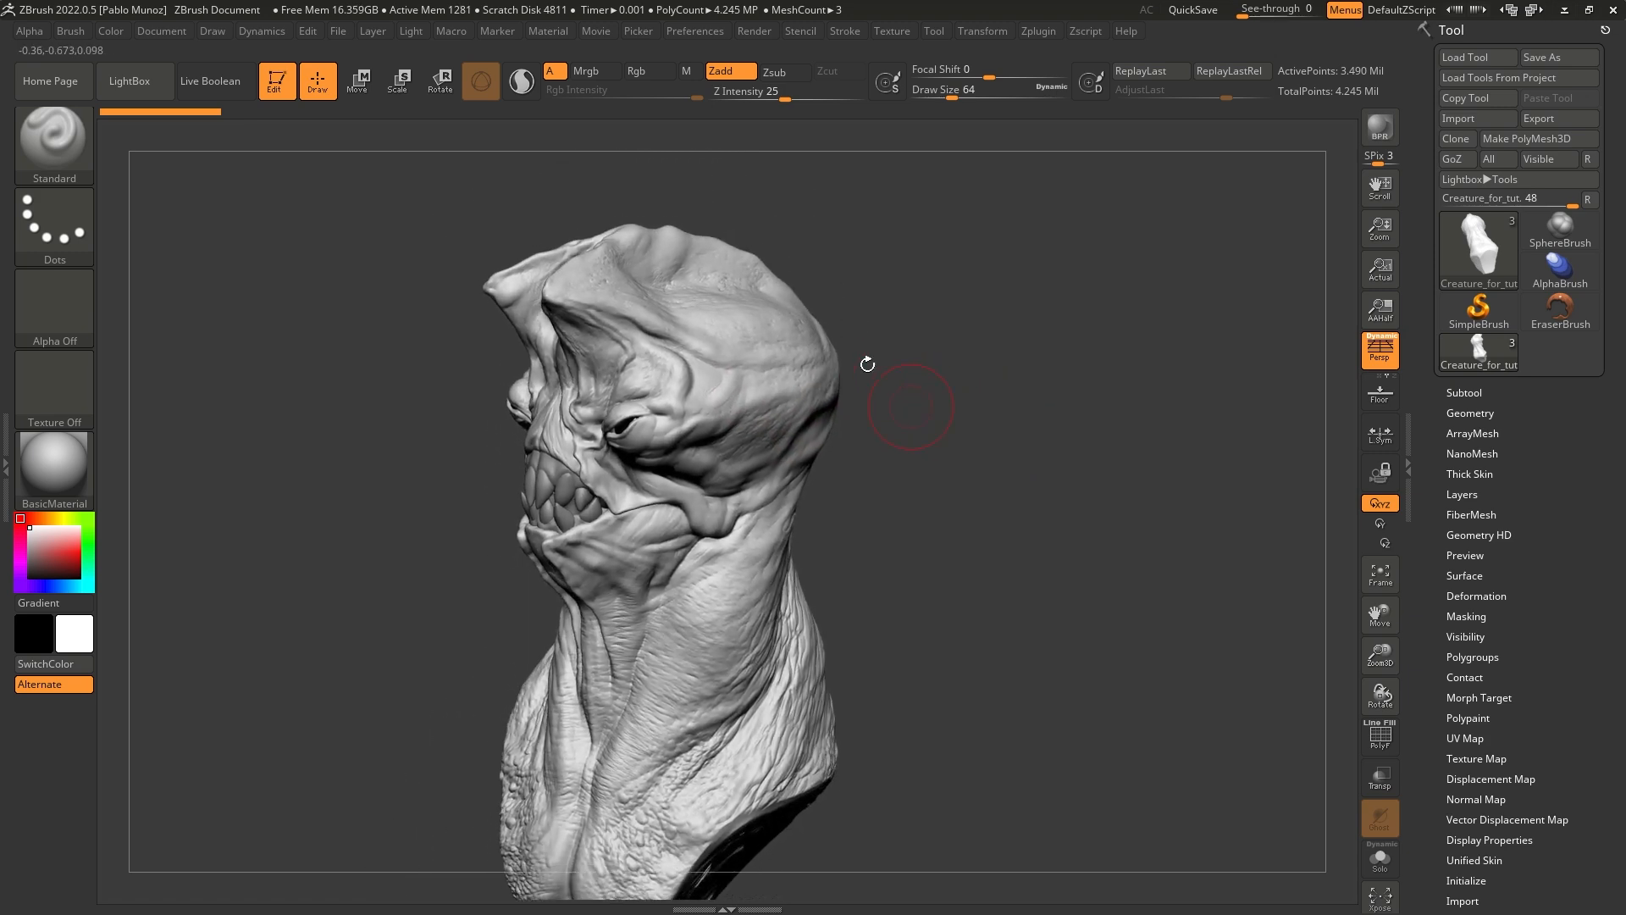
Step: Examine the creature bust from several sides, including its head, teeth, jaw and neck skin detail
drag(821, 410, 755, 430)
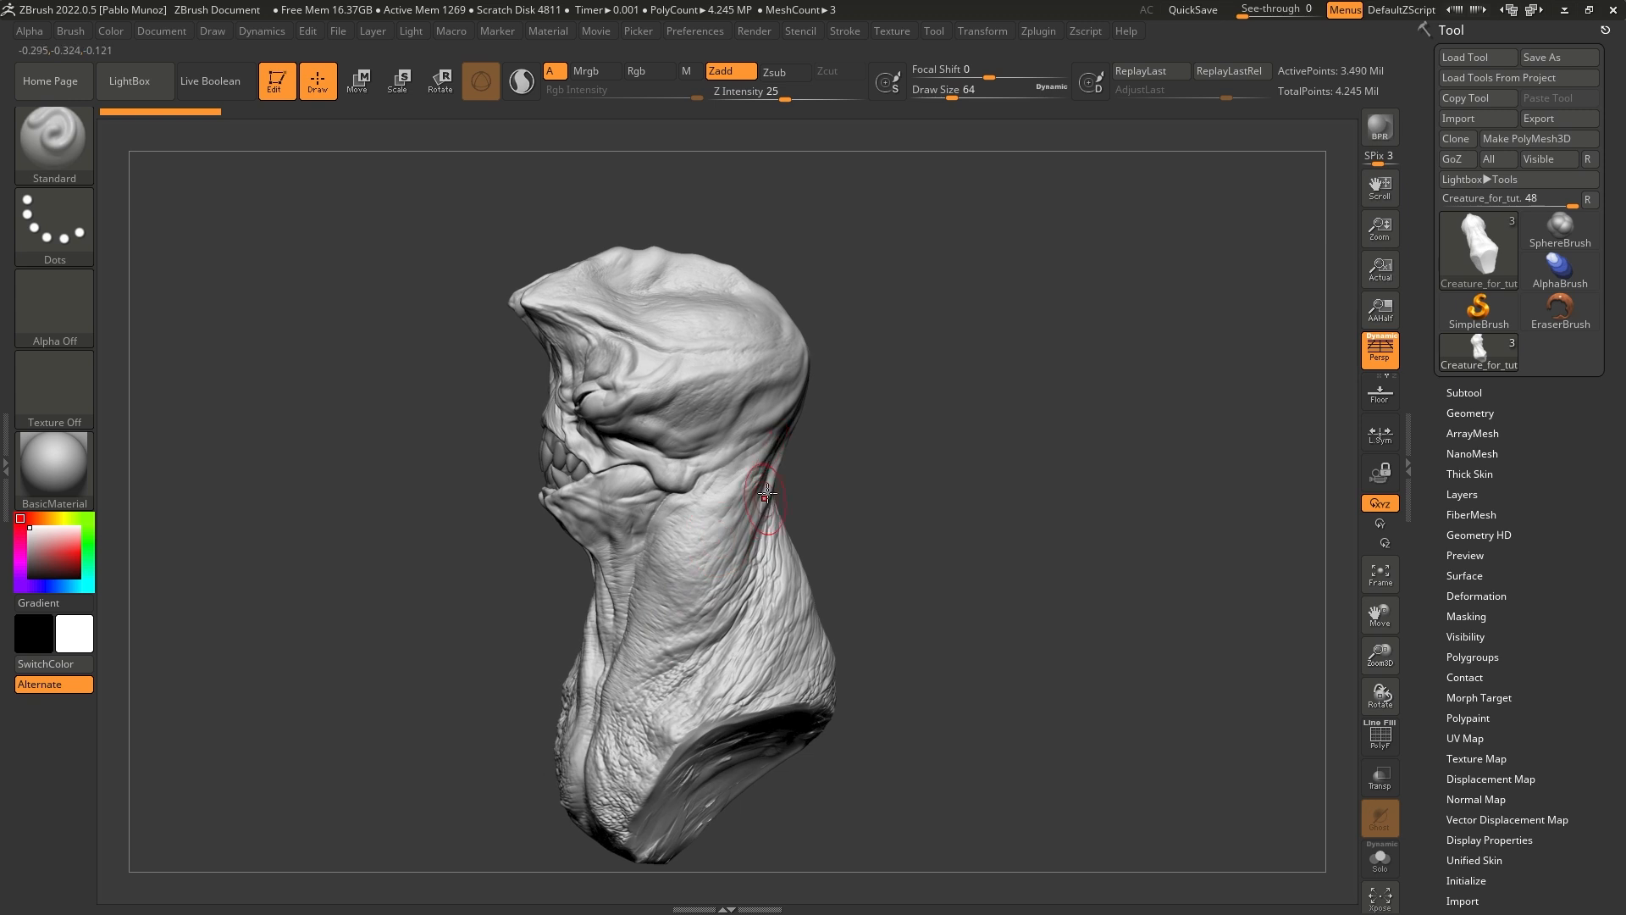
right_drag(762, 446, 809, 415)
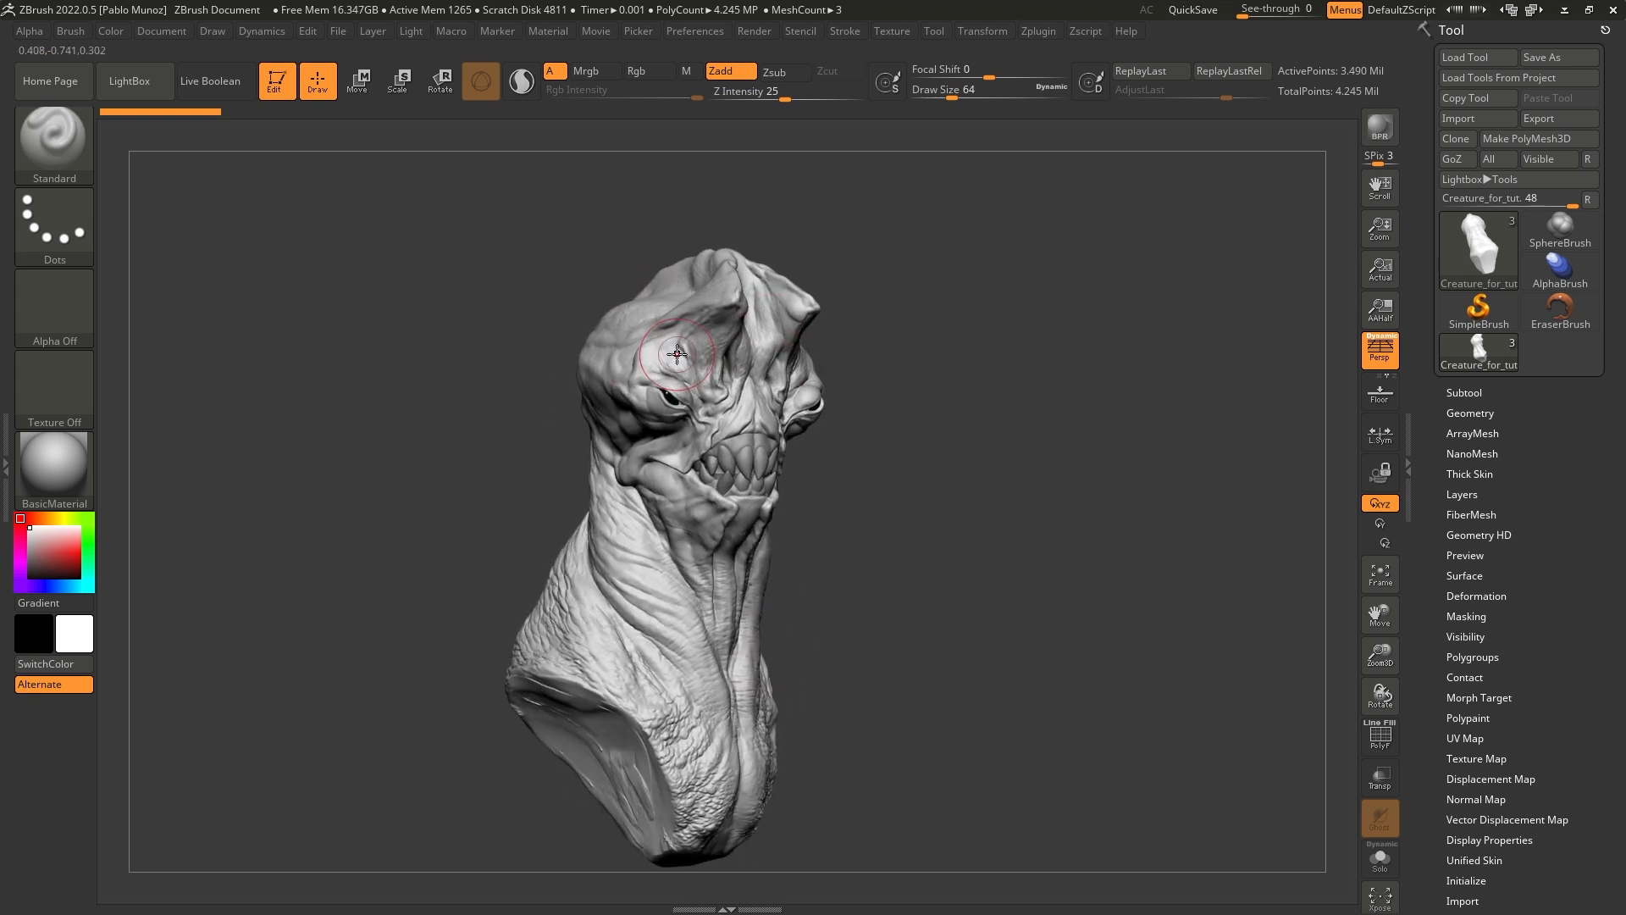
right_drag(837, 391, 873, 437)
mouse_move(642, 603)
right_down()
mouse_move(577, 670)
mouse_move(500, 627)
right_up()
right_drag(663, 759, 822, 581)
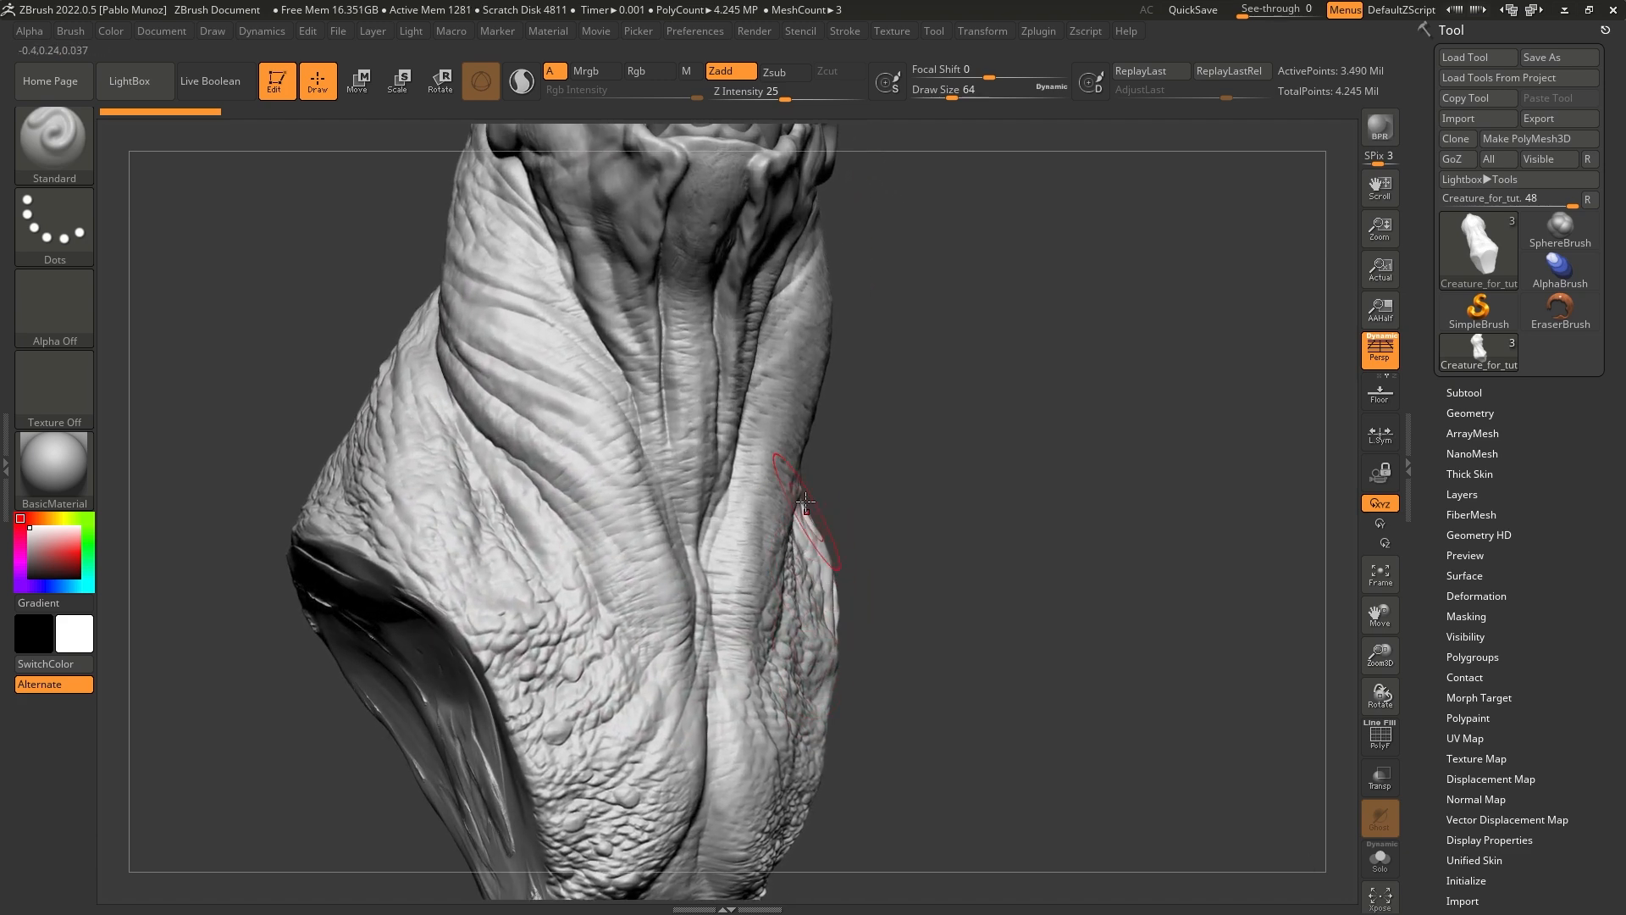
right_drag(805, 503, 623, 427)
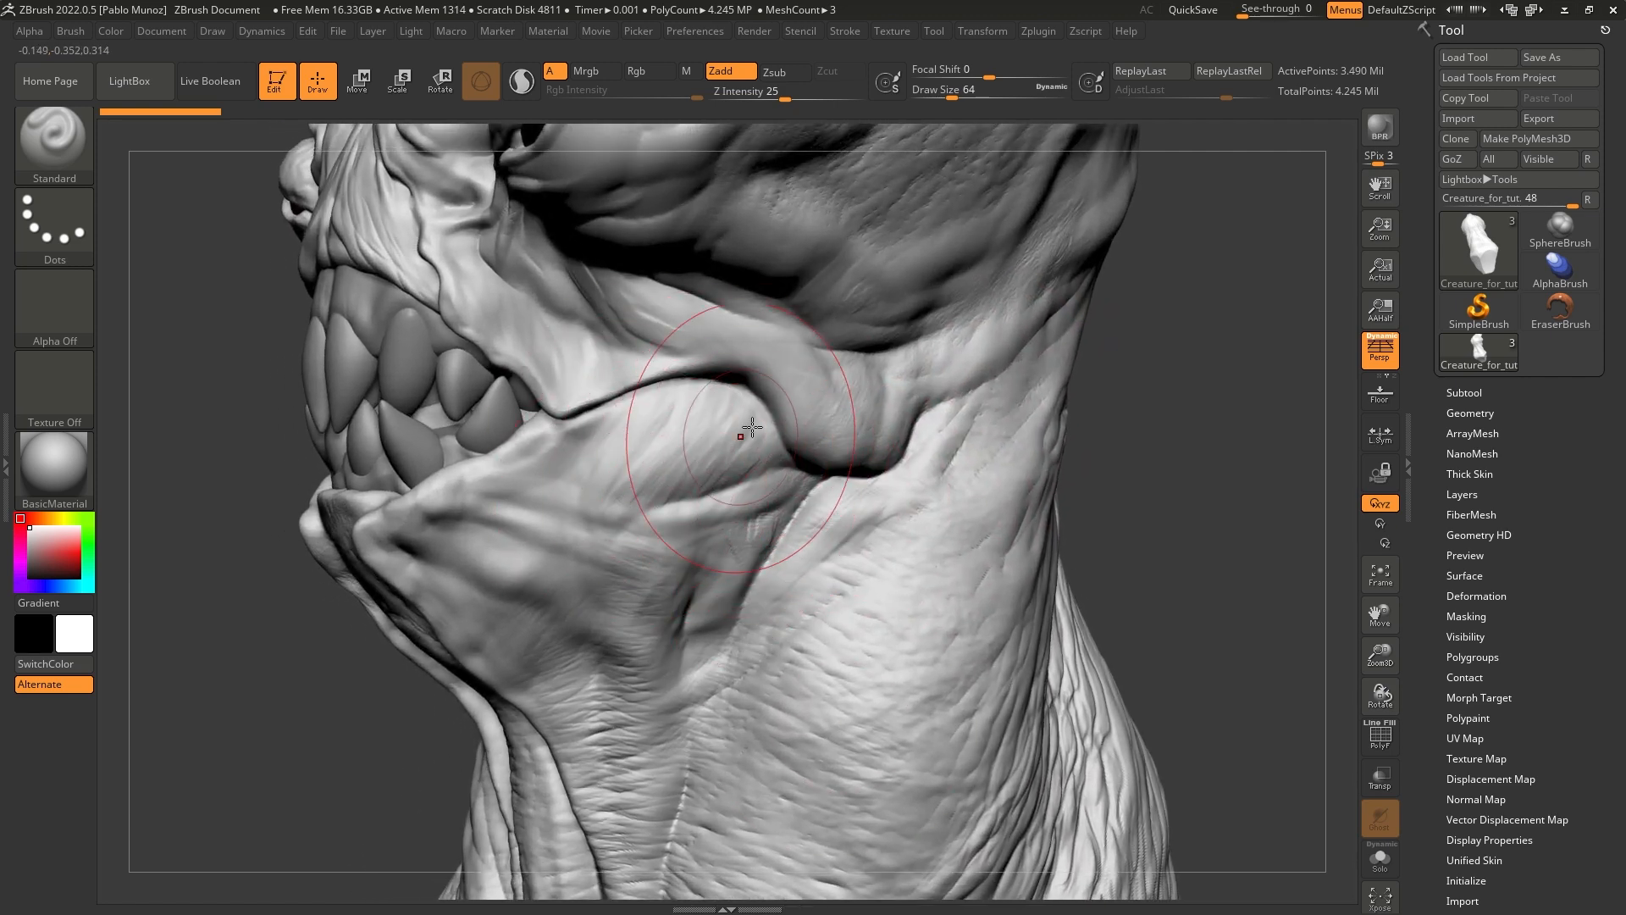
mouse_move(737, 423)
right_down()
mouse_move(870, 435)
mouse_move(816, 454)
mouse_move(806, 419)
right_up()
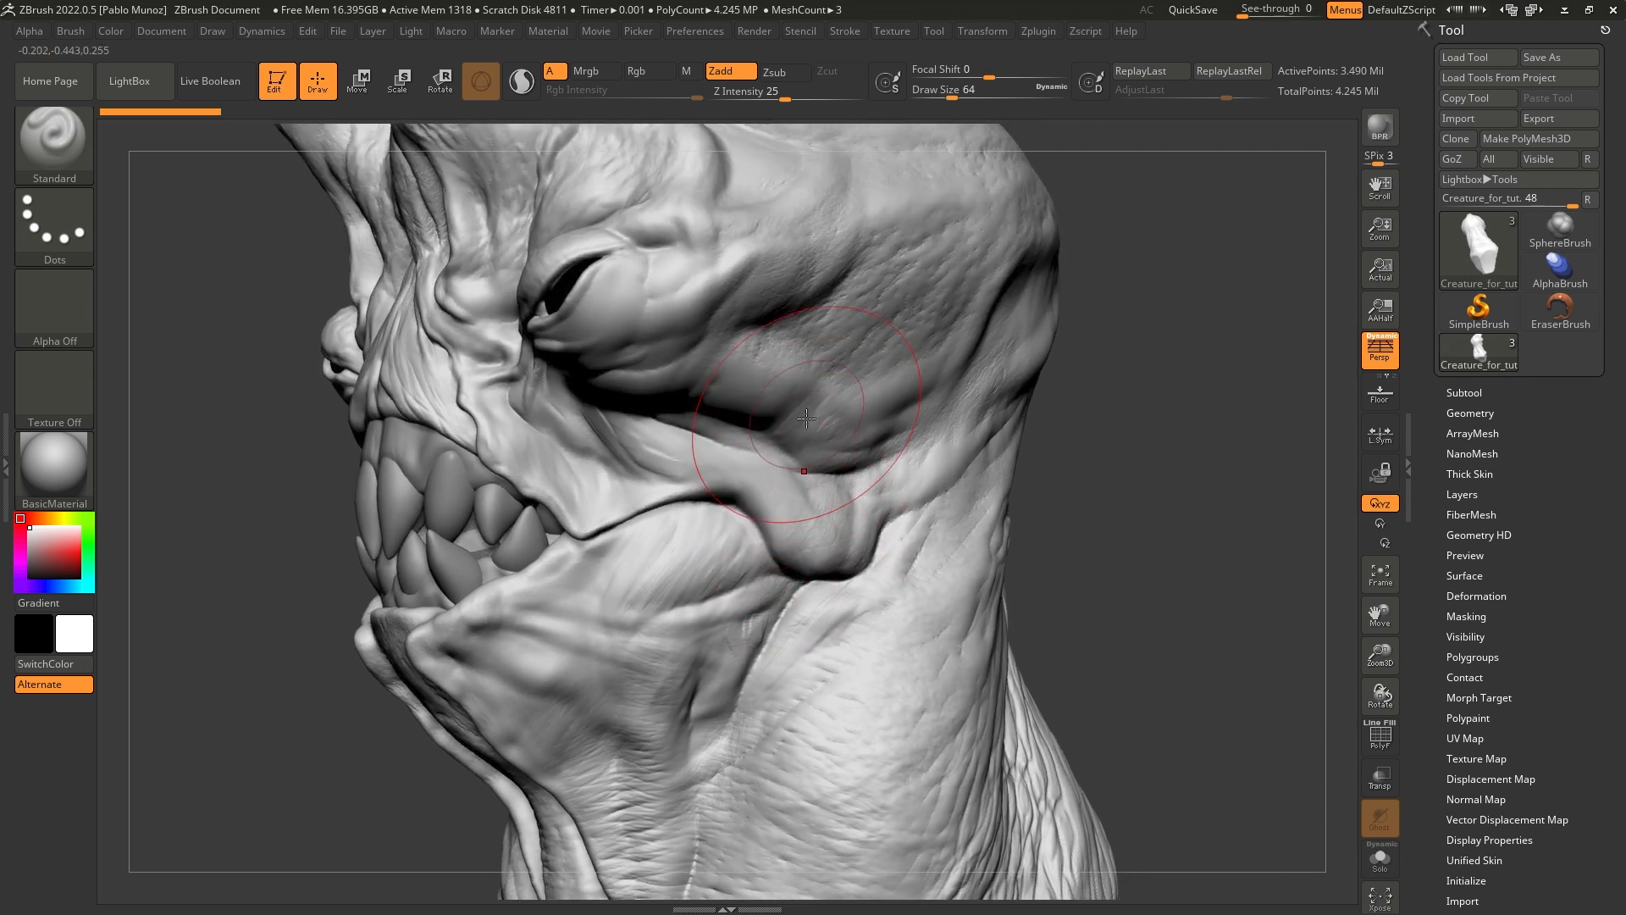
mouse_move(879, 536)
right_down()
mouse_move(838, 551)
mouse_move(850, 585)
mouse_move(979, 551)
mouse_move(862, 487)
mouse_move(833, 553)
mouse_move(907, 616)
right_up()
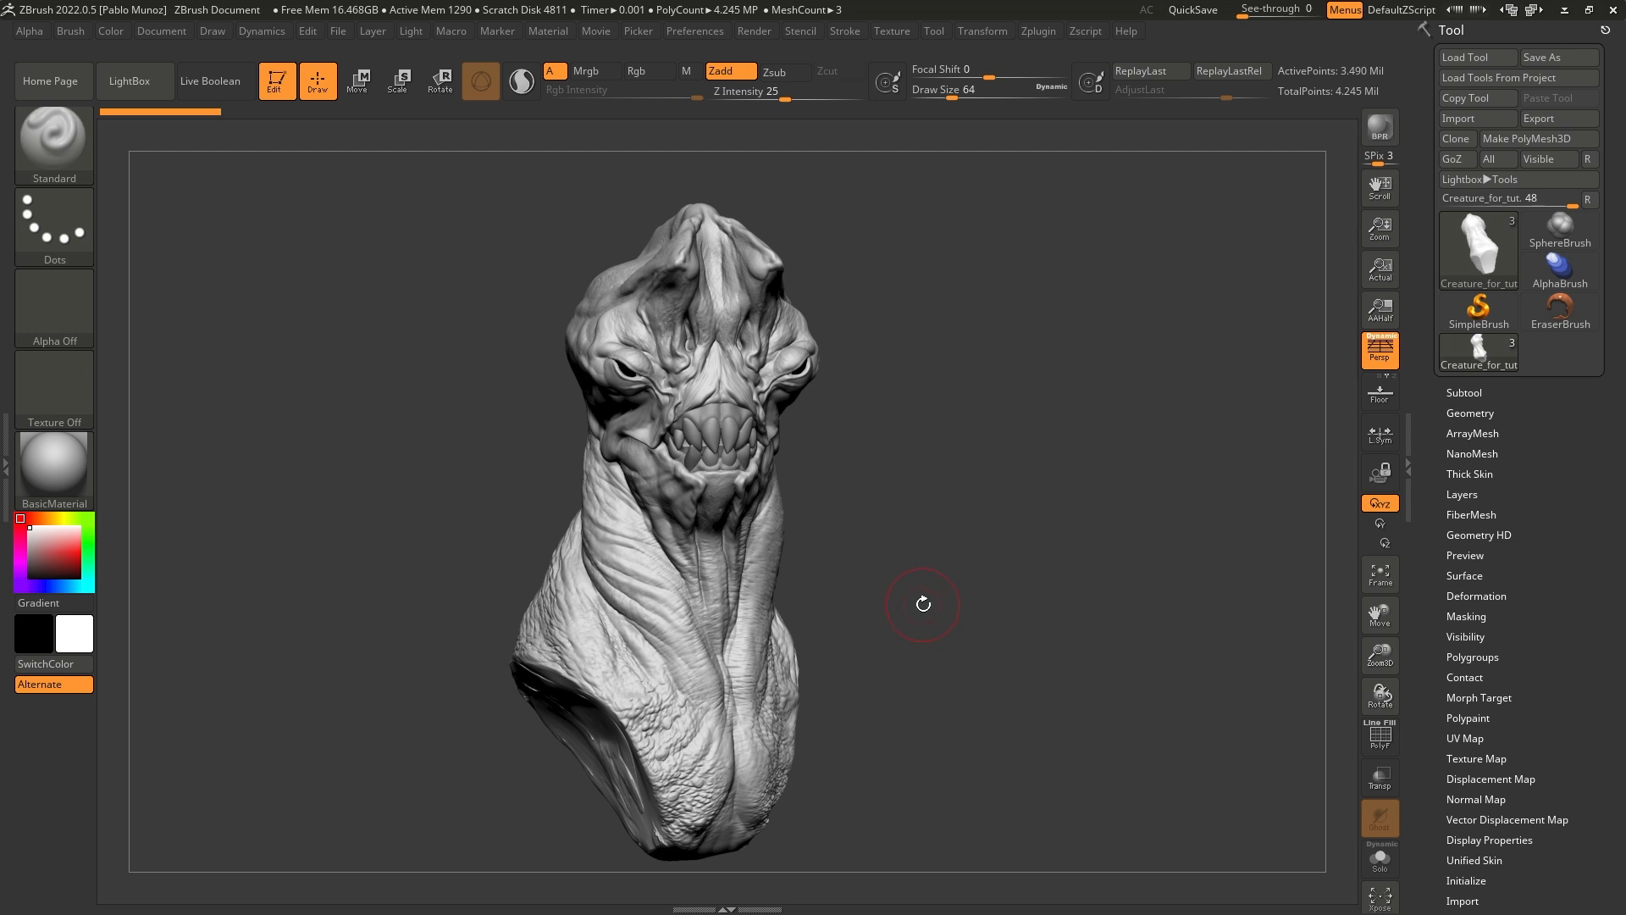
mouse_move(922, 602)
right_down()
mouse_move(925, 589)
mouse_move(882, 581)
mouse_move(921, 579)
mouse_move(922, 617)
mouse_move(923, 500)
mouse_move(1321, 421)
right_up()
Step: Expand the subtool list and view the Creature_for_tut body and the PM3D_Sphere3D1 eyes in isolation
click(1465, 393)
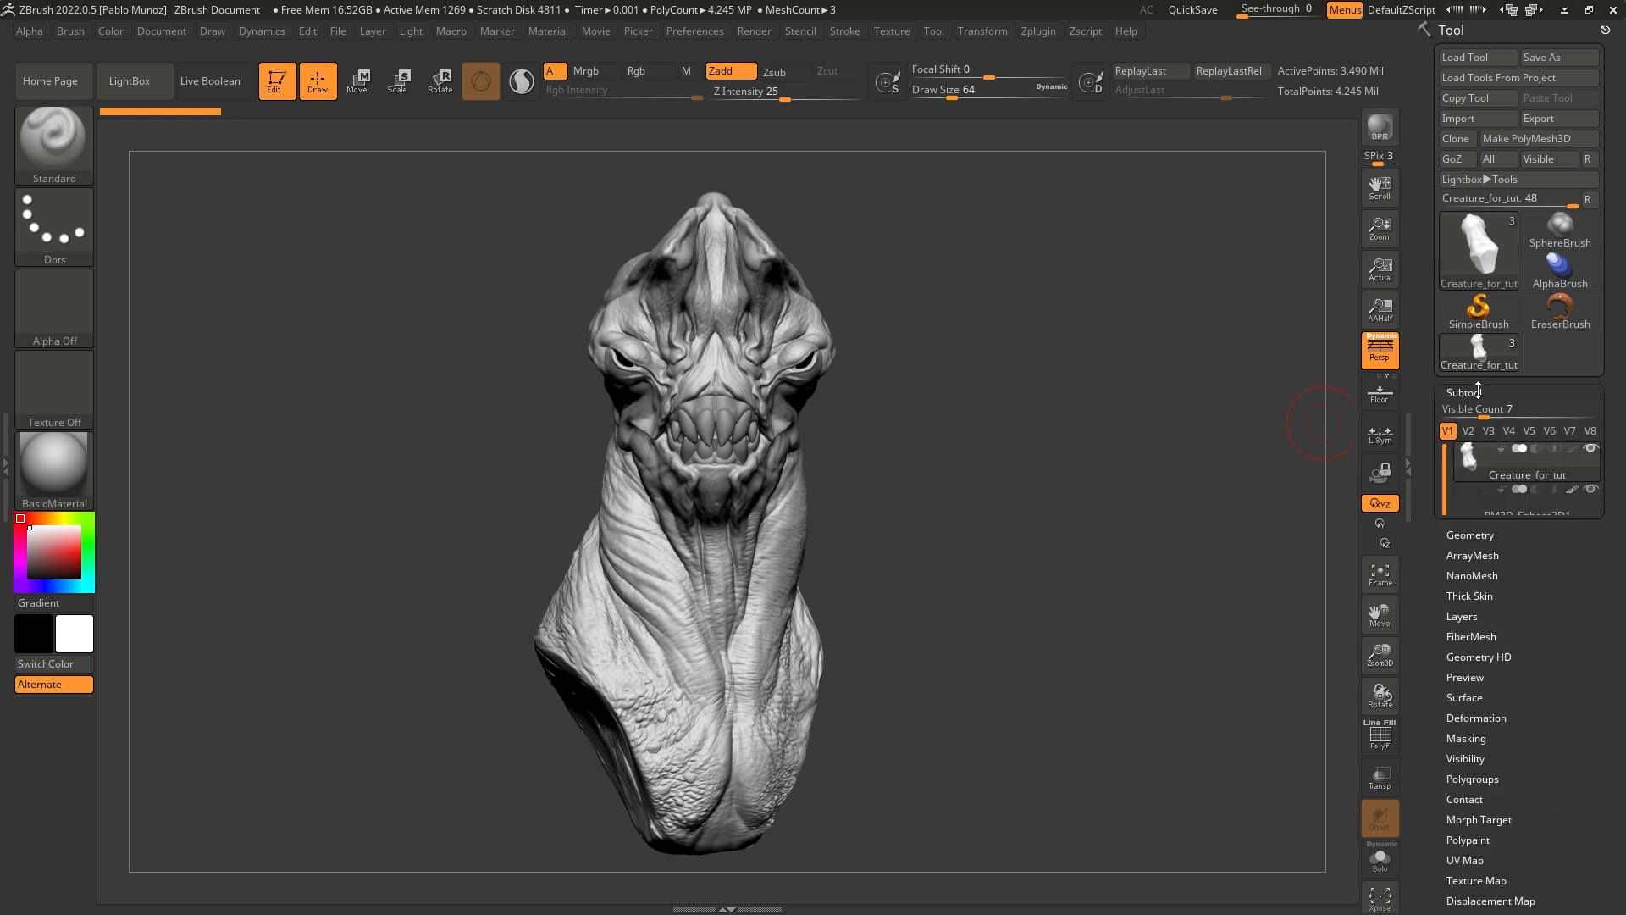
drag(1420, 312, 1497, 464)
mouse_move(1508, 474)
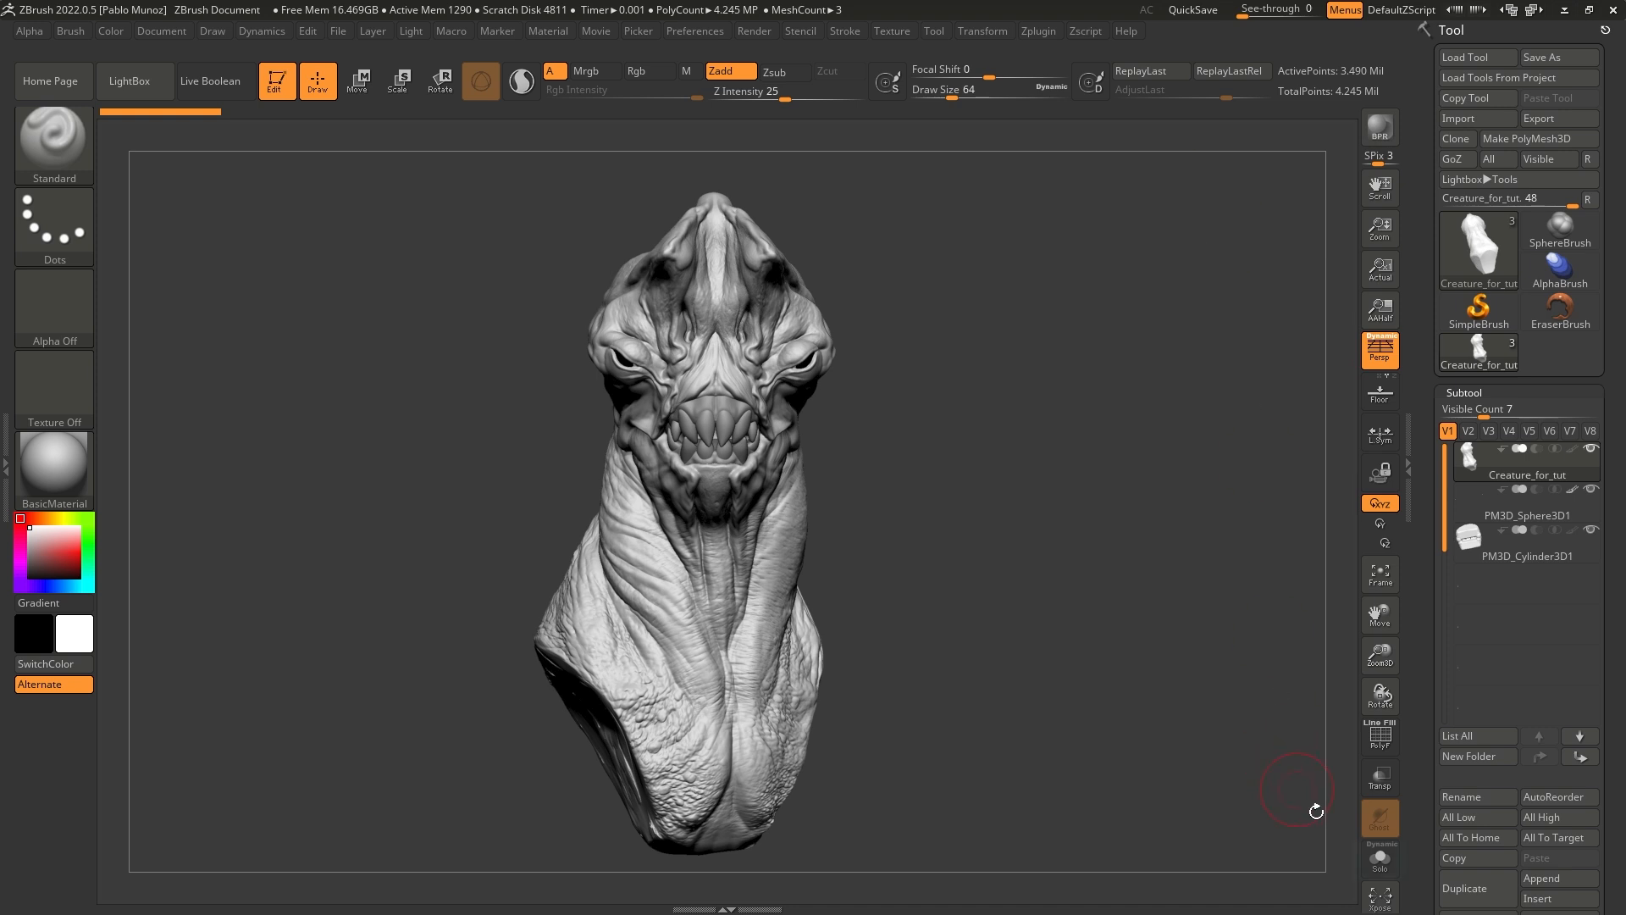
click(1379, 859)
right_drag(653, 428, 754, 479)
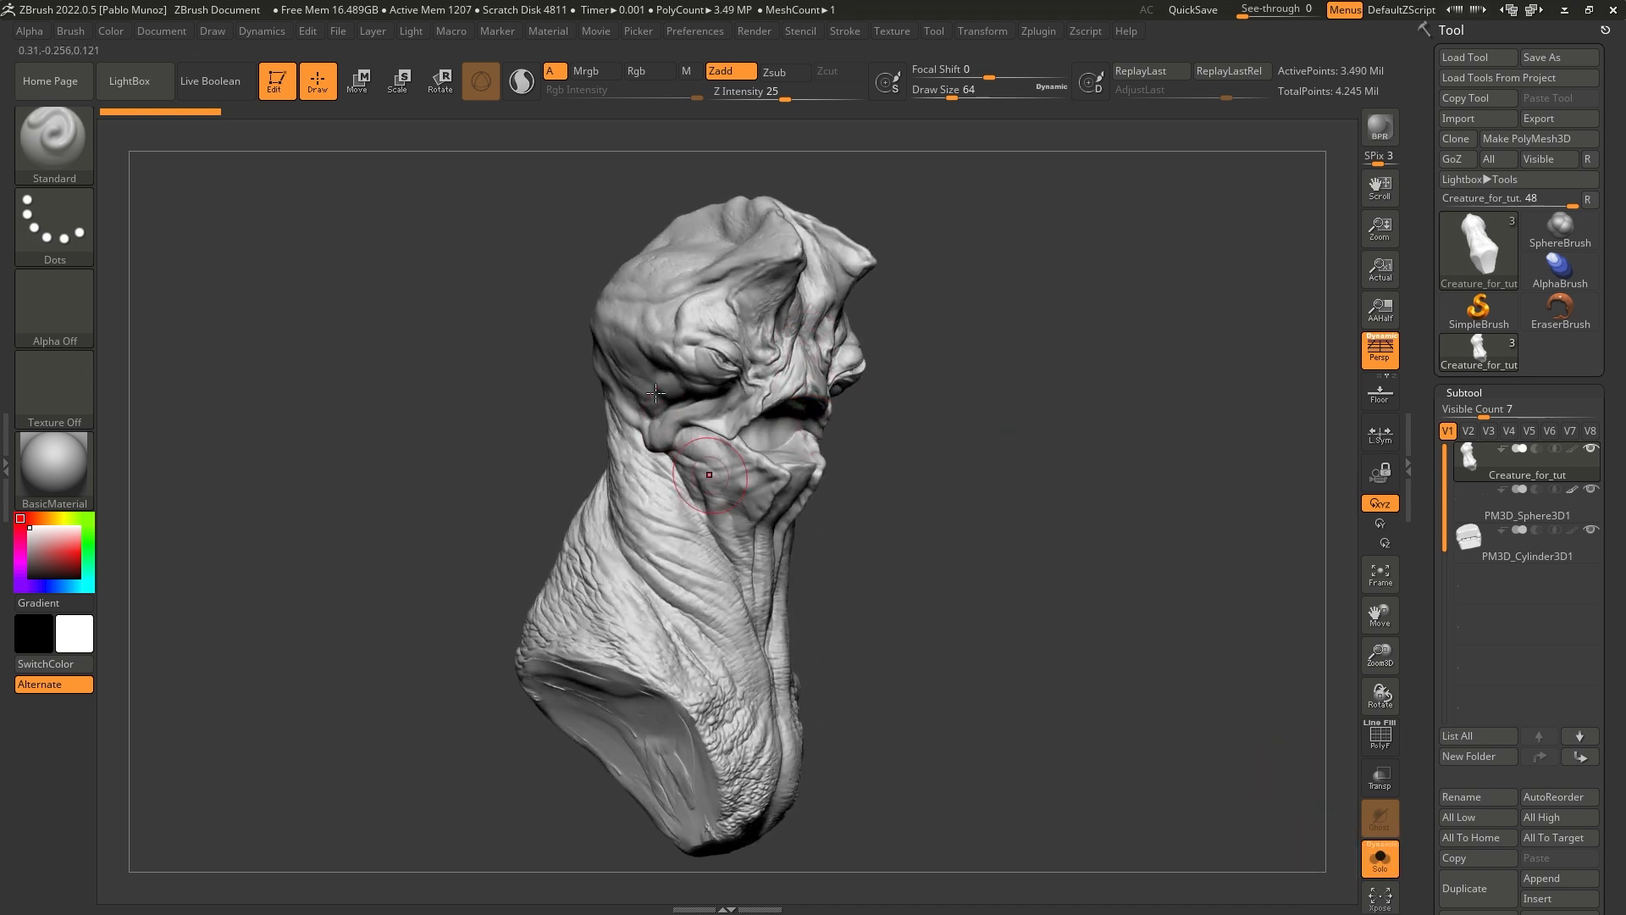
right_drag(656, 393, 627, 550)
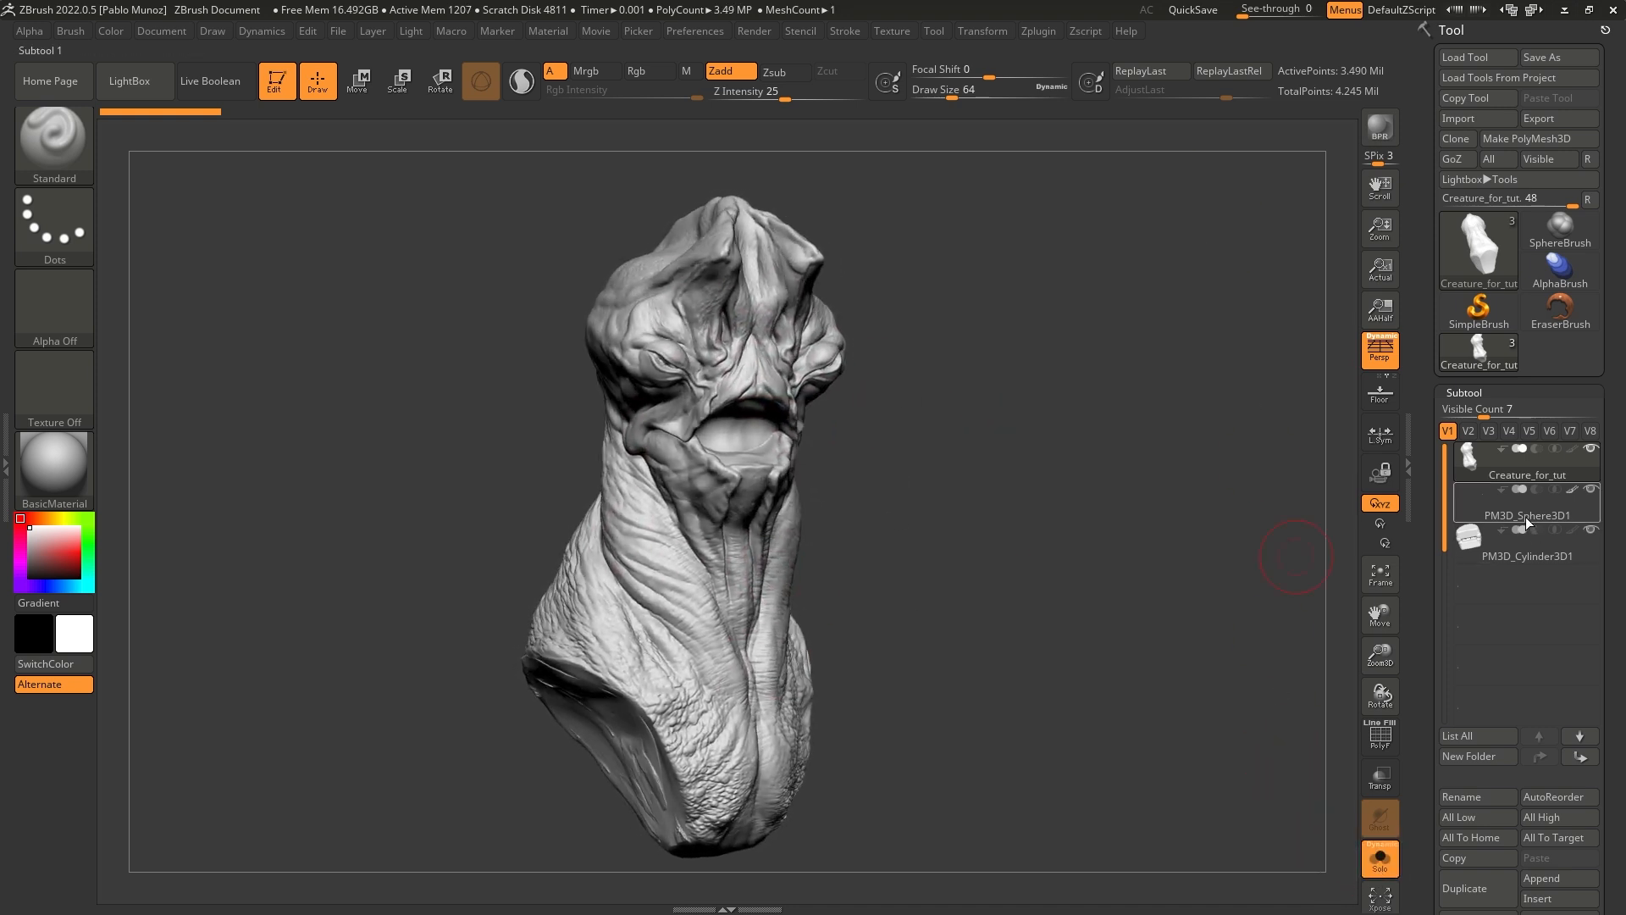
click(1526, 517)
right_drag(878, 392, 697, 363)
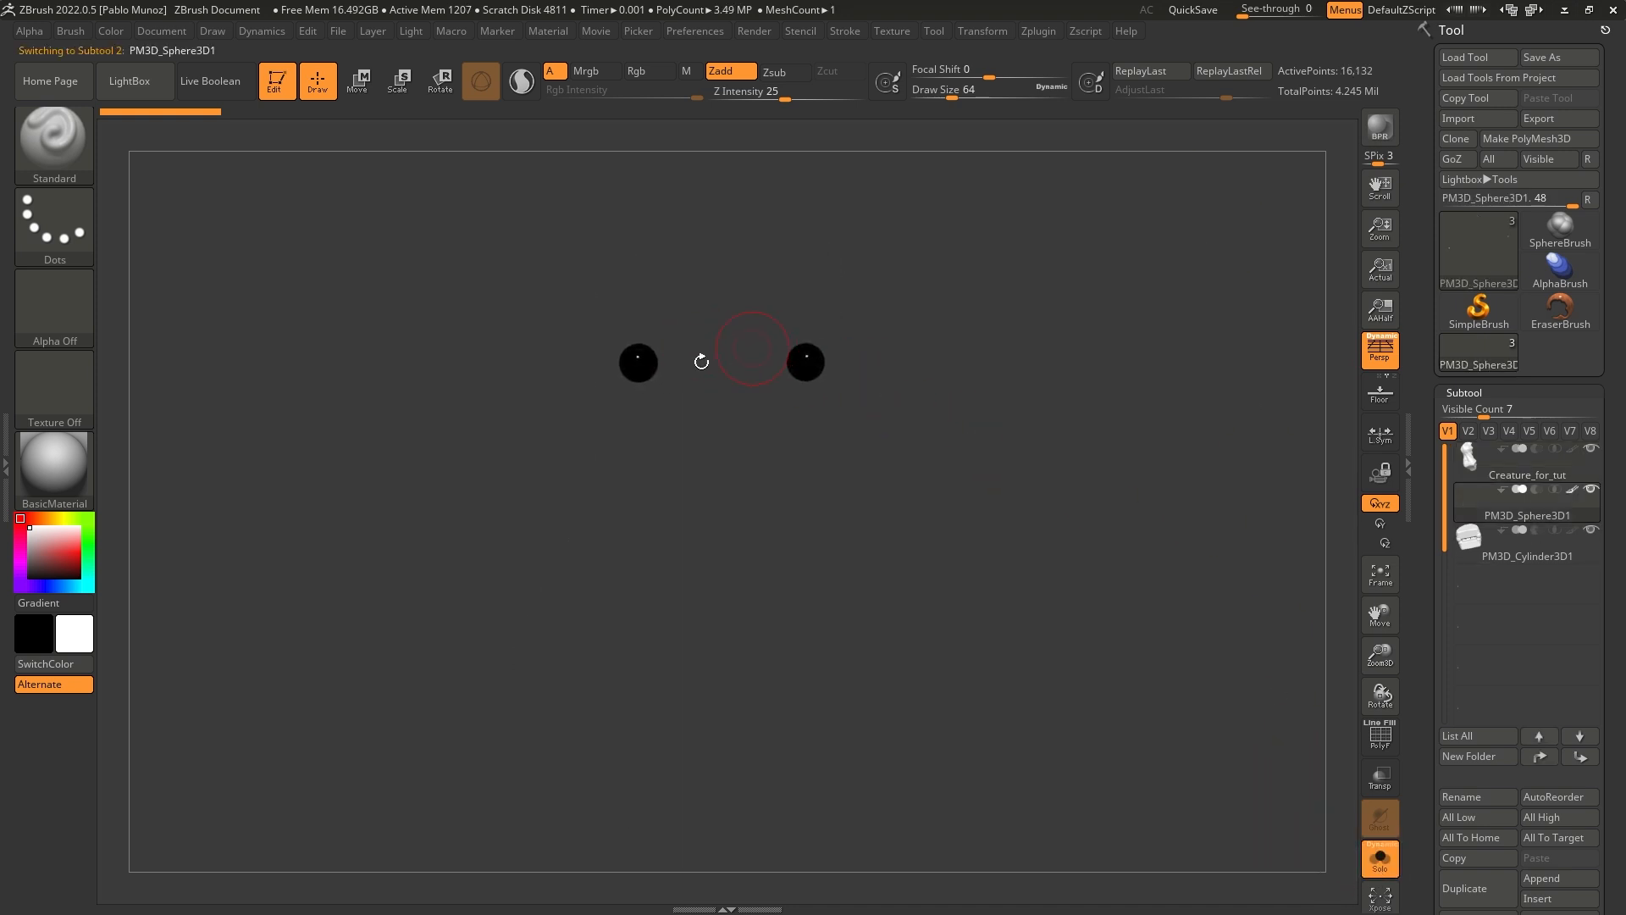
Step: Select the PM3D_Cylinder3D1 teeth subtool, inspect its teeth up close, and show the whole creature again
click(1591, 555)
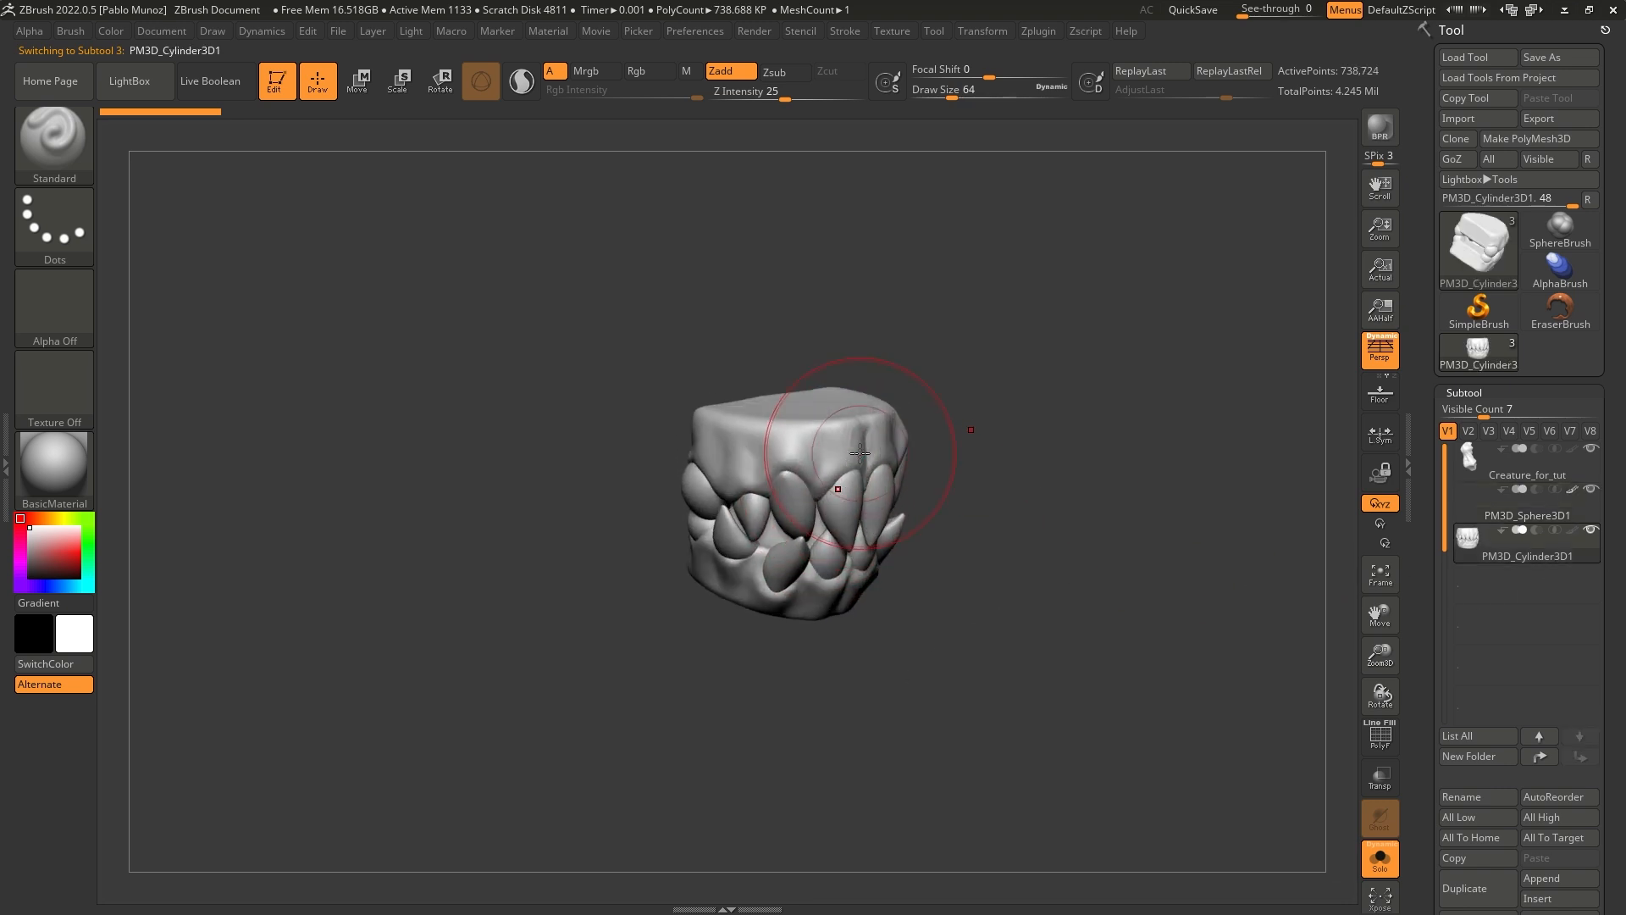
mouse_move(859, 453)
right_down()
mouse_move(805, 664)
mouse_move(552, 491)
mouse_move(672, 526)
mouse_move(540, 417)
mouse_move(689, 319)
mouse_move(762, 345)
mouse_move(783, 387)
mouse_move(944, 468)
mouse_move(957, 513)
mouse_move(907, 726)
right_up()
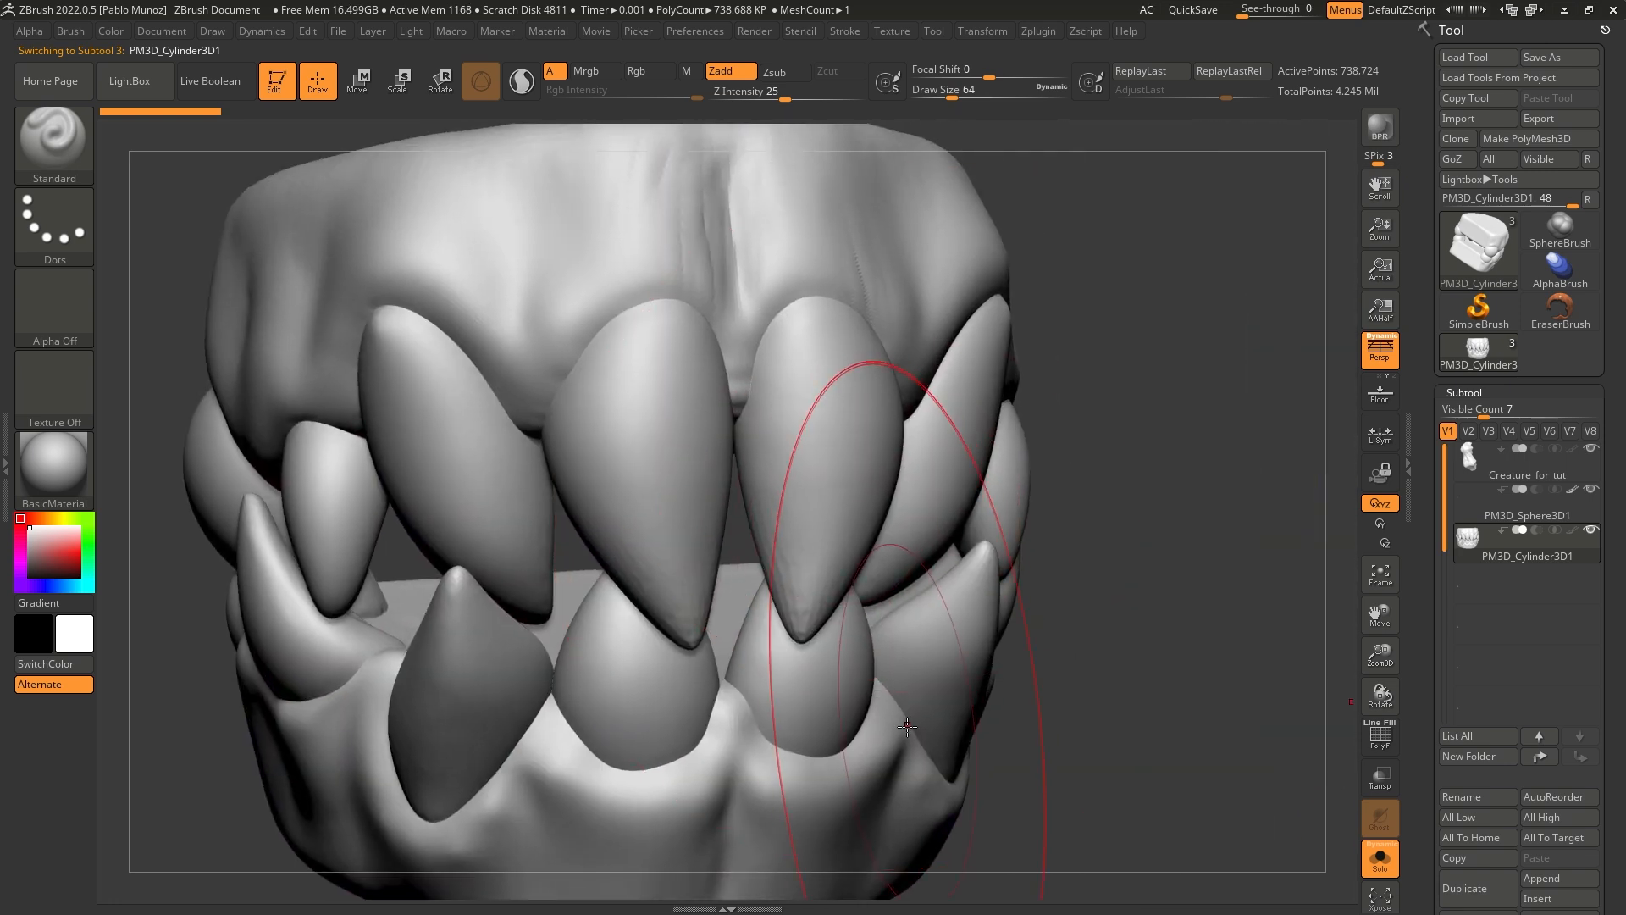
ctrl+right_drag(1082, 646, 878, 642)
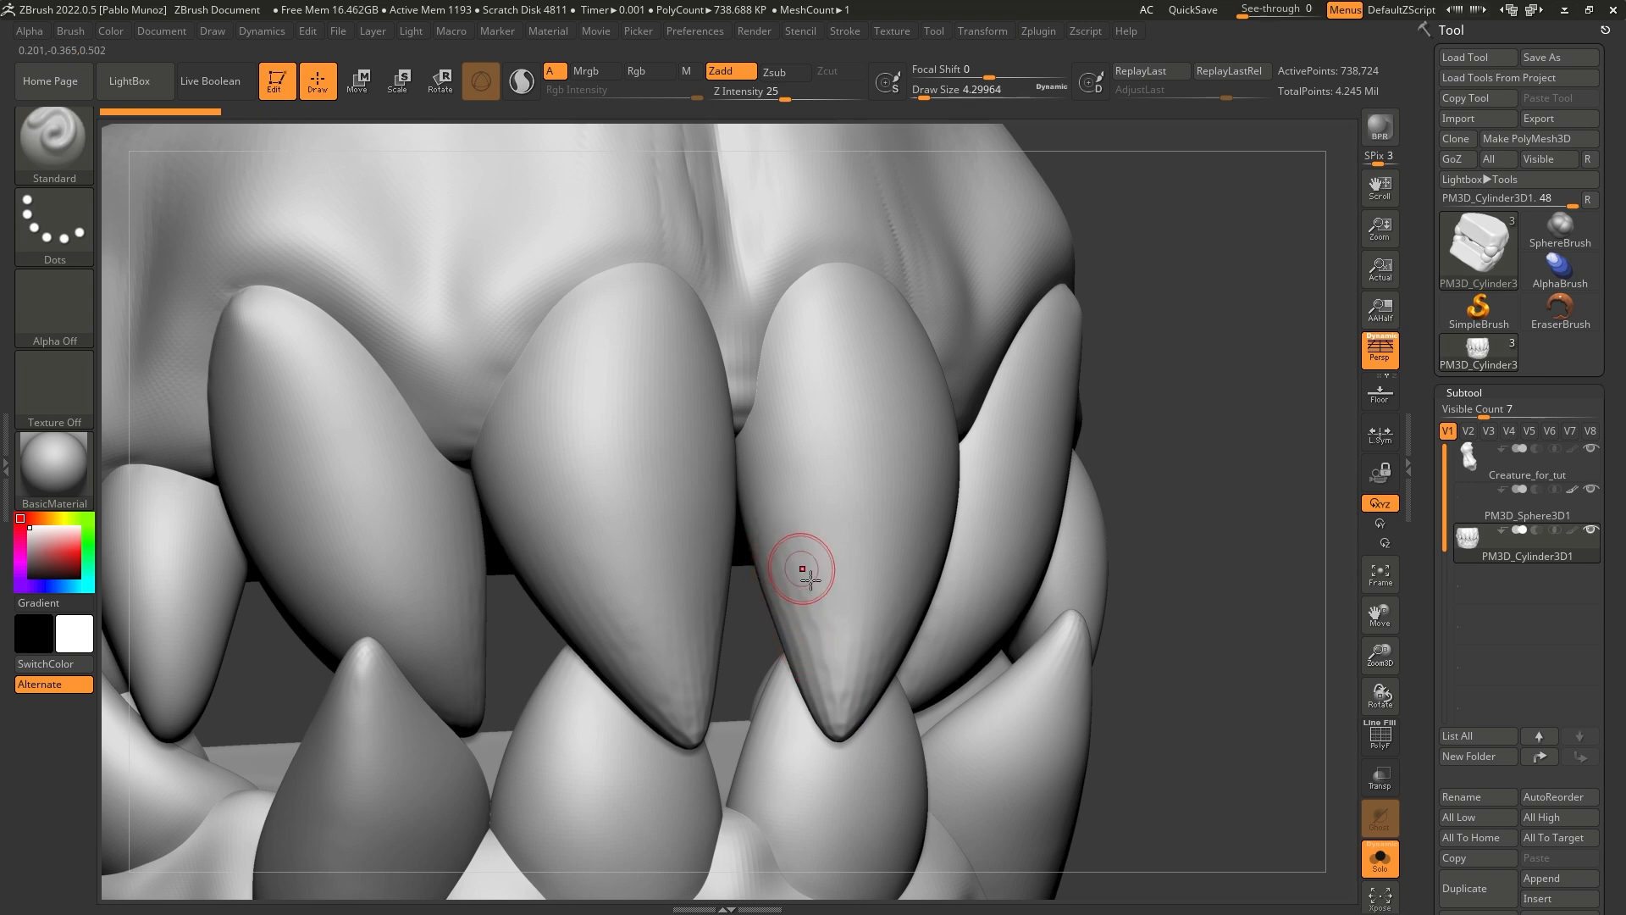
mouse_move(935, 703)
ctrl+right_down()
mouse_move(987, 603)
mouse_move(982, 644)
ctrl+right_up()
mouse_move(982, 643)
right_down()
mouse_move(932, 706)
mouse_move(943, 664)
right_up()
key(alt+s)
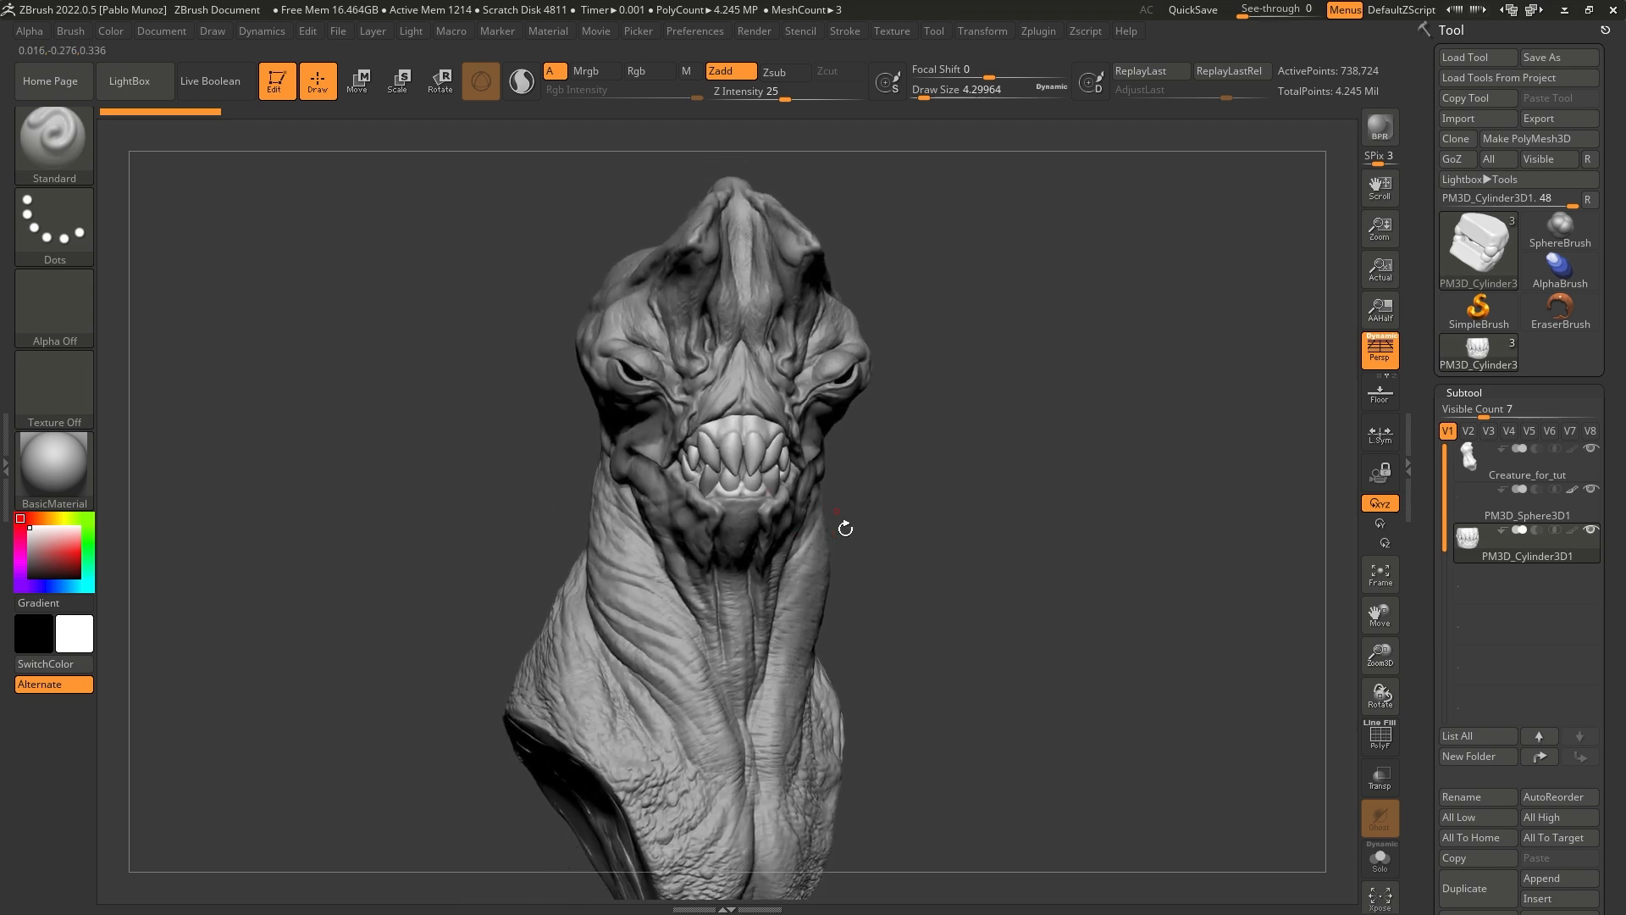
right_drag(842, 530, 973, 587)
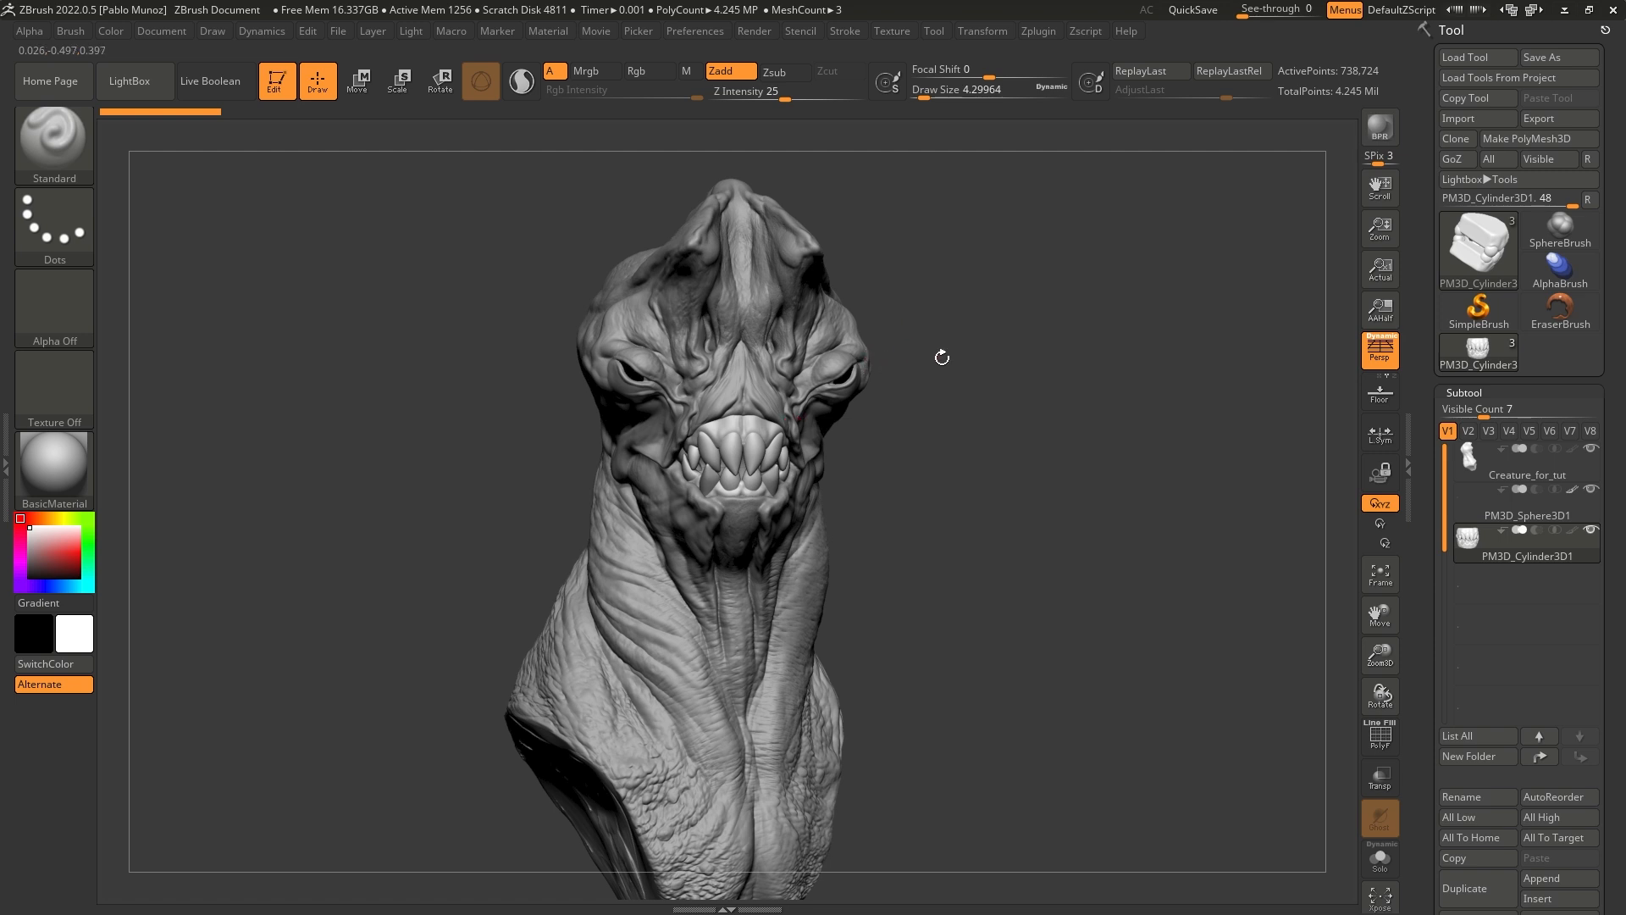
Step: Isolate the teeth subtool with its polyframe and polygroups shown, and pre-process it in Decimation Master
click(1048, 32)
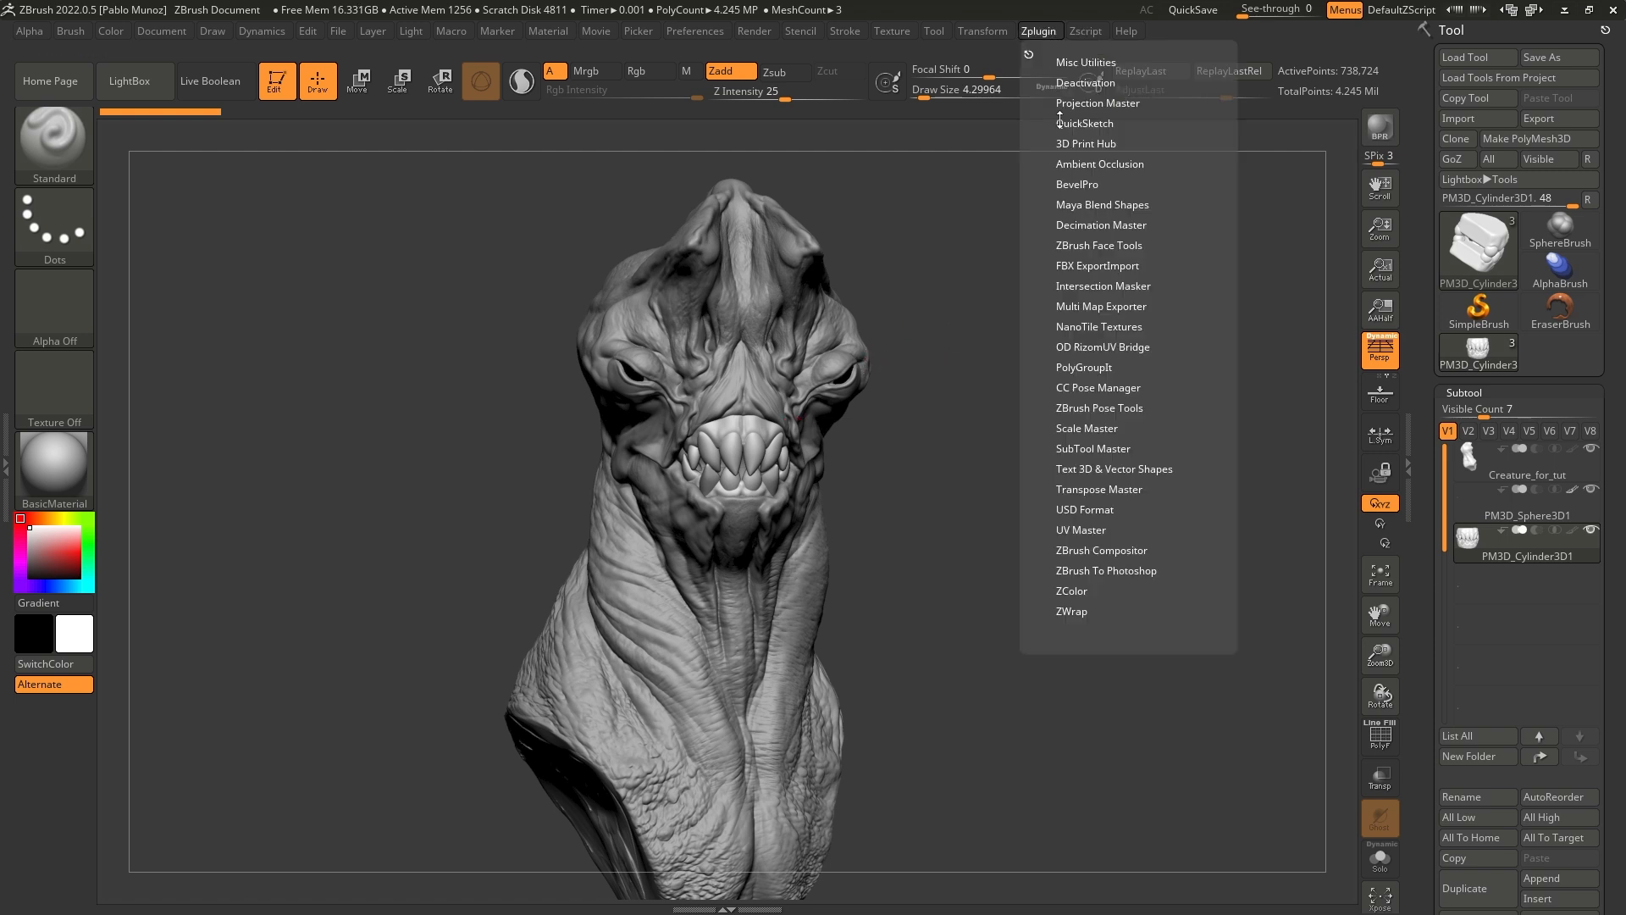
click(1090, 226)
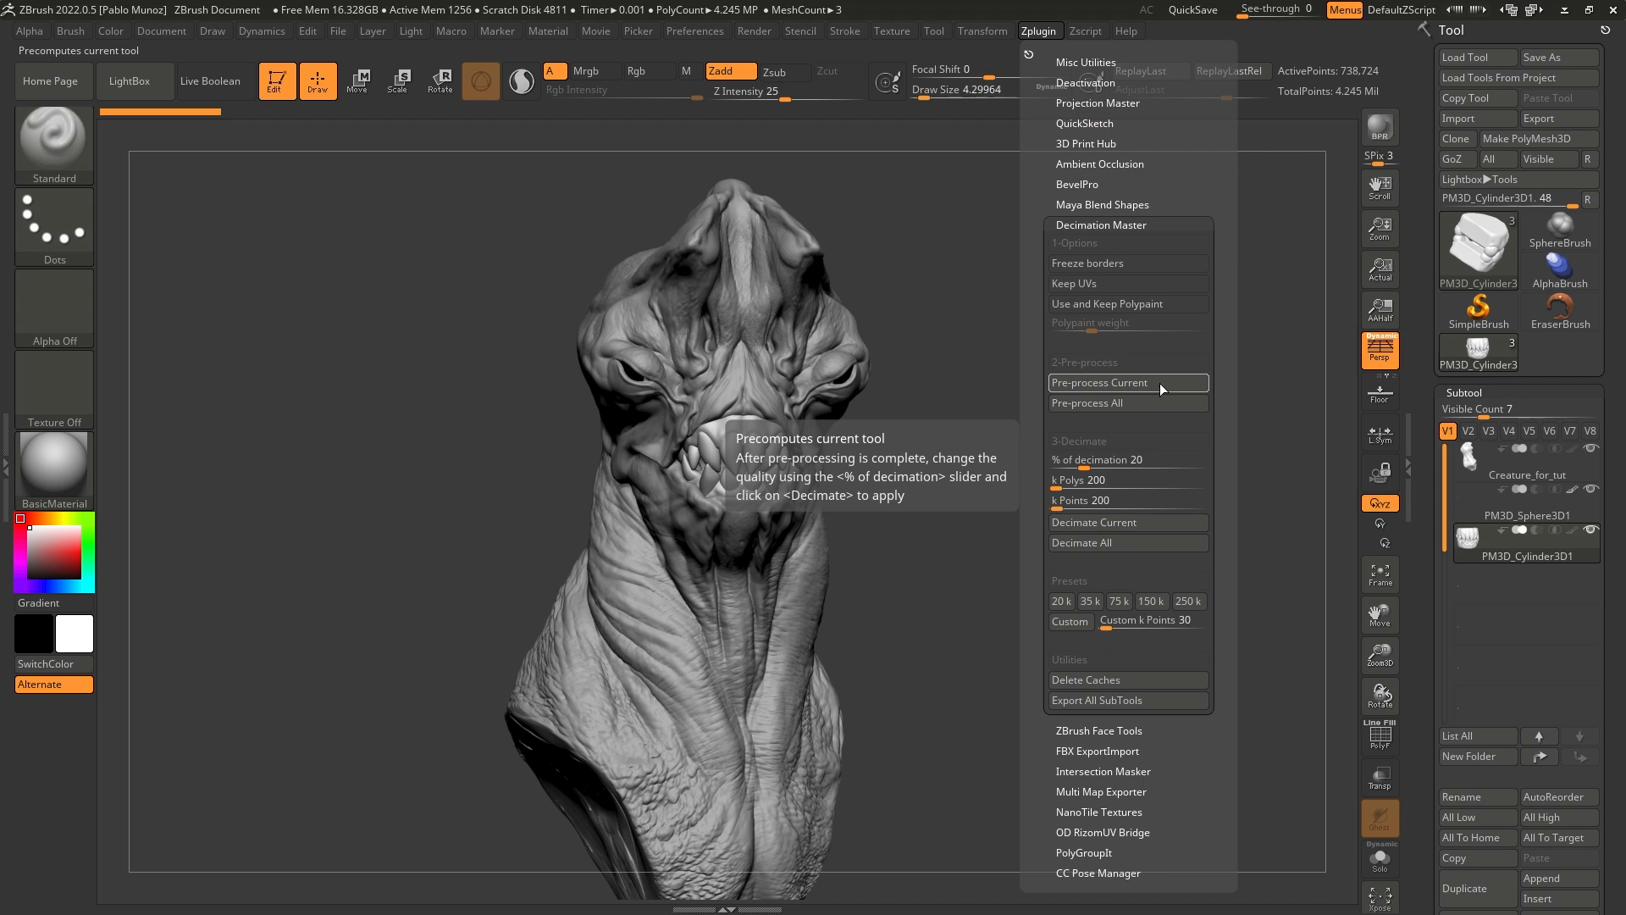
key(alt+s)
key(f)
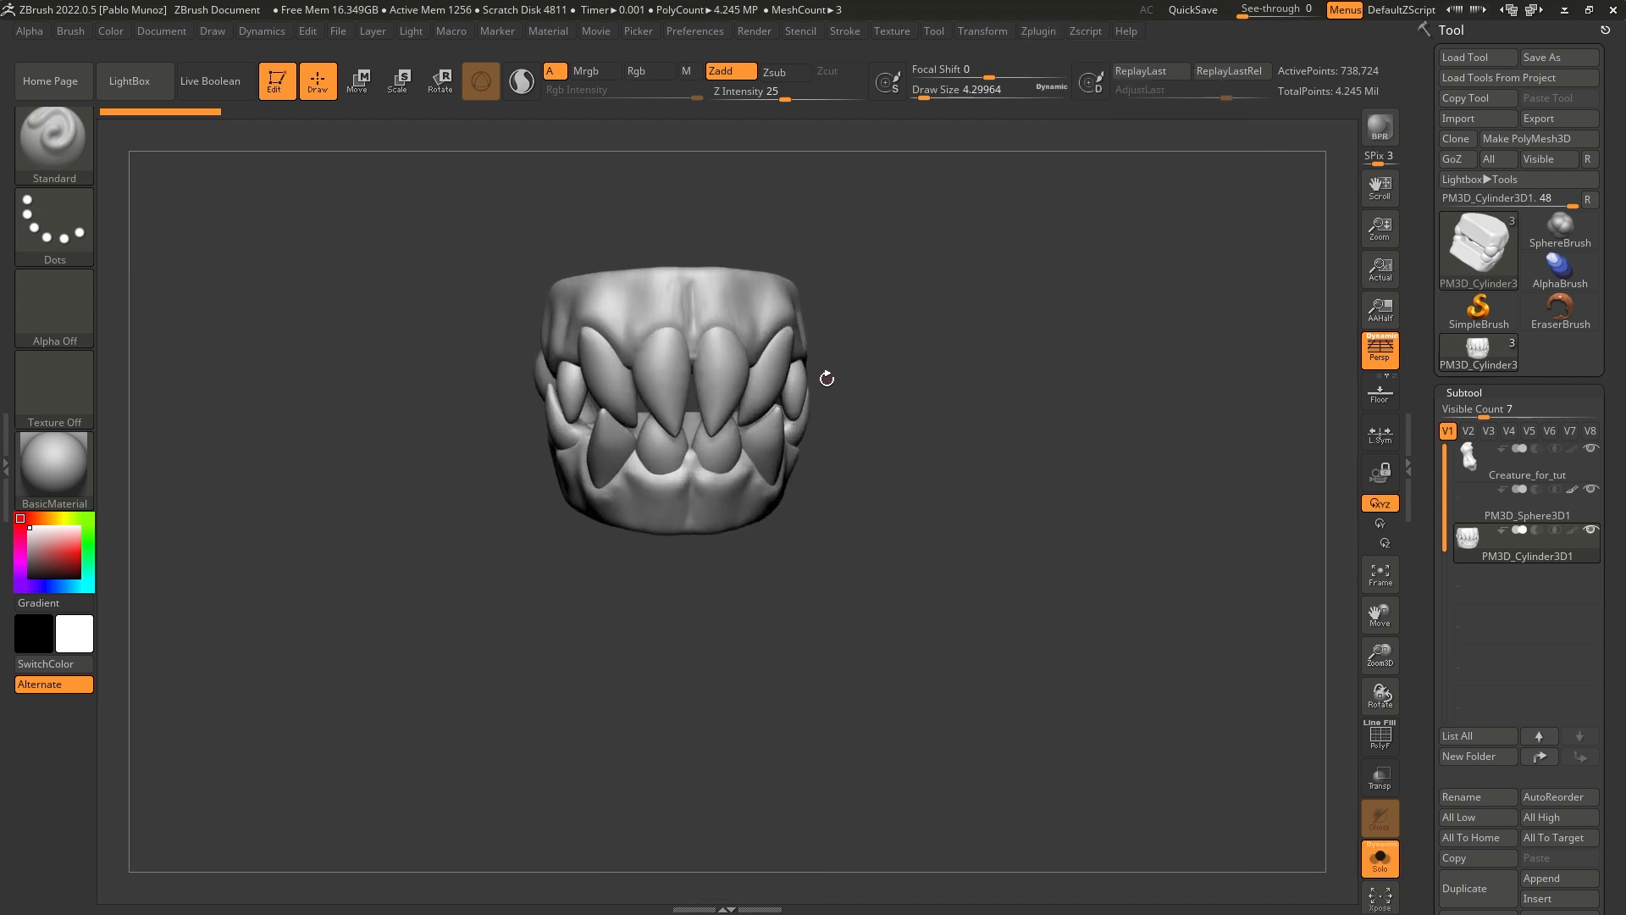
key(shift+f)
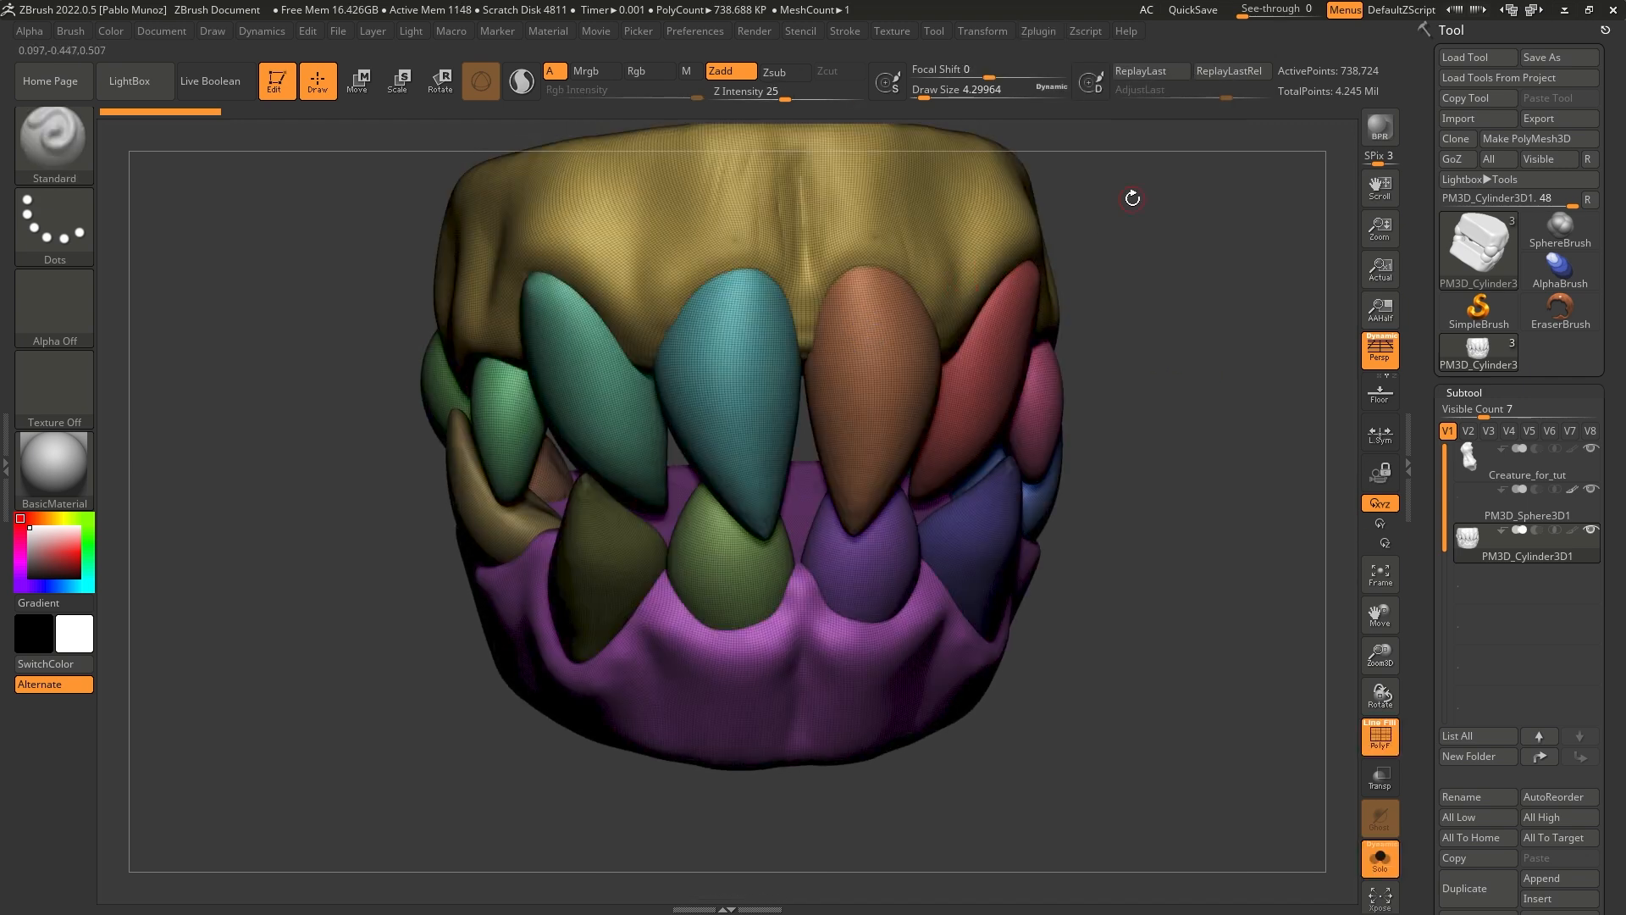
alt+drag(1133, 198, 1101, 194)
mouse_move(1025, 34)
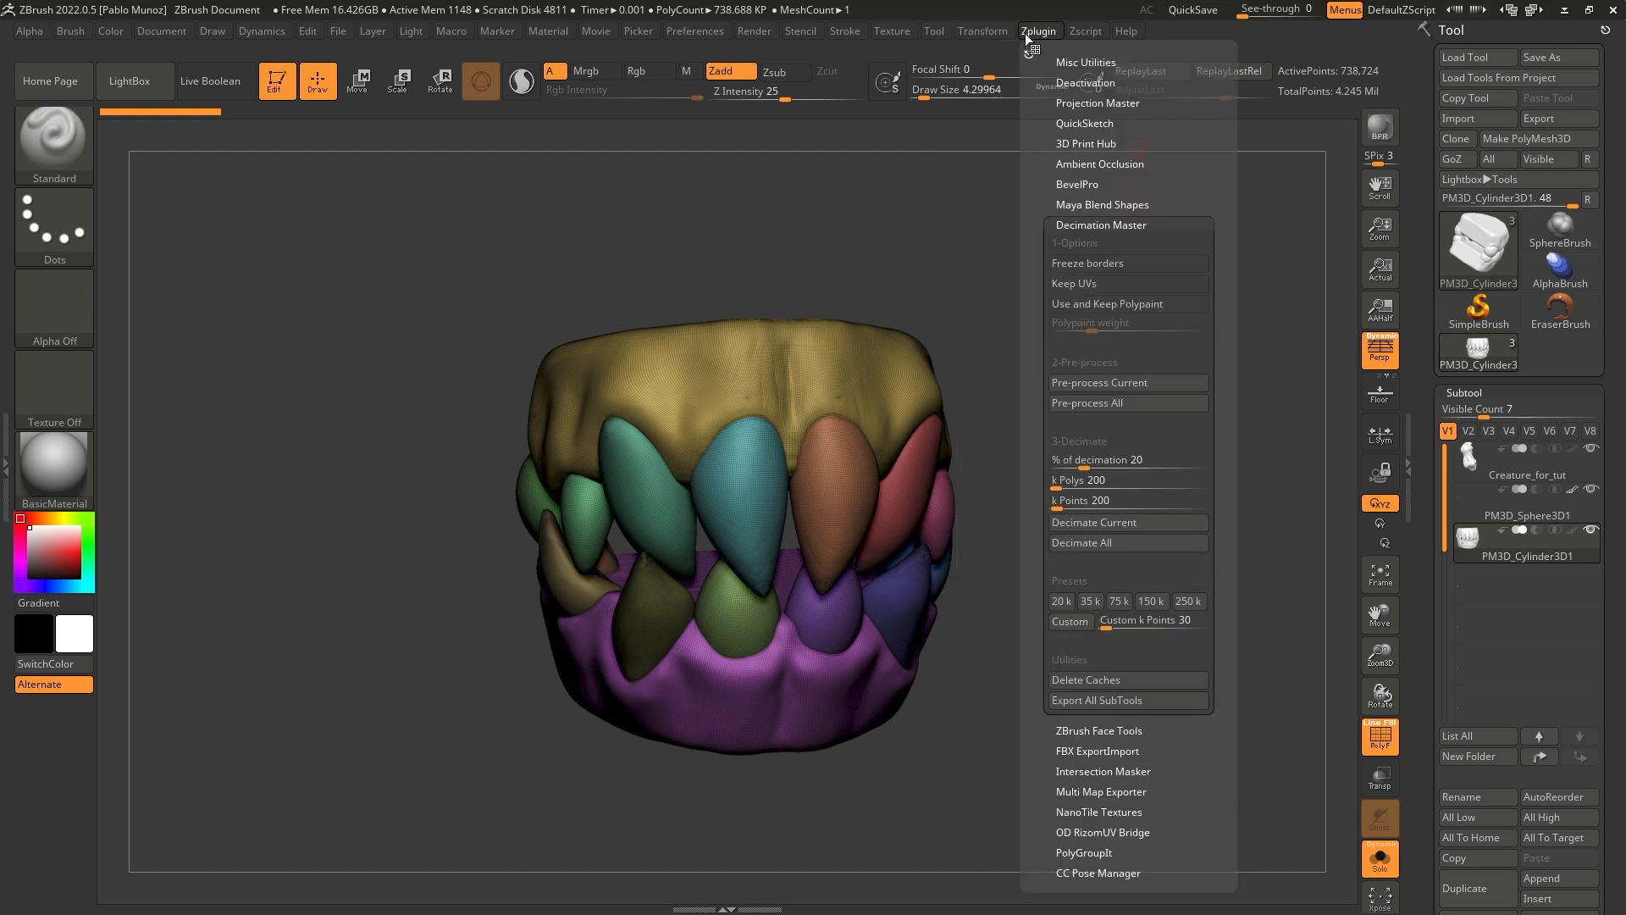
click(1126, 382)
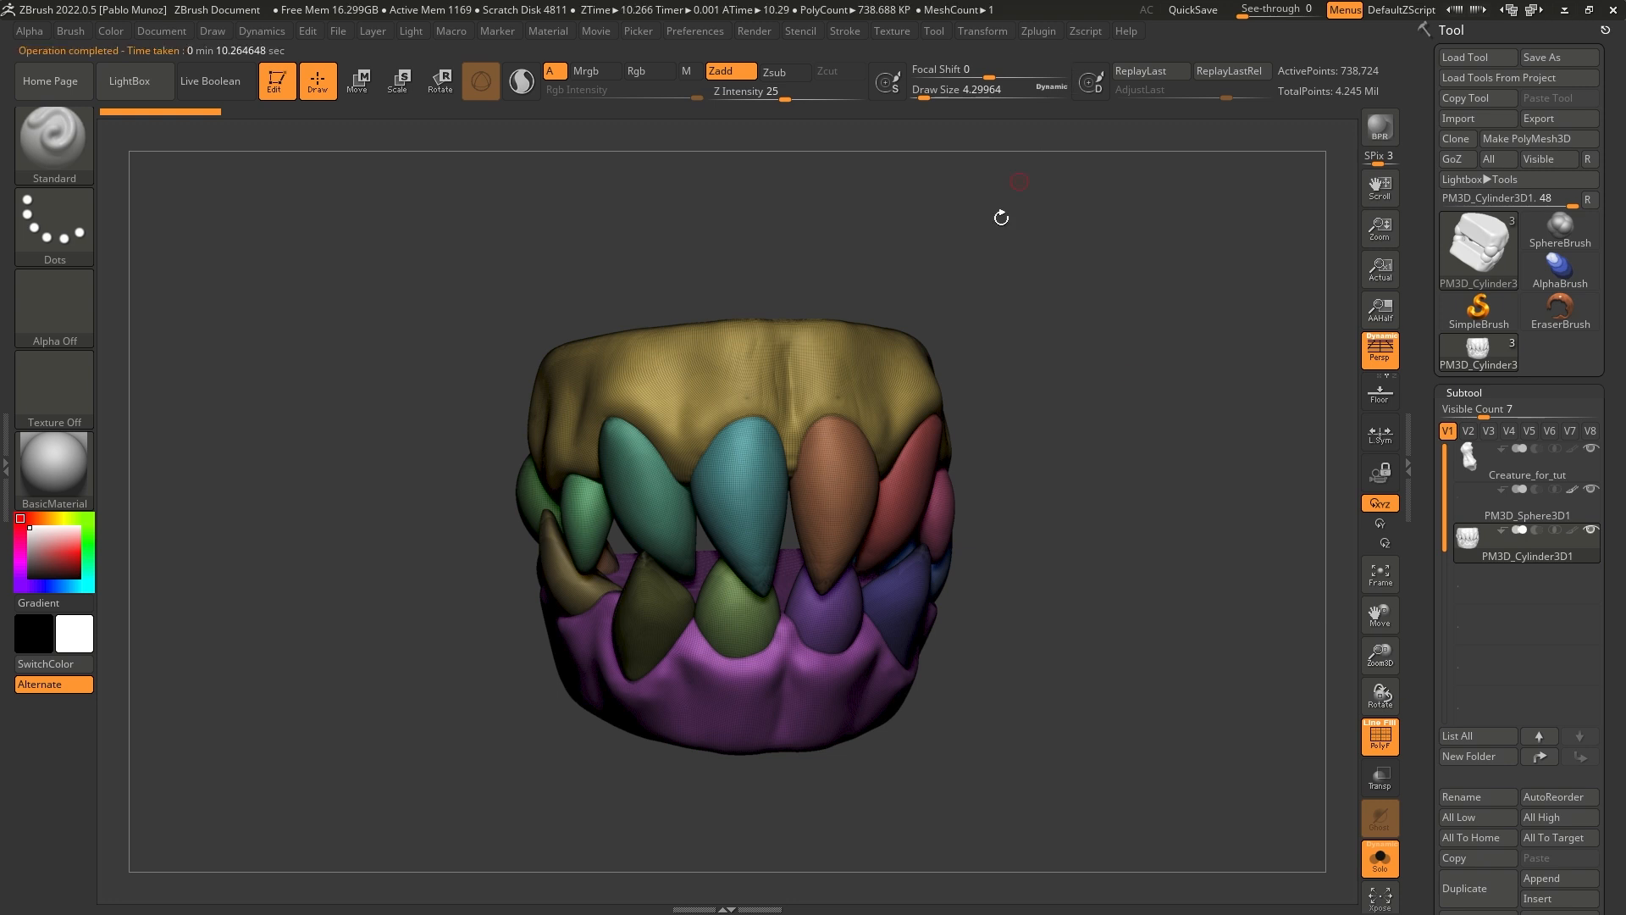
Step: Set the decimation percentage to 5 and decimate the current teeth subtool
click(1041, 32)
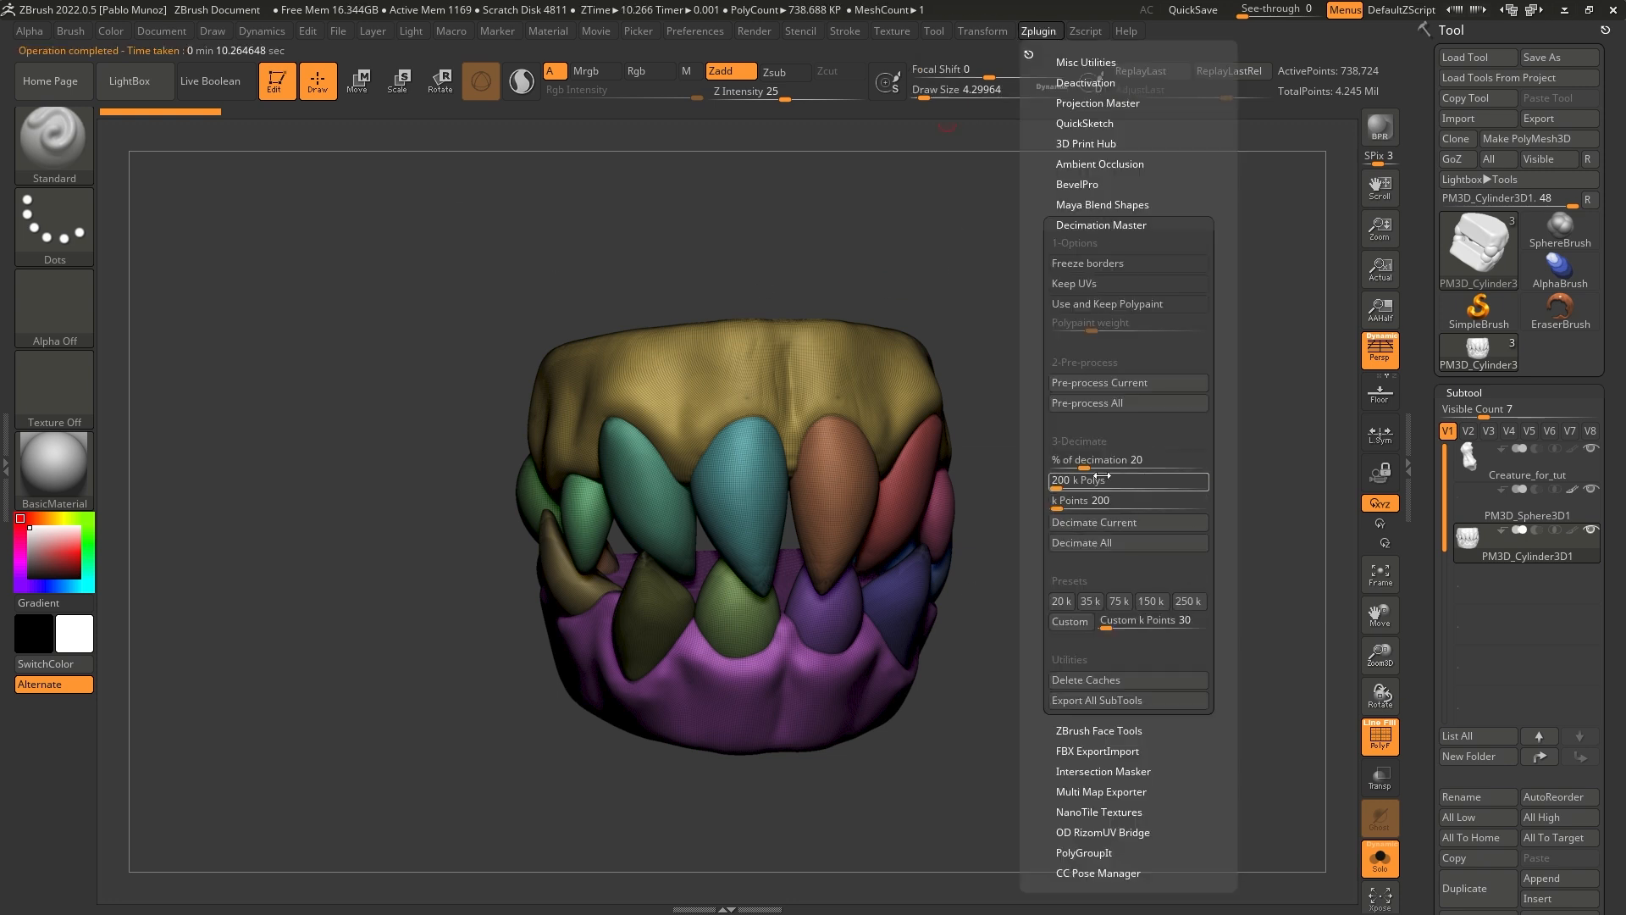
click(1082, 461)
text(5)
key(Return)
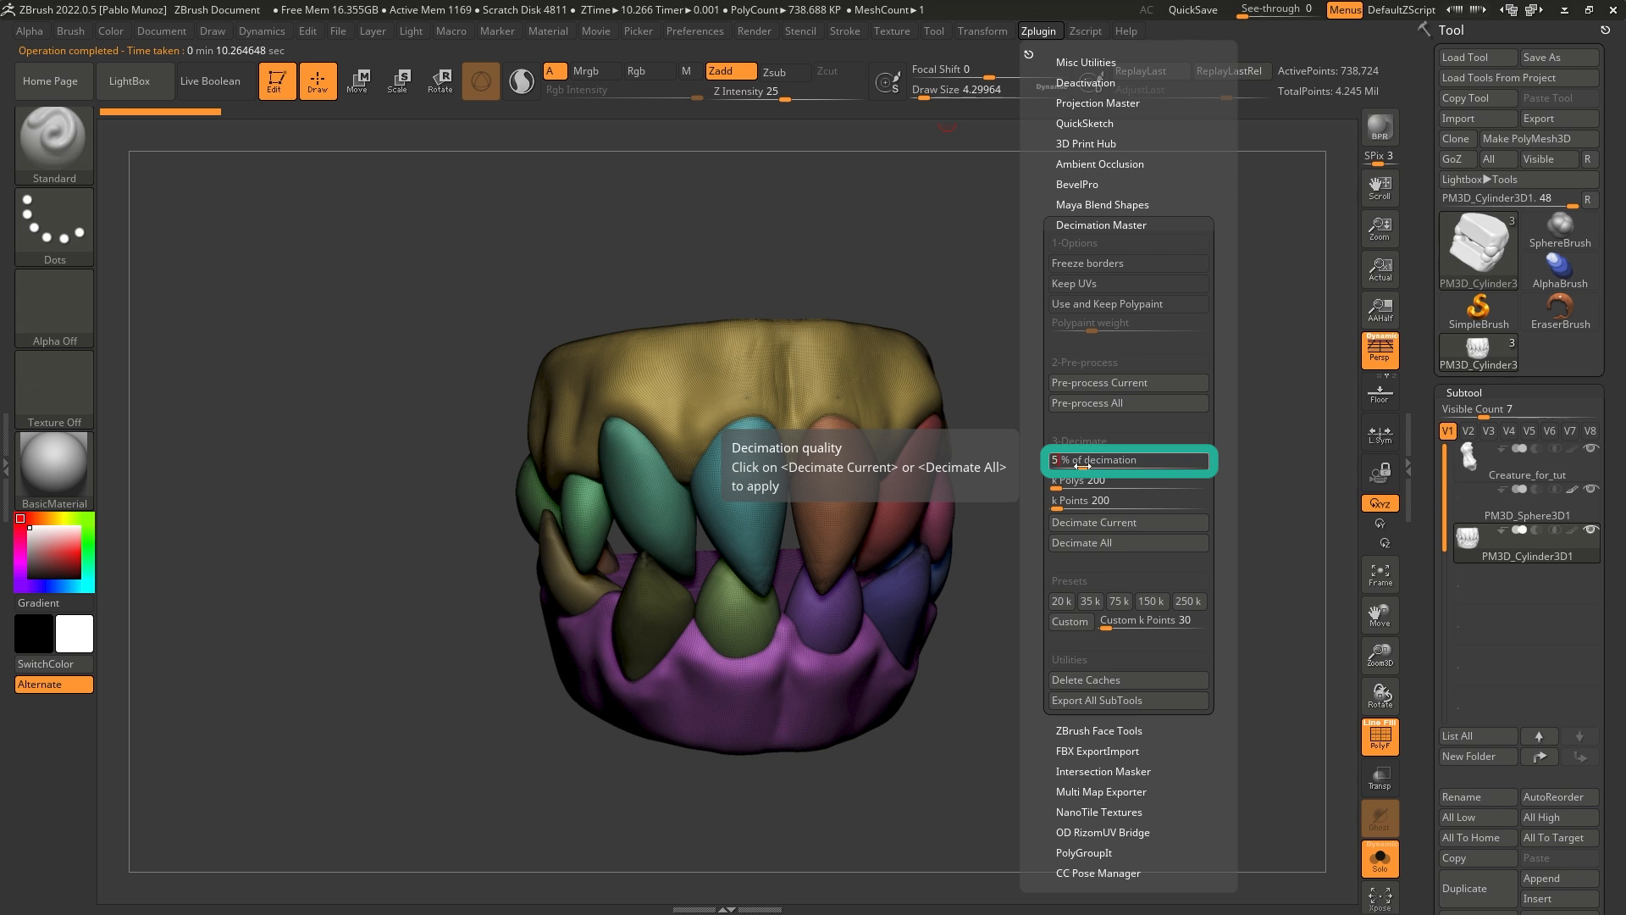
click(1155, 520)
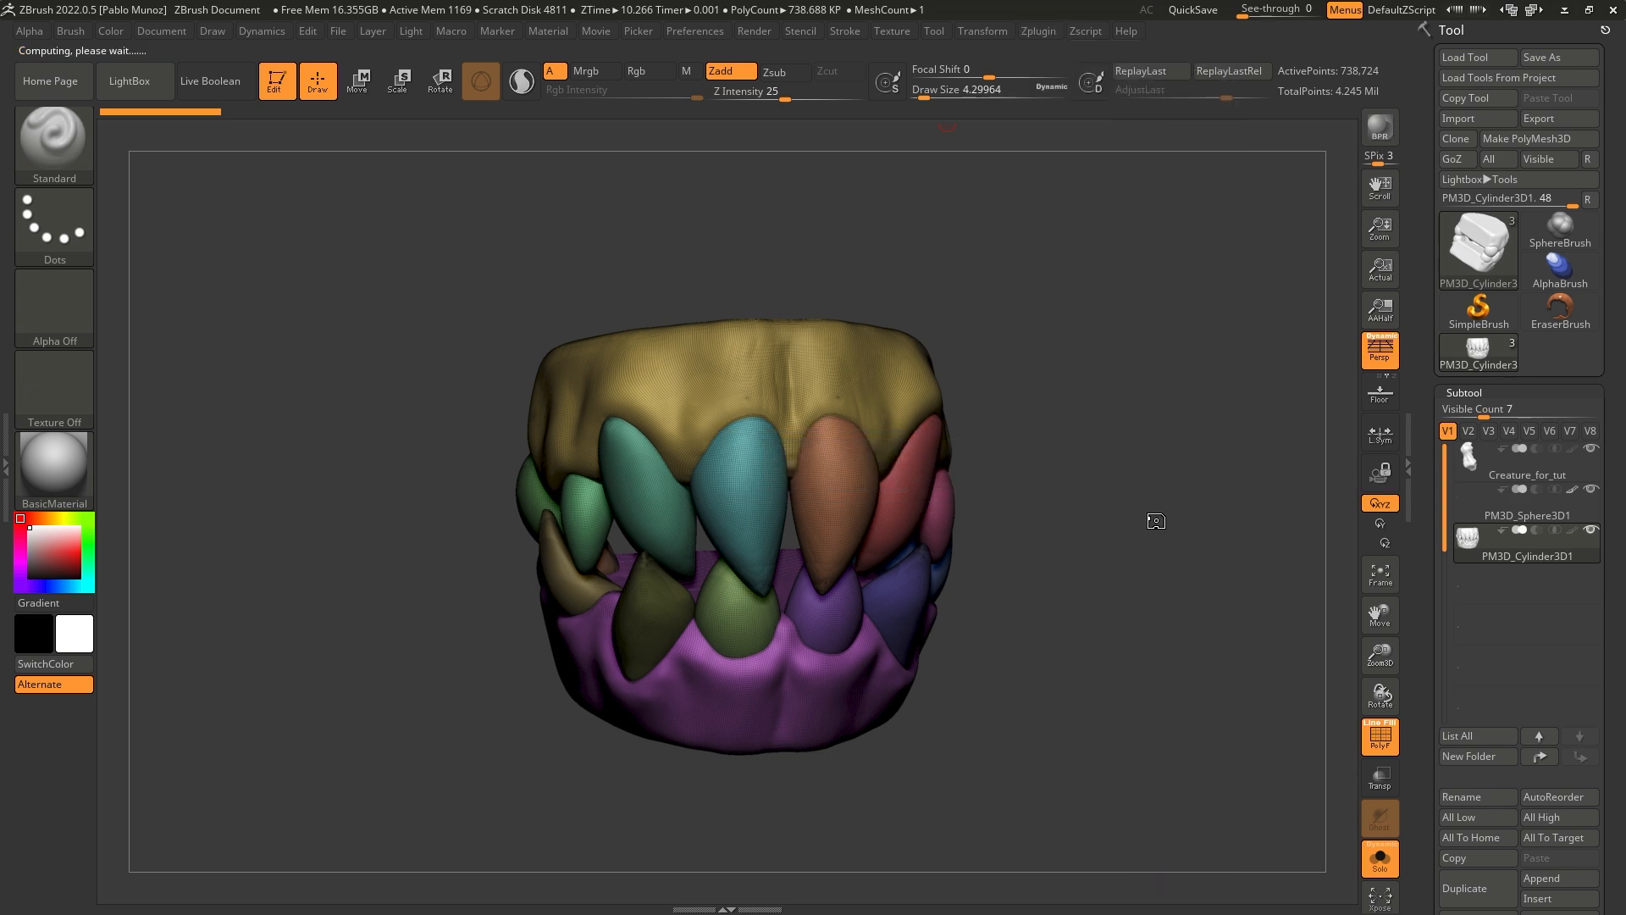
Step: Inspect the decimated teeth's wireframe and check their active point count
drag(1154, 515, 893, 471)
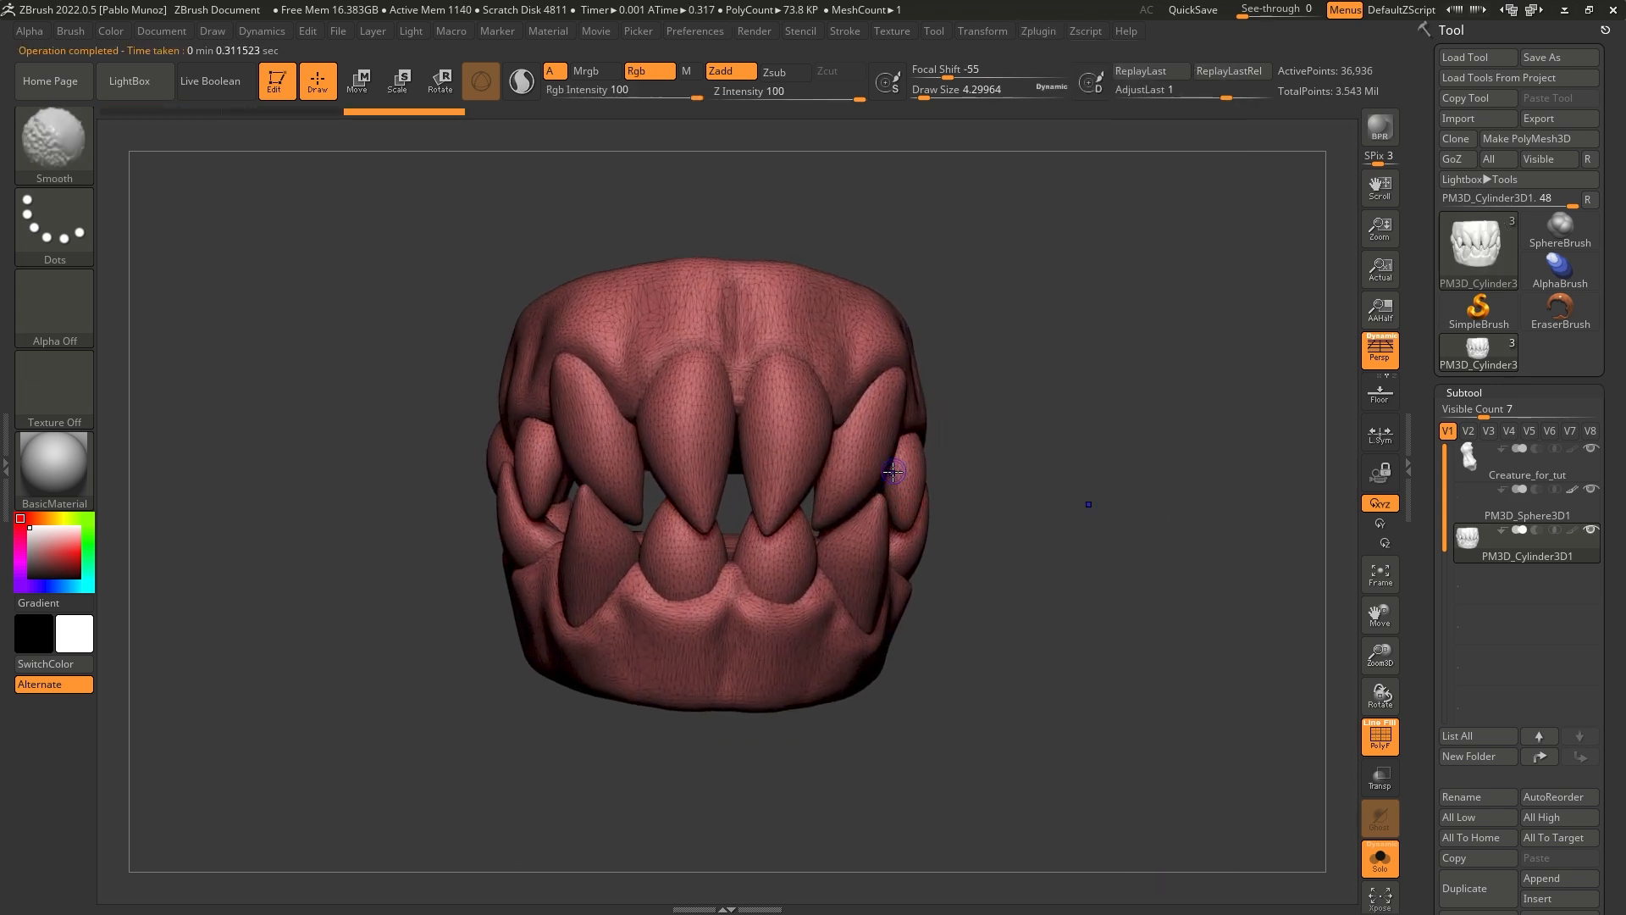
key(shift+f)
key(shift+f)
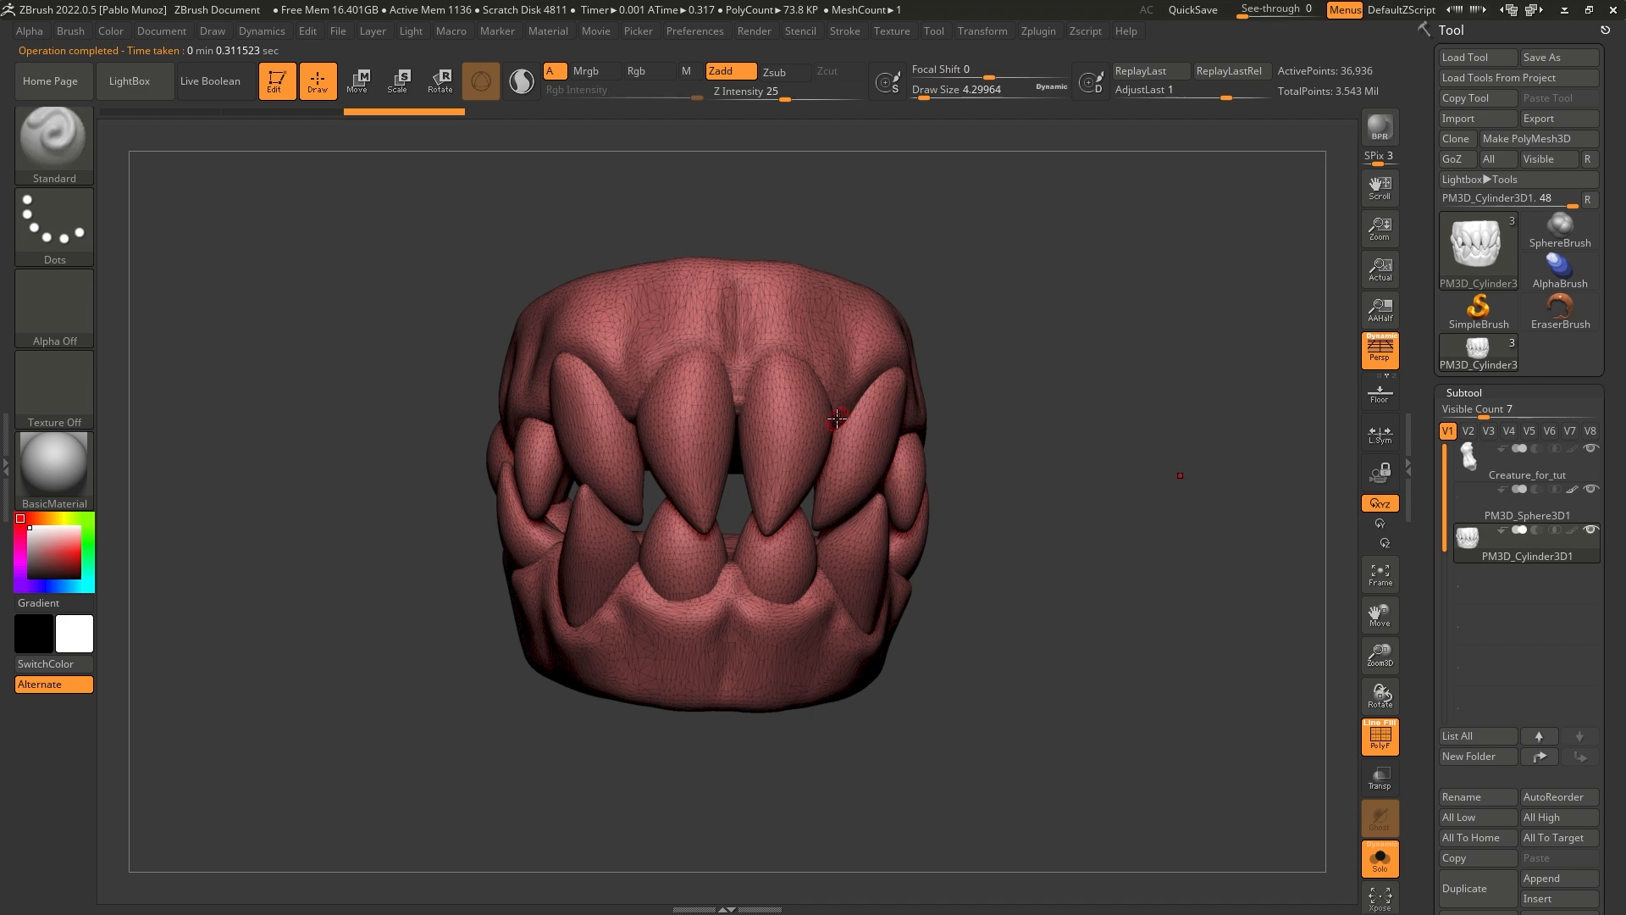
shift+drag(974, 254, 1049, 159)
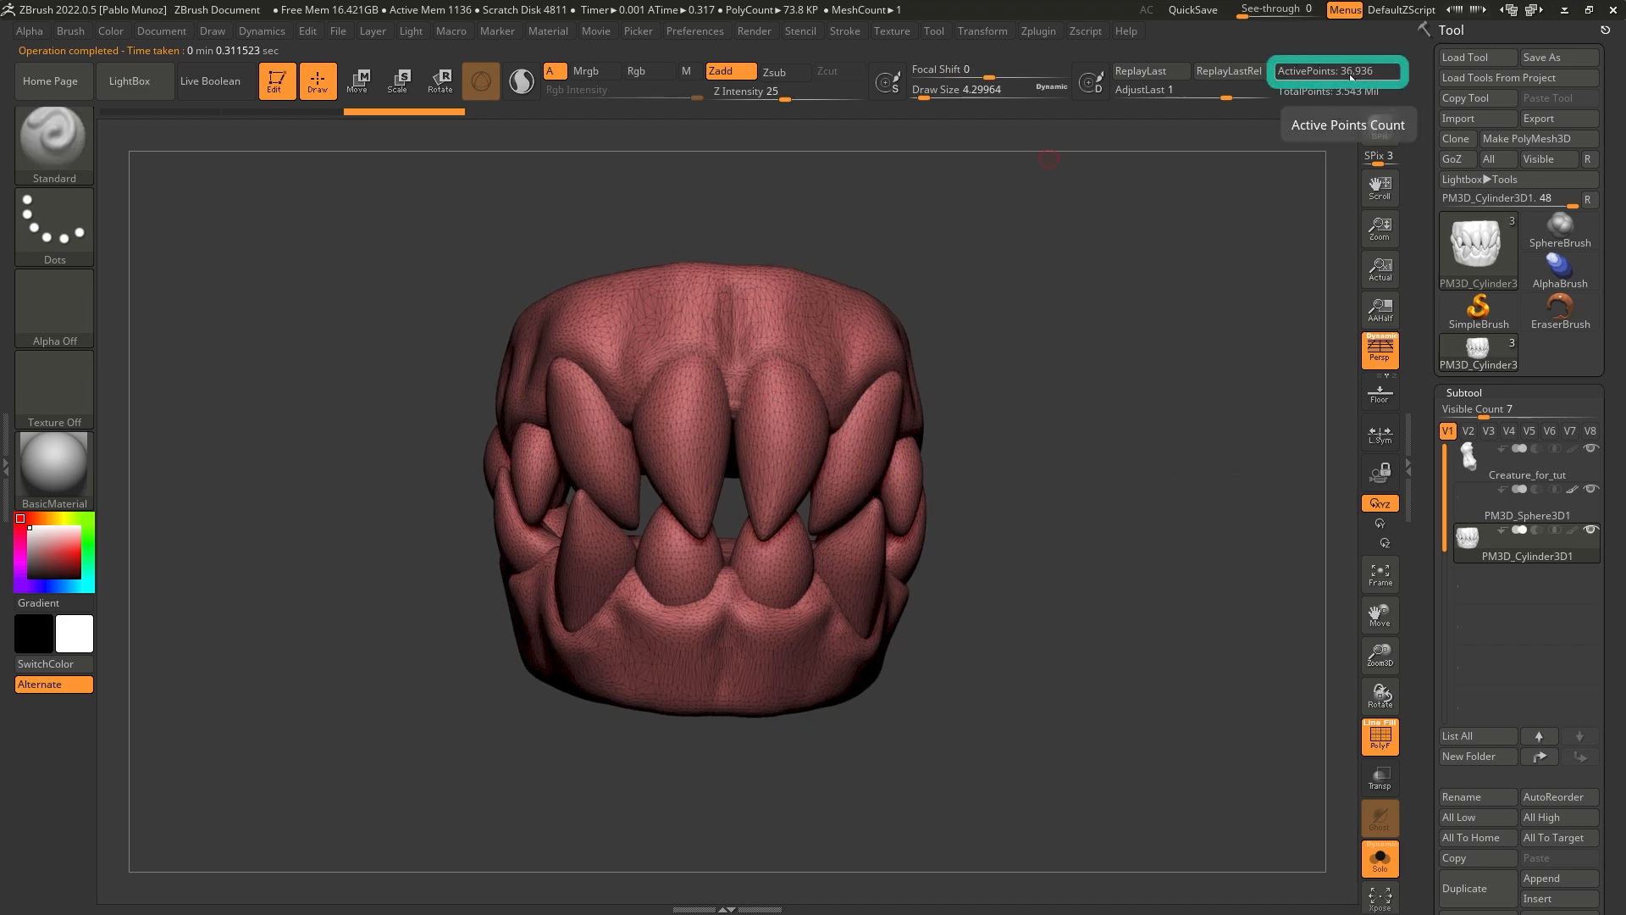
drag(1027, 367, 973, 556)
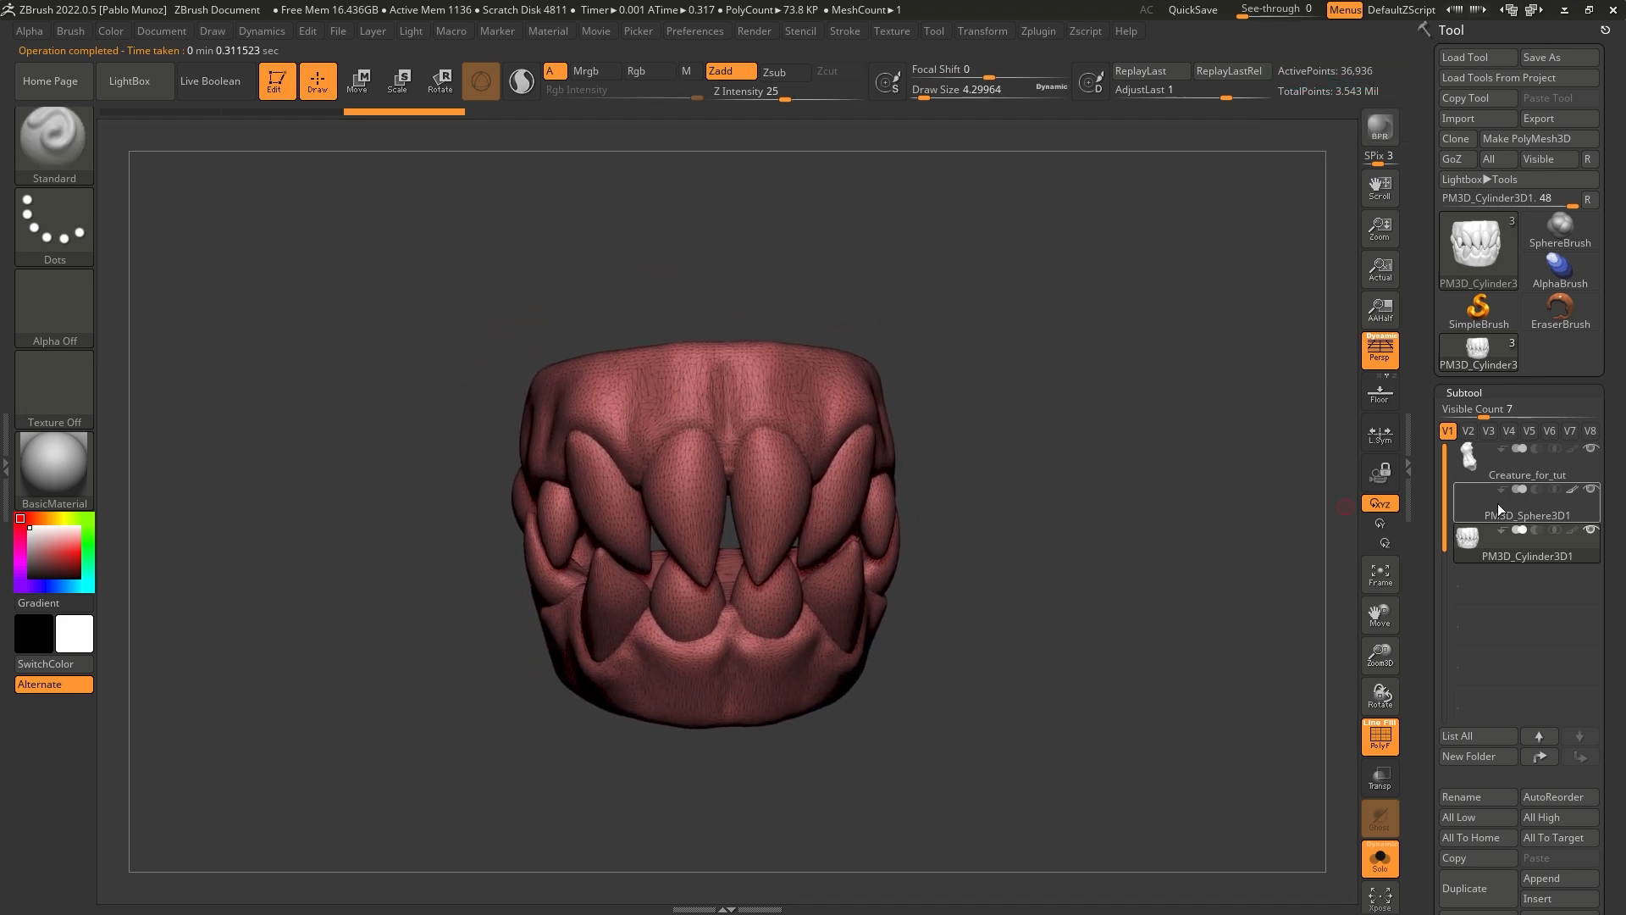
Step: Switch to the Creature_for_tut subtool and view the isolated bust from the front
click(1508, 476)
drag(1164, 545, 894, 537)
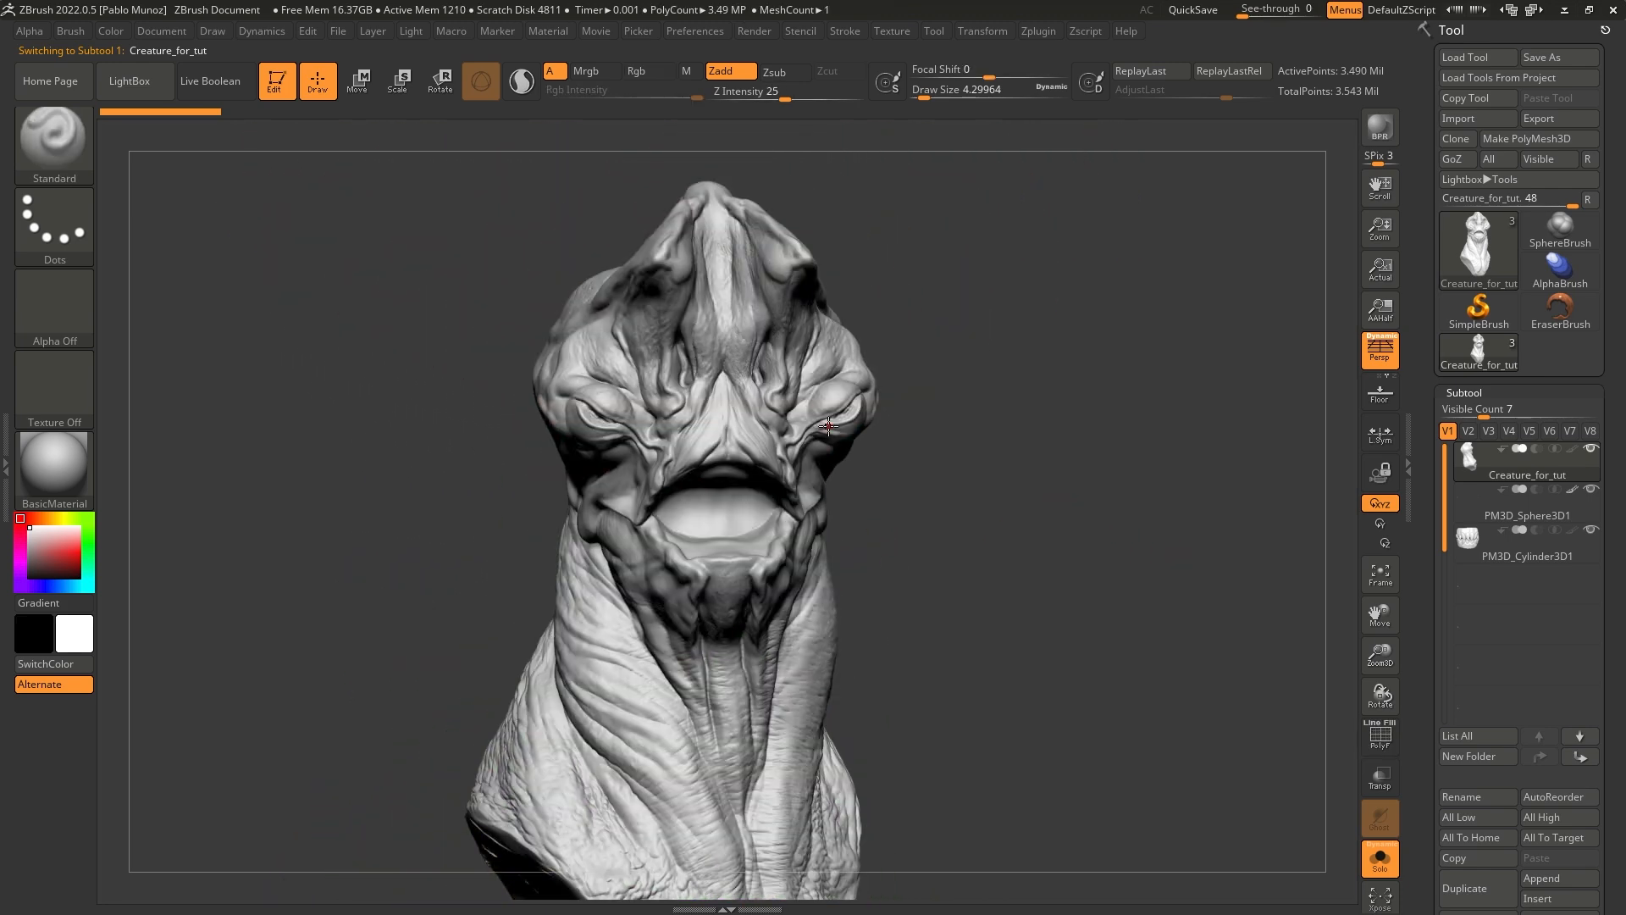
drag(835, 423, 998, 446)
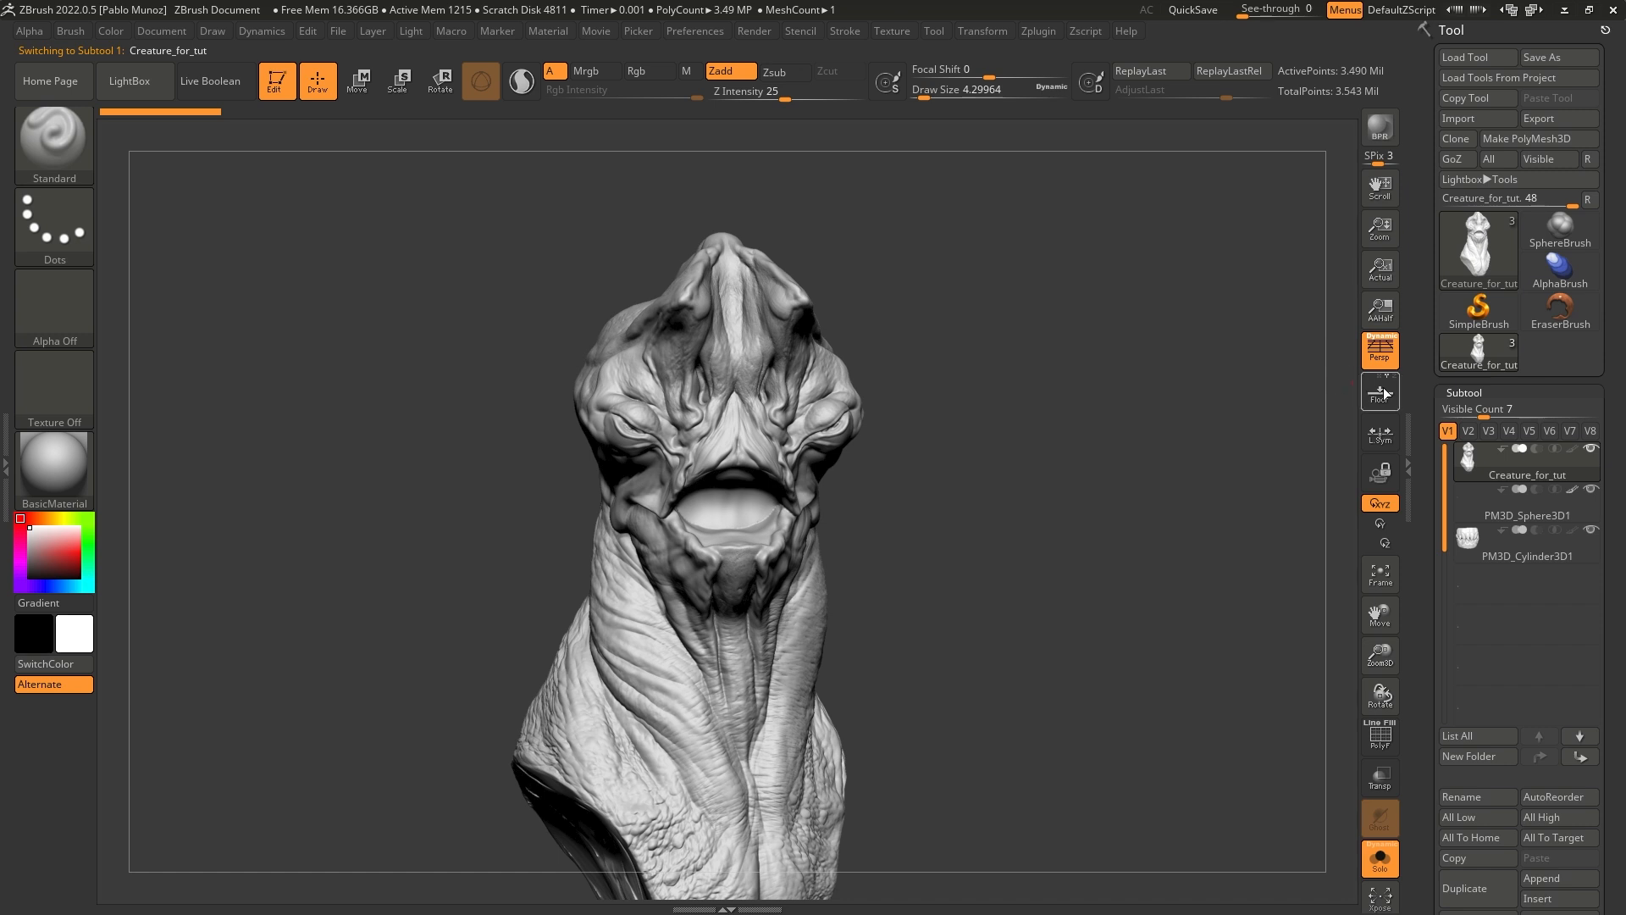
Step: Review Decimation Master's option to pre-process all subtools and the subtools it applies to
click(1081, 30)
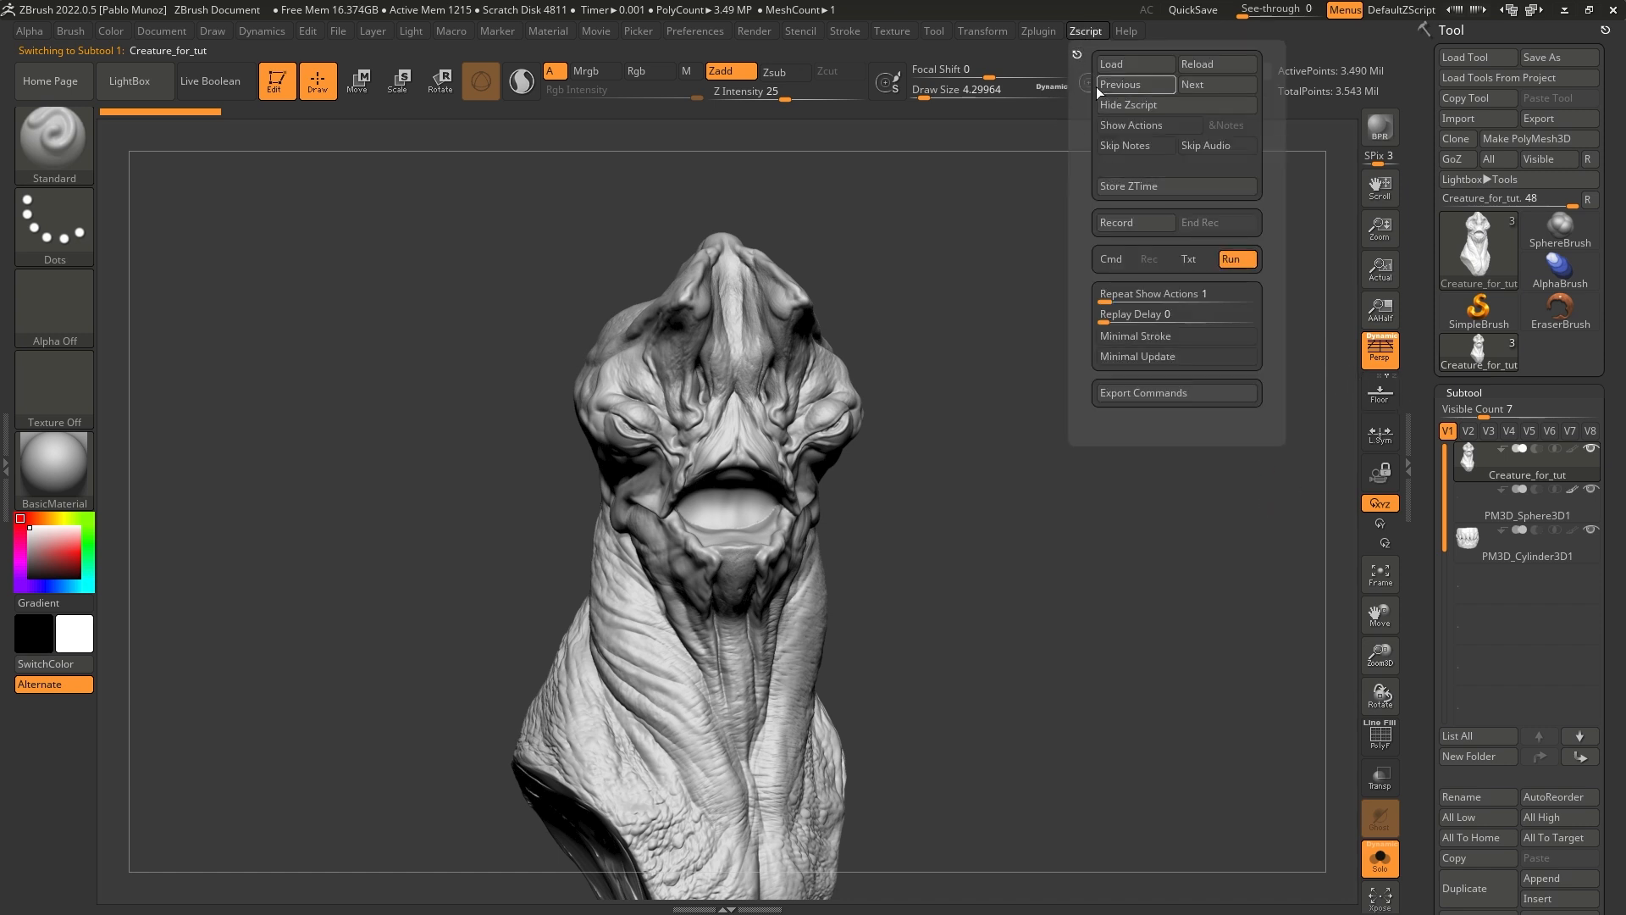
click(1035, 32)
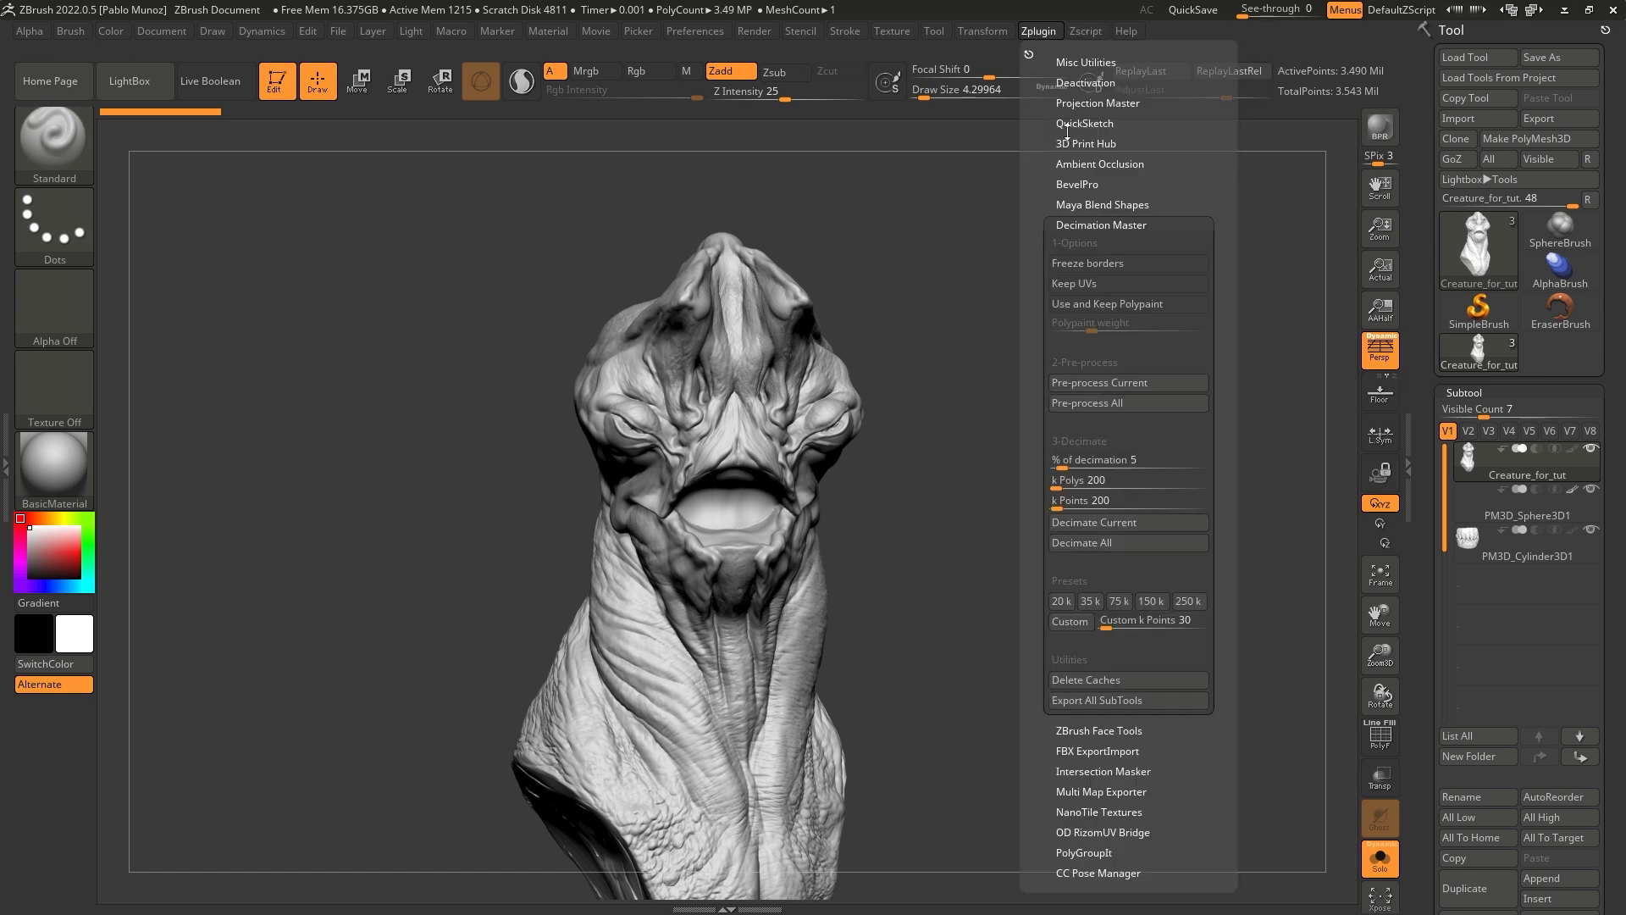
click(1103, 405)
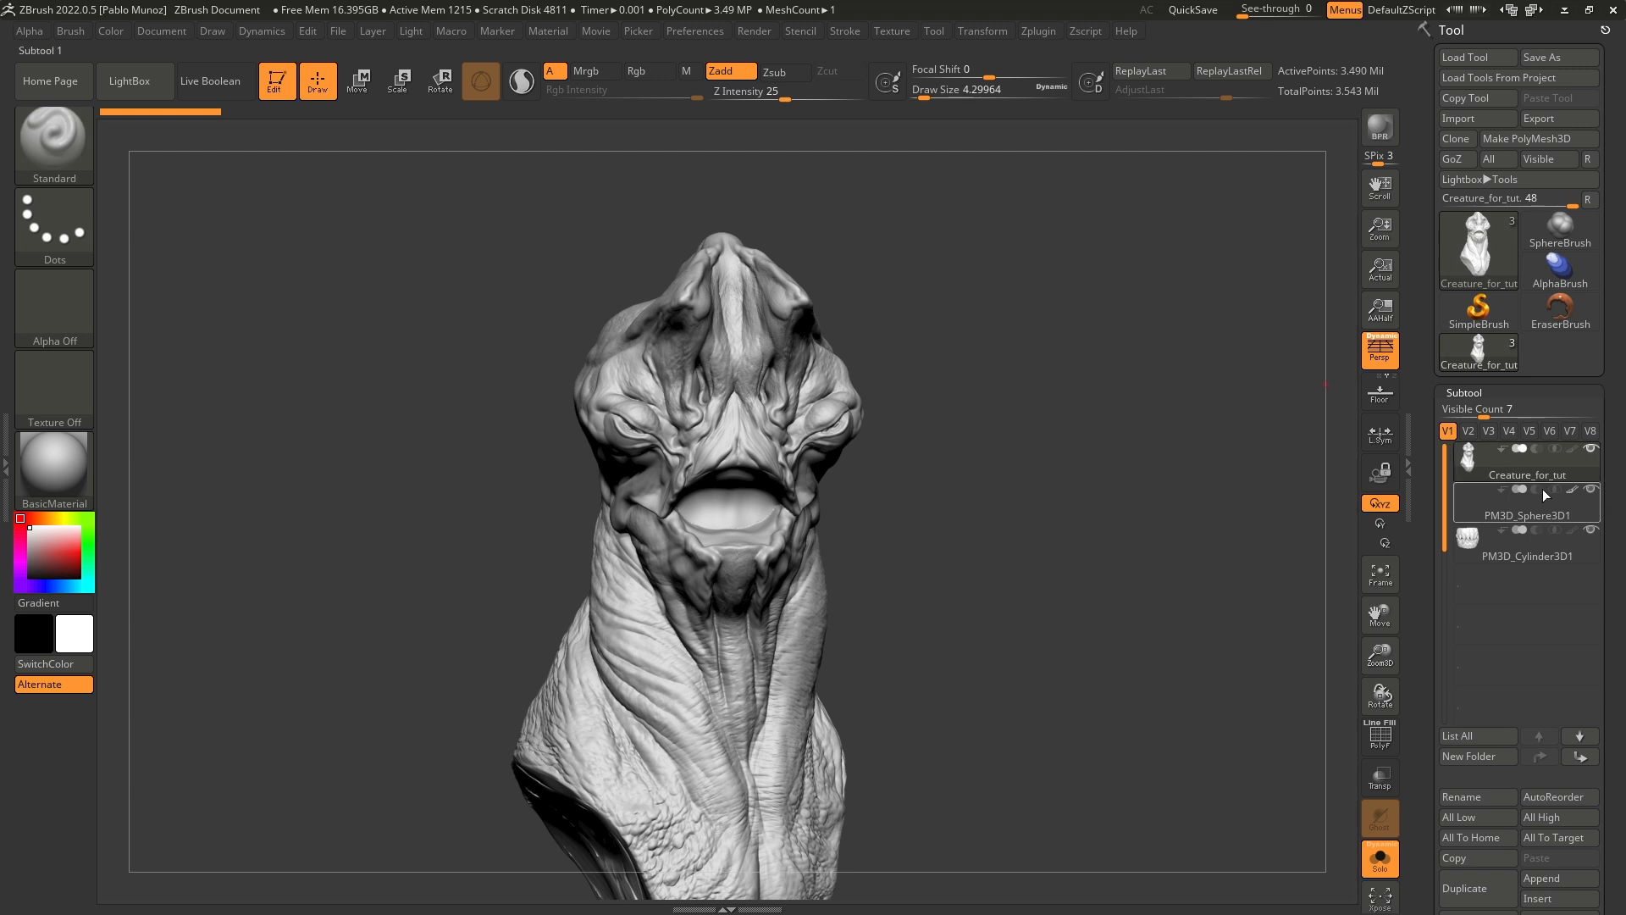
mouse_move(1506, 552)
click(1039, 32)
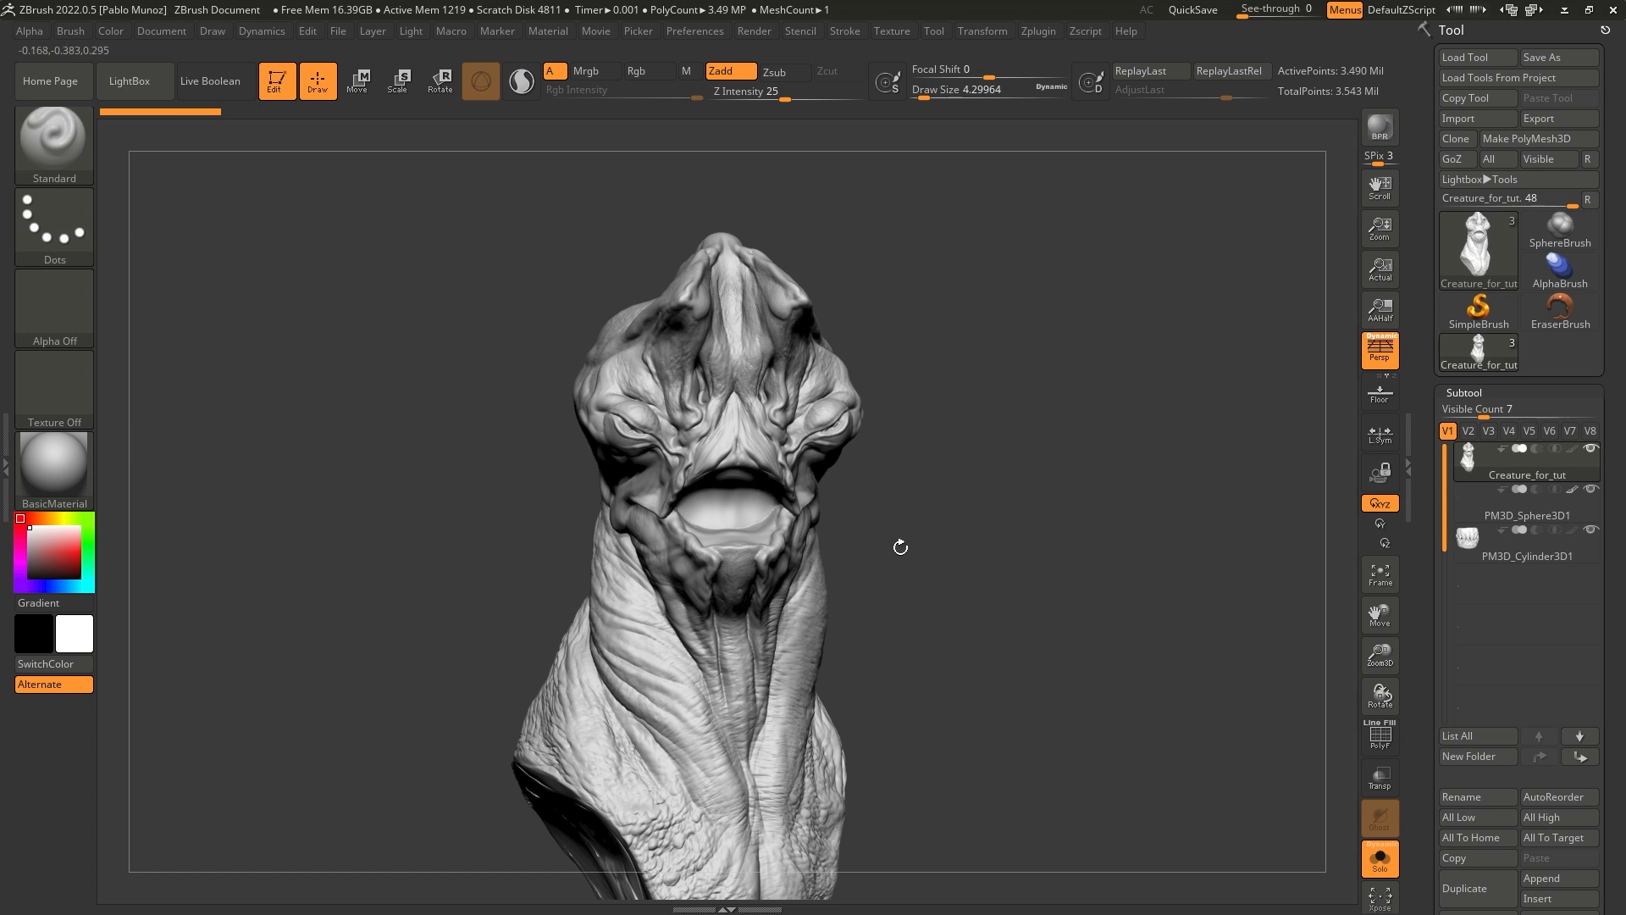
Step: Show all subtools again and export the visible ones in binary format with FBX ExportImport
key(alt+s)
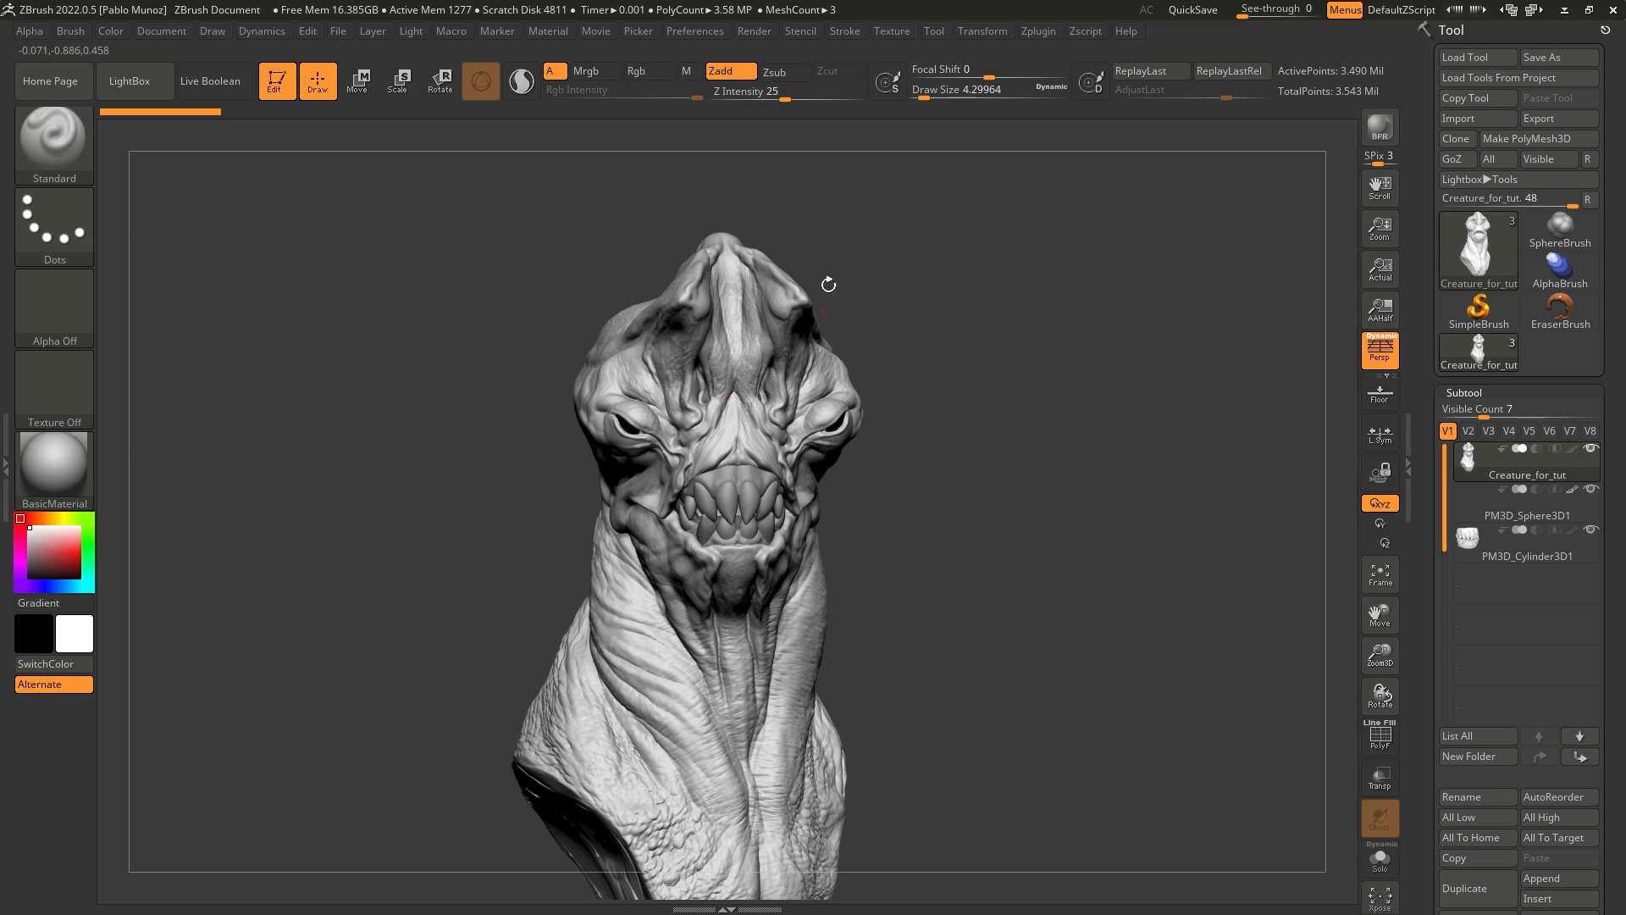
click(1041, 34)
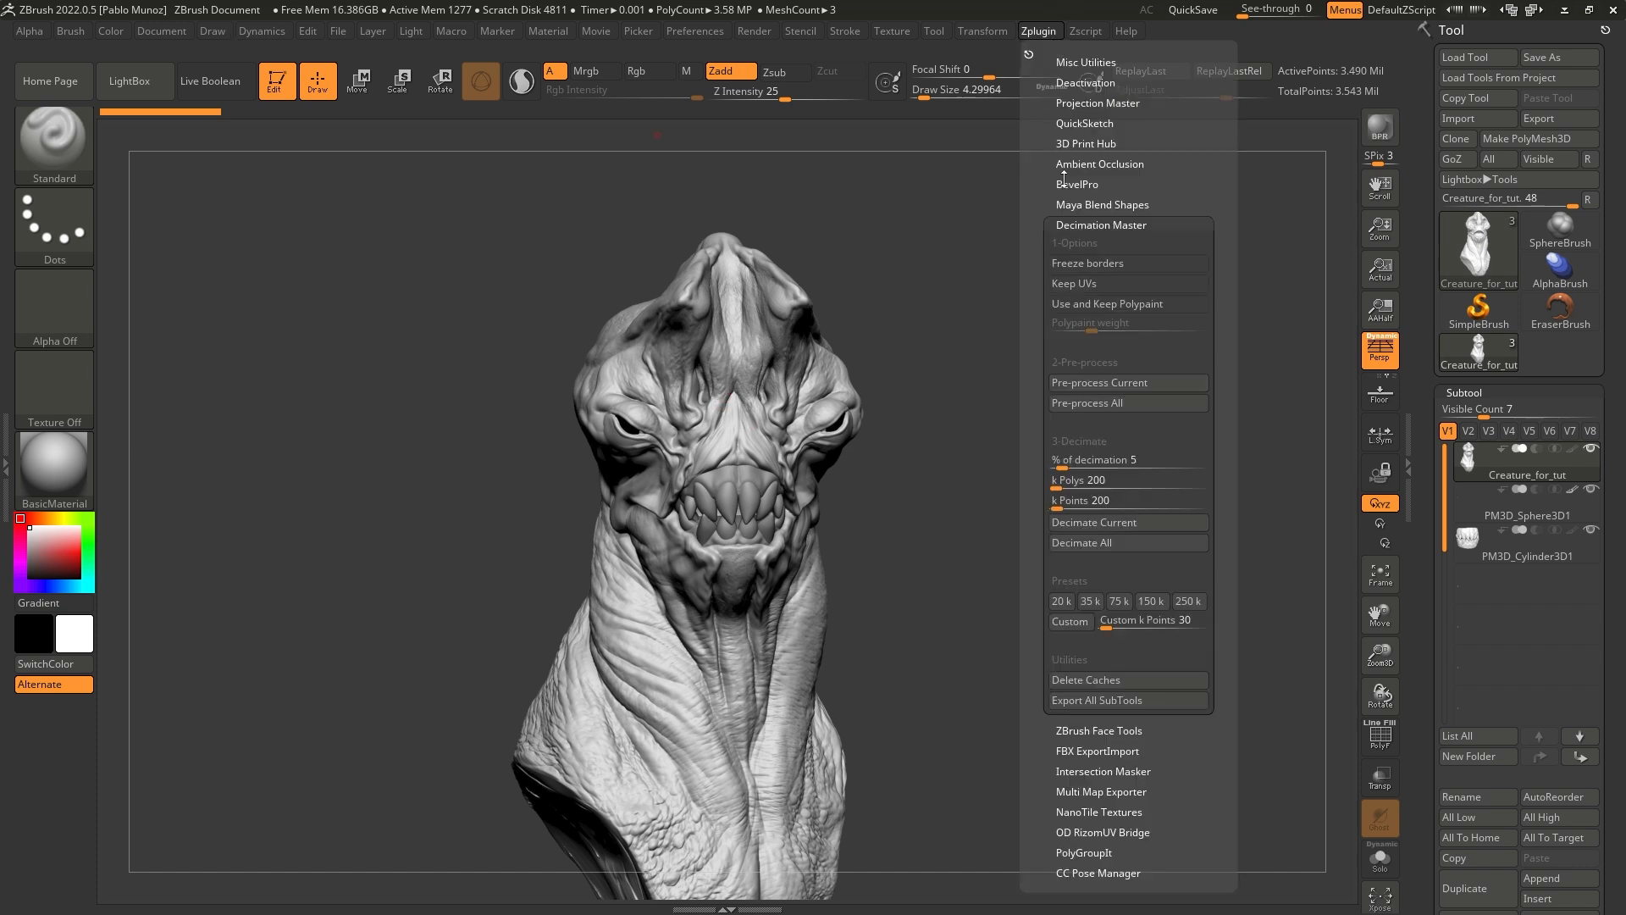
click(1074, 223)
click(1095, 265)
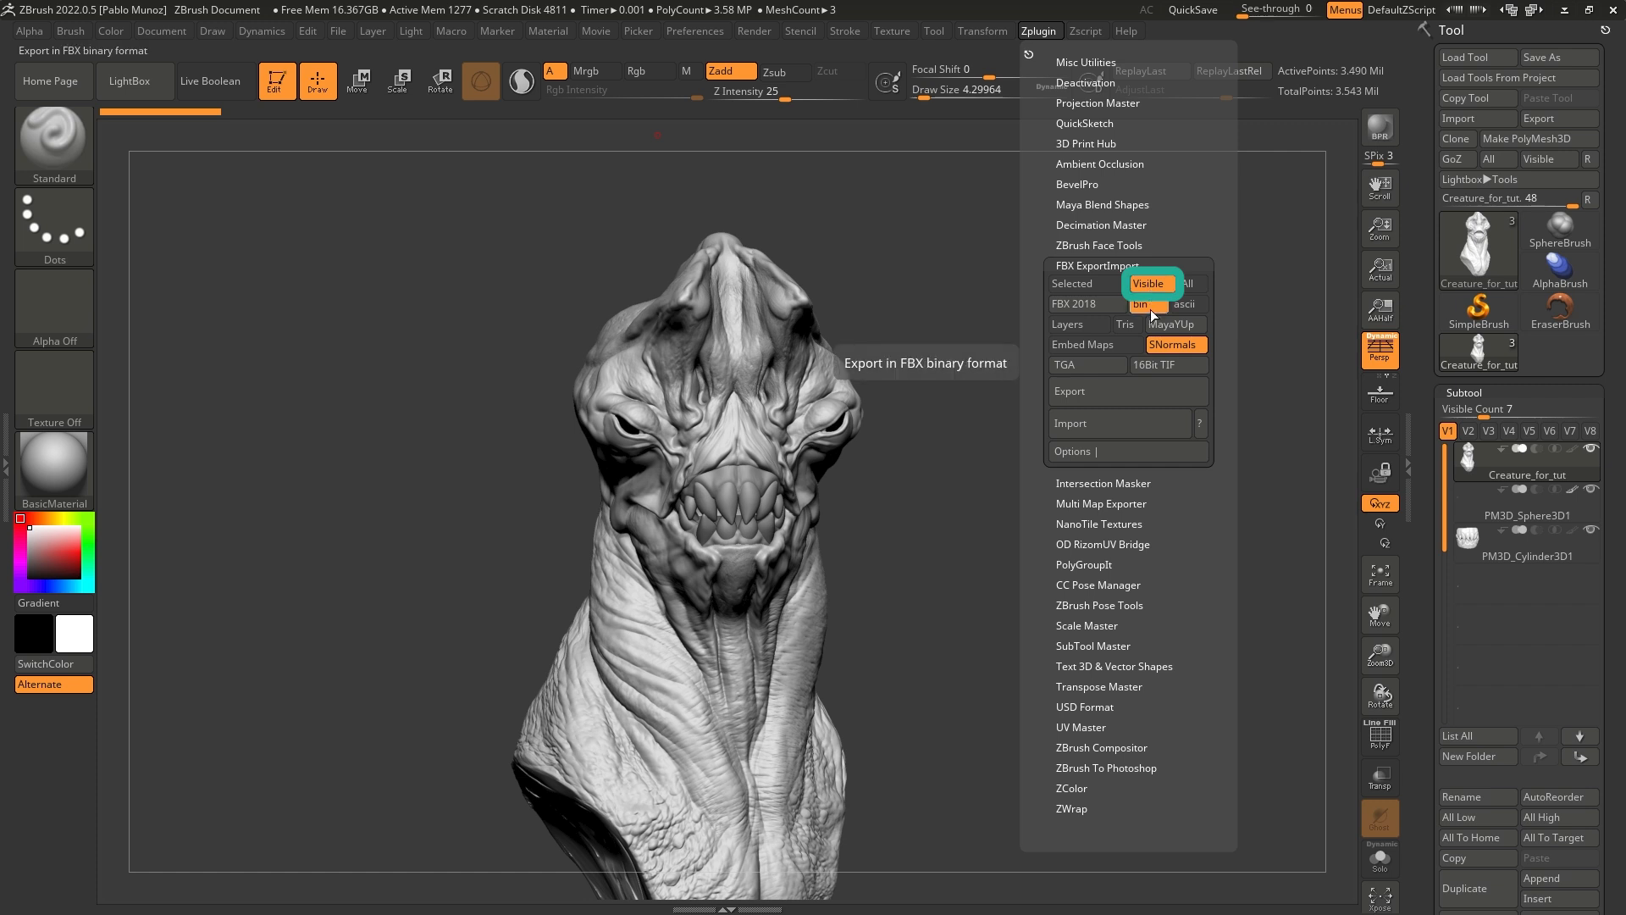
click(1125, 394)
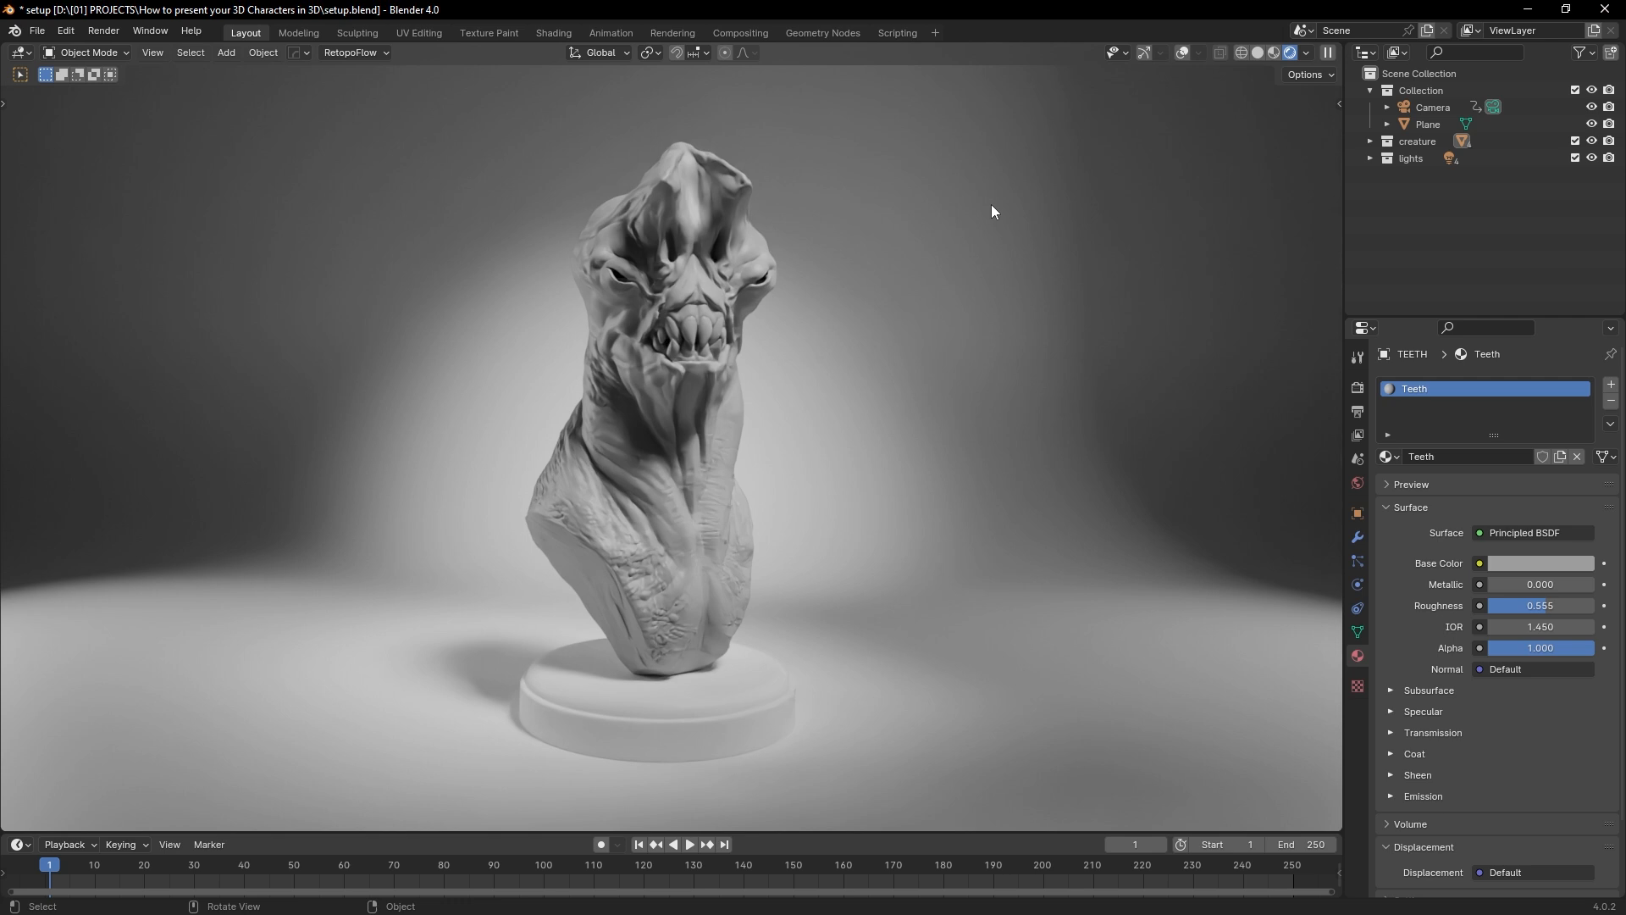
Step: Switch to the setup scene in Blender, expand the lights and creature collections, and enlarge the outliner
click(1371, 158)
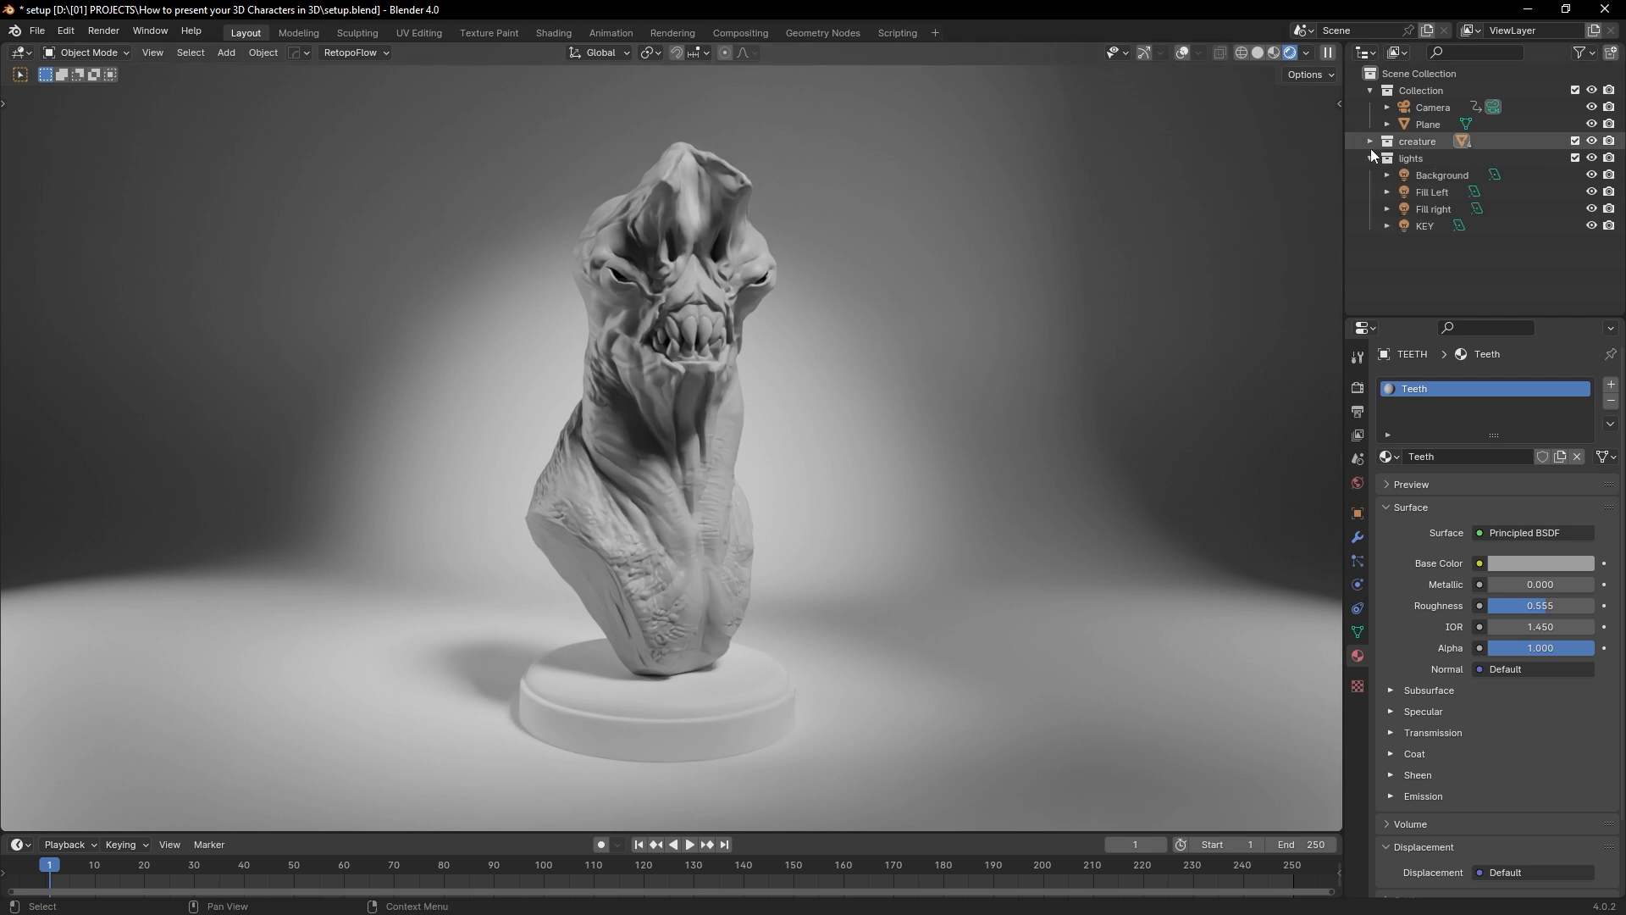
click(1370, 140)
drag(1386, 315, 1406, 415)
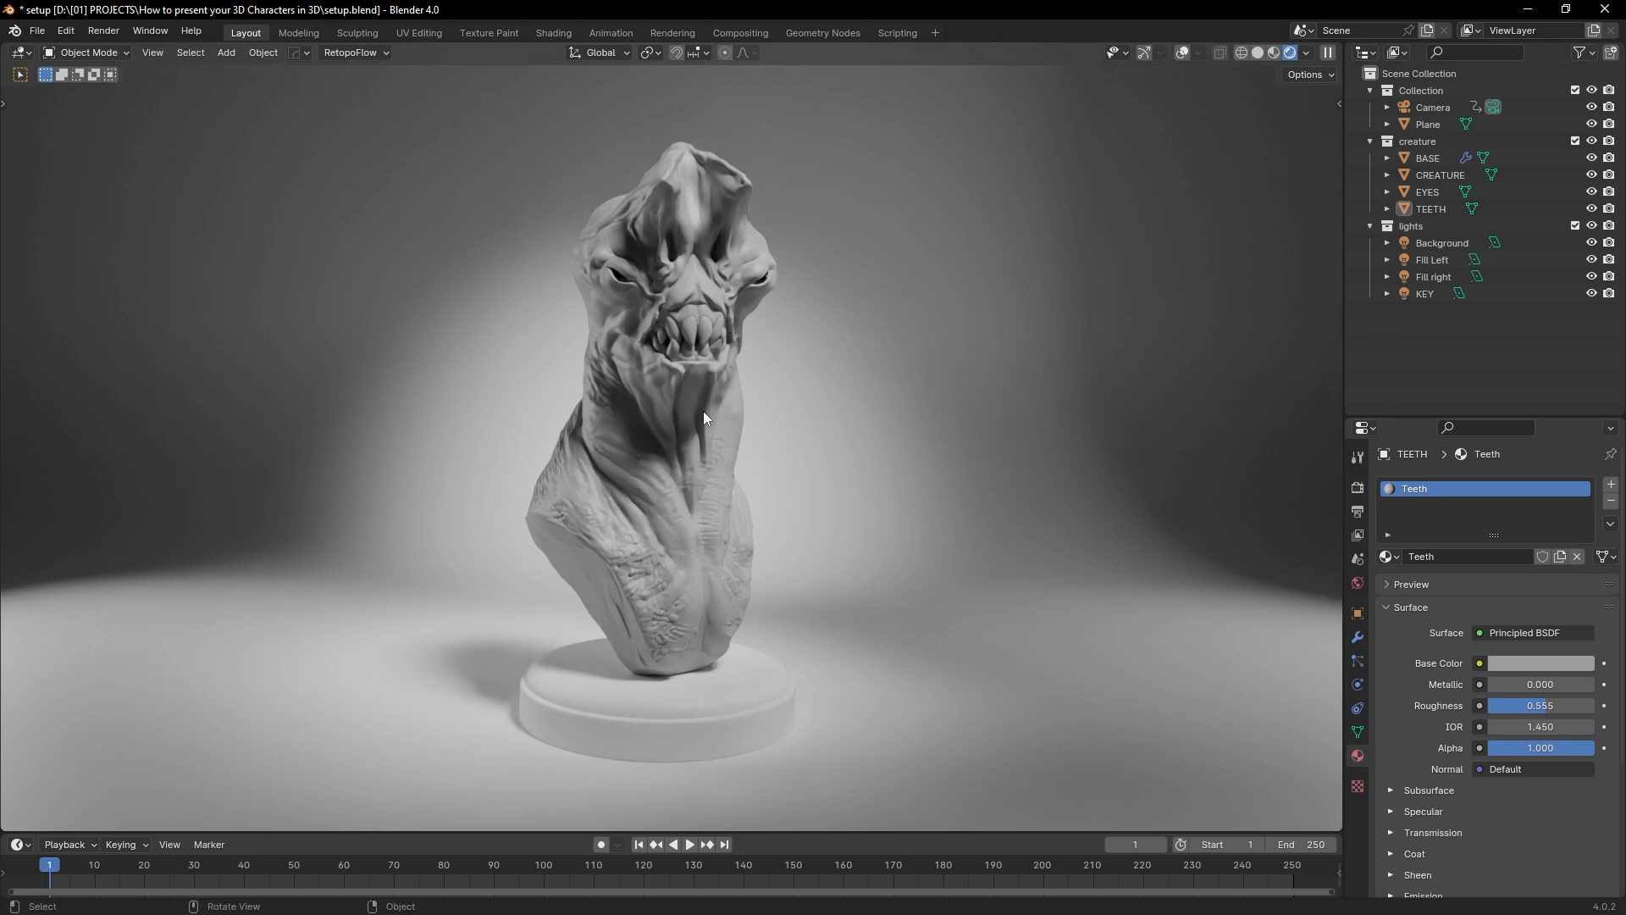
Step: Examine the studio scene by selecting the round base under the bust and the curved backdrop plane
click(727, 705)
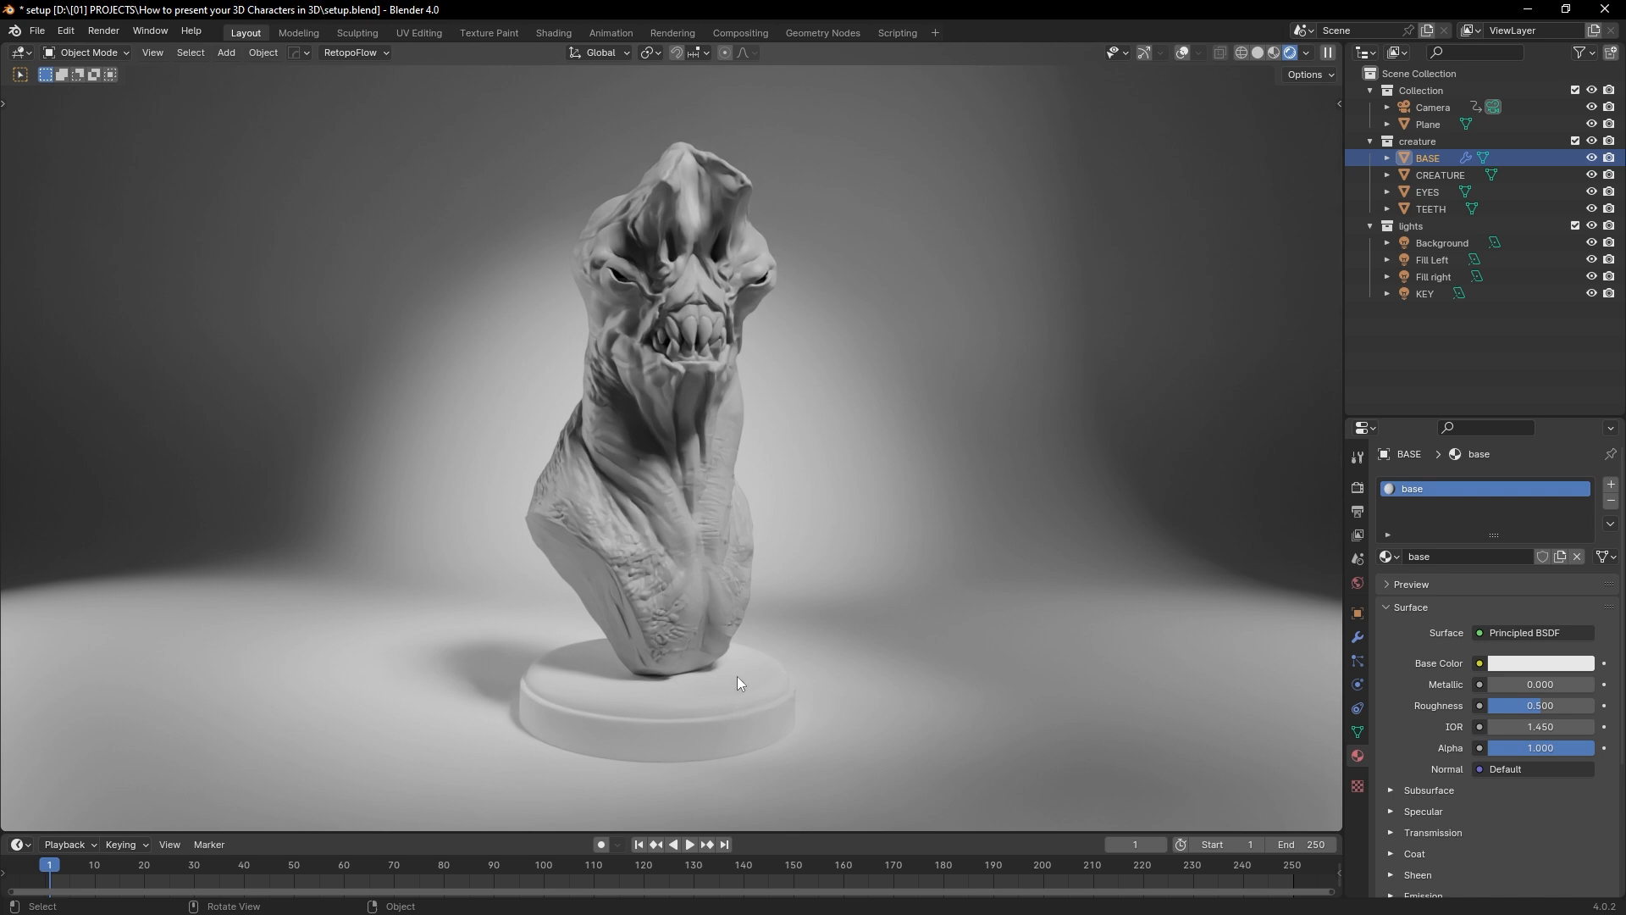
scroll(592, 689, down, 8)
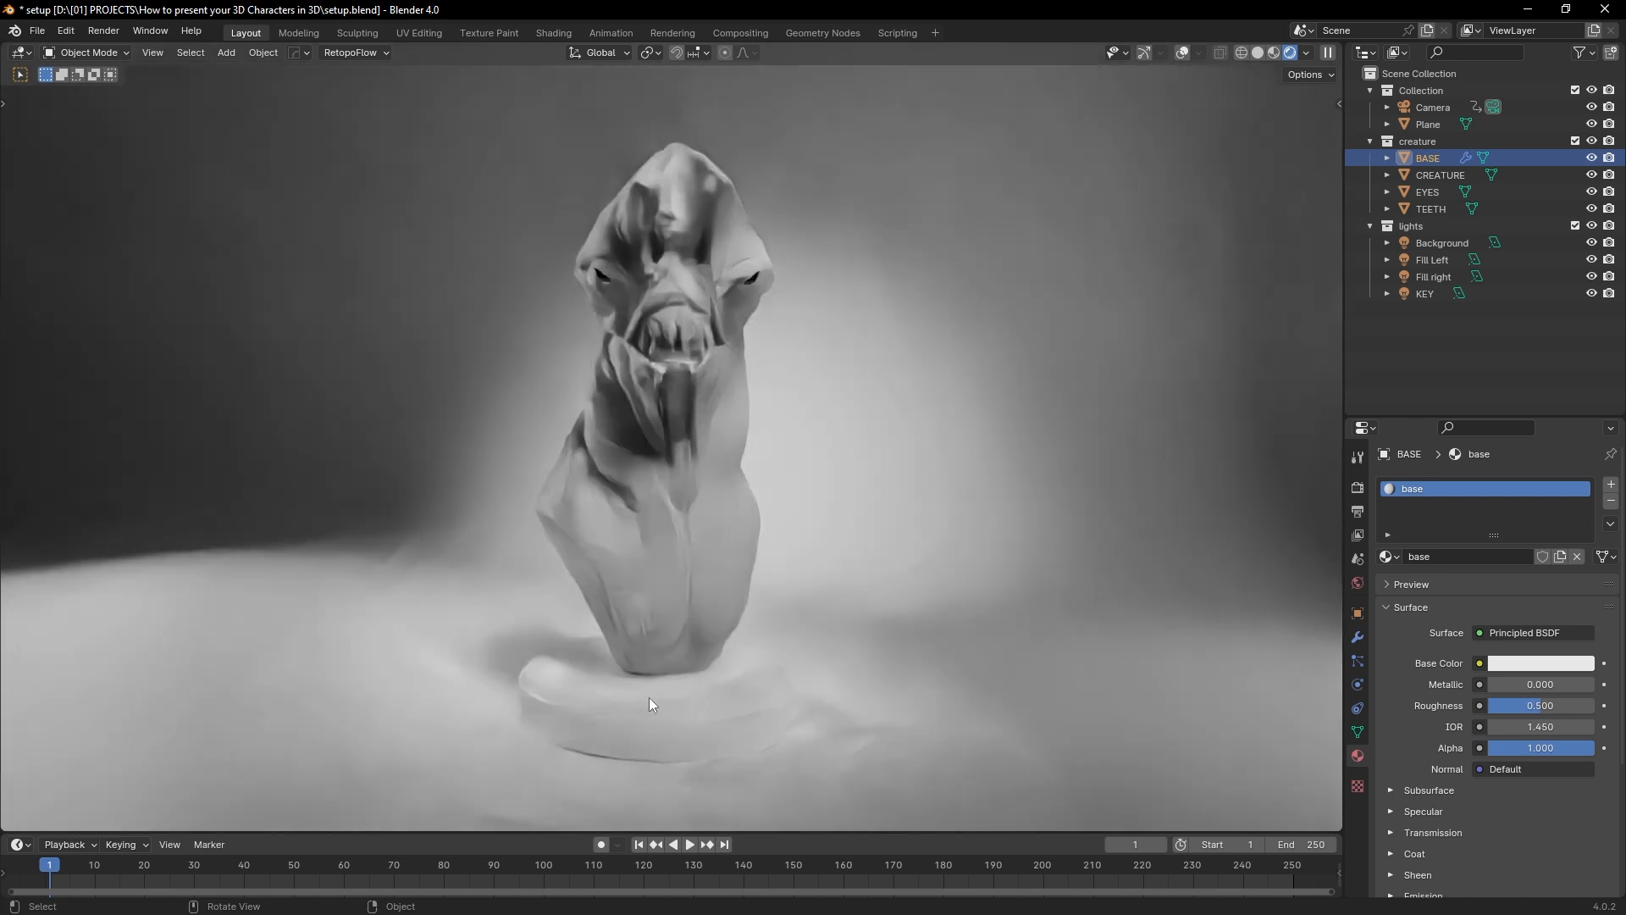
scroll(706, 550, down, 1)
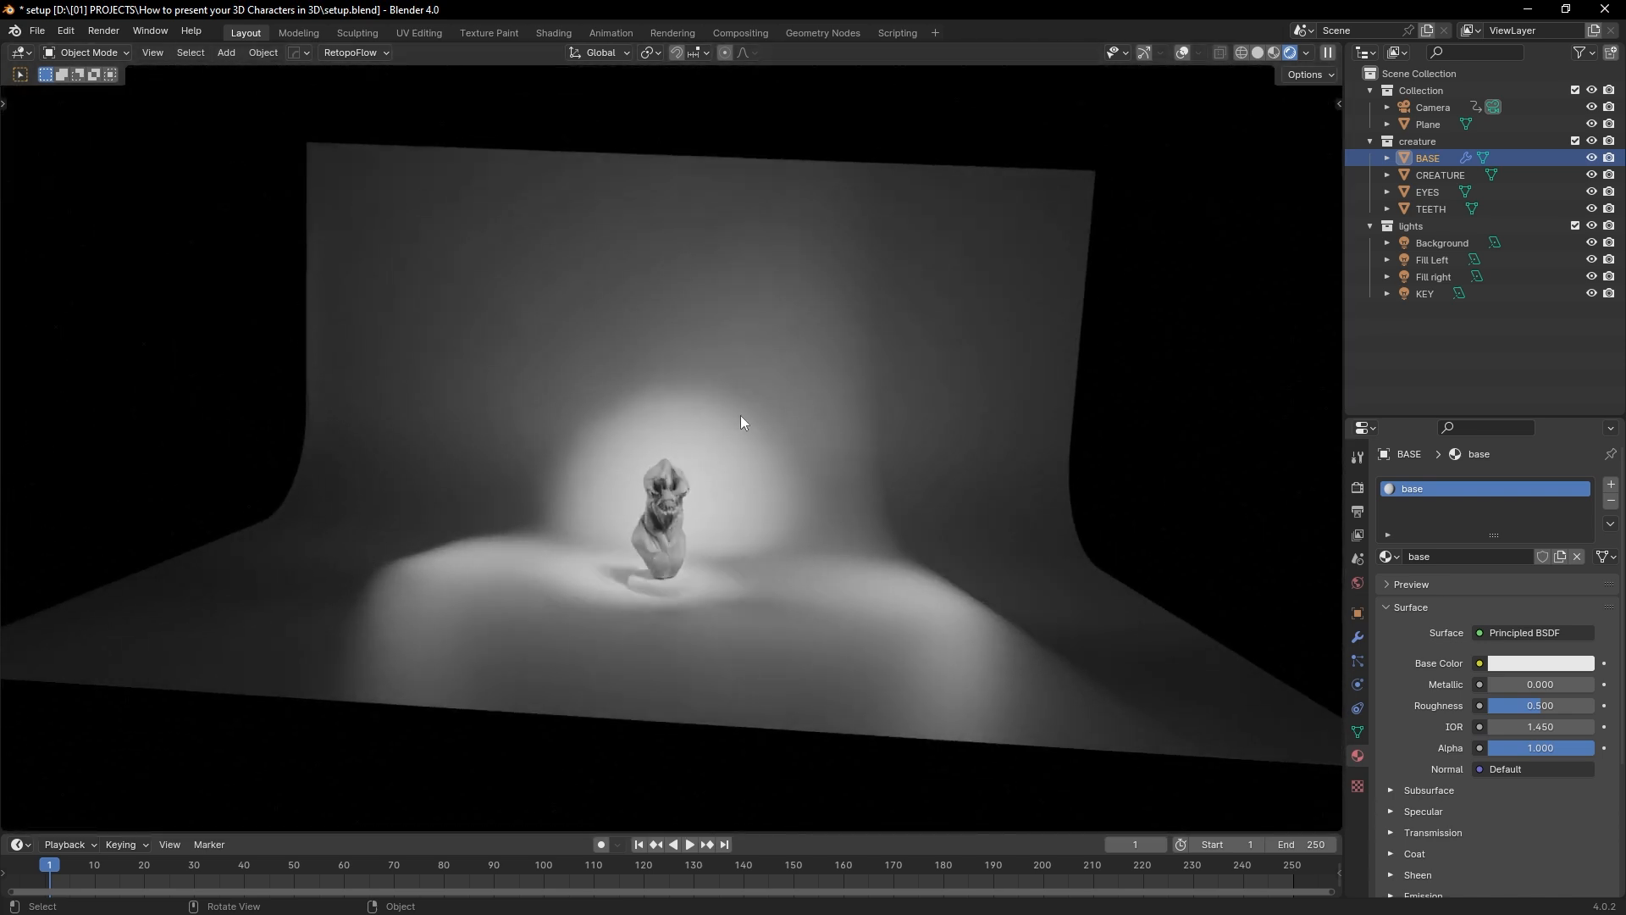
click(748, 429)
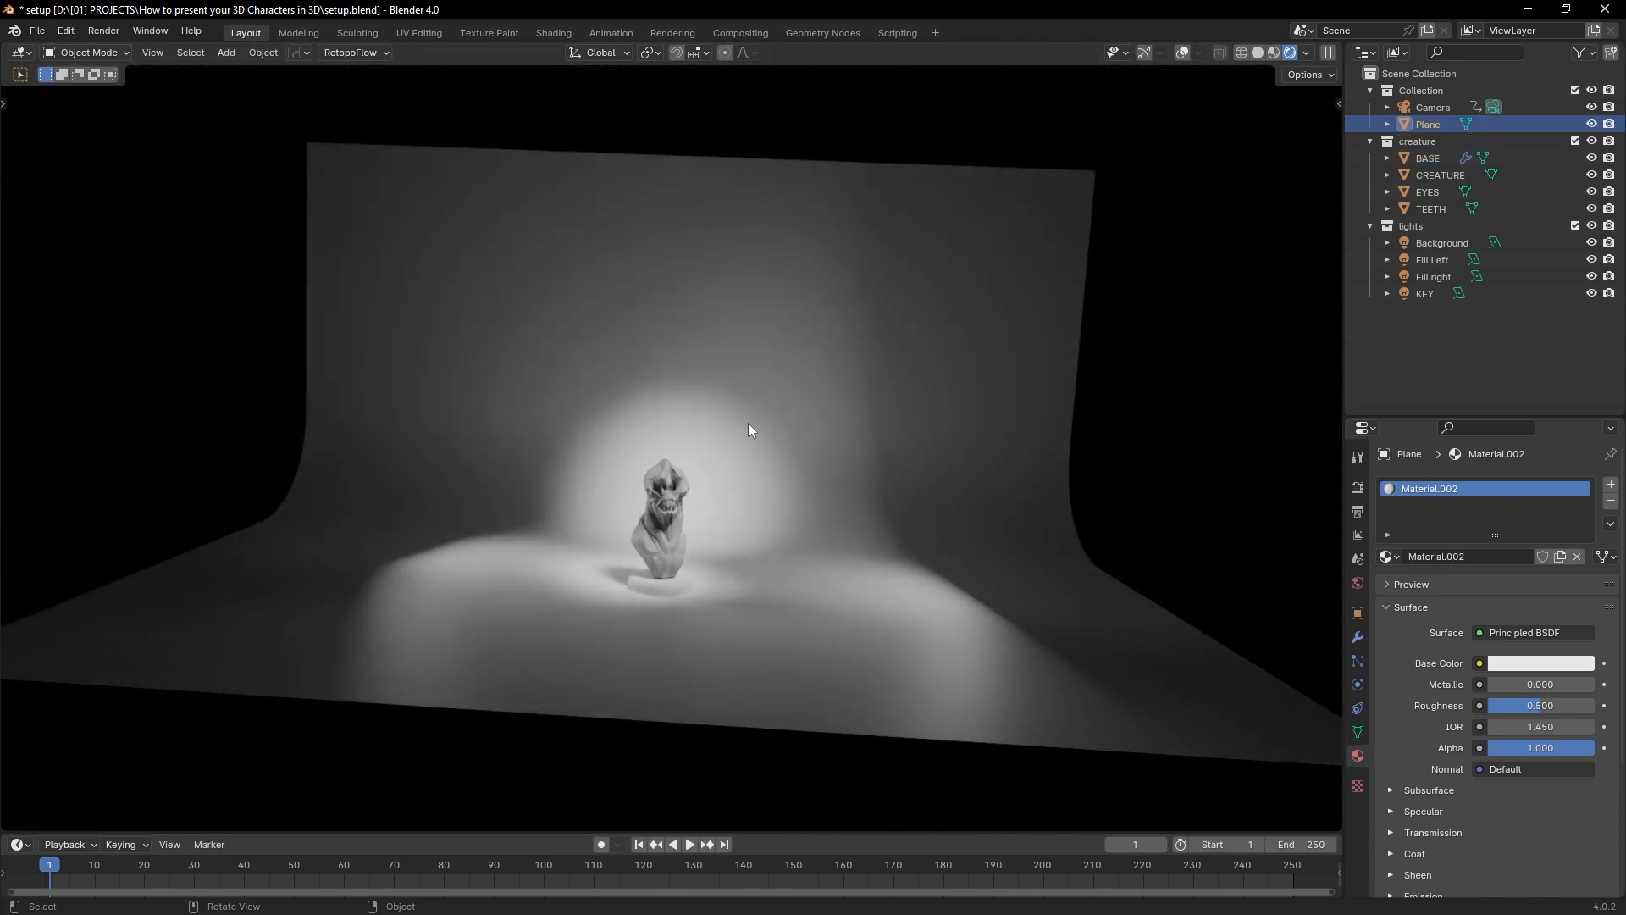
Step: Display the viewport in solid shading with gizmos and overlays turned on
click(1258, 52)
middle_drag(1211, 97, 1157, 139)
click(1165, 52)
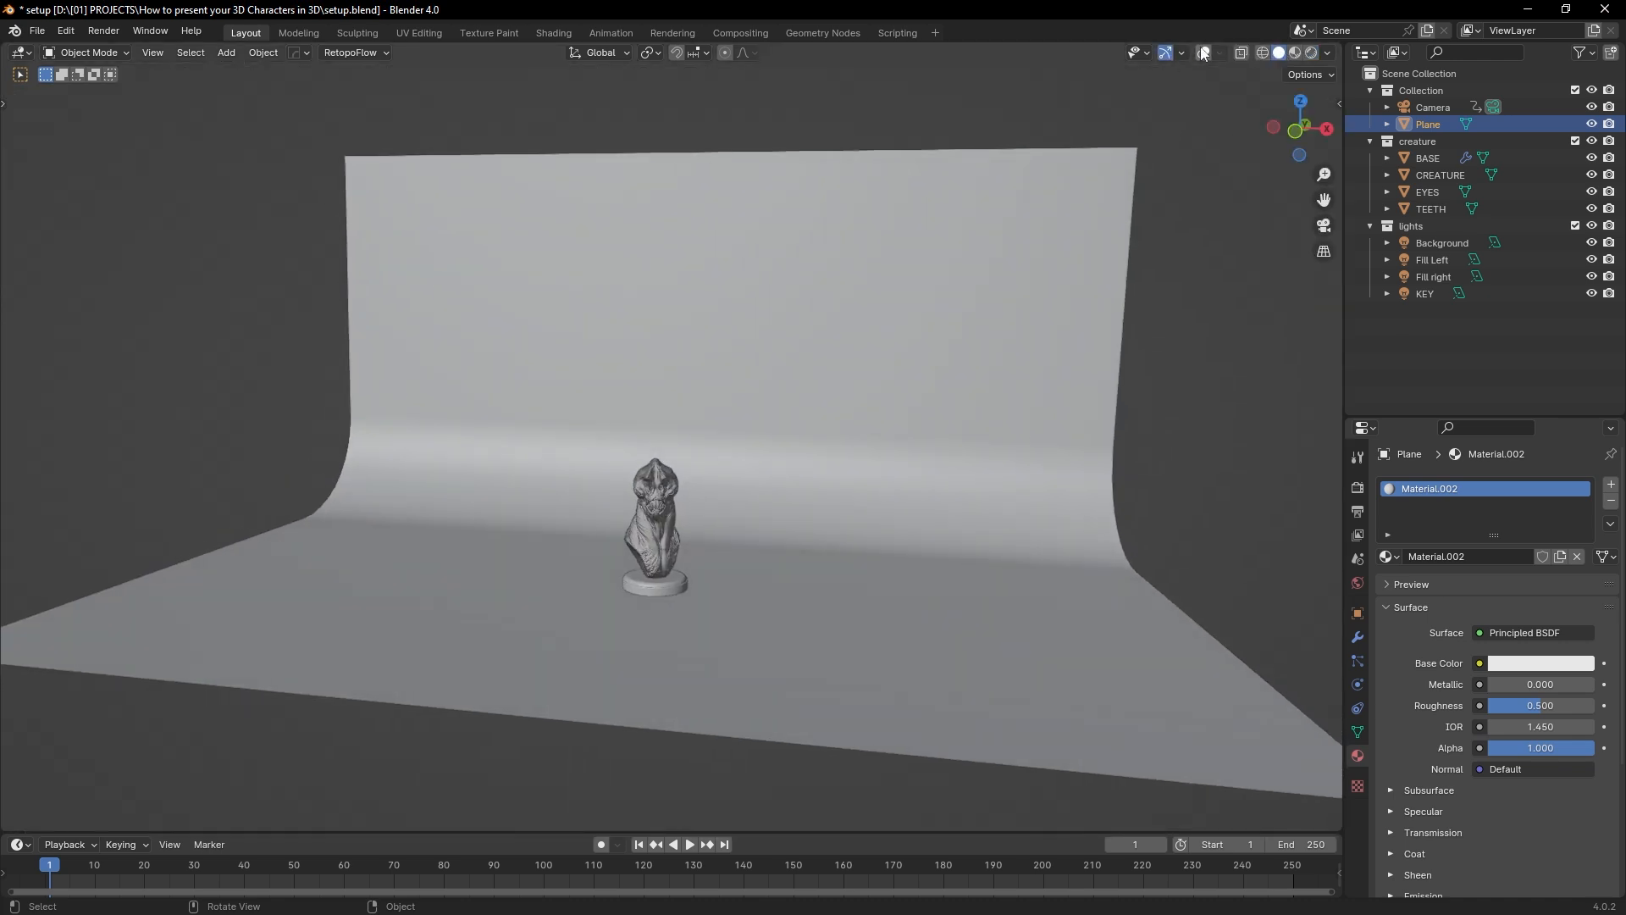
click(1203, 52)
middle_drag(1082, 225, 923, 347)
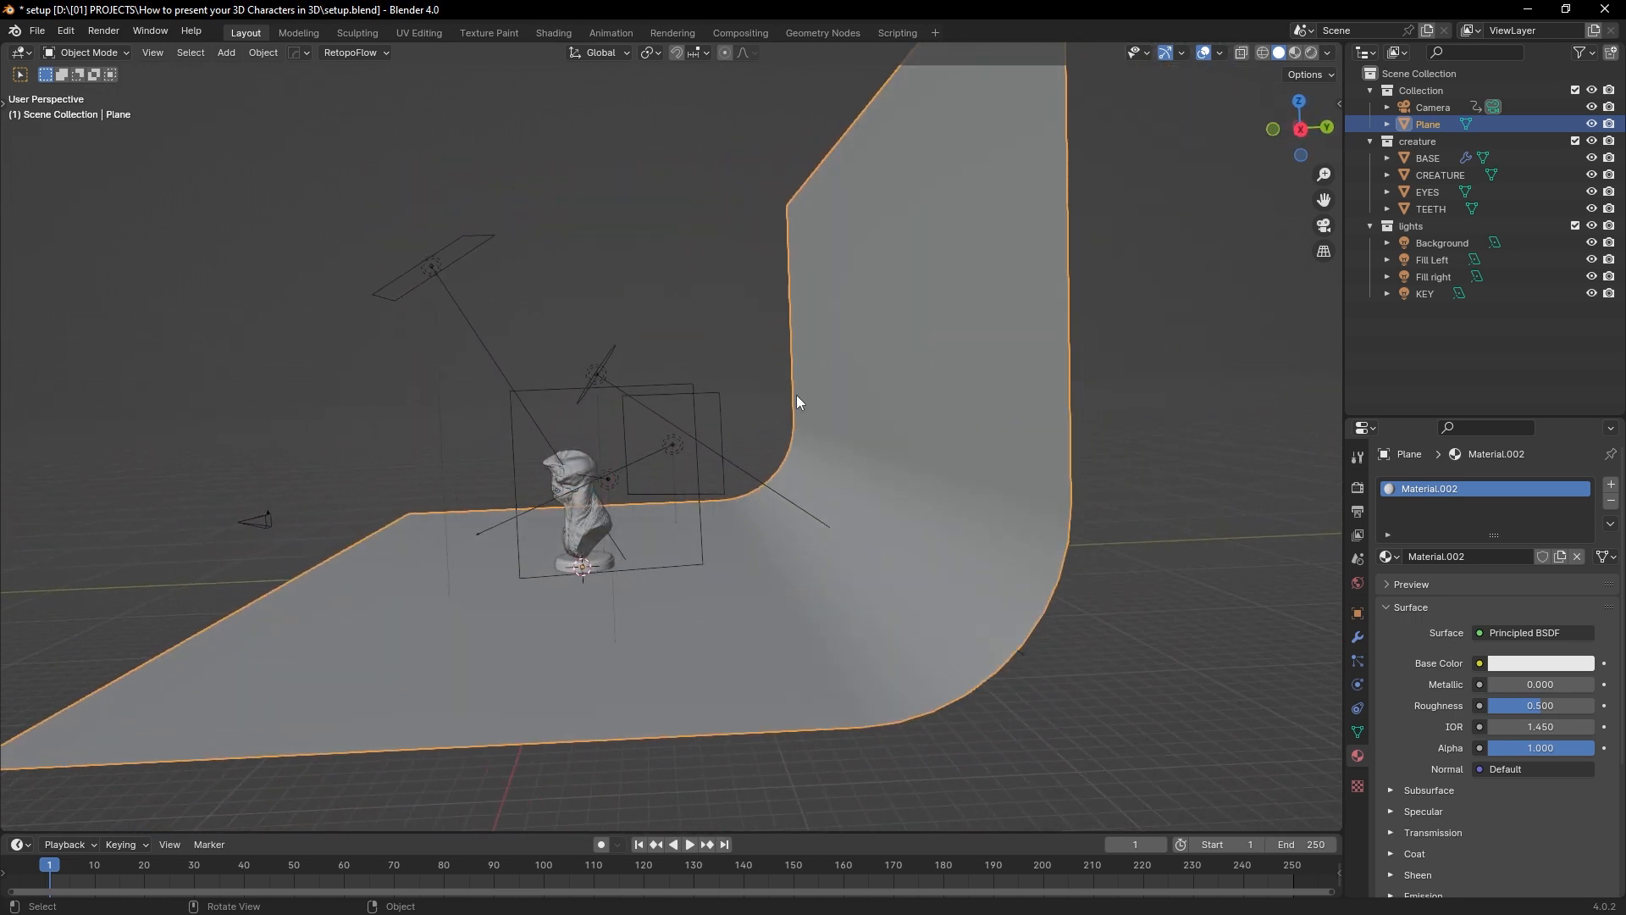
middle_drag(796, 402, 684, 513)
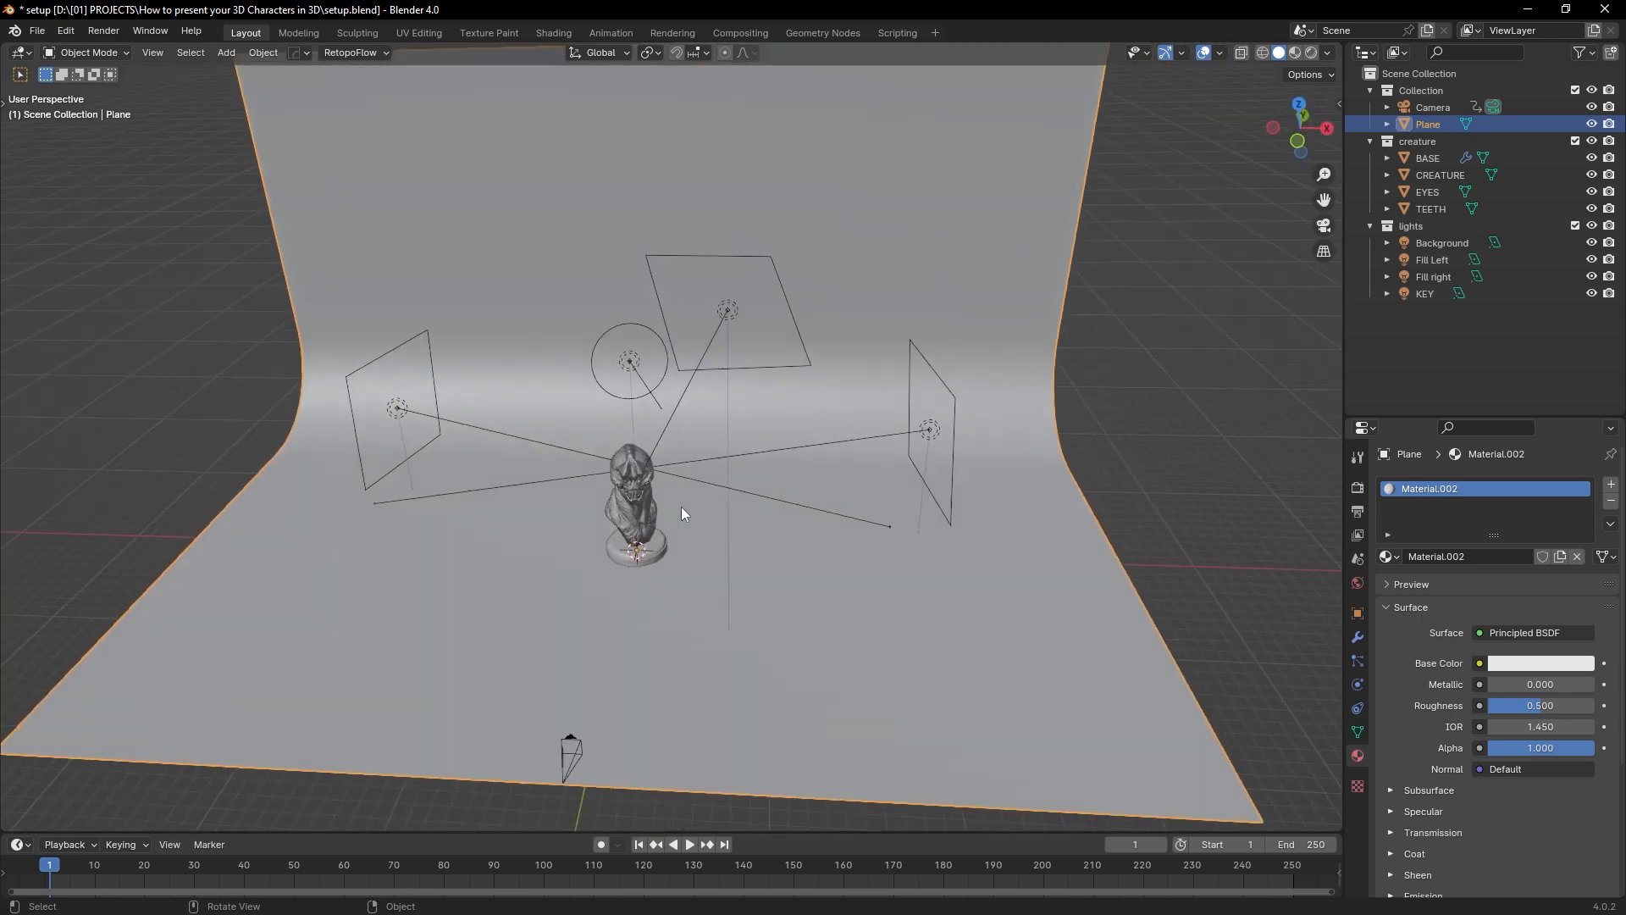
Step: Select the BASE, CREATURE, EYES and TEETH objects in turn to identify the parts of the creature collection
scroll(681, 507, up, 10)
click(795, 557)
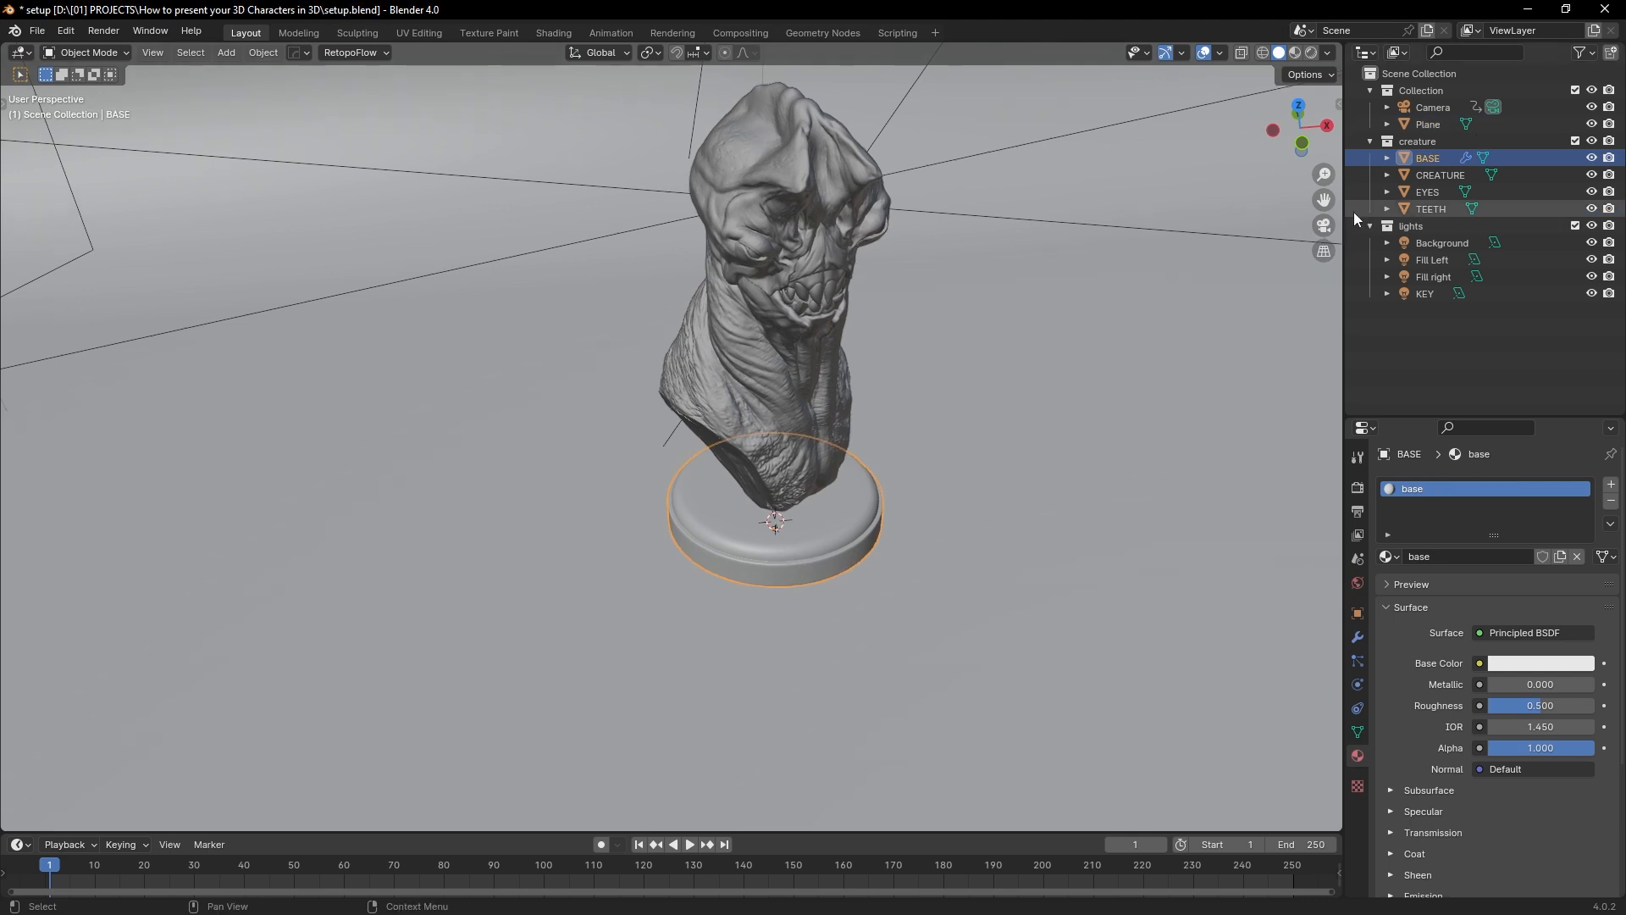
scroll(1125, 327, down, 2)
middle_drag(1124, 329, 1135, 298)
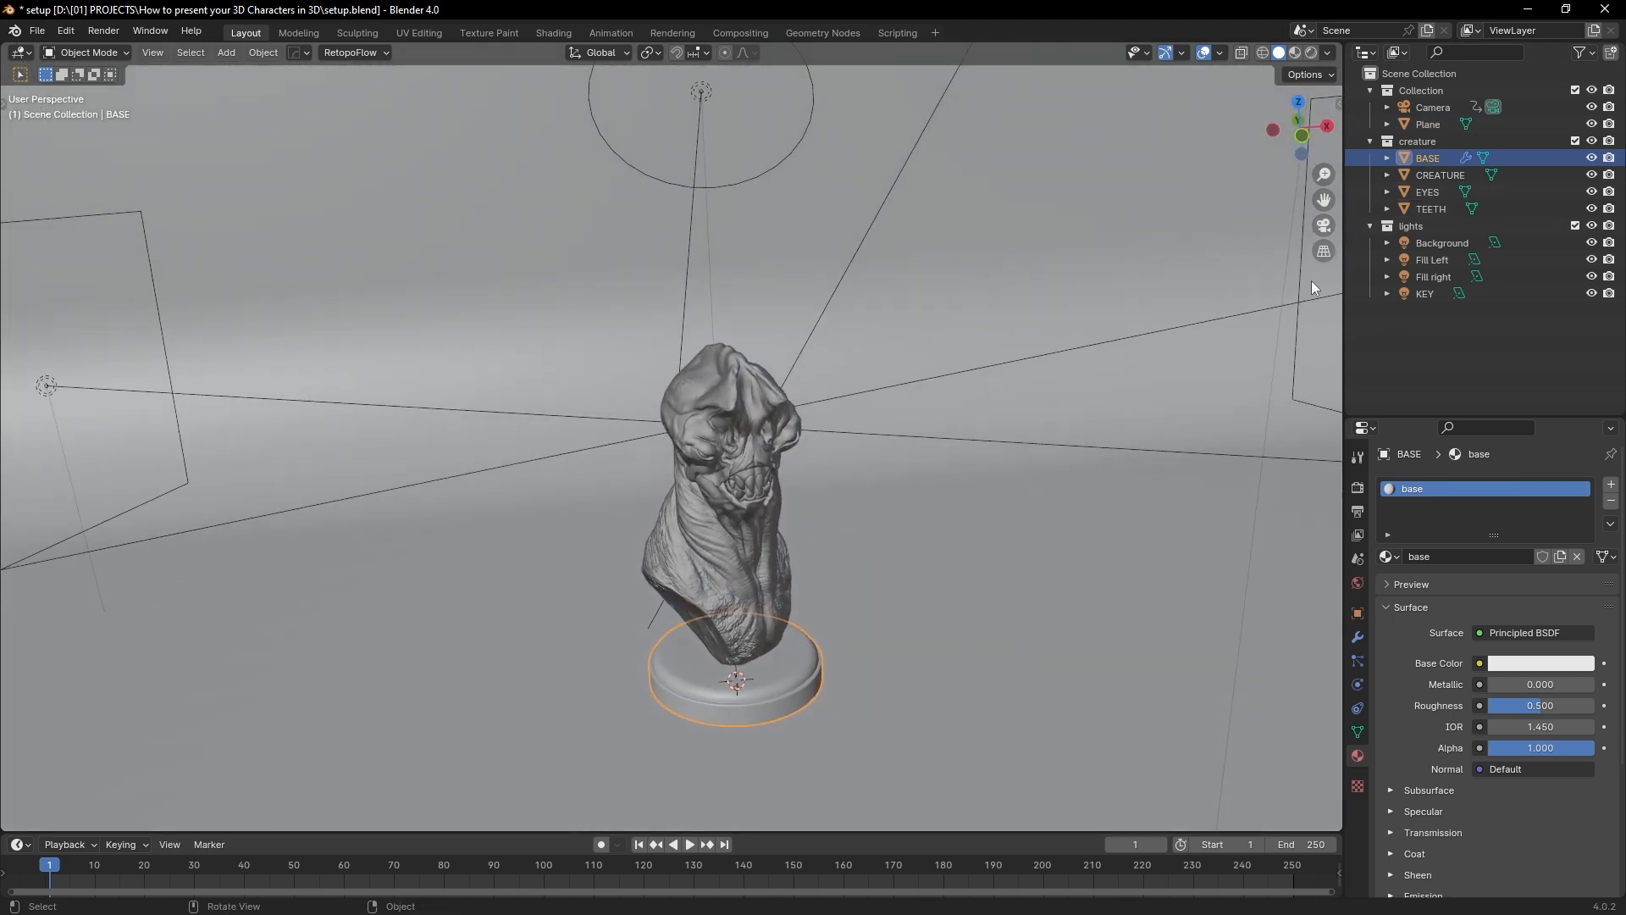
click(1431, 176)
click(1435, 192)
click(1436, 207)
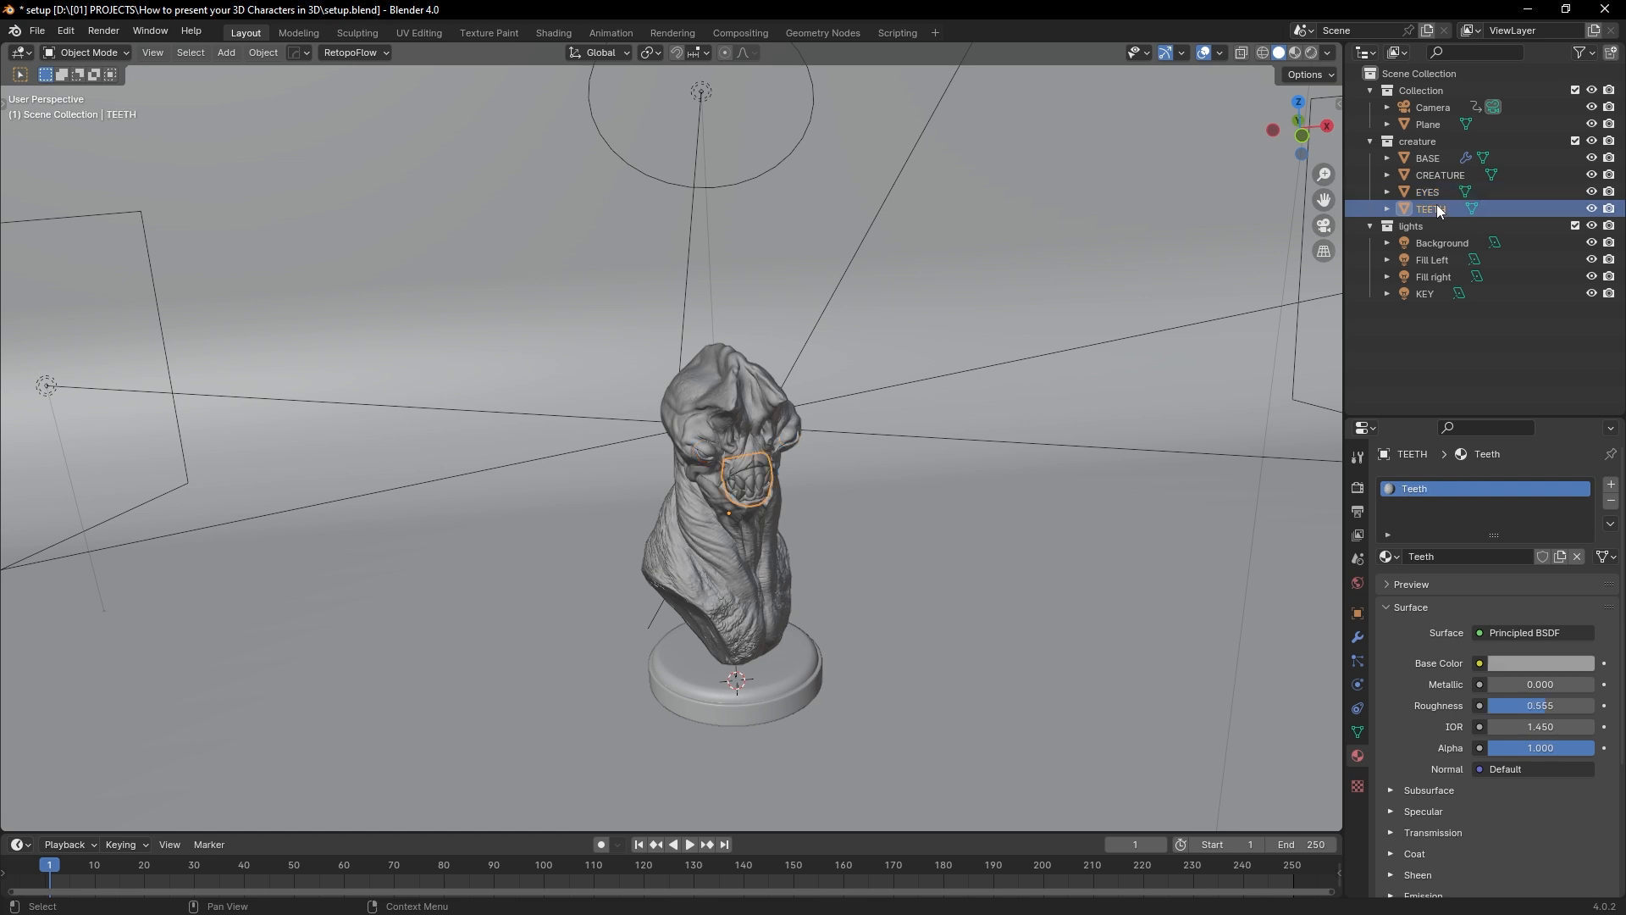
Step: Select the Background, Fill Left, Fill right and KEY lights in turn to examine the lighting setup
scroll(959, 353, down, 6)
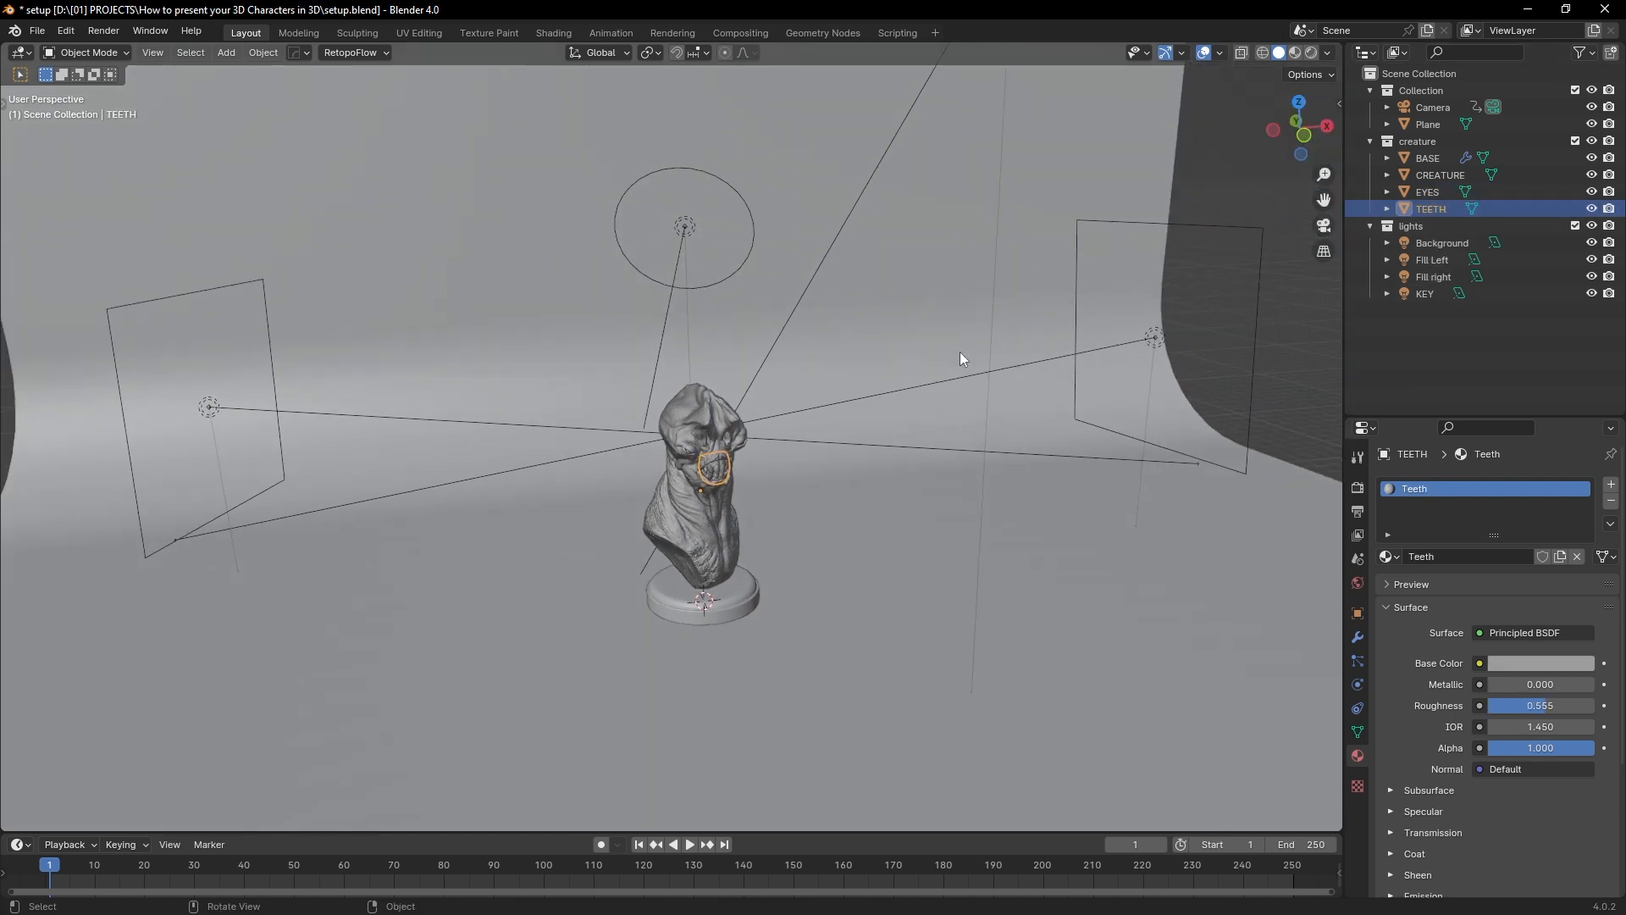
middle_drag(841, 322, 812, 286)
scroll(809, 311, up, 1)
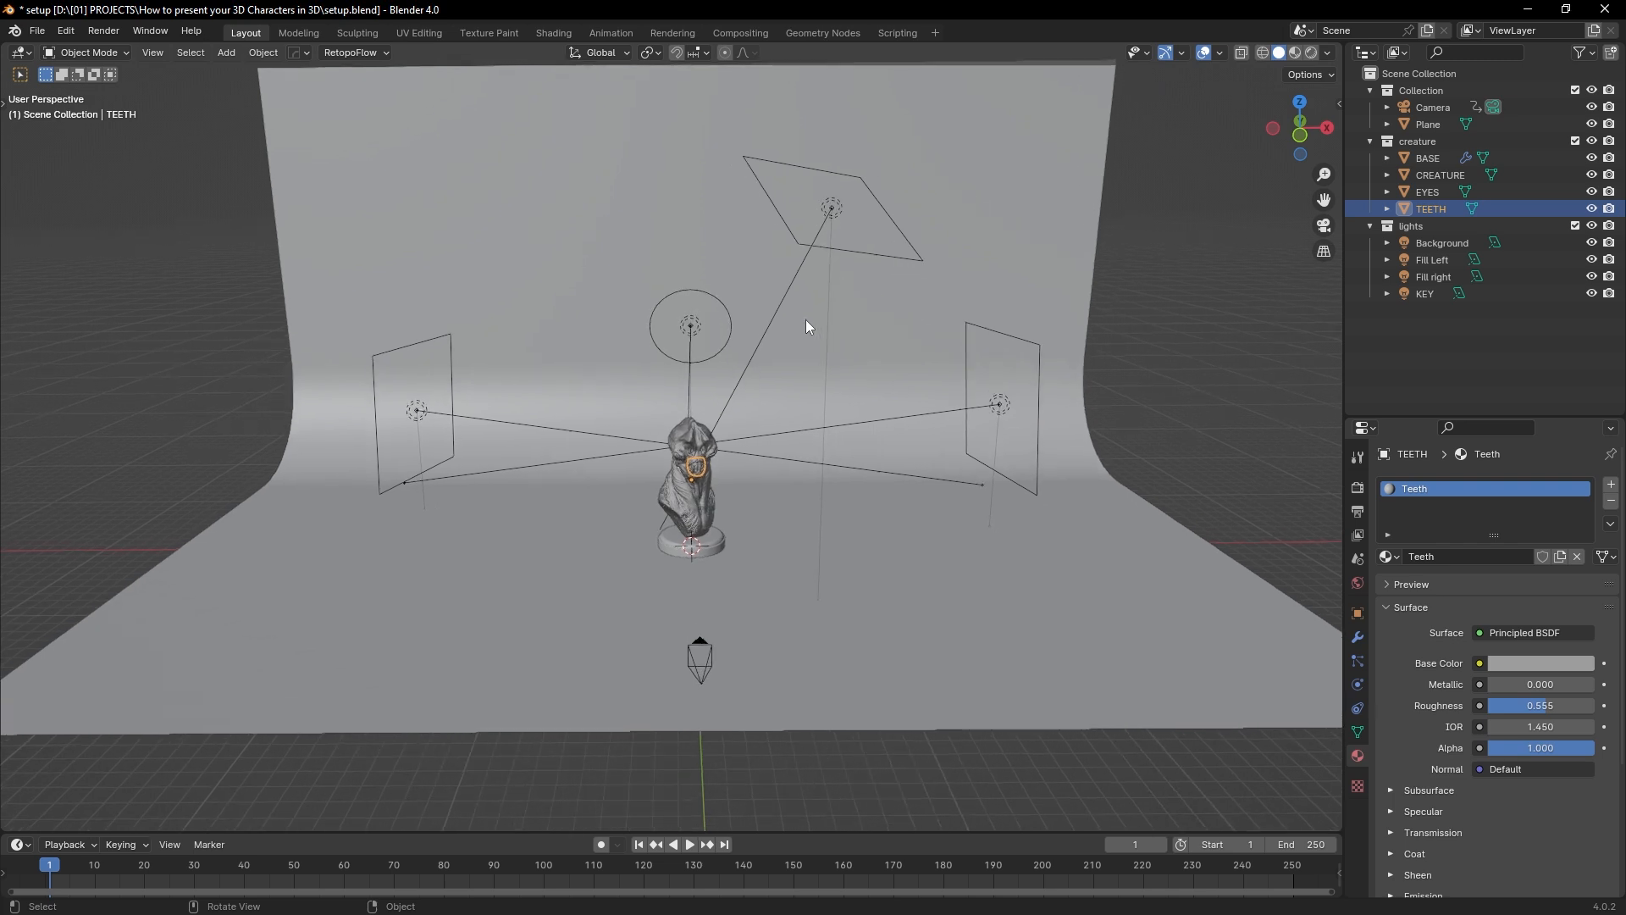
click(1428, 244)
click(1430, 258)
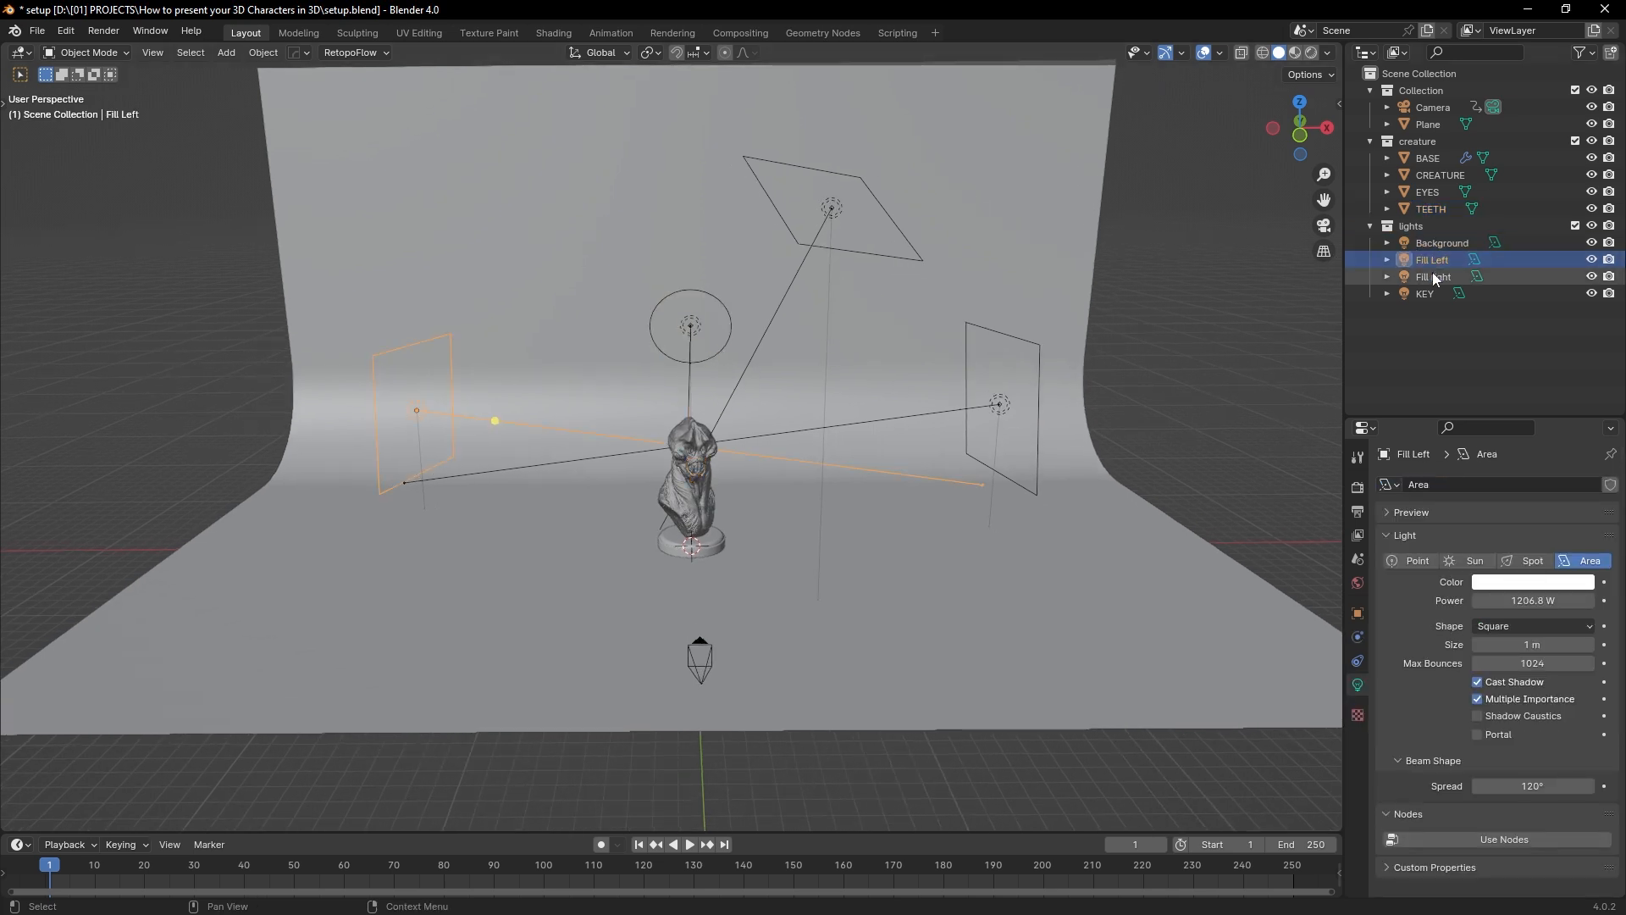
click(1432, 276)
click(1435, 293)
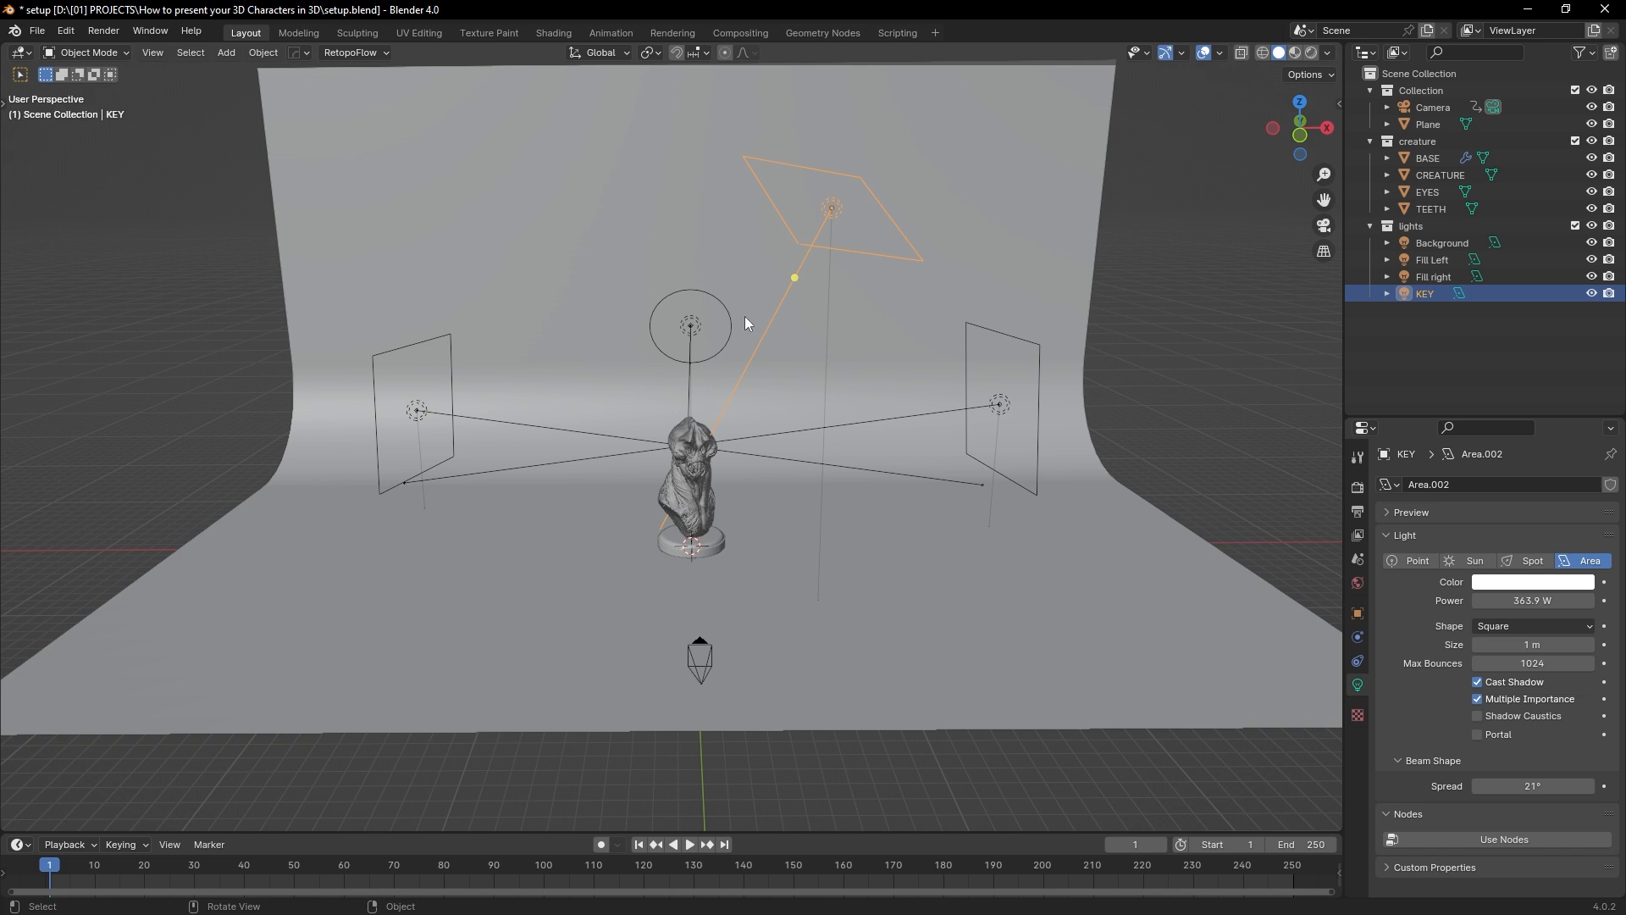
middle_drag(754, 273, 756, 266)
shift+middle_drag(756, 266, 764, 311)
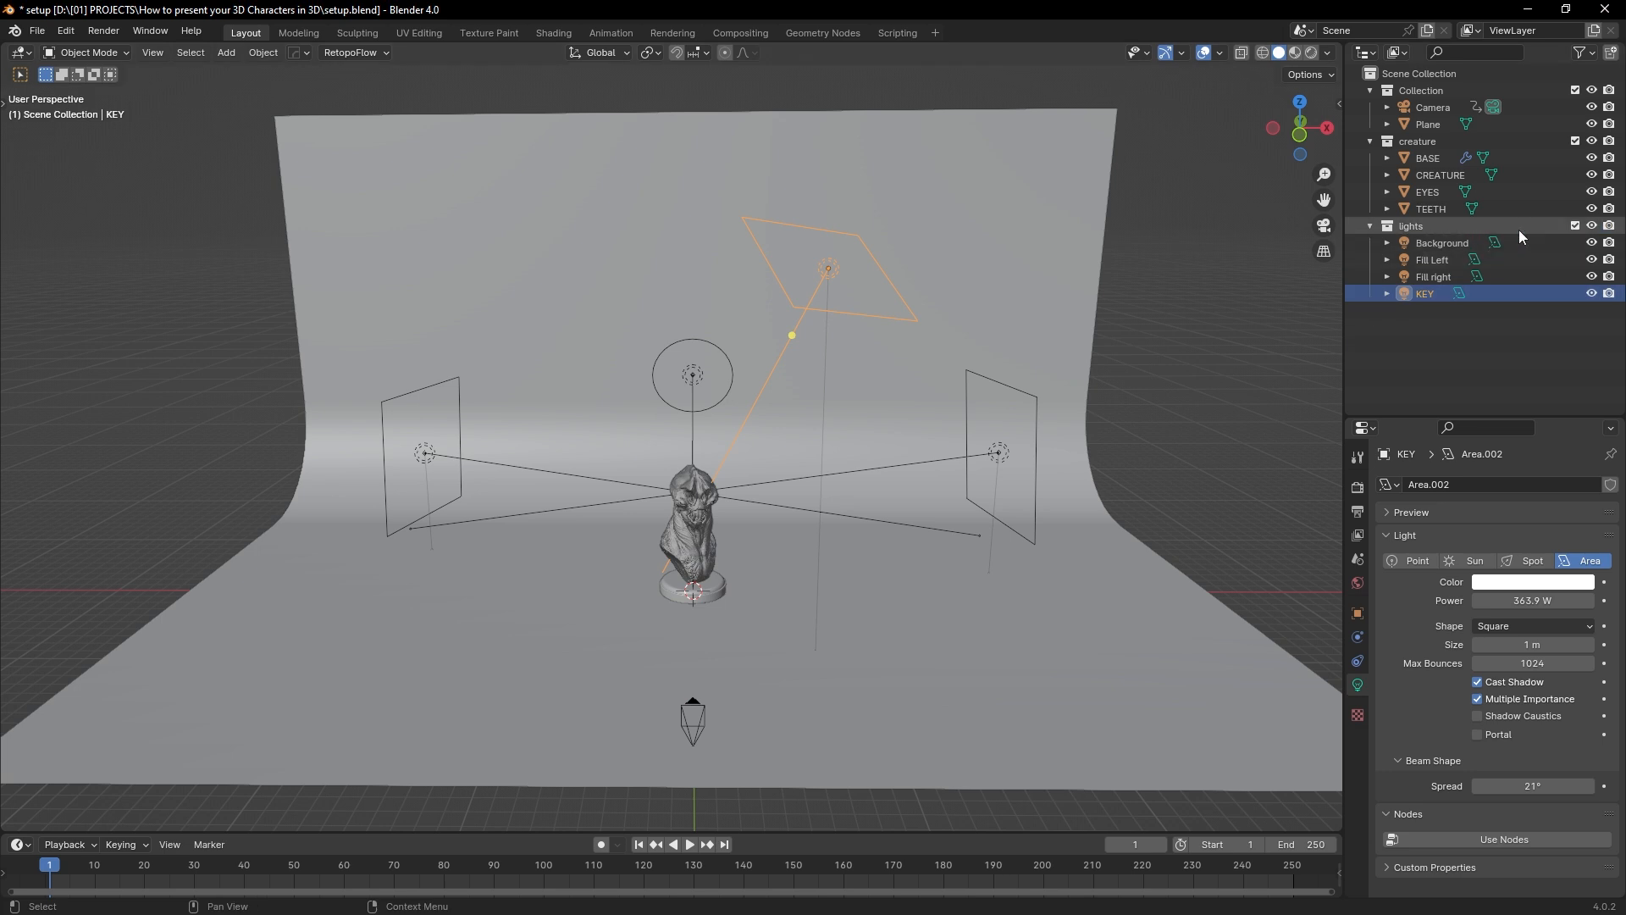
Step: Exclude the lights collection from the view layer and re-enable it, collapsing the creature collection in between
click(1574, 226)
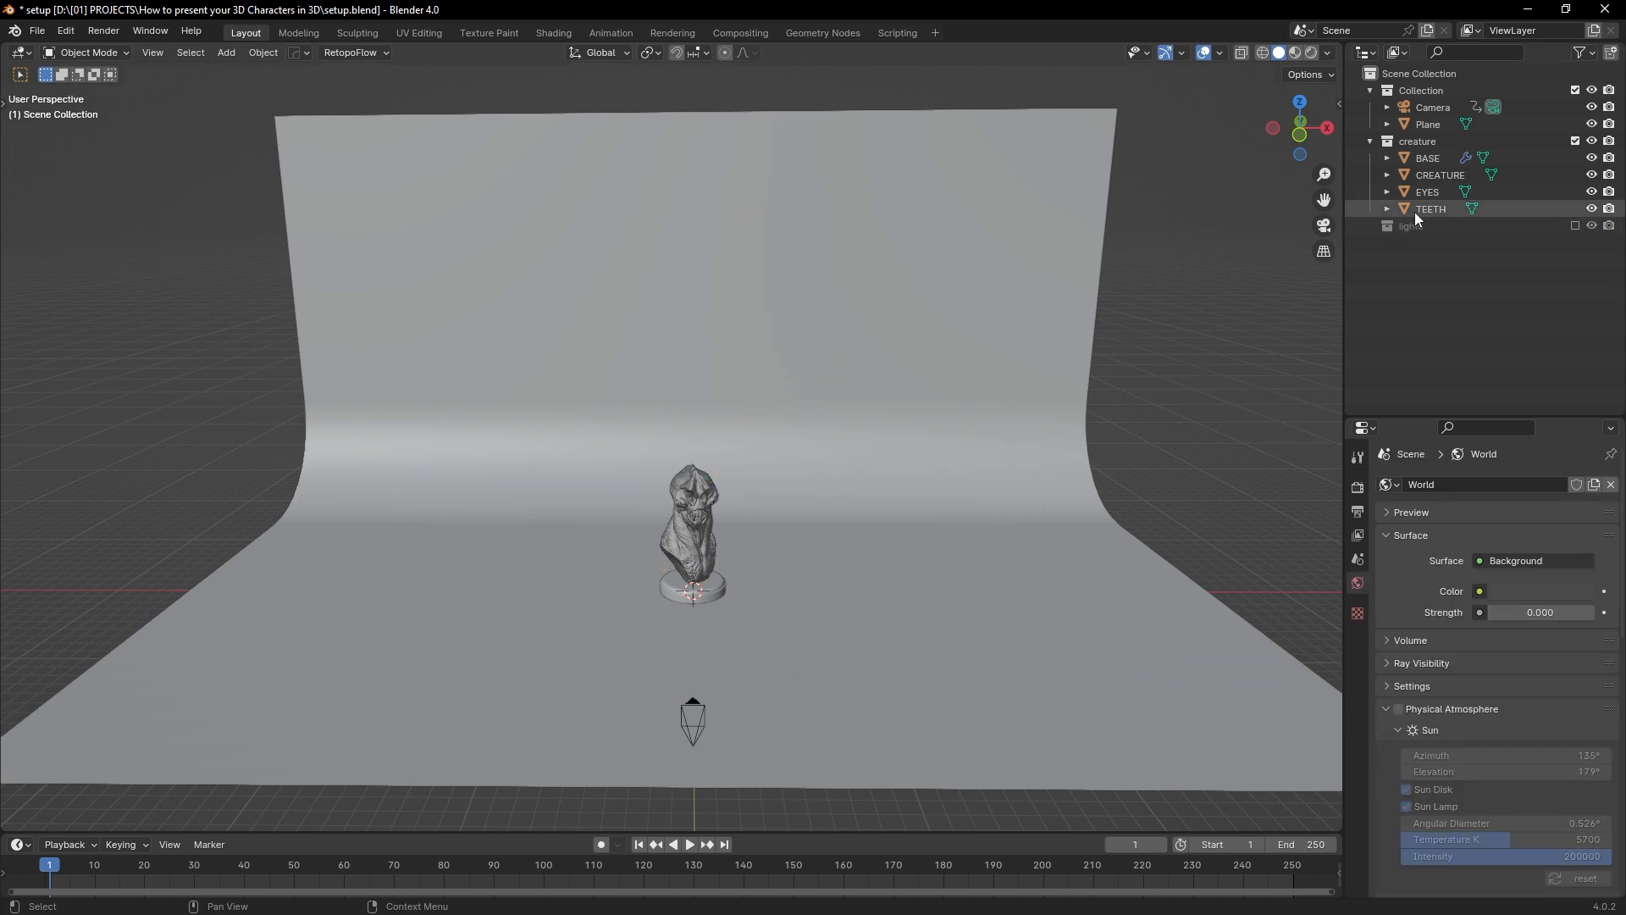
click(1390, 146)
click(1371, 141)
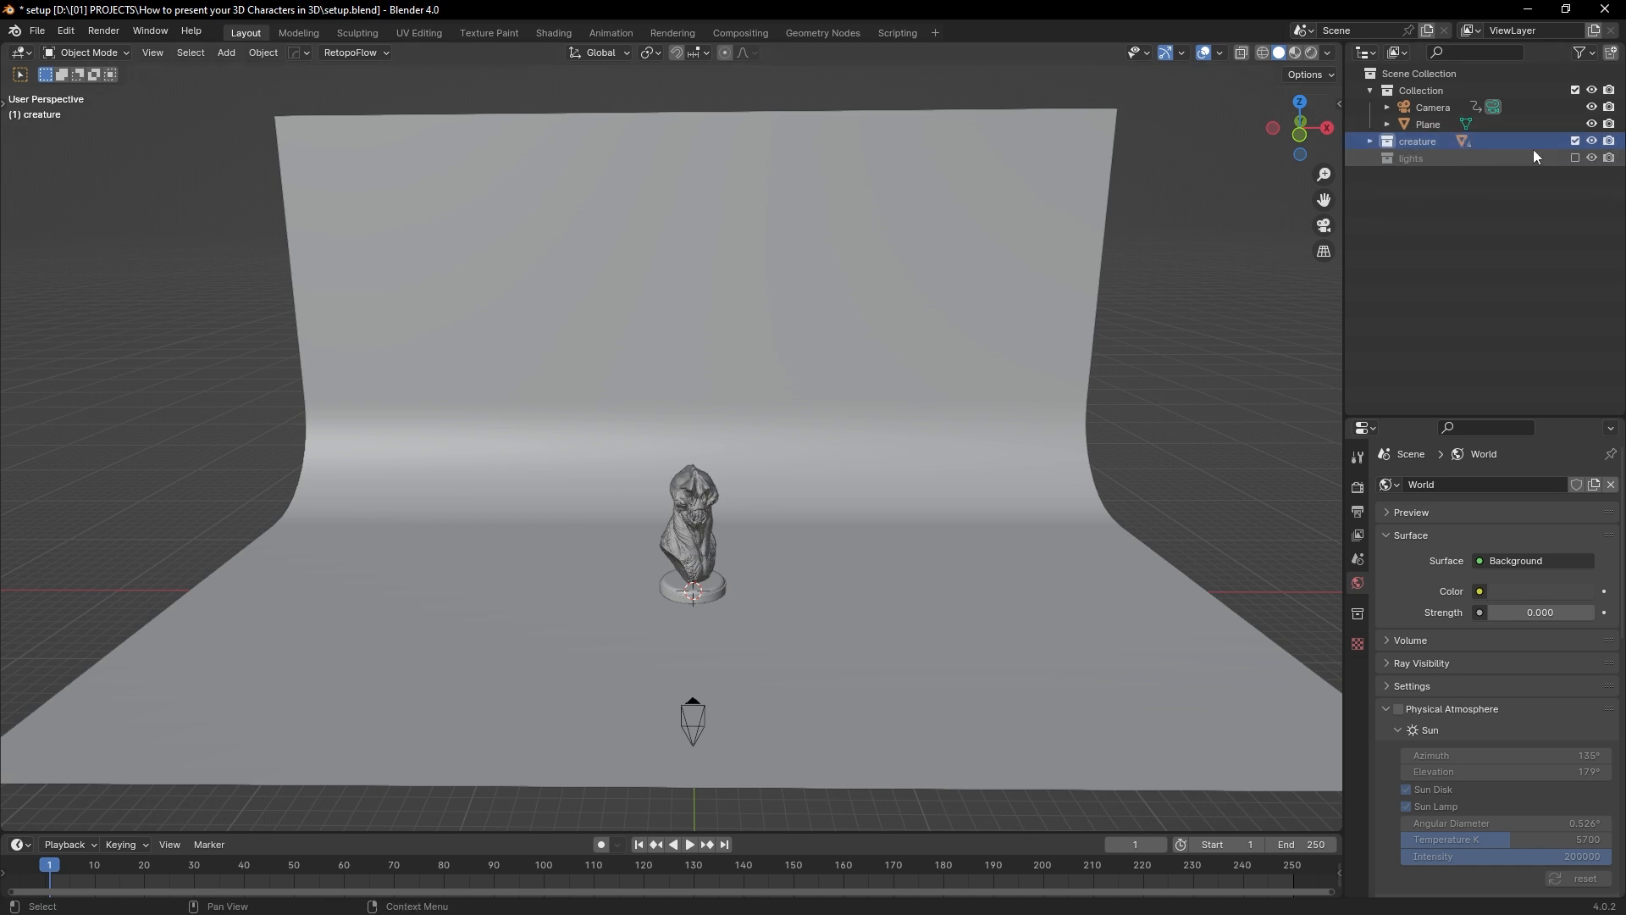
click(1576, 158)
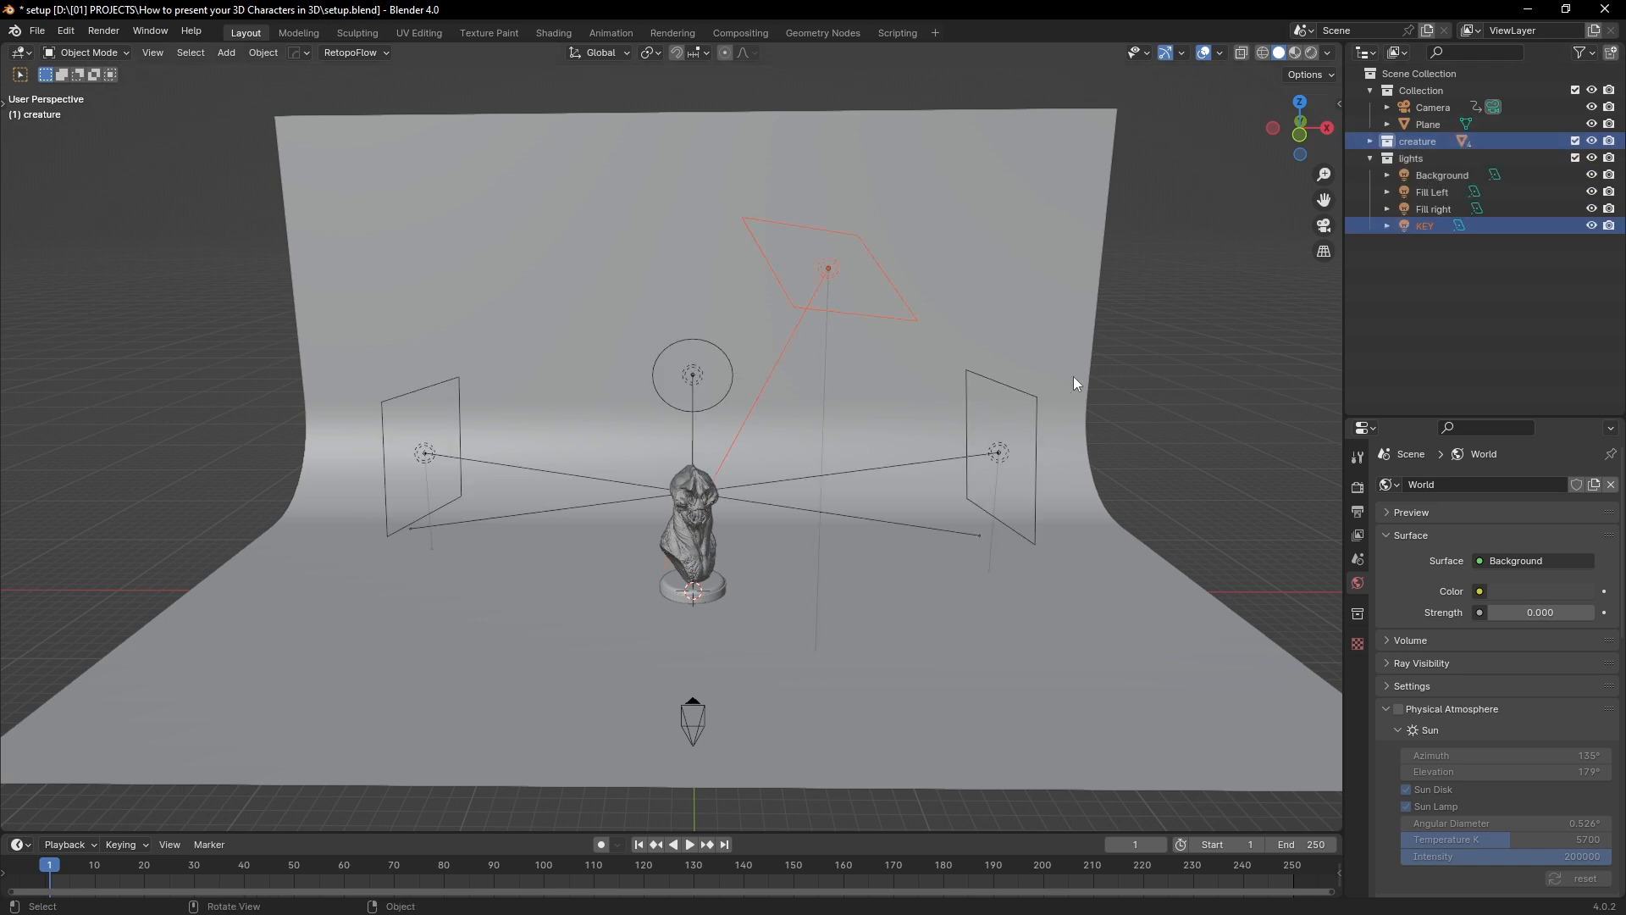
drag(1094, 338, 801, 484)
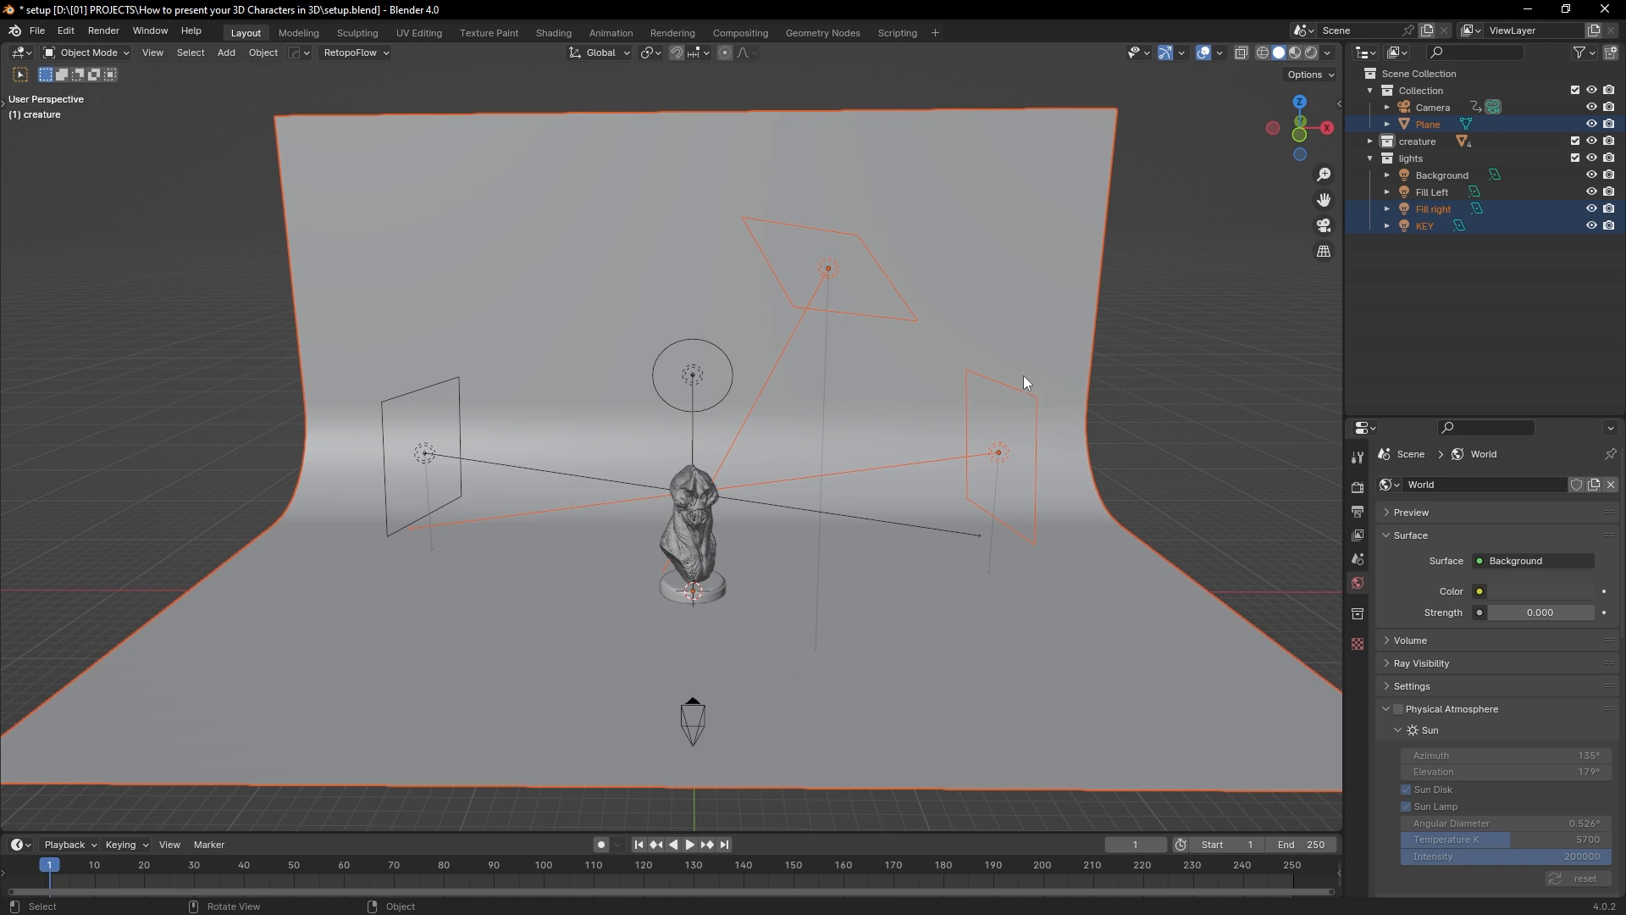
key(m)
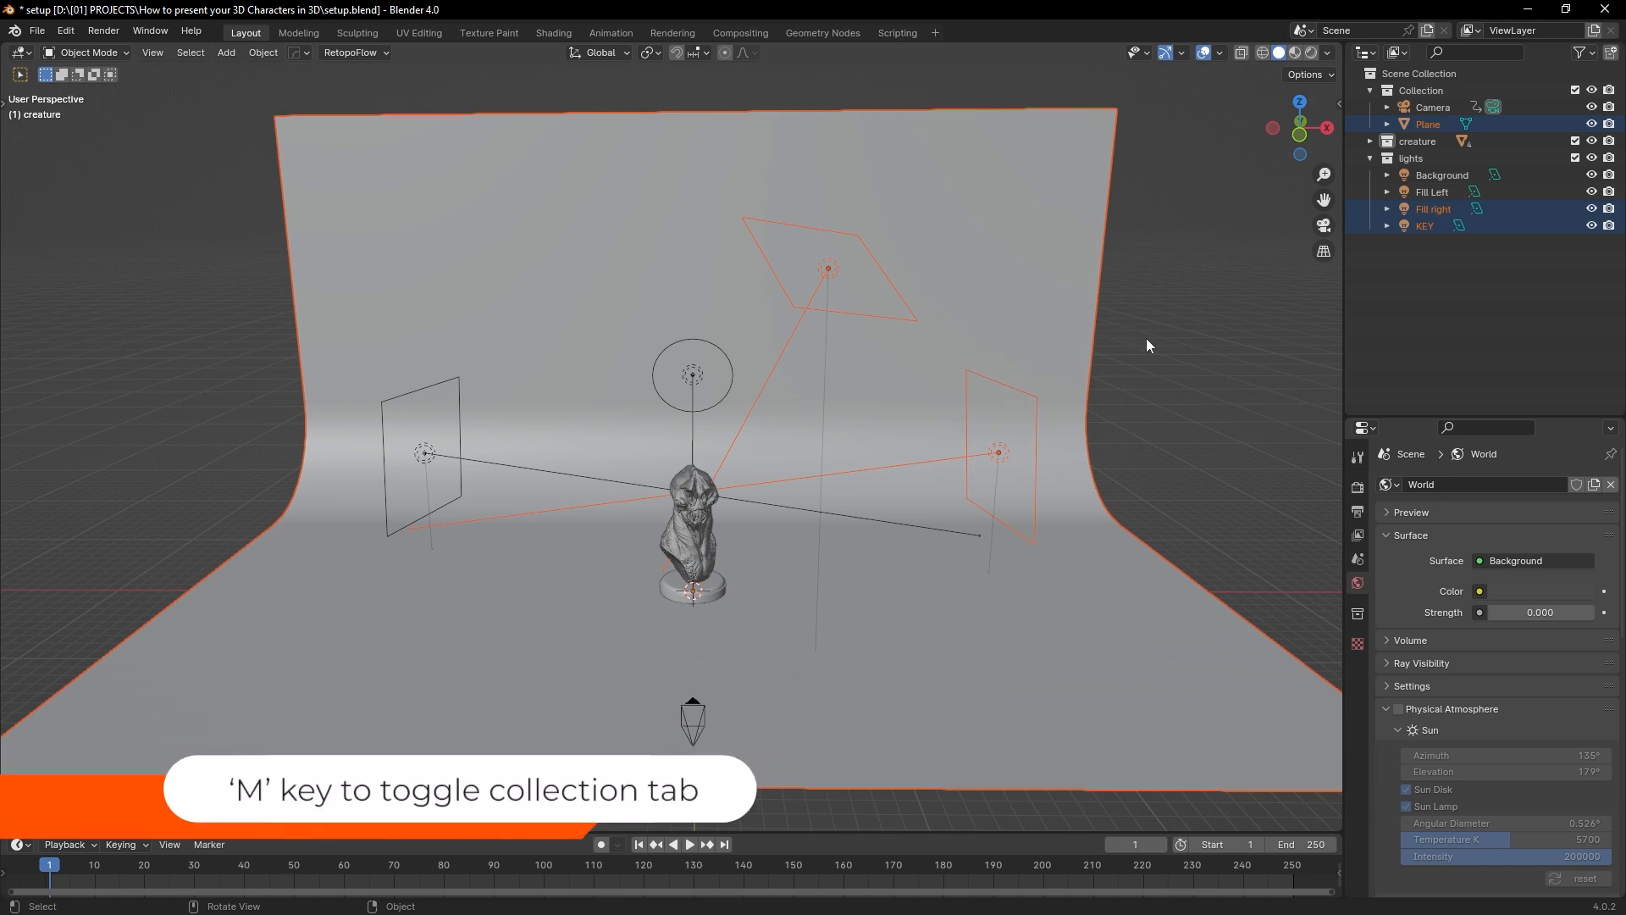
click(1423, 282)
Step: Create a new collection in the outliner and name it TEST LIGHTS
right_click(1423, 281)
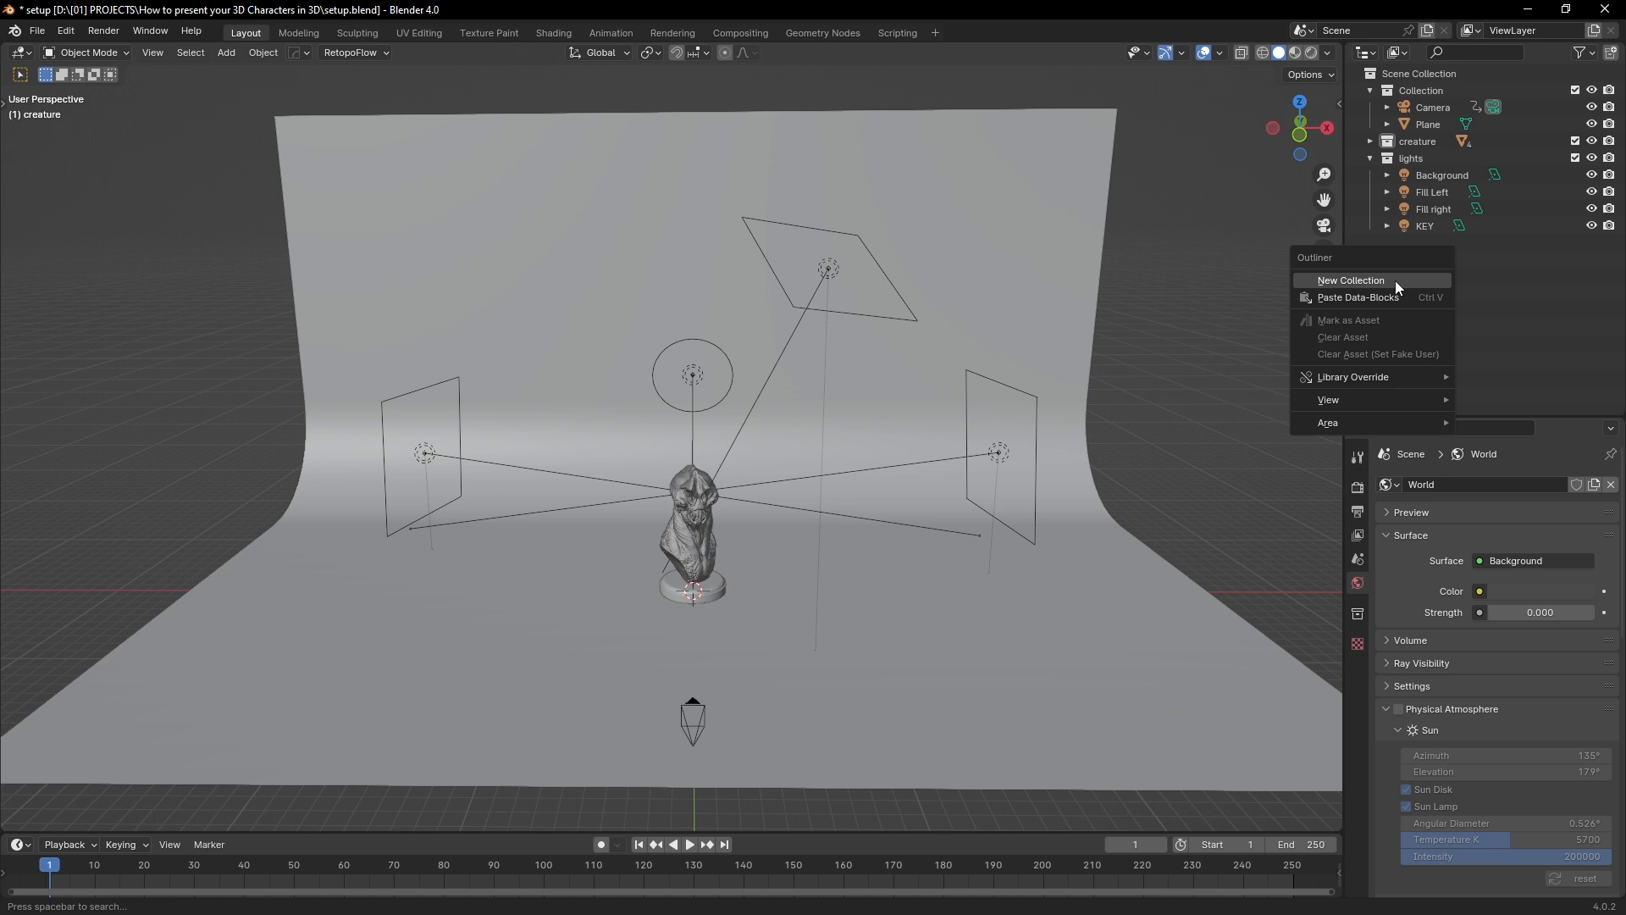
click(1395, 281)
double_click(1427, 243)
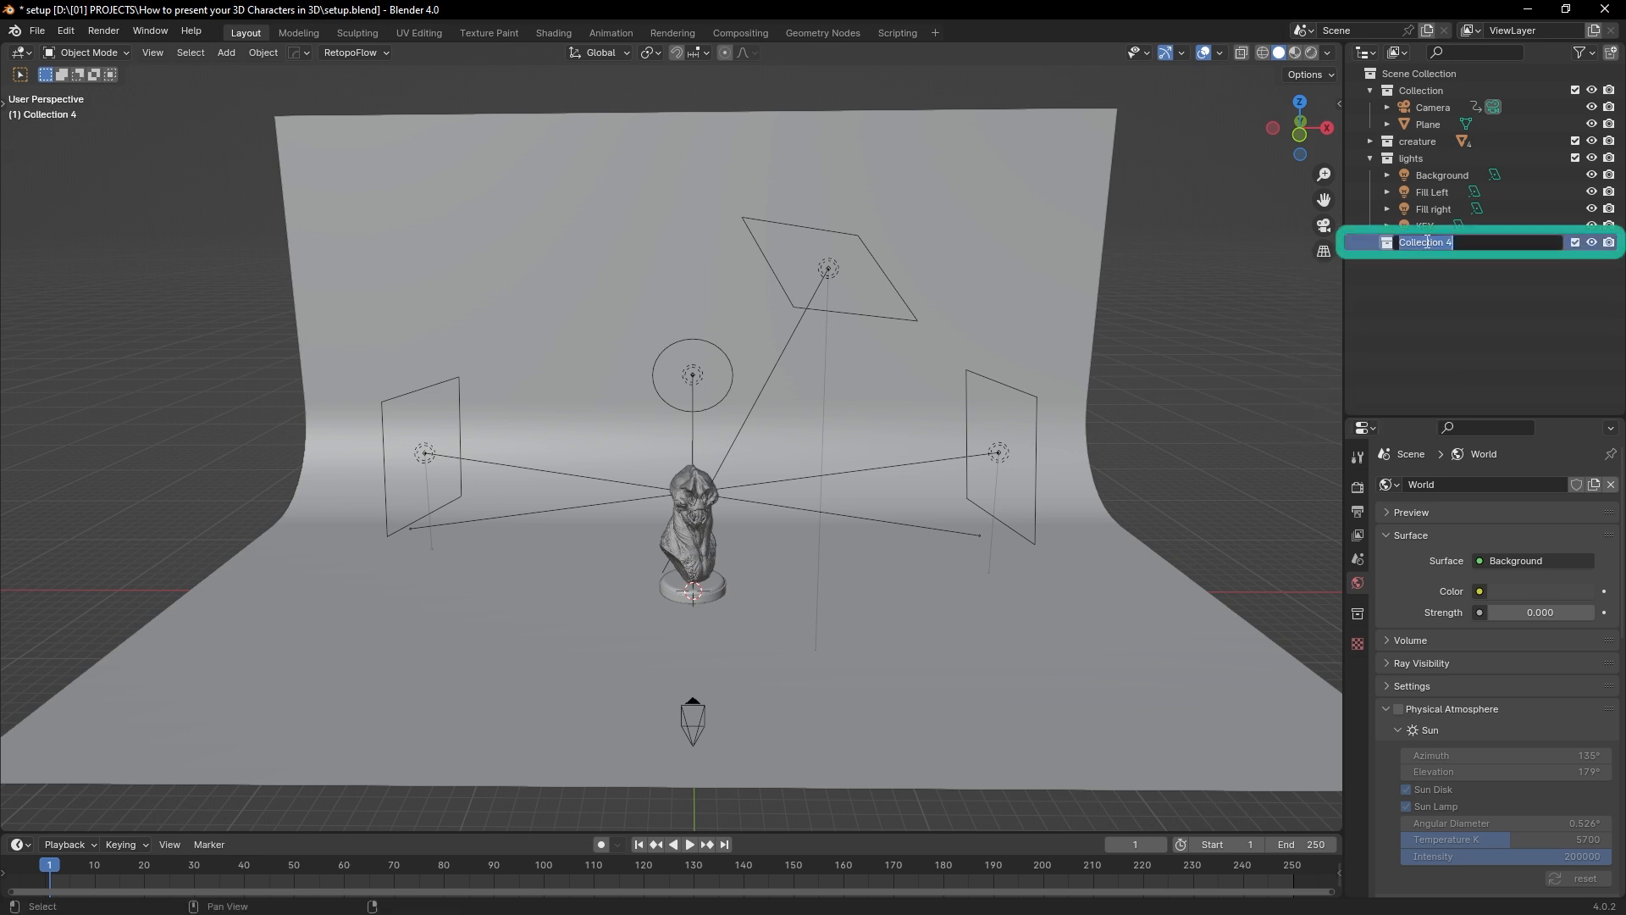
text(TEST LIGHTS)
key(Return)
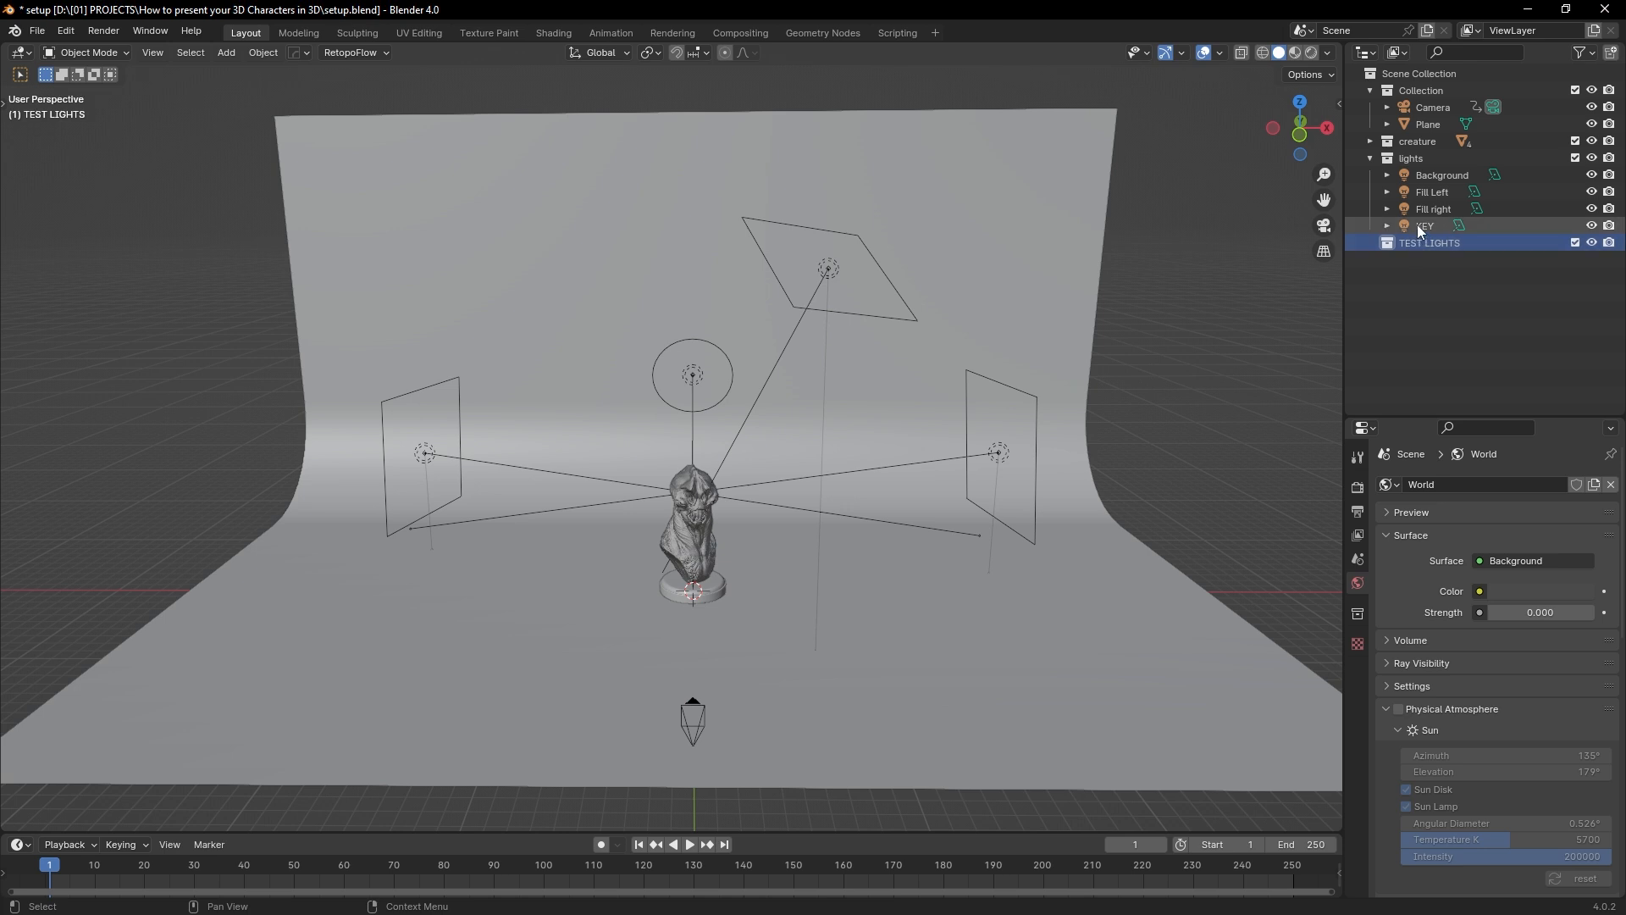
Step: Collapse the lights collection and exclude it from the view layer
click(1369, 159)
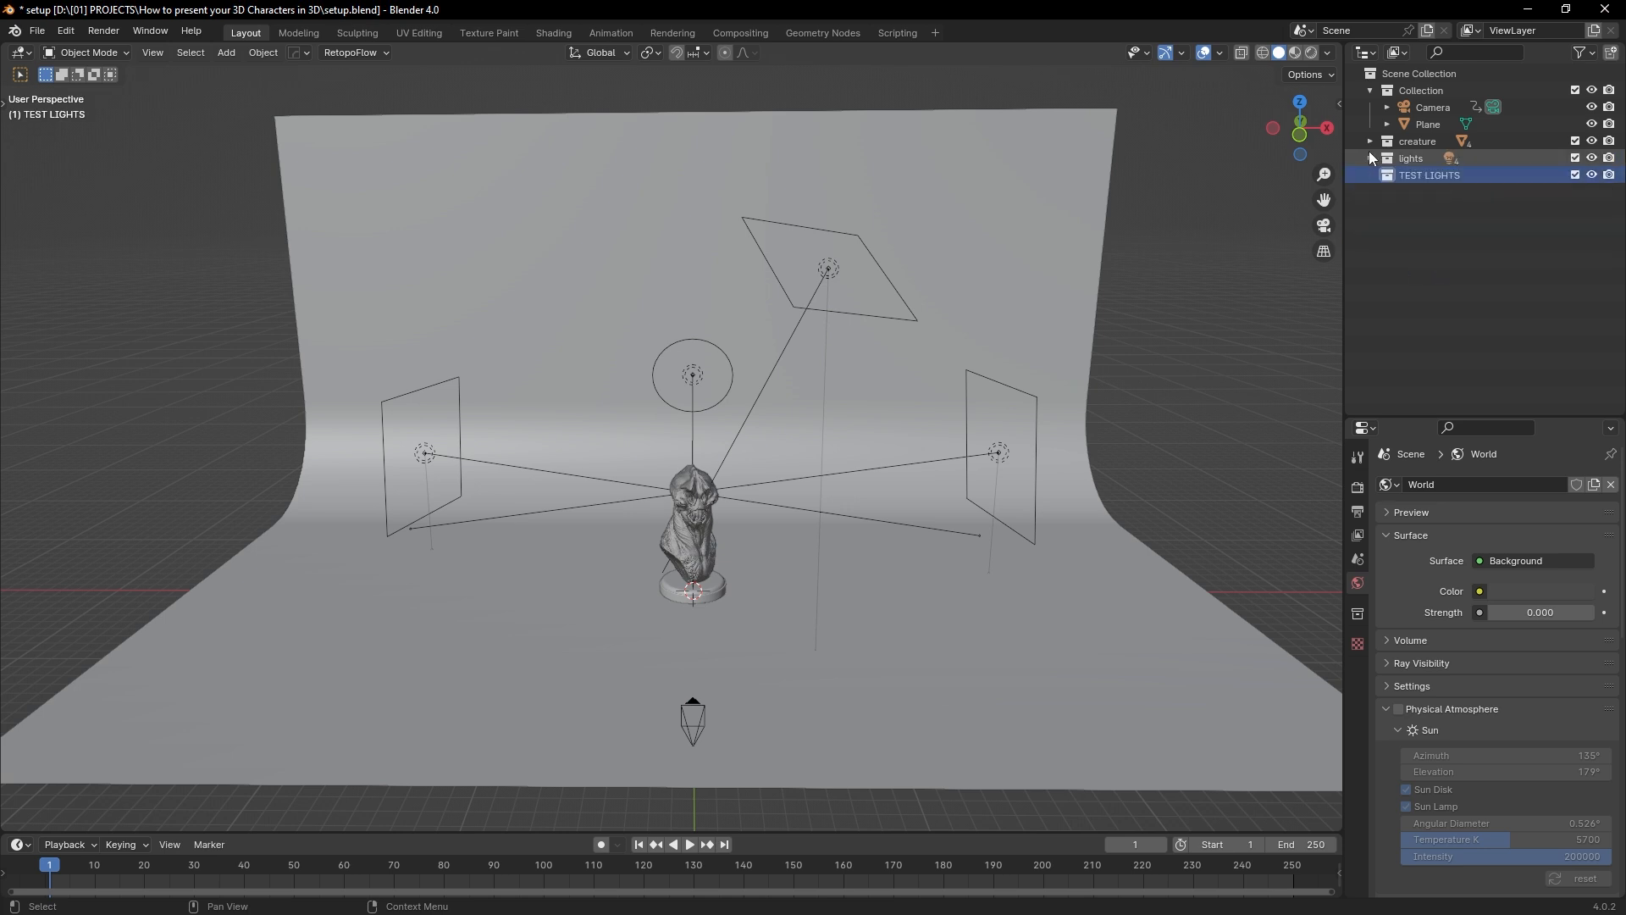
click(1575, 157)
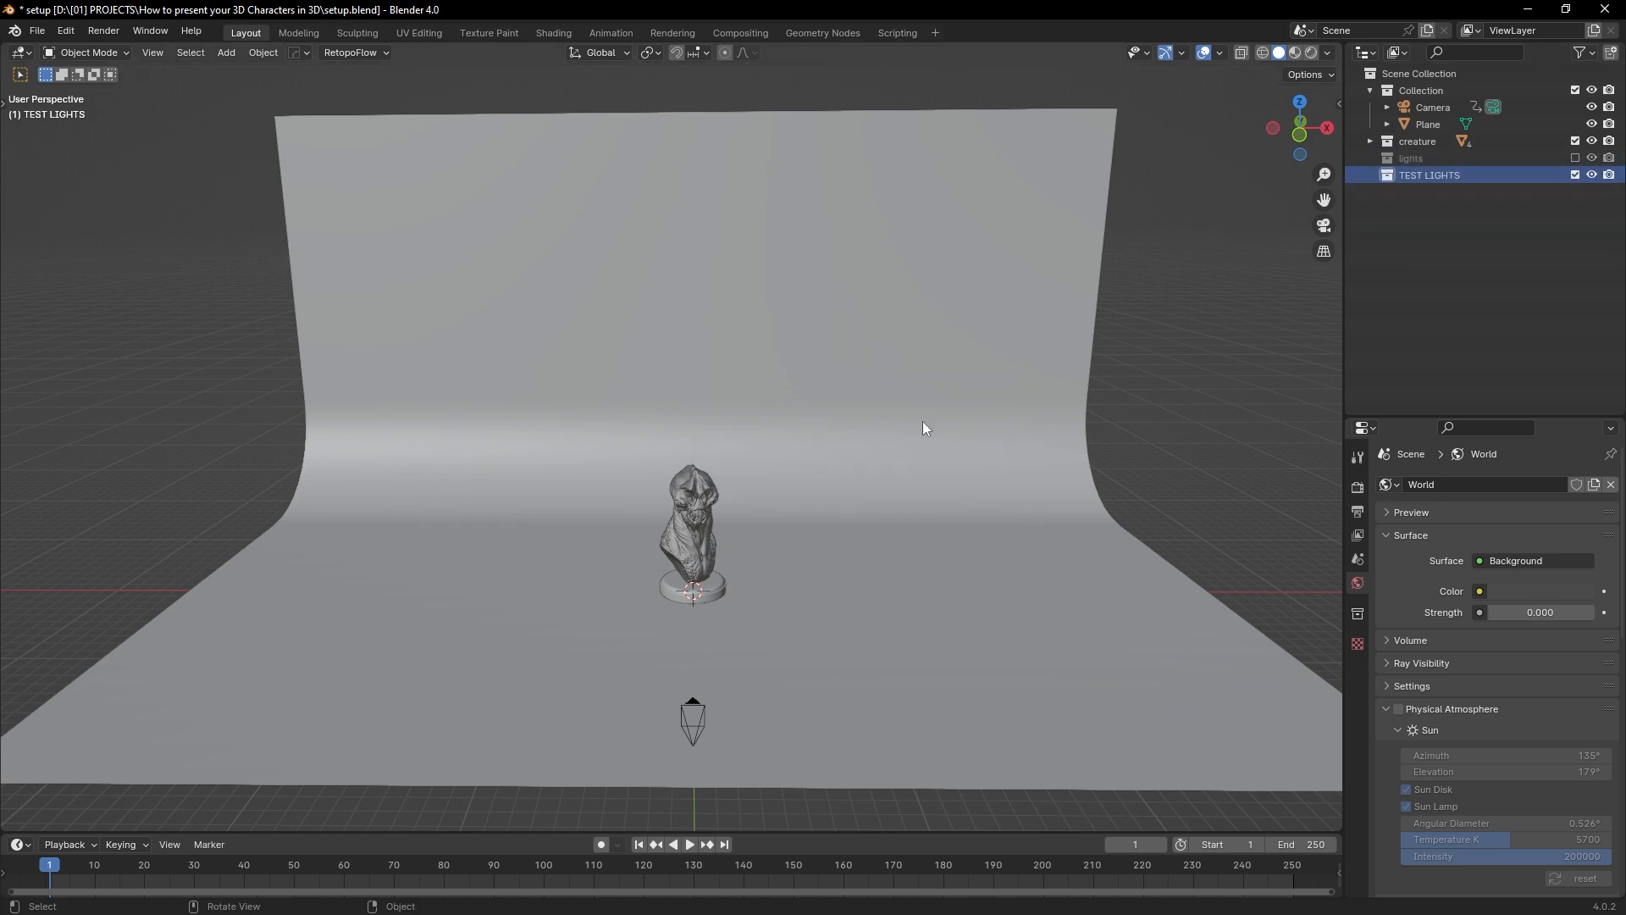
Step: Split the 3D viewport into a tall narrow view beside two wider views stacked one above the other
scroll(997, 472, down, 2)
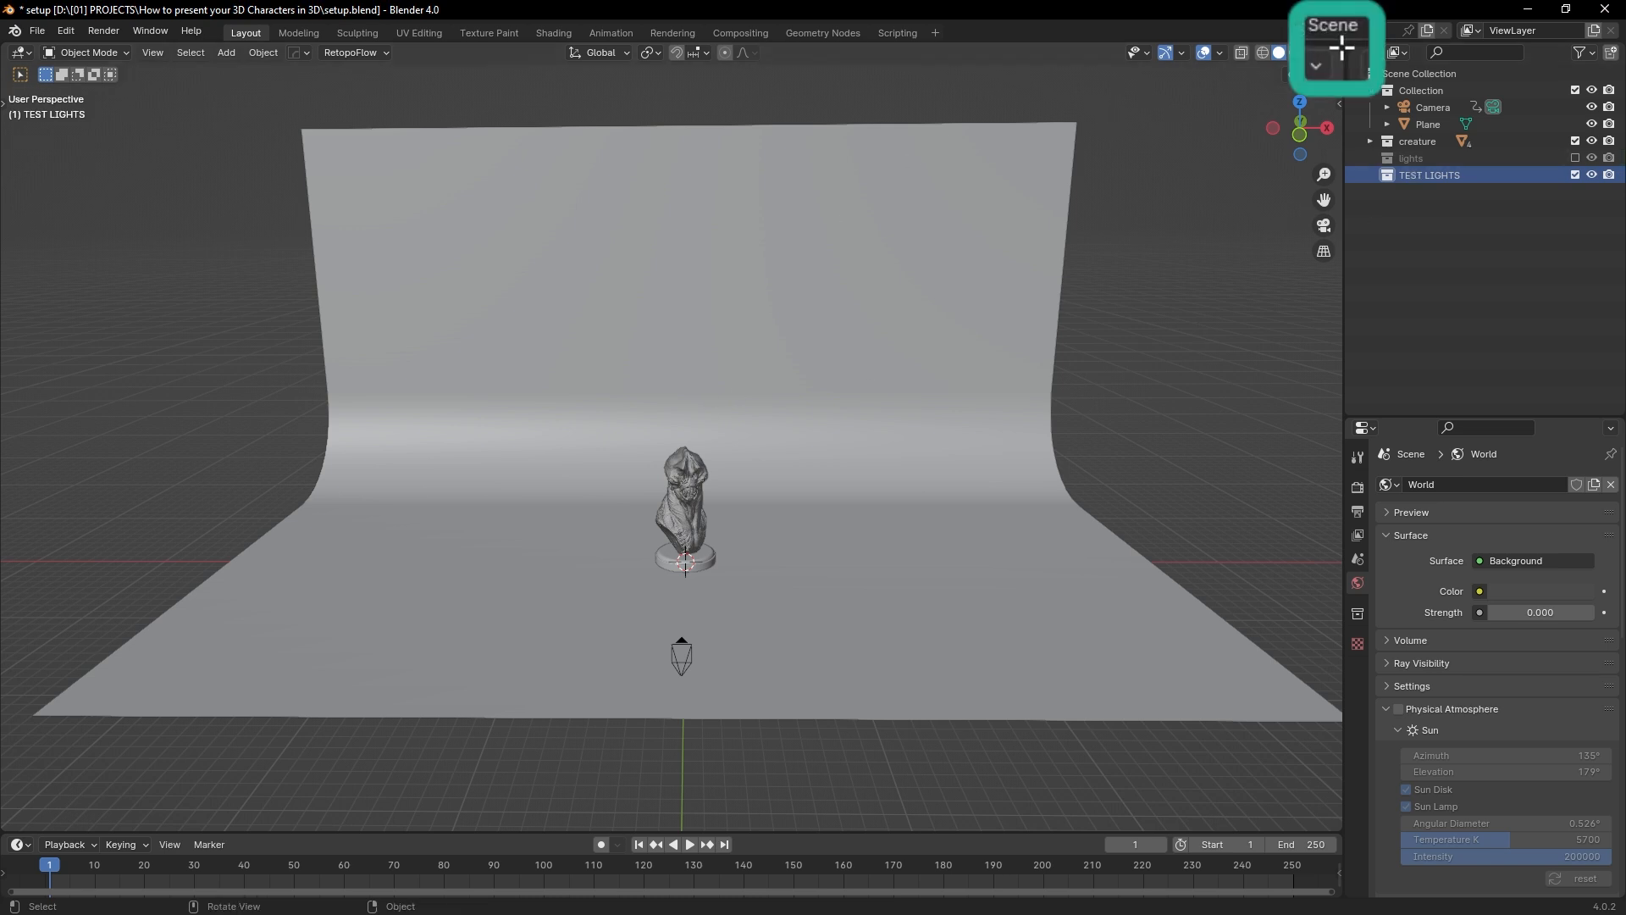
drag(1341, 48, 509, 281)
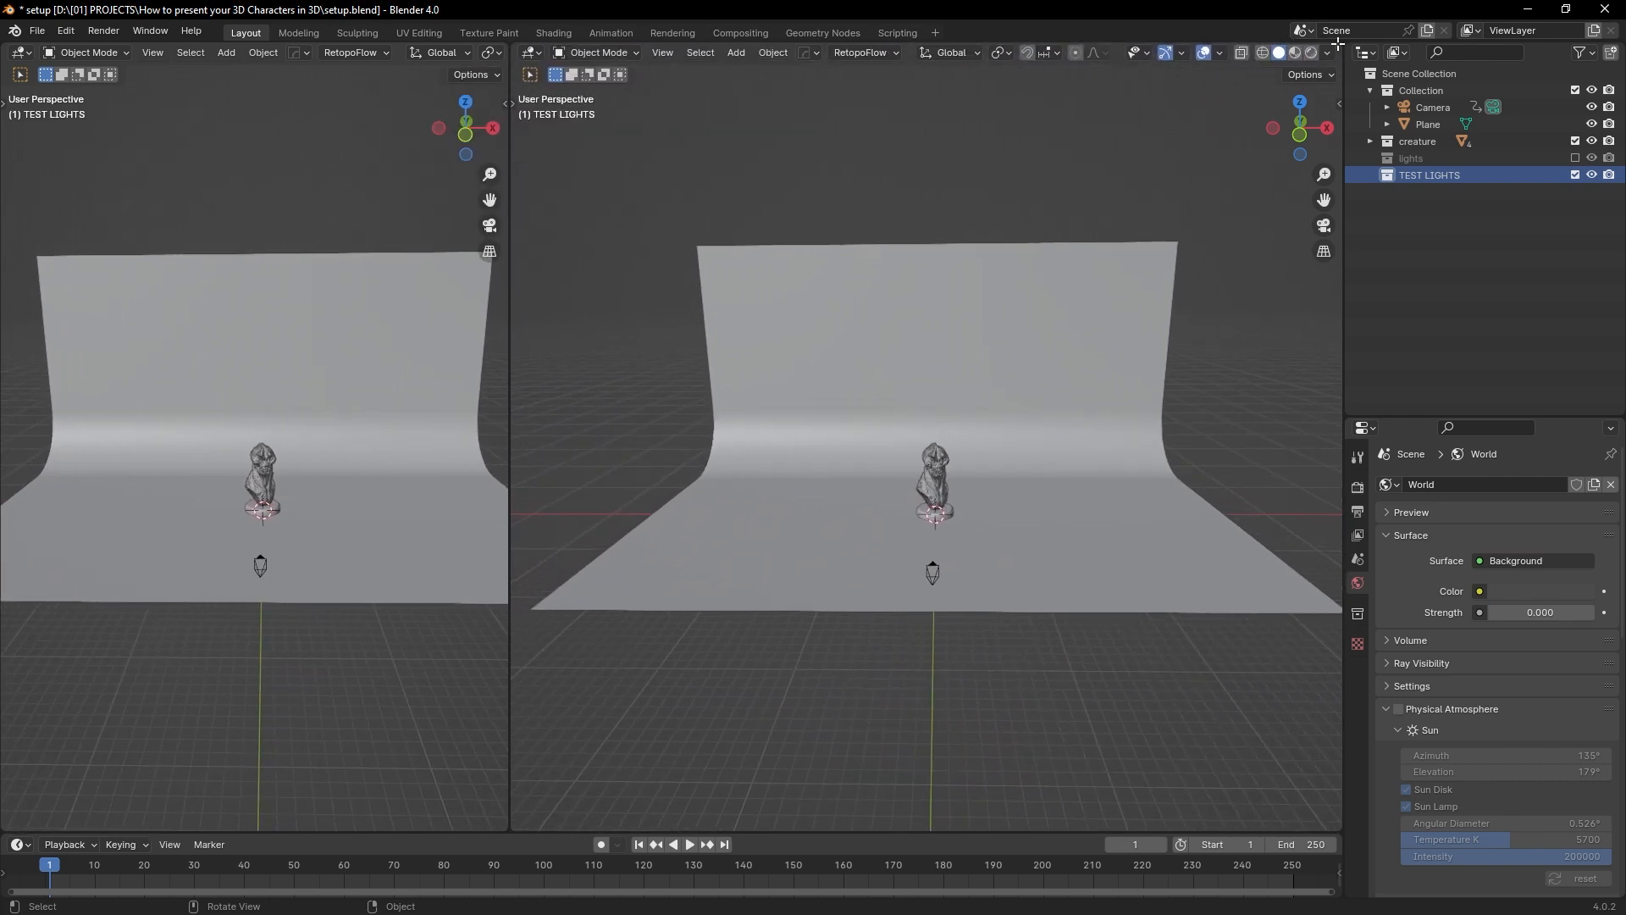
drag(1341, 44, 914, 444)
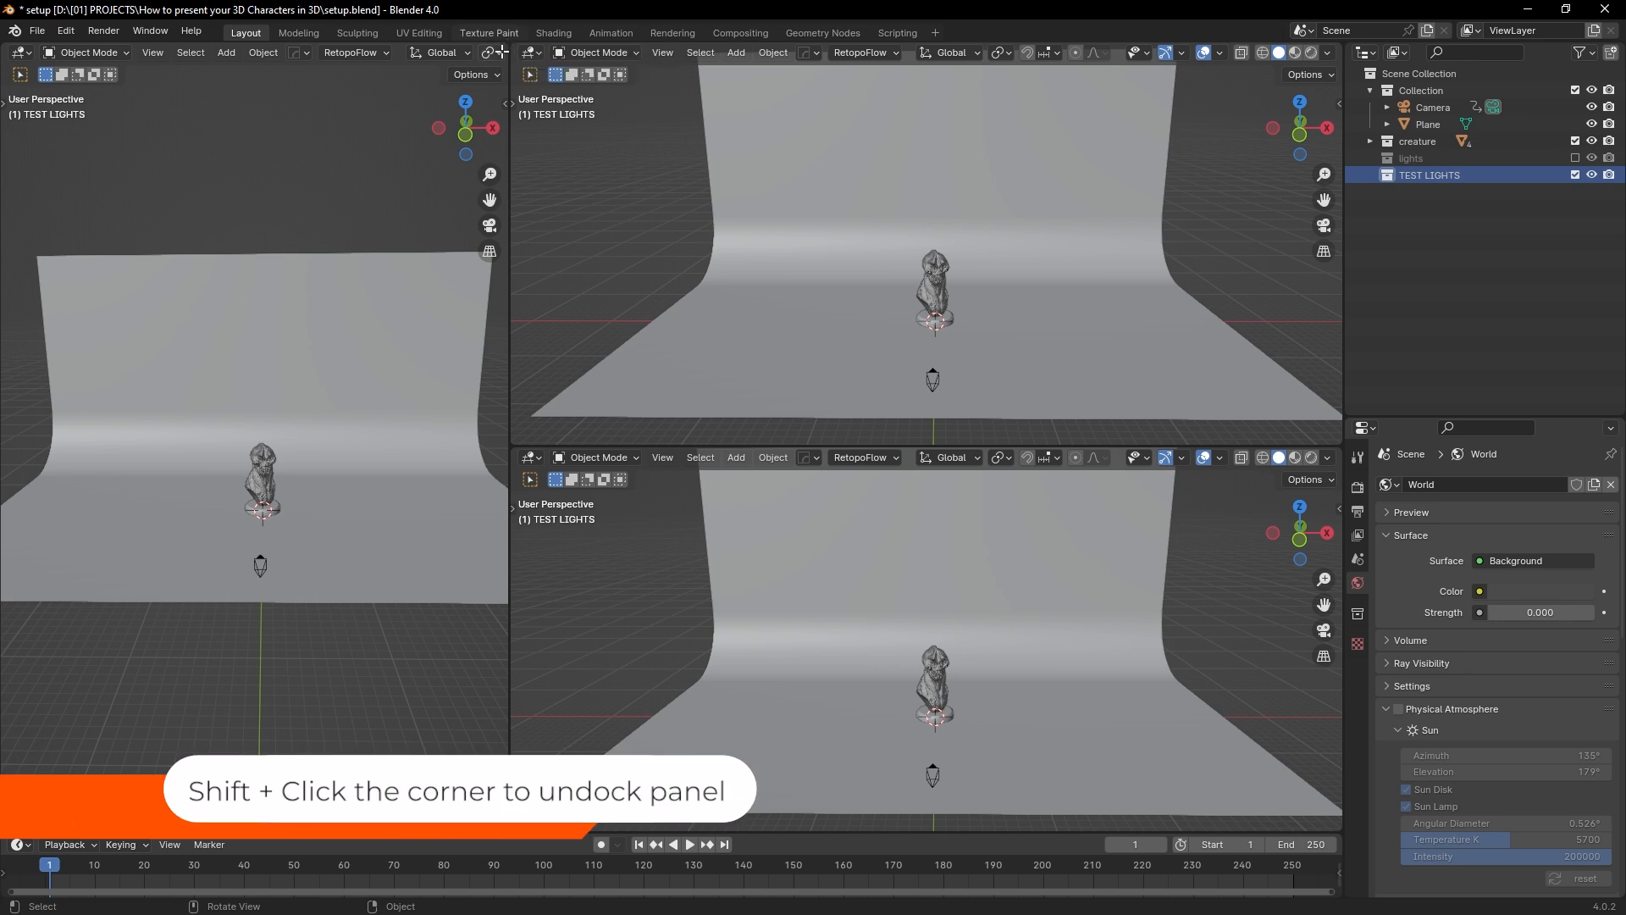
Step: Try undocking the tall narrow viewport into a separate window, and close that window
shift+drag(507, 46, 528, 105)
click(718, 98)
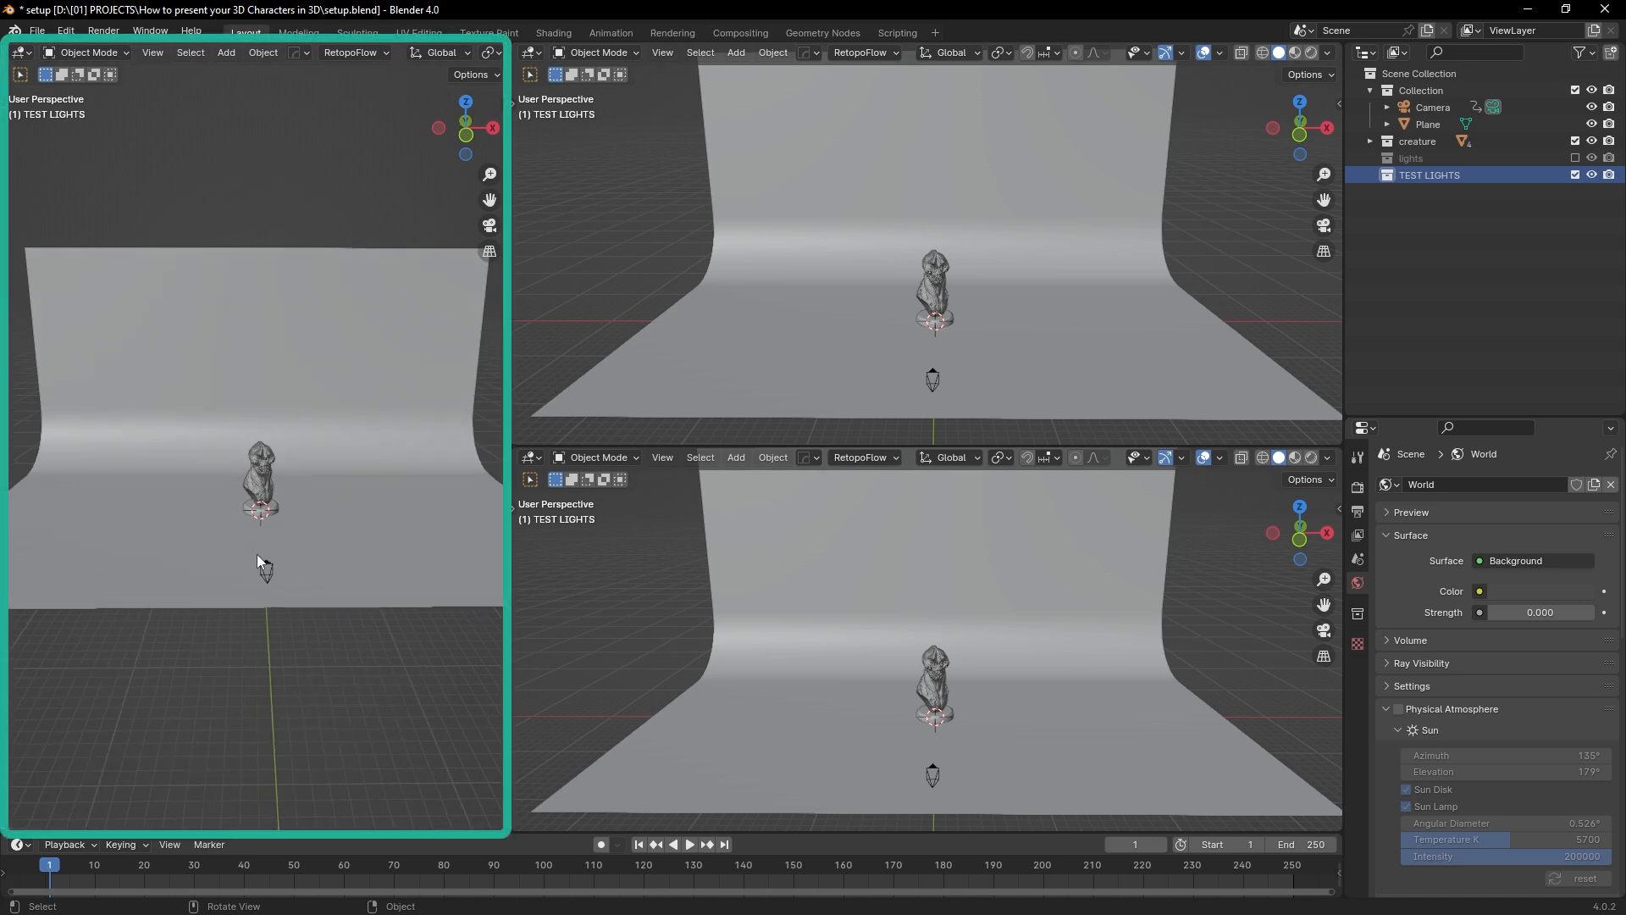
Step: Select the camera and switch the tall narrow viewport to look through it
middle_drag(257, 554, 398, 572)
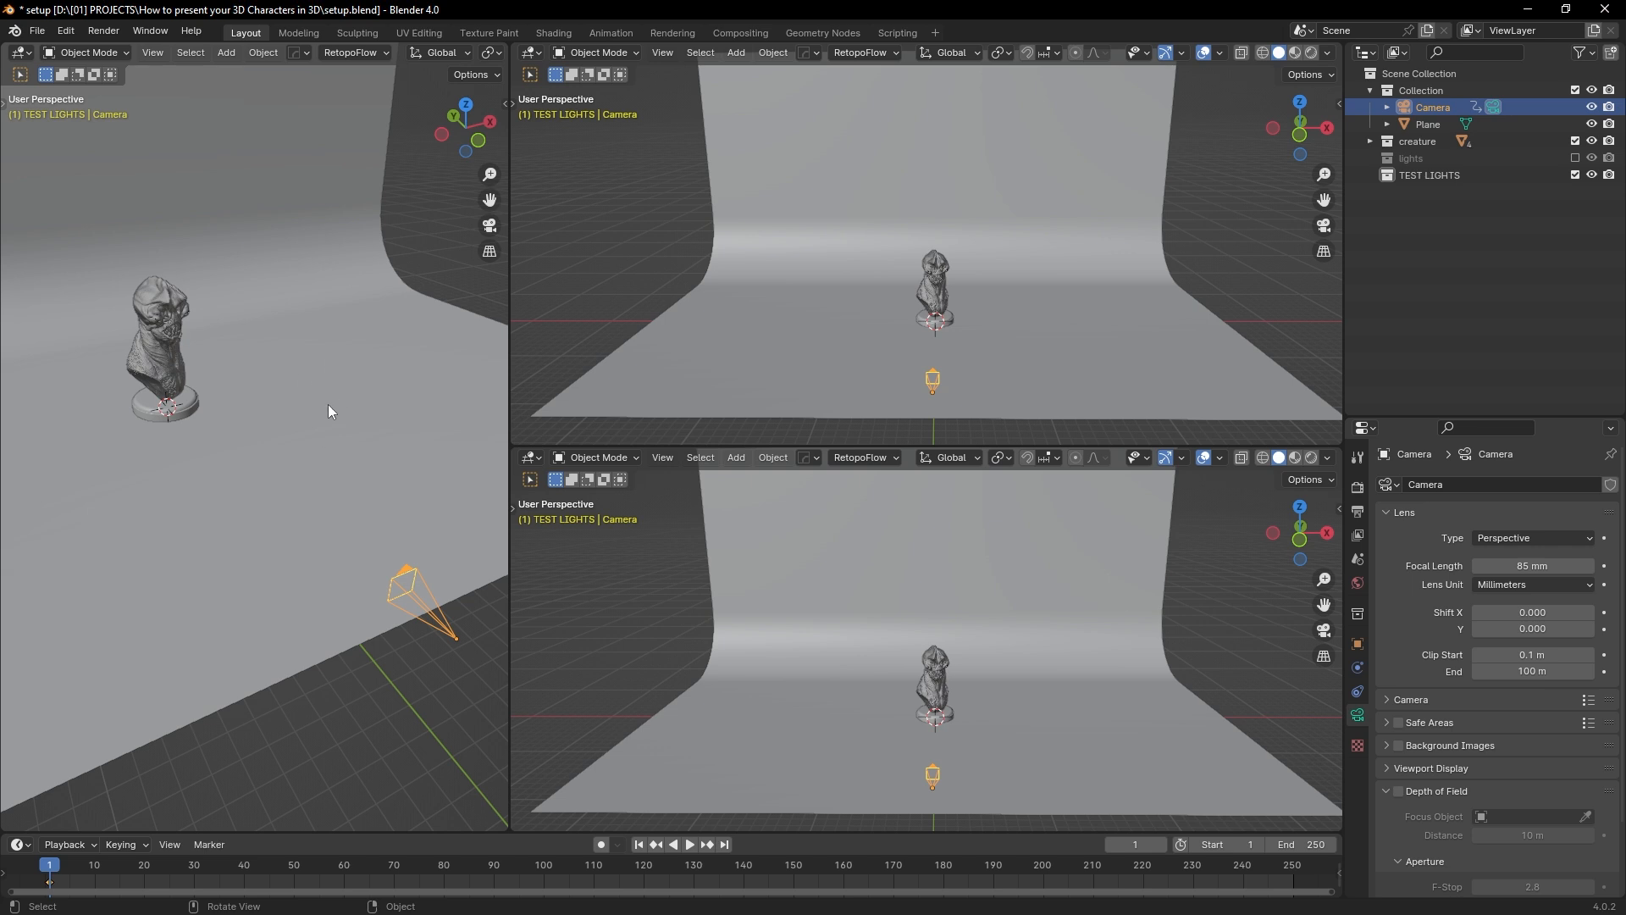
key(shift+a)
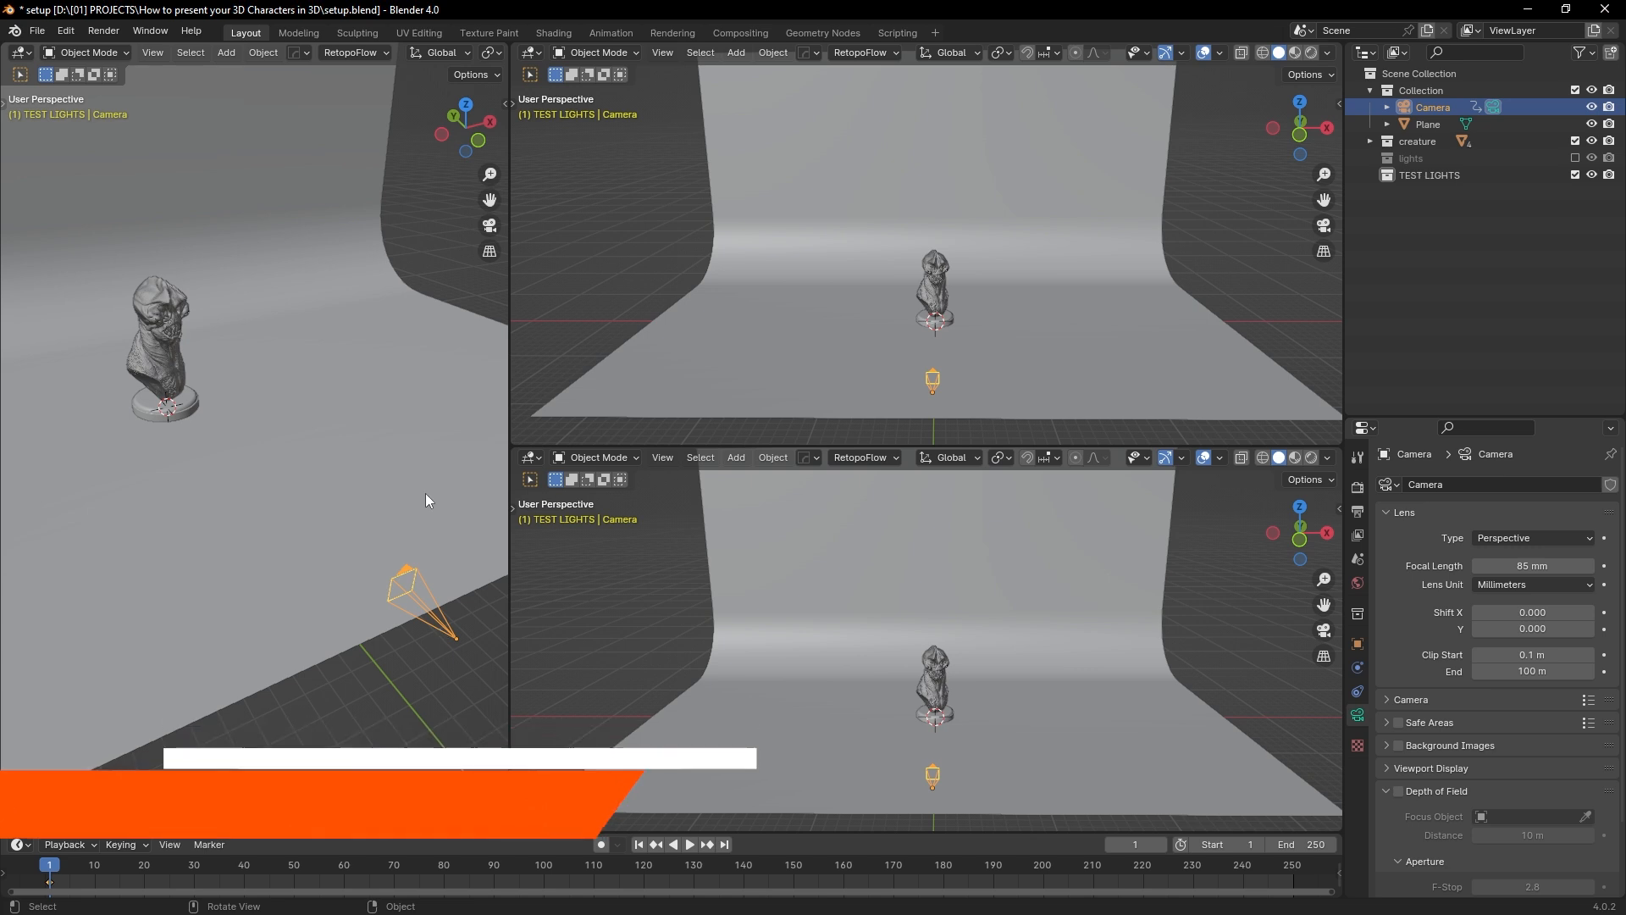
key(KP_0)
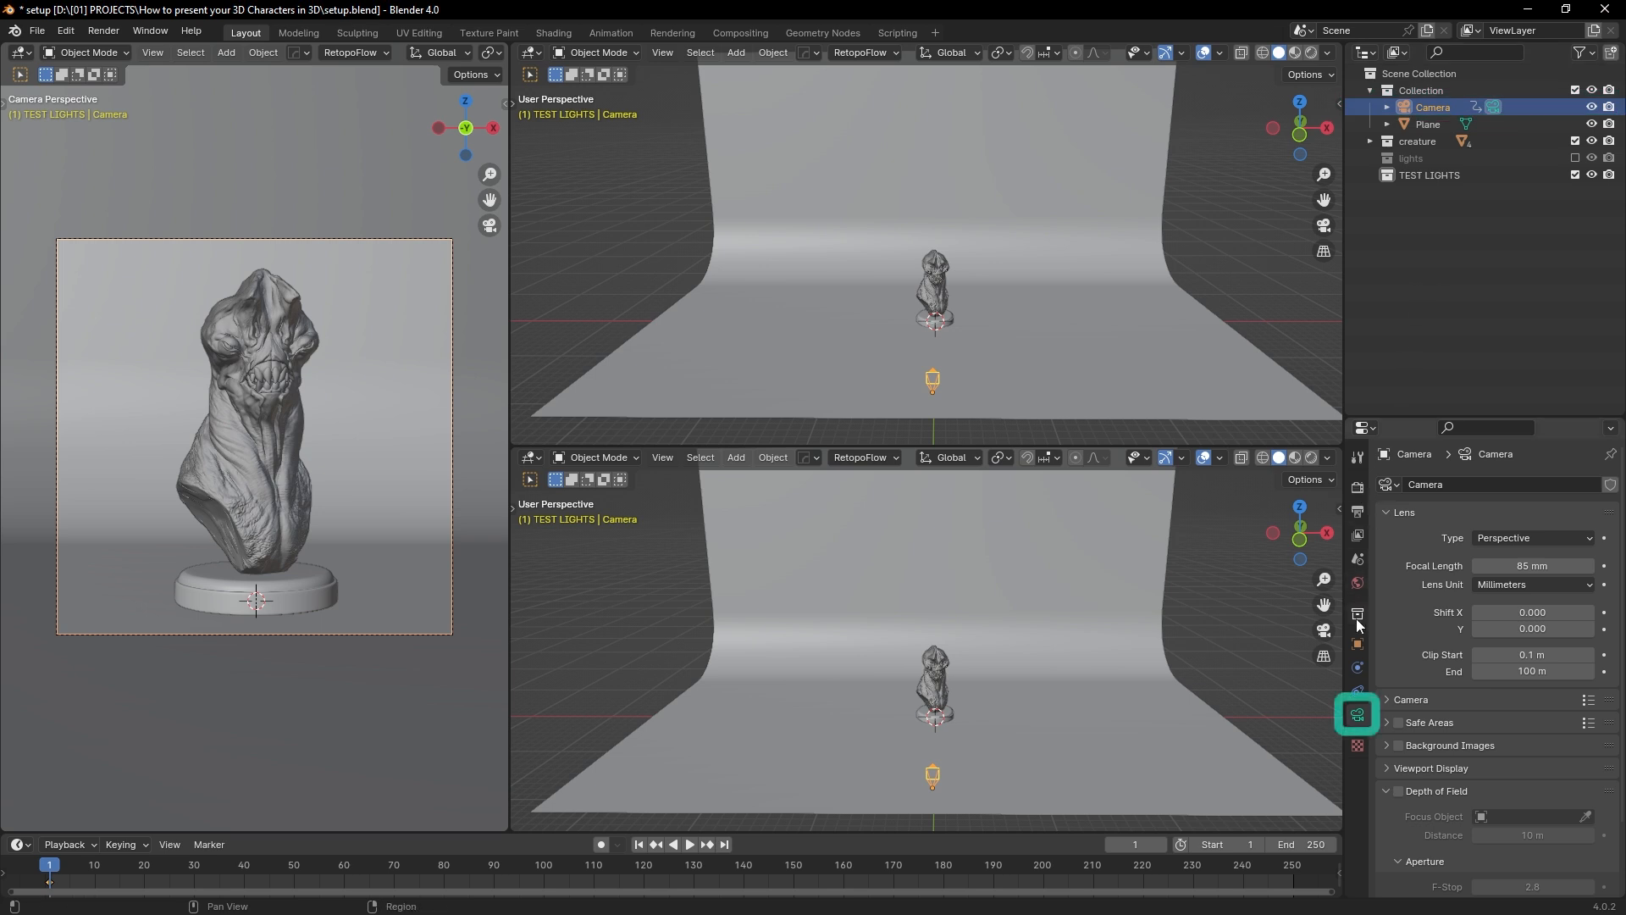
Step: Set the camera's viewport display Passepartout opacity to 1.000 so the area outside the frame is black
scroll(1413, 763, down, 1)
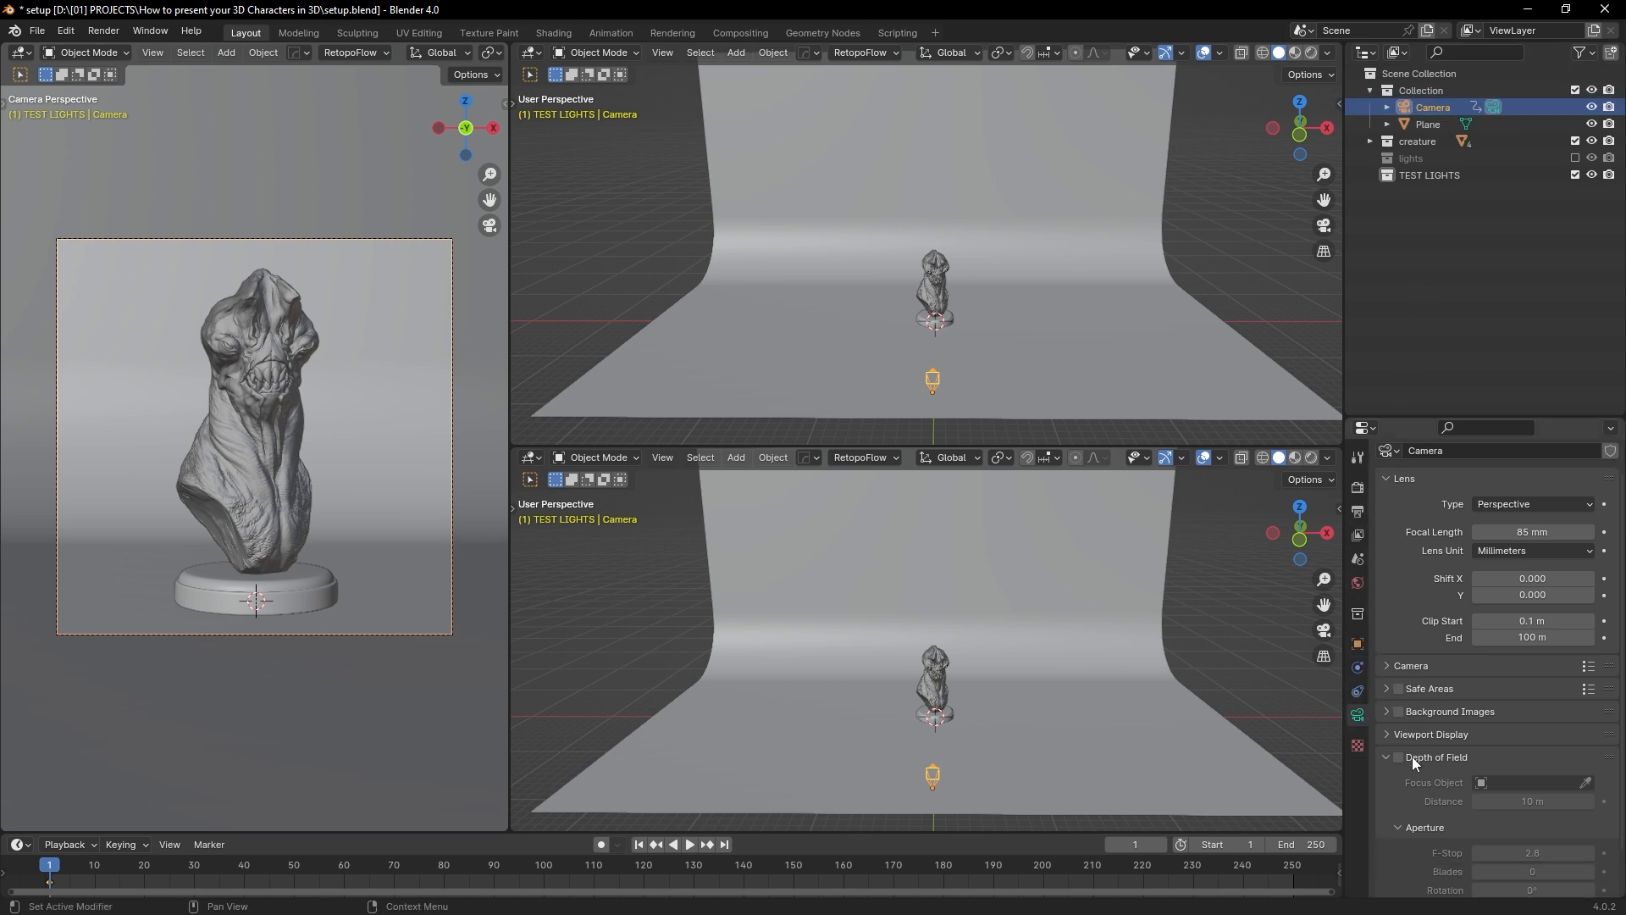
click(1421, 734)
scroll(1423, 730, down, 5)
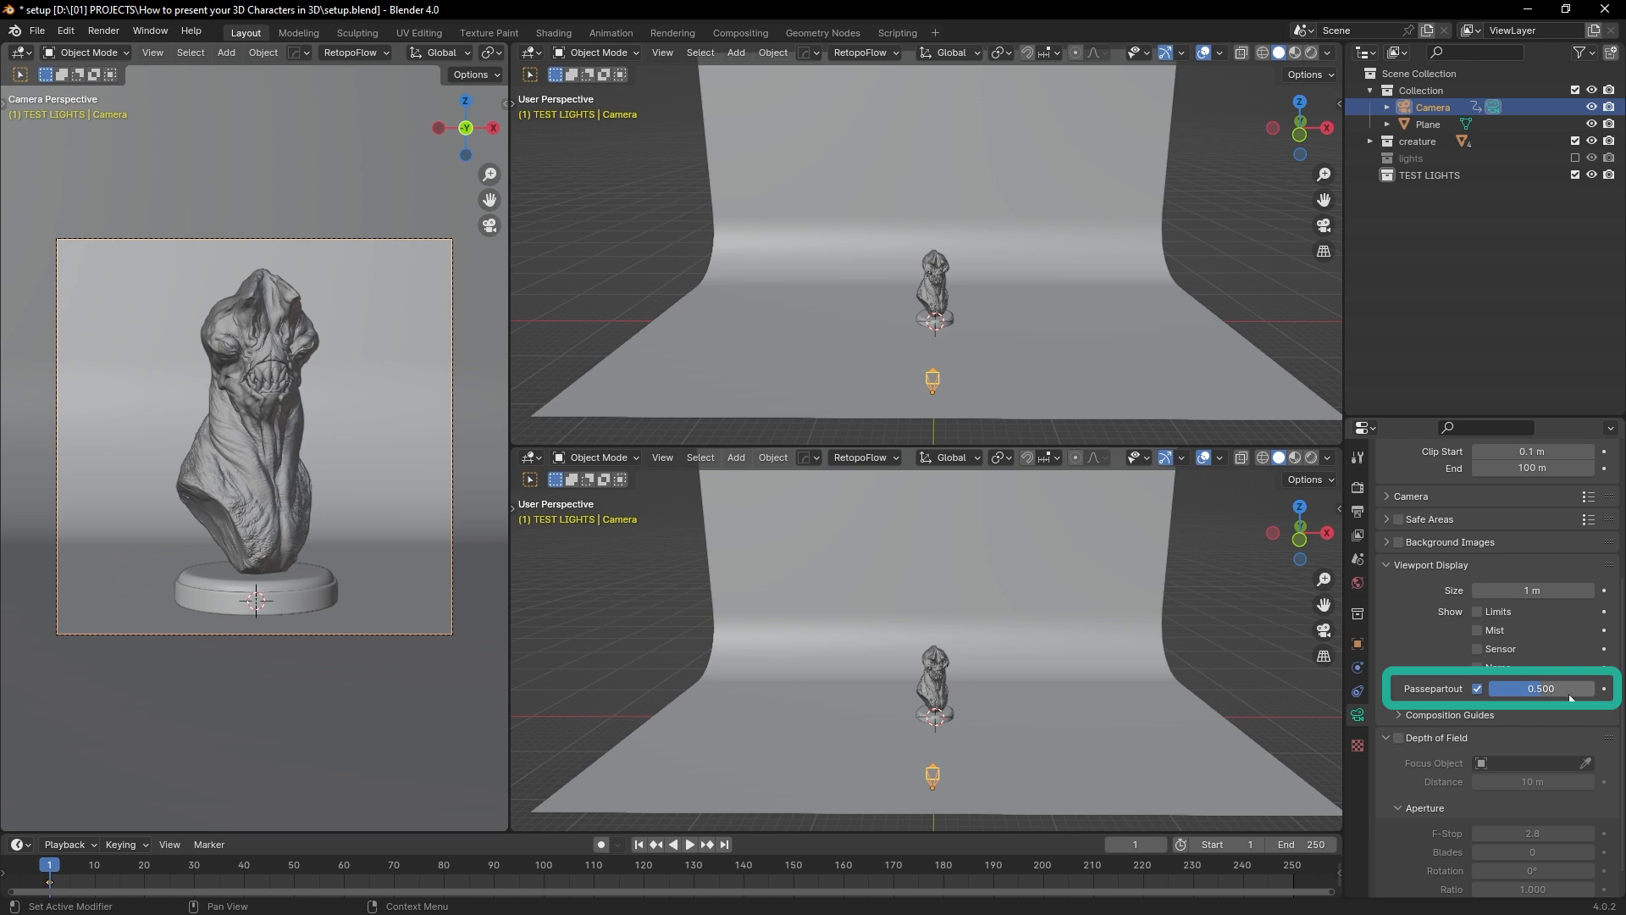
drag(1525, 688, 1583, 688)
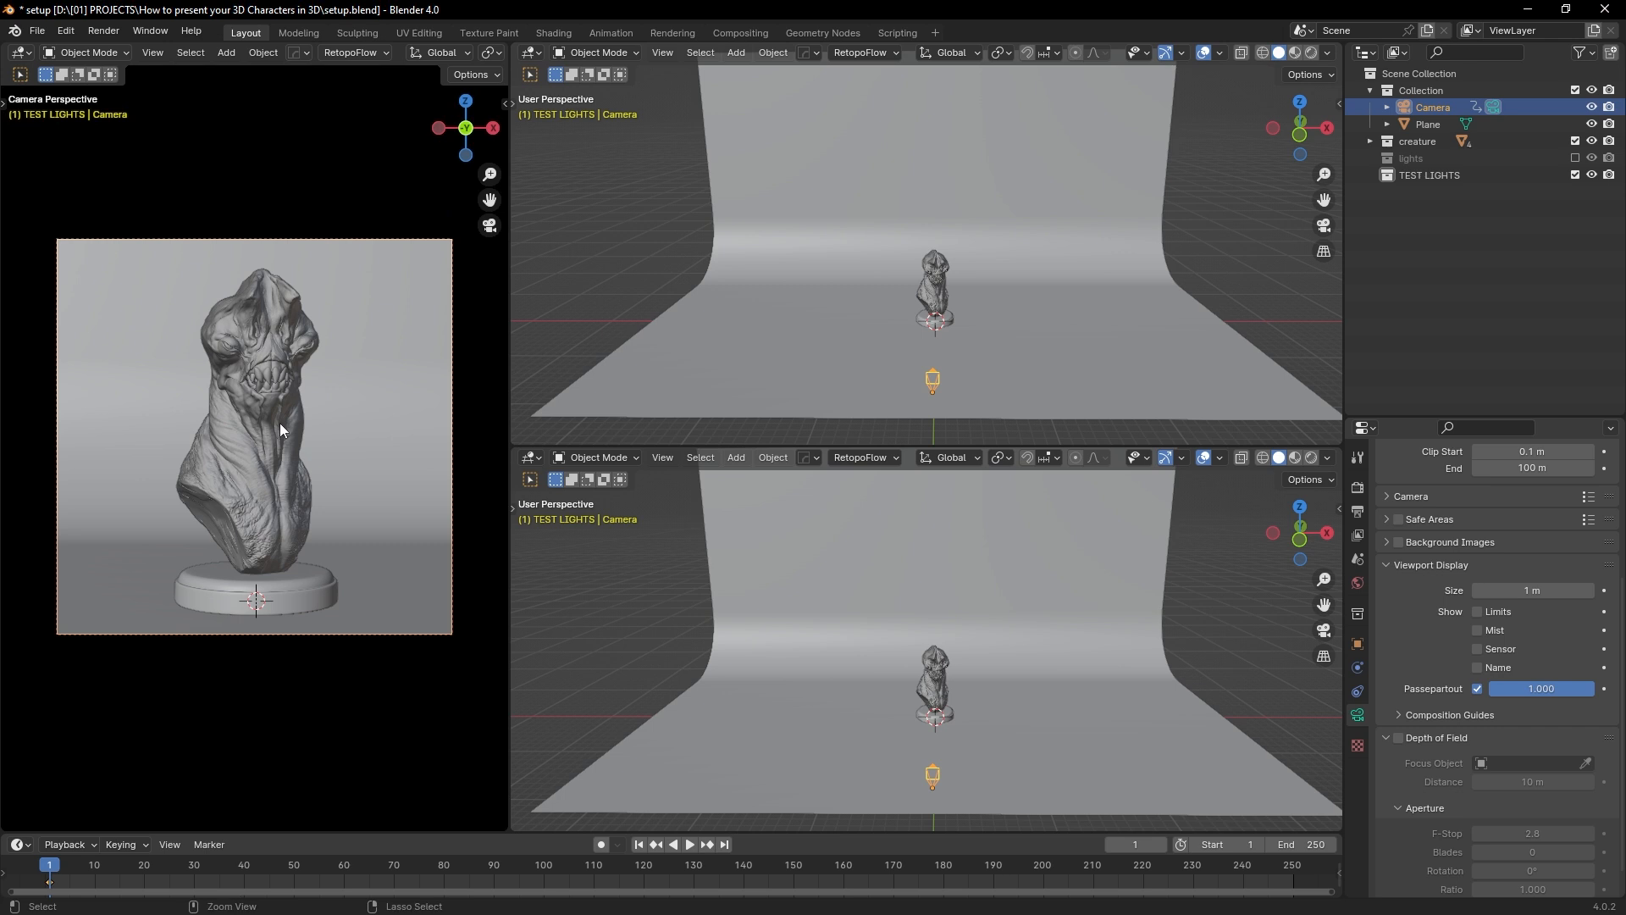
Step: Enlarge the camera frame to fill the tall narrow viewport, and hide that viewport's gizmos and overlays
ctrl+middle_drag(279, 423, 282, 398)
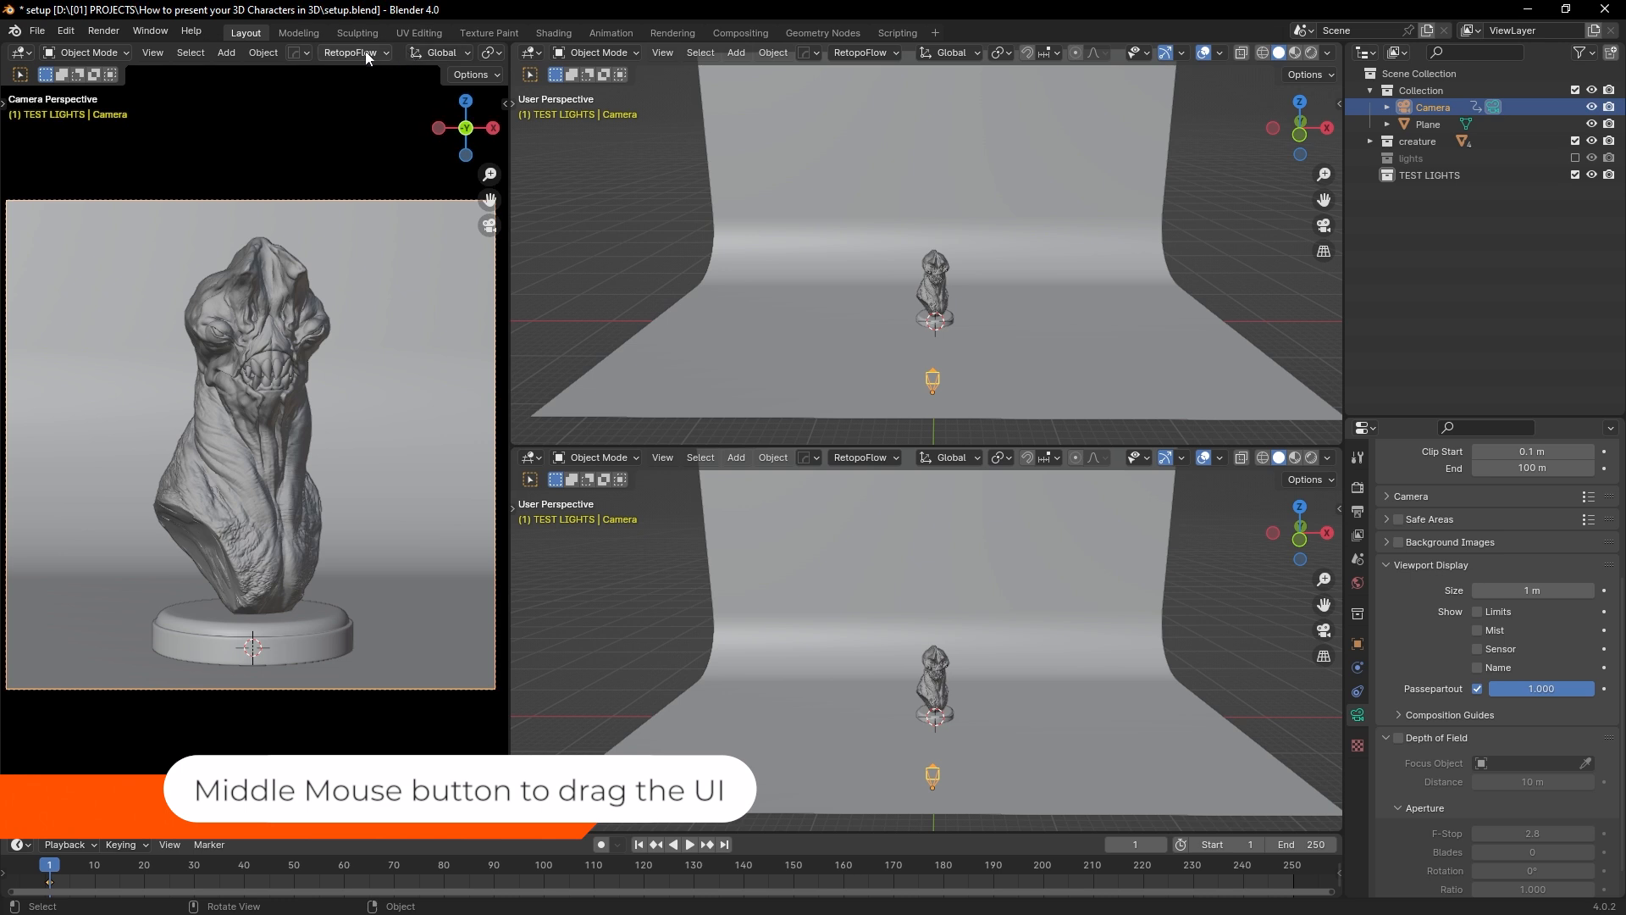
middle_drag(415, 56, 107, 56)
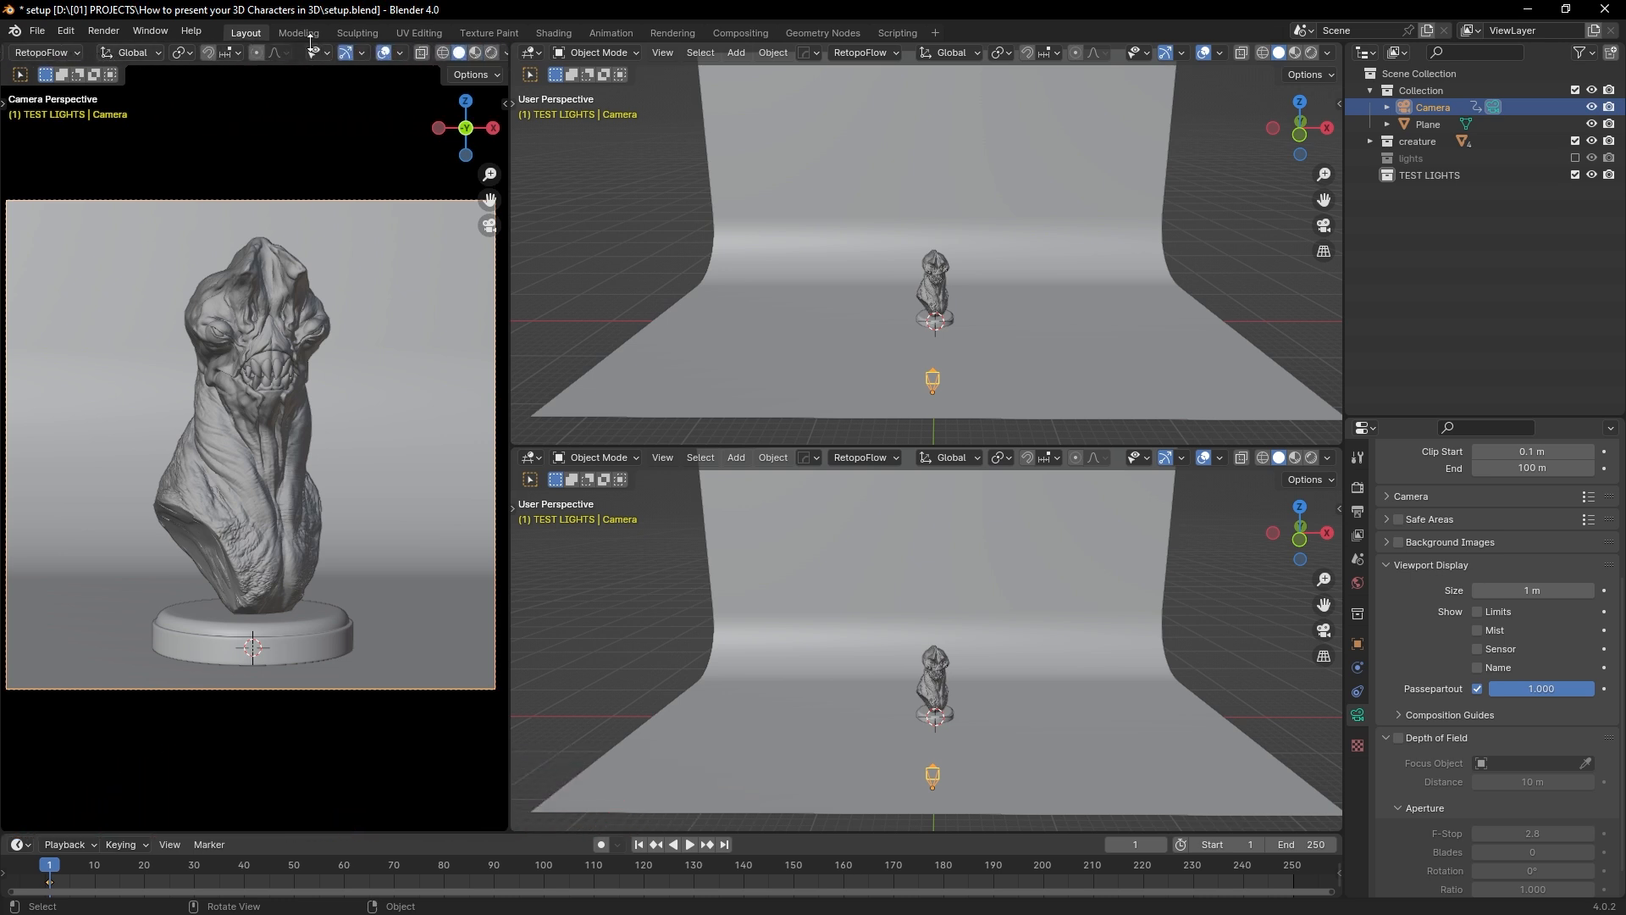
click(385, 56)
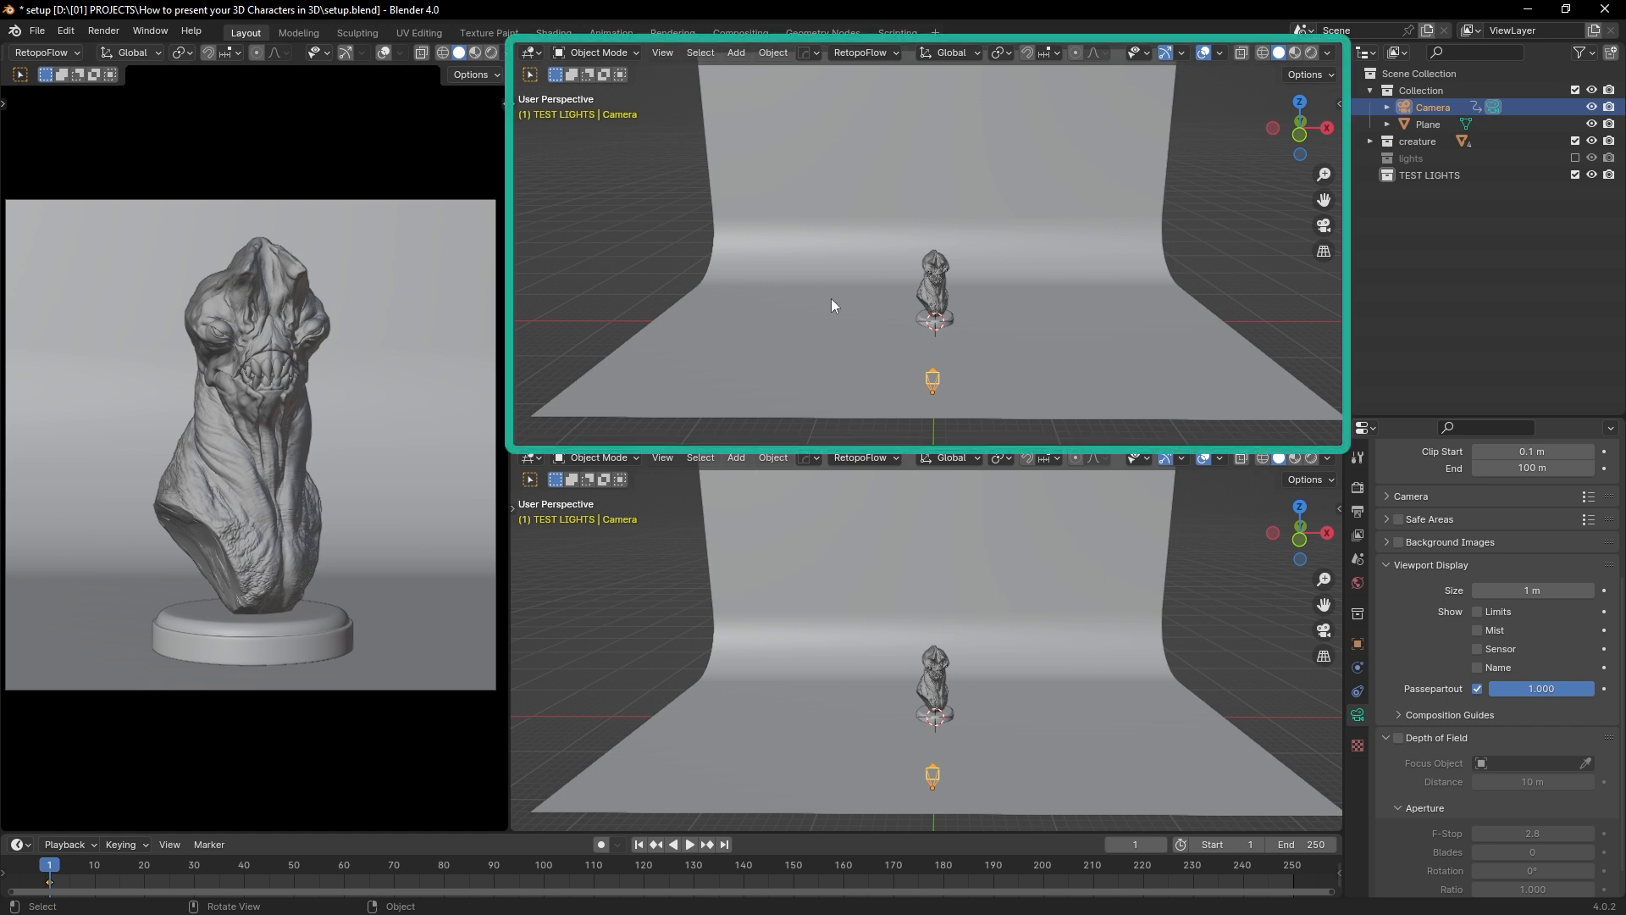
Step: Turn the lower wide viewport into a Shader Editor and orbit the upper wide viewport to a raised, angled view of the scene
middle_drag(831, 298, 1103, 211)
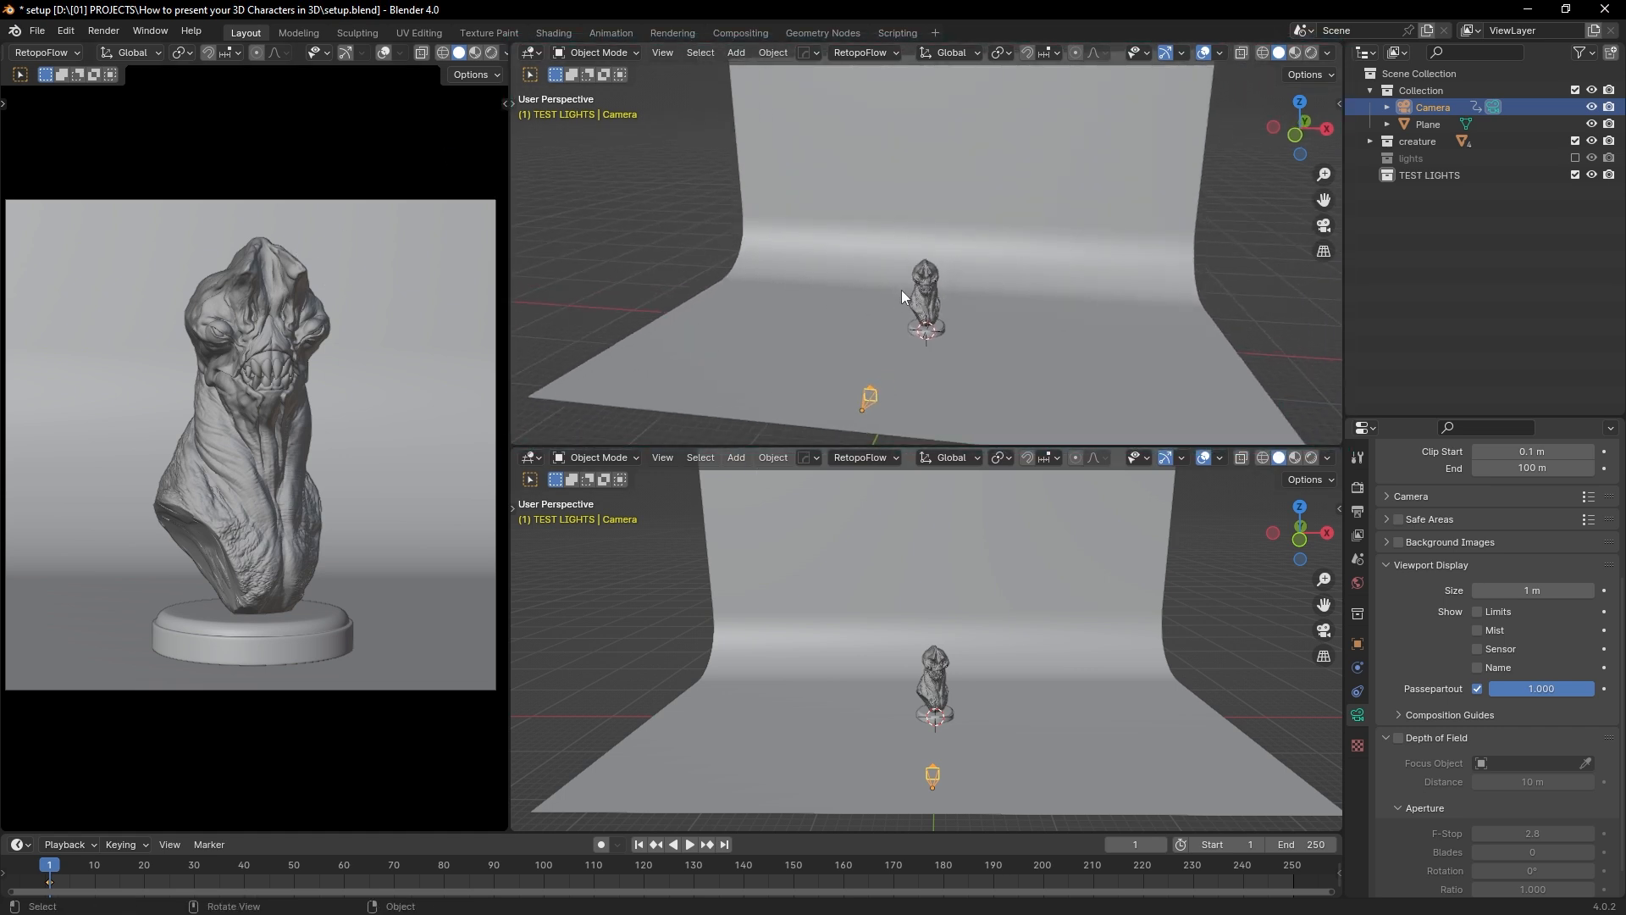
mouse_move(923, 298)
middle_down()
mouse_move(910, 256)
mouse_move(925, 305)
middle_up()
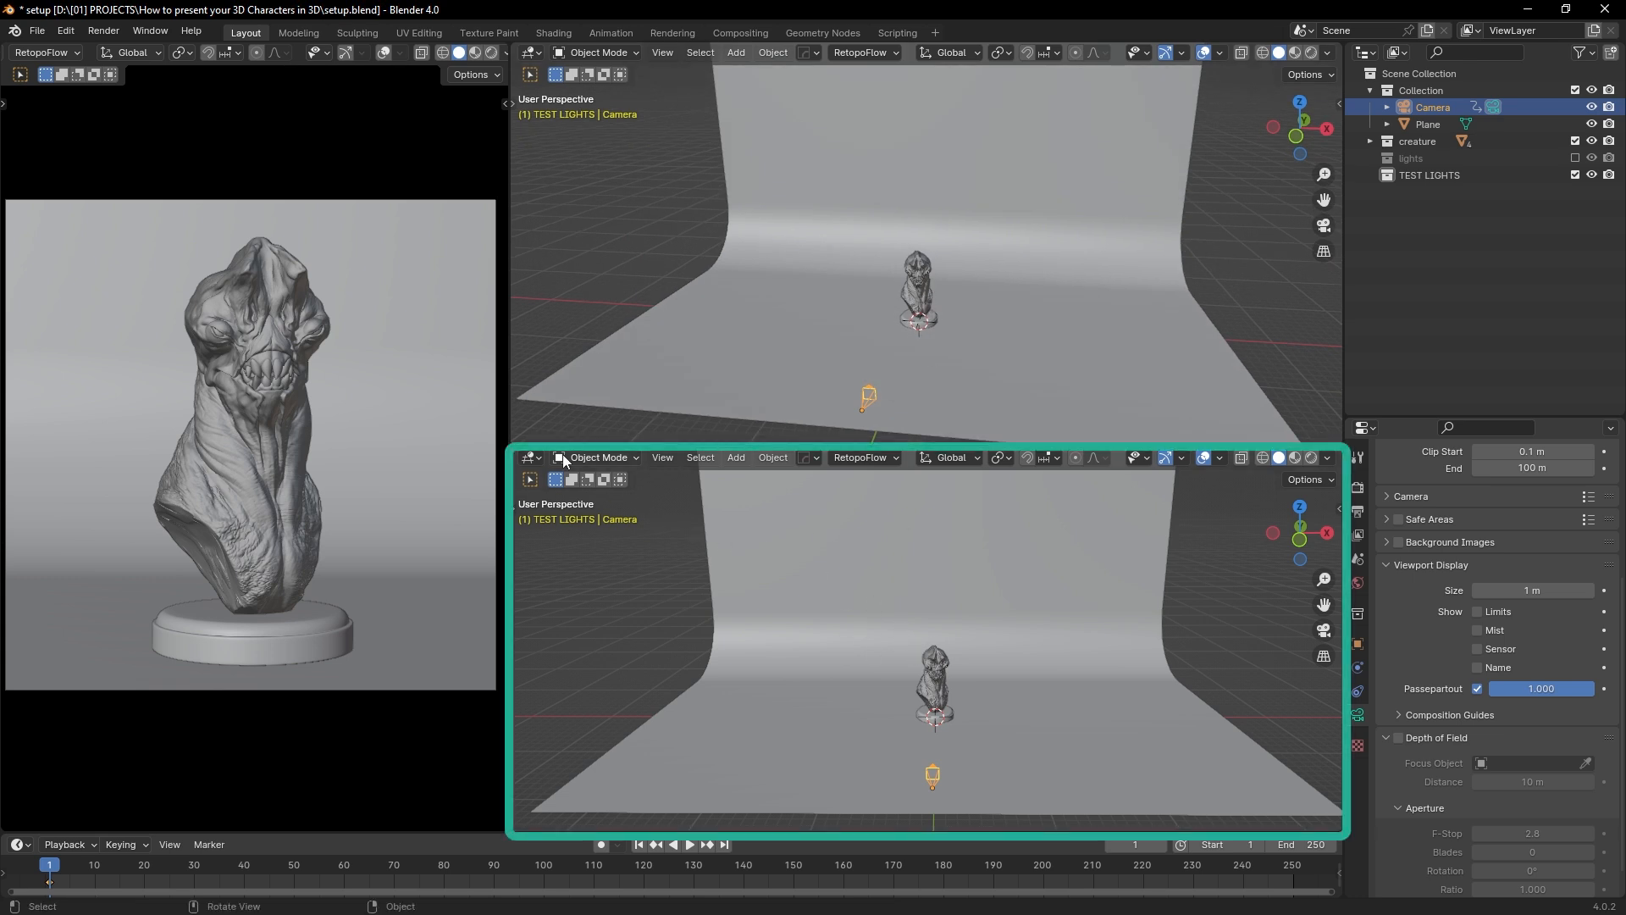
click(532, 459)
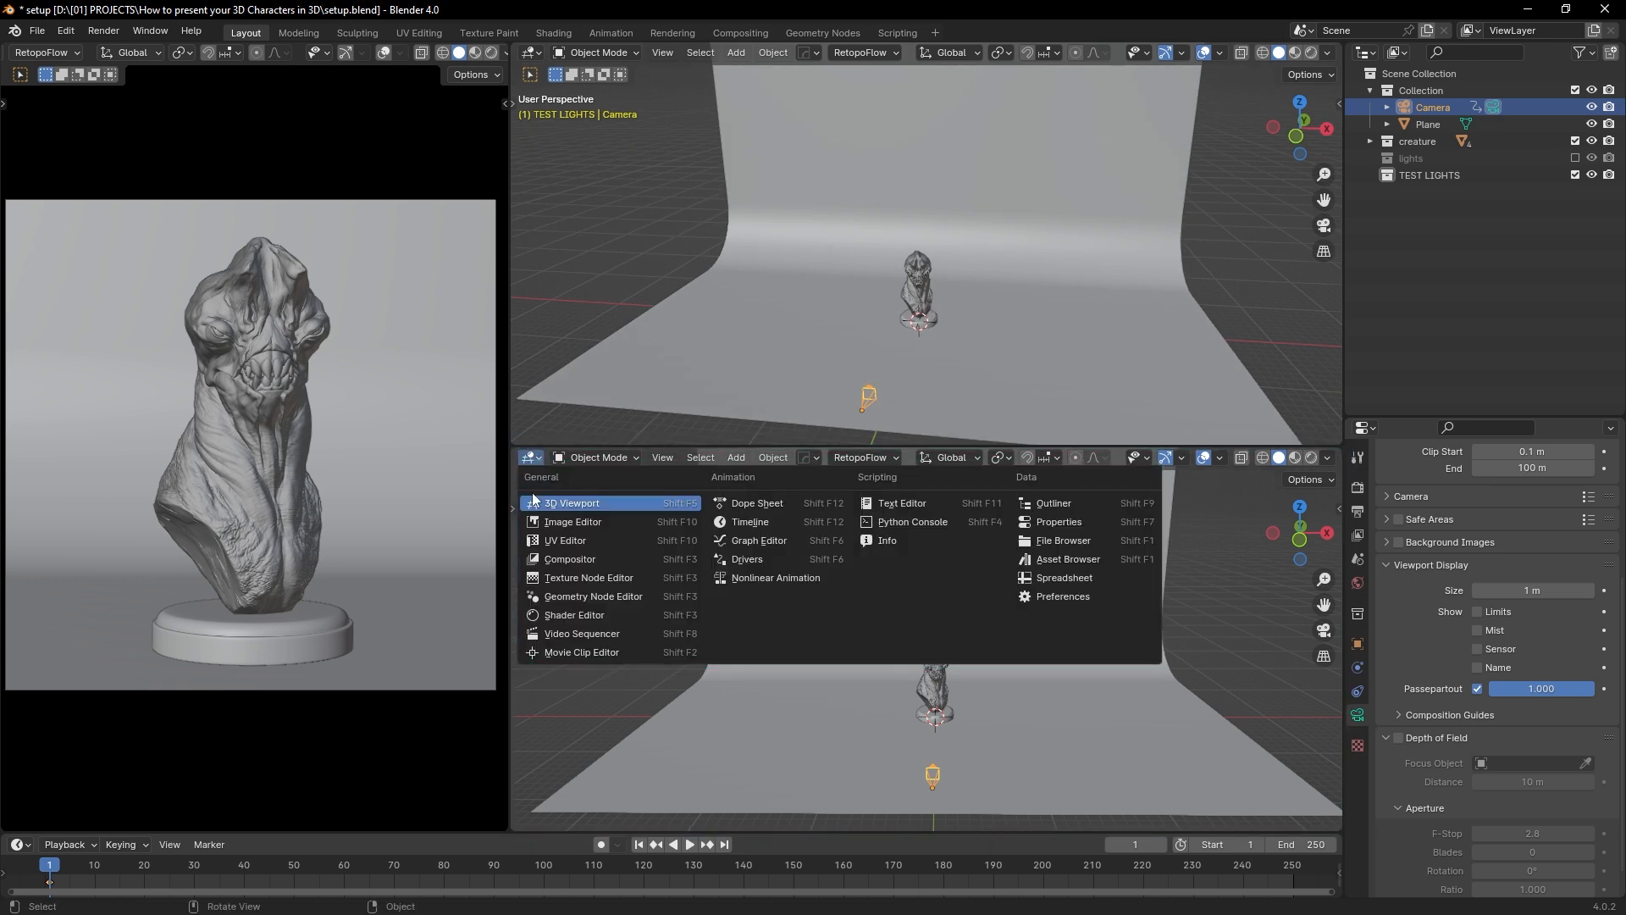
click(577, 617)
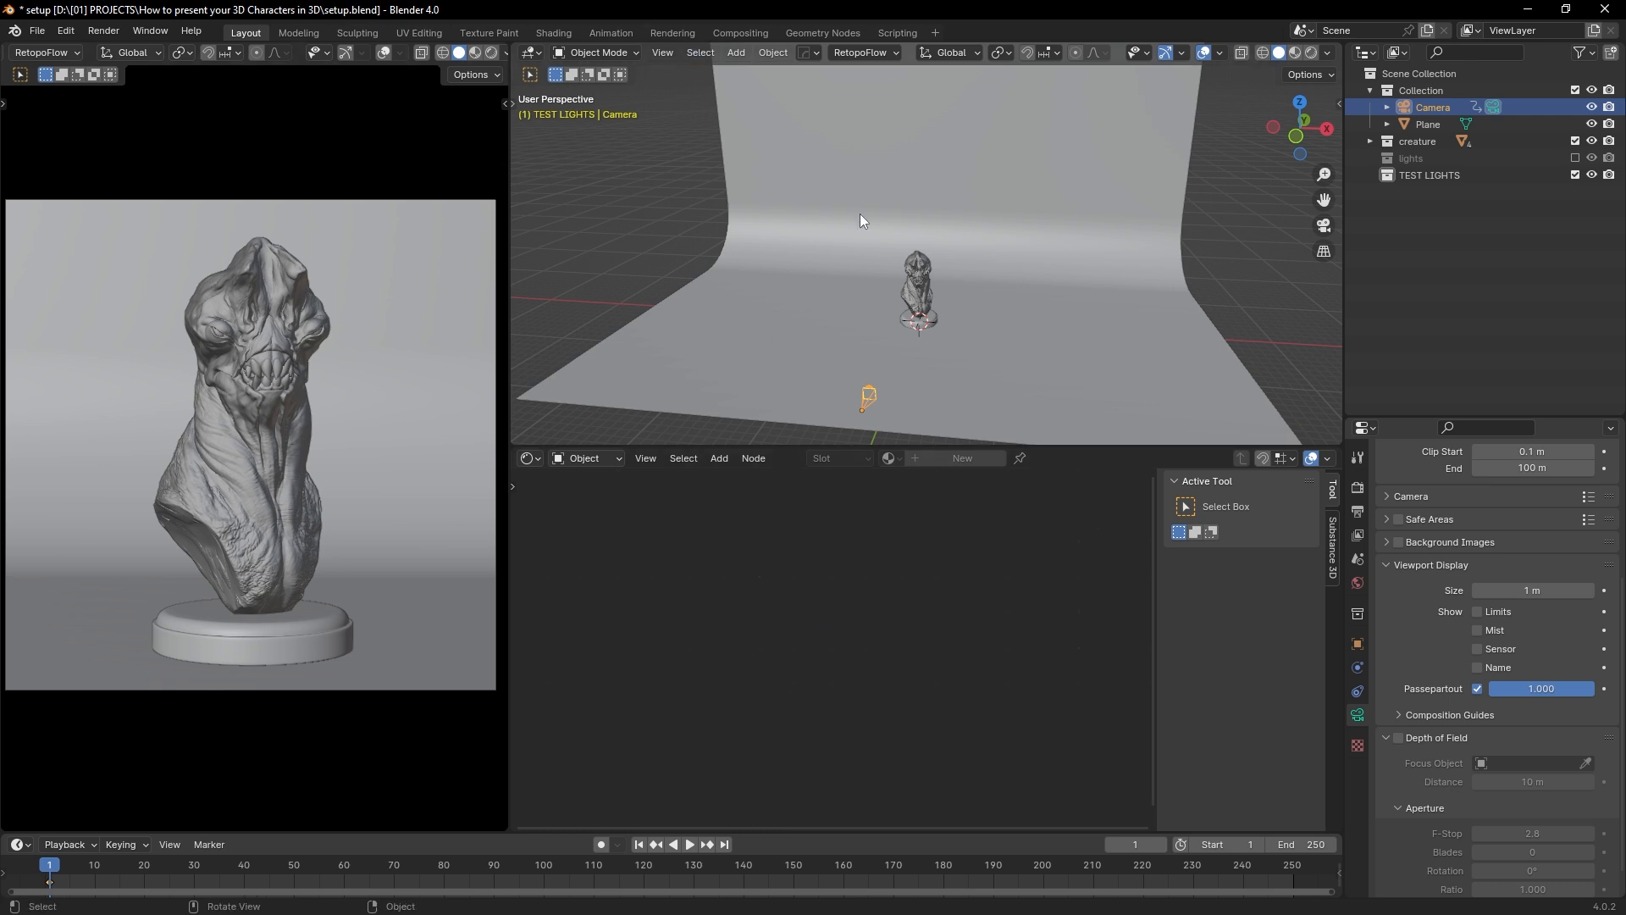
middle_drag(861, 213, 913, 210)
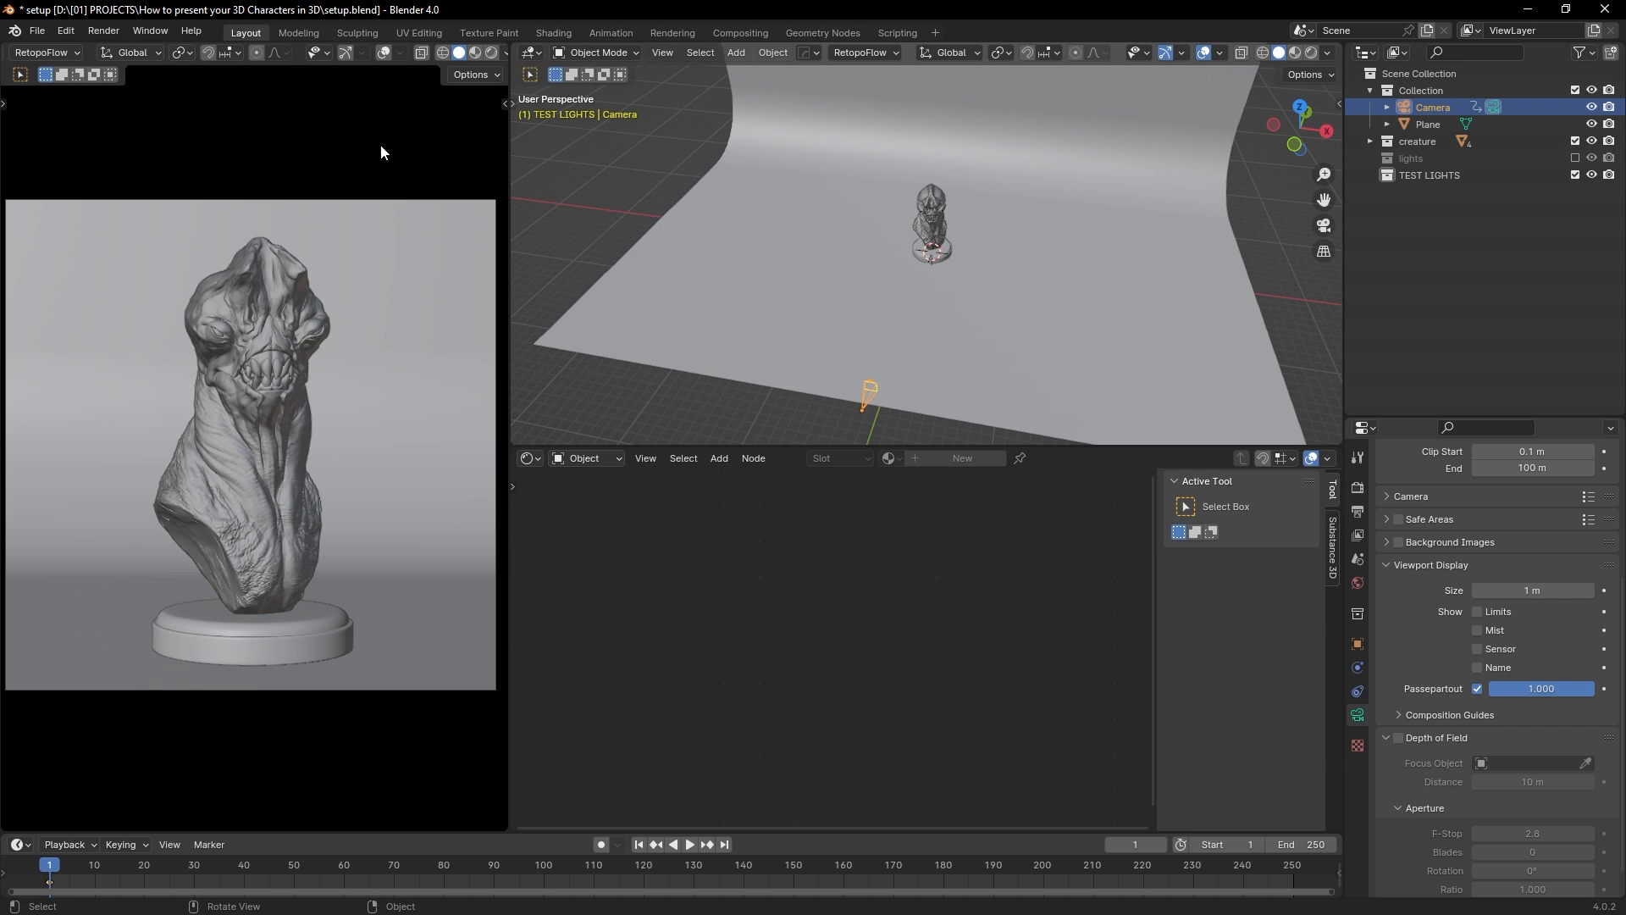
middle_drag(367, 57, 168, 56)
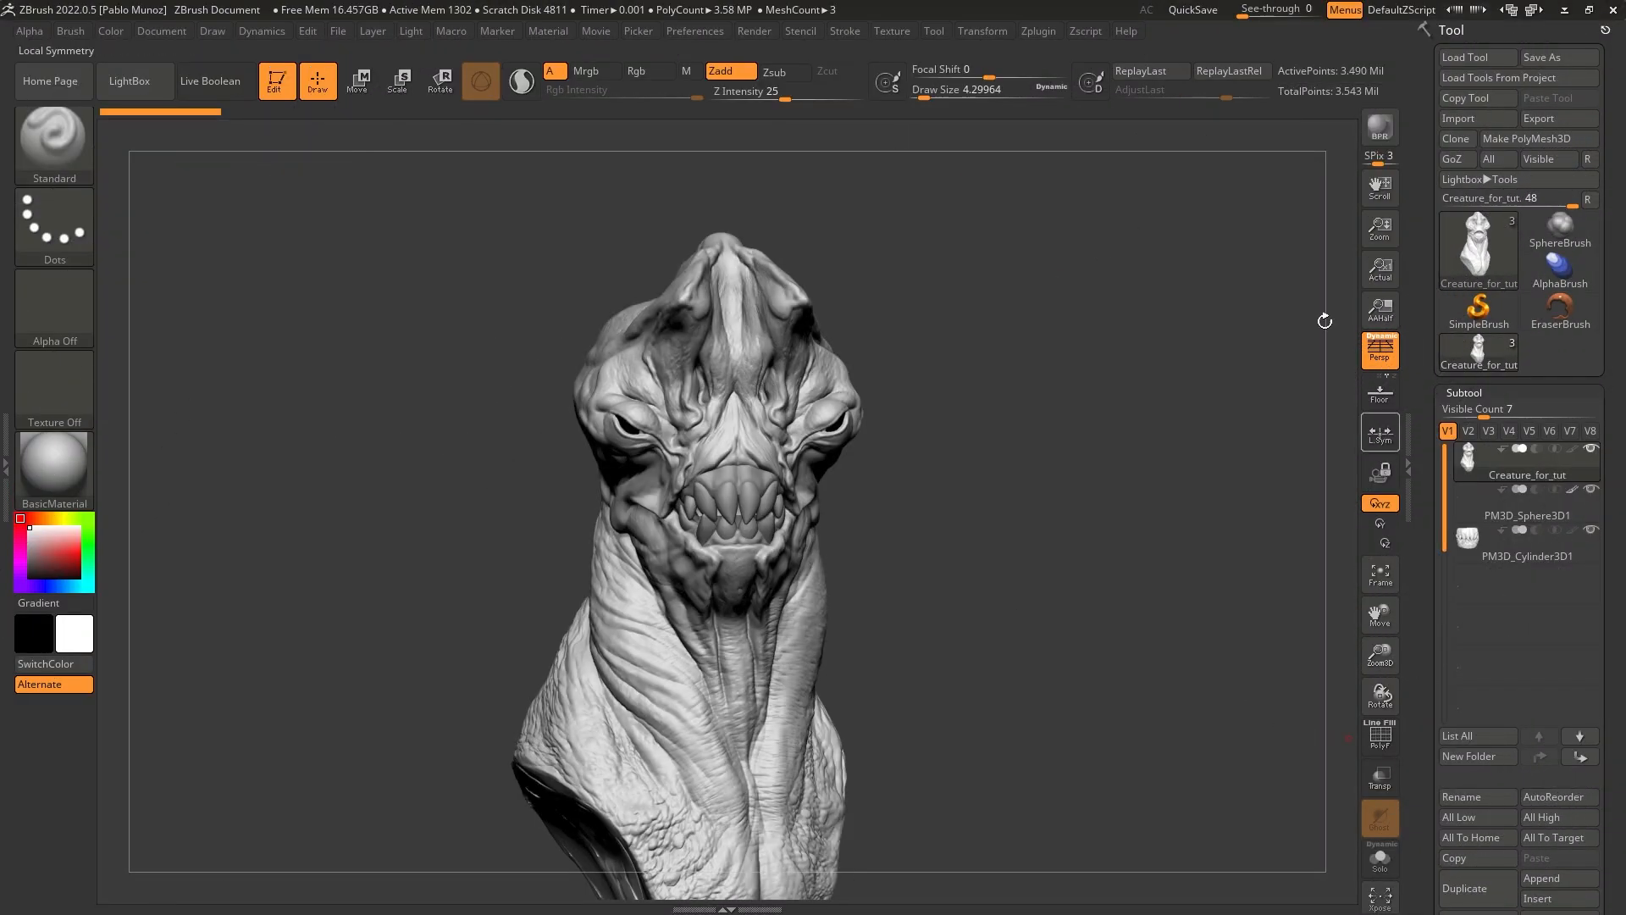
Step: Switch to ZBrush, restore the custom user interface, and open the side tray with the brushes and materials
click(699, 34)
click(718, 94)
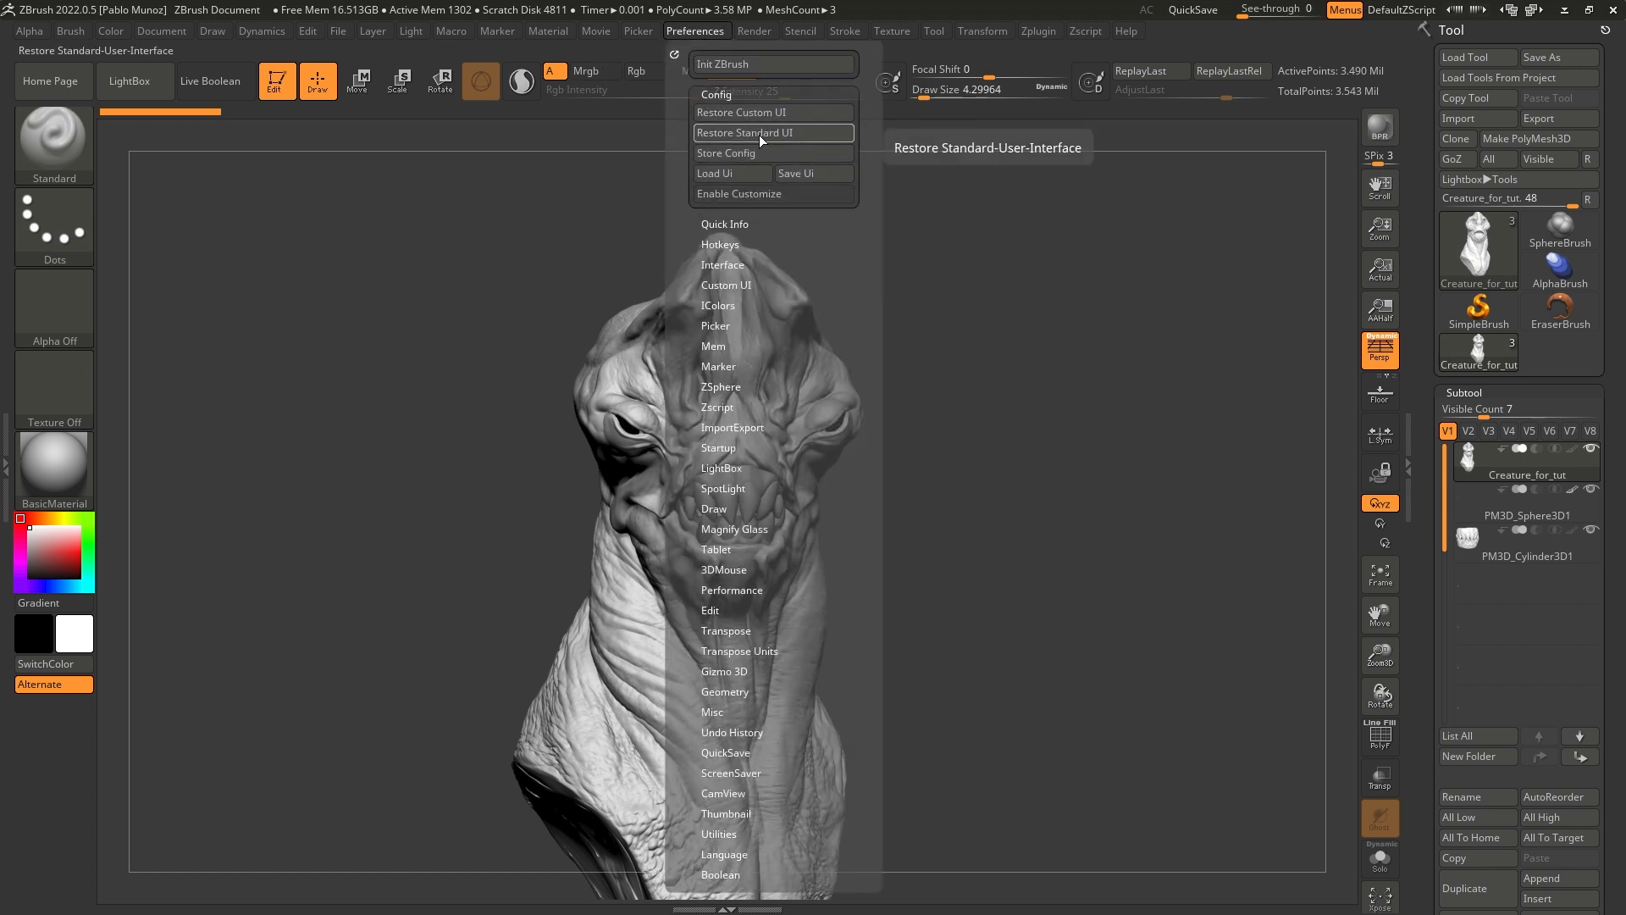
click(762, 133)
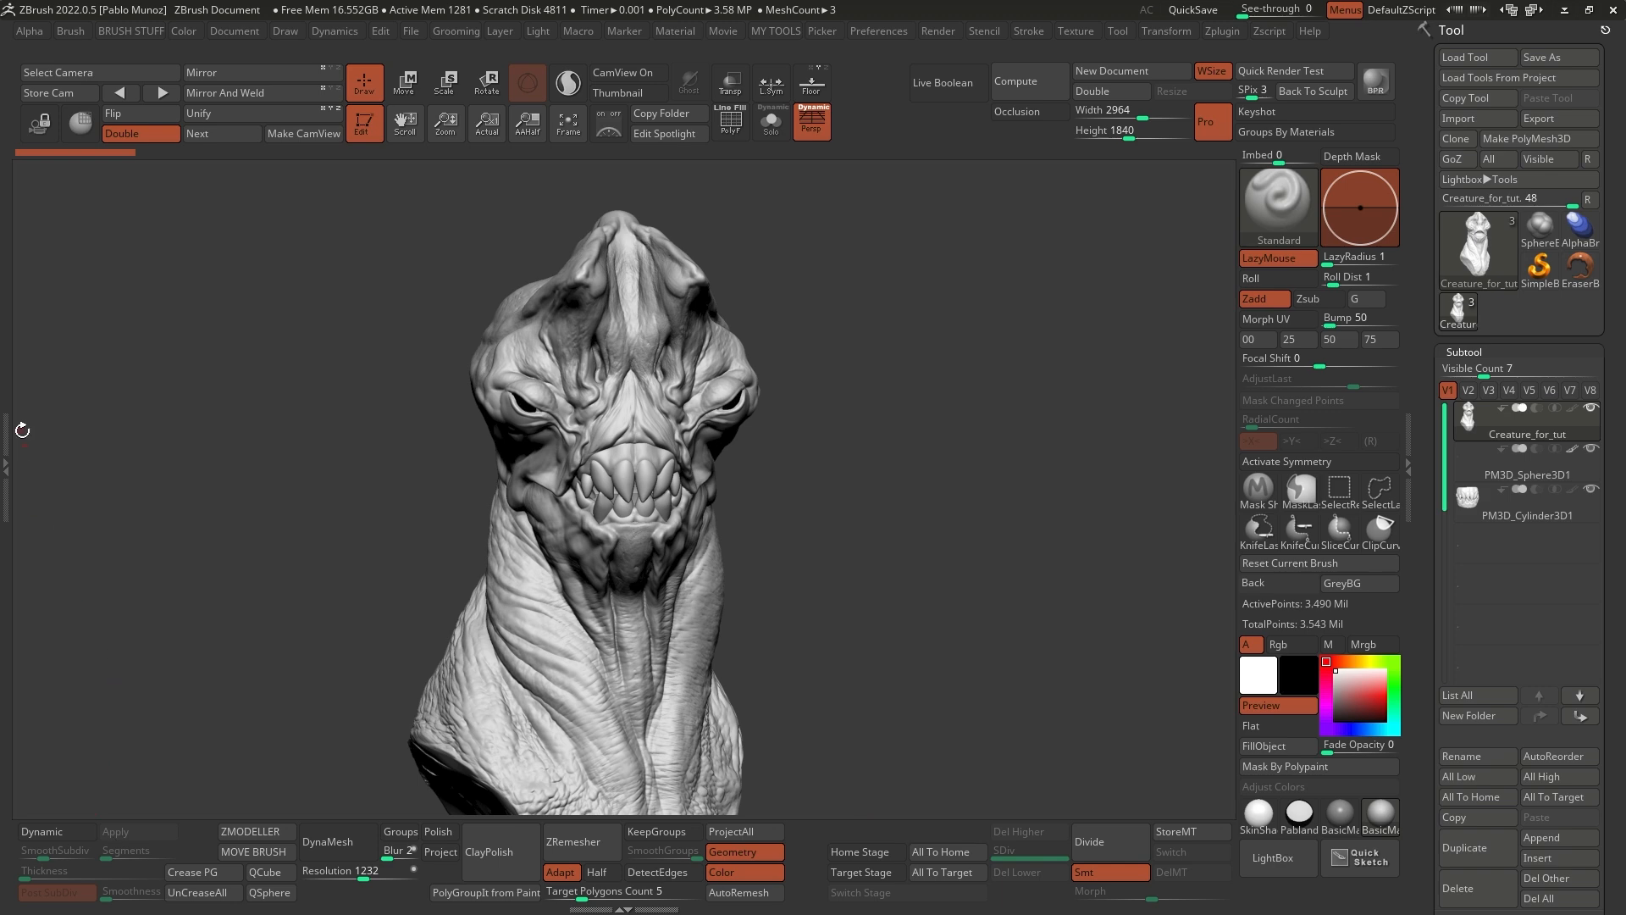
click(6, 448)
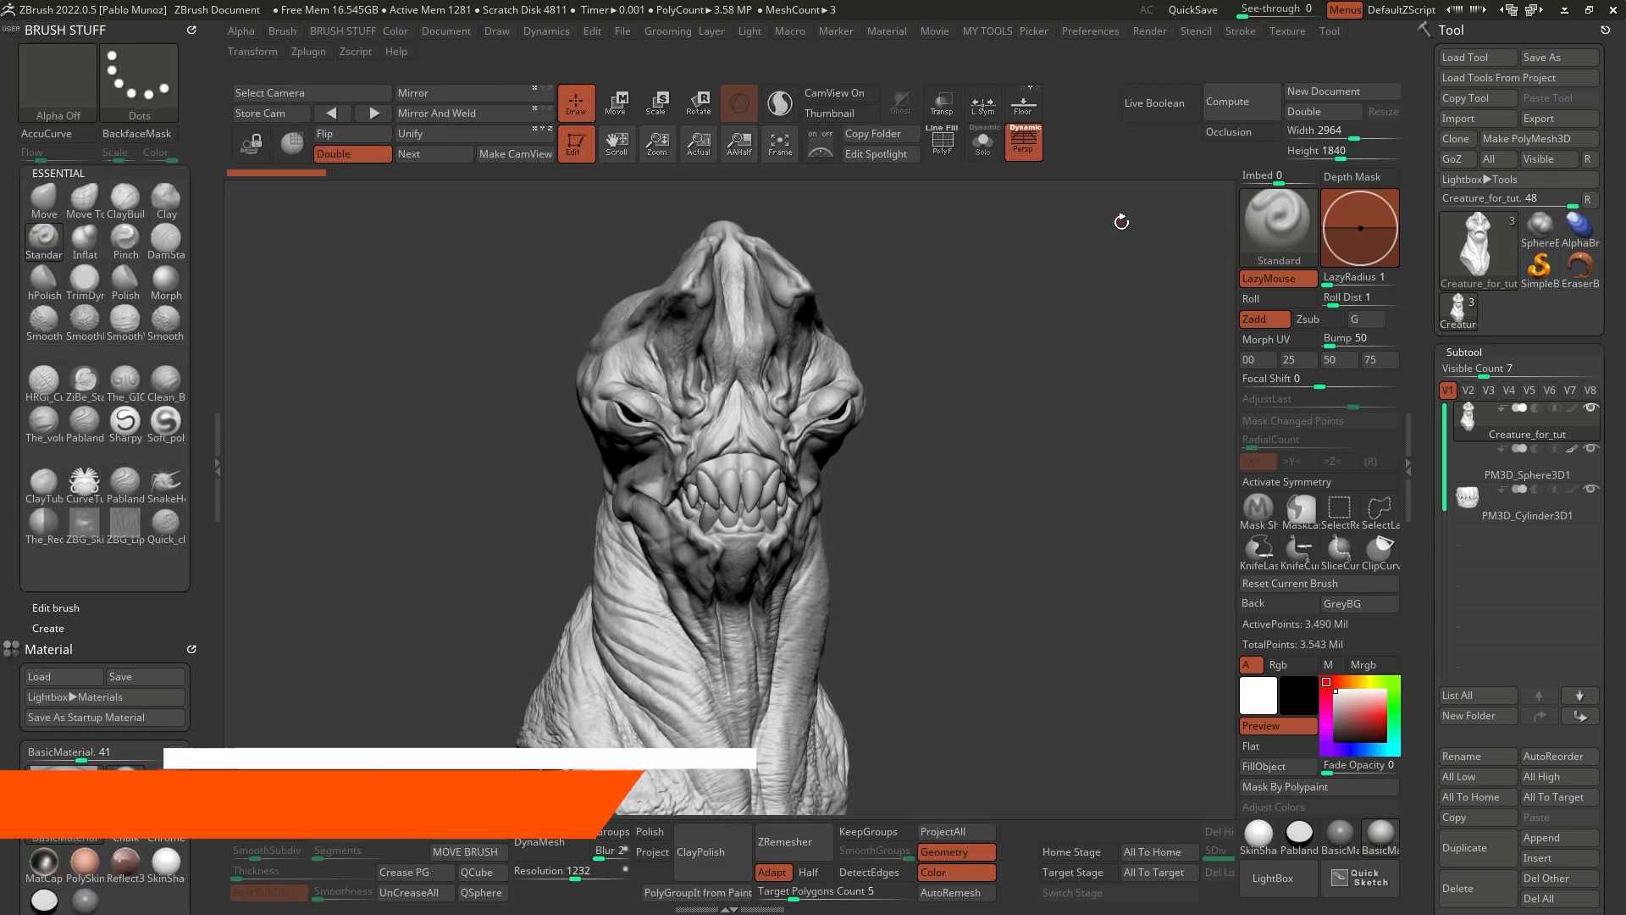
Step: Slide ZBrush's top shelf sideways to examine its overflowing controls, and close the brush and material tray
key(ctrl)
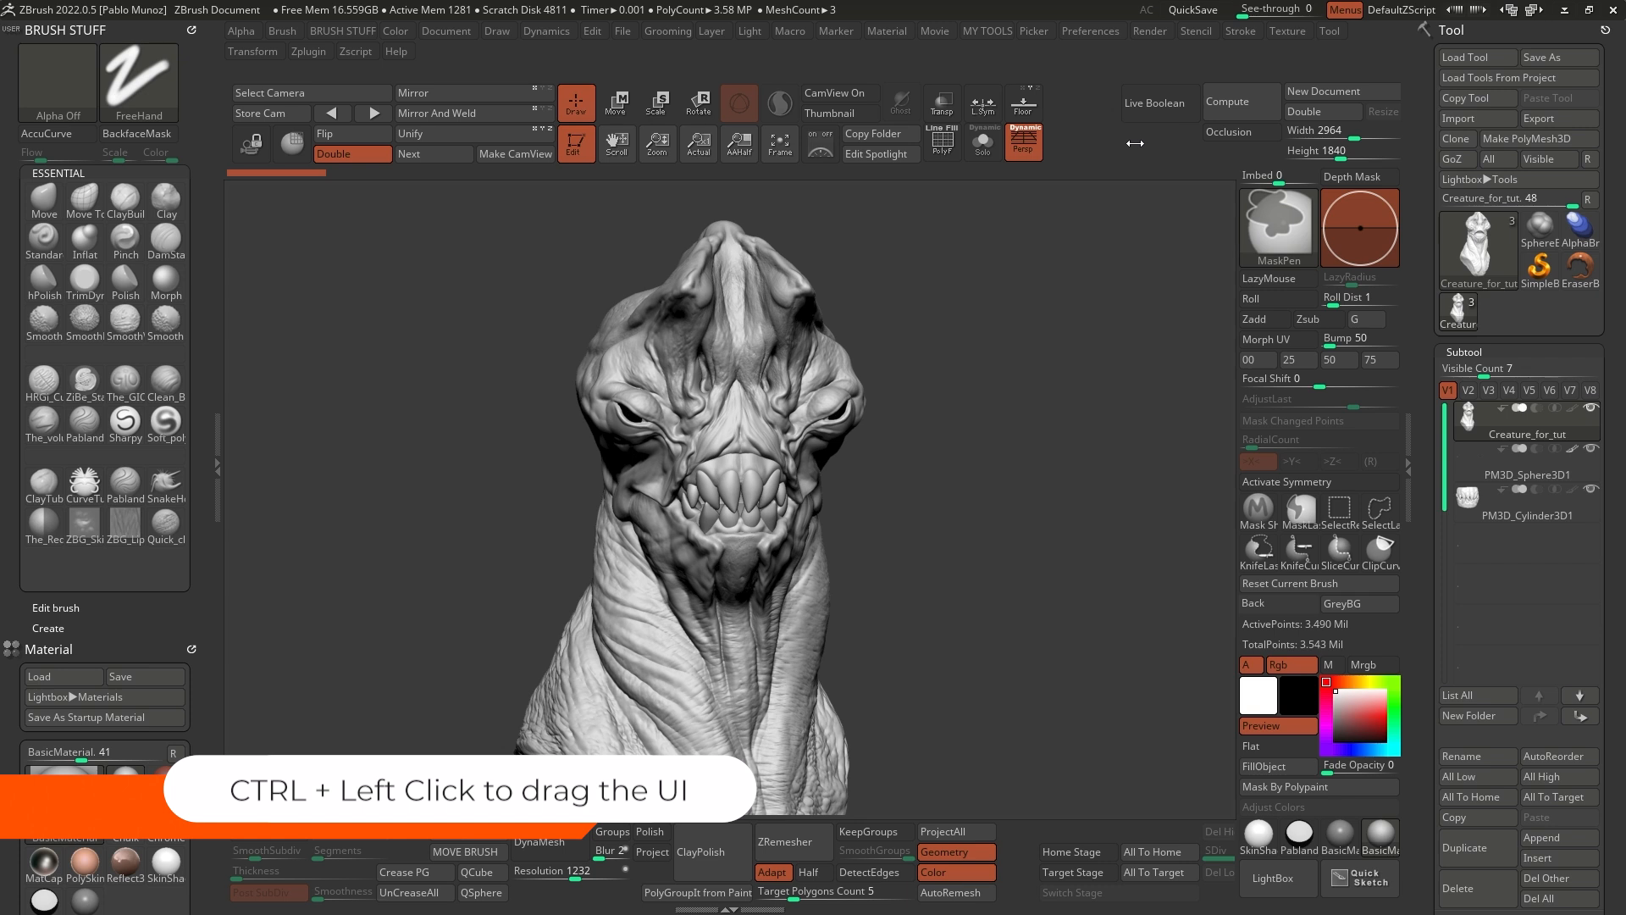
ctrl+drag(1135, 143, 1291, 92)
ctrl+drag(641, 164, 1101, 138)
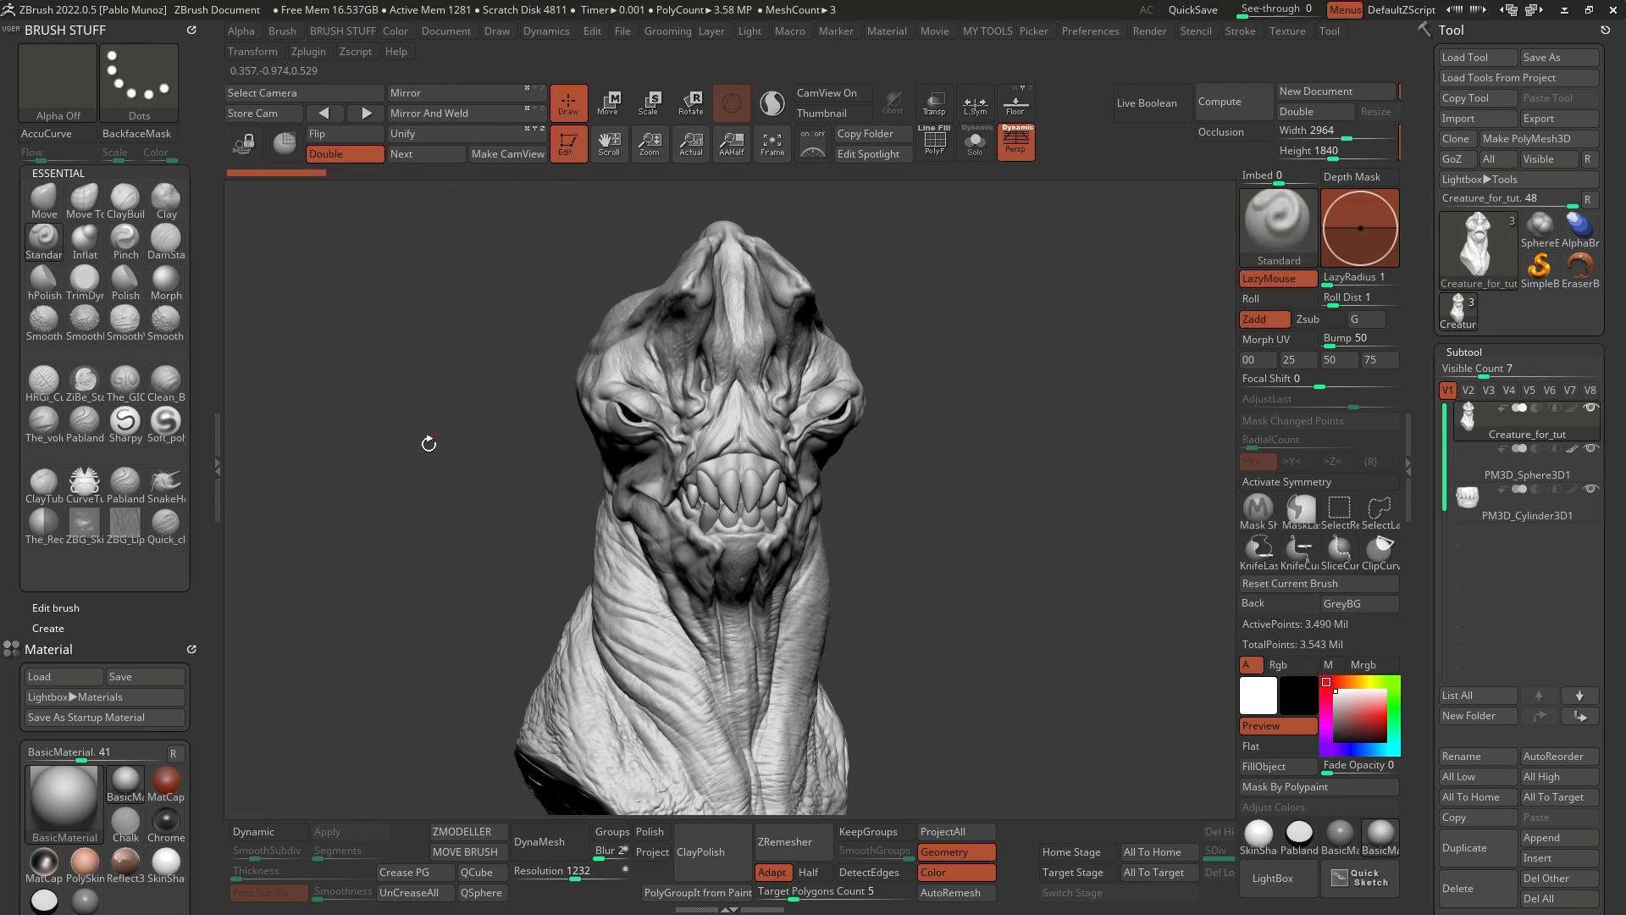
click(216, 416)
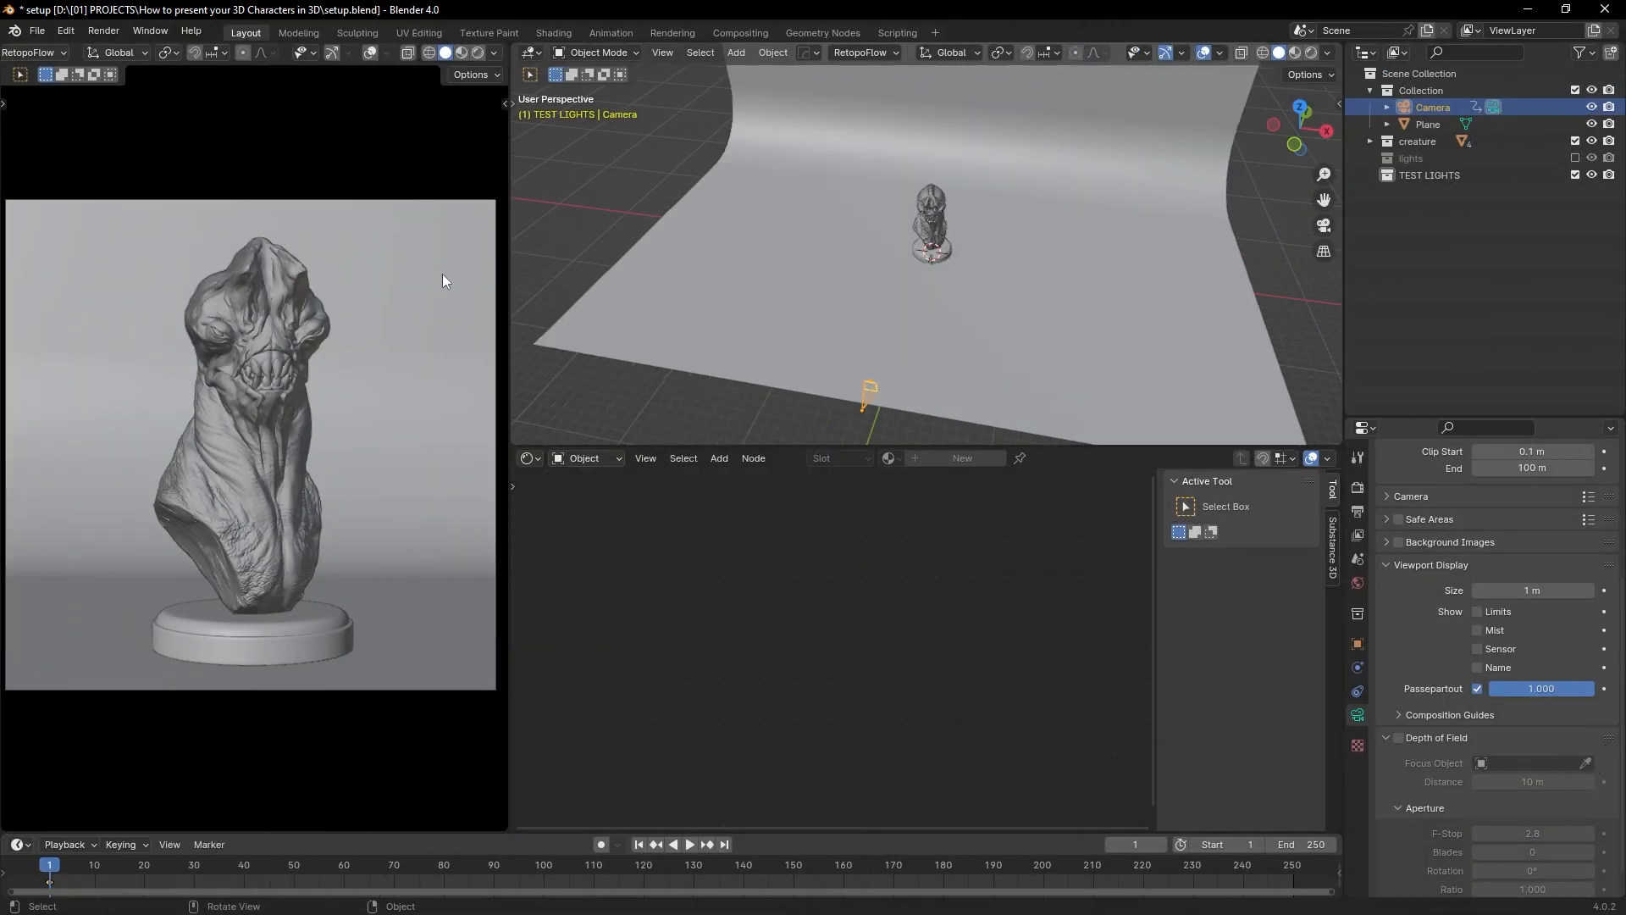
Step: Switch back to Blender, display the camera viewport in Rendered shading, and open the render settings
click(479, 54)
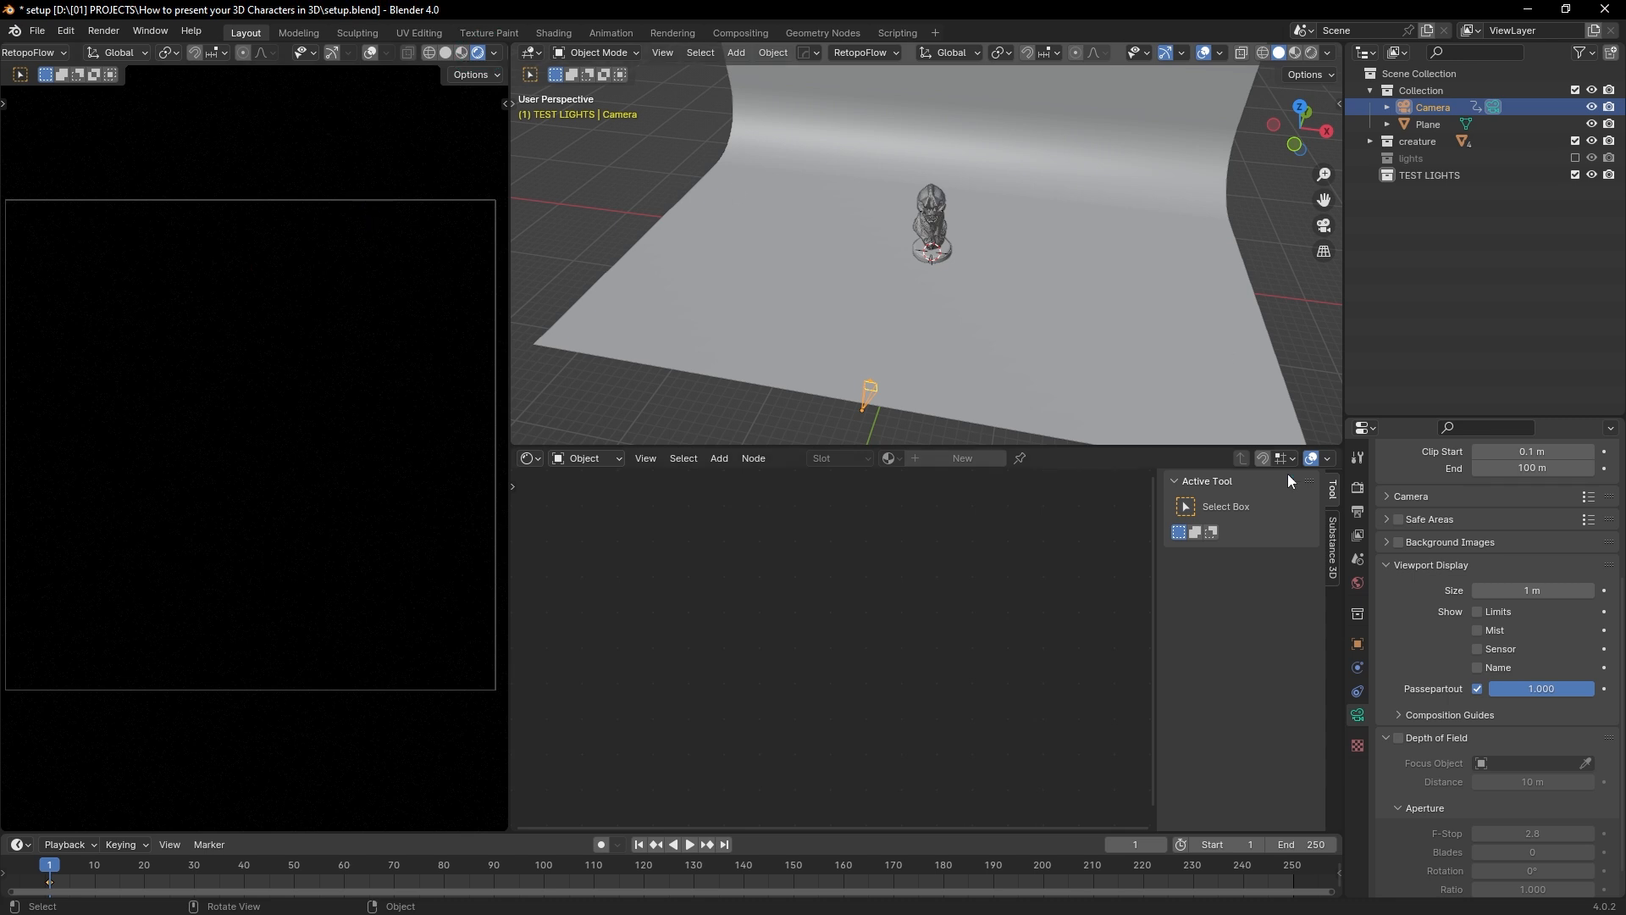
click(1356, 487)
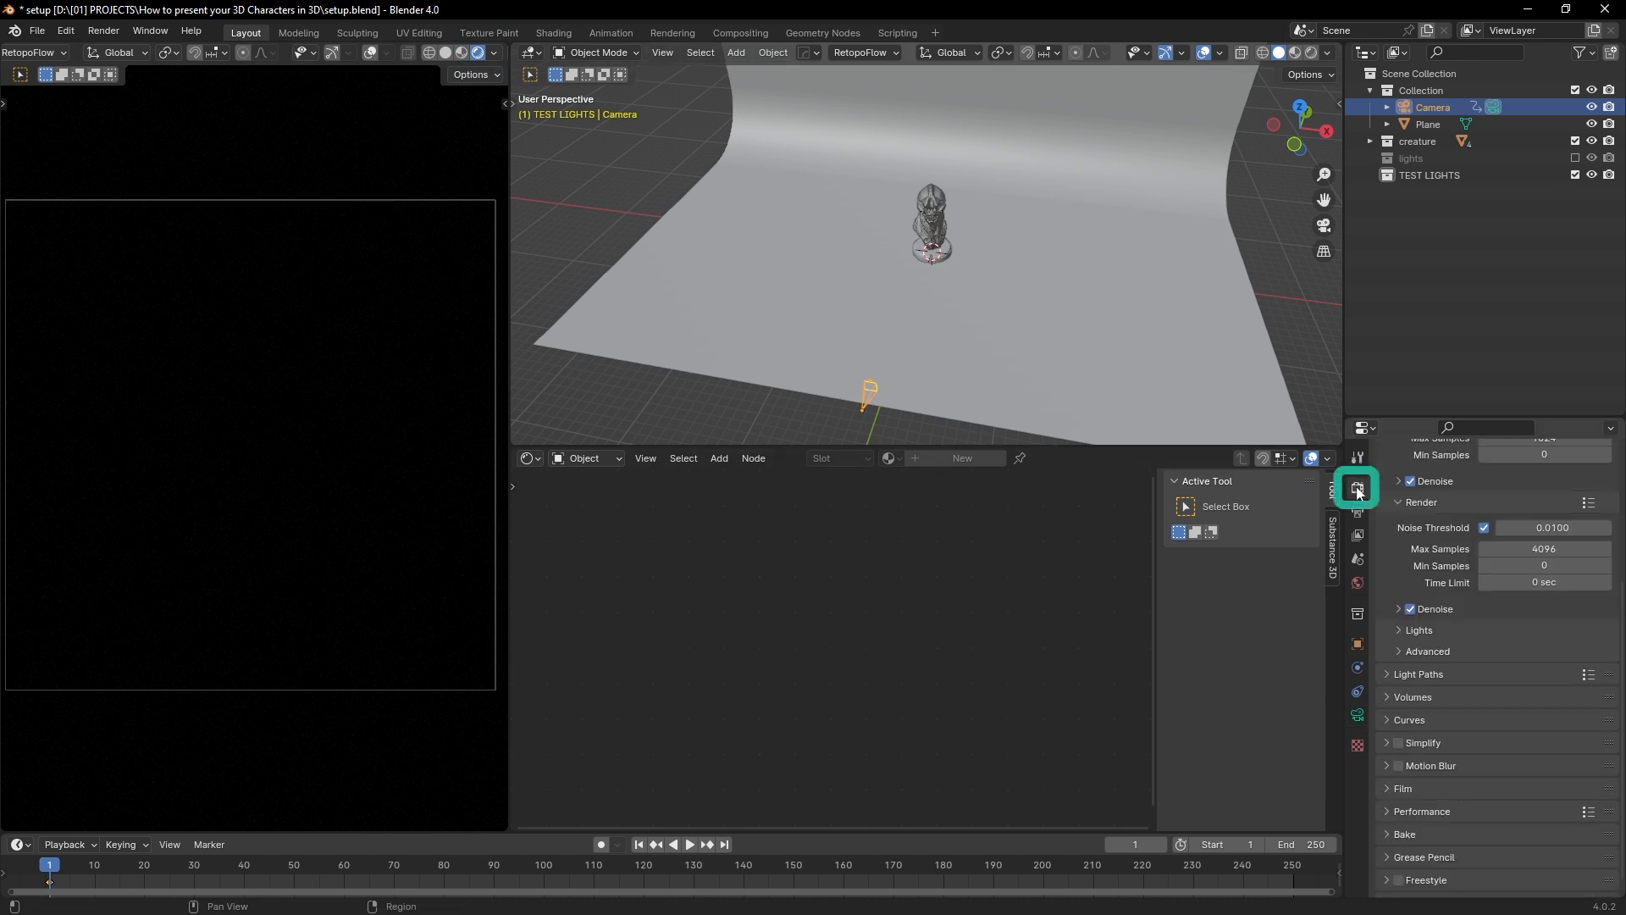
scroll(1456, 520, up, 5)
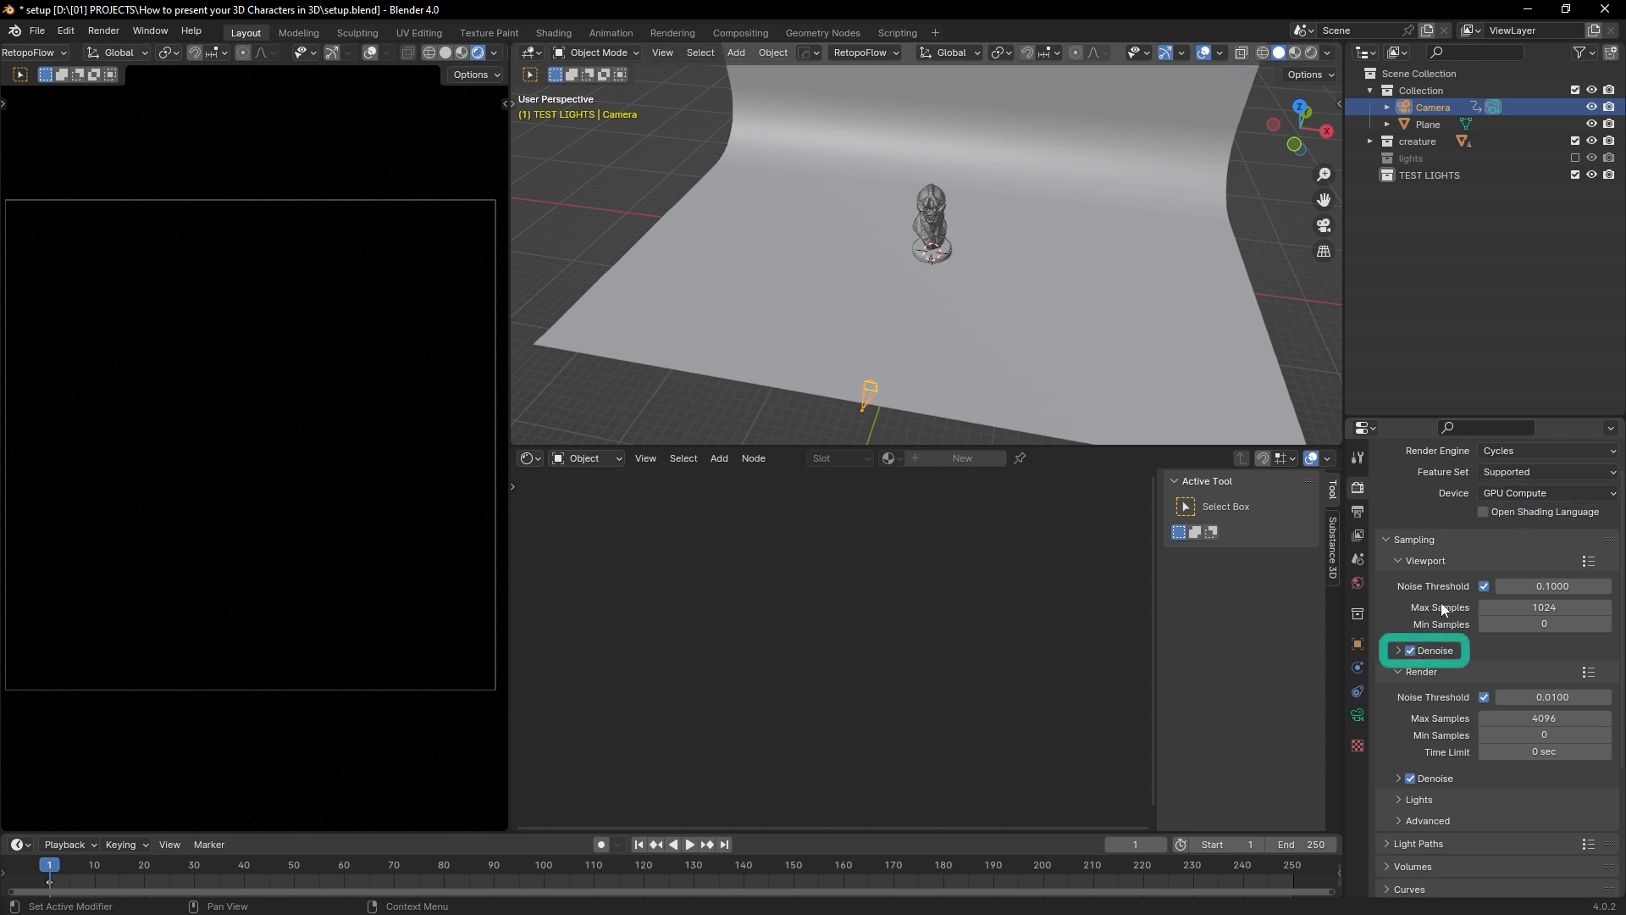
Step: Try EEVEE as the render engine, and return to Cycles with GPU Compute as the device
click(1507, 450)
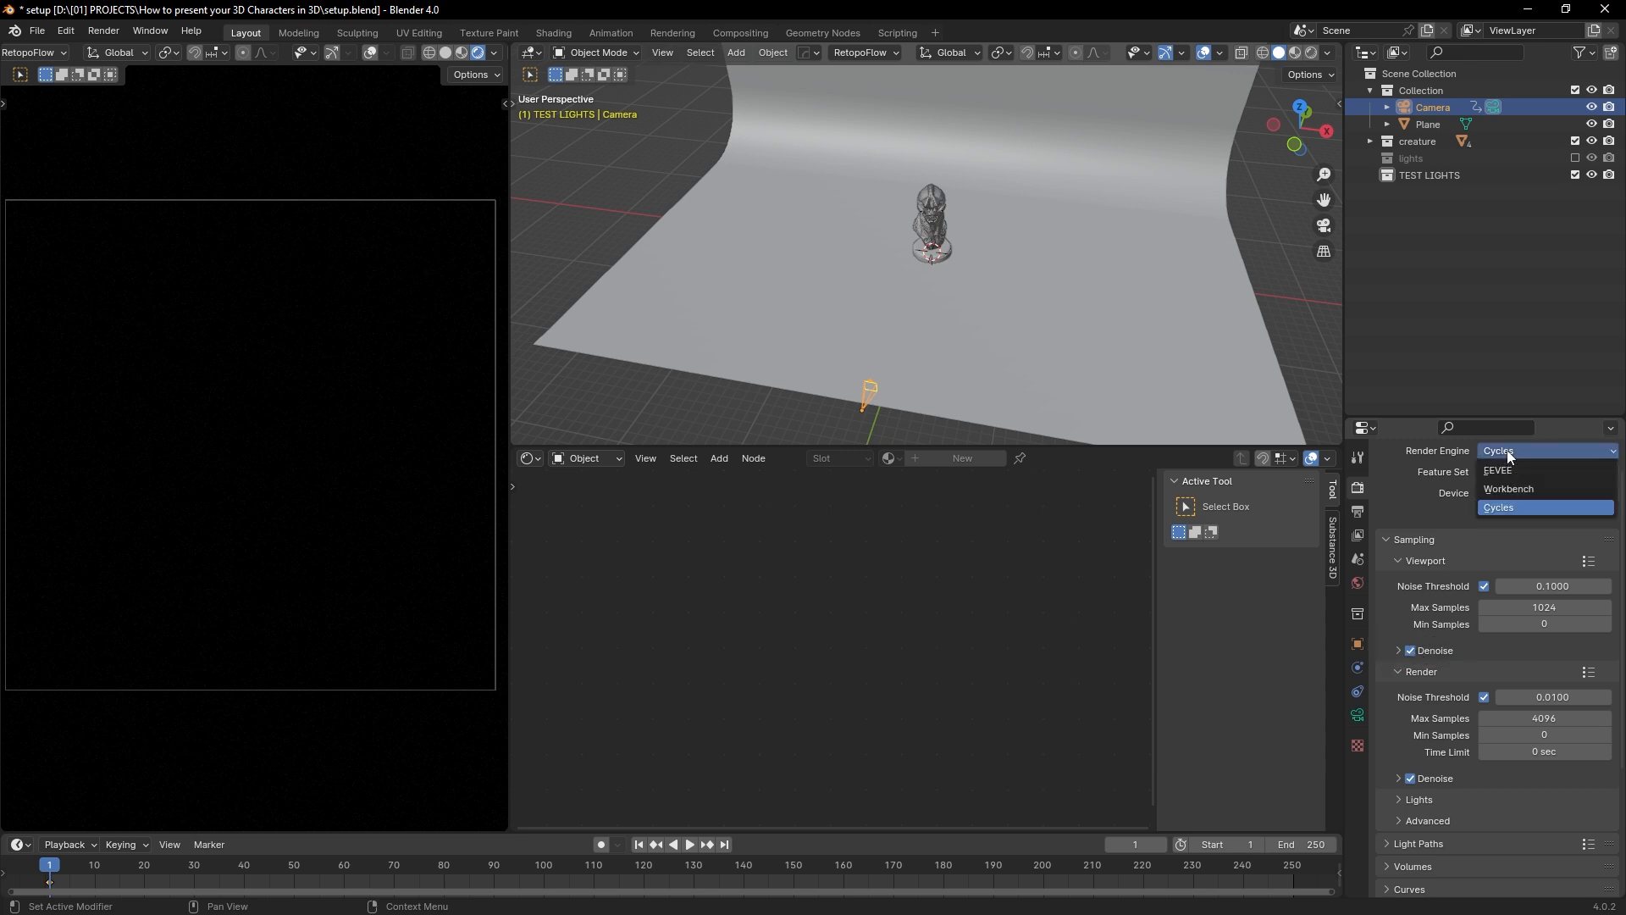
click(1507, 464)
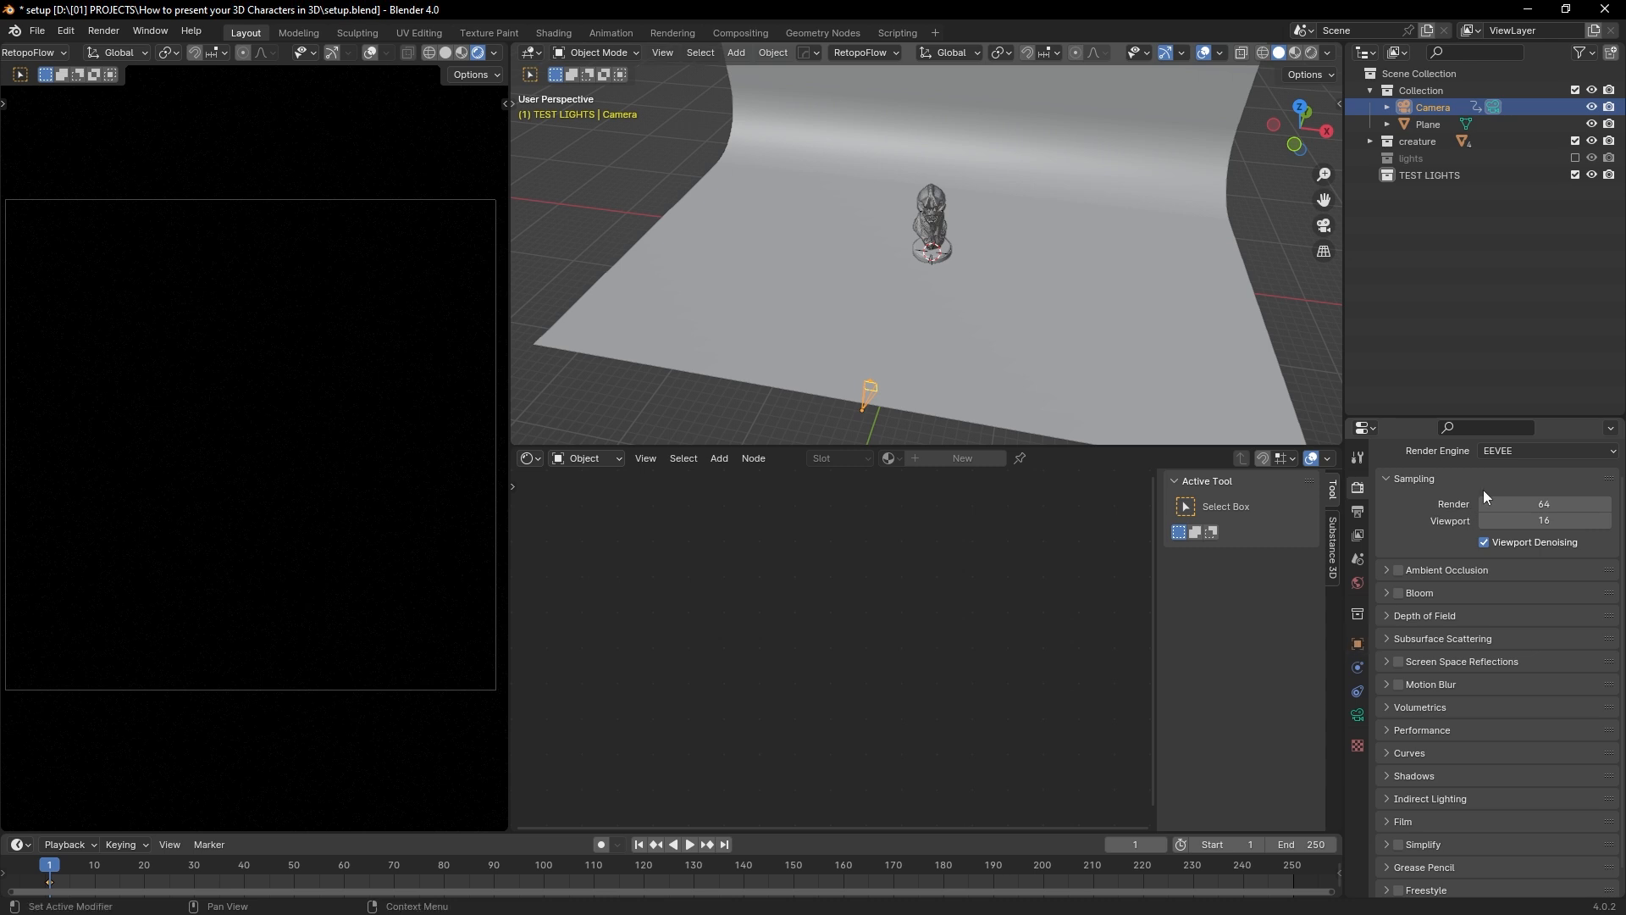
click(1506, 451)
click(1512, 508)
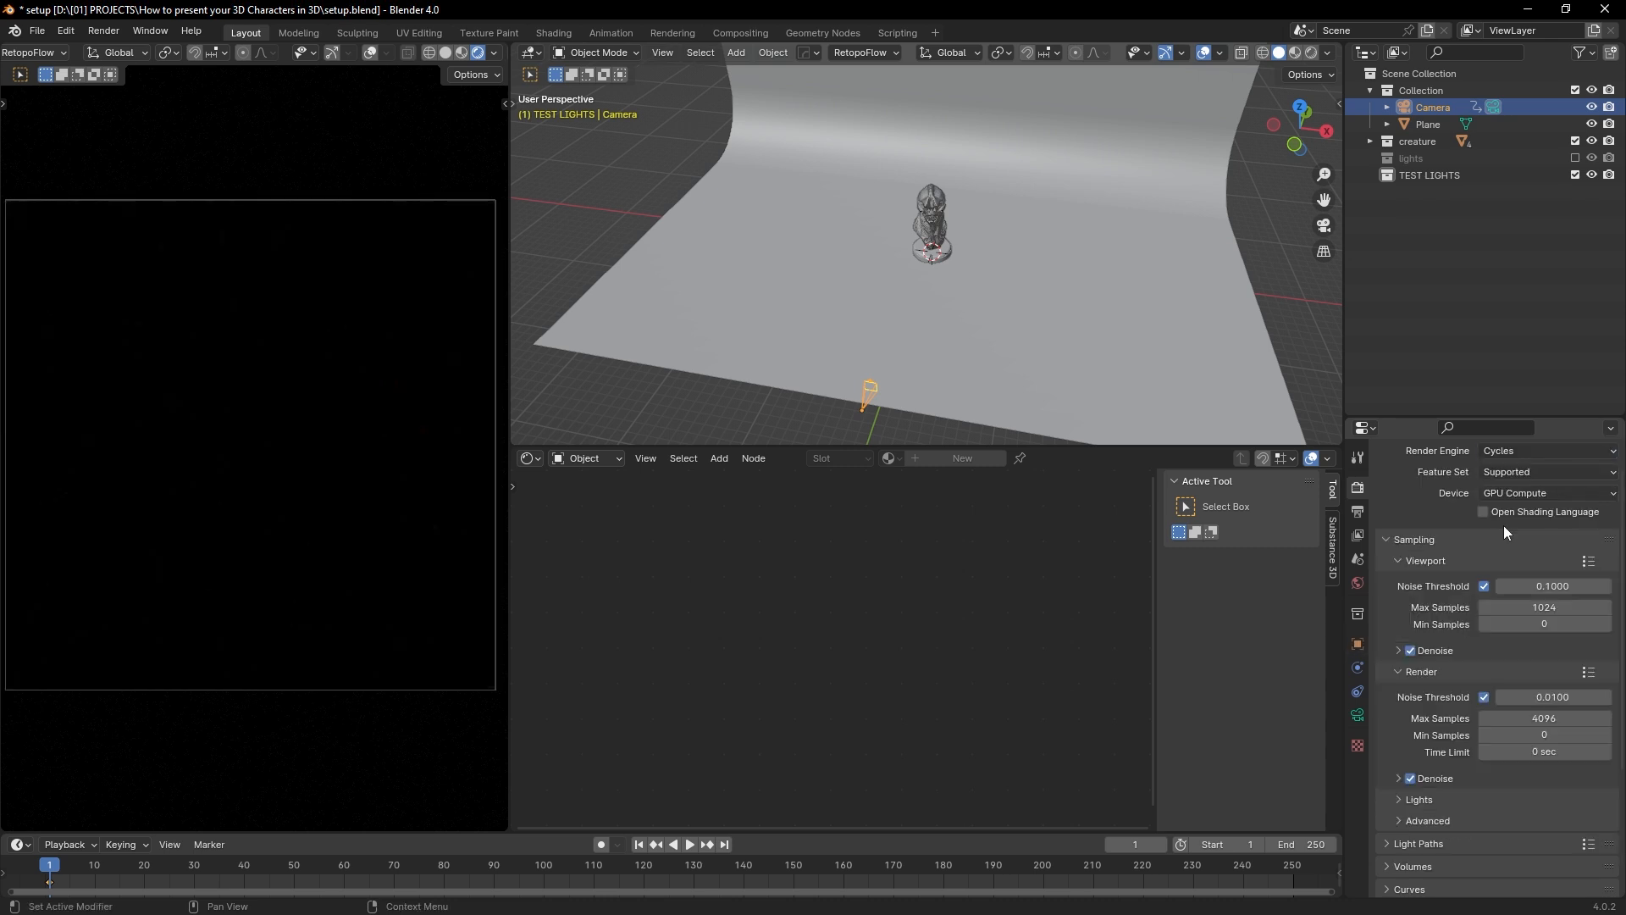
click(1507, 493)
Step: Try a World background strength of 1, and reset the strength to 0
click(1358, 582)
click(1527, 577)
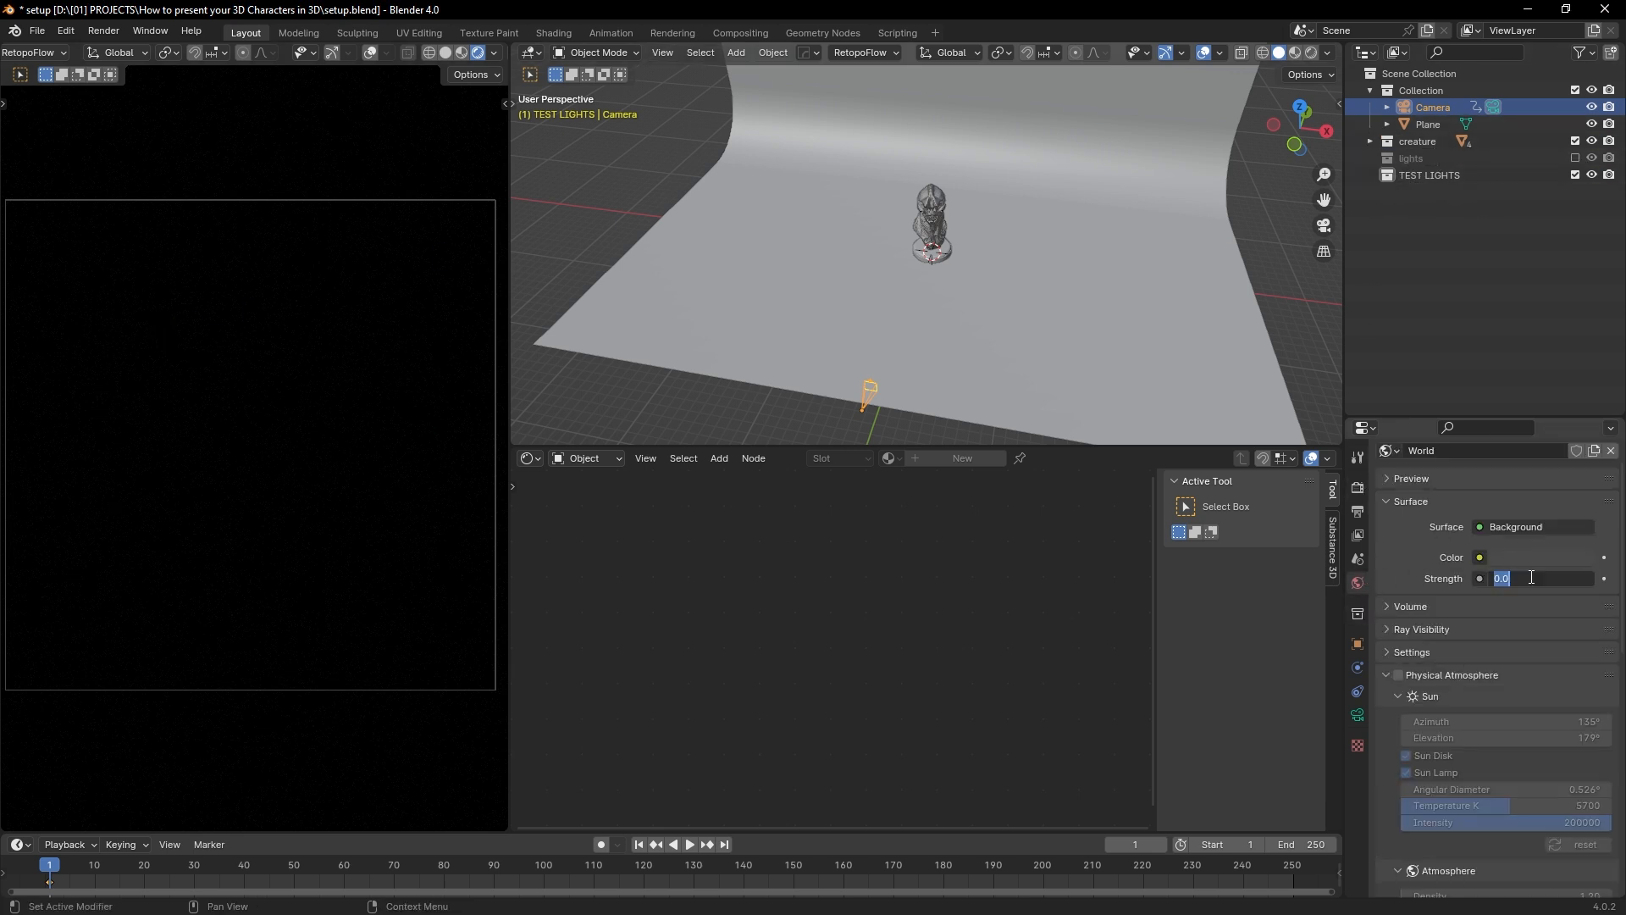
text(1)
key(Return)
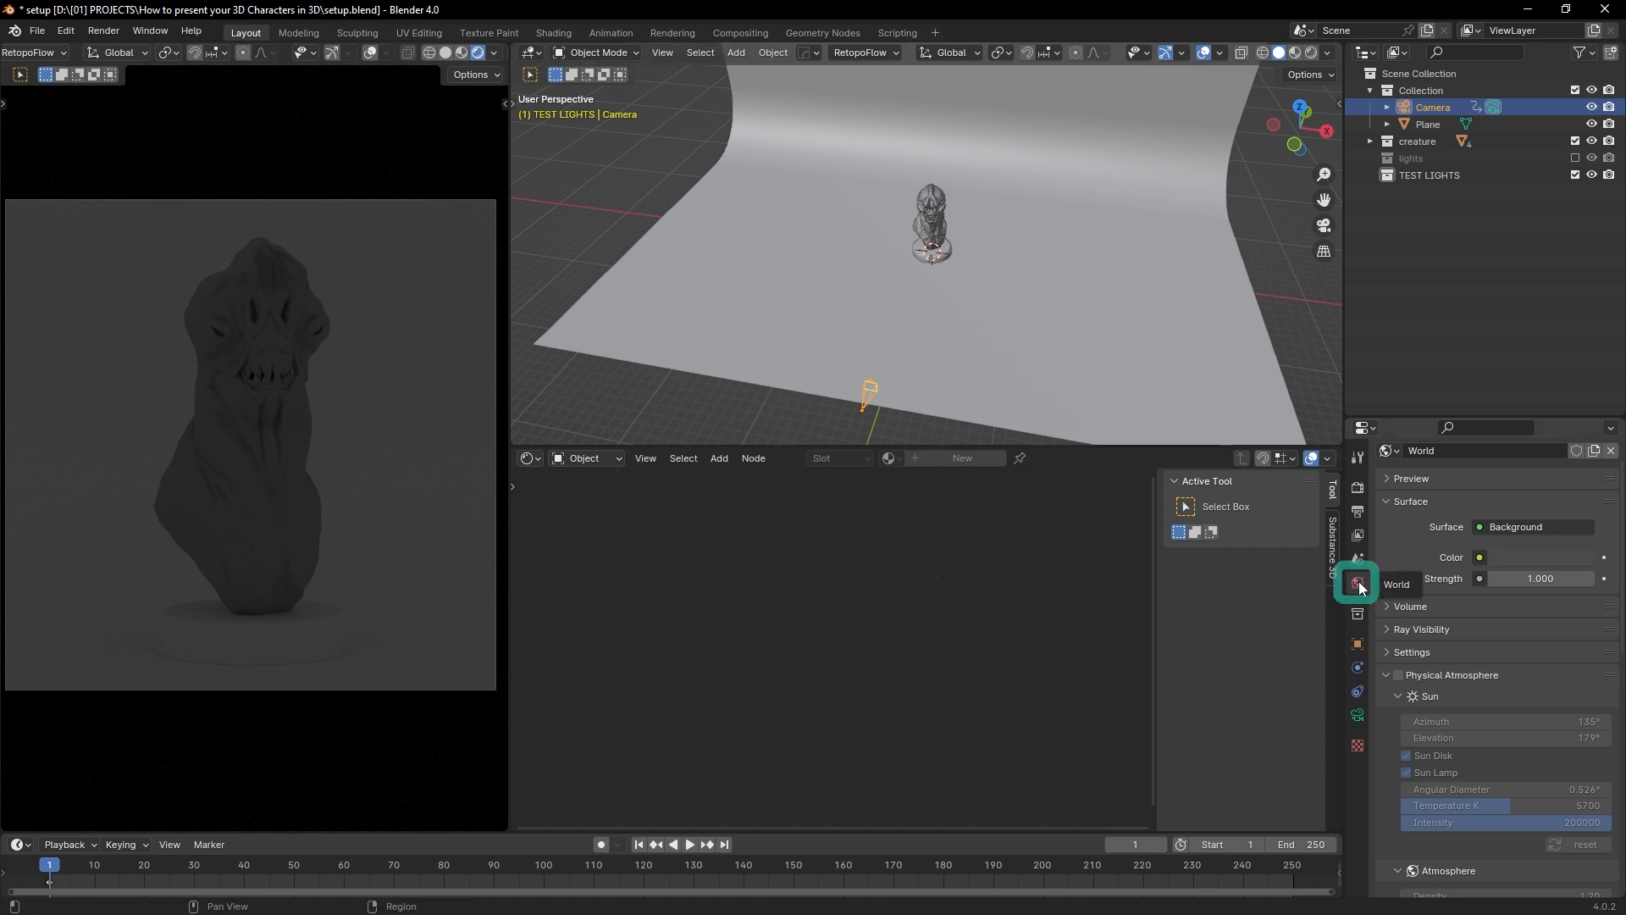
click(1535, 578)
text(0)
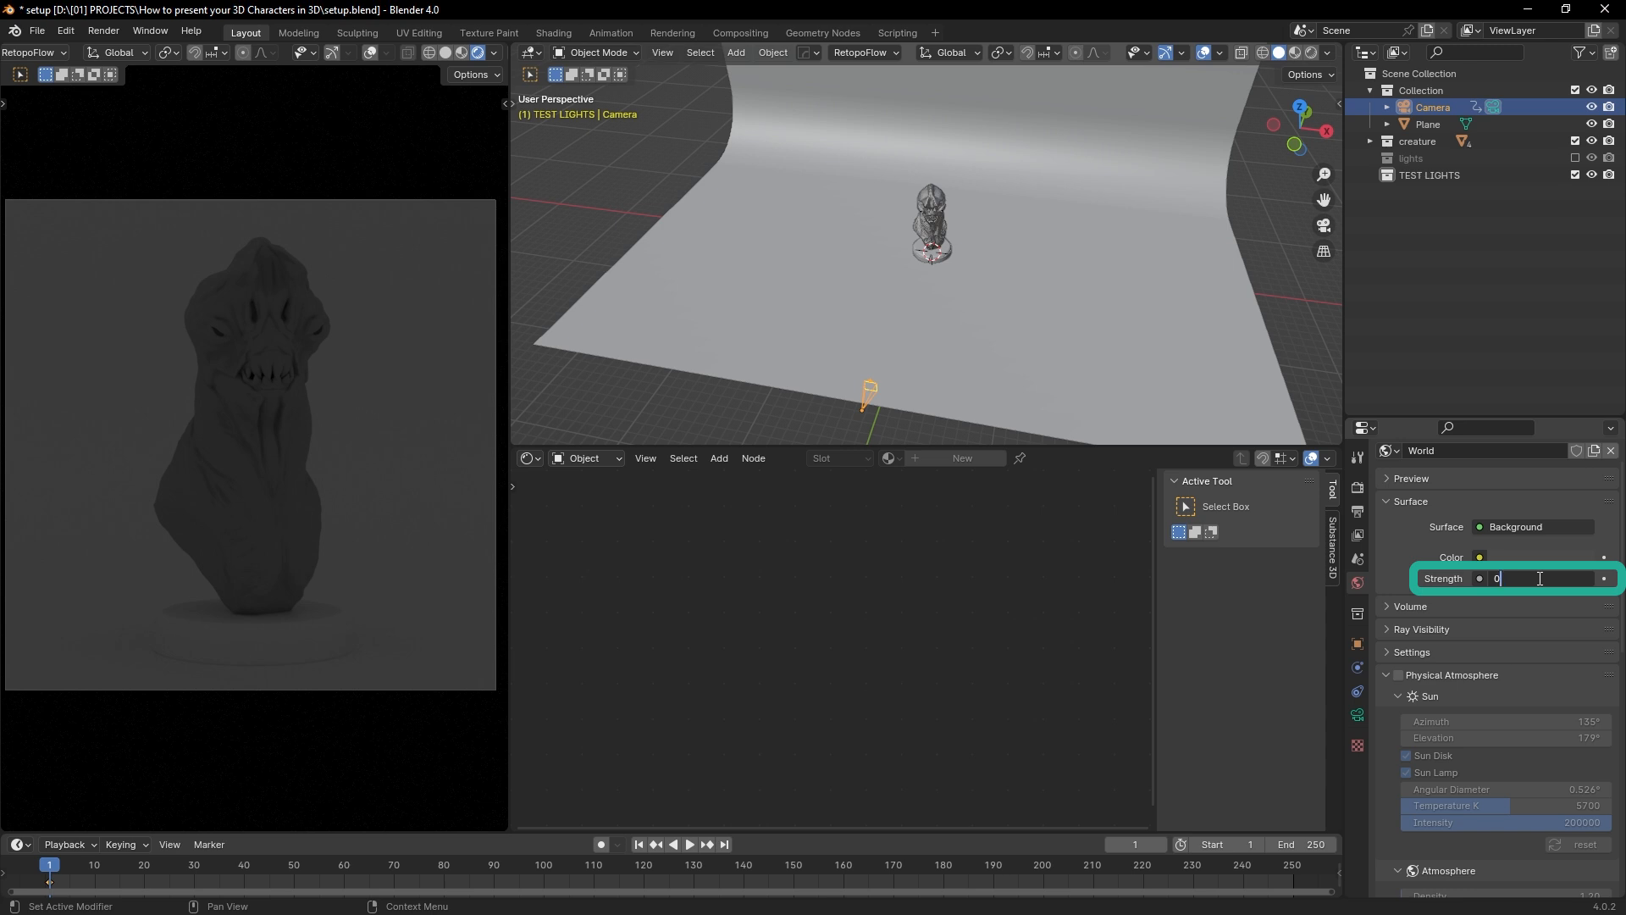
key(Return)
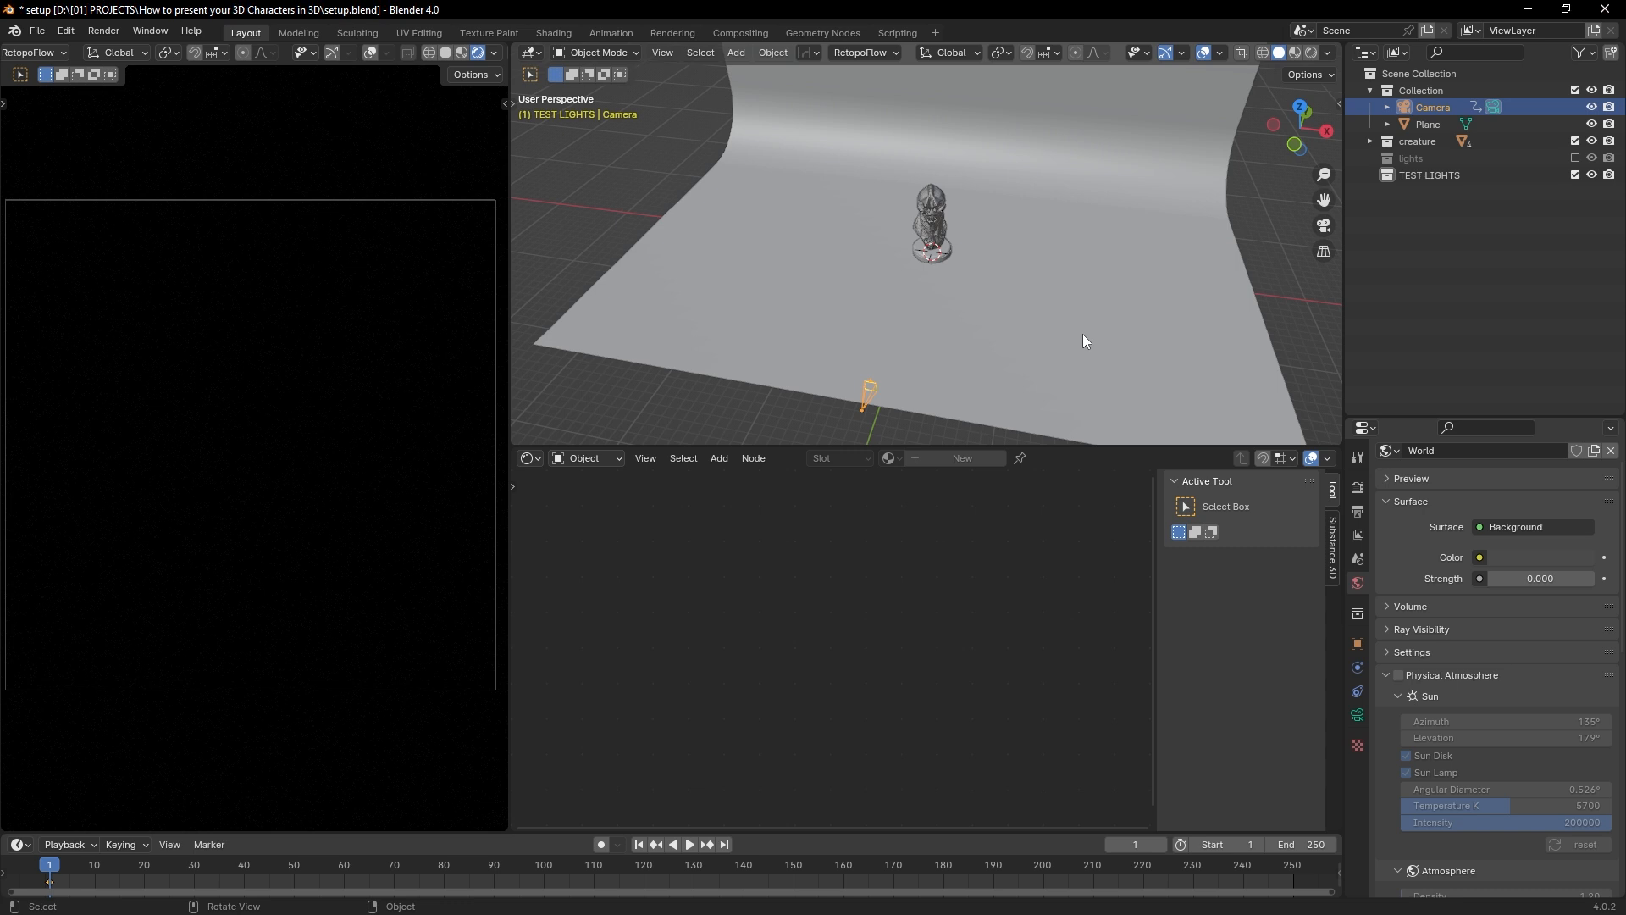
Step: Try World background strengths of 2 and 1 to compare the ambient light, and return the strength to 0
mouse_move(1535, 578)
mouse_down()
mouse_move(1593, 577)
mouse_move(1527, 573)
mouse_up()
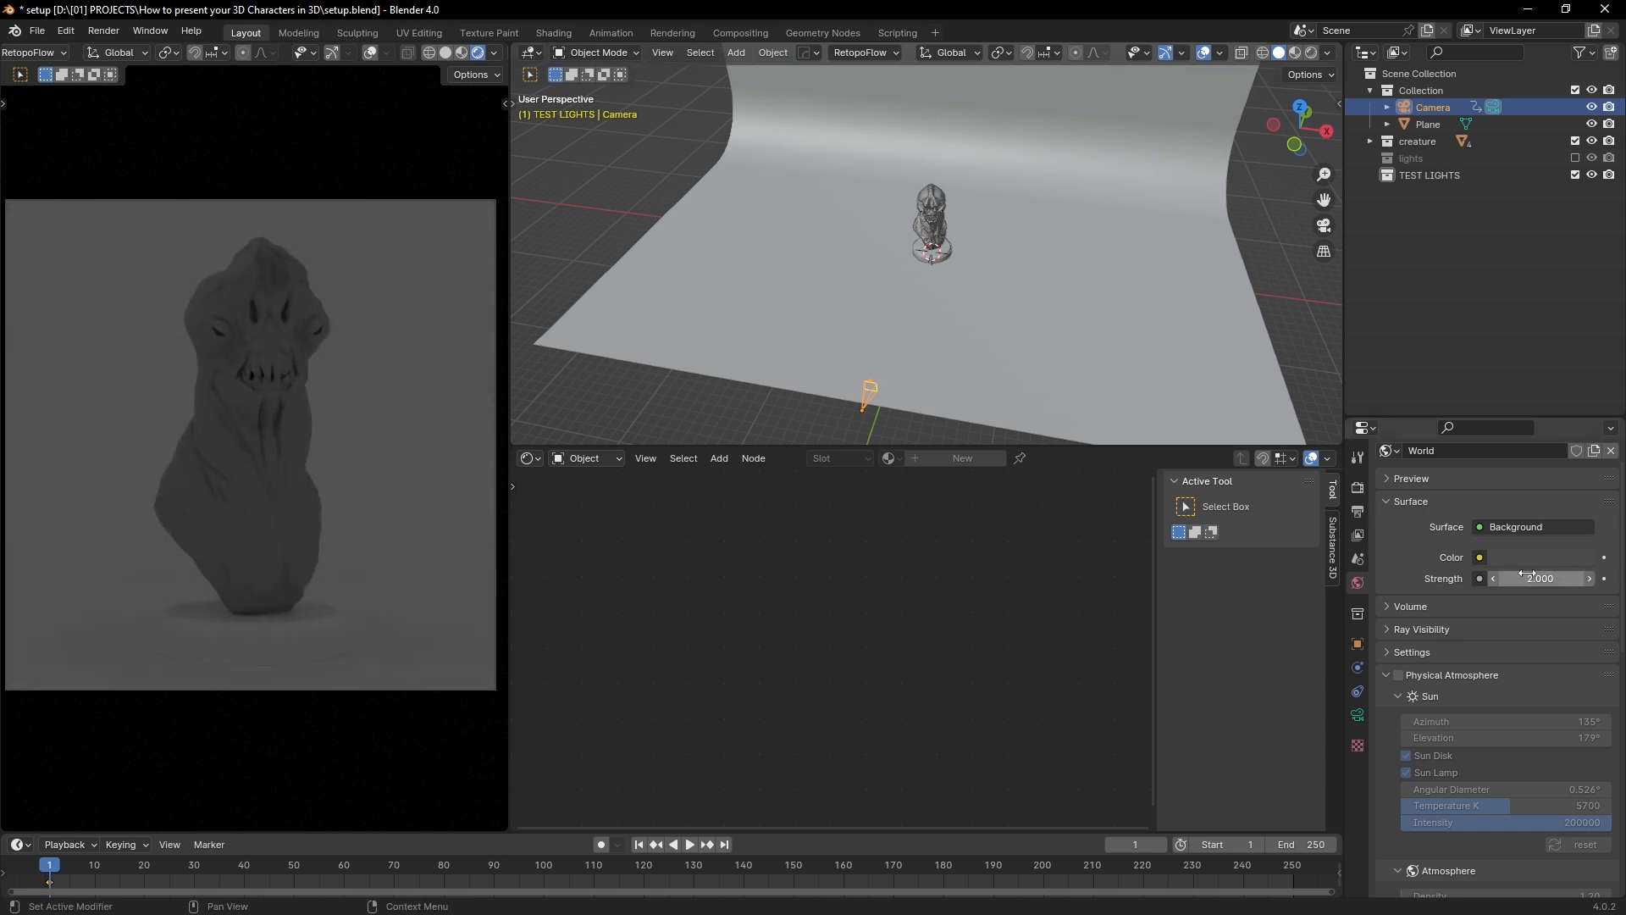
click(1540, 580)
text(1)
key(Return)
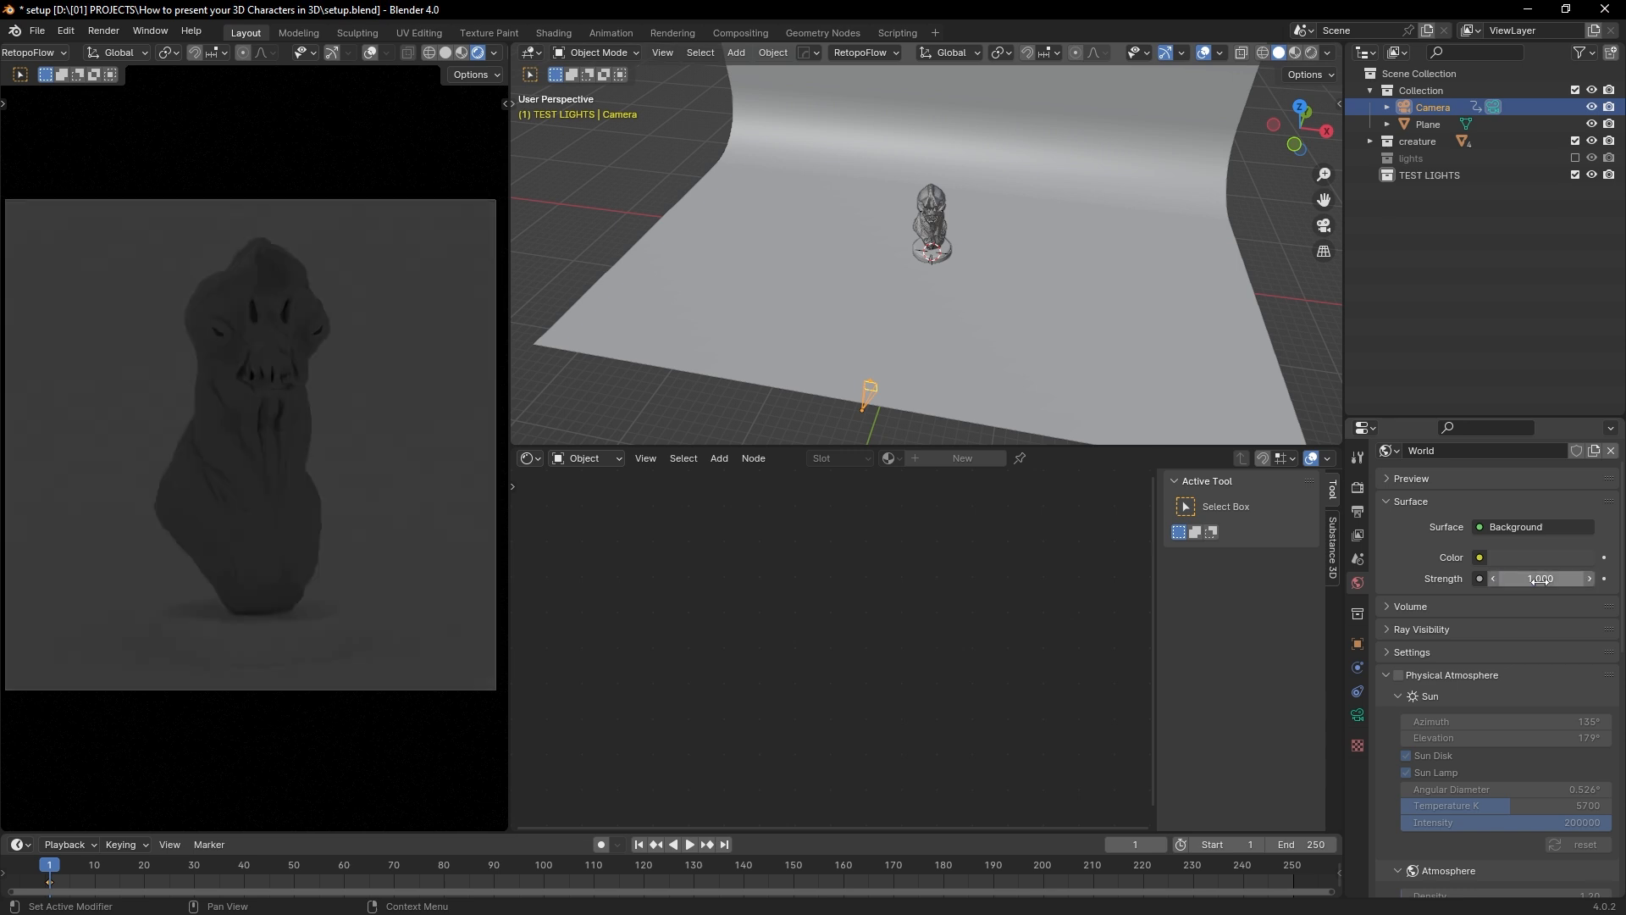
click(1540, 579)
text(0)
key(Return)
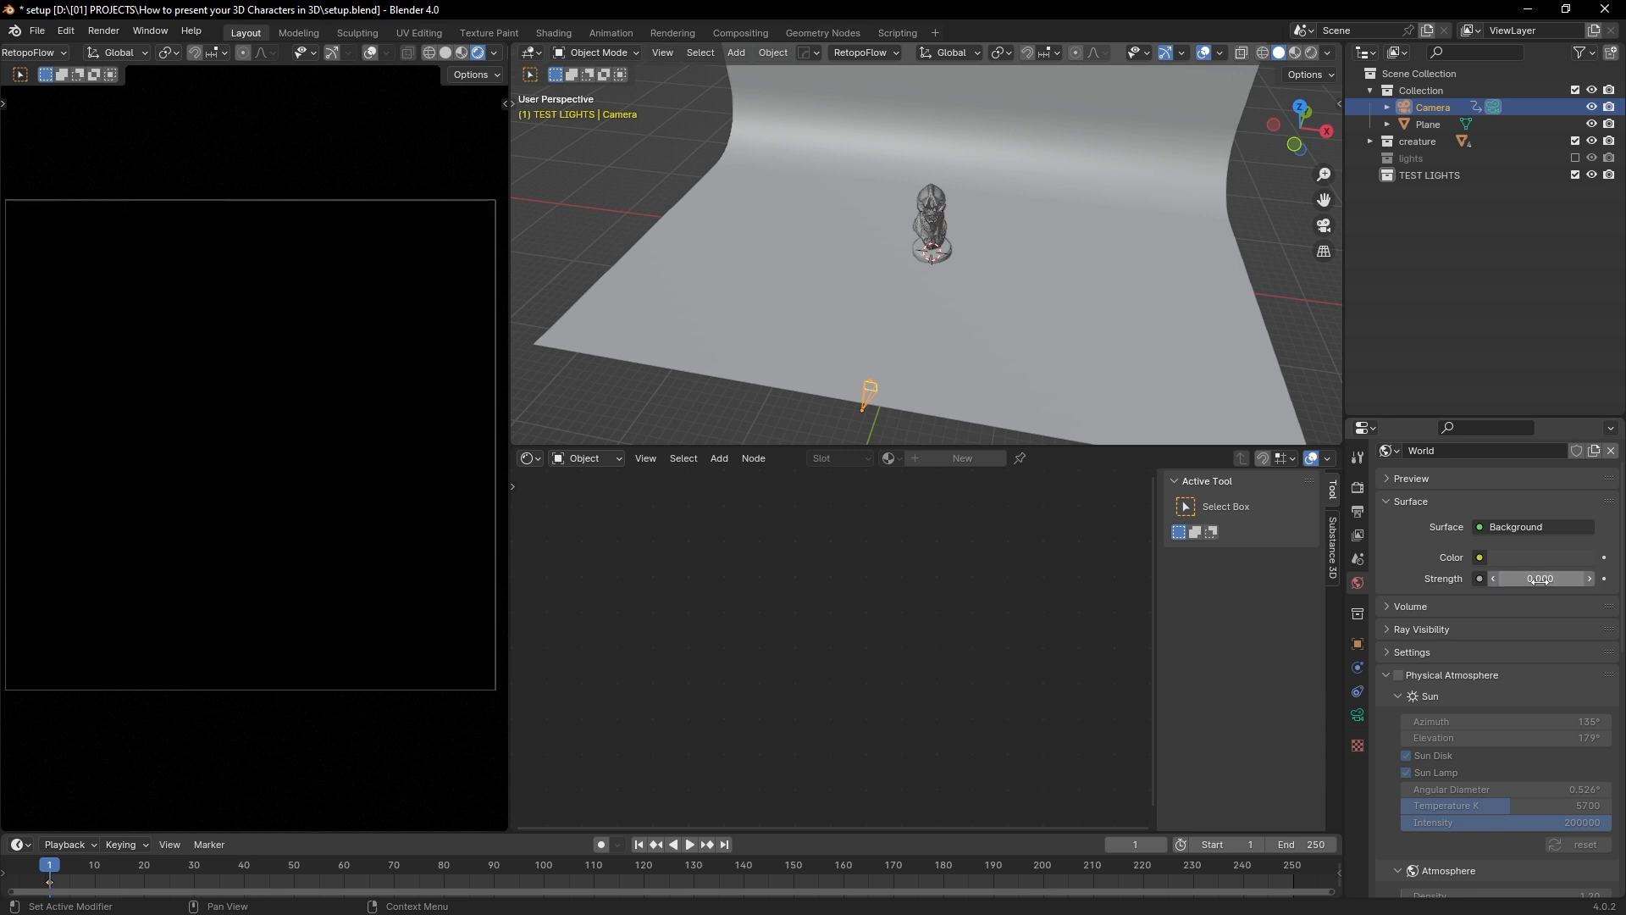
middle_drag(911, 295, 933, 406)
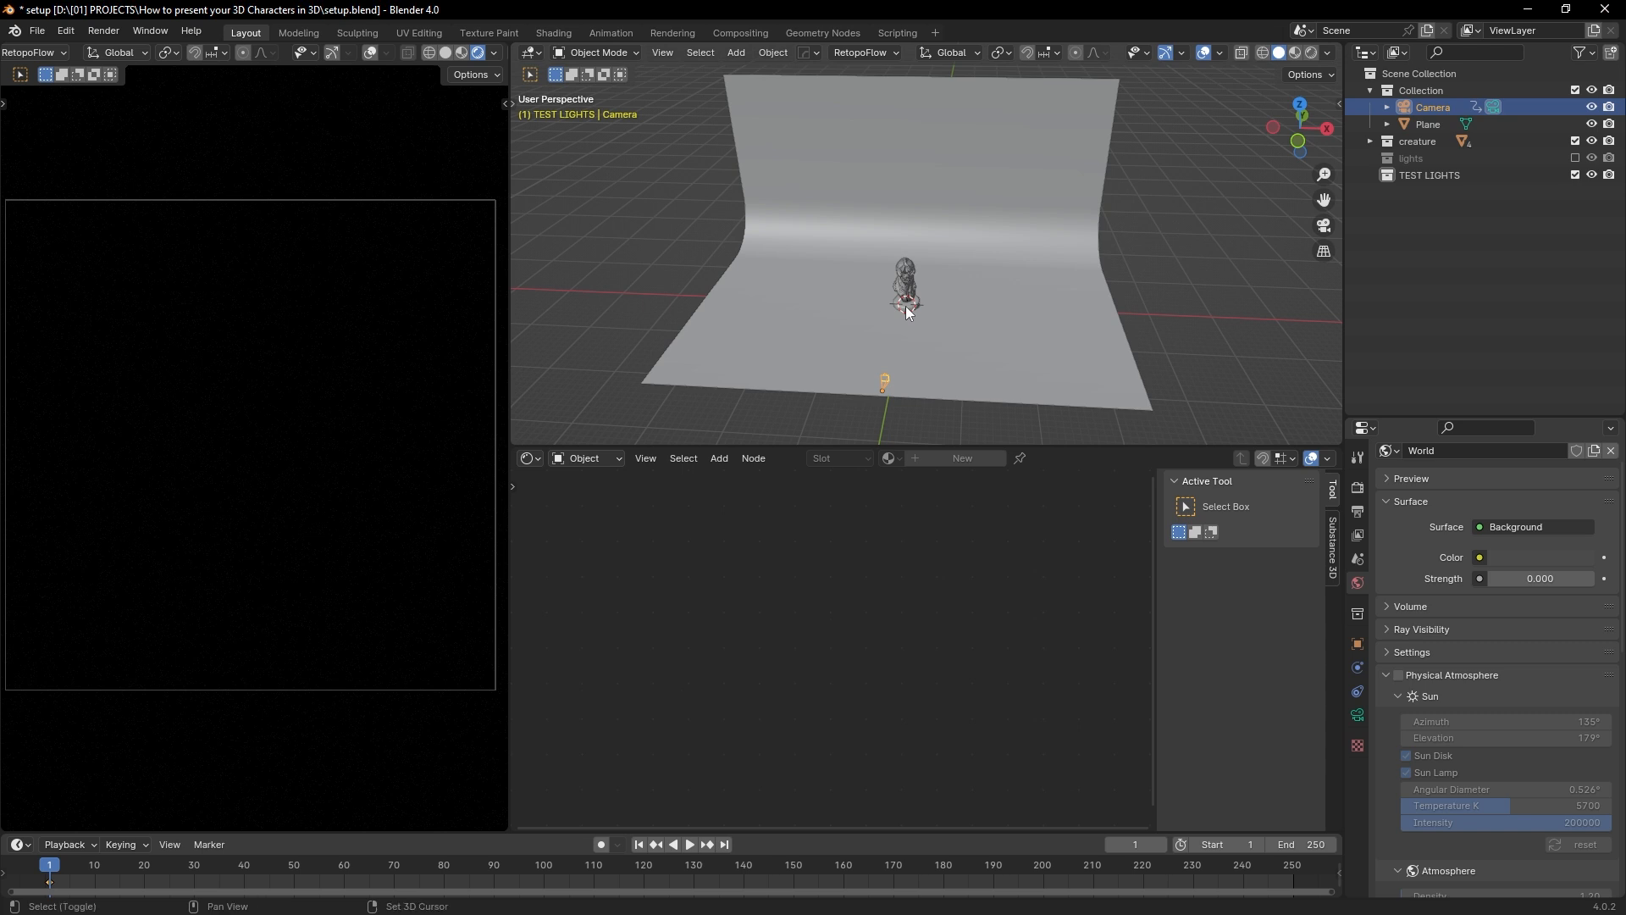
Step: Add an area light to the TEST LIGHTS collection and raise it above the creature bust
key(shift+a)
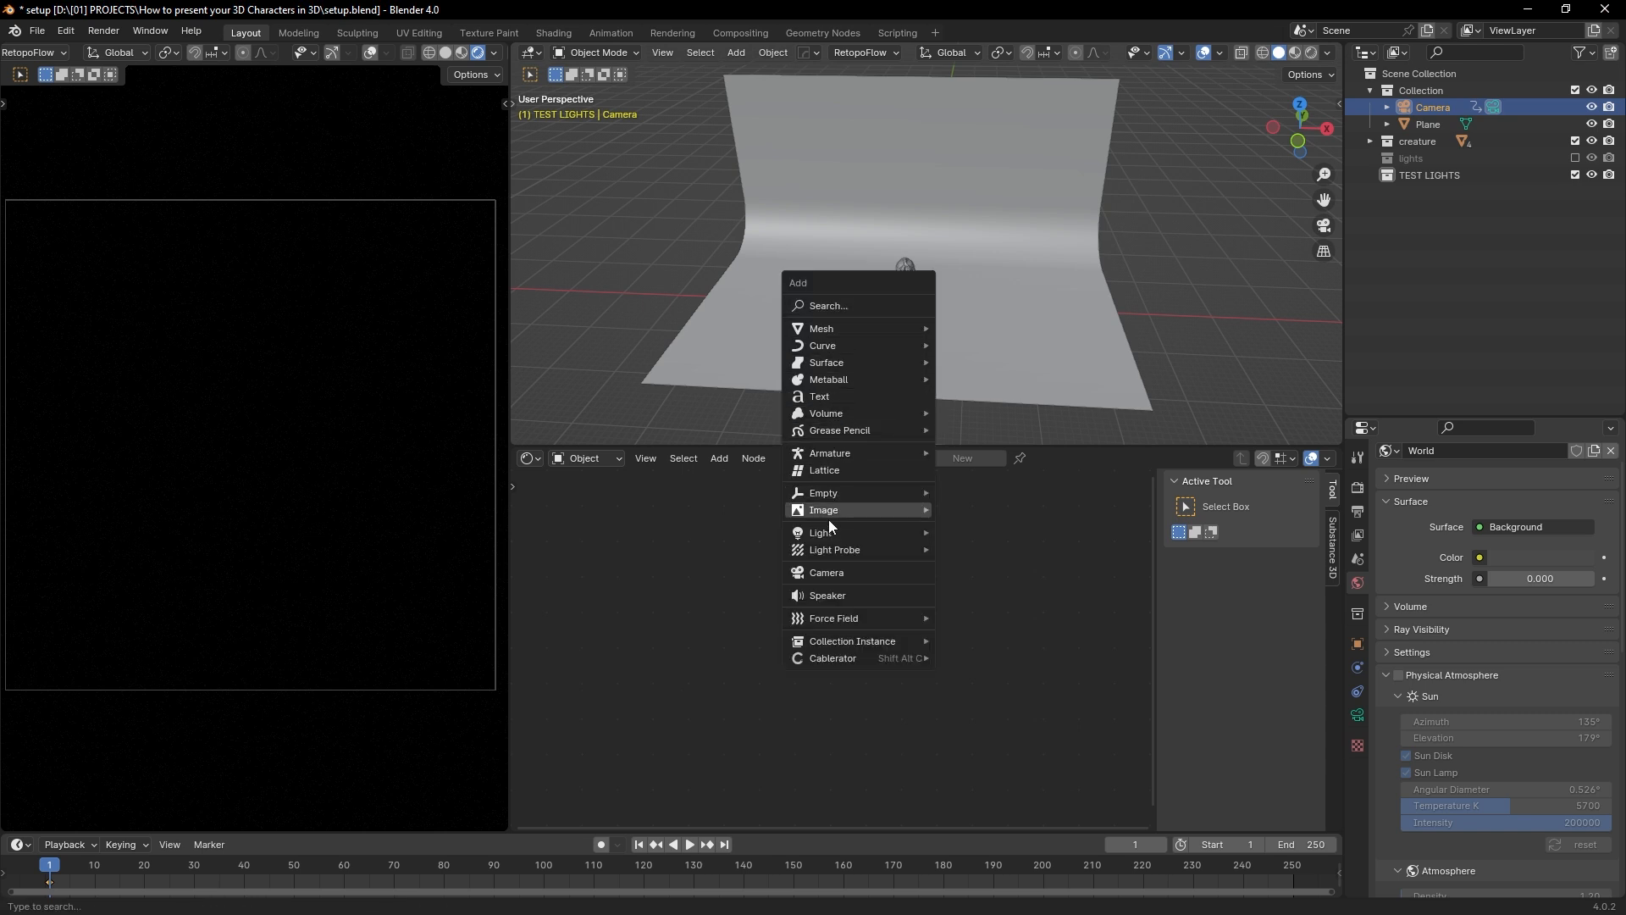
mouse_move(829, 530)
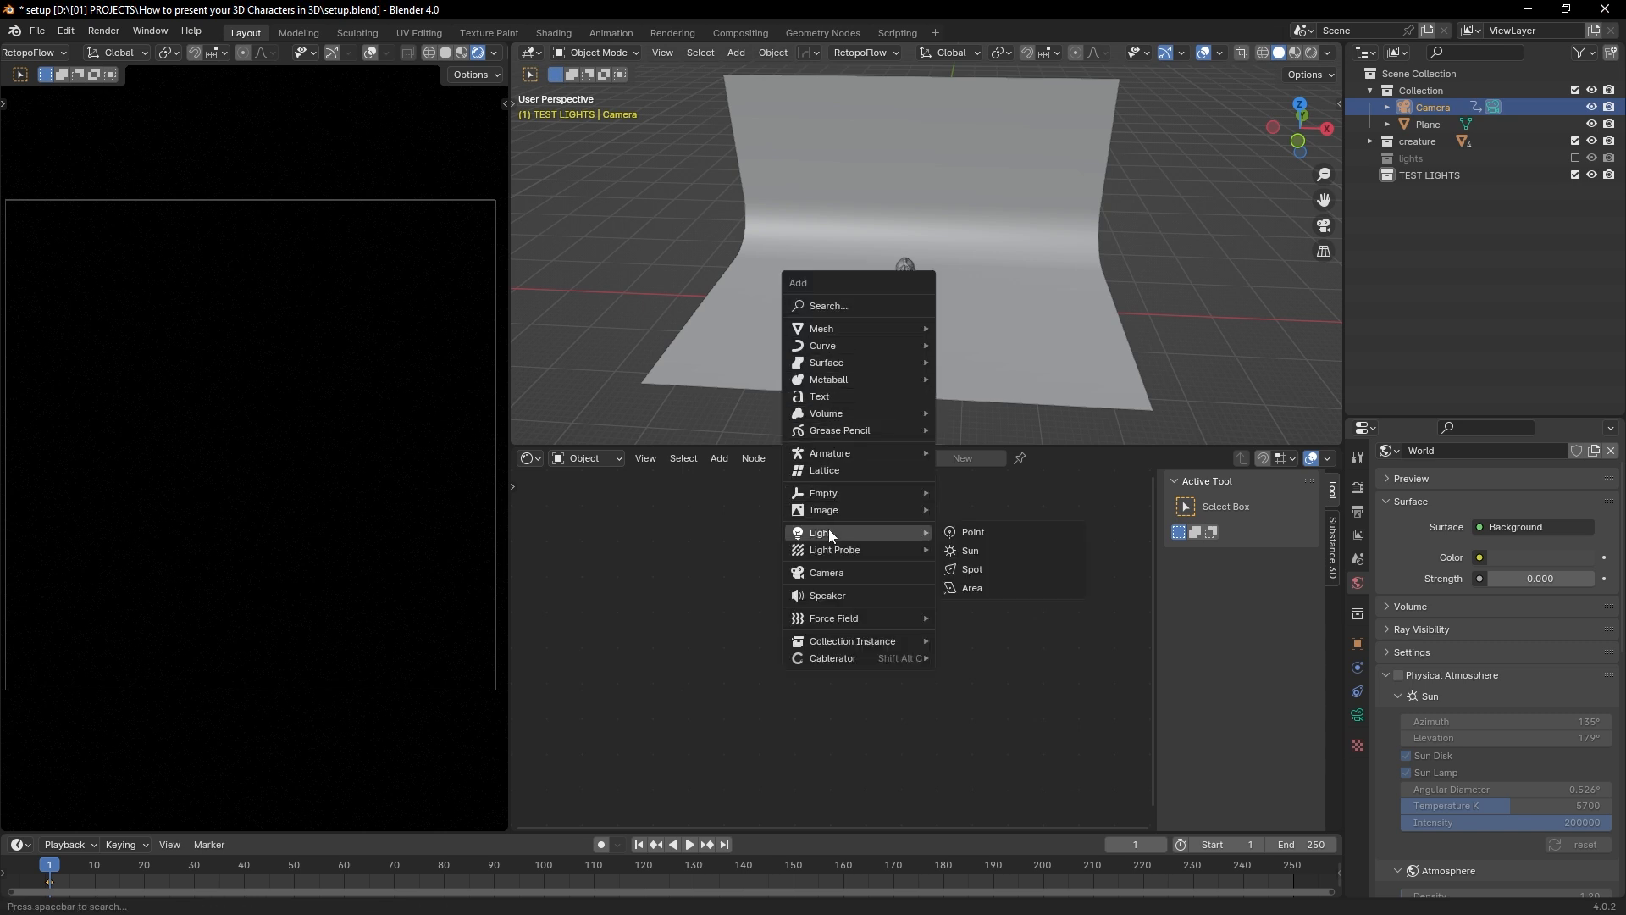
click(974, 586)
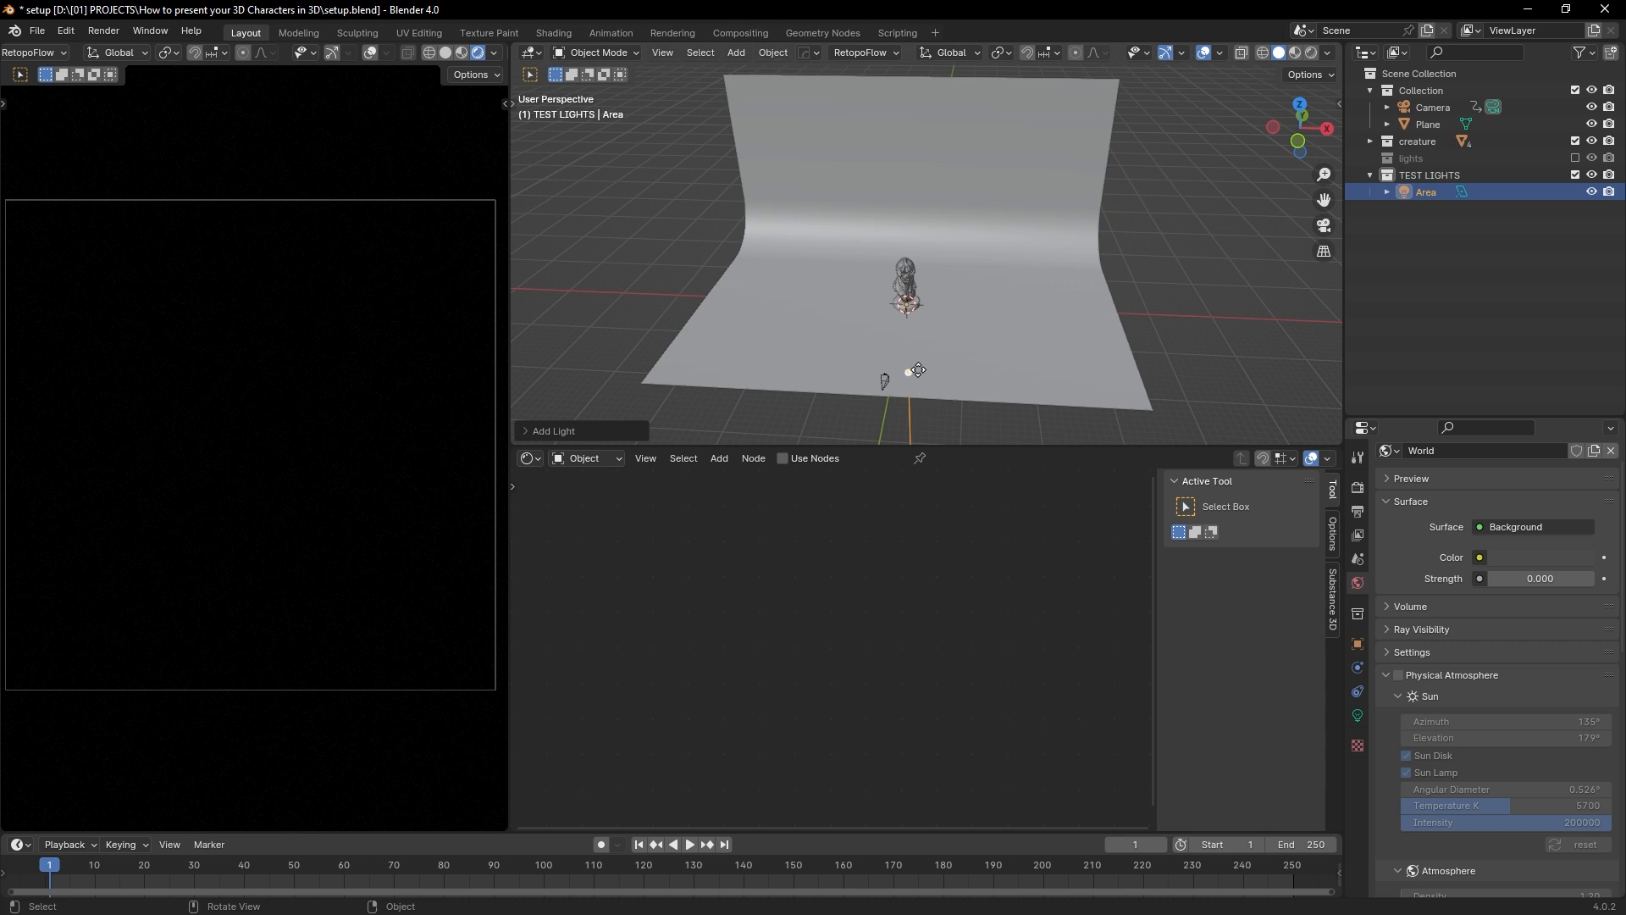
middle_drag(918, 370, 946, 345)
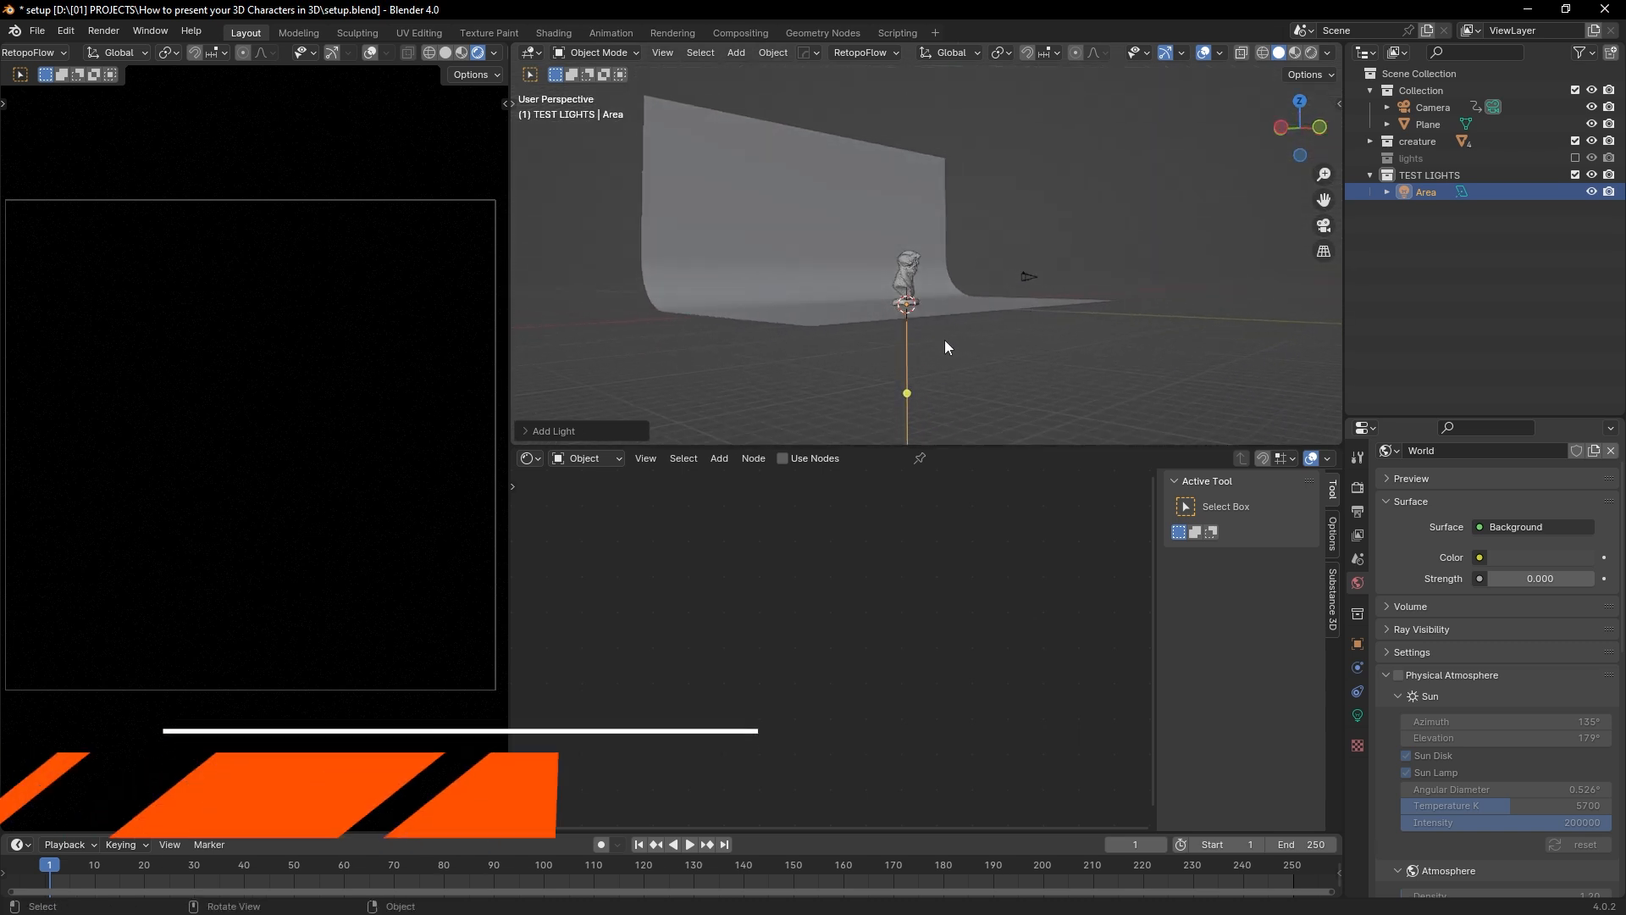
key(g)
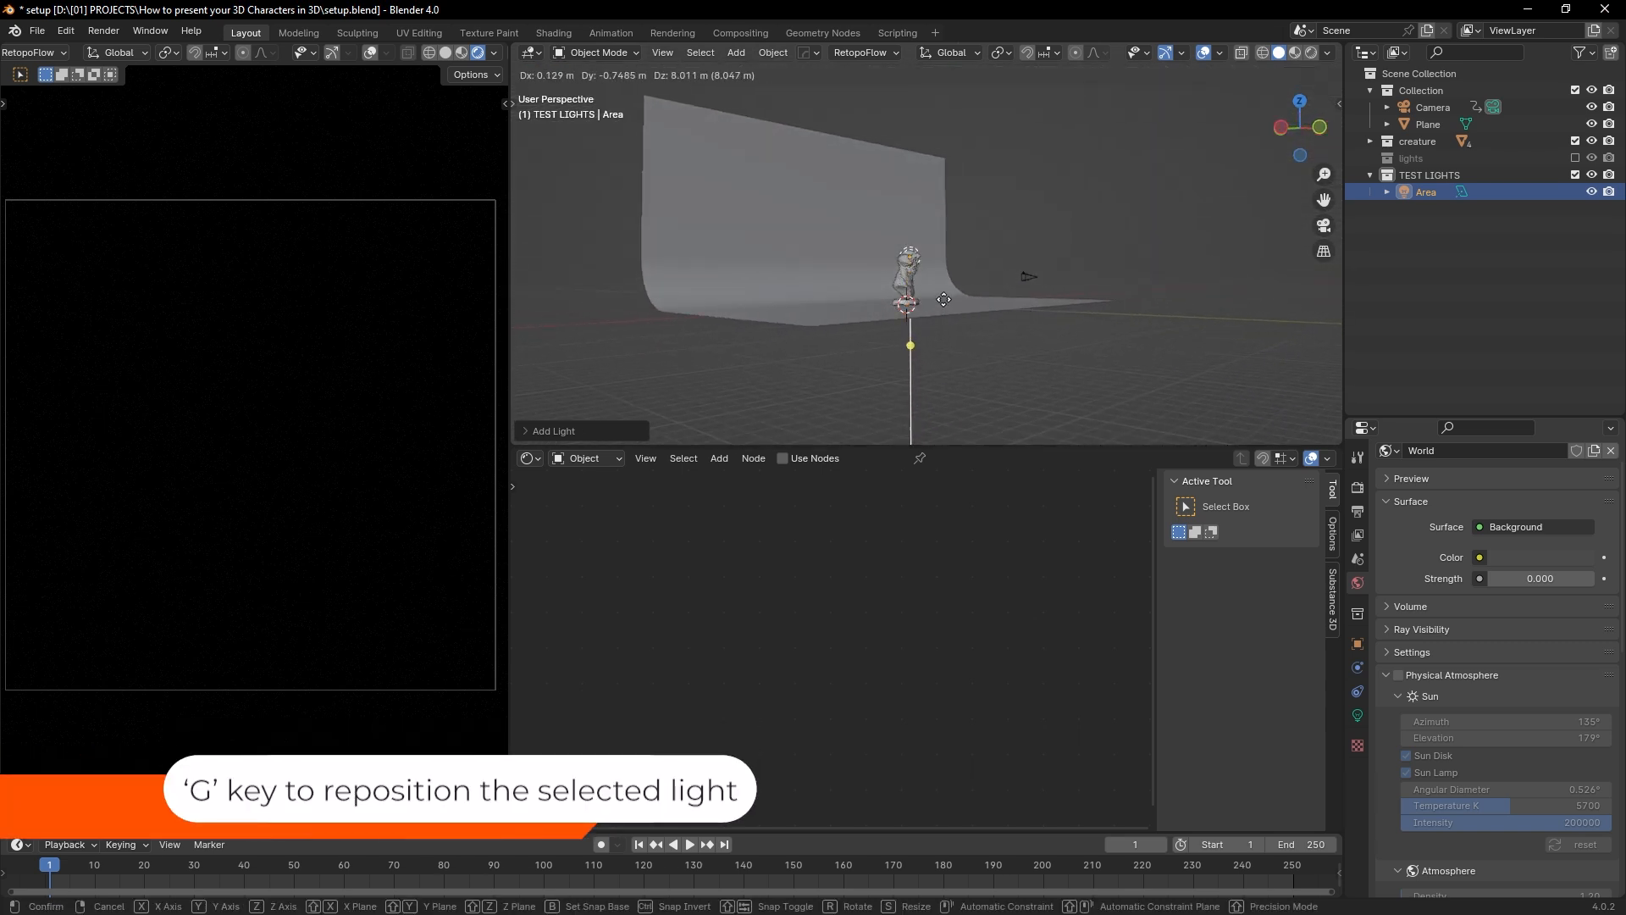
click(943, 252)
Step: Scale up the area light above the bust and increase its power to 1522.2 W
middle_drag(943, 252, 881, 280)
scroll(906, 240, up, 8)
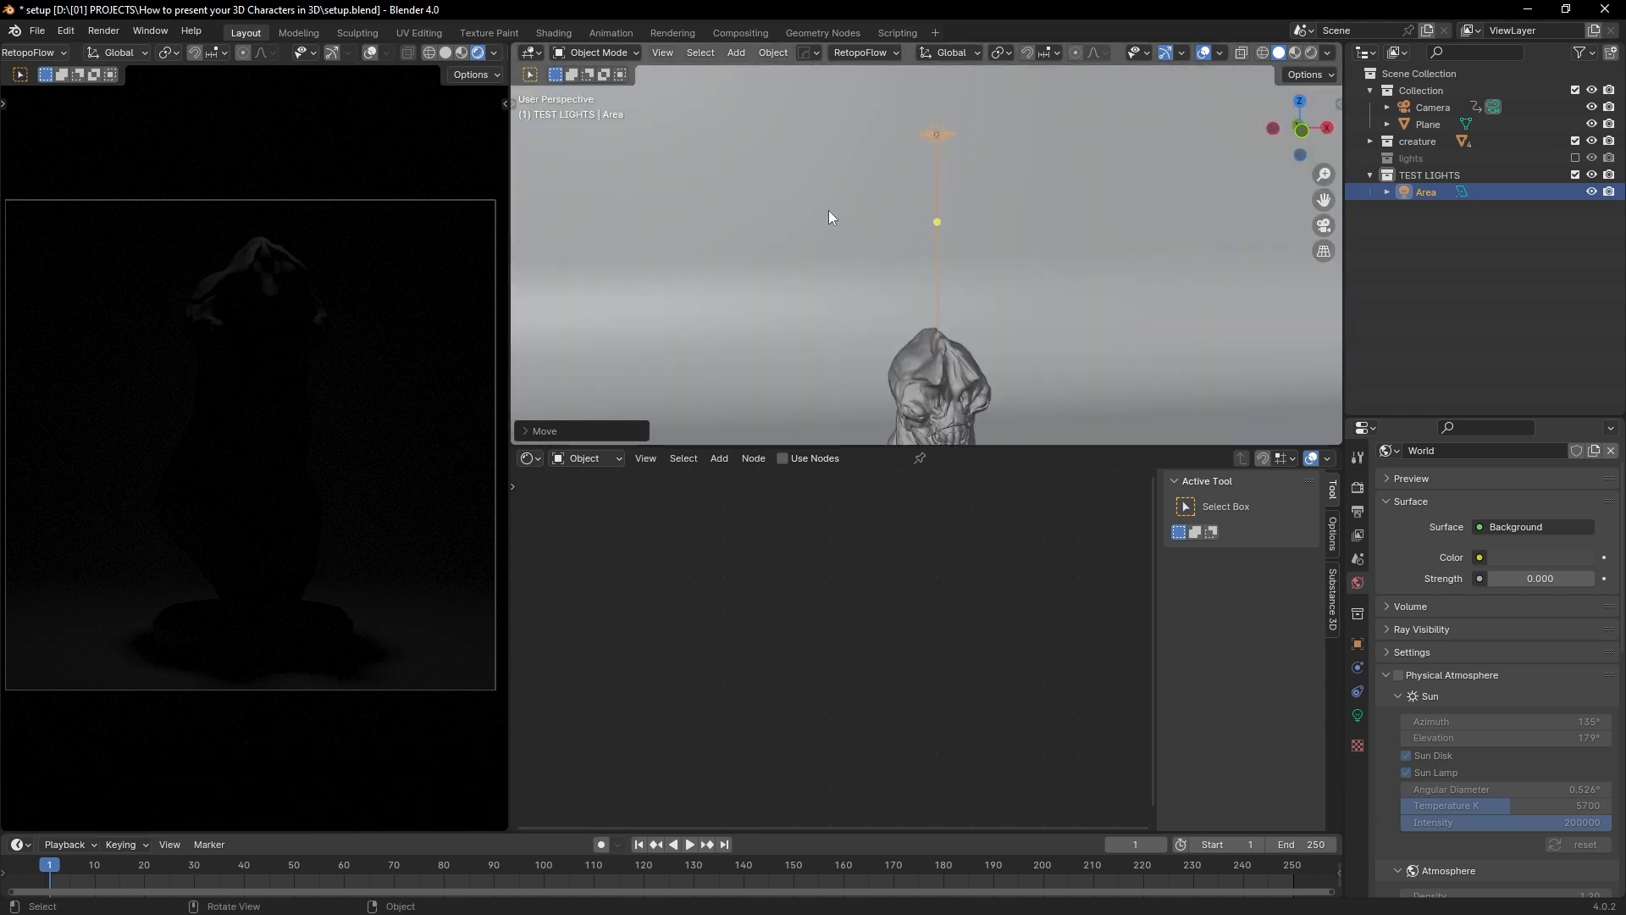
middle_drag(828, 210, 956, 202)
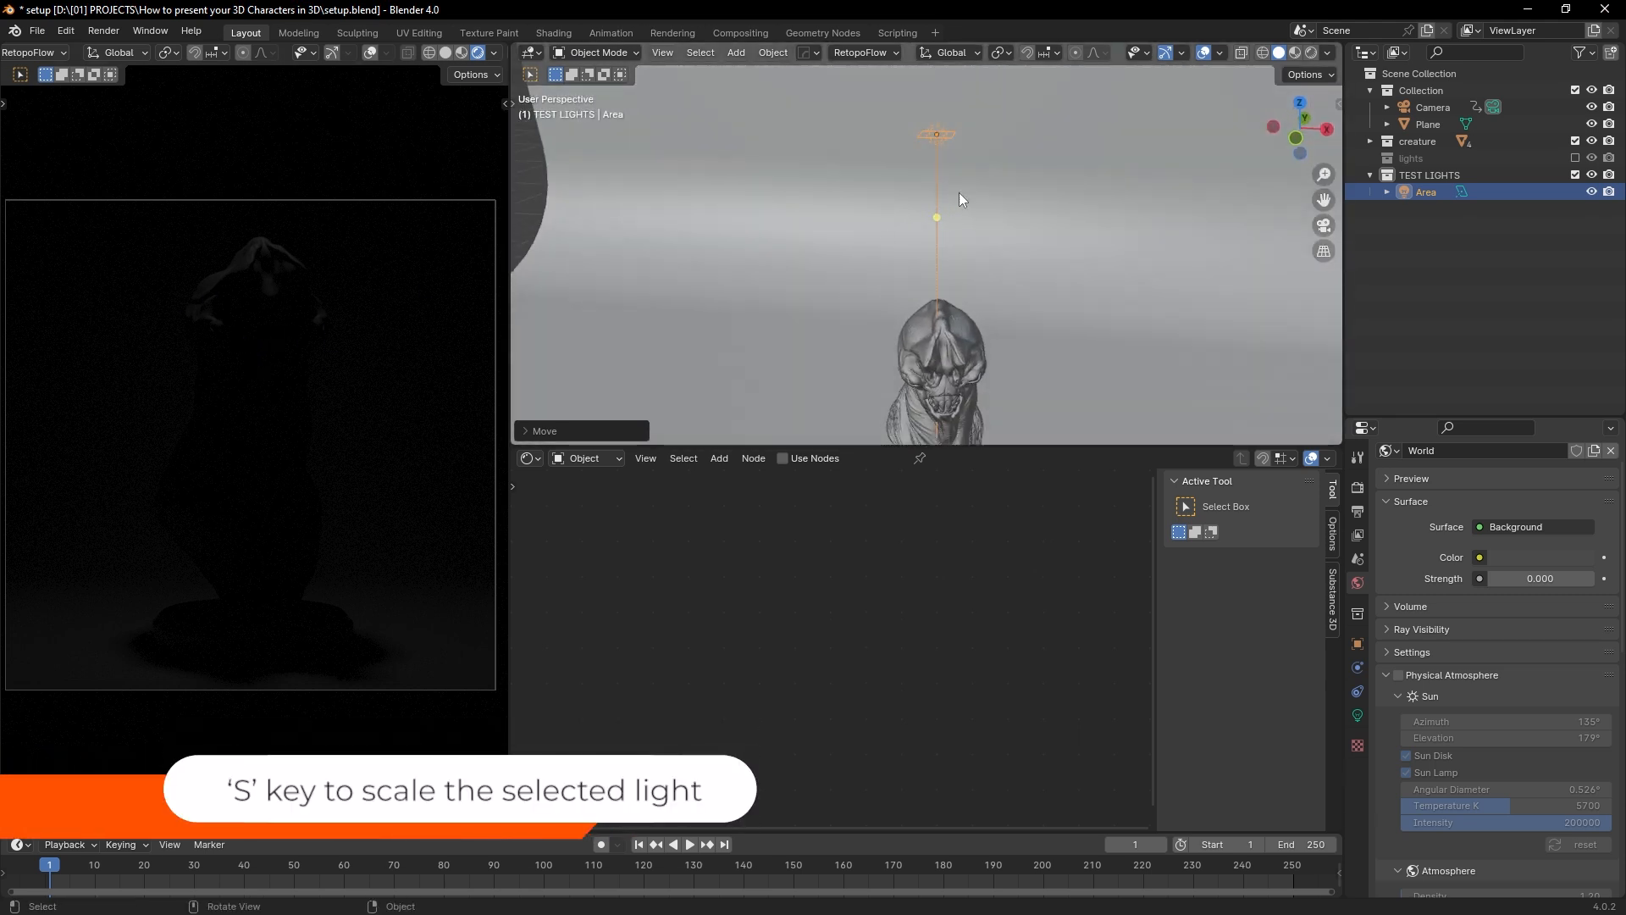
key(s)
click(1220, 389)
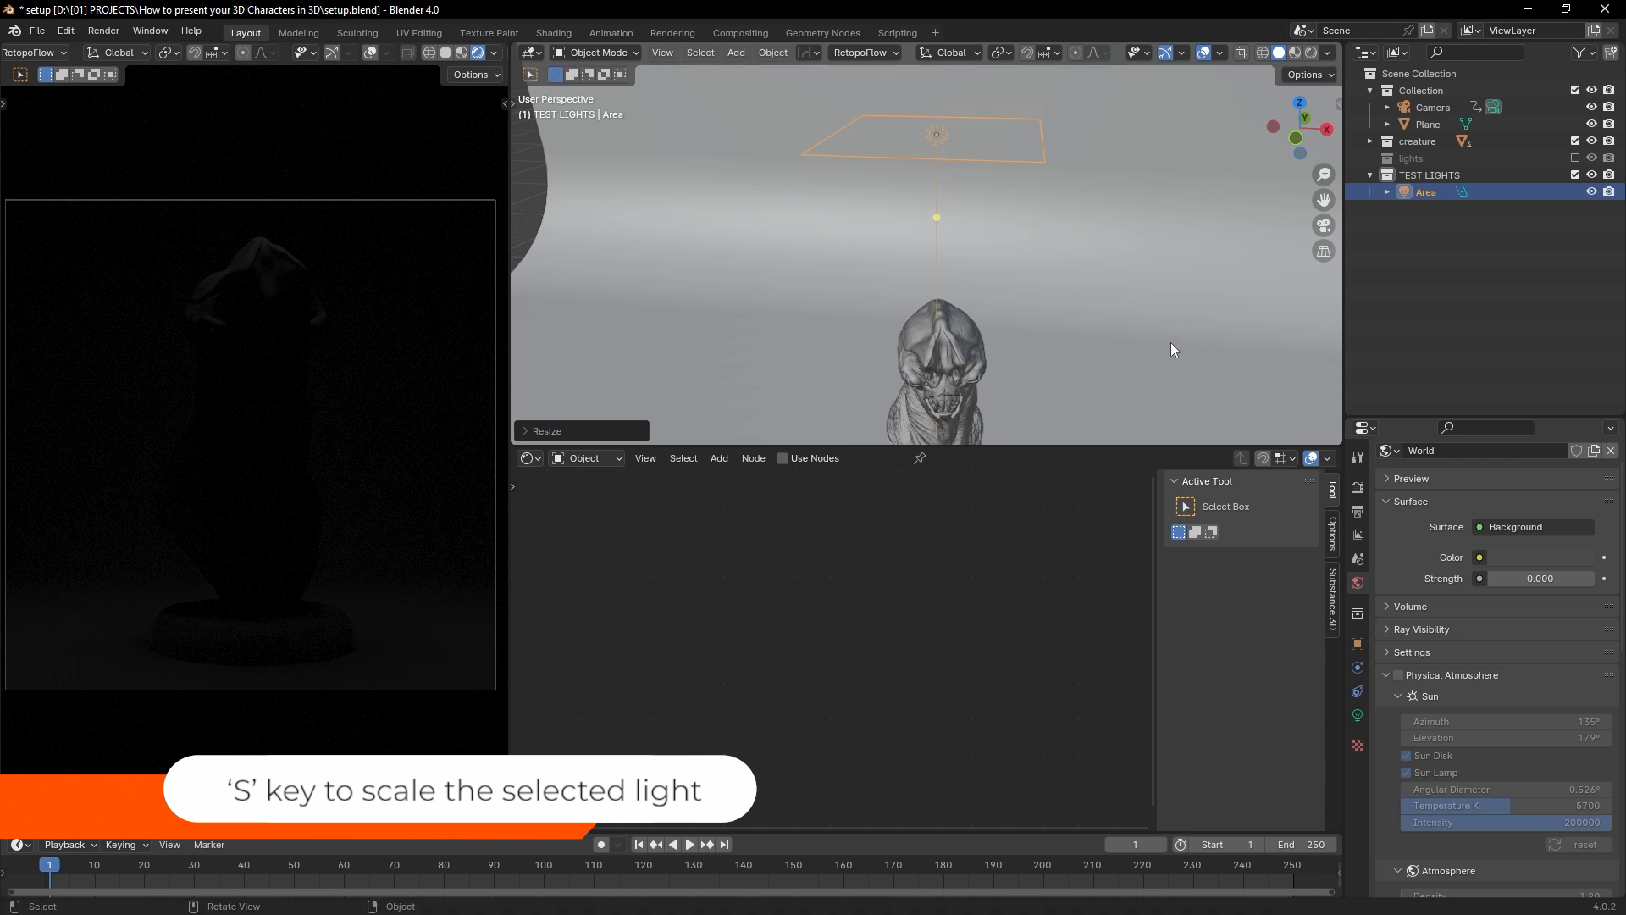
click(1358, 716)
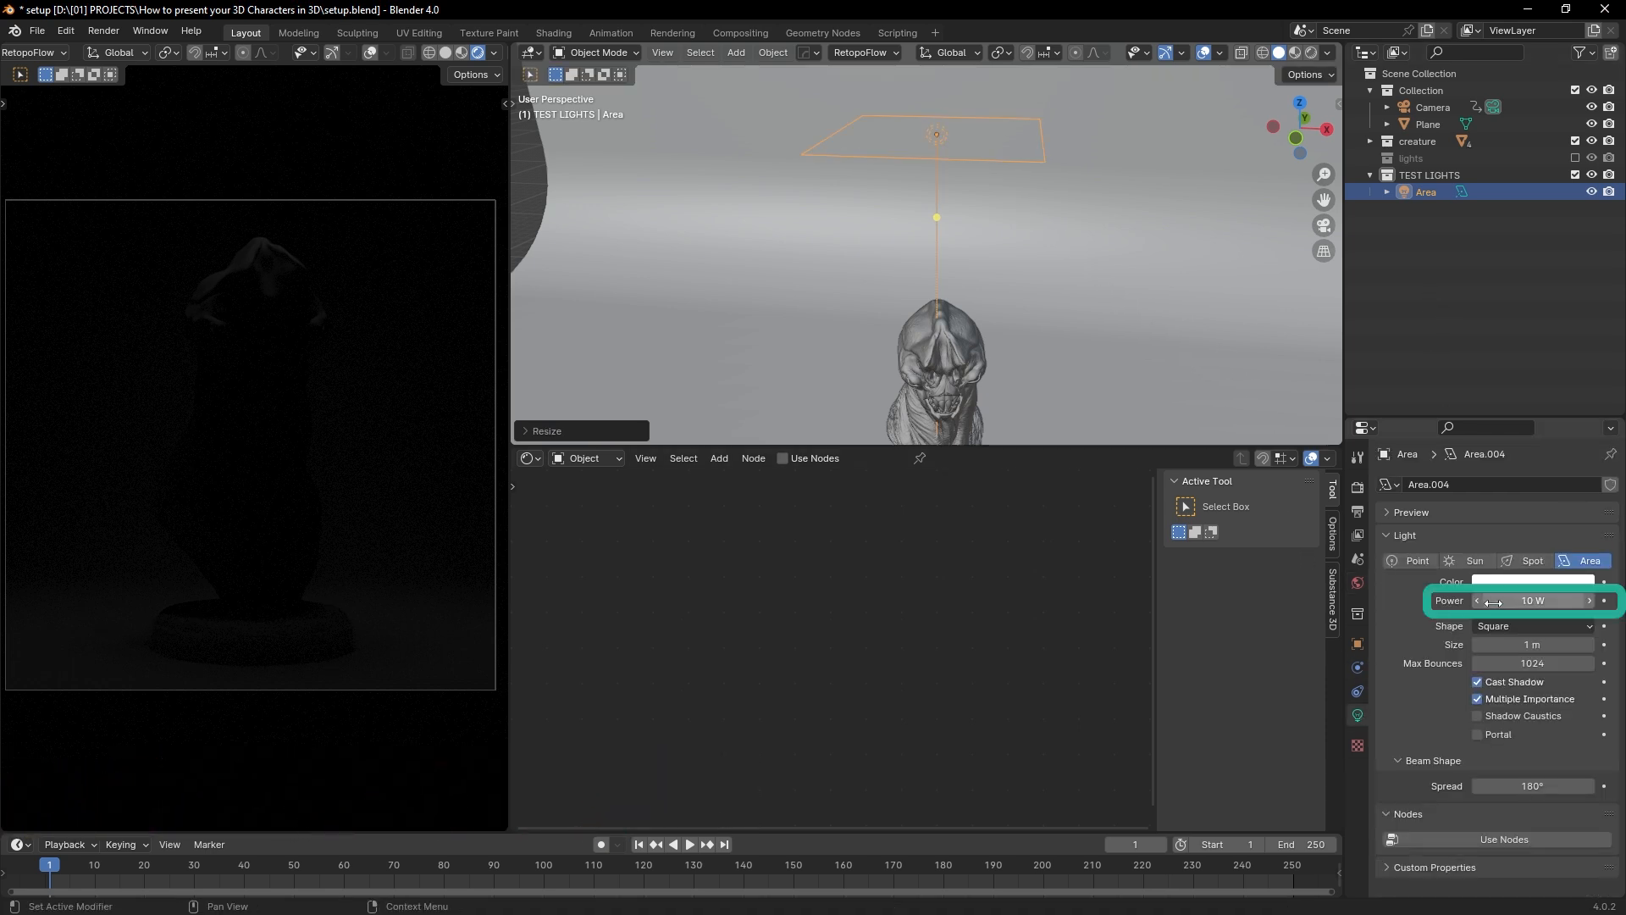
drag(1532, 601, 1618, 600)
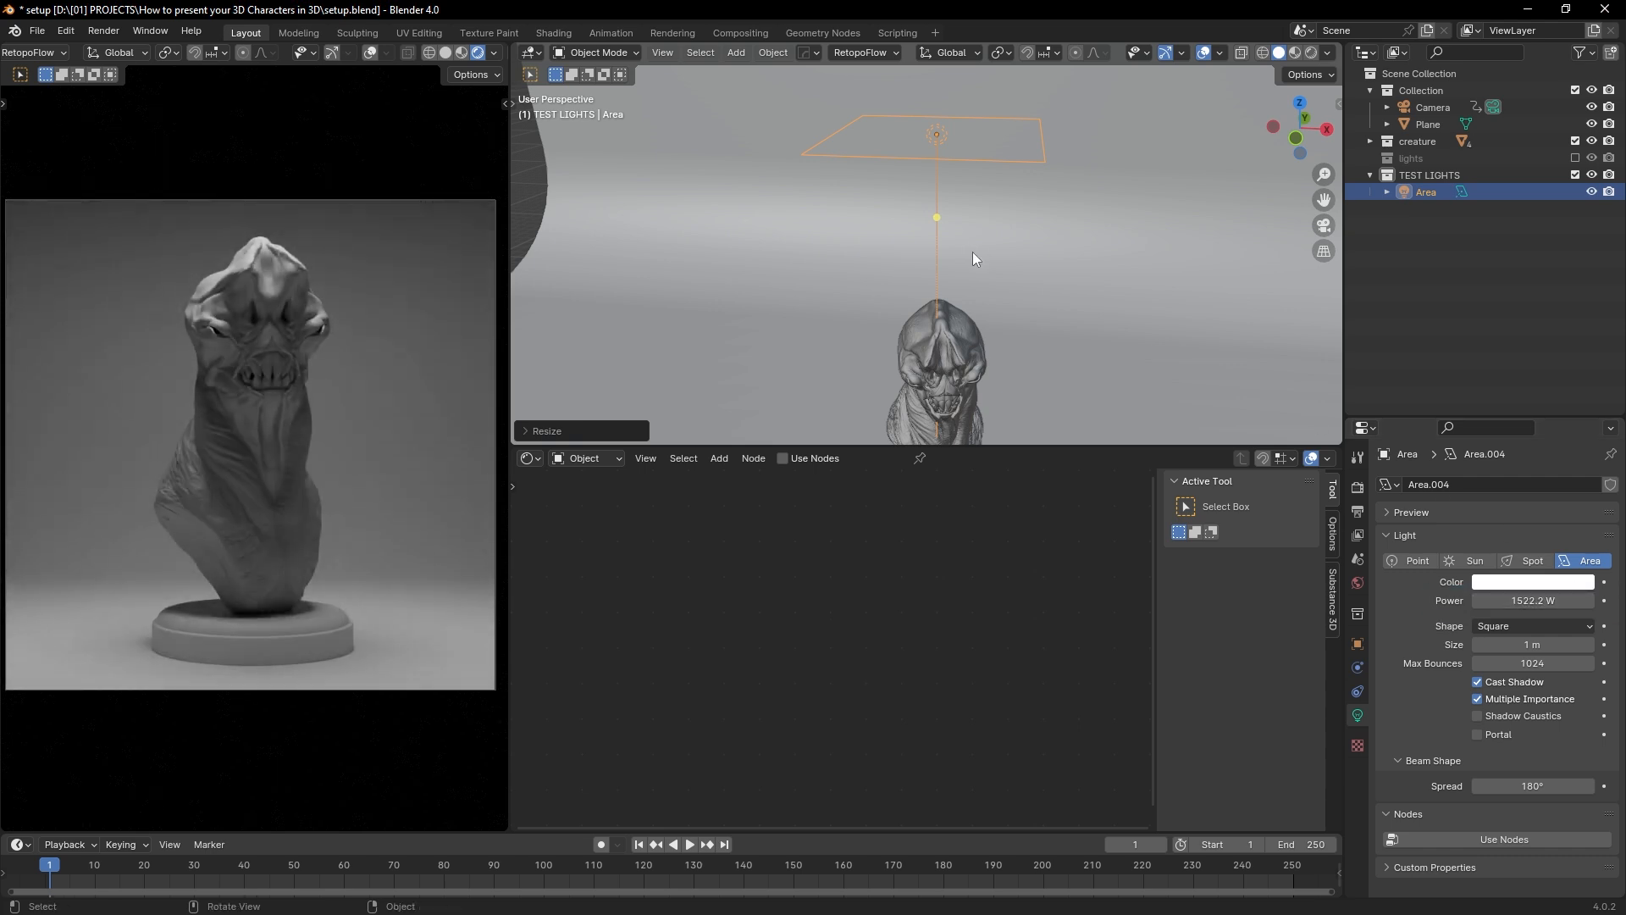
Step: Rename the area light in the TEST LIGHTS collection as KEY.001
scroll(973, 236, down, 4)
mouse_move(973, 236)
middle_down()
mouse_move(948, 257)
mouse_move(955, 241)
middle_up()
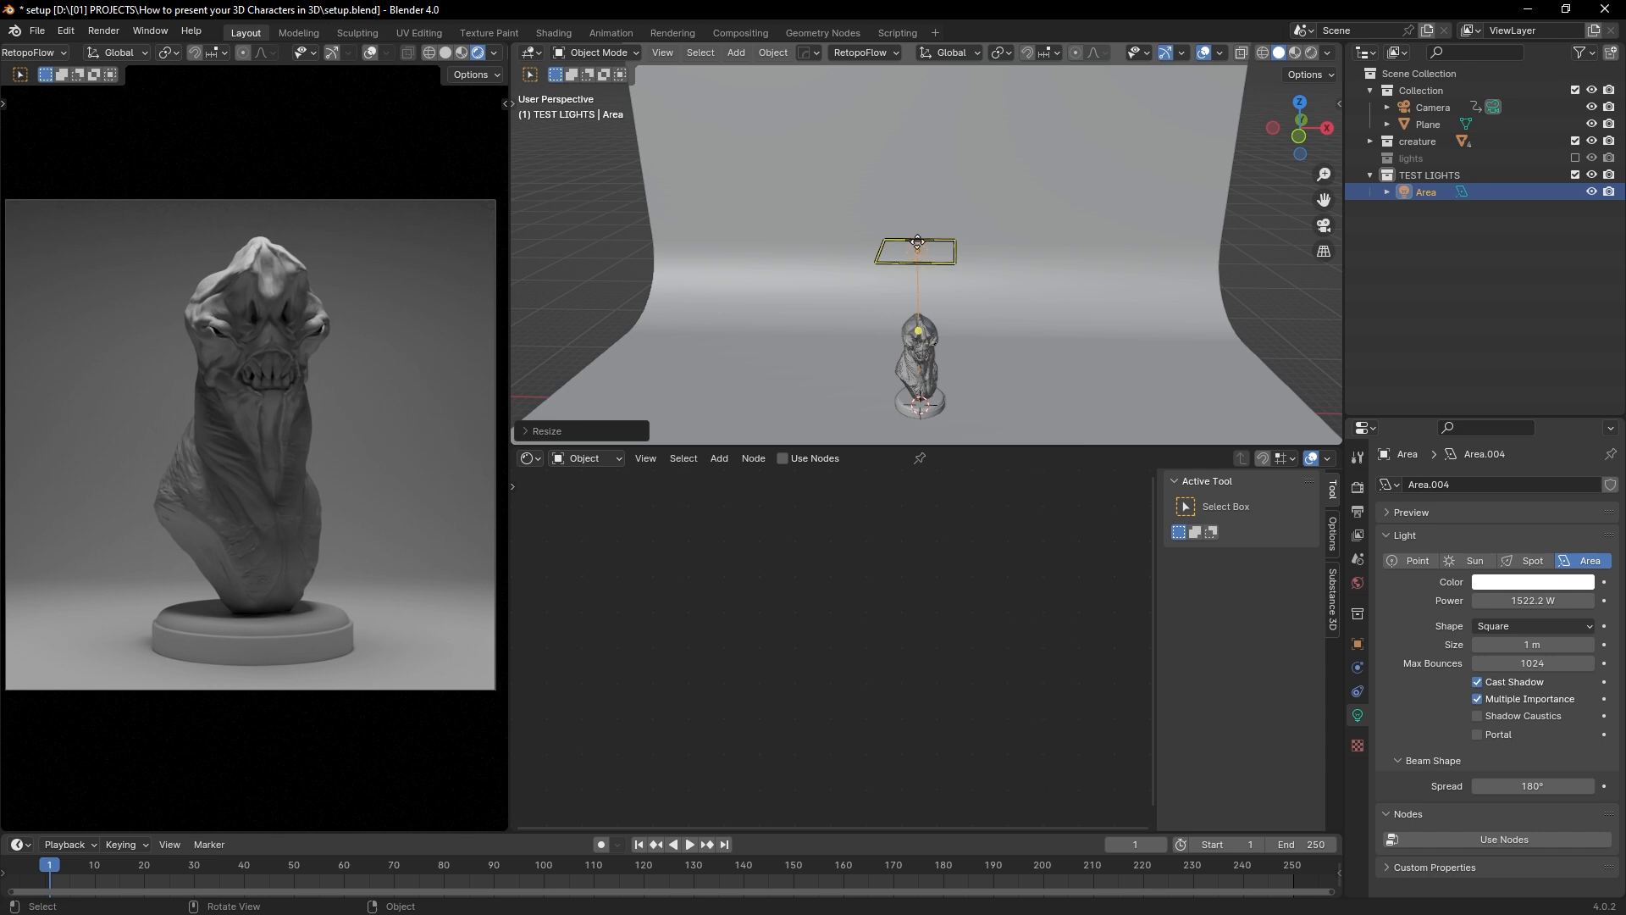
middle_drag(918, 242, 938, 223)
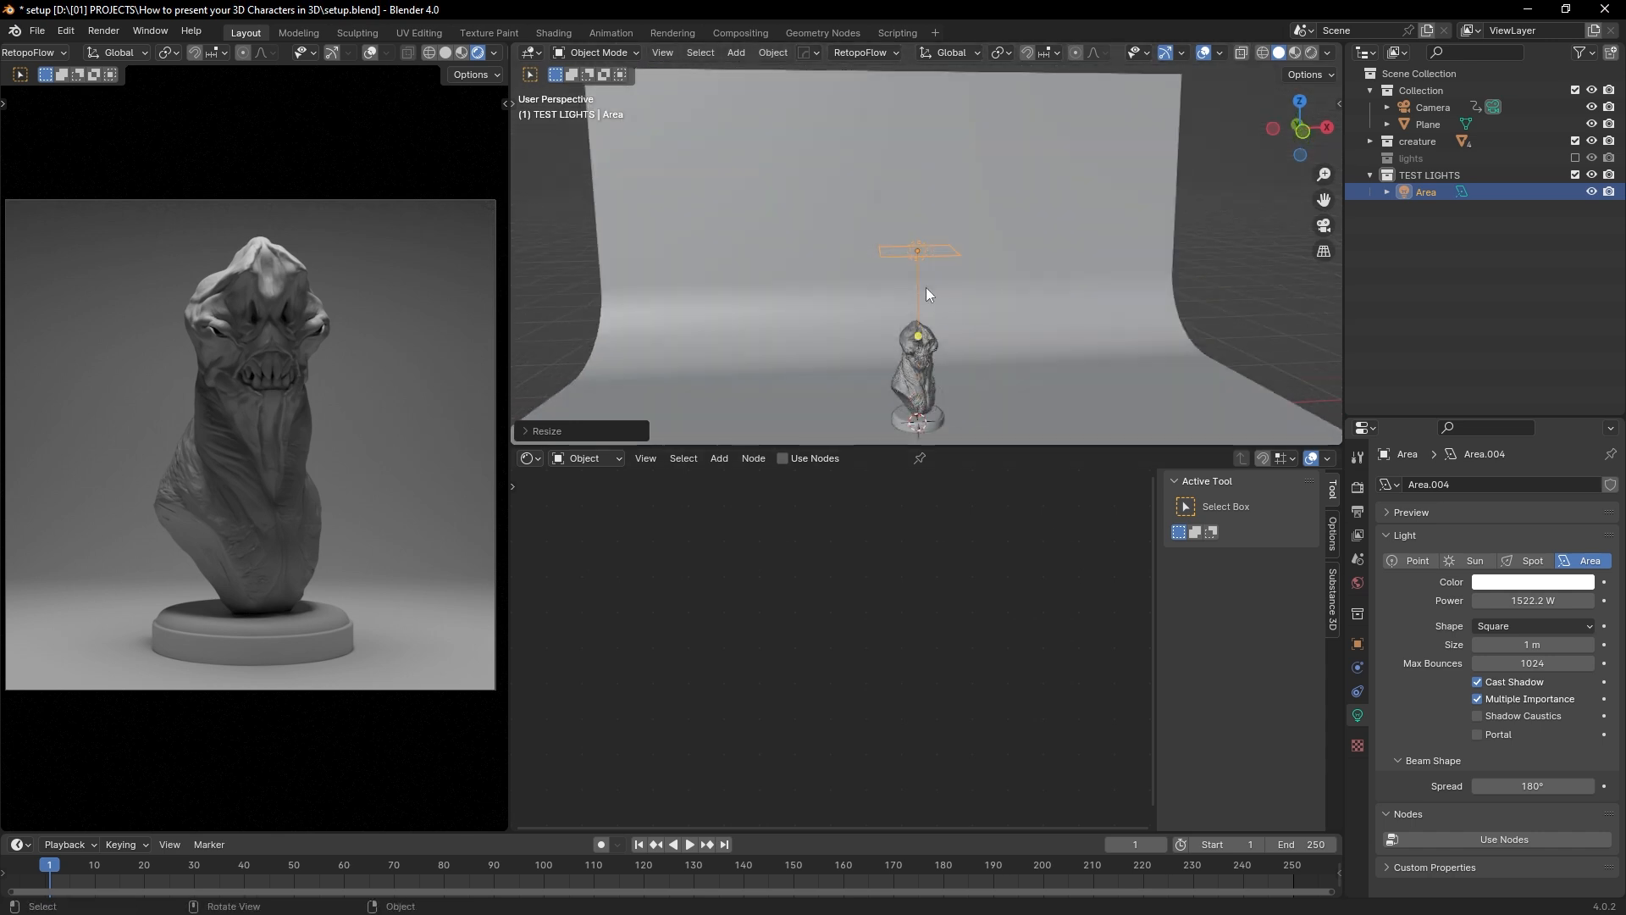
double_click(1424, 191)
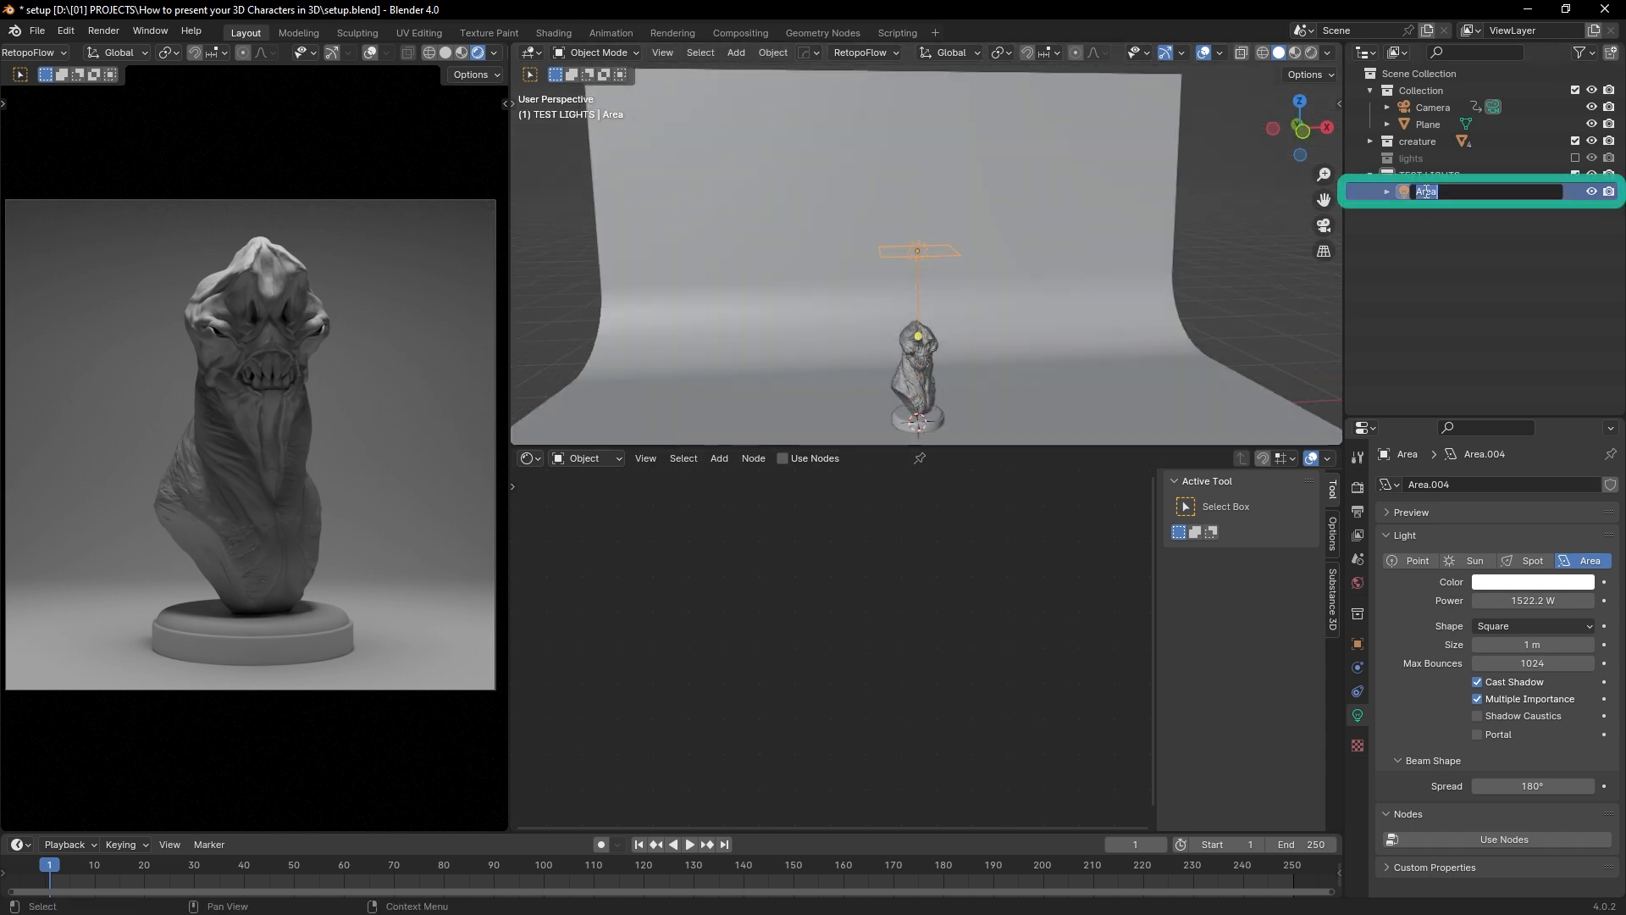
text(KEY.001)
key(Return)
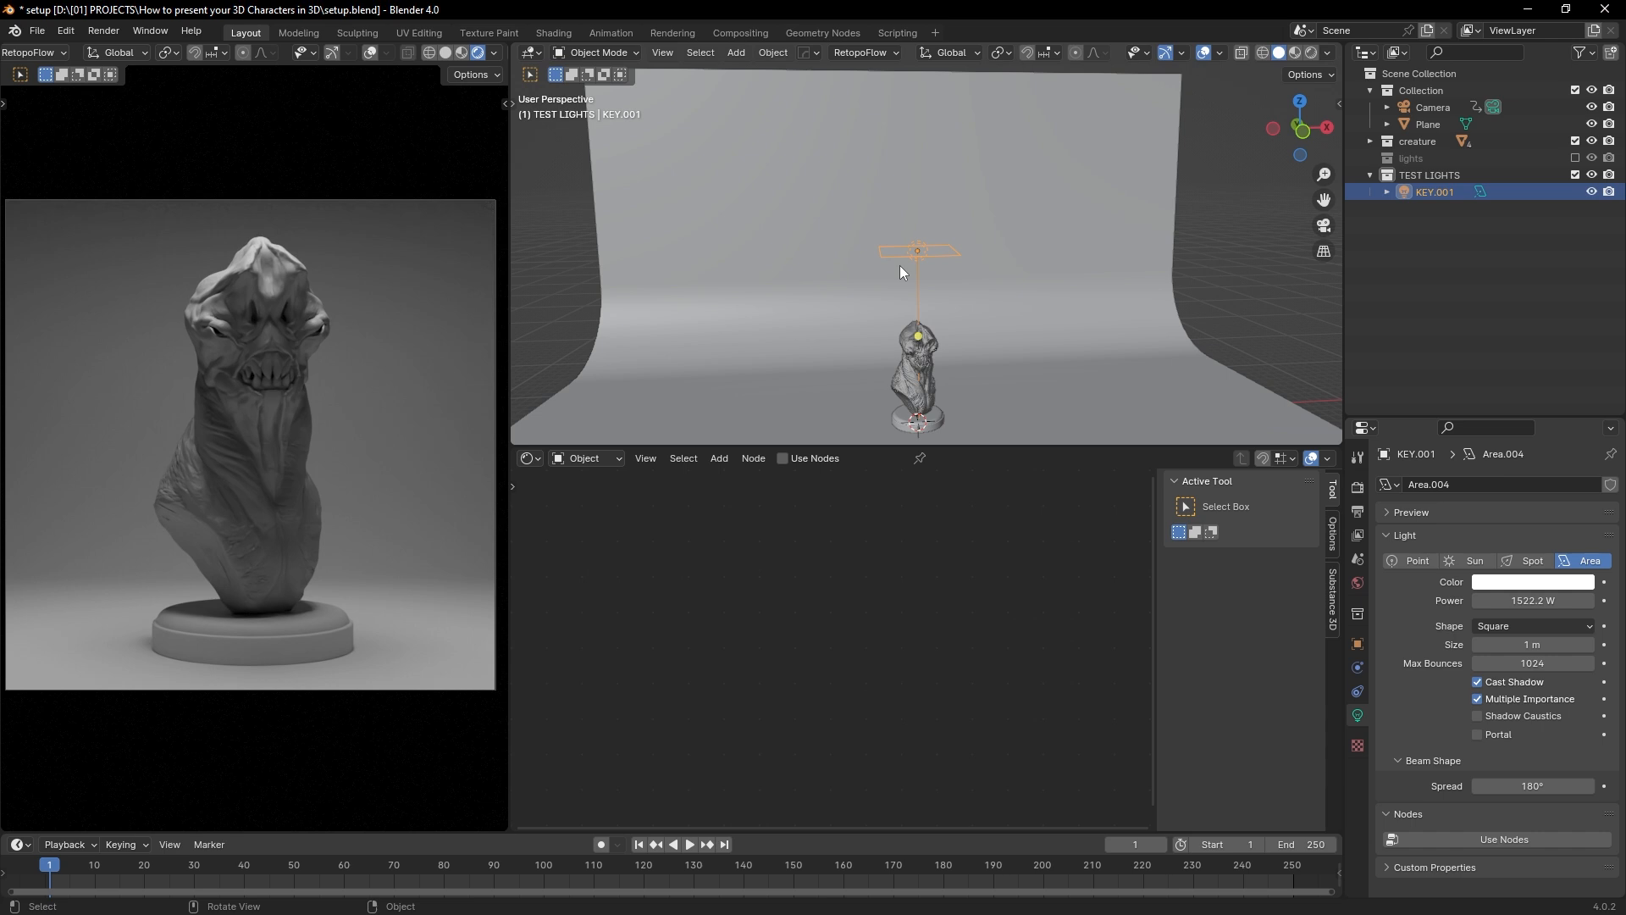
Step: Display the working viewport in Rendered shading to view the key light's effect on the bust and backdrop
middle_drag(900, 266, 940, 271)
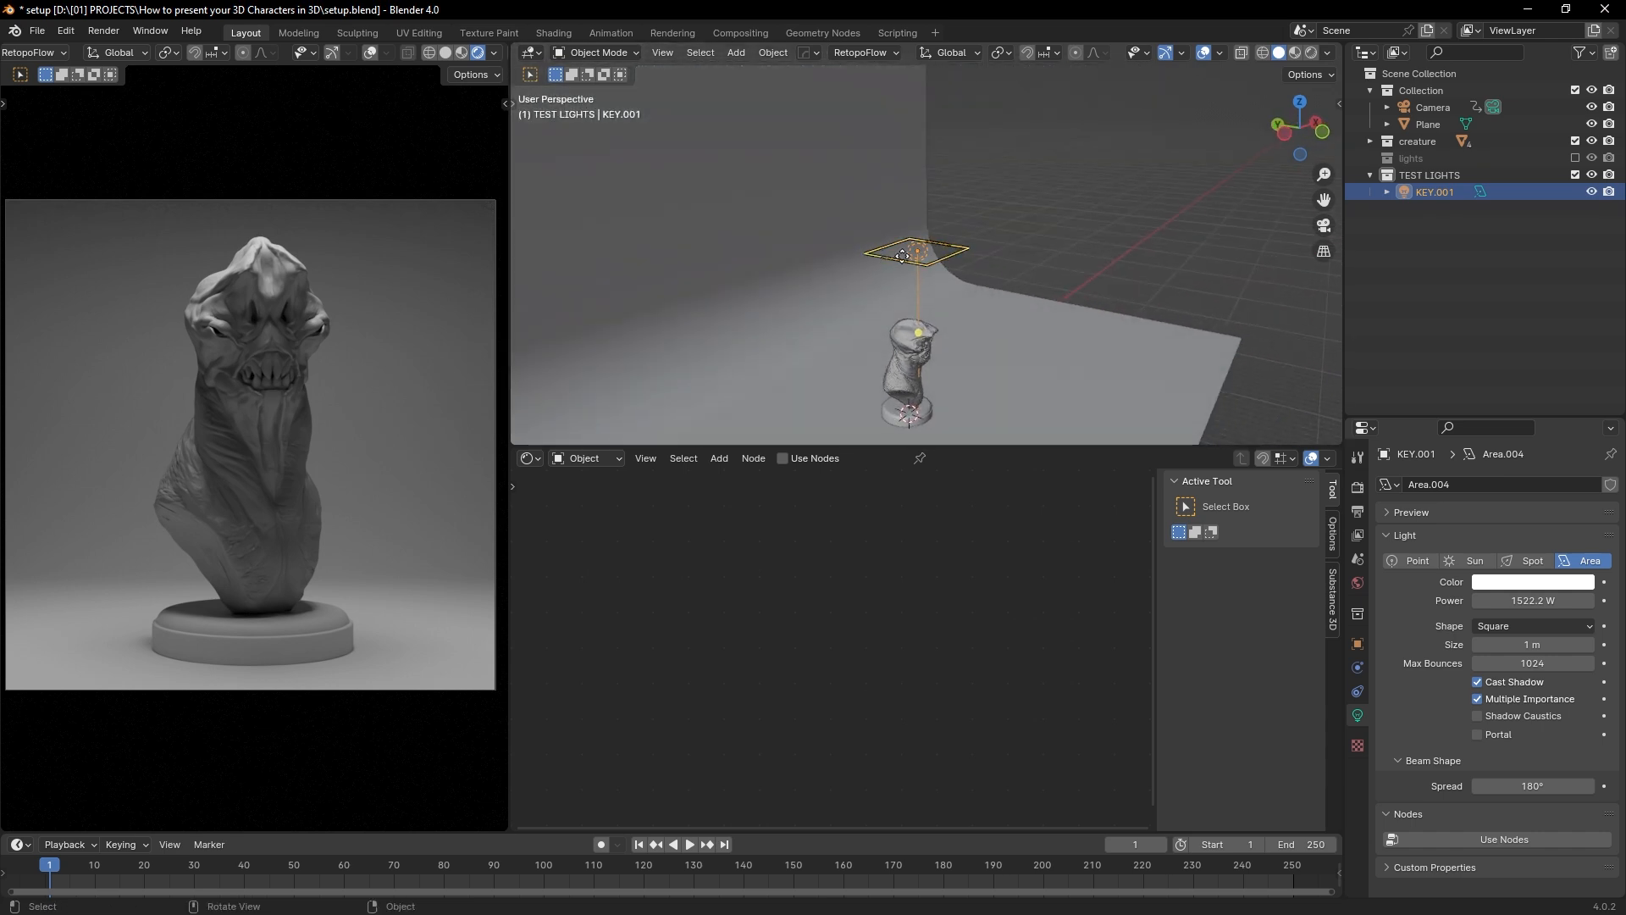
middle_drag(954, 279, 953, 286)
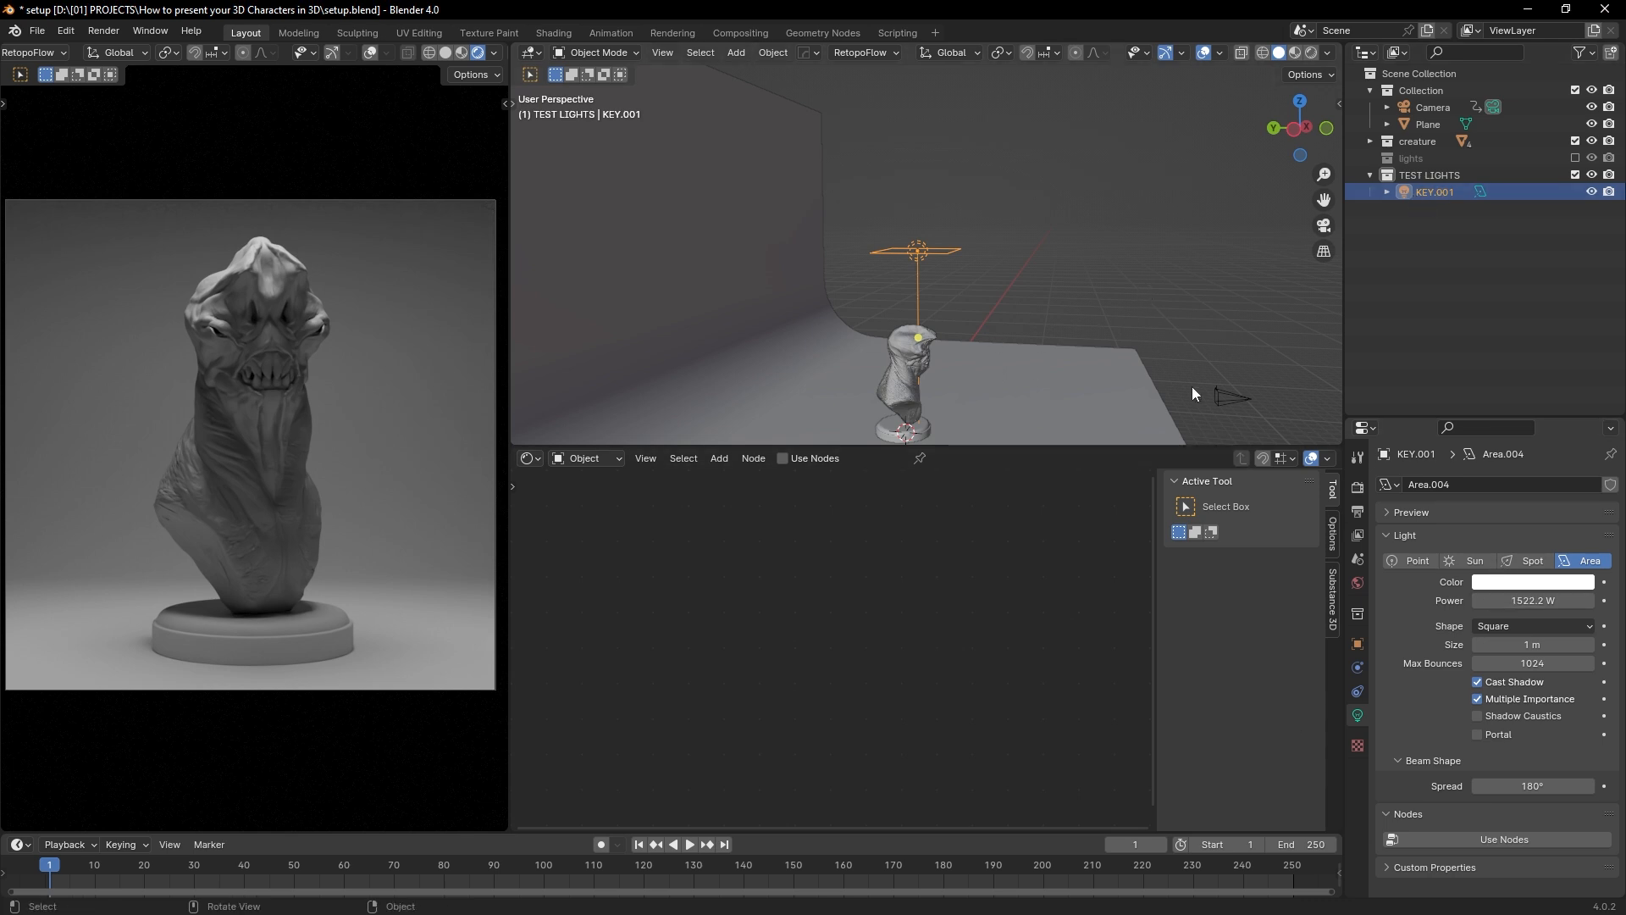
middle_drag(1141, 333, 1066, 338)
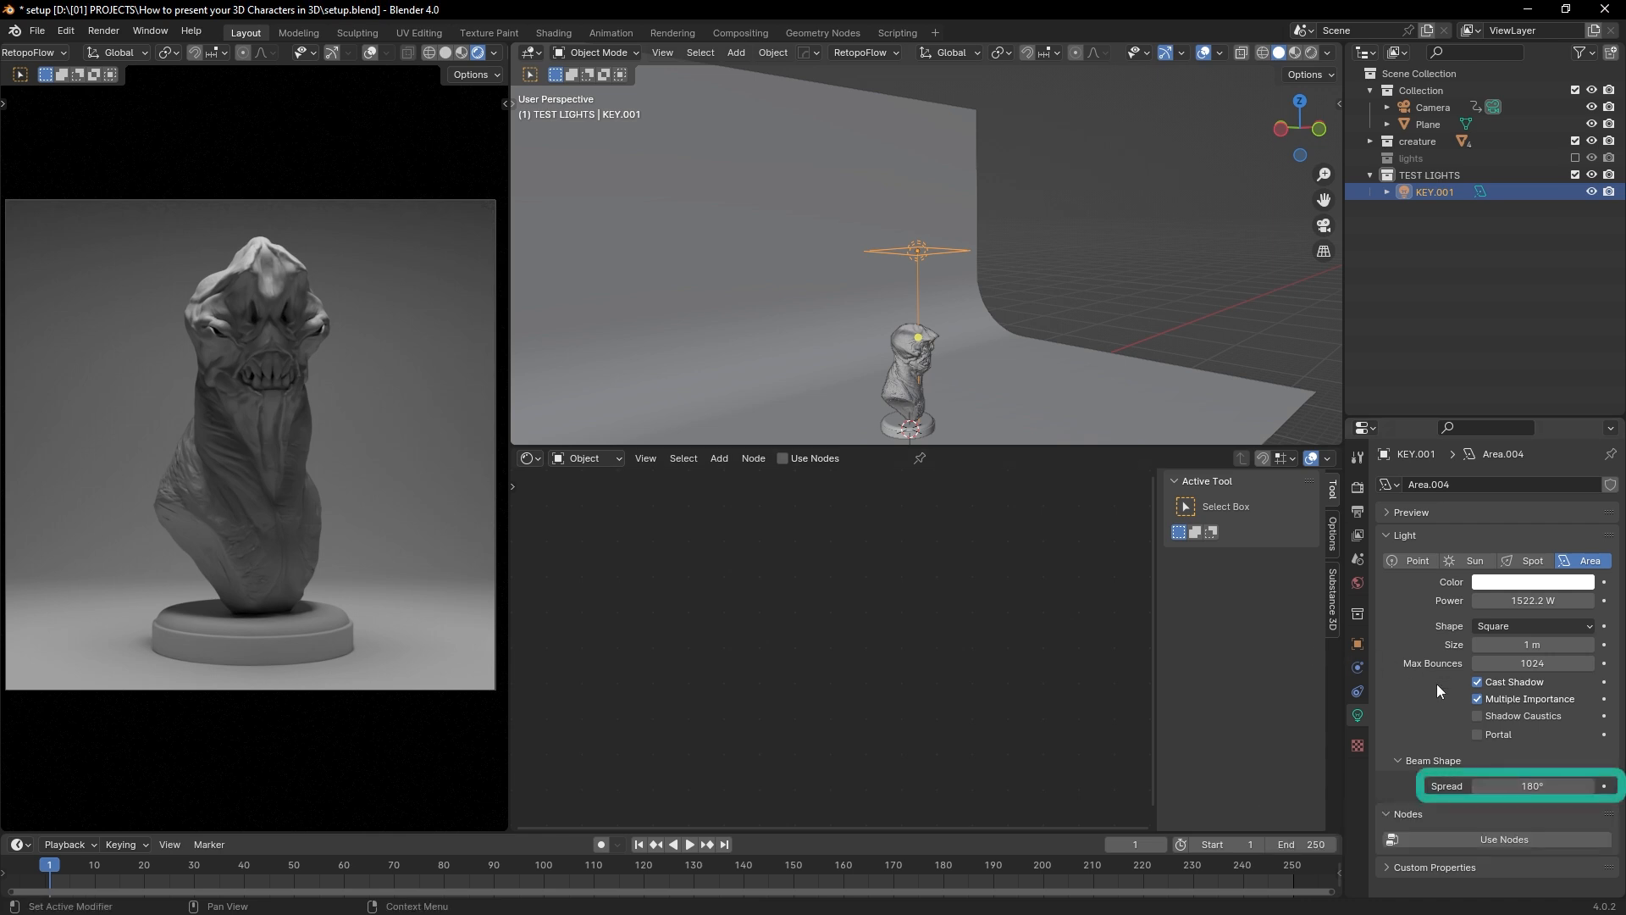
middle_drag(1000, 254, 1116, 103)
click(1311, 53)
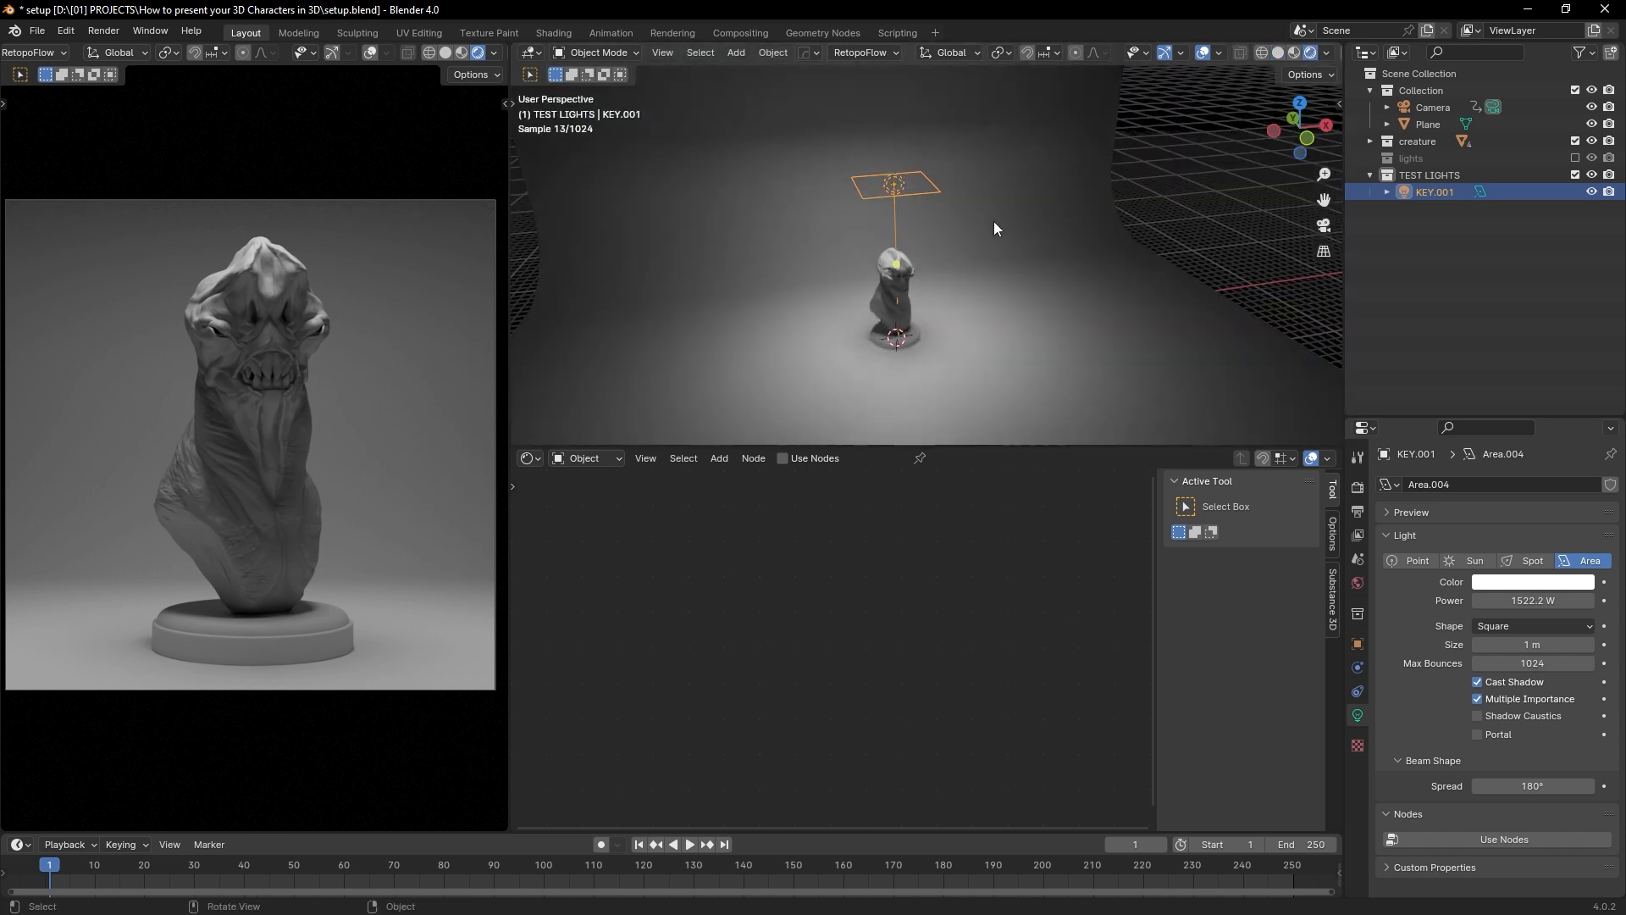
mouse_move(993, 221)
middle_down()
mouse_move(907, 249)
mouse_move(933, 267)
middle_up()
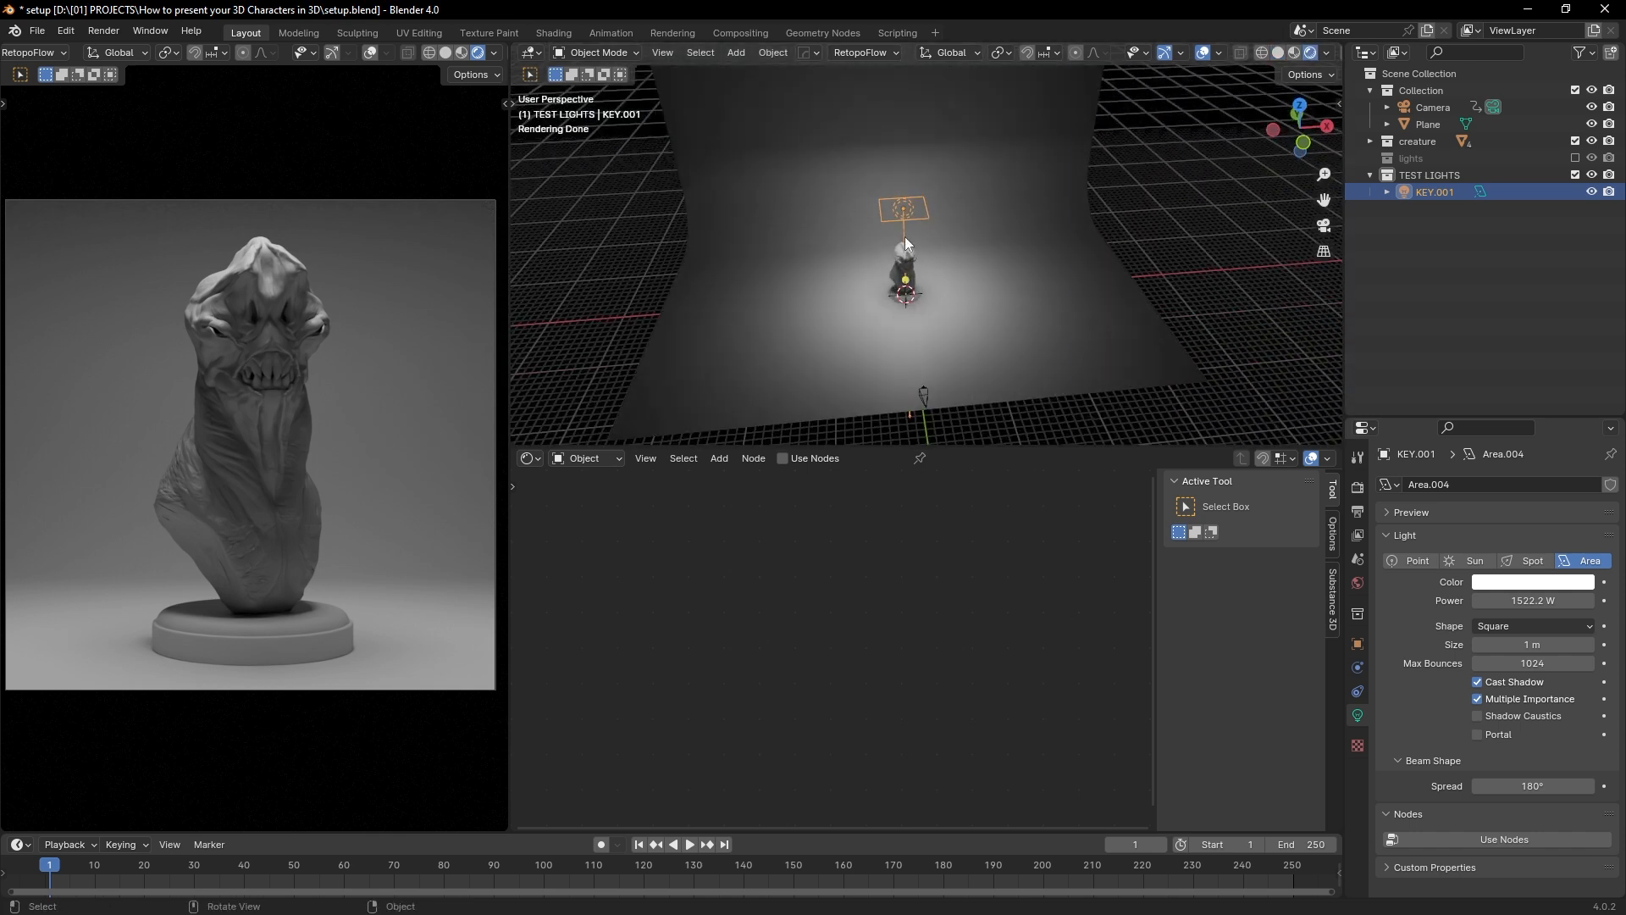
Step: Try a beam spread of 0° on the key light
drag(1533, 786, 1352, 786)
click(1535, 786)
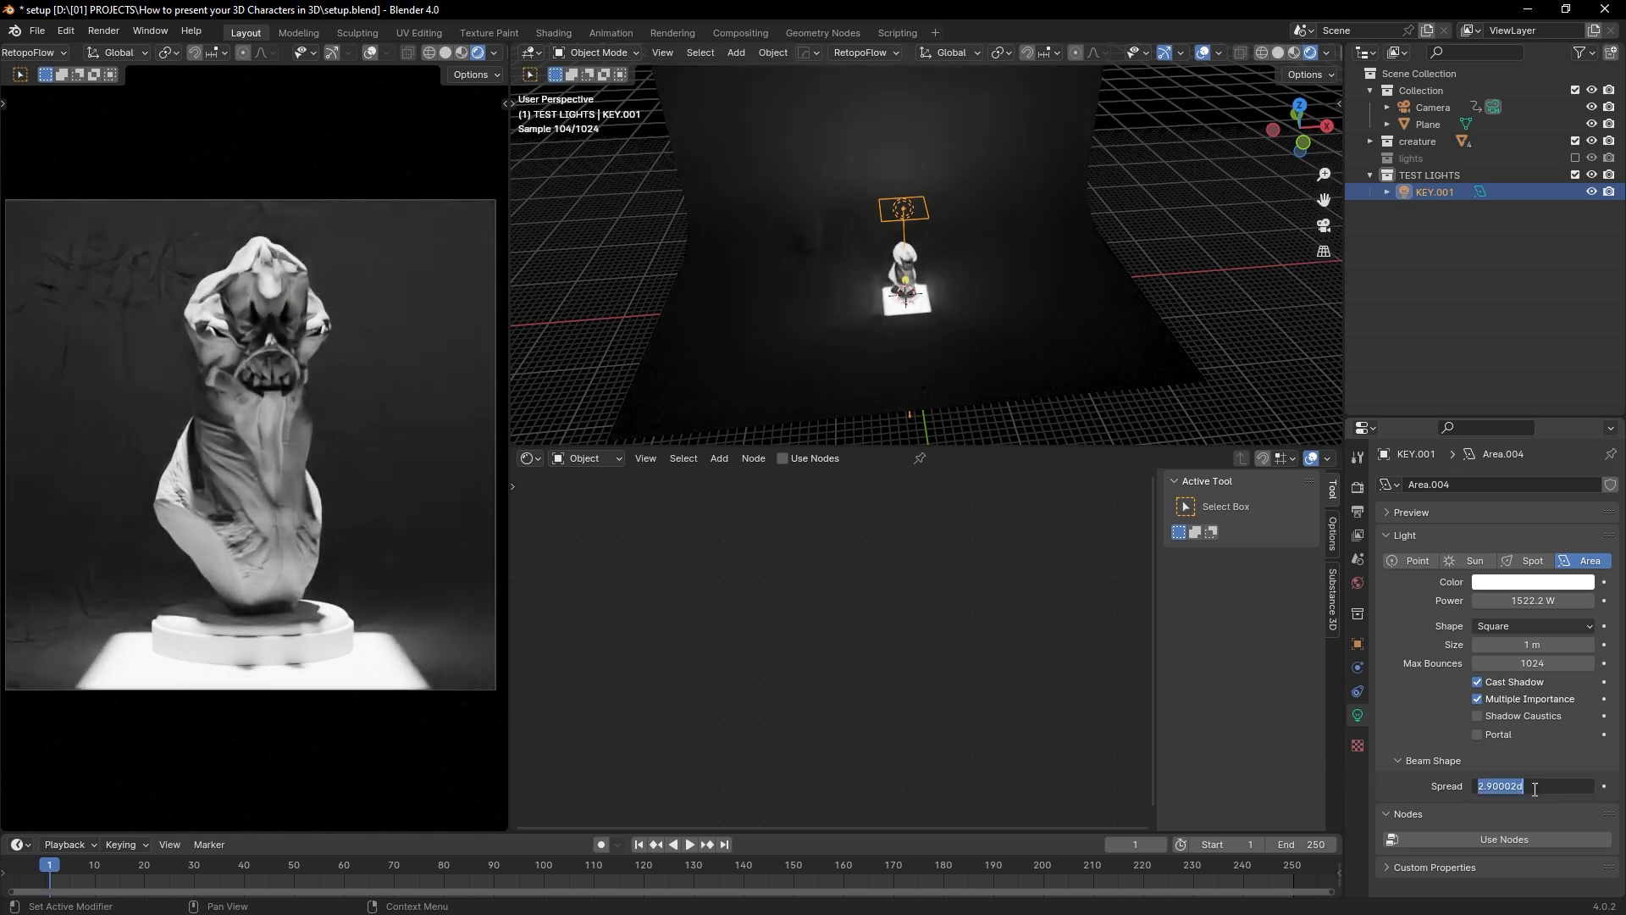
text(0)
key(Return)
Step: Try a size of 1.11 m for the key light with its narrow beam
scroll(944, 309, up, 5)
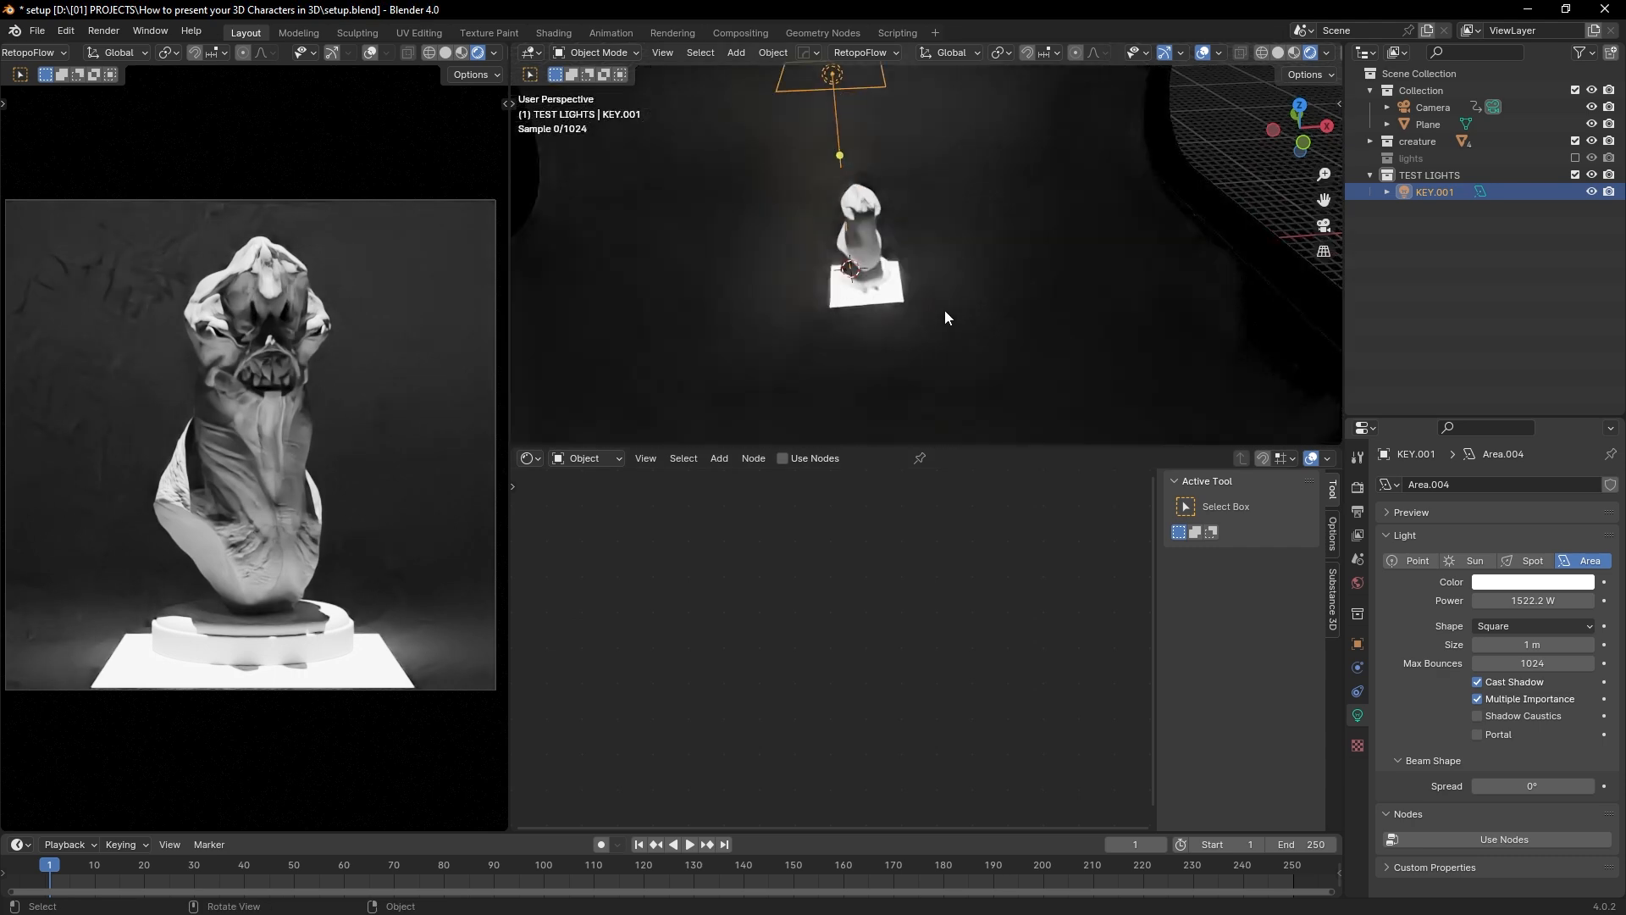
middle_drag(811, 296, 894, 373)
scroll(857, 311, down, 3)
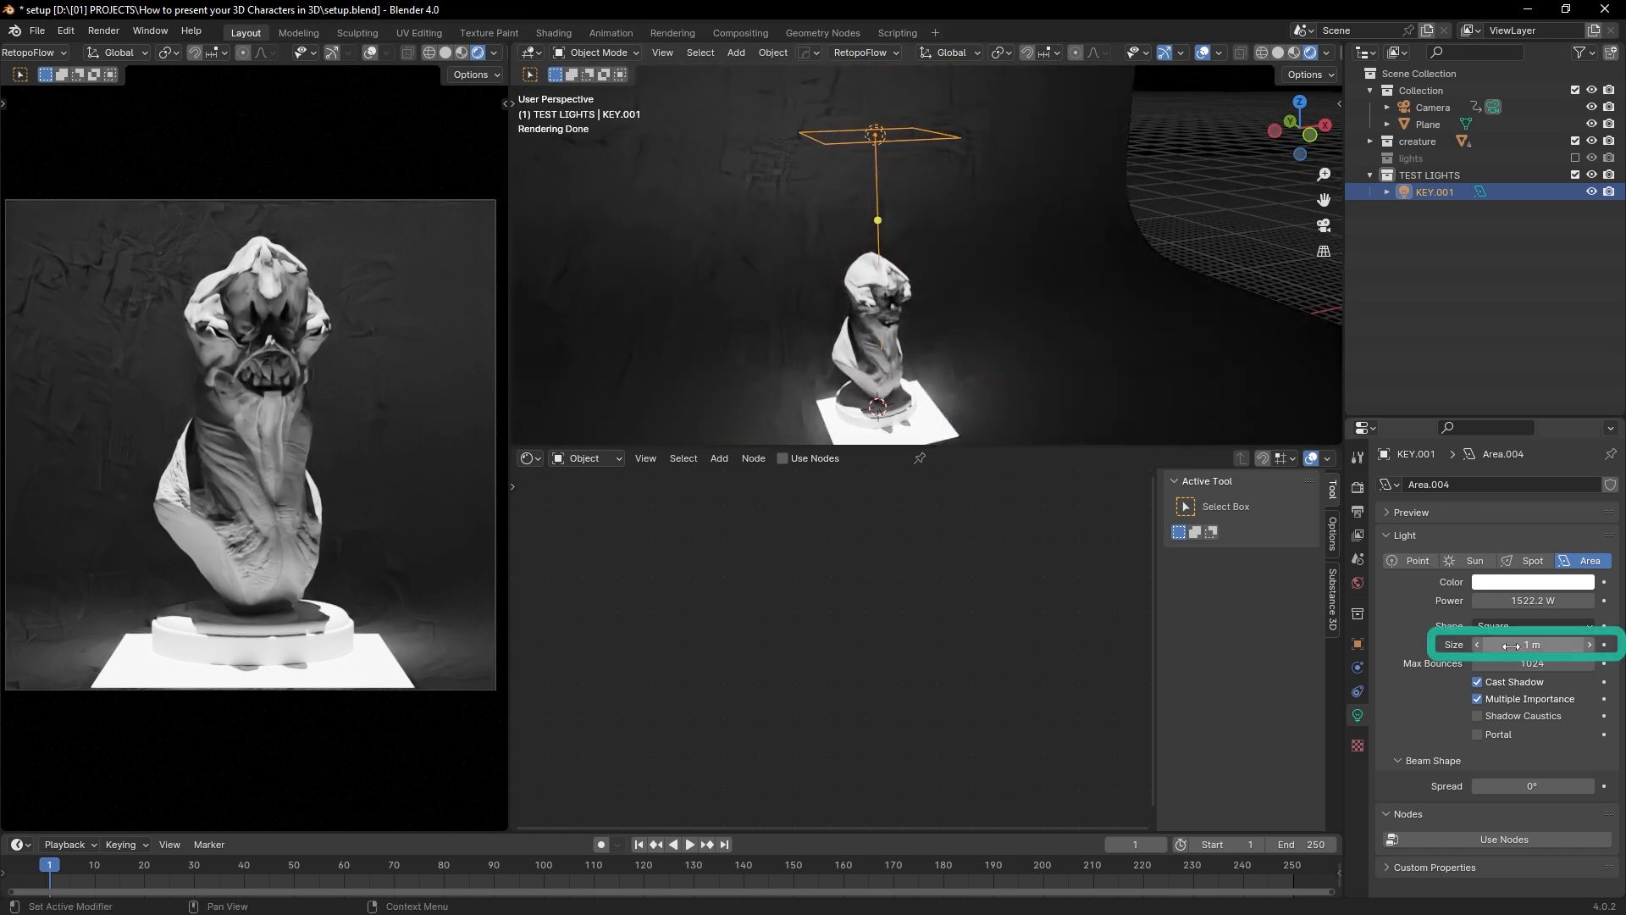
mouse_move(1546, 646)
mouse_down()
mouse_move(1621, 646)
mouse_move(1525, 646)
mouse_up()
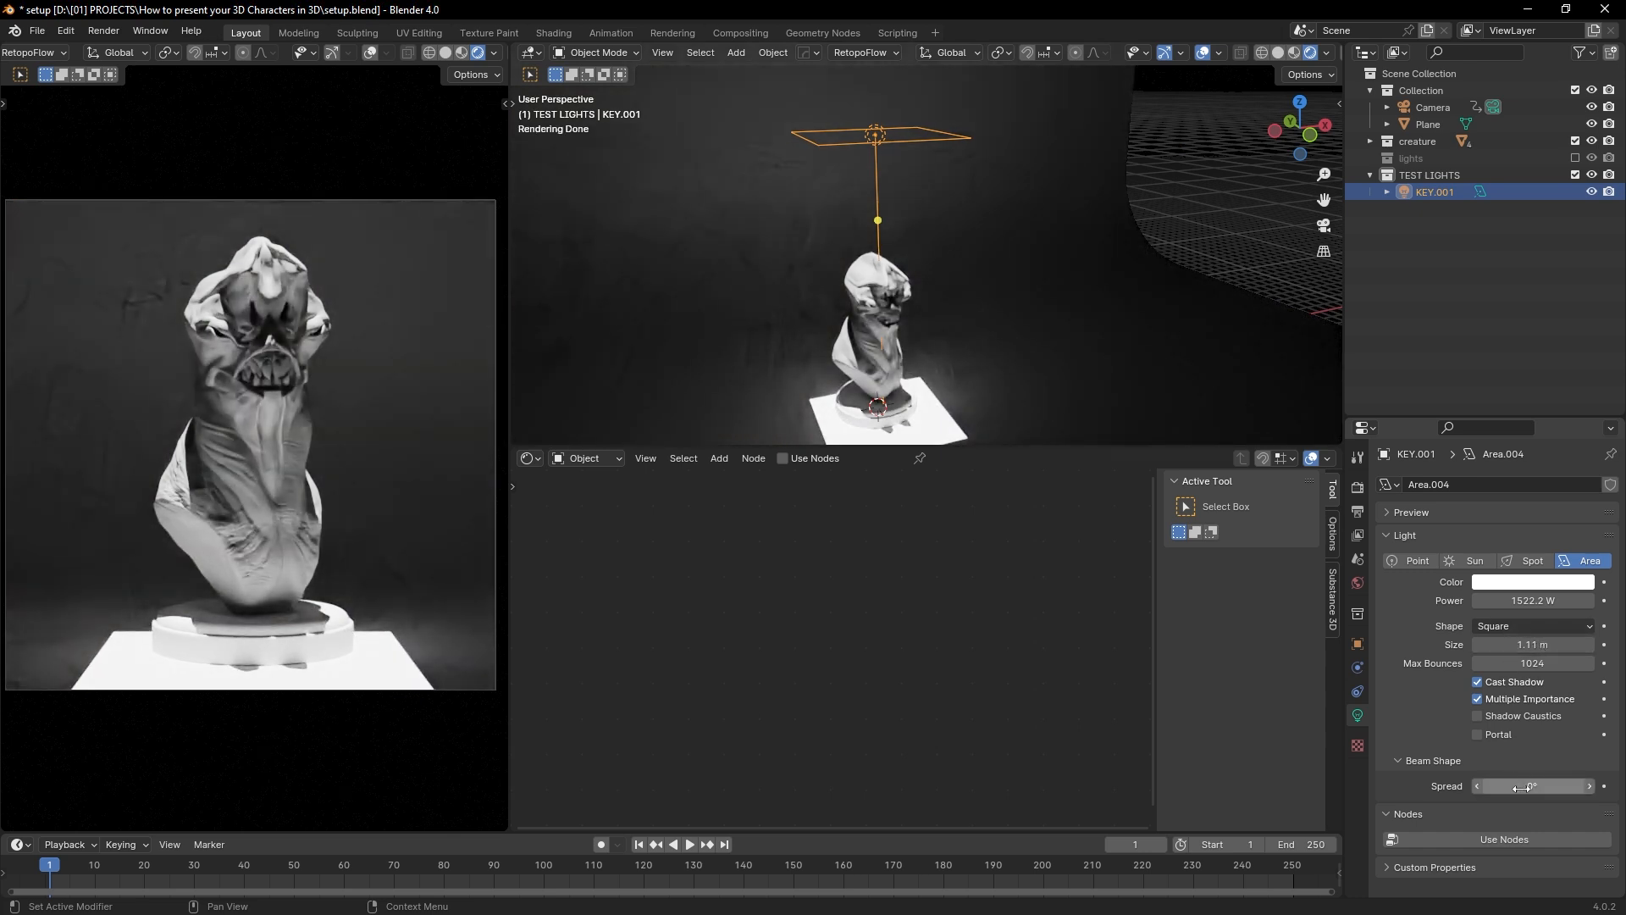
Step: Widen the key light's spread to 36°, with its power at 1520.3 W and its size at 0.59 m
drag(1480, 786, 1546, 786)
drag(1561, 601, 1511, 644)
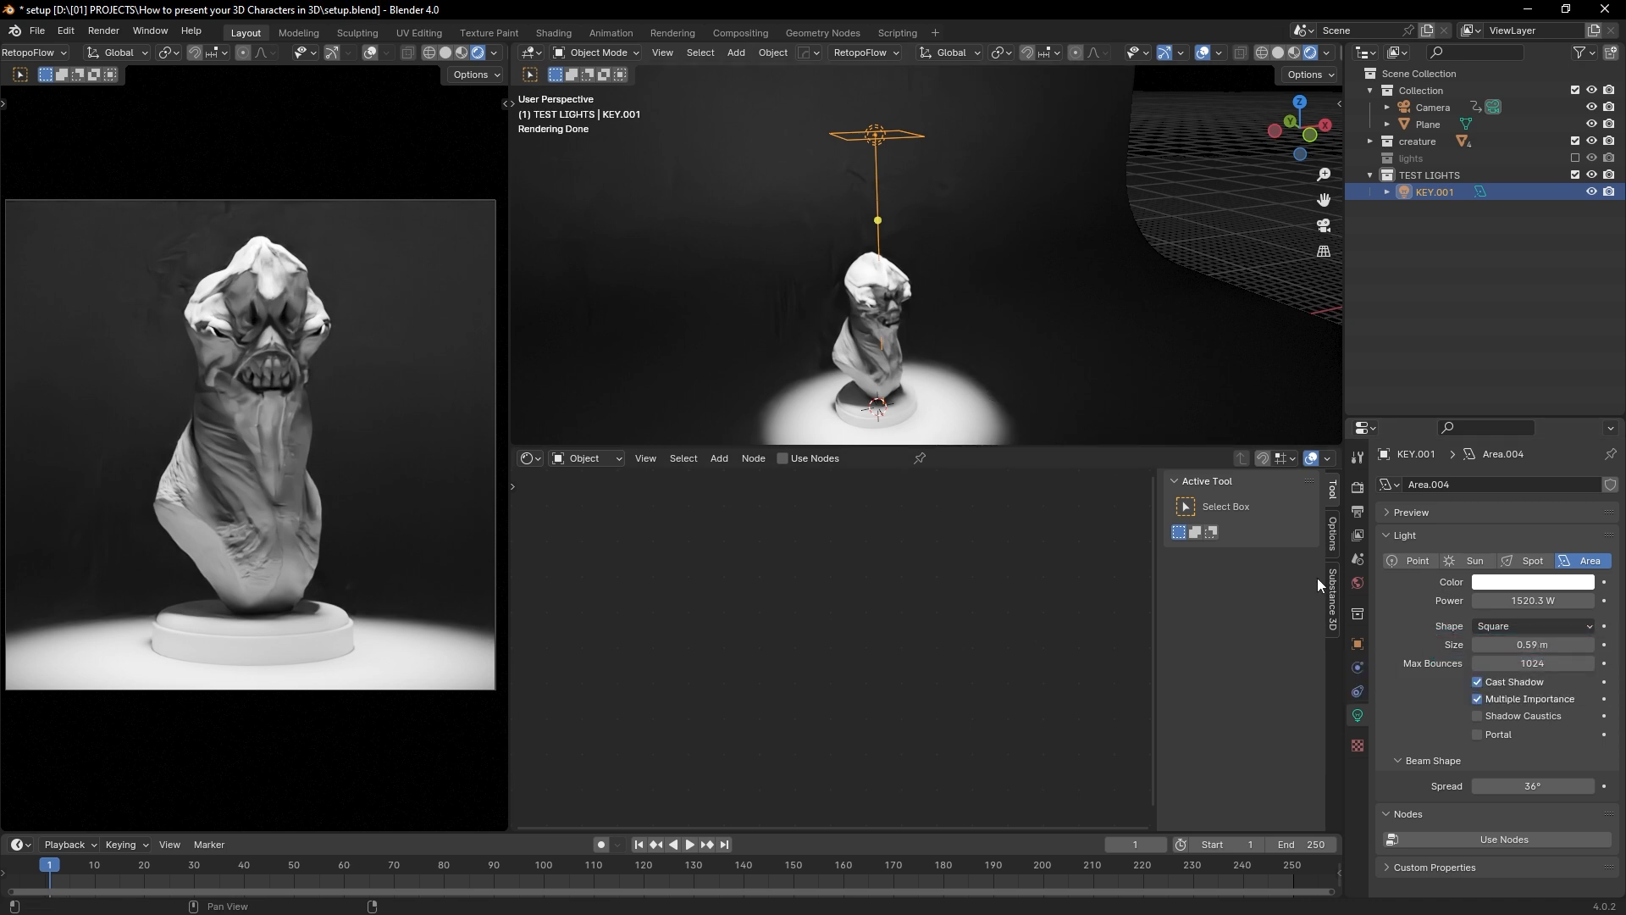
Step: Try key light sizes of 0.15 m, 2.97 m and 1.28 m to compare the shadow softness on the bust
drag(1522, 641, 1485, 641)
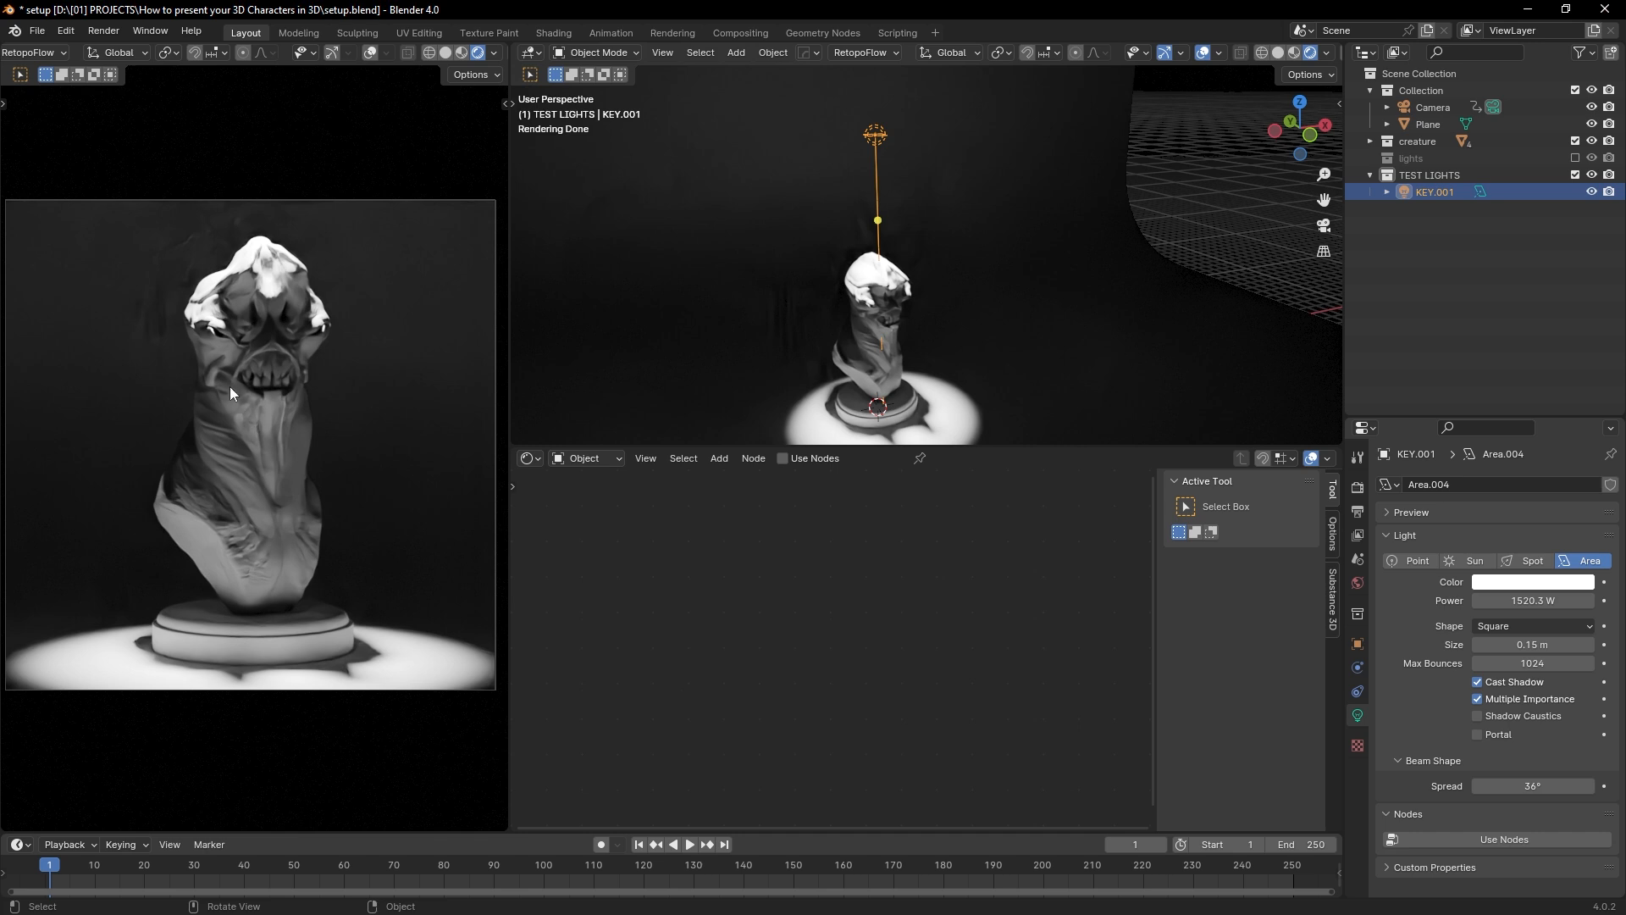
mouse_move(1516, 644)
mouse_down()
mouse_move(1575, 644)
mouse_move(1513, 644)
mouse_up()
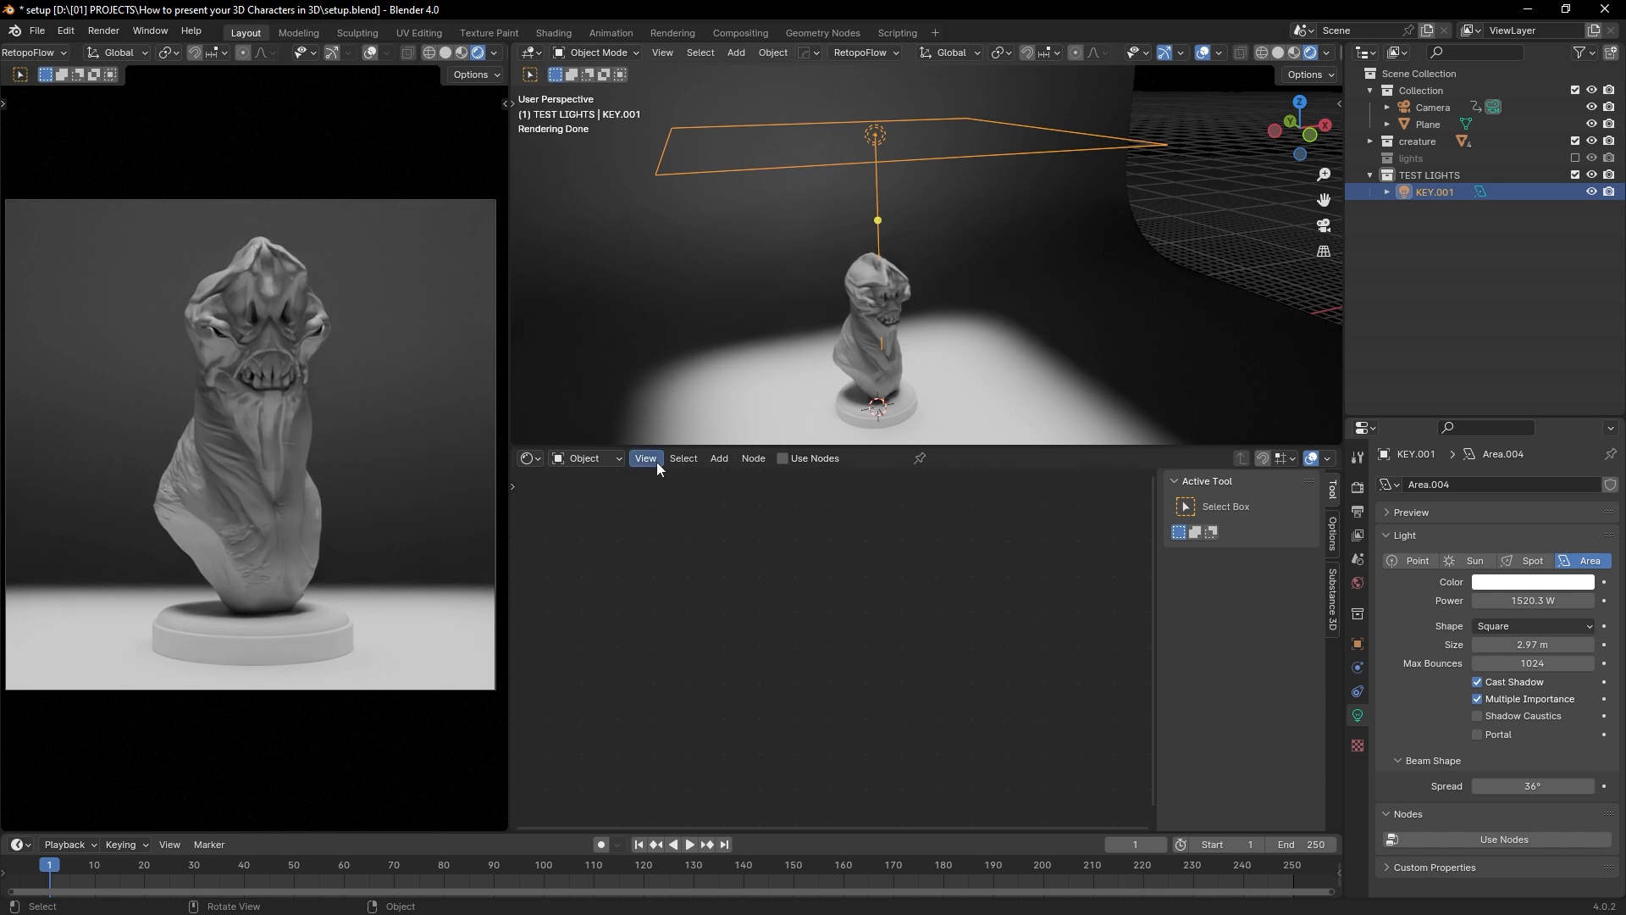
drag(1524, 644, 1444, 643)
Step: Set the key light's size to 0.8 m
click(1566, 649)
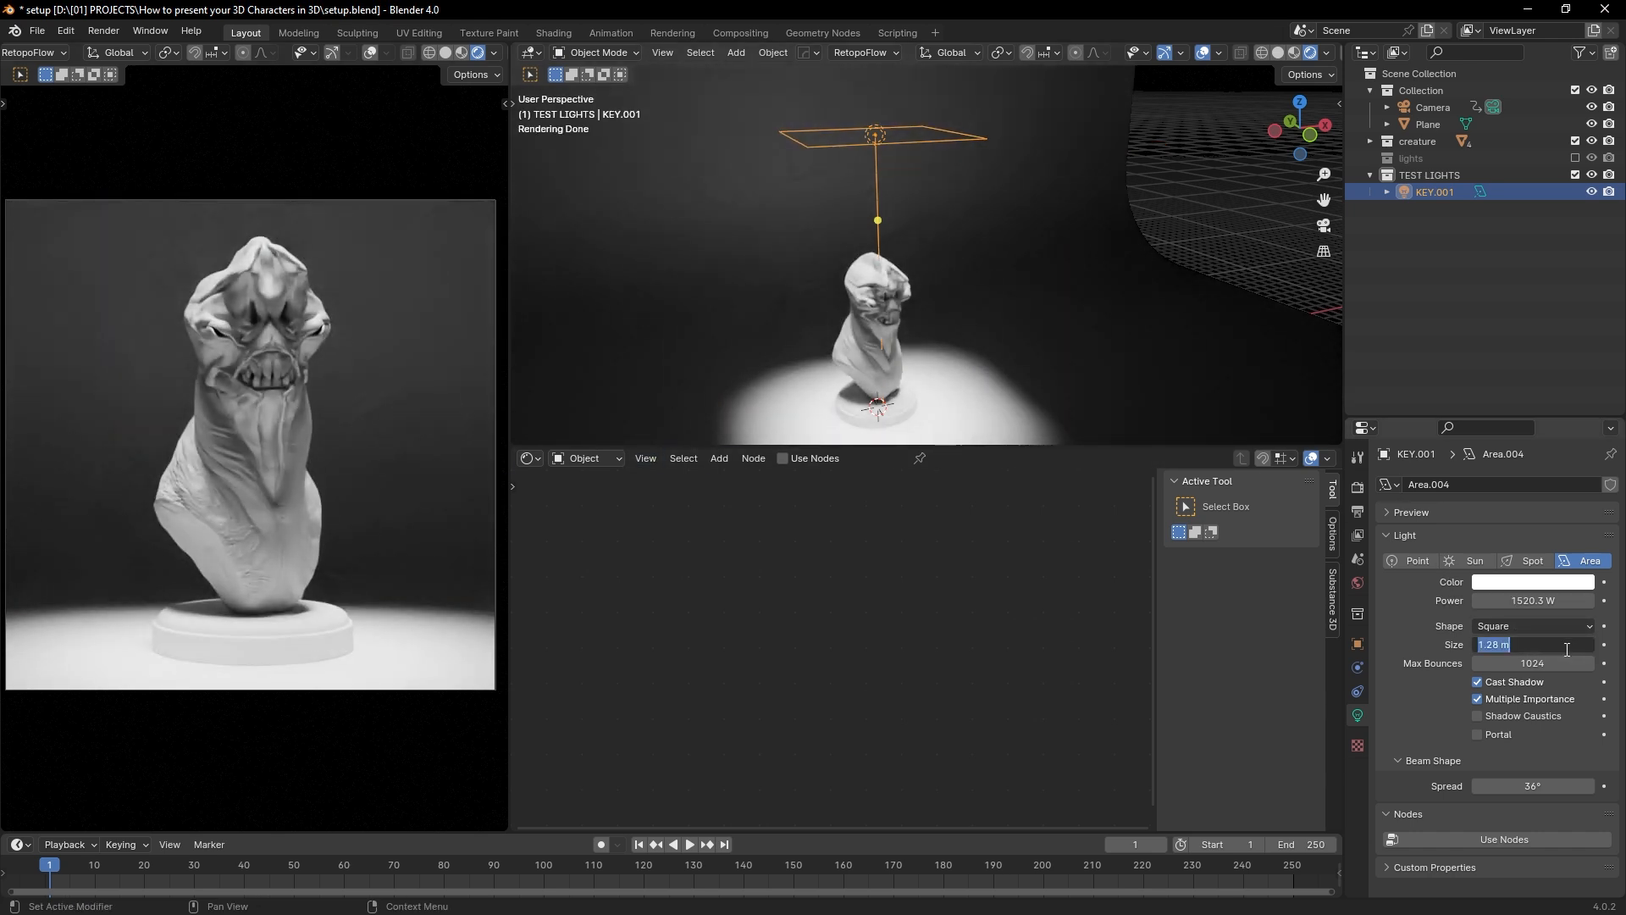
text(0.8)
key(Return)
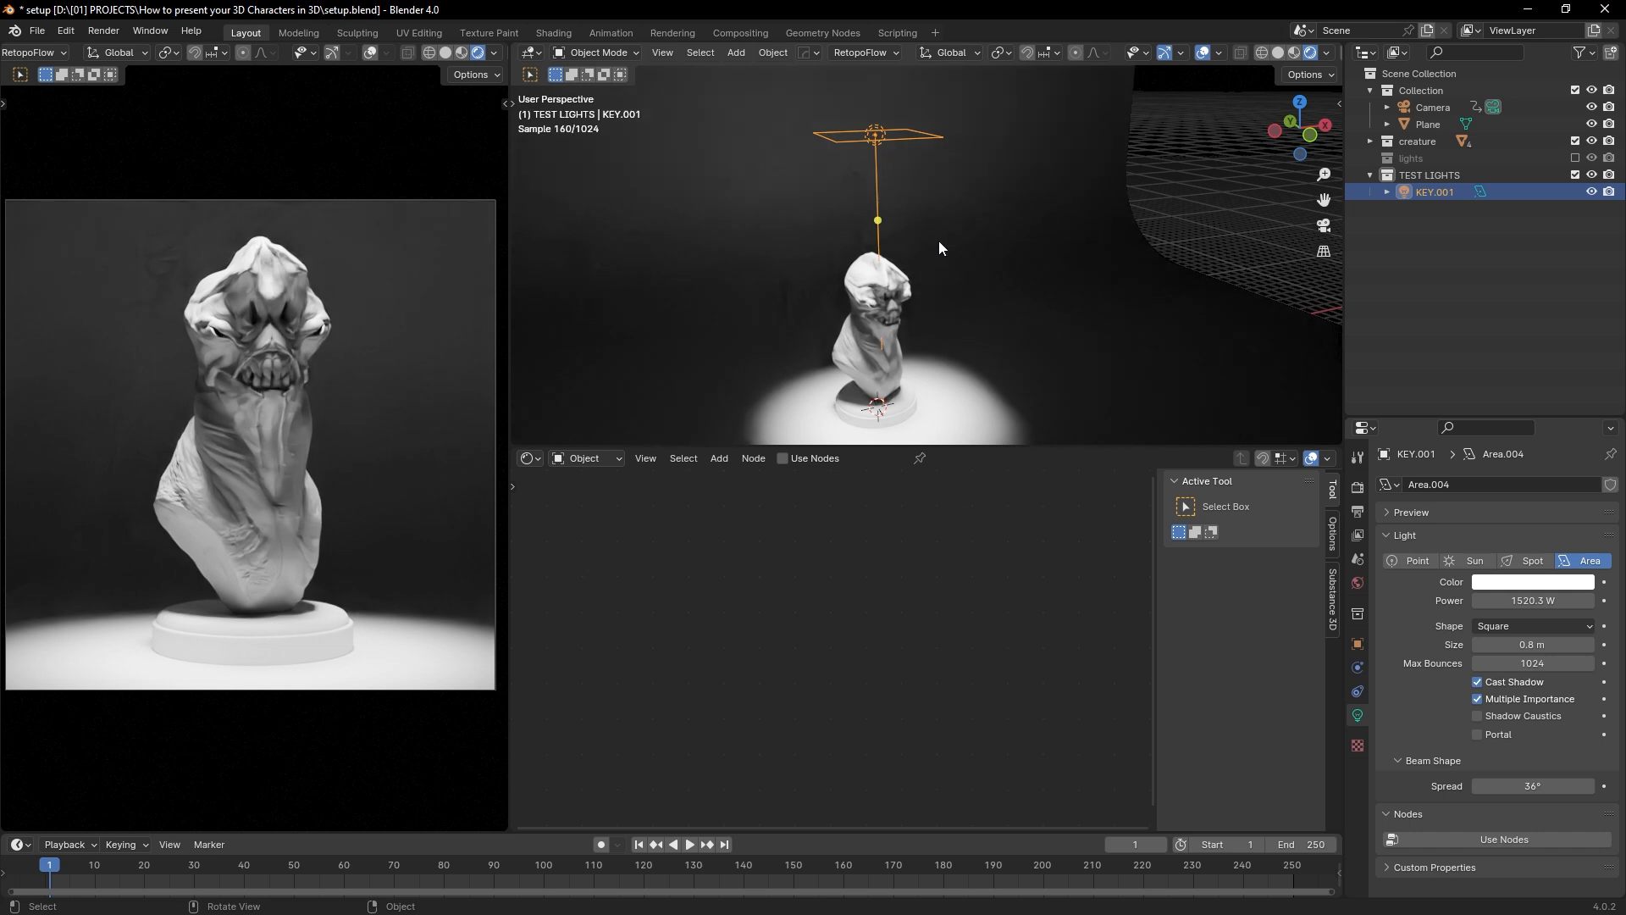
Step: Move the key light up and in front of the bust, and tilt it back toward the creature
scroll(939, 258, down, 4)
middle_drag(935, 268, 959, 260)
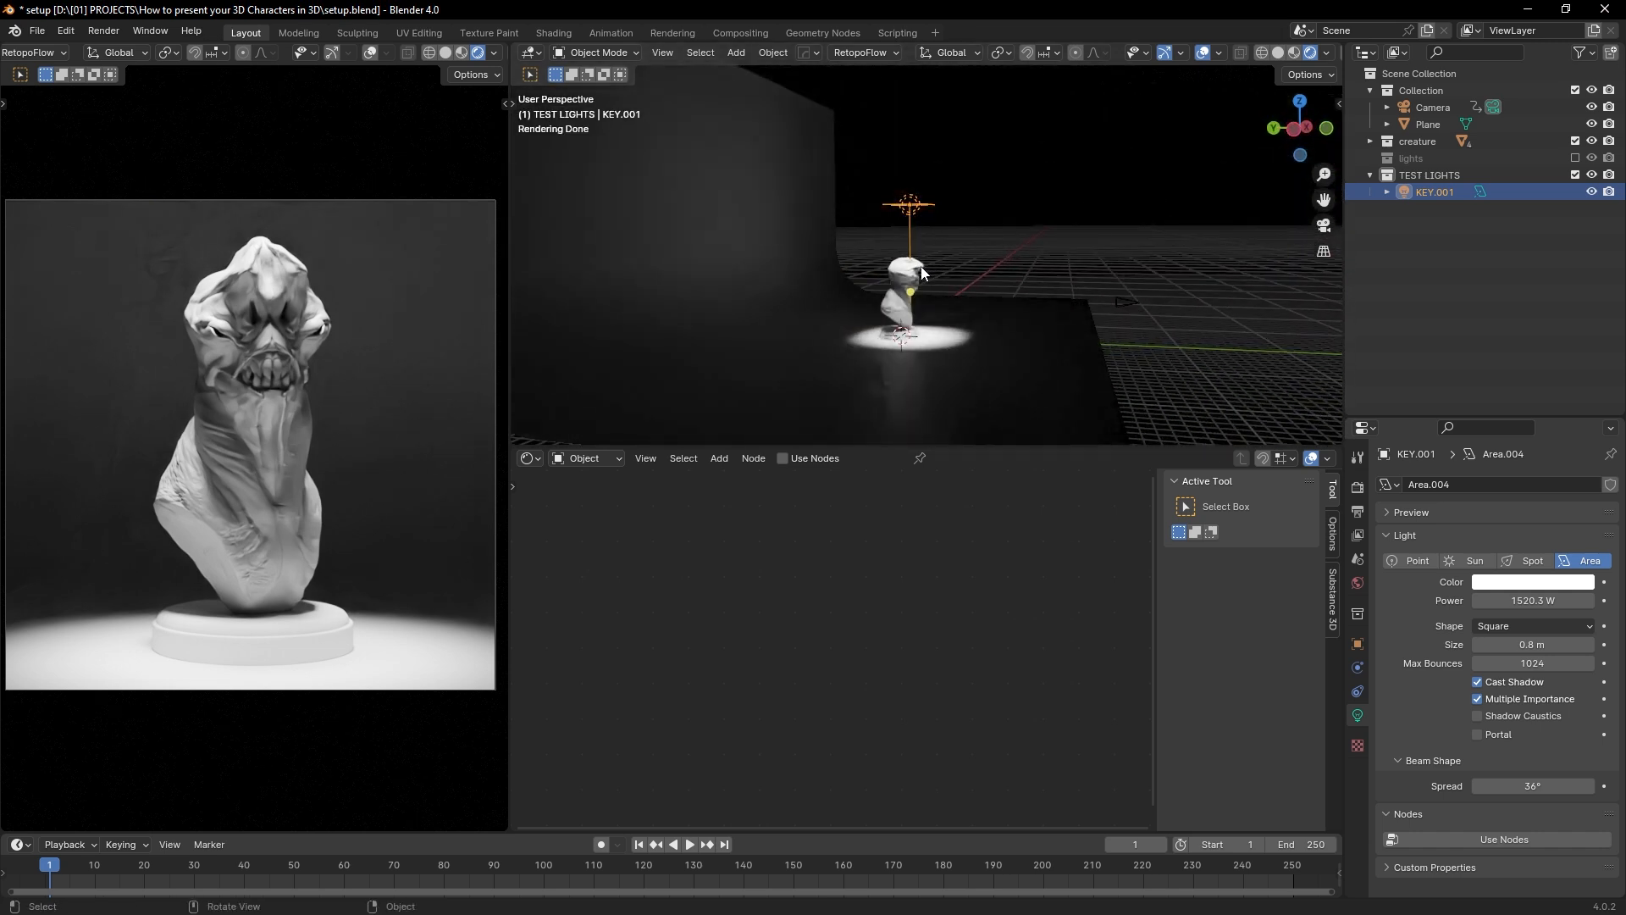
key(g)
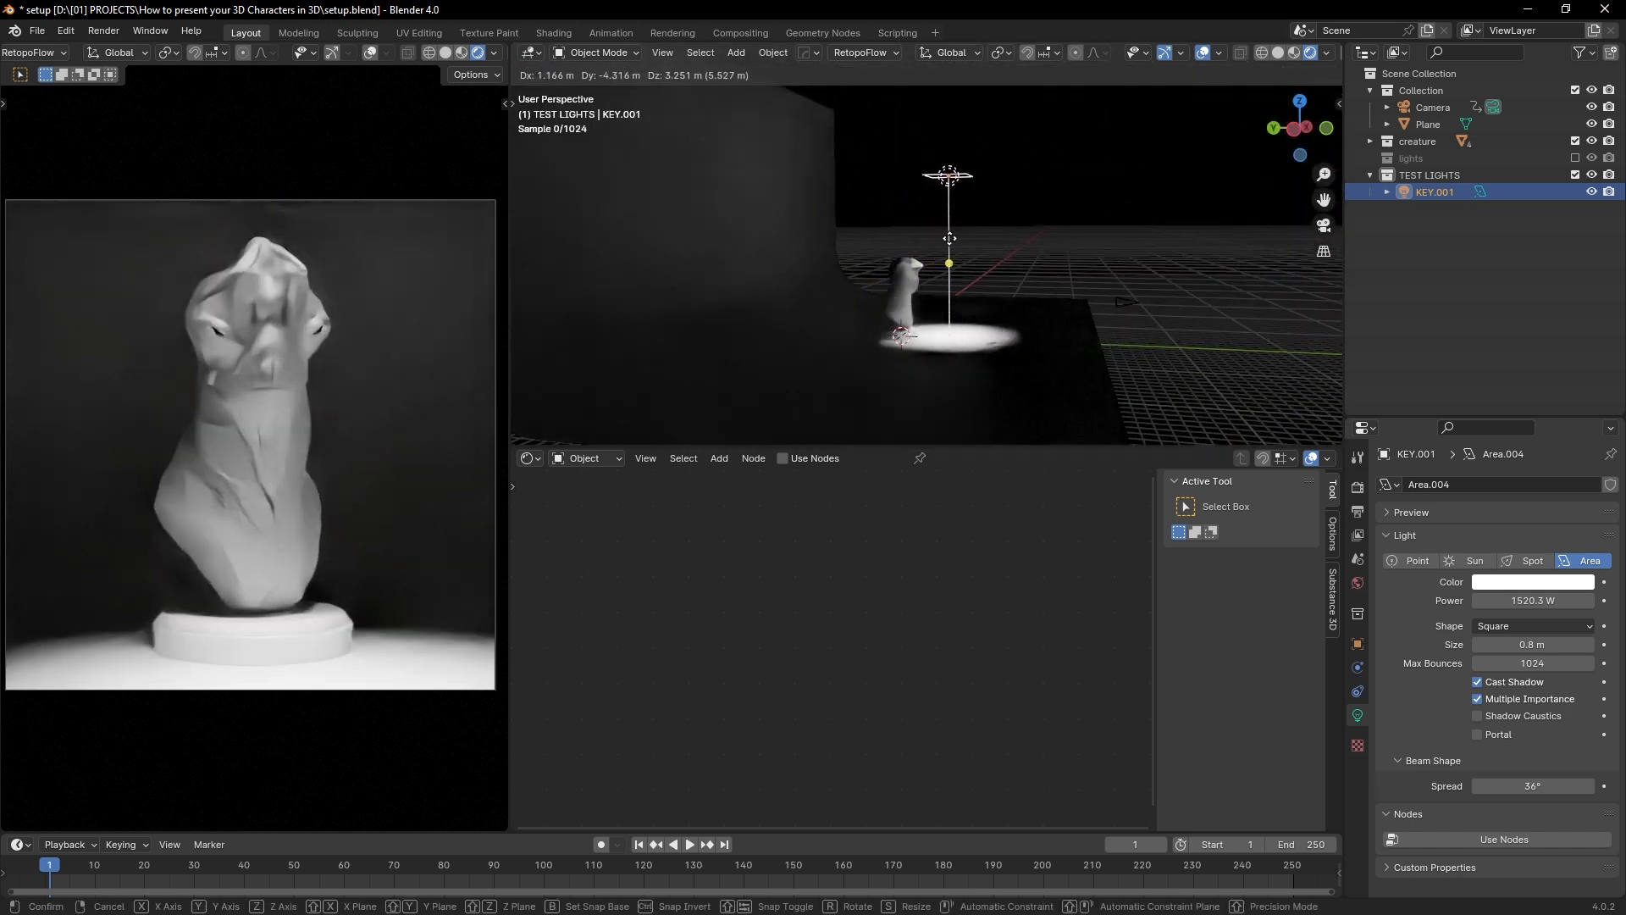
click(949, 238)
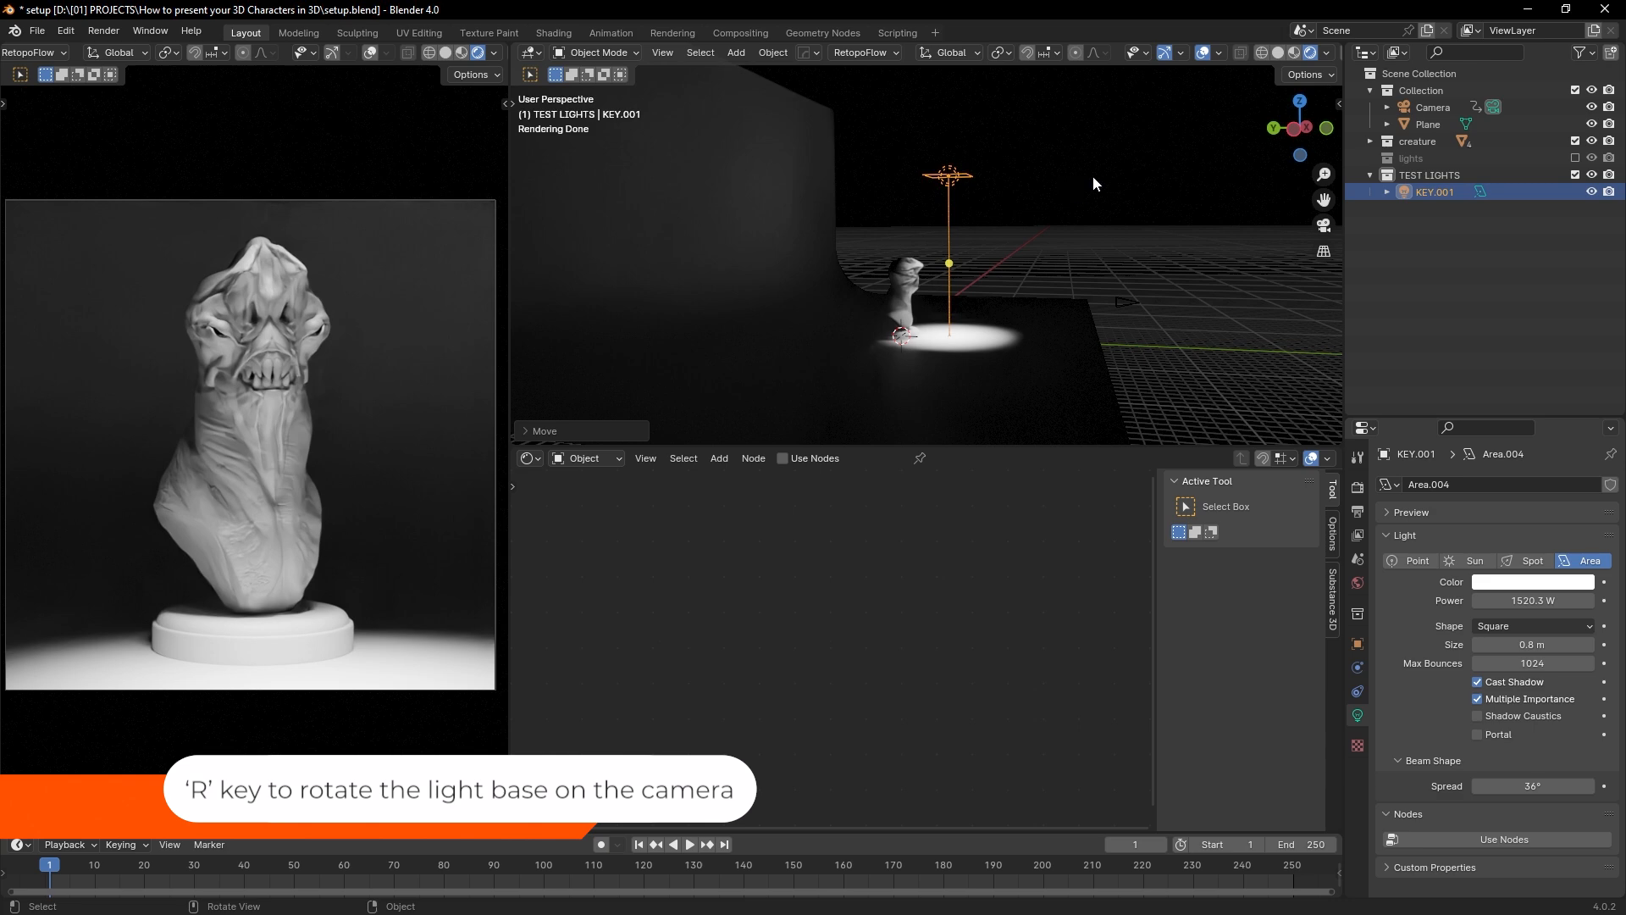
key(r)
click(1058, 235)
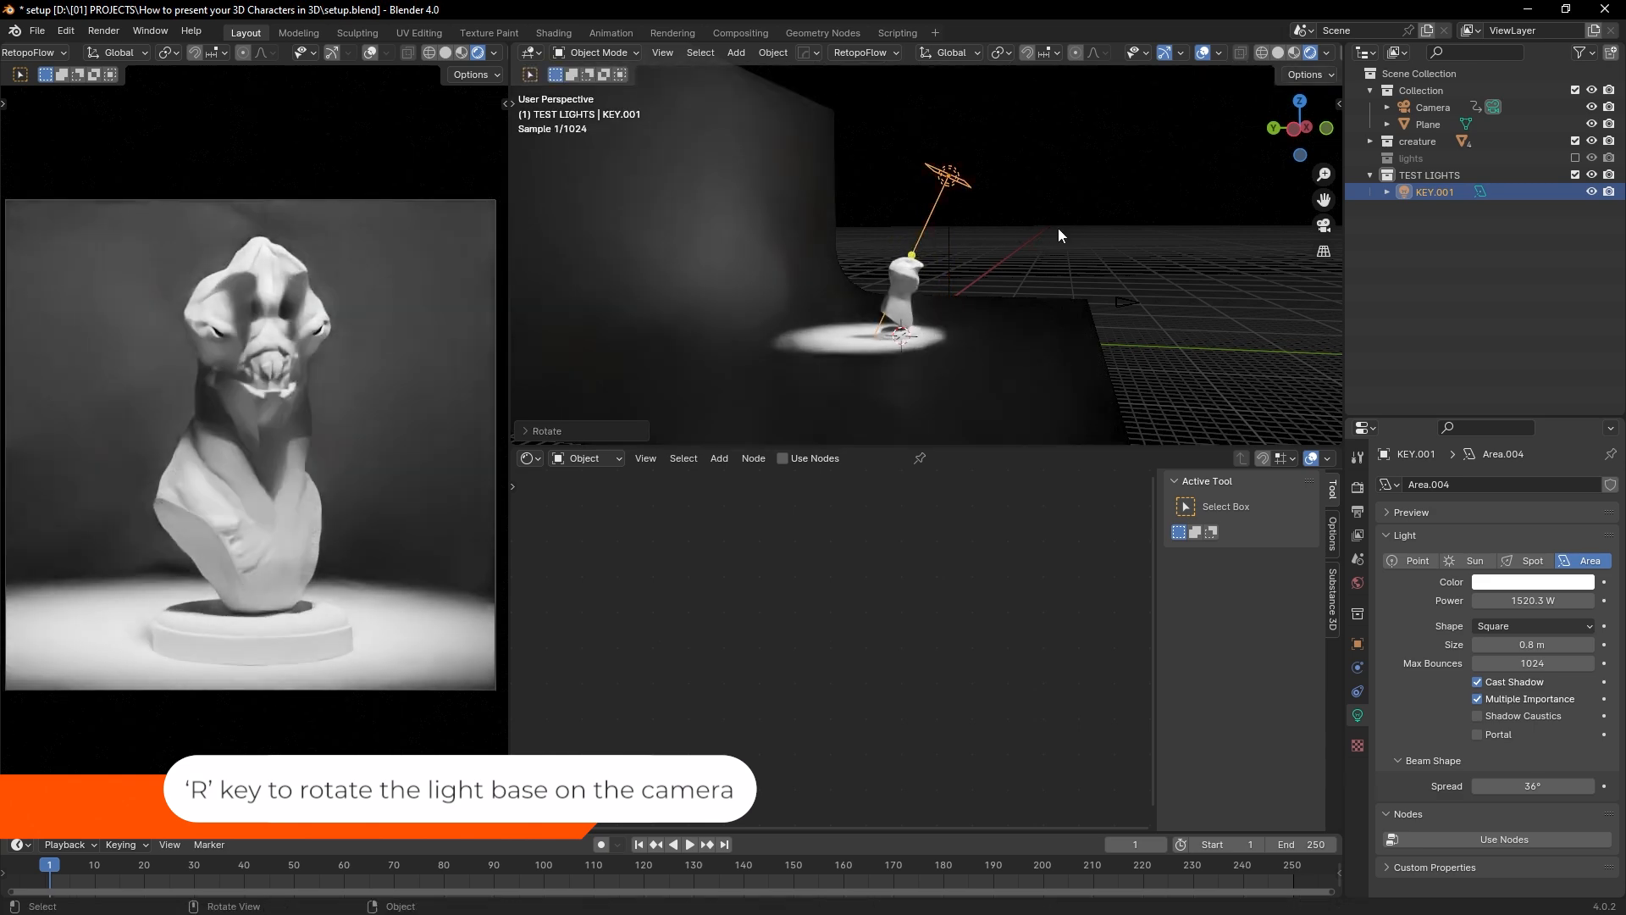
Step: Move the key light to the +X side of the bust and trackball-rotate it to aim back at the creature
middle_drag(1059, 230, 882, 231)
key(g)
click(991, 229)
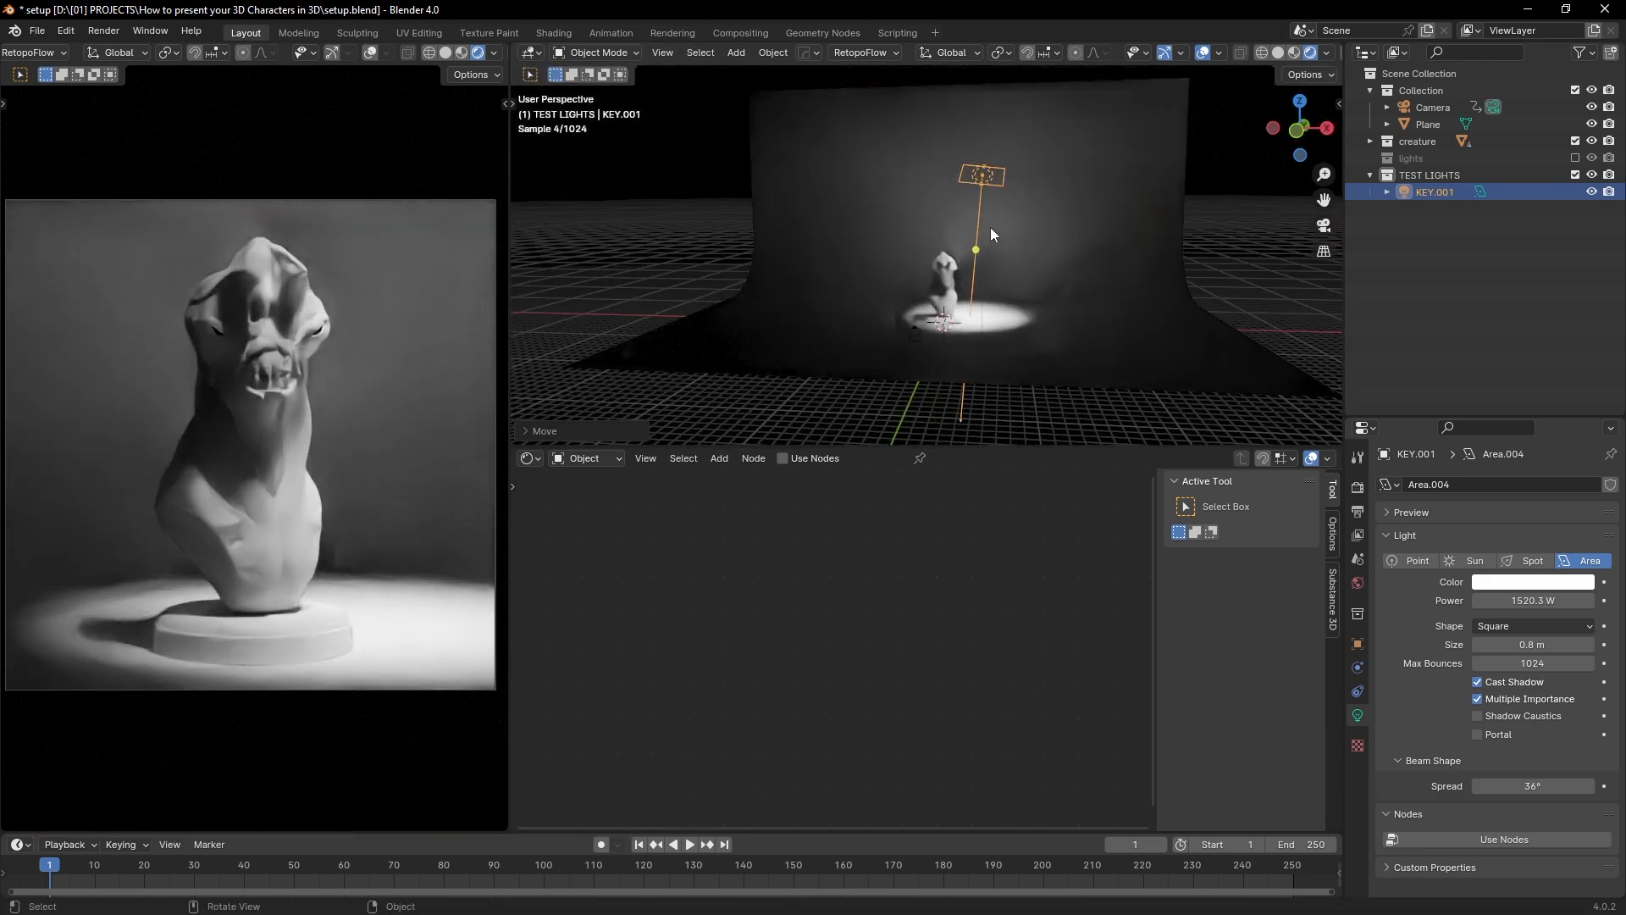
key(r)
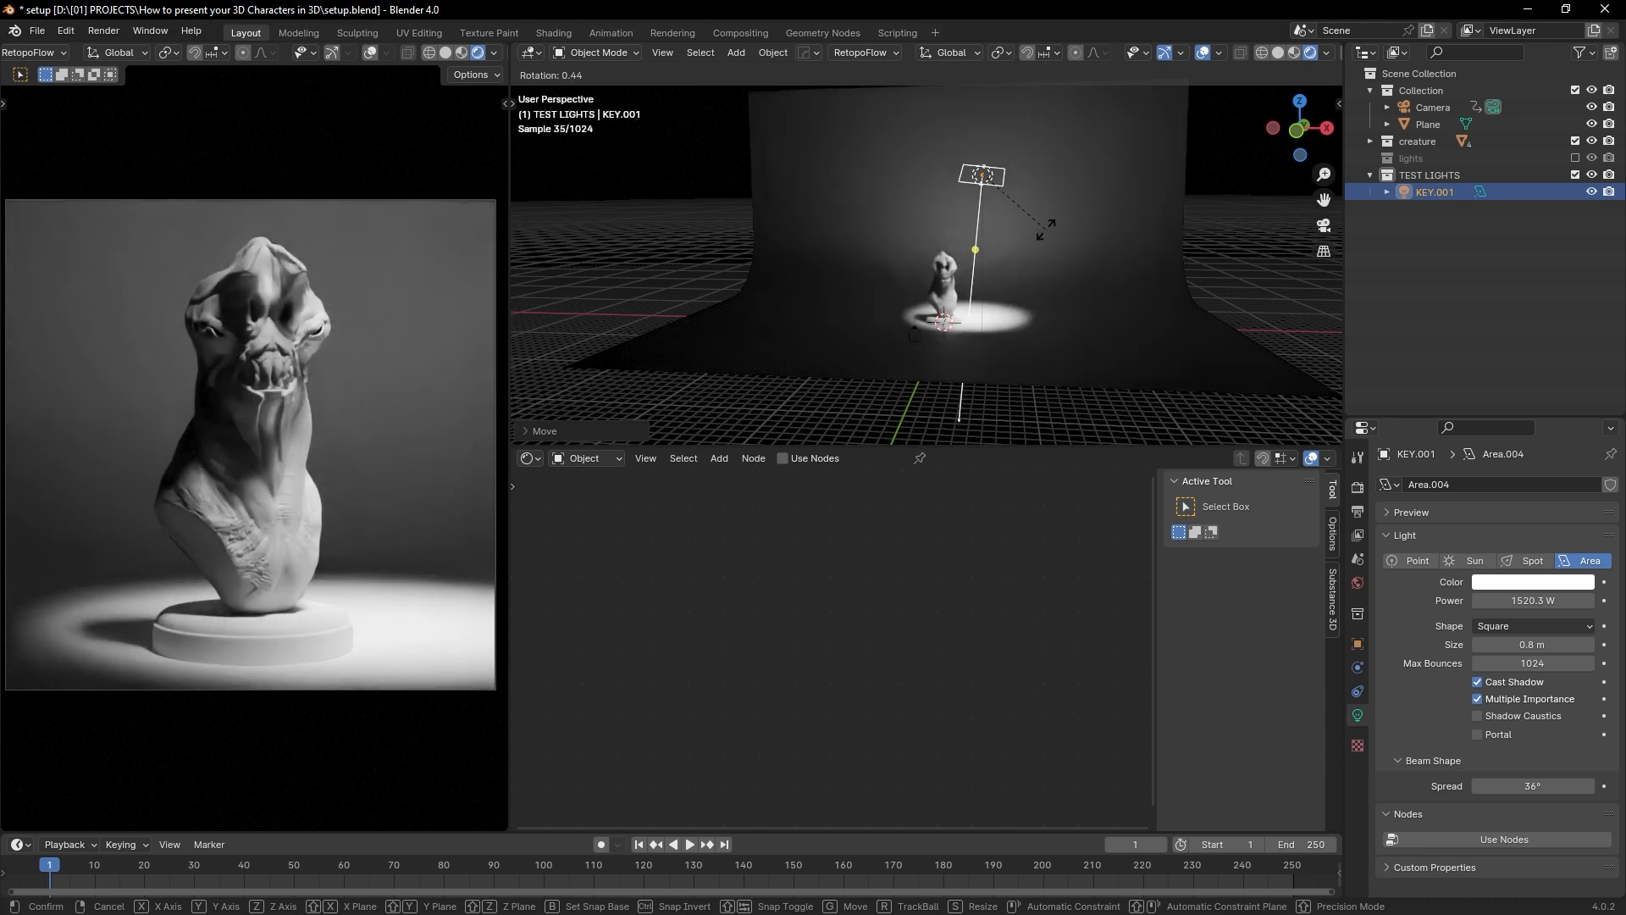
key(r)
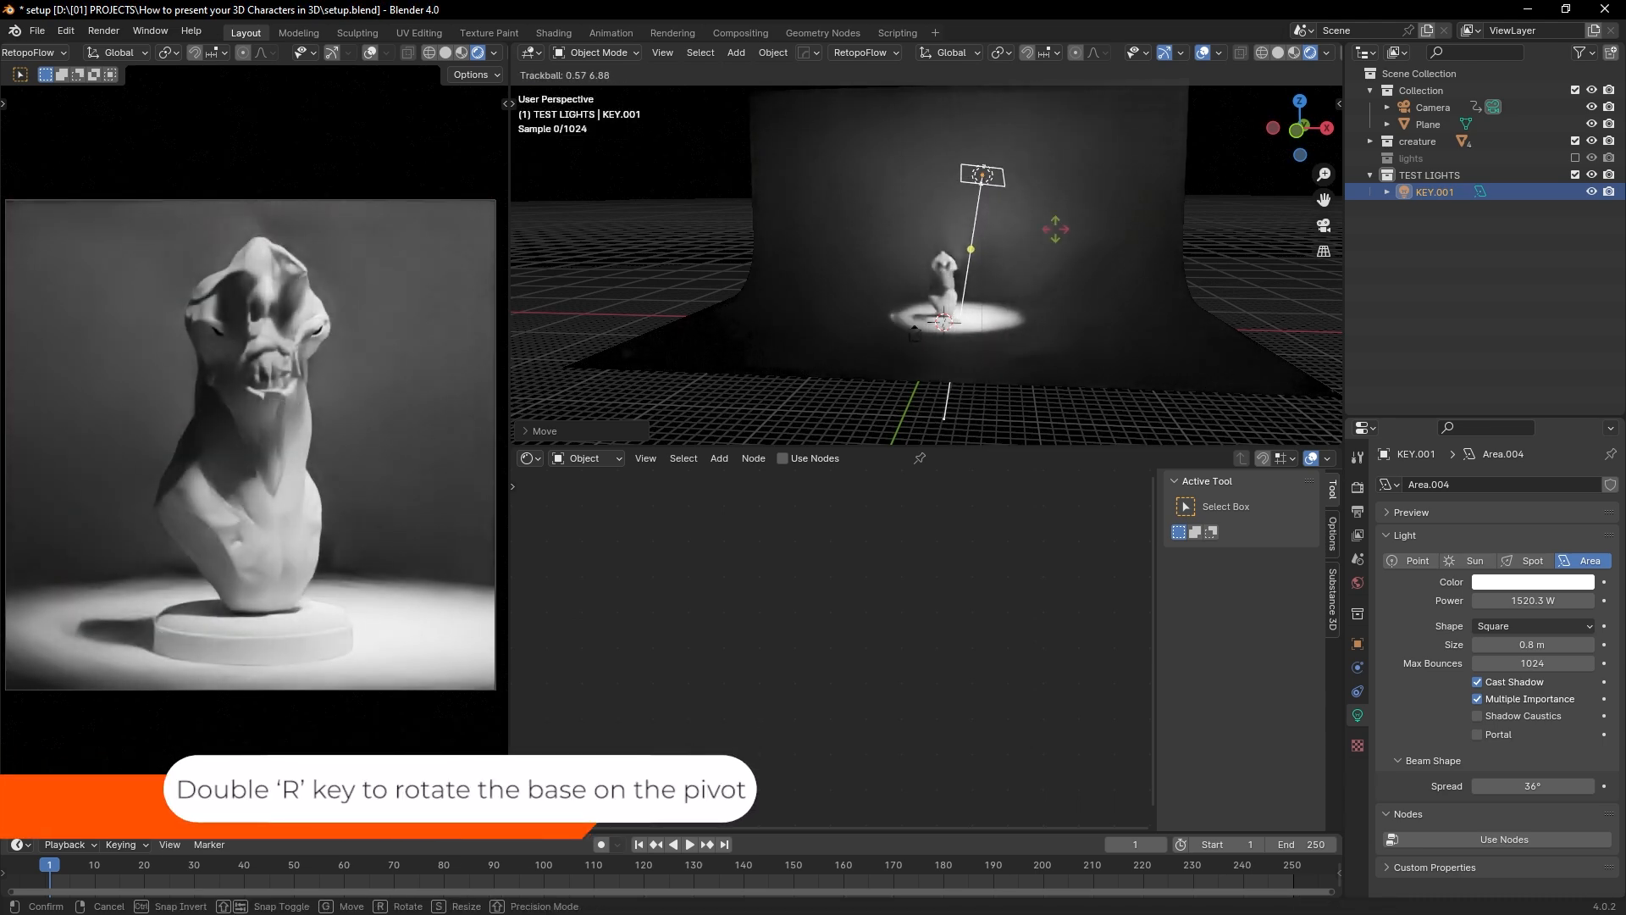
click(1063, 241)
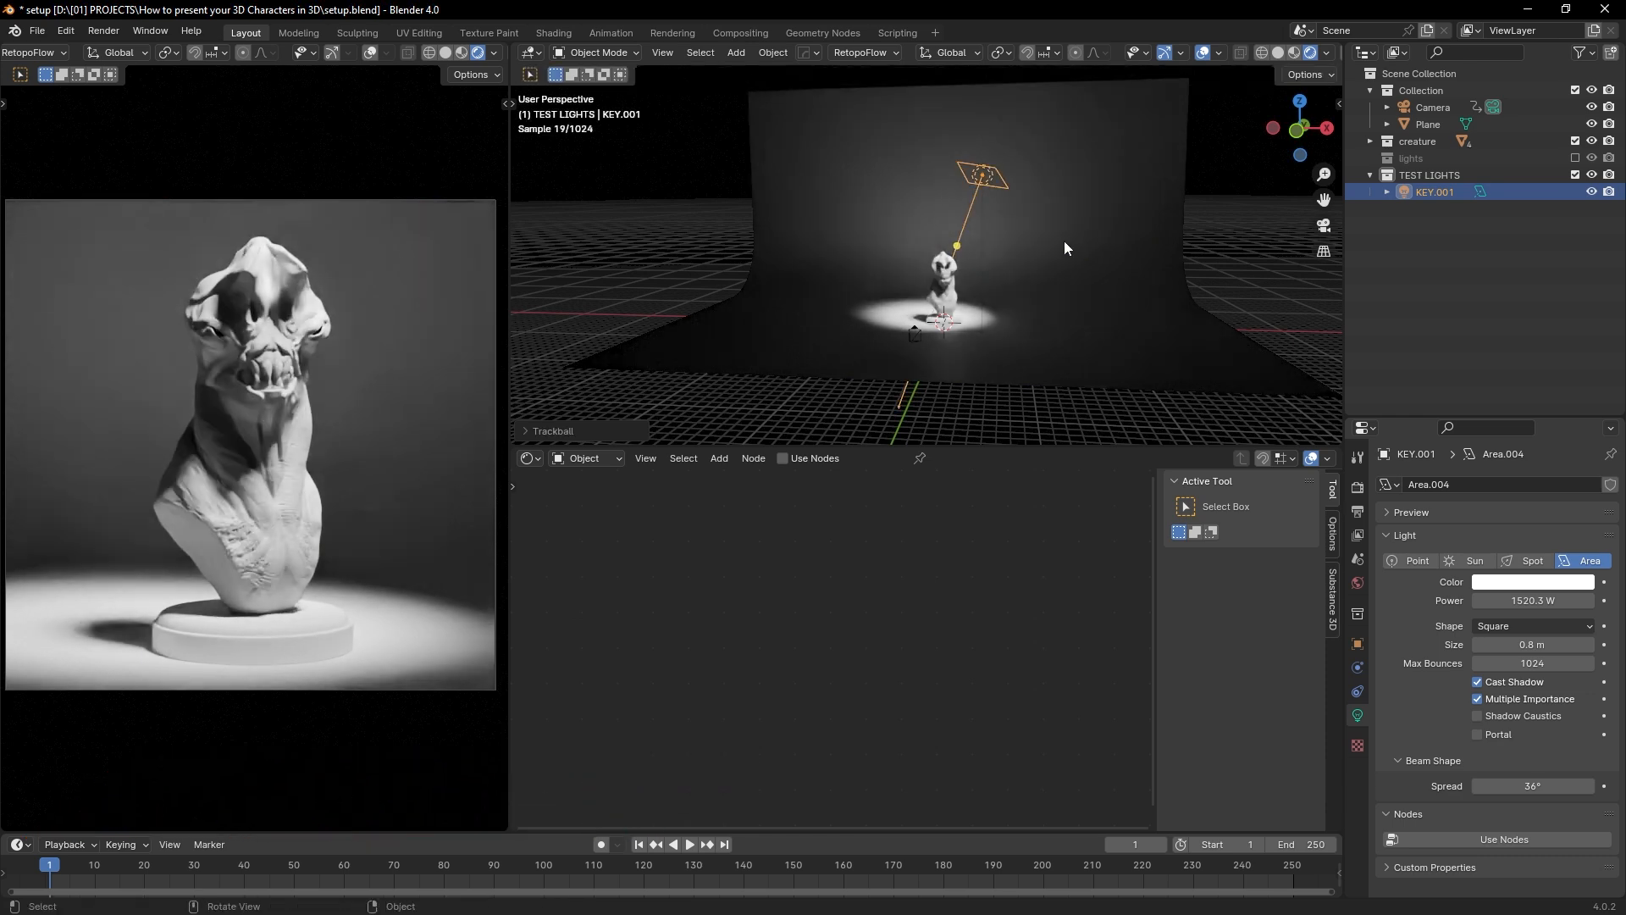
Step: Bring the key light lower and farther forward, and refine its aim at the creature with a trackball rotation
mouse_move(1064, 240)
middle_down()
mouse_move(1014, 307)
mouse_move(996, 182)
mouse_move(1028, 246)
mouse_move(1024, 229)
mouse_move(1054, 226)
middle_up()
key(g)
click(1024, 284)
key(r)
key(r)
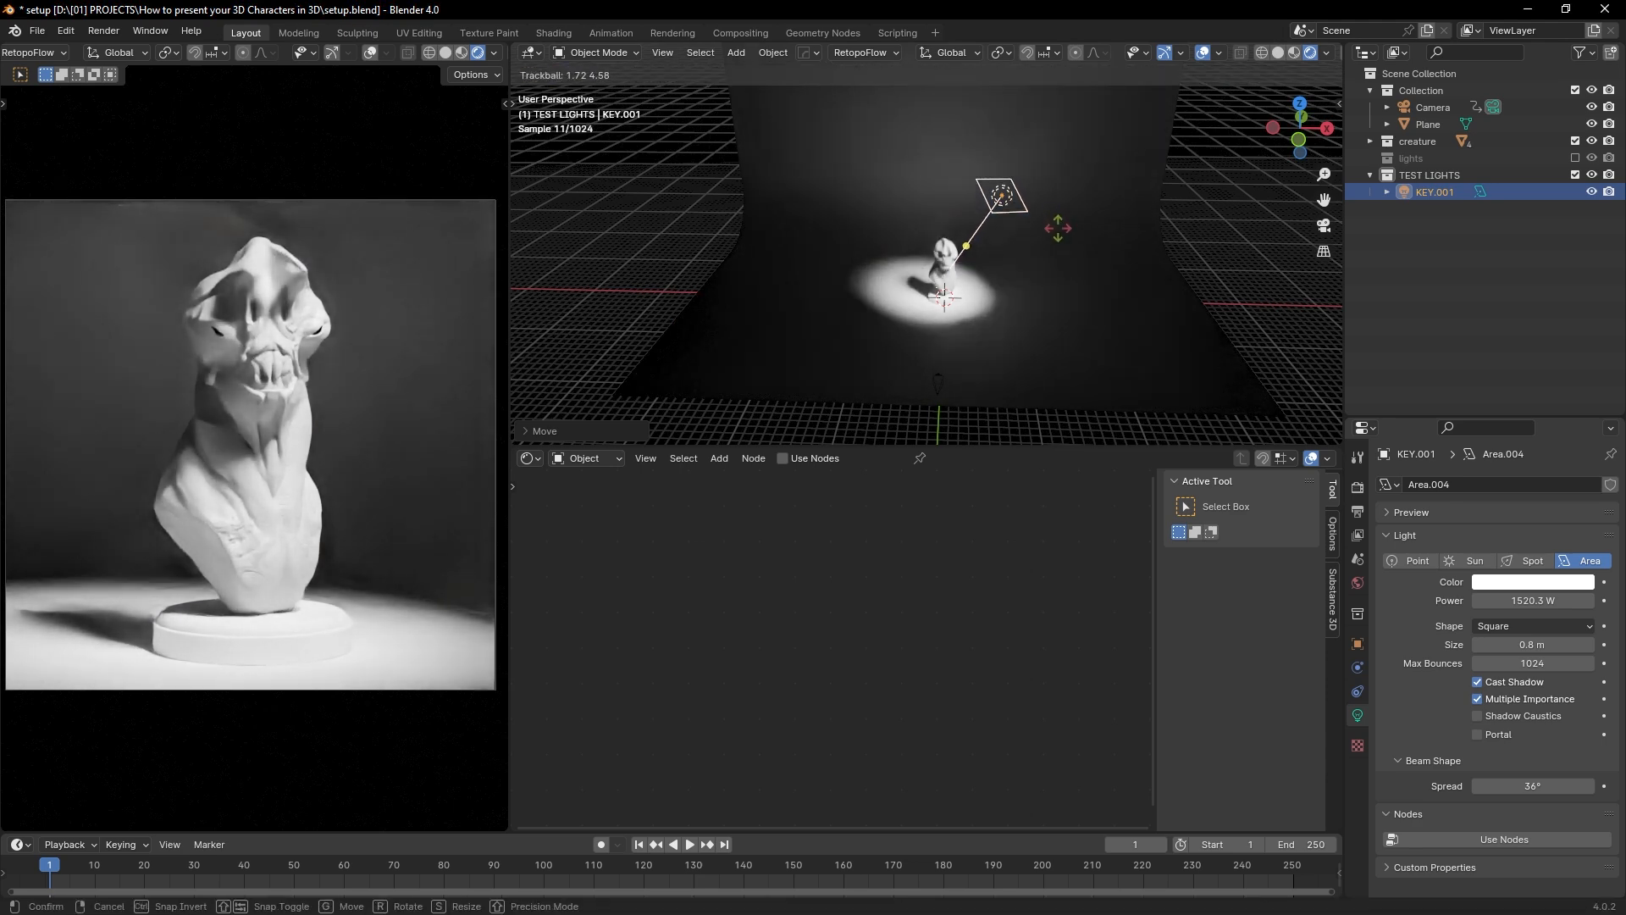
click(1058, 238)
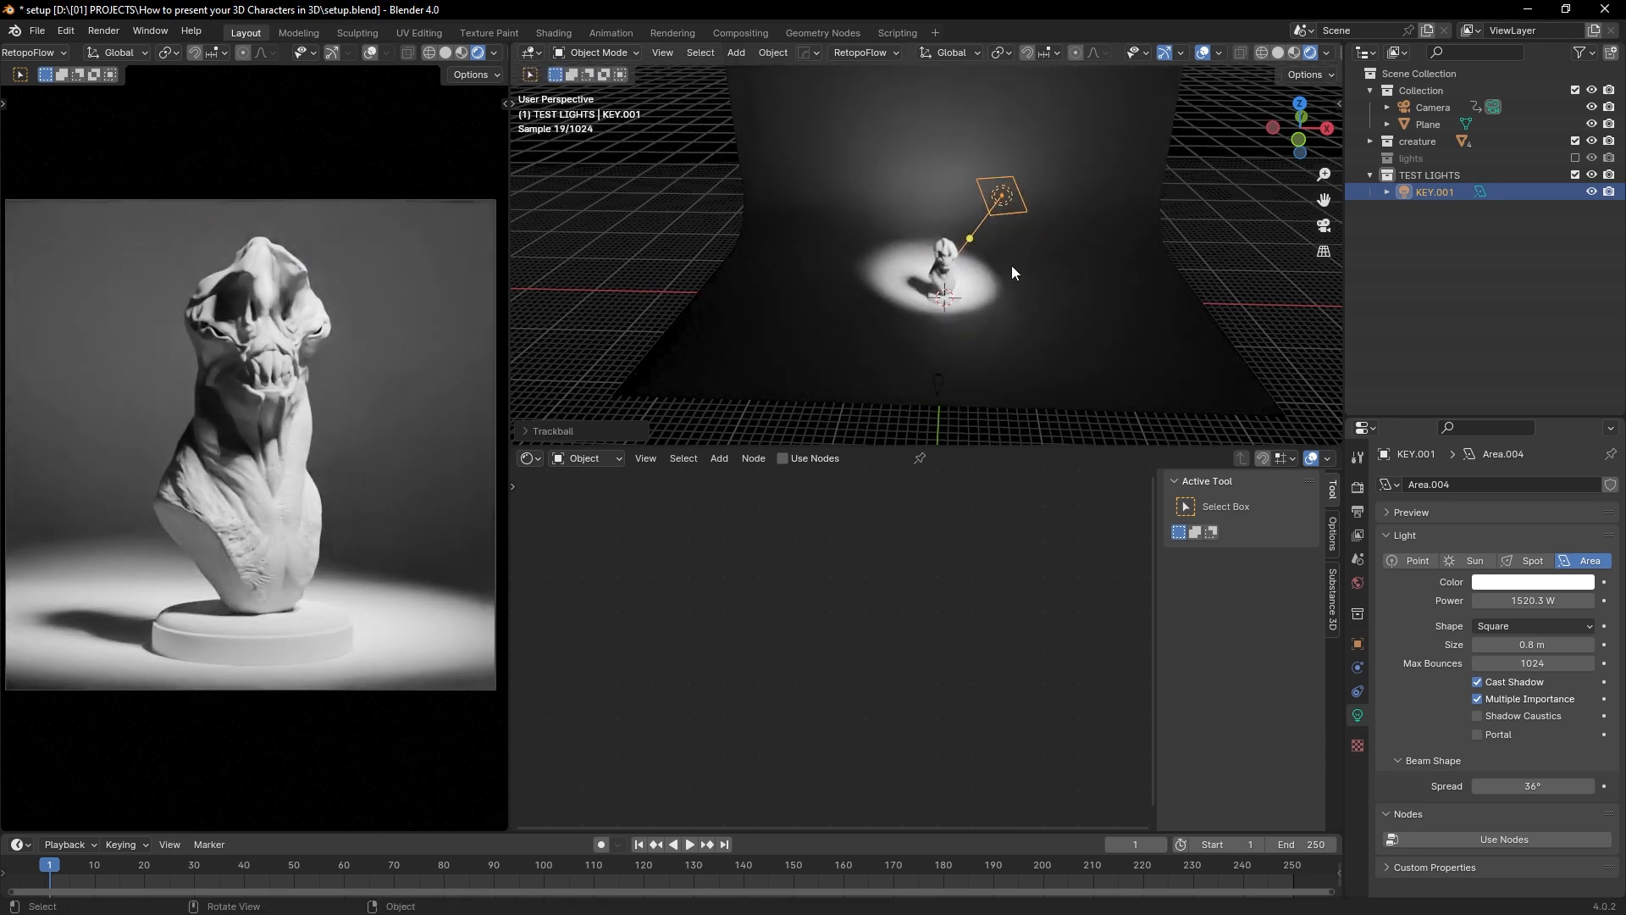
Step: Frame the bust and key light more closely and switch the main viewport to solid shading
scroll(927, 282, up, 4)
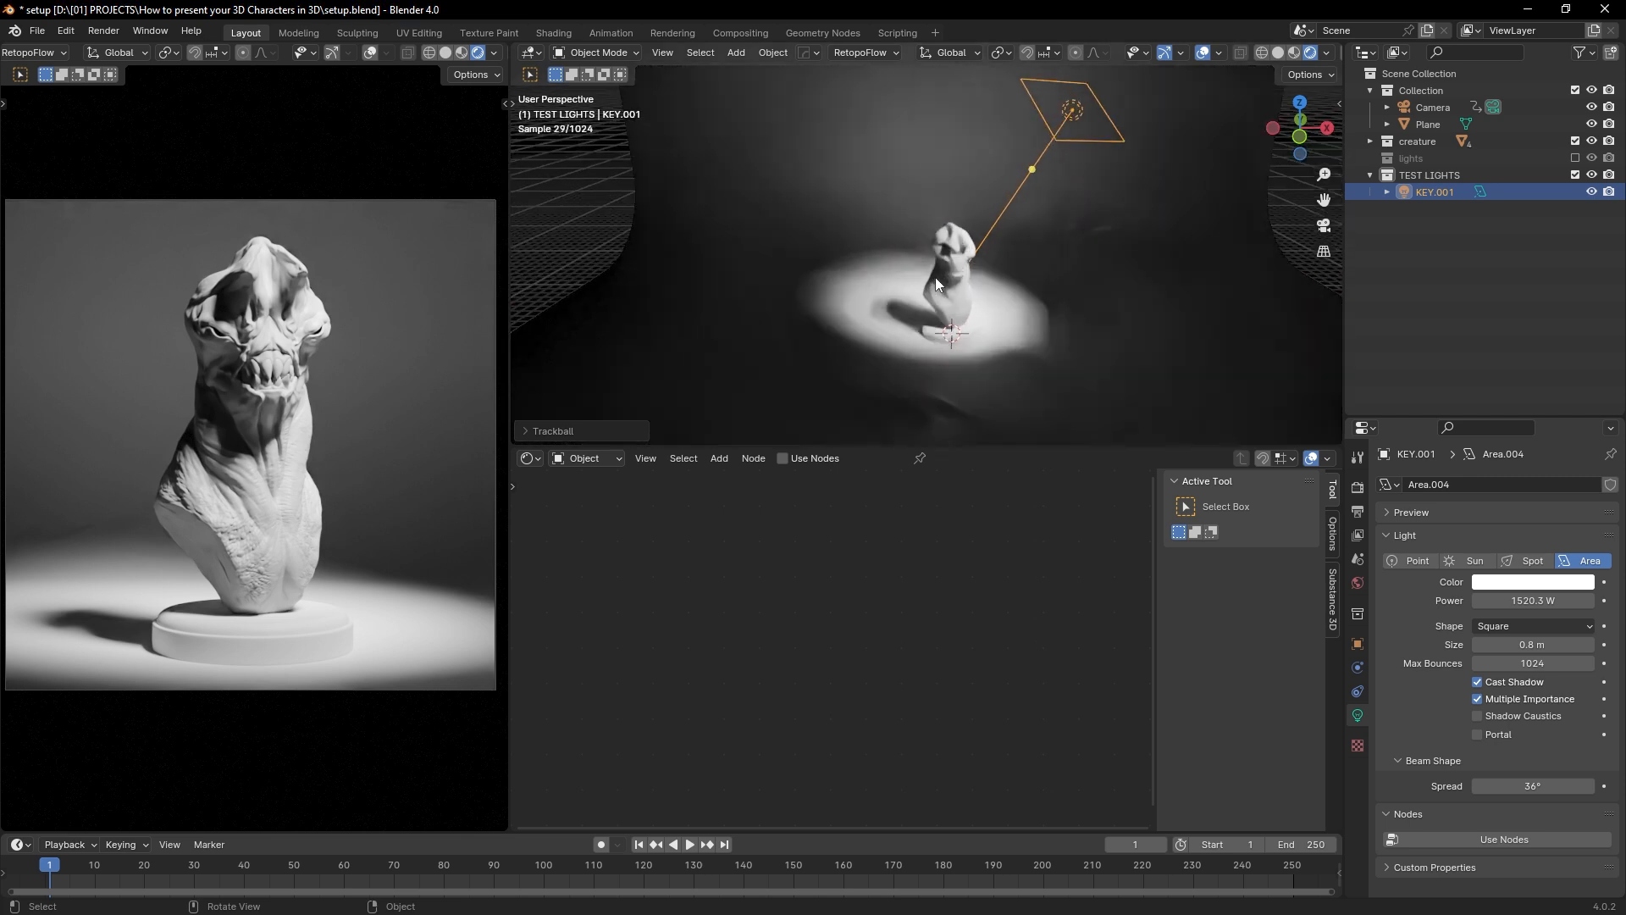
middle_drag(1004, 237, 1003, 264)
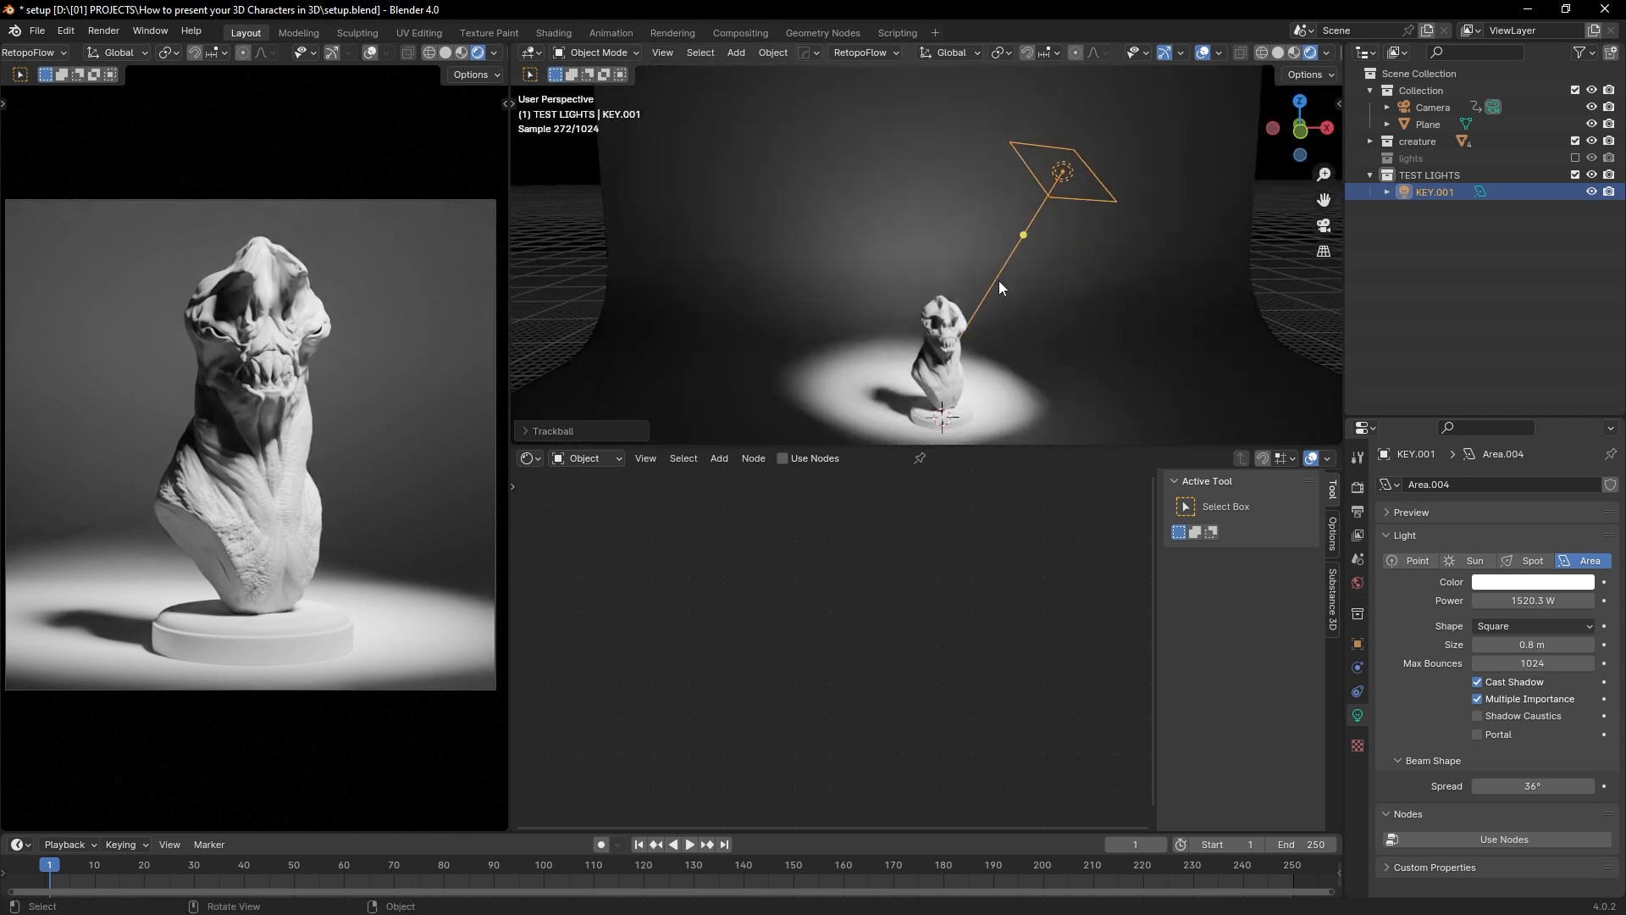
click(1279, 53)
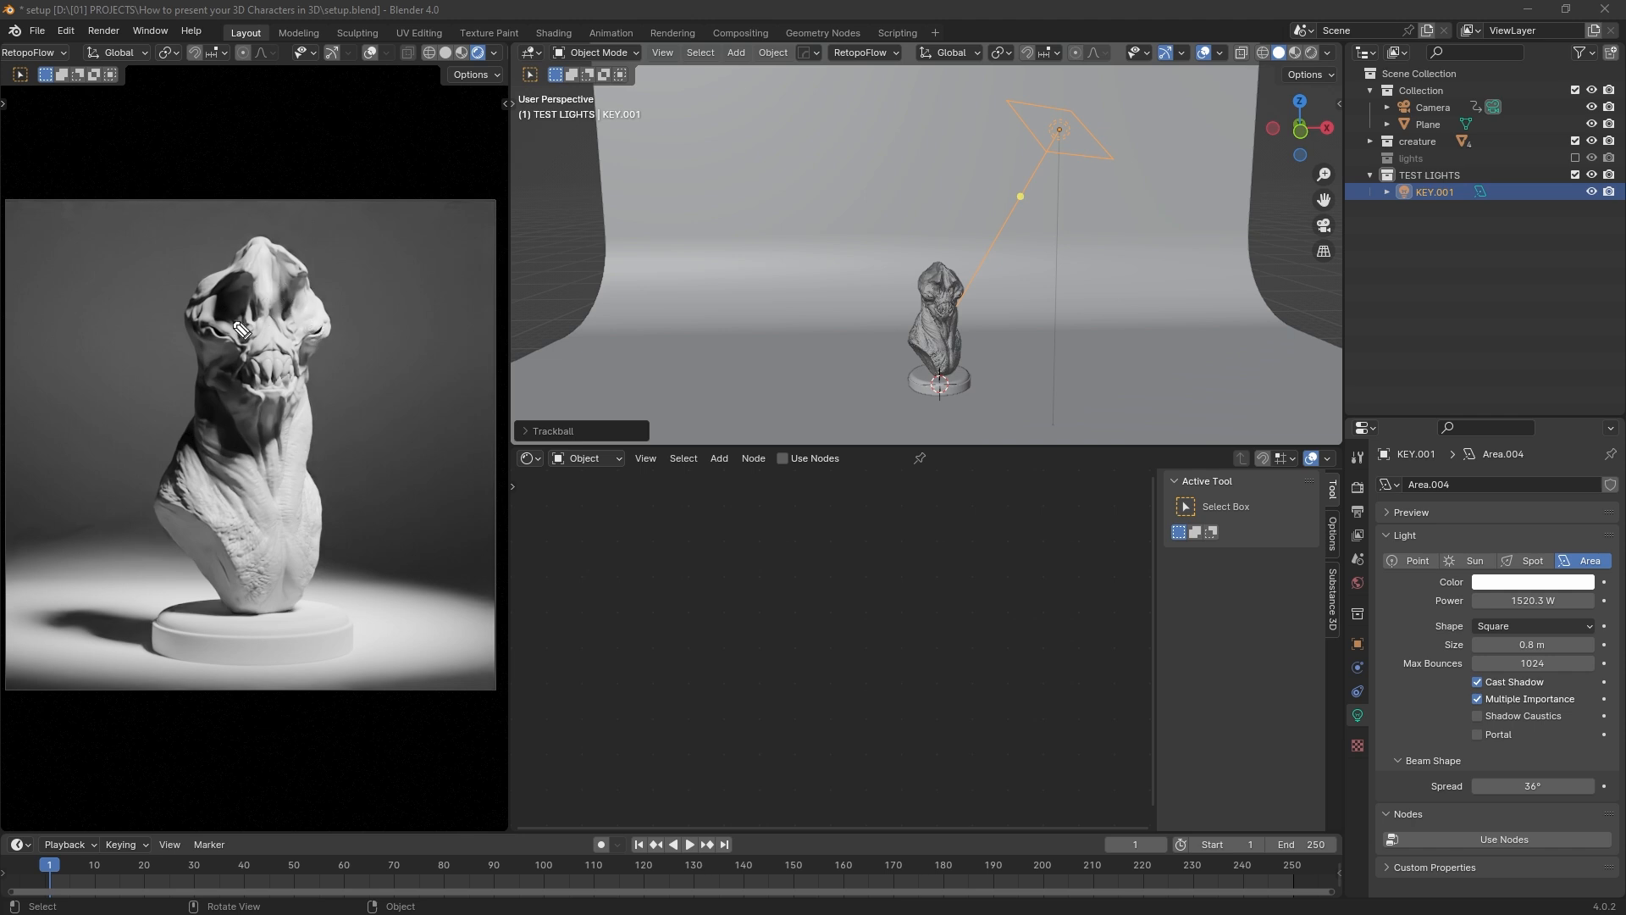
mouse_move(250, 271)
mouse_down()
mouse_move(274, 445)
mouse_move(222, 451)
mouse_move(161, 495)
mouse_move(193, 427)
mouse_move(197, 307)
mouse_move(241, 269)
mouse_up()
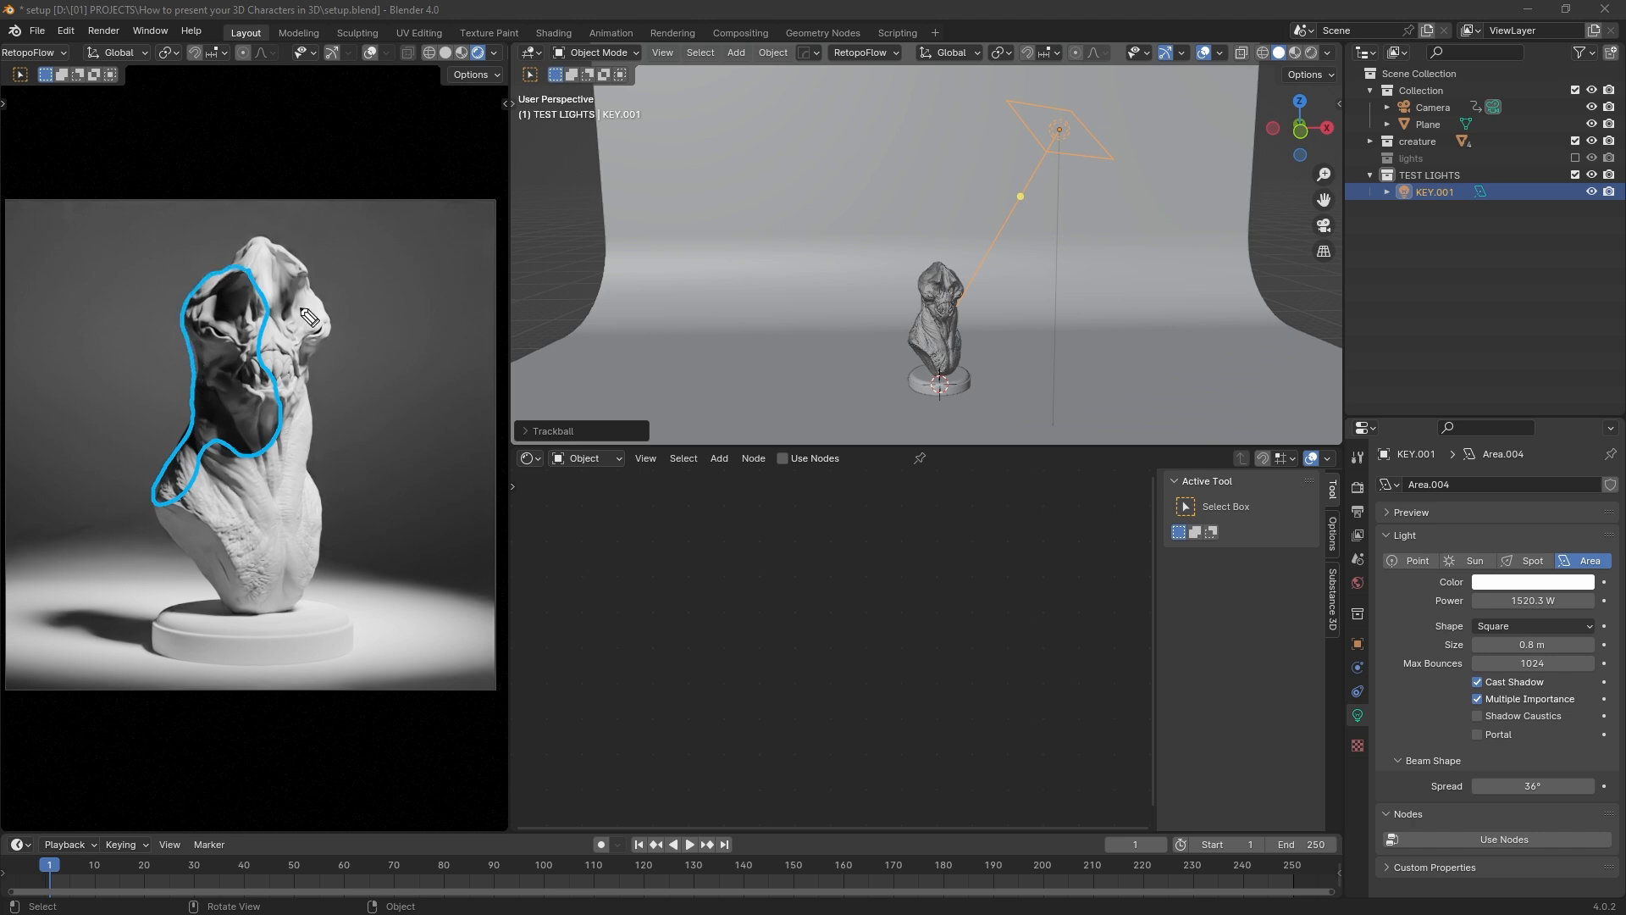
mouse_move(239, 284)
mouse_down()
mouse_move(224, 292)
mouse_move(247, 343)
mouse_move(207, 383)
mouse_move(254, 405)
mouse_move(258, 444)
mouse_move(181, 496)
mouse_up()
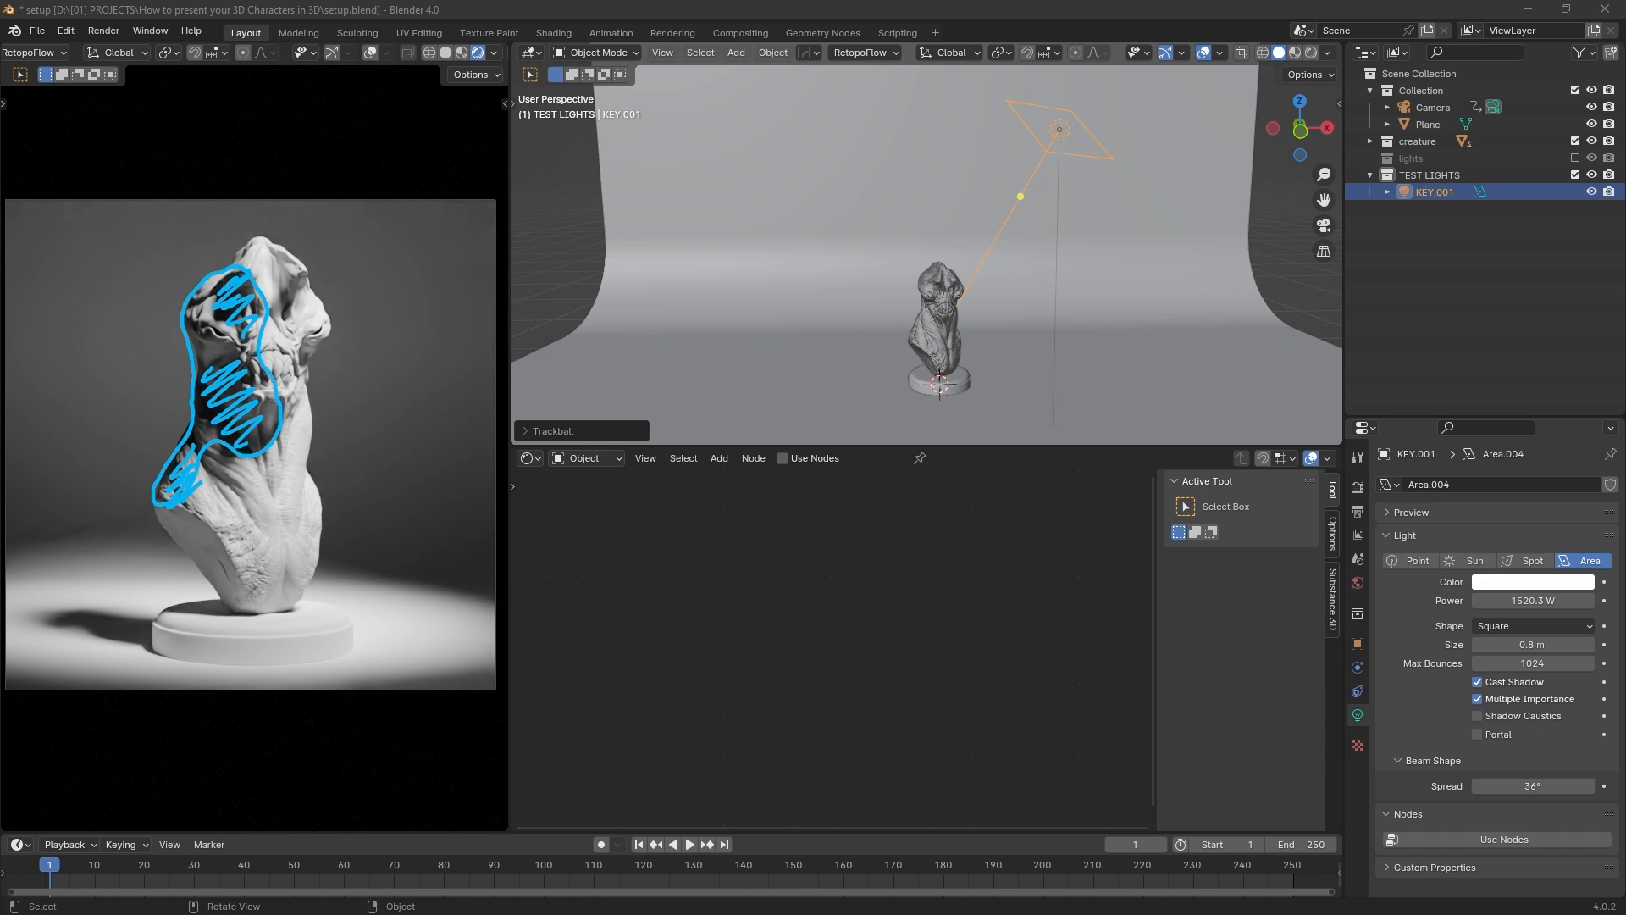
key(Escape)
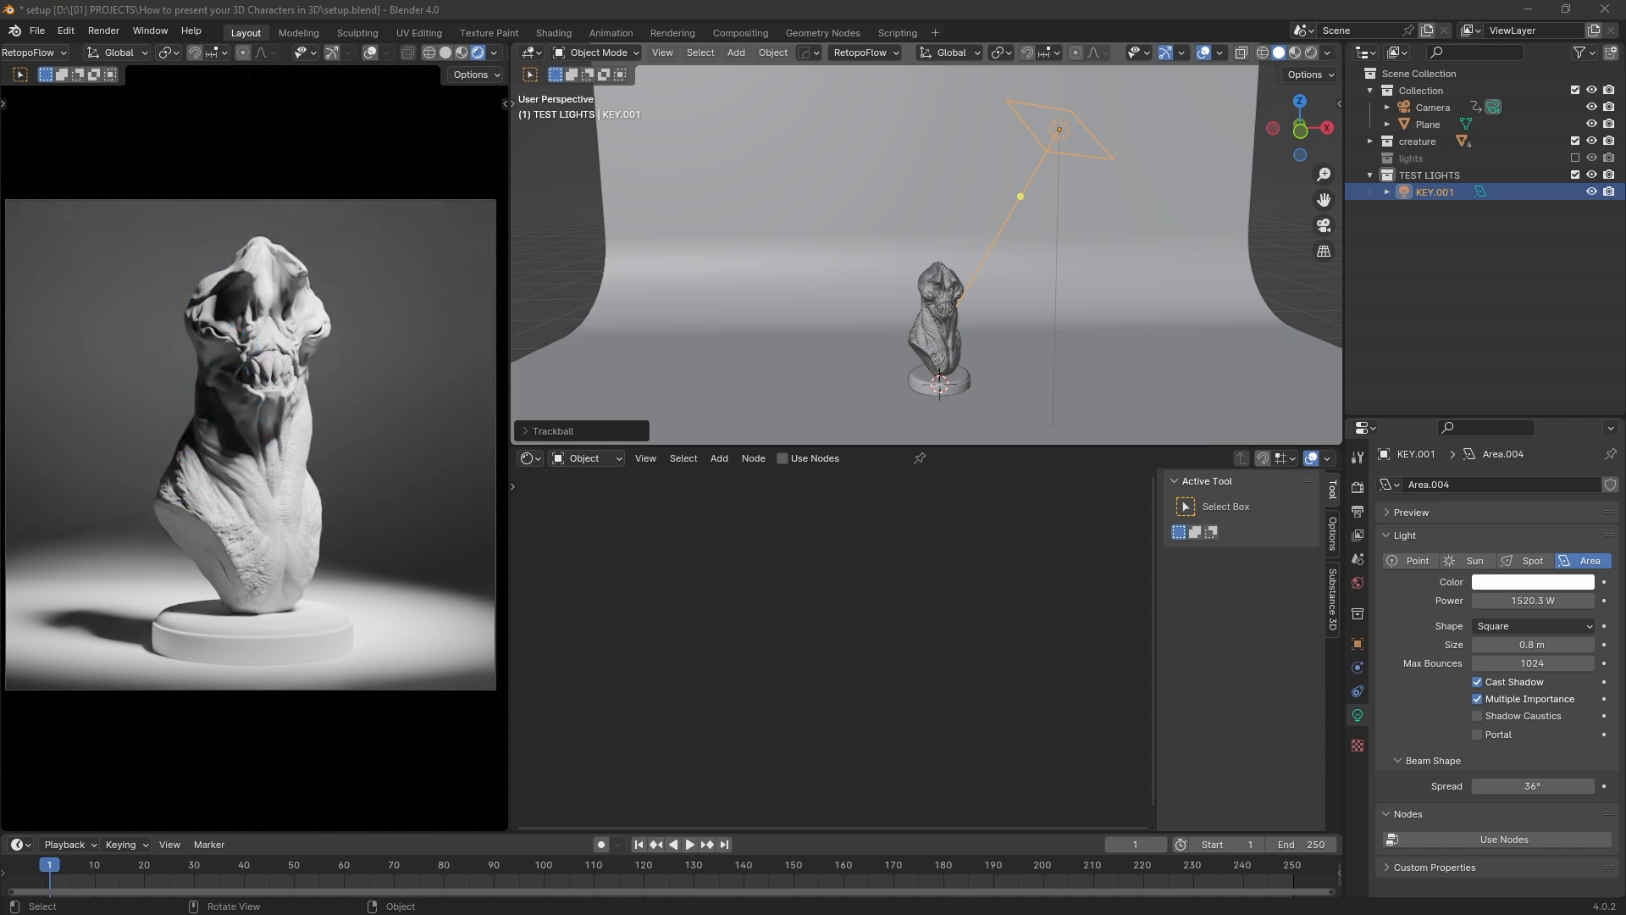
Step: Move the key light about 2.8 m farther out to the +X side of the bust
click(1040, 169)
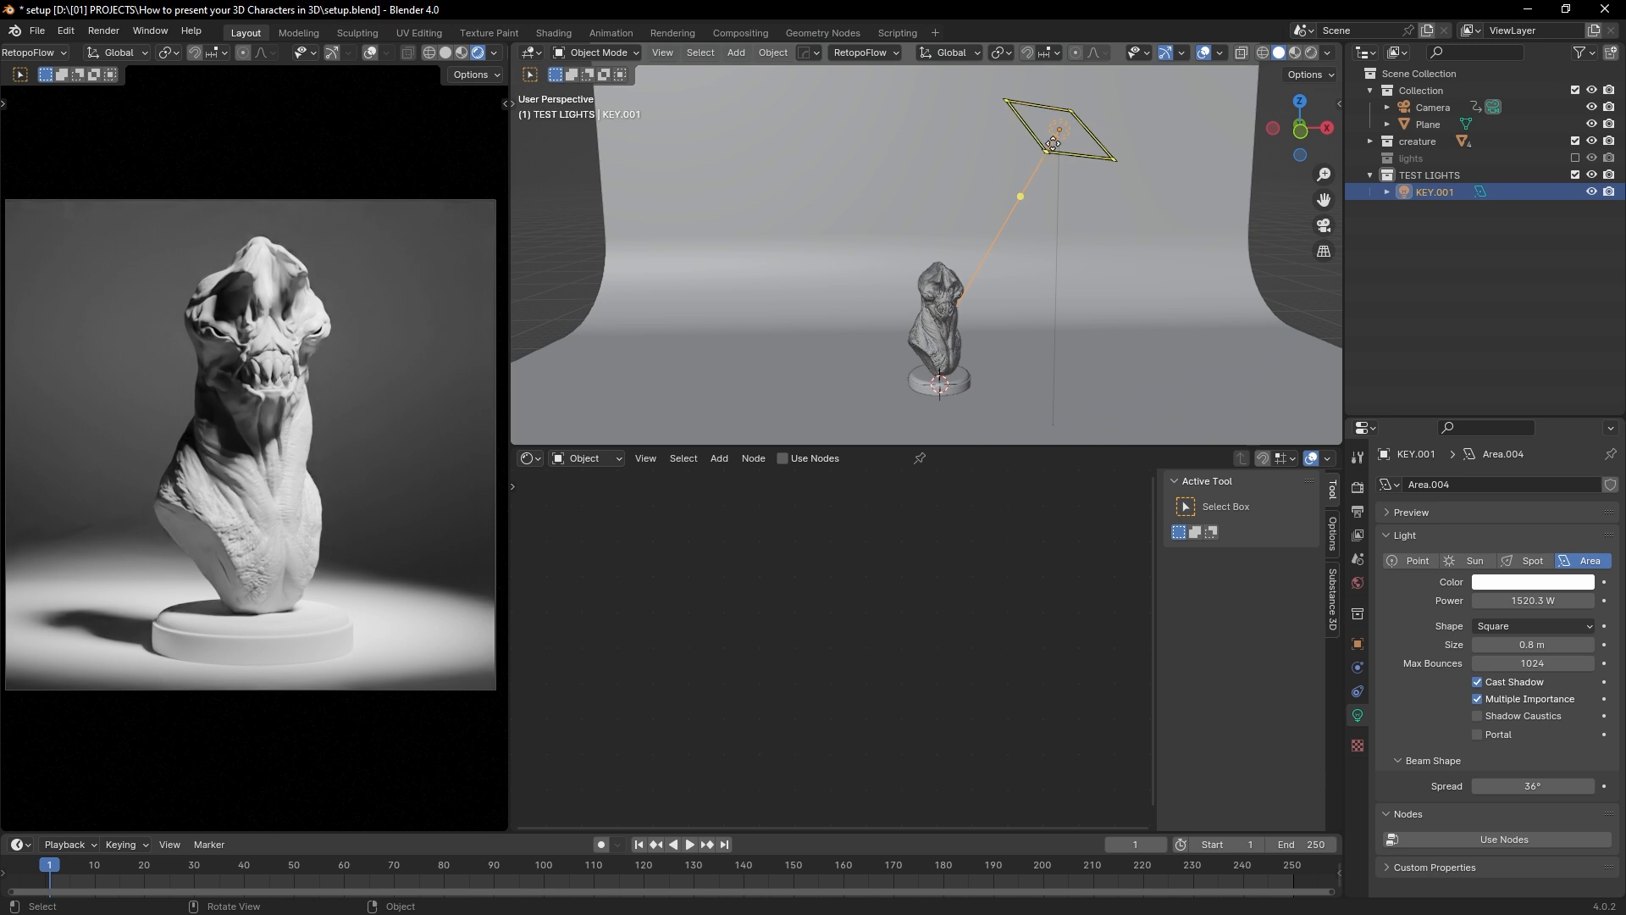
key(g)
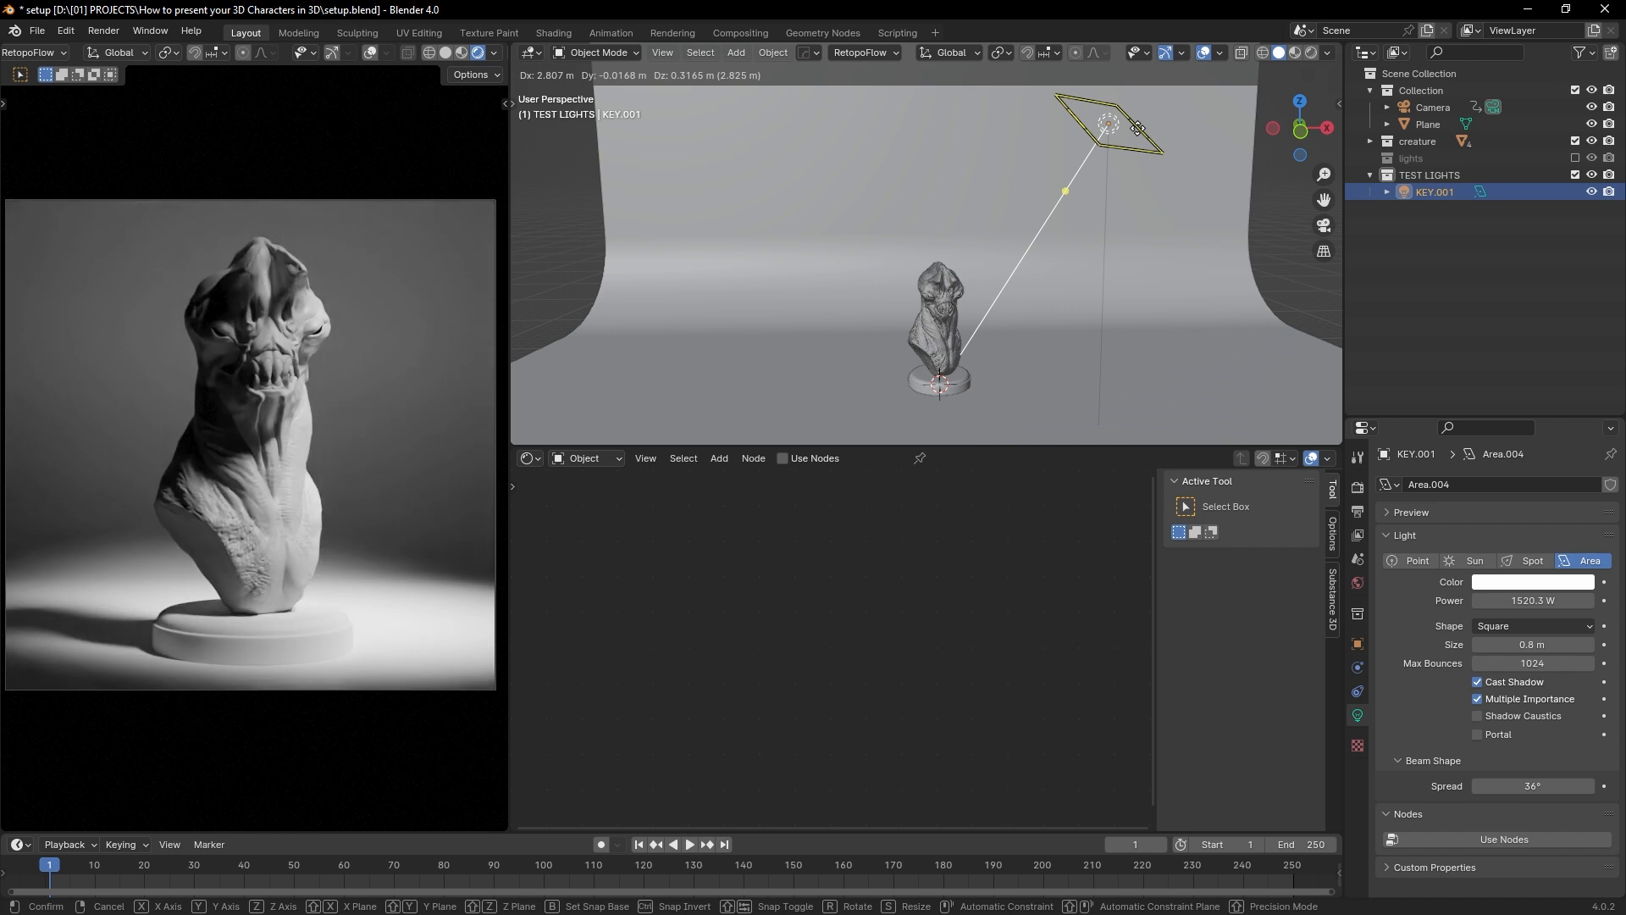
click(1140, 125)
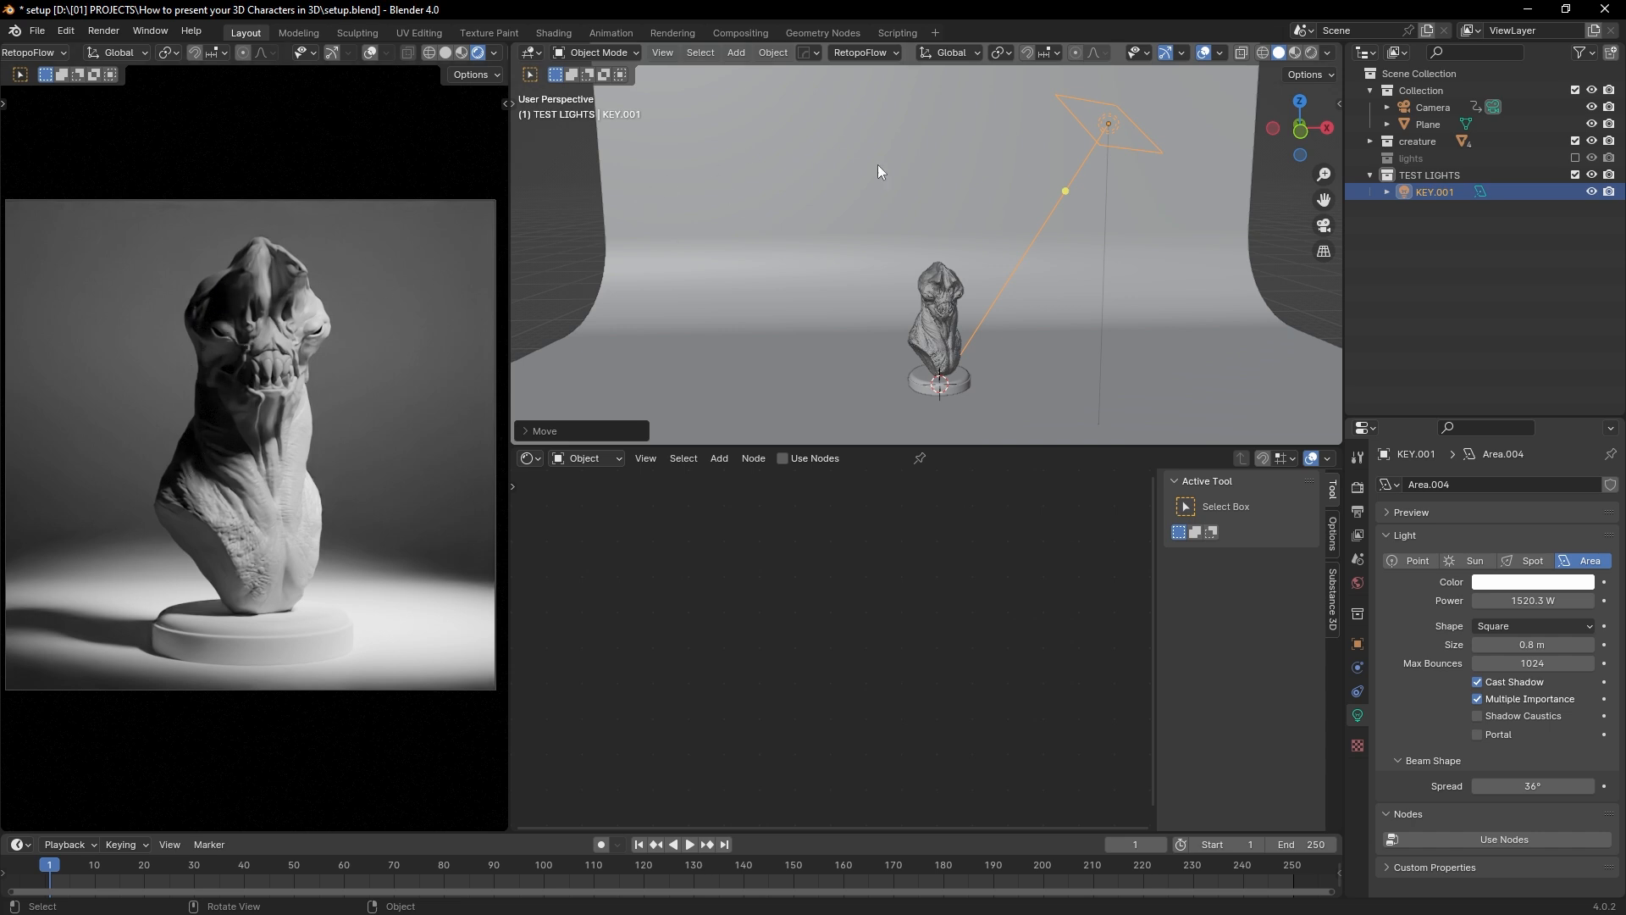
Step: Bring the key light back in toward the bust and fine-tune its position in front of it
middle_drag(1073, 139, 1077, 212)
key(g)
click(1091, 125)
key(g)
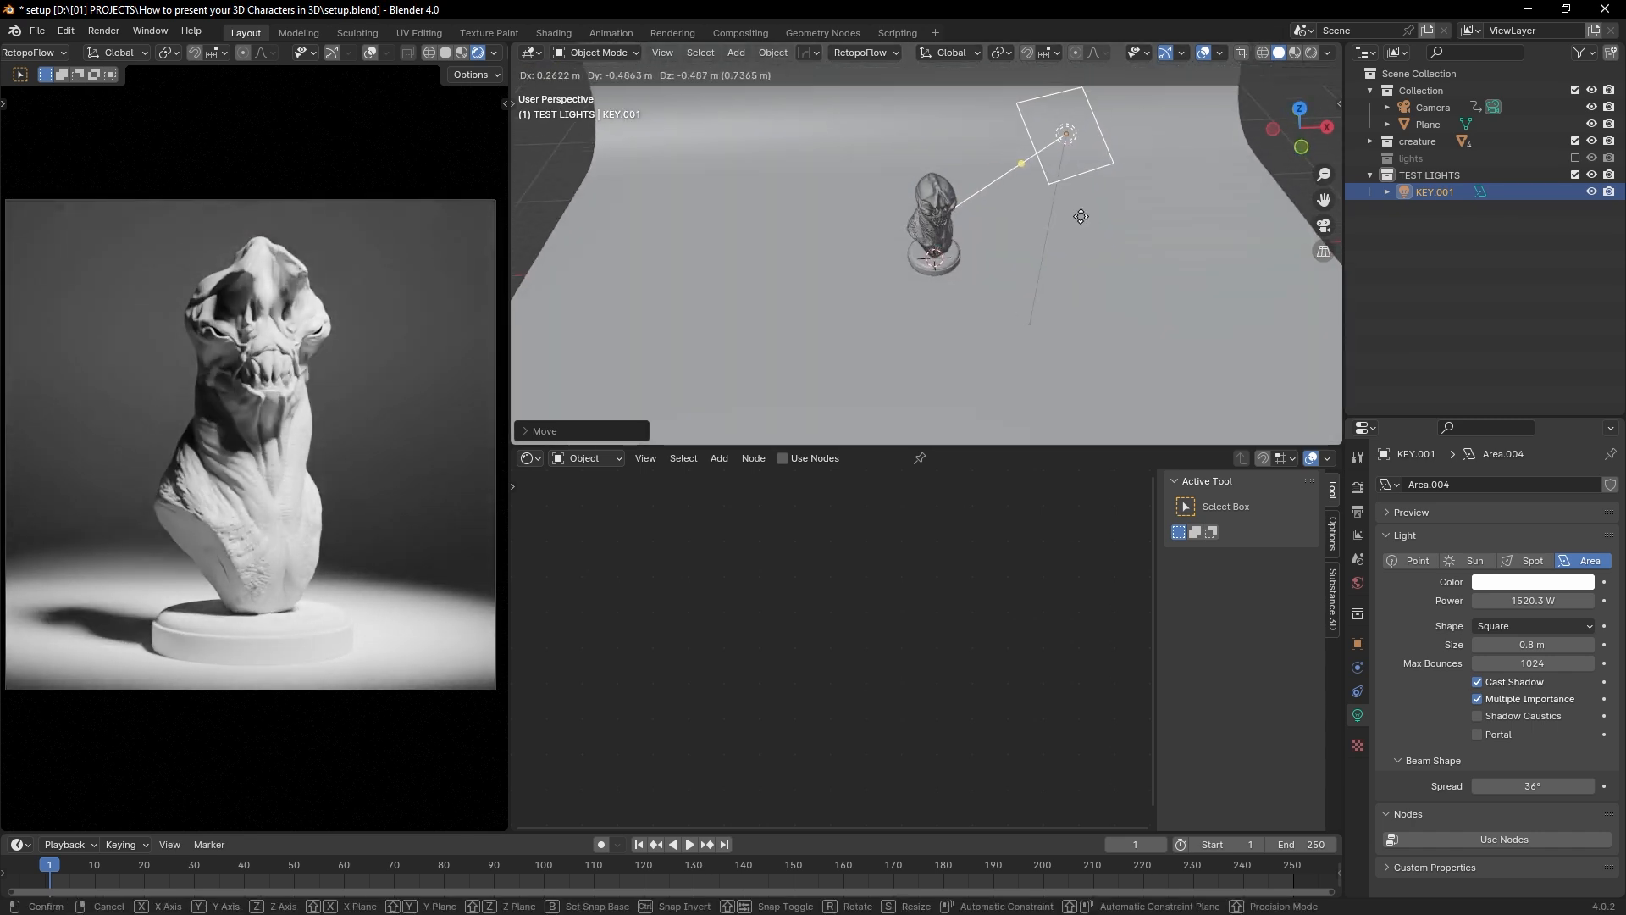
click(1080, 216)
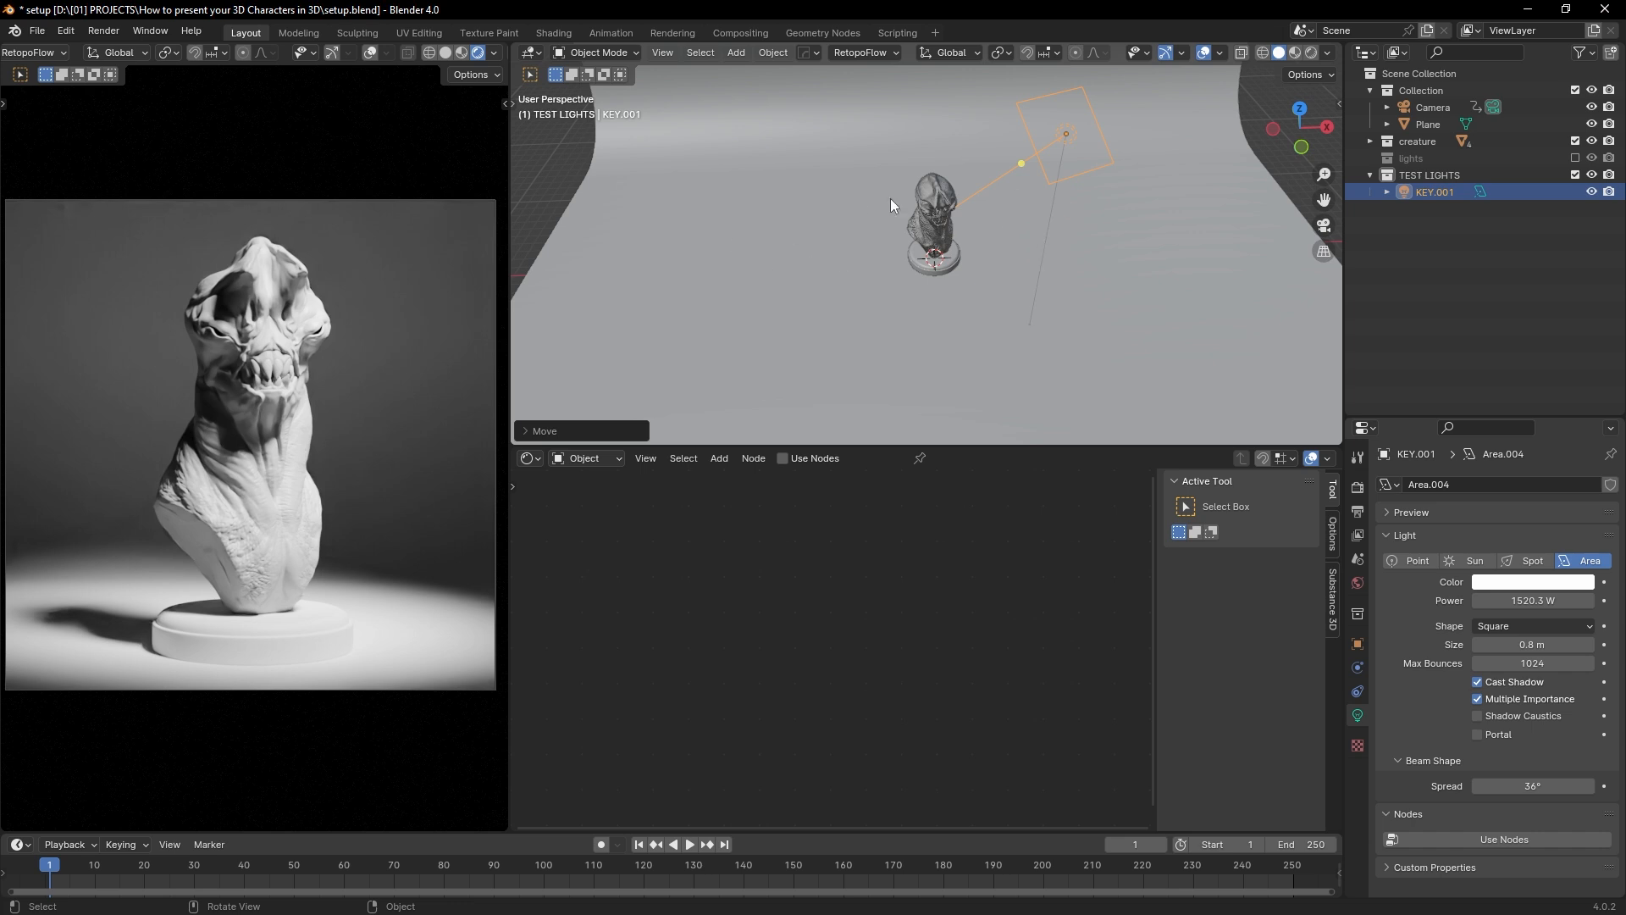
Step: Hide the KEY.001 light in the viewport
middle_drag(919, 211, 931, 257)
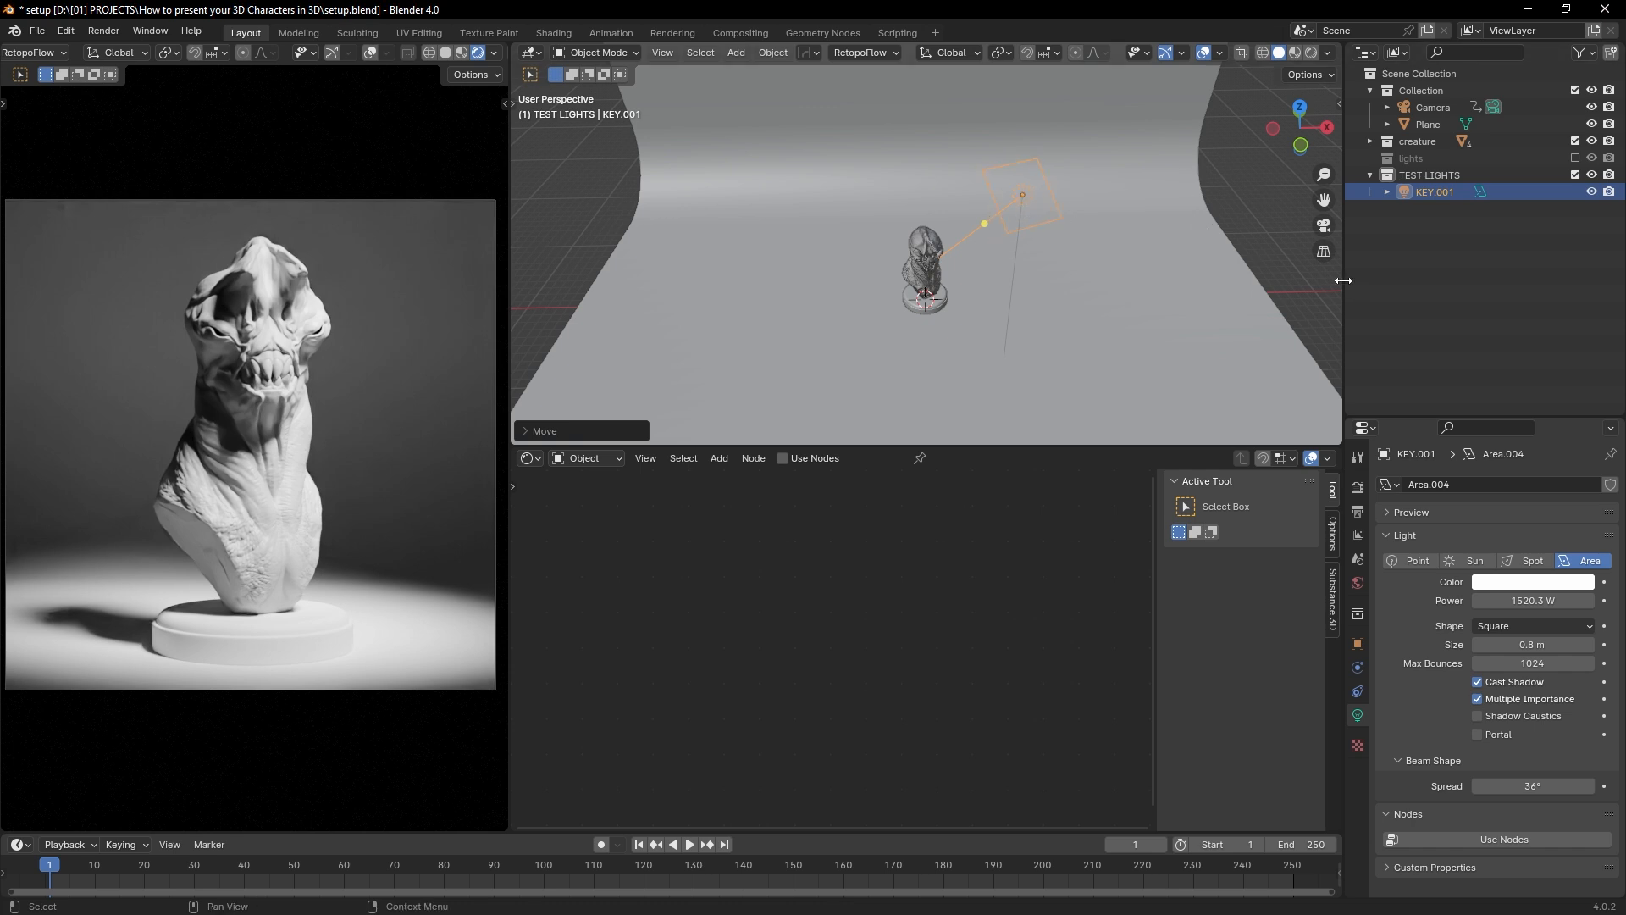
click(1589, 194)
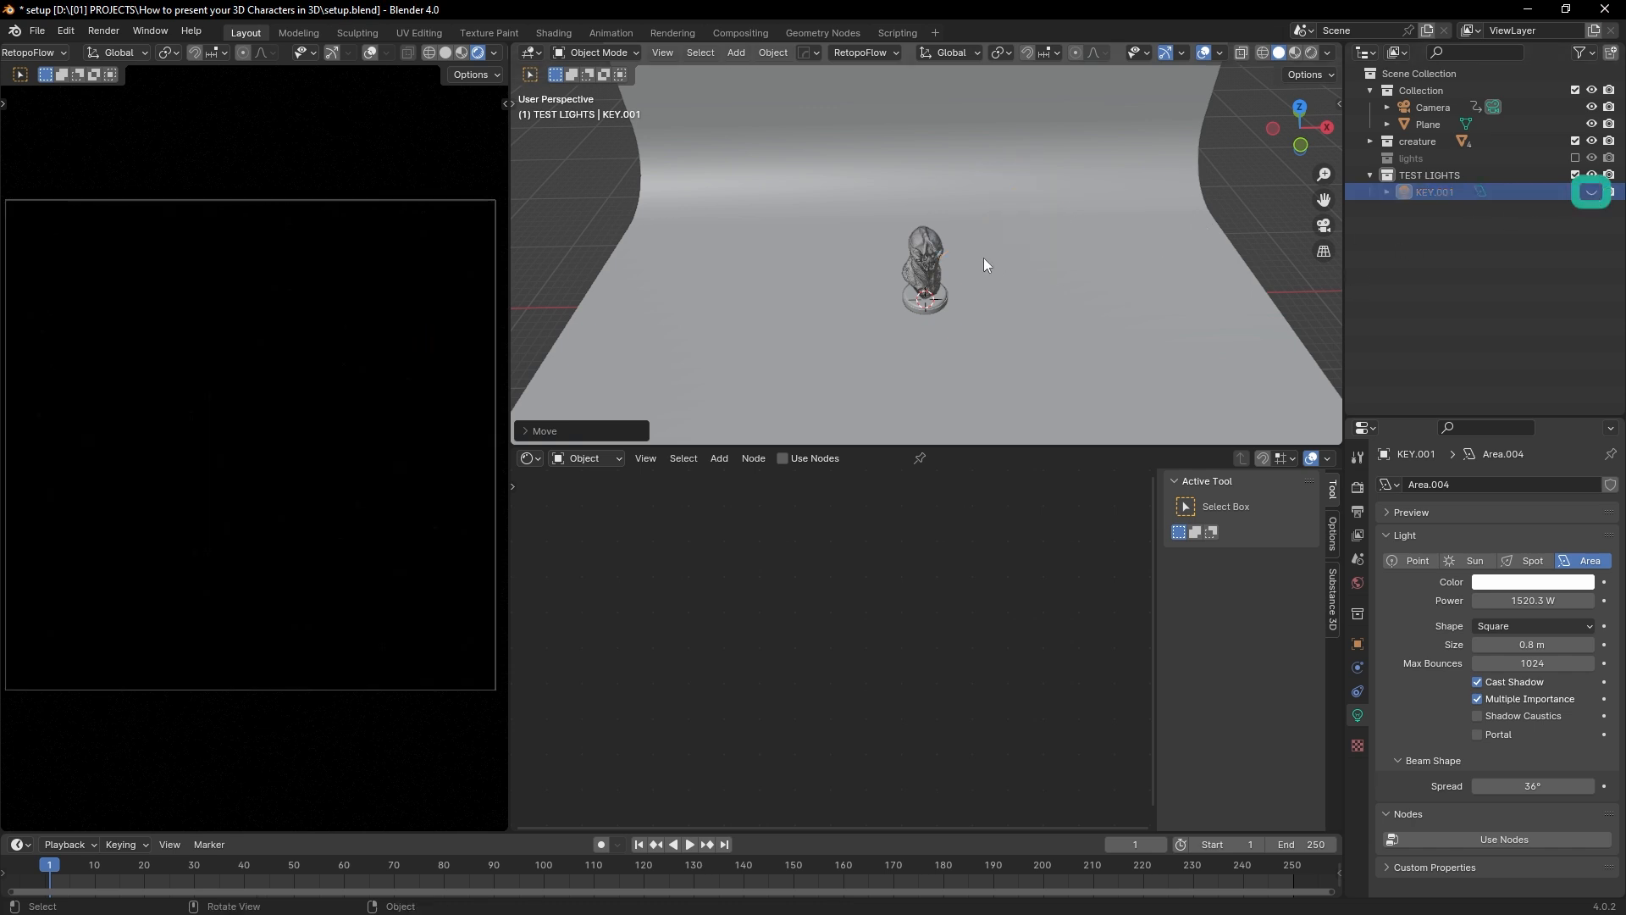
Step: Add an area light to the TEST LIGHTS collection and move it up and out to the +X side of the bust
middle_drag(983, 260, 934, 281)
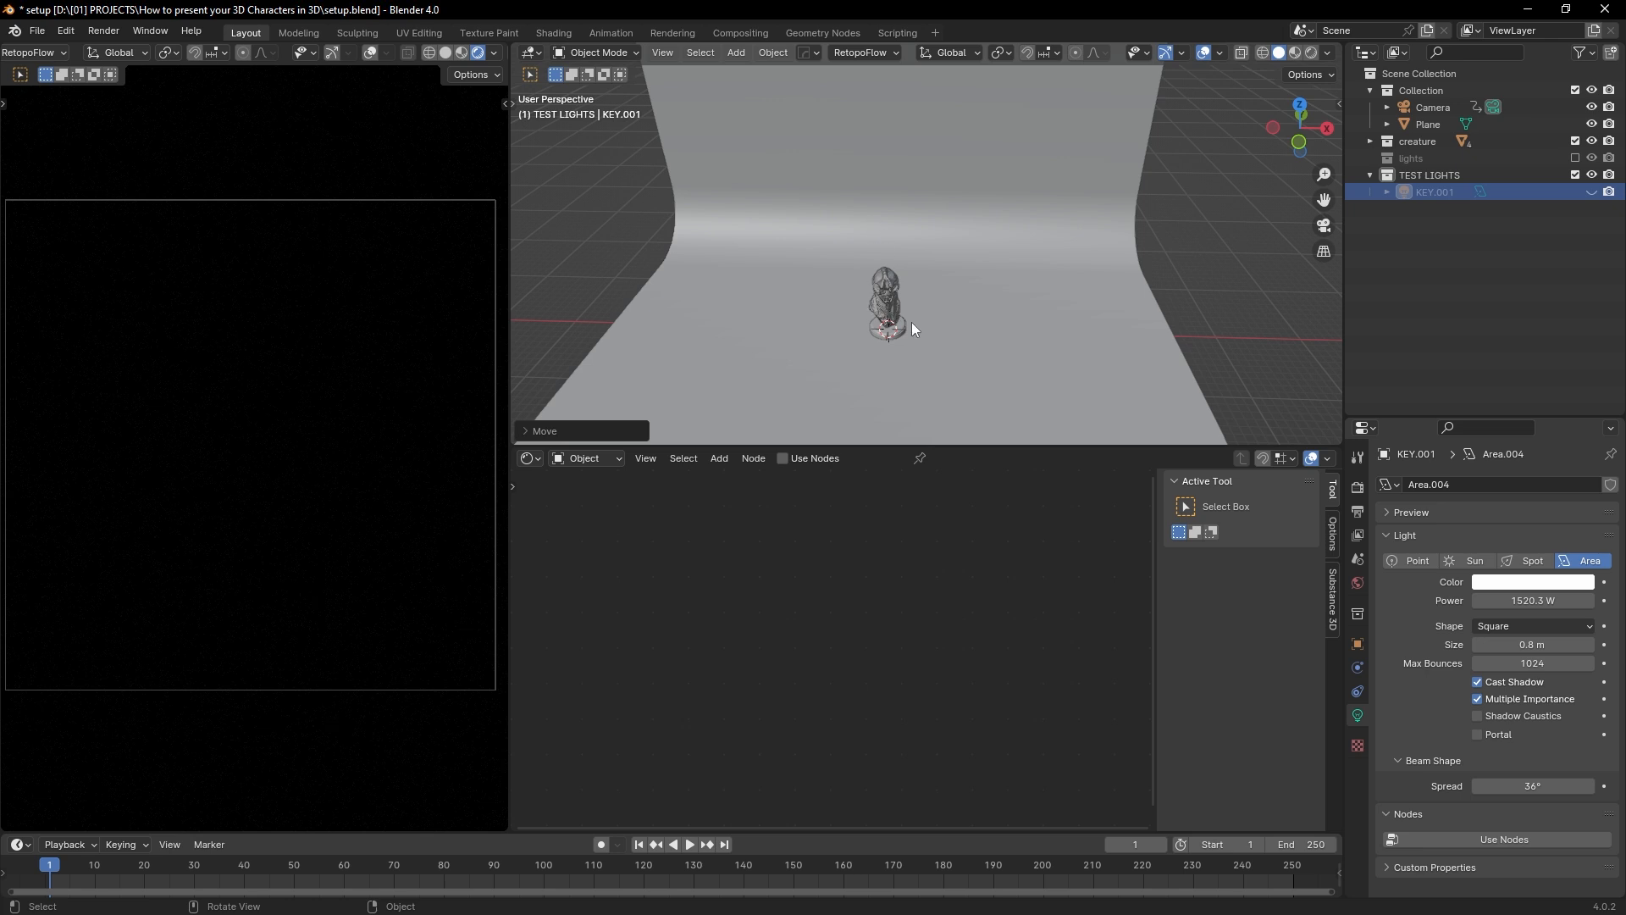
key(shift+a)
mouse_move(903, 303)
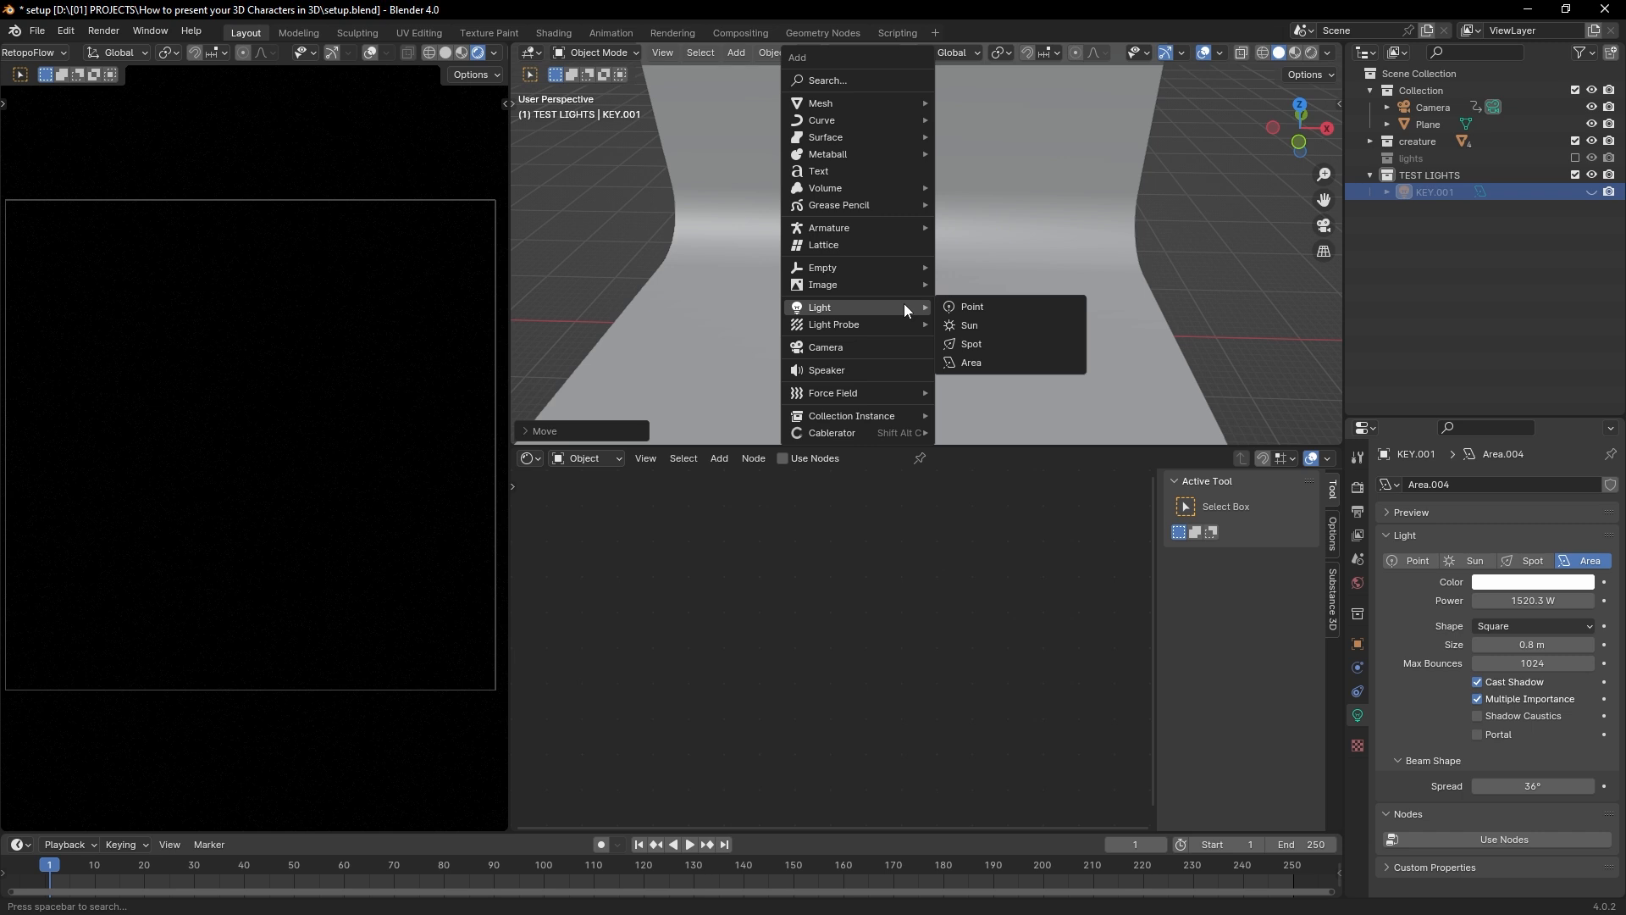
click(977, 363)
mouse_move(972, 359)
middle_down()
mouse_move(972, 314)
mouse_move(968, 339)
middle_up()
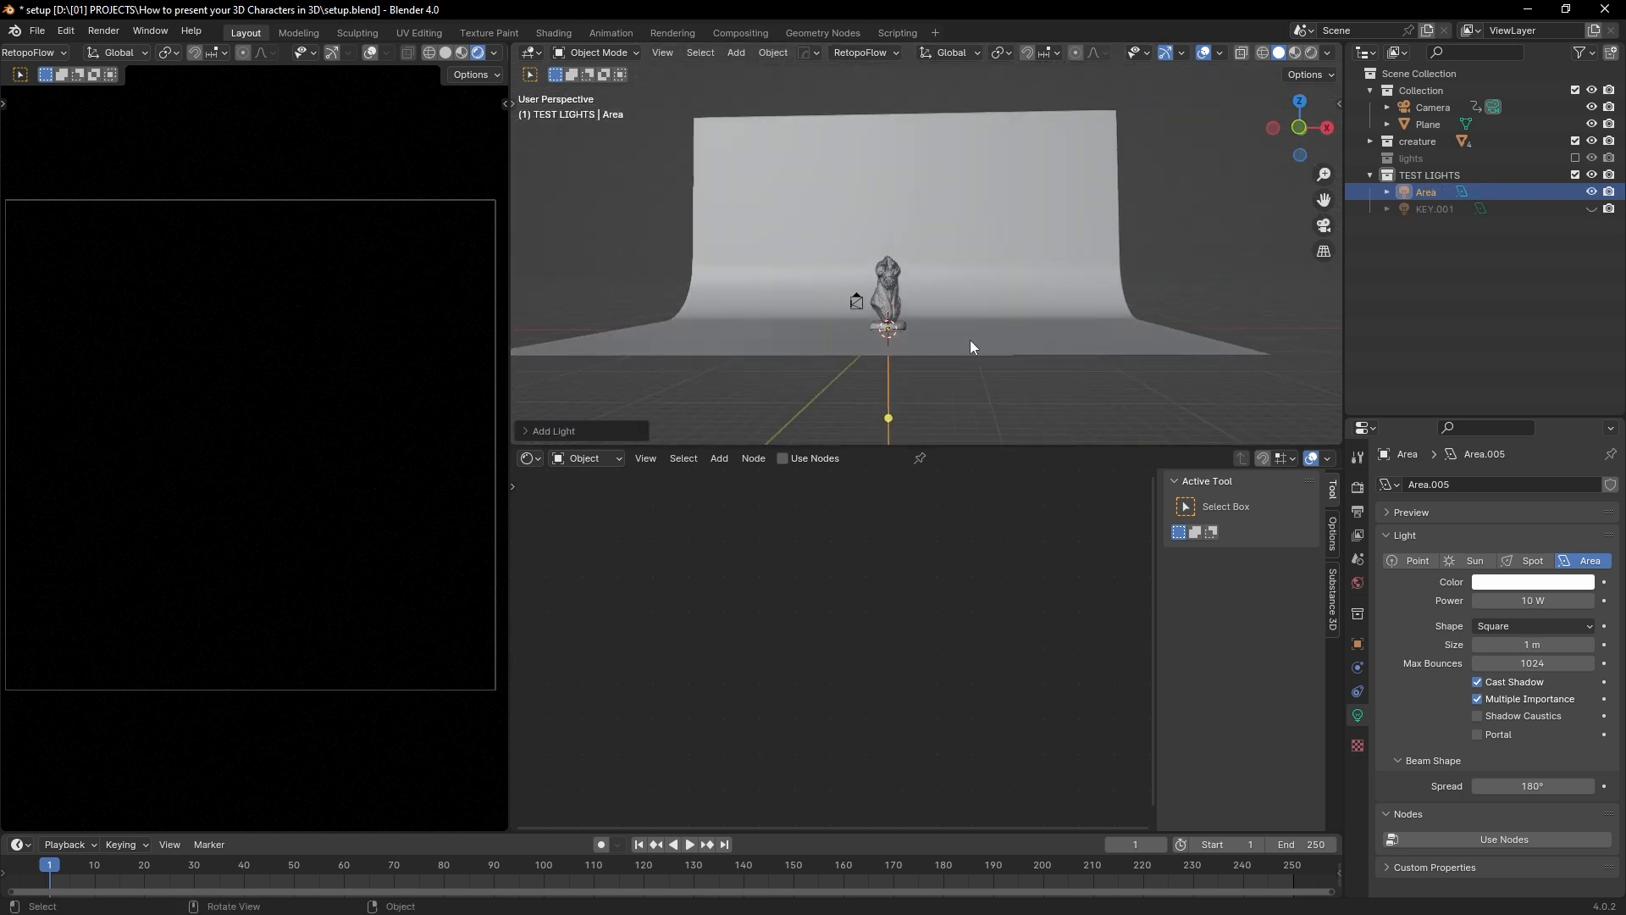
key(g)
click(1089, 244)
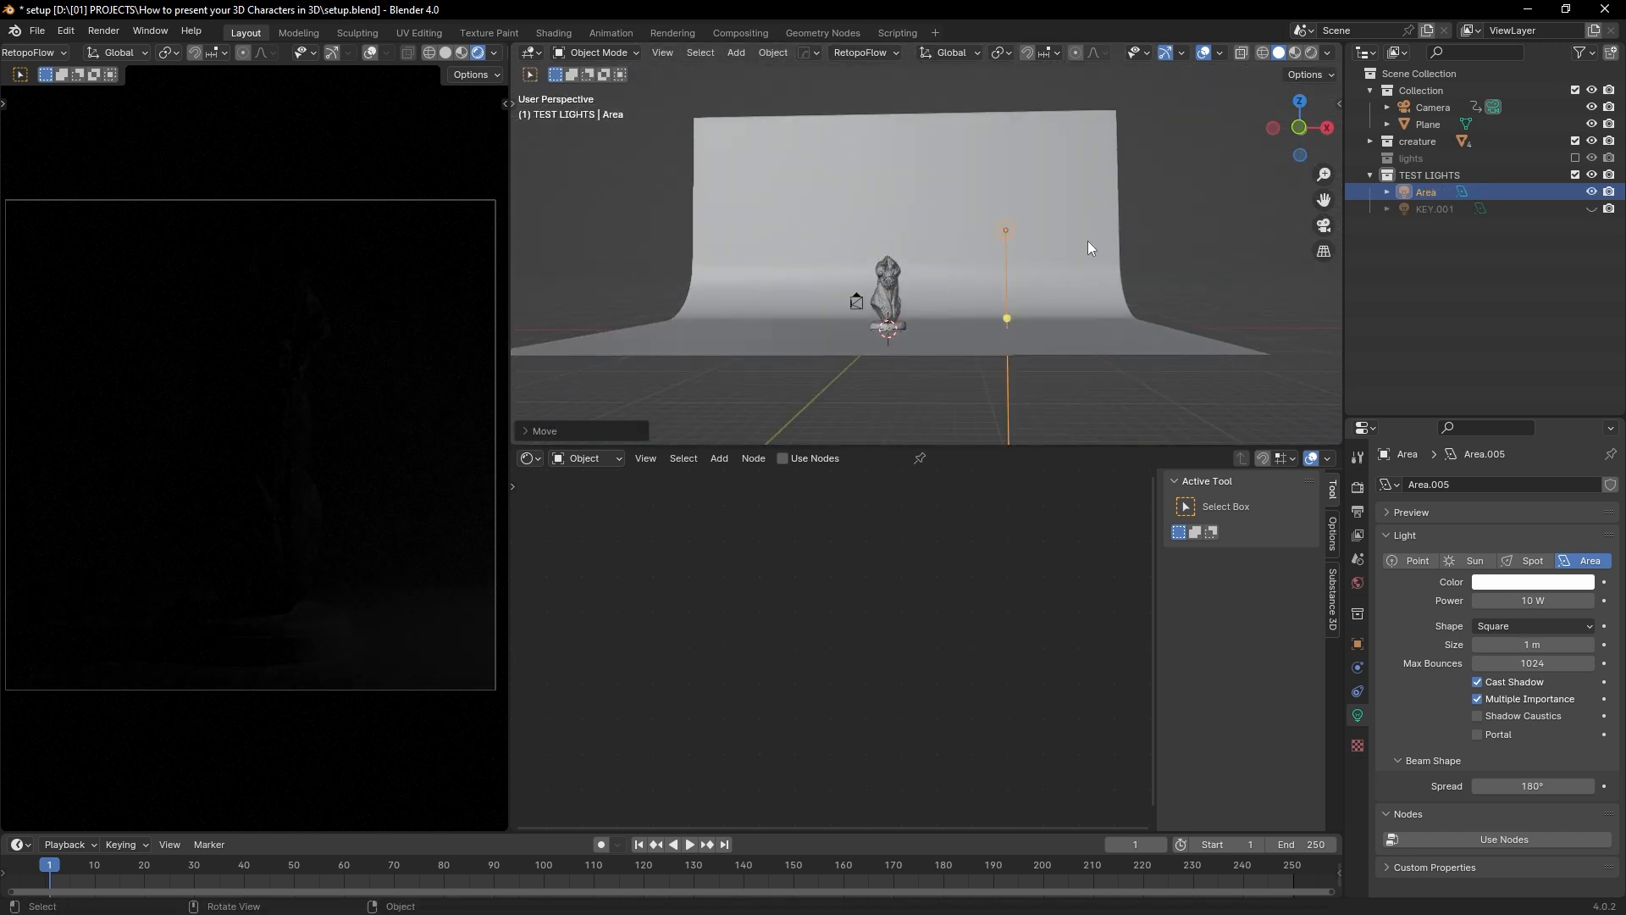
Step: Rotate the new area light about the Y axis so that it points sideways at the bust
key(r)
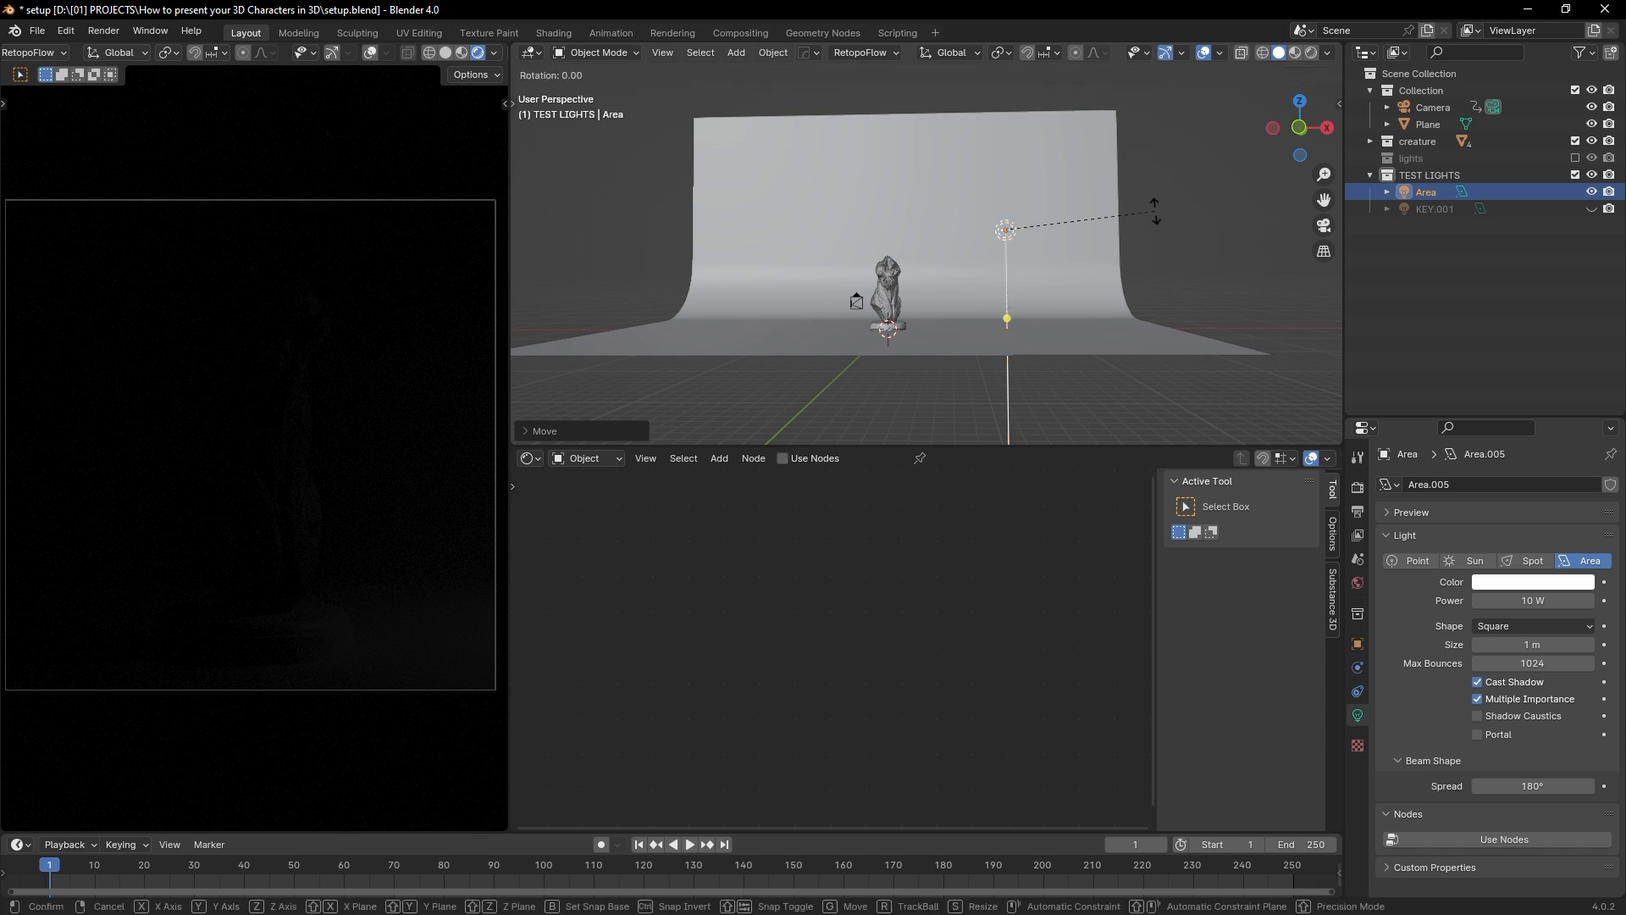
key(y)
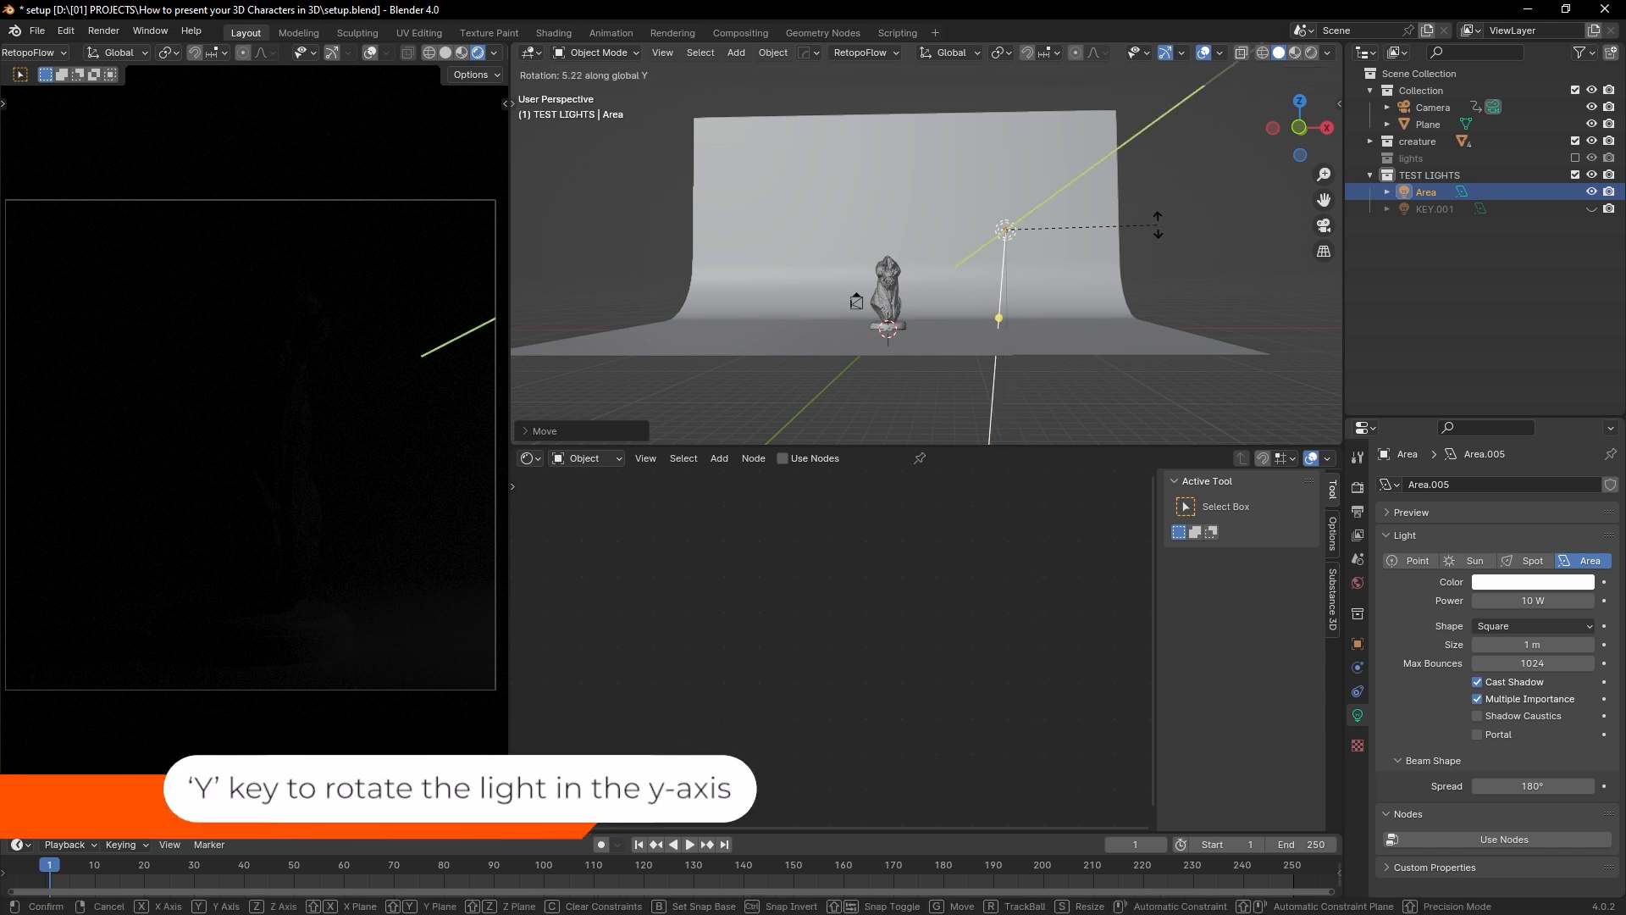
click(1110, 303)
Step: Scale up the new area light and adjust its position beside the bust
middle_drag(1110, 303, 937, 303)
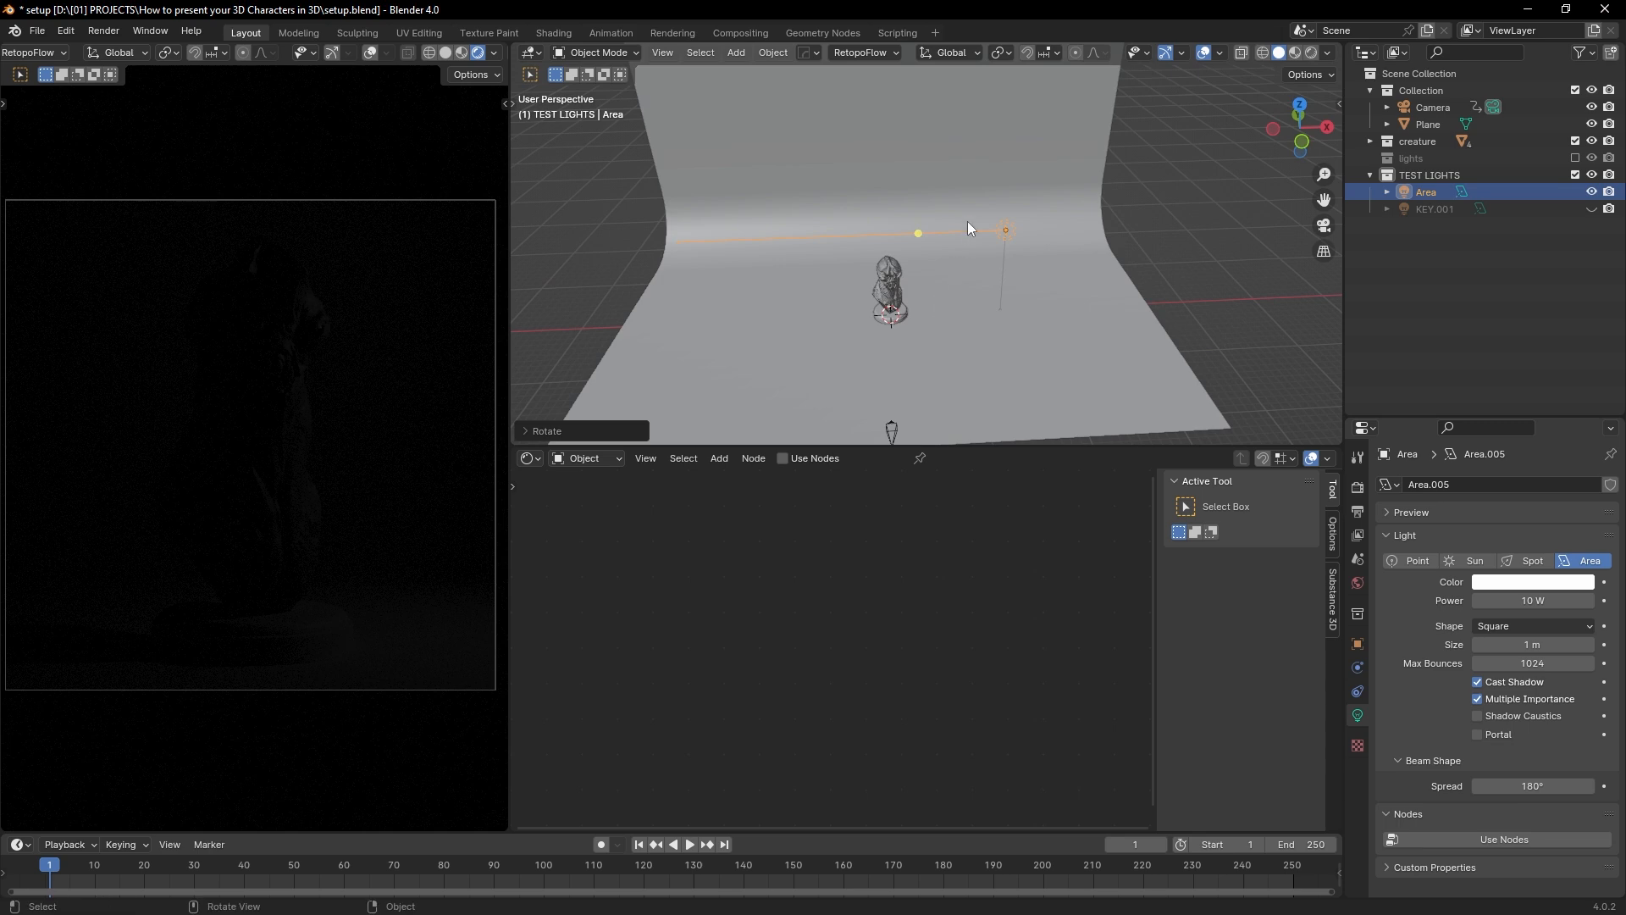
key(s)
click(1097, 397)
key(s)
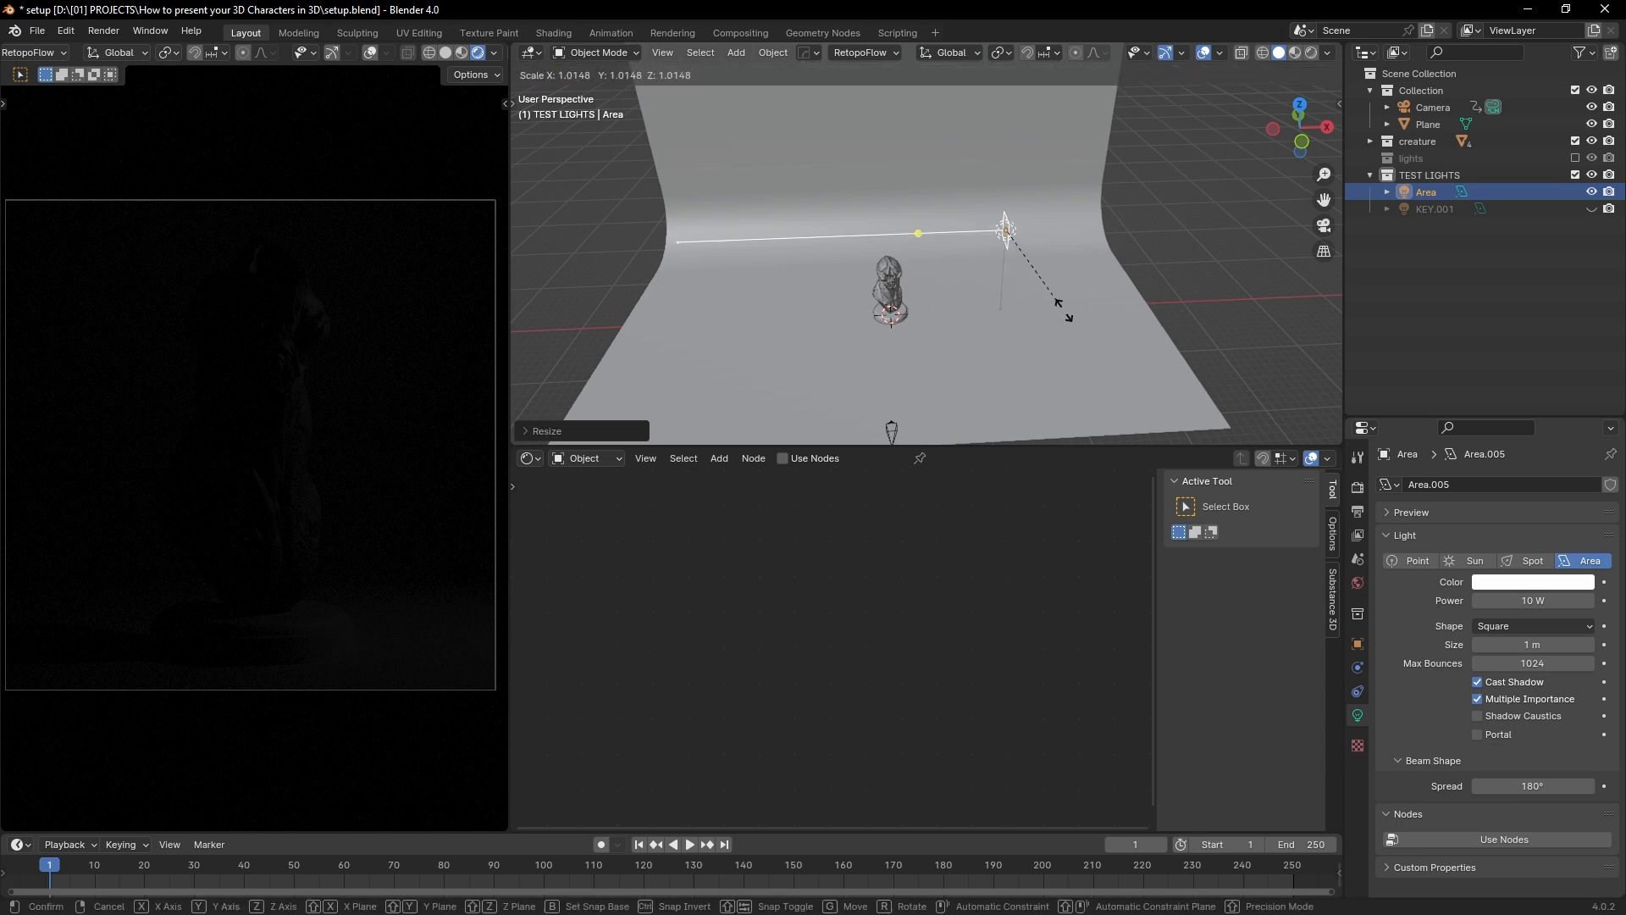
click(1092, 363)
middle_drag(1092, 362, 1064, 292)
key(g)
click(1068, 312)
Step: Set the new area light's power to 1000 W
double_click(1528, 599)
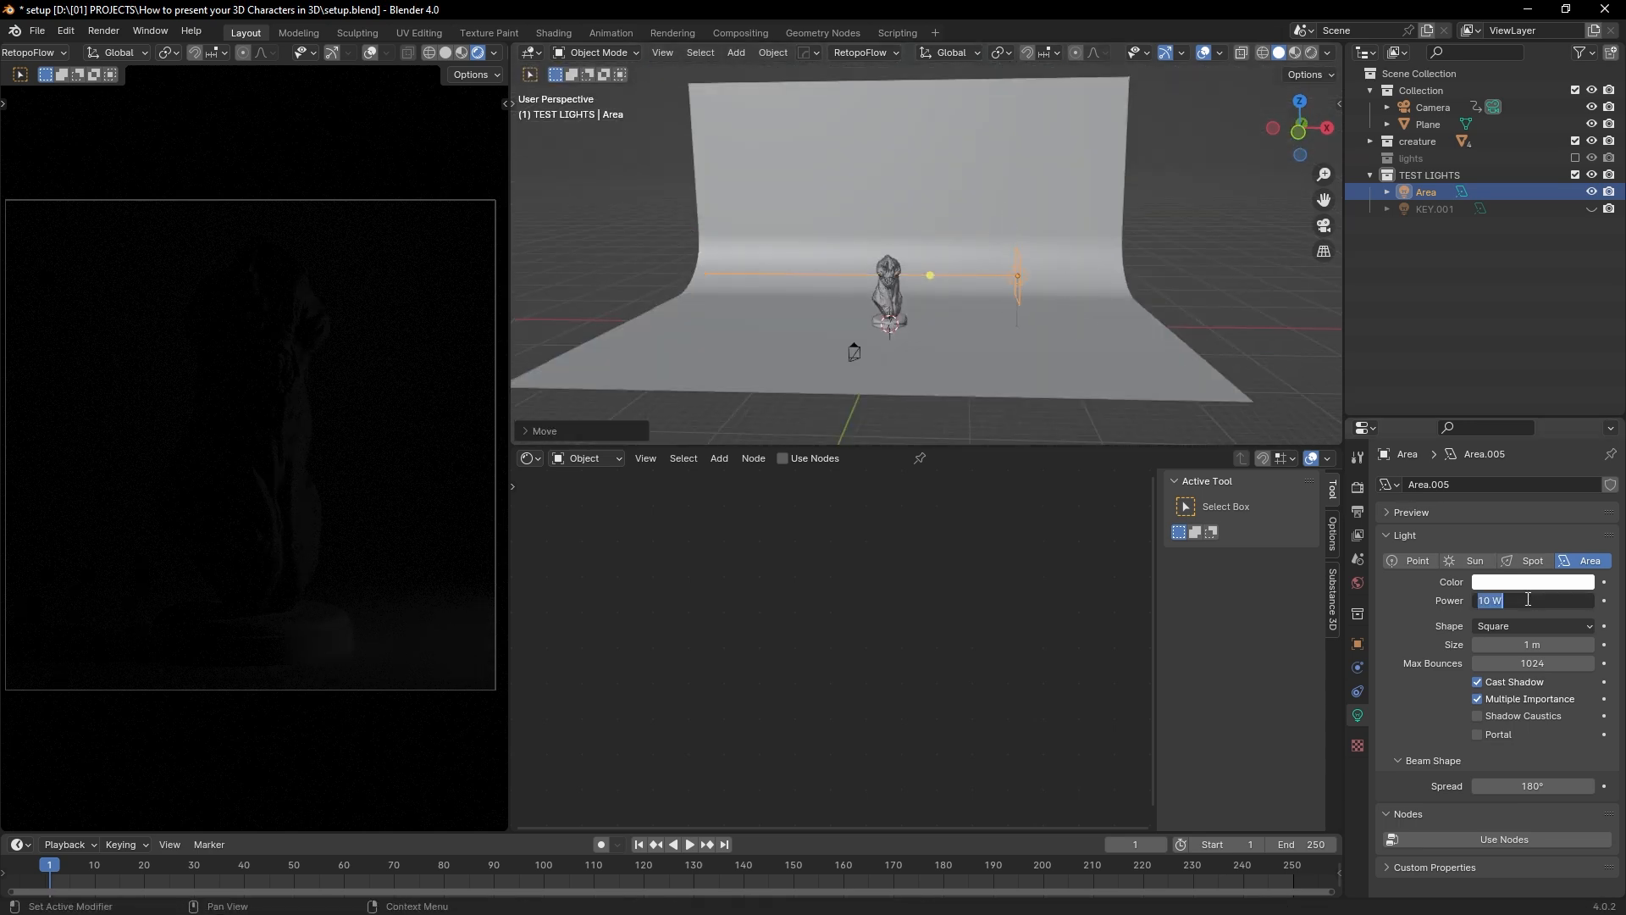
text(1000)
key(Return)
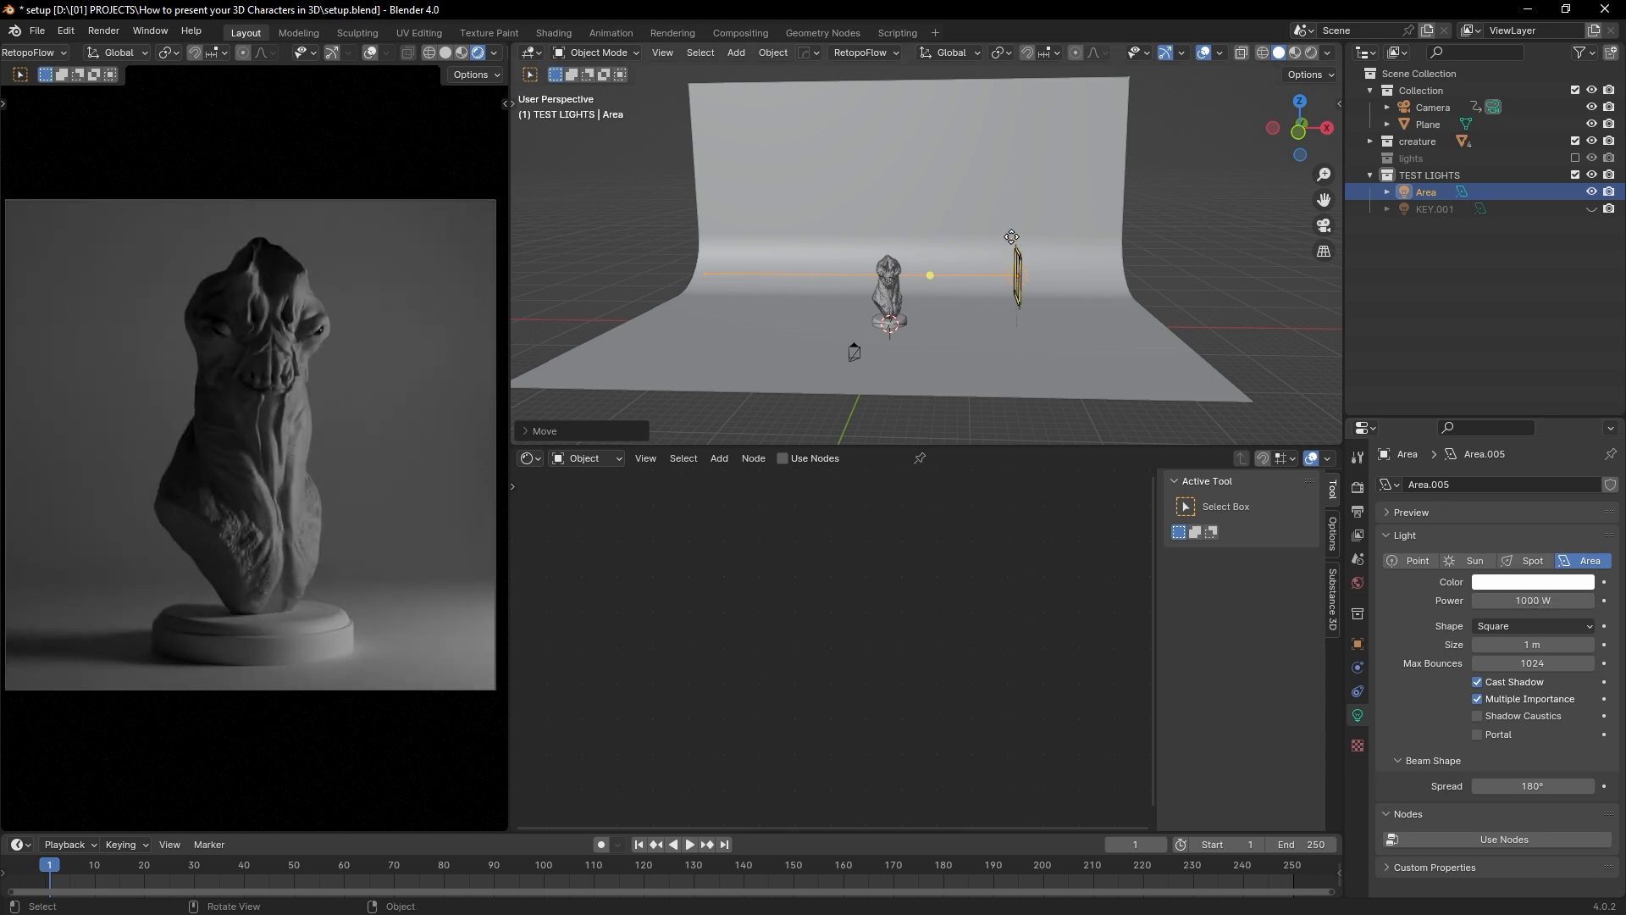
Step: Duplicate the area light and place the copy along the X axis on the opposite, -X side of the bust
middle_drag(1011, 254, 1026, 296)
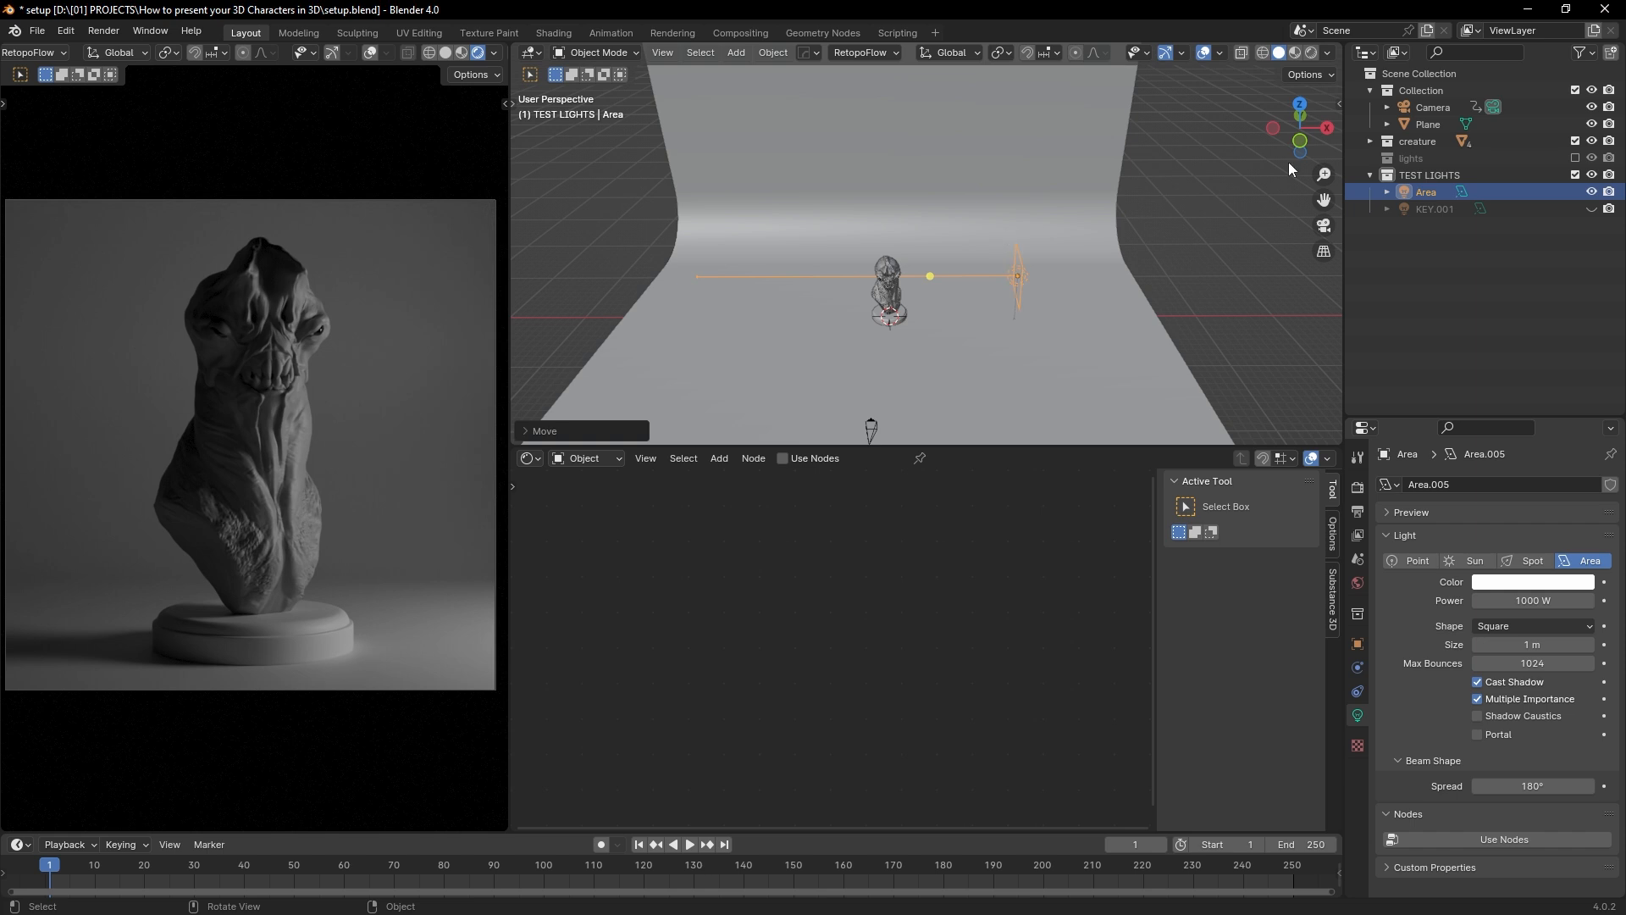
click(1300, 105)
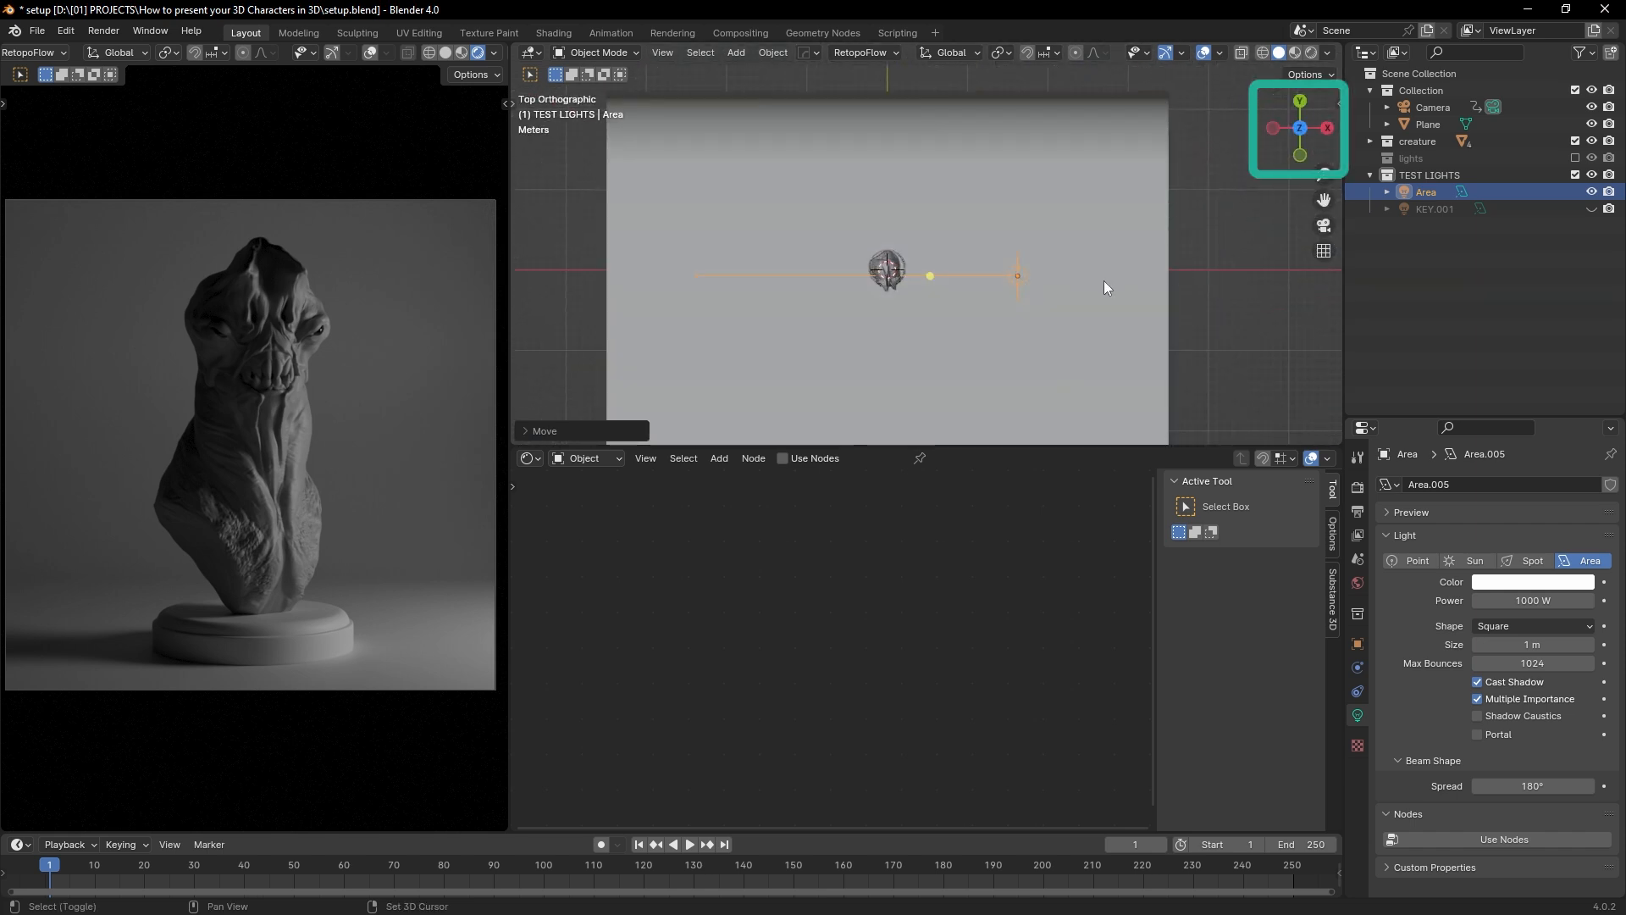
shift+middle_drag(1197, 252, 1211, 197)
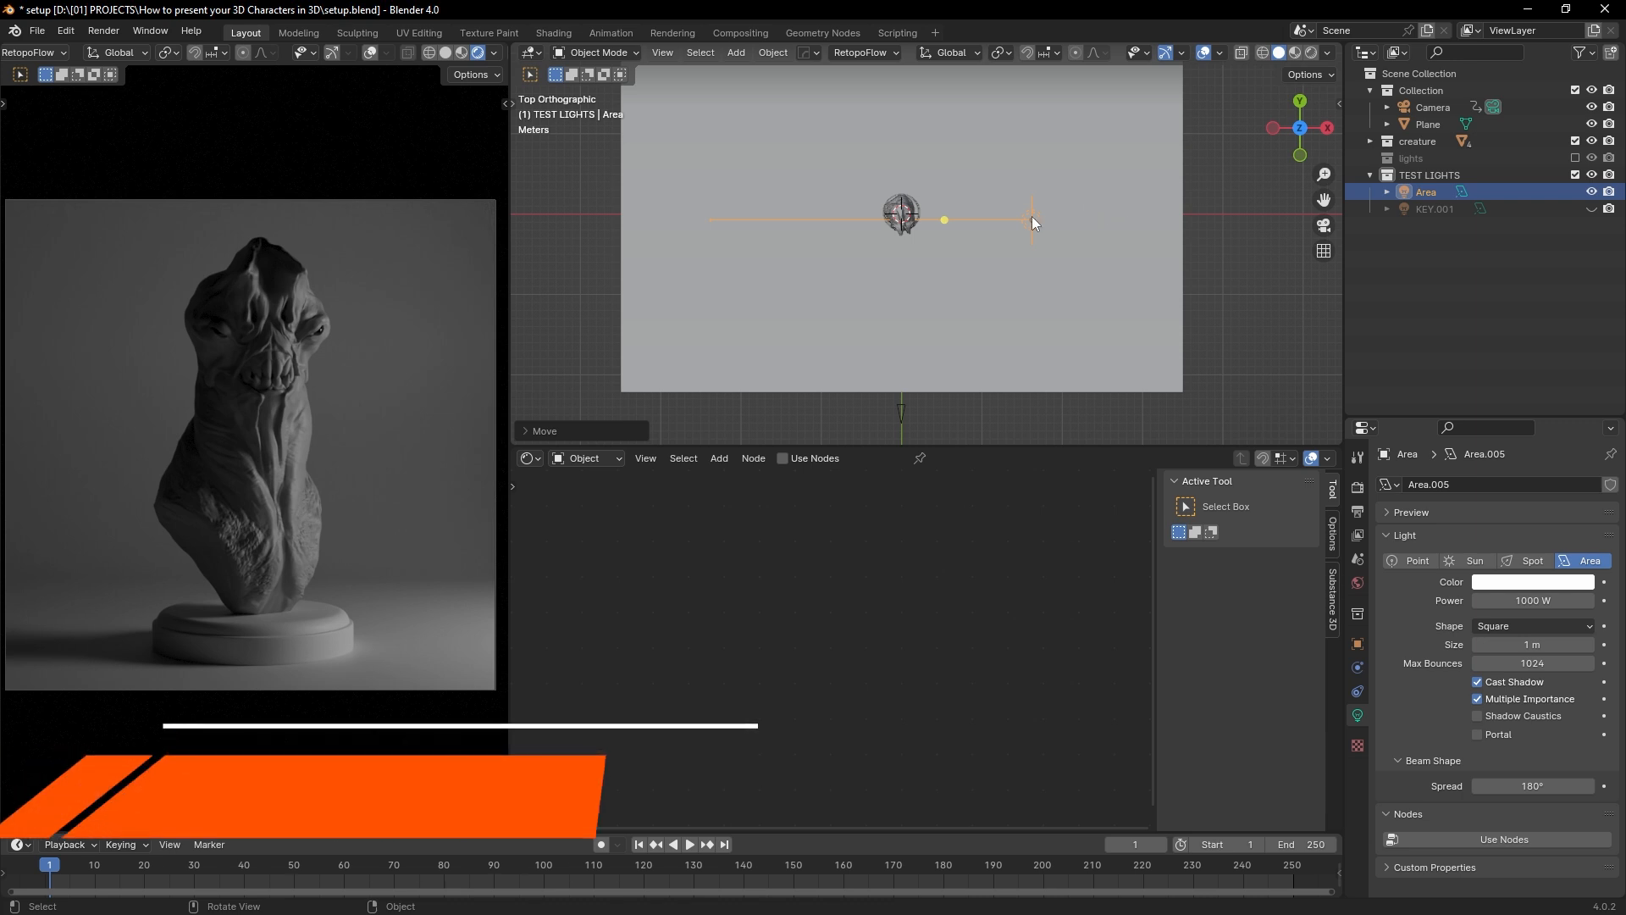
key(shift+d)
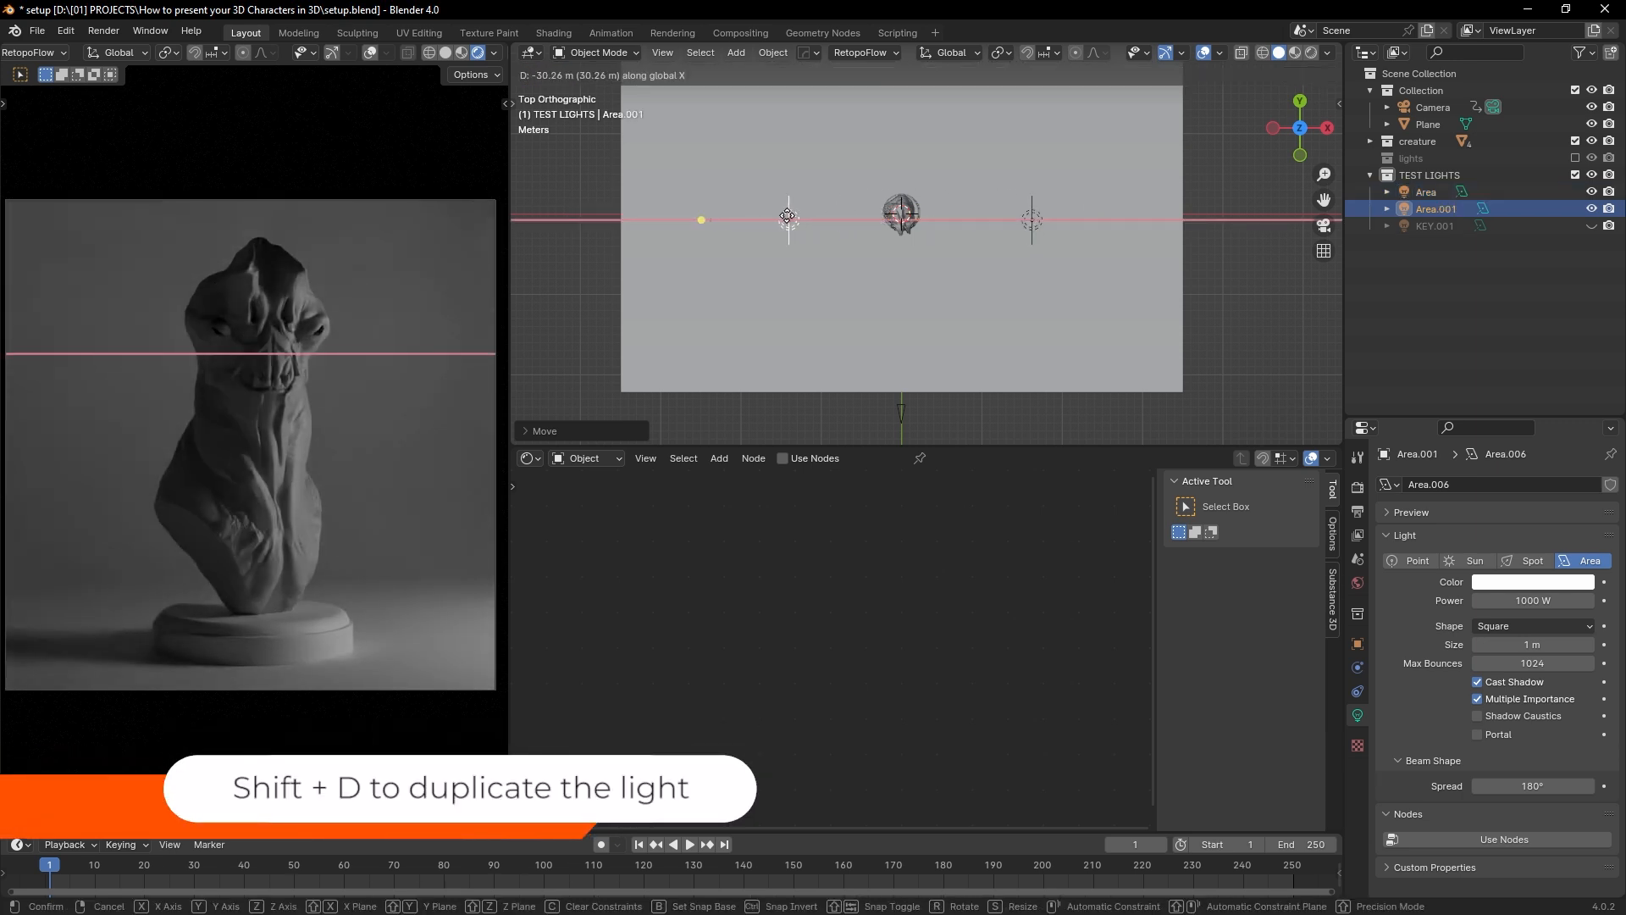
click(736, 218)
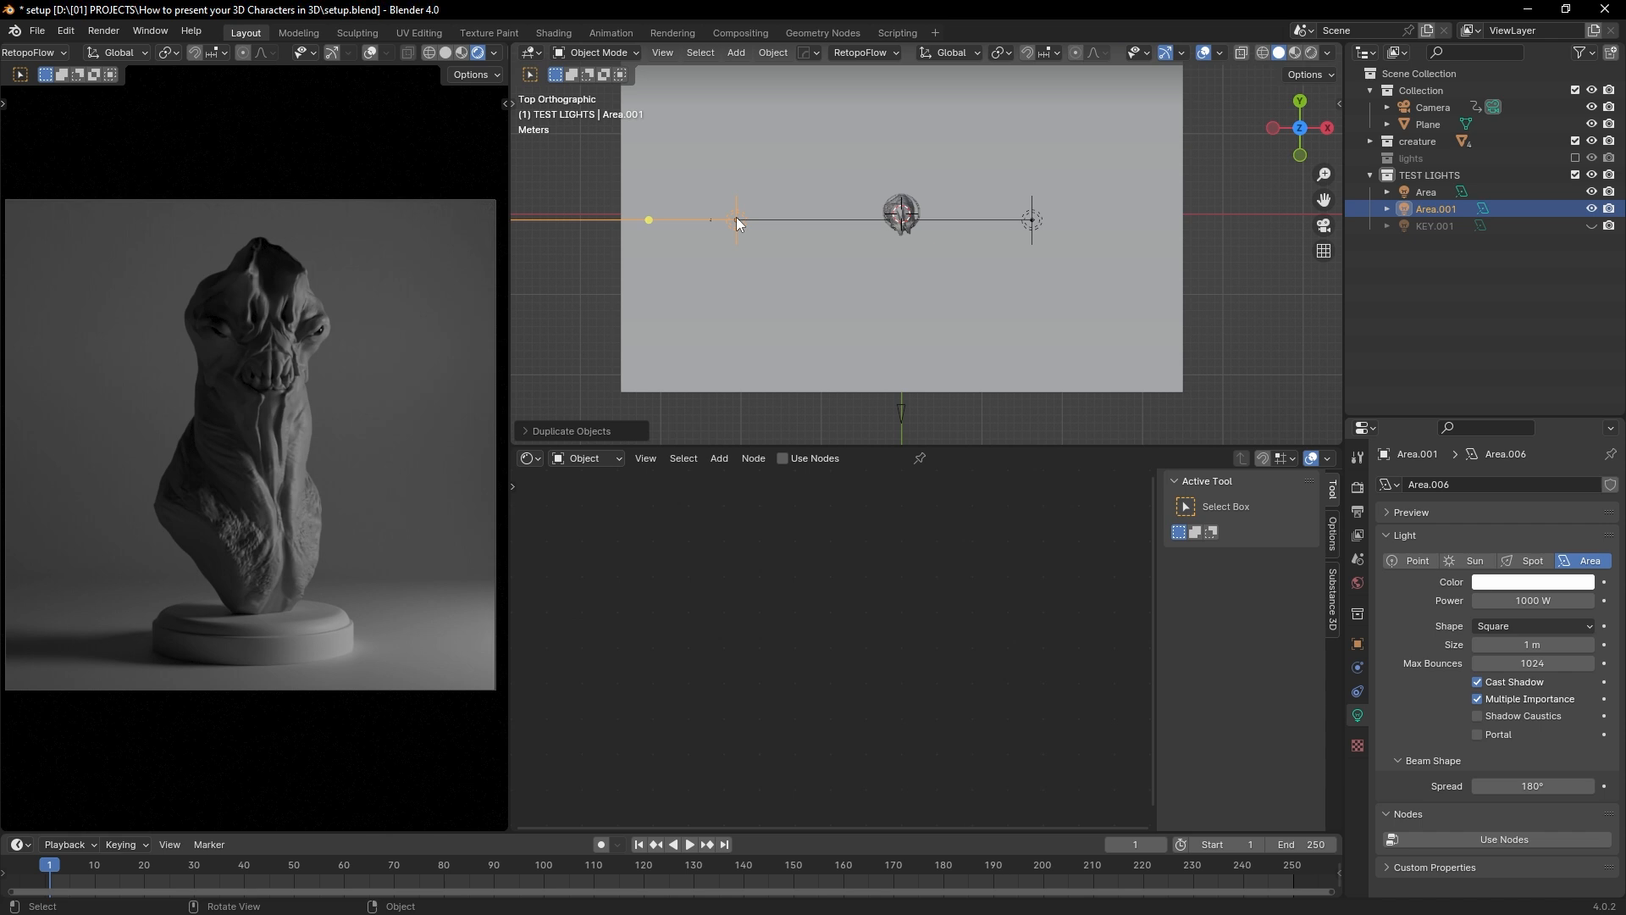
Step: Rotate the duplicated light 180° to face the bust and move it slightly closer
text(r180)
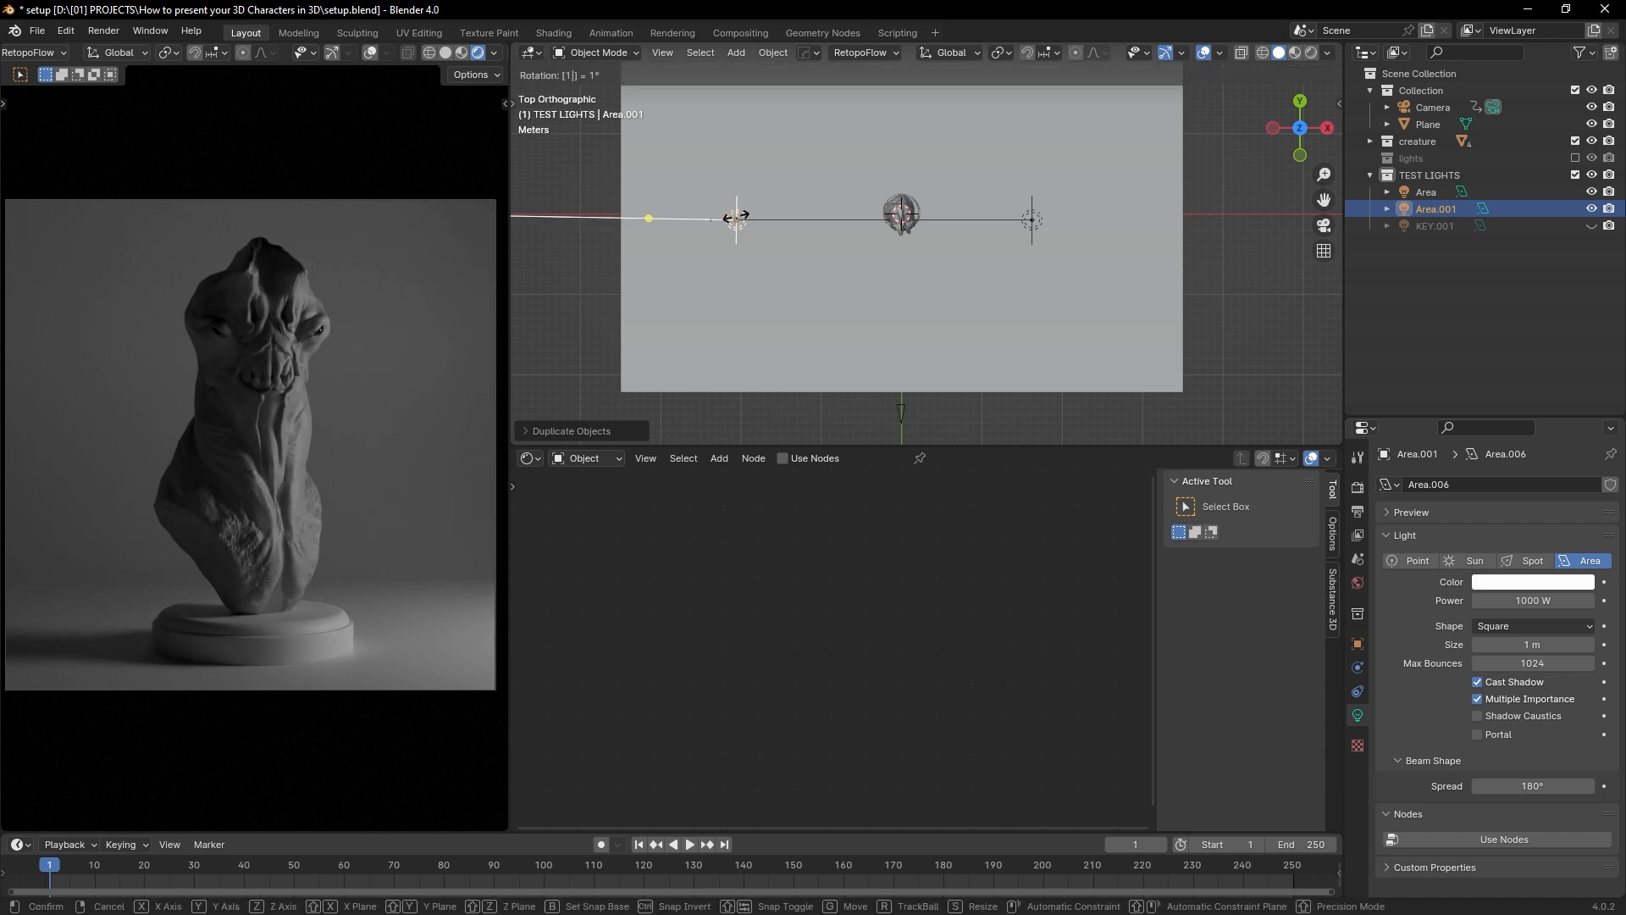
key(Return)
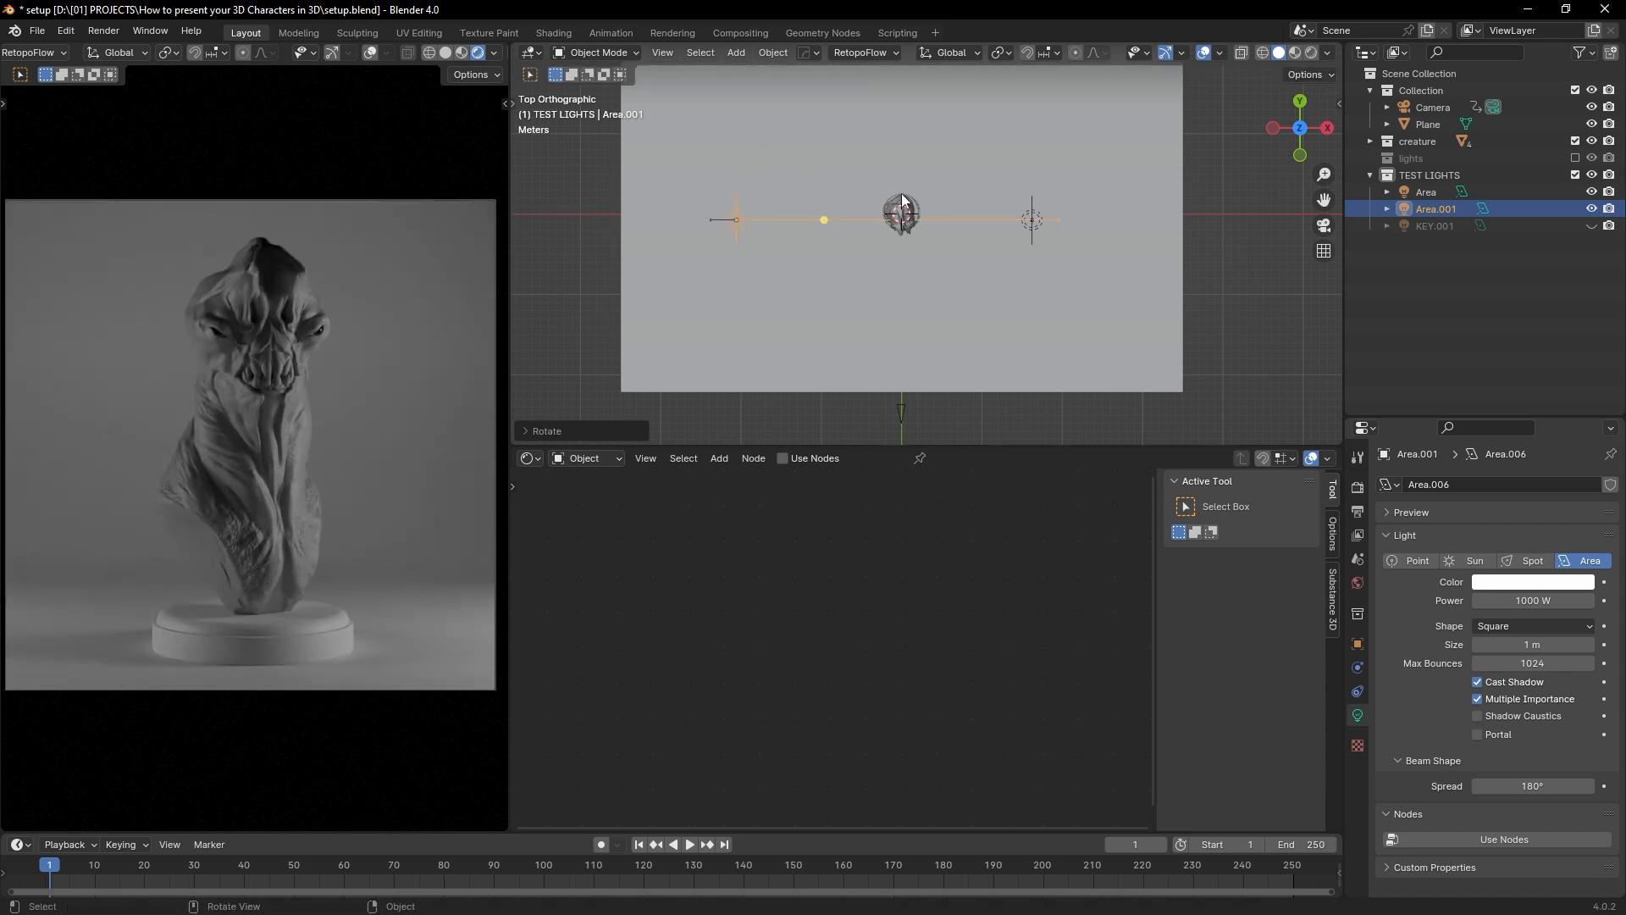
key(g)
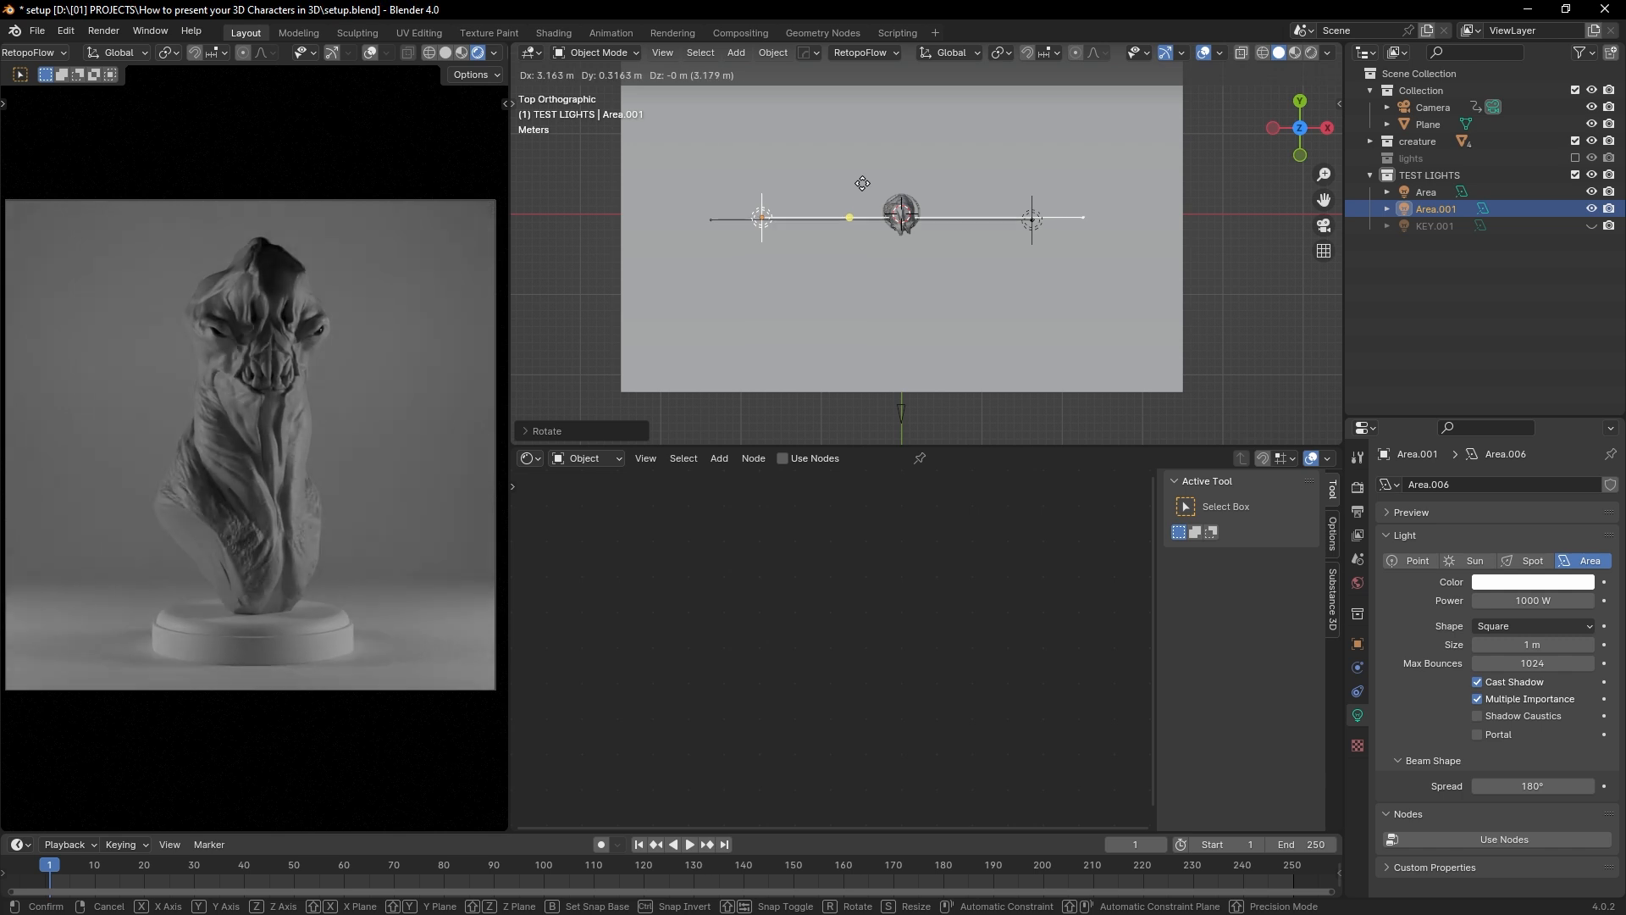
click(853, 187)
Step: Move the original +X side area light slightly farther out from the bust
click(1024, 212)
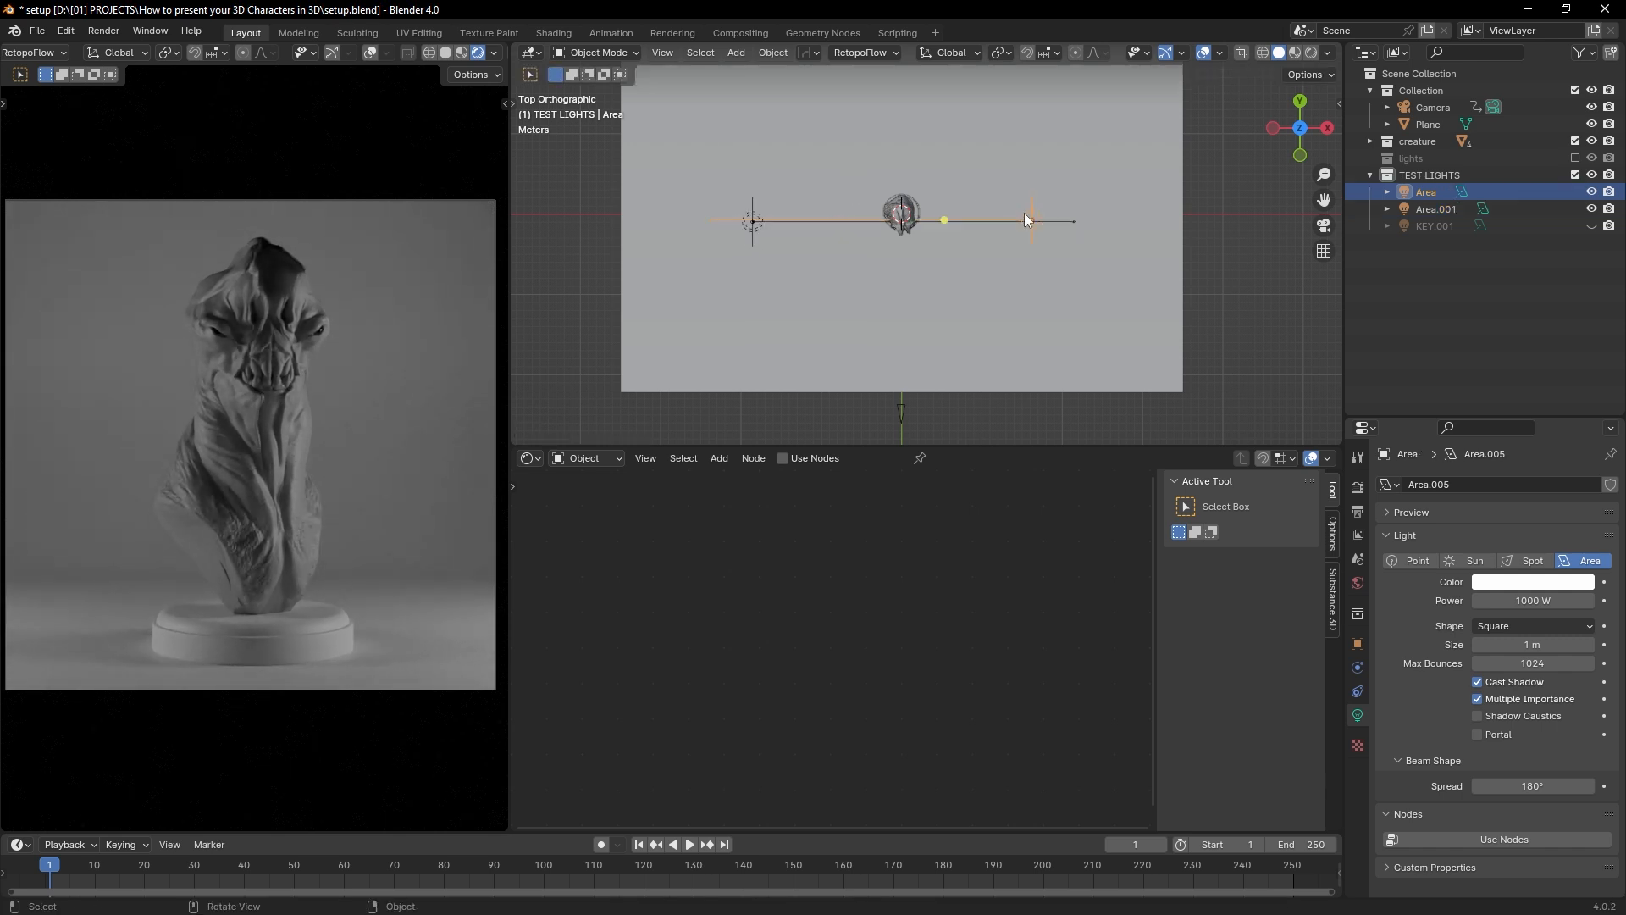
key(g)
click(972, 243)
middle_drag(973, 242, 942, 215)
middle_drag(821, 170, 728, 210)
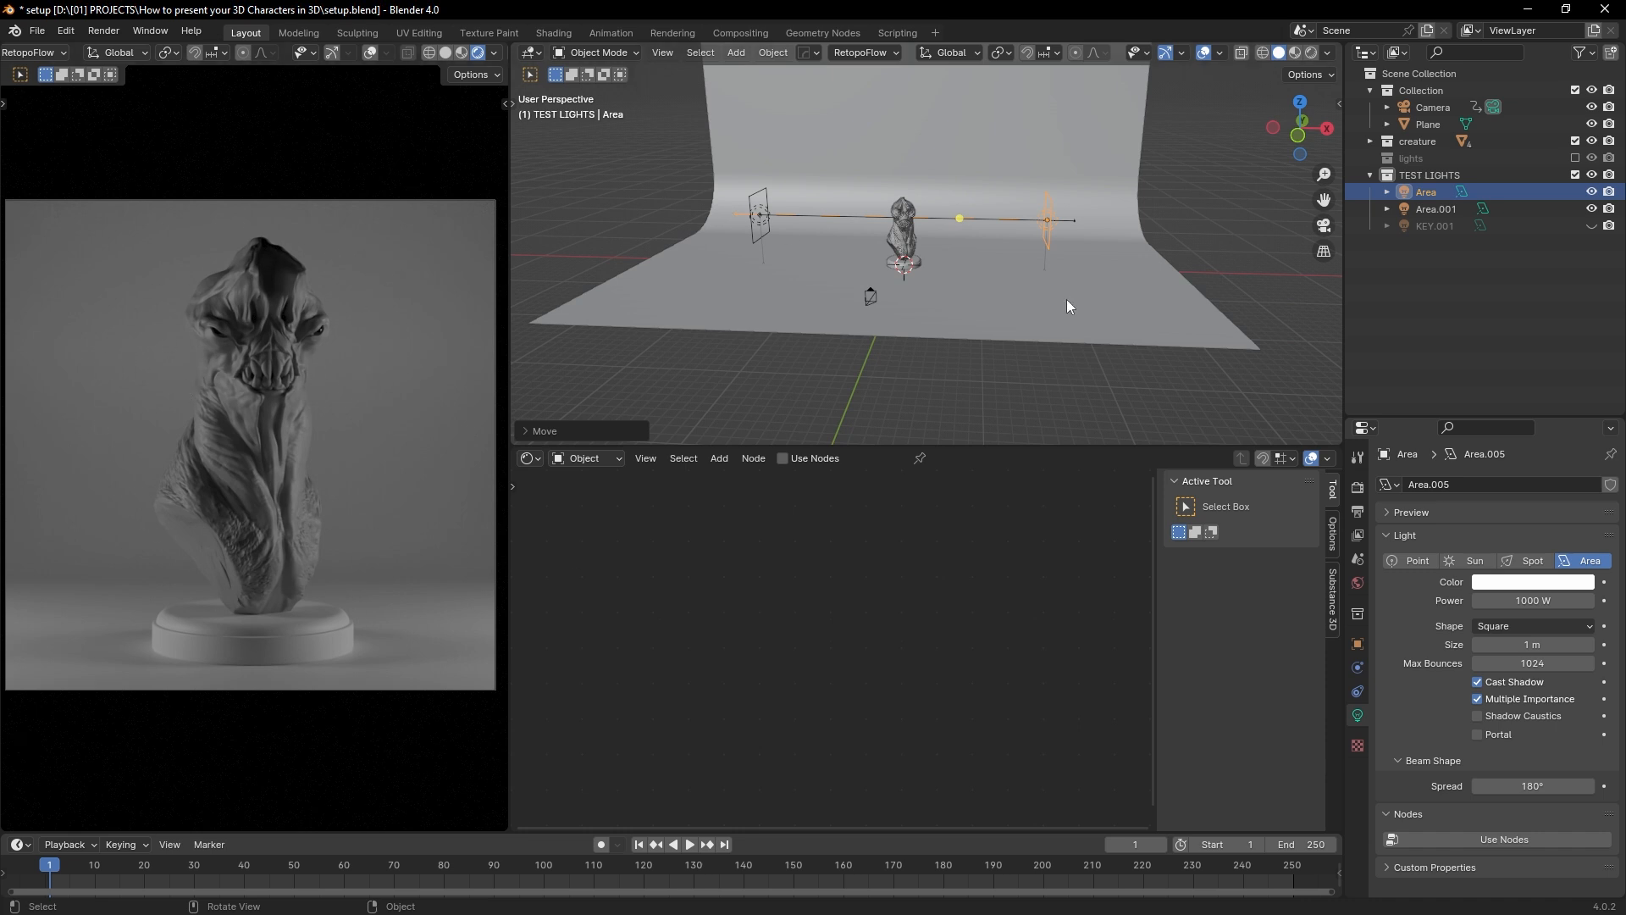
Step: Set the +X side light's power to 5000 W and scale it up to about twice its size
click(1521, 601)
text(5000)
key(Return)
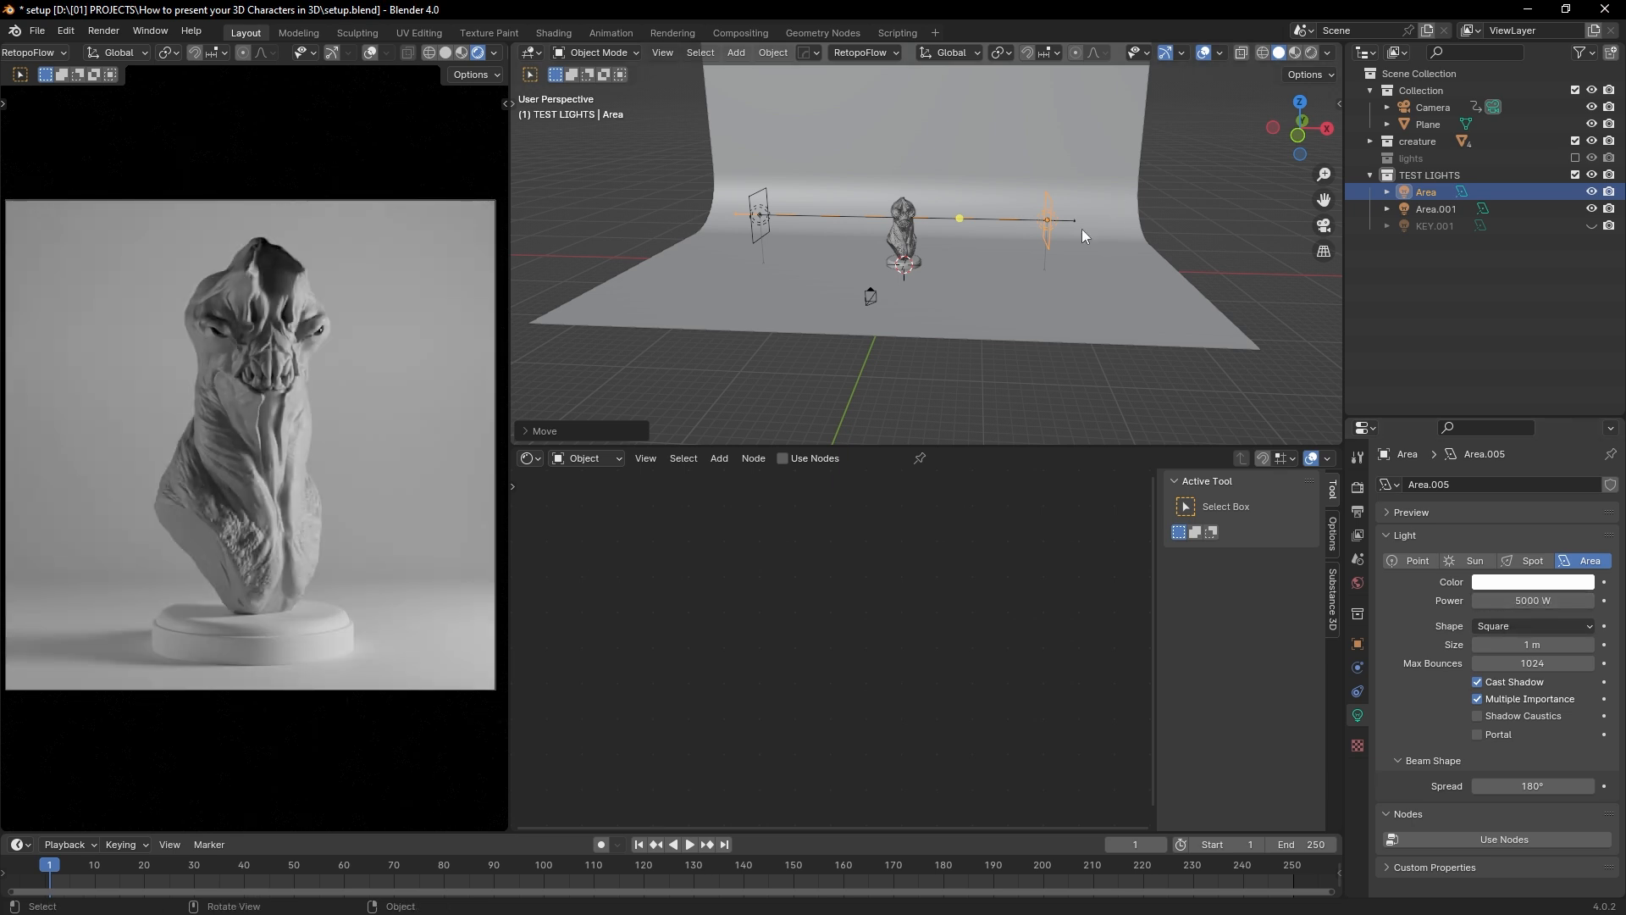
key(s)
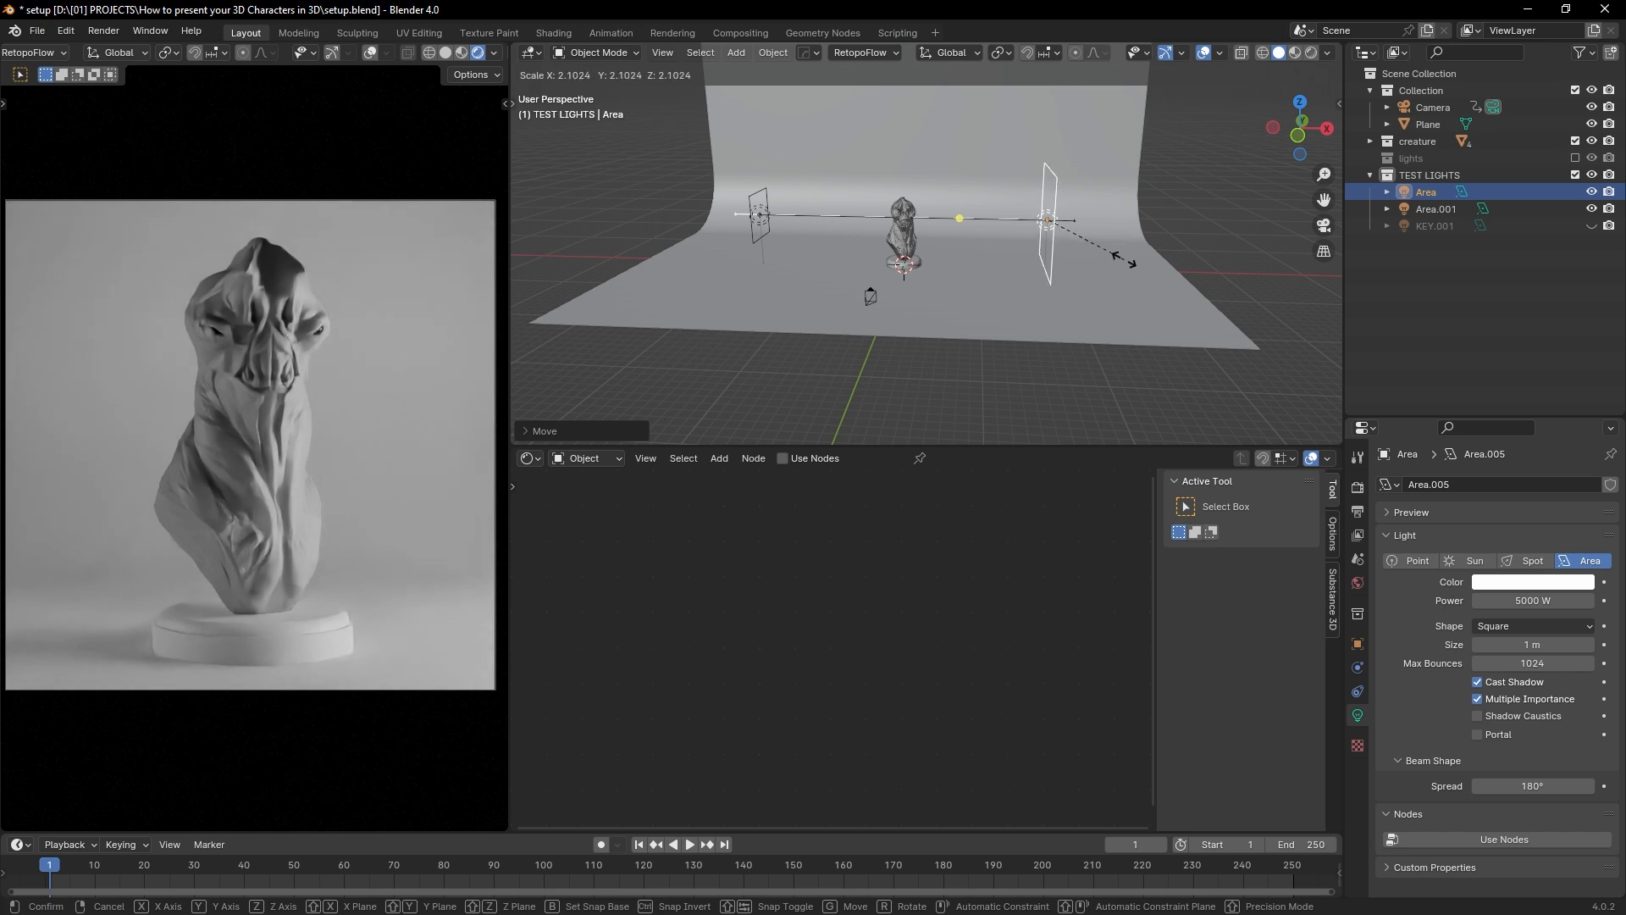
click(1117, 268)
Step: Set the -X side light's power to 2500 W and scale it up to about three times its size
click(762, 205)
middle_drag(873, 247, 878, 240)
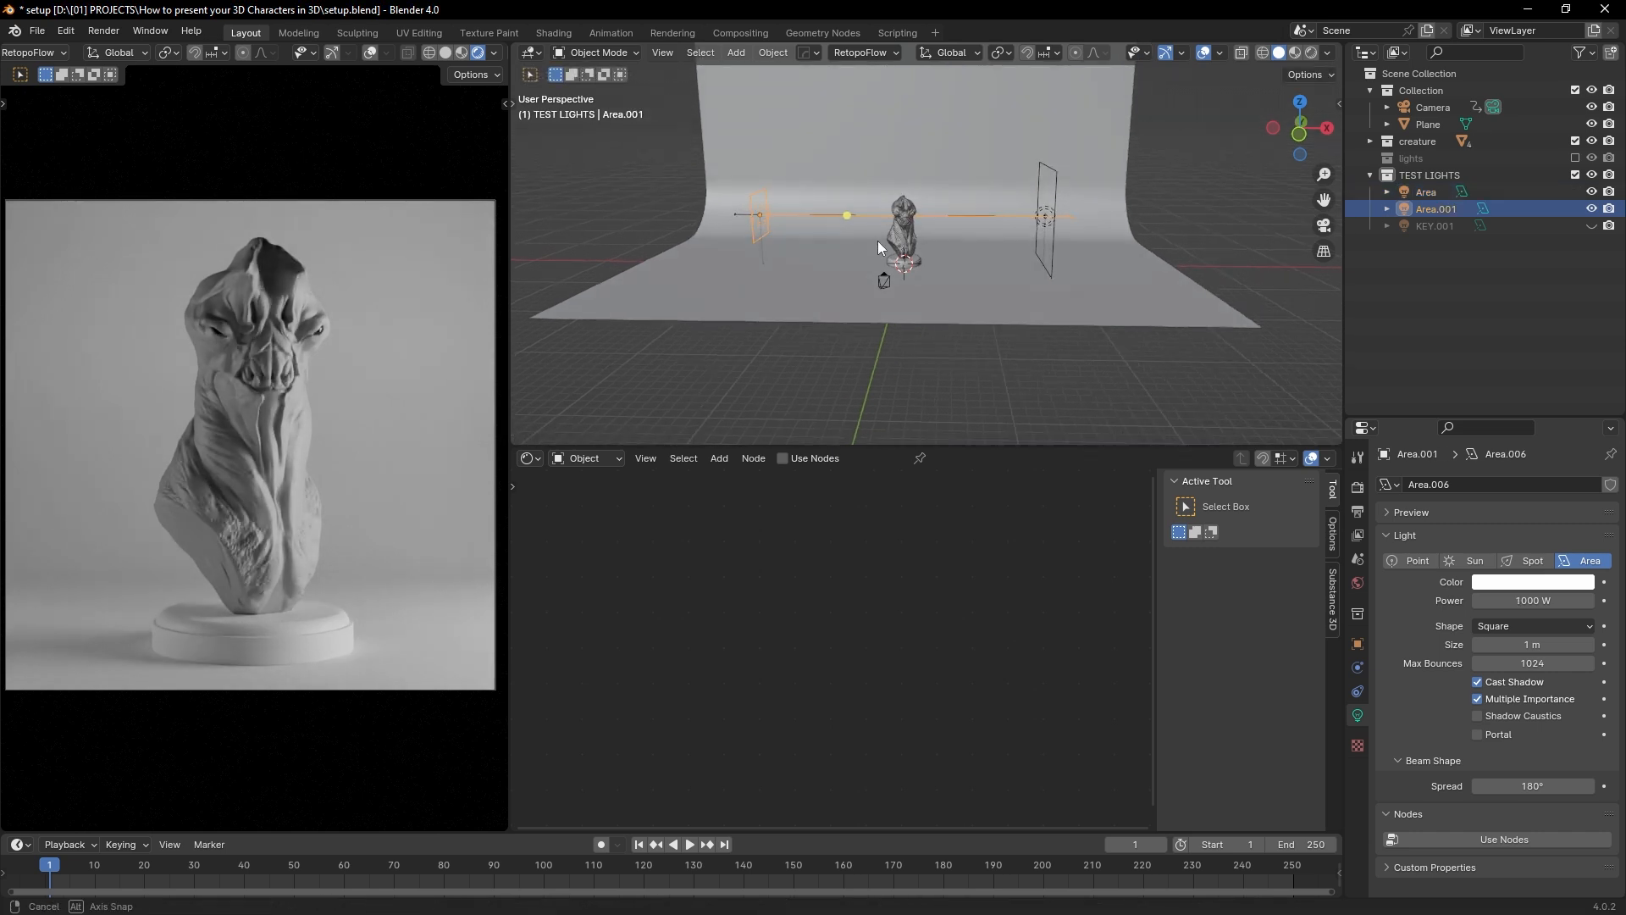
click(1532, 600)
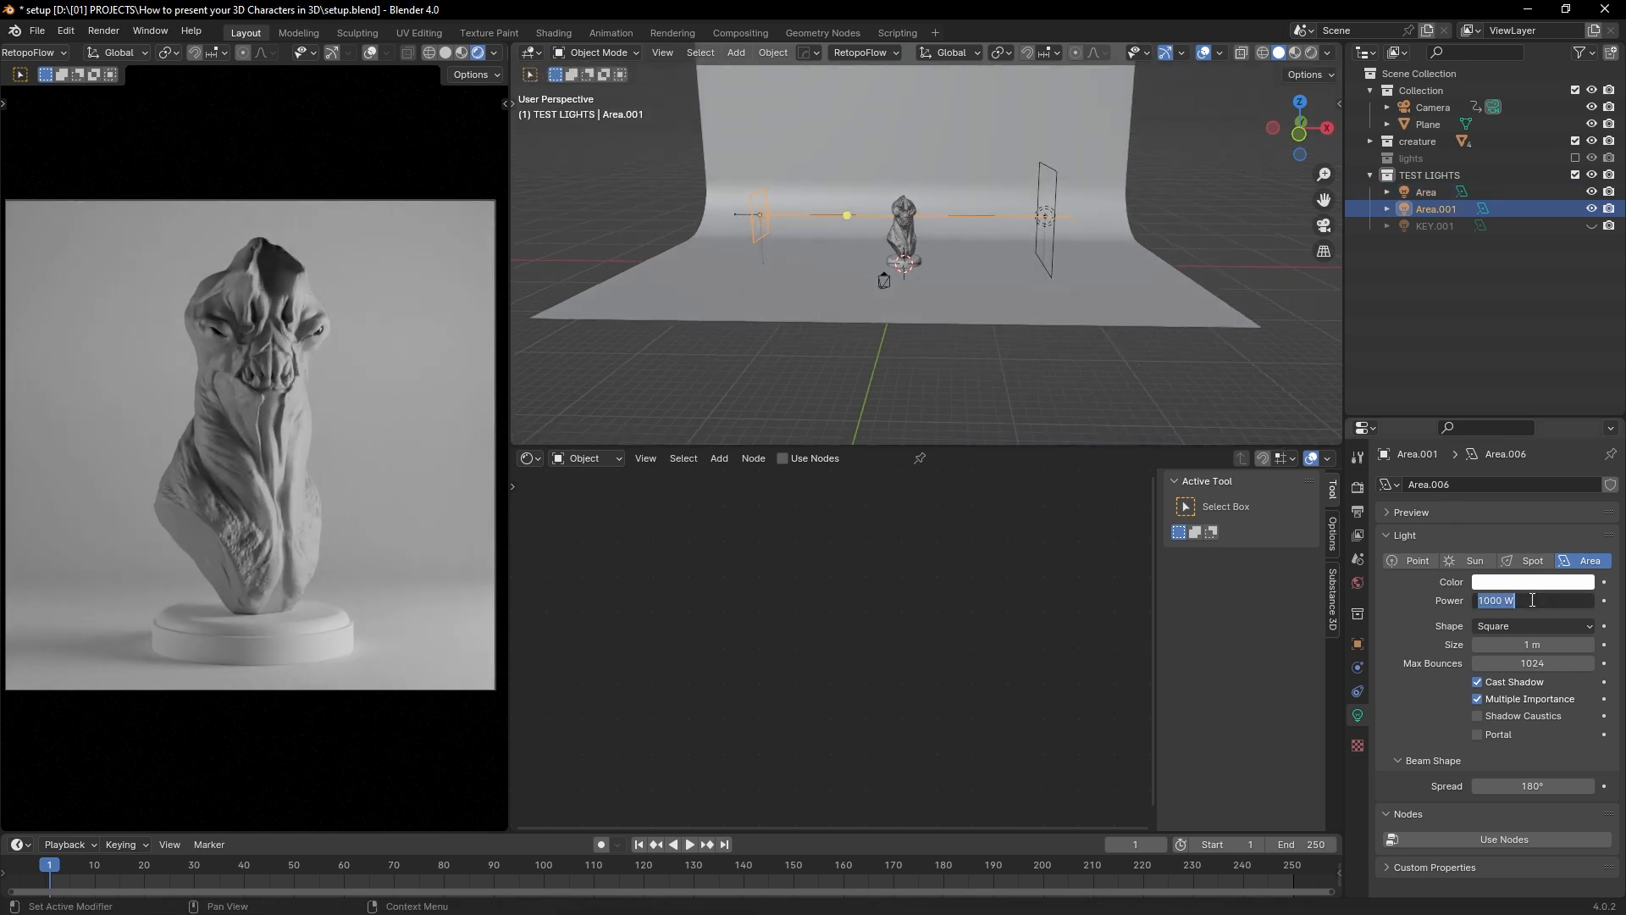
text(2500)
key(Return)
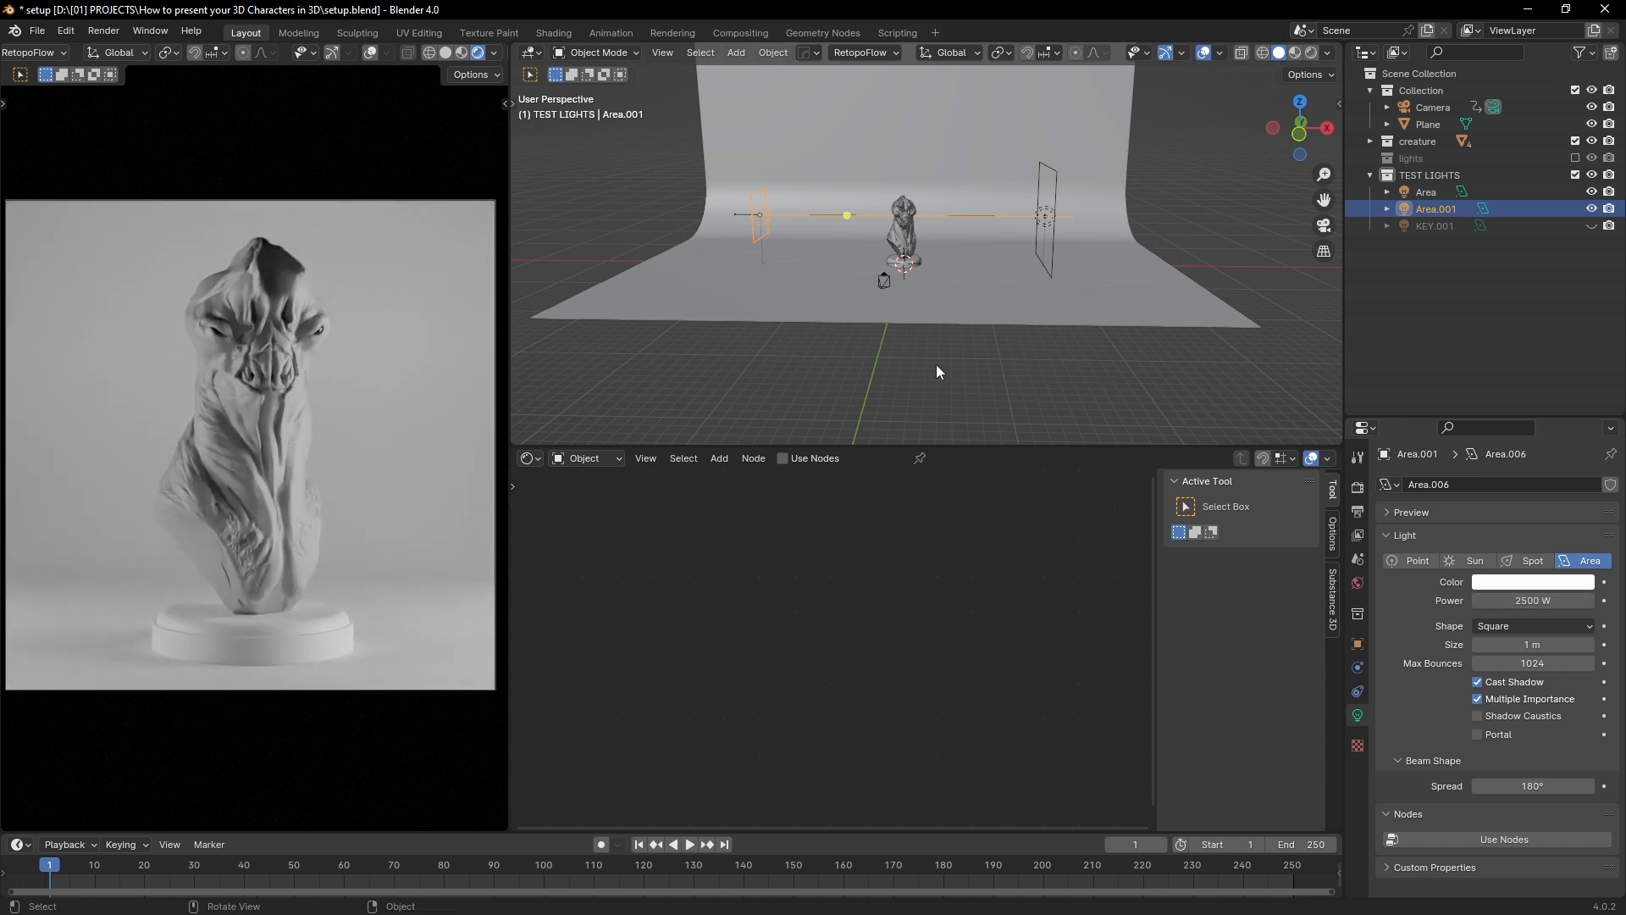
key(s)
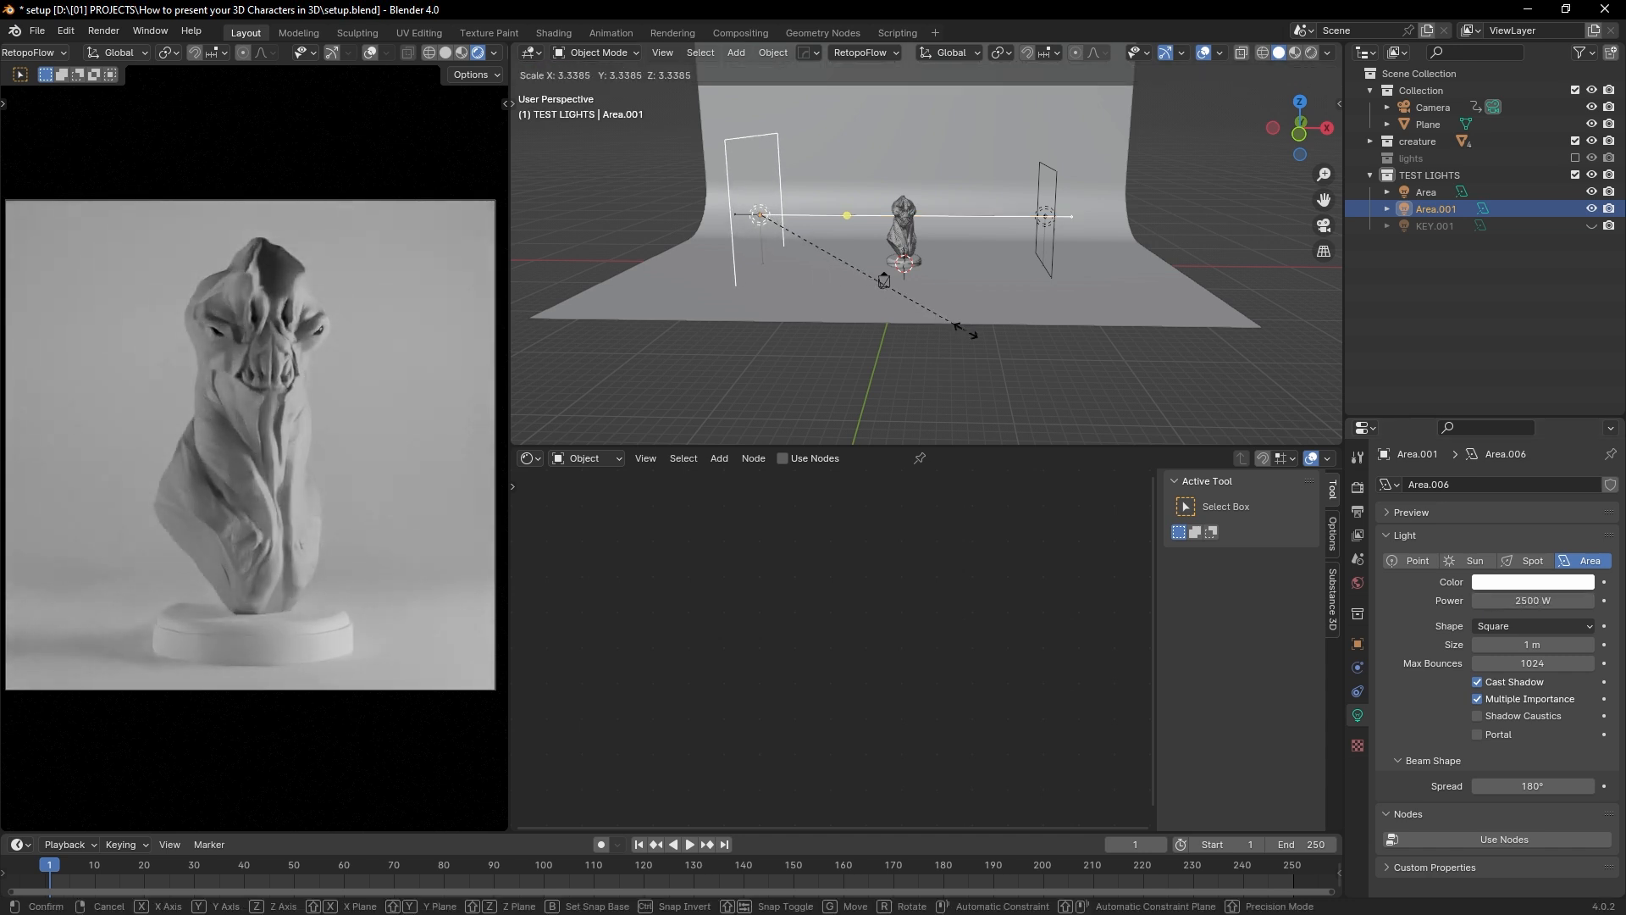
click(952, 322)
Step: Move the -X side light farther from the bust, keeping it just inside the backdrop's edge
key(KP_7)
scroll(964, 297, down, 3)
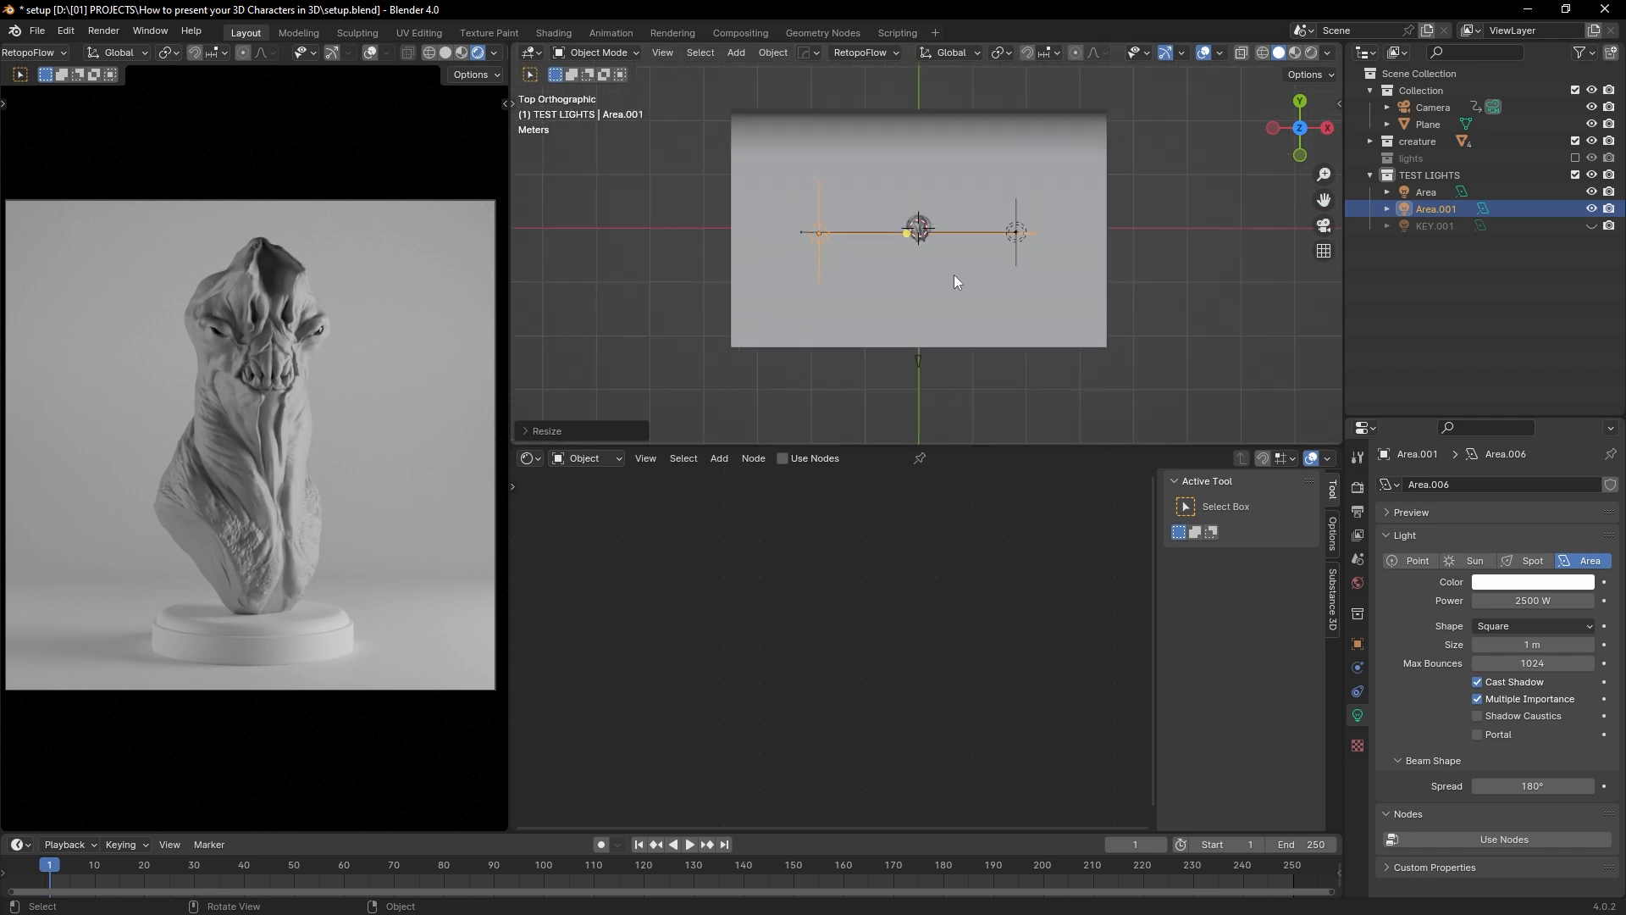
key(g)
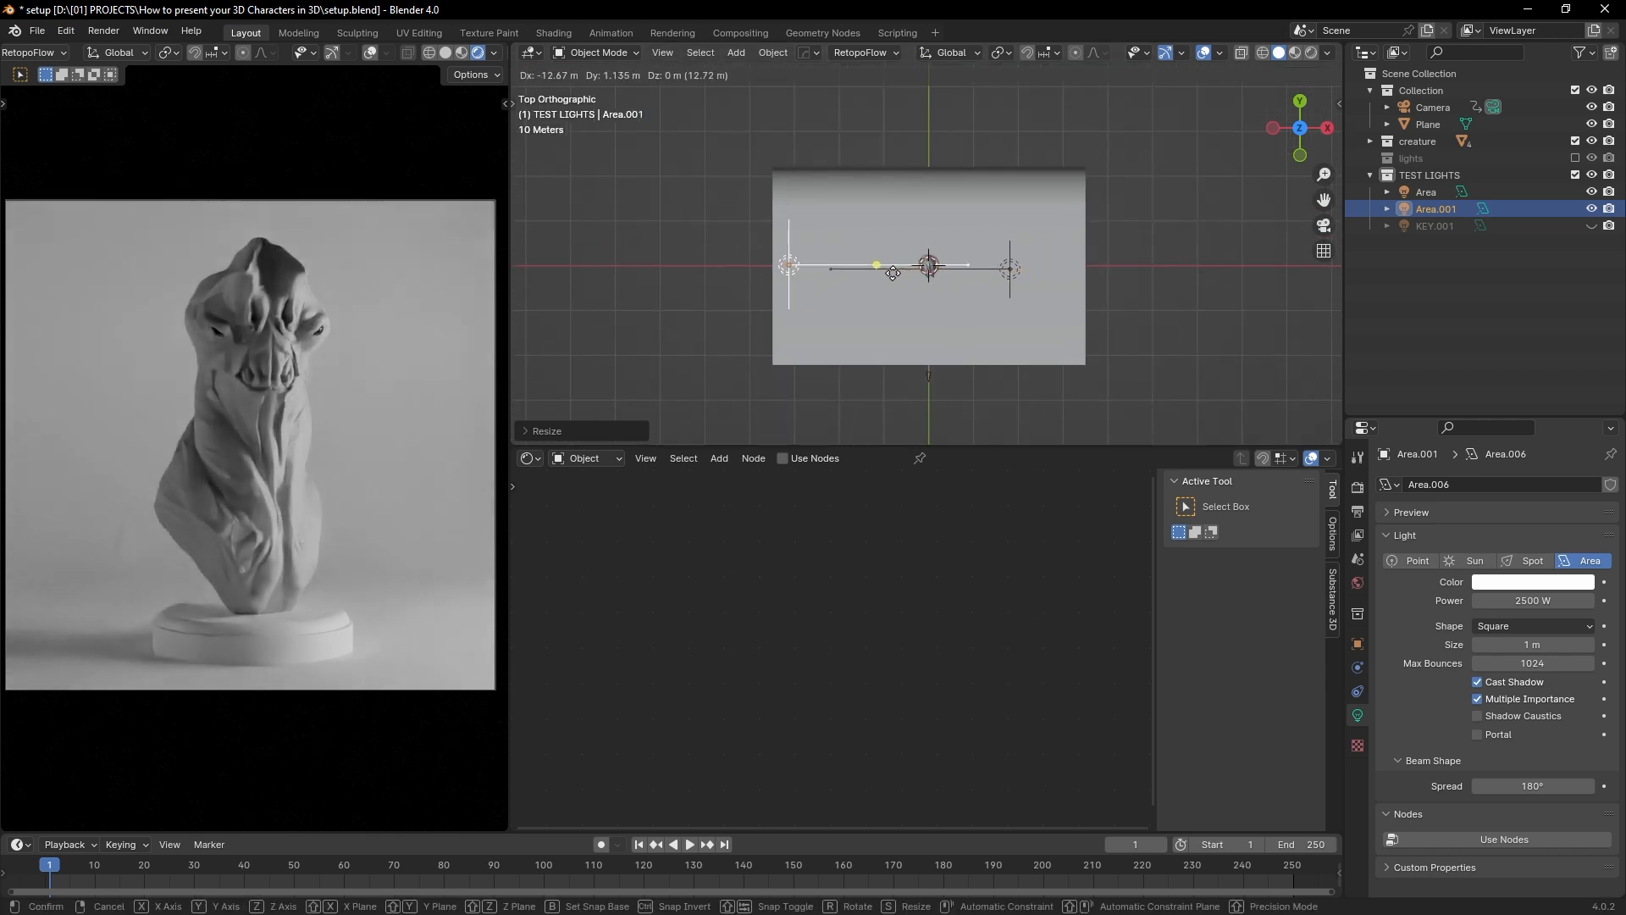
click(877, 276)
scroll(897, 278, up, 2)
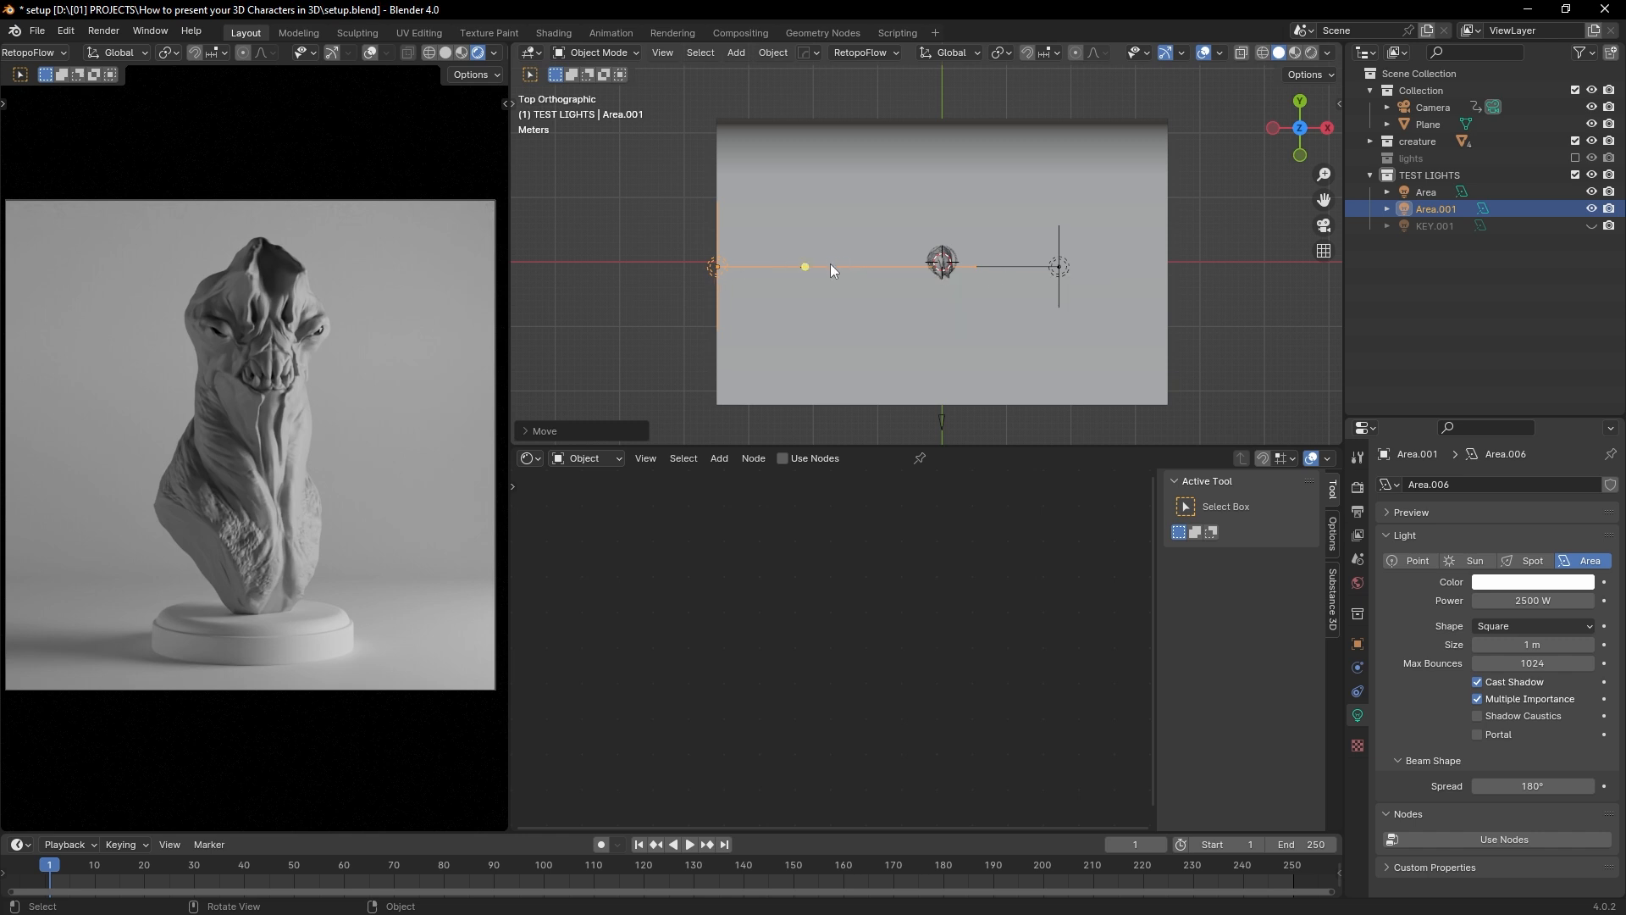
mouse_move(800, 266)
mouse_down()
mouse_move(624, 265)
mouse_move(959, 265)
mouse_move(823, 269)
mouse_up()
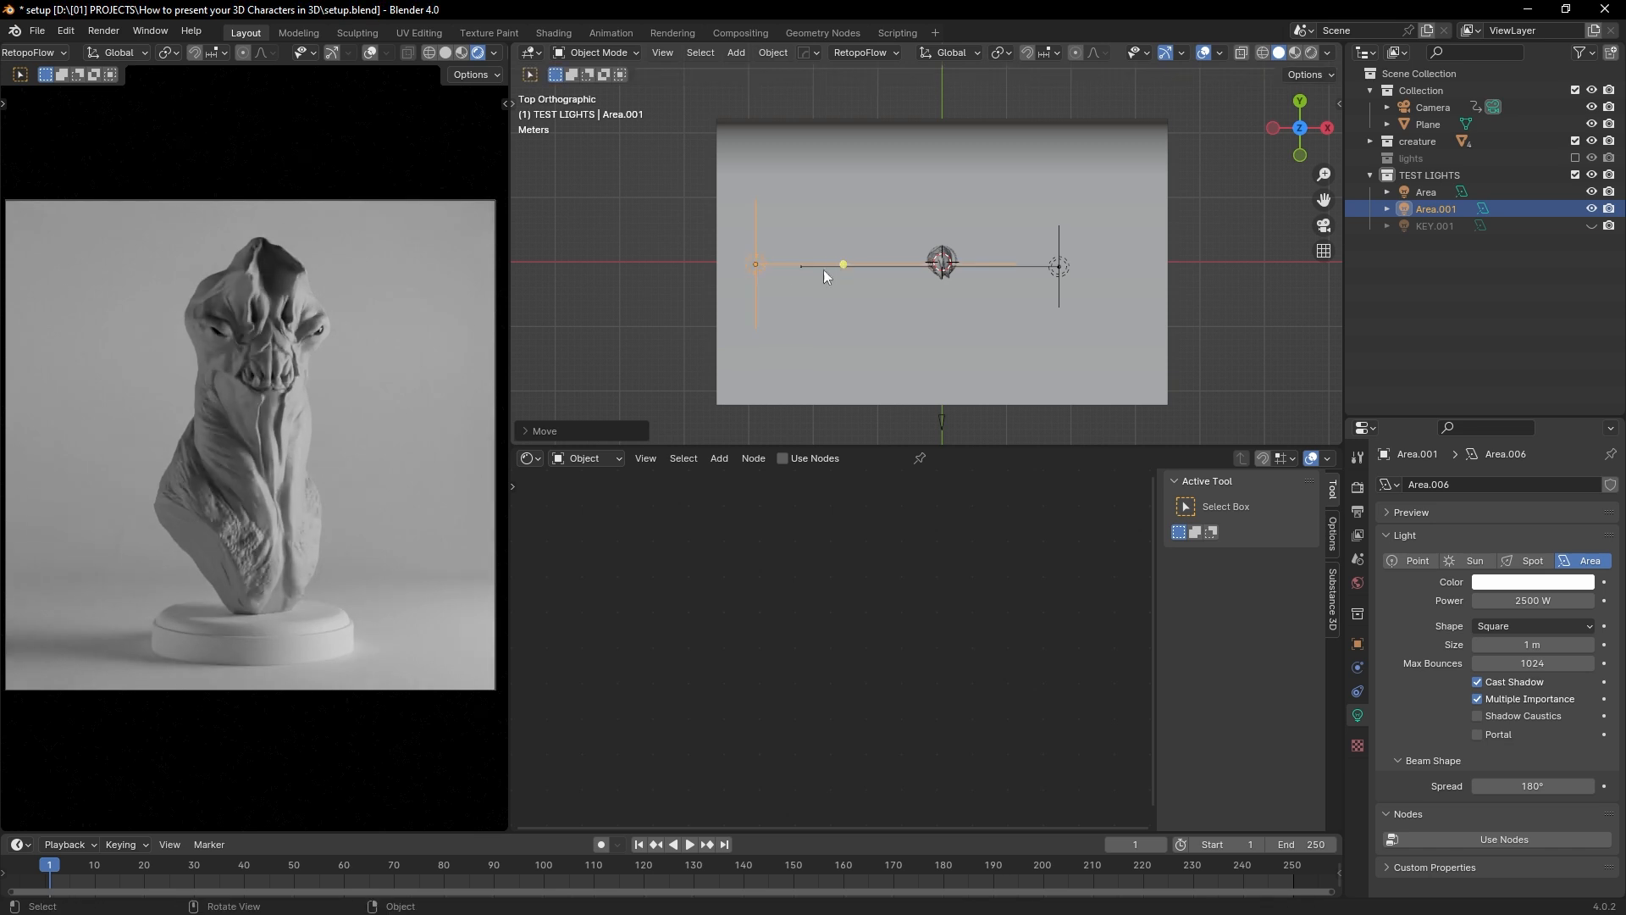
Step: Examine the opposing side lights from several angles and the shadow shapes they cast on the bust's head, neck and chest
click(1049, 262)
middle_drag(1067, 307, 1013, 249)
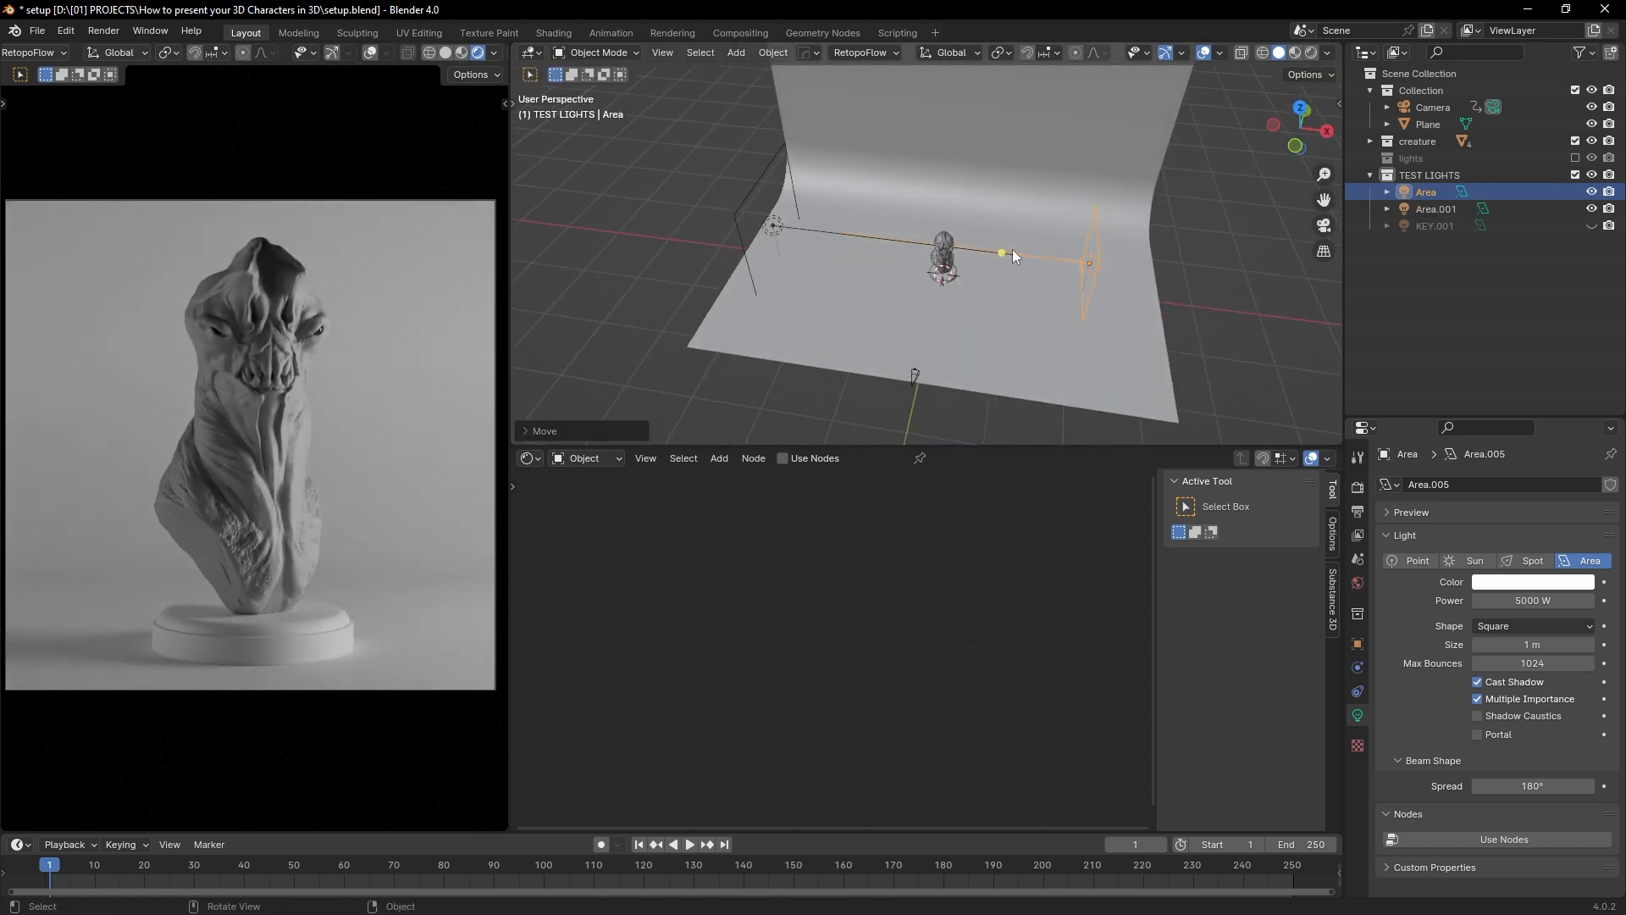
middle_drag(850, 281, 822, 223)
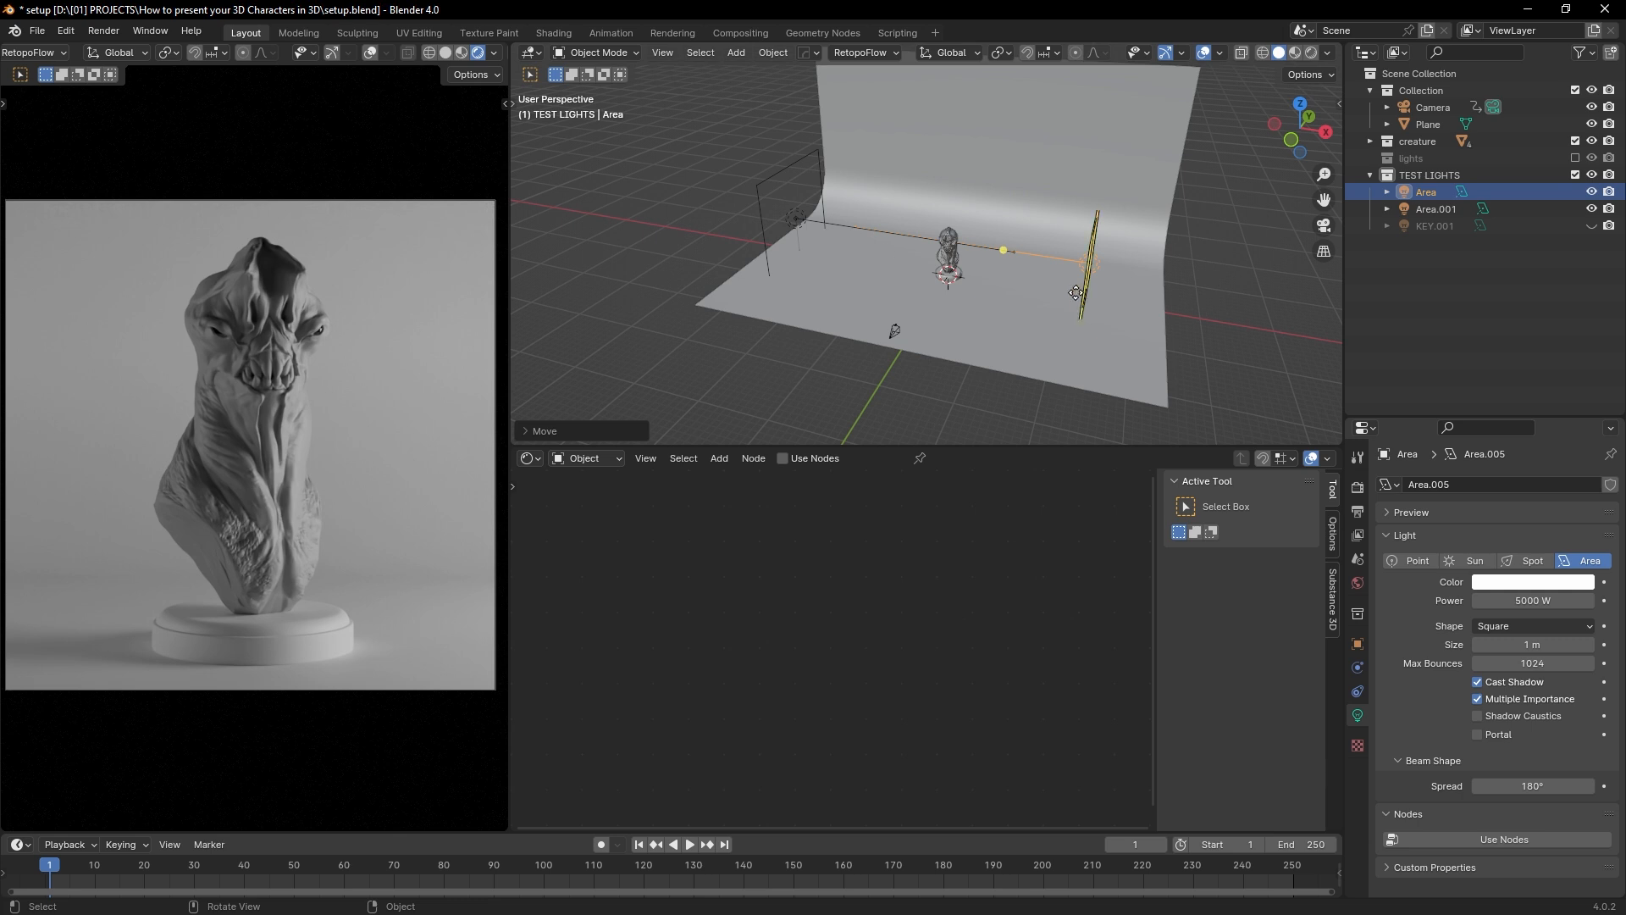
middle_drag(1084, 277, 1126, 279)
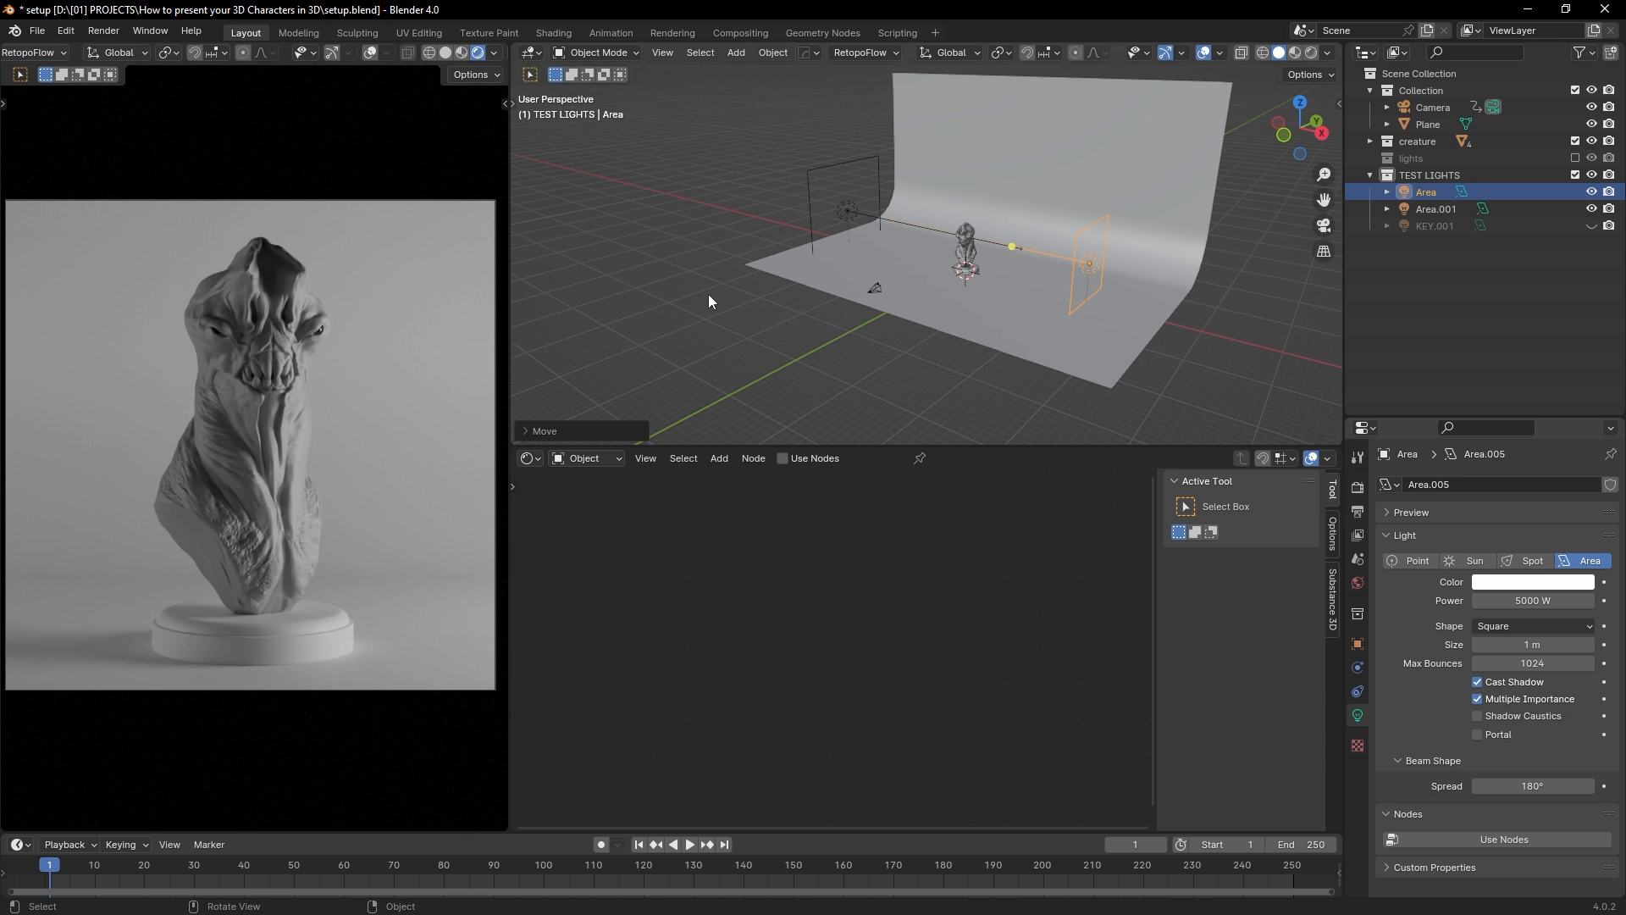
middle_drag(709, 302, 989, 241)
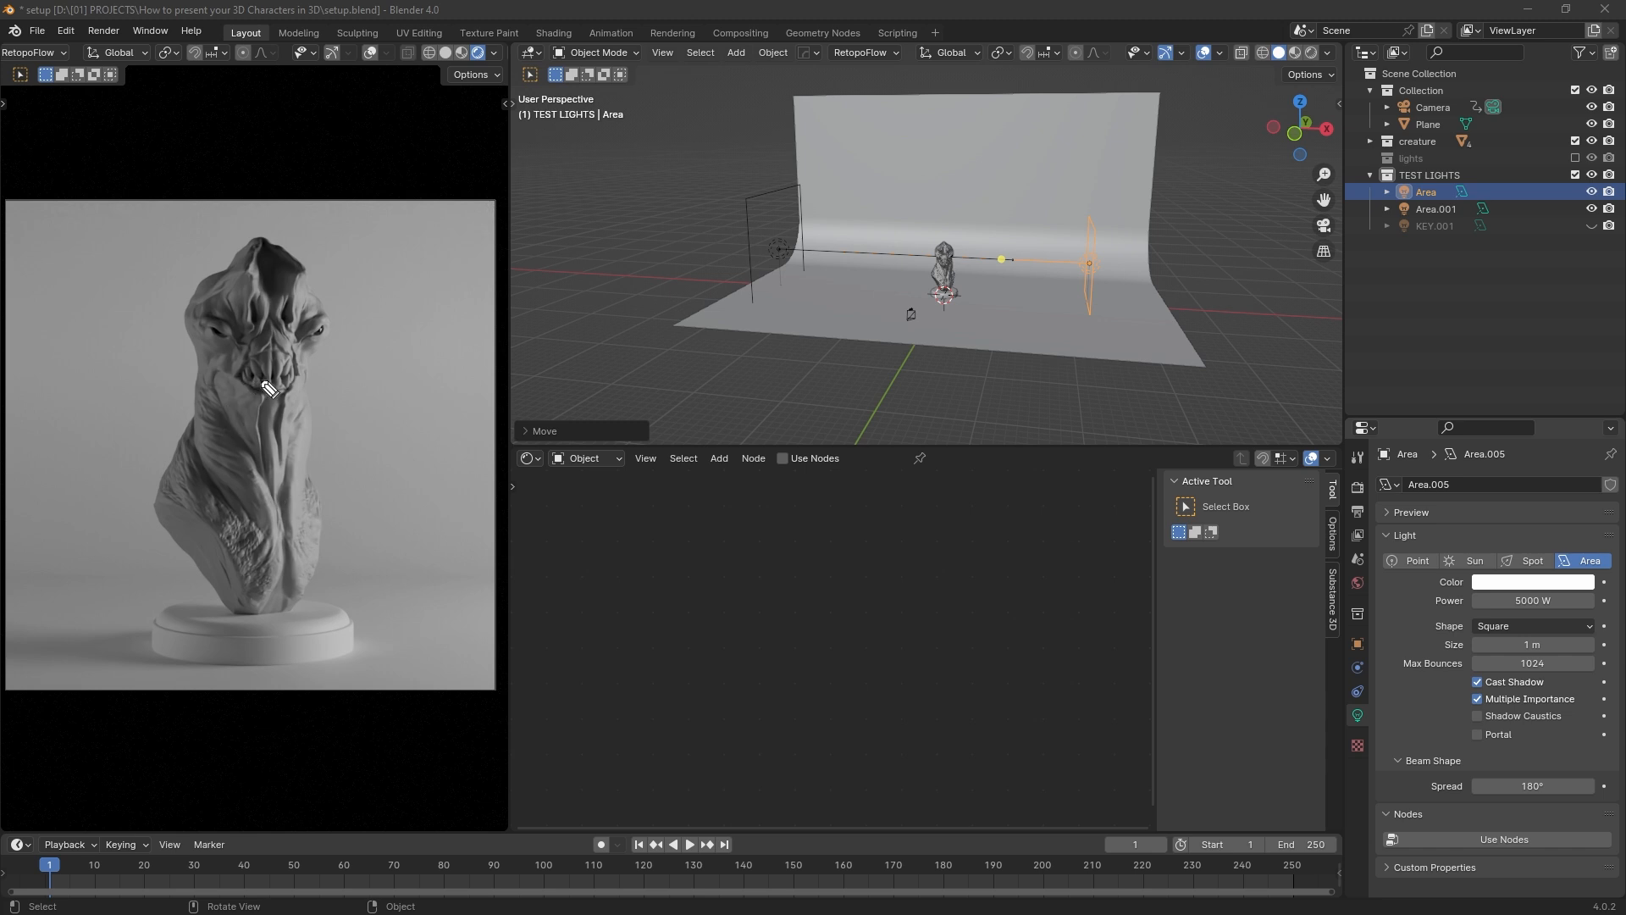
mouse_move(267, 252)
mouse_down()
mouse_move(268, 283)
mouse_move(294, 298)
mouse_move(298, 270)
mouse_move(266, 255)
mouse_move(253, 332)
mouse_move(260, 296)
mouse_move(283, 330)
mouse_move(292, 299)
mouse_move(305, 337)
mouse_move(316, 327)
mouse_move(212, 319)
mouse_move(242, 335)
mouse_move(230, 325)
mouse_up()
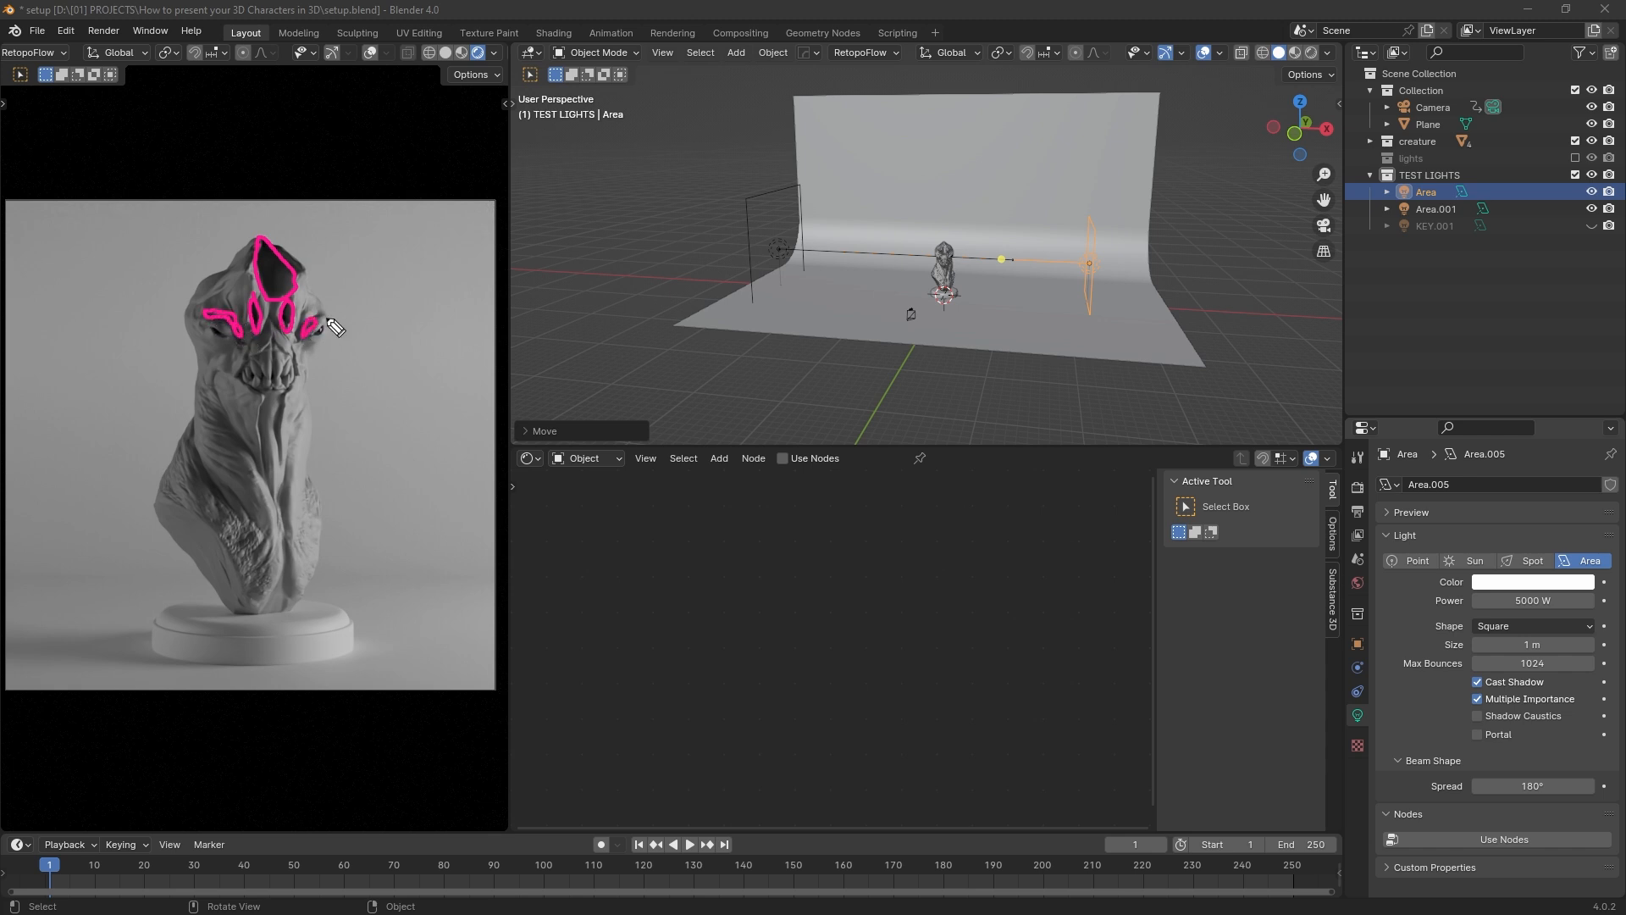
mouse_move(285, 394)
mouse_down()
mouse_move(280, 440)
mouse_move(283, 392)
mouse_move(225, 490)
mouse_move(258, 530)
mouse_up()
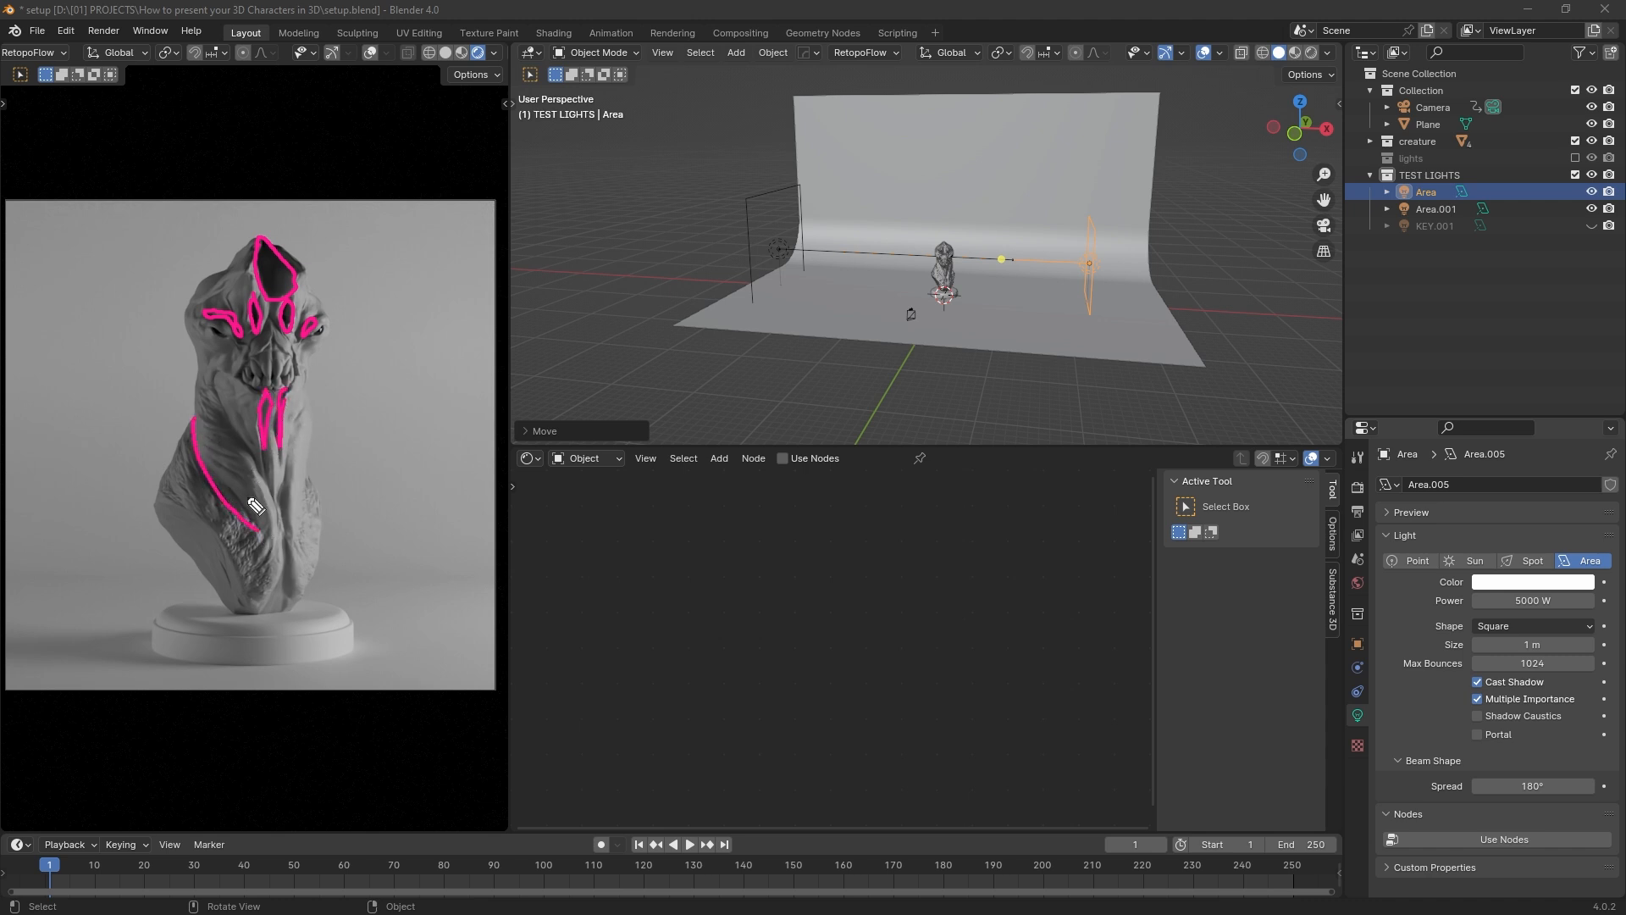
mouse_move(220, 410)
mouse_down()
mouse_move(277, 538)
mouse_move(250, 430)
mouse_move(221, 408)
mouse_move(237, 515)
mouse_move(189, 396)
mouse_up()
key(Escape)
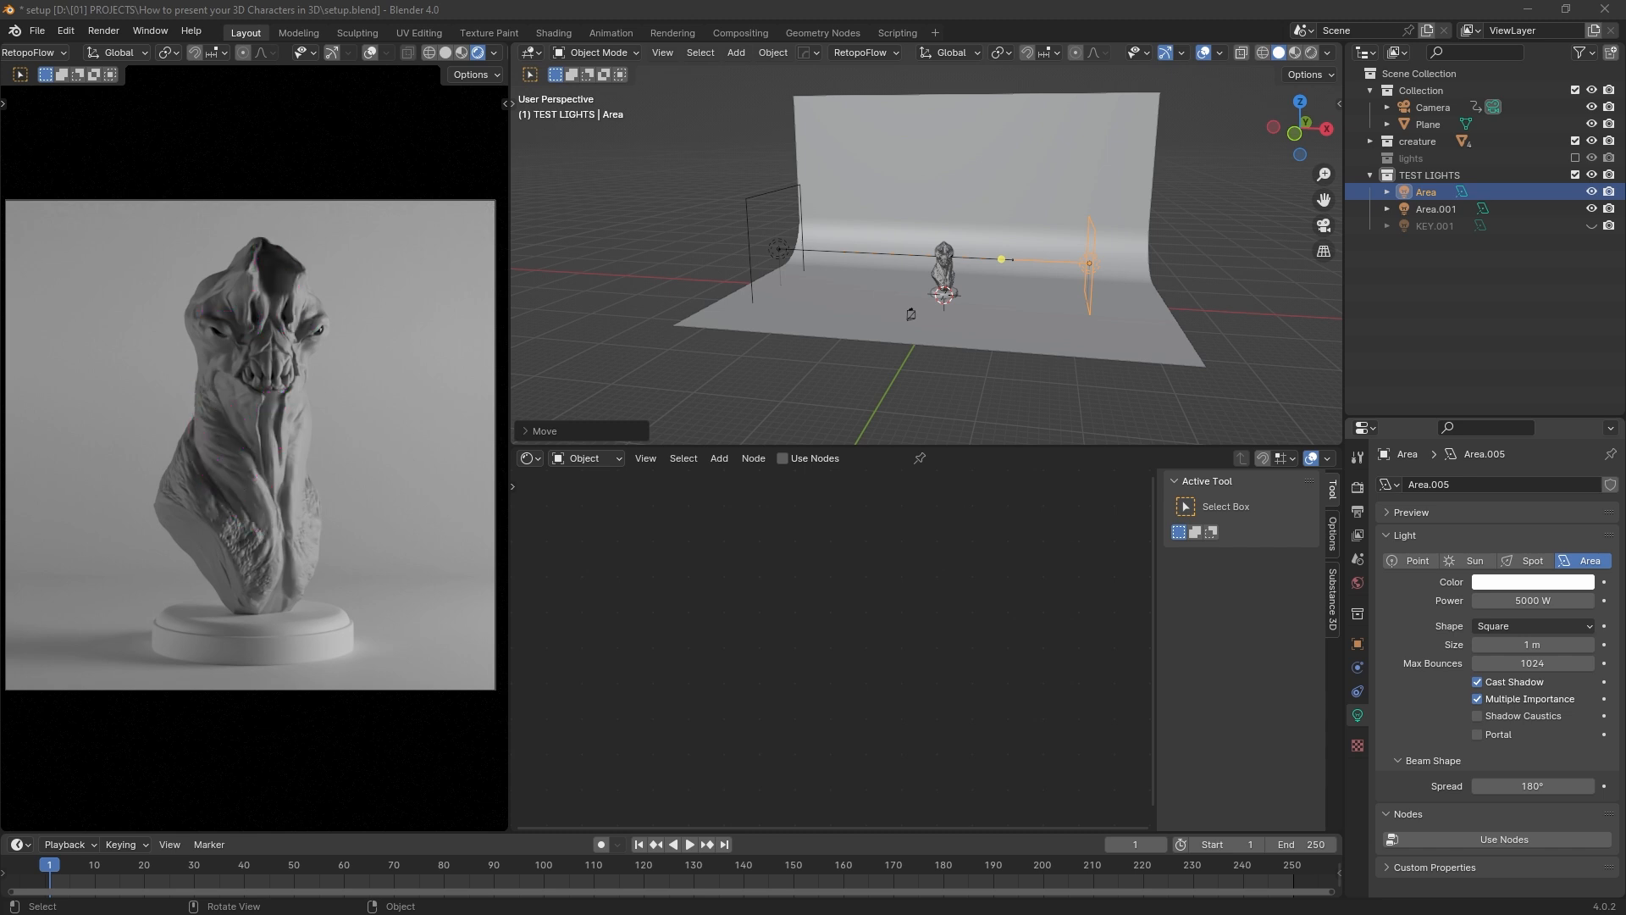
Step: Scale up the -X side light further and set its power to 5000 W
click(779, 278)
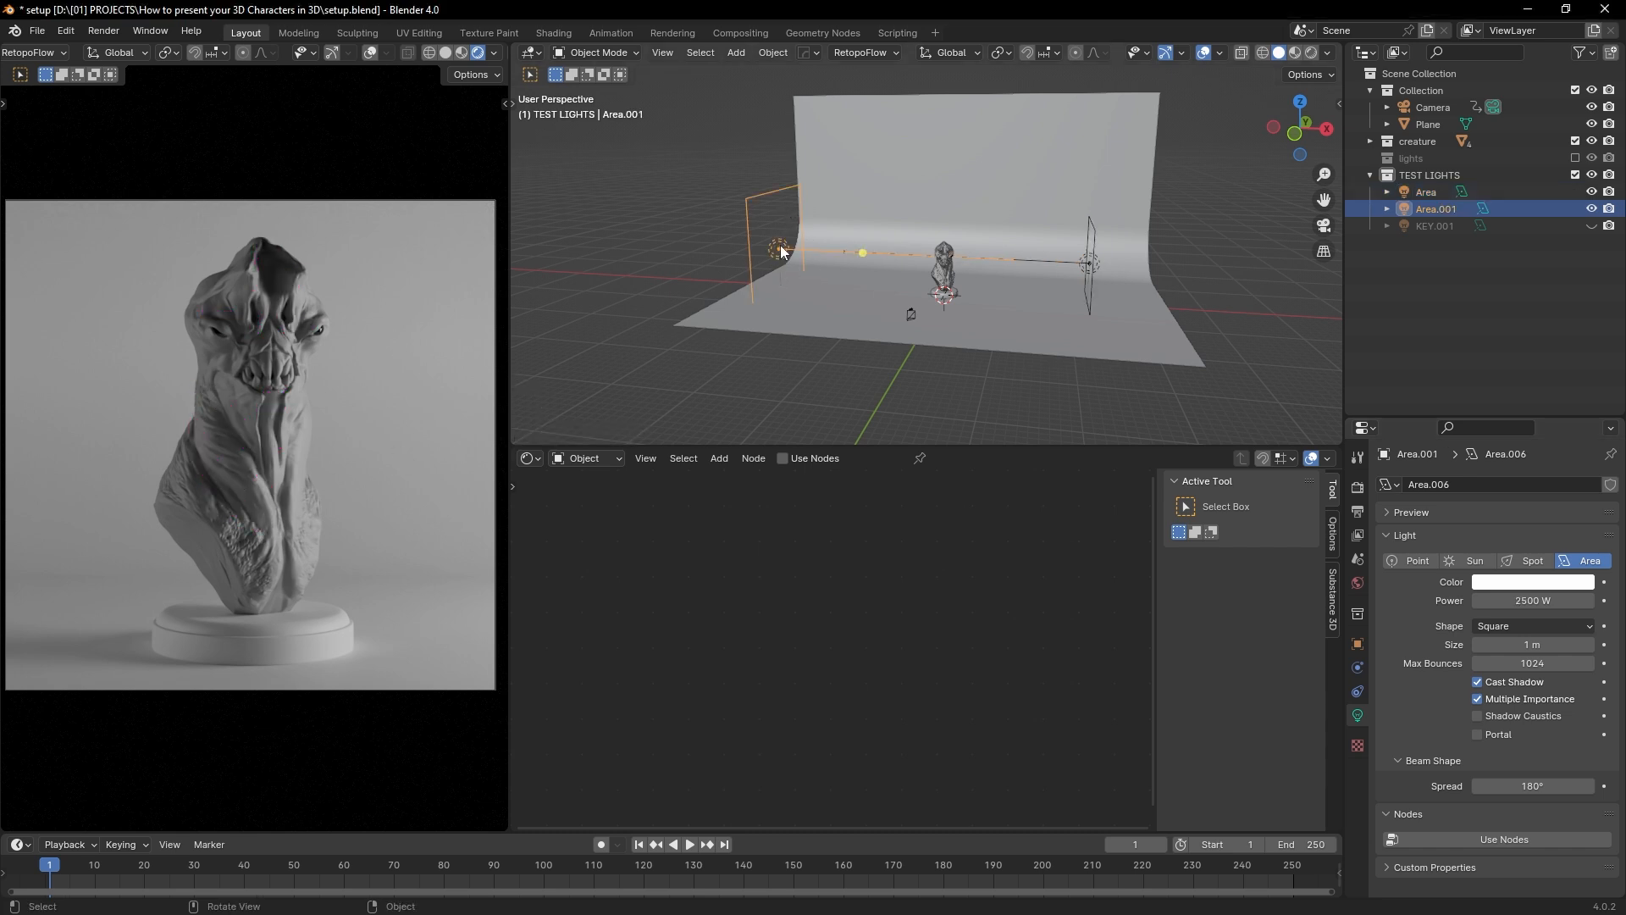
key(s)
click(1033, 307)
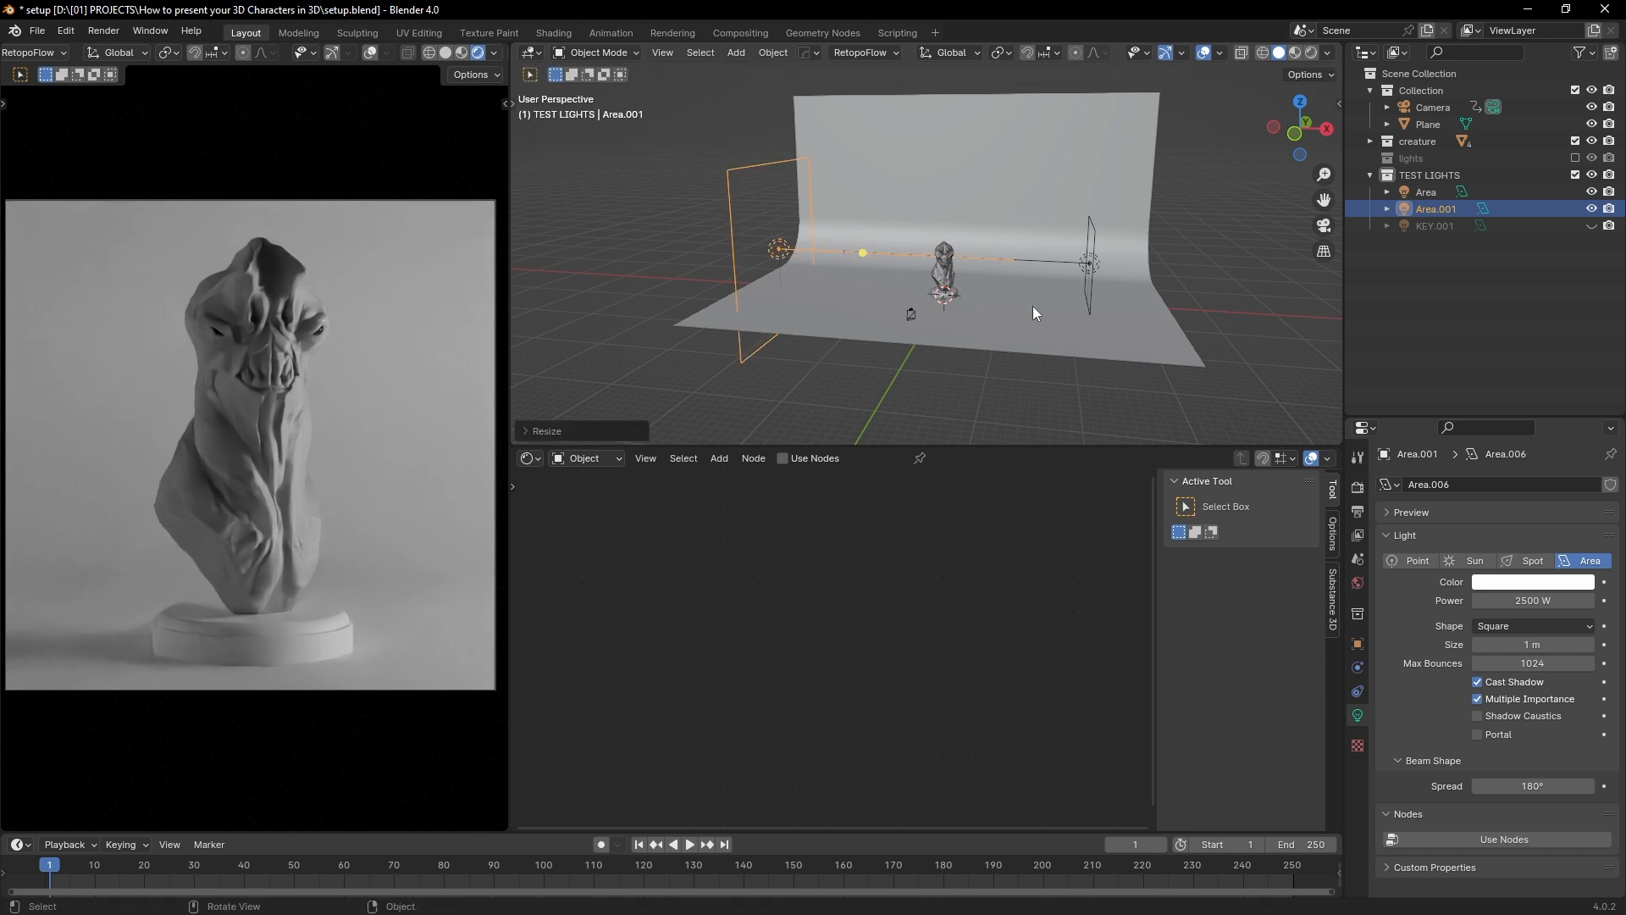
click(1519, 600)
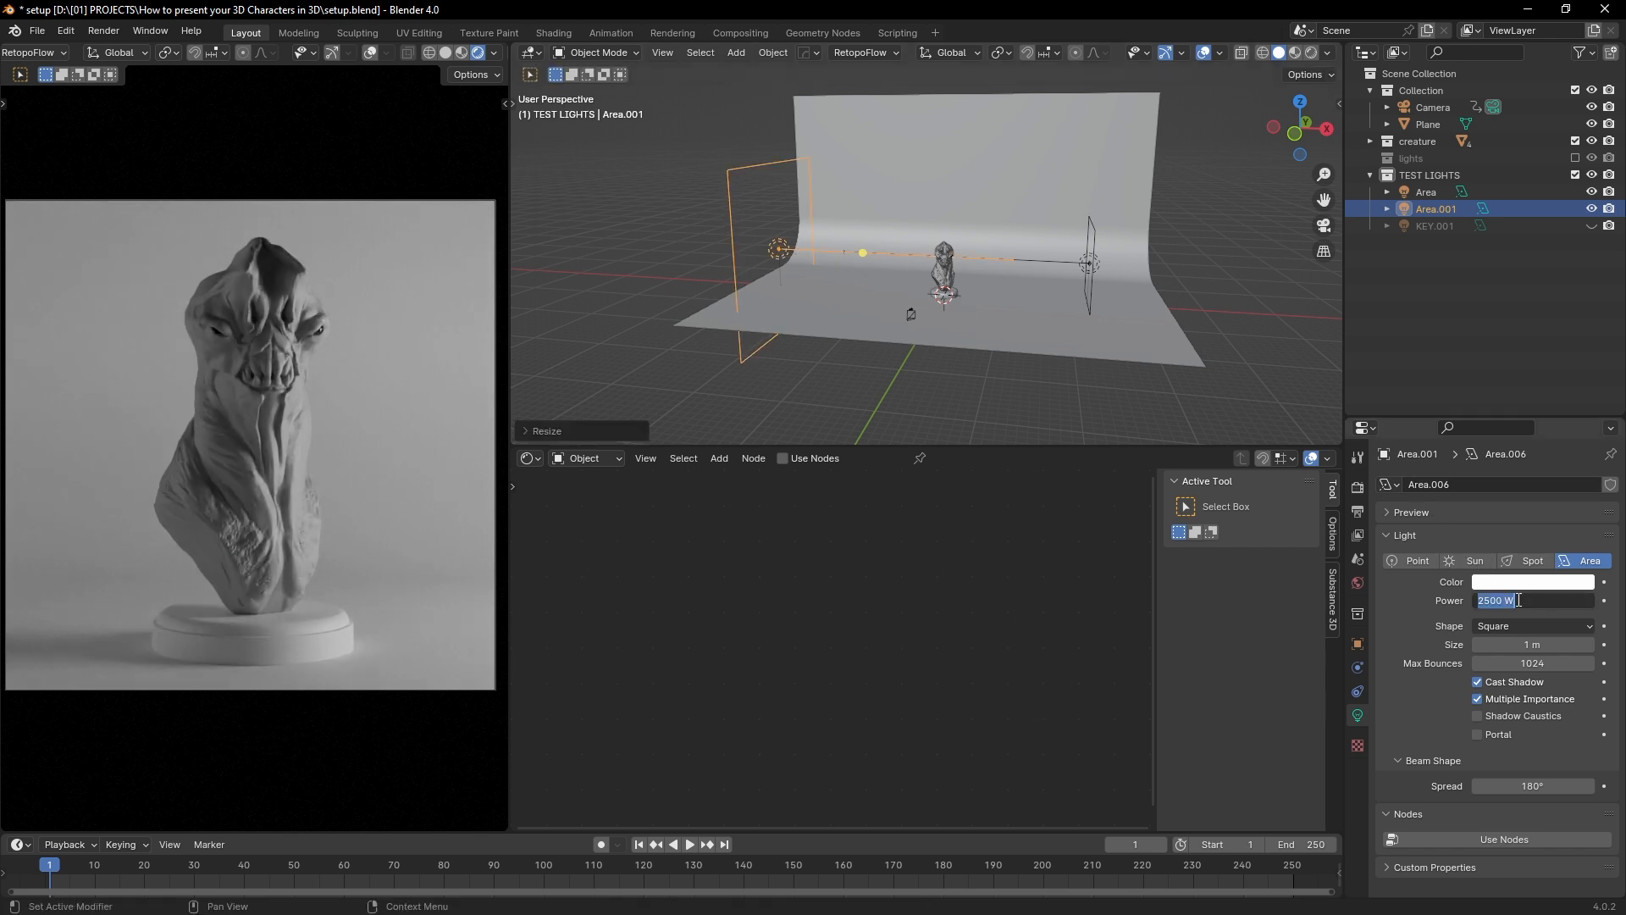
text(5000)
key(Return)
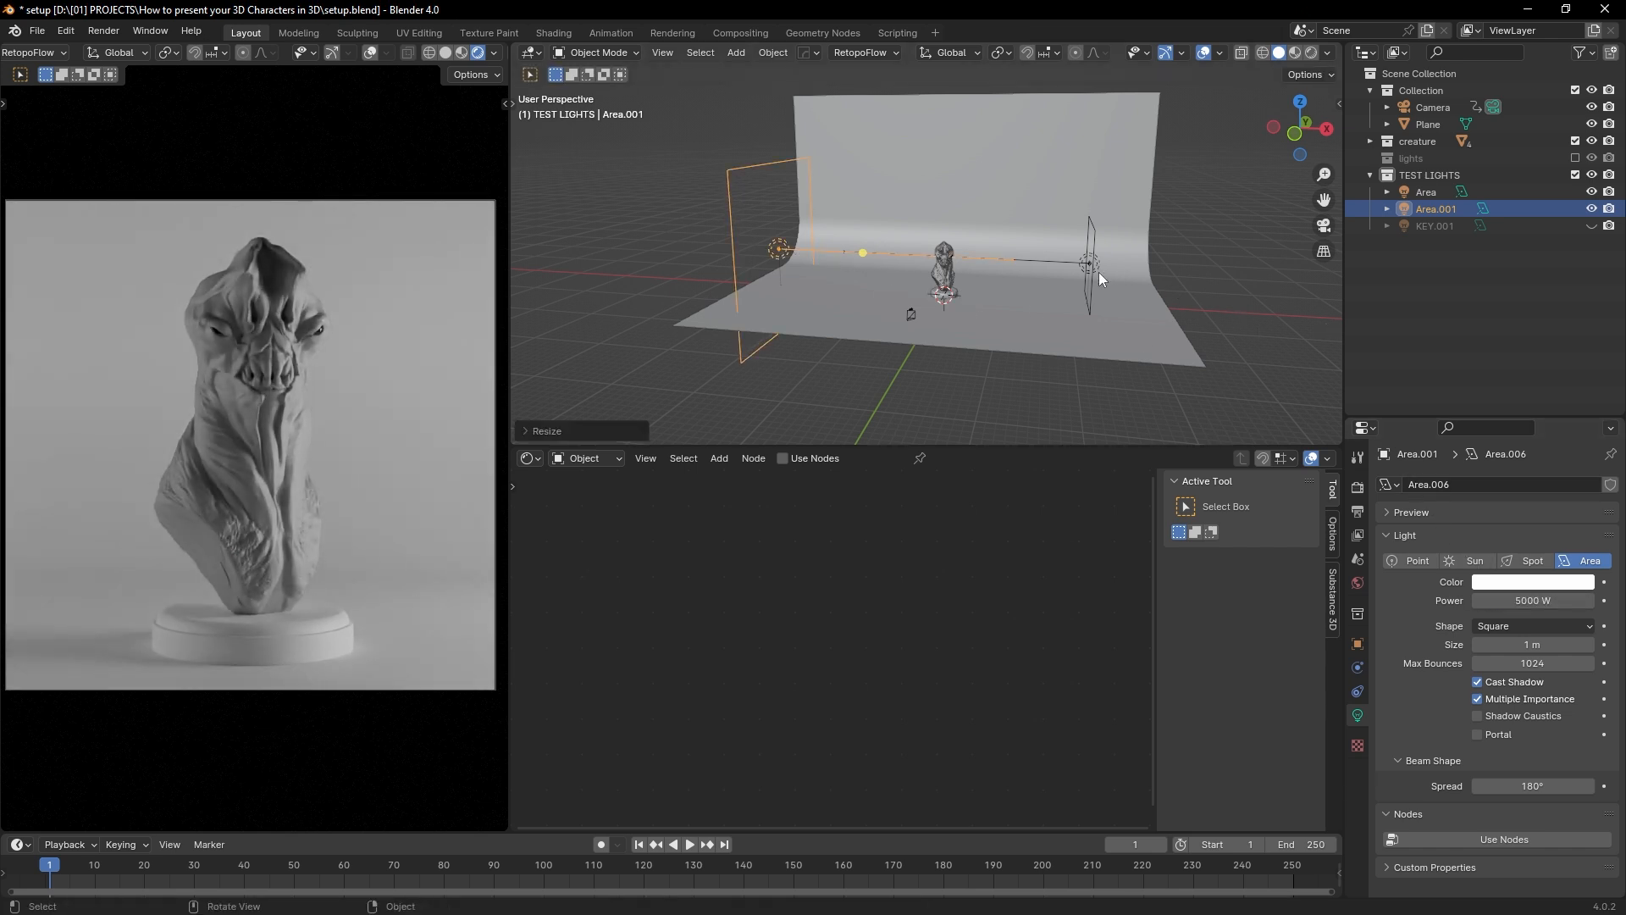
Step: Set the power of both side lights to 10000 W each
click(1516, 599)
text(1000)
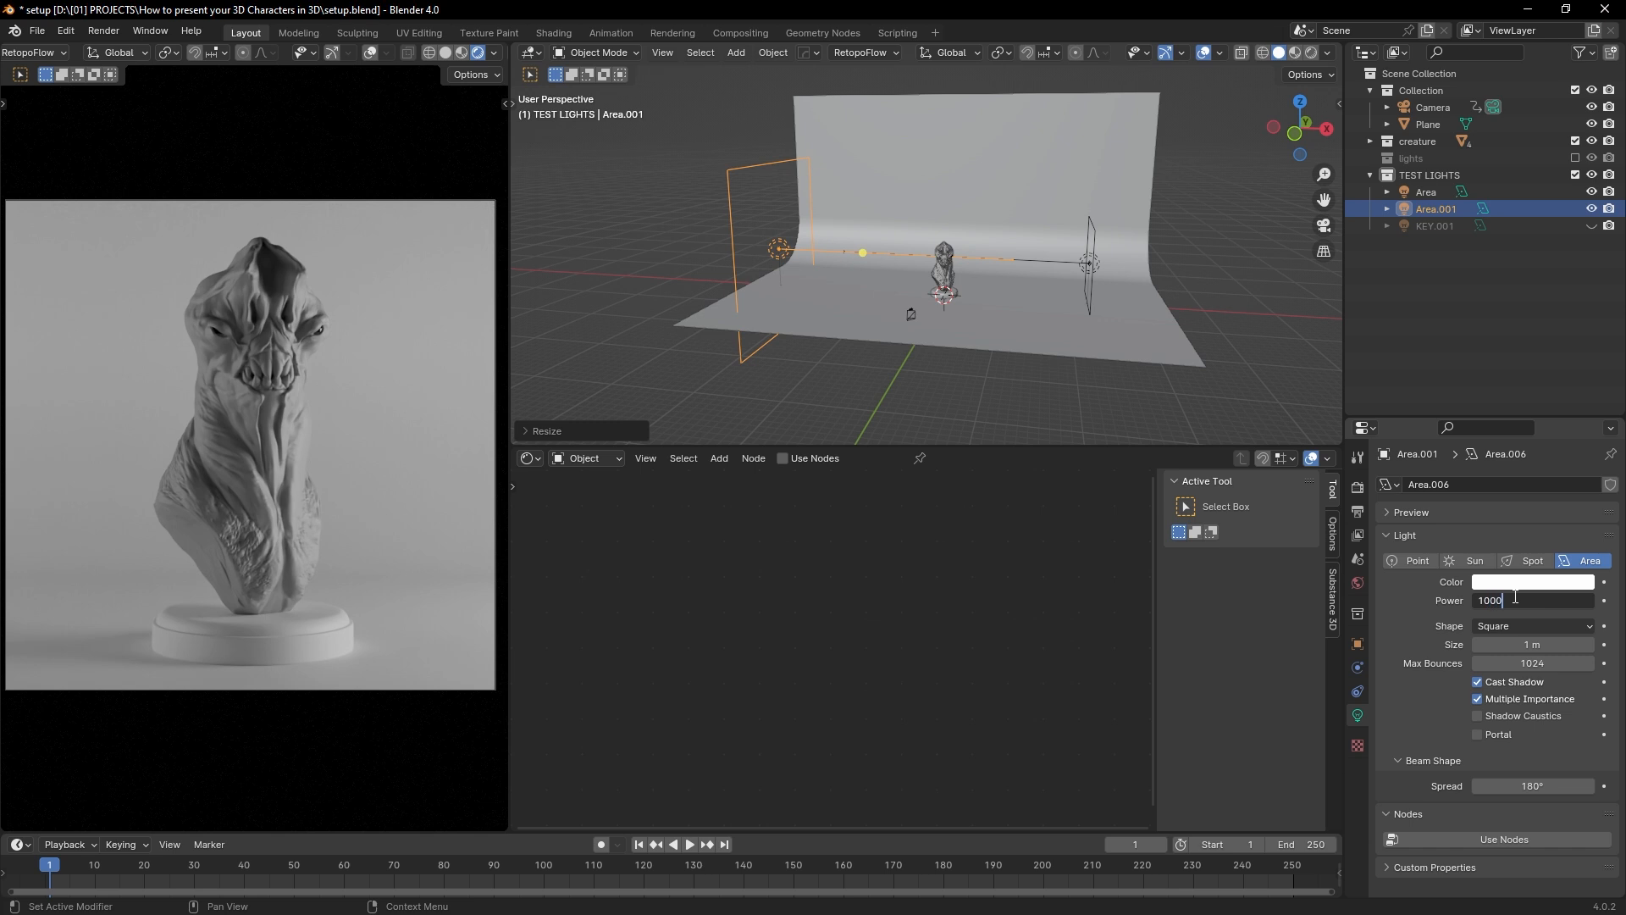
key(Return)
click(1089, 262)
click(1532, 602)
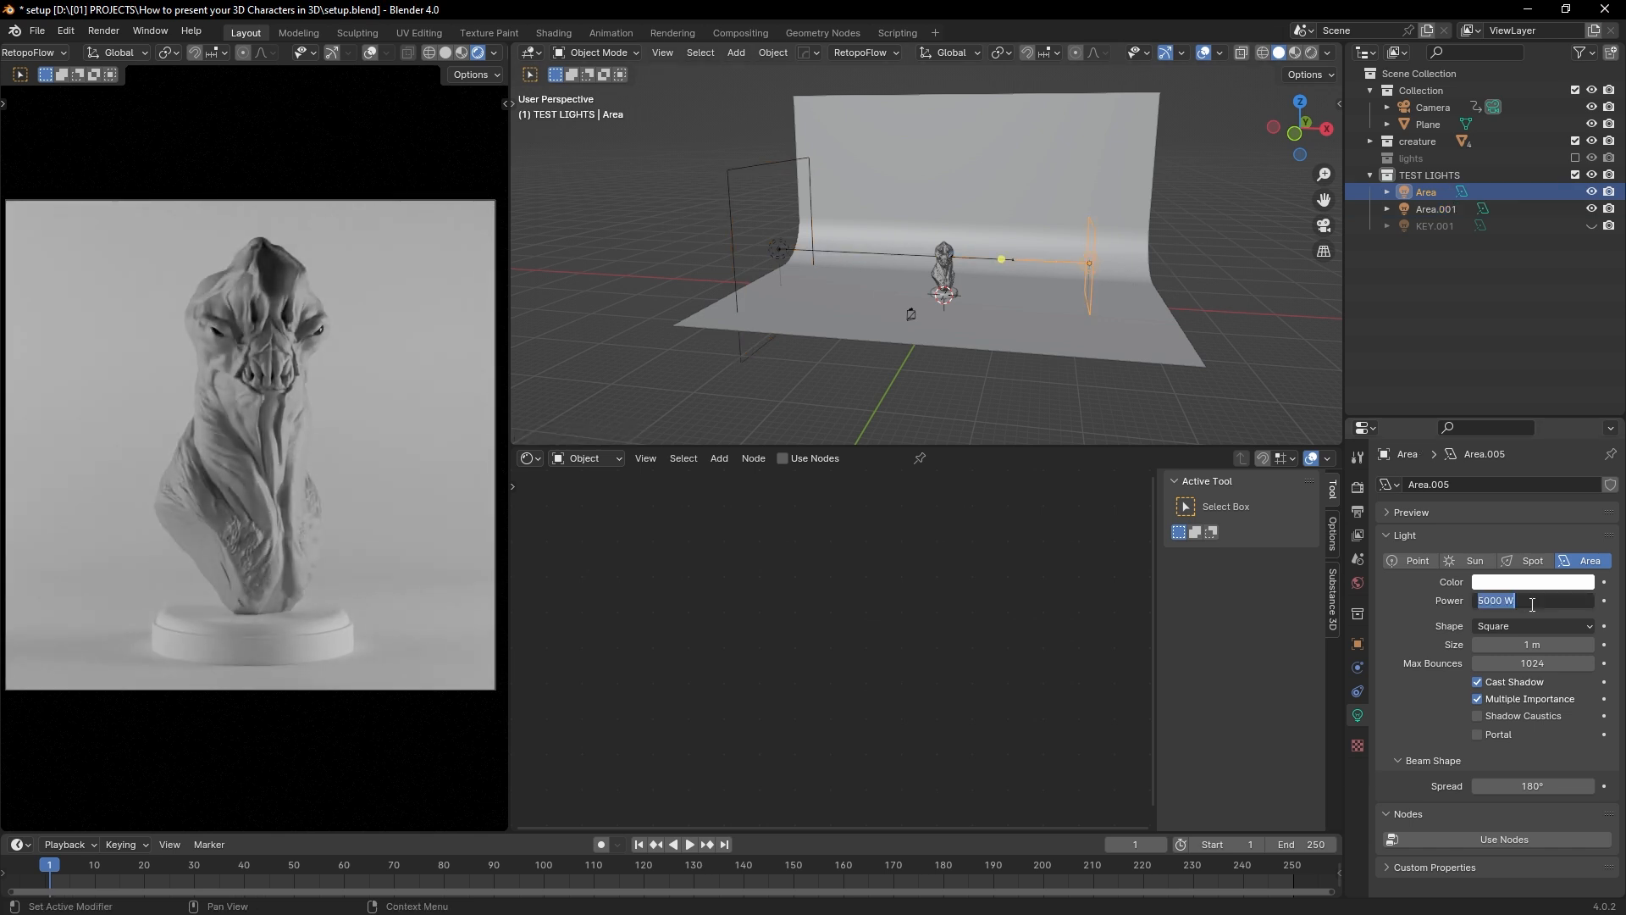
text(10000)
key(Return)
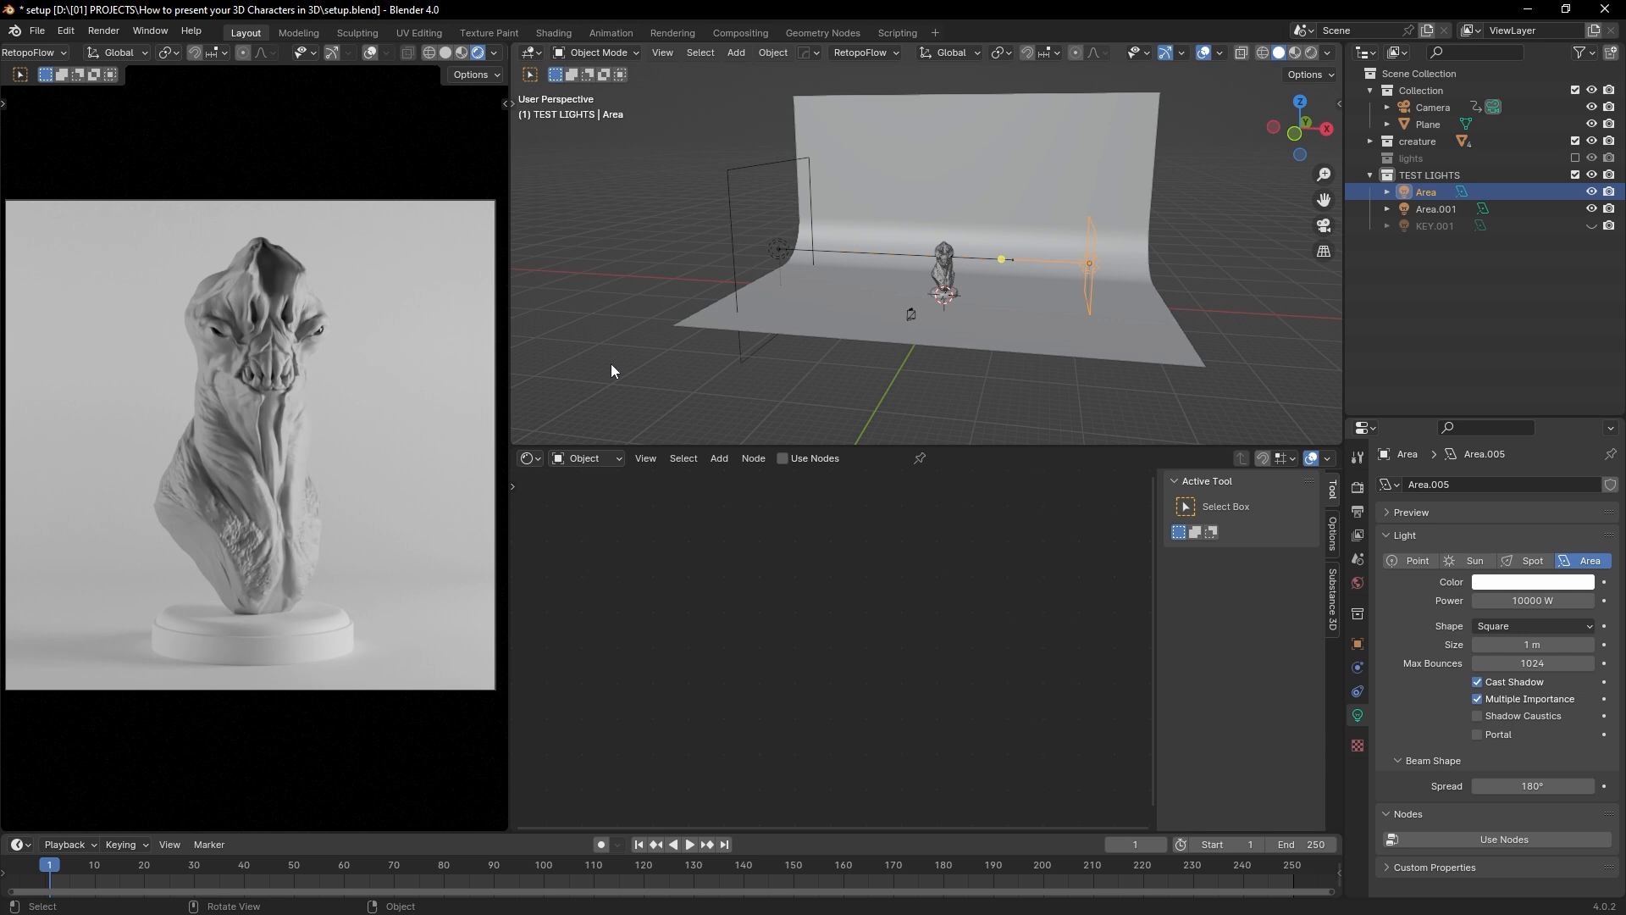
click(821, 263)
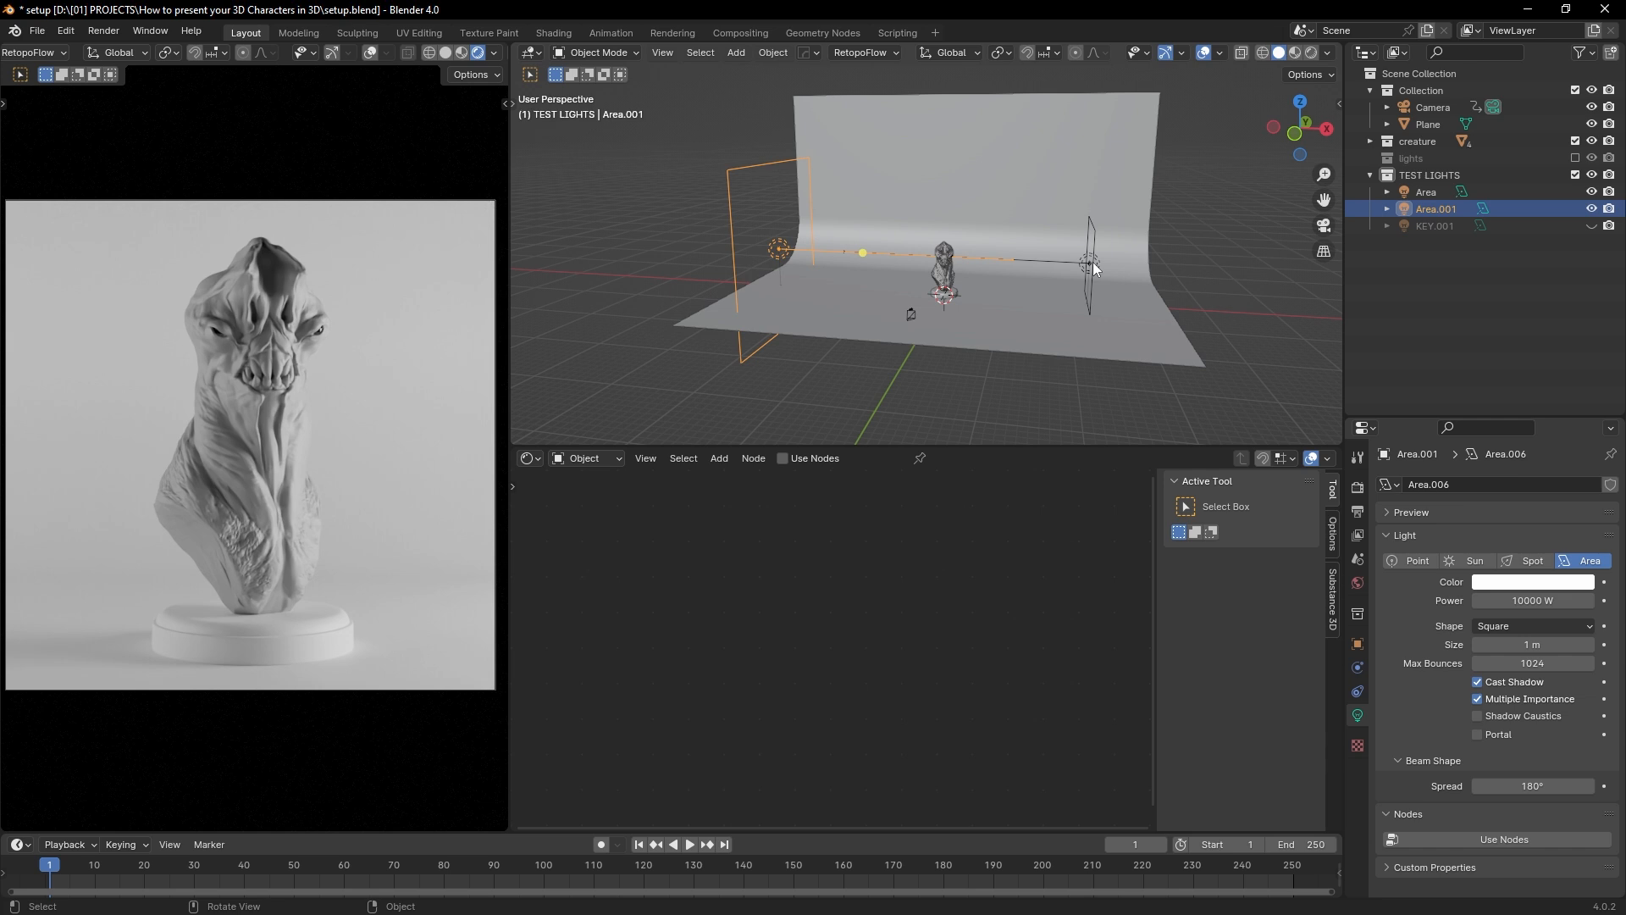
Step: Undo the recent power and scale changes to the two side lights
click(1150, 215)
key(ctrl+z)
key(ctrl+z)
key(ctrl+z)
key(ctrl+z)
key(ctrl+z)
key(ctrl+z)
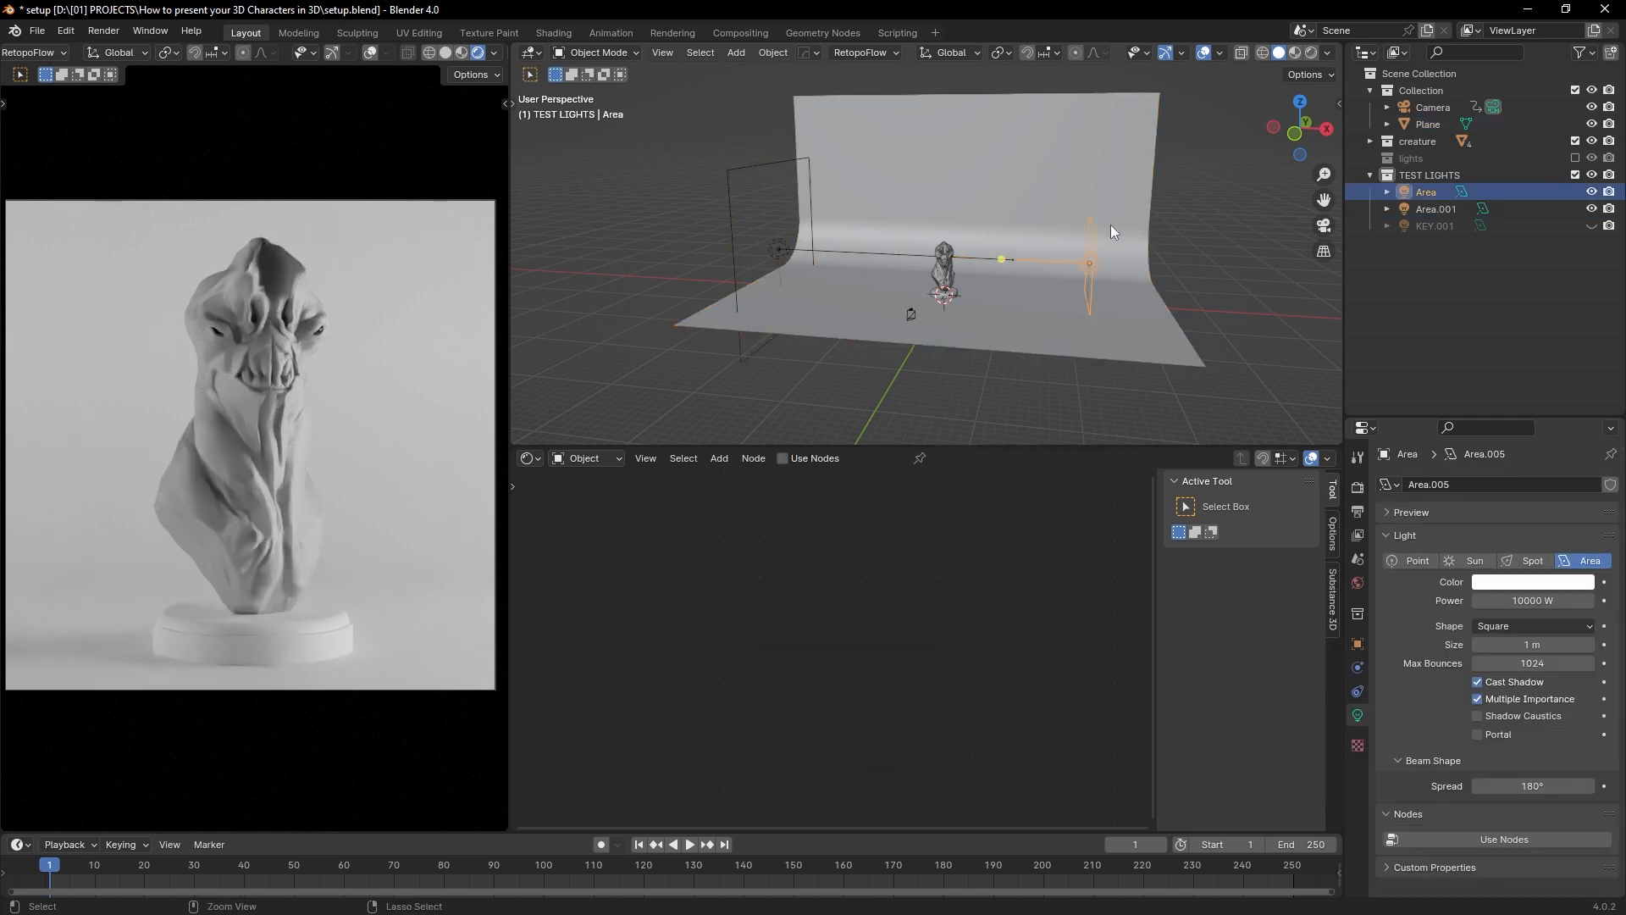
key(ctrl+z)
key(ctrl+z)
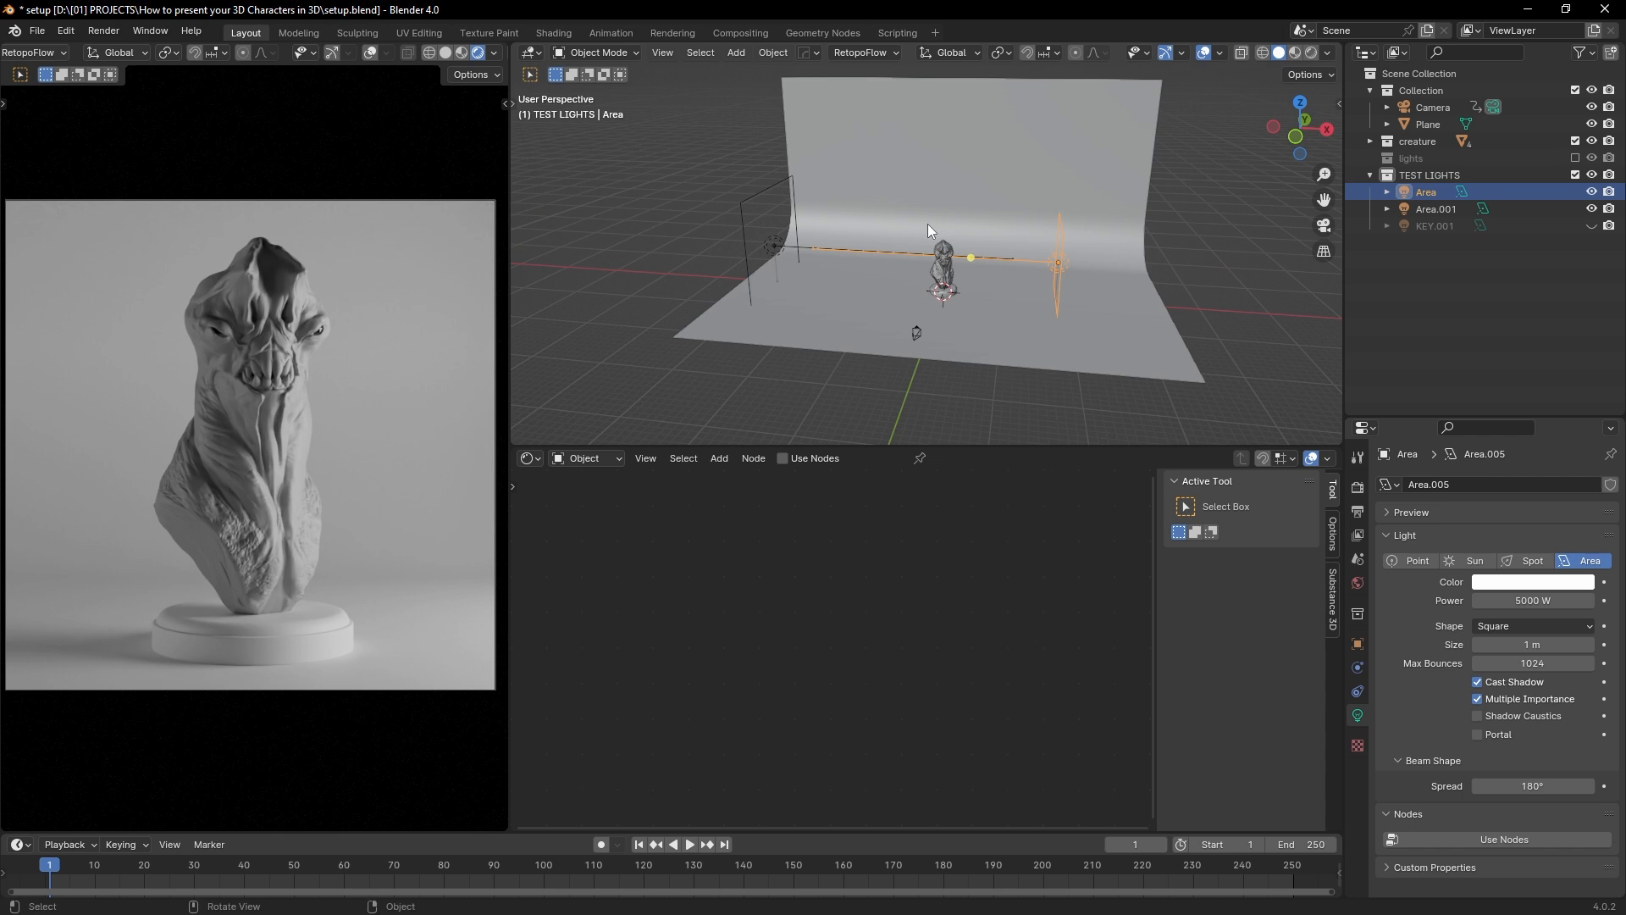
Step: In top view, rotate the +X side light counterclockwise and shift it slightly toward the front of the backdrop
key(KP_7)
shift+middle_drag(1030, 300, 962, 308)
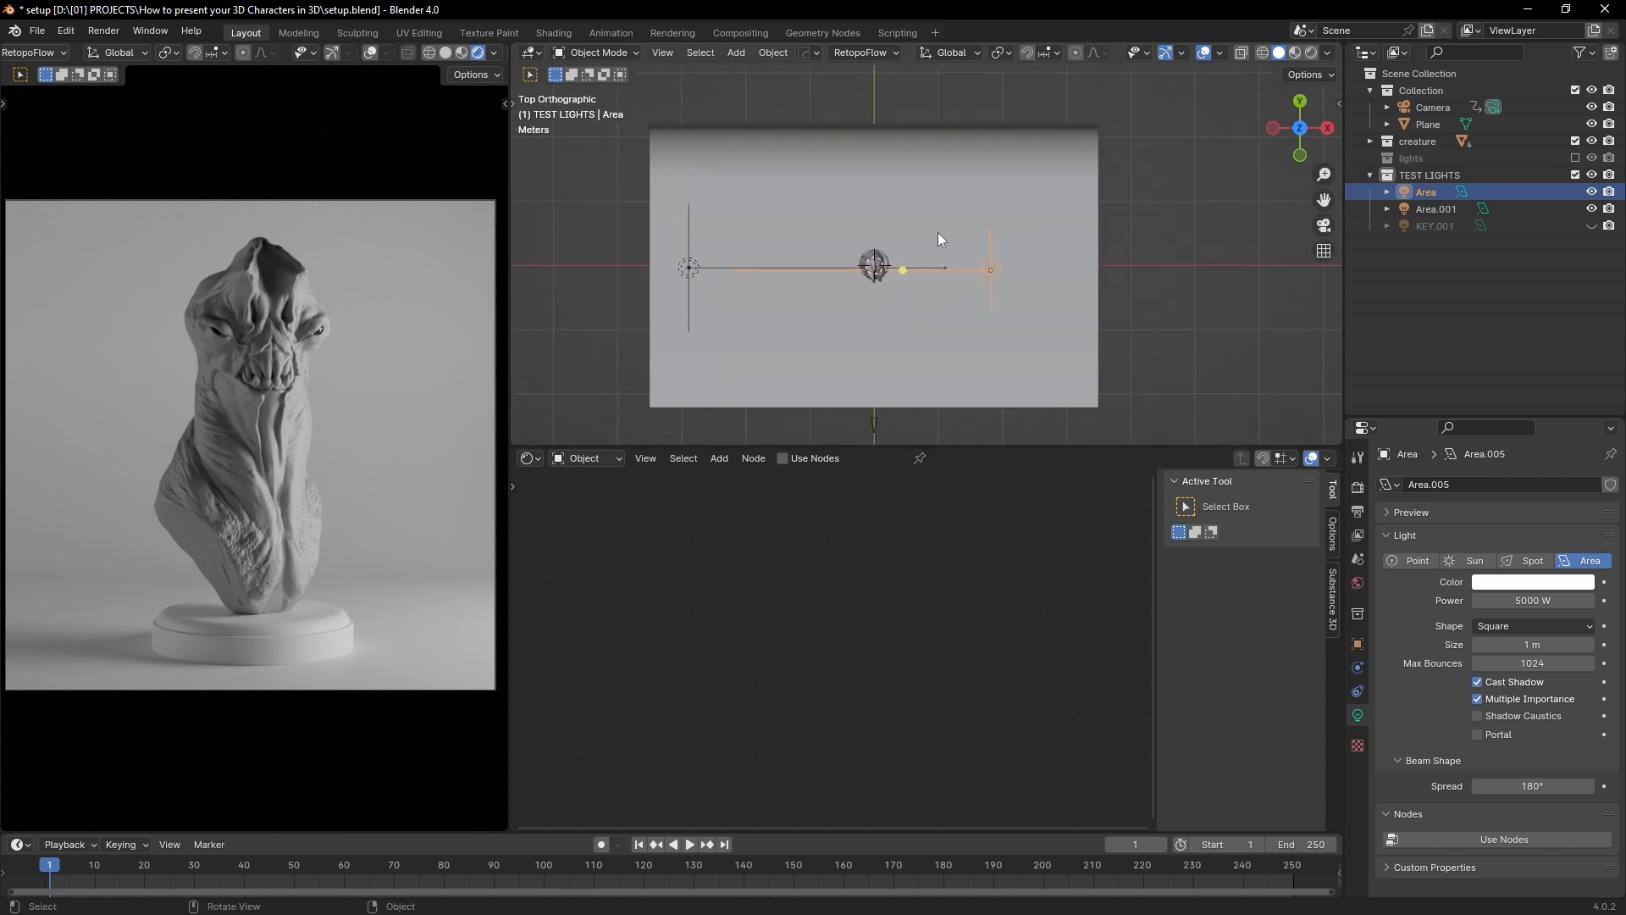
scroll(974, 261, up, 1)
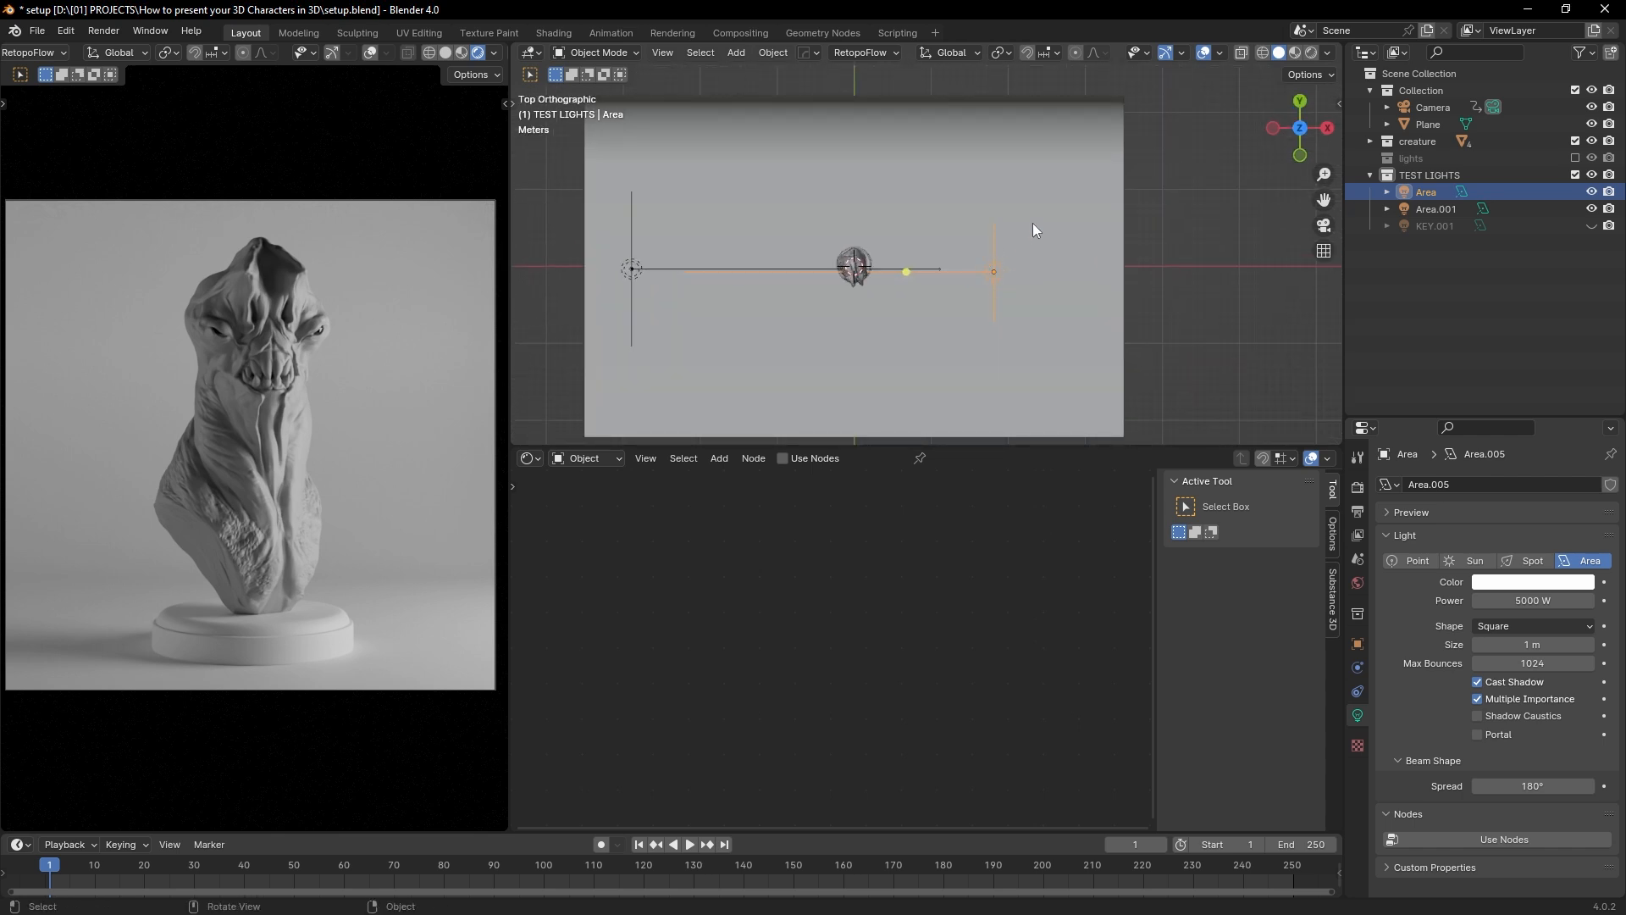
key(r)
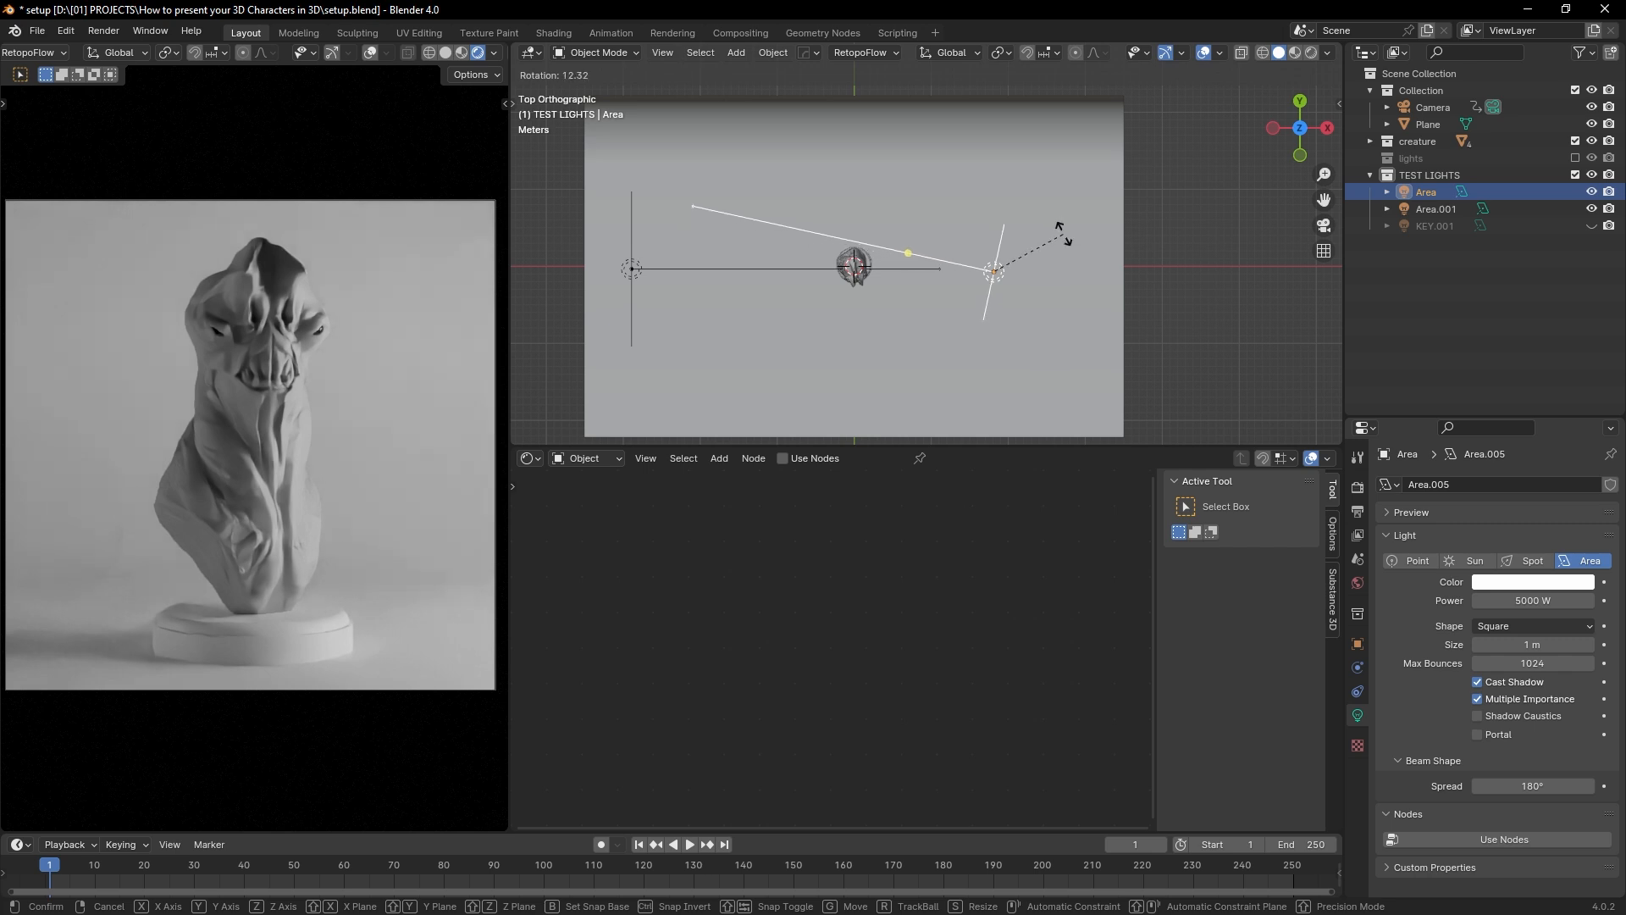
click(1064, 236)
key(g)
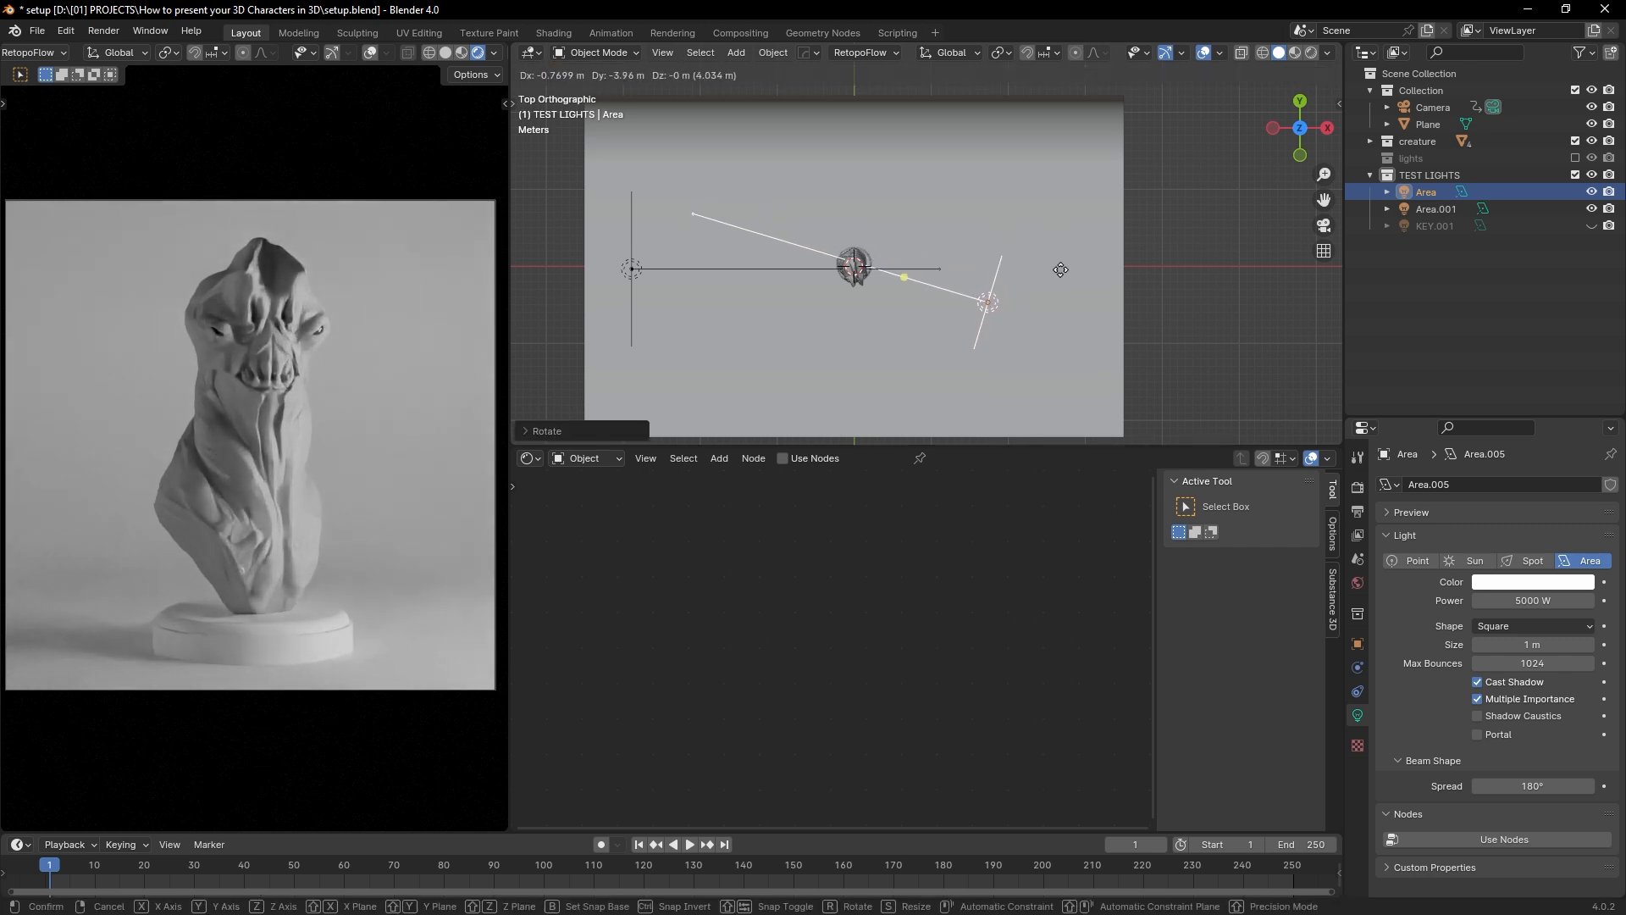
click(1064, 245)
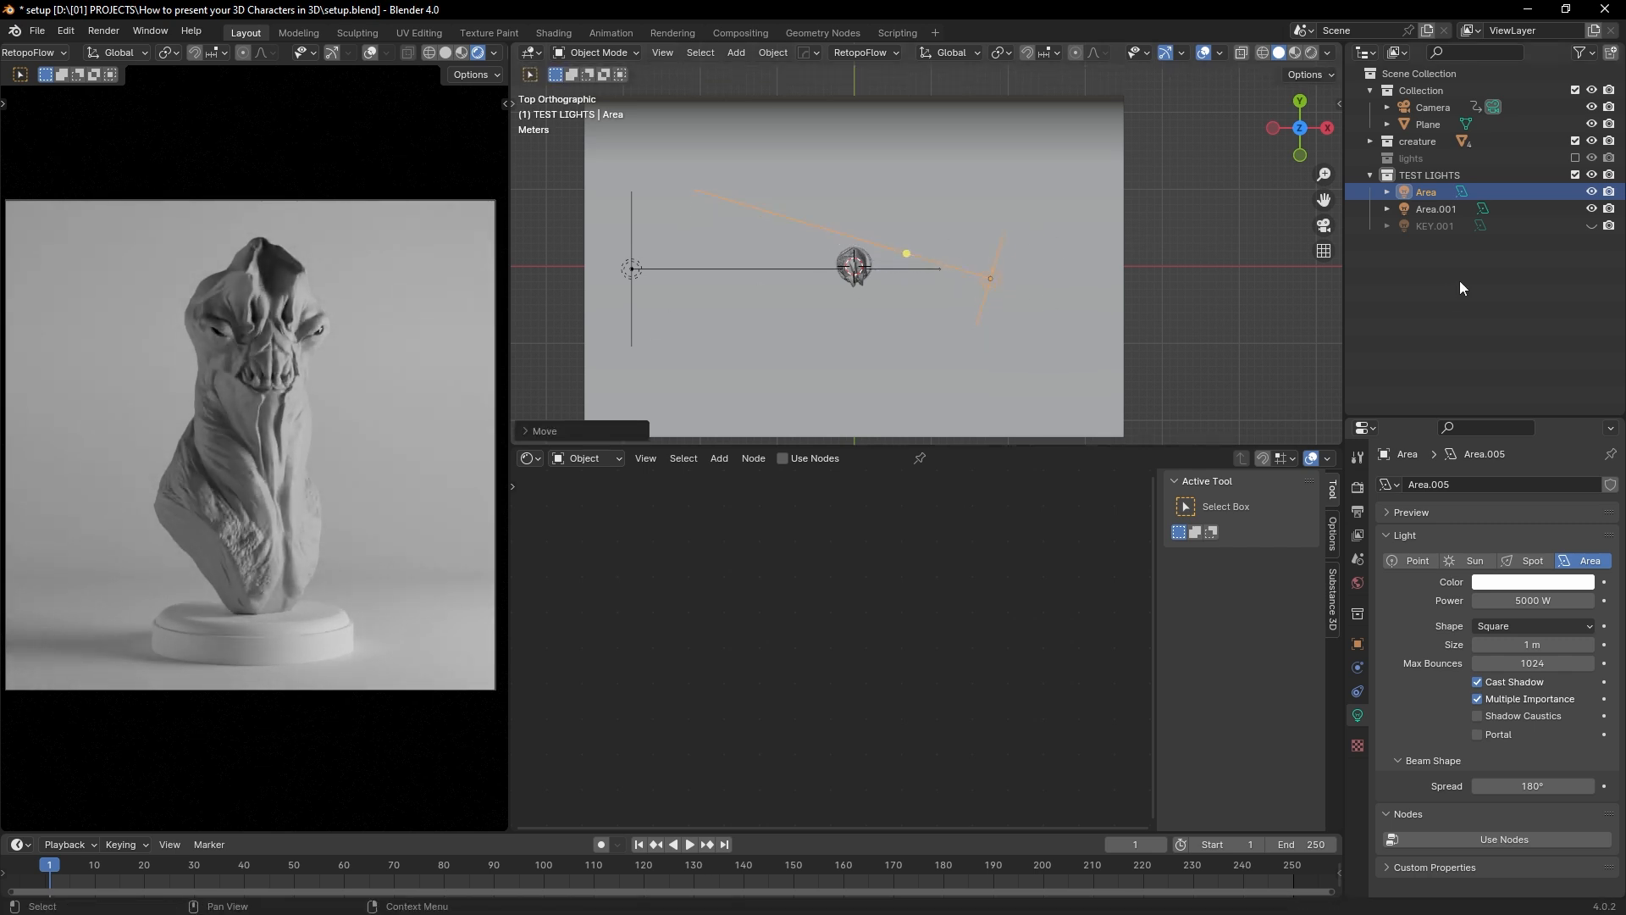
Step: Hide Area.001 and move the +X side light farther toward the front so it aims directly at the bust
click(1591, 209)
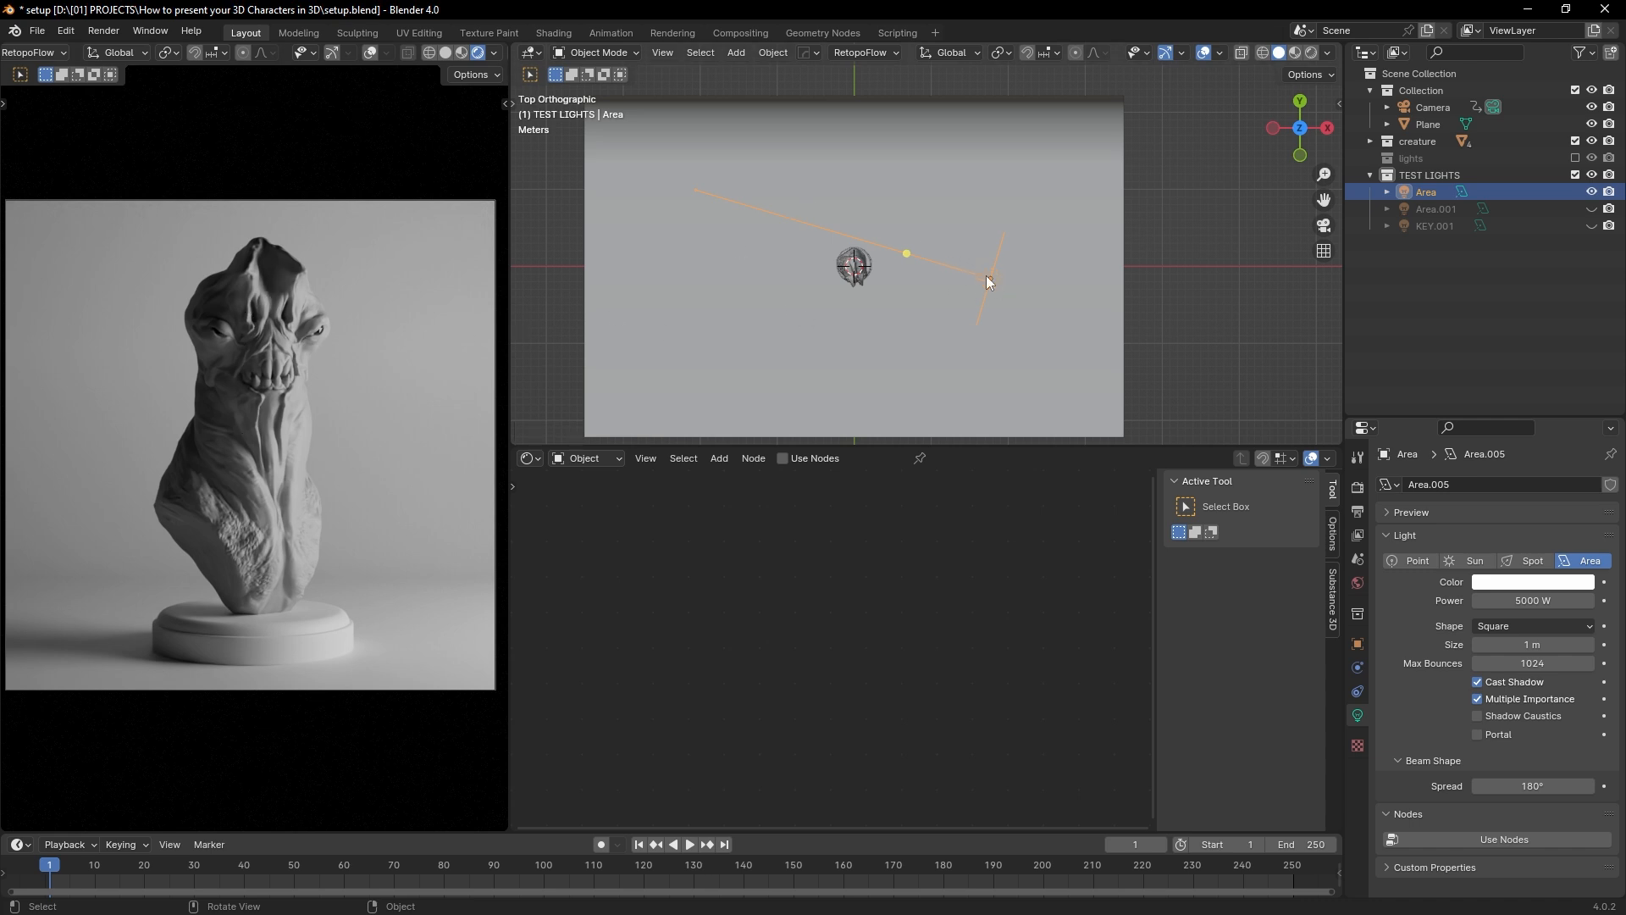
key(g)
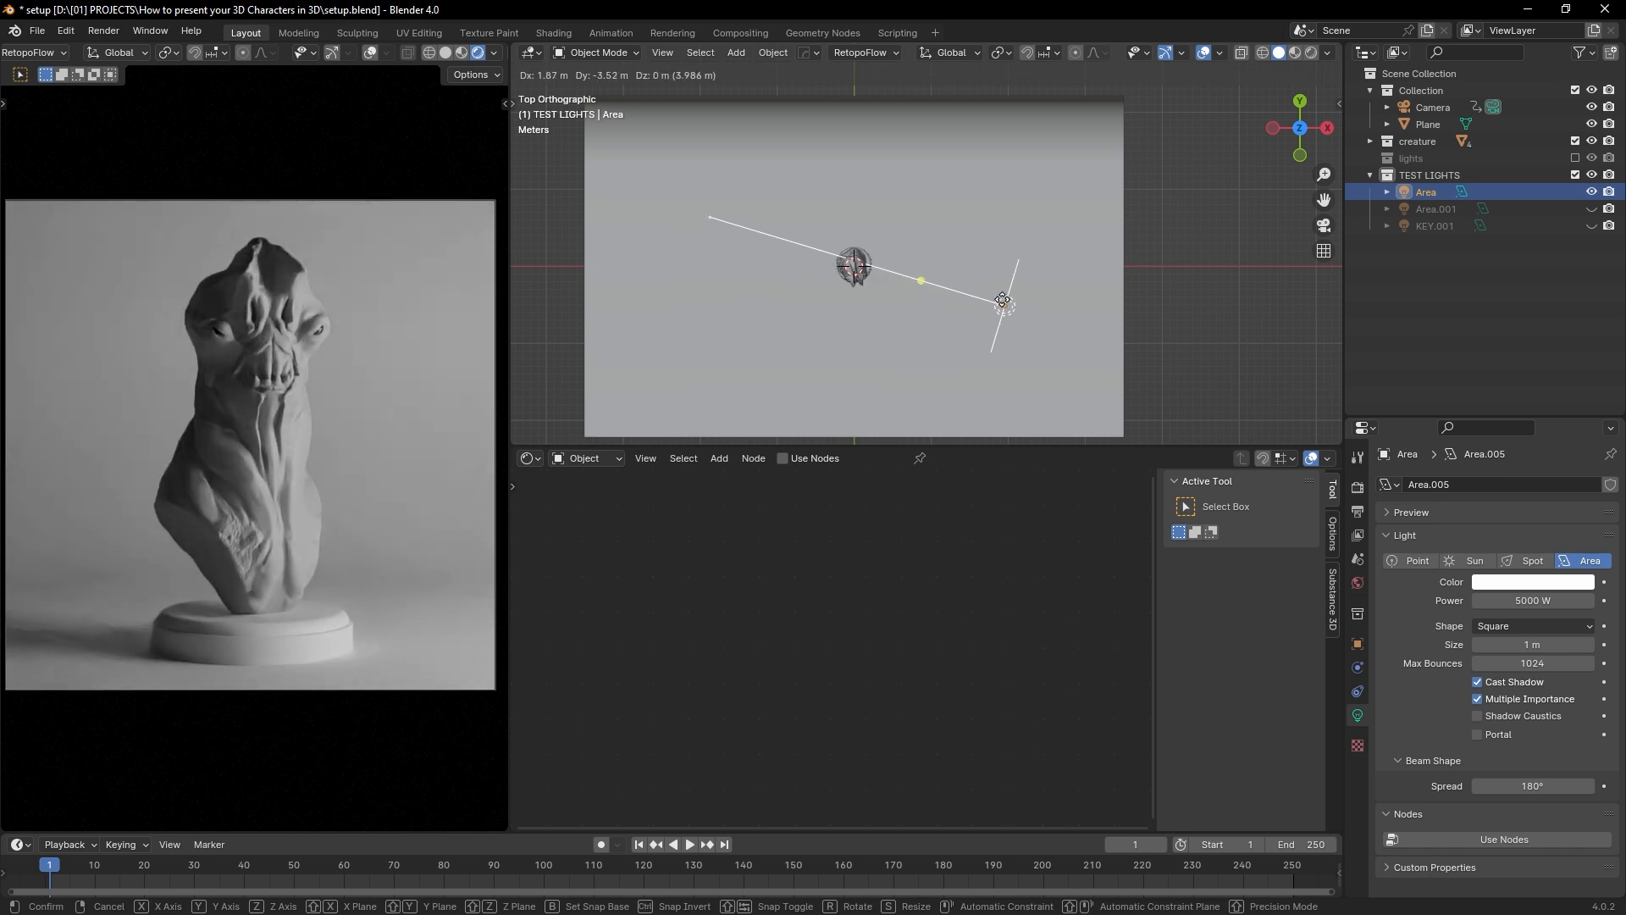
click(990, 300)
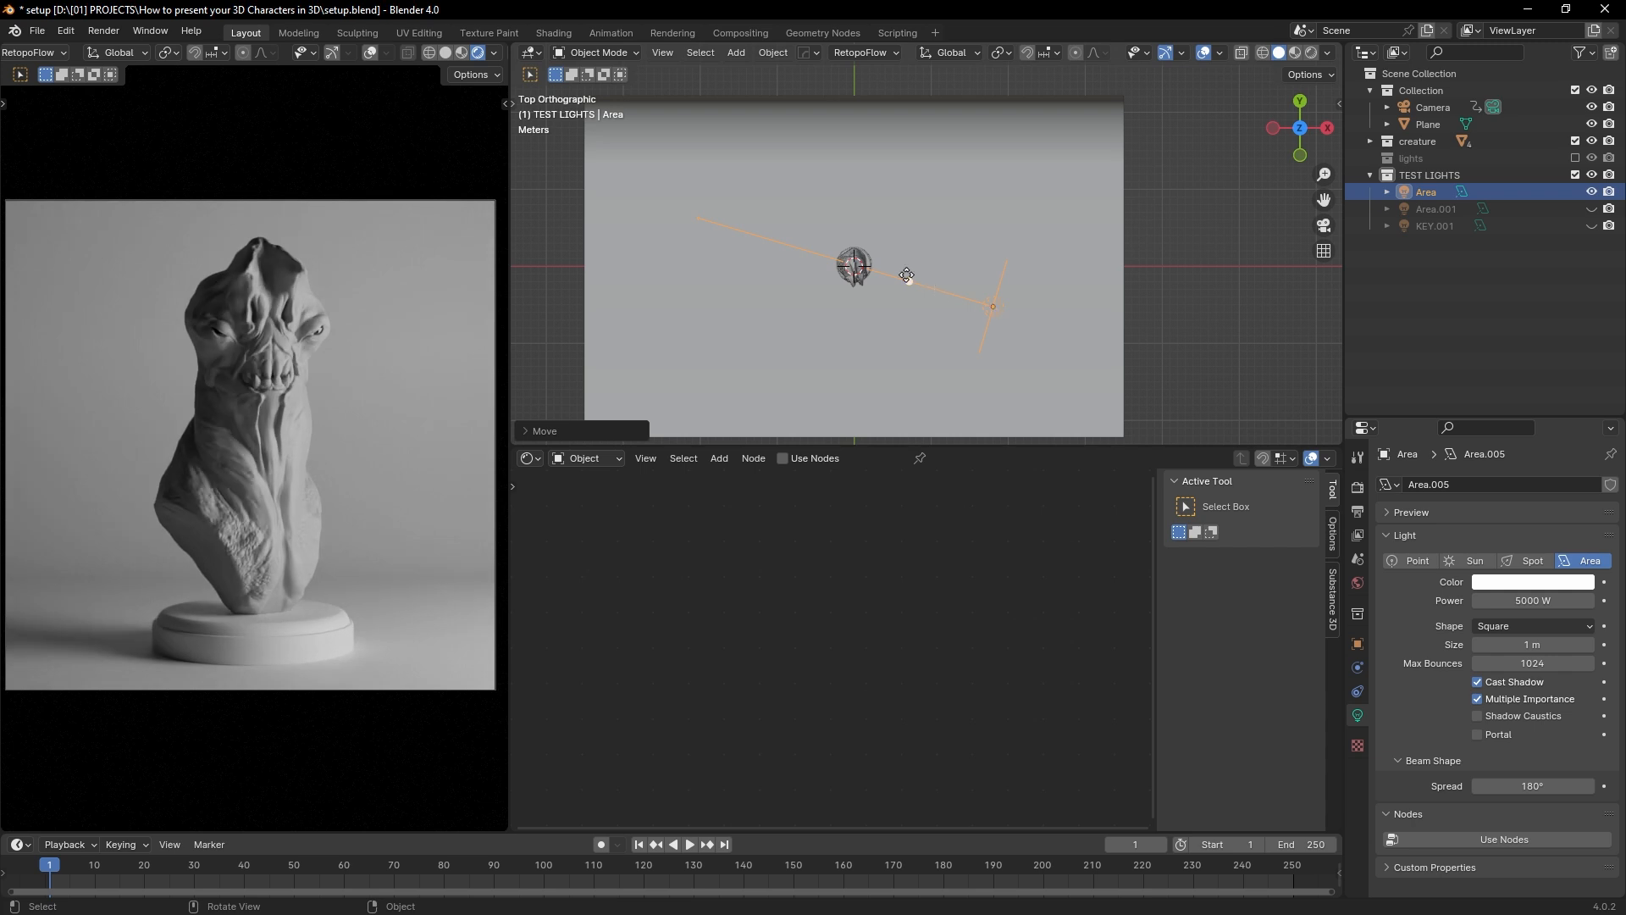
Step: Show only Area.001, rotate it about 19° and move it behind and closer to the bust, aimed at it
click(1592, 209)
click(1593, 192)
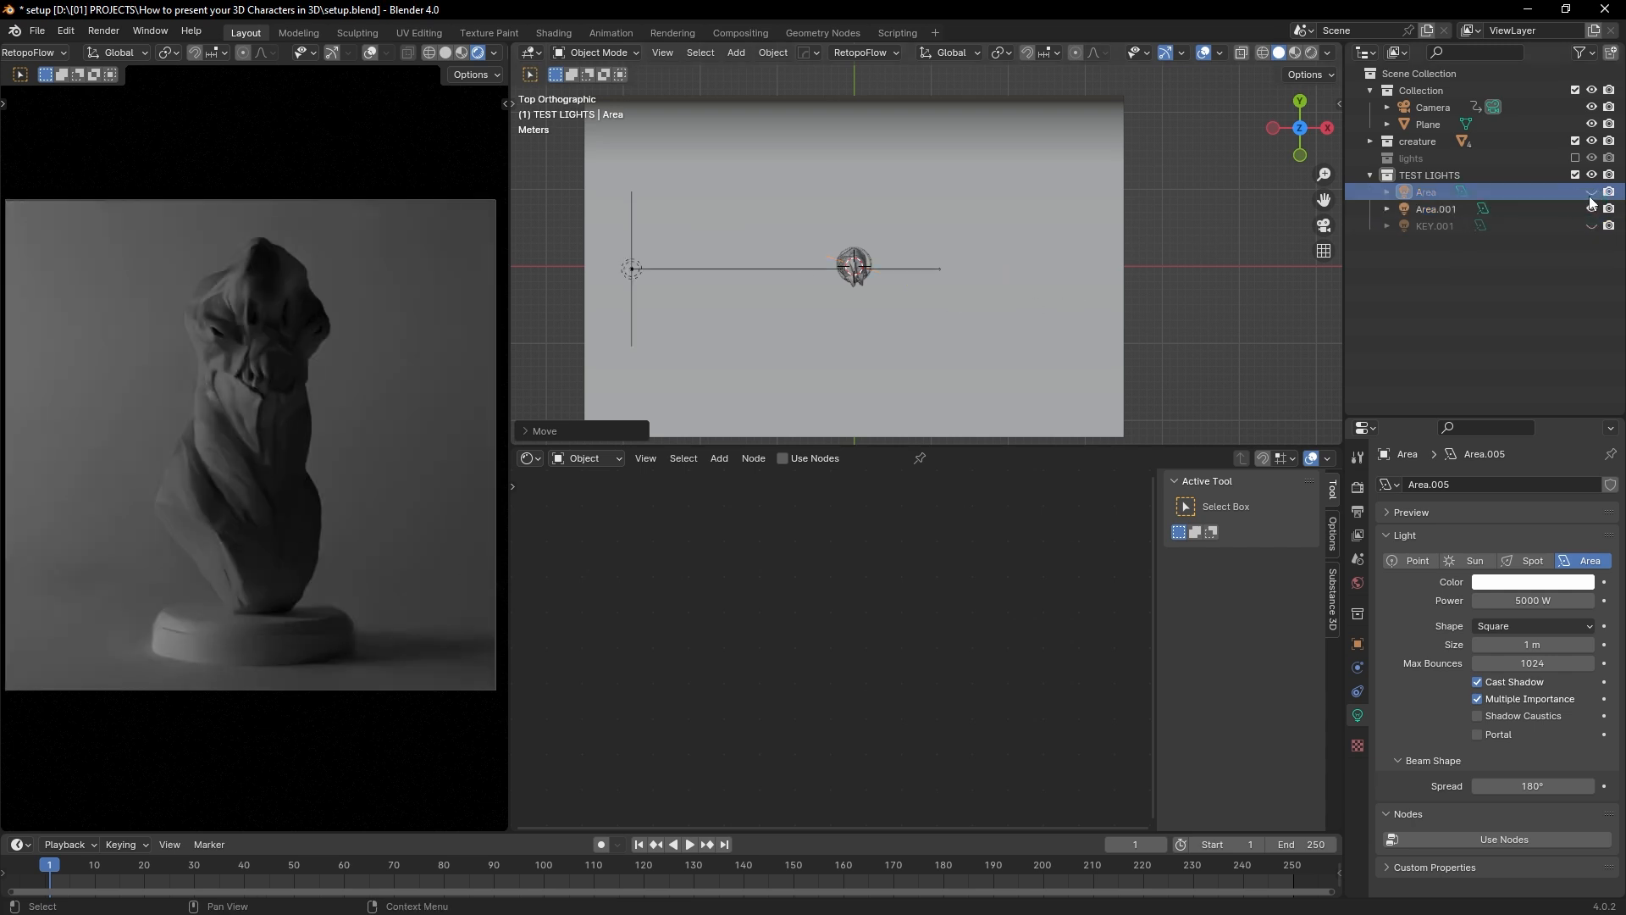
click(1540, 205)
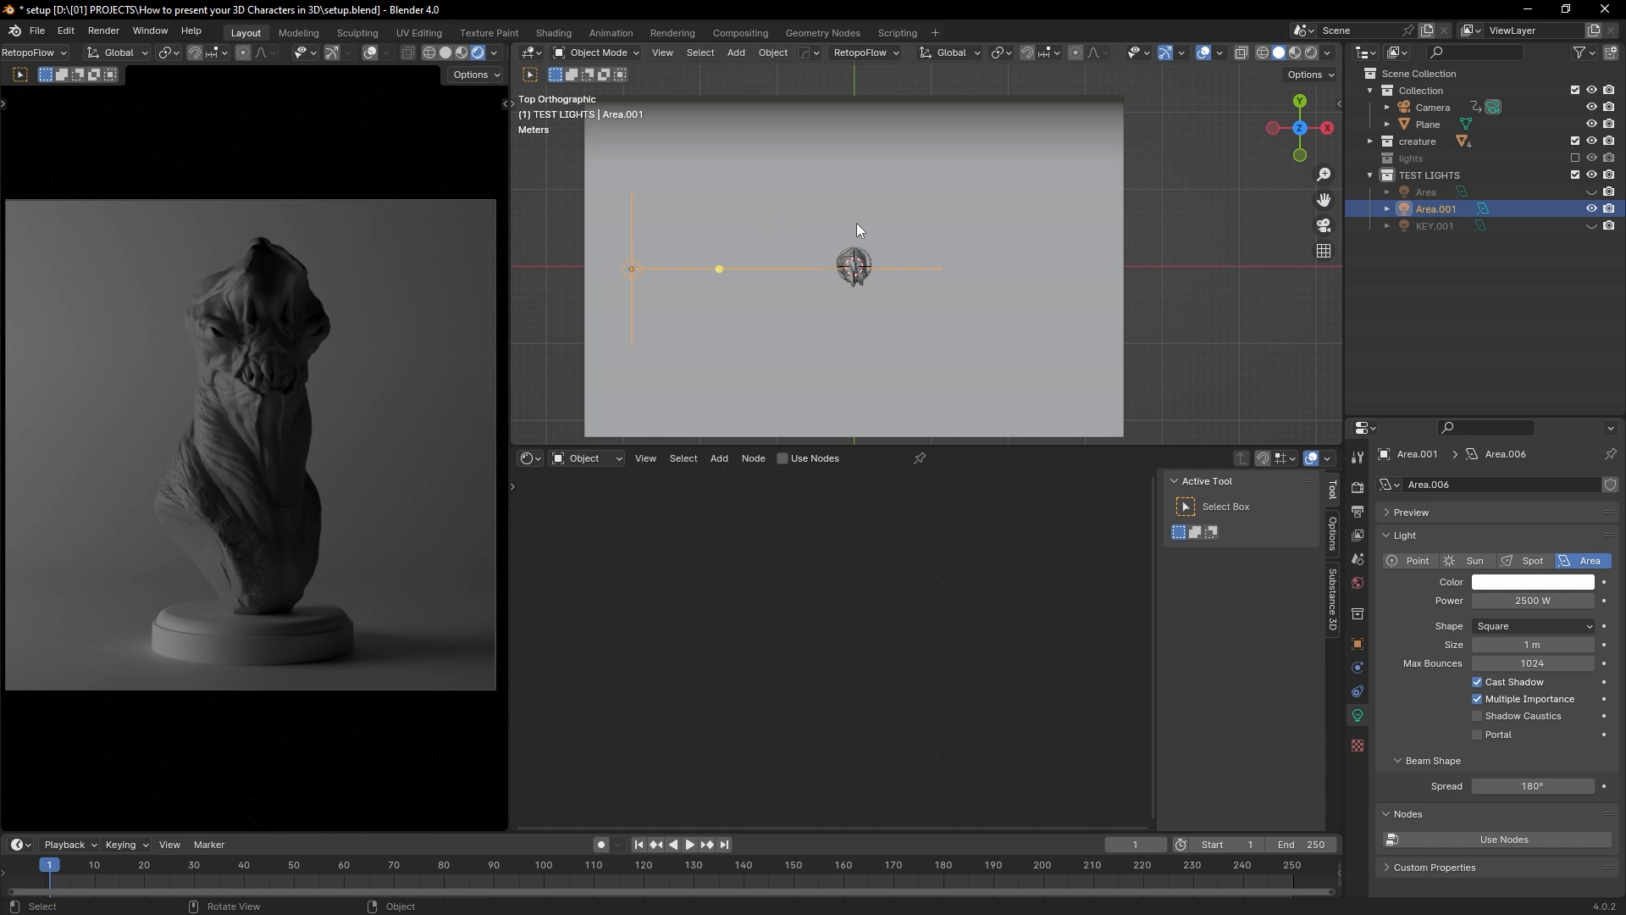
key(r)
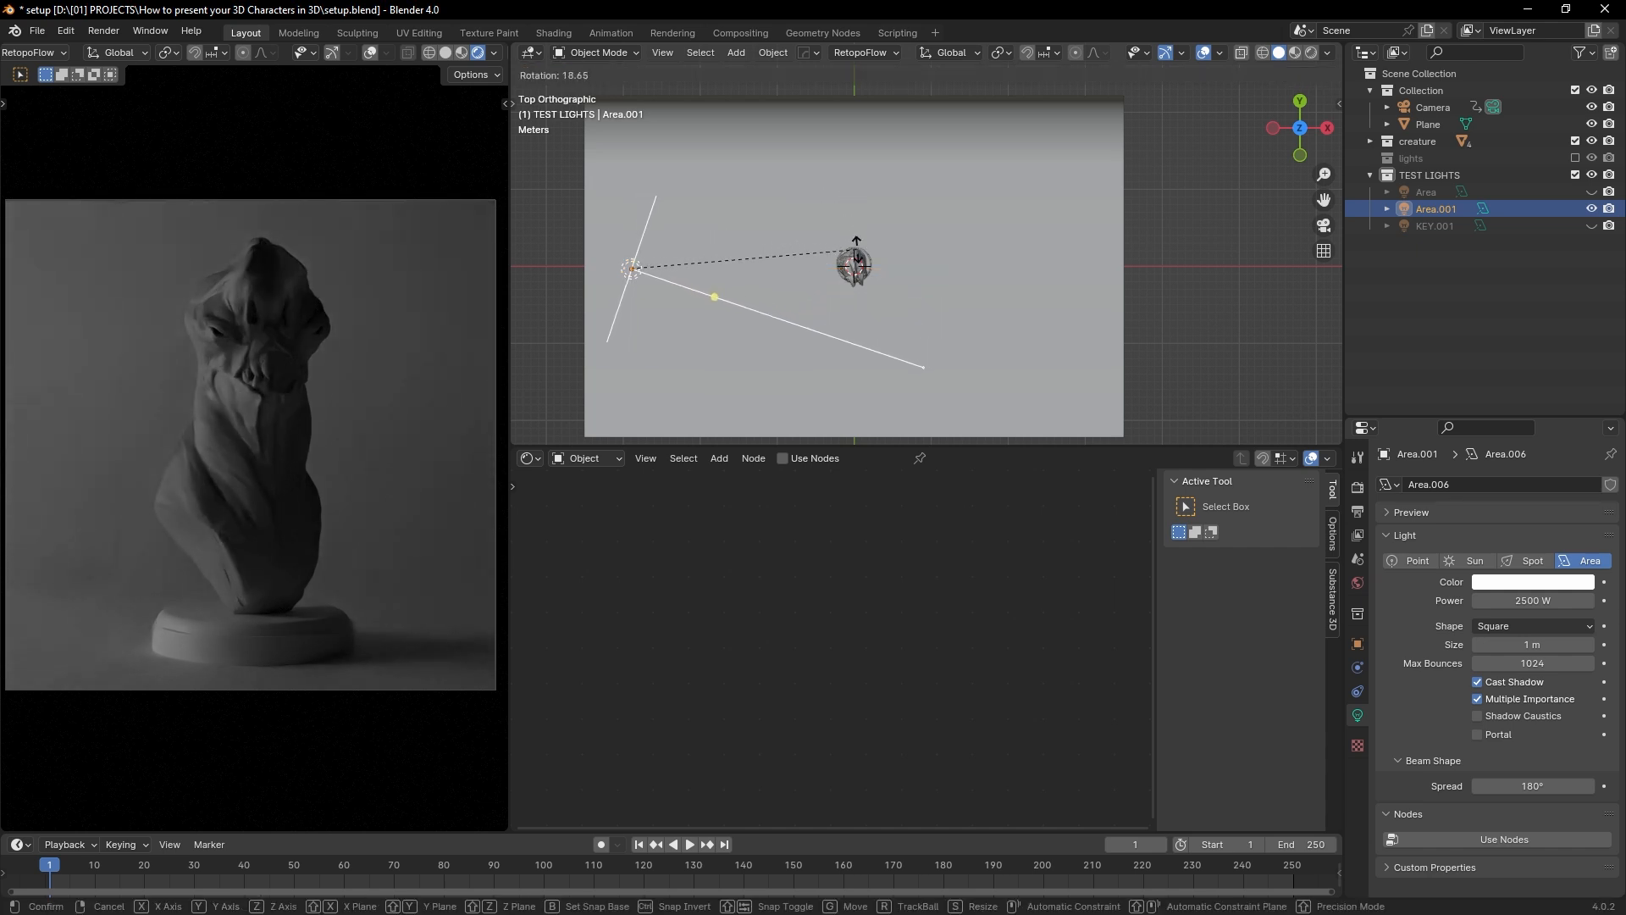
click(857, 253)
key(g)
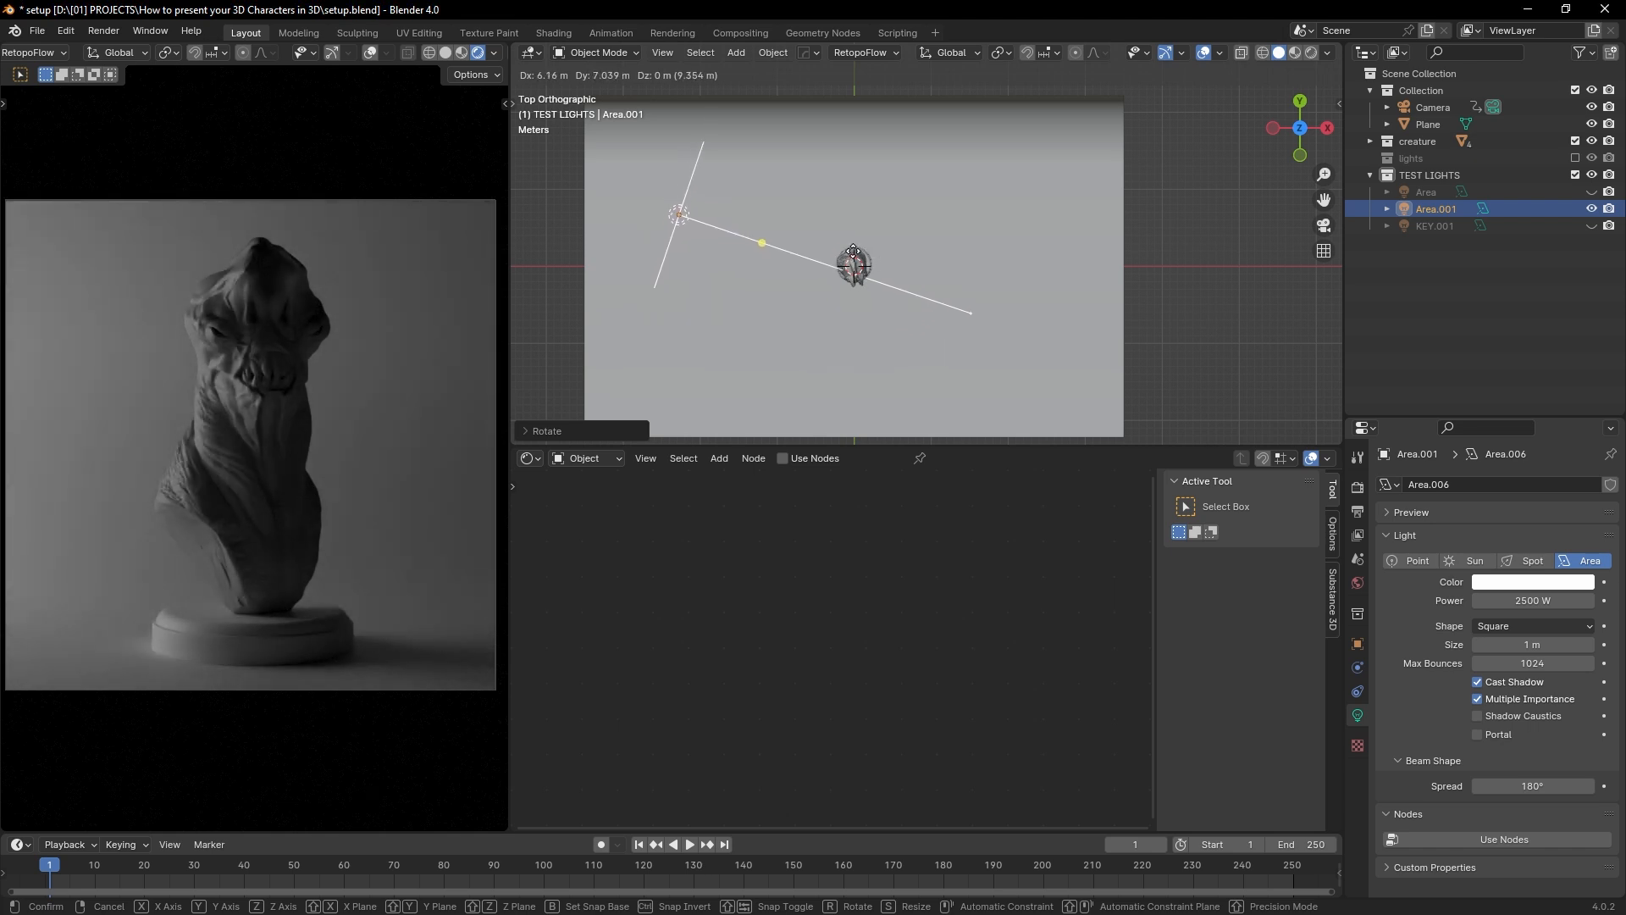
click(855, 249)
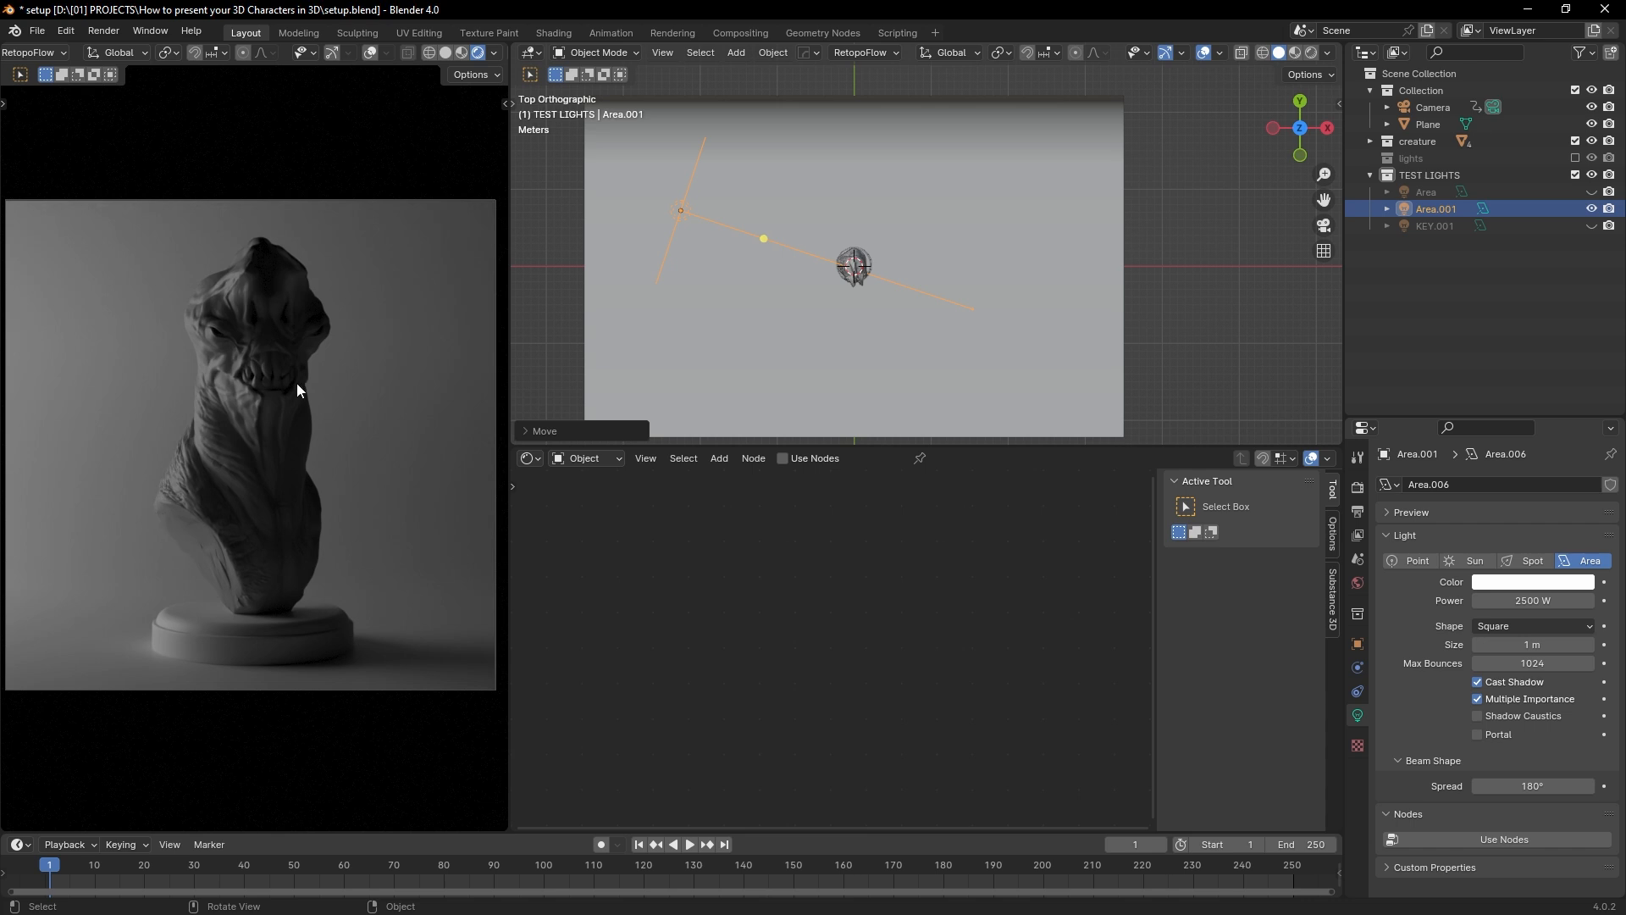
Step: Rotate Area.001 about 9° more and reposition it farther back so it lights the bust diagonally from behind
scroll(856, 203, up, 1)
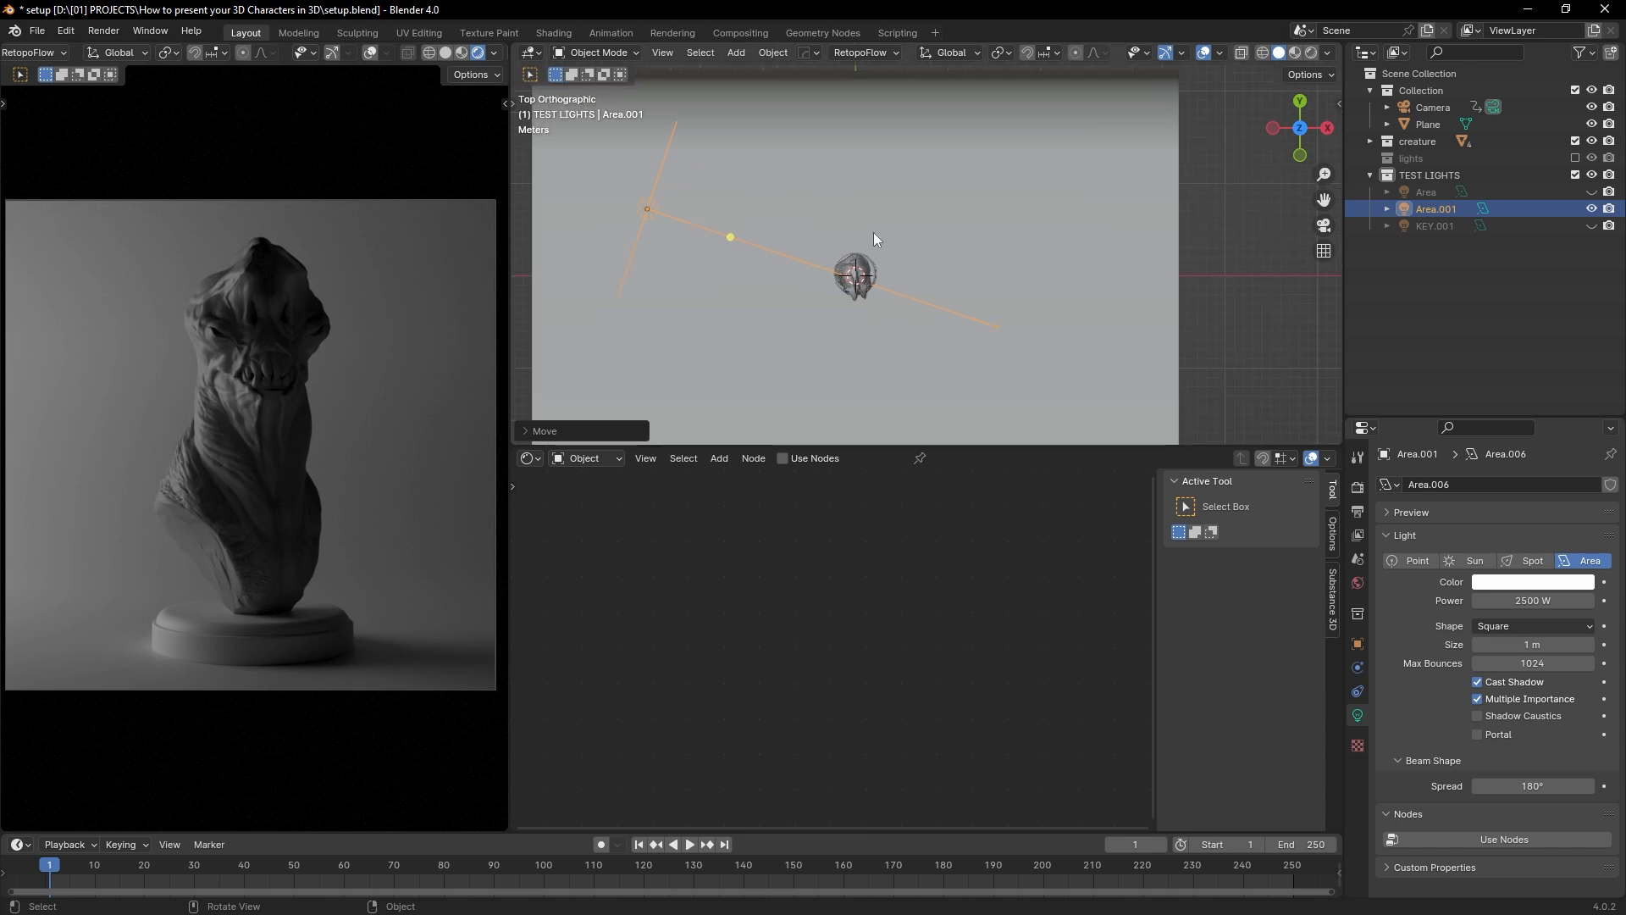
key(g)
click(848, 208)
key(r)
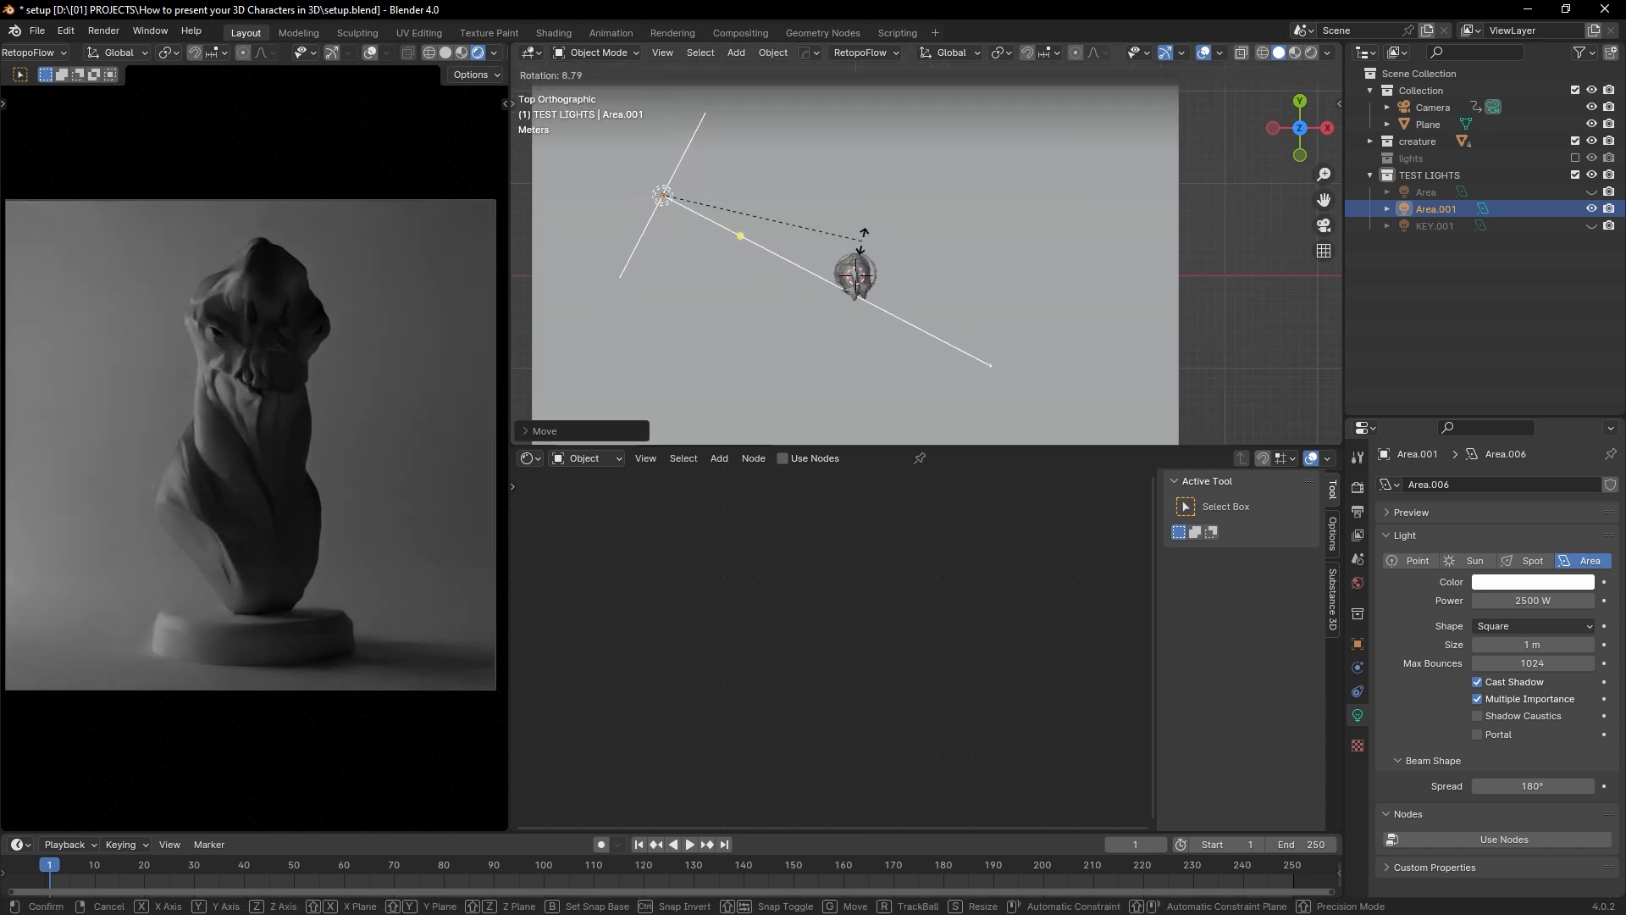
click(859, 249)
key(g)
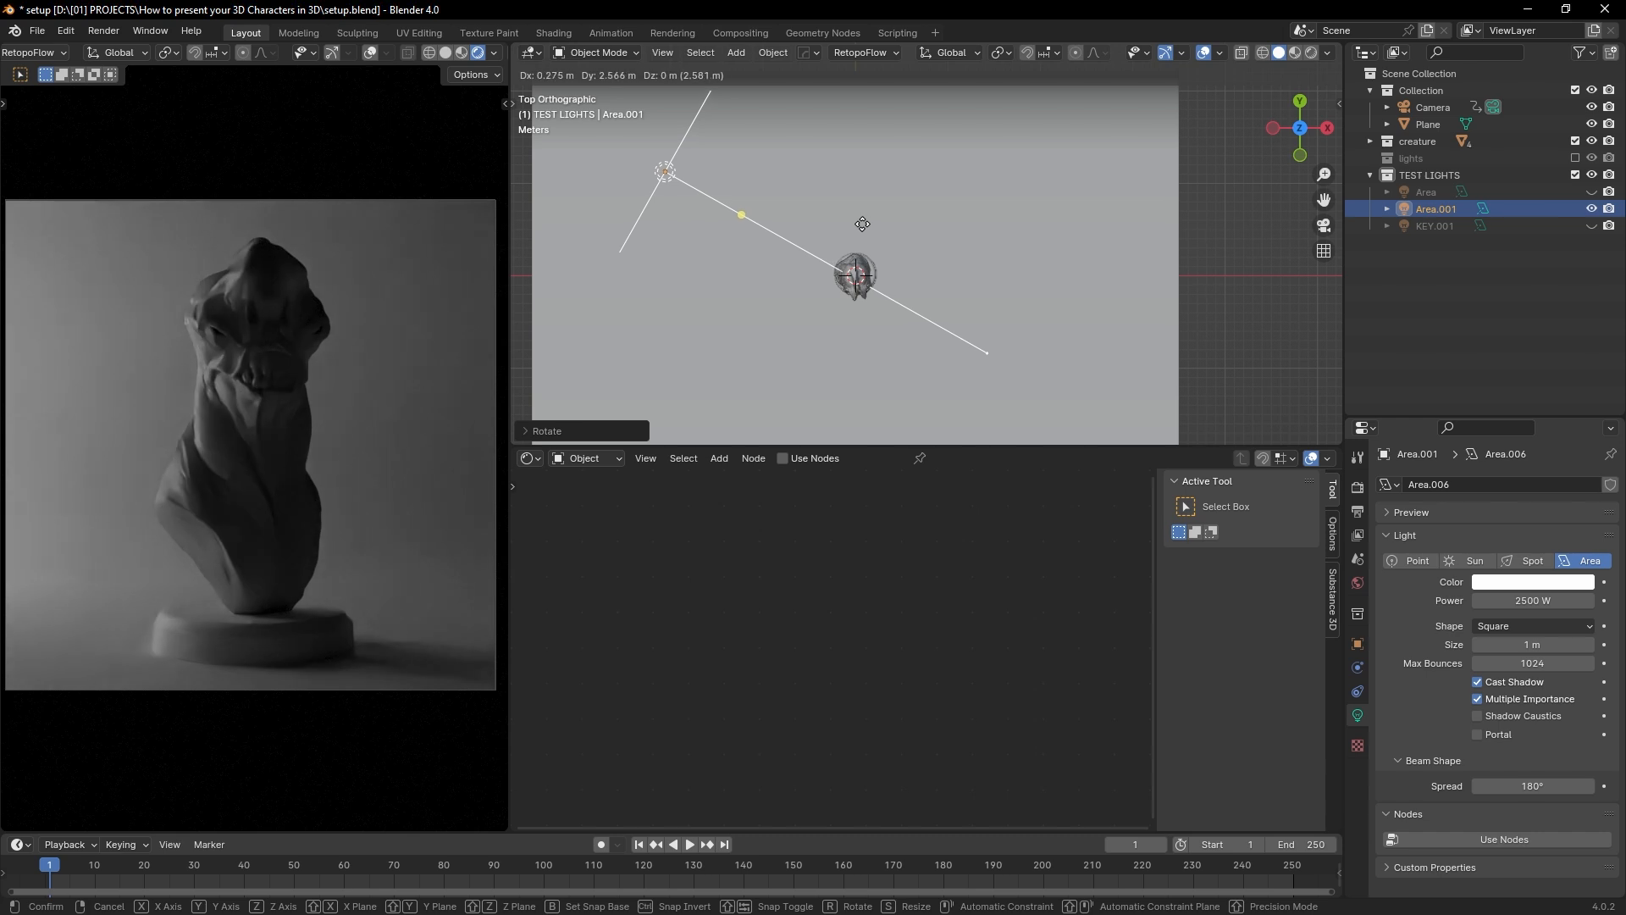
click(879, 215)
key(g)
click(877, 220)
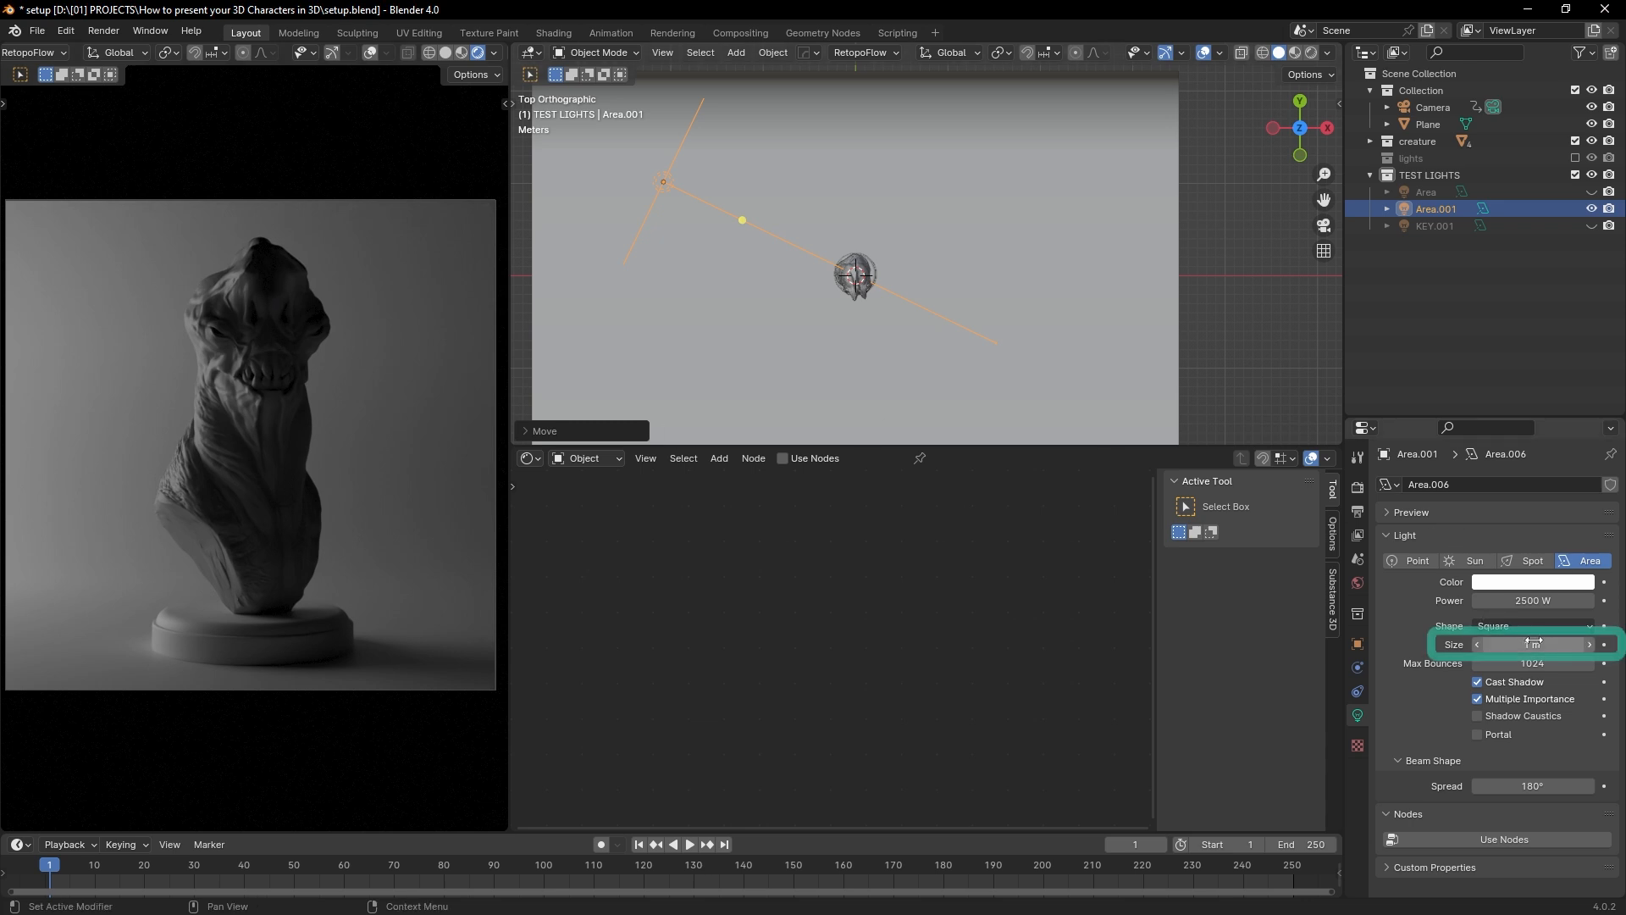
Step: Reduce the size of Area.001 to 0.22 m and set its power to 6000 W
drag(1533, 644, 1490, 645)
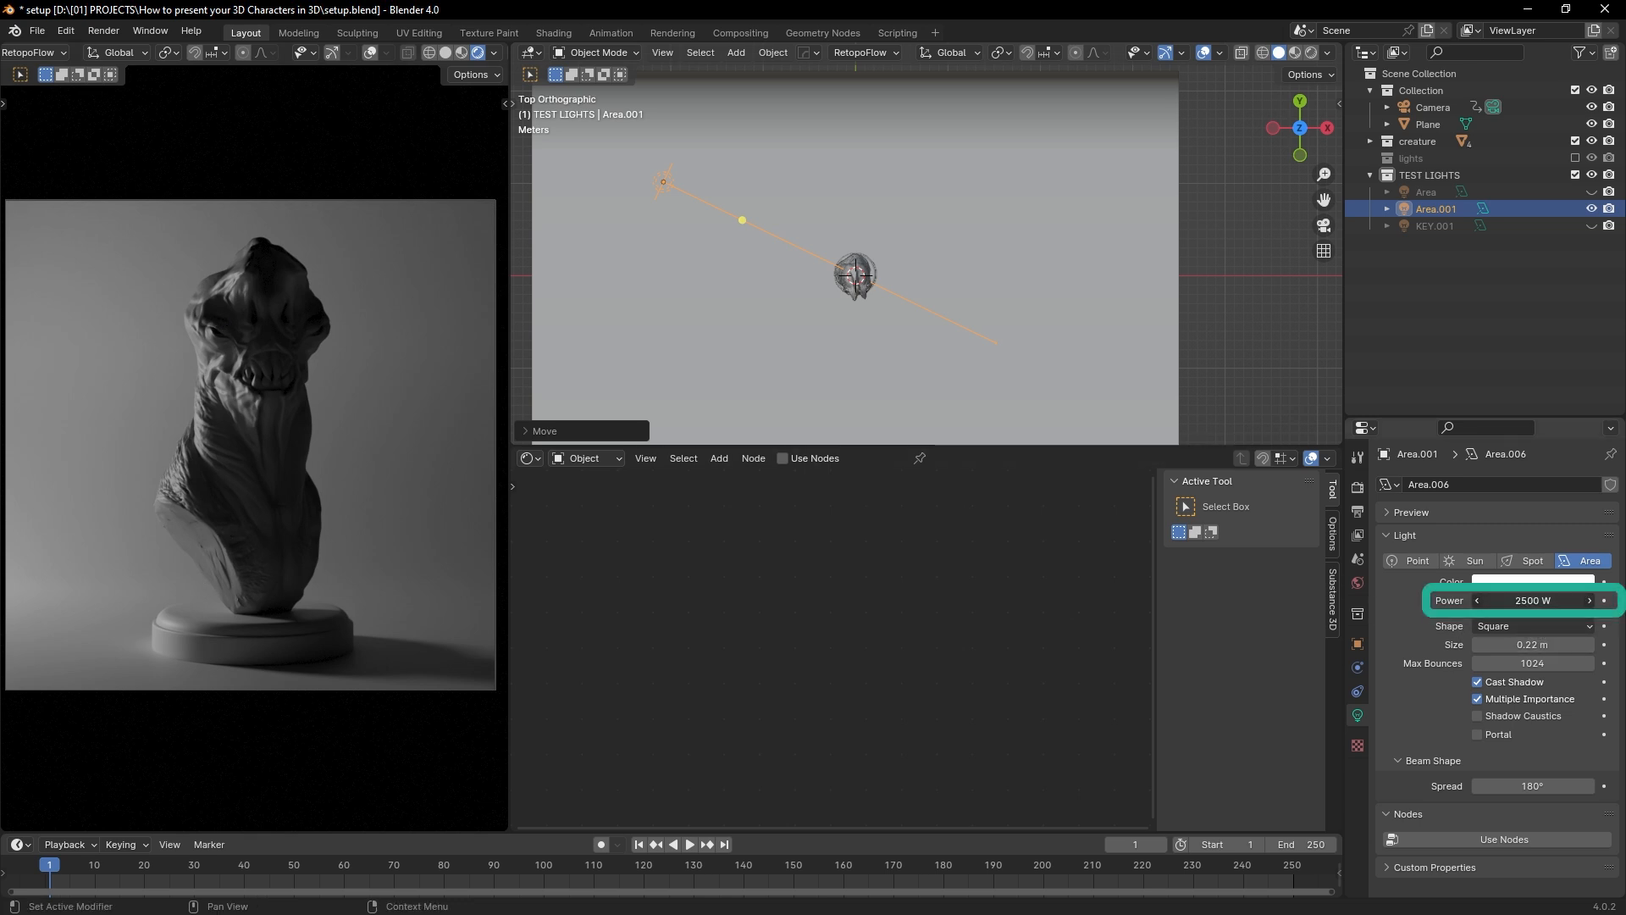
click(1520, 601)
text(6000)
key(Return)
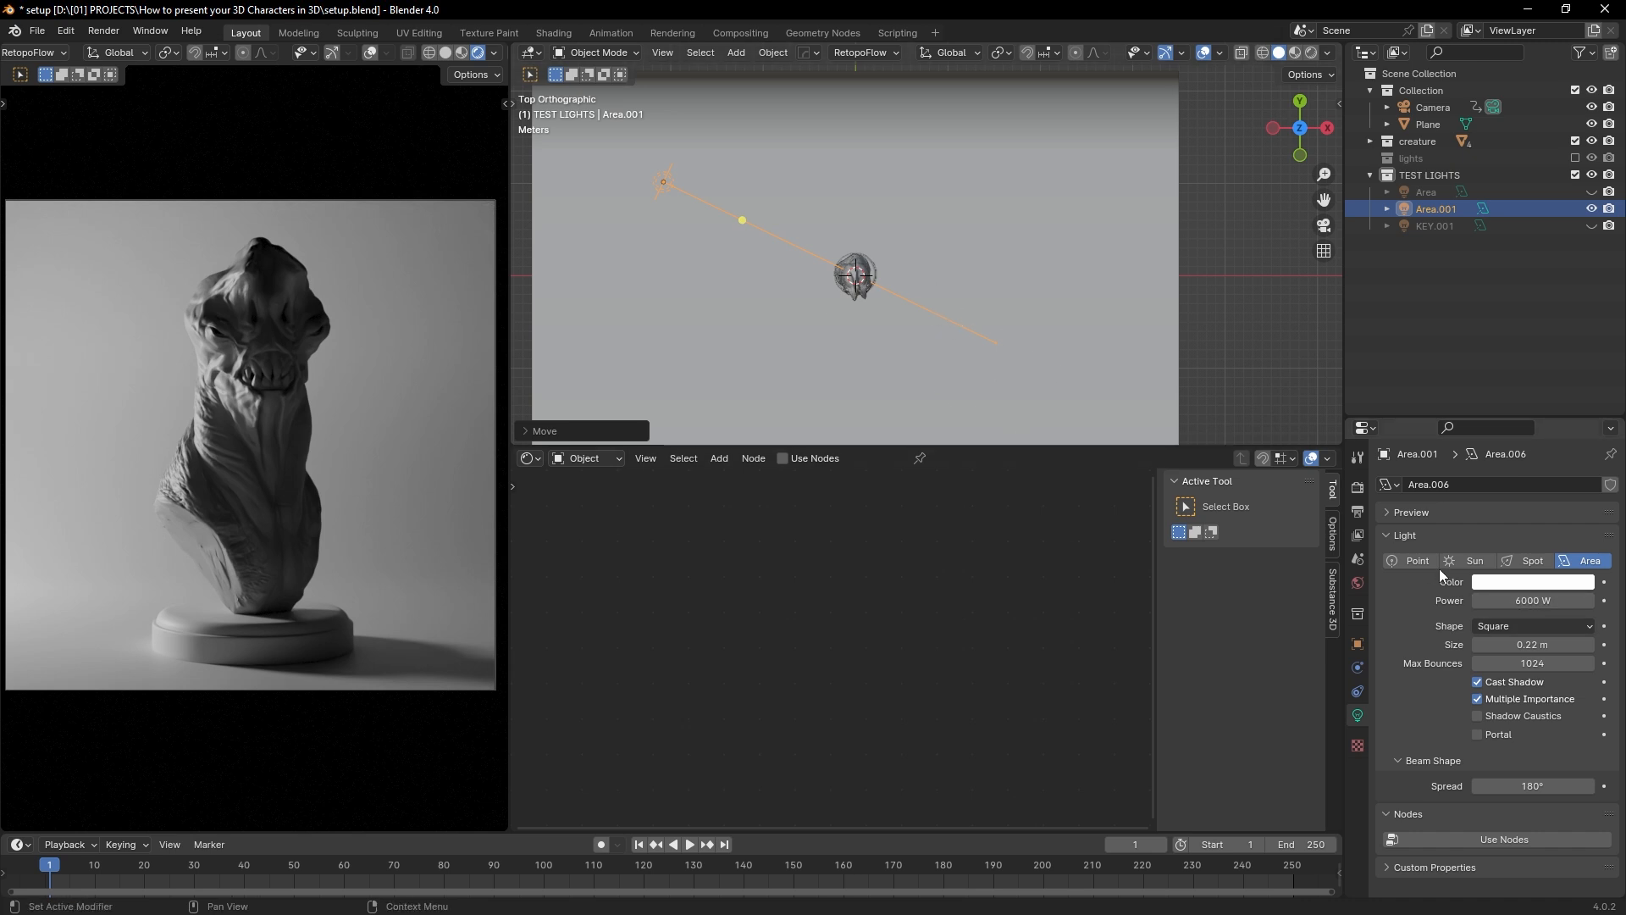
Step: Set the power of Area.001 to 3000 W and its size to 0.78 m
drag(1529, 601, 1521, 600)
click(1533, 601)
text(300)
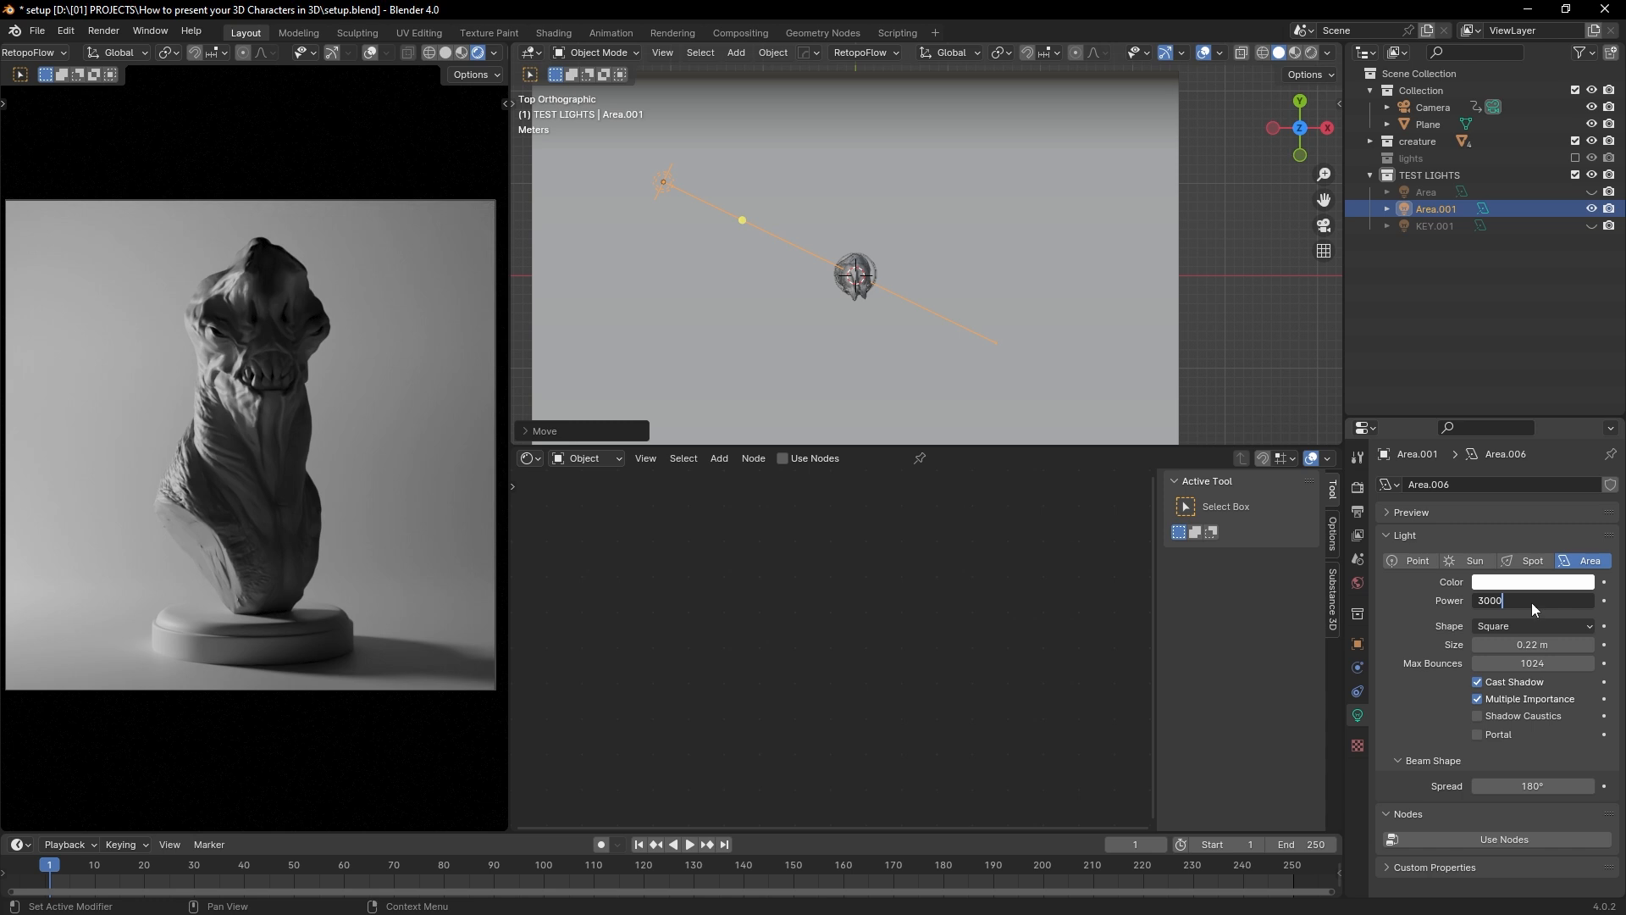
key(Return)
drag(1550, 644, 1614, 644)
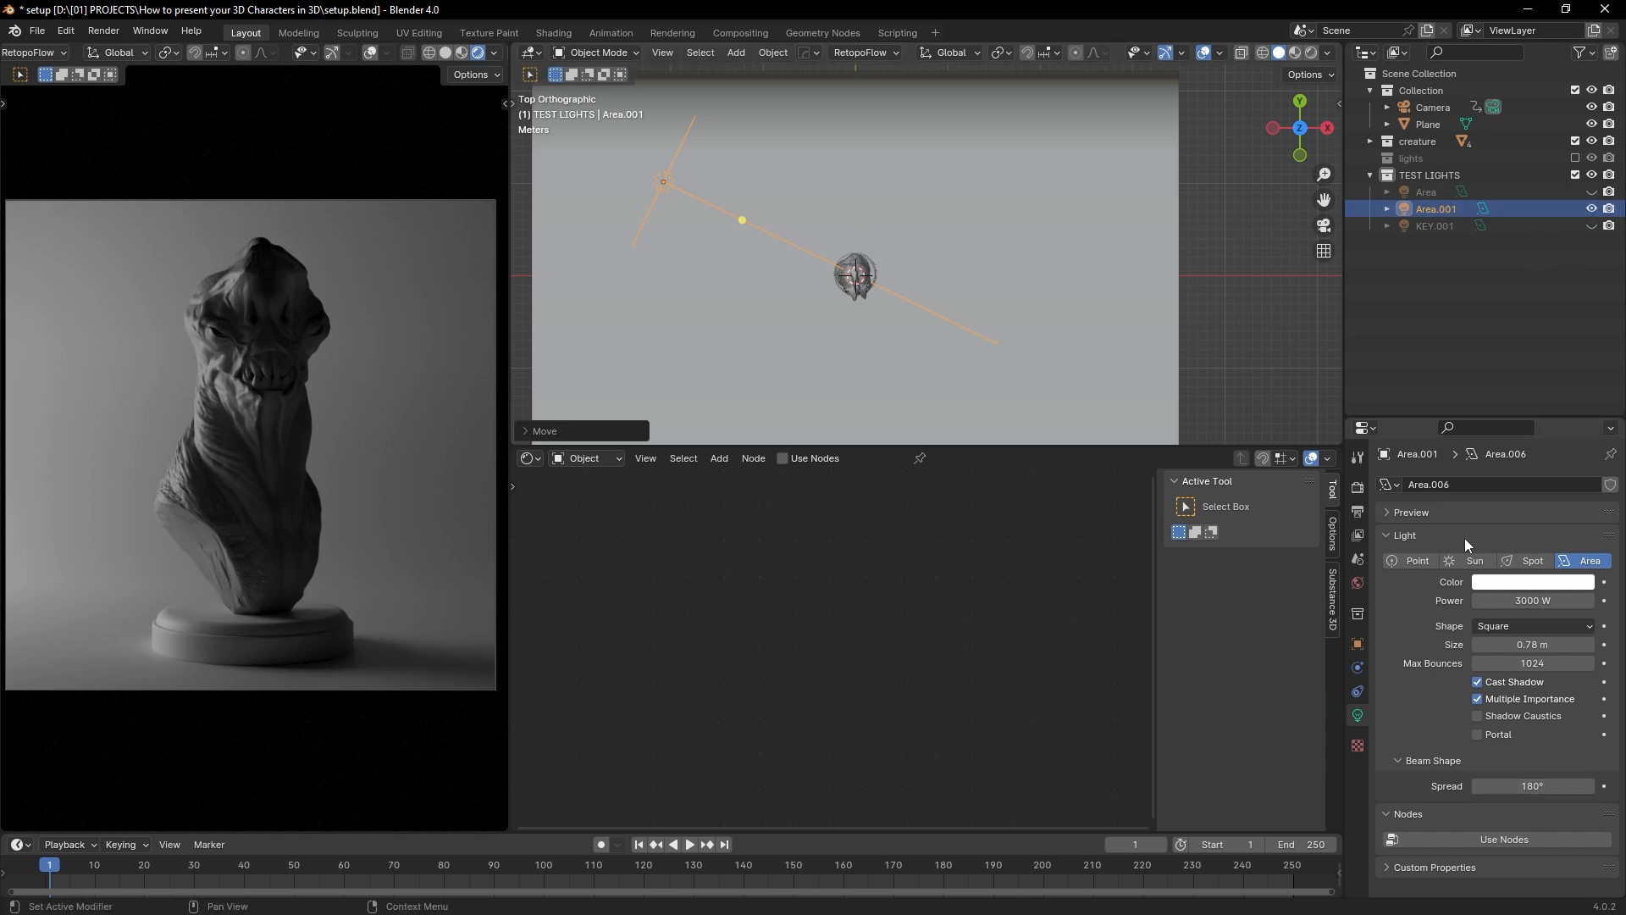
Step: Set the beam spread of Area.001 to 100°
mouse_move(1511, 781)
mouse_down()
mouse_move(1419, 781)
mouse_move(1516, 781)
mouse_up()
click(1554, 786)
text(100)
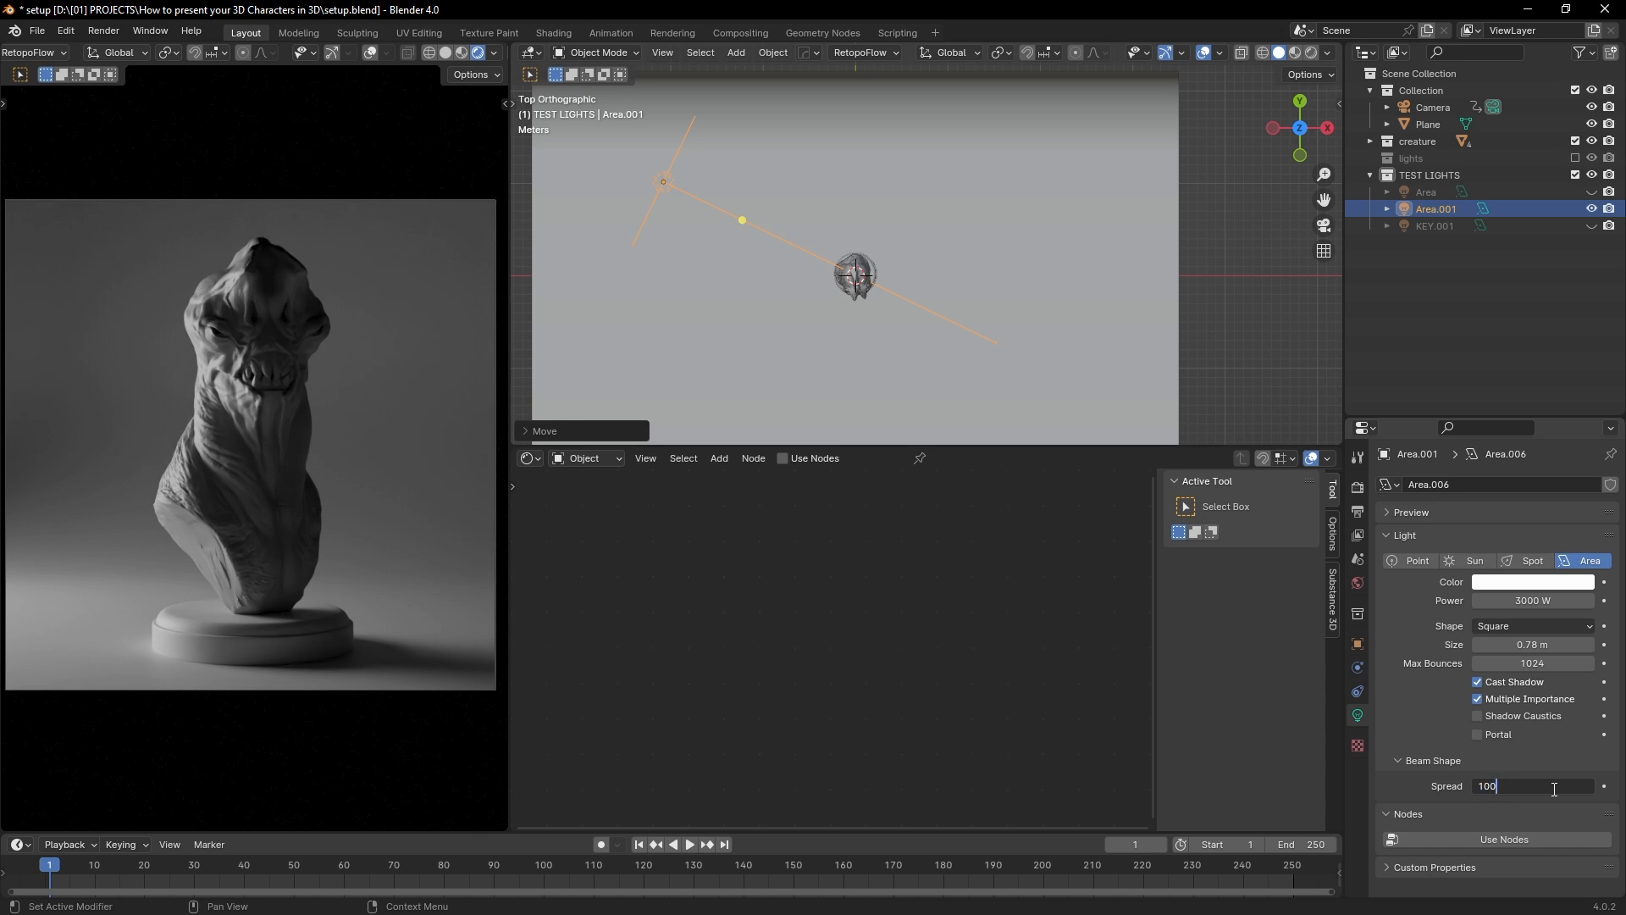
key(Return)
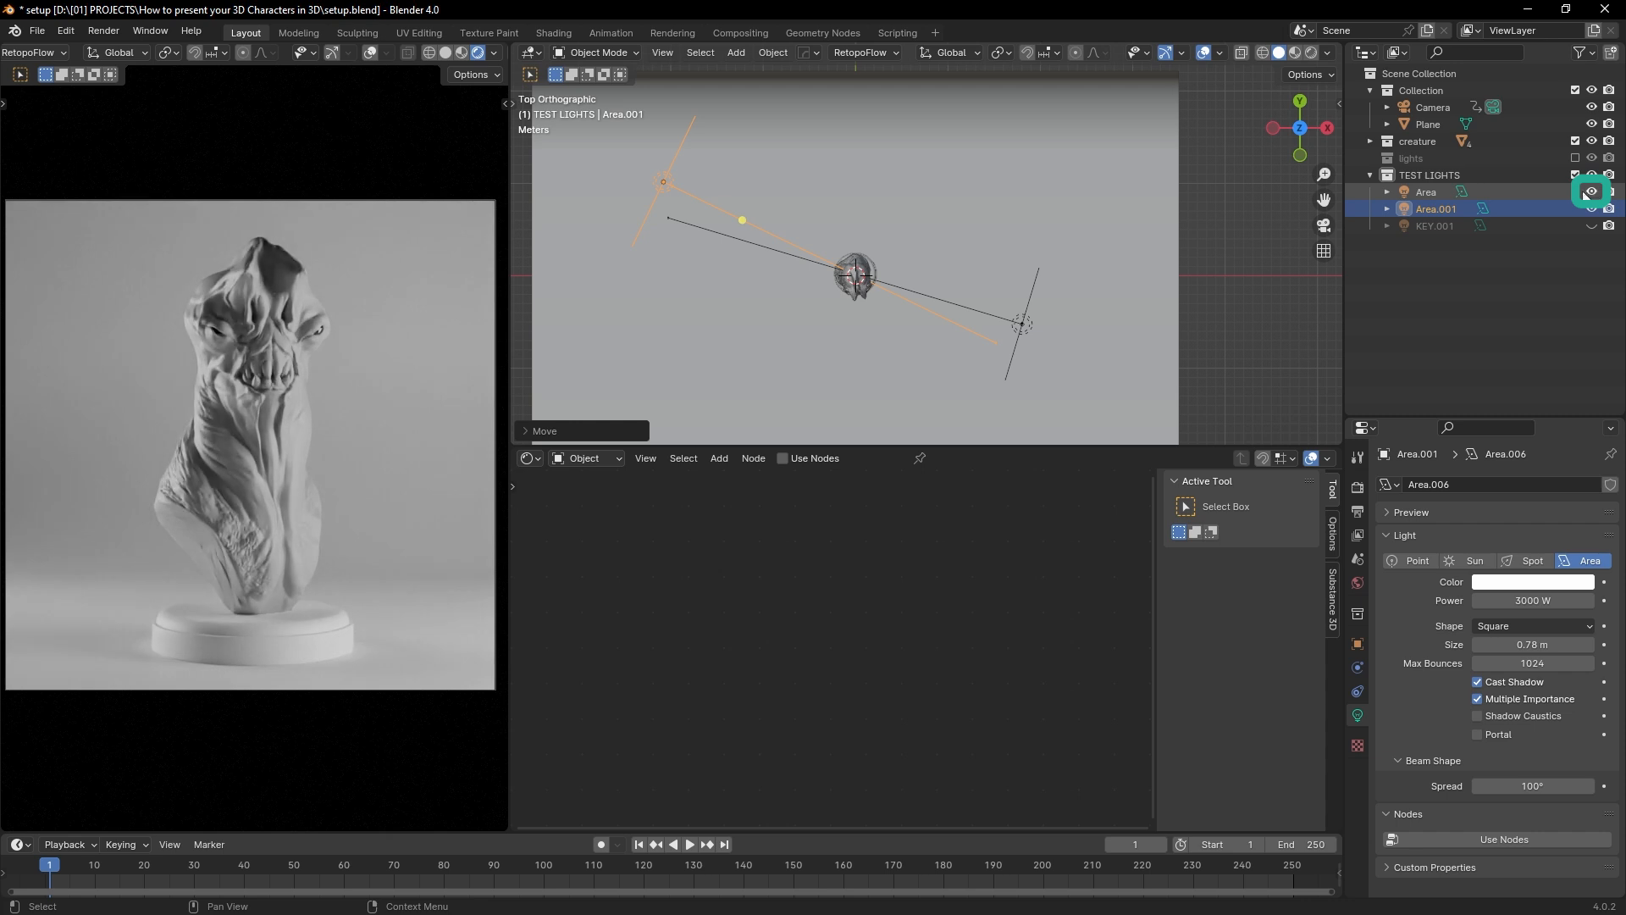
Step: Show the front +X side light again, narrow its beam spread to 33.9° and set its power to 1500 W
click(1418, 193)
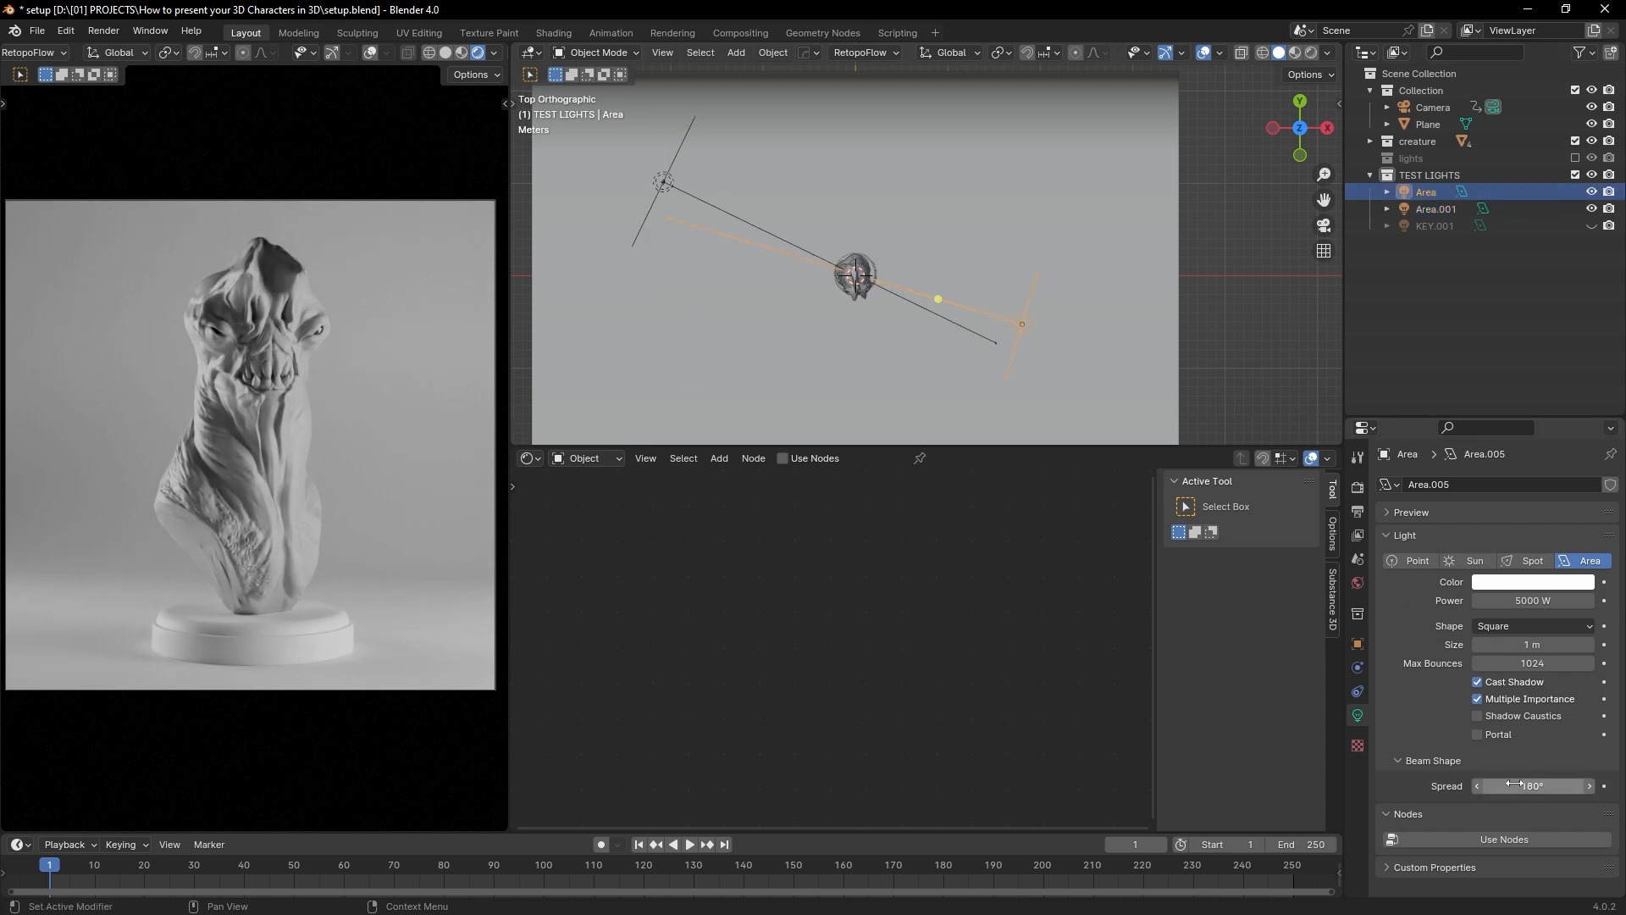
drag(1532, 786, 1420, 786)
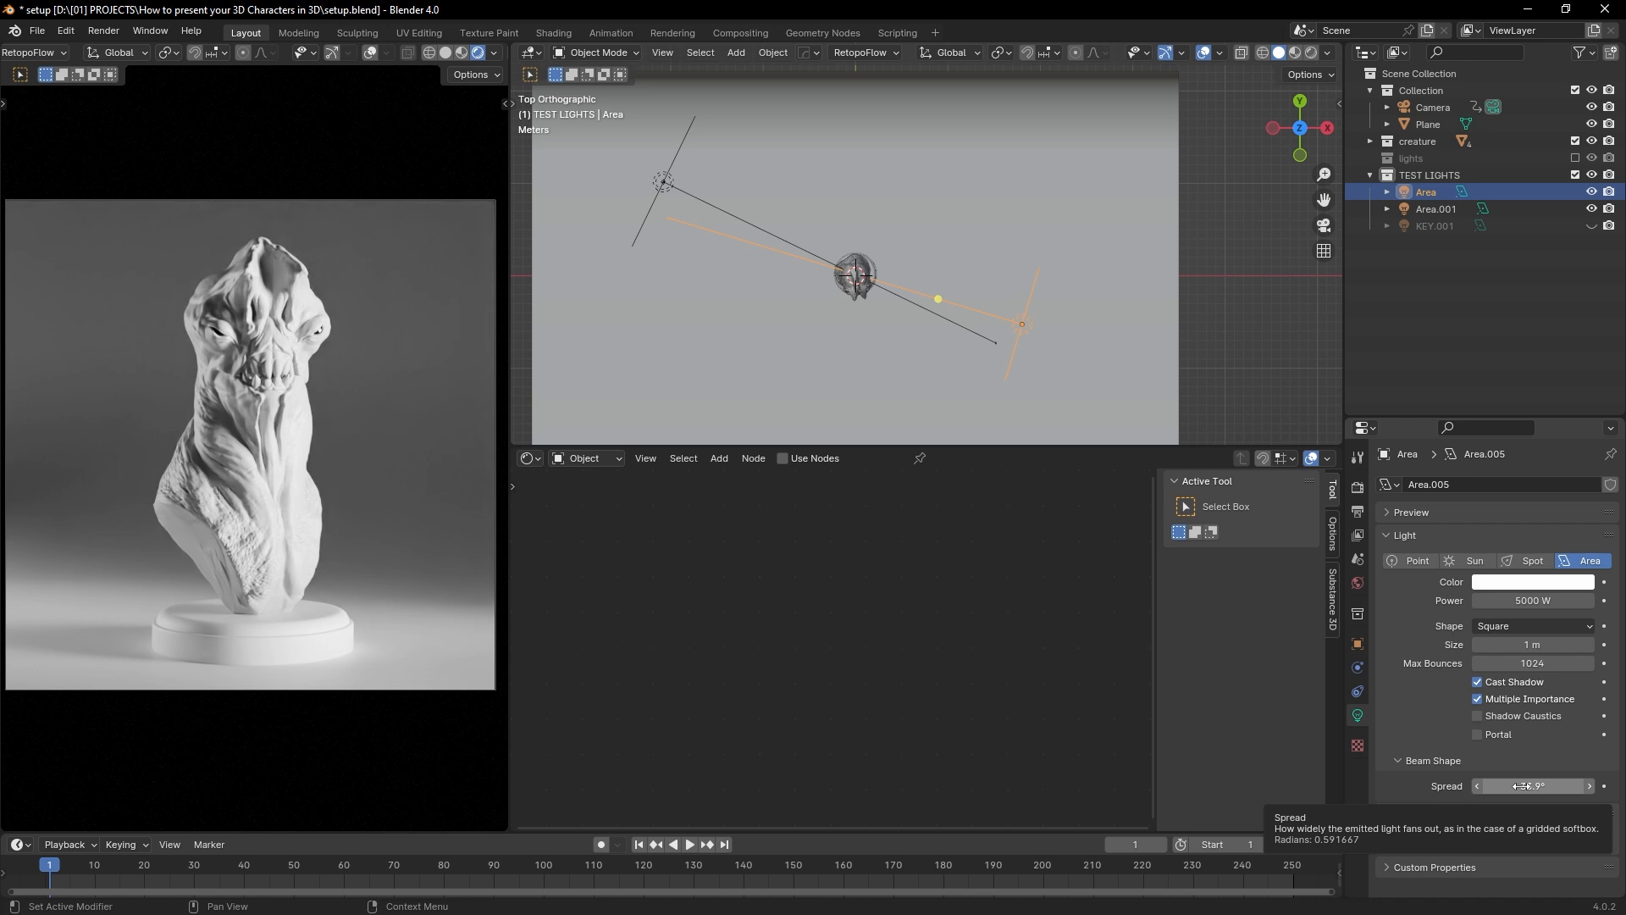
drag(1572, 603, 1516, 603)
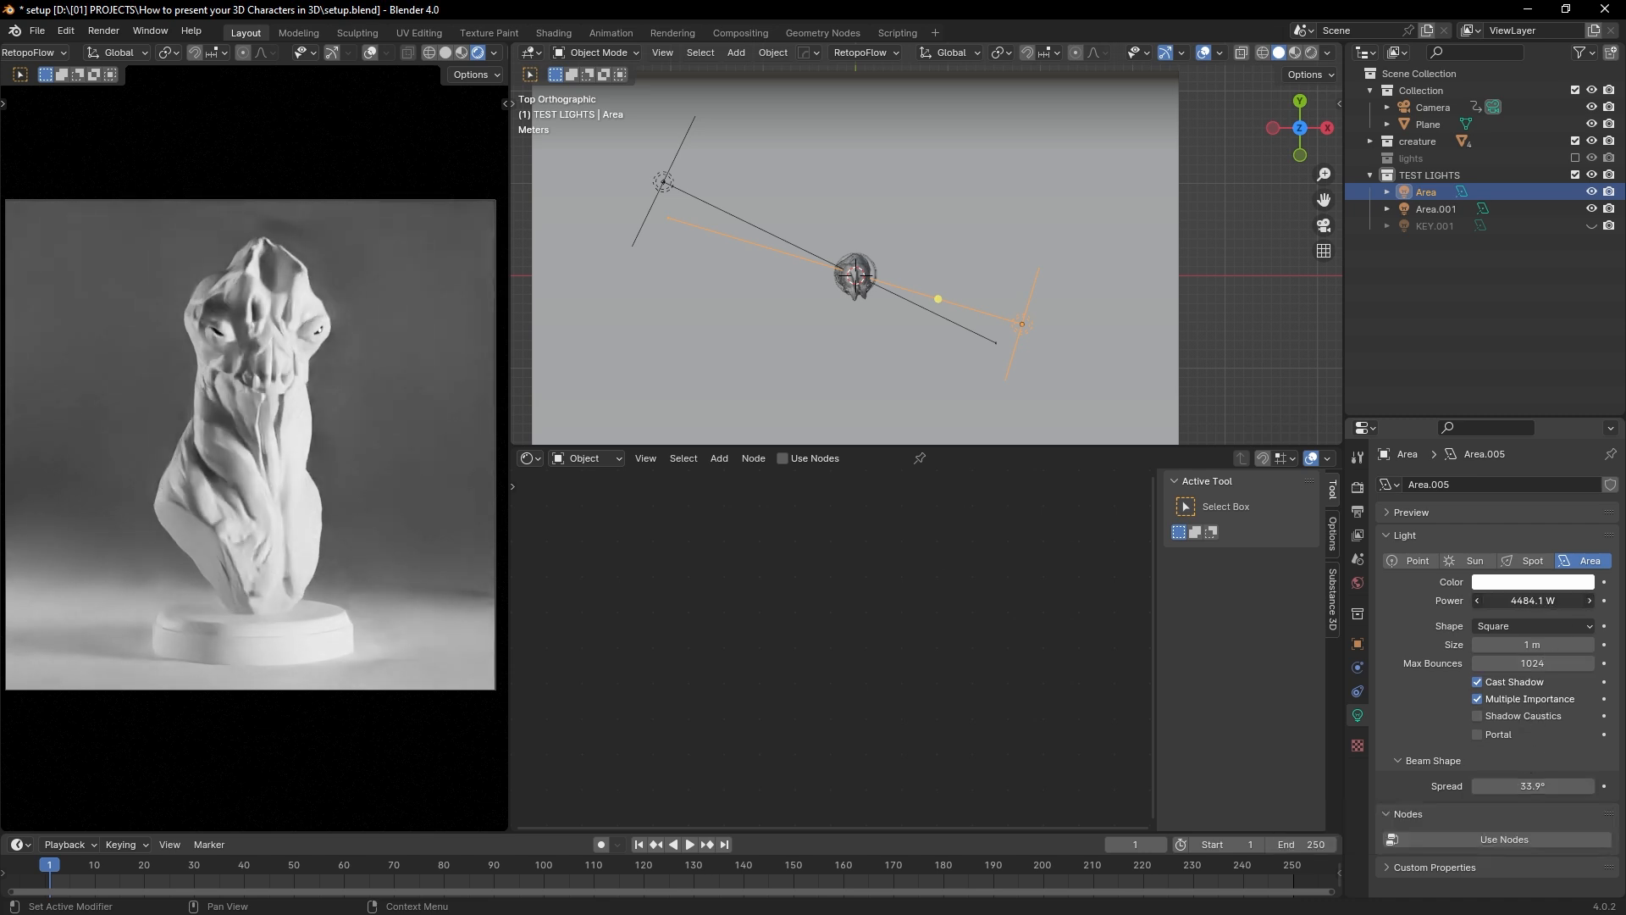
click(1562, 603)
text(1500)
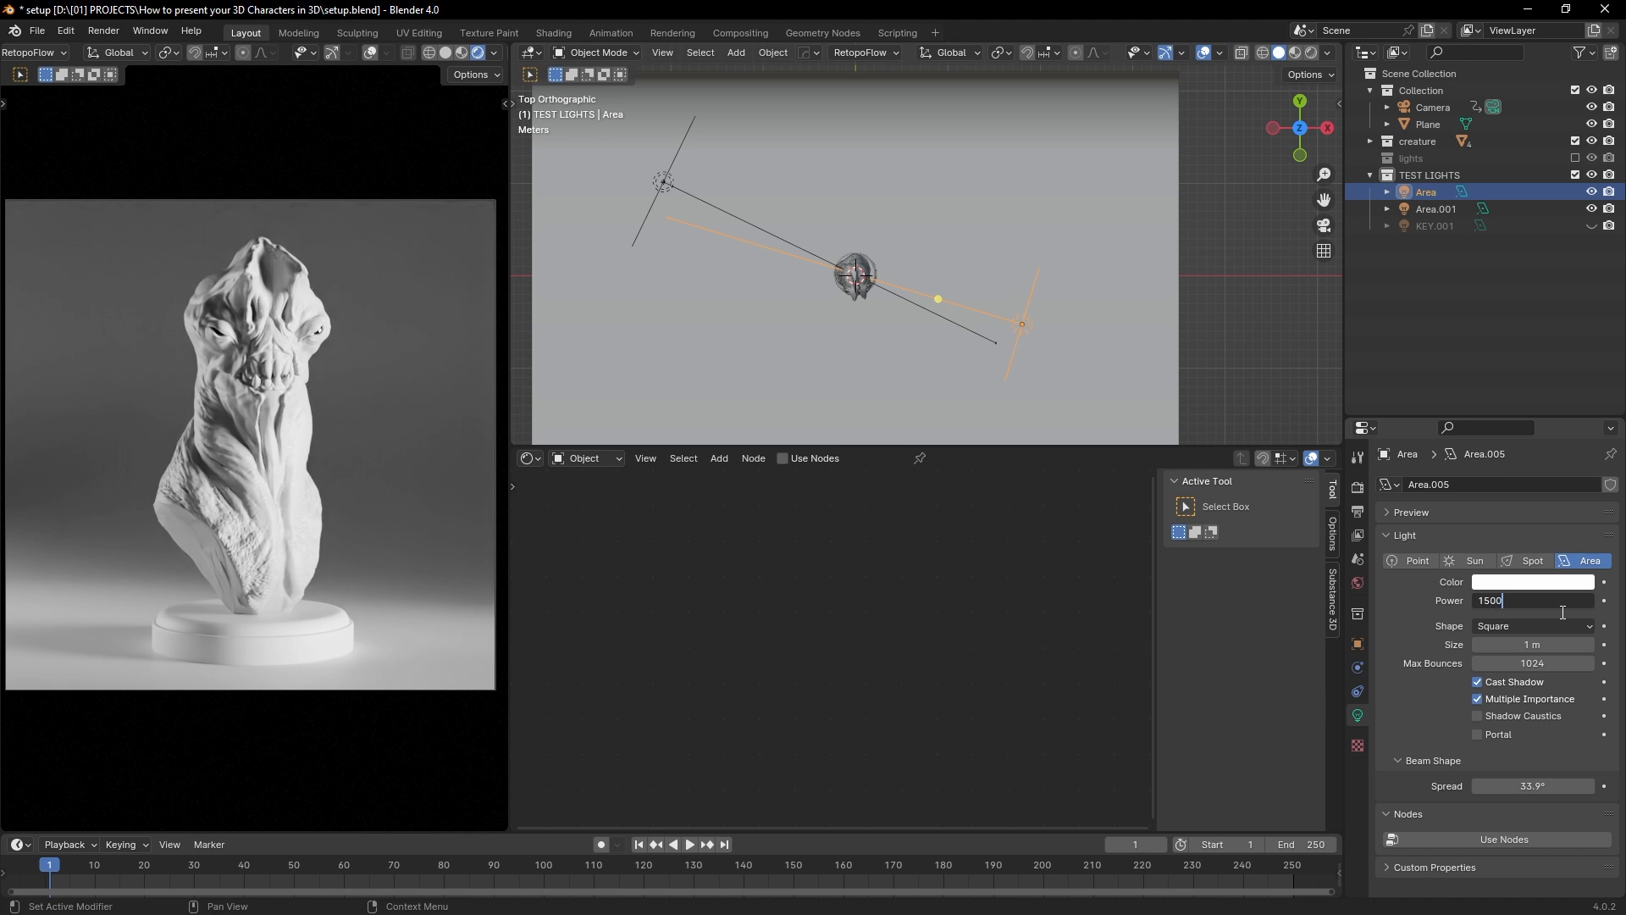
key(Return)
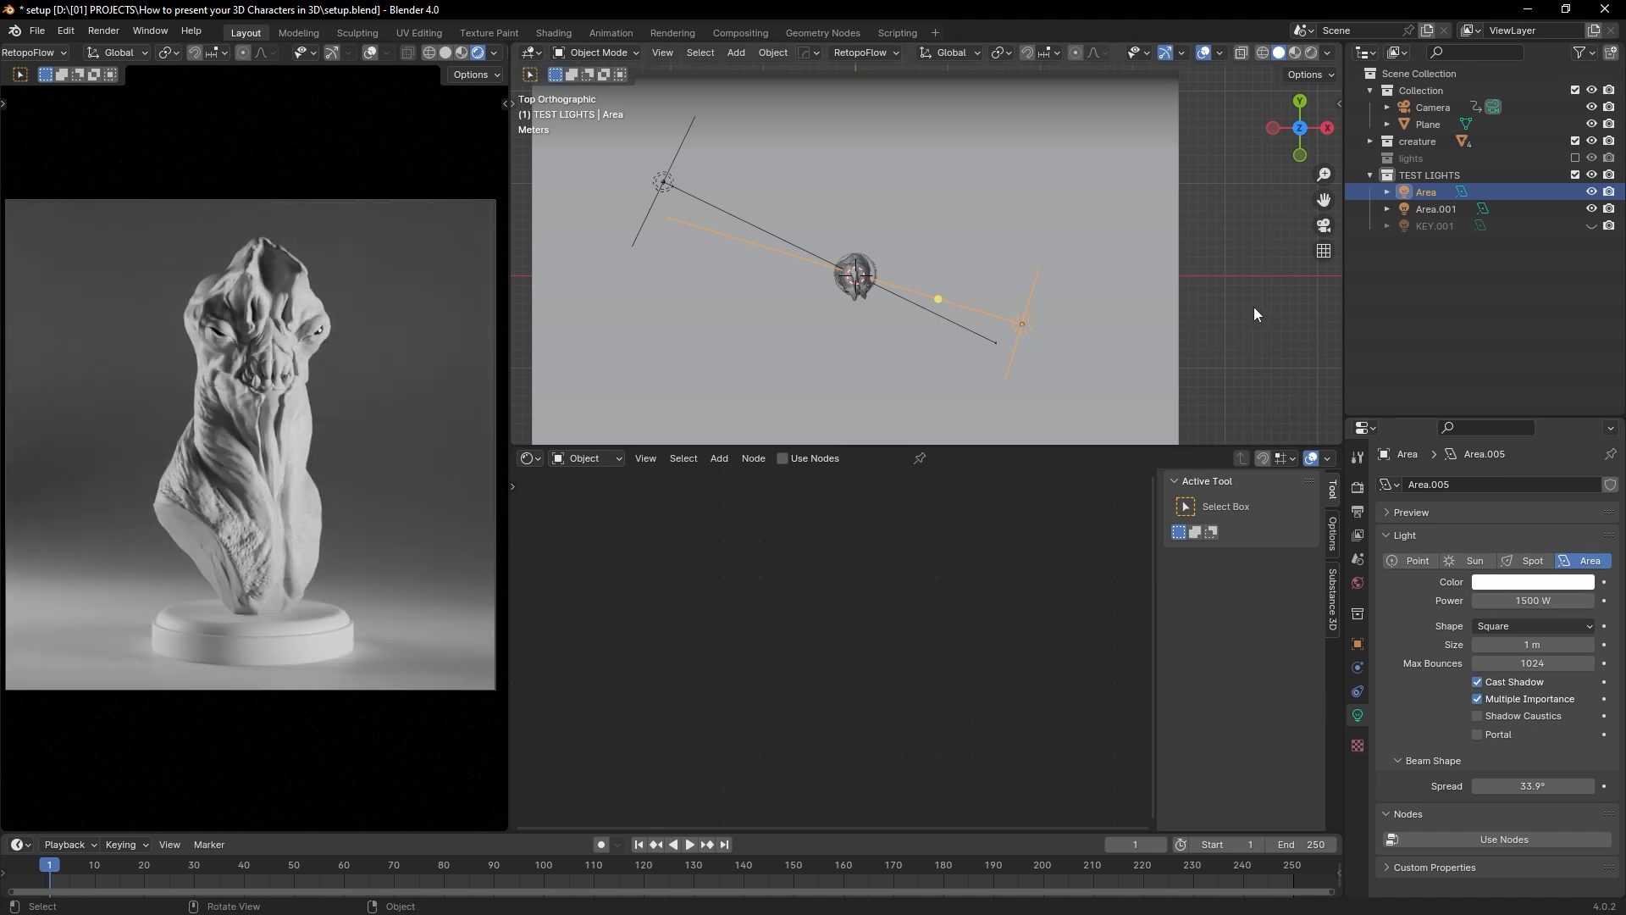
Step: Move the front +X side light slightly farther from the bust and toward the front of the backdrop
click(896, 270)
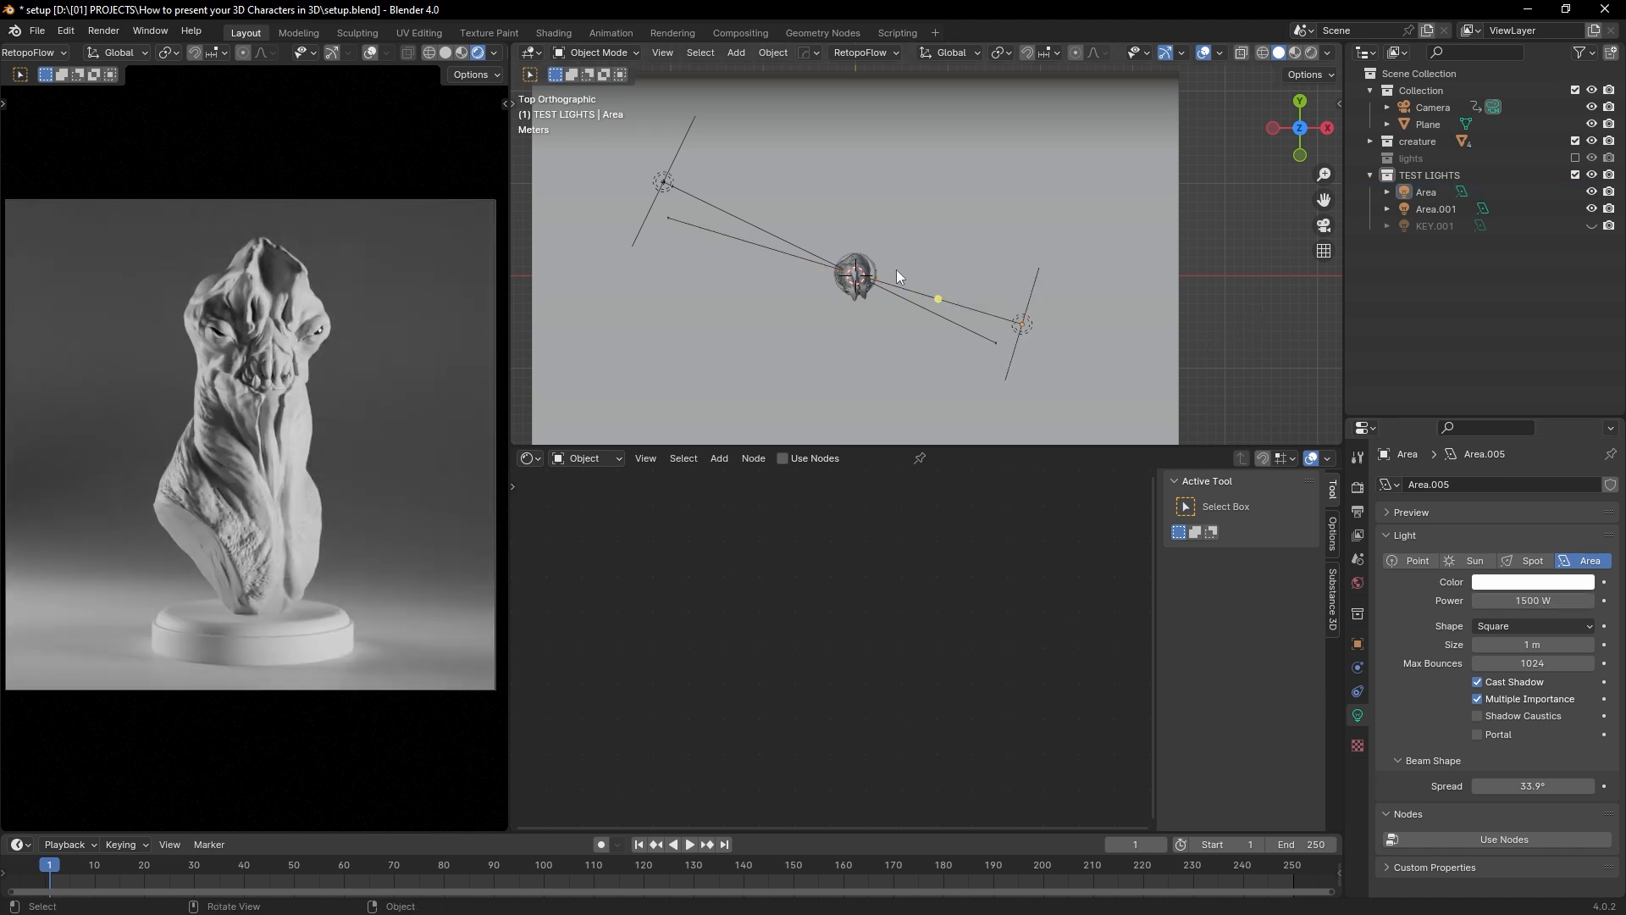
click(1018, 327)
key(g)
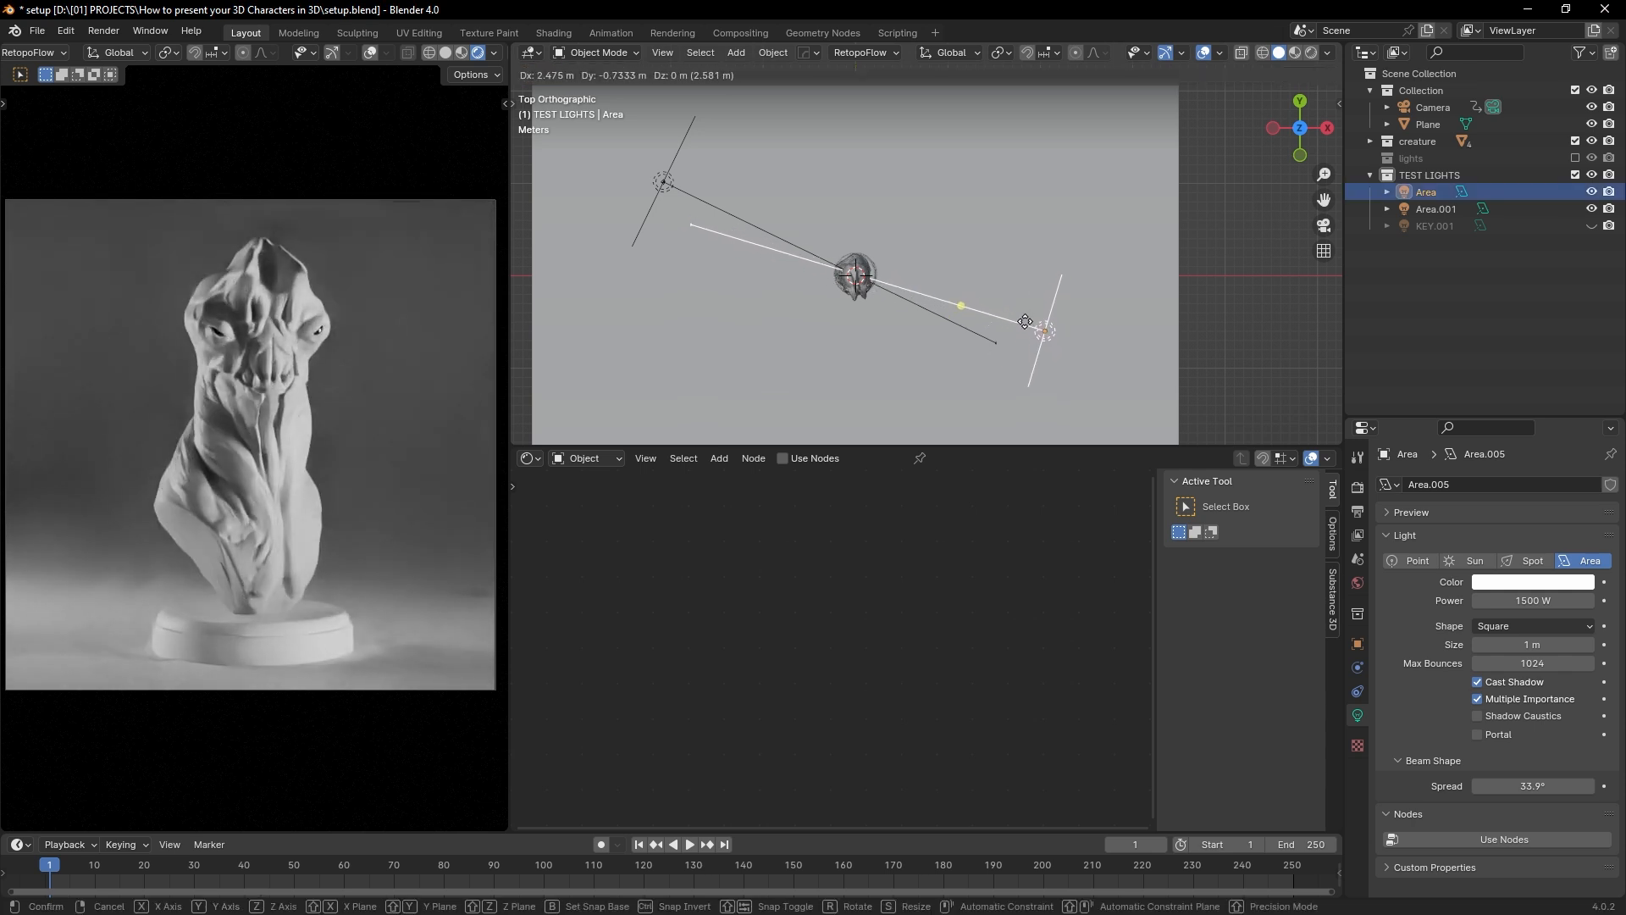
click(1025, 322)
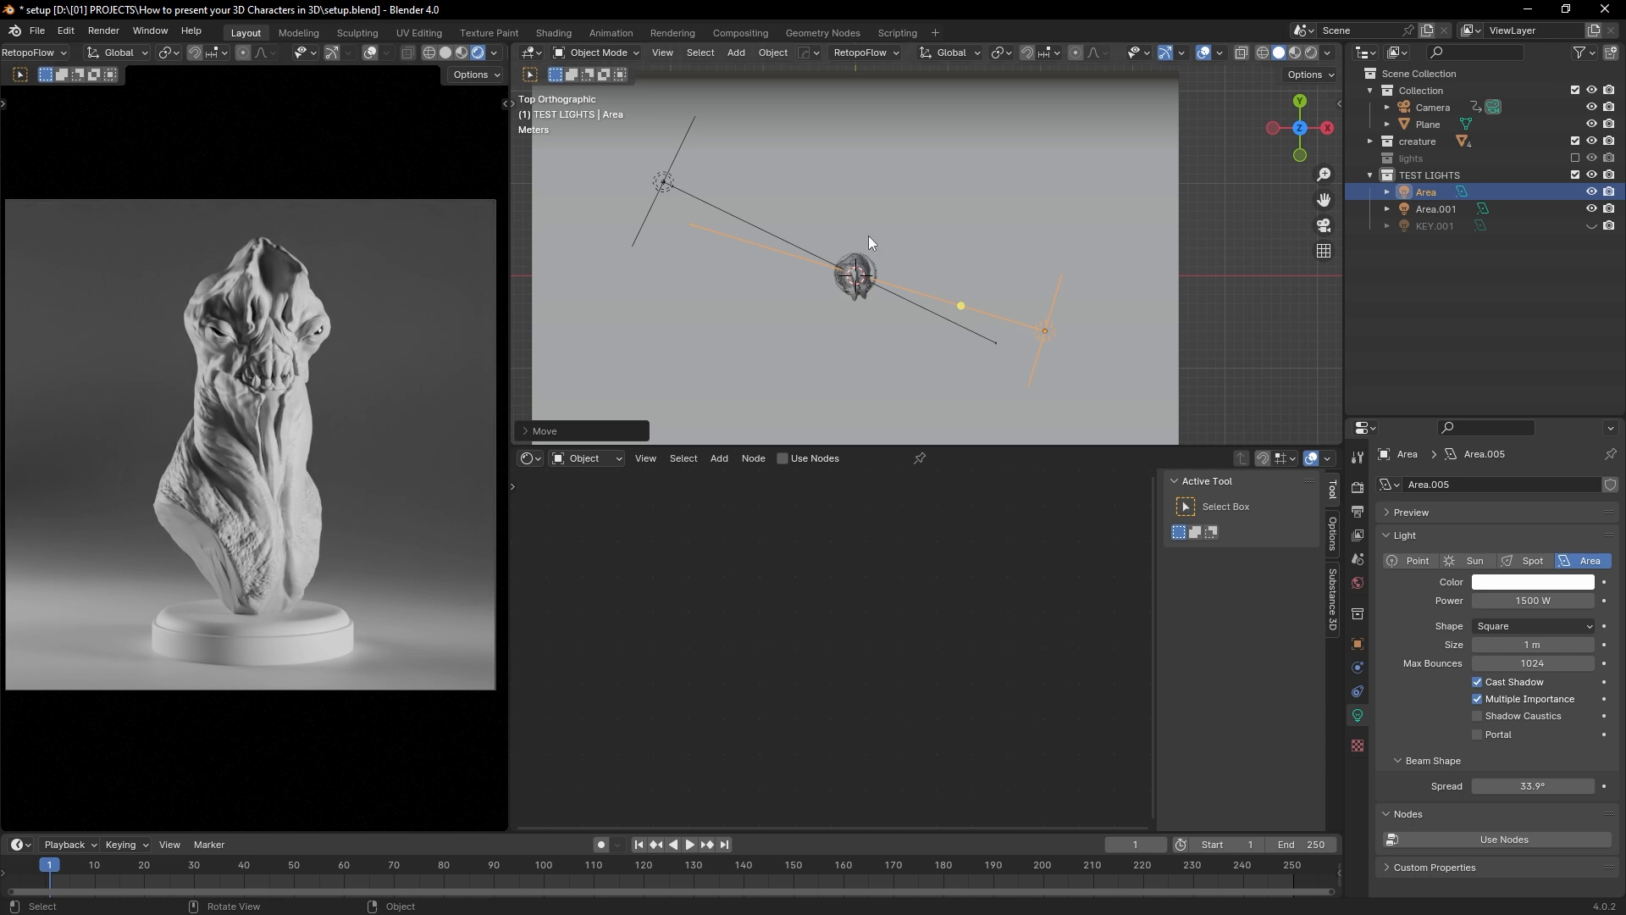
key(g)
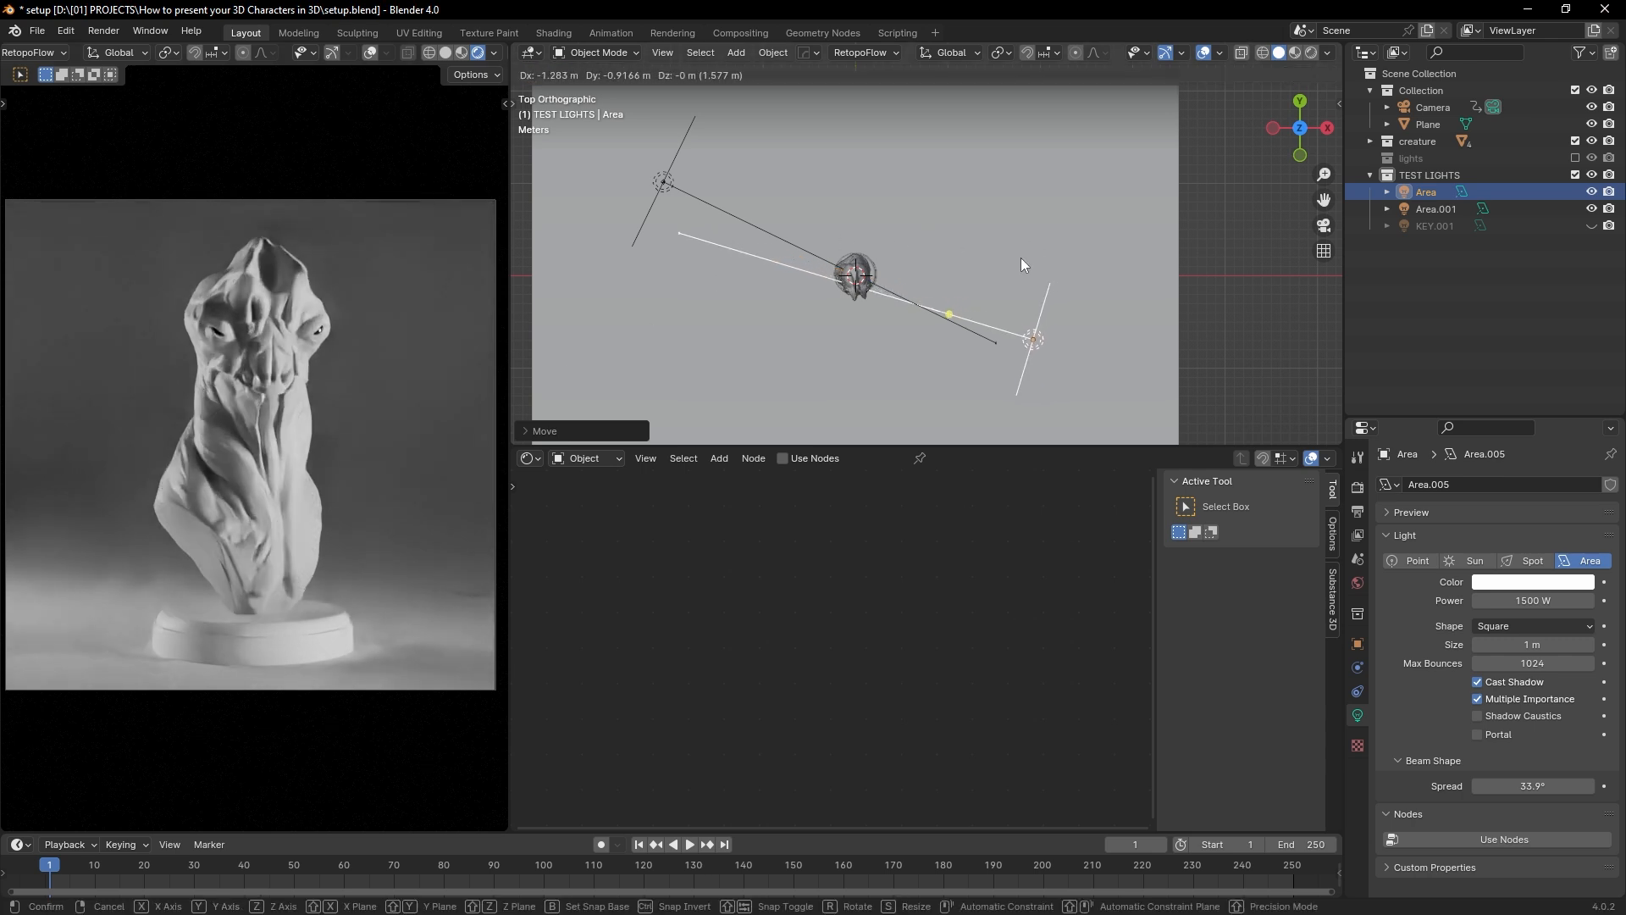
click(1020, 257)
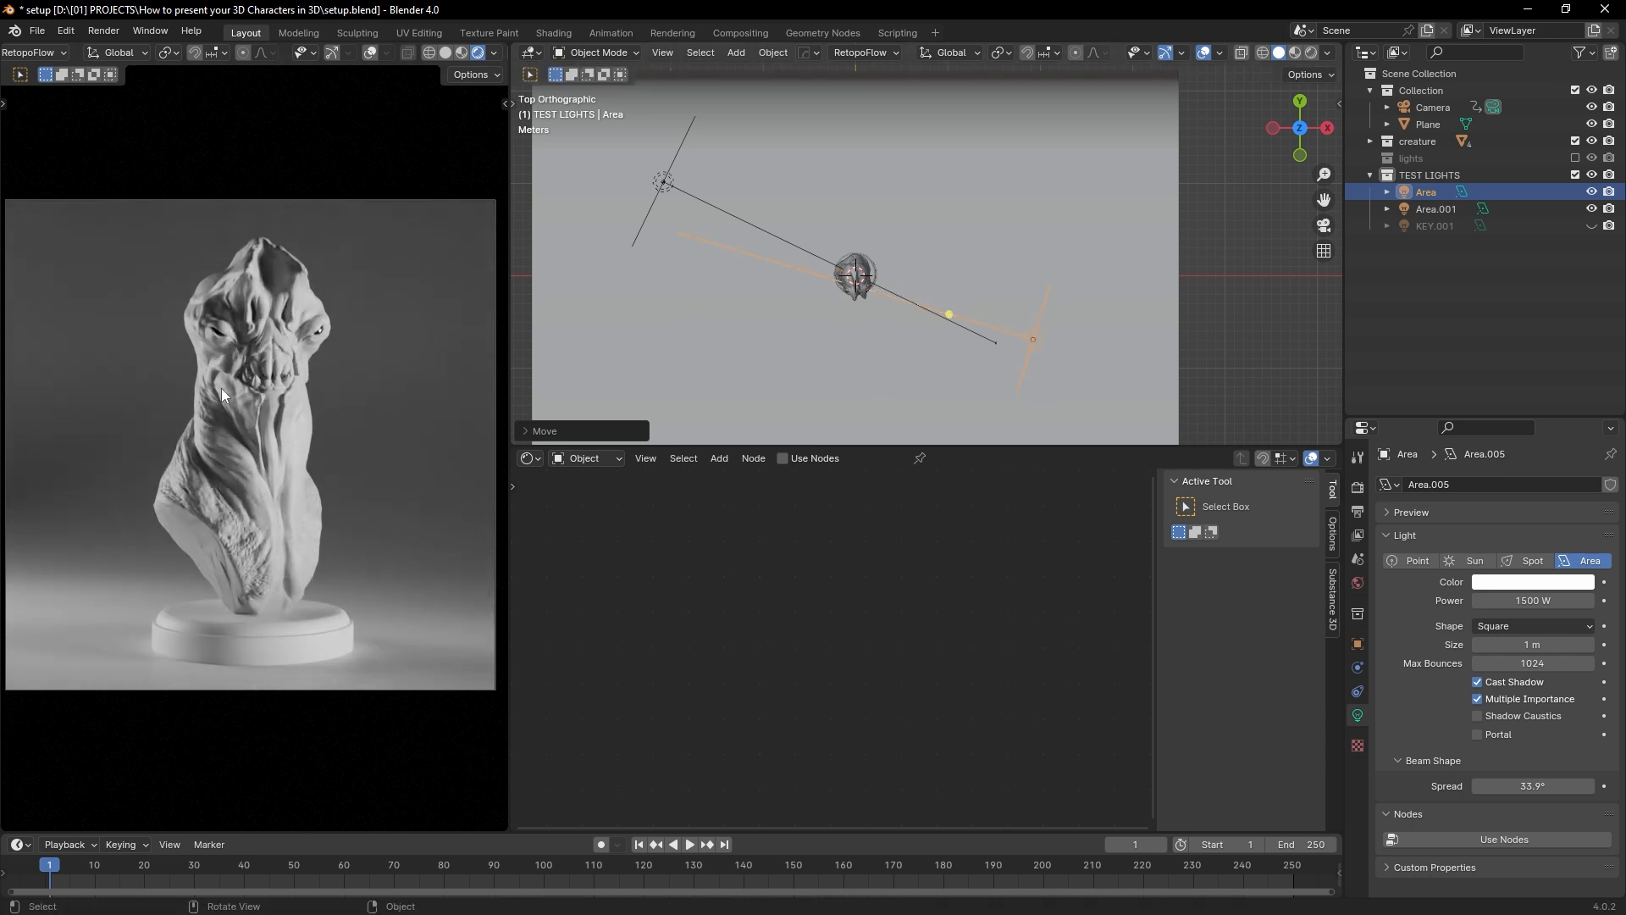
Step: Move Area.001 farther toward the back of the scene and rotate it slightly so it rakes across the bust's edge
click(670, 186)
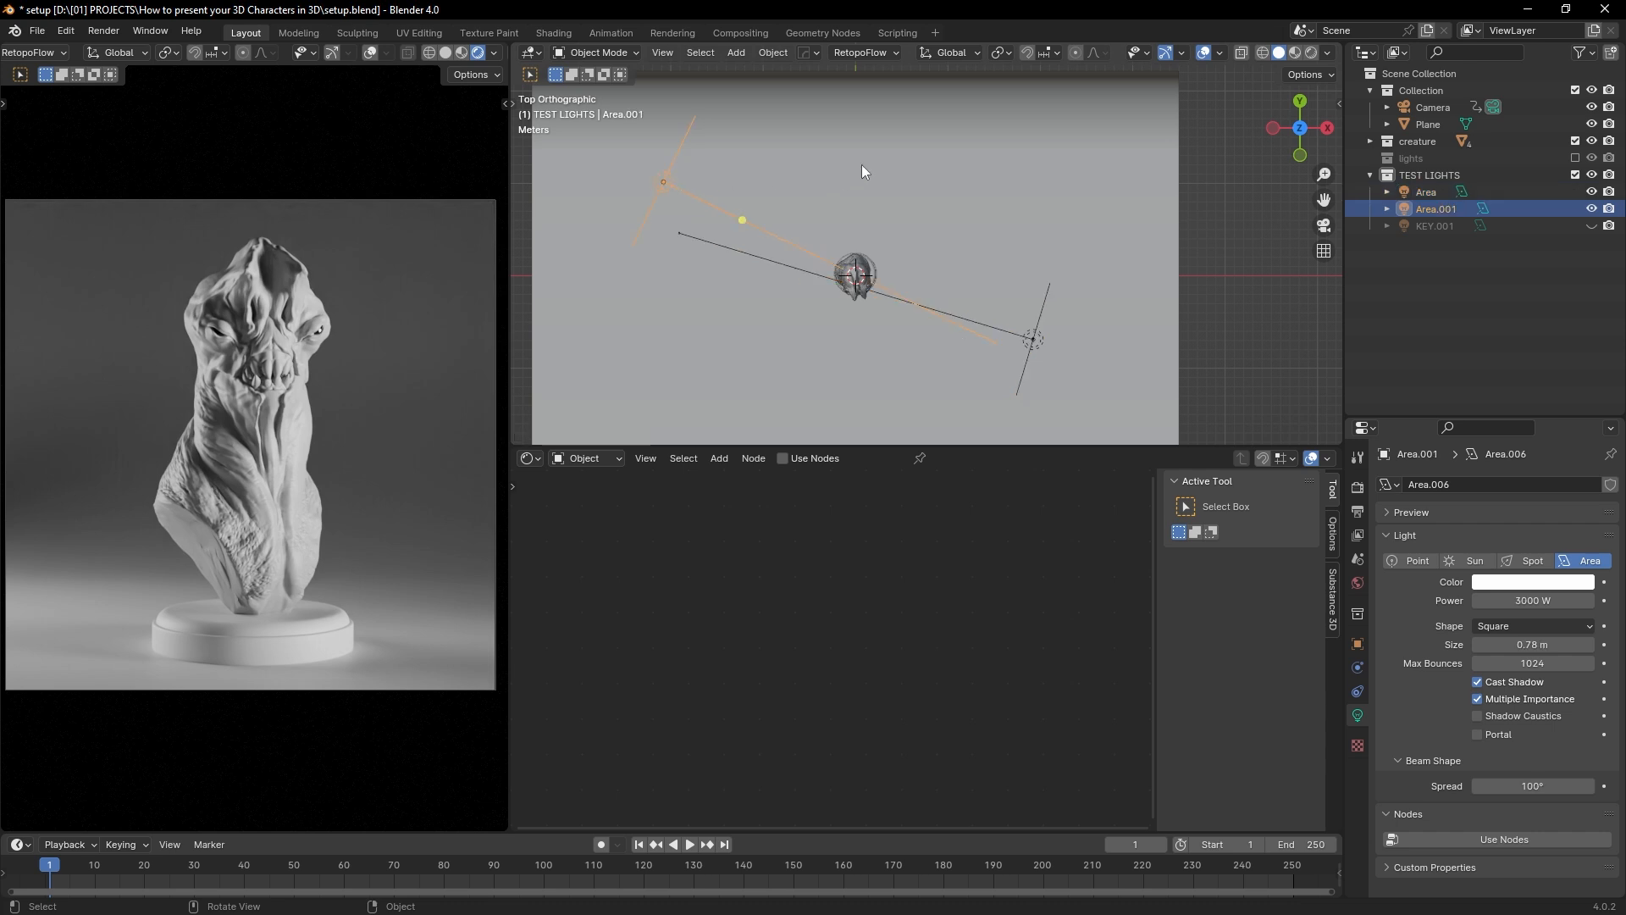
key(r)
click(886, 174)
key(g)
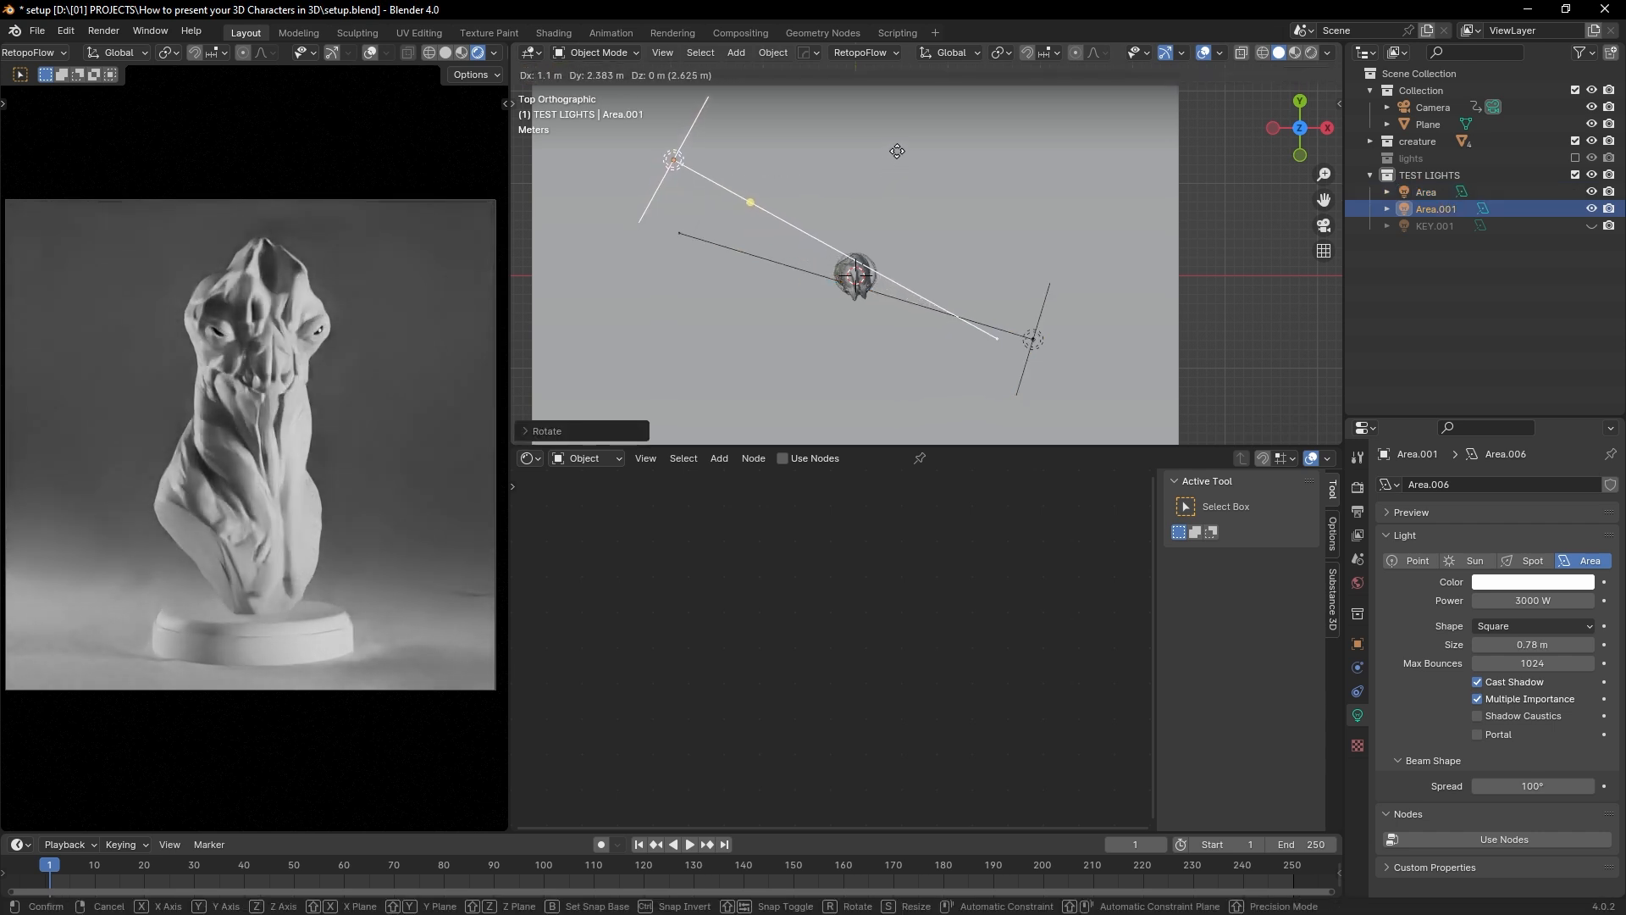
click(875, 171)
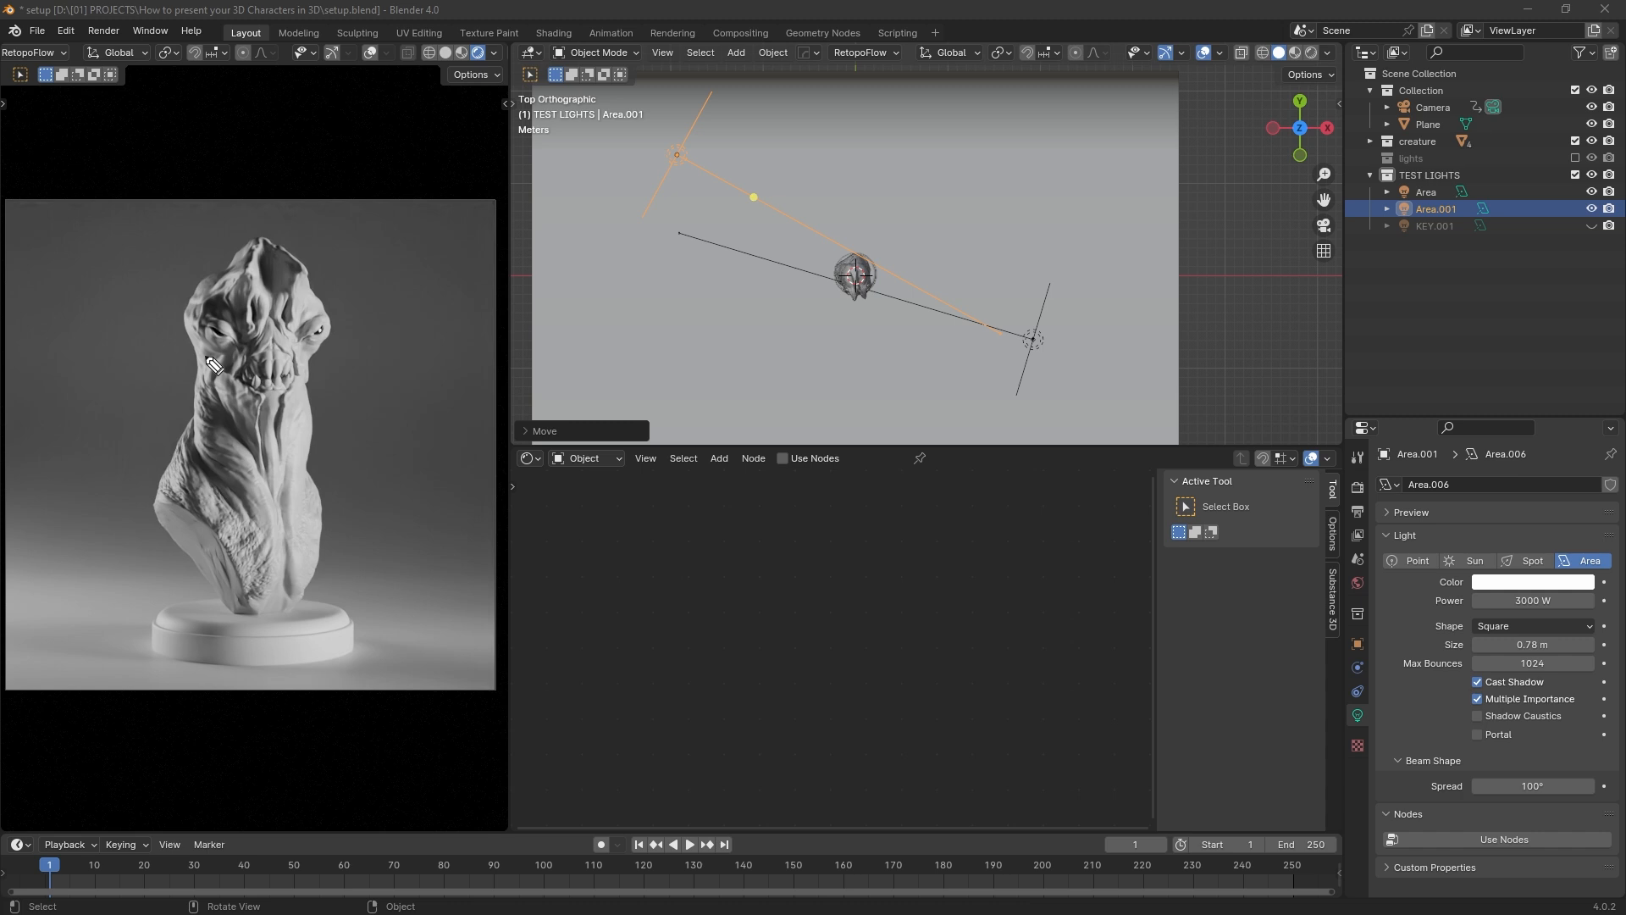
mouse_move(257, 248)
mouse_down()
mouse_move(210, 388)
mouse_move(203, 511)
mouse_move(258, 574)
mouse_move(286, 252)
mouse_move(238, 266)
mouse_up()
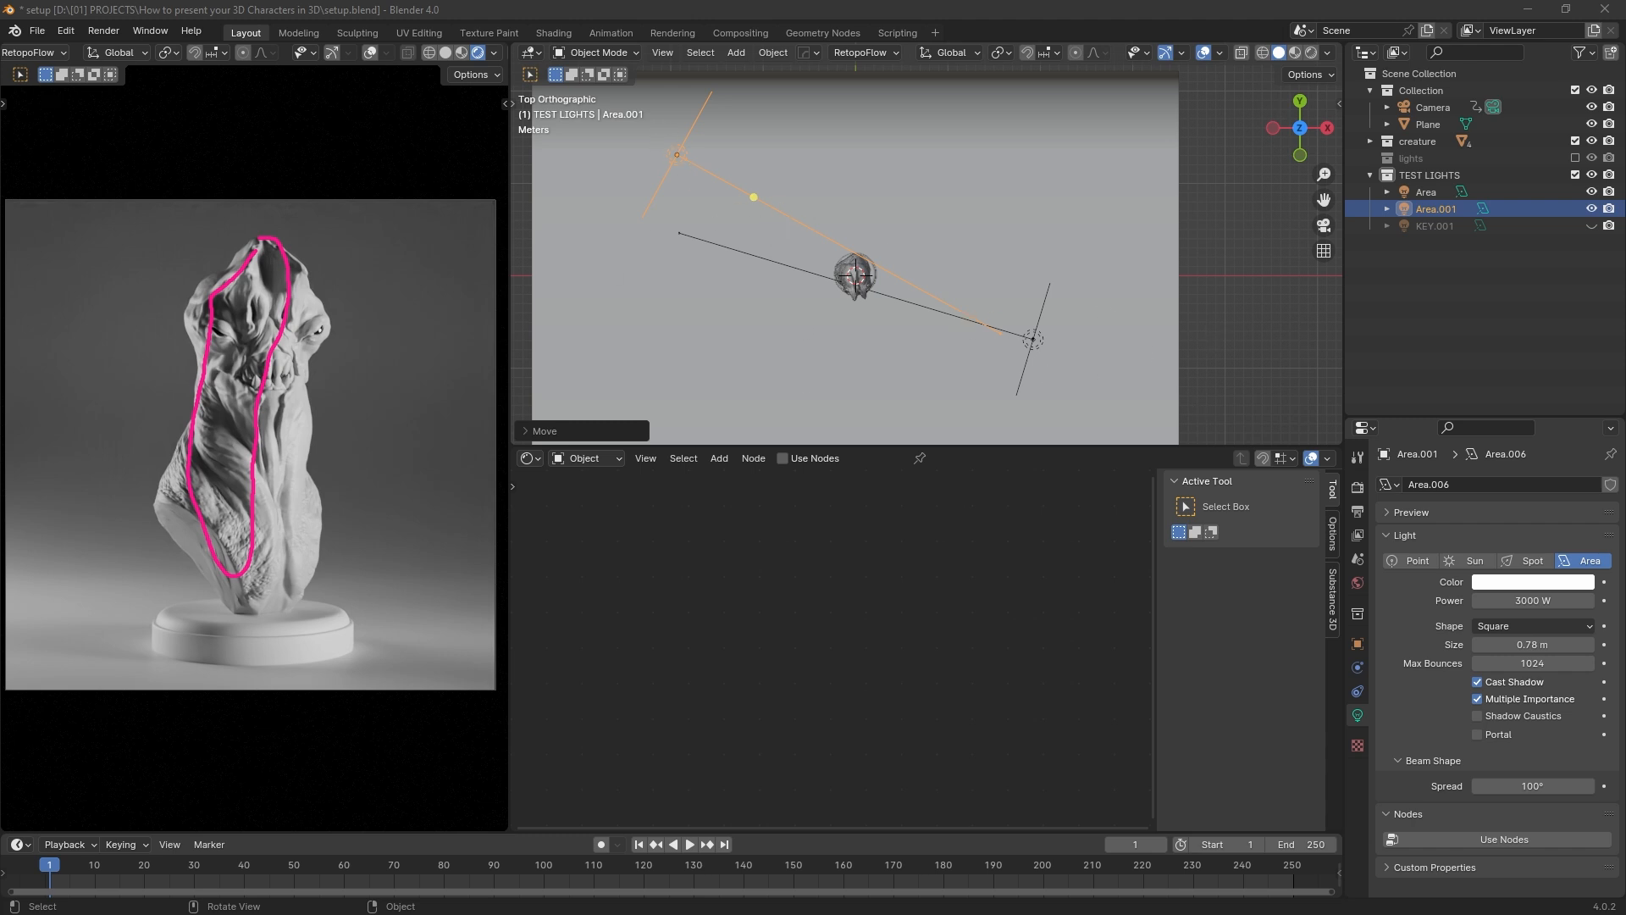
Step: Rename the Area.001 light as RIM LEFT
click(1436, 210)
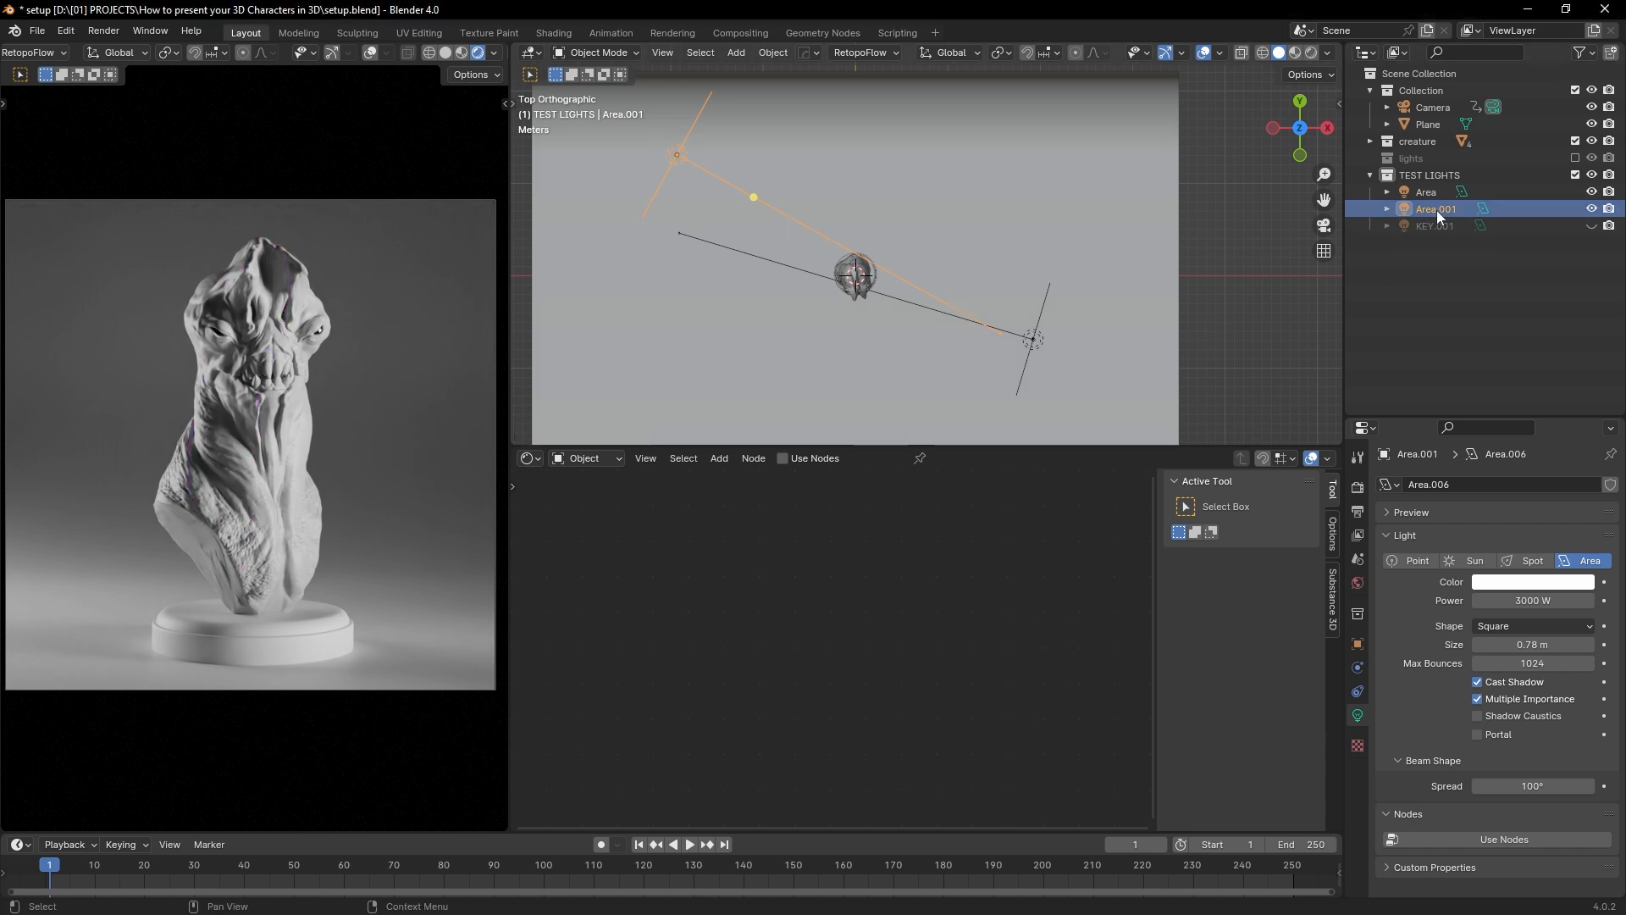
double_click(1436, 210)
text(fill)
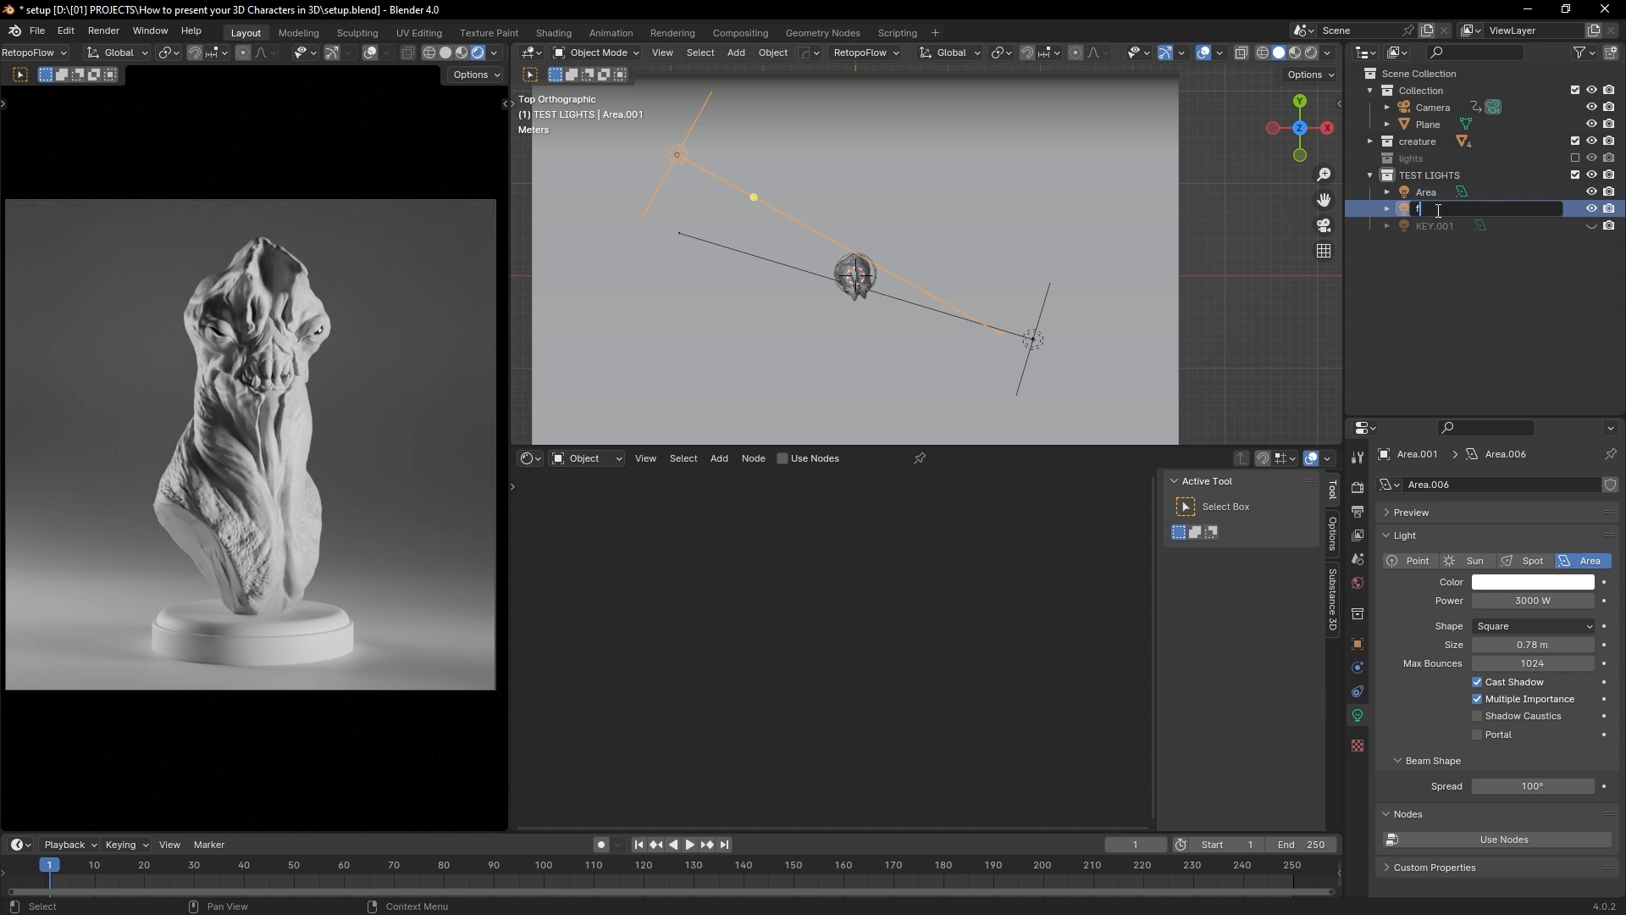
key(BackSpace)
key(BackSpace)
key(BackSpace)
key(BackSpace)
text(RIM LEFT)
key(Return)
Step: Rename the front +X side Area light as FILL RIGHT
double_click(1432, 191)
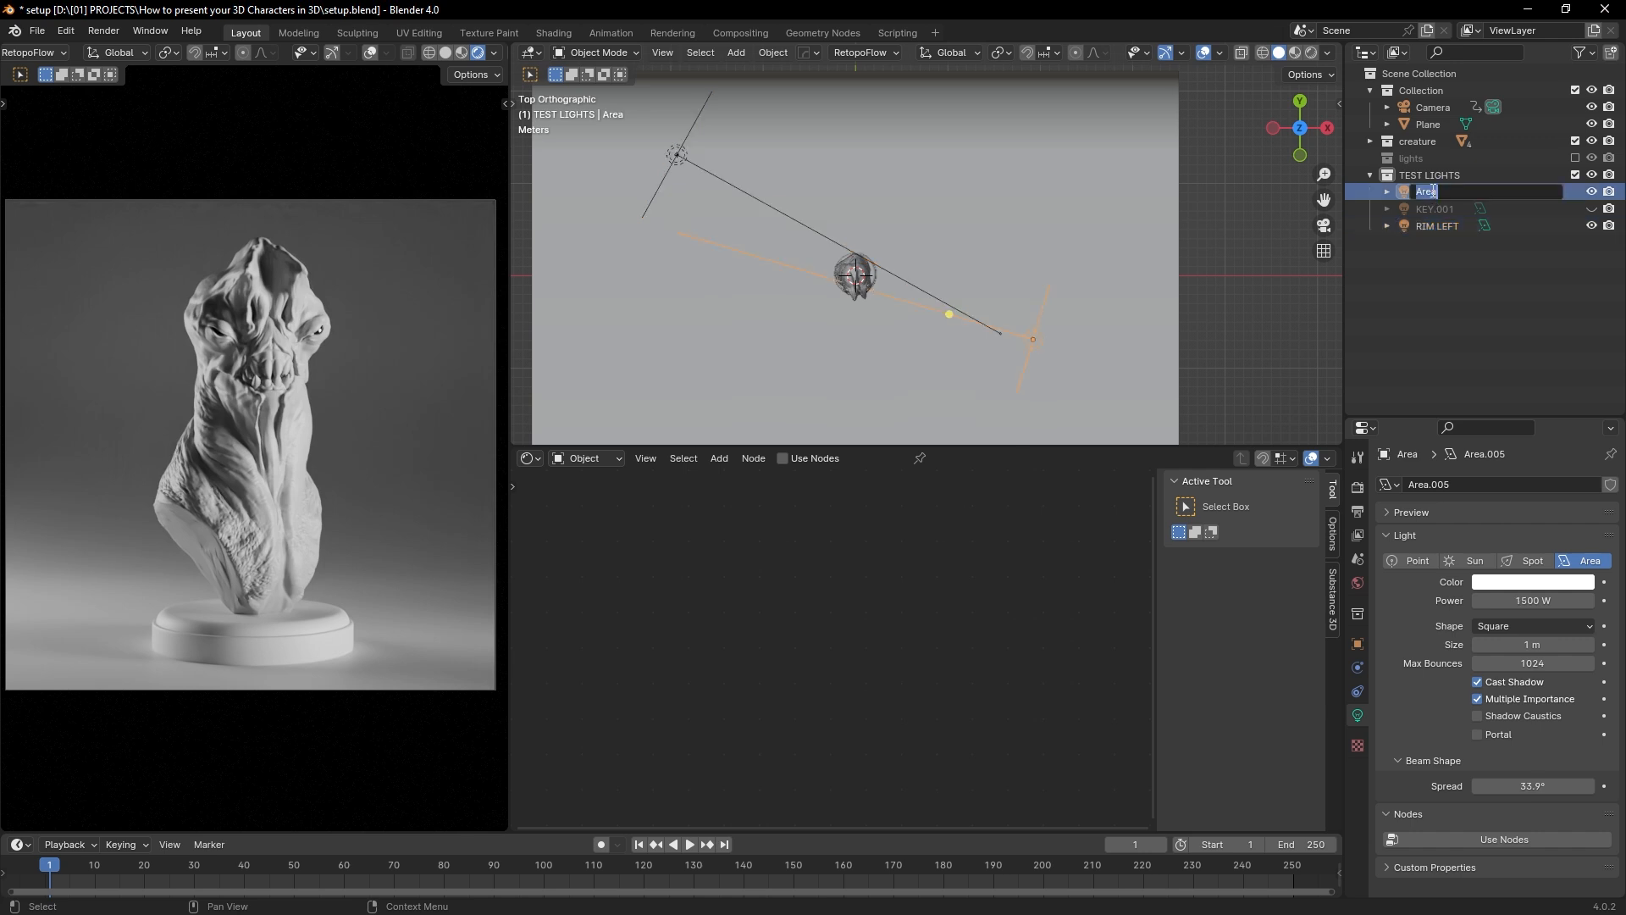
text(FILL RIGHT)
key(Return)
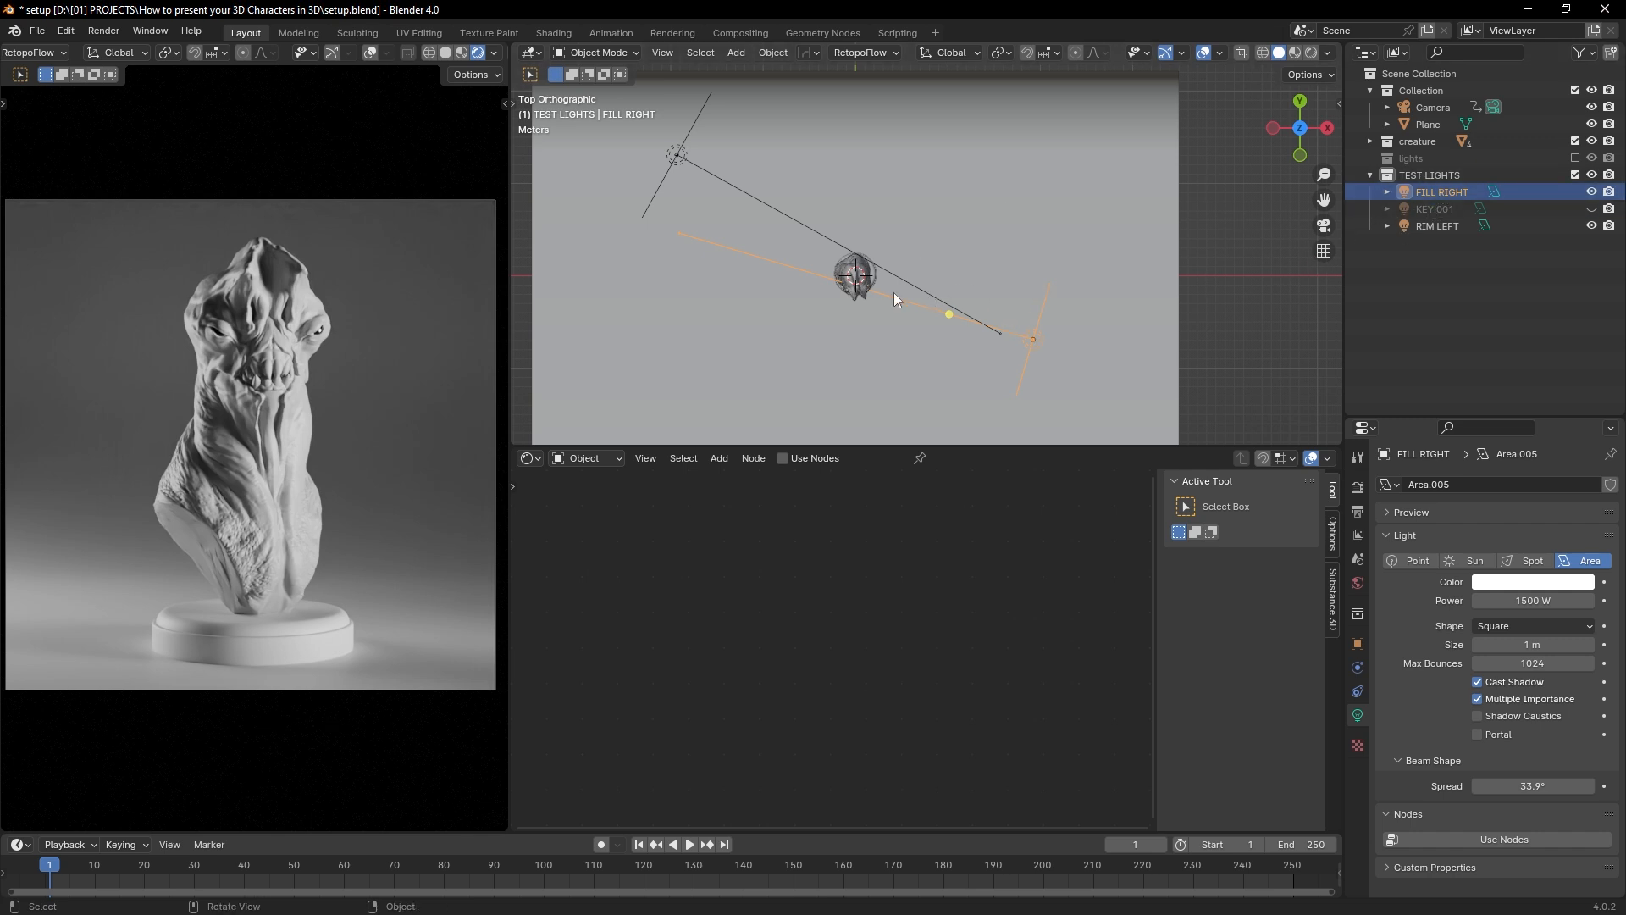
double_click(1440, 191)
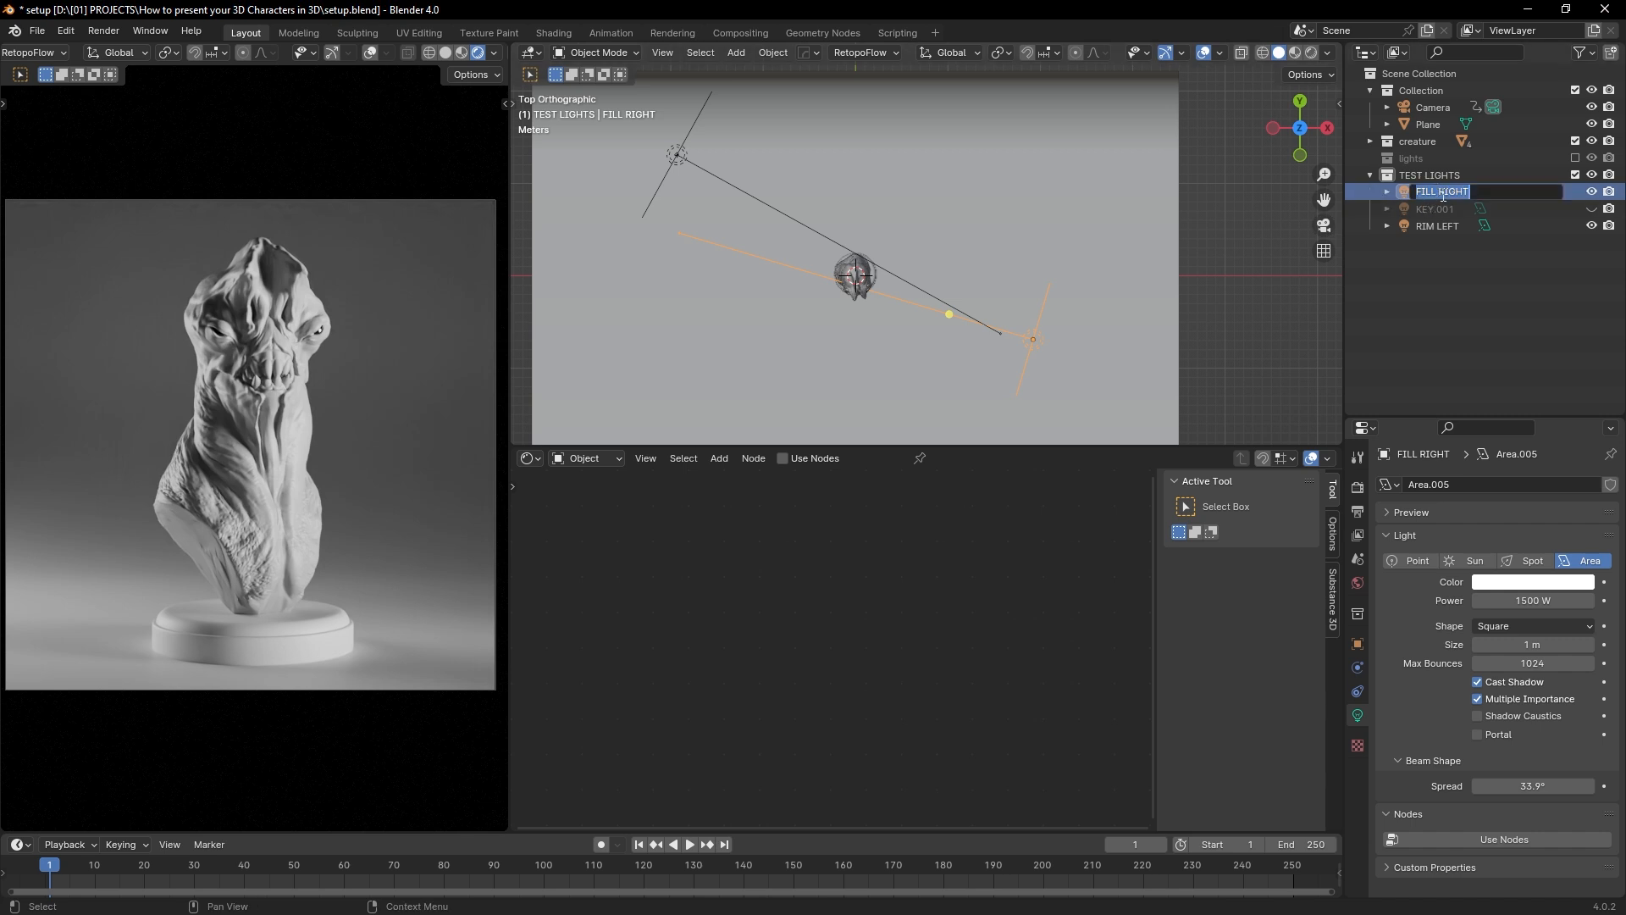
key(Return)
Step: Temporarily enable the lights collection to compare its lighting setup with the test lights, and disable it again
click(1576, 159)
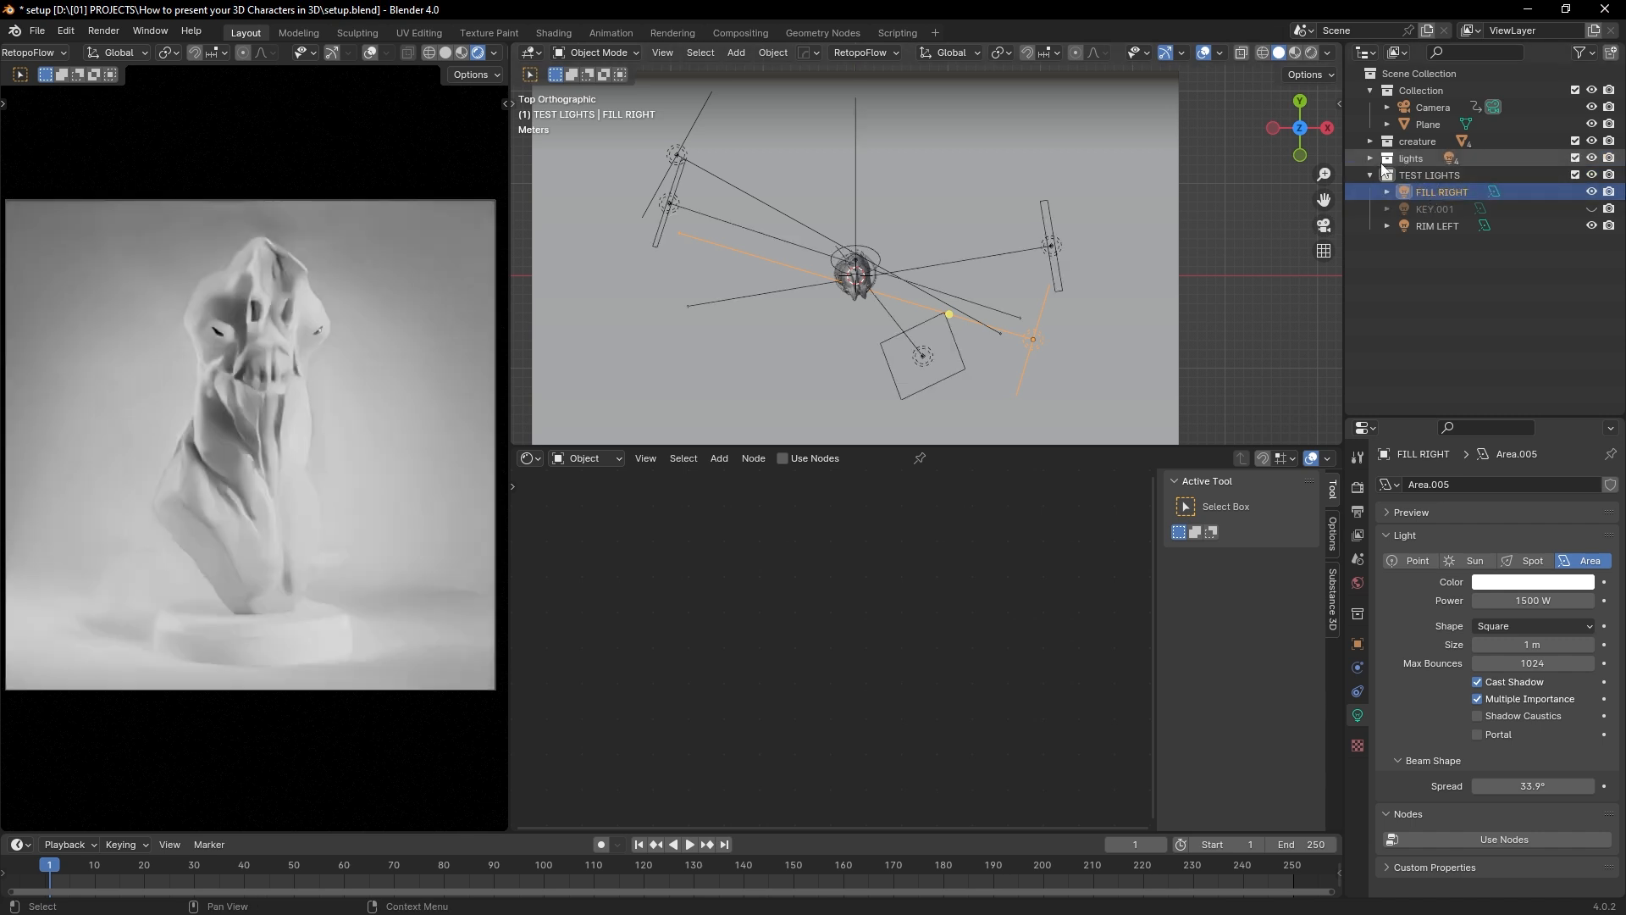
click(1370, 159)
click(1371, 159)
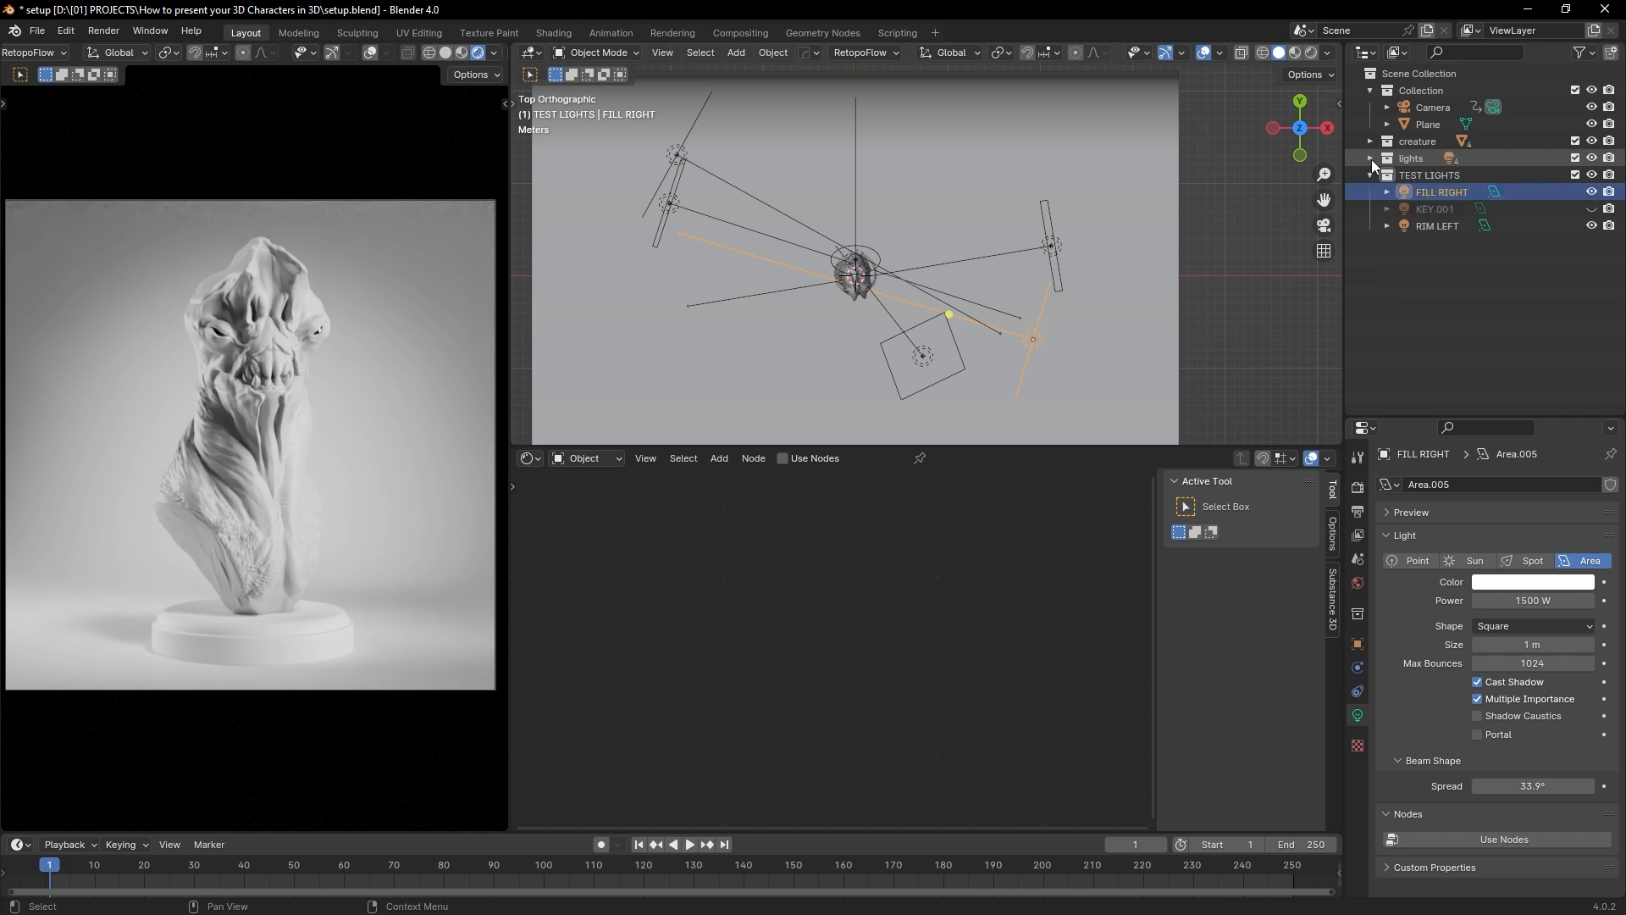
click(1575, 158)
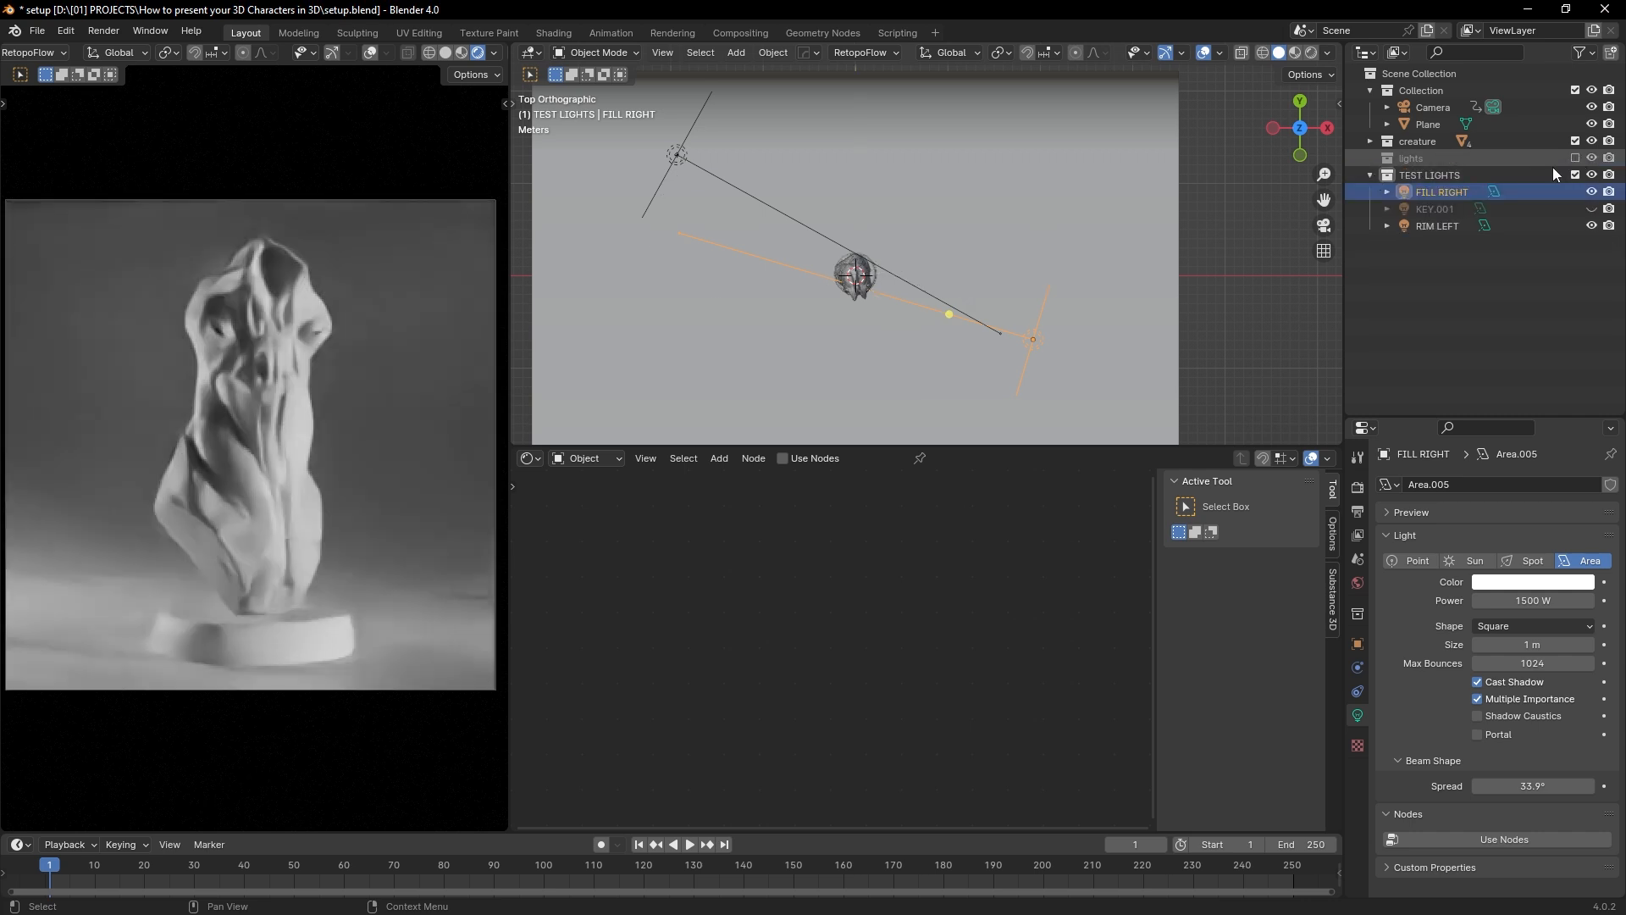
Step: Rename the FILL RIGHT light as IT FEEL RIGHT
double_click(1439, 196)
text(F)
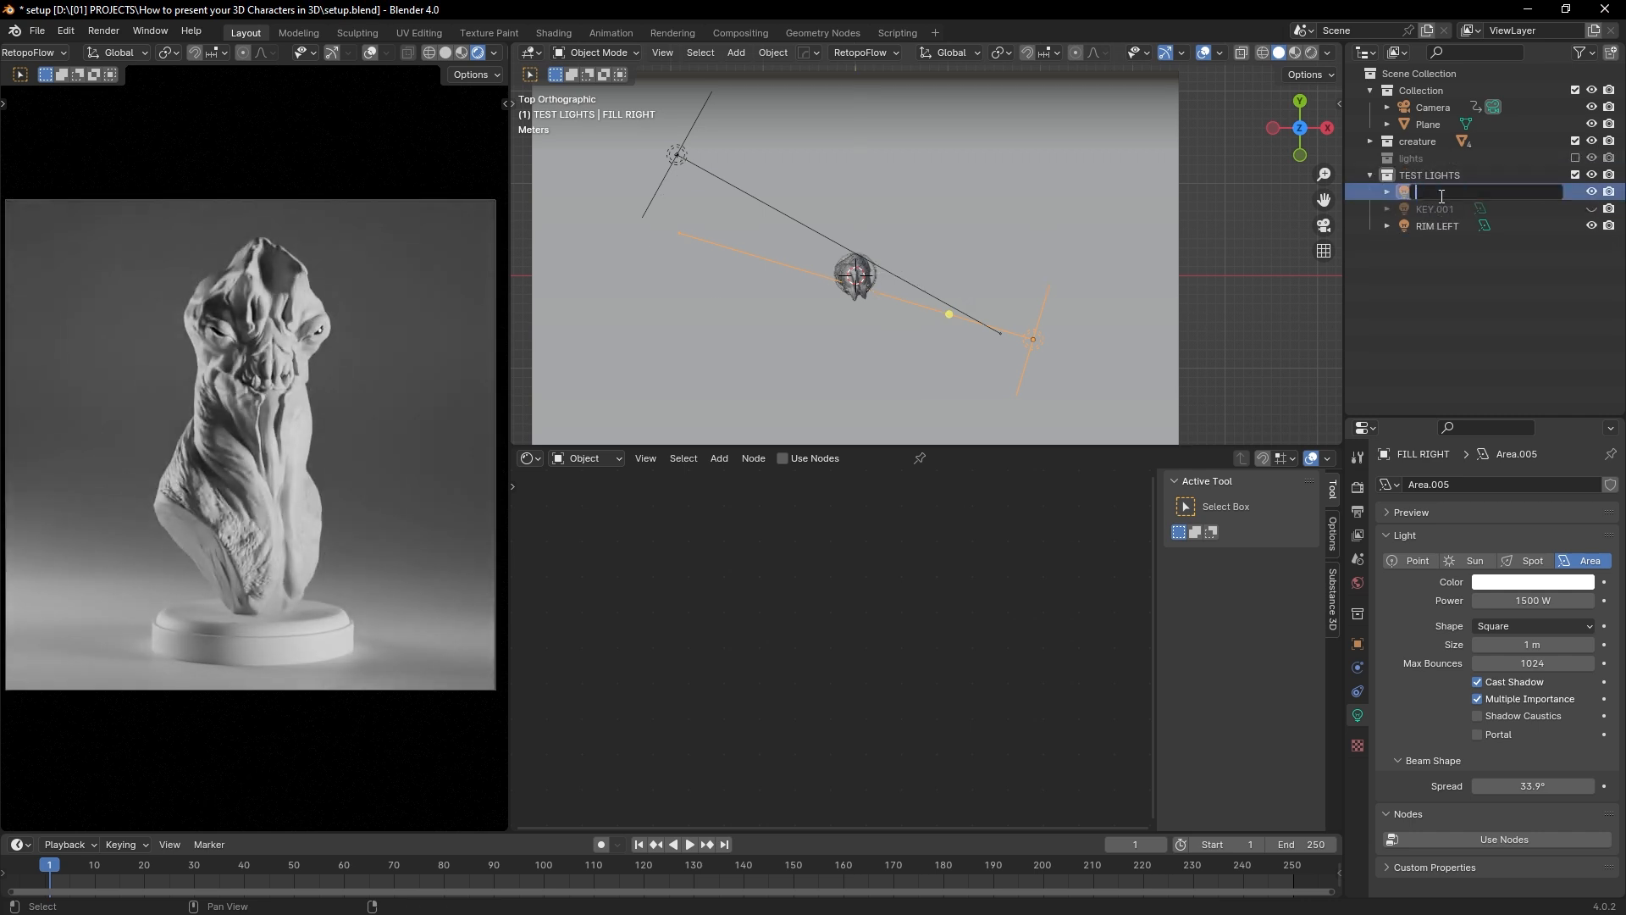
text(ILL RIGH)
text(T FEEL RIGH)
key(Return)
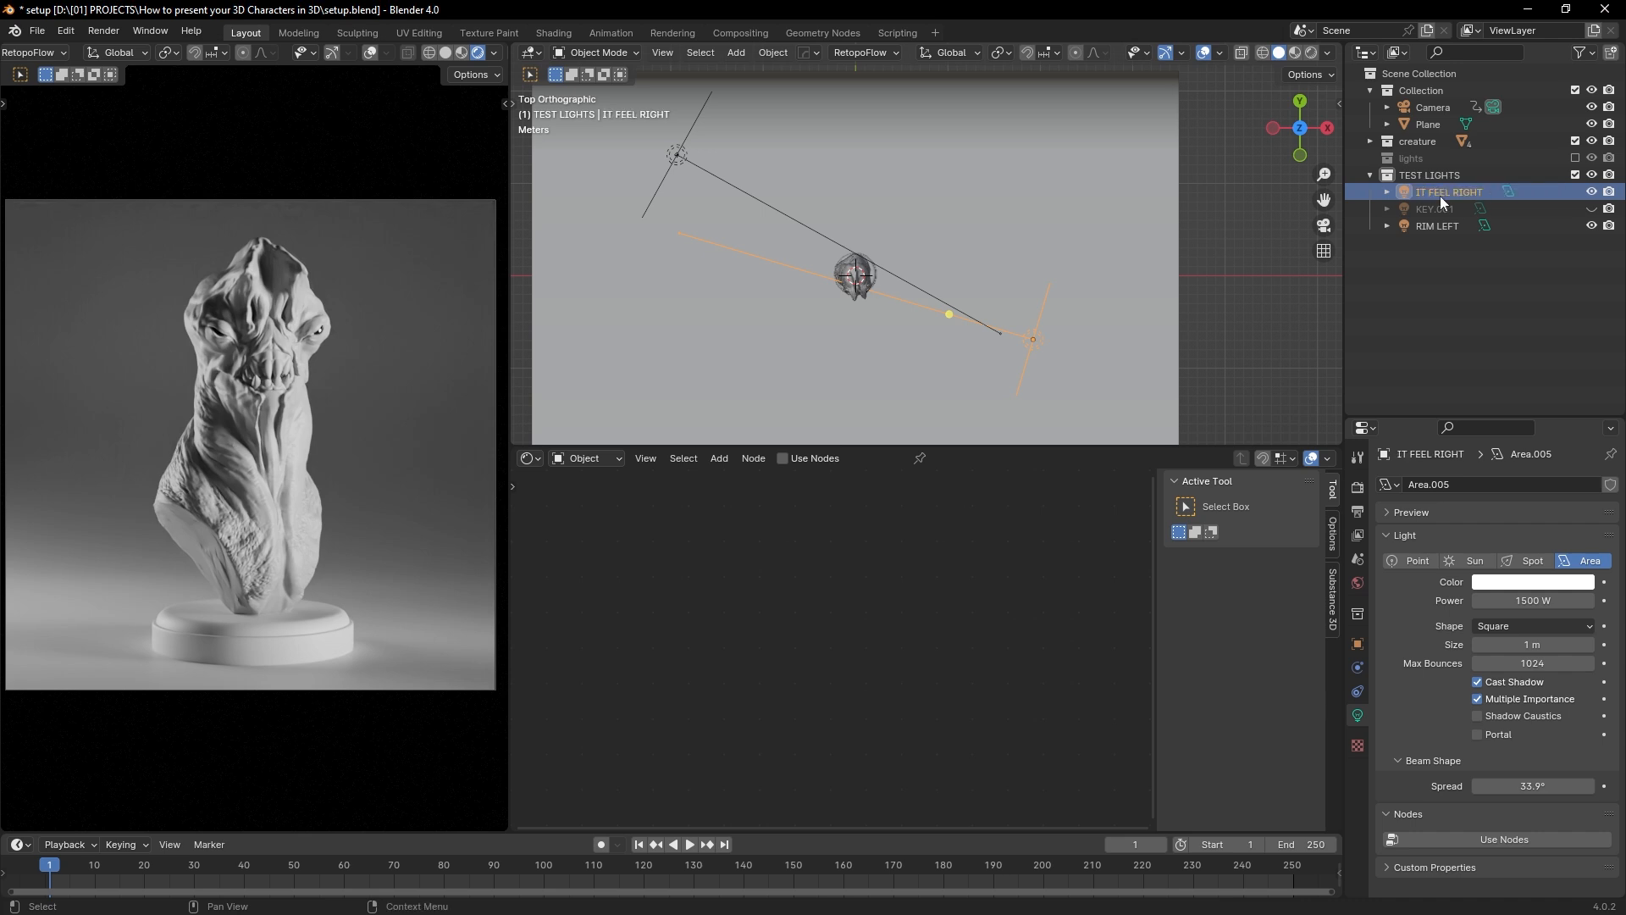
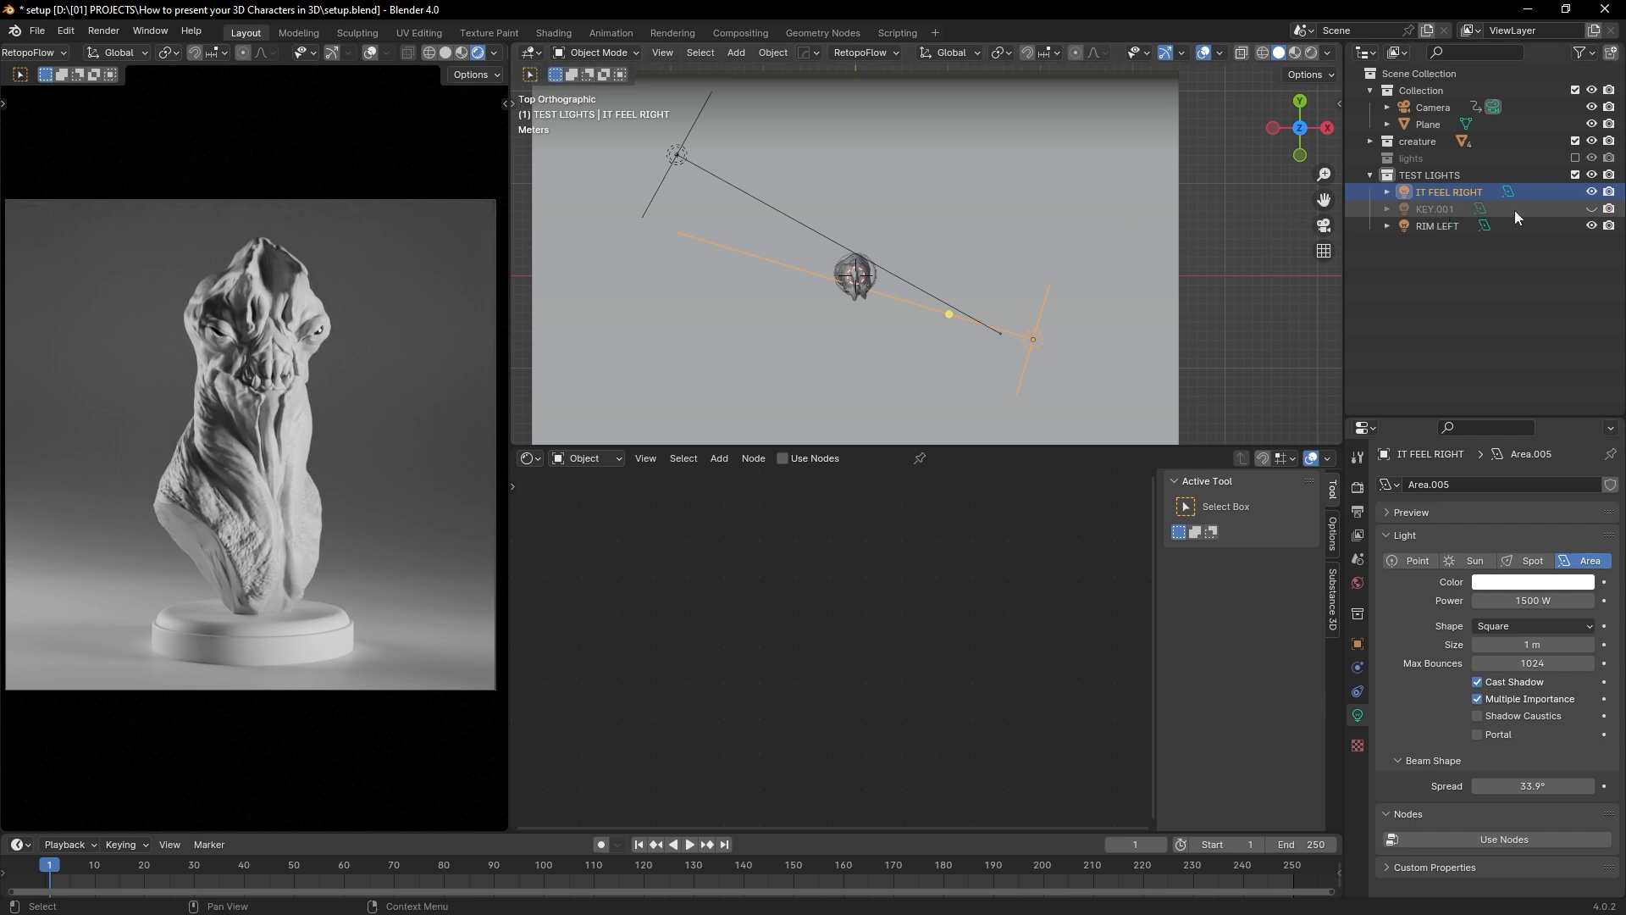
Step: Show only KEY.001 among the test lights and set its power to 1528.7 W and its size to 1.27 m
click(1592, 209)
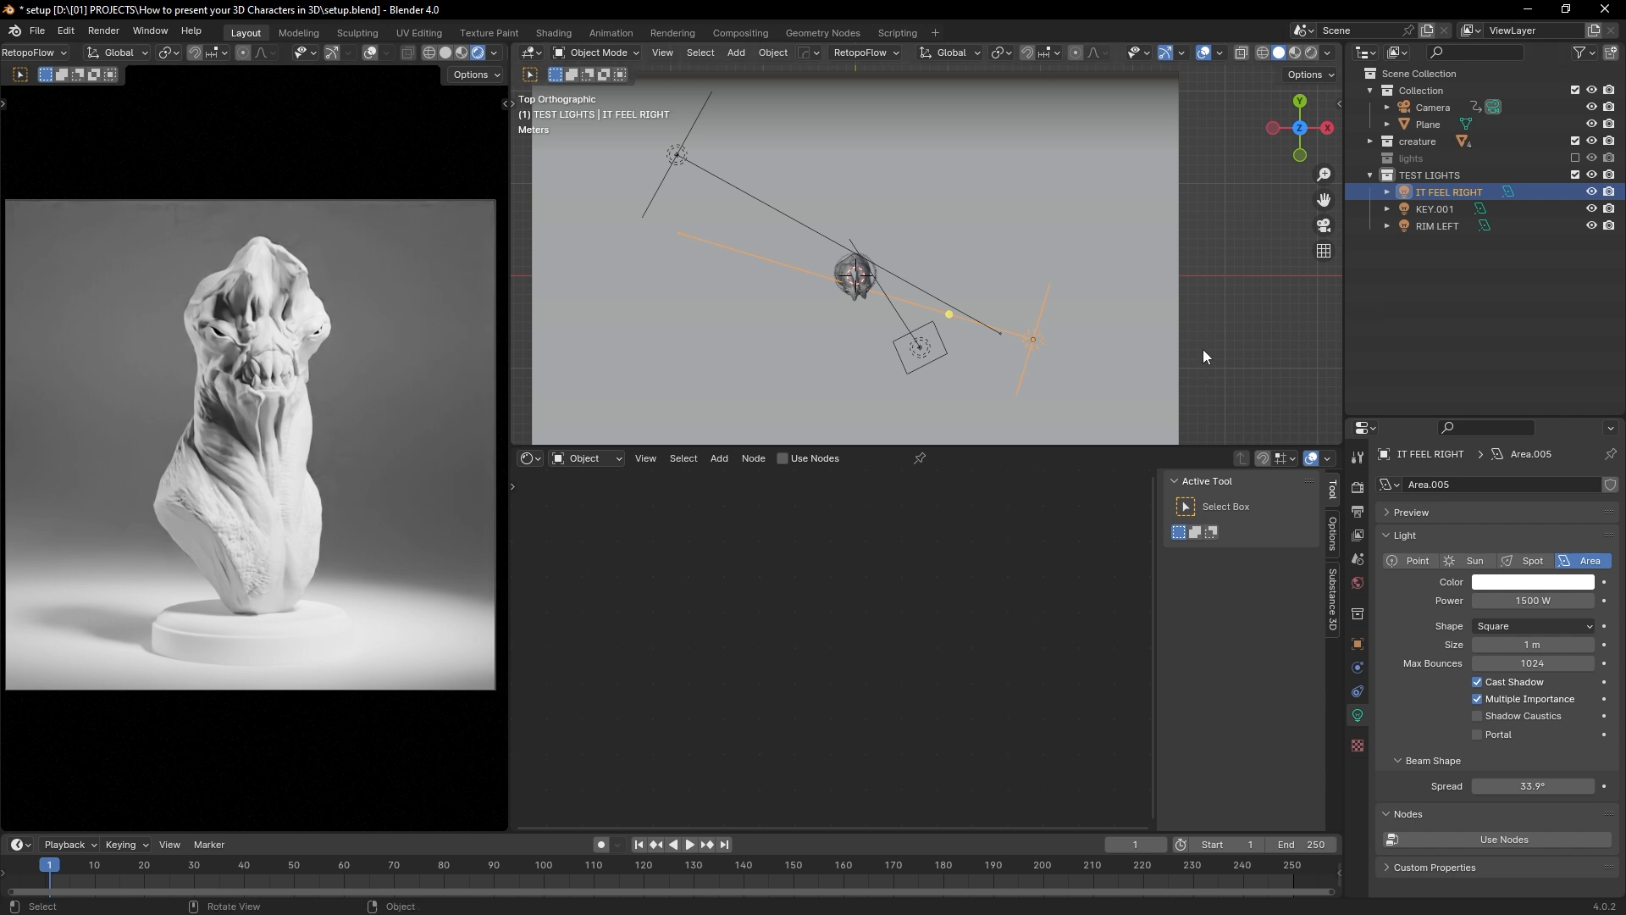
click(1592, 227)
click(1592, 193)
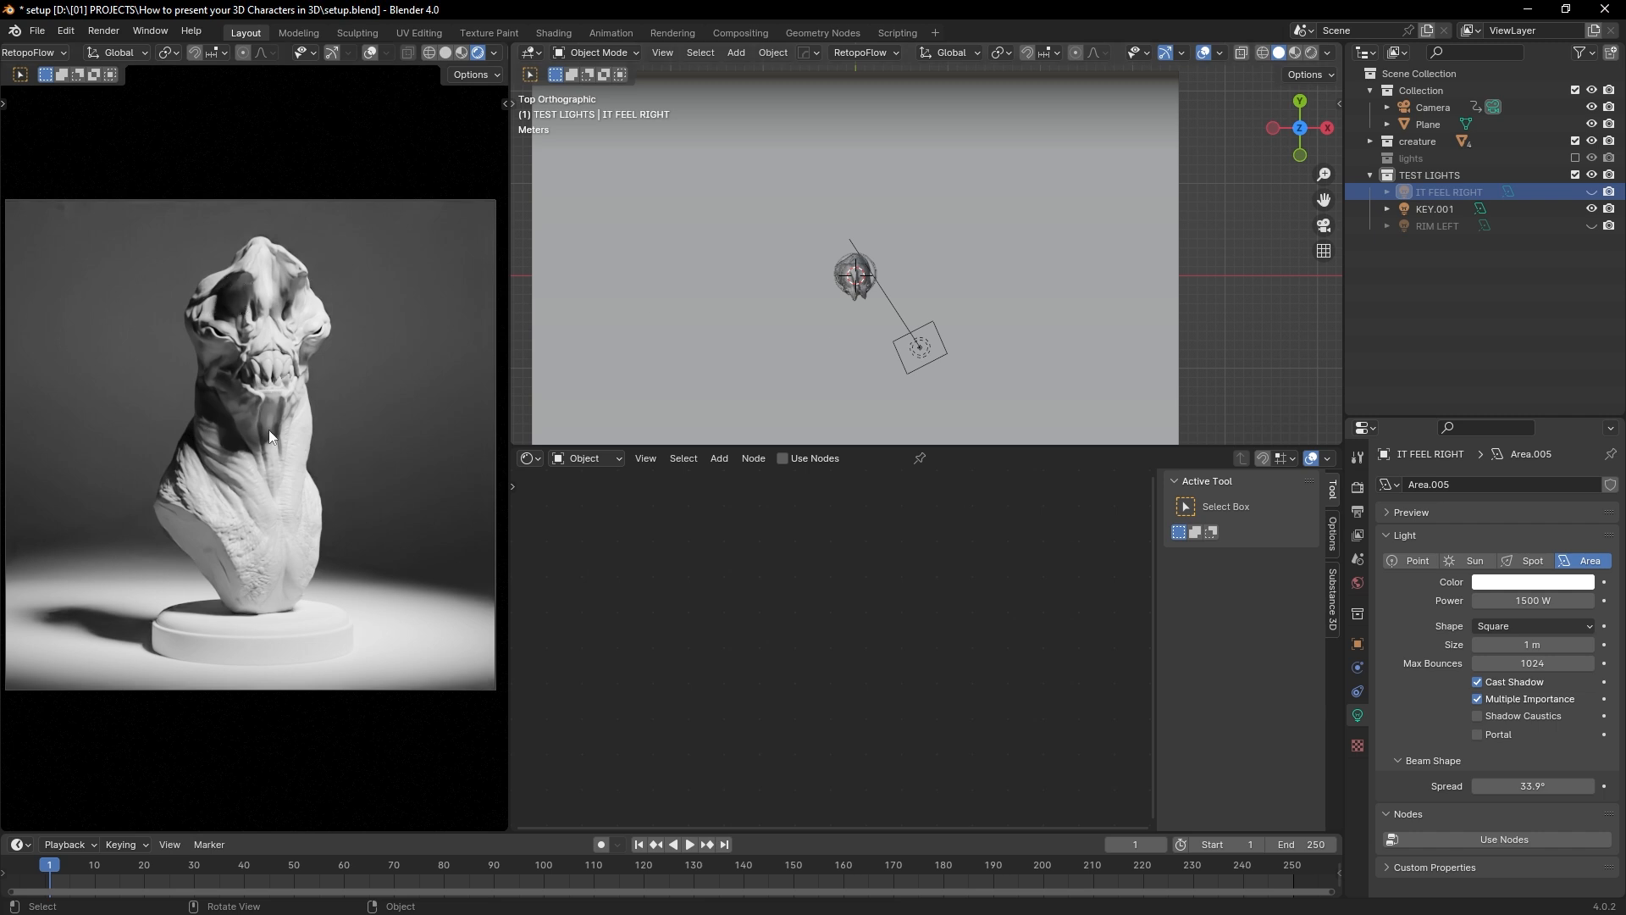
click(886, 332)
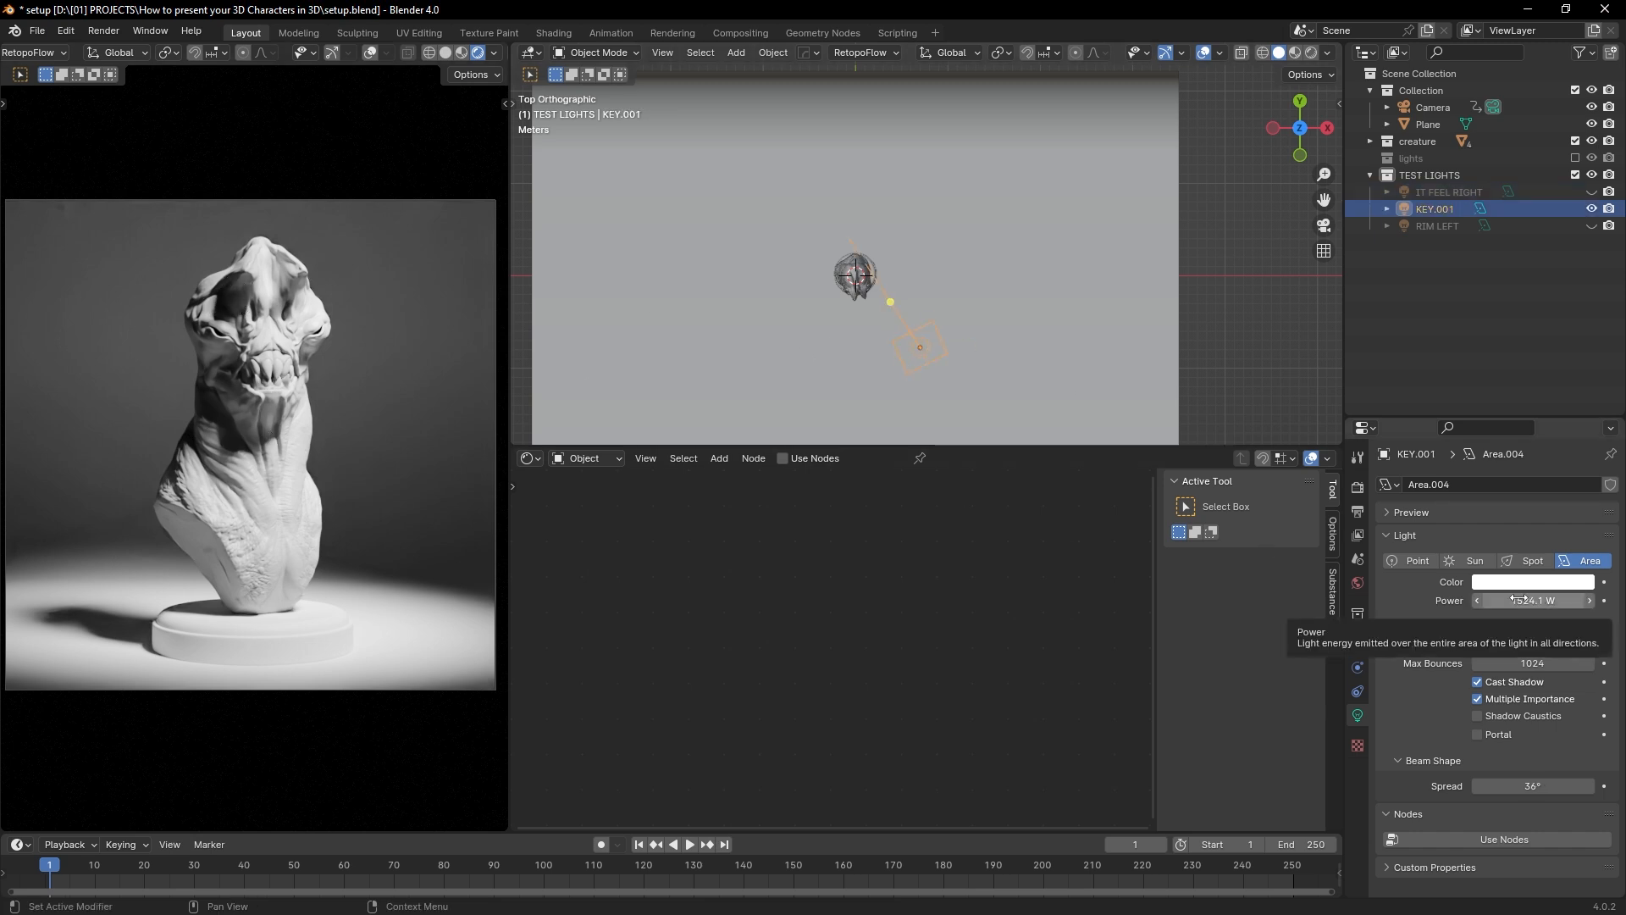
drag(1533, 600, 1521, 644)
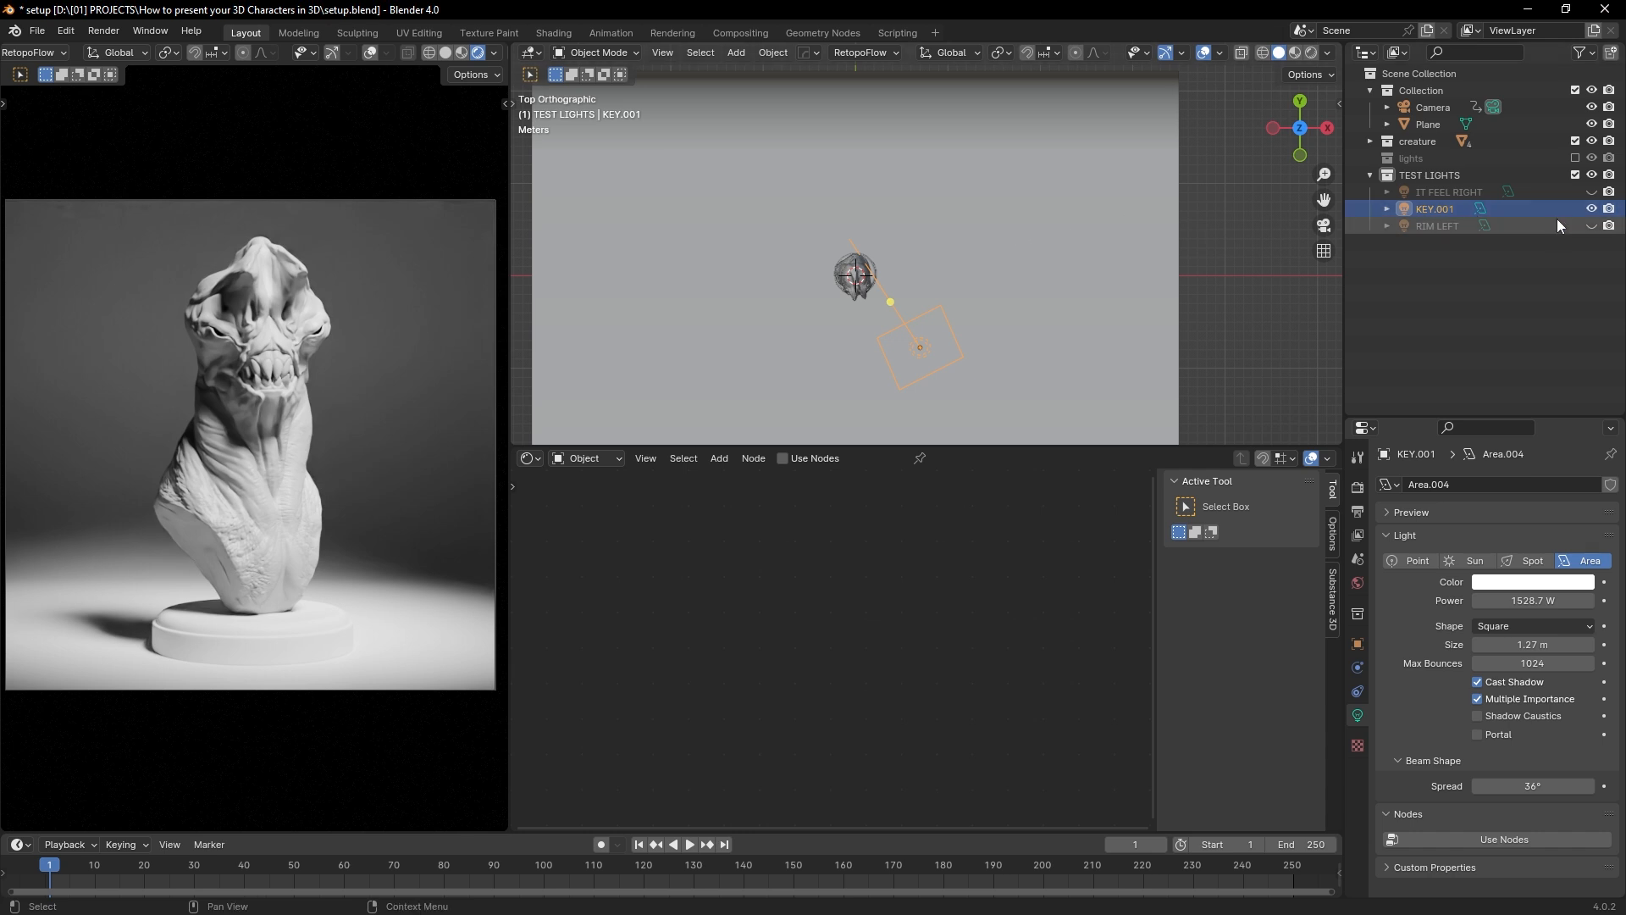
Step: Show the IT FEEL RIGHT light again and set its power to 400 W
click(1591, 192)
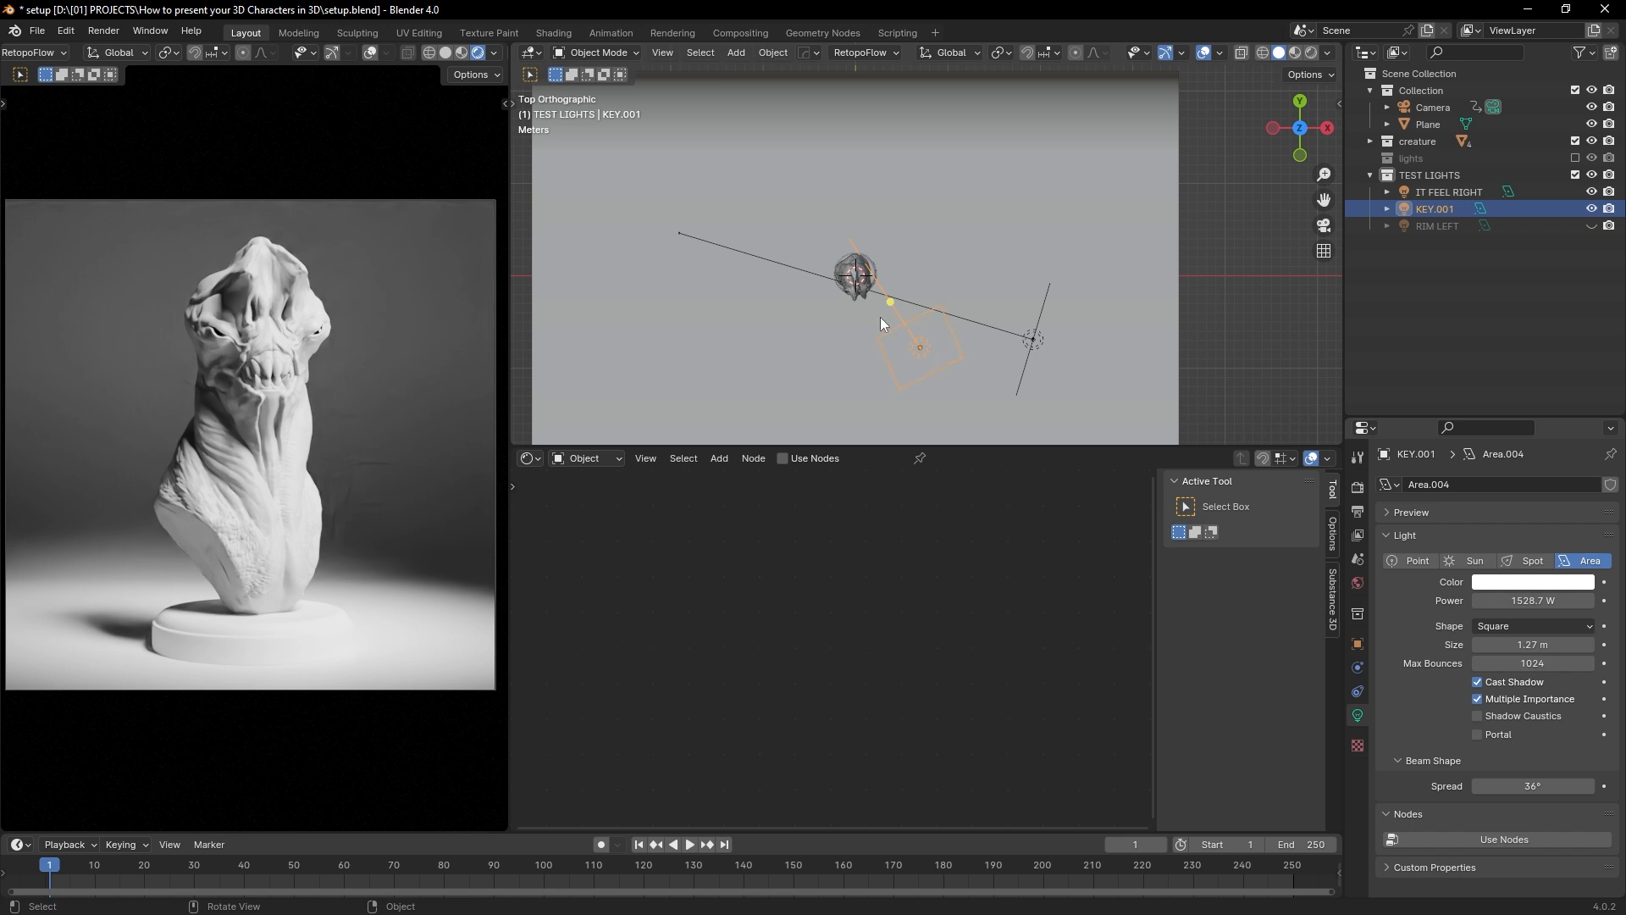
click(1035, 341)
drag(1535, 600, 1484, 600)
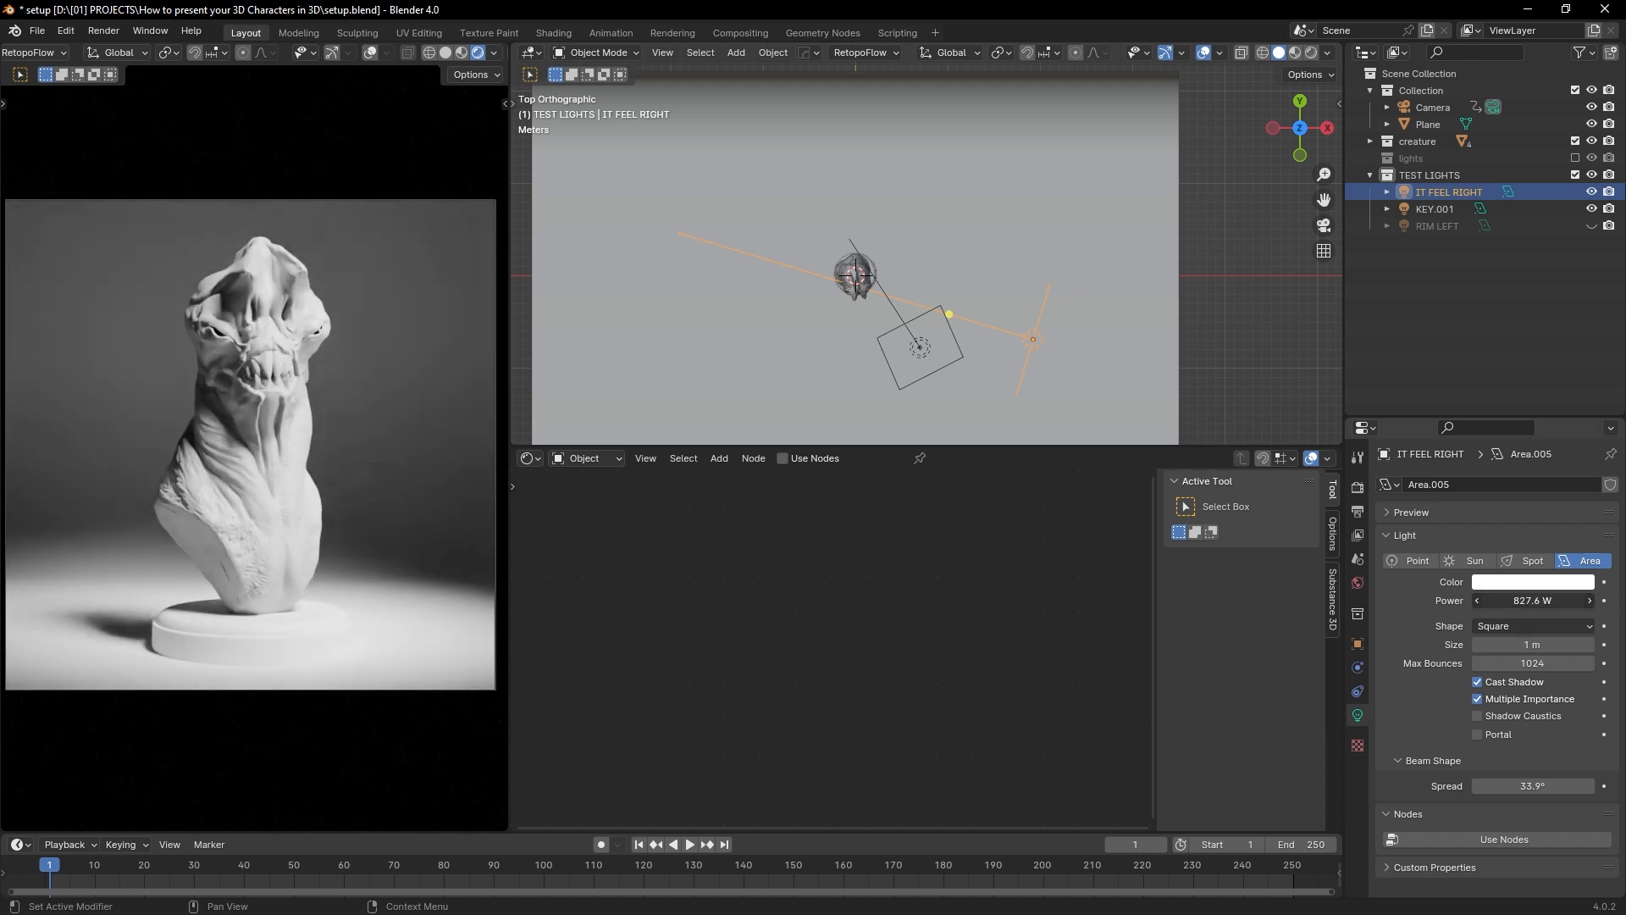
click(1487, 600)
text(400)
key(Return)
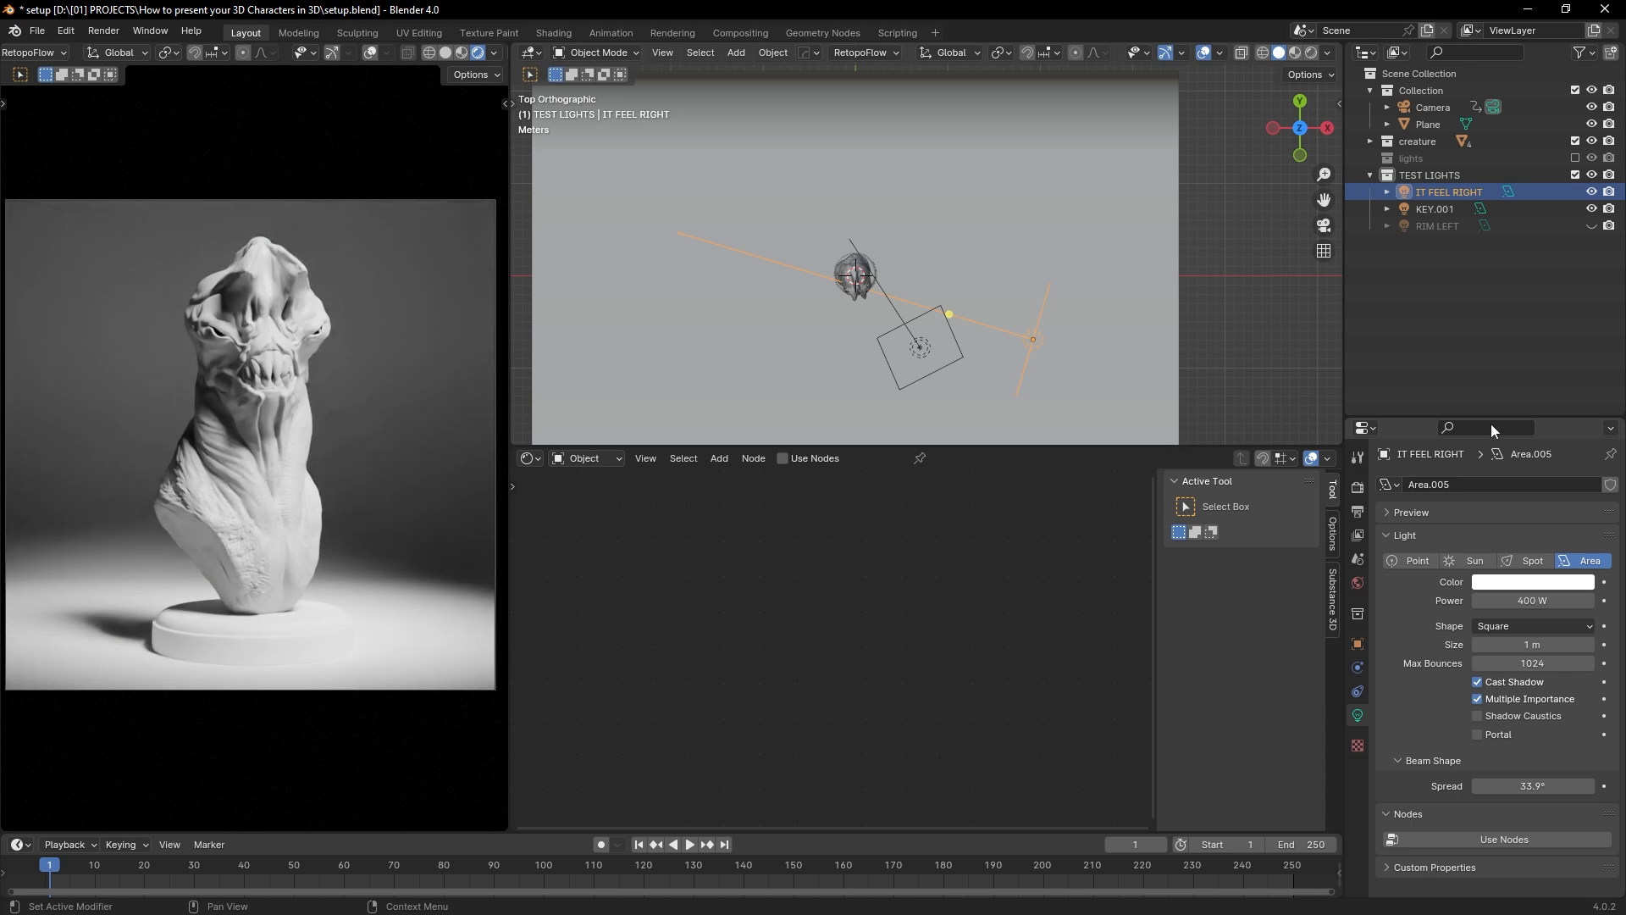
Step: Toggle KEY.001 off and on to examine what the IT FEEL RIGHT light alone adds to the bust
click(1591, 209)
click(1591, 209)
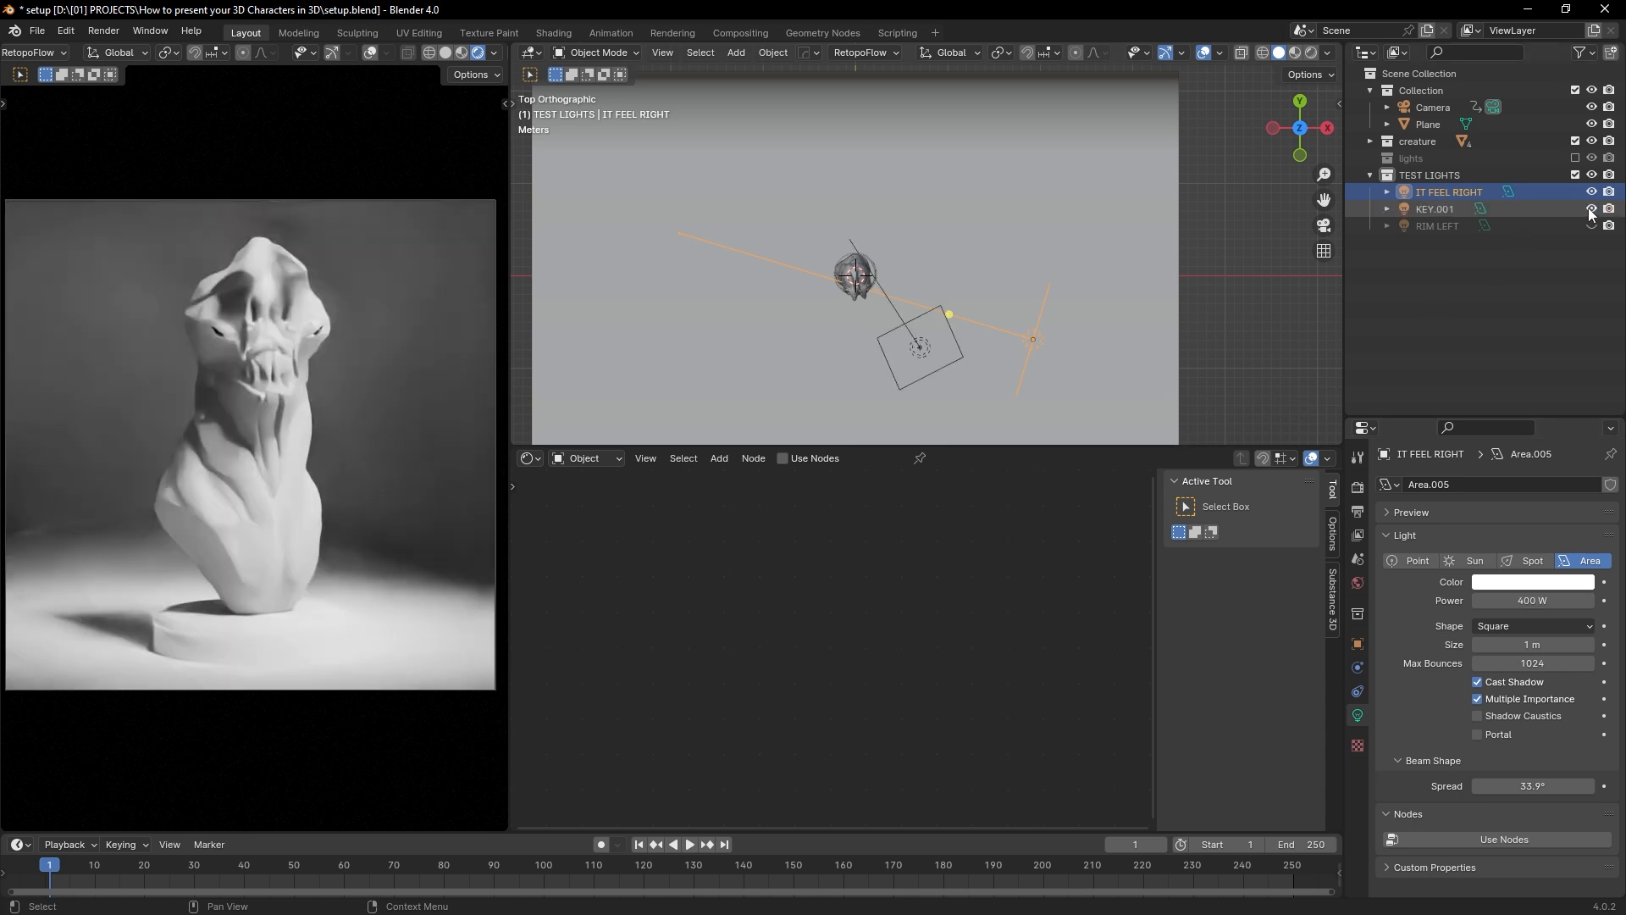
click(1591, 210)
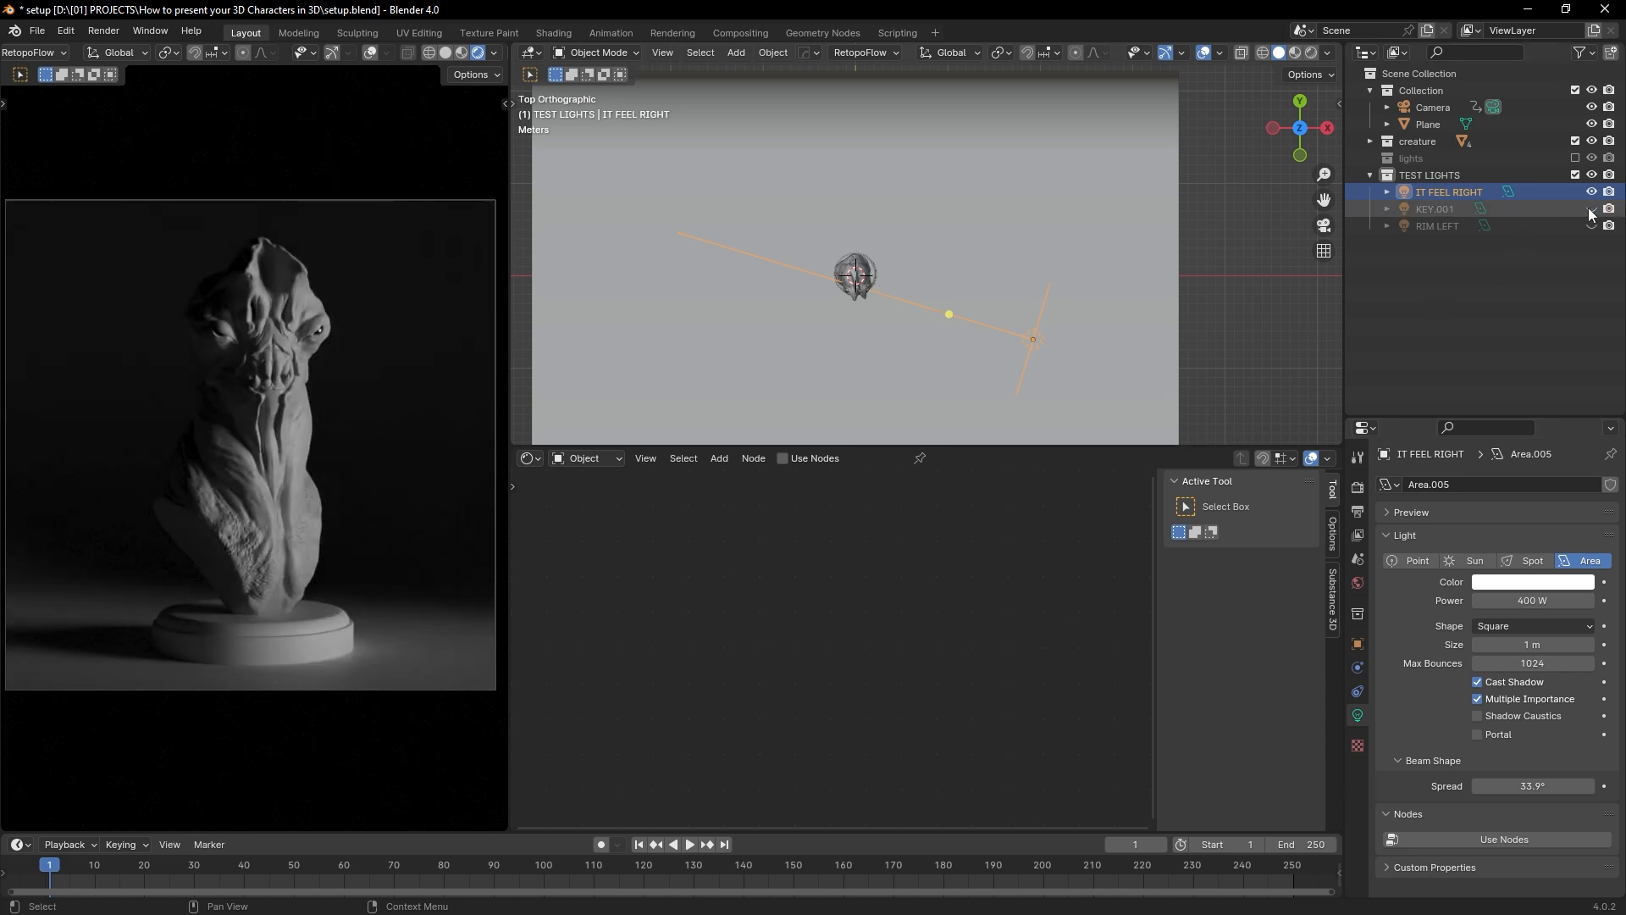
click(1592, 210)
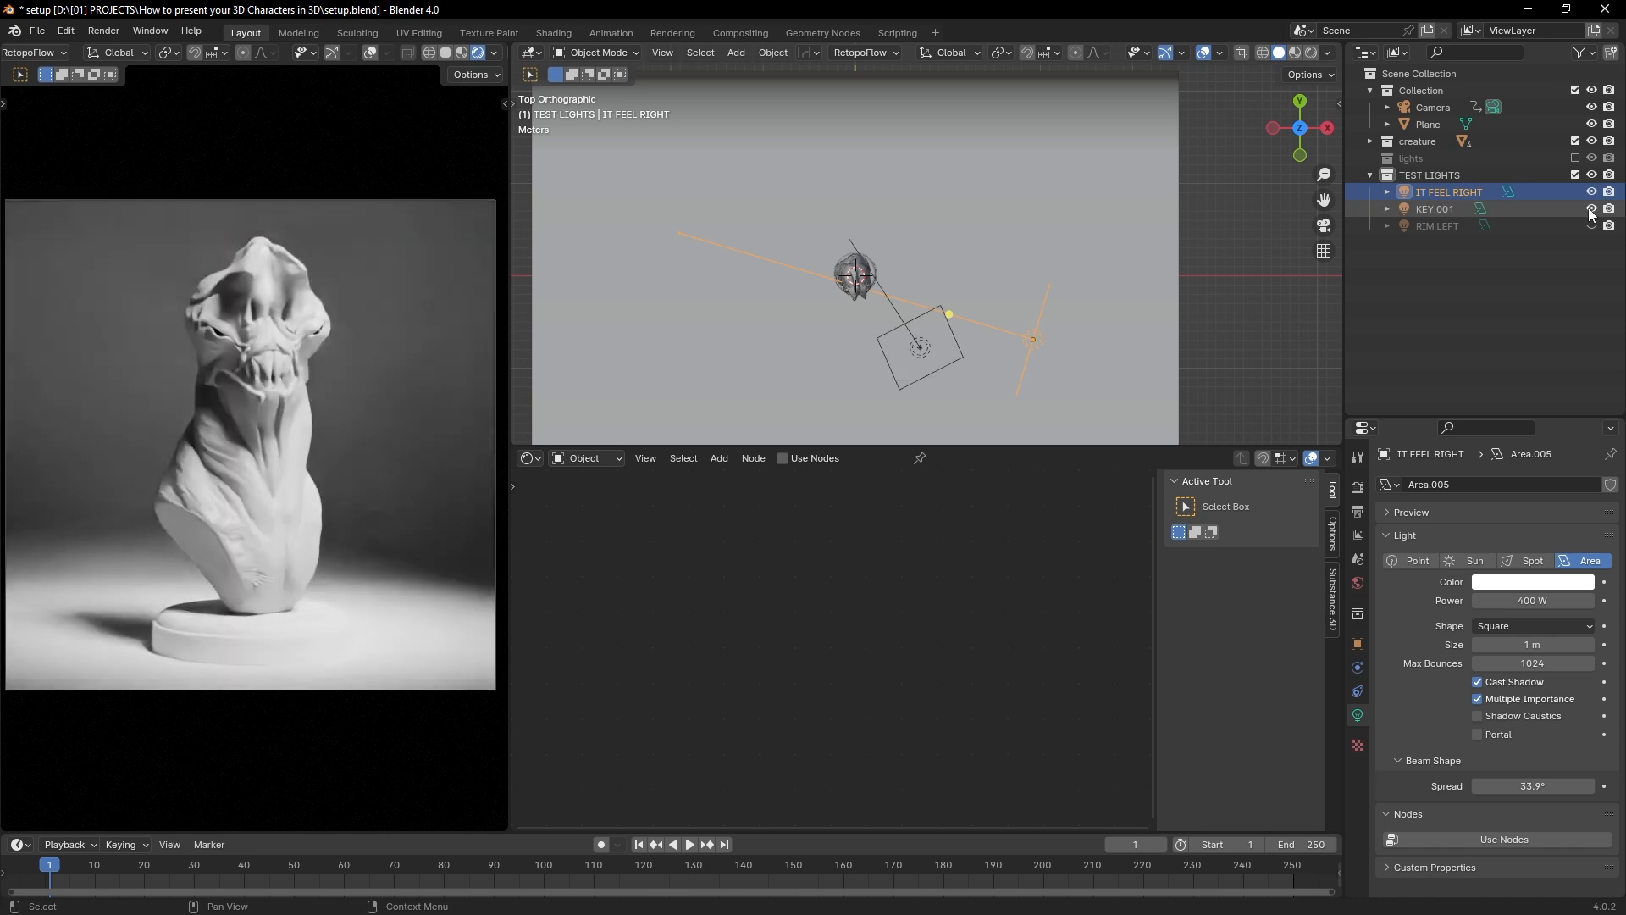
click(1591, 209)
click(1591, 209)
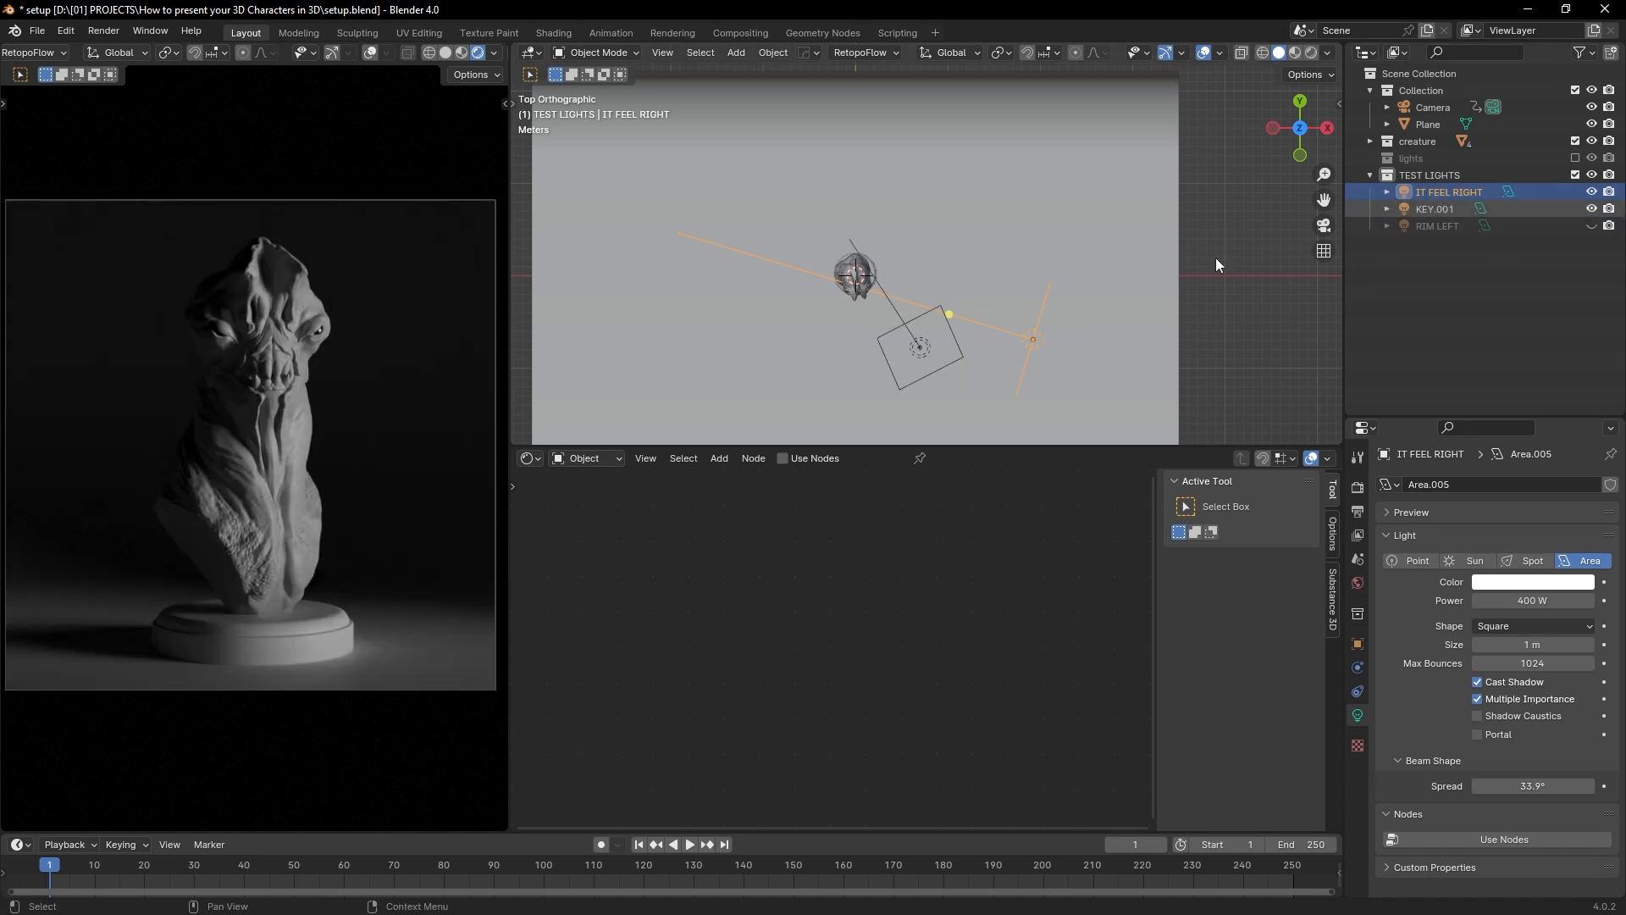
Step: Move the IT FEEL RIGHT light back until it is level with the bust and rotate it to aim straight from the side
key(g)
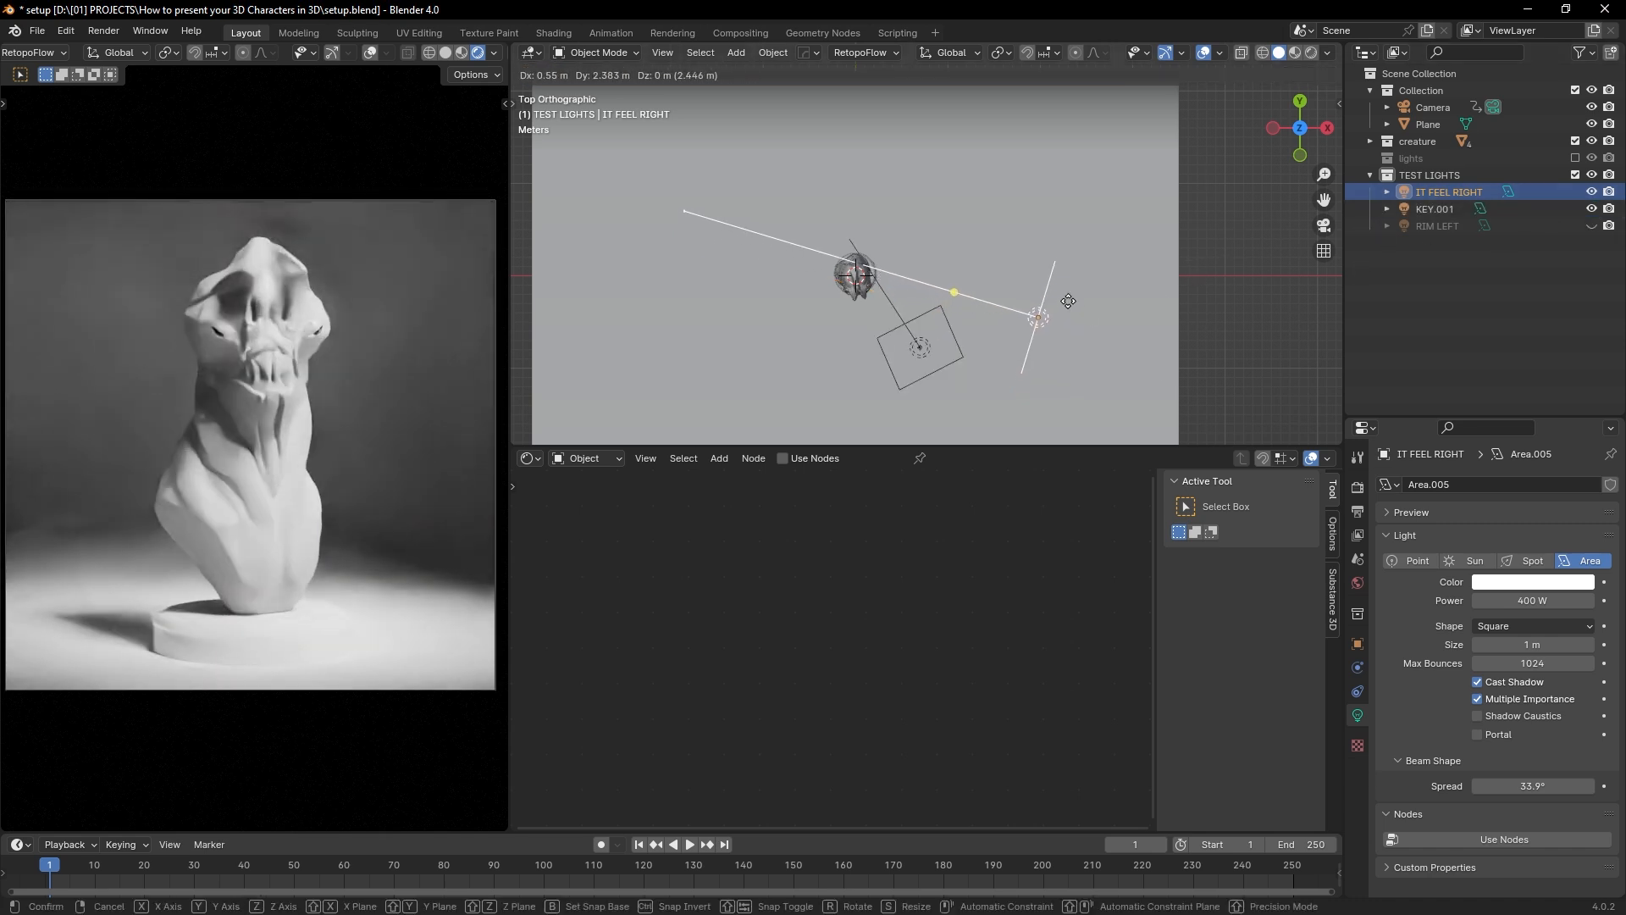
click(1071, 275)
key(r)
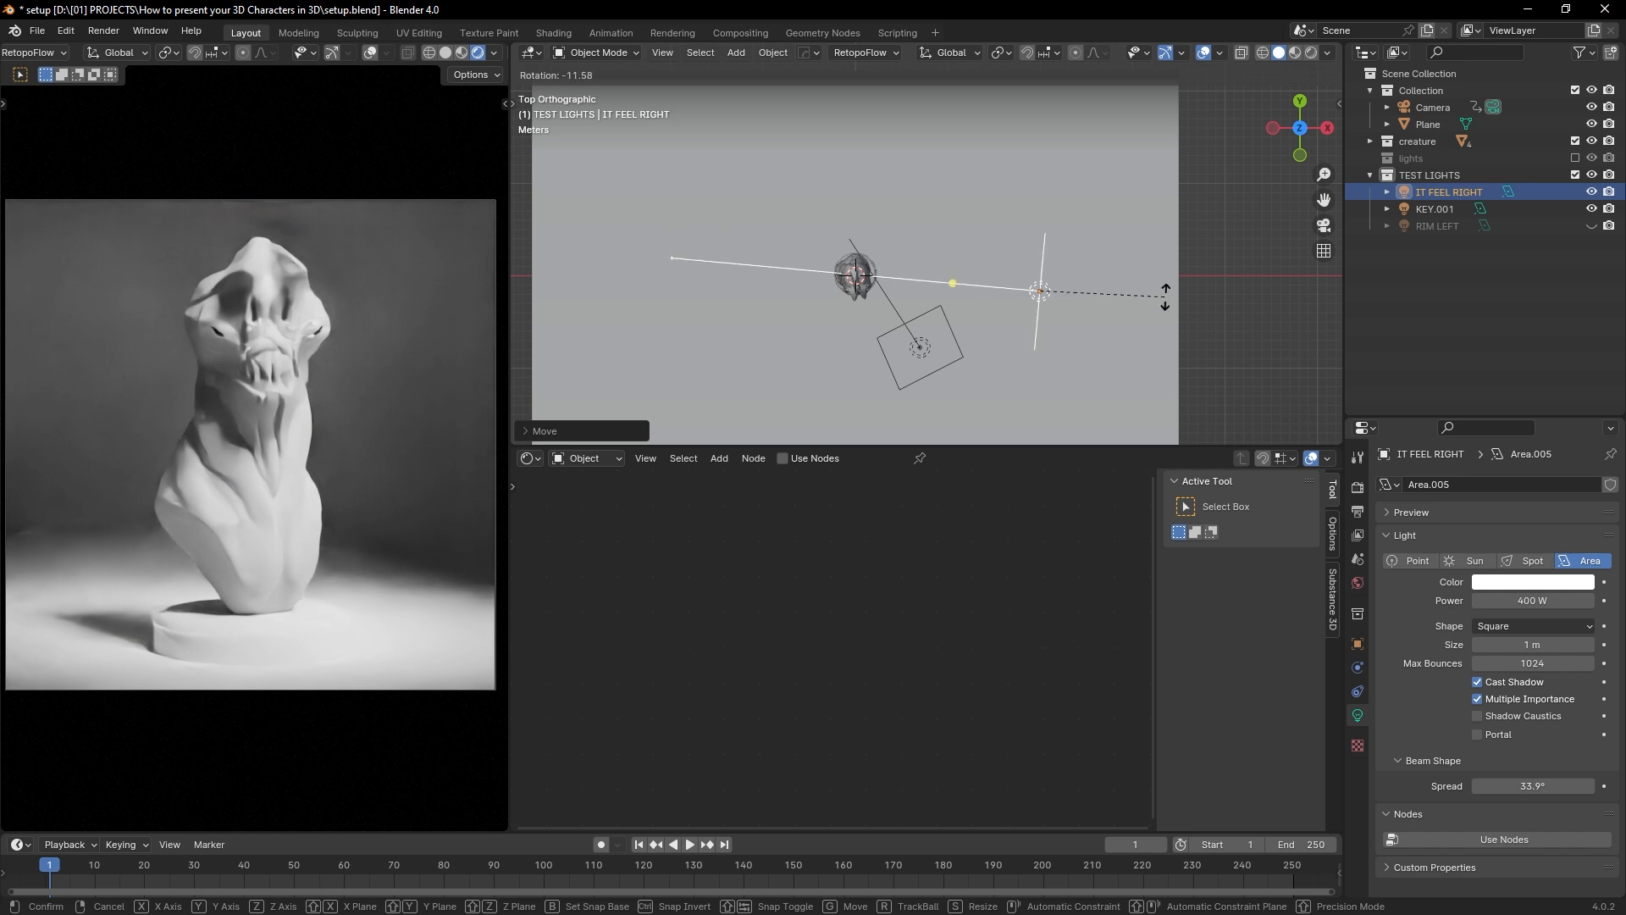
click(1167, 282)
key(g)
click(1160, 269)
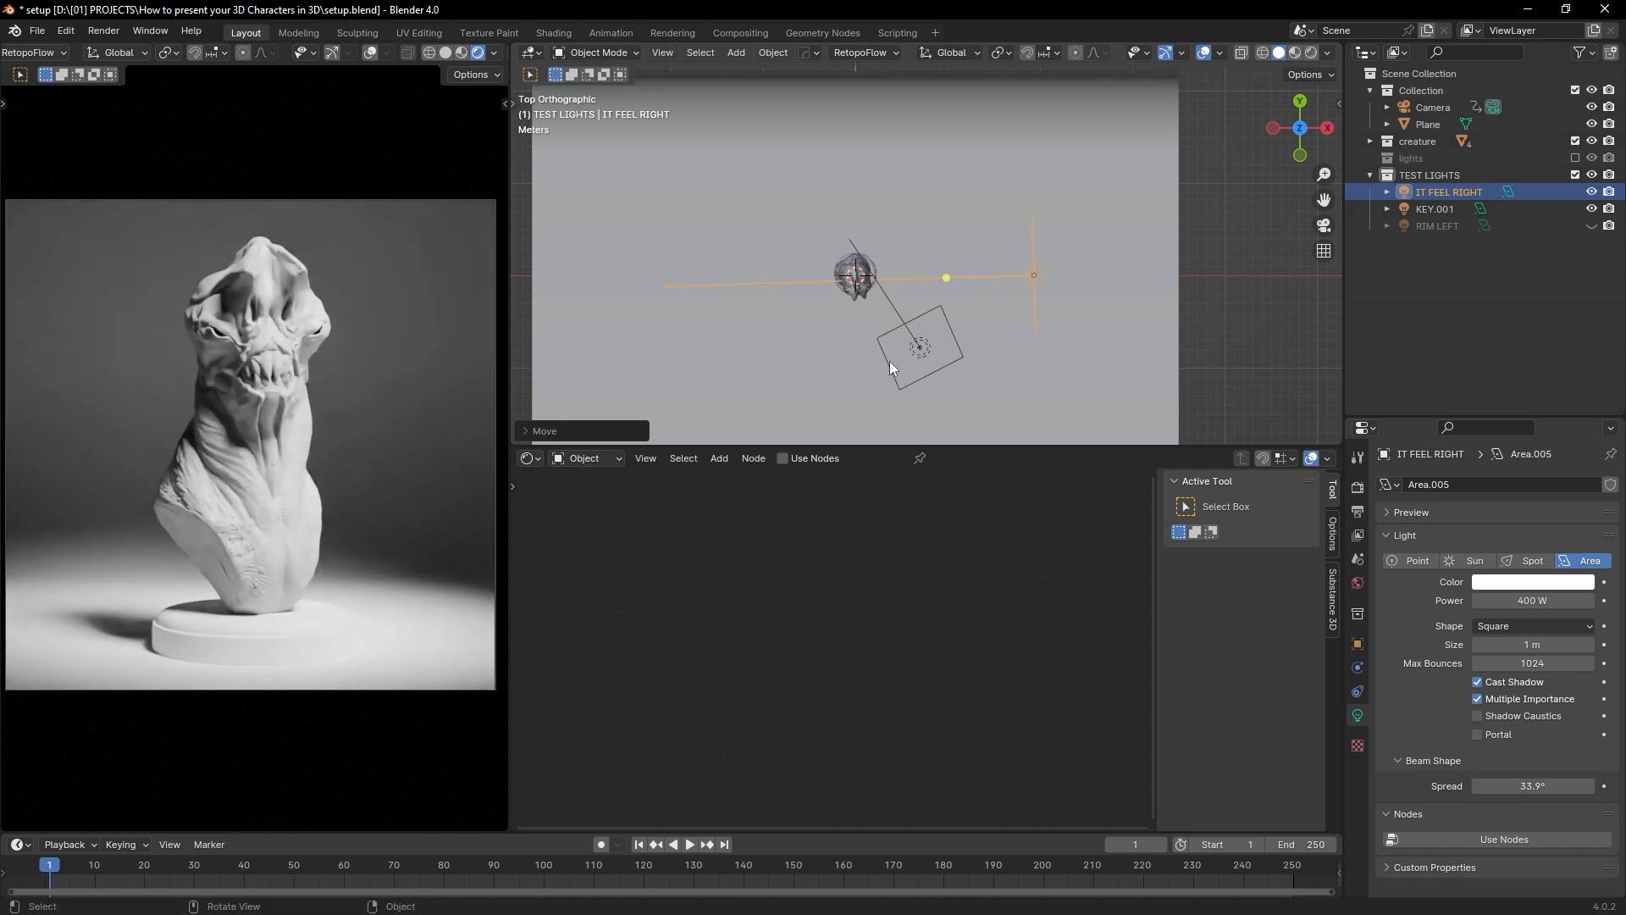
Step: Show the RIM LEFT light again and set its power to 1200 W
click(1592, 225)
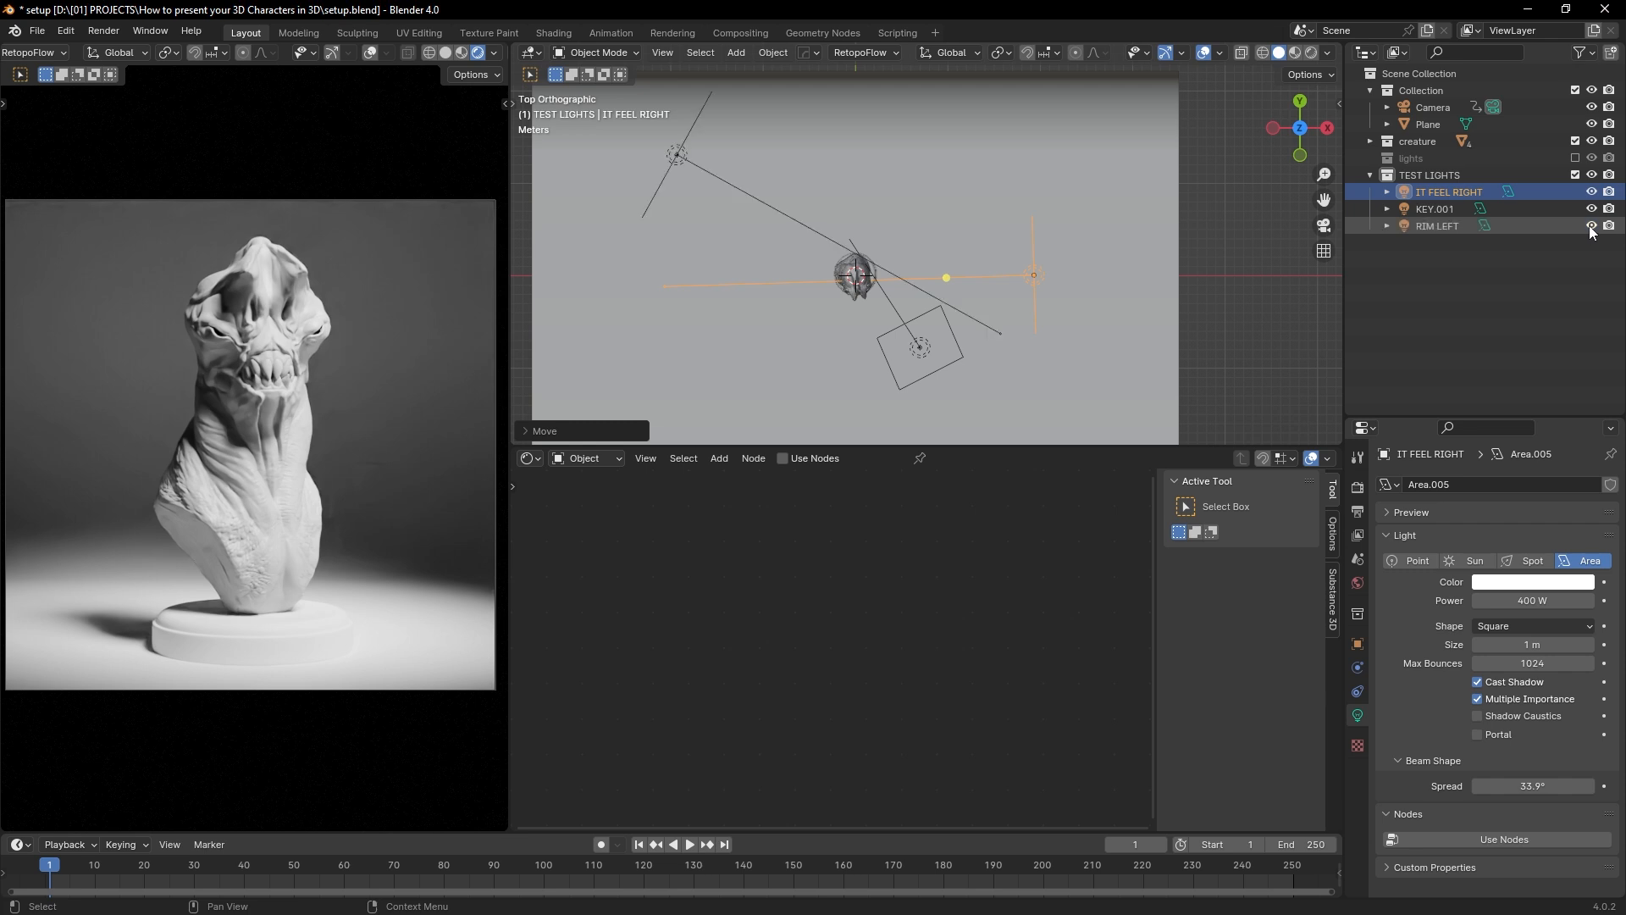
click(1438, 226)
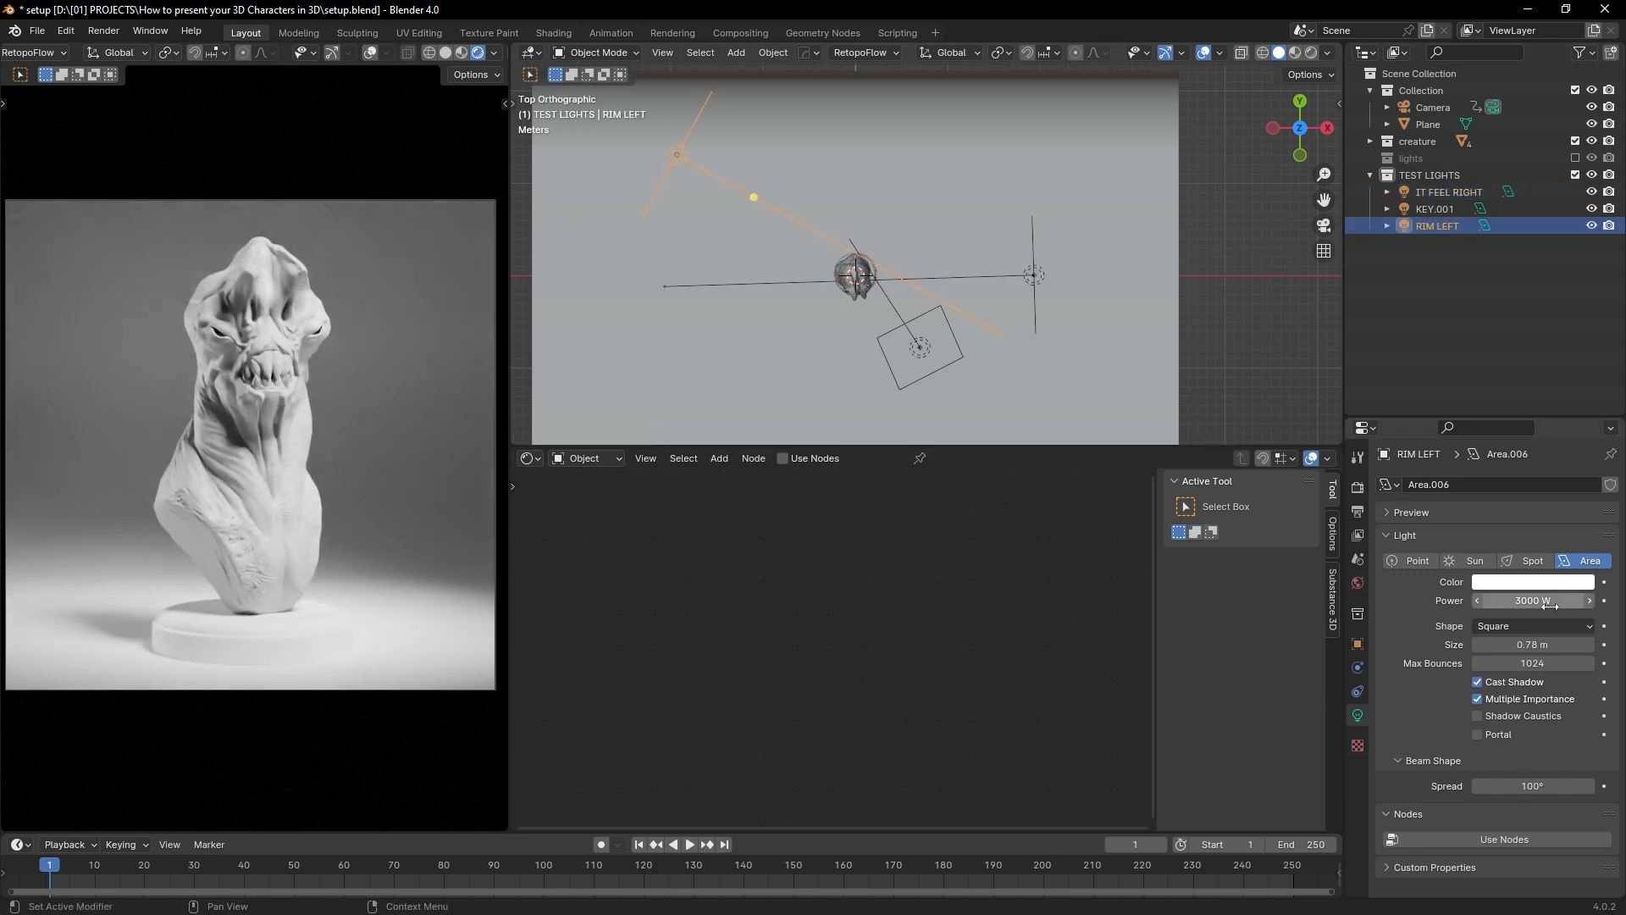
drag(1533, 601, 1486, 601)
click(905, 346)
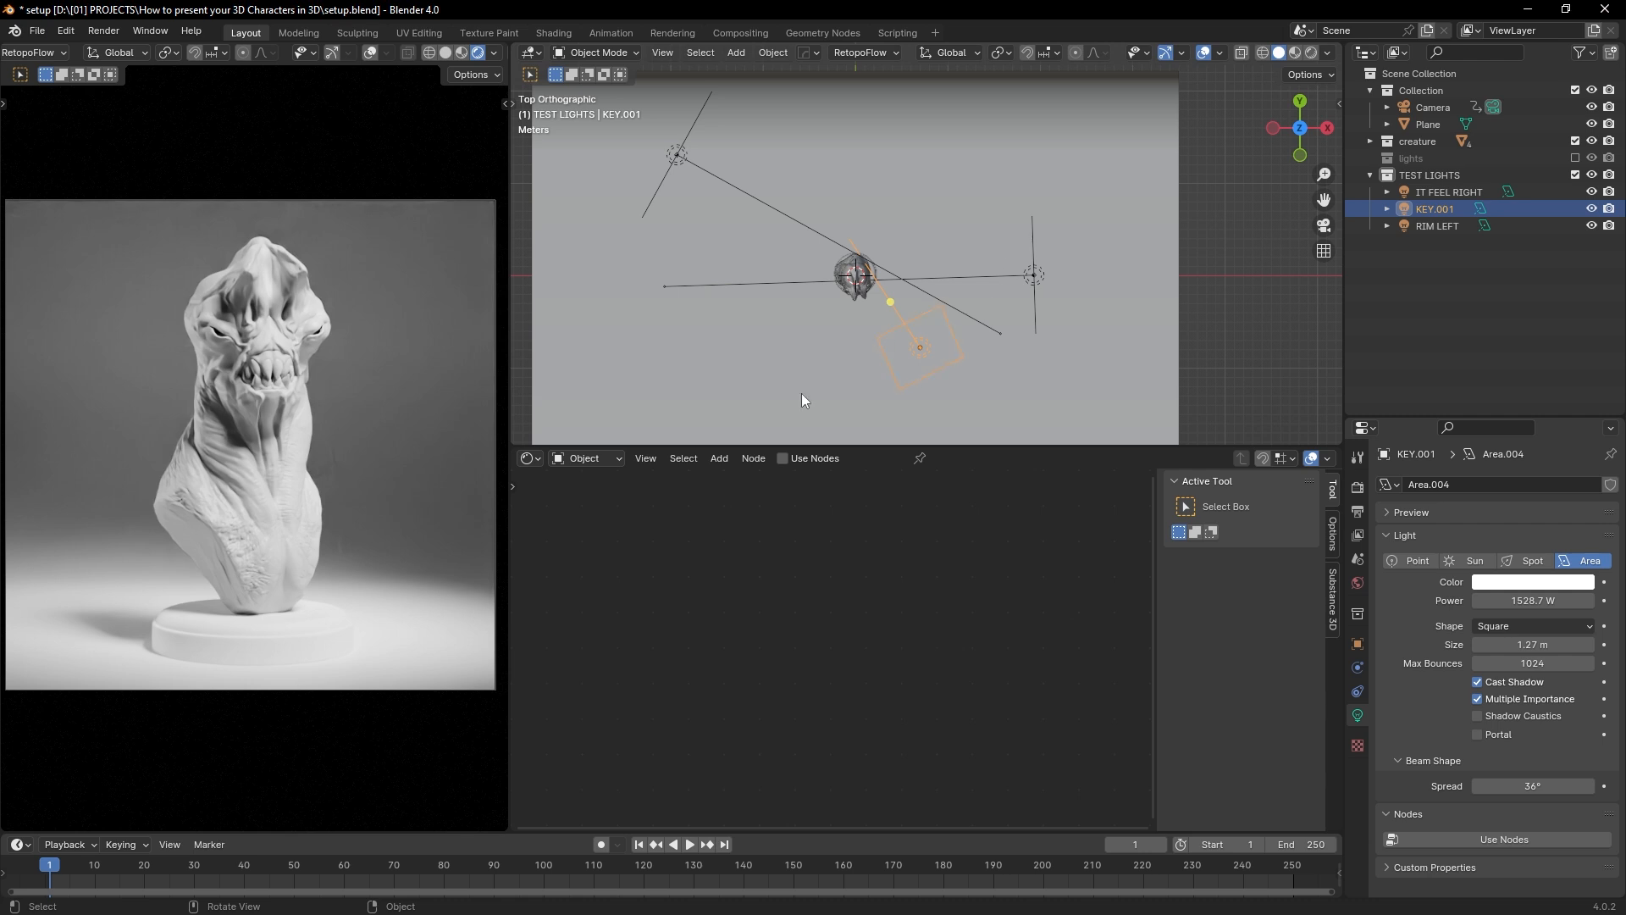
click(725, 179)
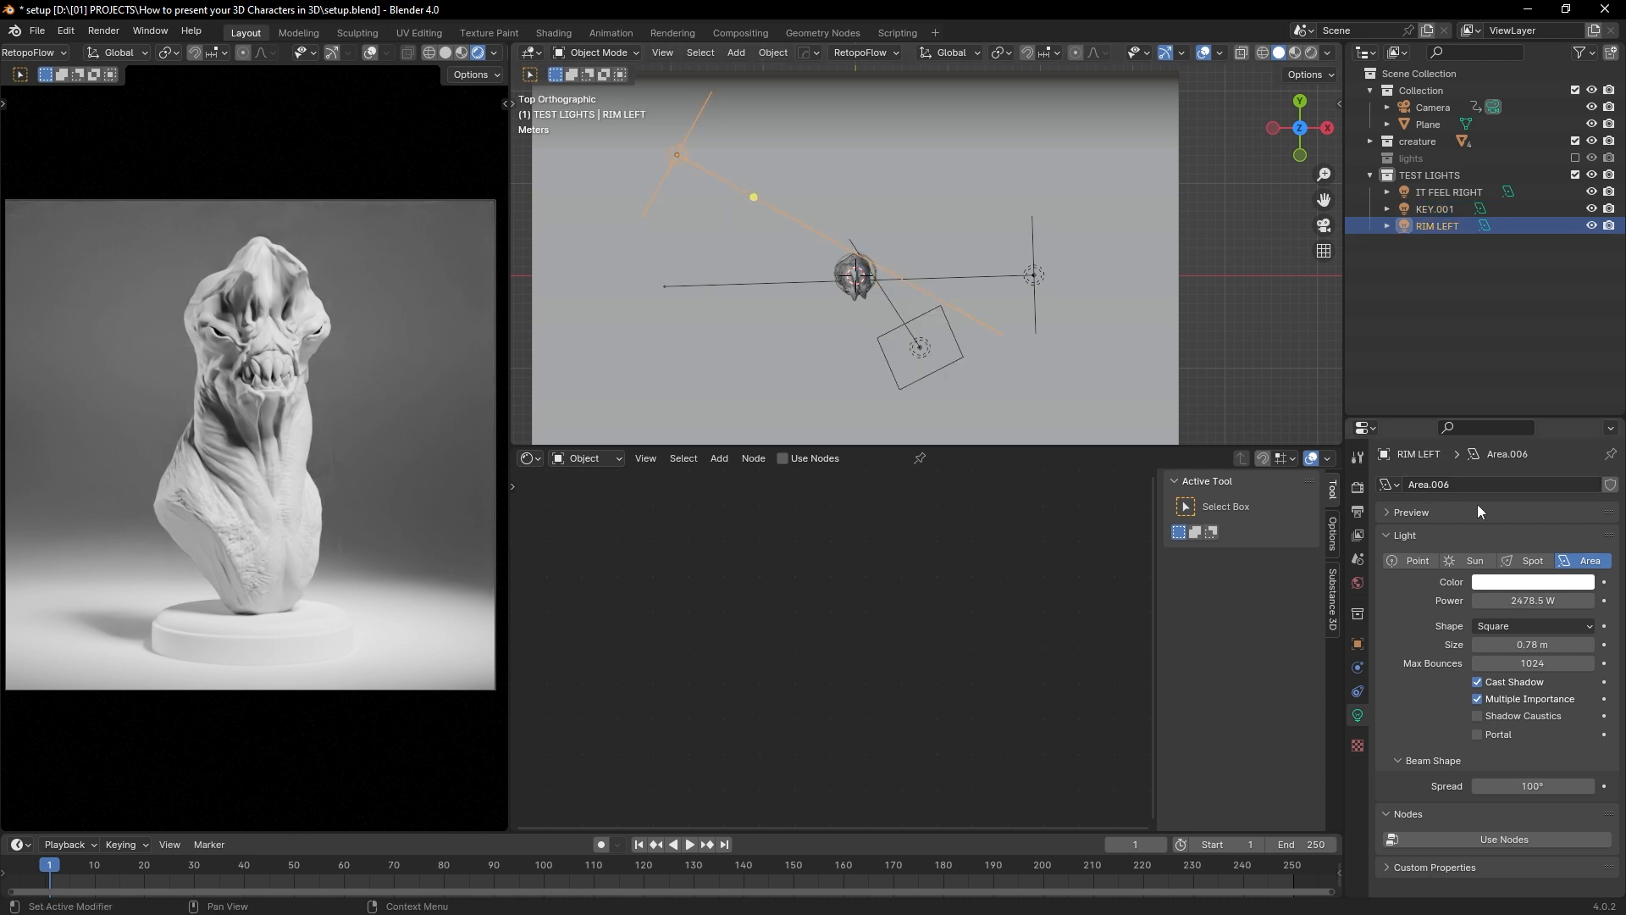
double_click(1555, 600)
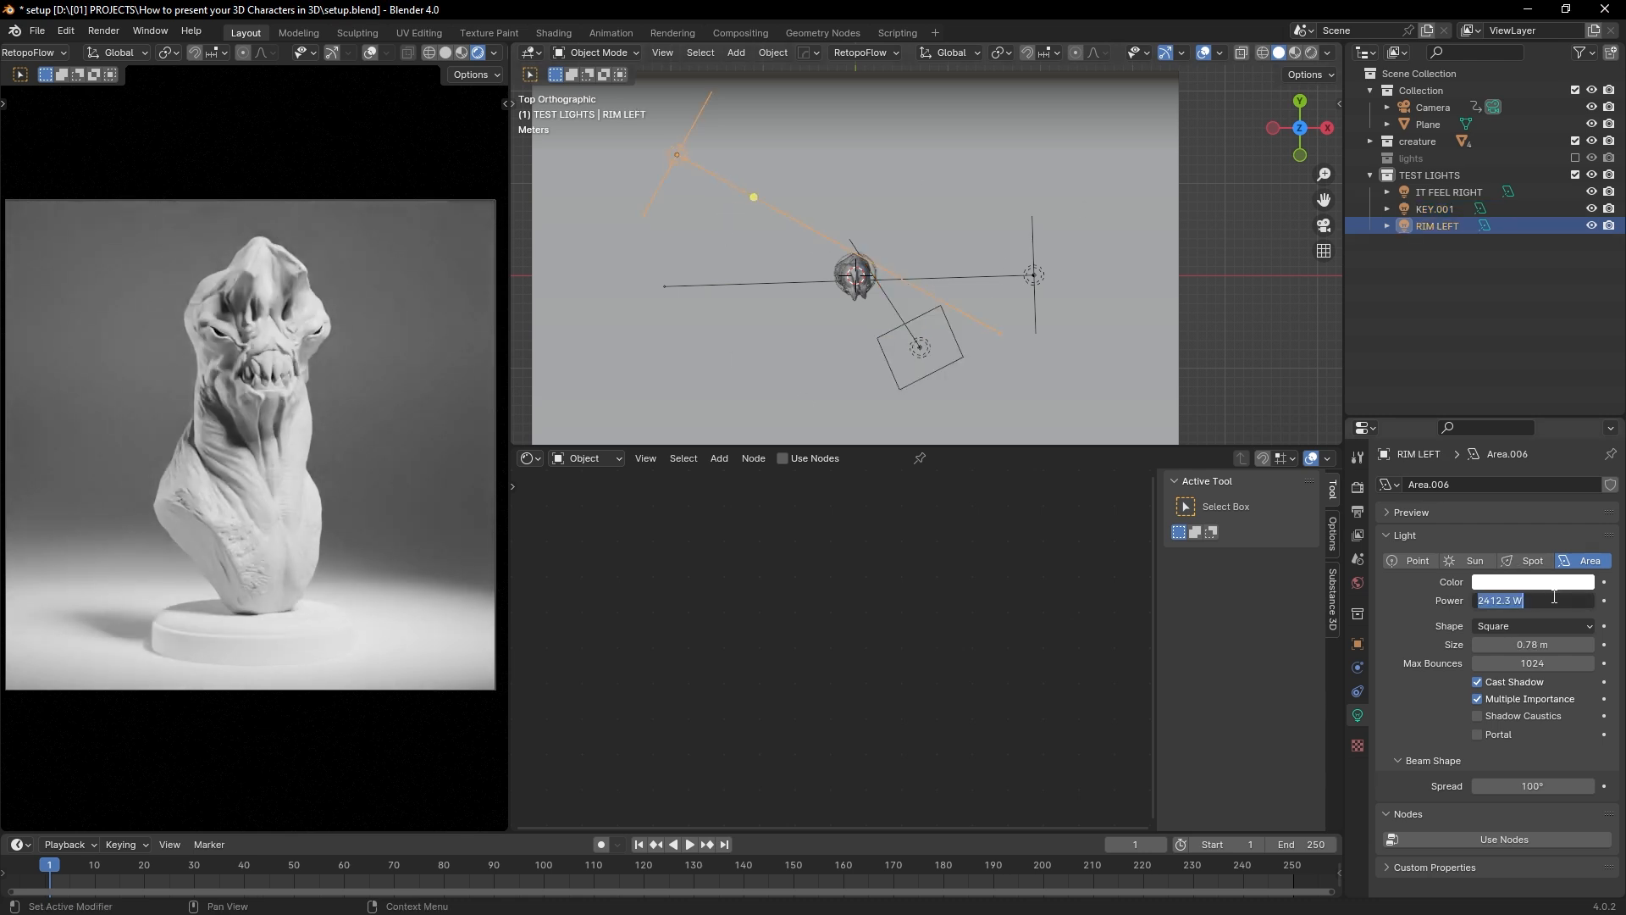
text(1200)
key(Return)
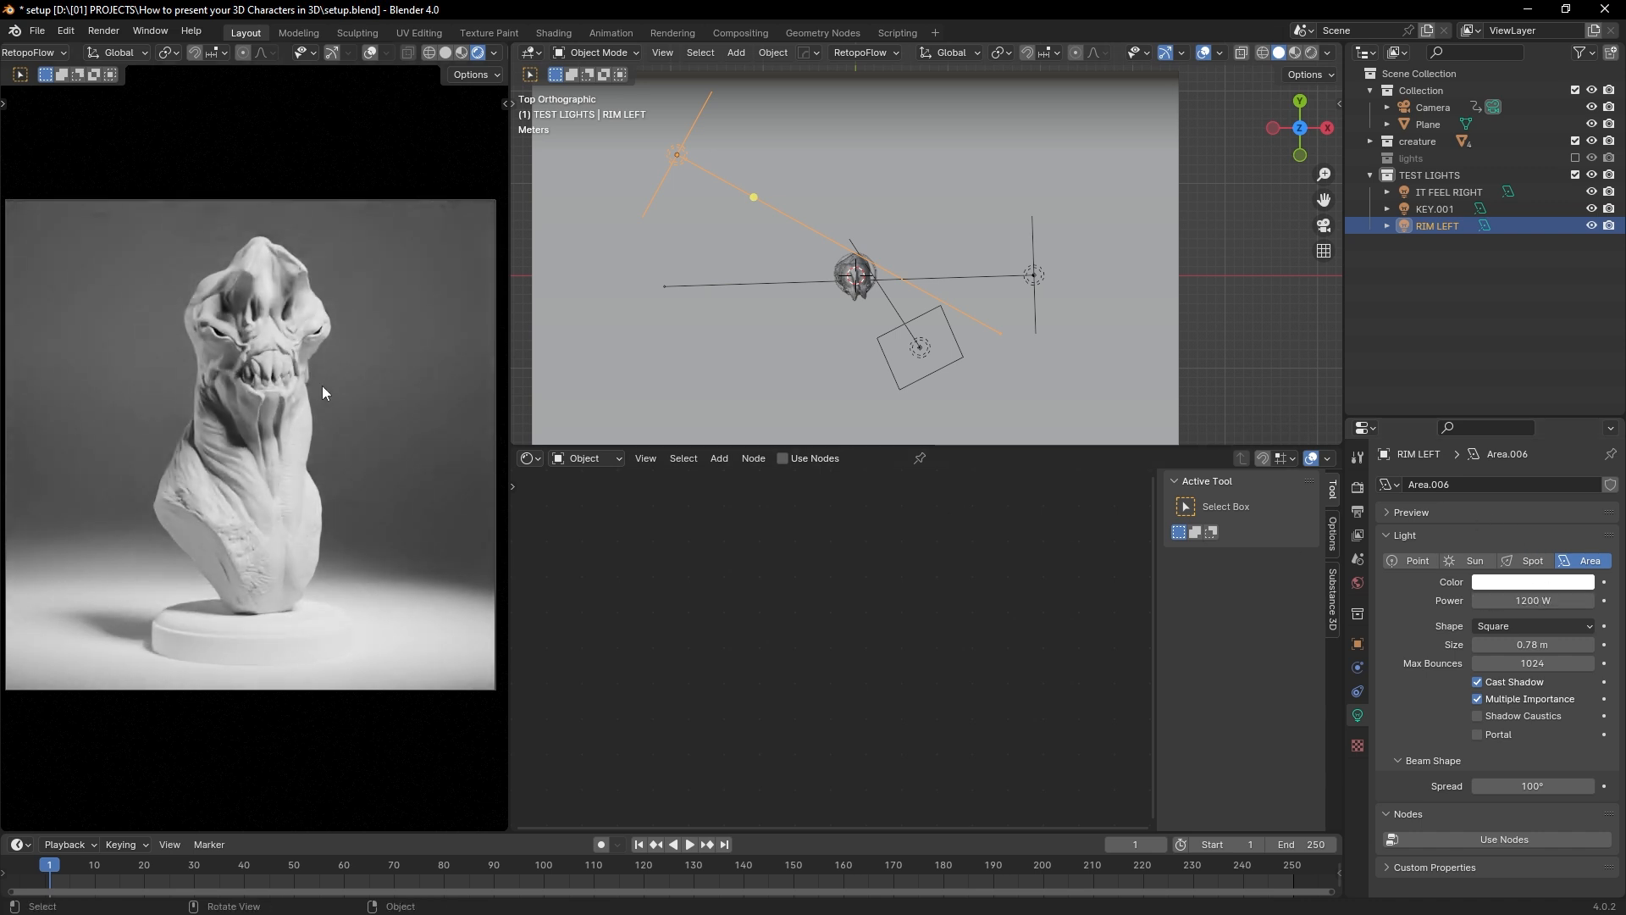
Step: Set the power of the KEY.001 light to 1700 W
click(1035, 285)
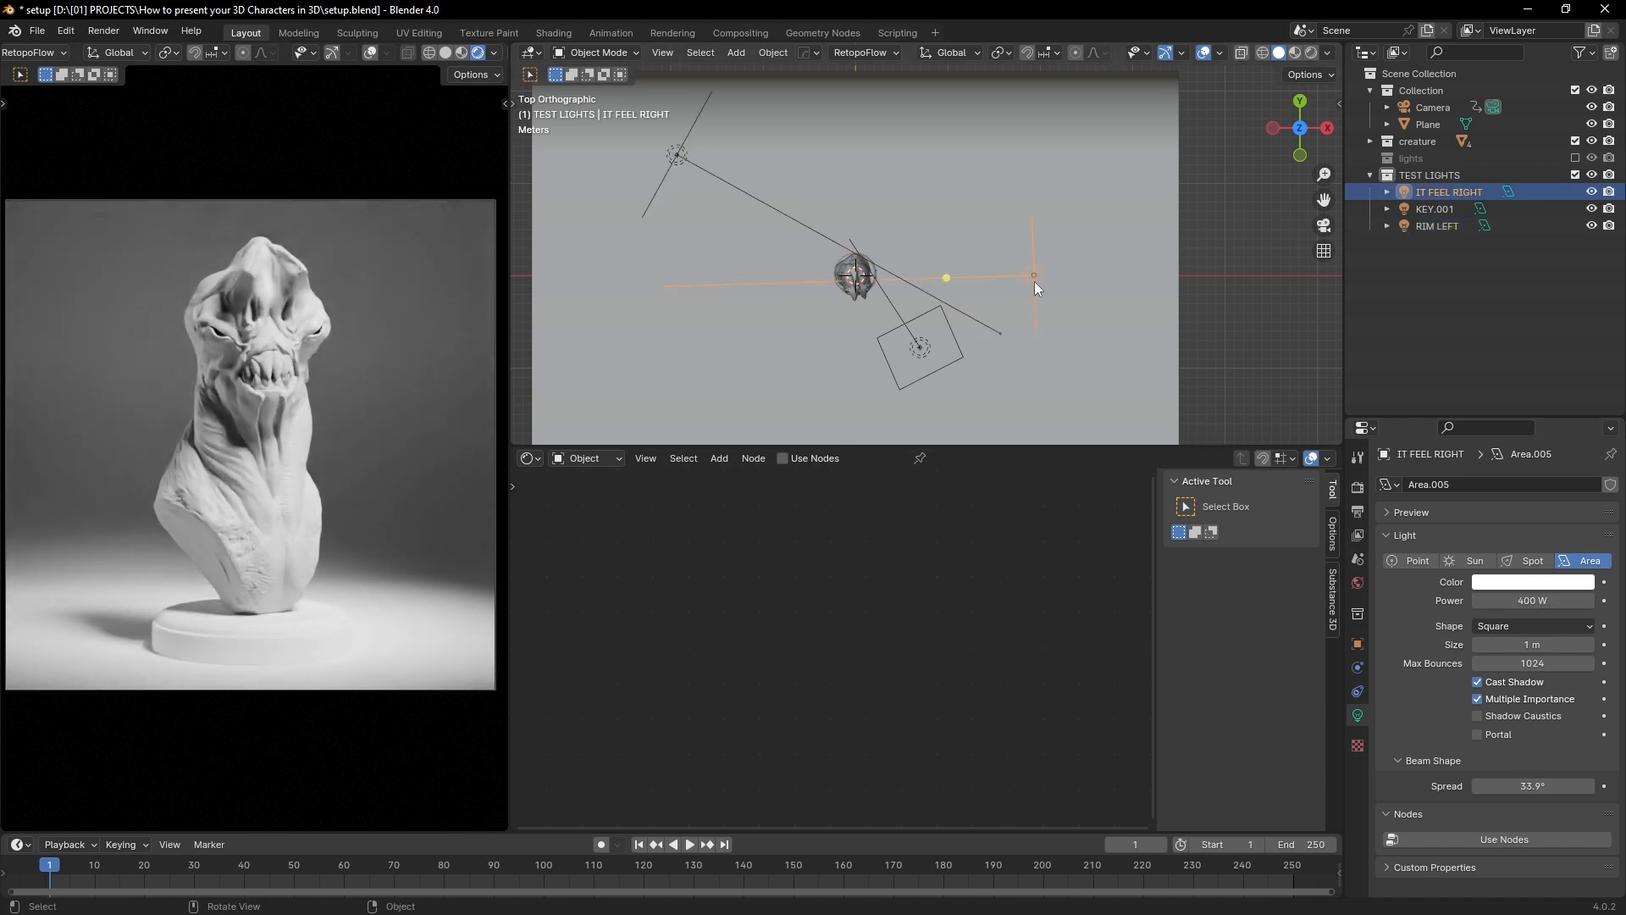
click(919, 345)
click(1513, 599)
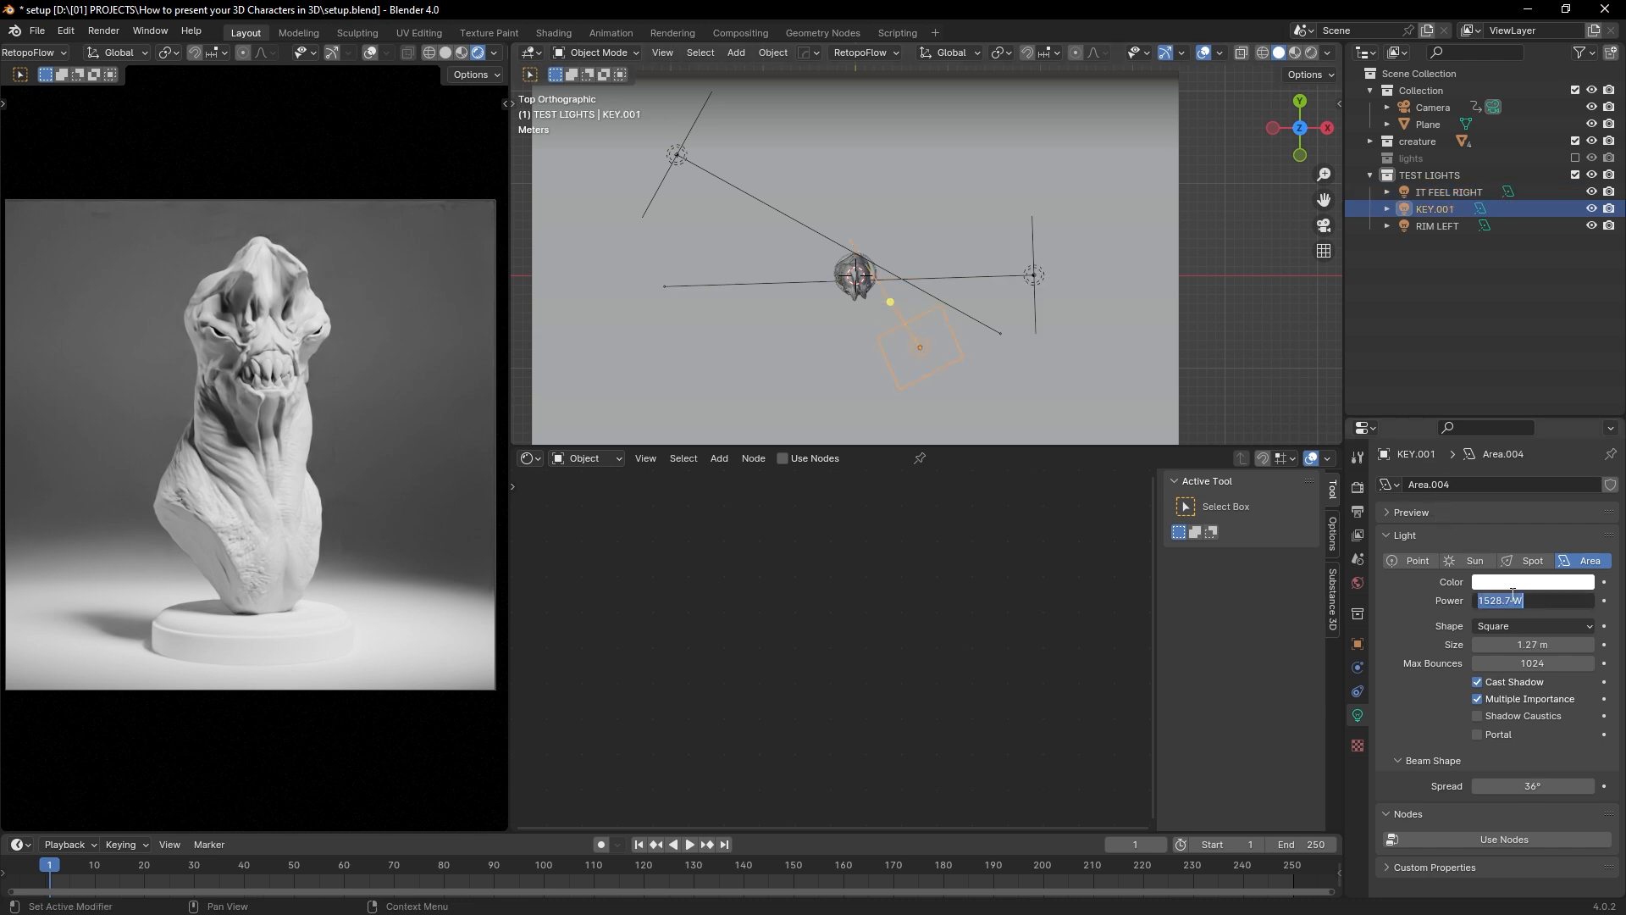
text(1700)
key(Return)
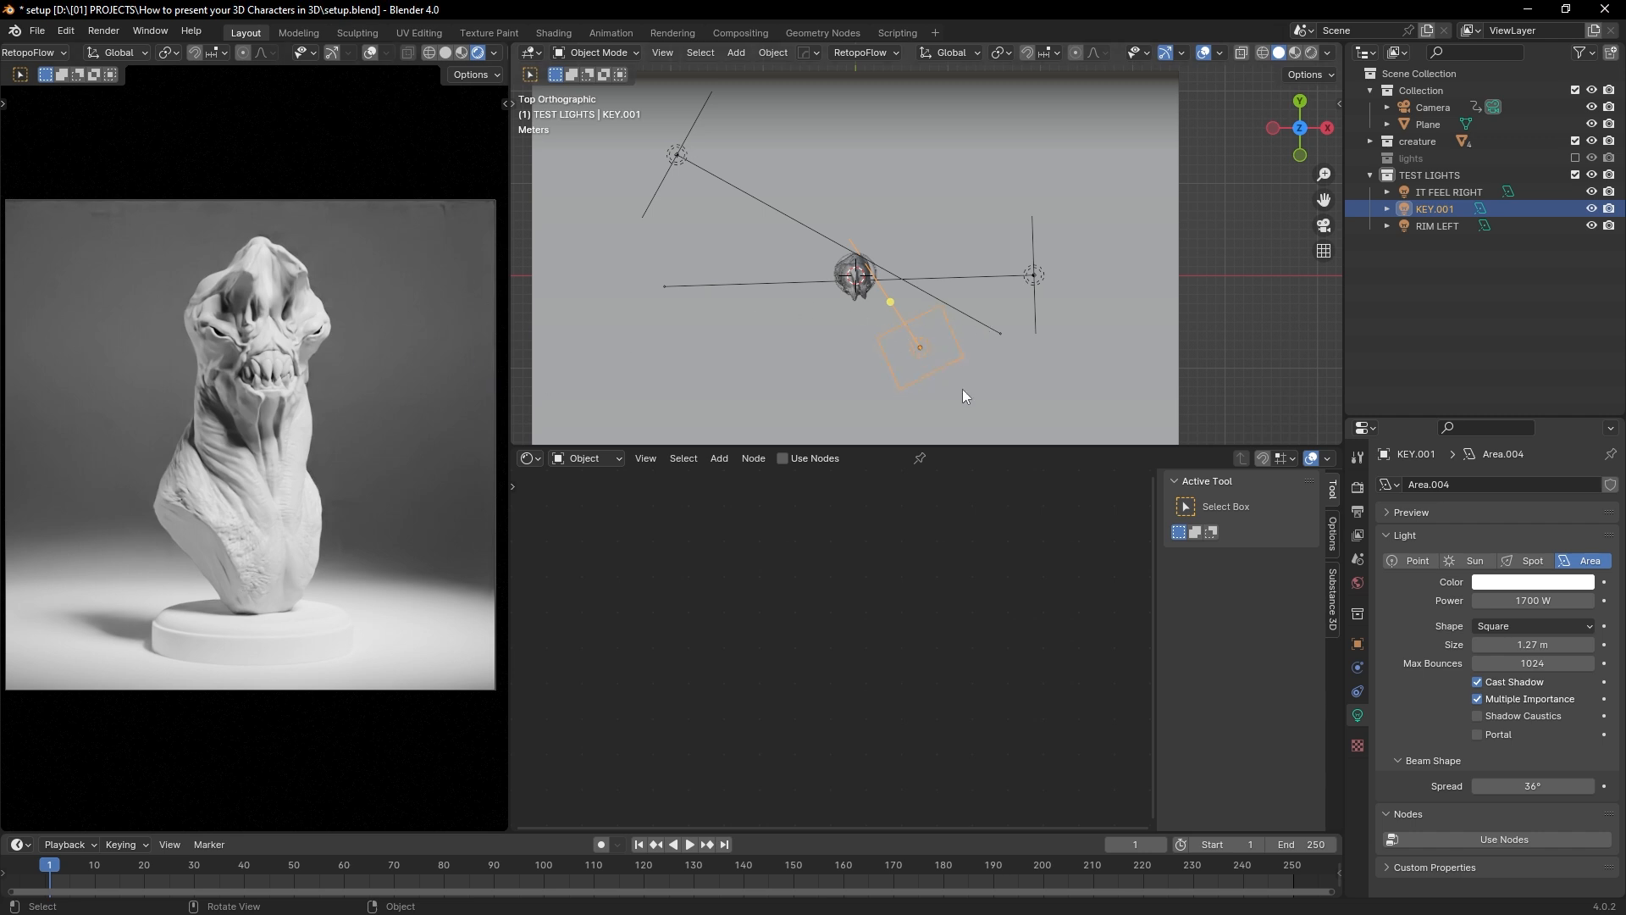
Step: Examine the three-light arrangement around the bust in perspective and compare it with the finished bust render in the reference image viewer
click(1010, 369)
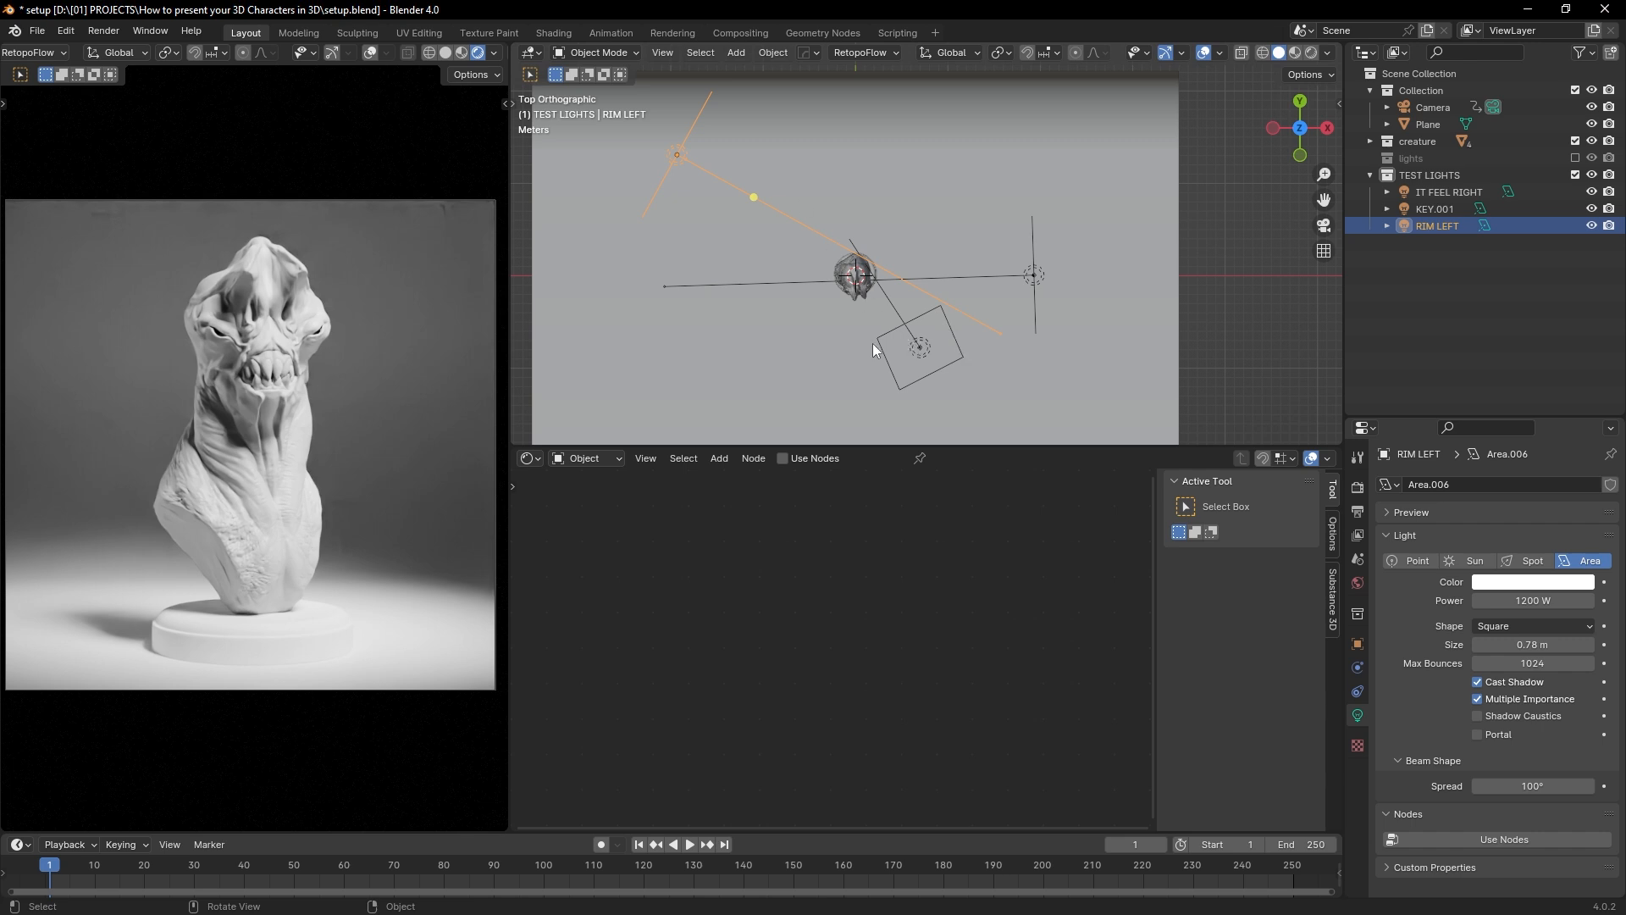
middle_drag(872, 343, 925, 247)
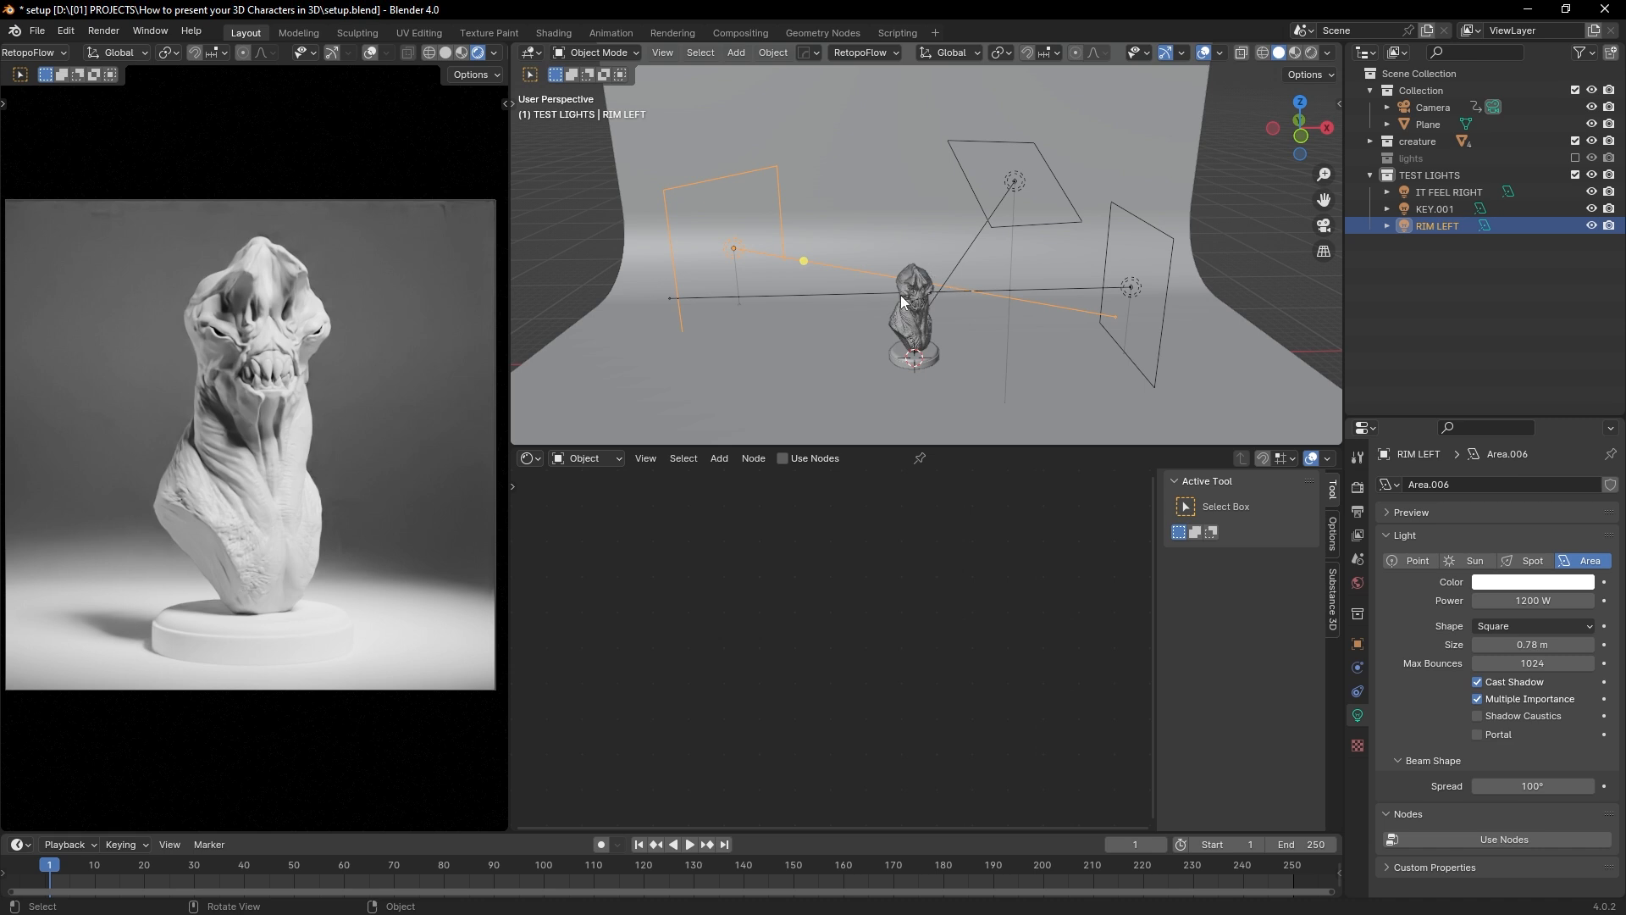
scroll(902, 300, up, 5)
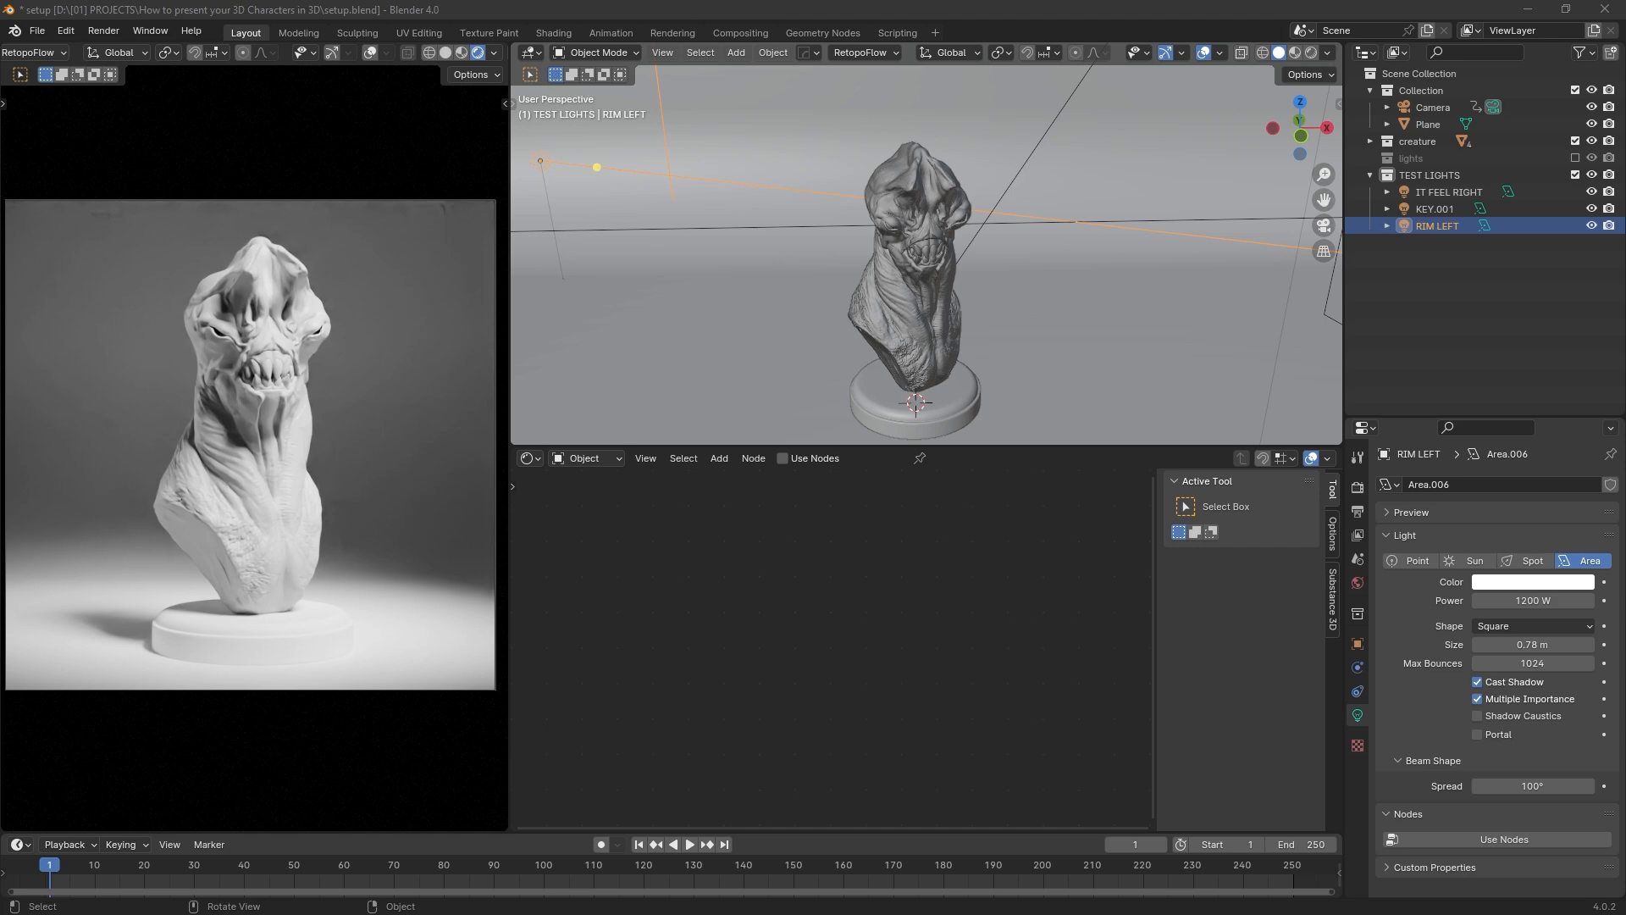
key(ctrl+f)
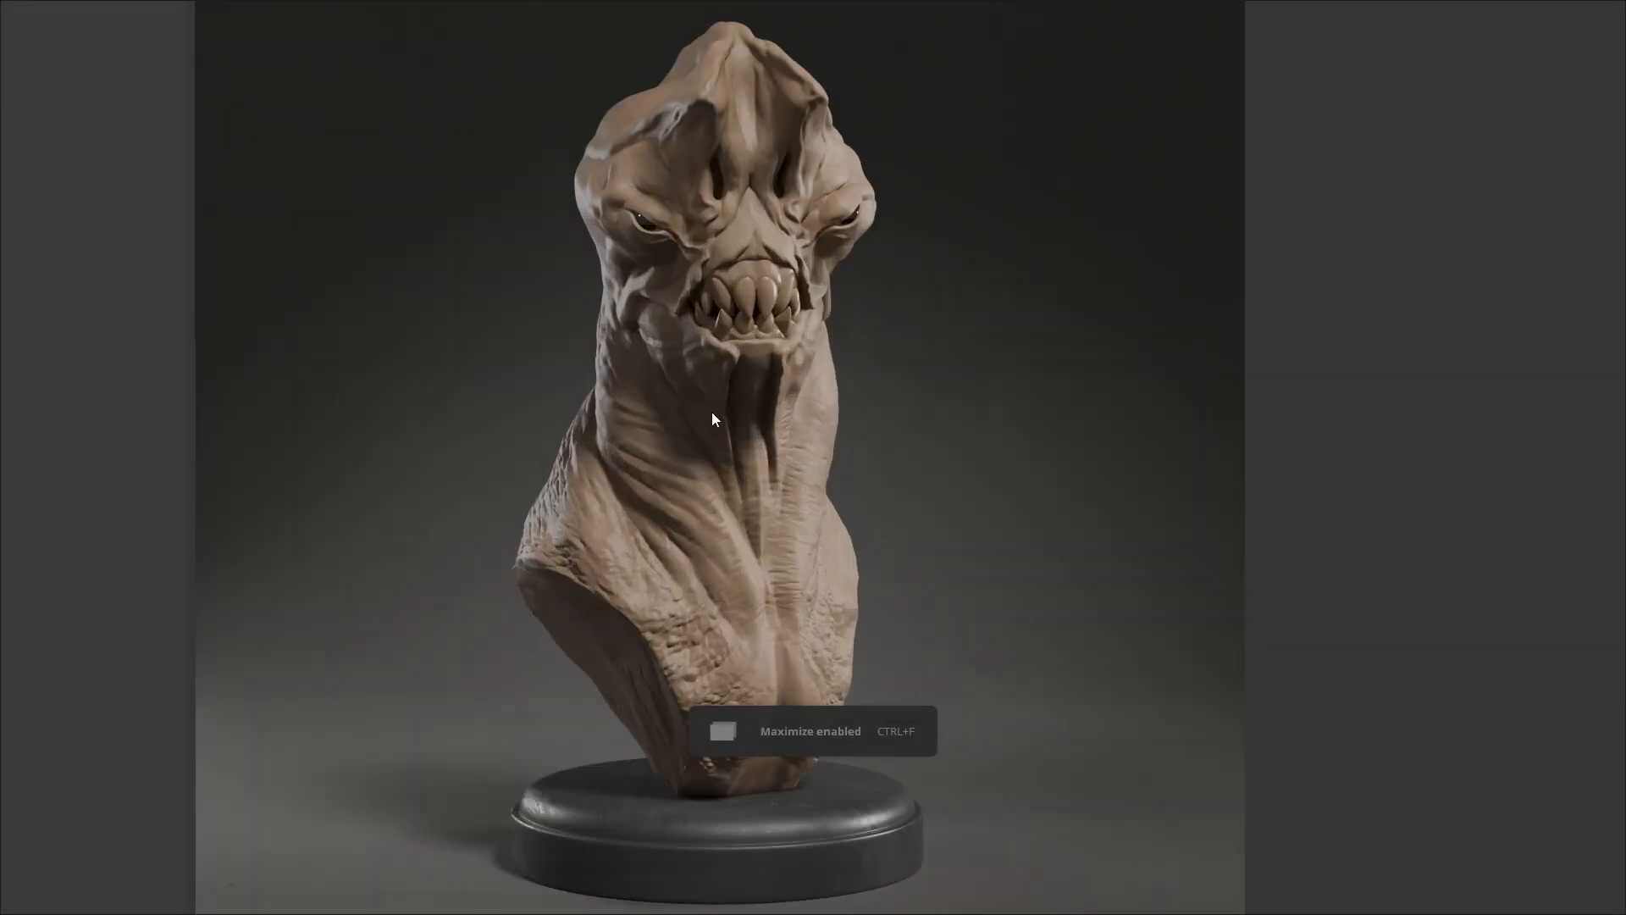
scroll(1079, 237, down, 2)
middle_drag(1078, 238, 974, 347)
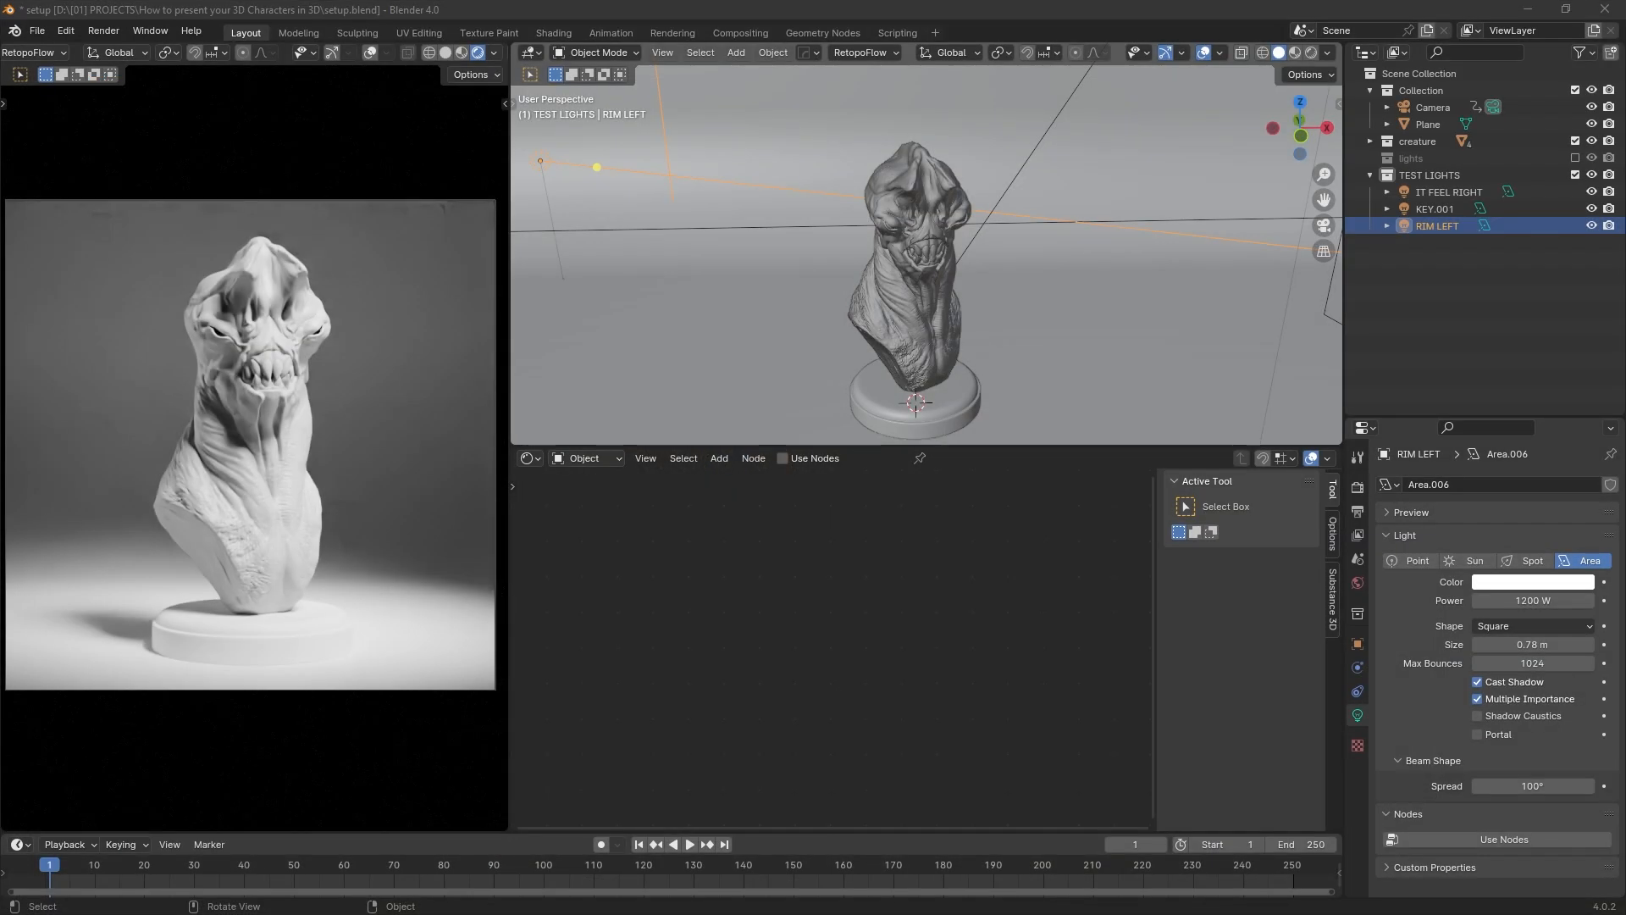
scroll(961, 281, down, 5)
scroll(962, 283, up, 2)
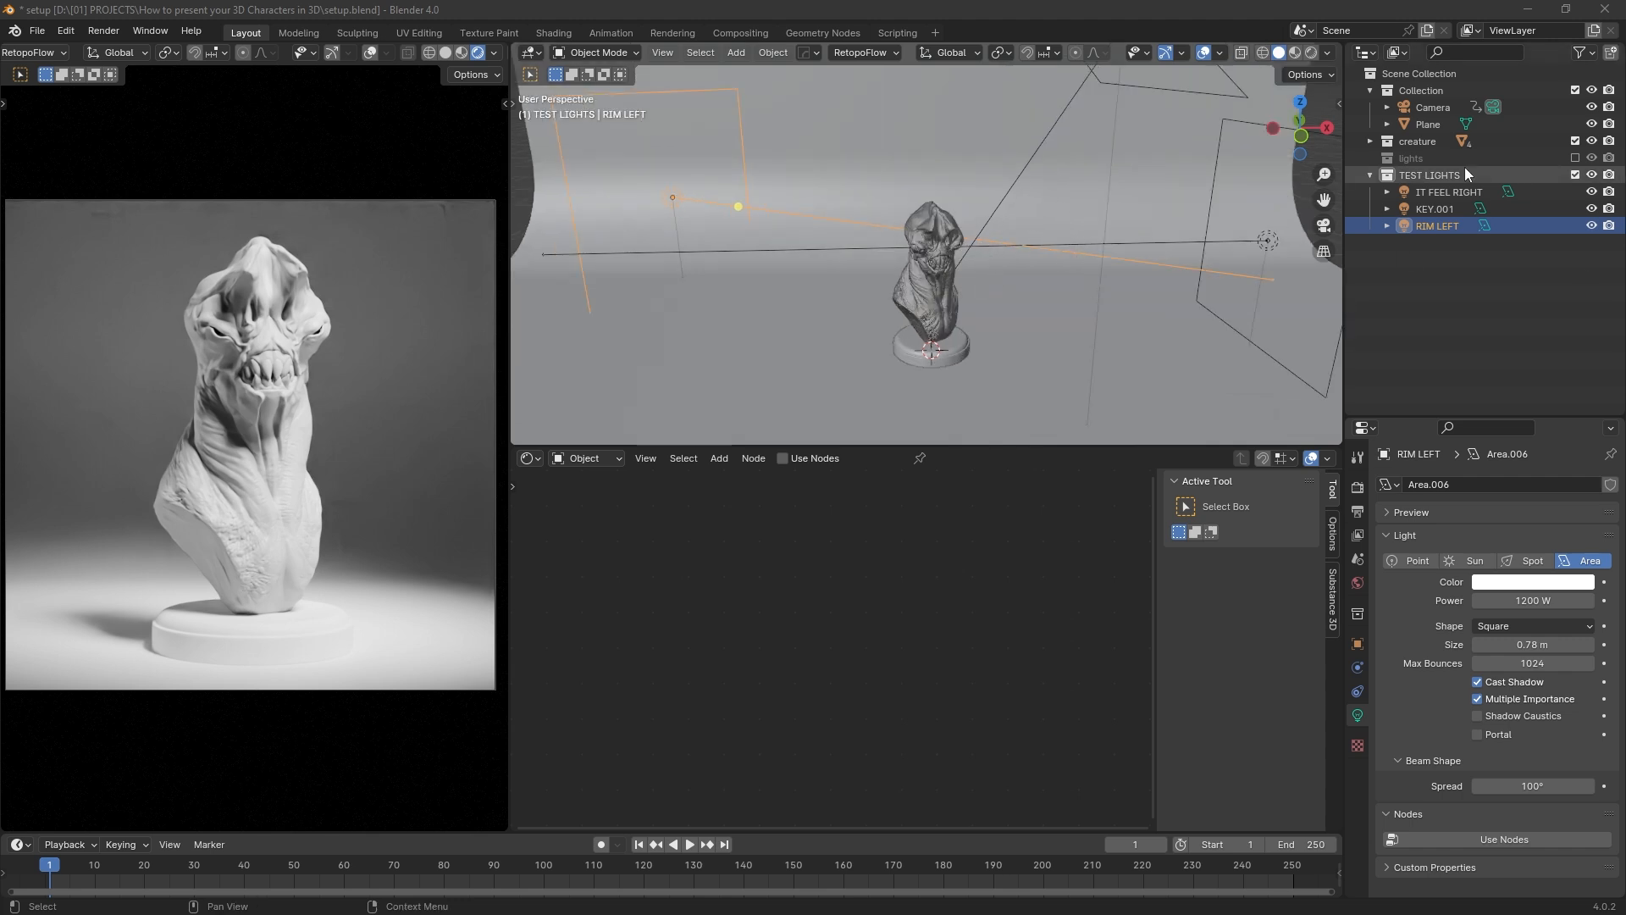
Step: Collapse and exclude the TEST LIGHTS collection, and enable the lights collection in its place
click(1372, 175)
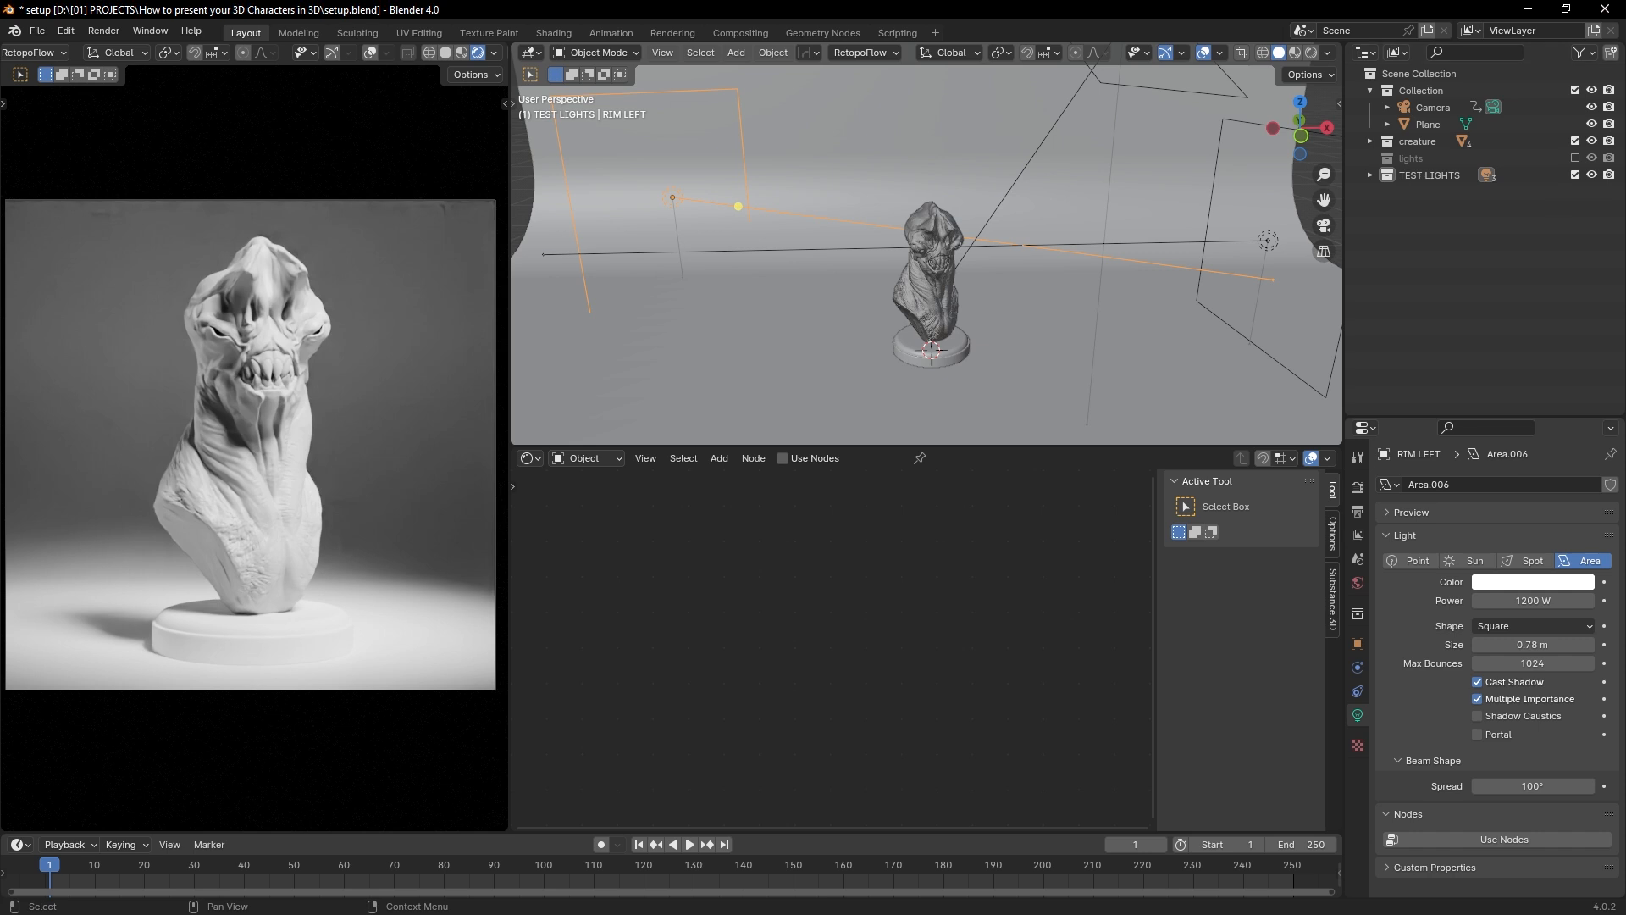
click(1576, 174)
click(1575, 158)
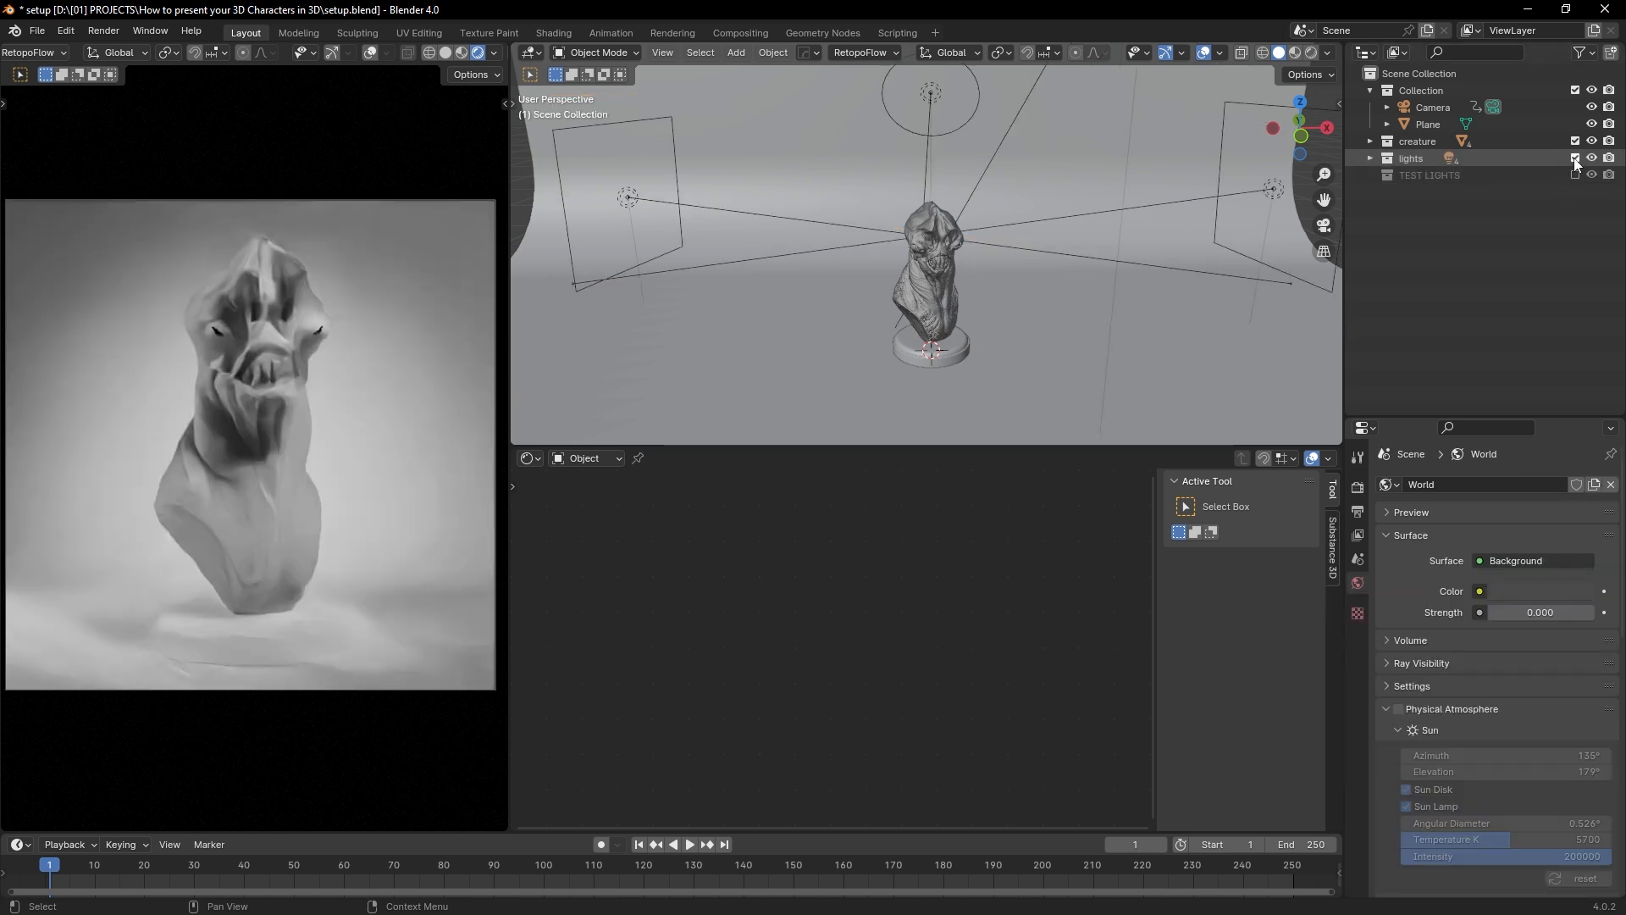
Step: Expand the lights collection and hide its Background light
scroll(1007, 222, down, 8)
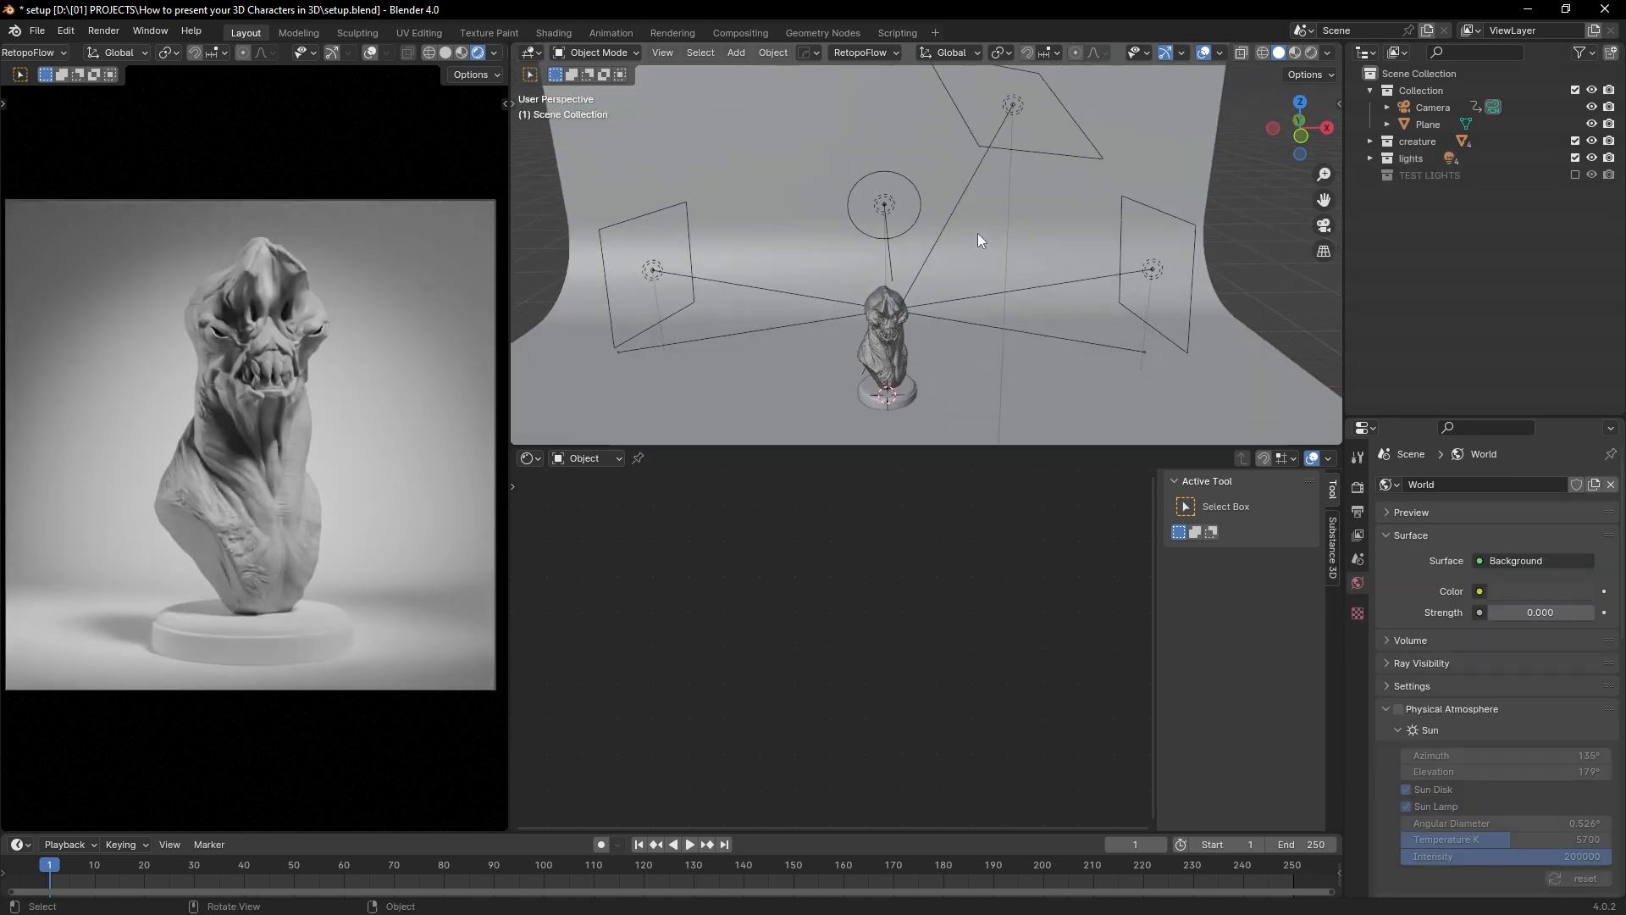
mouse_move(974, 232)
middle_down()
mouse_move(937, 261)
mouse_move(969, 261)
mouse_move(943, 222)
mouse_move(944, 235)
middle_up()
click(931, 217)
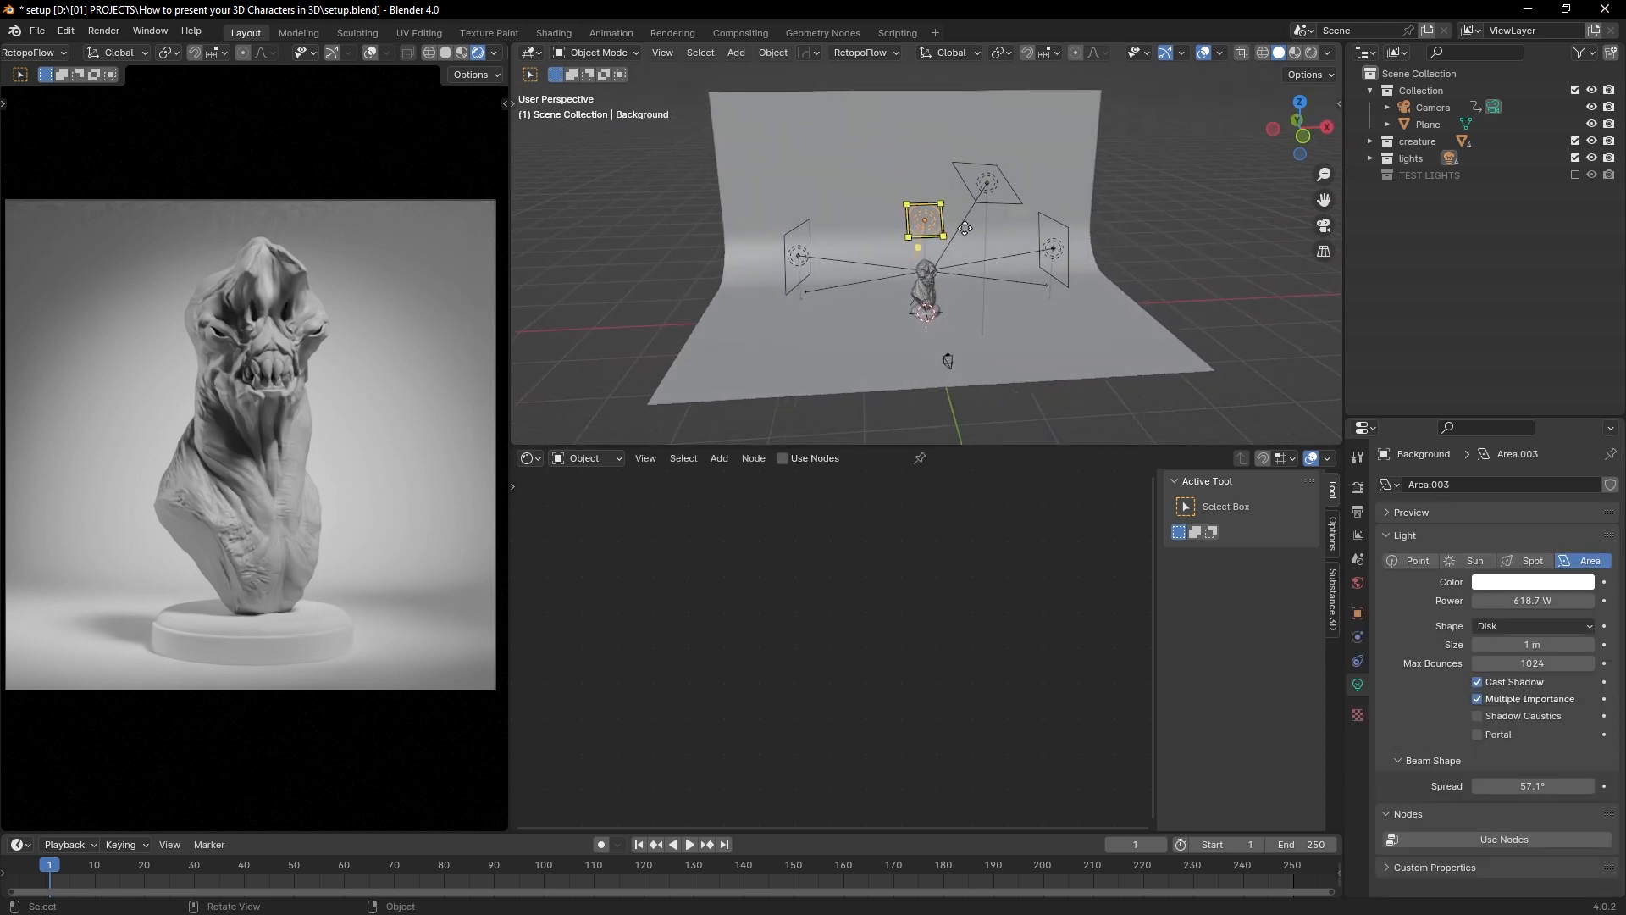
click(1371, 142)
click(1371, 141)
click(1371, 159)
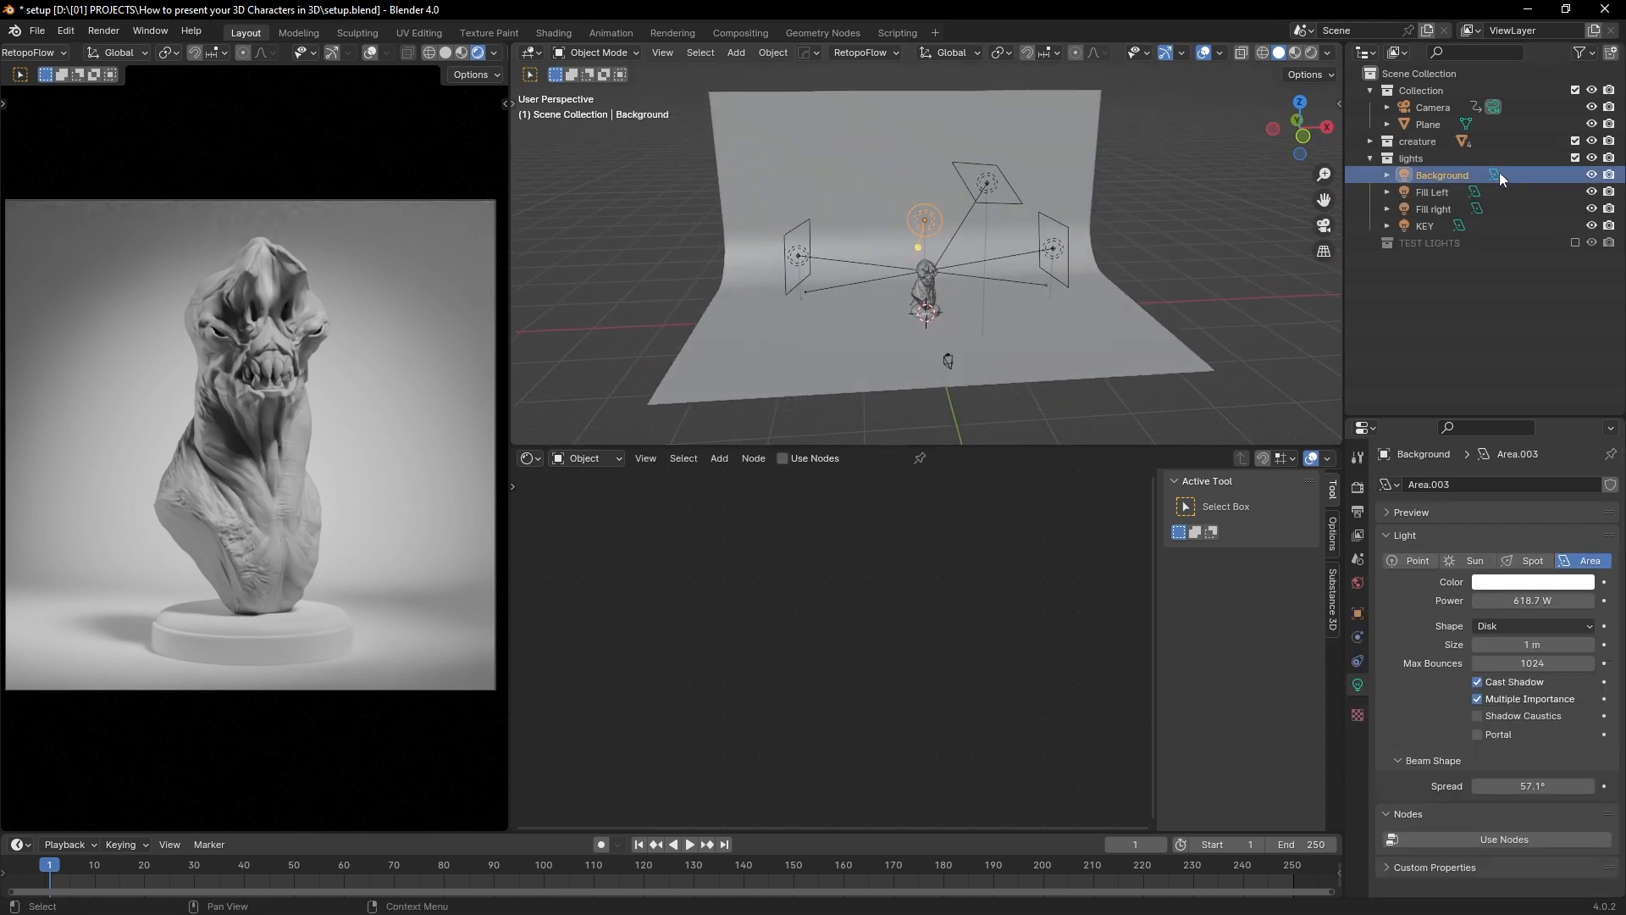
click(1592, 174)
Step: Enlarge the 3D viewport and inspect the KEY, Fill right and Fill Left lights for their placement and settings
middle_drag(1008, 208, 959, 223)
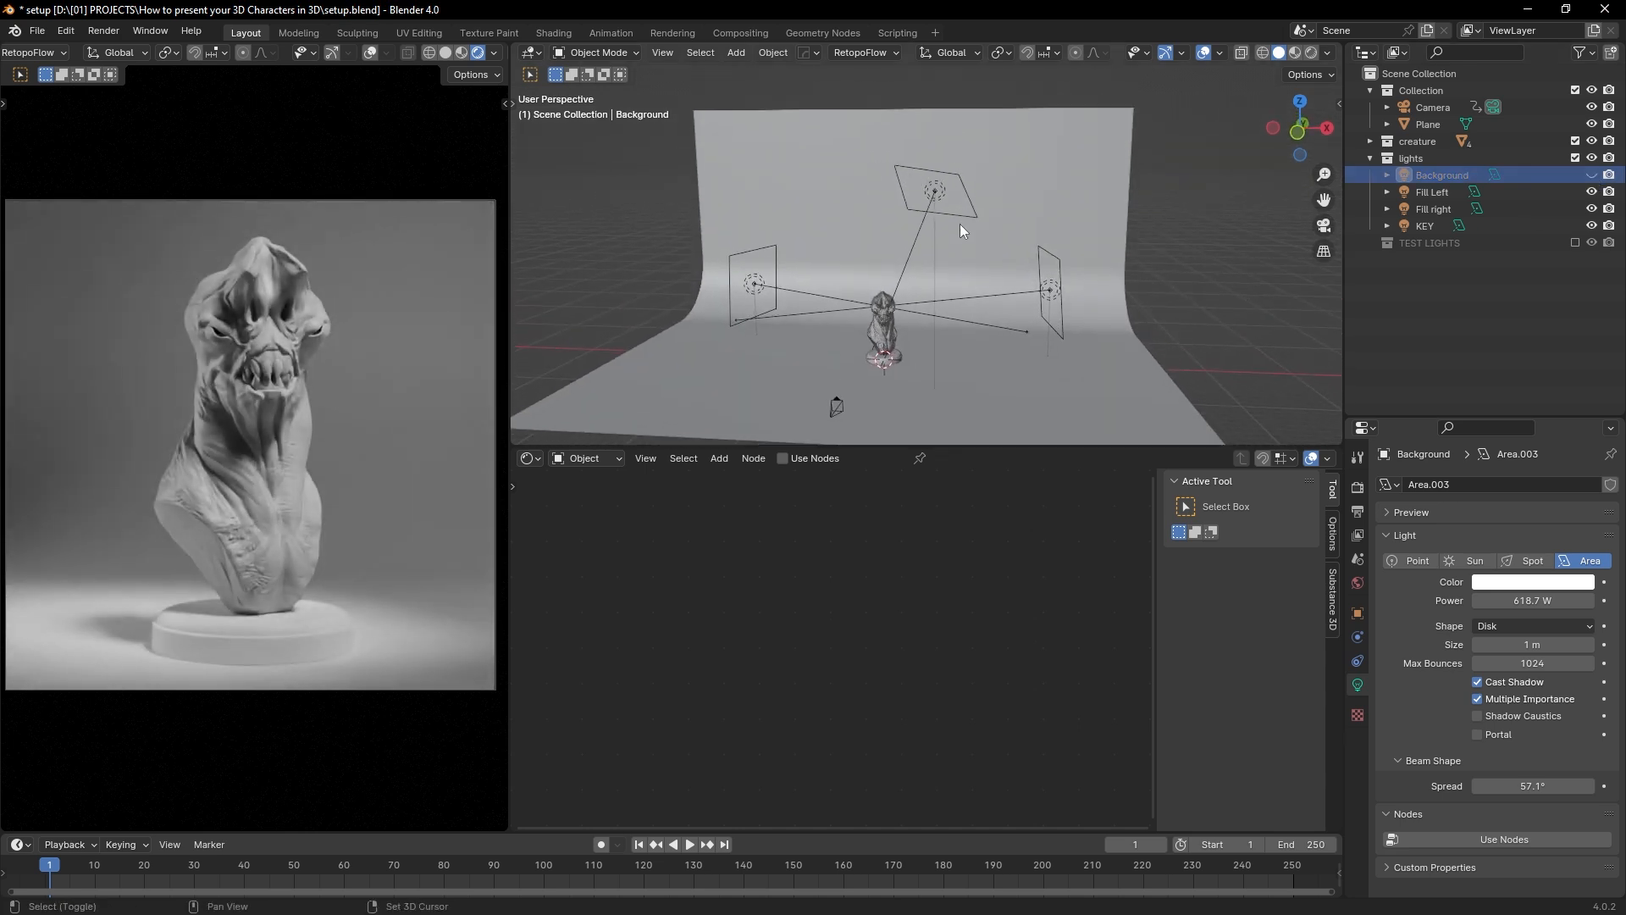
drag(931, 447, 931, 549)
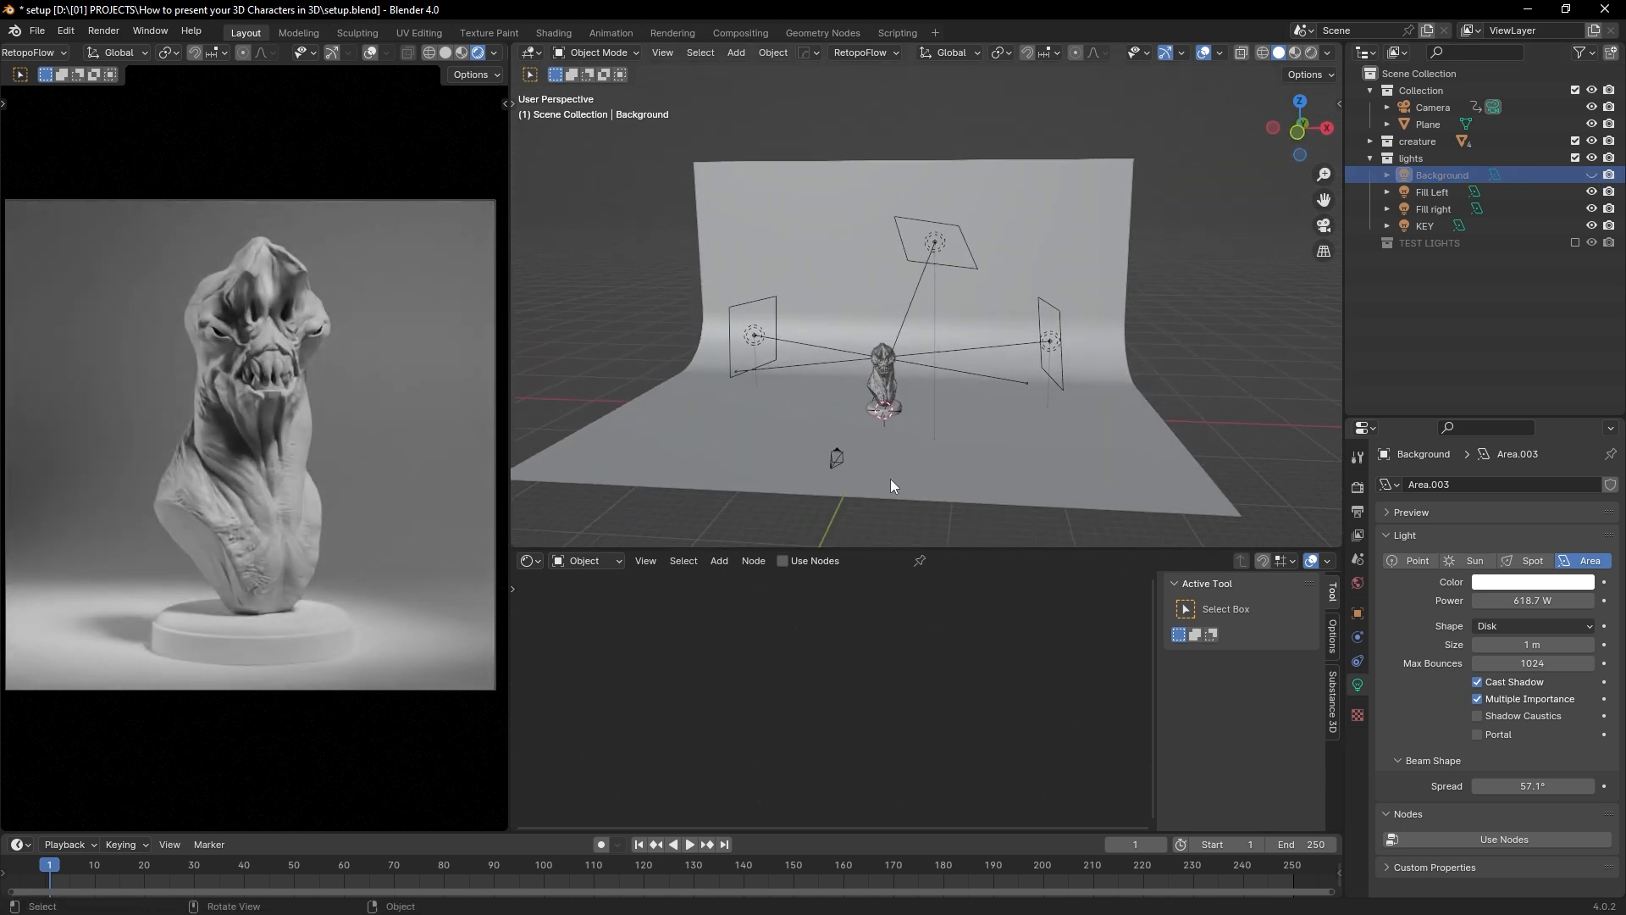
scroll(889, 478, up, 3)
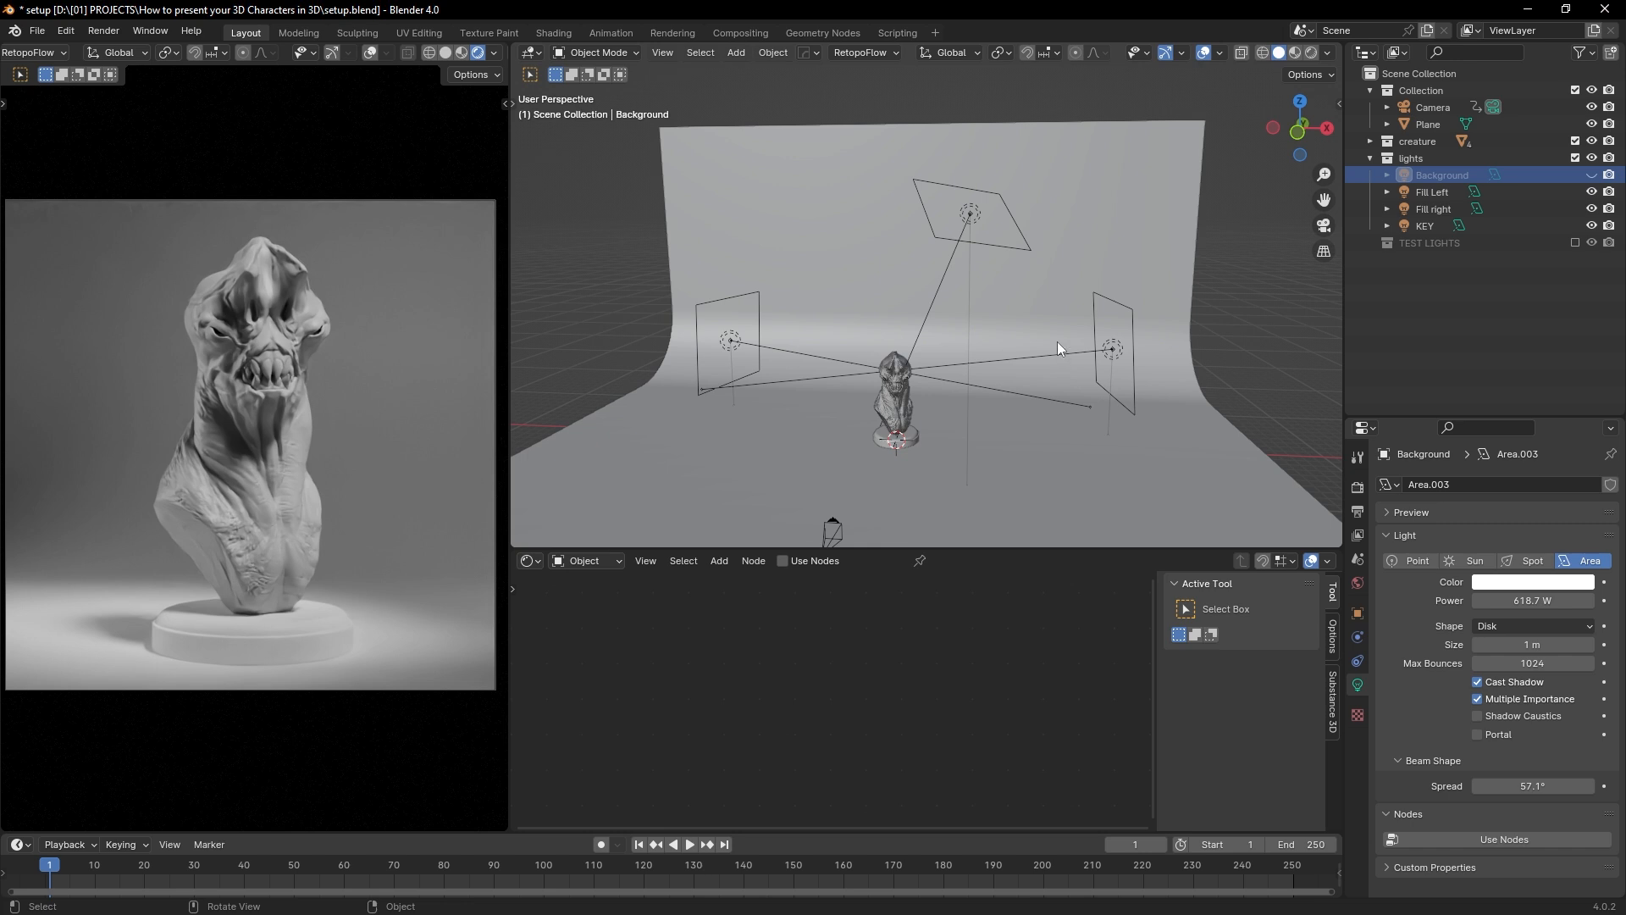
click(965, 207)
click(1116, 347)
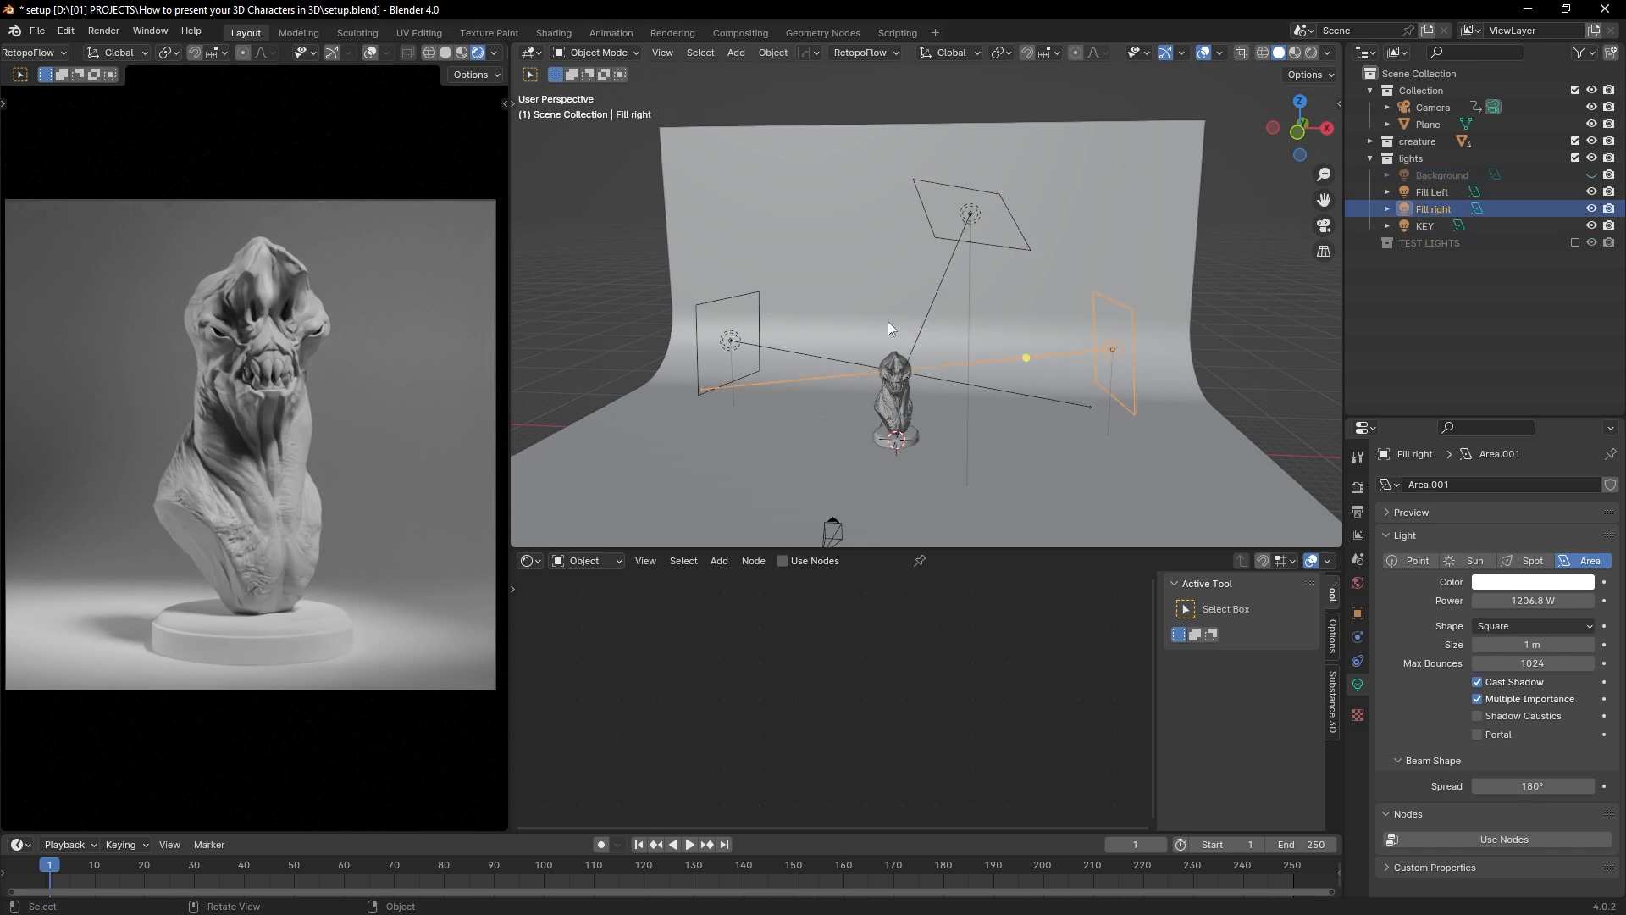
click(733, 339)
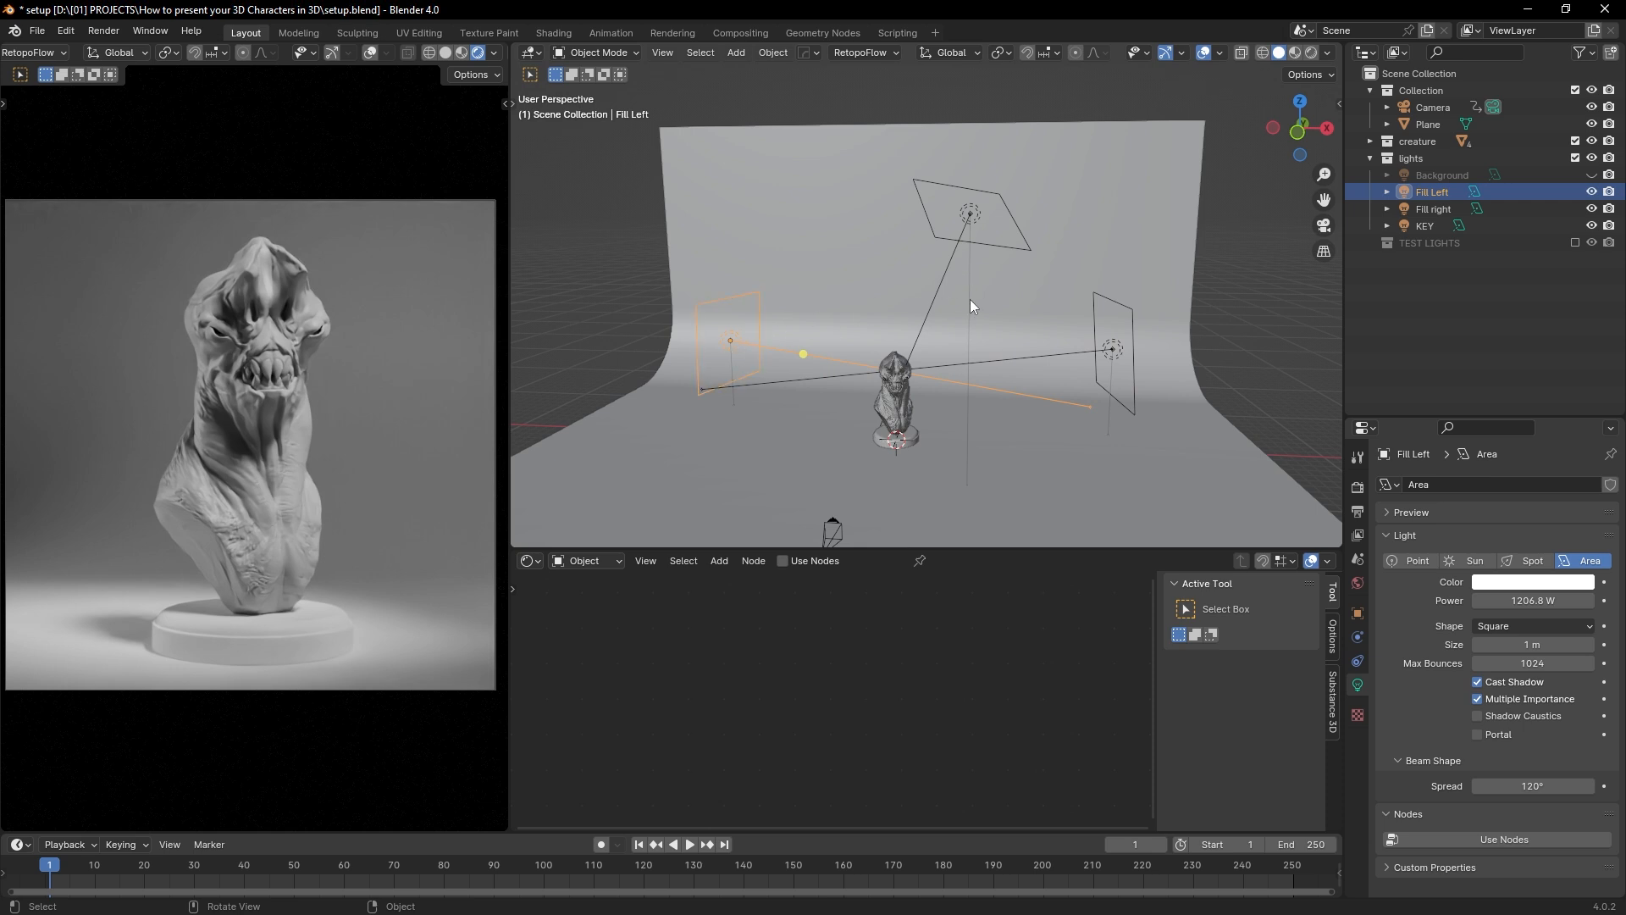
mouse_move(969, 298)
middle_down()
mouse_move(984, 442)
mouse_move(979, 319)
middle_up()
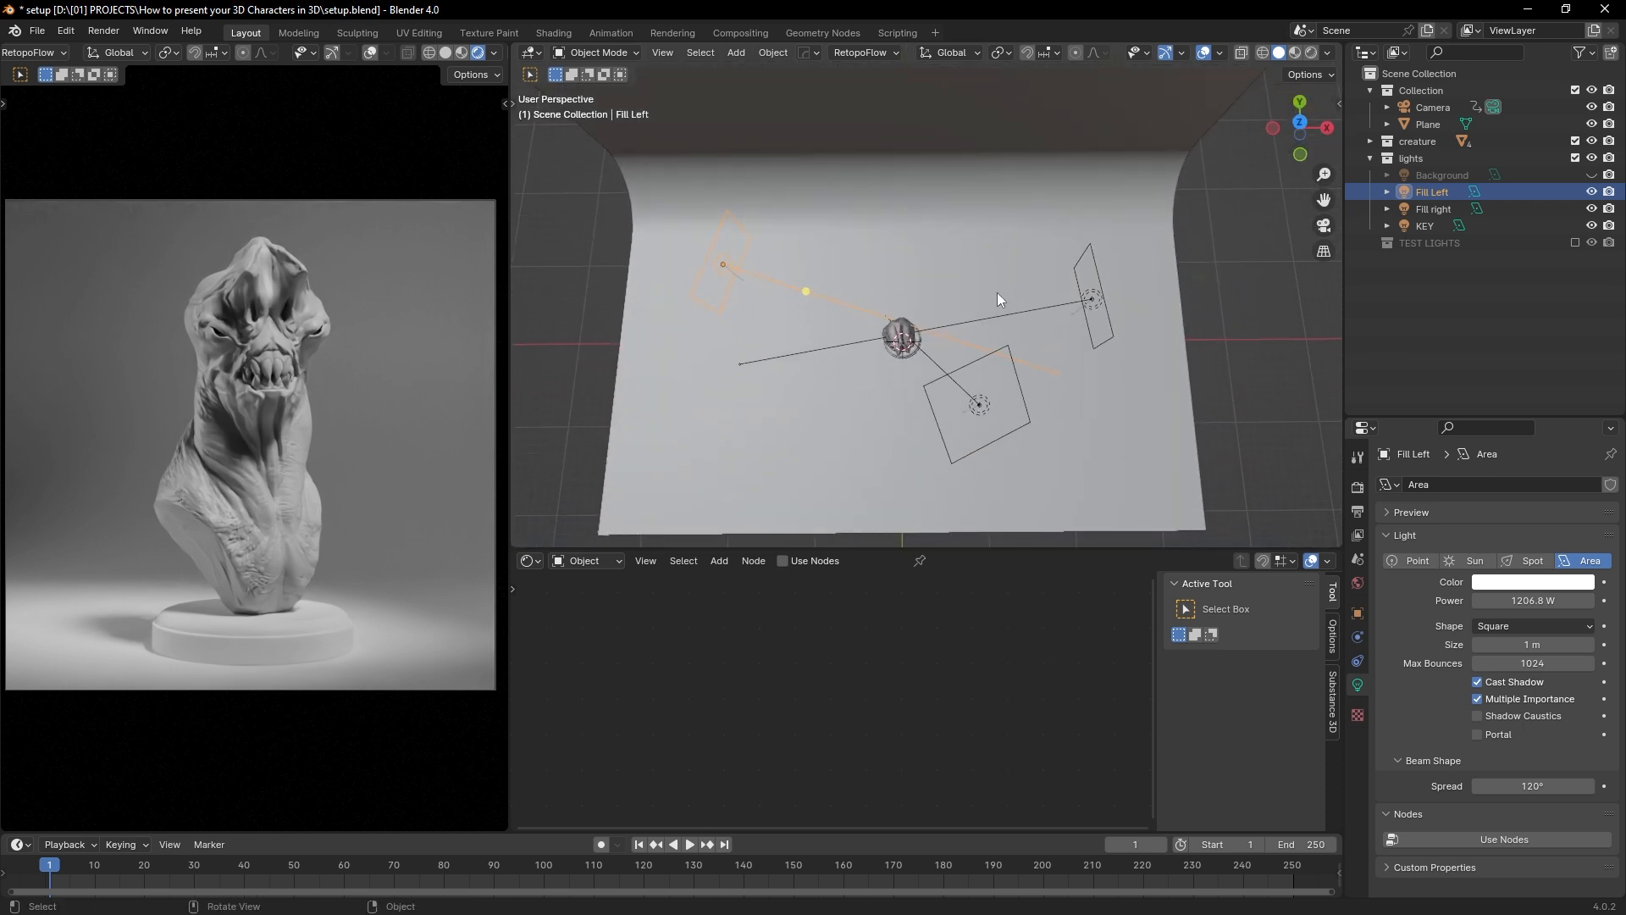
Step: Set the power of the KEY light in the lights collection to 400 W
click(979, 404)
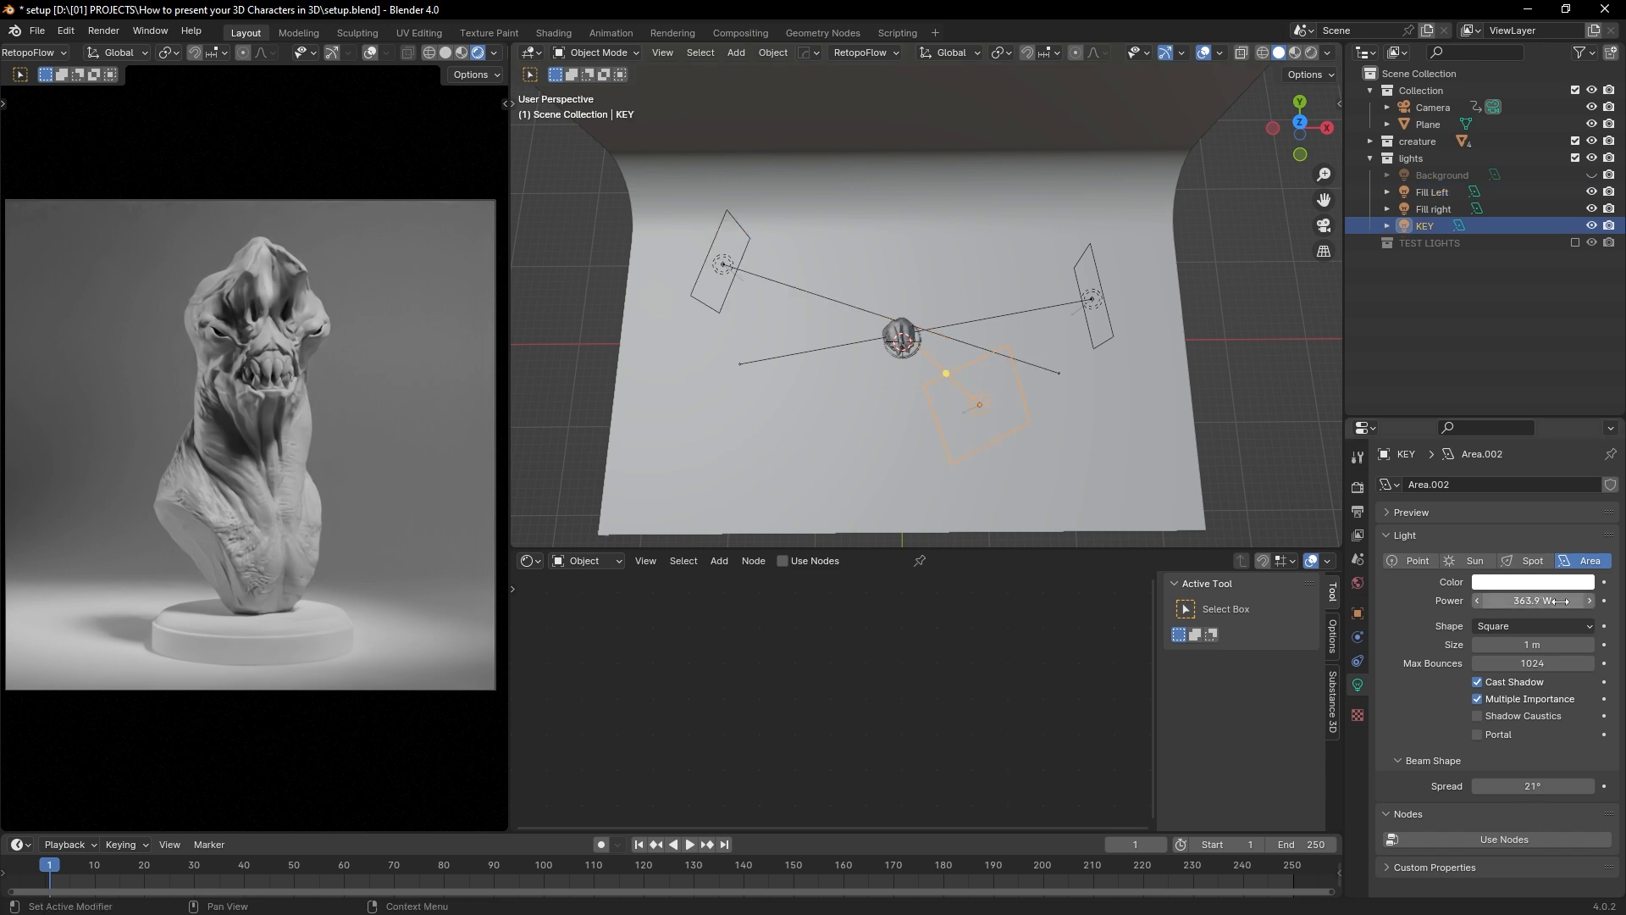
click(1526, 601)
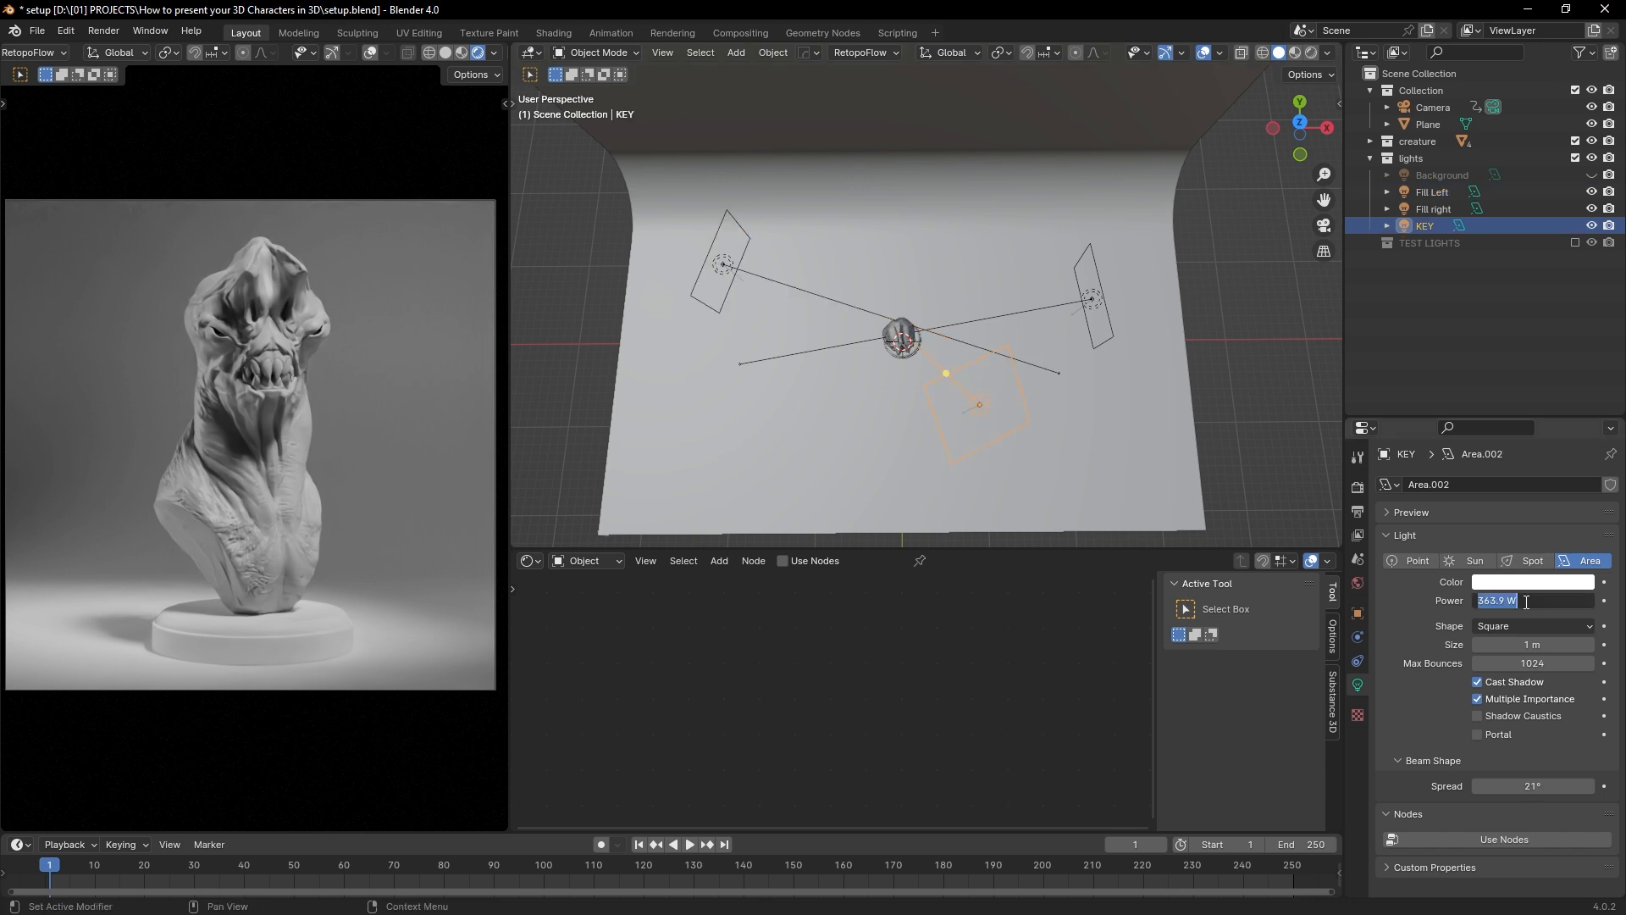
text(400)
key(Return)
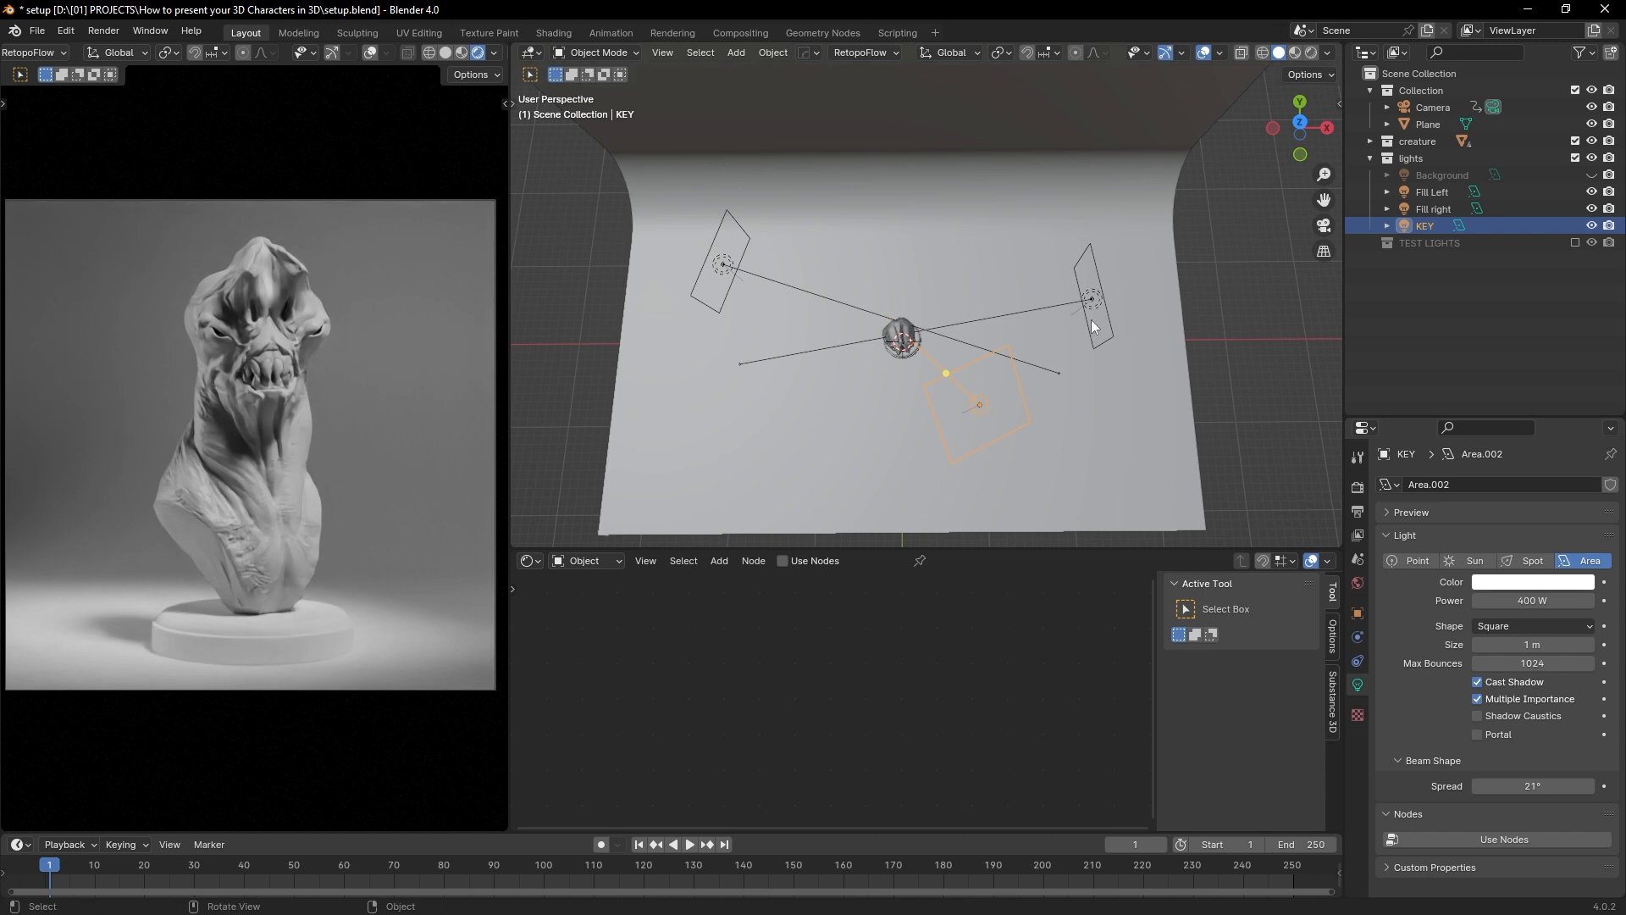
Step: Hide Fill Left and KEY to examine what the Fill right light alone does on the bust
click(1095, 295)
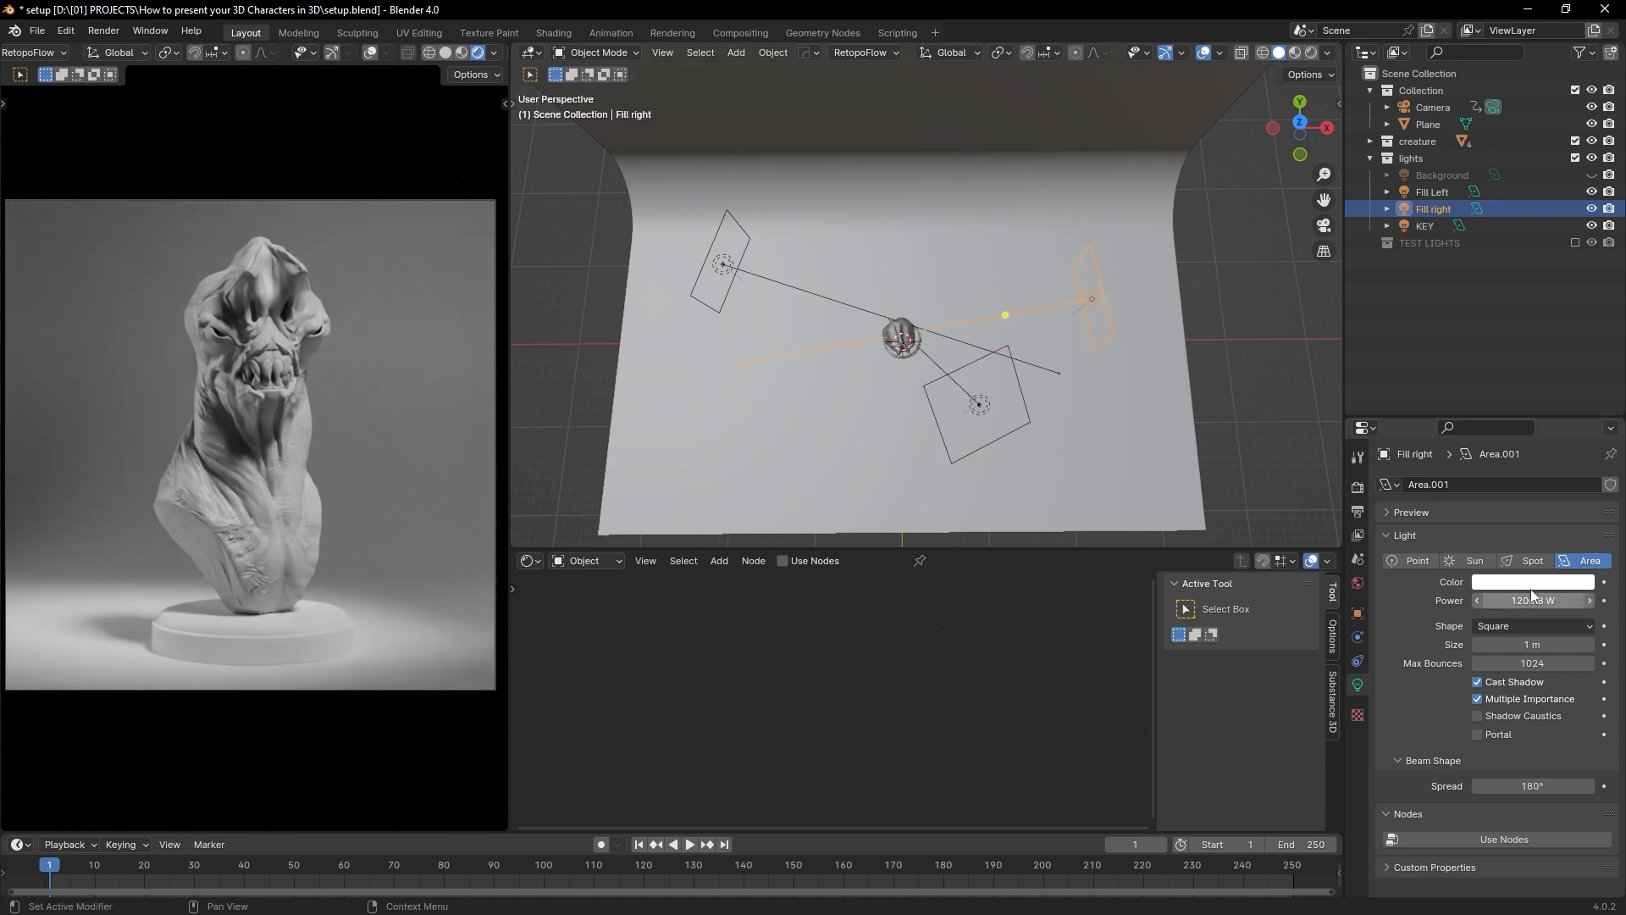
shift+middle_drag(1099, 328, 1049, 316)
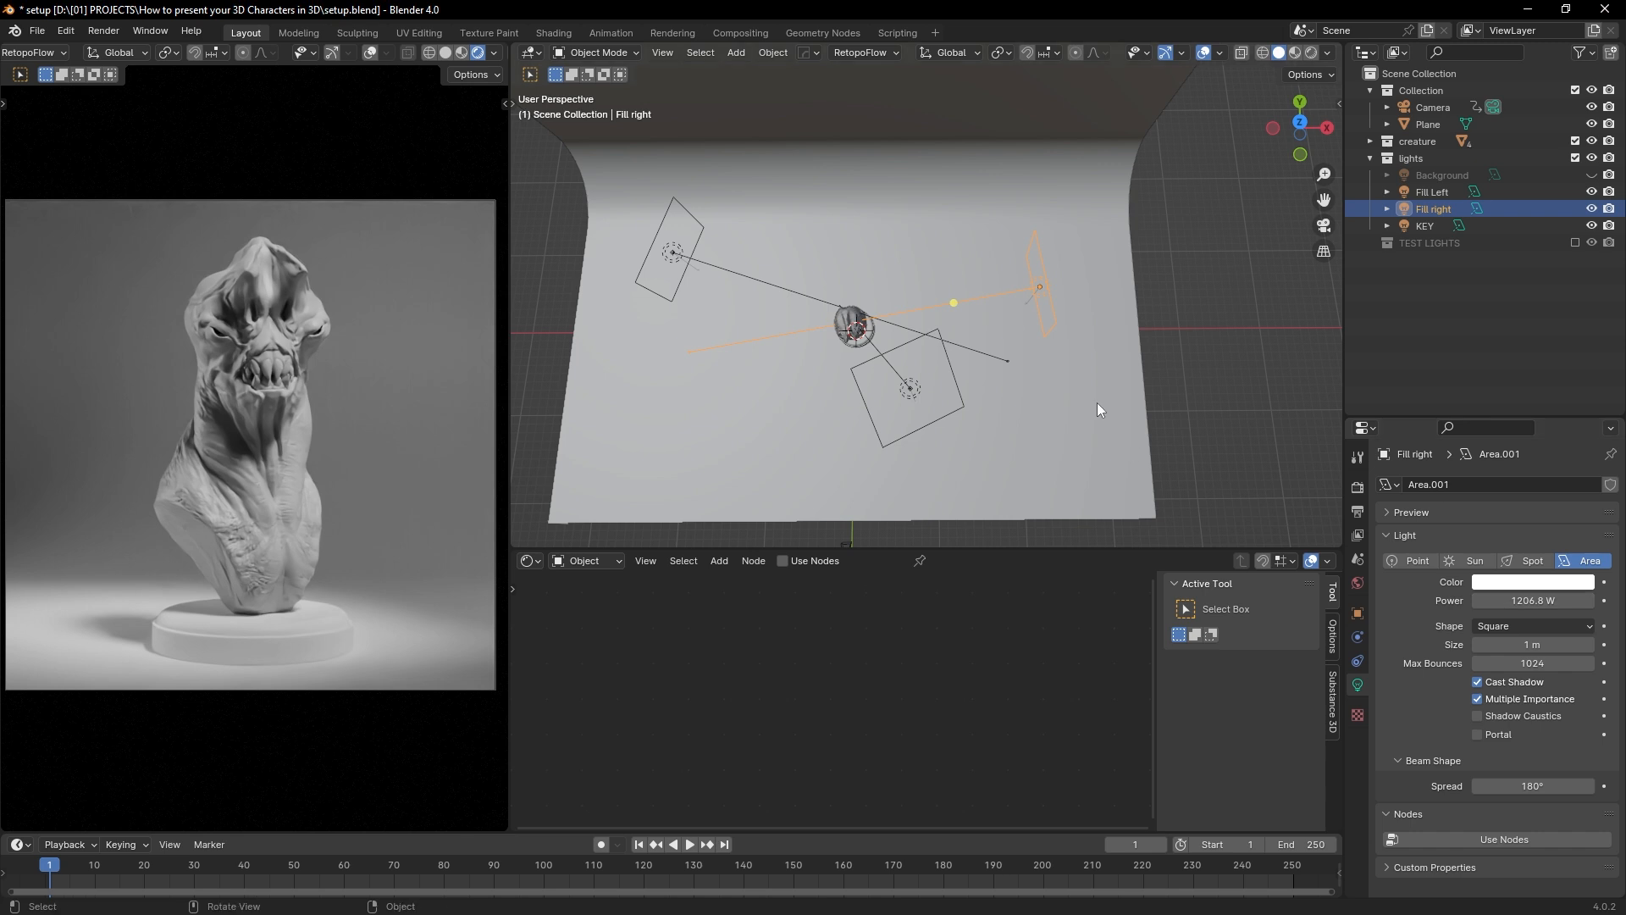
click(1591, 193)
click(1592, 226)
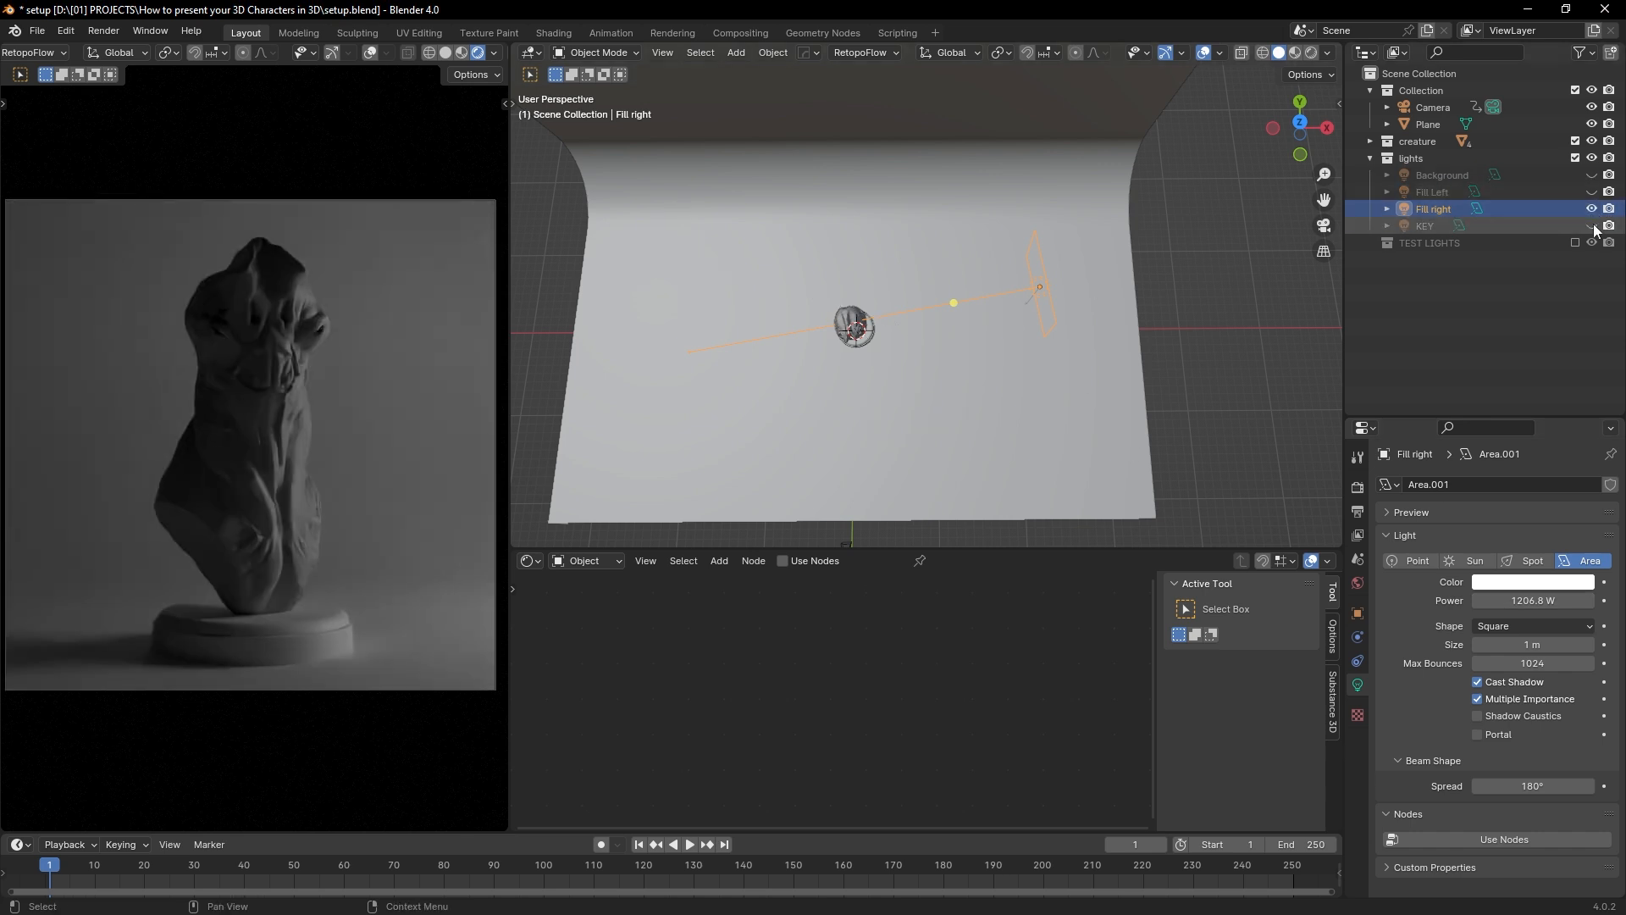
Step: Hide Fill right and show KEY to examine the key light and its settings on their own
click(1592, 214)
click(1591, 225)
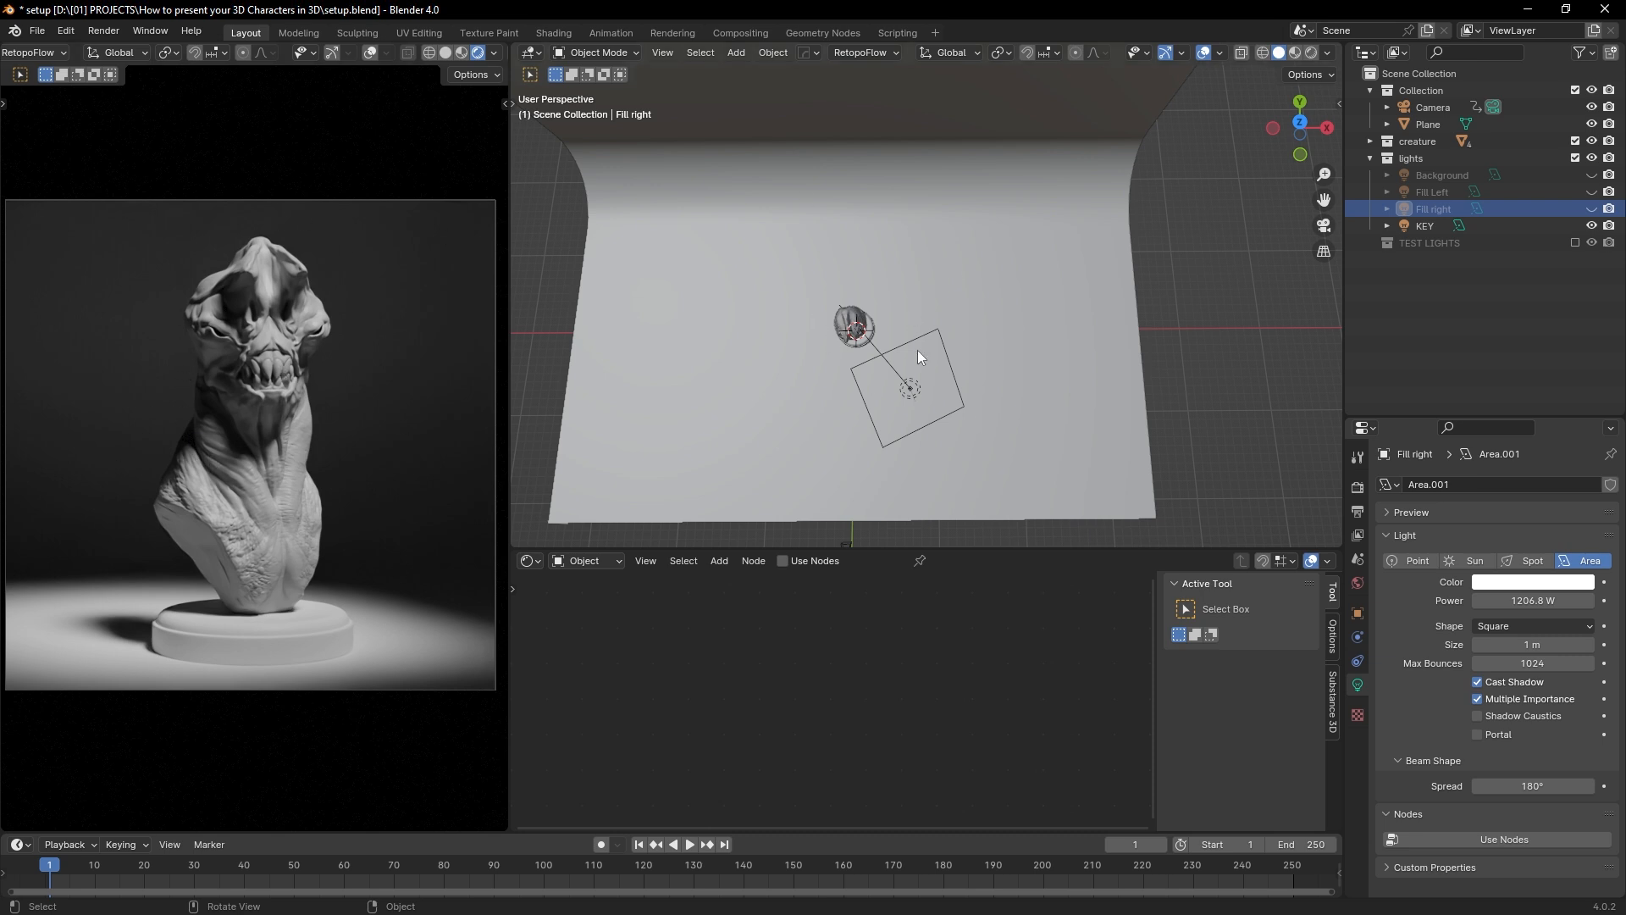
click(1435, 224)
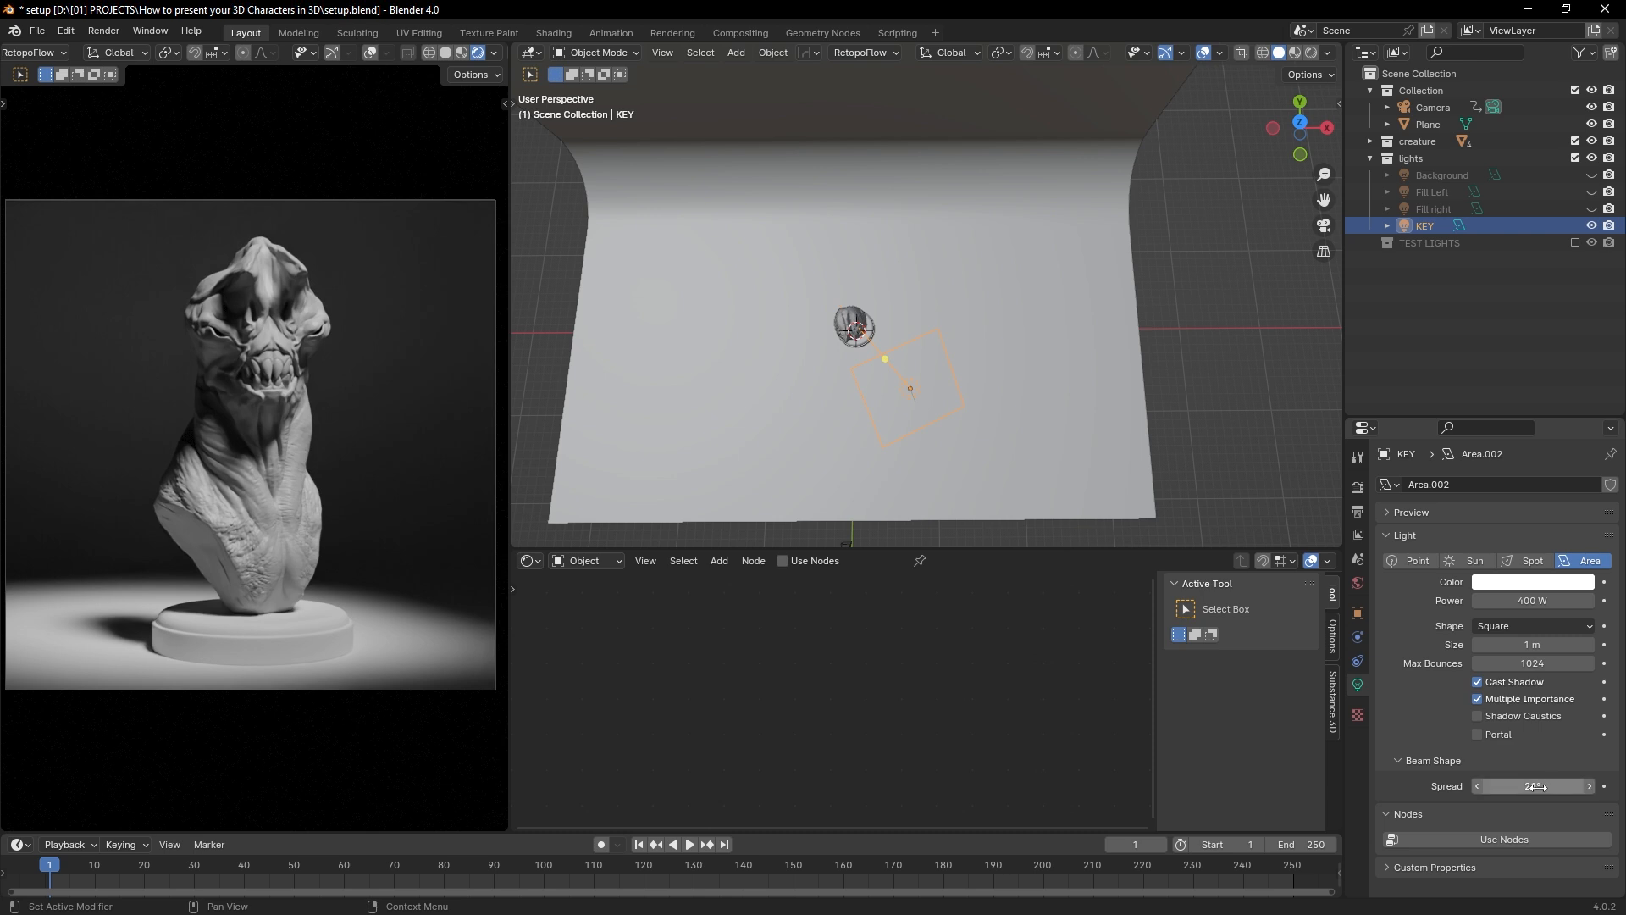
Step: Isolate Fill right once more for comparison and restore the KEY and Fill Left lights
click(1592, 209)
click(1592, 225)
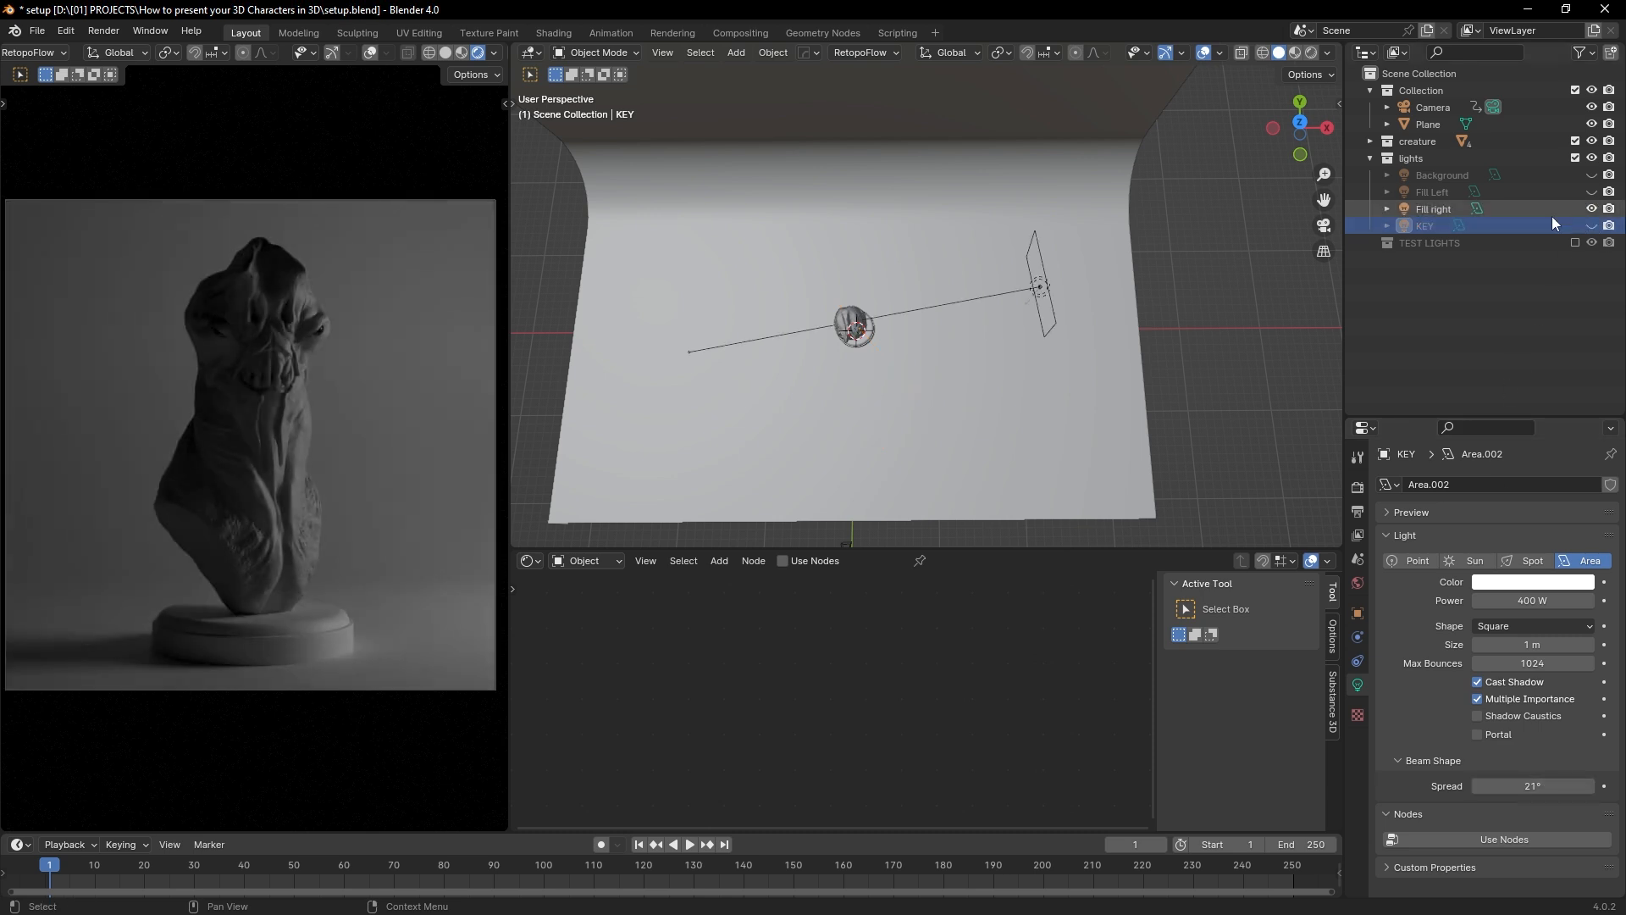
click(1452, 211)
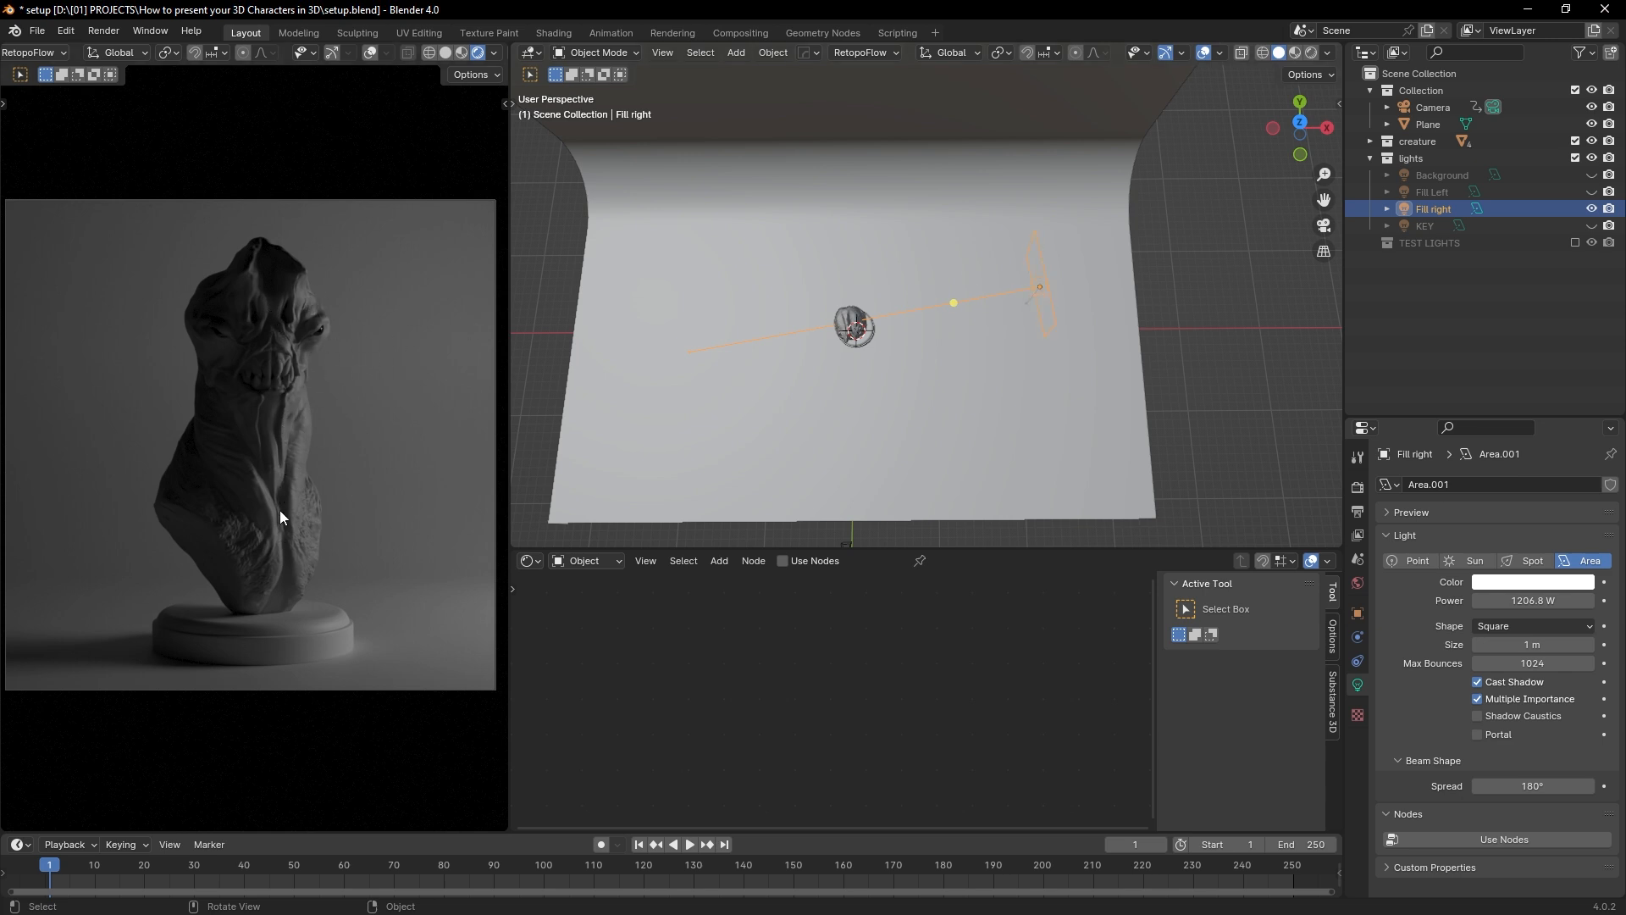
click(1591, 225)
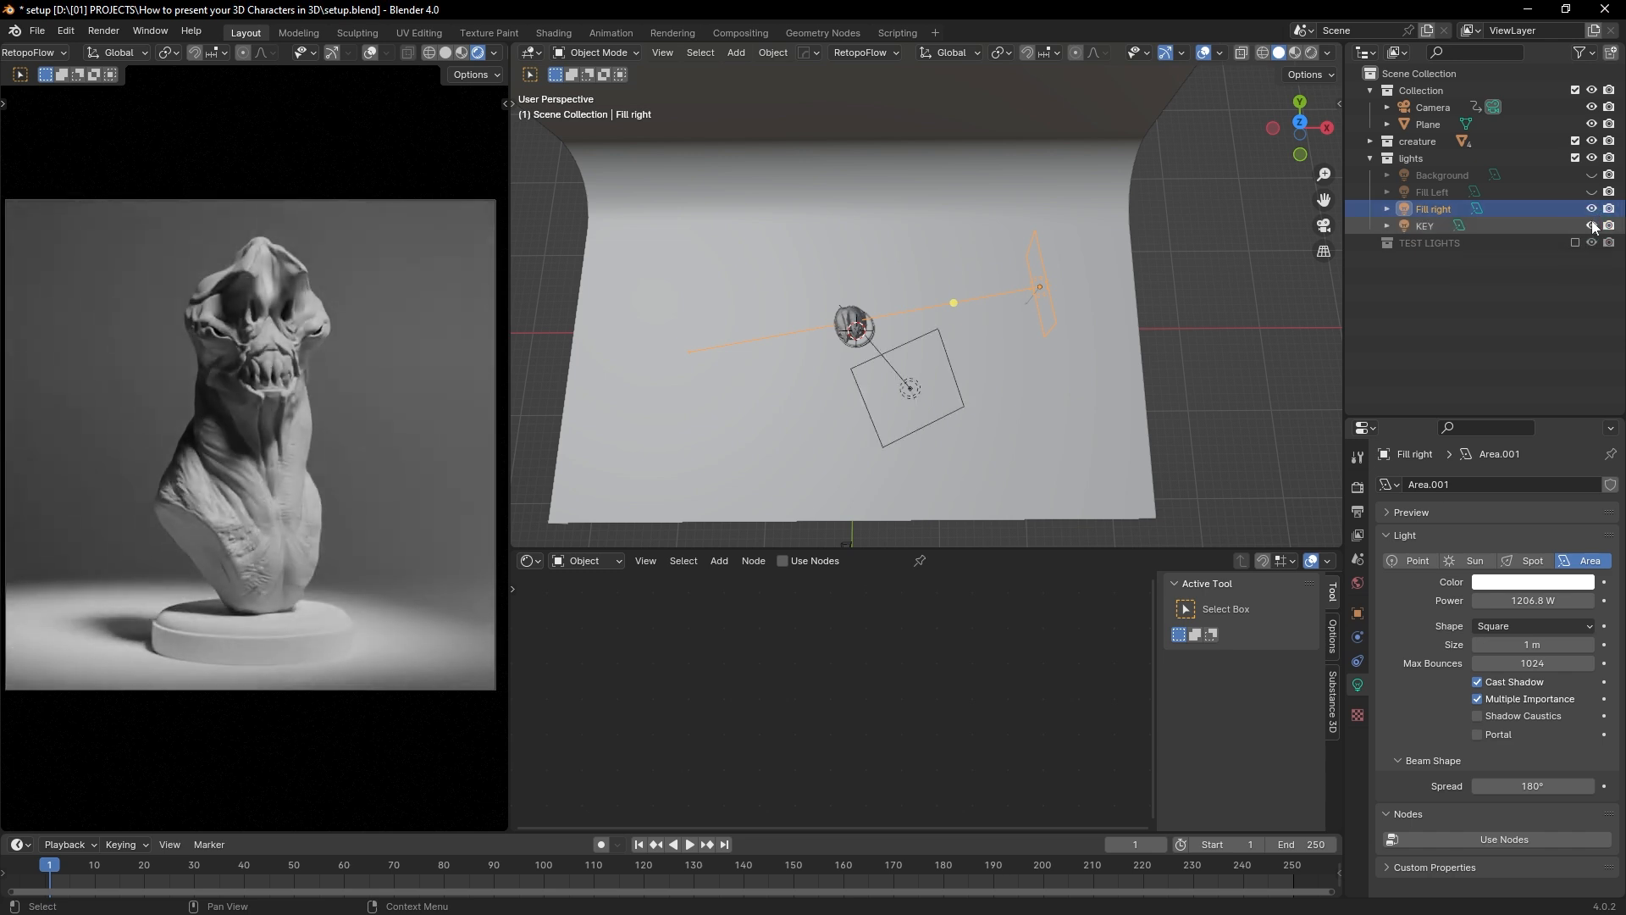
click(1591, 192)
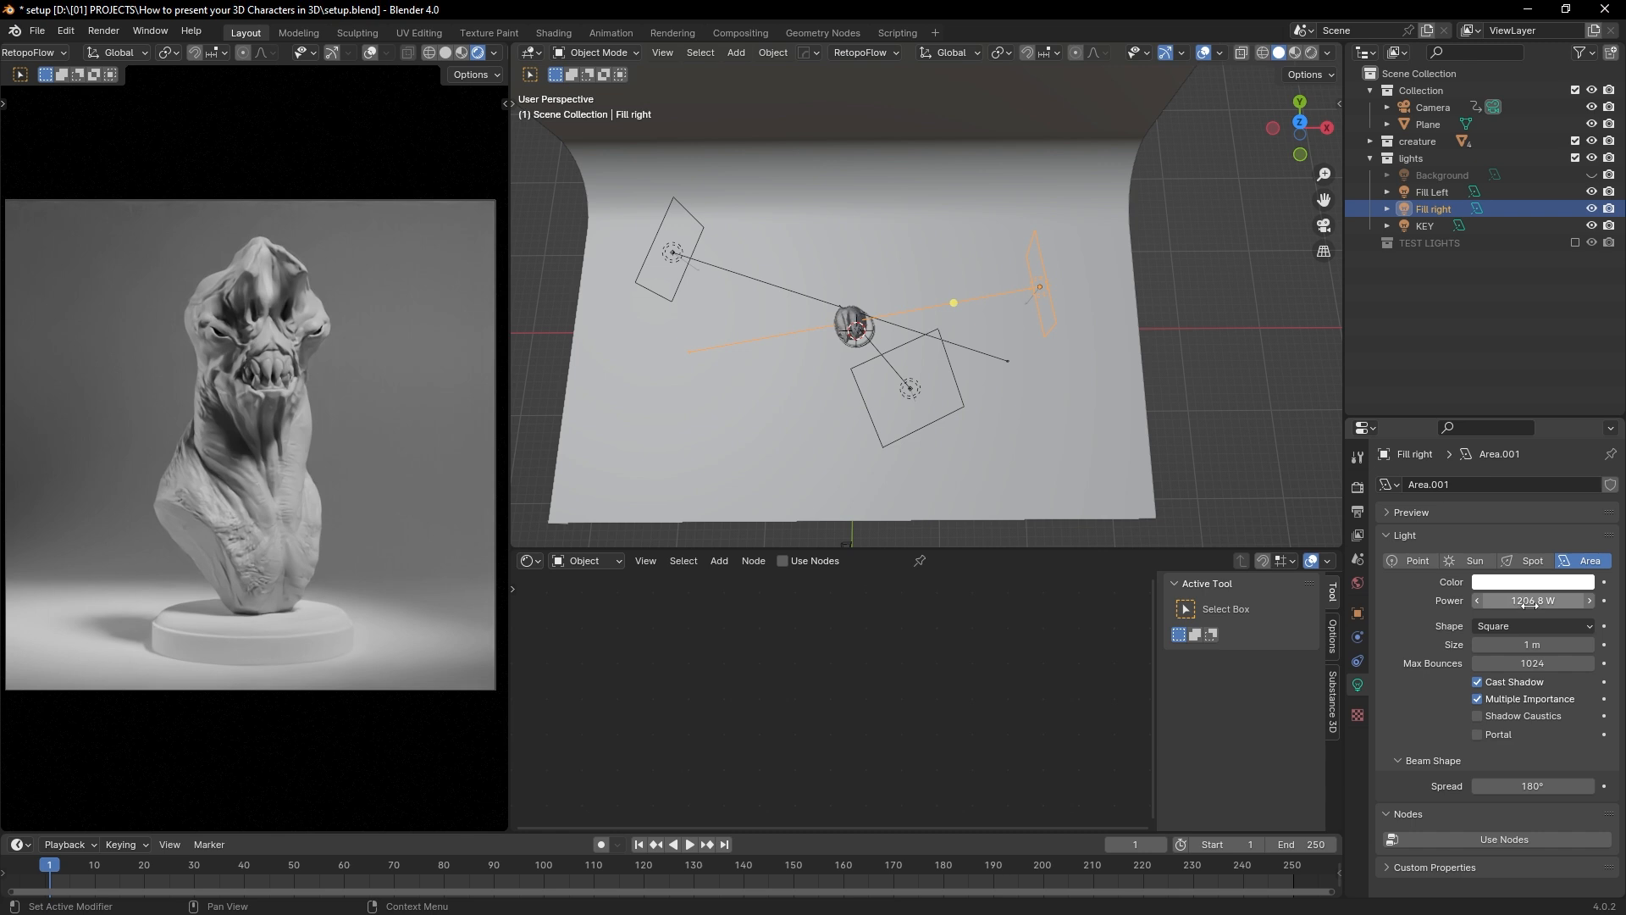
Step: Toggle the TEST LIGHTS collection on and off to compare its placement with the lights collection, leaving it excluded with Fill right selected
click(910, 389)
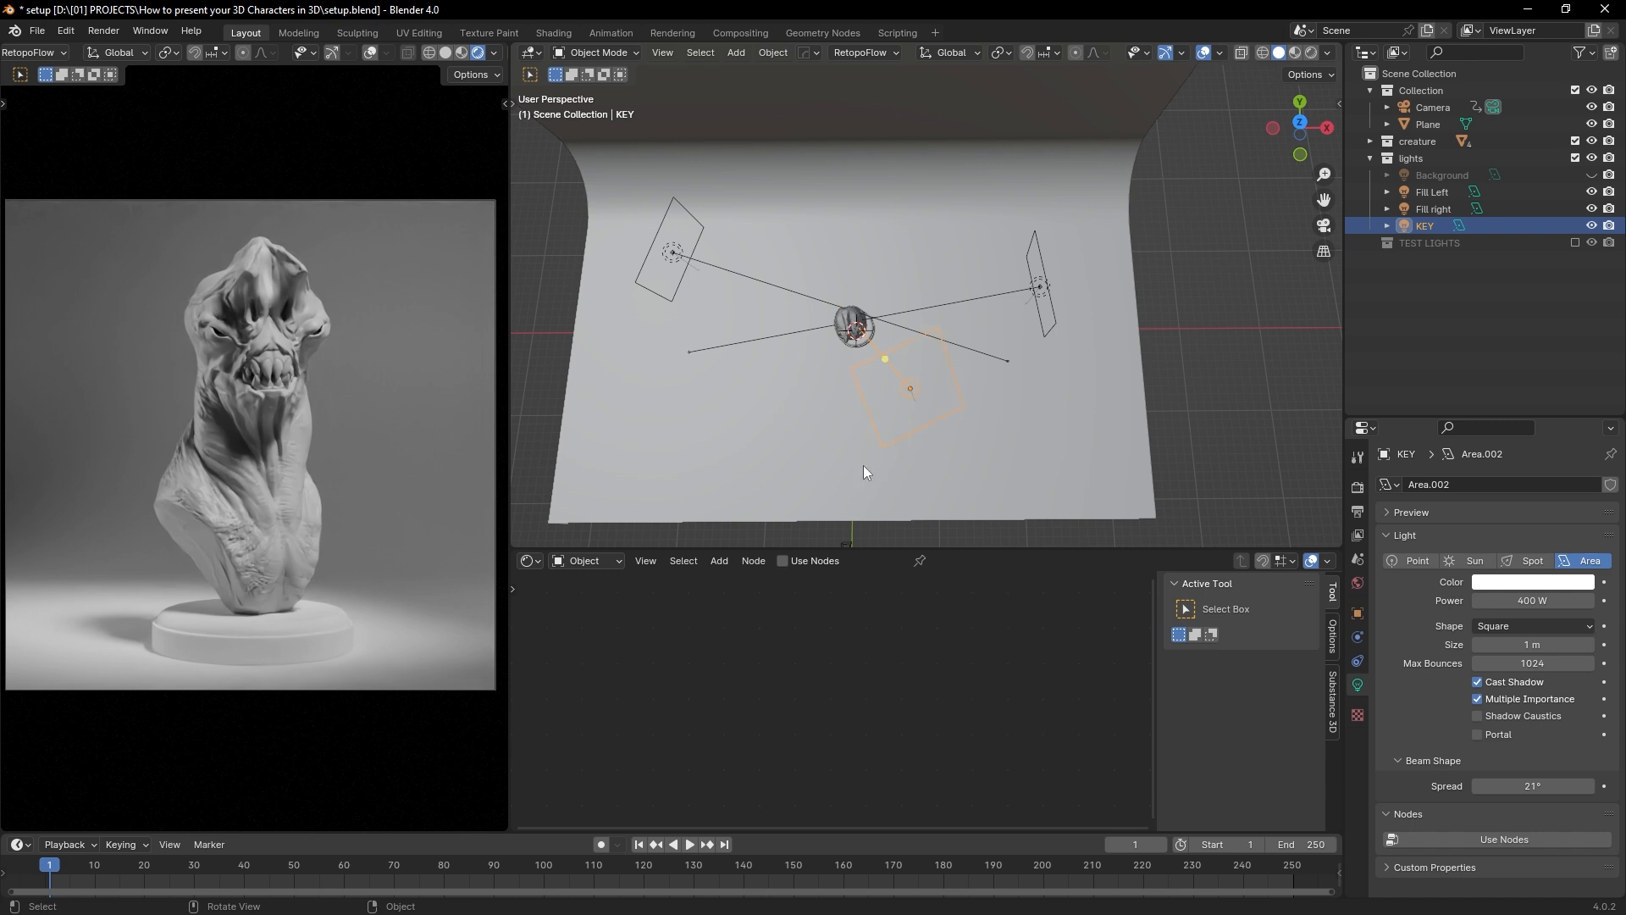
mouse_move(927, 316)
middle_down()
mouse_move(930, 300)
mouse_move(958, 313)
mouse_move(957, 298)
mouse_move(936, 334)
middle_up()
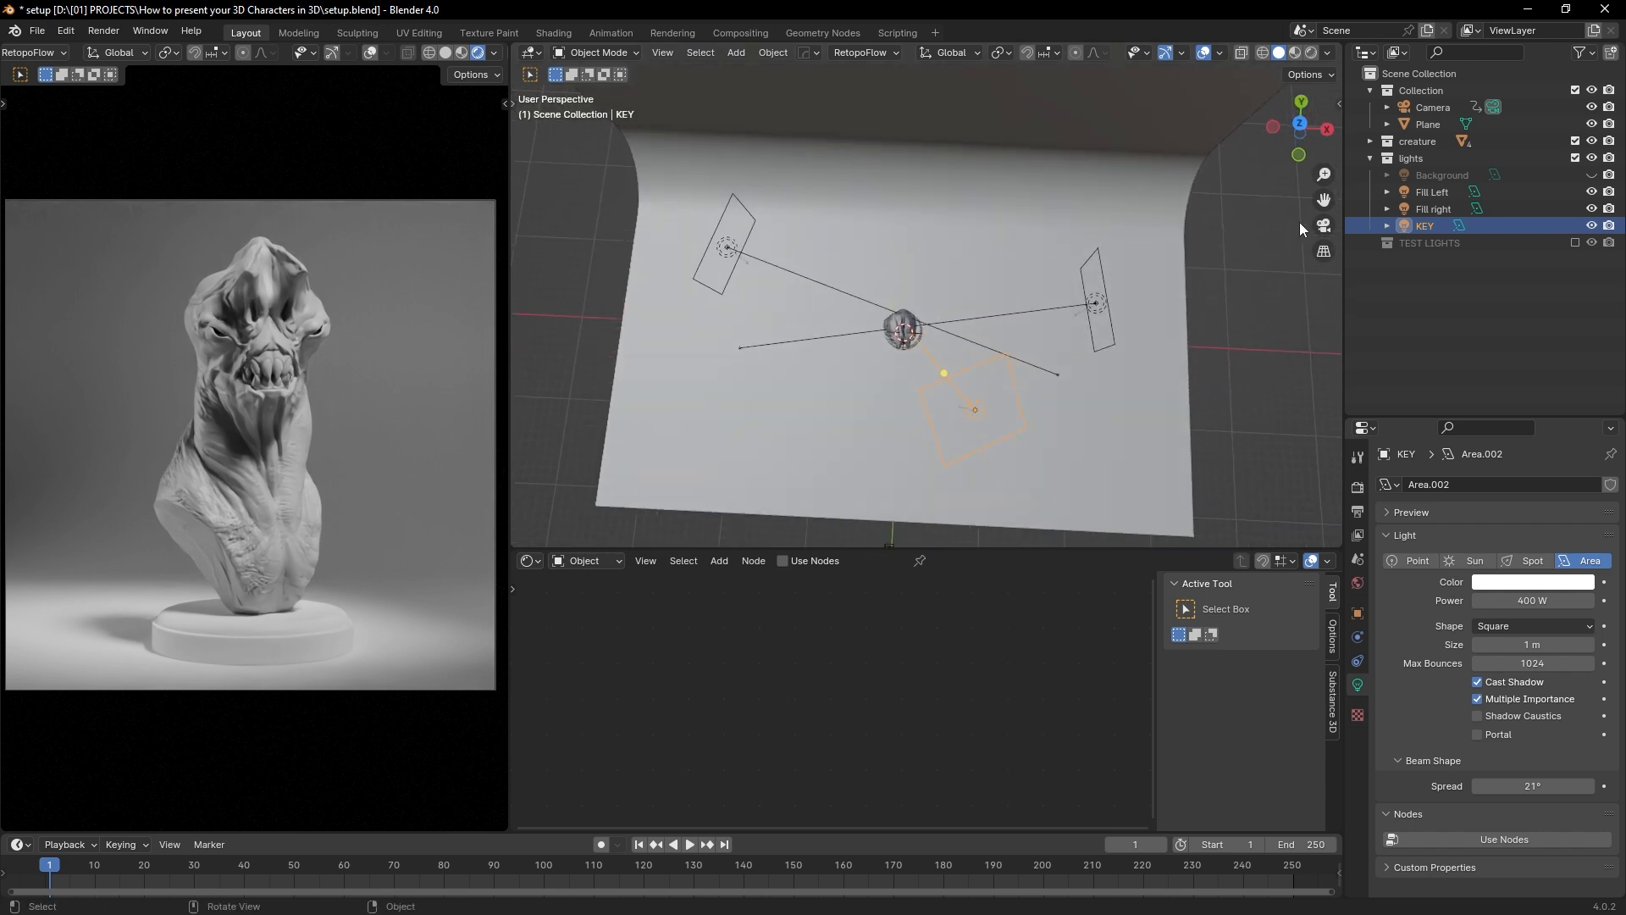
click(1574, 243)
click(1575, 243)
click(1574, 243)
middle_drag(1196, 327, 1191, 323)
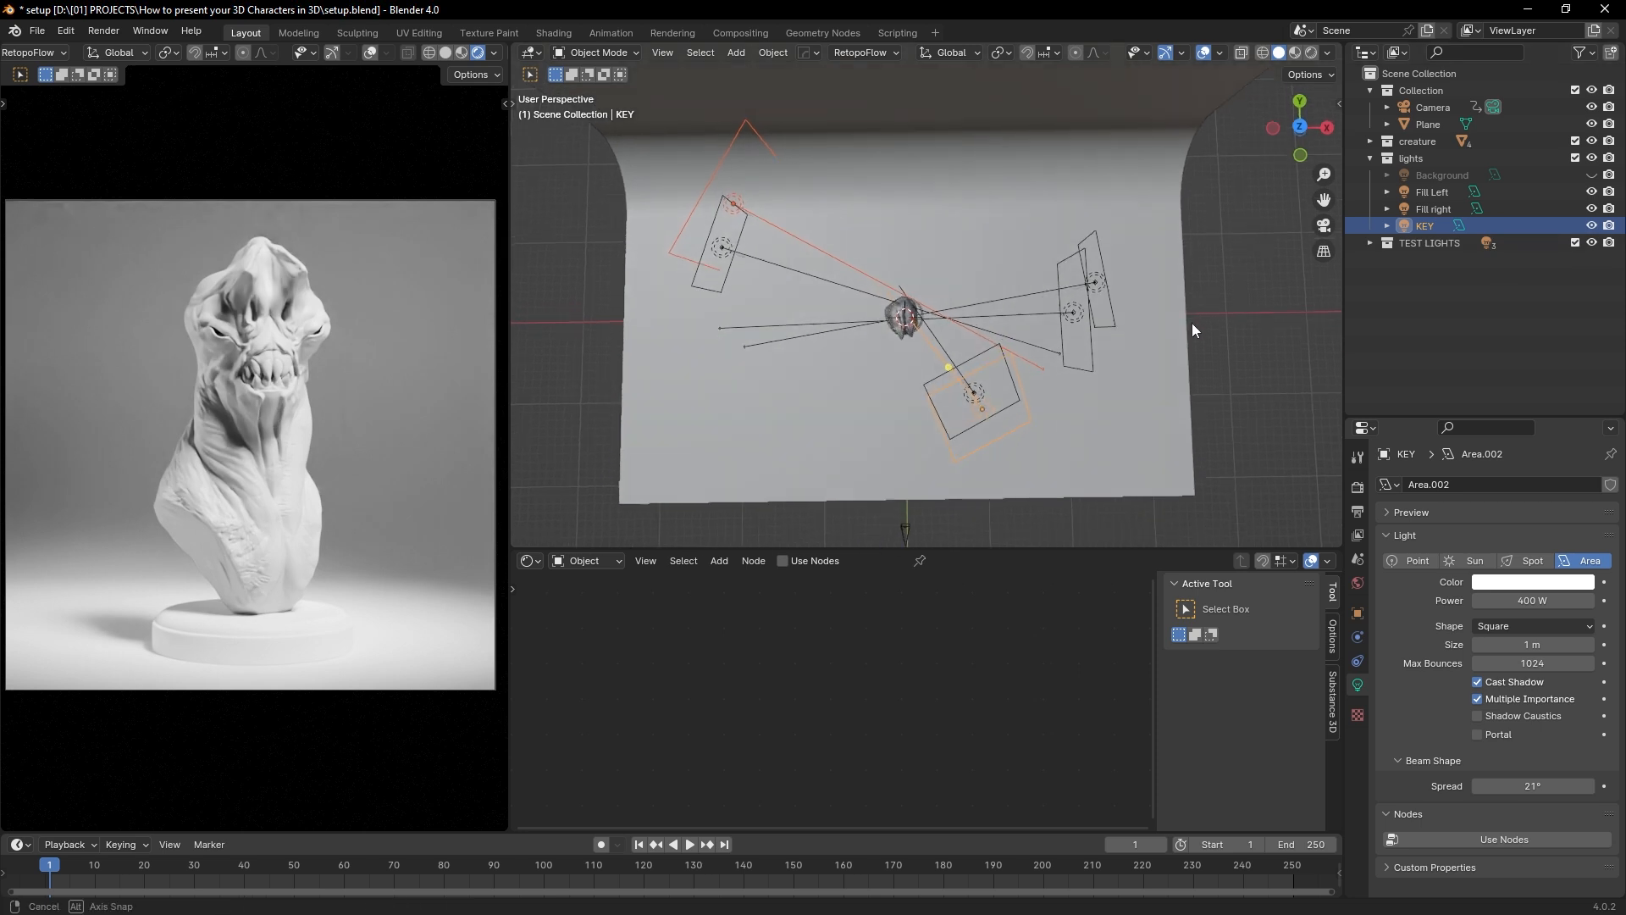
click(1591, 244)
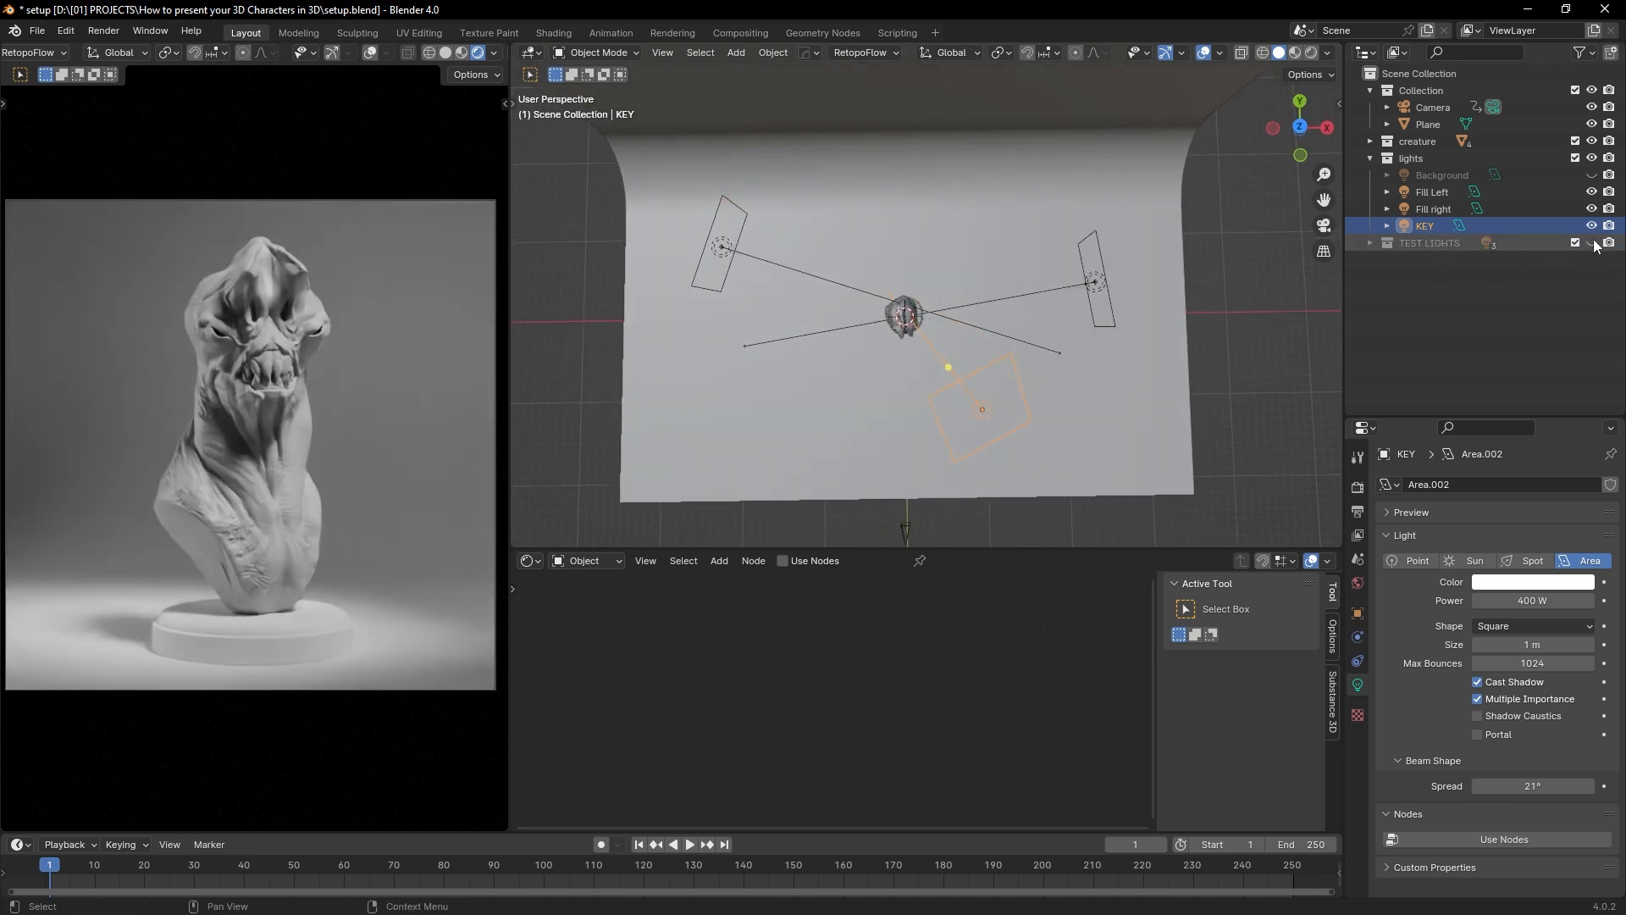
click(1592, 244)
click(1575, 243)
click(1096, 273)
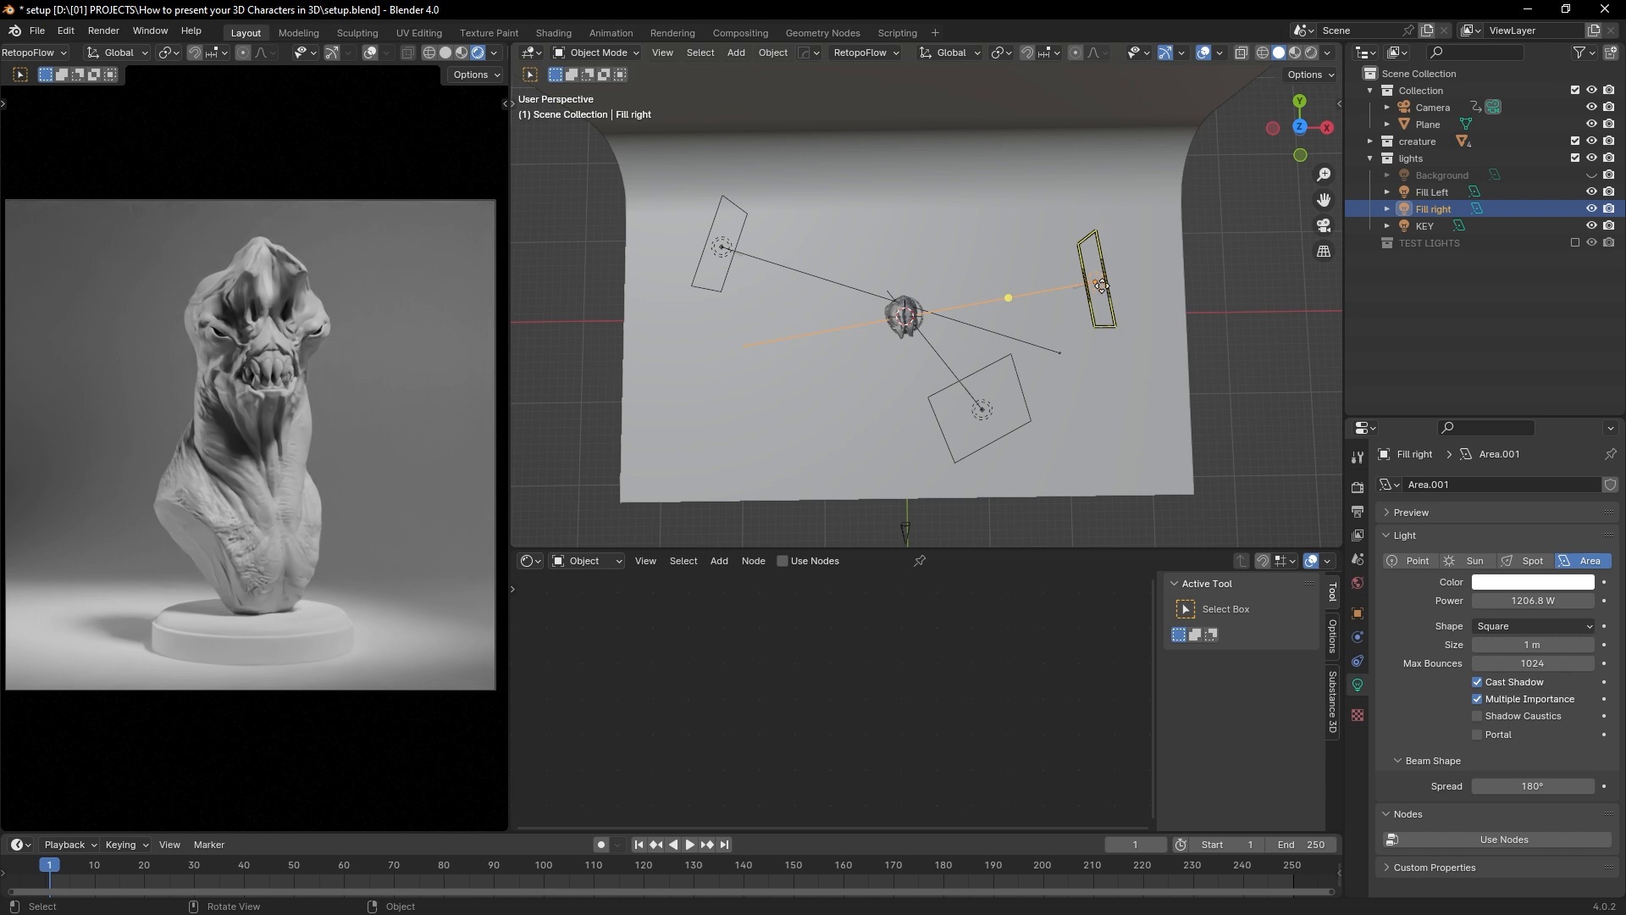
Step: Compare the Fill right light on its own with the IT FEEL RIGHT light of the TEST LIGHTS collection by hiding the other lights
click(1592, 192)
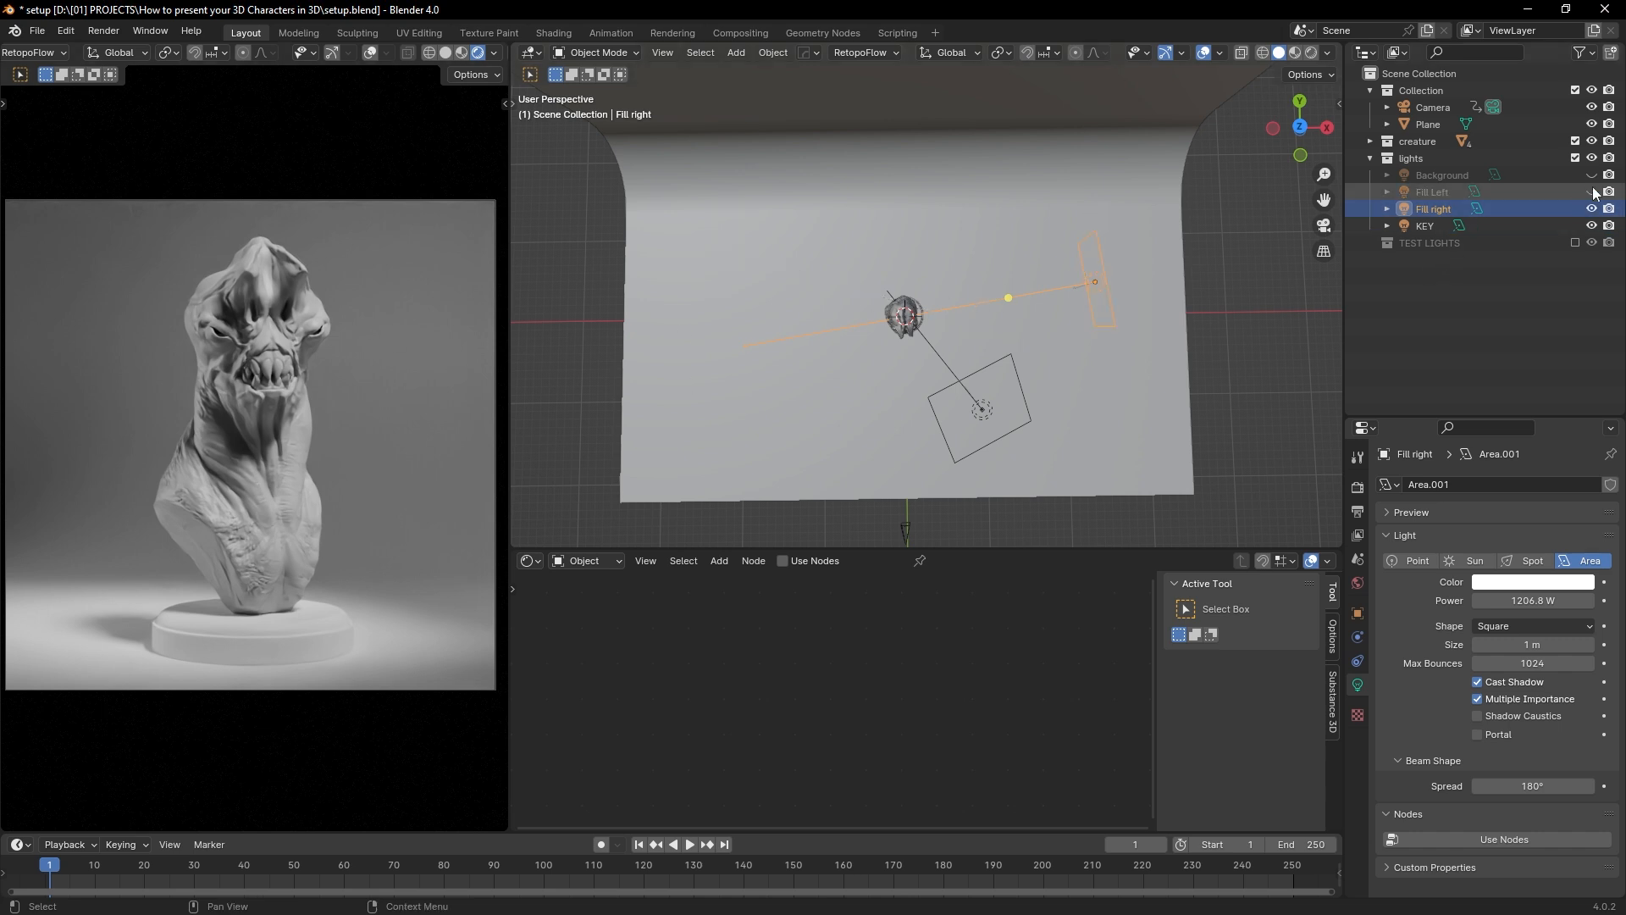
click(1593, 225)
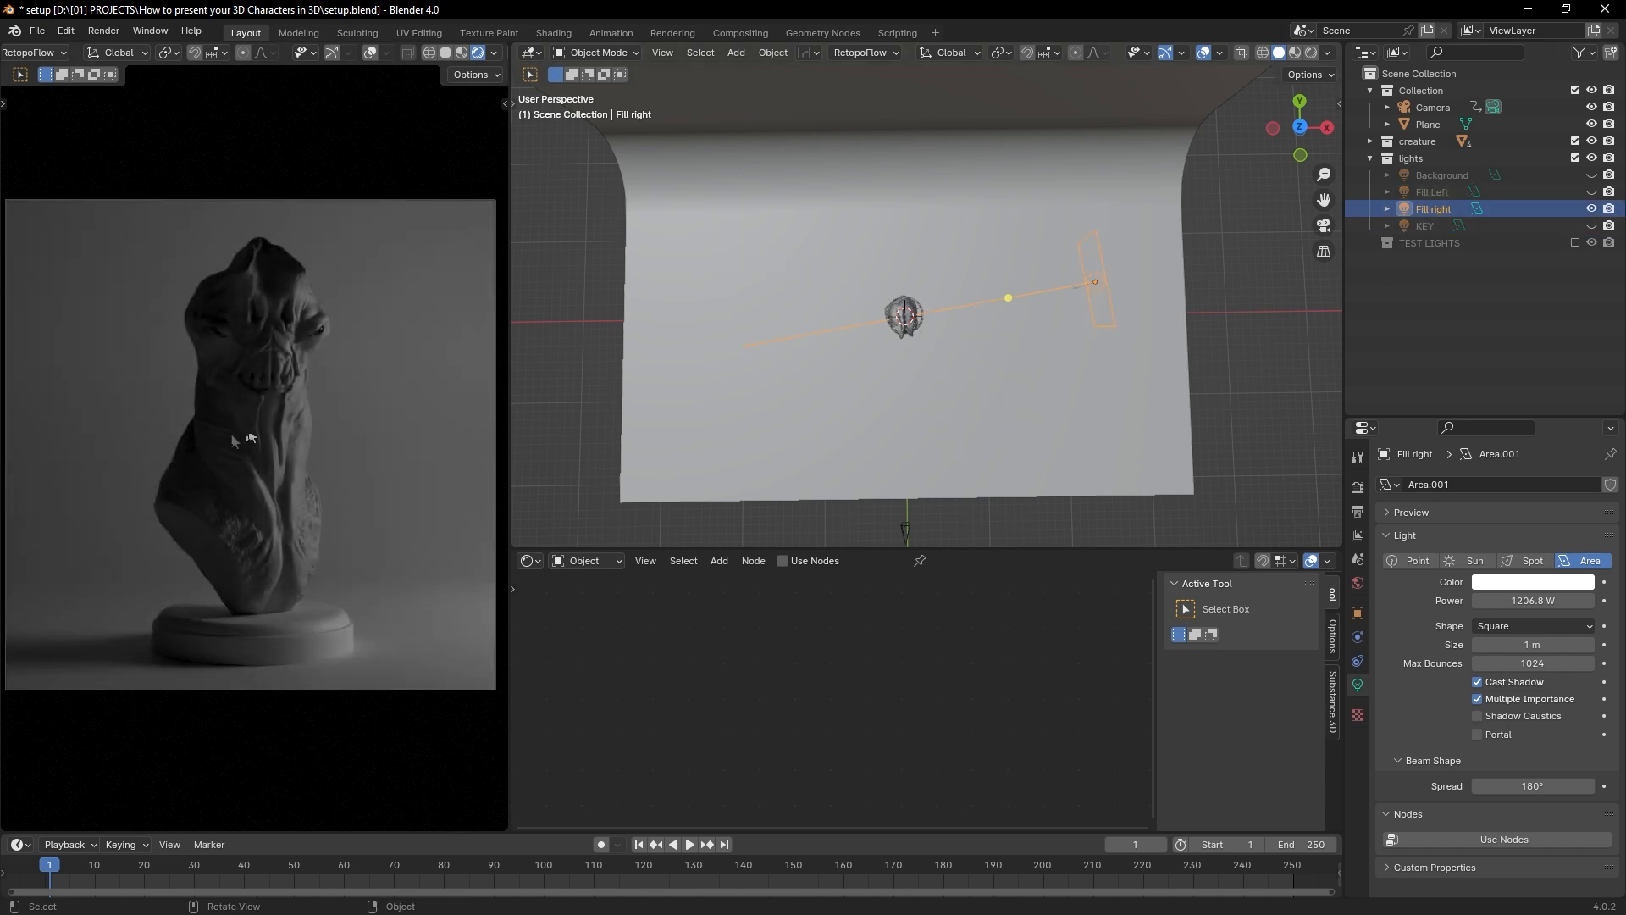
click(1576, 242)
click(1576, 157)
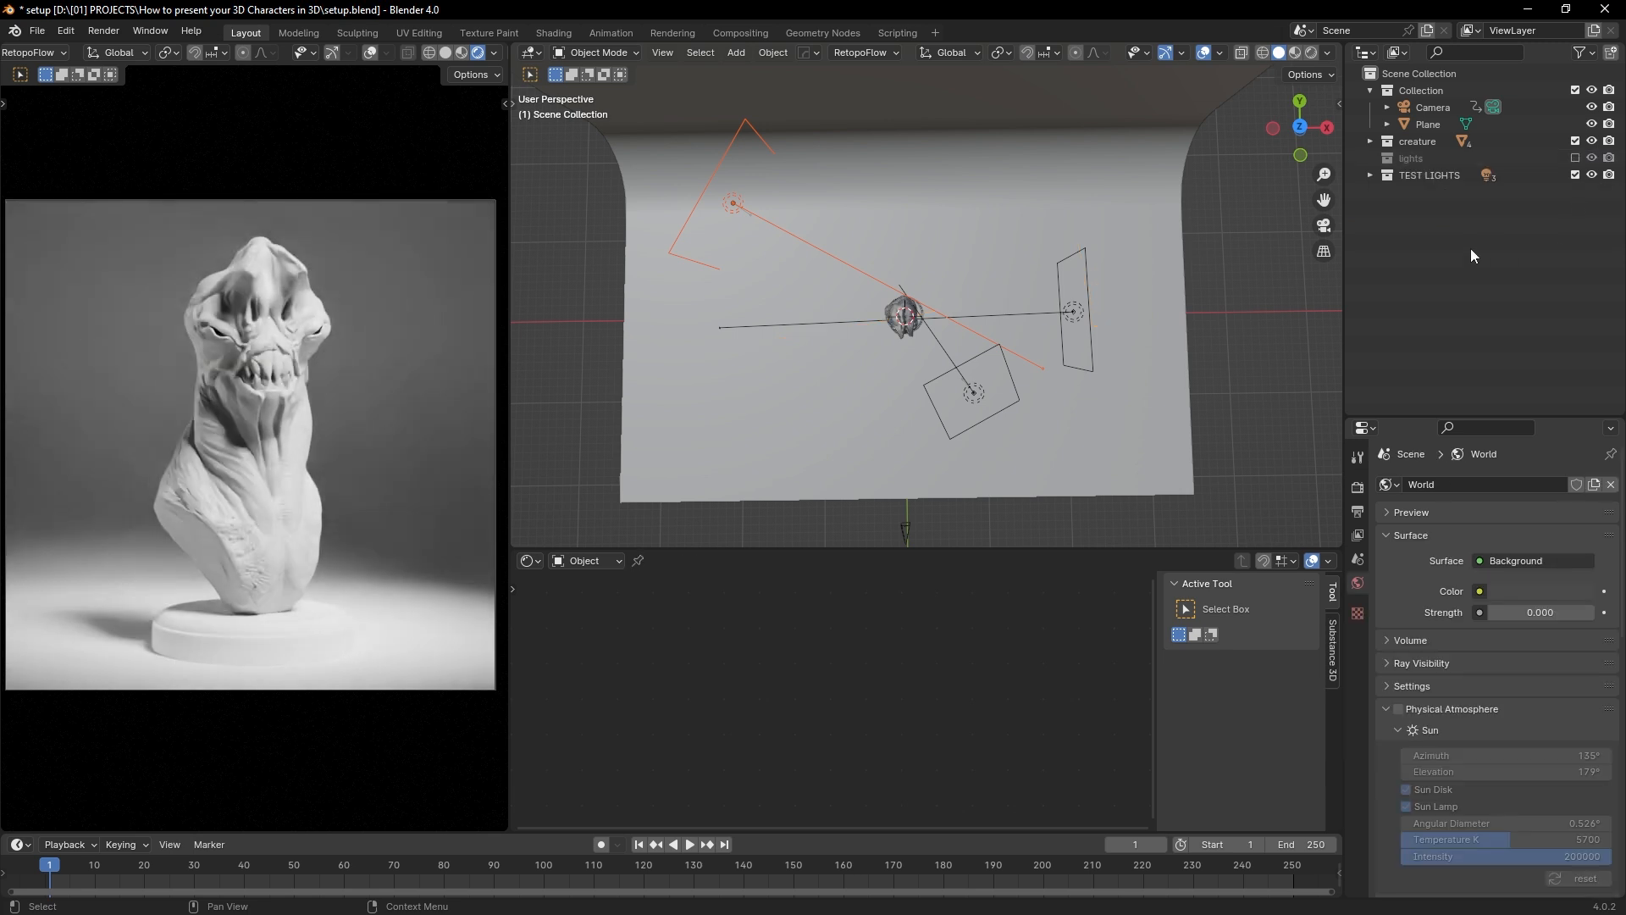
click(1370, 174)
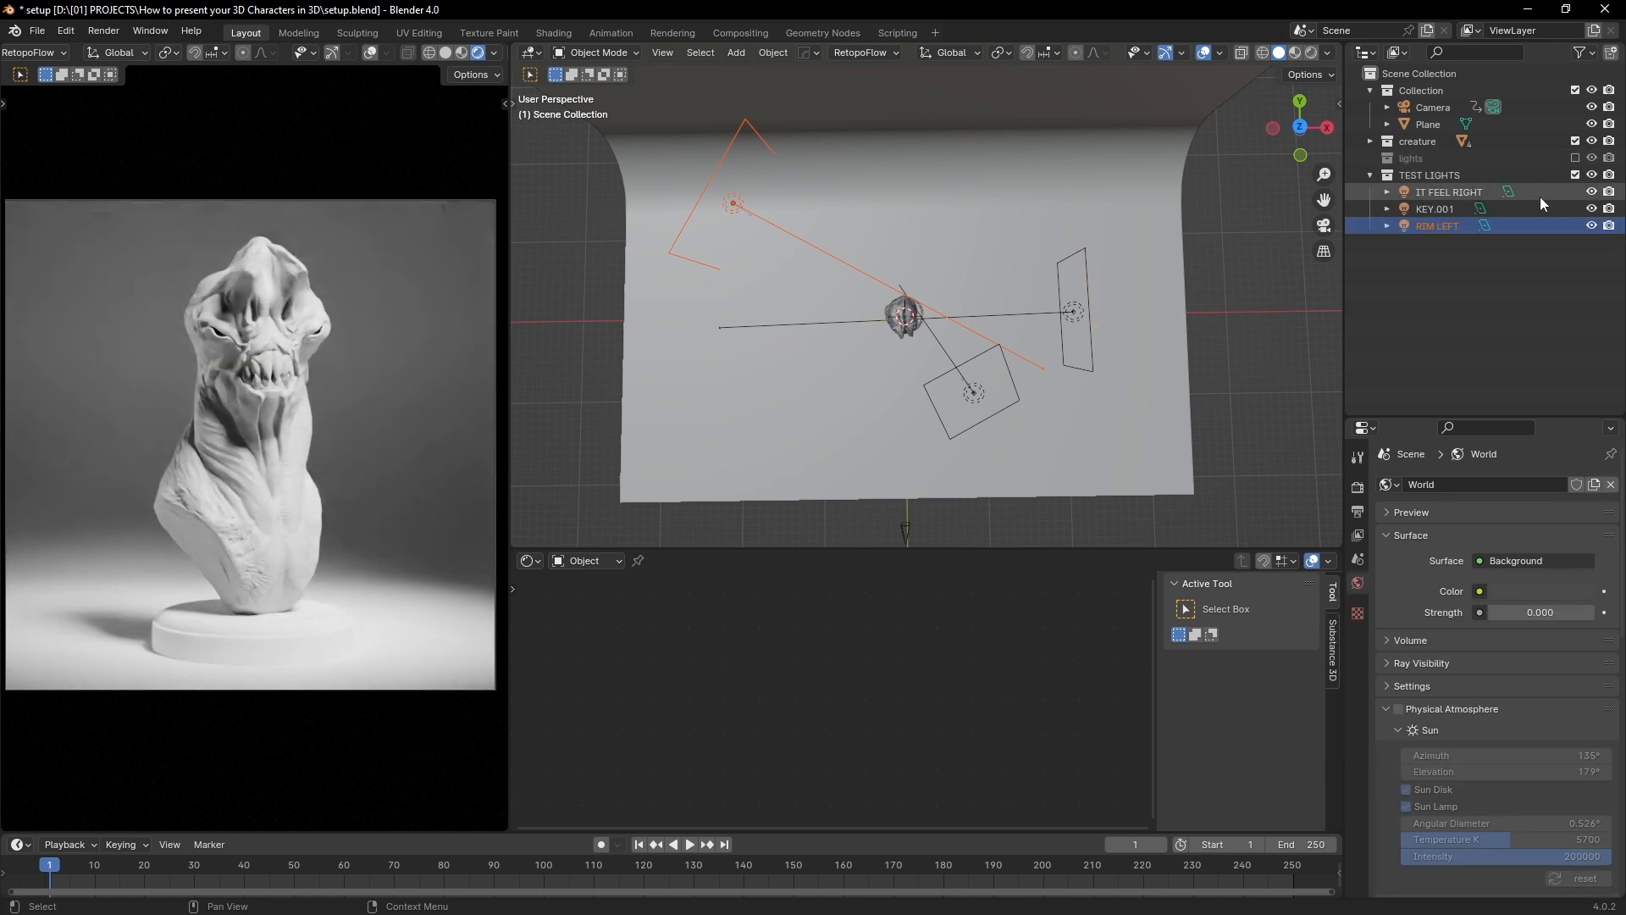
click(1593, 208)
click(1592, 226)
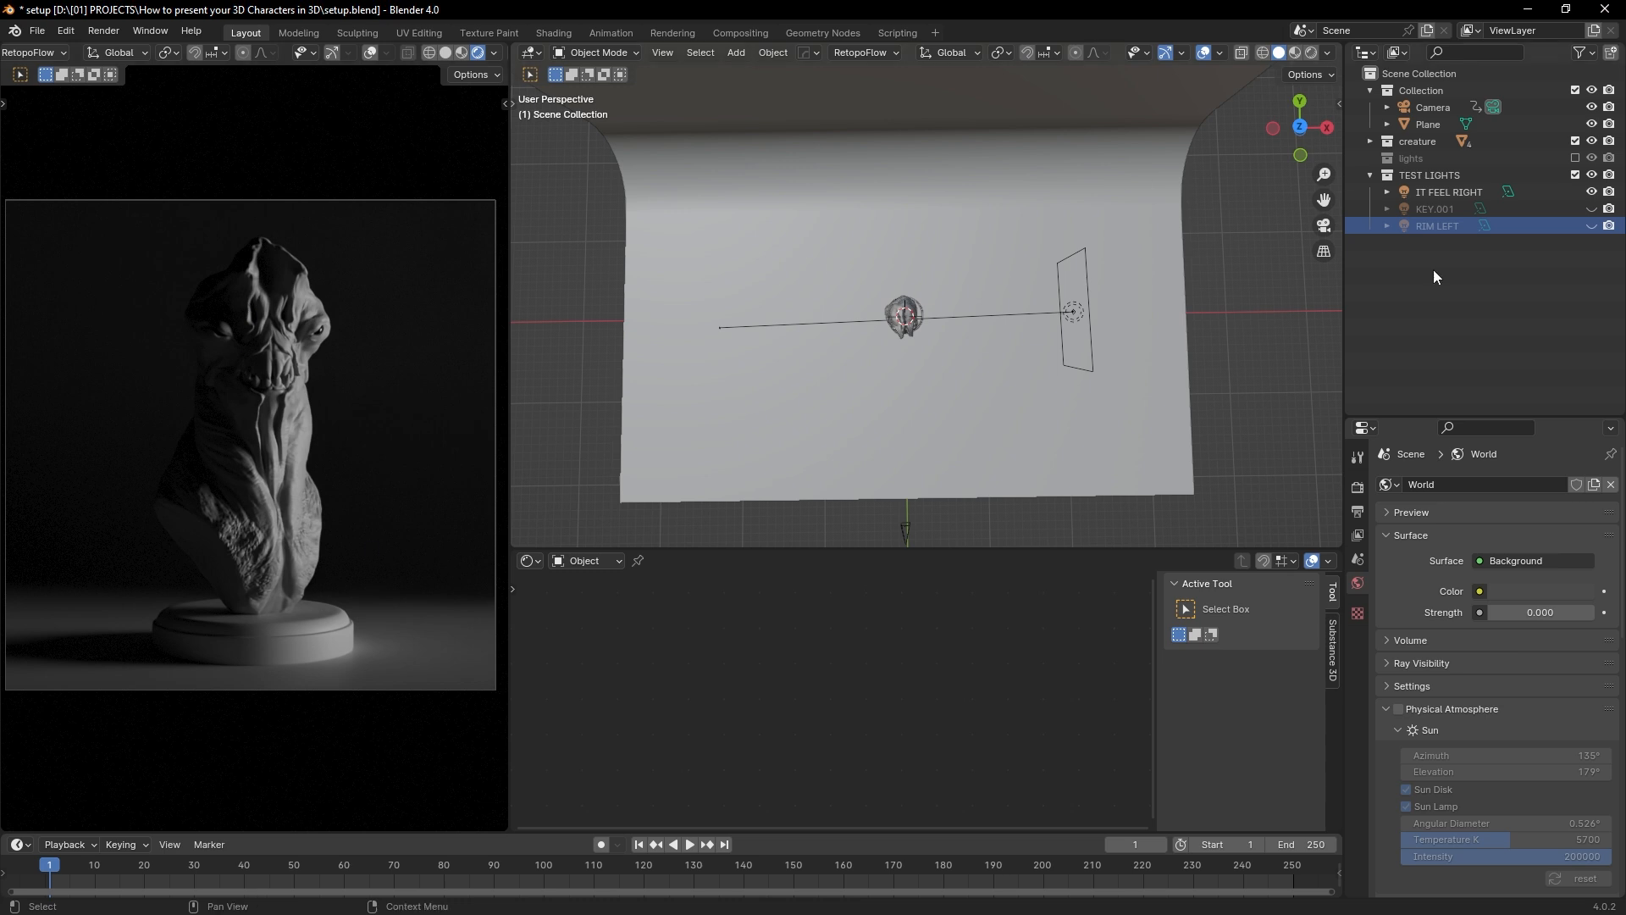
Step: Exclude the TEST LIGHTS collection and enable the lights collection again
click(1575, 175)
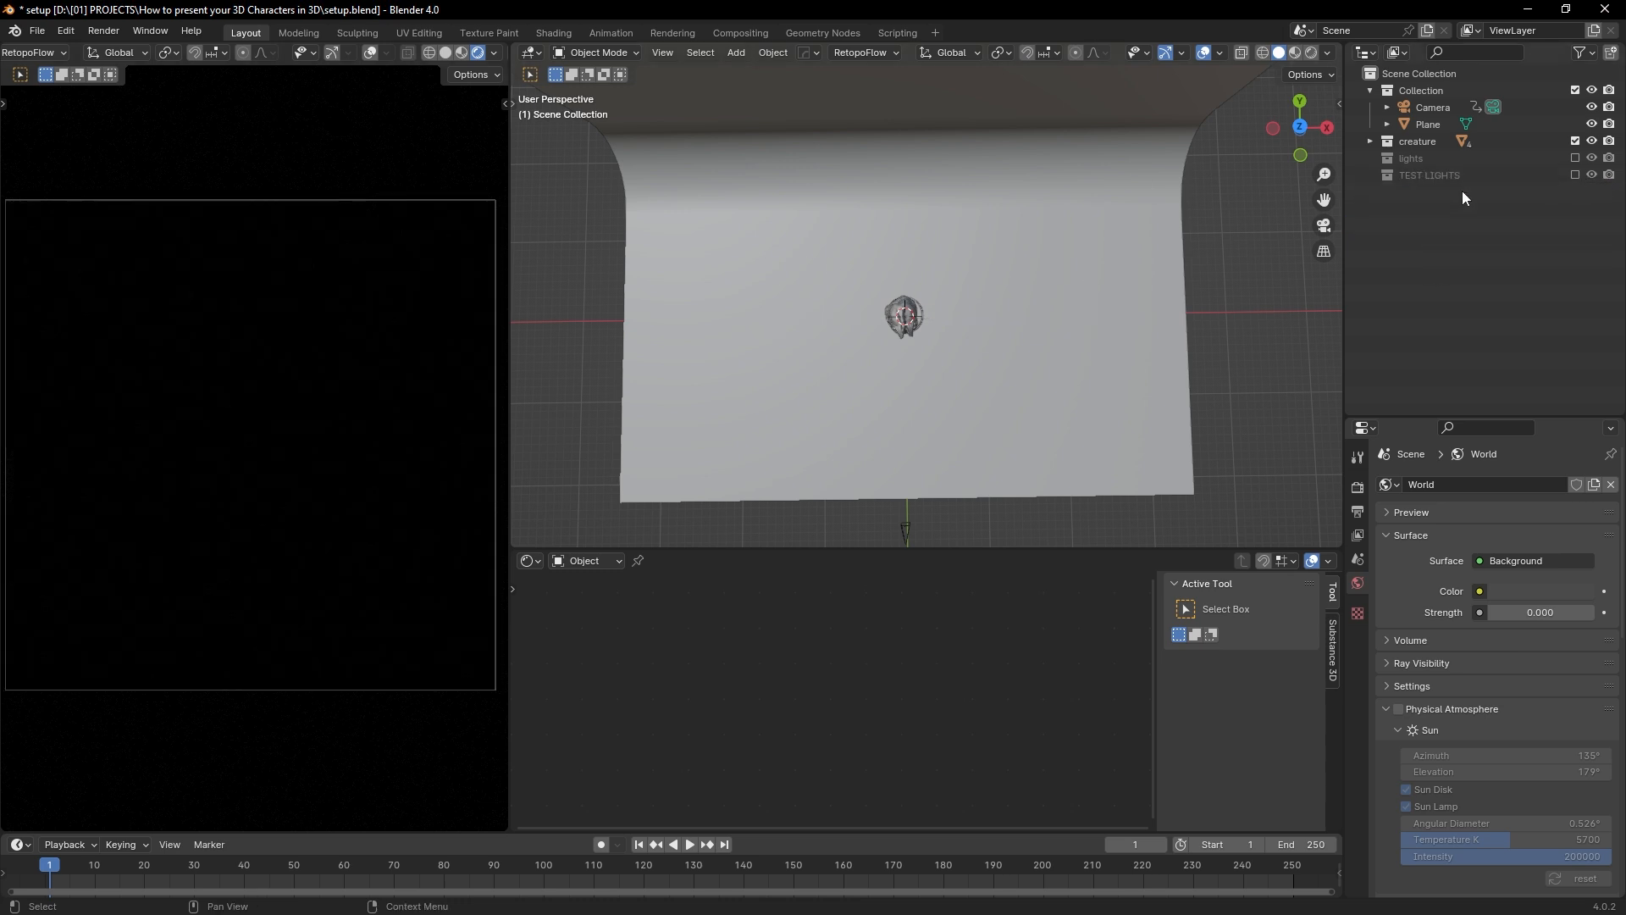
click(1575, 158)
click(1591, 175)
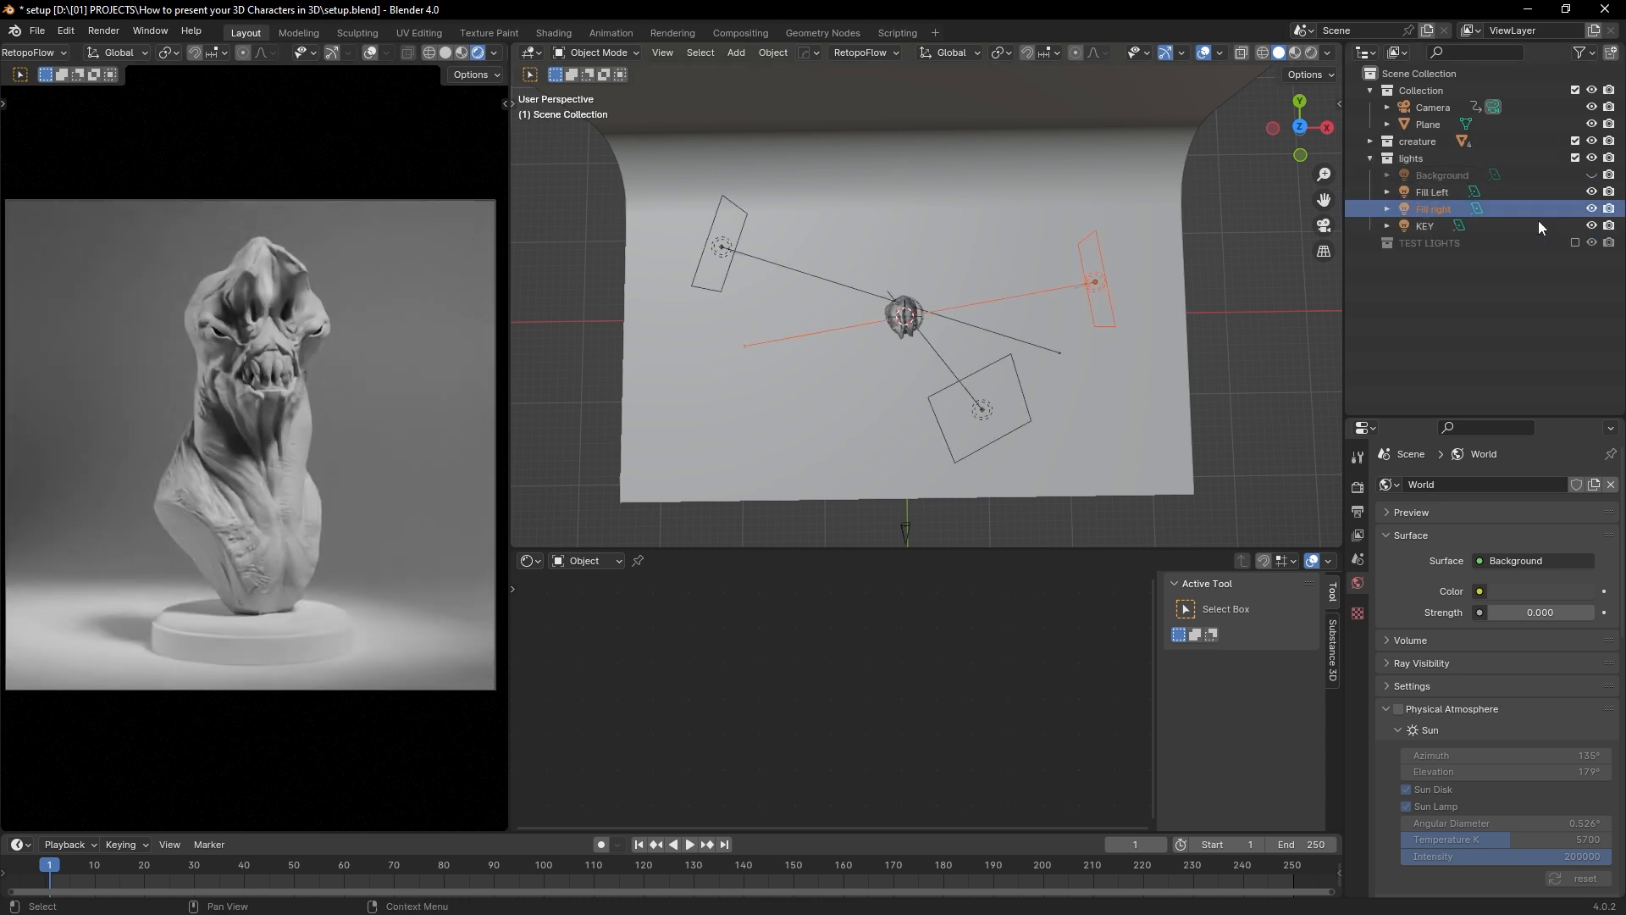
Step: Select the backdrop plane and bring its material nodes into view with no node selected
click(1184, 310)
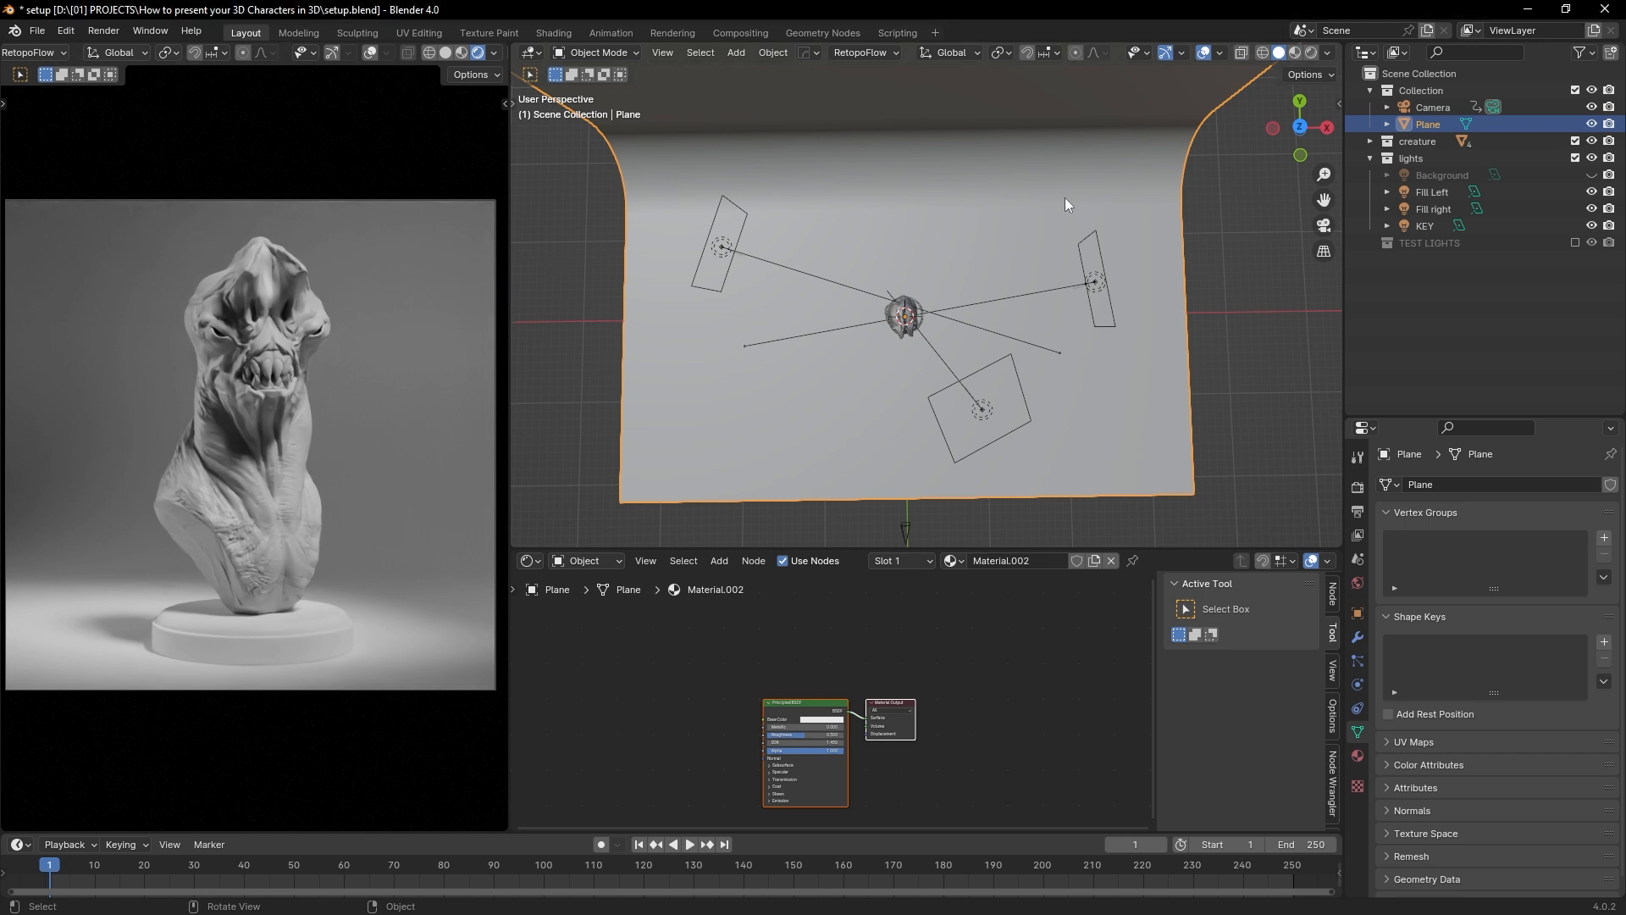
middle_drag(1054, 151, 1049, 118)
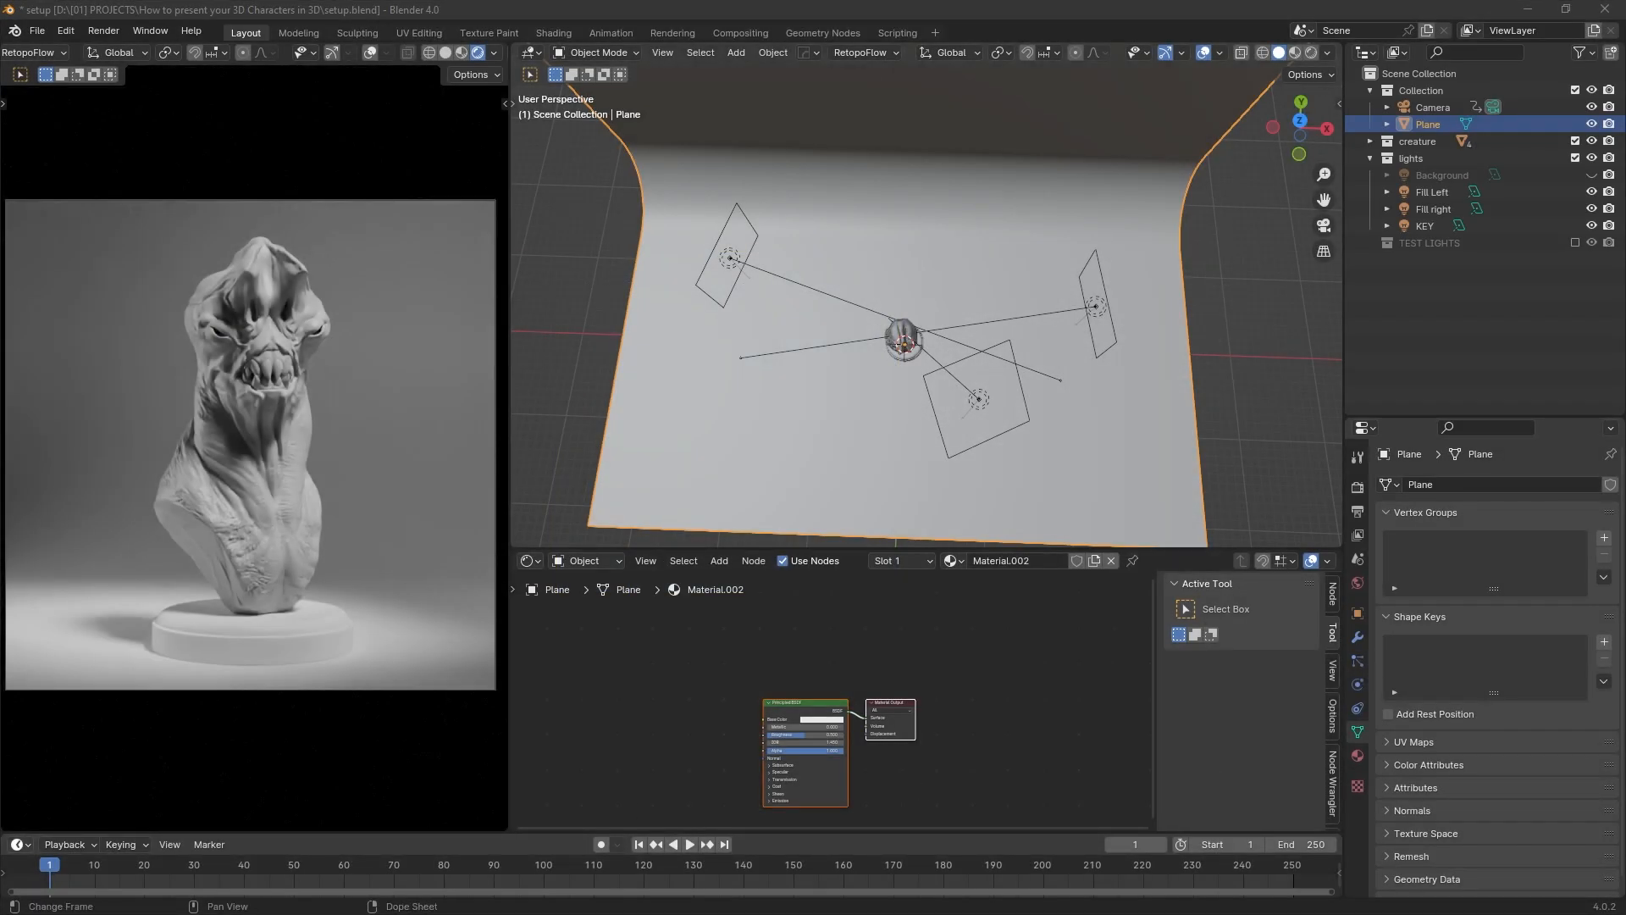
middle_drag(824, 718, 830, 704)
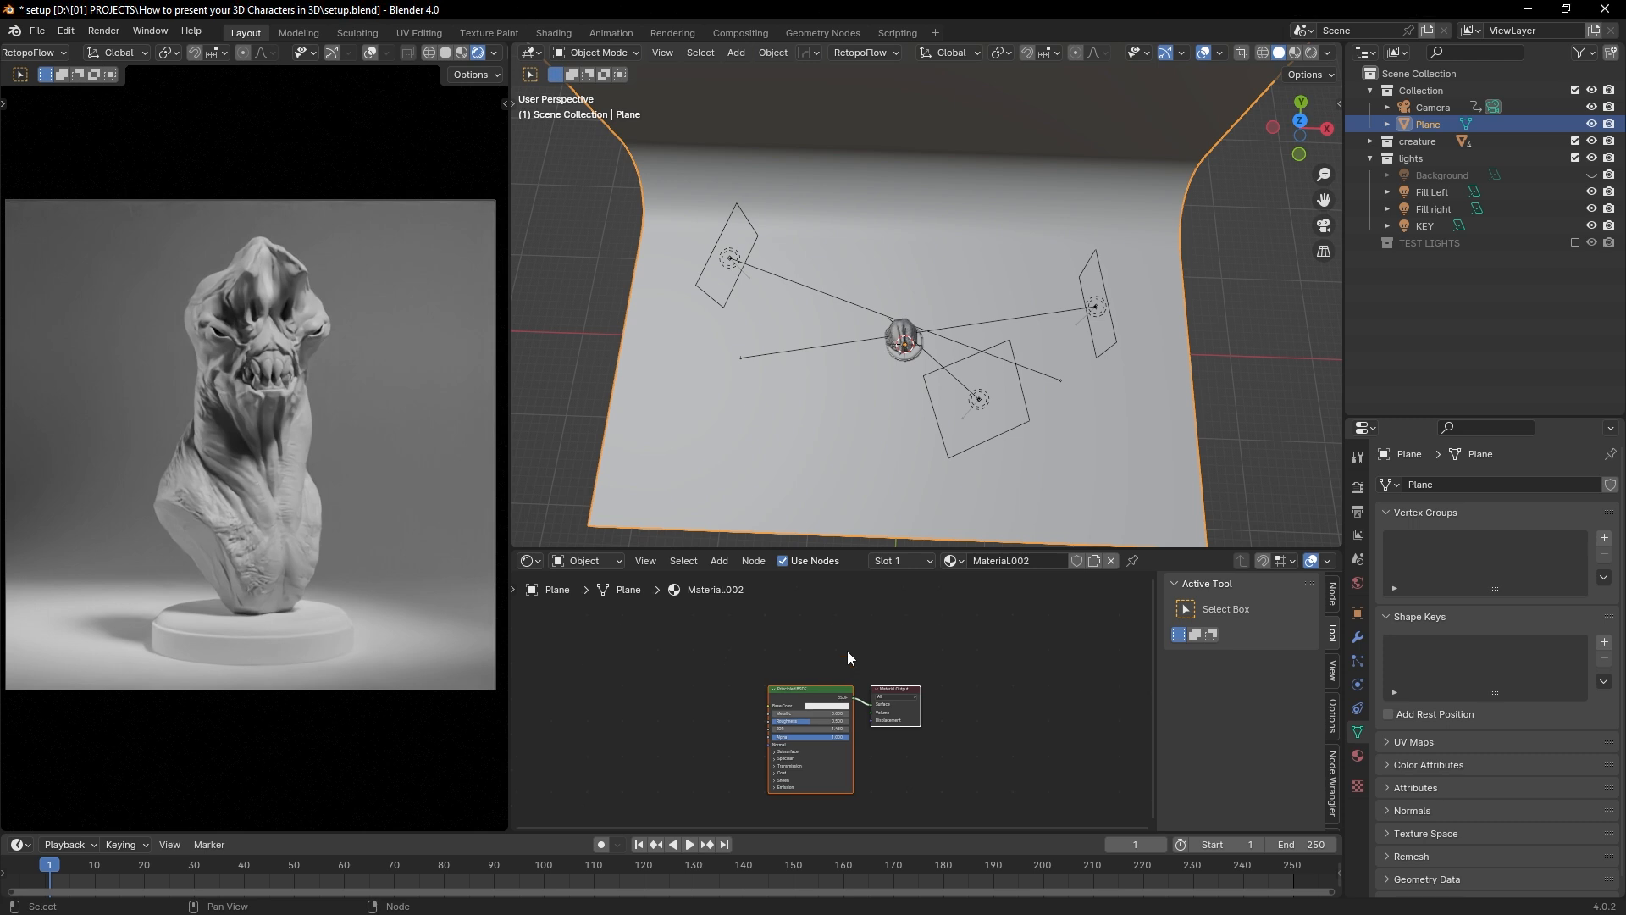
click(845, 650)
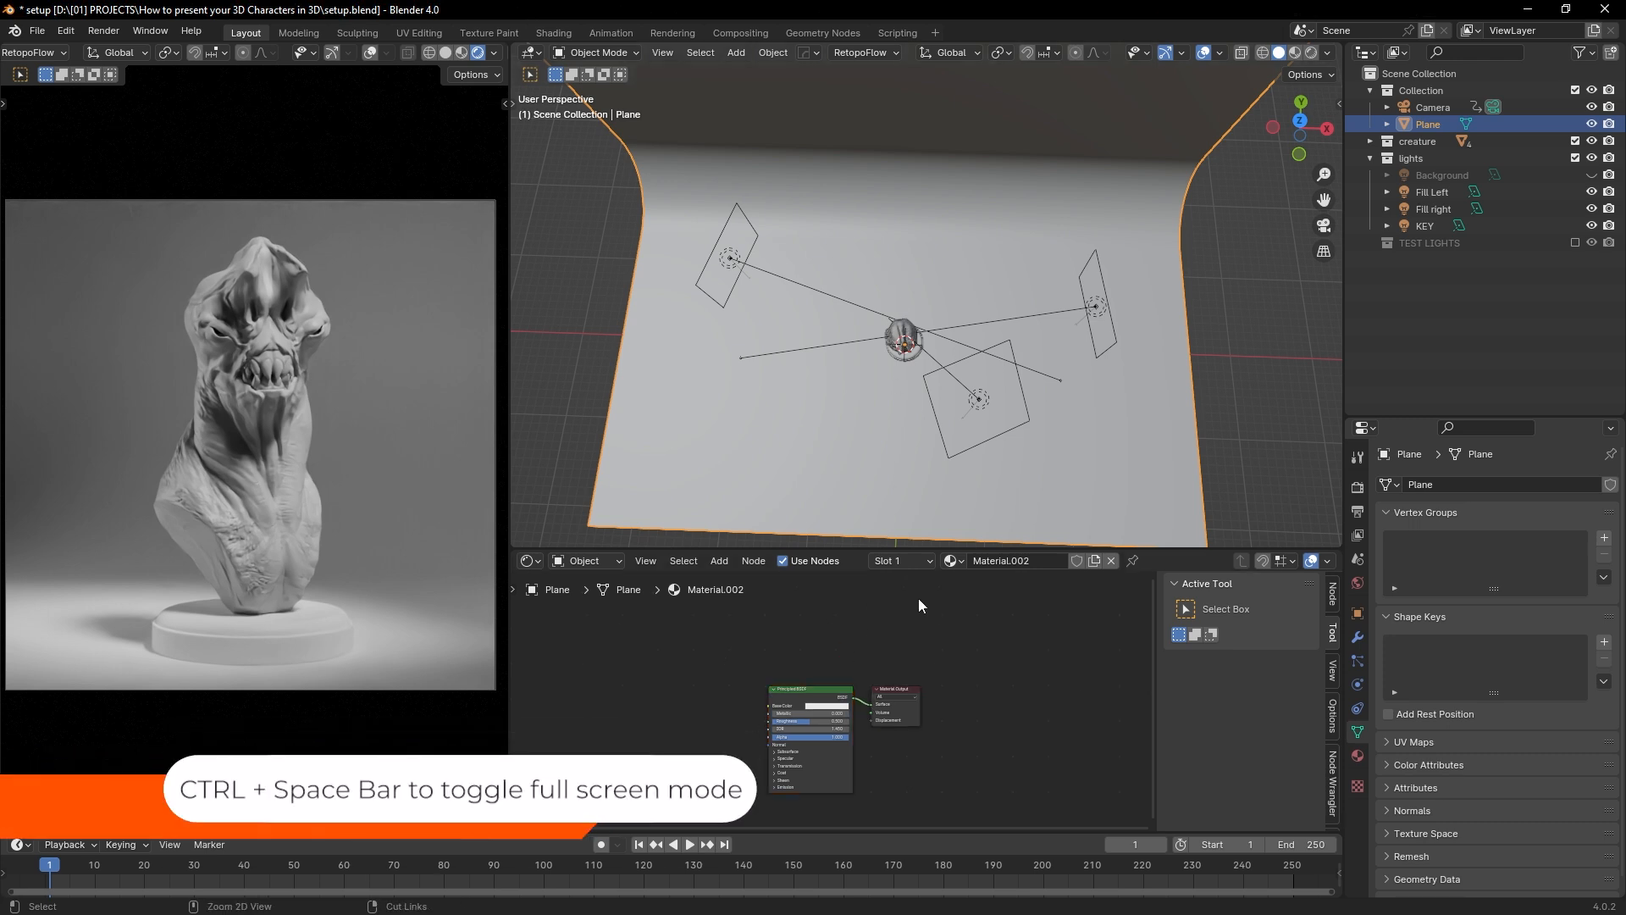
key(ctrl+space)
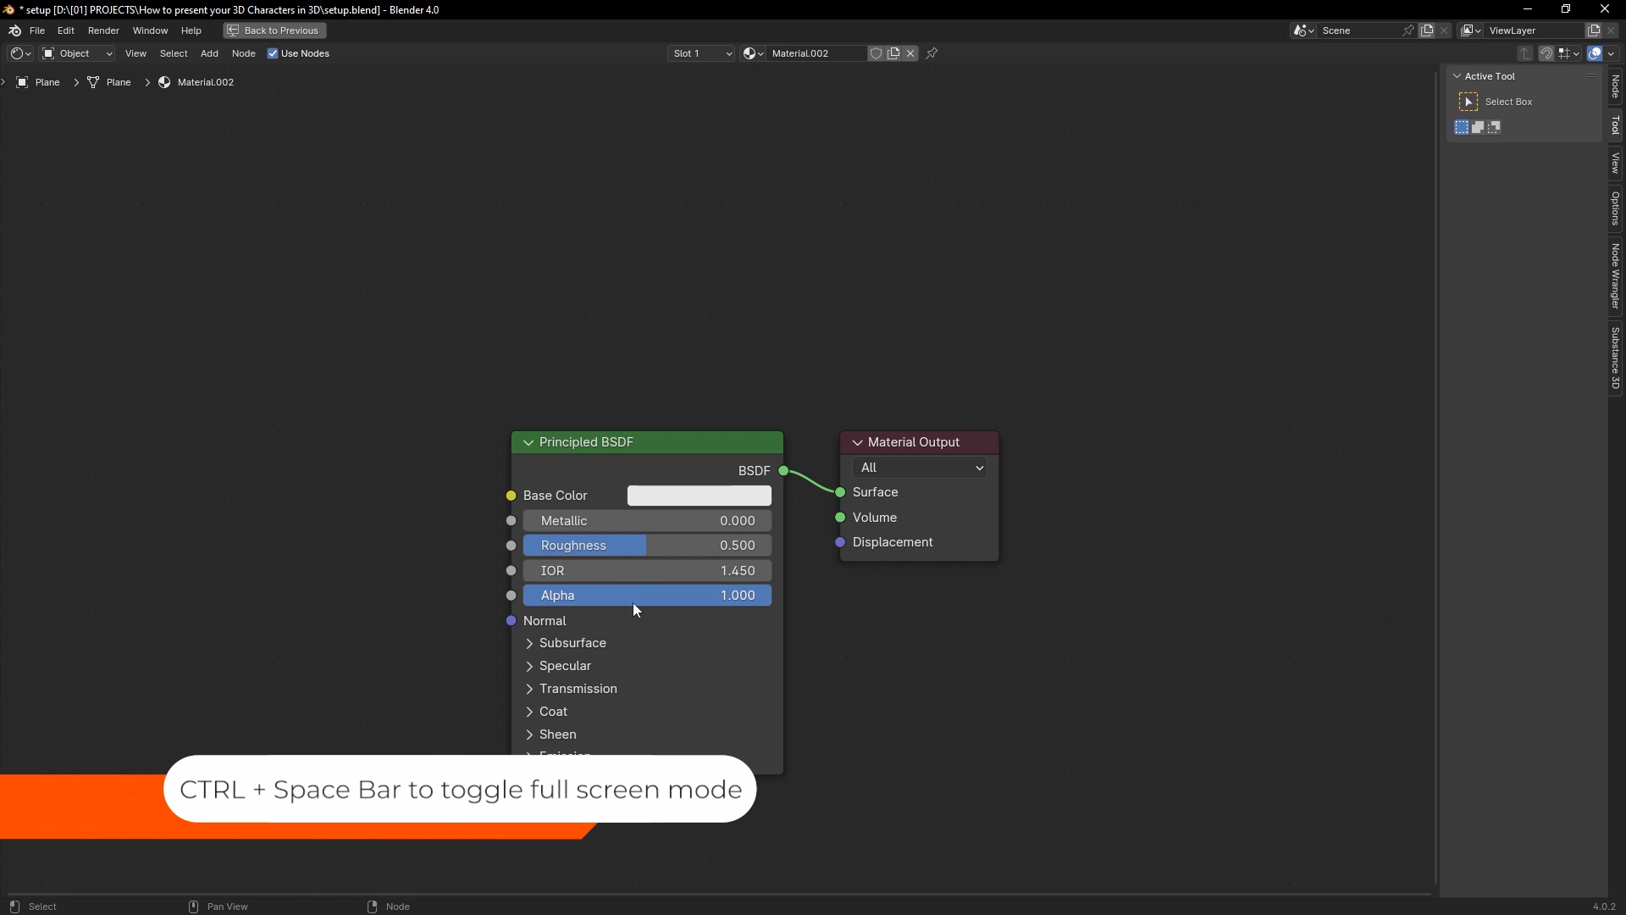
middle_drag(633, 602, 759, 605)
key(ctrl+space)
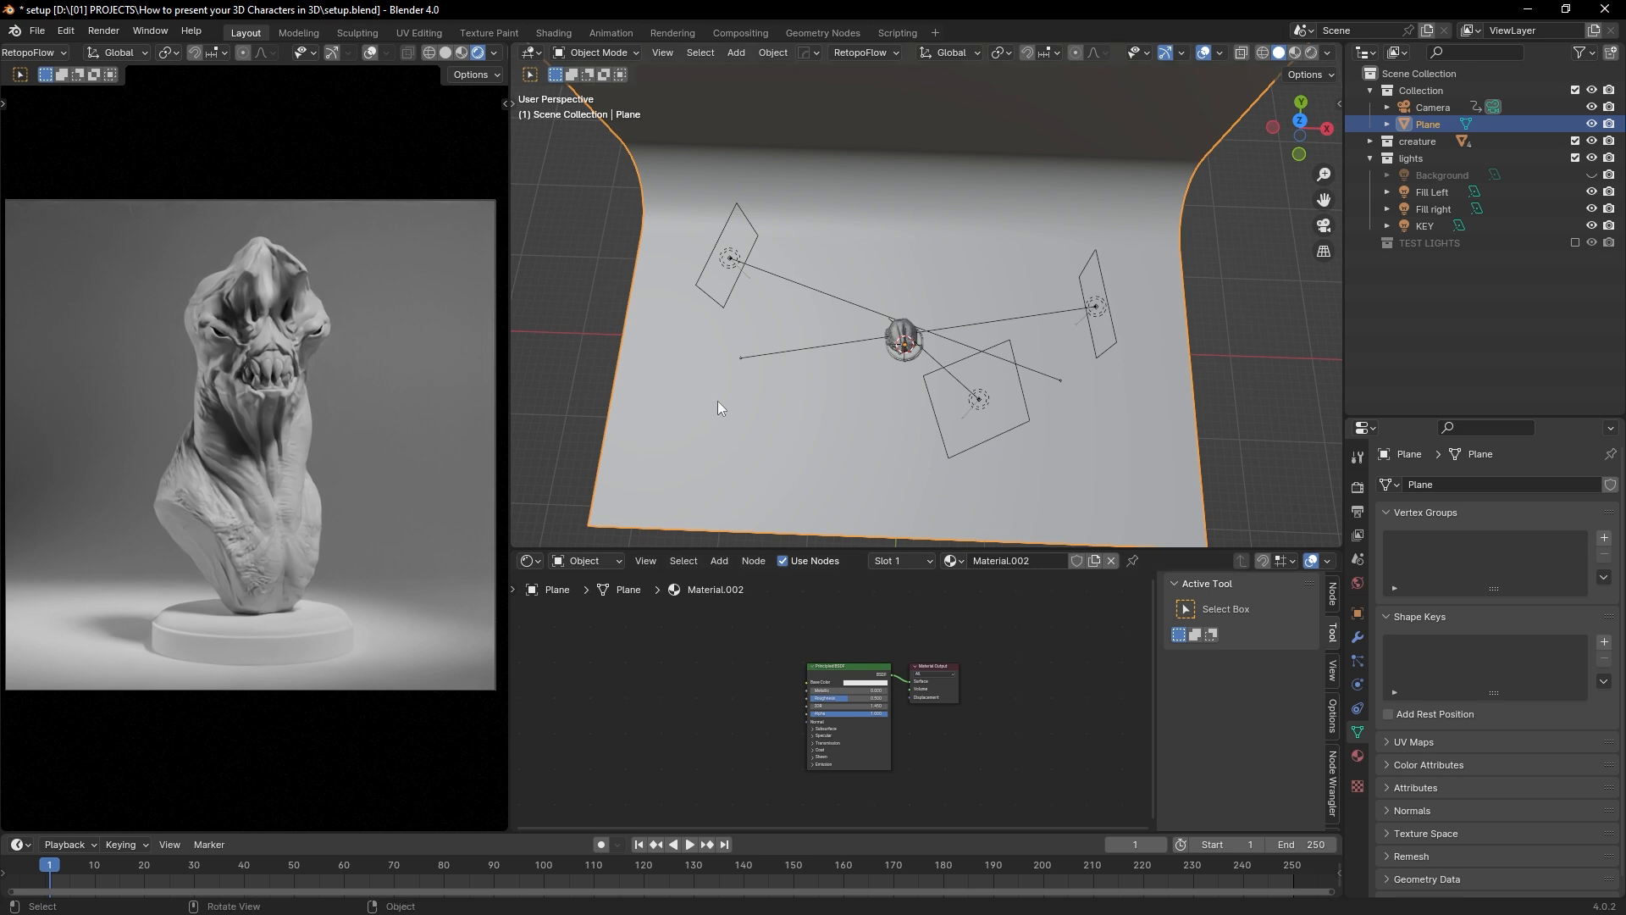
Step: Maximize the shader editor with free space before the Principled BSDF node, and select that node
middle_drag(717, 693, 751, 681)
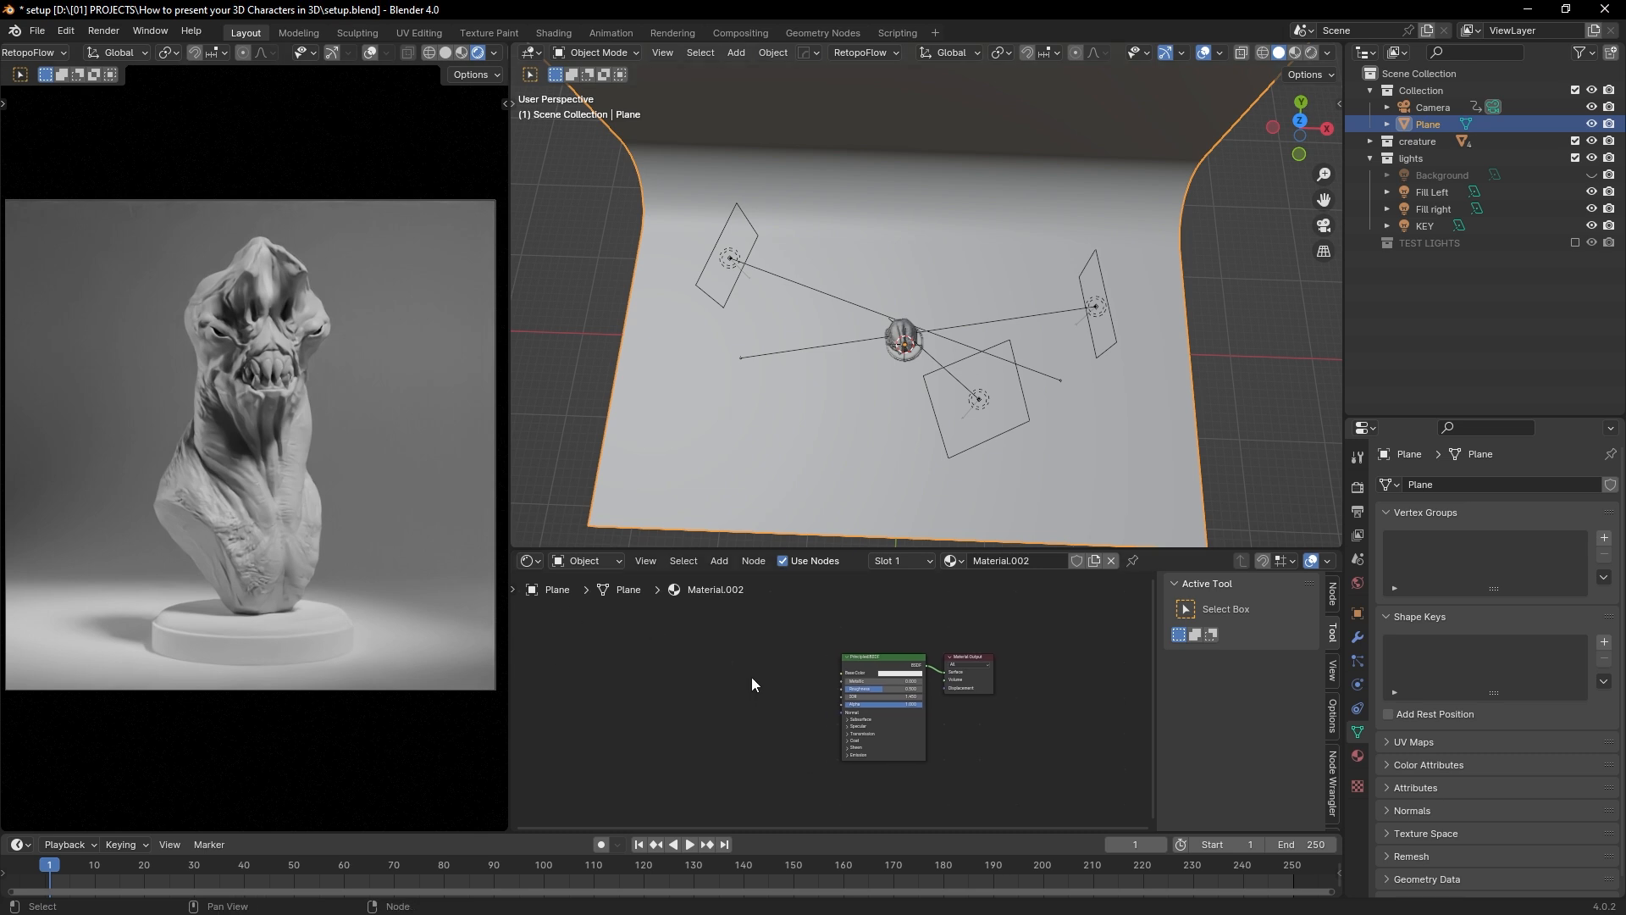
key(ctrl+space)
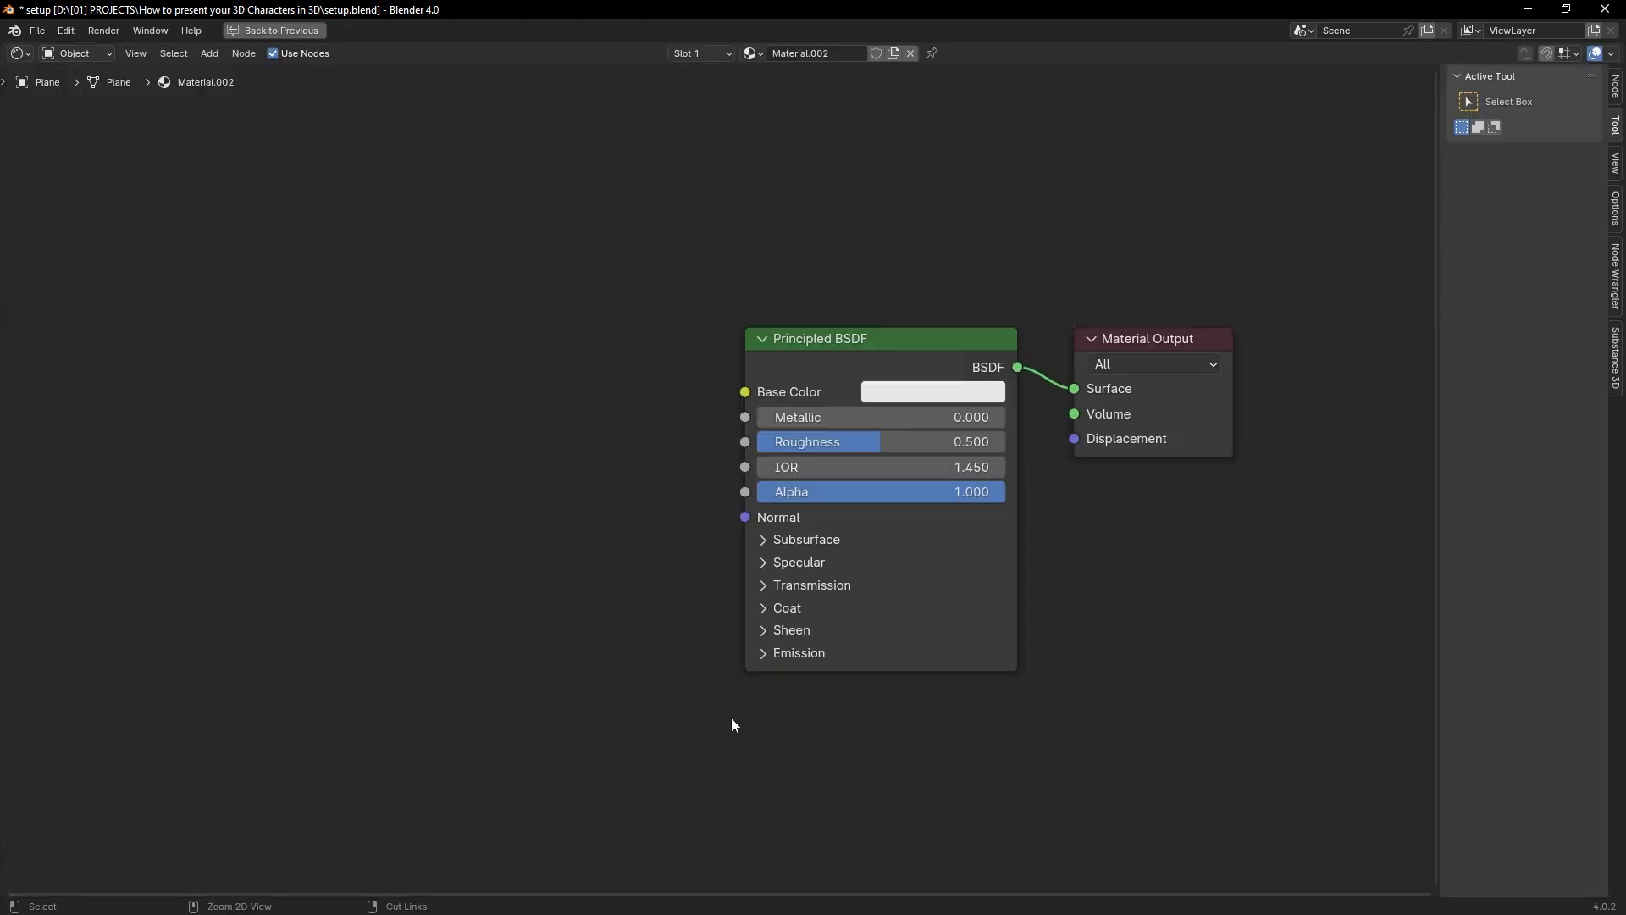
middle_drag(843, 632, 915, 602)
scroll(735, 420, down, 1)
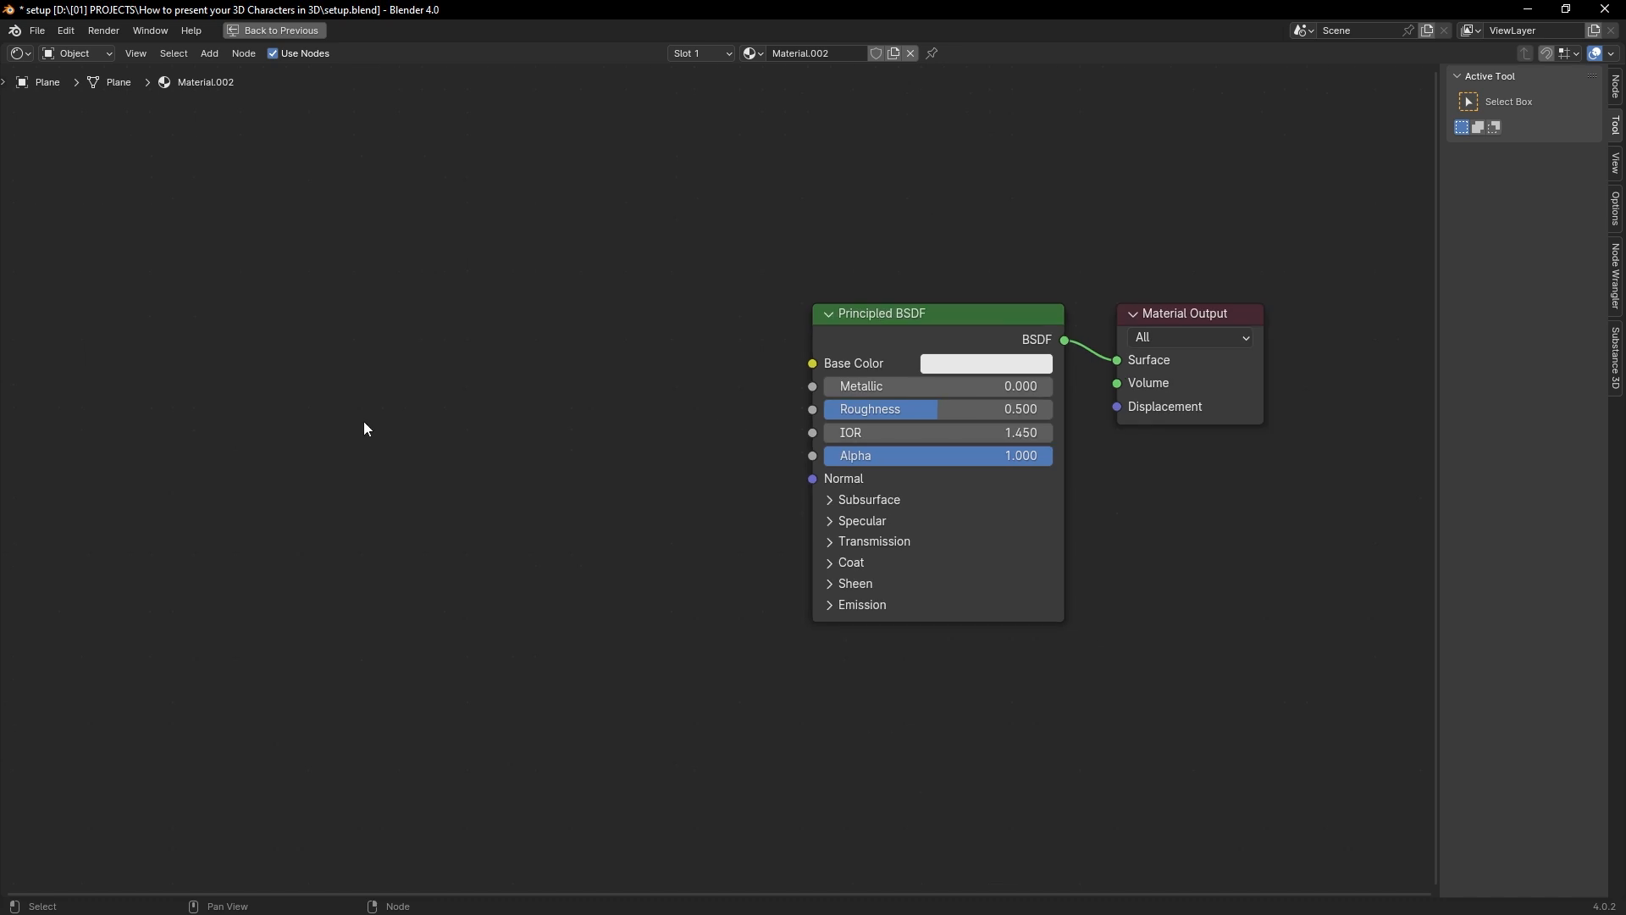
middle_drag(545, 457, 533, 467)
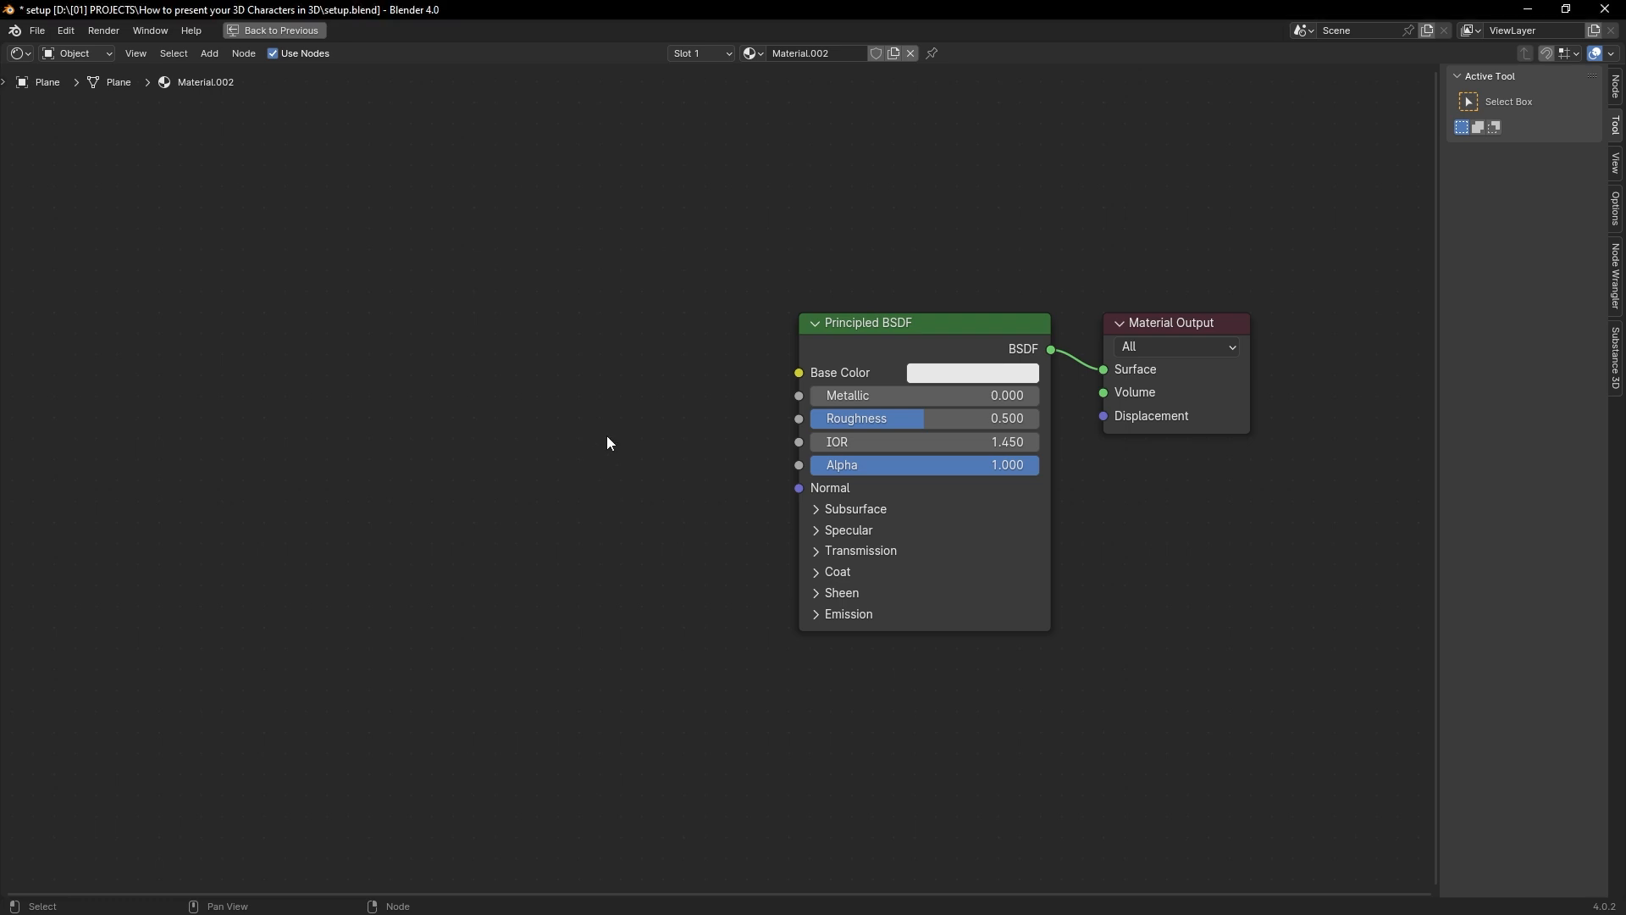
click(853, 338)
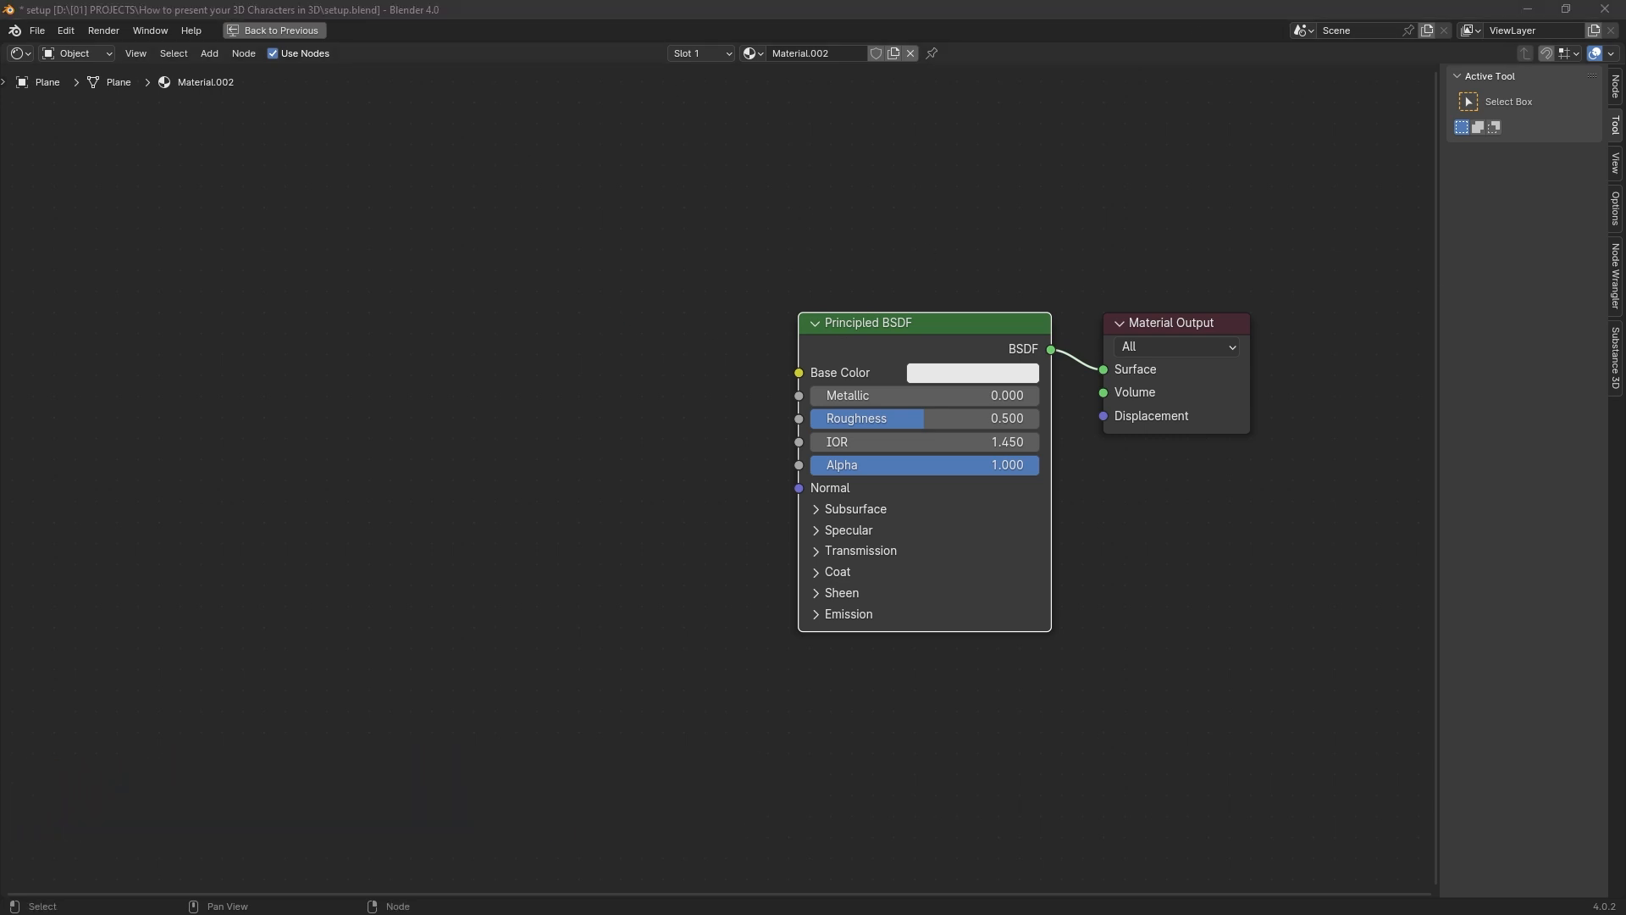
Step: Bring the image files BG_BaseColor.jpg, BG_Normal.jpg and BG_Roughness.jpg into the backdrop material as image texture nodes
drag(1625, 207, 590, 232)
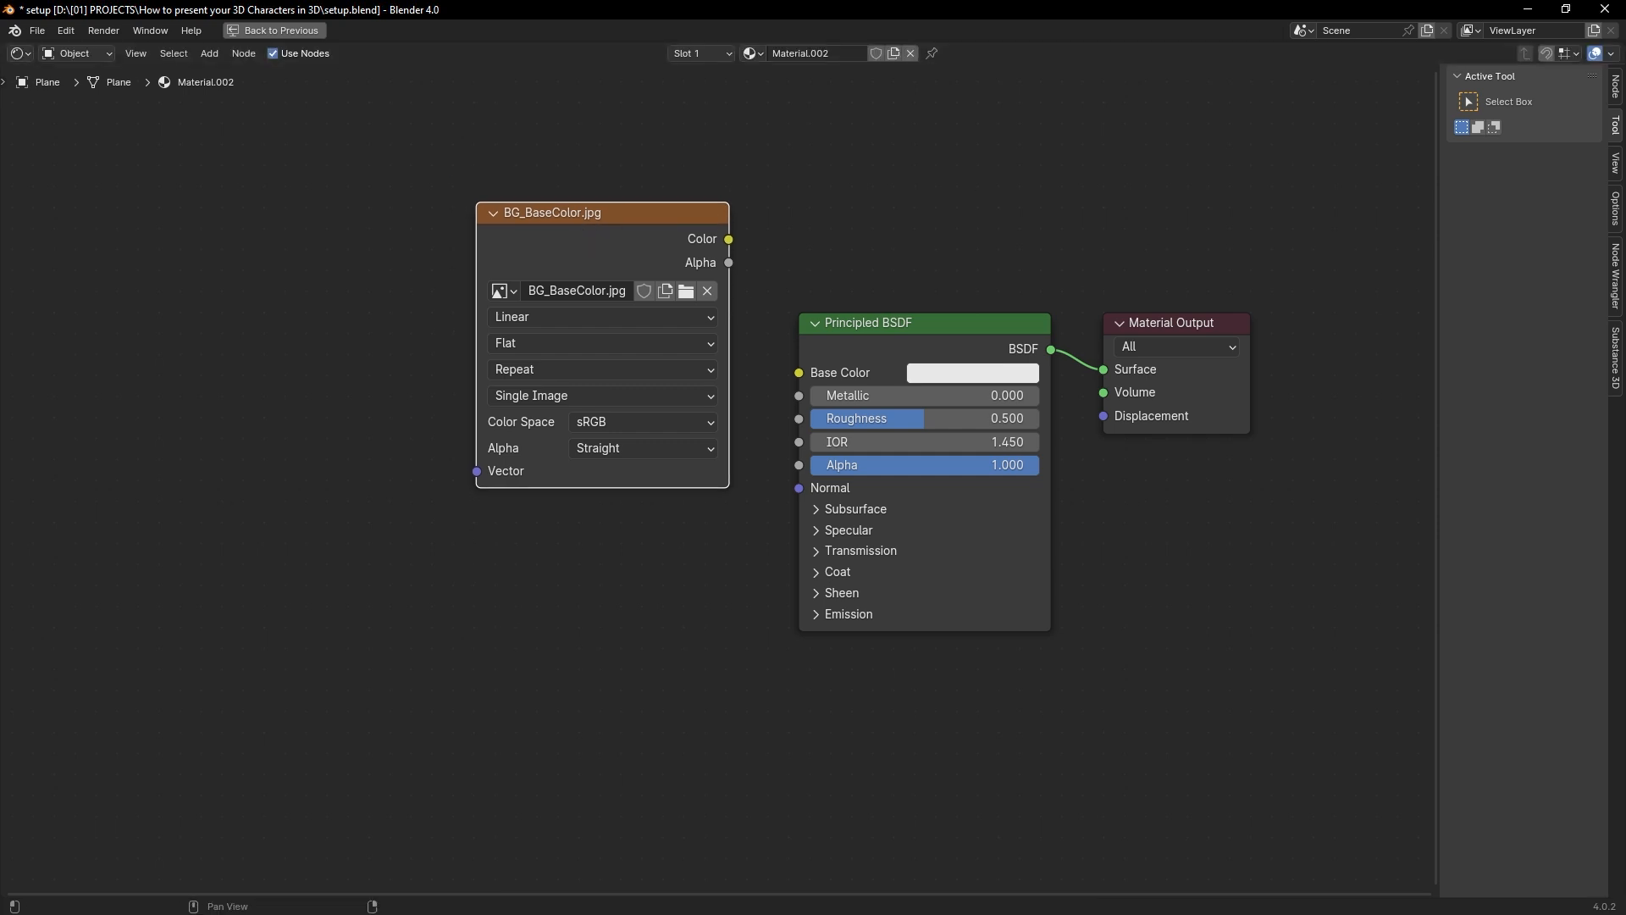
drag(1625, 364, 499, 598)
scroll(547, 591, down, 1)
scroll(821, 329, down, 1)
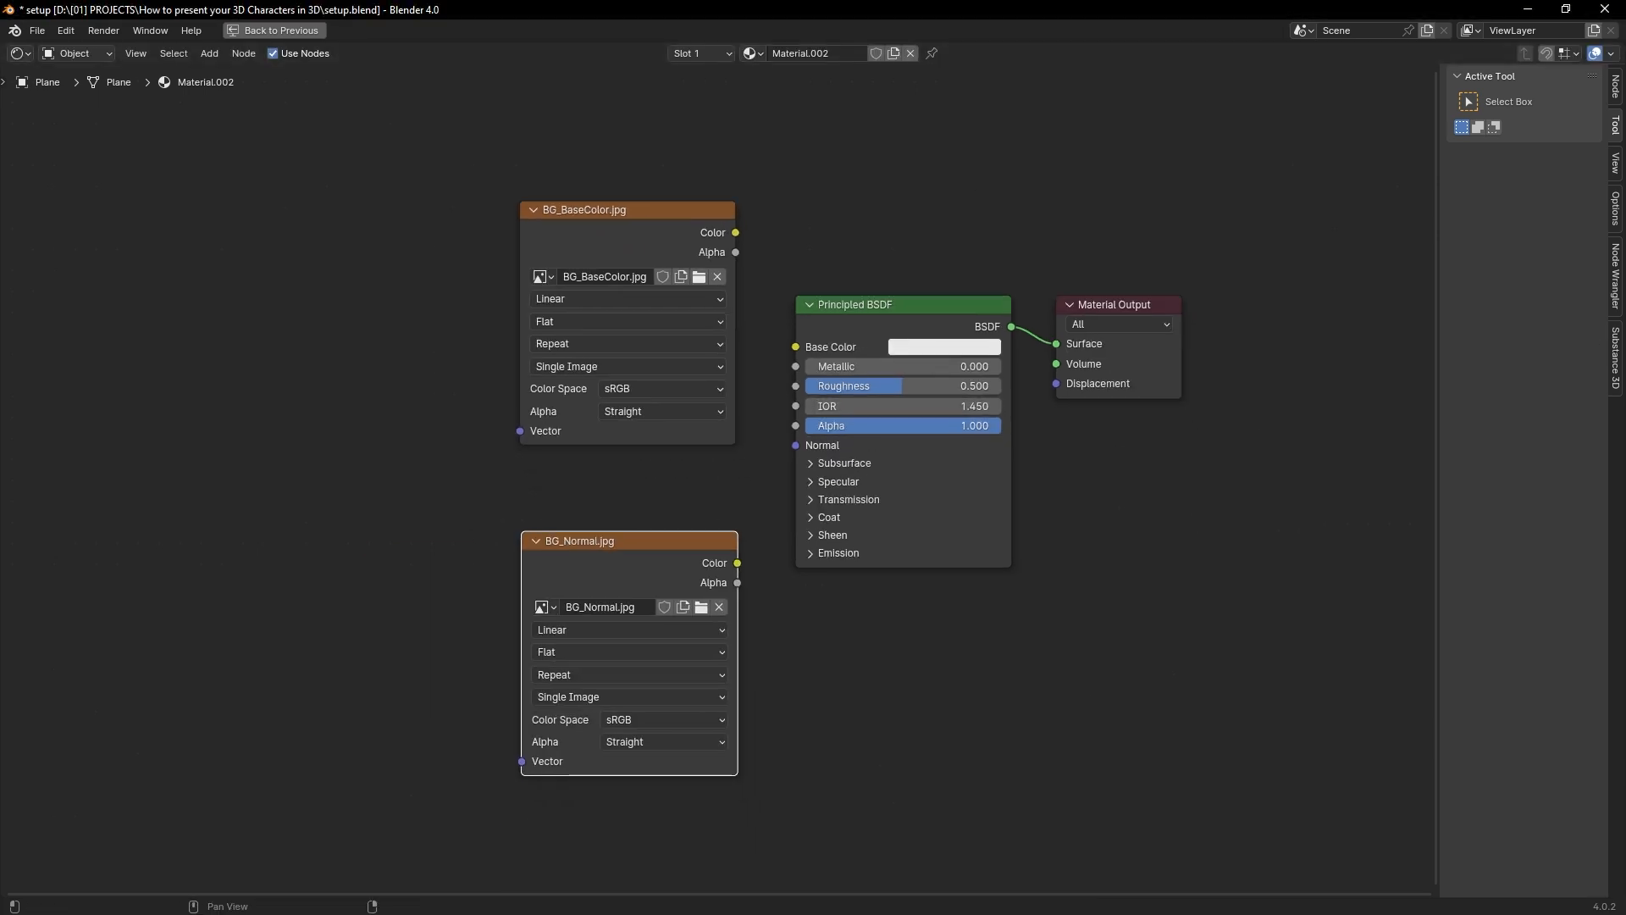
drag(1625, 423, 406, 516)
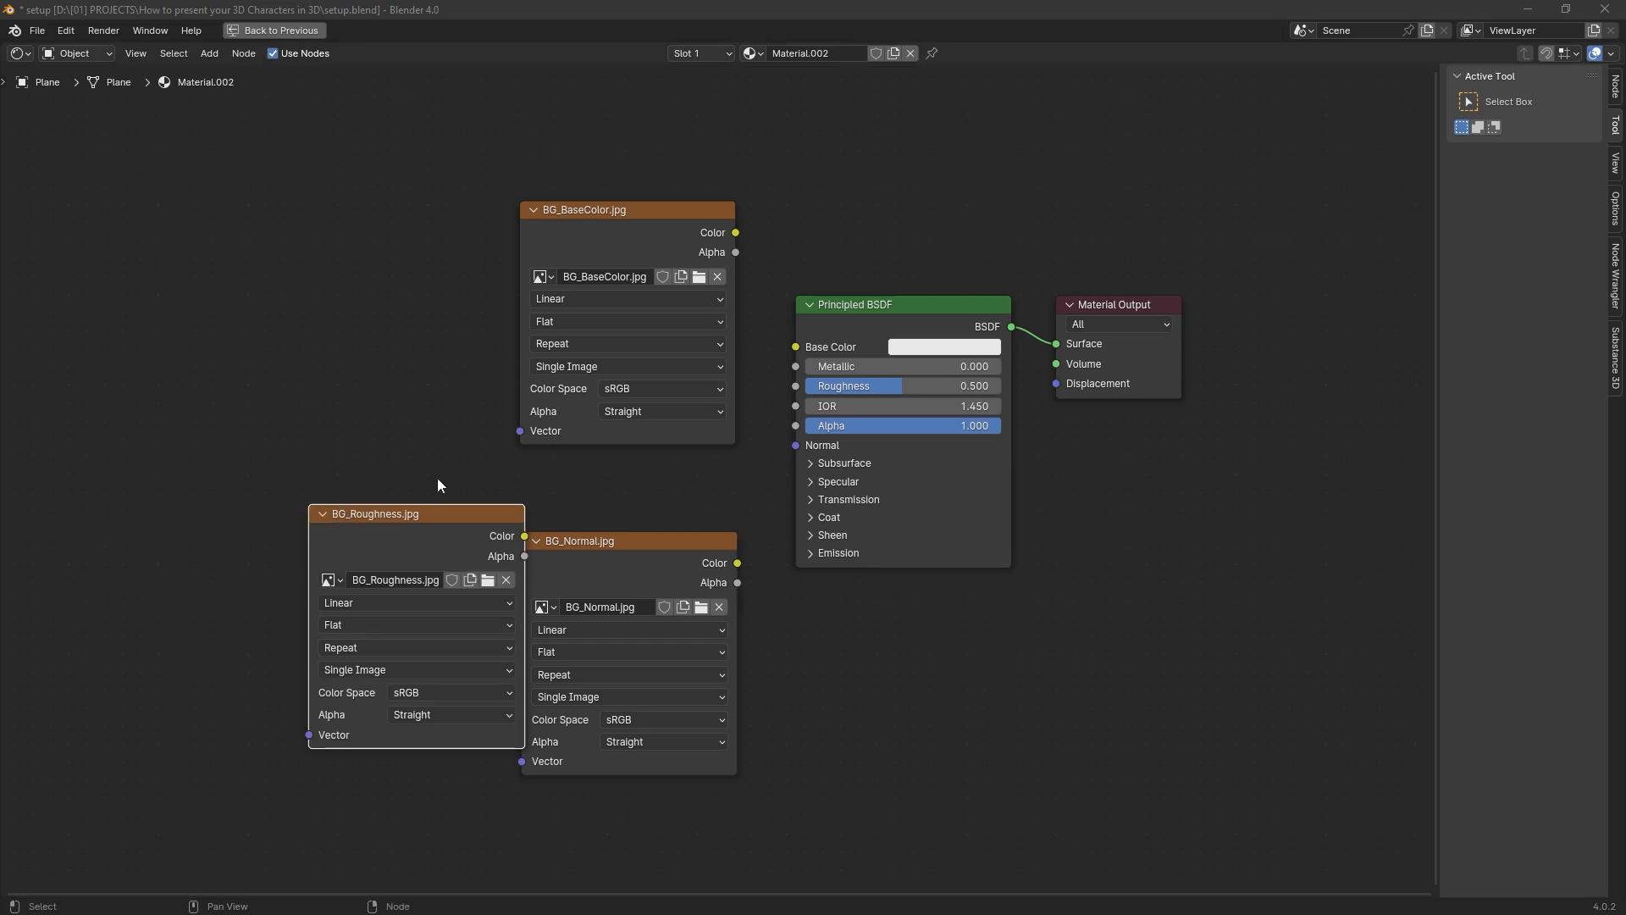
Step: Stack the texture nodes in one column, with the roughness texture below the base color and the normal texture below that
drag(594, 545, 615, 726)
scroll(663, 639, down, 1)
middle_drag(667, 494, 665, 403)
scroll(667, 466, down, 1)
drag(480, 394, 659, 368)
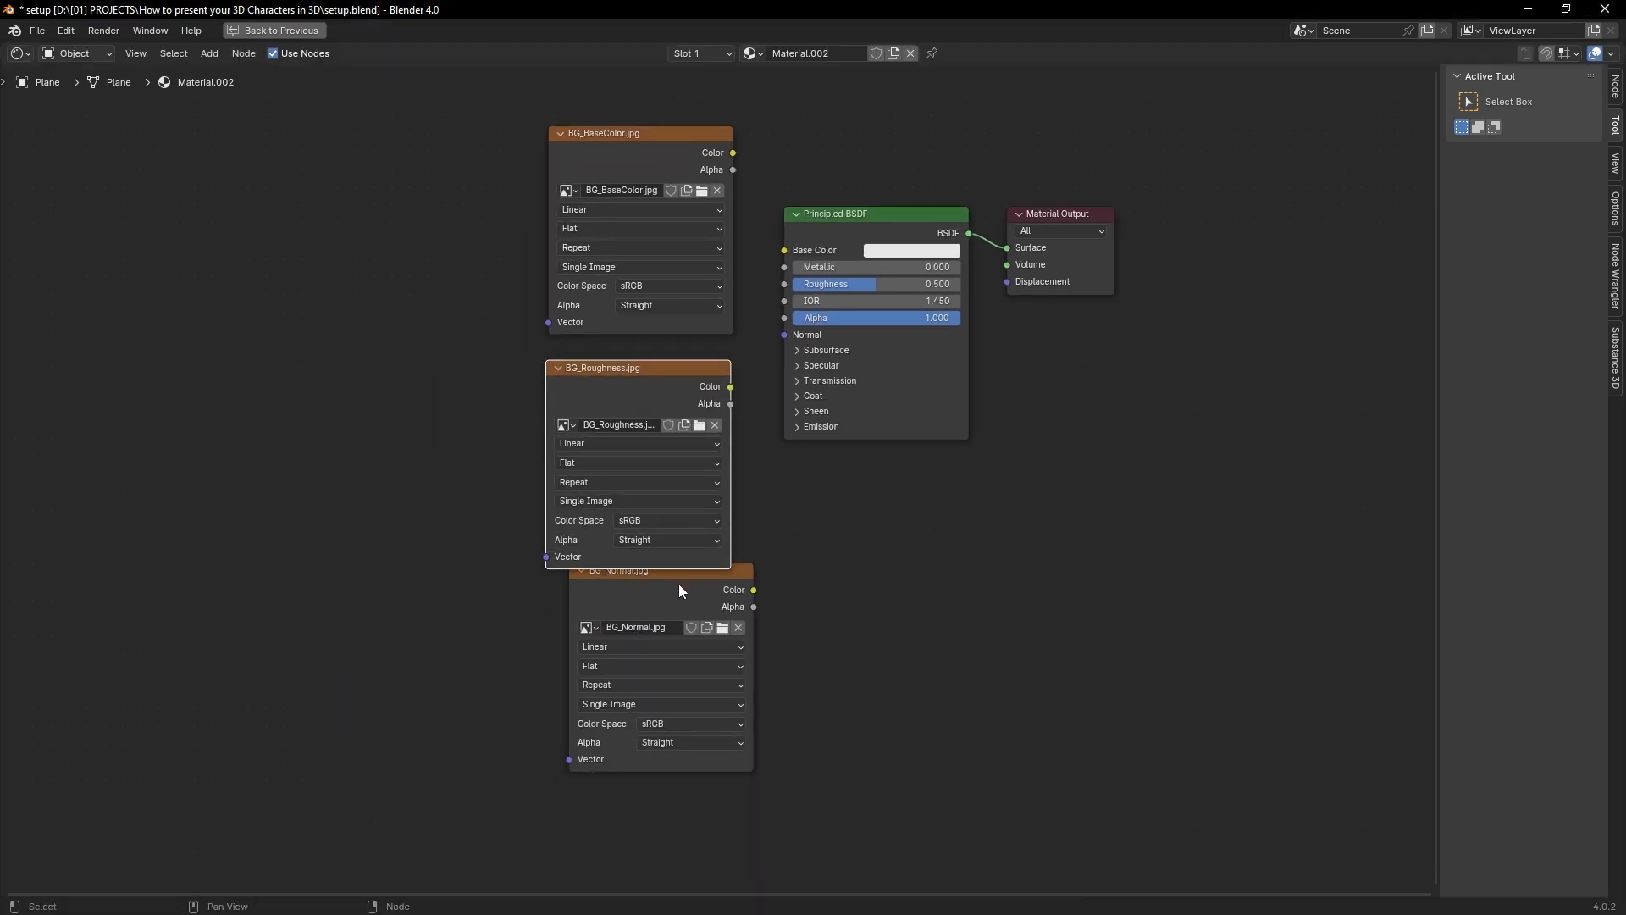
drag(678, 579, 632, 605)
Step: Move the Principled BSDF and Material Output nodes farther from the textures and realign the normal texture with the column
drag(861, 118, 1037, 265)
drag(851, 222, 942, 287)
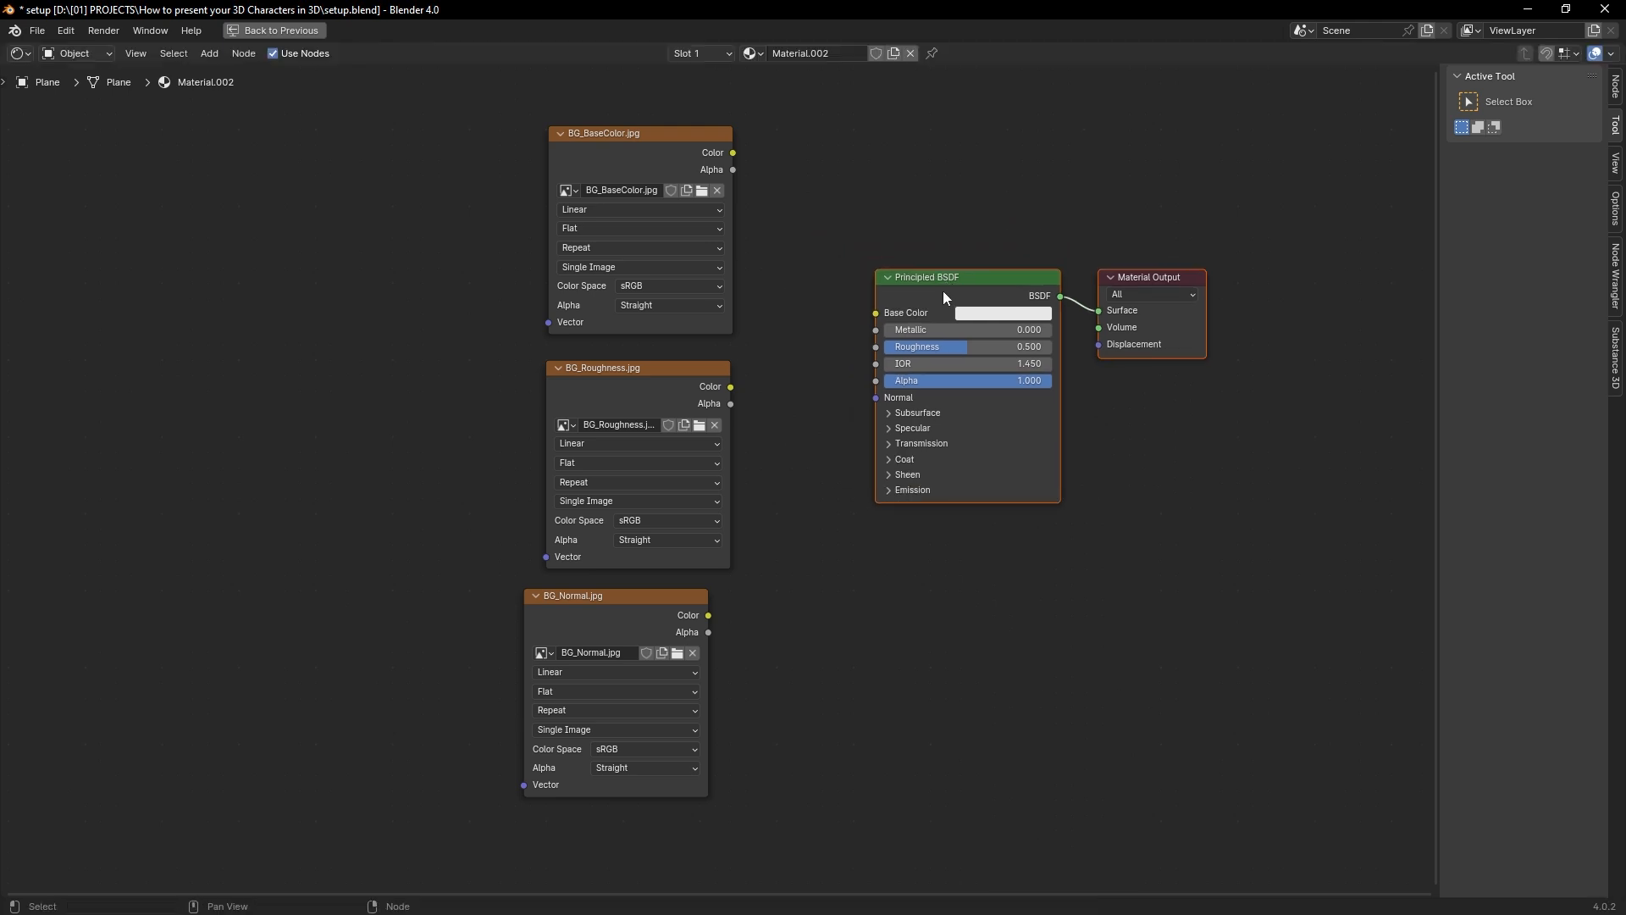
click(809, 415)
drag(665, 598, 699, 605)
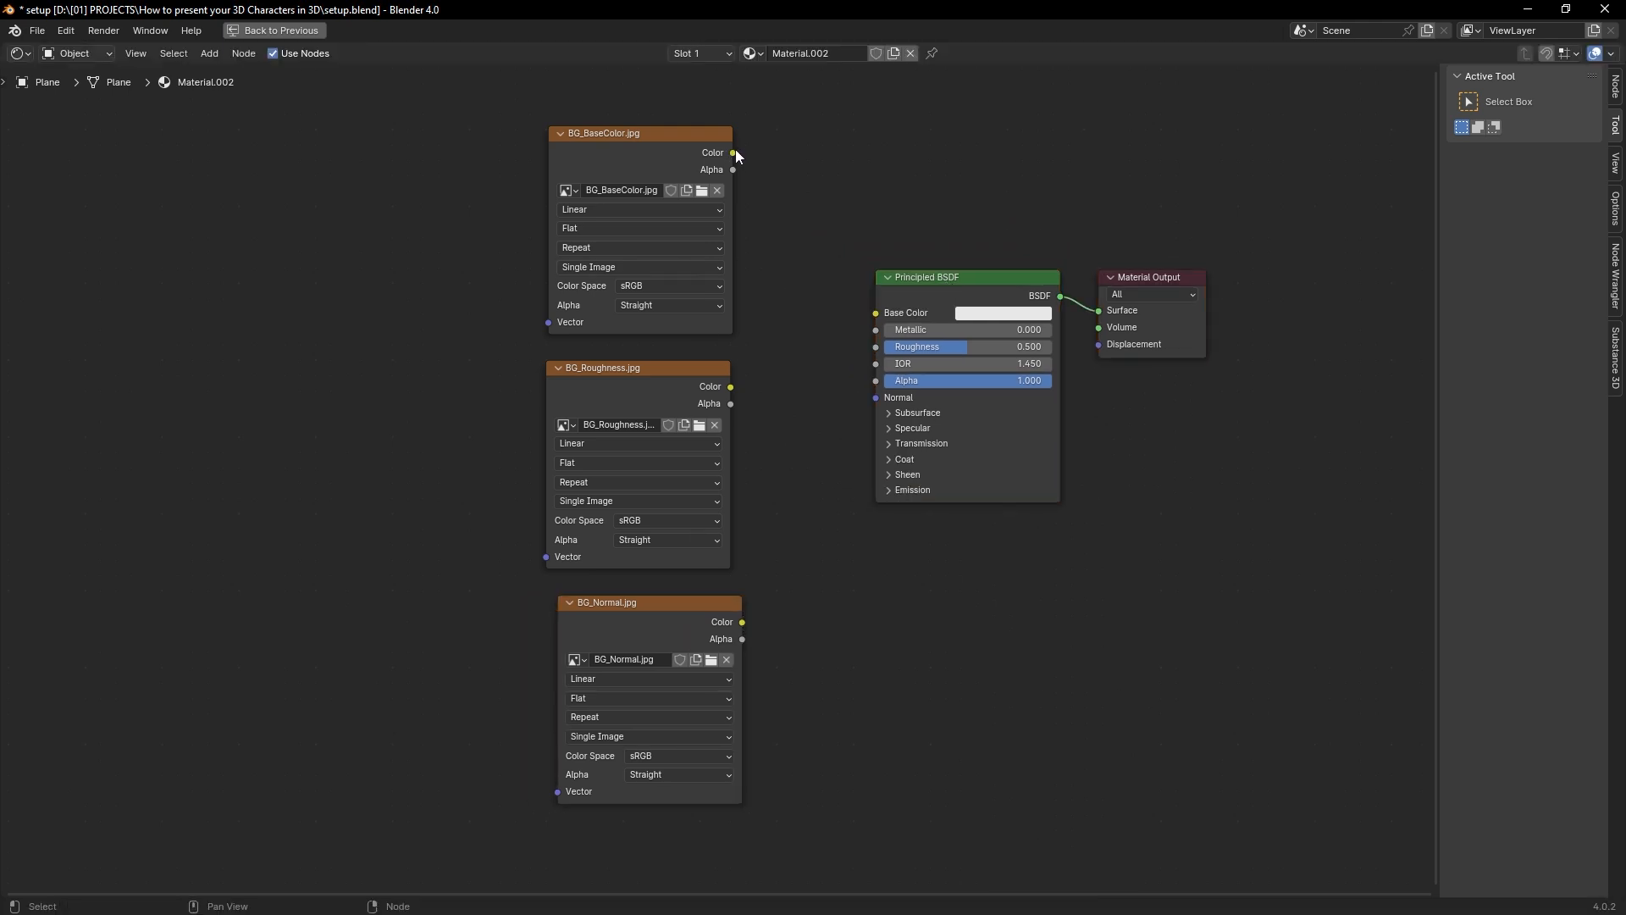
Step: Connect the Color outputs of BG_BaseColor.jpg and BG_Roughness.jpg to Base Color and Roughness, and shift the normal texture away from the shader
drag(734, 153, 876, 313)
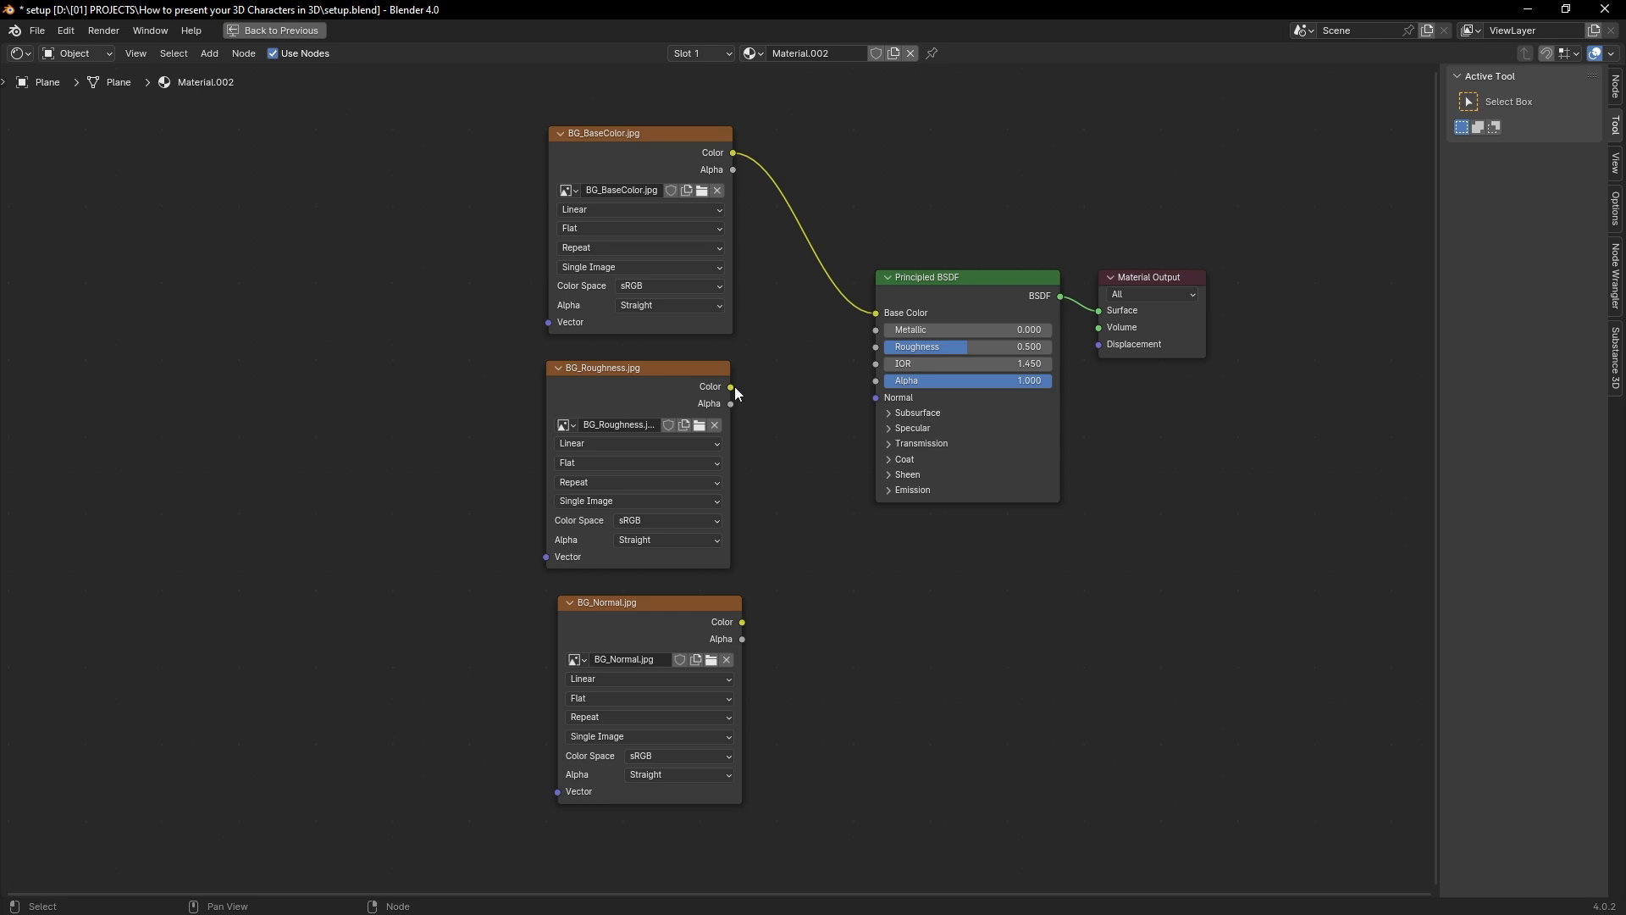
drag(735, 386, 879, 354)
drag(731, 598, 703, 604)
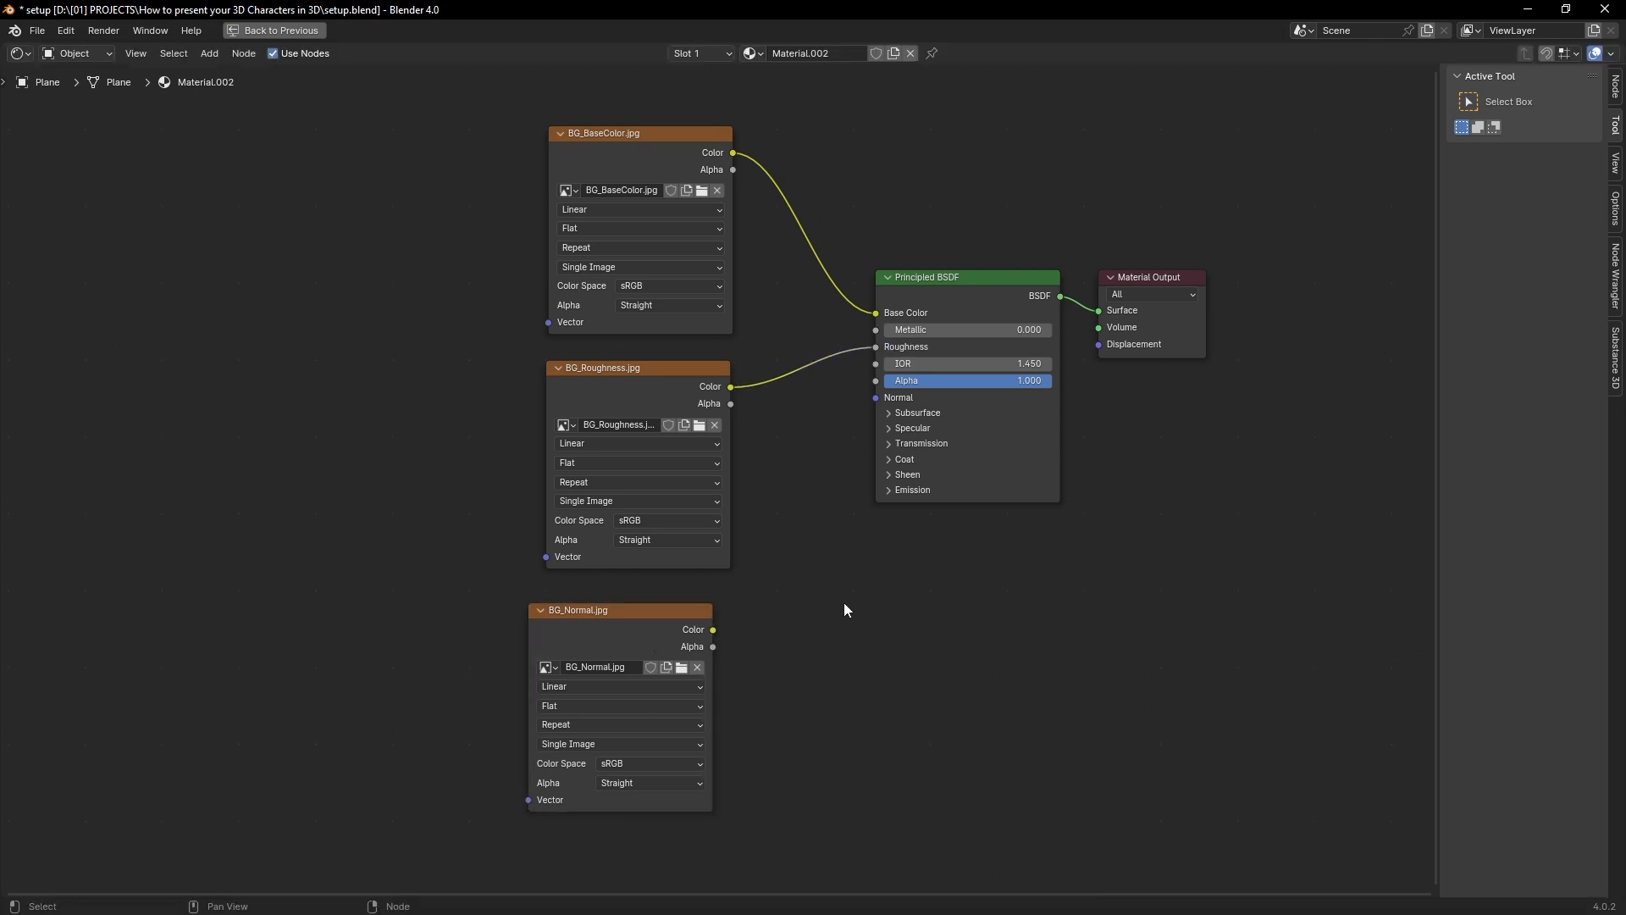
Step: Add a Normal Map node and wire it between the BG_Normal.jpg Color output and the Principled BSDF Normal input
key(shift+a)
text(norm)
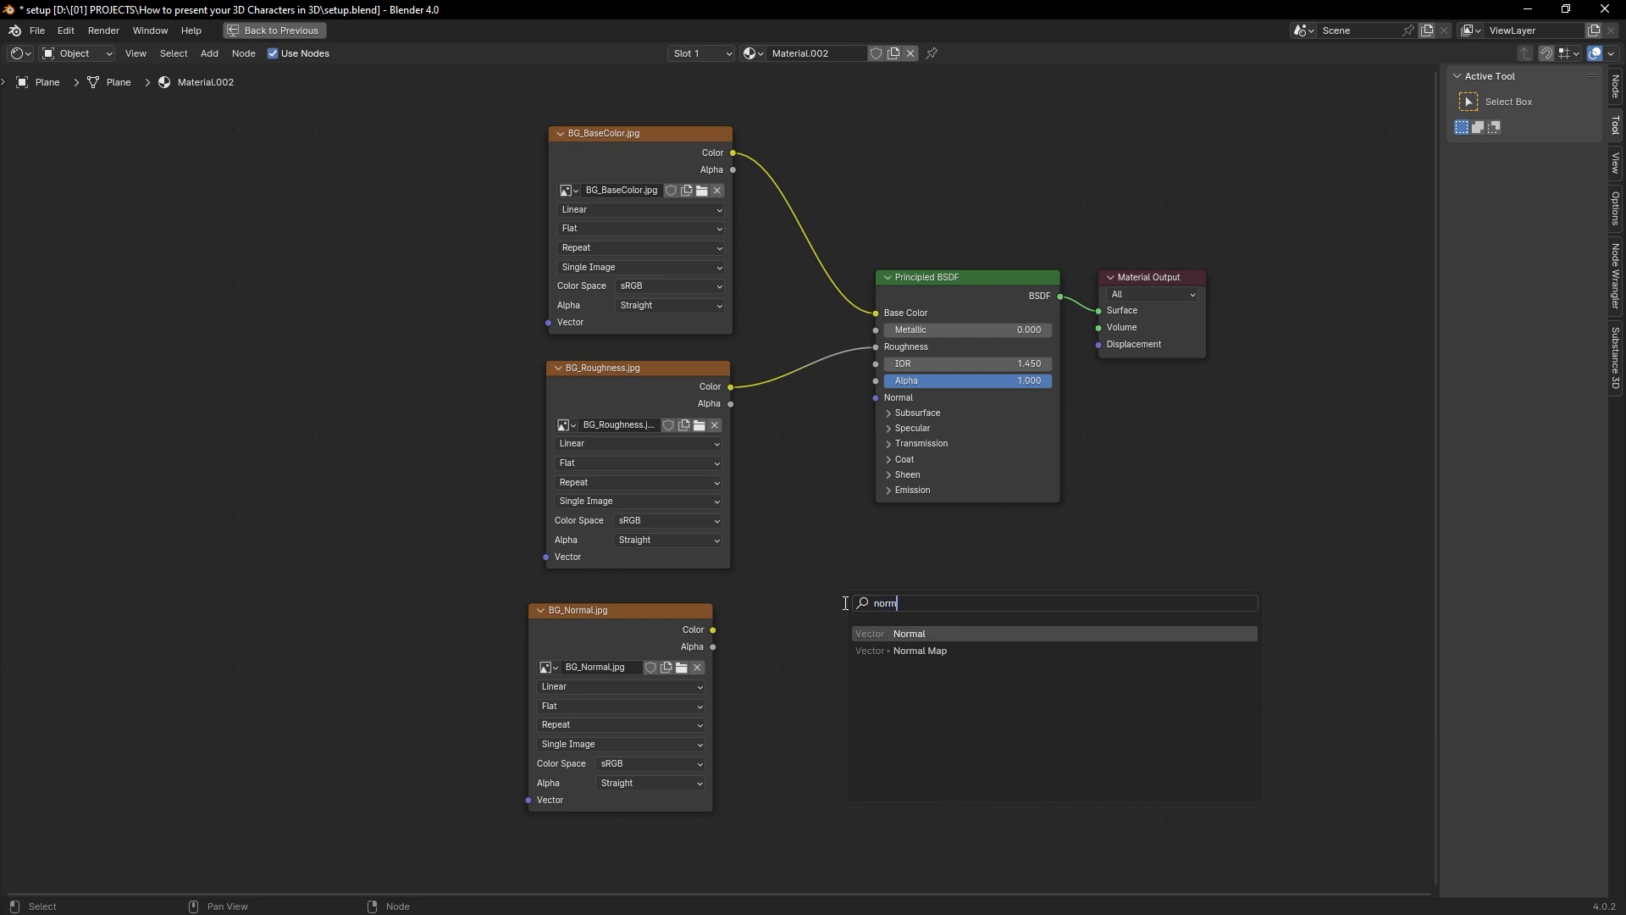
key(Down)
key(Return)
click(779, 573)
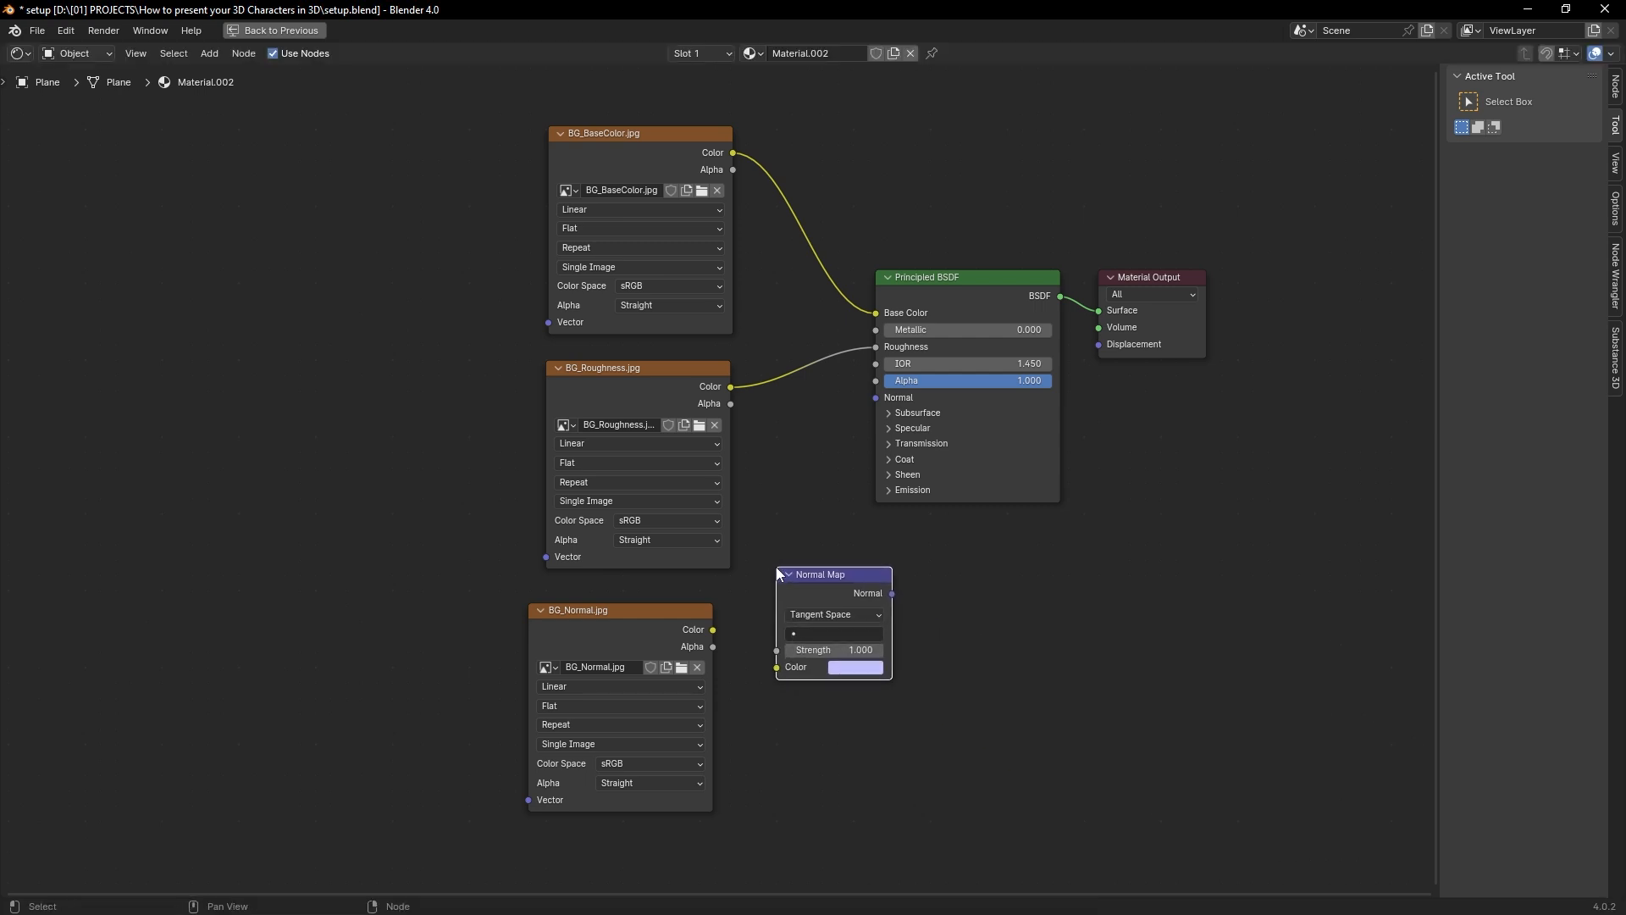
drag(713, 629, 777, 667)
drag(891, 592, 868, 400)
drag(871, 576, 857, 581)
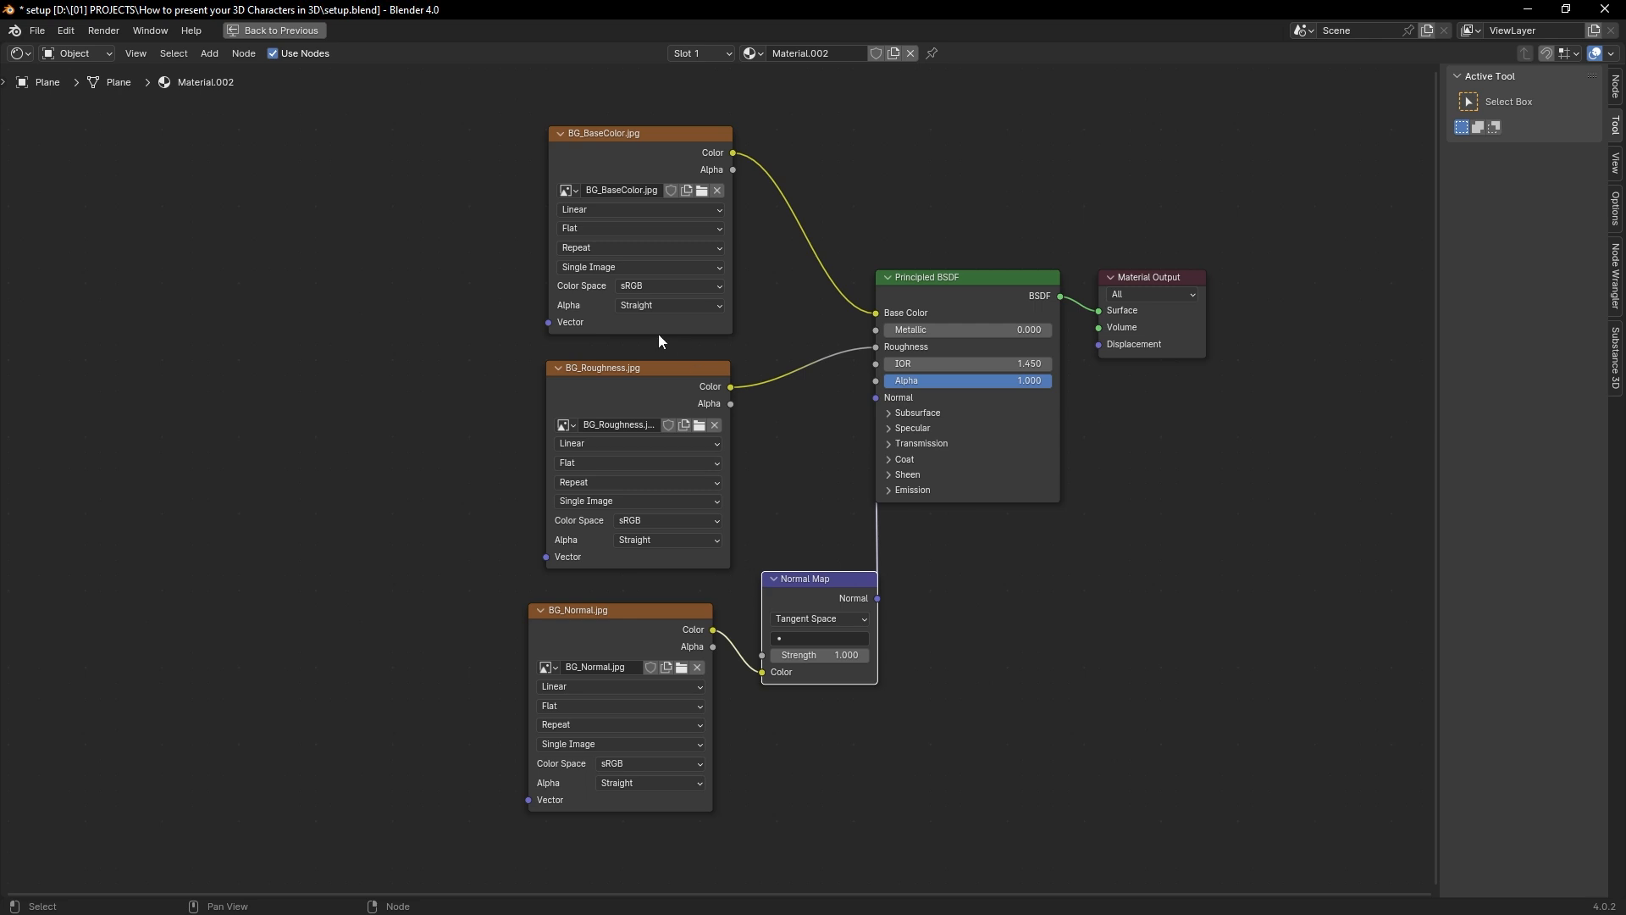
Step: Add a Mapping node in the free space ahead of the three texture nodes
key(shift+a)
click(389, 434)
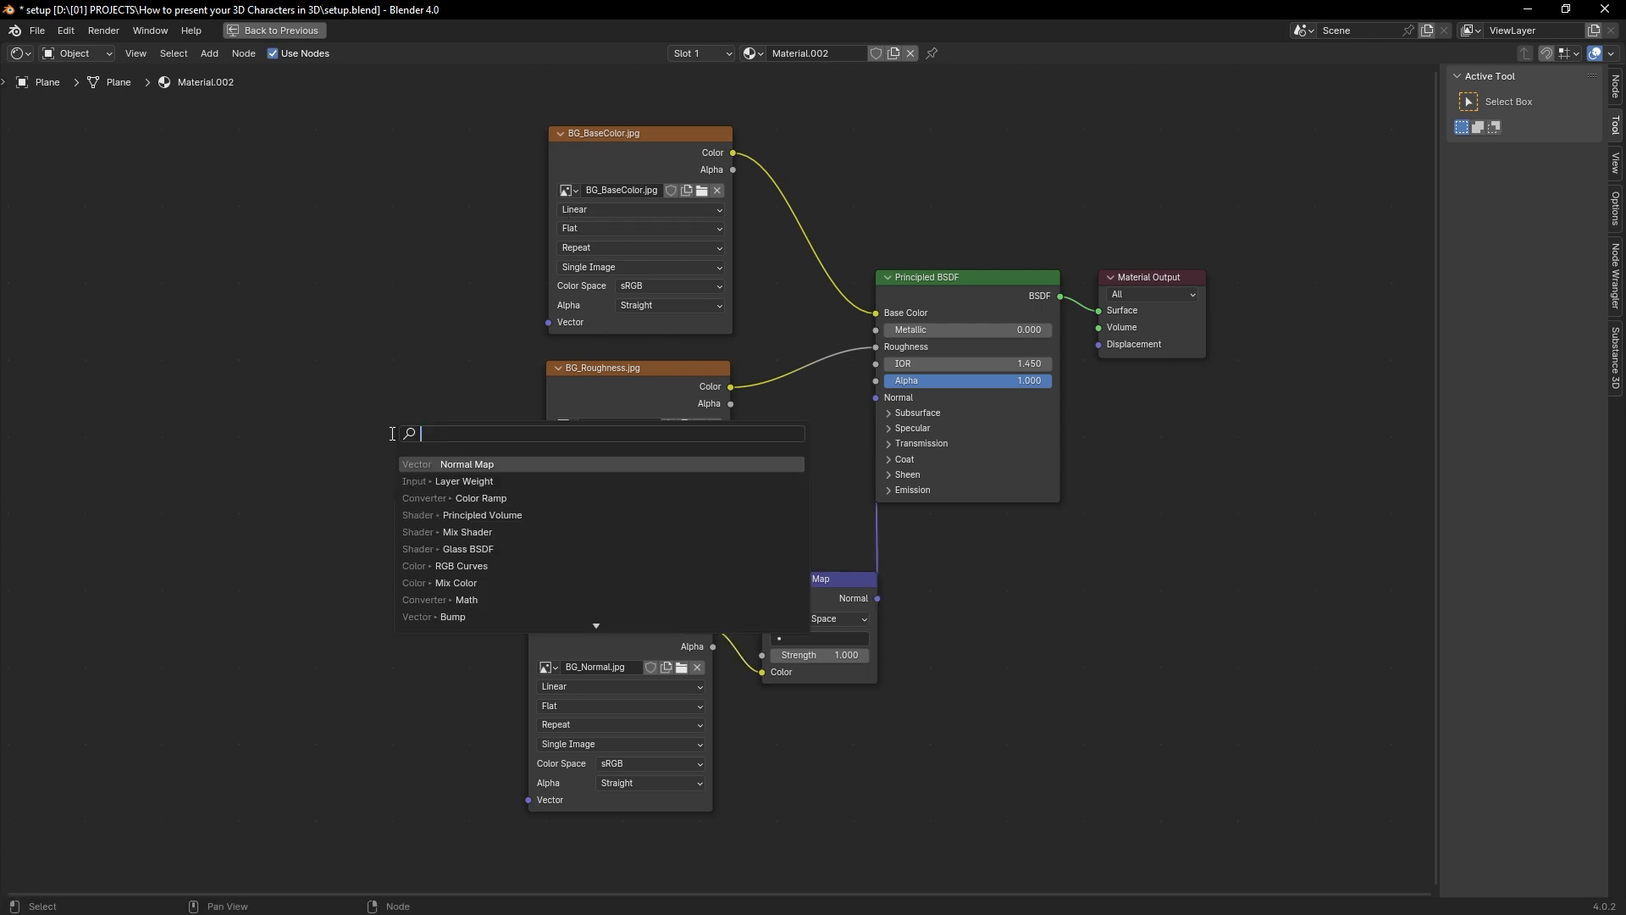
text(mapping)
key(Return)
click(279, 293)
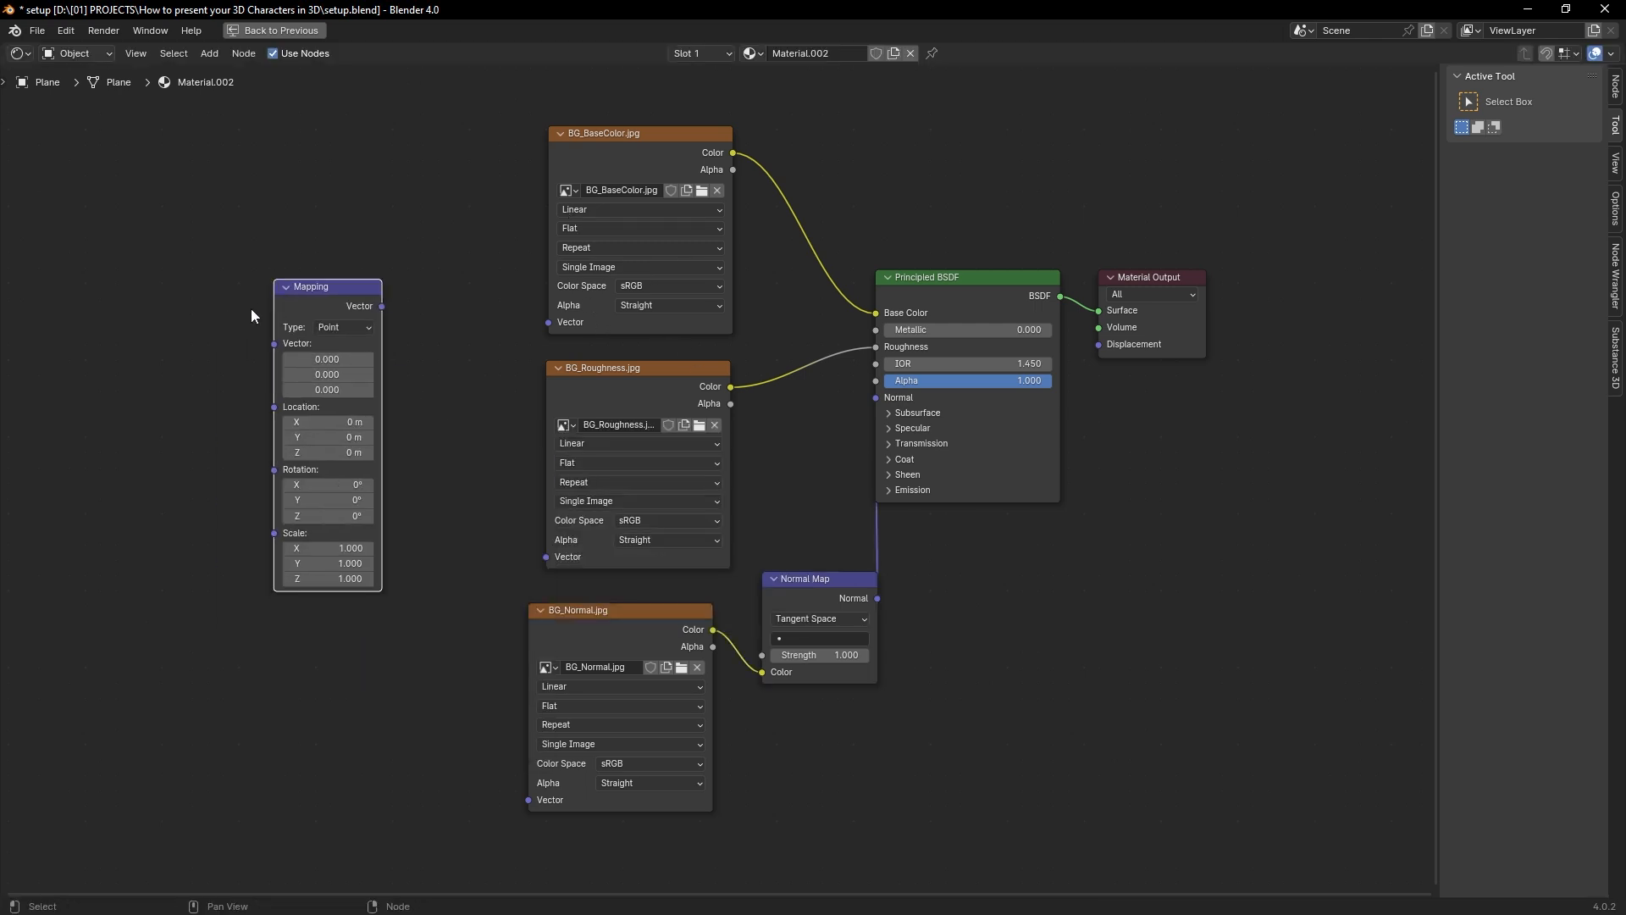
click(176, 341)
Step: Connect the Mapping node's Vector output to the Vector inputs of the base color, roughness and normal textures
drag(295, 299, 547, 322)
drag(426, 315, 546, 556)
drag(424, 315, 528, 799)
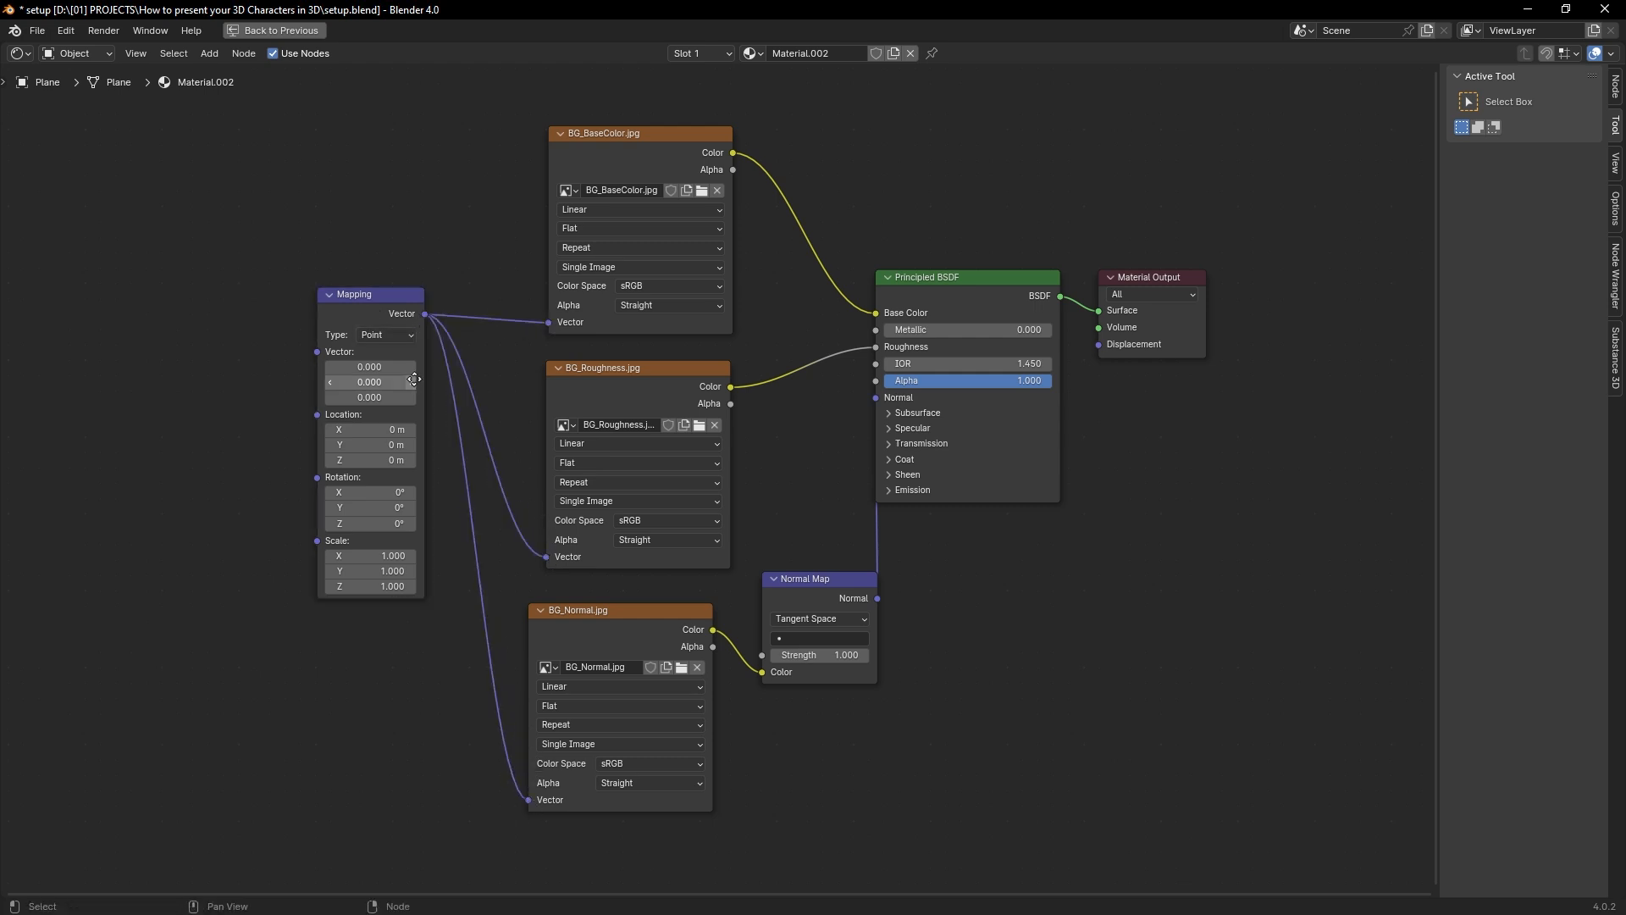
Step: Add a Texture Coordinate node in the free space ahead of the Mapping node
middle_drag(373, 382, 636, 393)
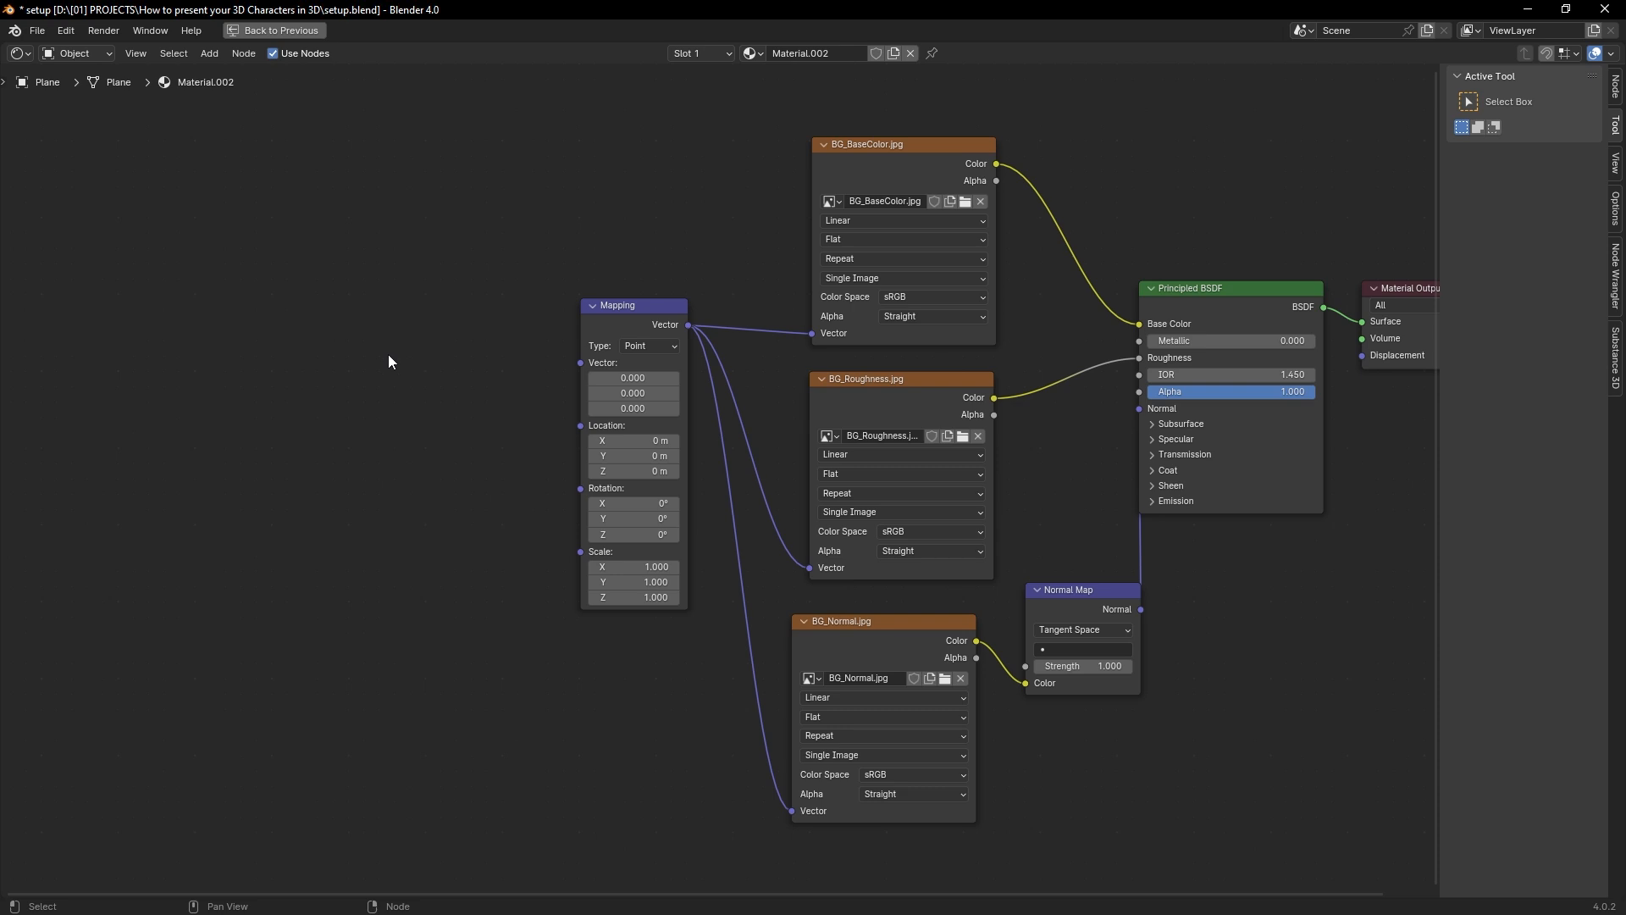
key(shift+a)
text(textu)
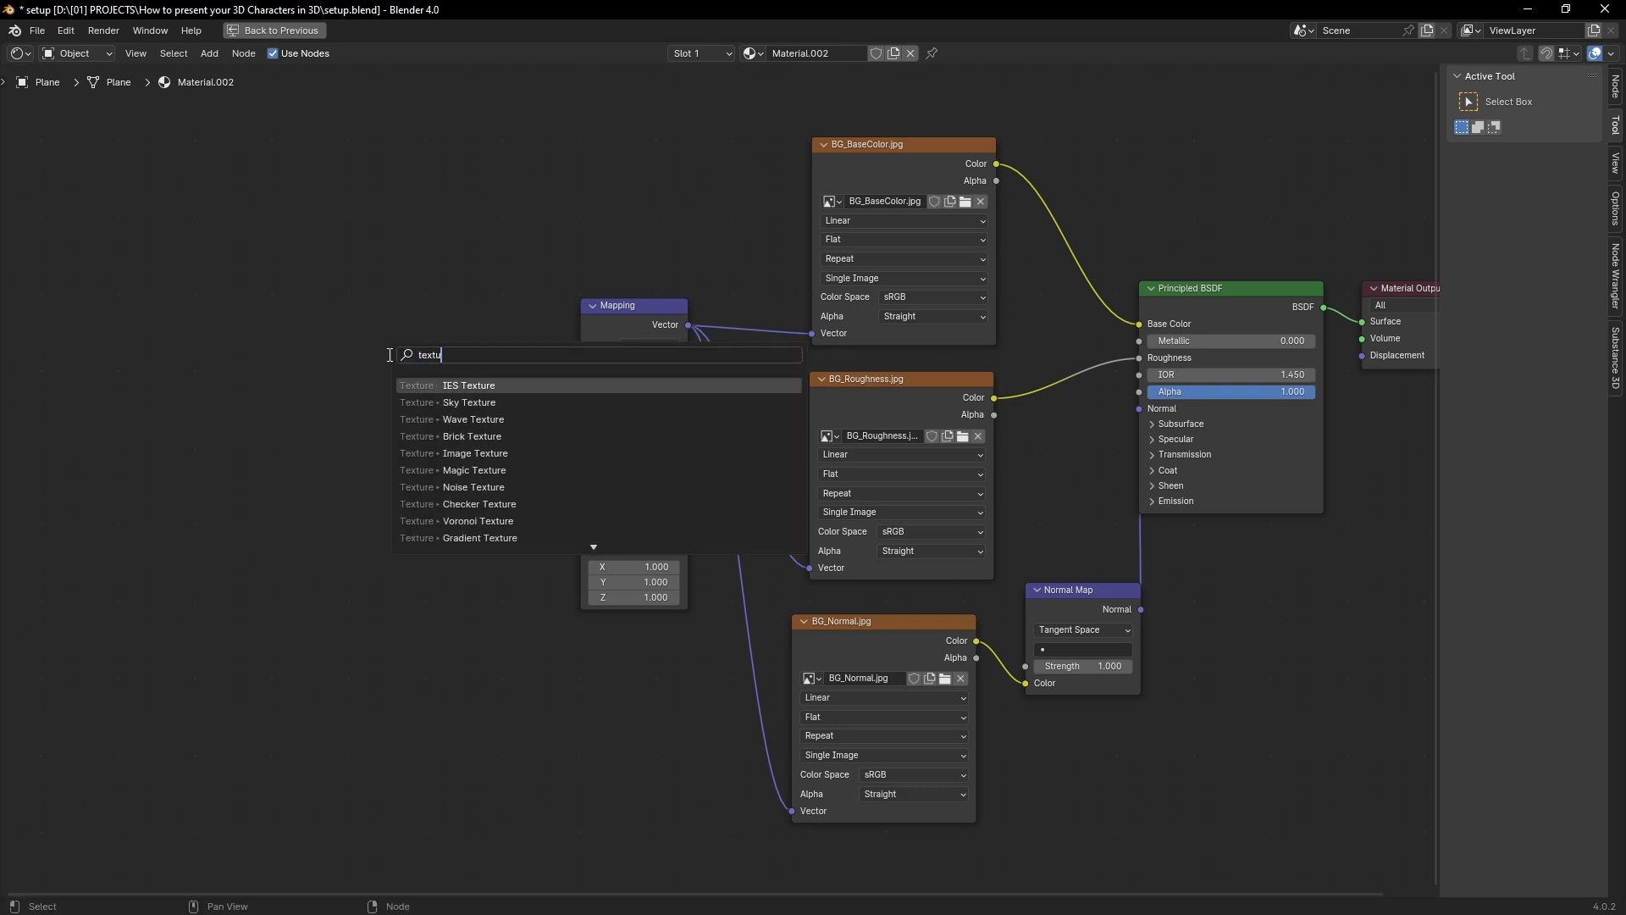
text(re co)
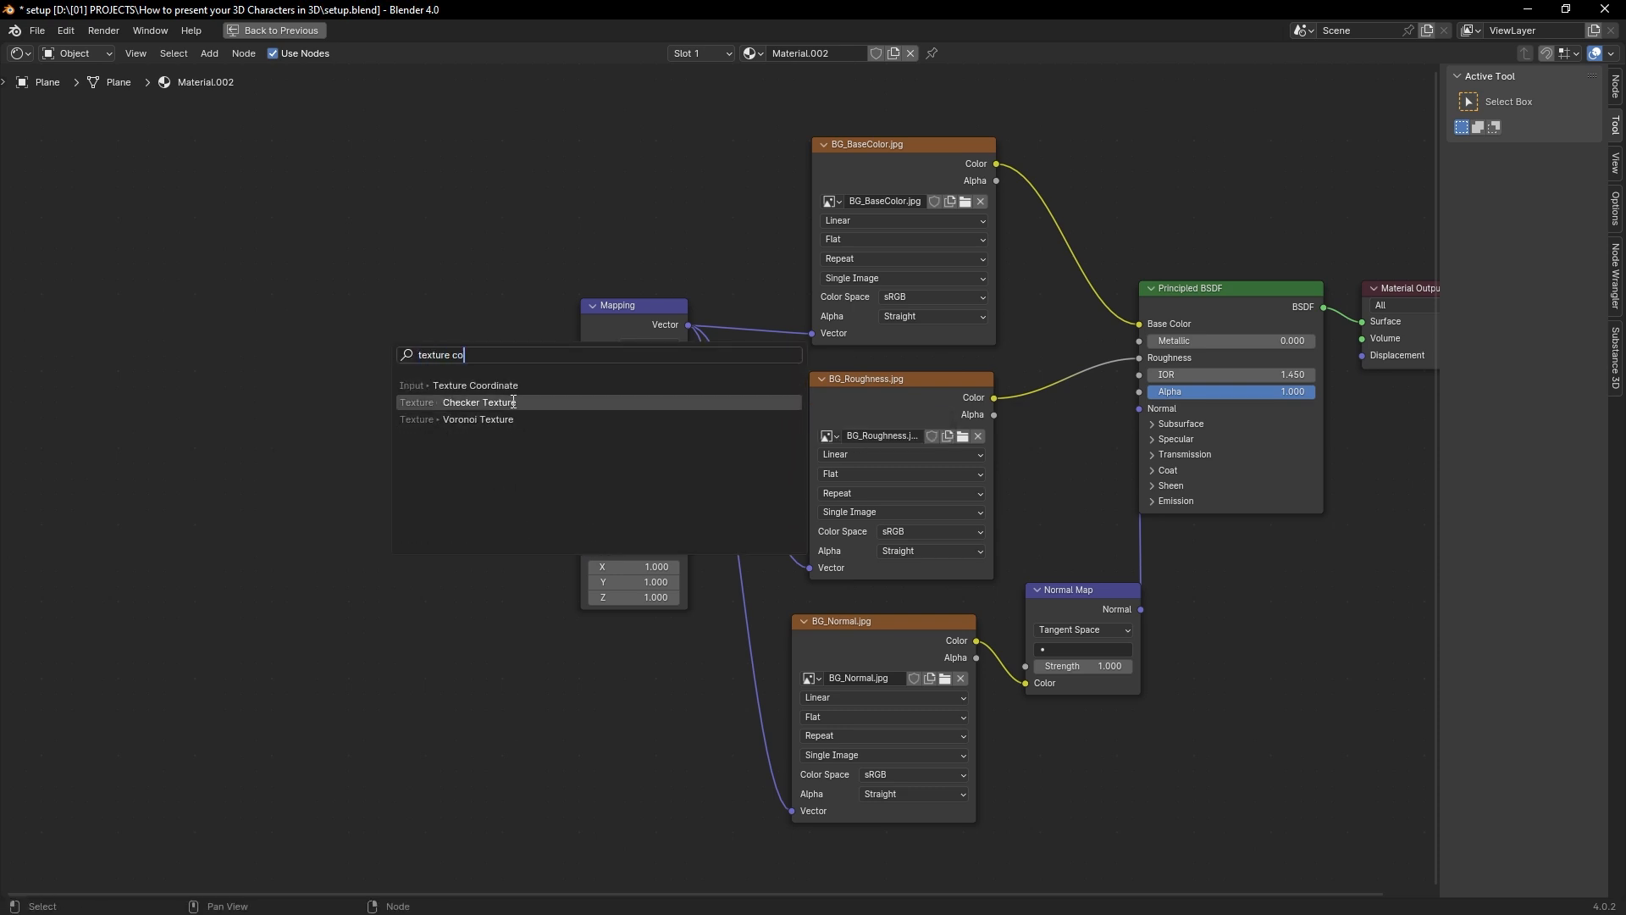
click(474, 385)
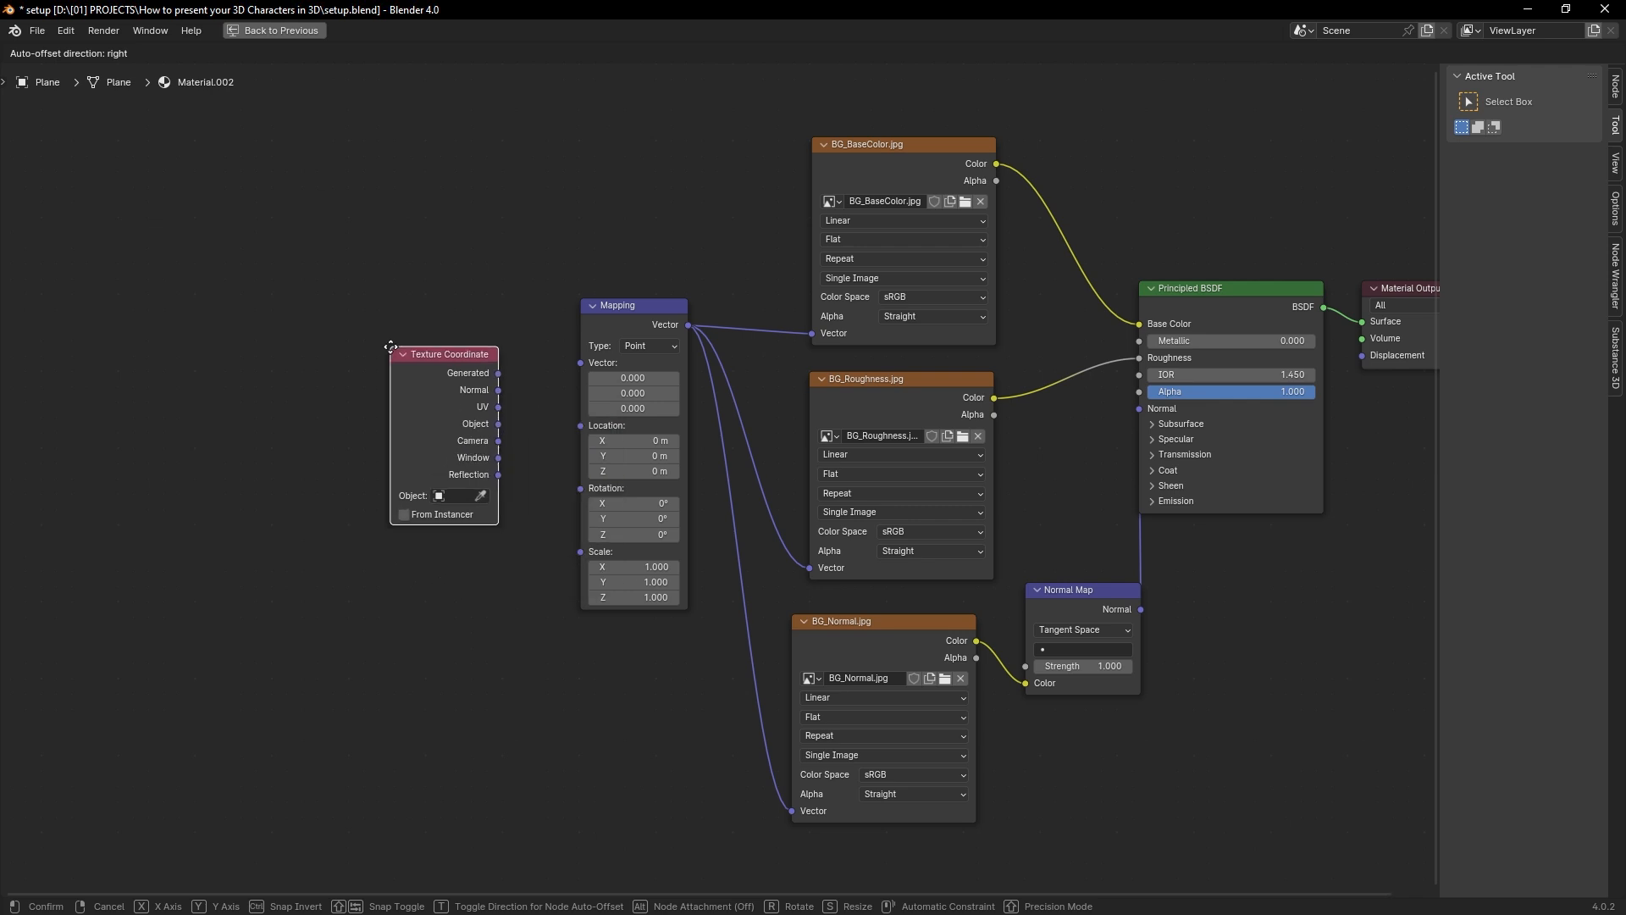
click(442, 404)
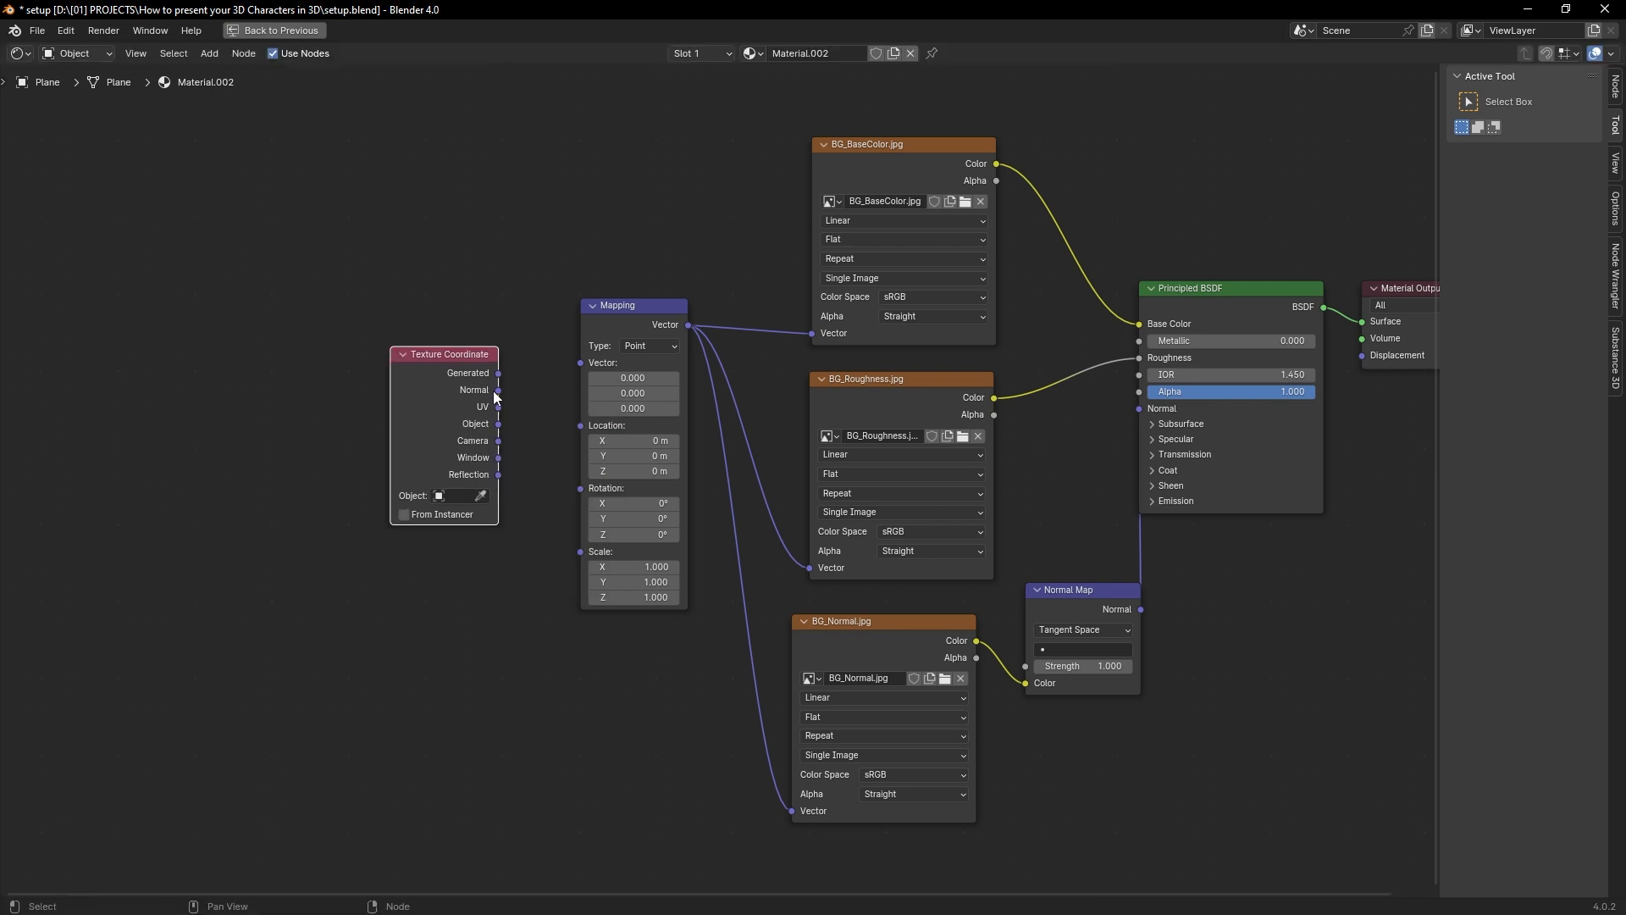
Step: Connect the Texture Coordinate node's UV output to the Mapping node's Vector input, and shift the Texture Coordinate node slightly upward
drag(499, 407, 581, 363)
drag(415, 365, 433, 310)
click(440, 527)
middle_drag(478, 568, 156, 544)
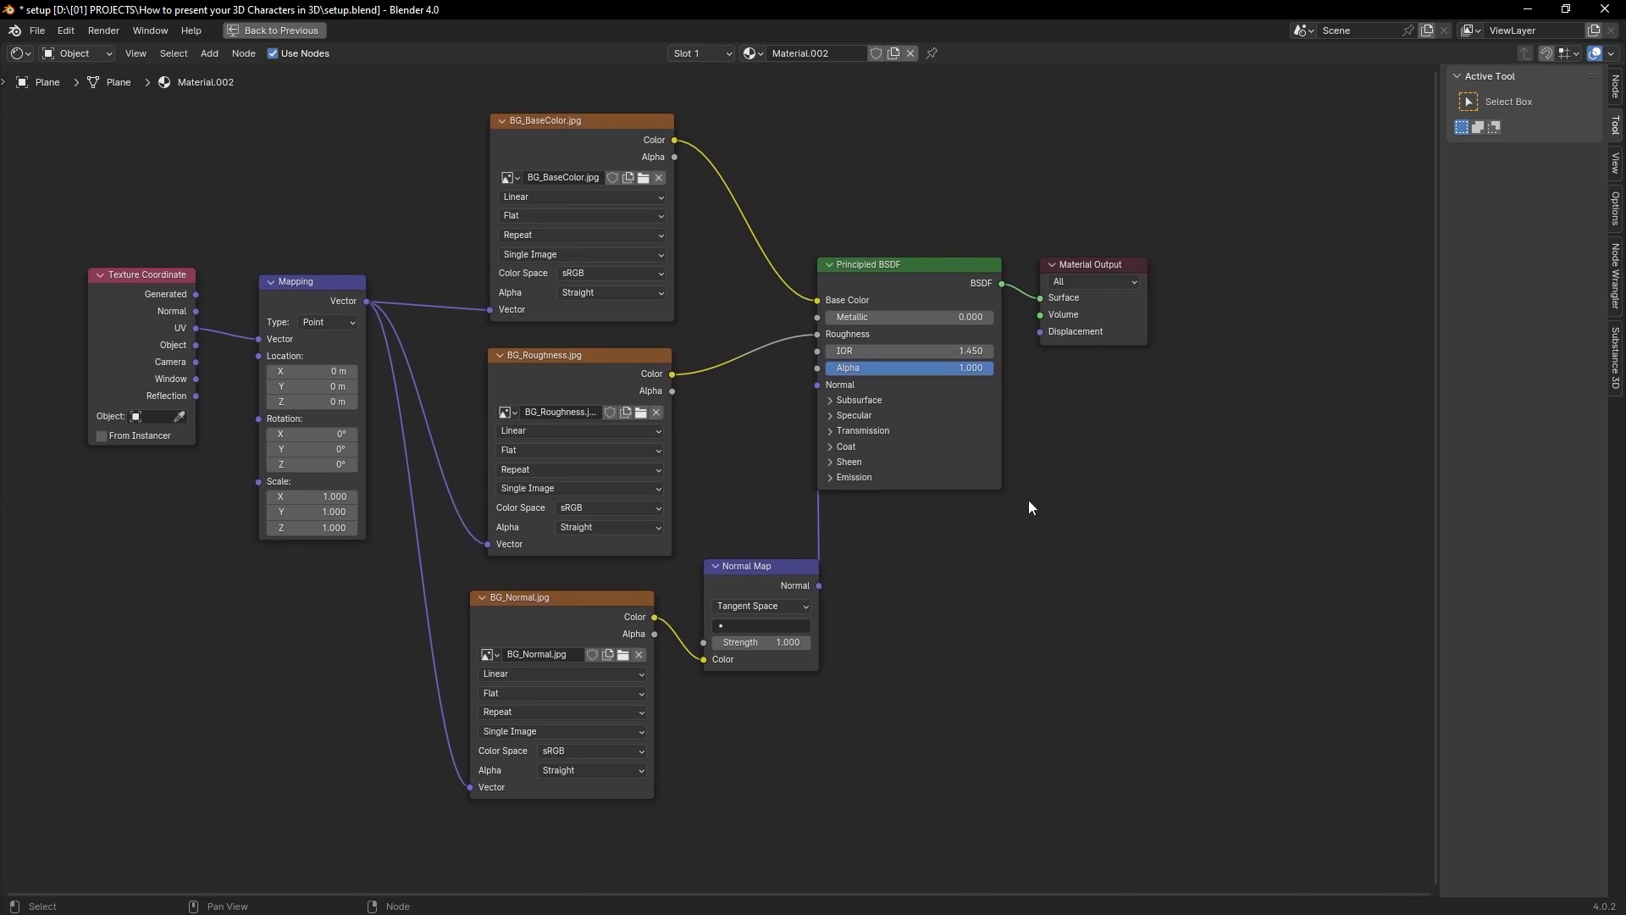
Step: Examine the textured backdrop around the bust in rendered shading from close up and far away, and return the viewport to solid shading
key(ctrl+space)
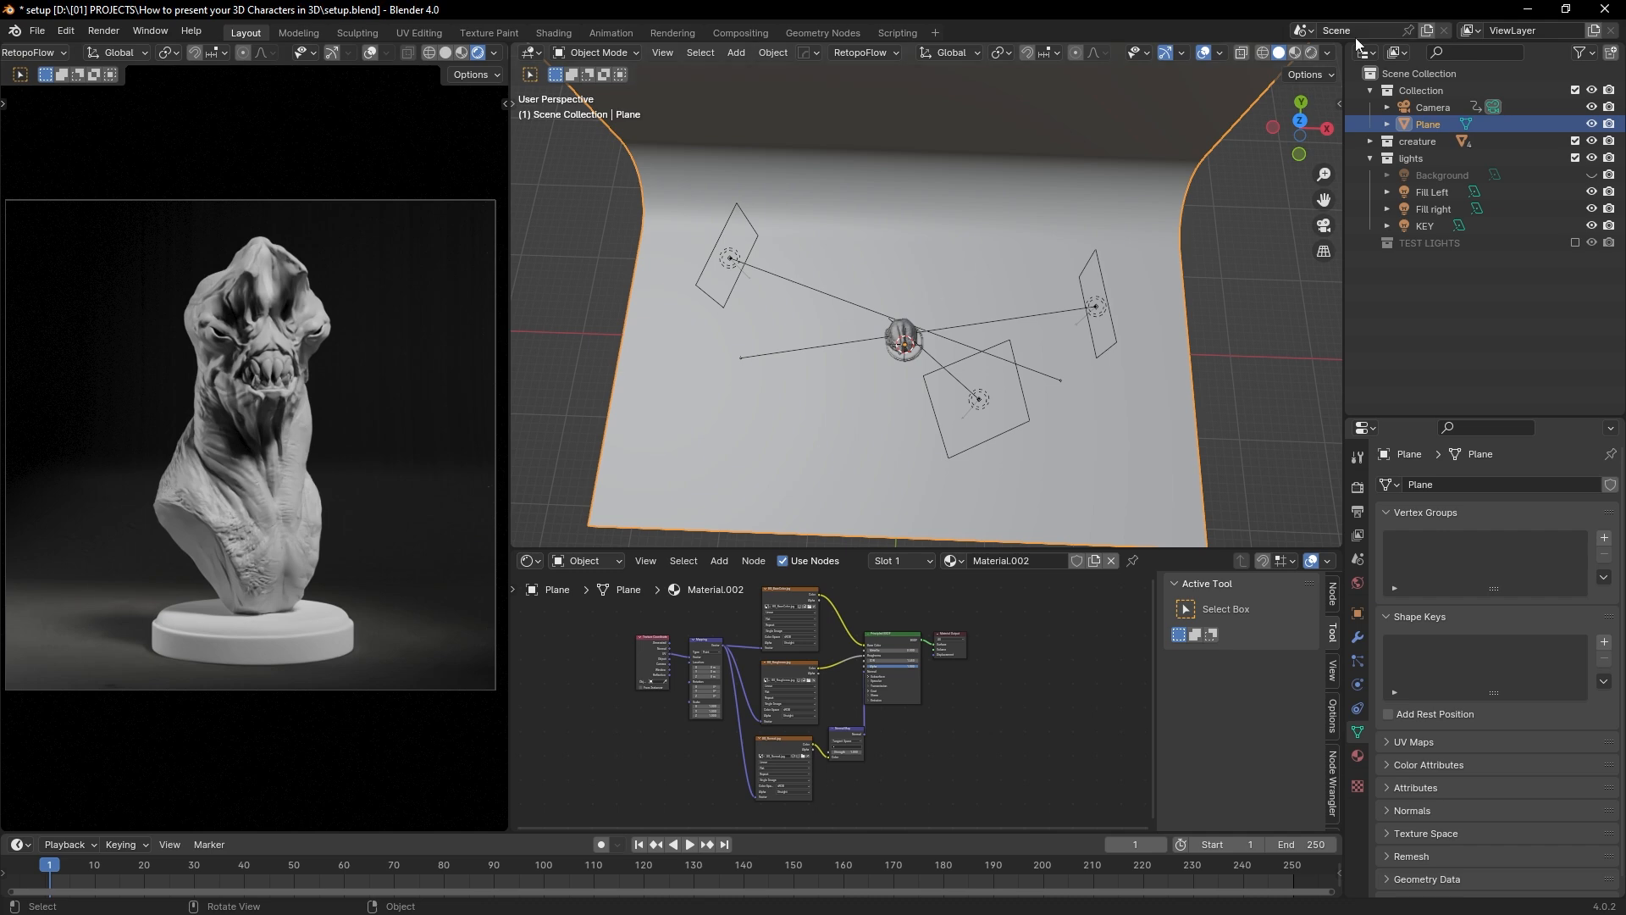
click(1309, 53)
mouse_move(1019, 291)
middle_down()
mouse_move(969, 305)
mouse_move(951, 218)
mouse_move(976, 375)
mouse_move(957, 305)
mouse_move(1048, 278)
middle_up()
scroll(957, 309, up, 9)
shift+middle_drag(841, 328, 1178, 430)
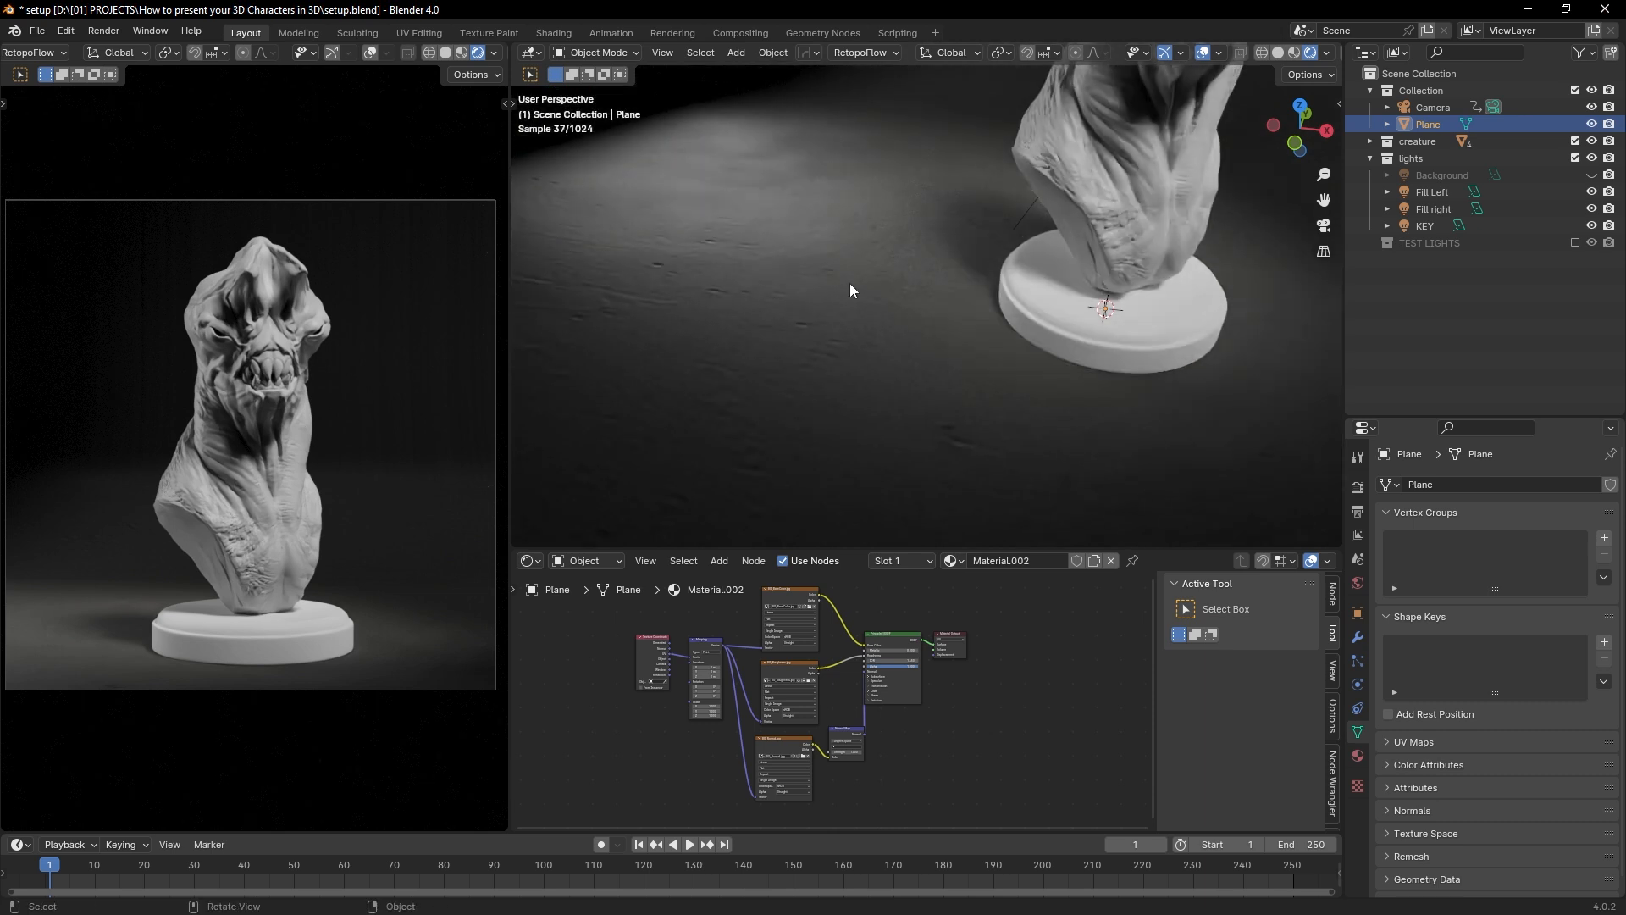
middle_drag(770, 318, 728, 267)
scroll(798, 228, down, 3)
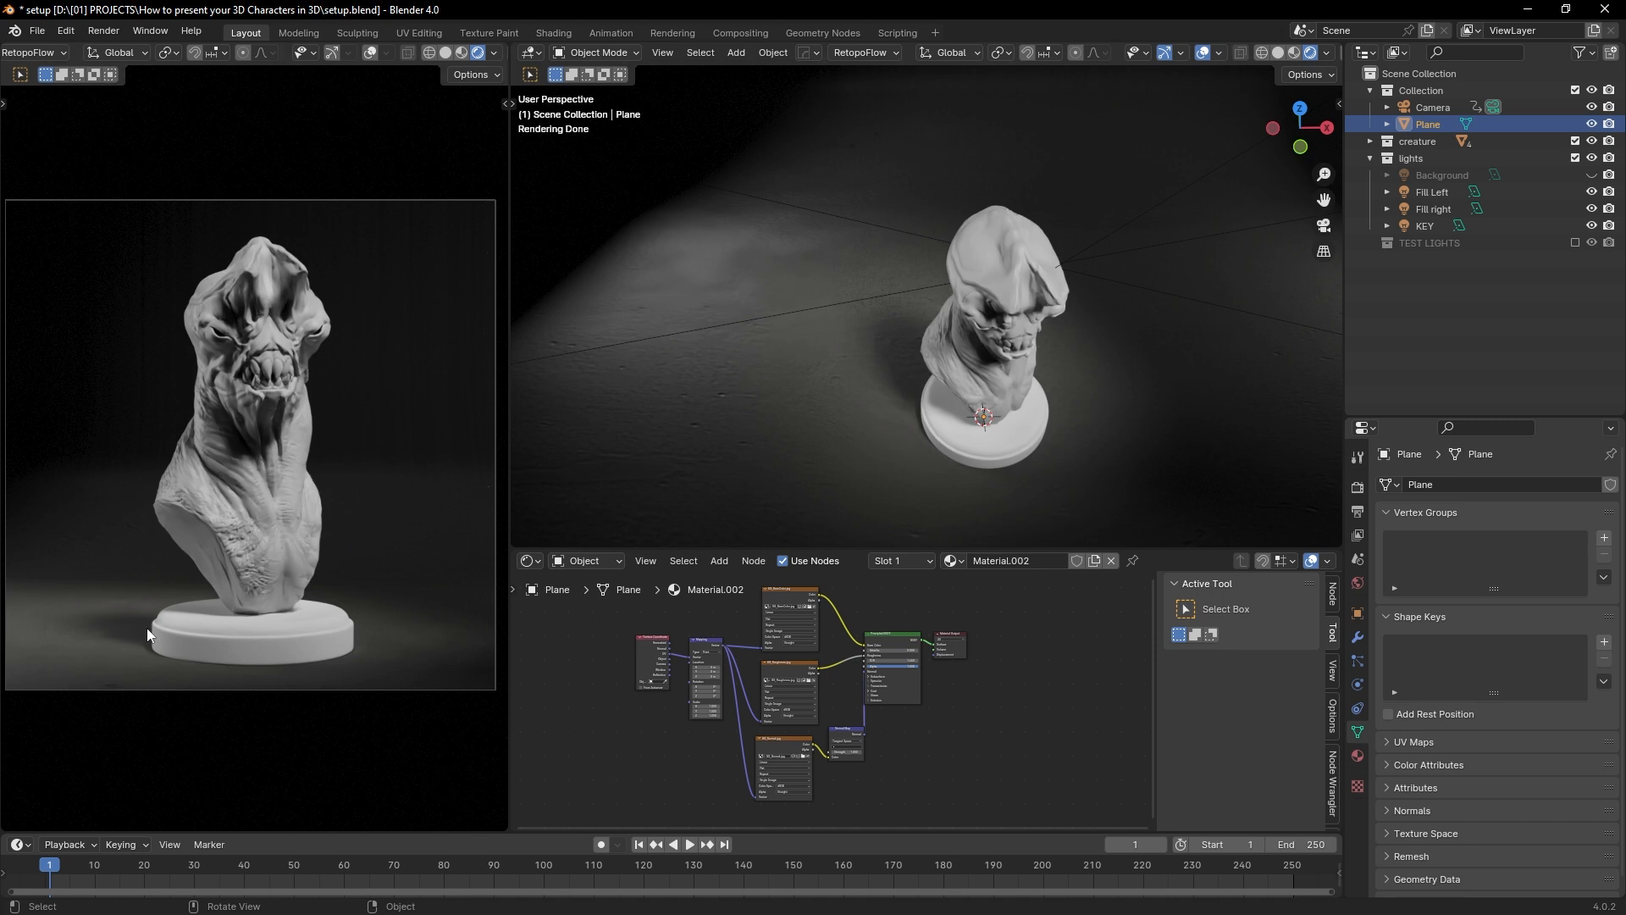
scroll(943, 328, down, 8)
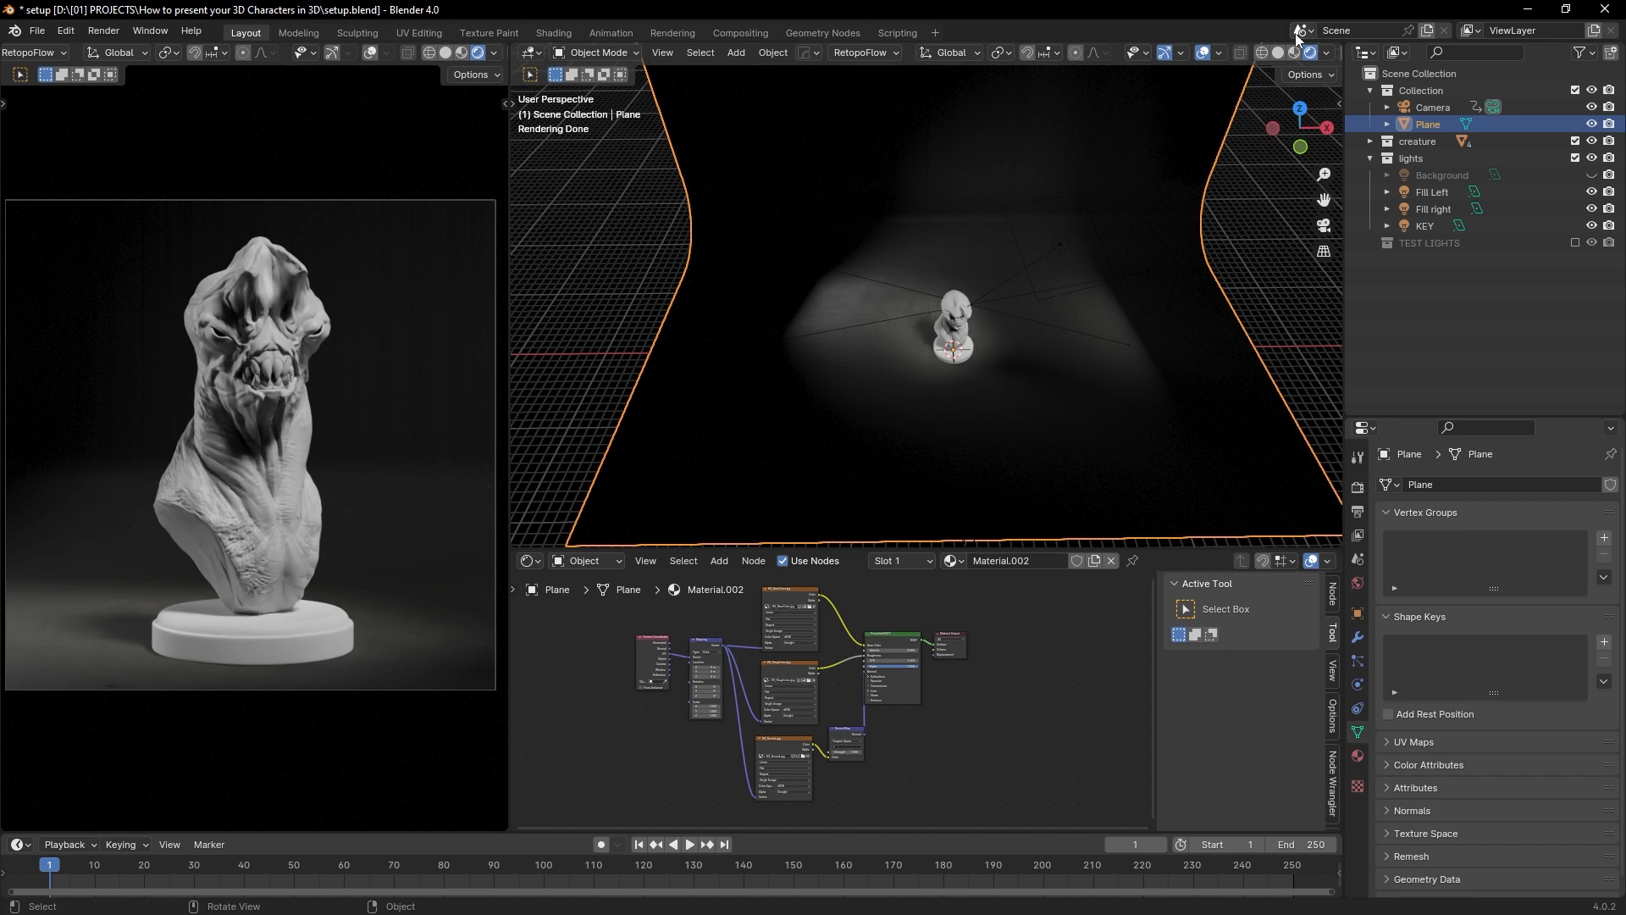
click(1278, 52)
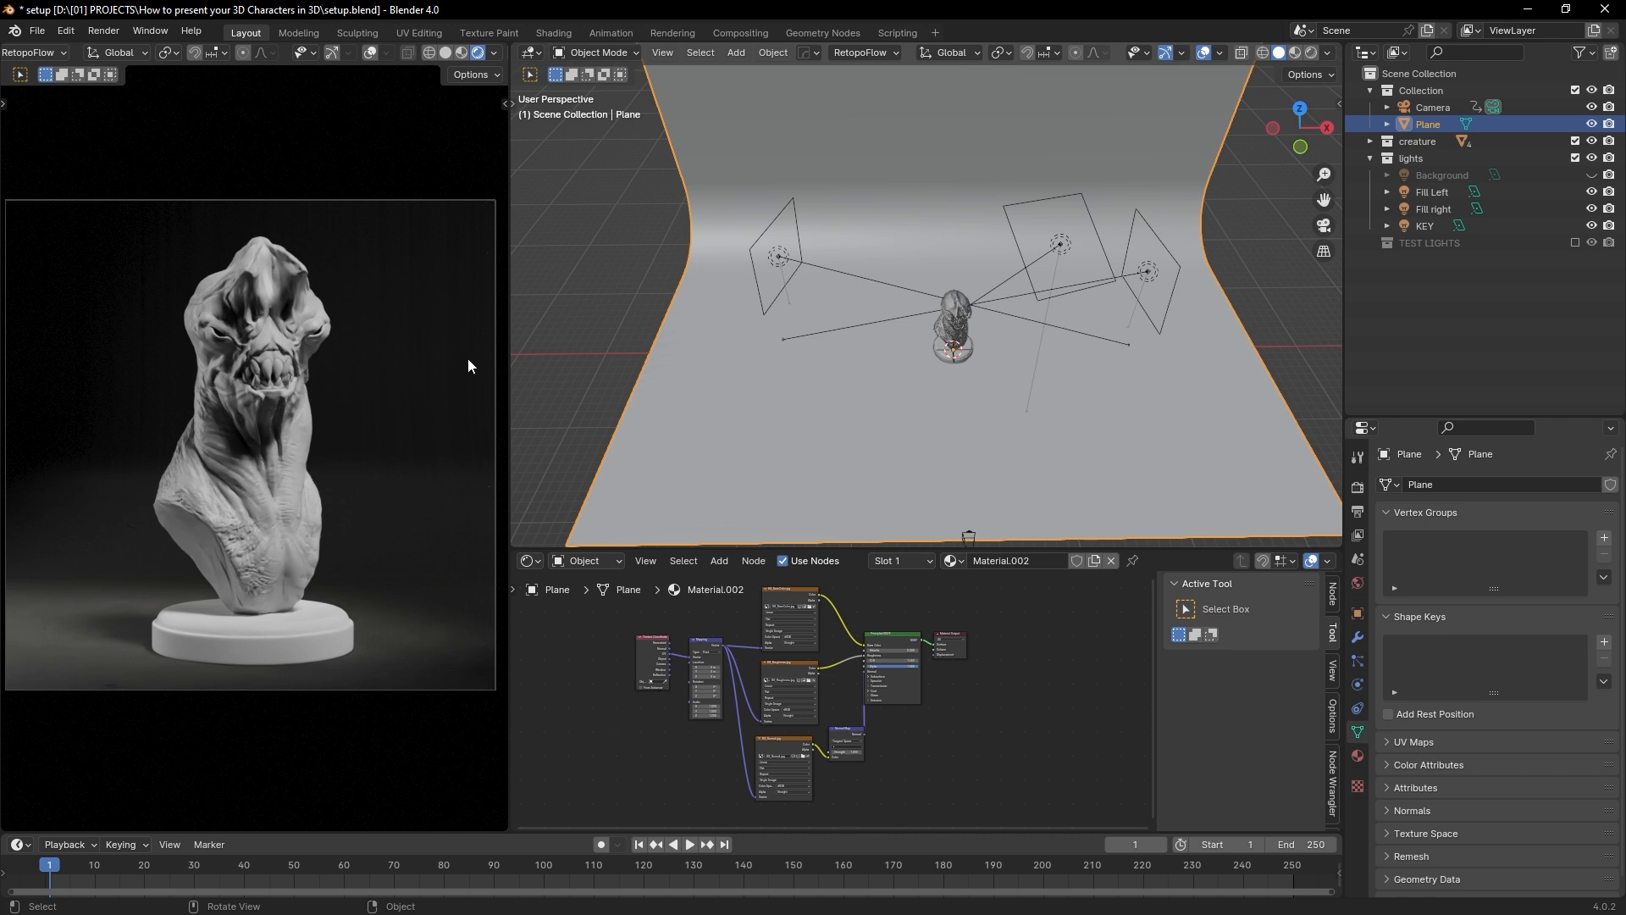
Step: Delete the unconnected Normal Map node from the creature bust's material
click(957, 297)
key(ctrl+space)
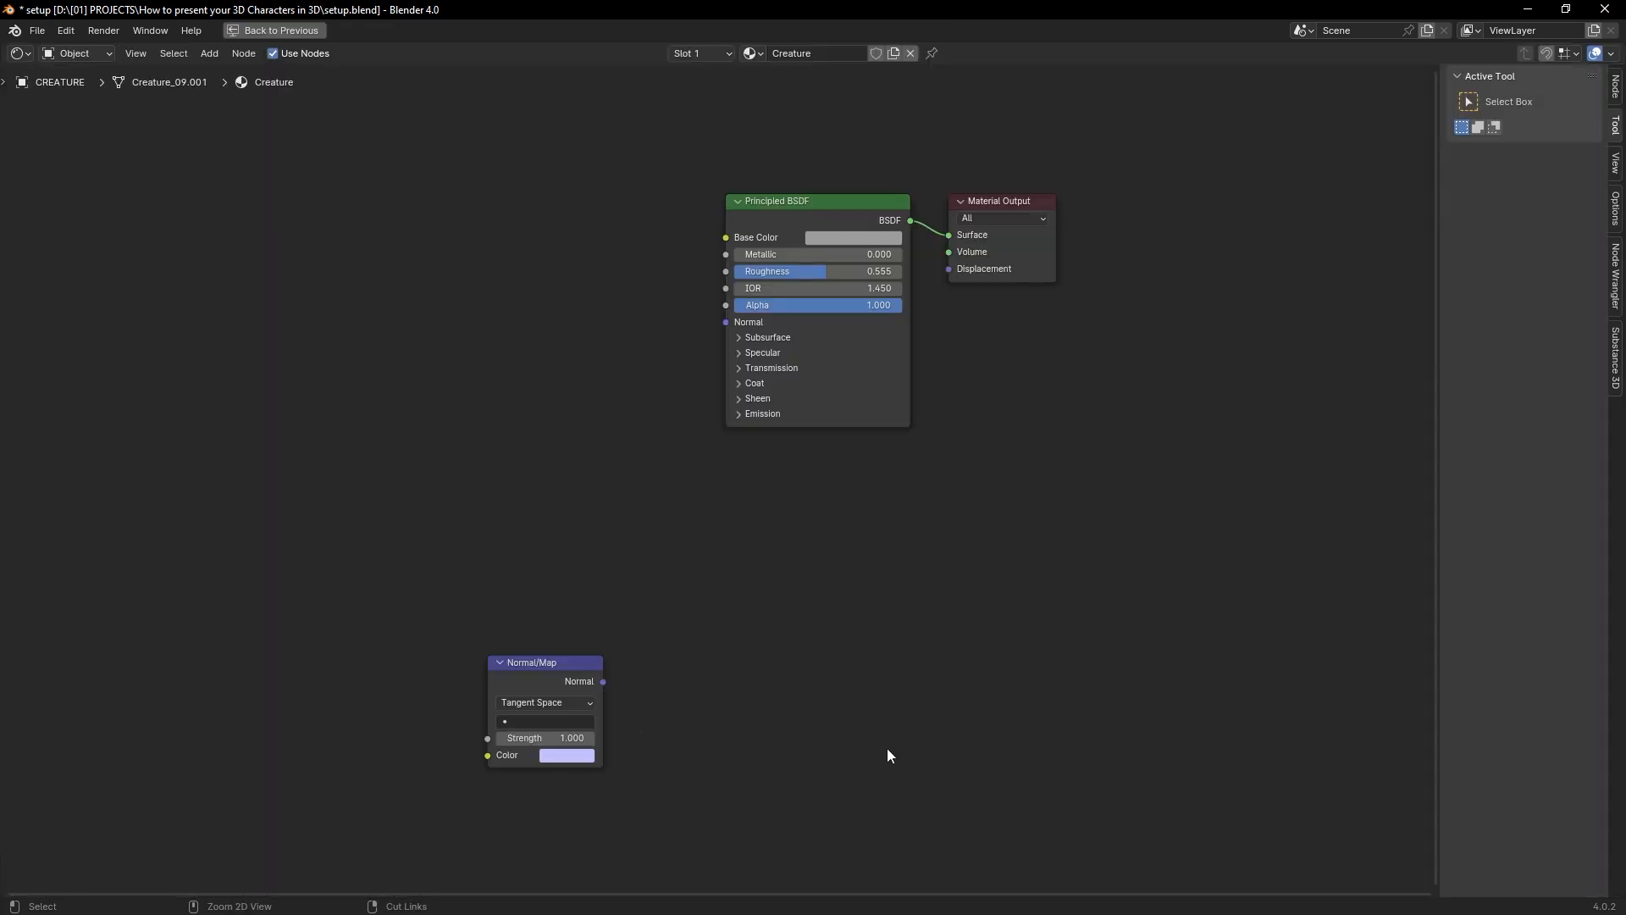
drag(515, 664, 556, 597)
key(x)
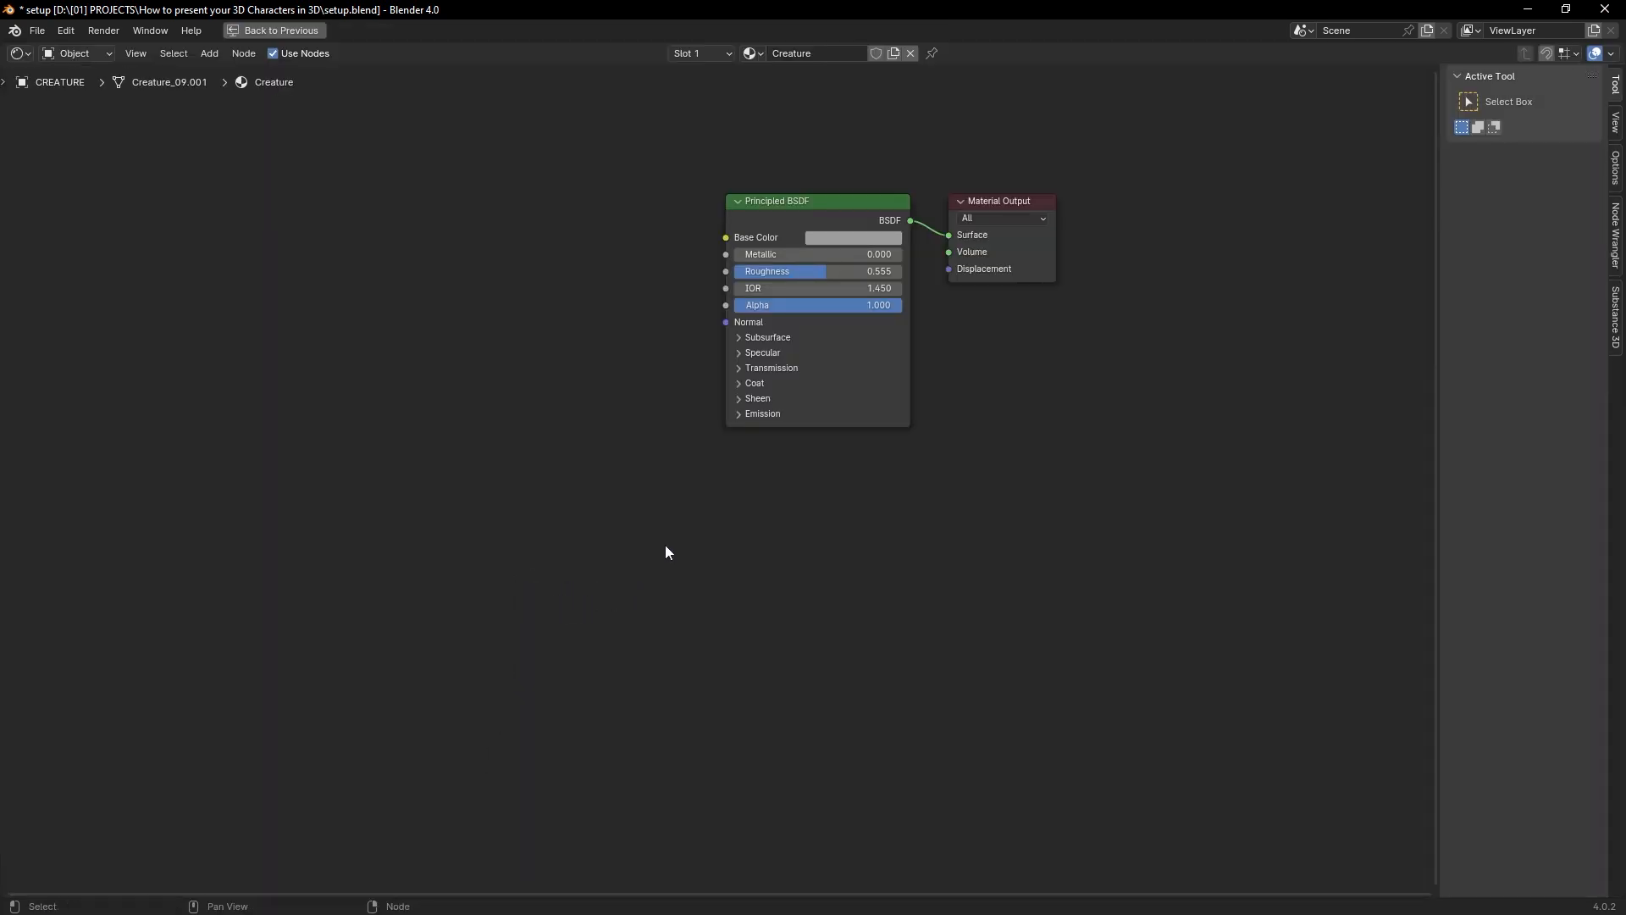
middle_drag(663, 455, 592, 653)
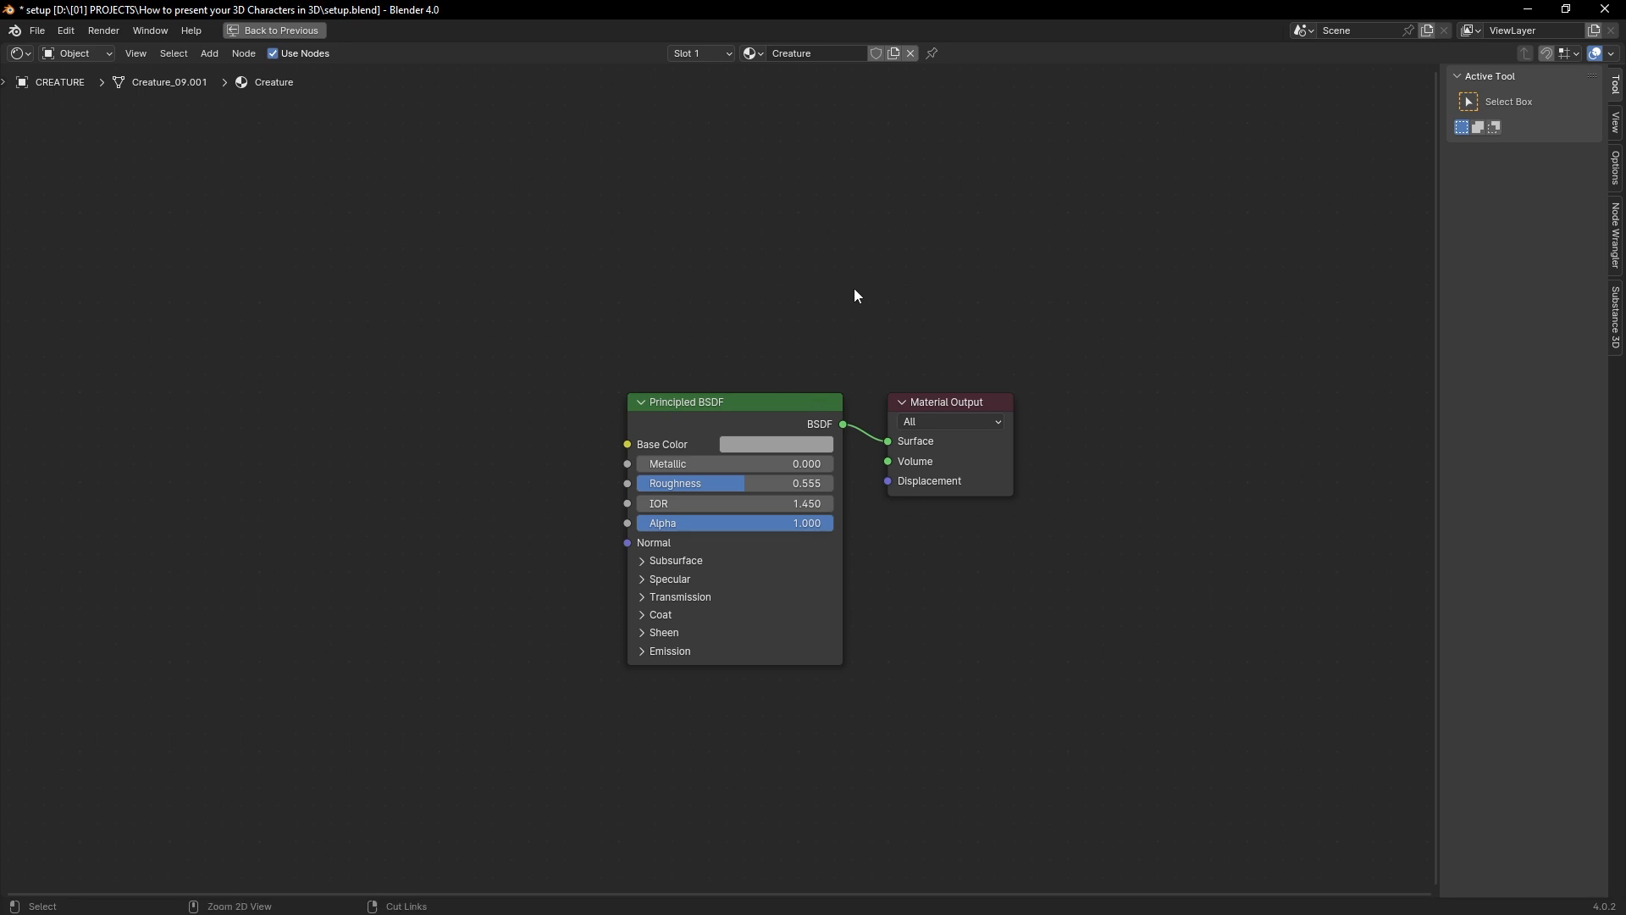
key(ctrl+space)
key(Home)
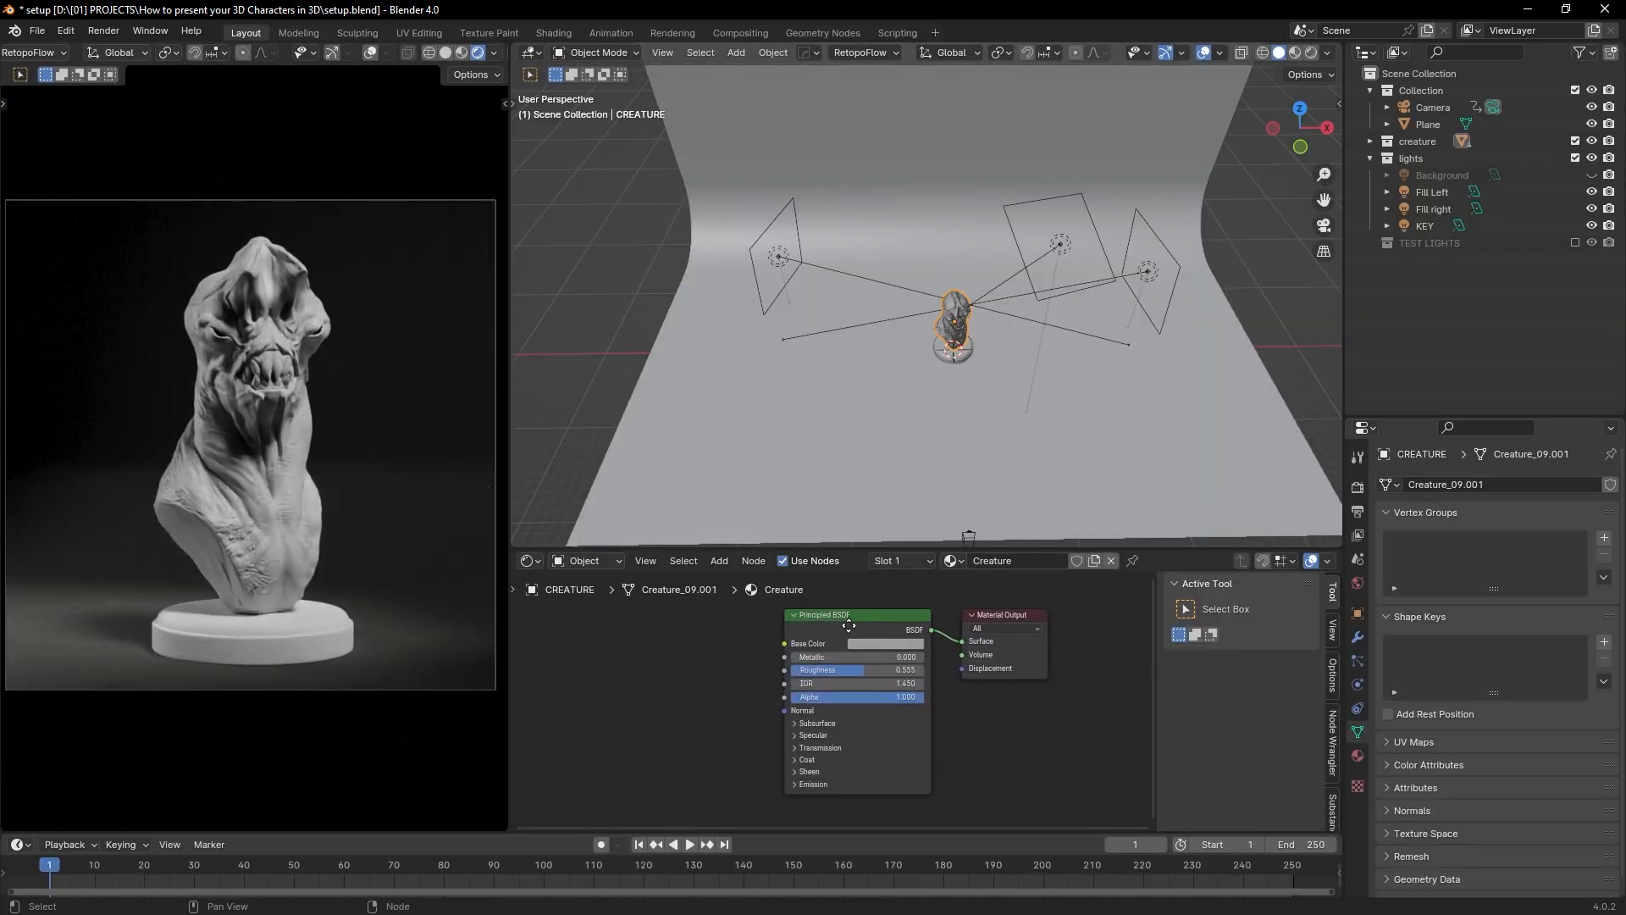
Step: Enlarge the node editor and set the Creature material's Base Color to a clay-like brown with a Value of 0.239
drag(845, 549, 829, 310)
scroll(759, 459, up, 5)
middle_drag(866, 501, 878, 473)
click(841, 446)
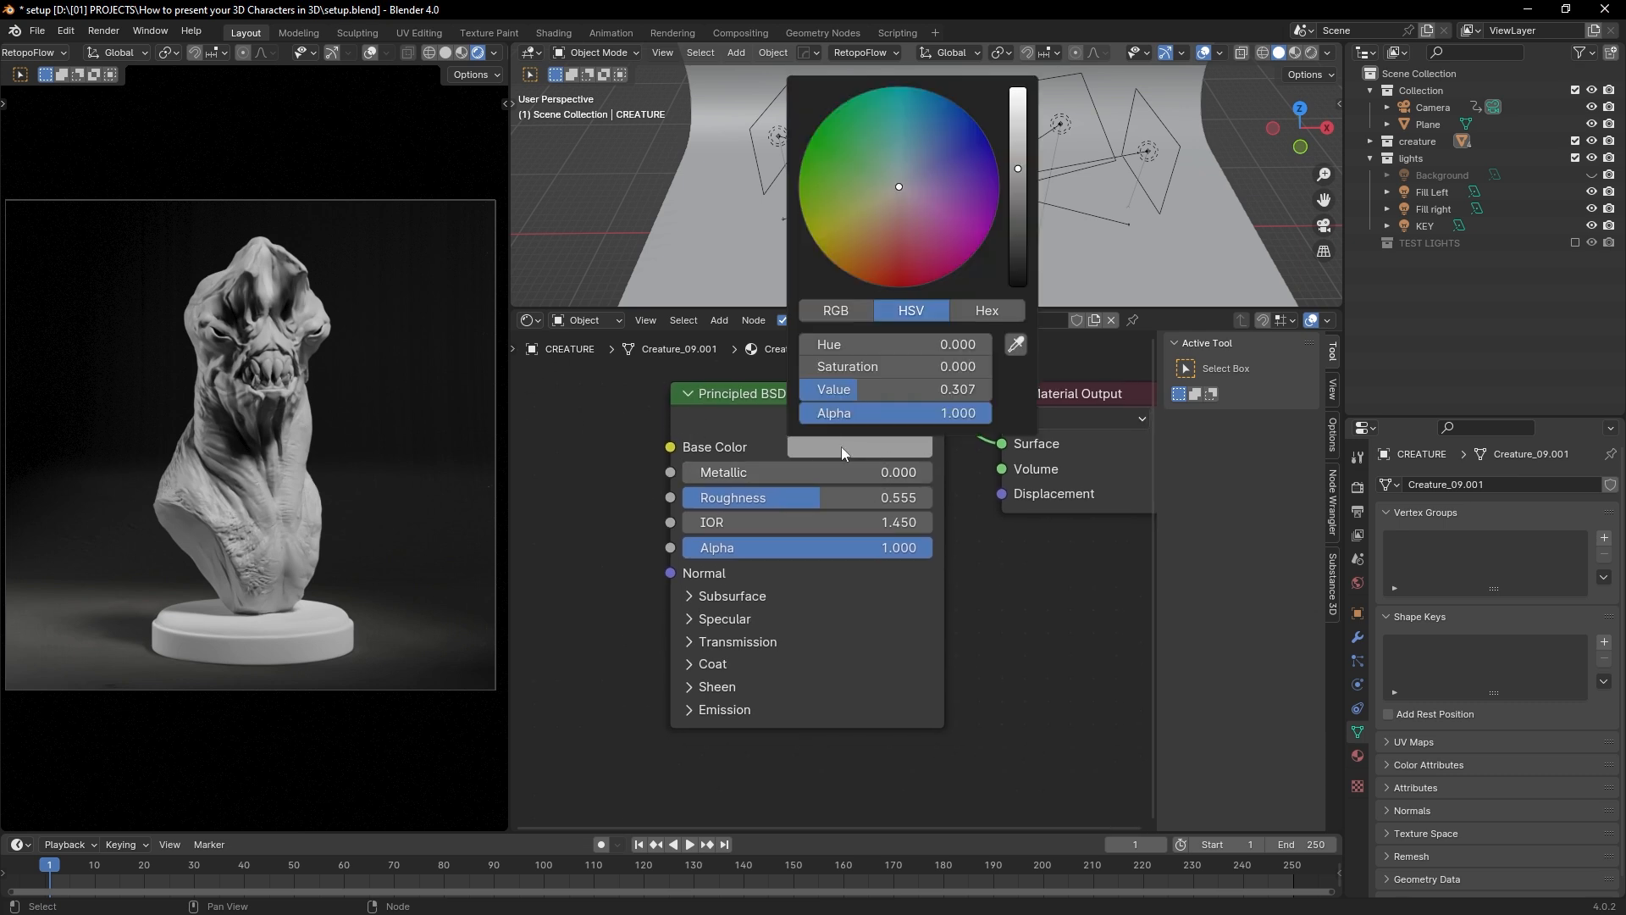
click(874, 248)
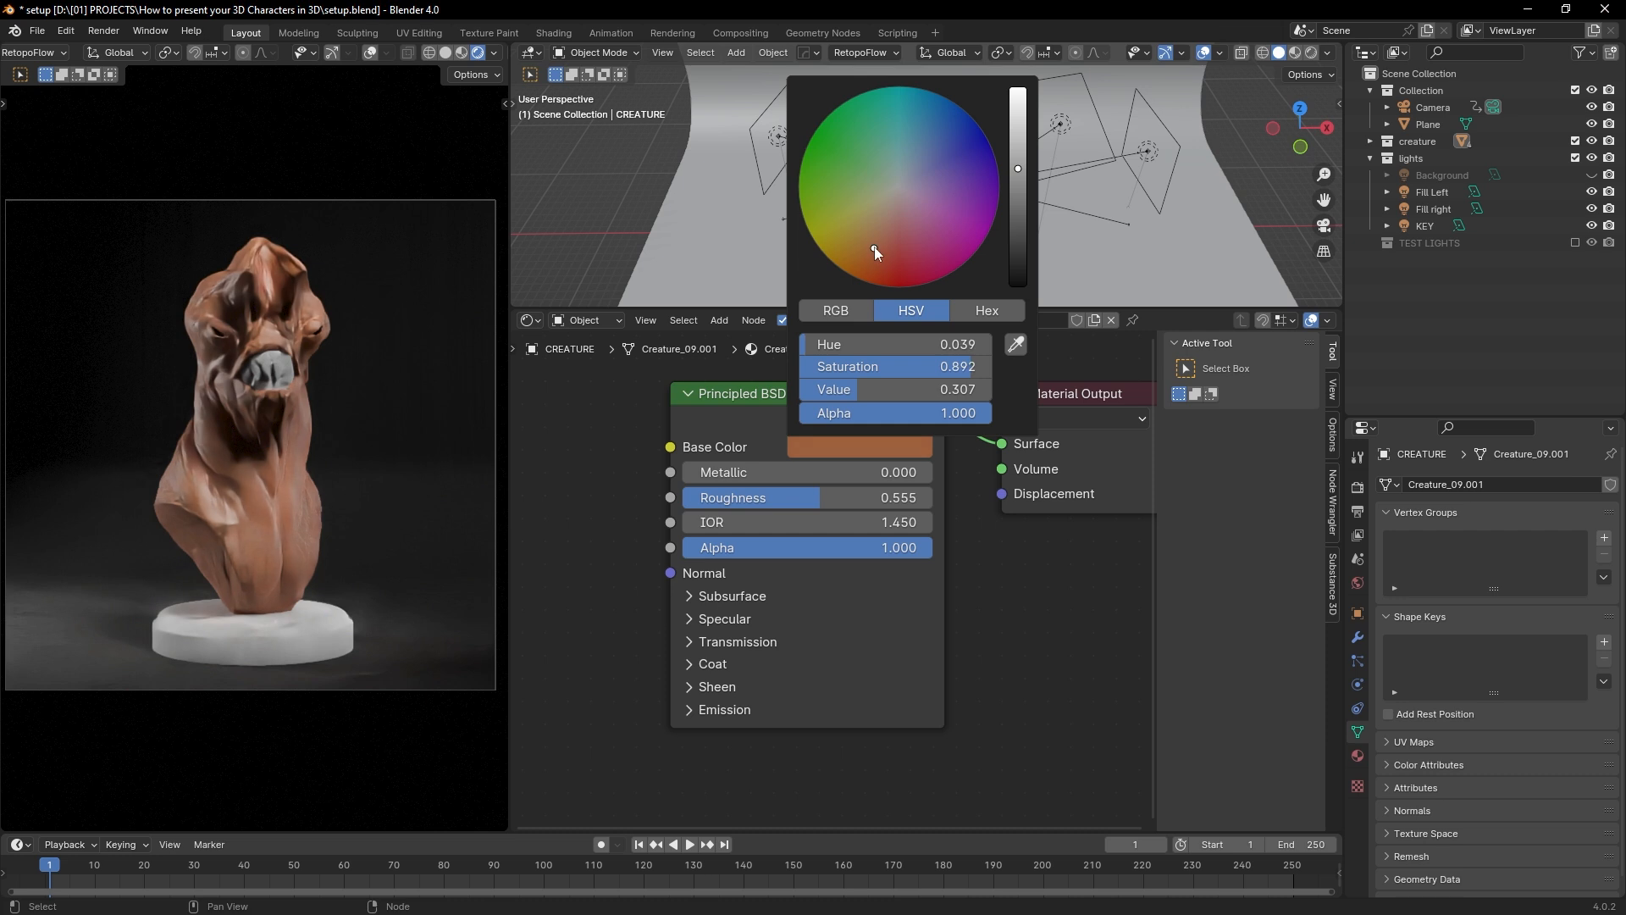
mouse_move(874, 247)
mouse_down()
mouse_move(973, 200)
mouse_move(867, 247)
mouse_move(884, 224)
mouse_up()
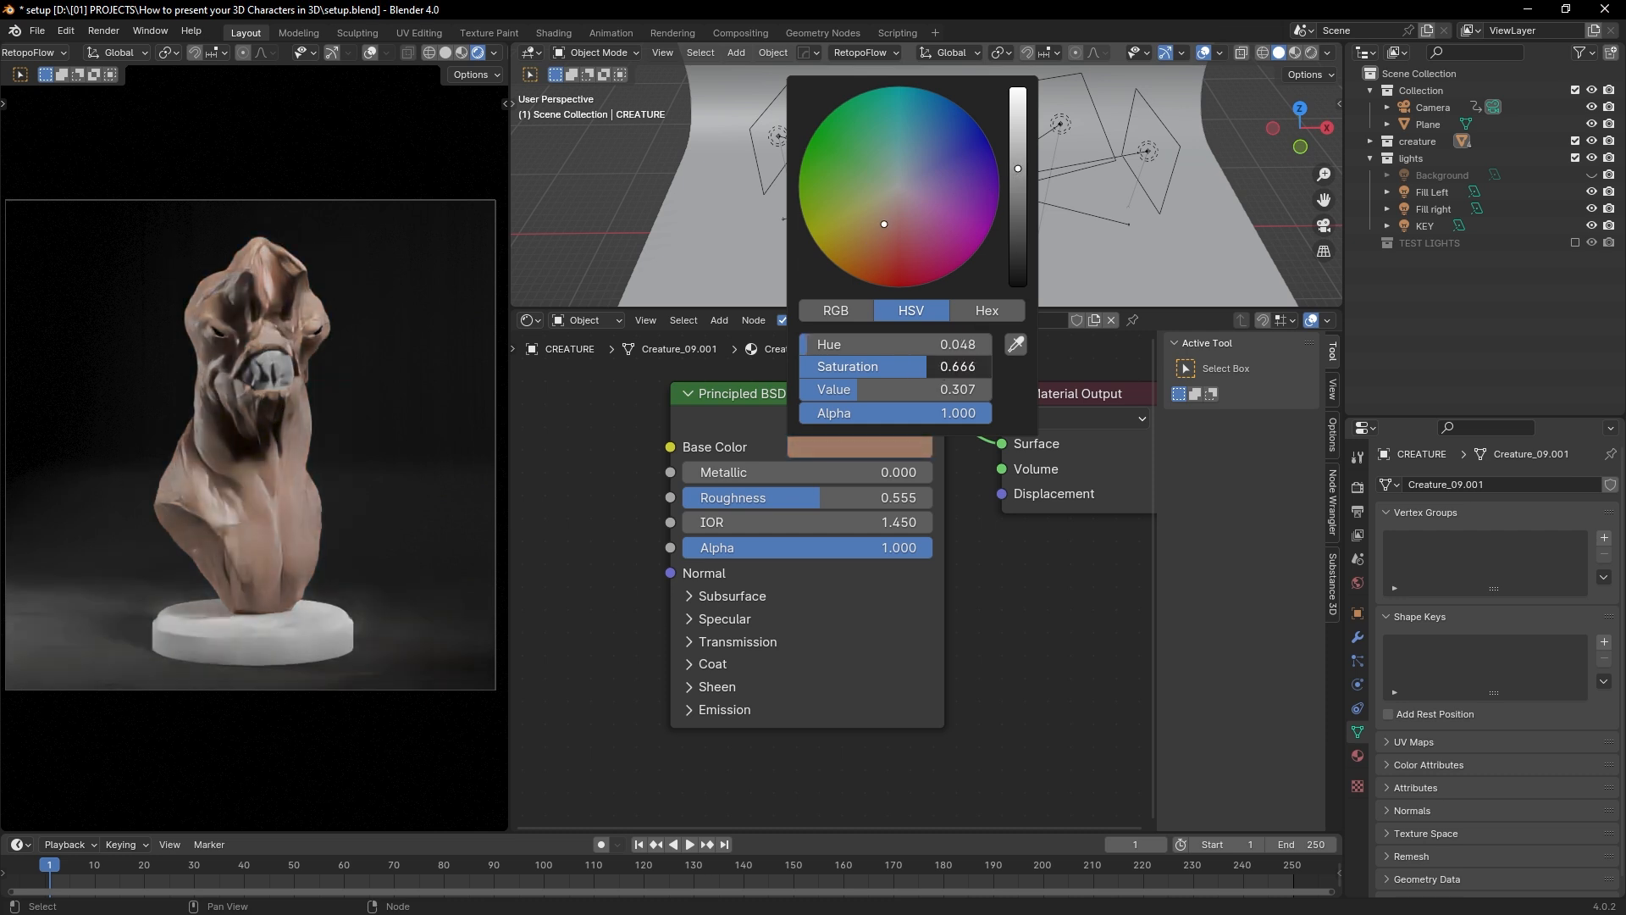
drag(1017, 173, 1017, 181)
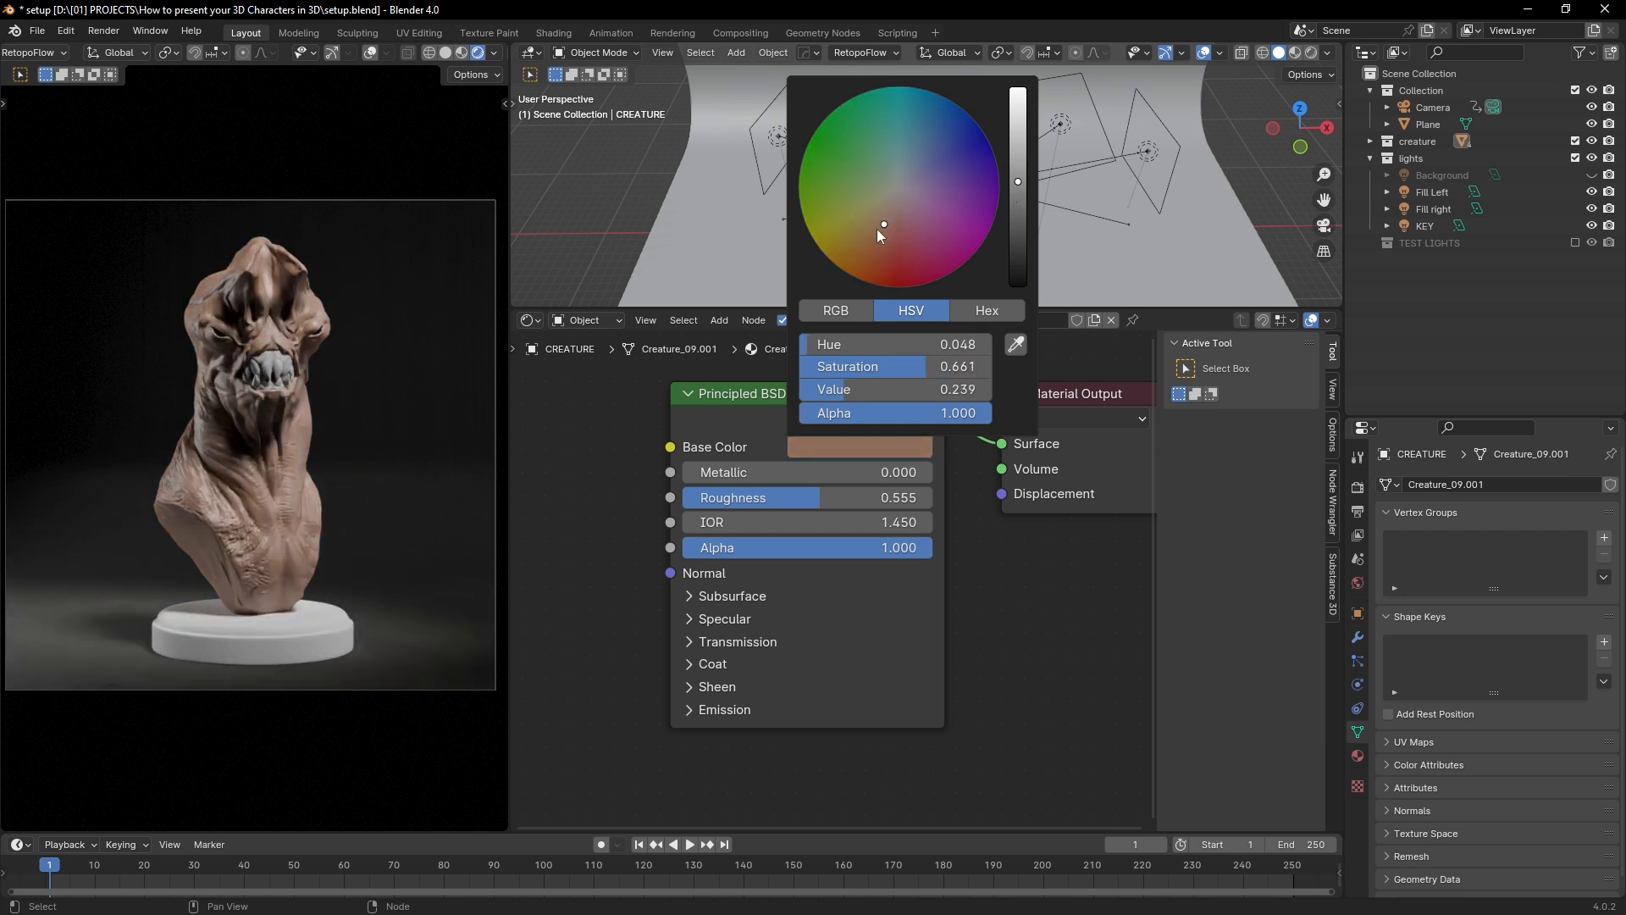
drag(877, 229, 869, 236)
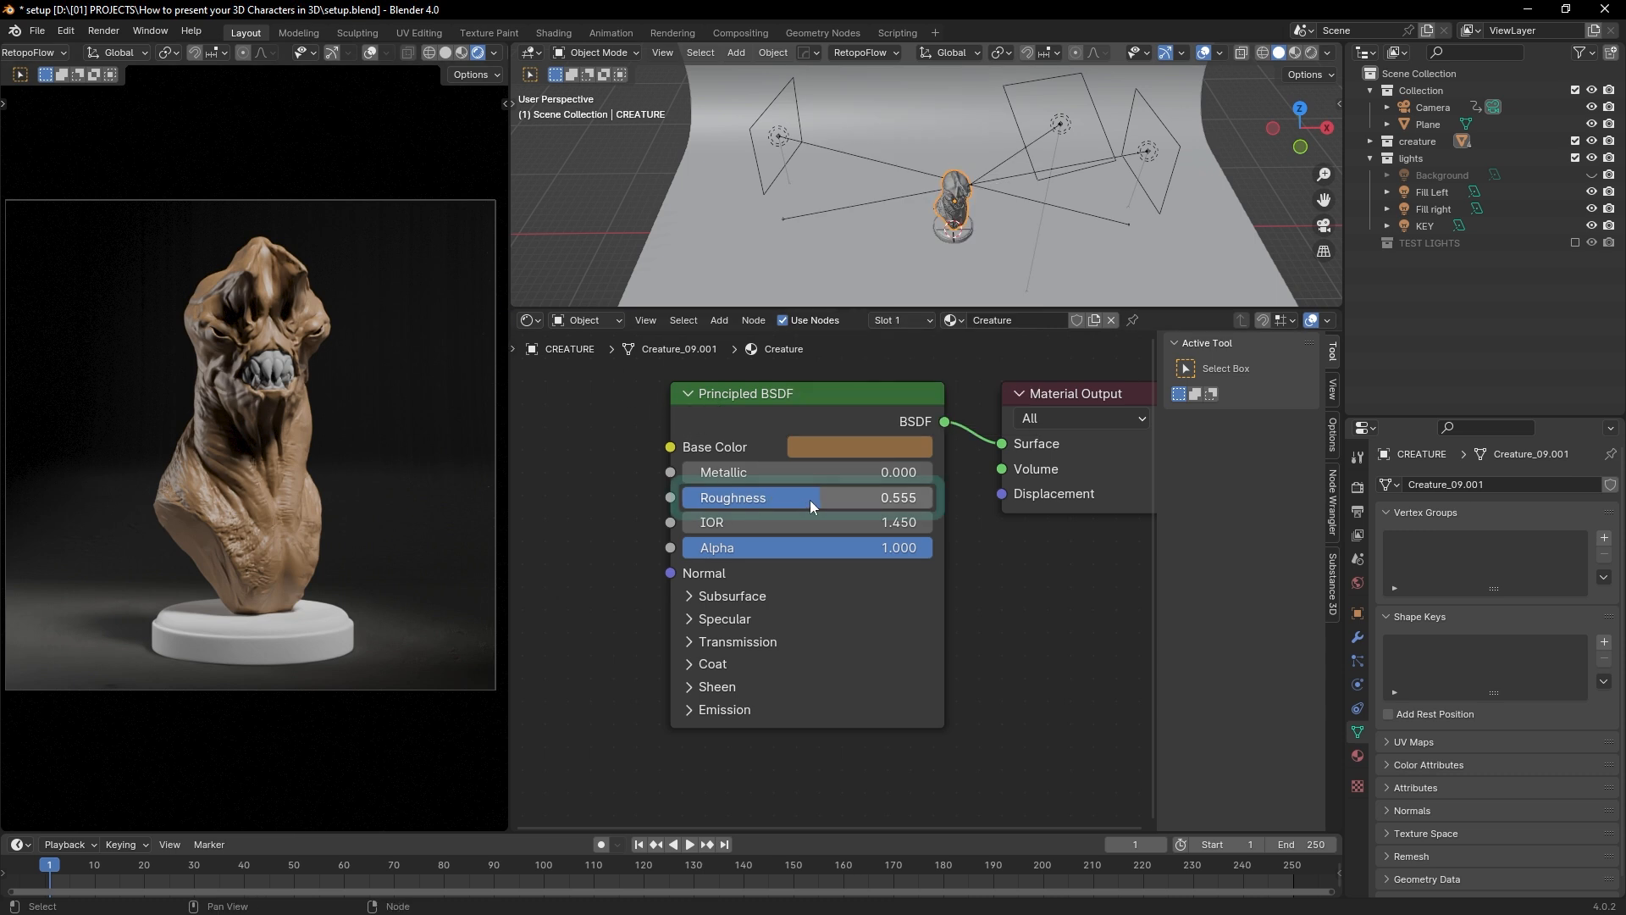
Step: Set the Creature material's Roughness to 0.7
drag(810, 500, 833, 500)
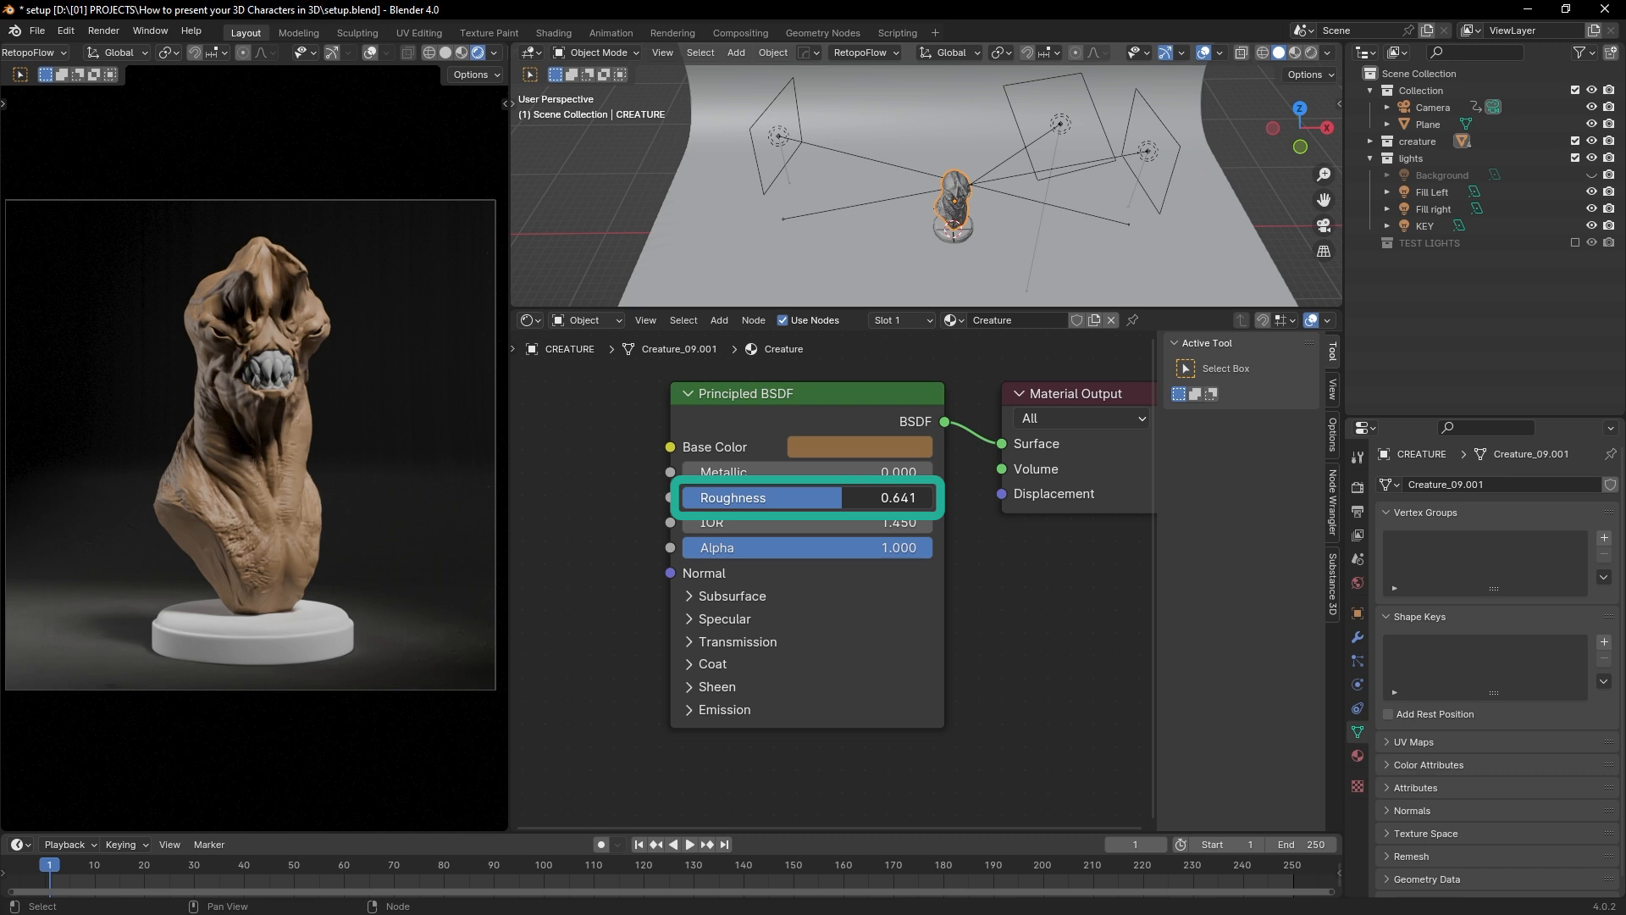
click(856, 500)
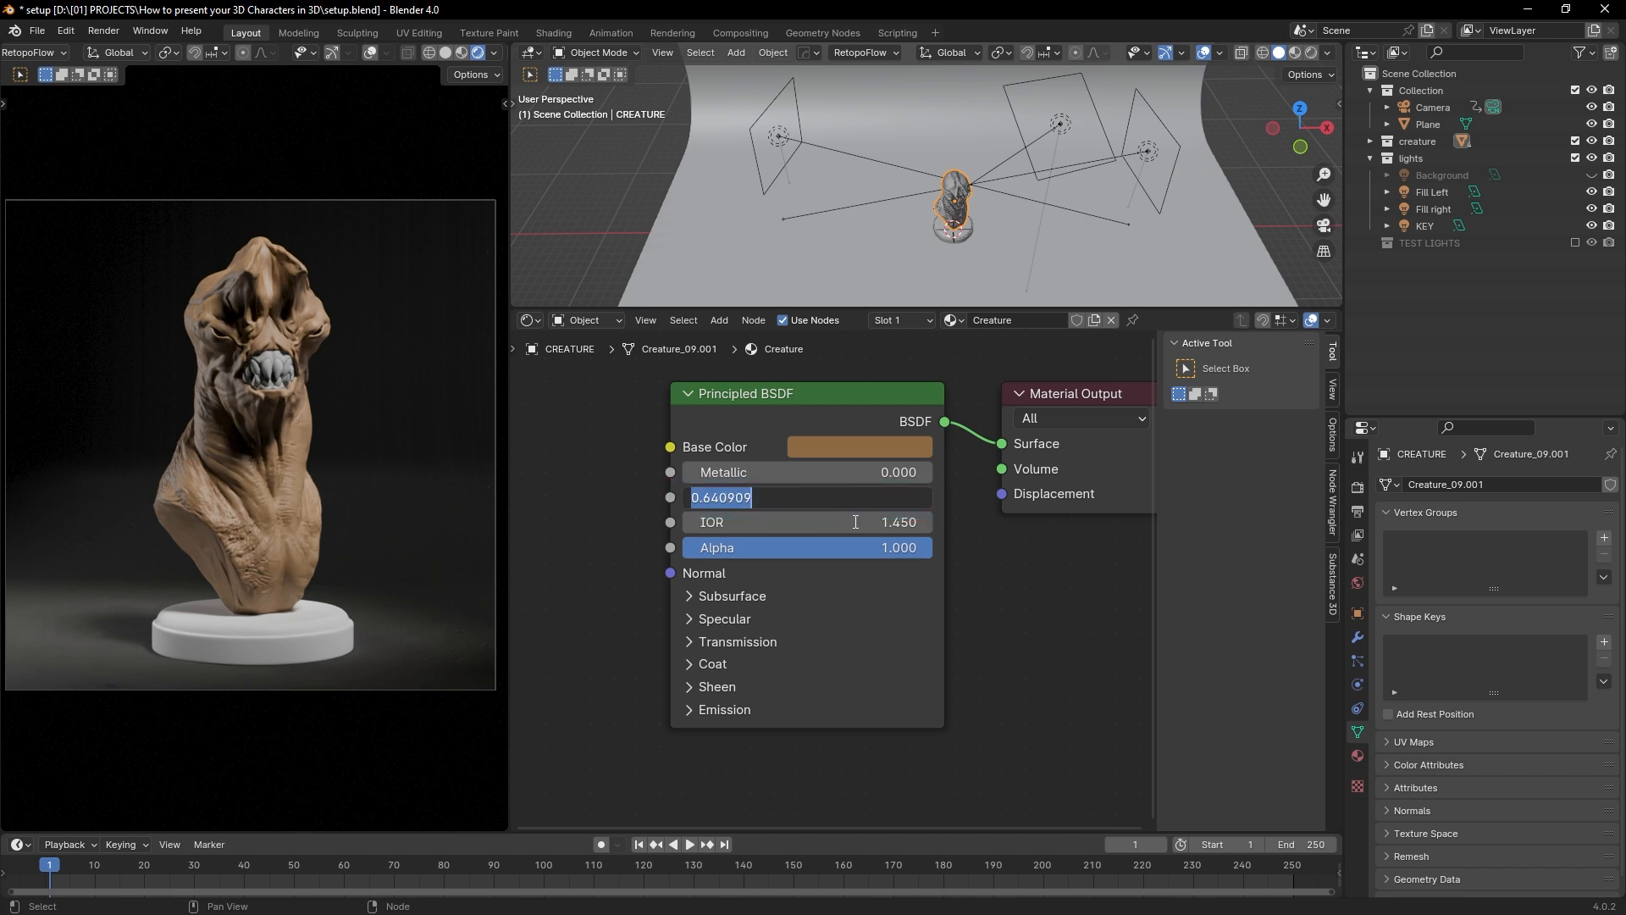
key(Return)
click(841, 499)
text(0.7)
key(Return)
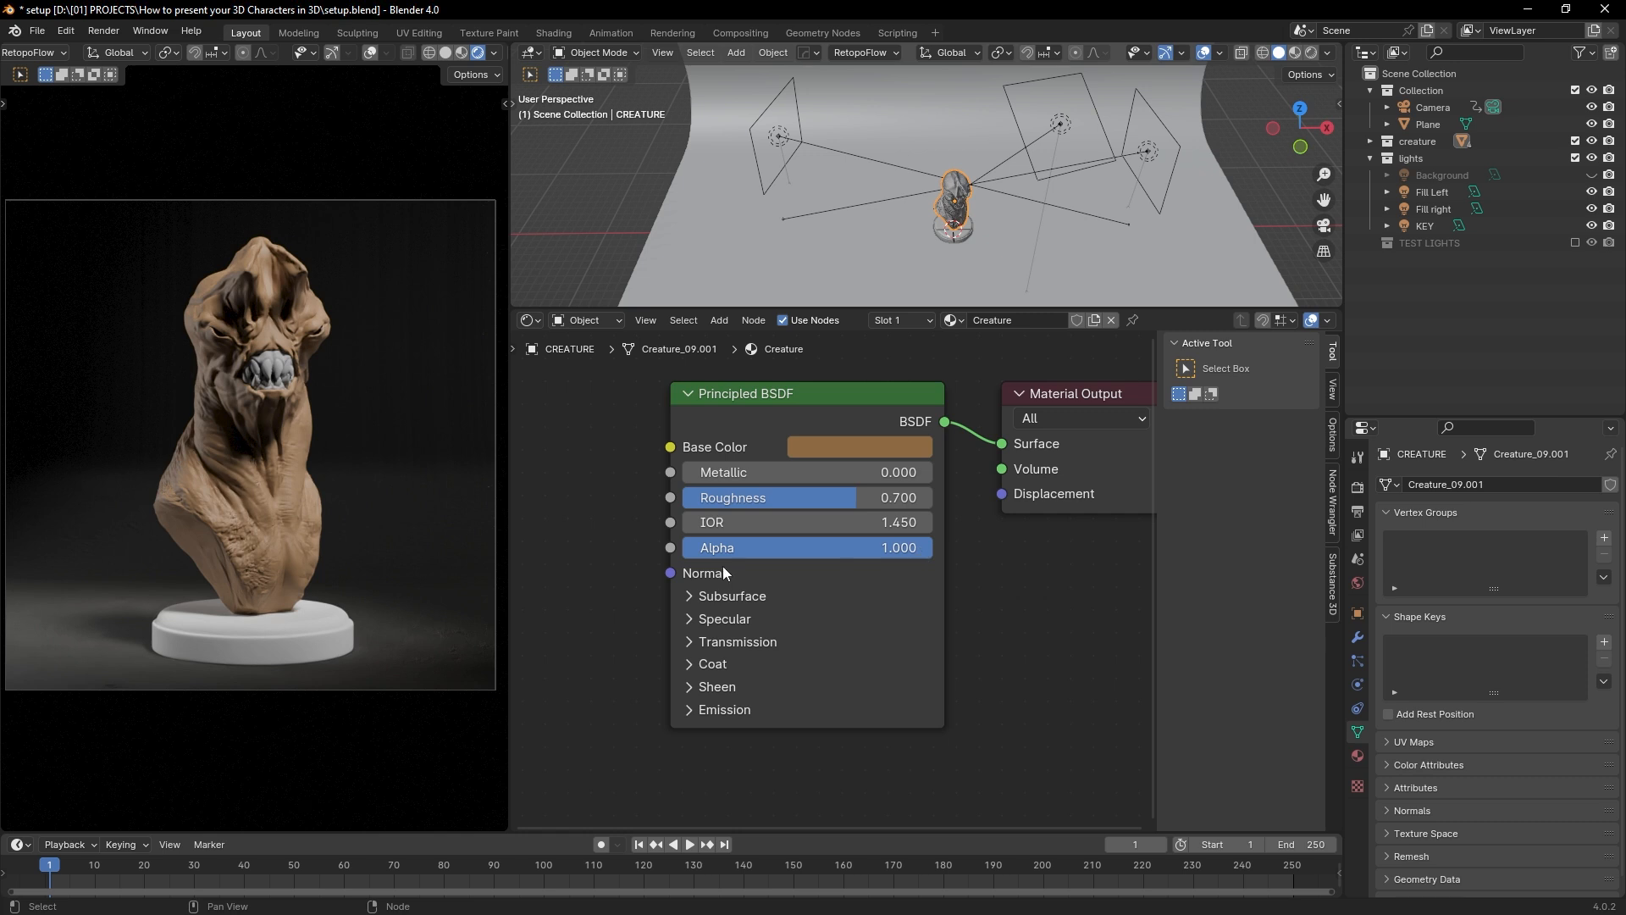
Step: Try a Specular IOR Level of 0.5 on the Creature material and restore it to 1.0
click(712, 618)
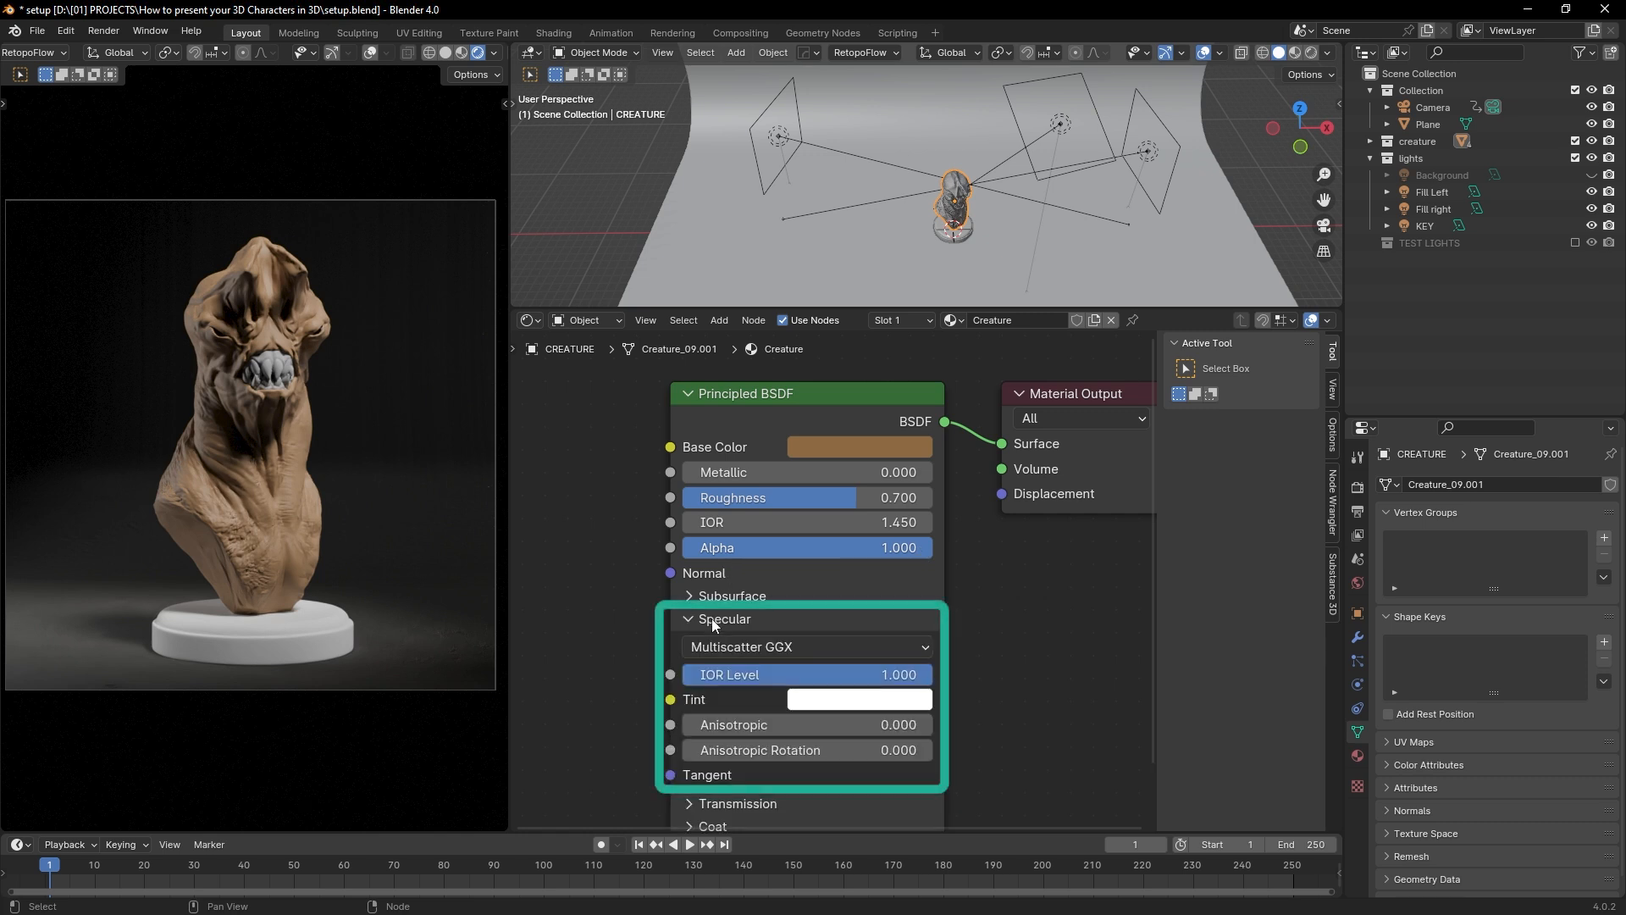
click(791, 675)
text(5)
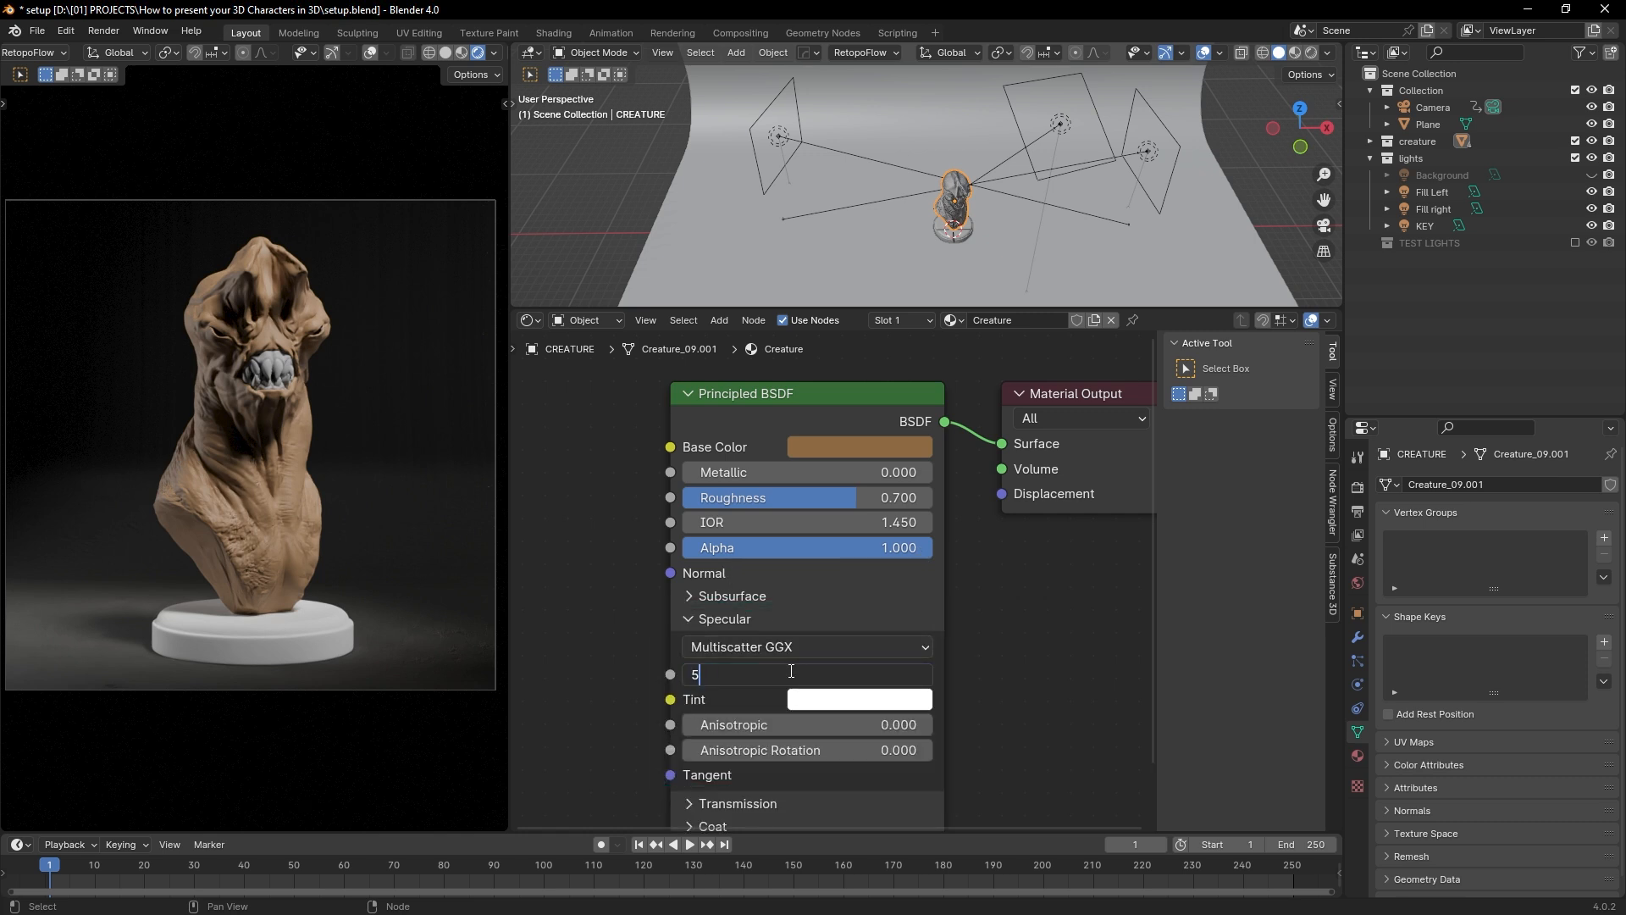
key(Return)
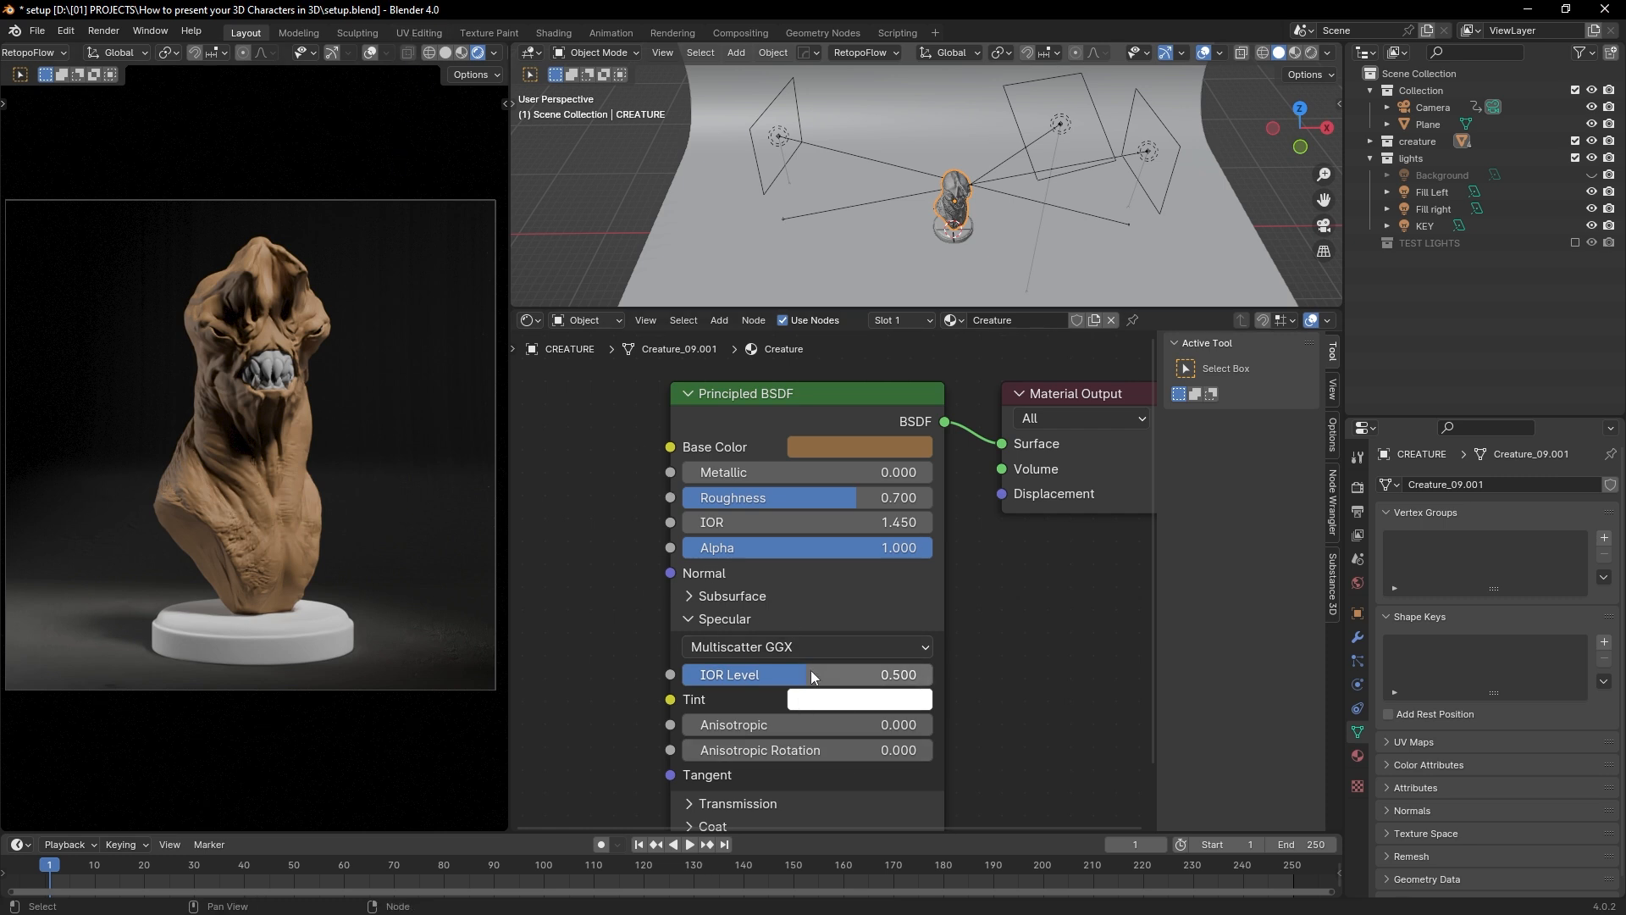
drag(810, 673, 932, 673)
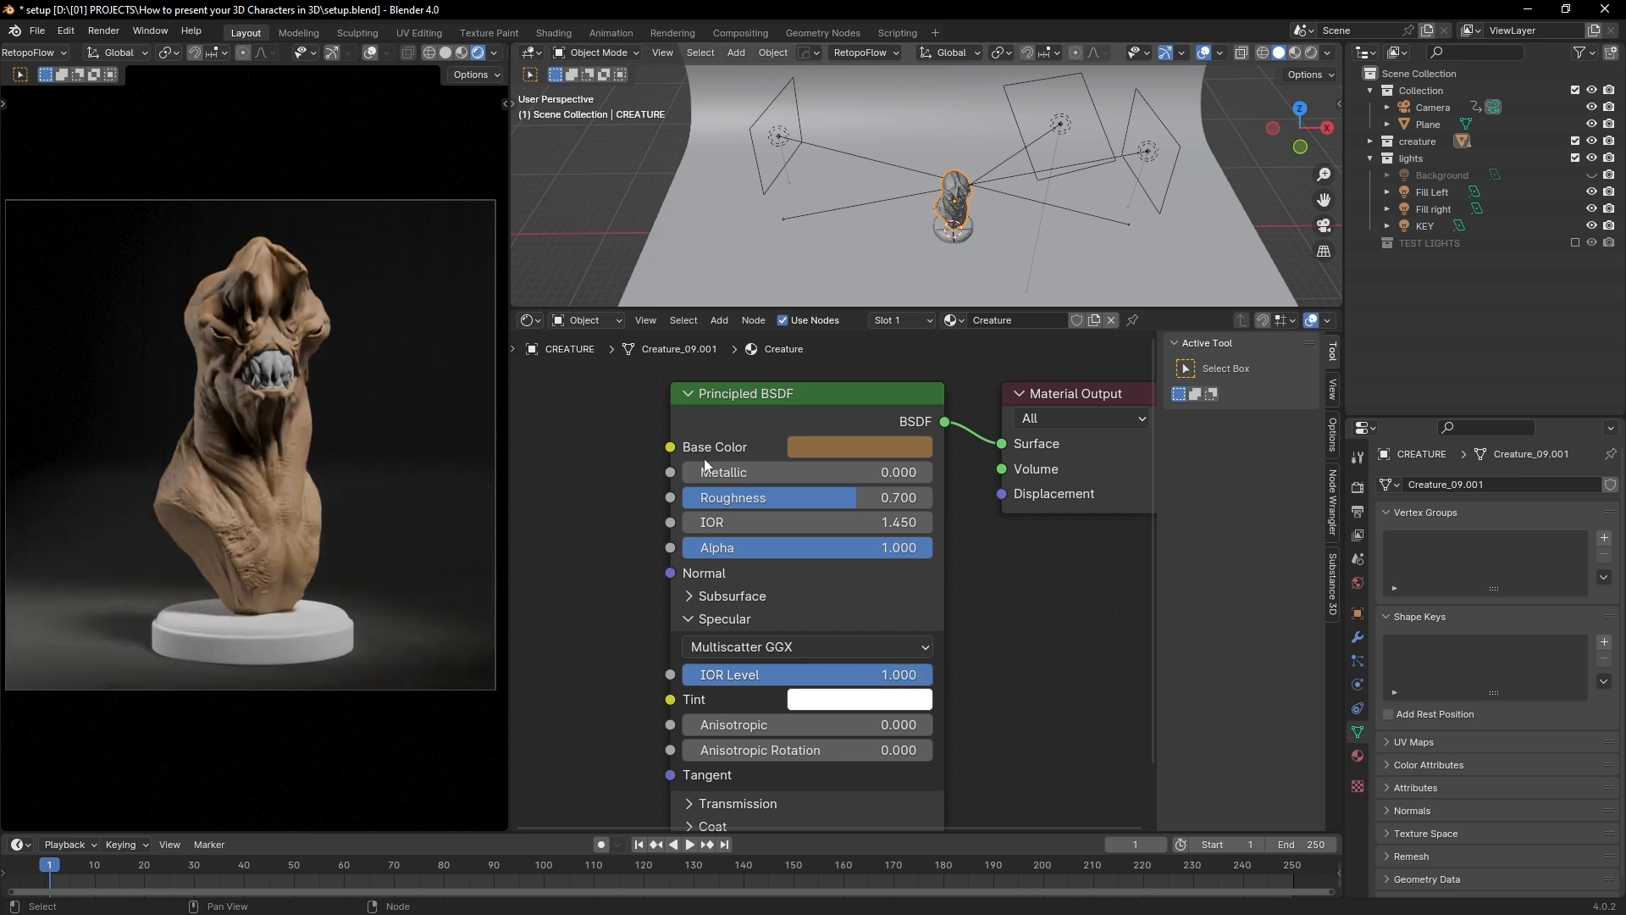
click(696, 619)
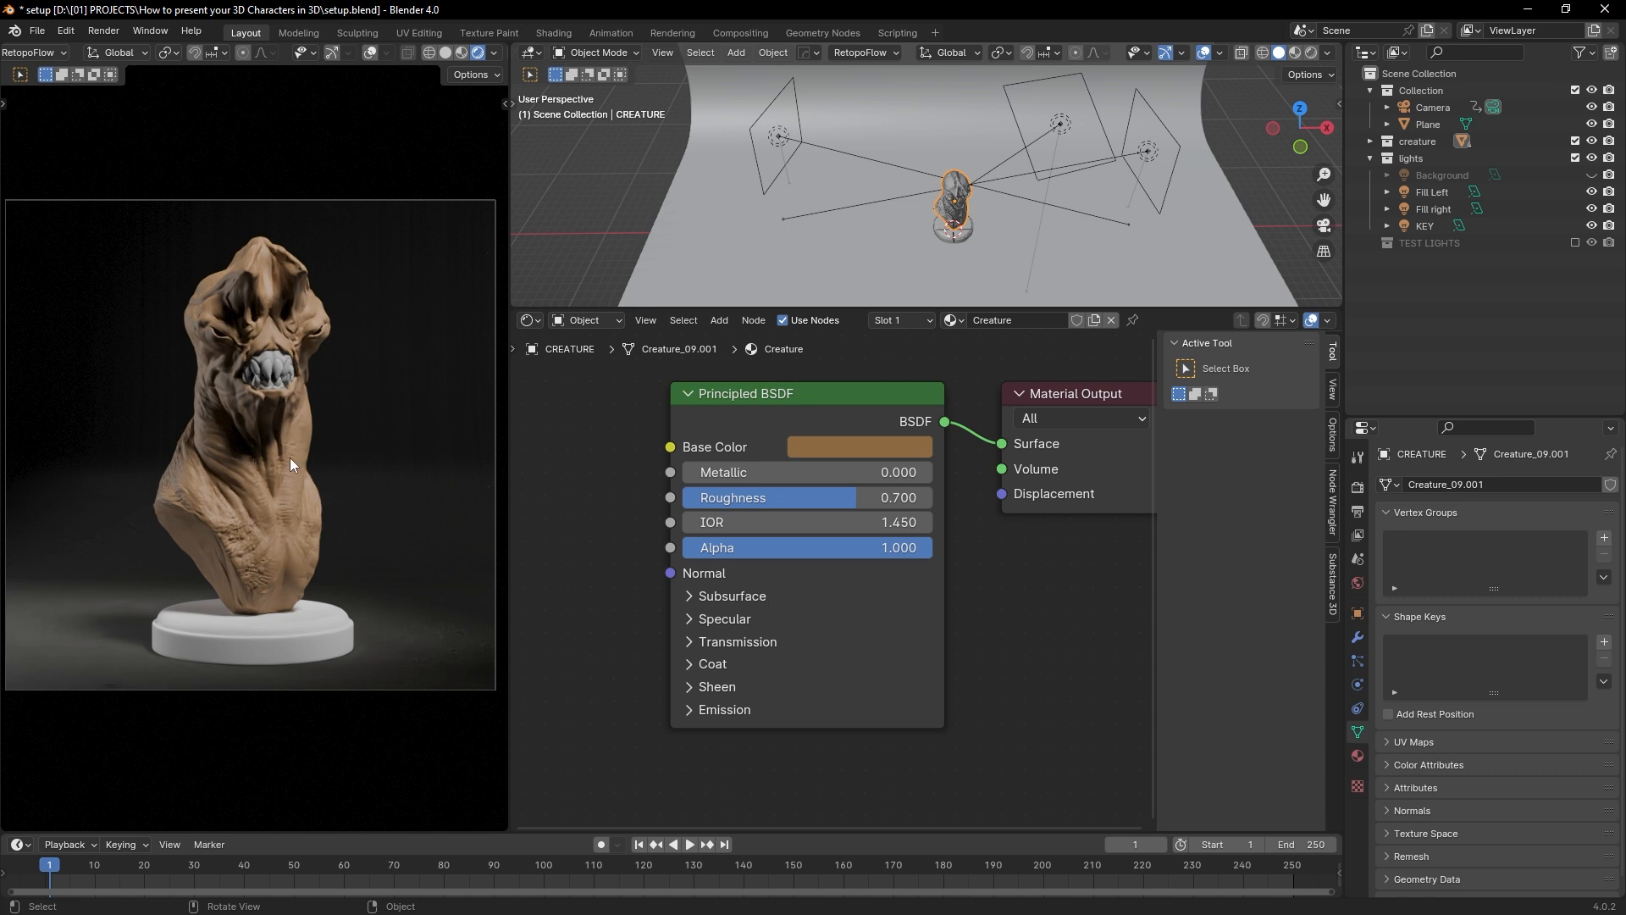
Step: Link the creature body's material to the teeth object using Link Materials
scroll(984, 208, up, 7)
middle_drag(969, 202, 852, 196)
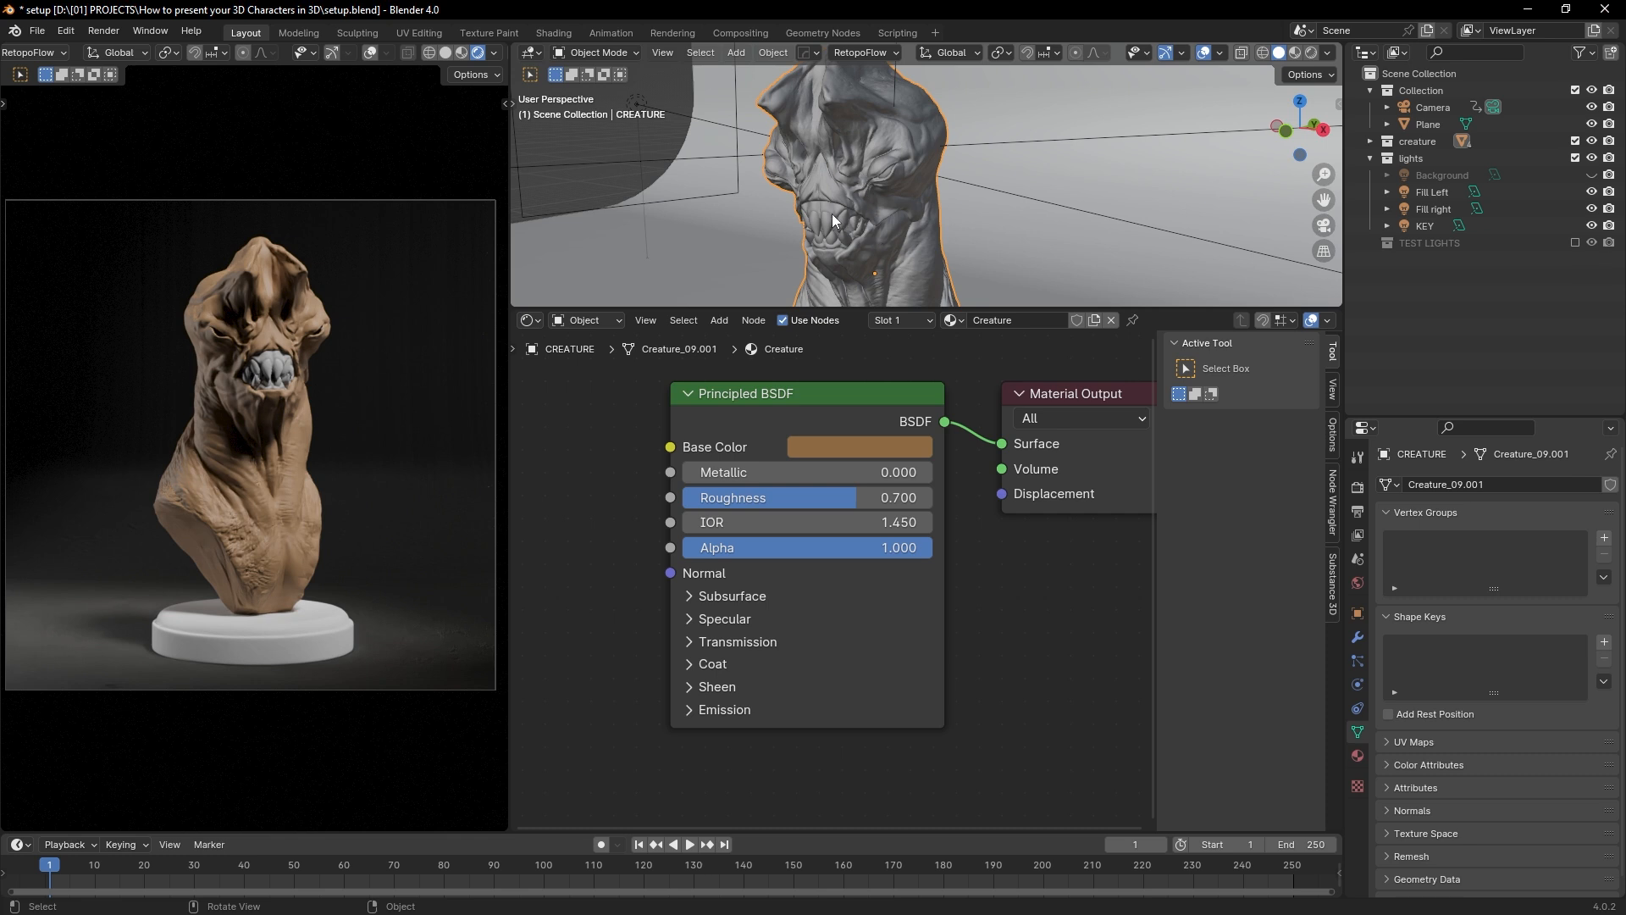
click(833, 217)
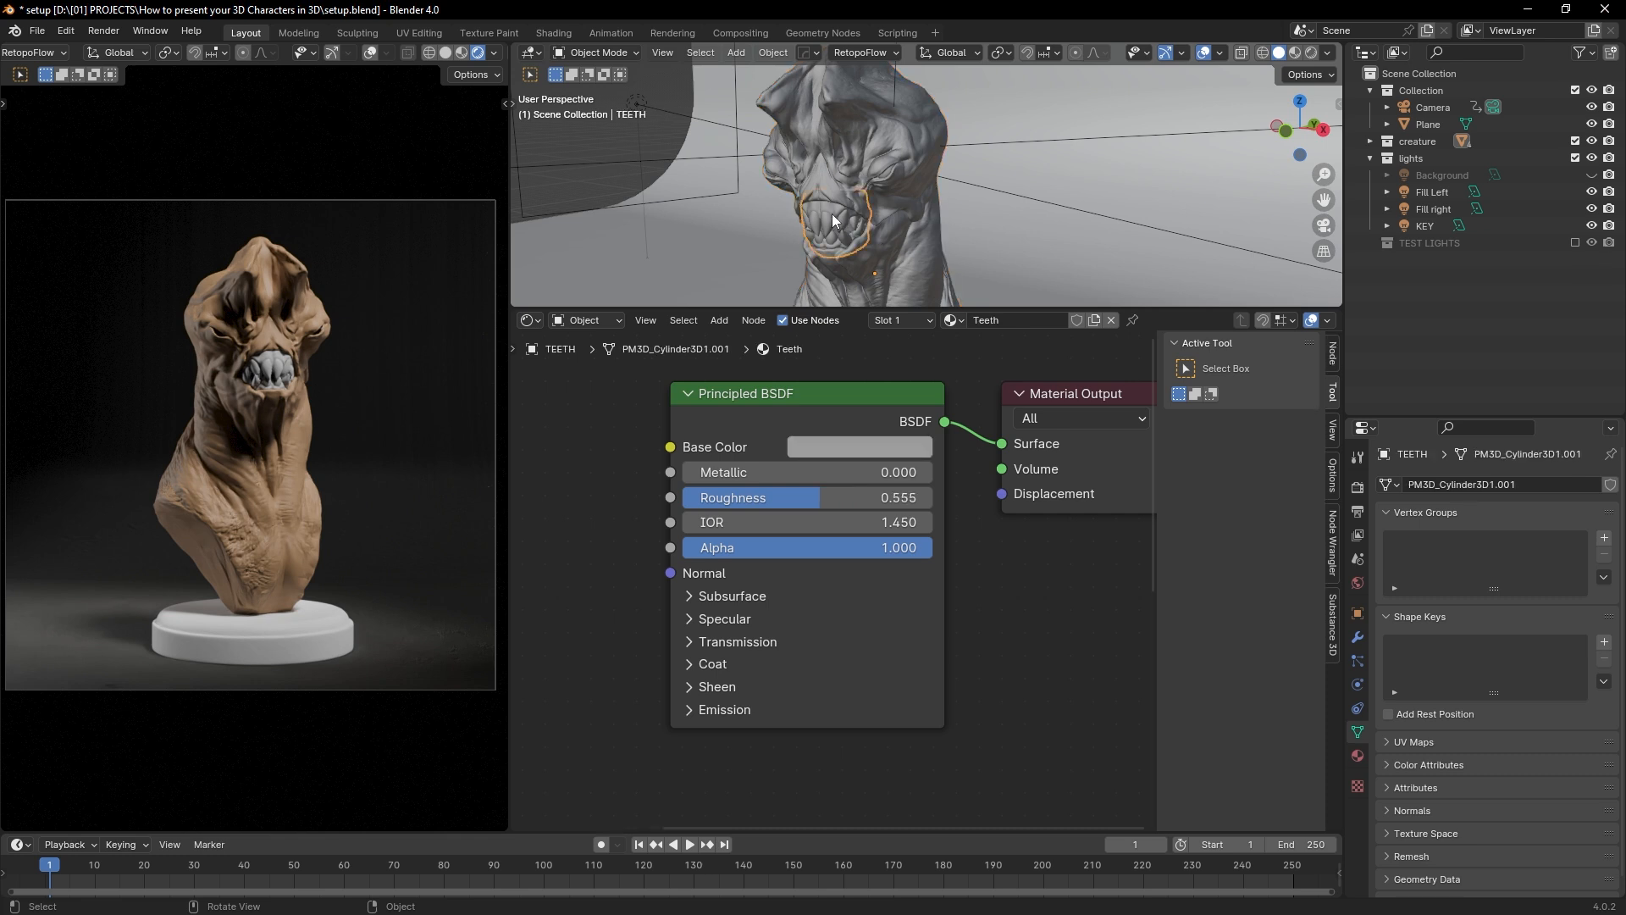
shift+click(833, 134)
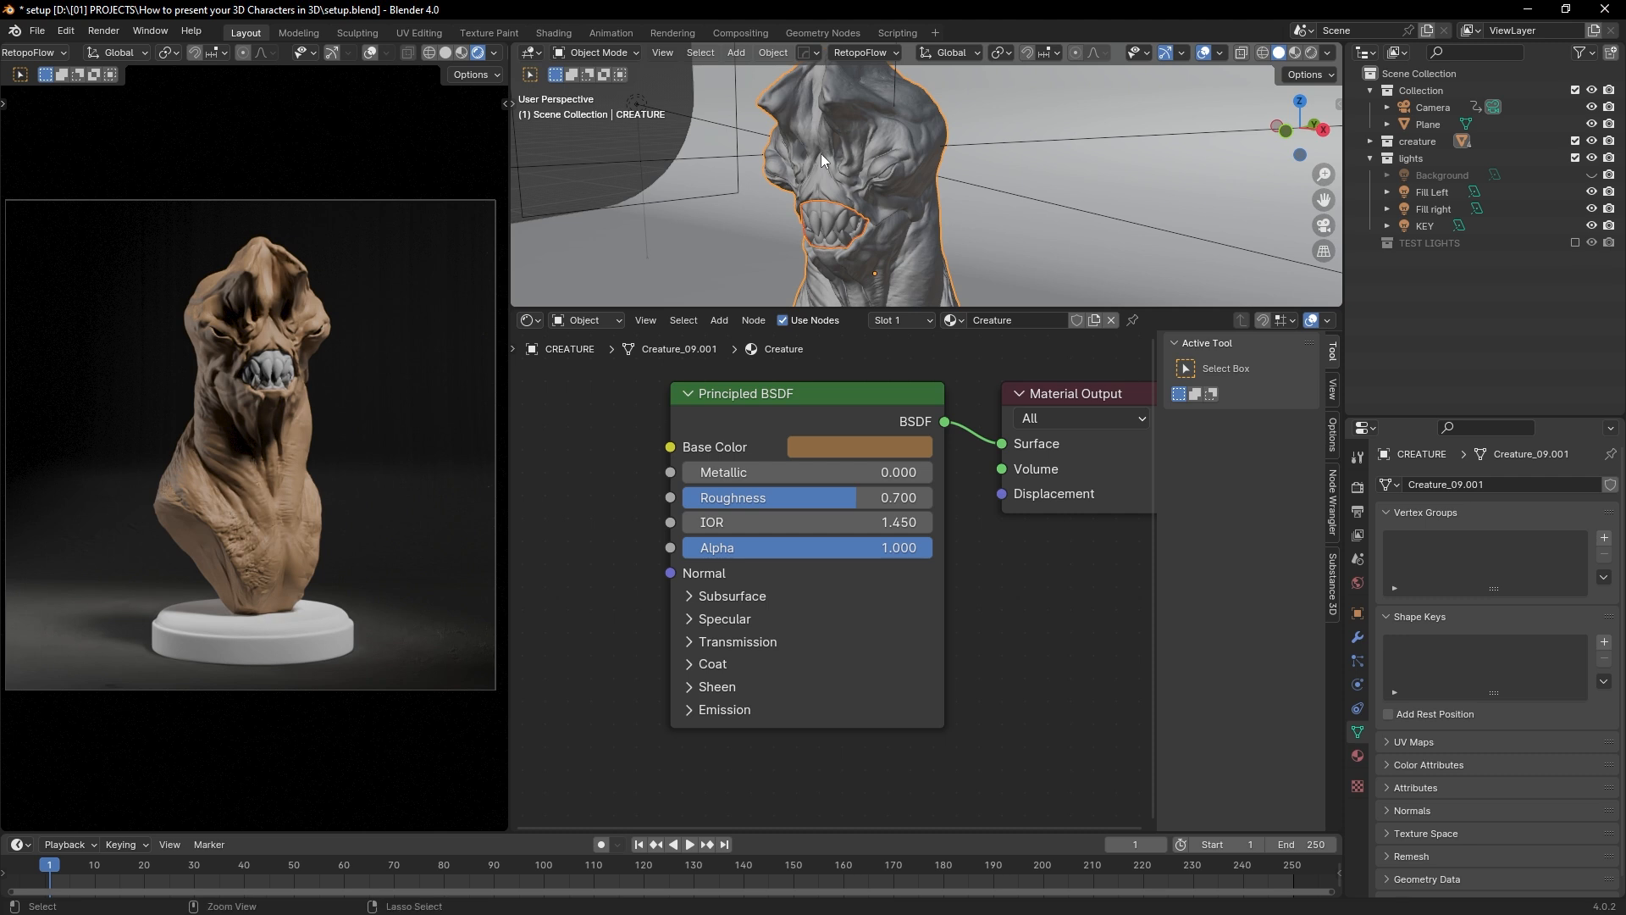
key(ctrl+l)
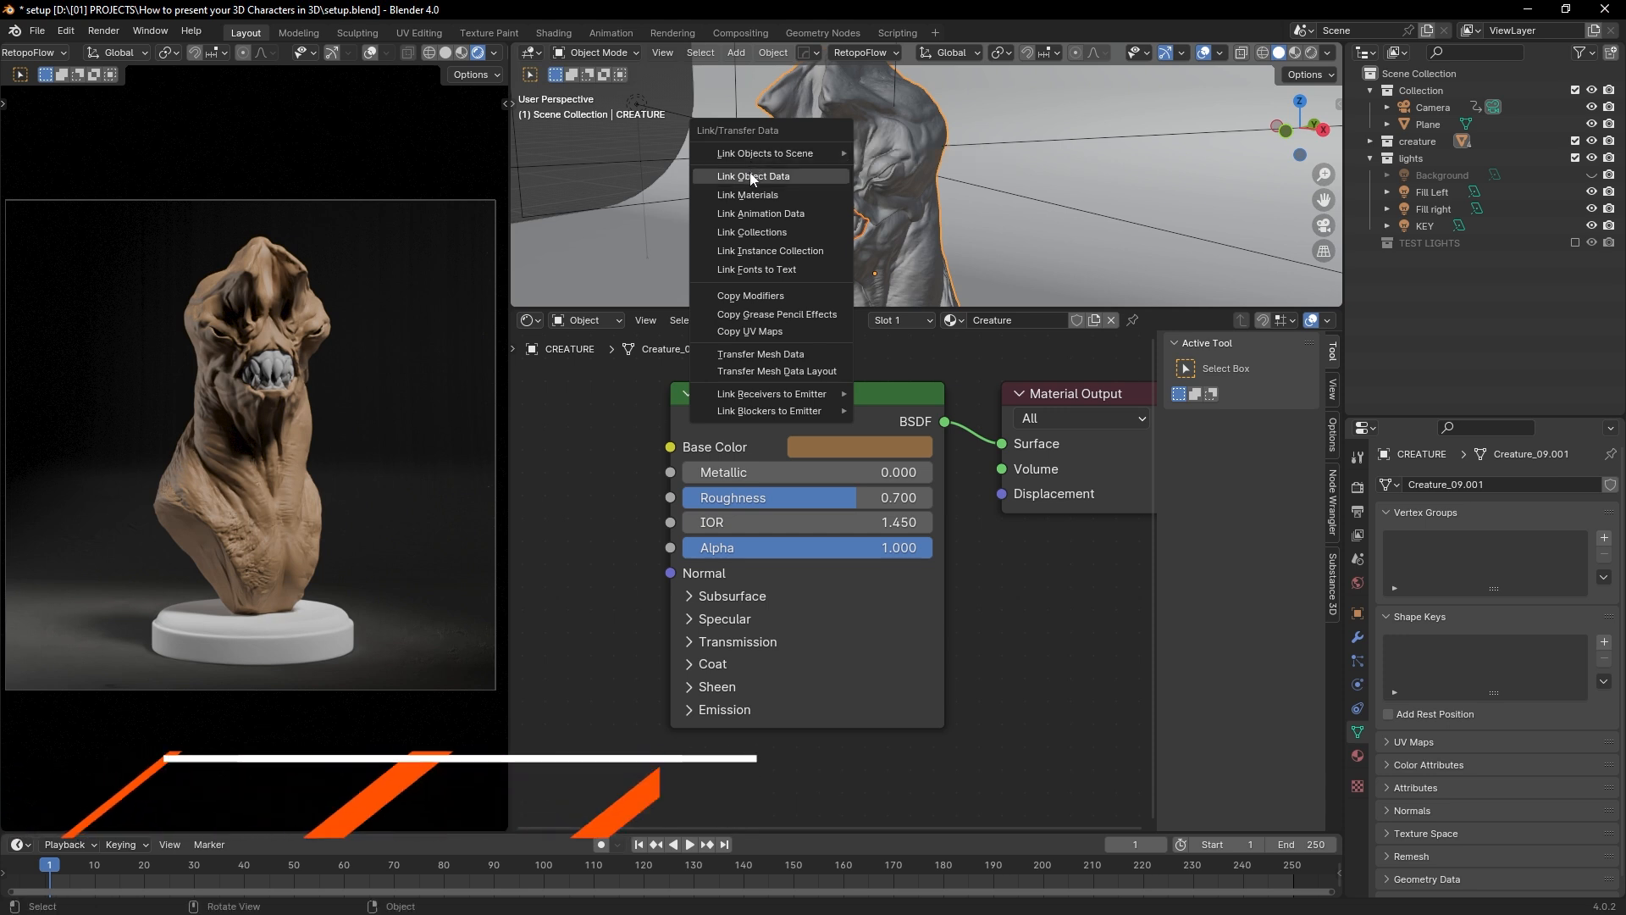
click(755, 197)
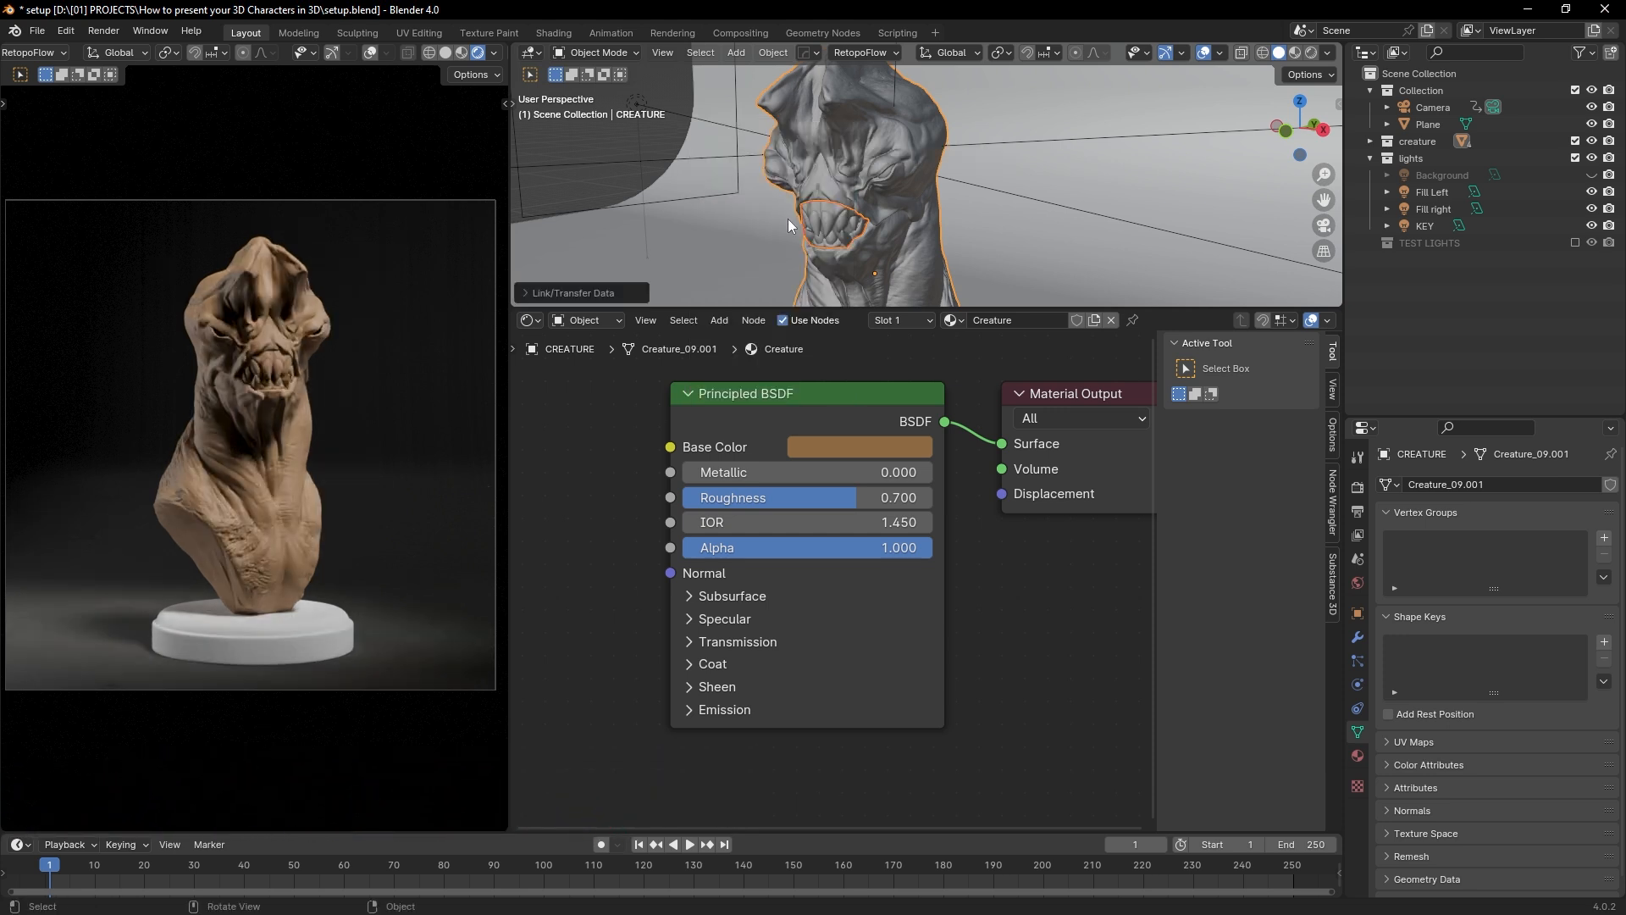
Step: Select the teeth and change the shared Creature material's Base Color to magenta
click(825, 220)
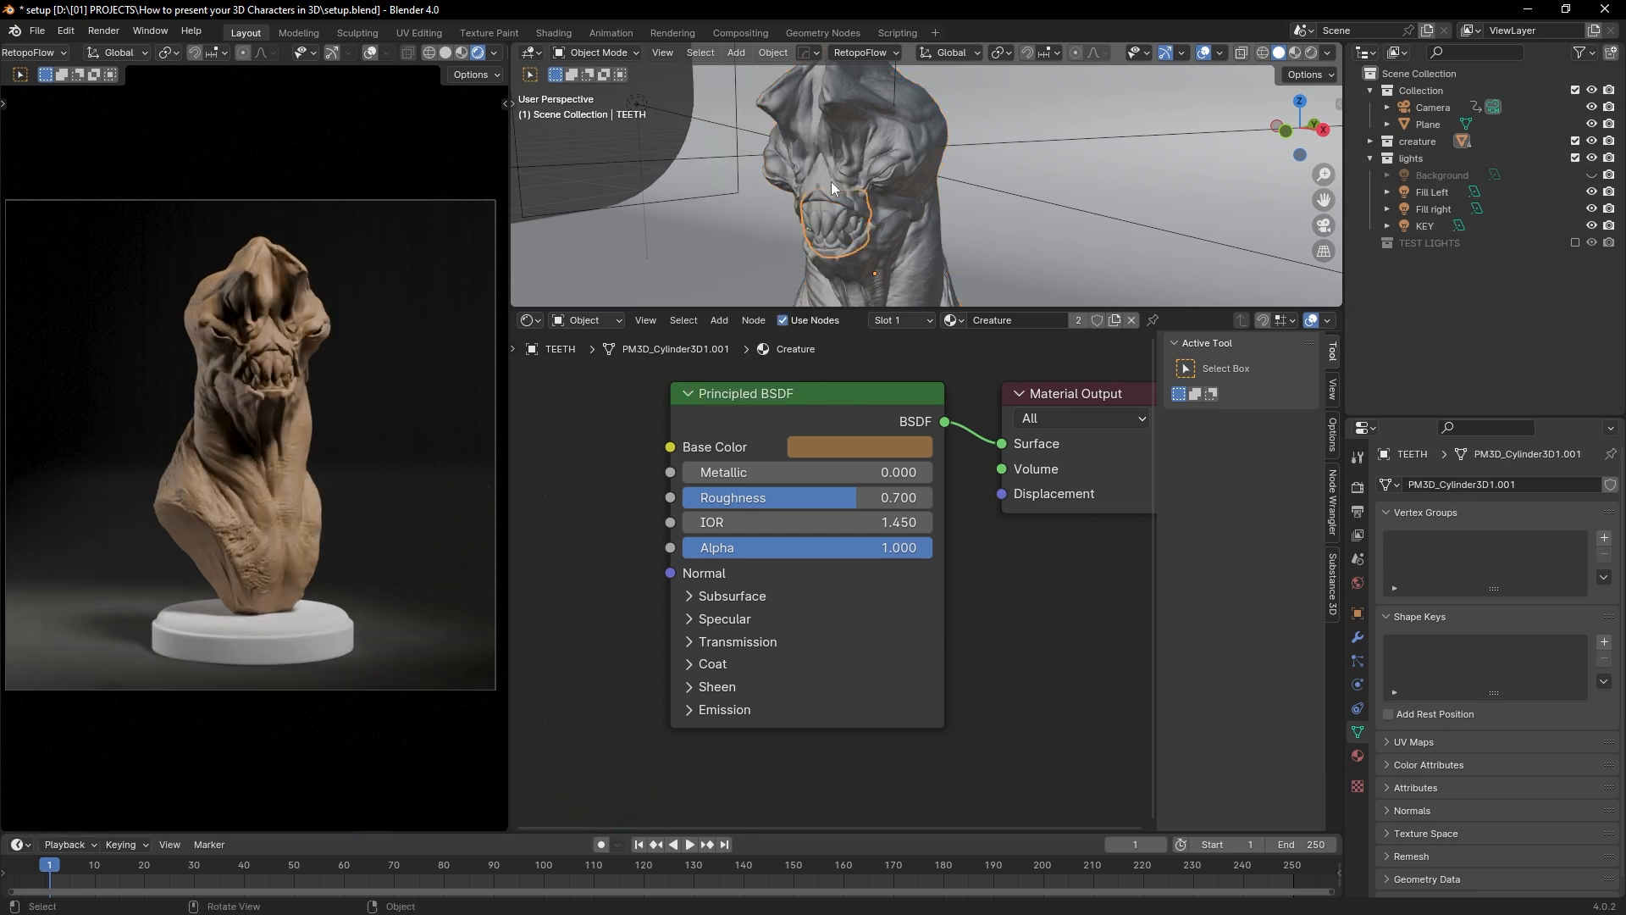
click(869, 447)
click(943, 271)
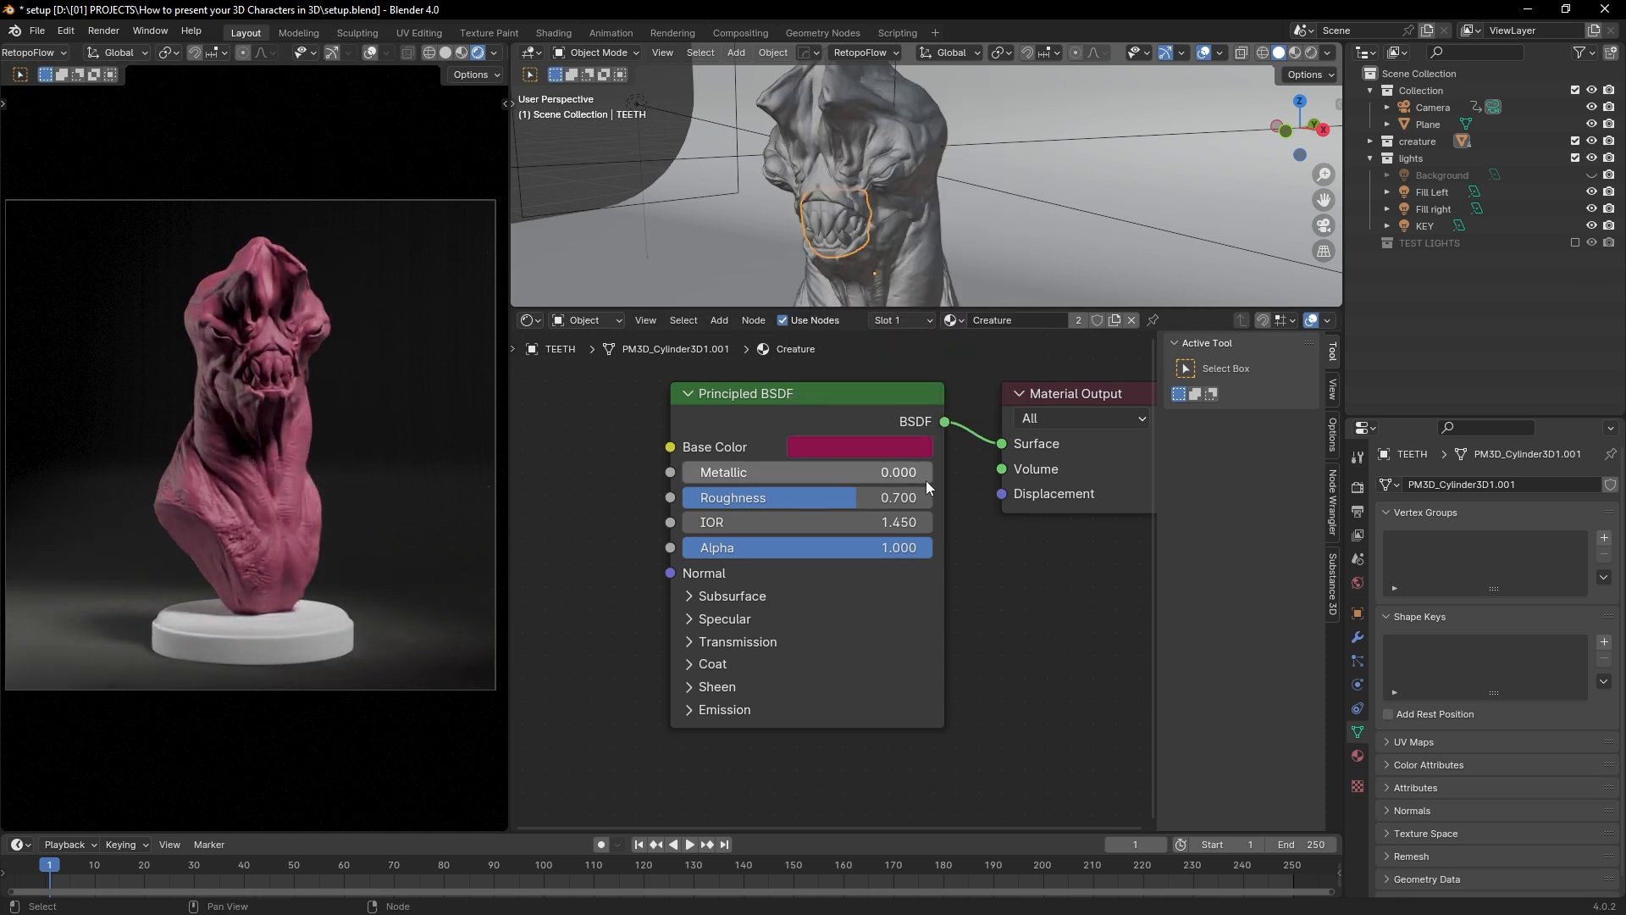
Step: Undo the magenta Base Color change on the shared Creature material
key(ctrl+z)
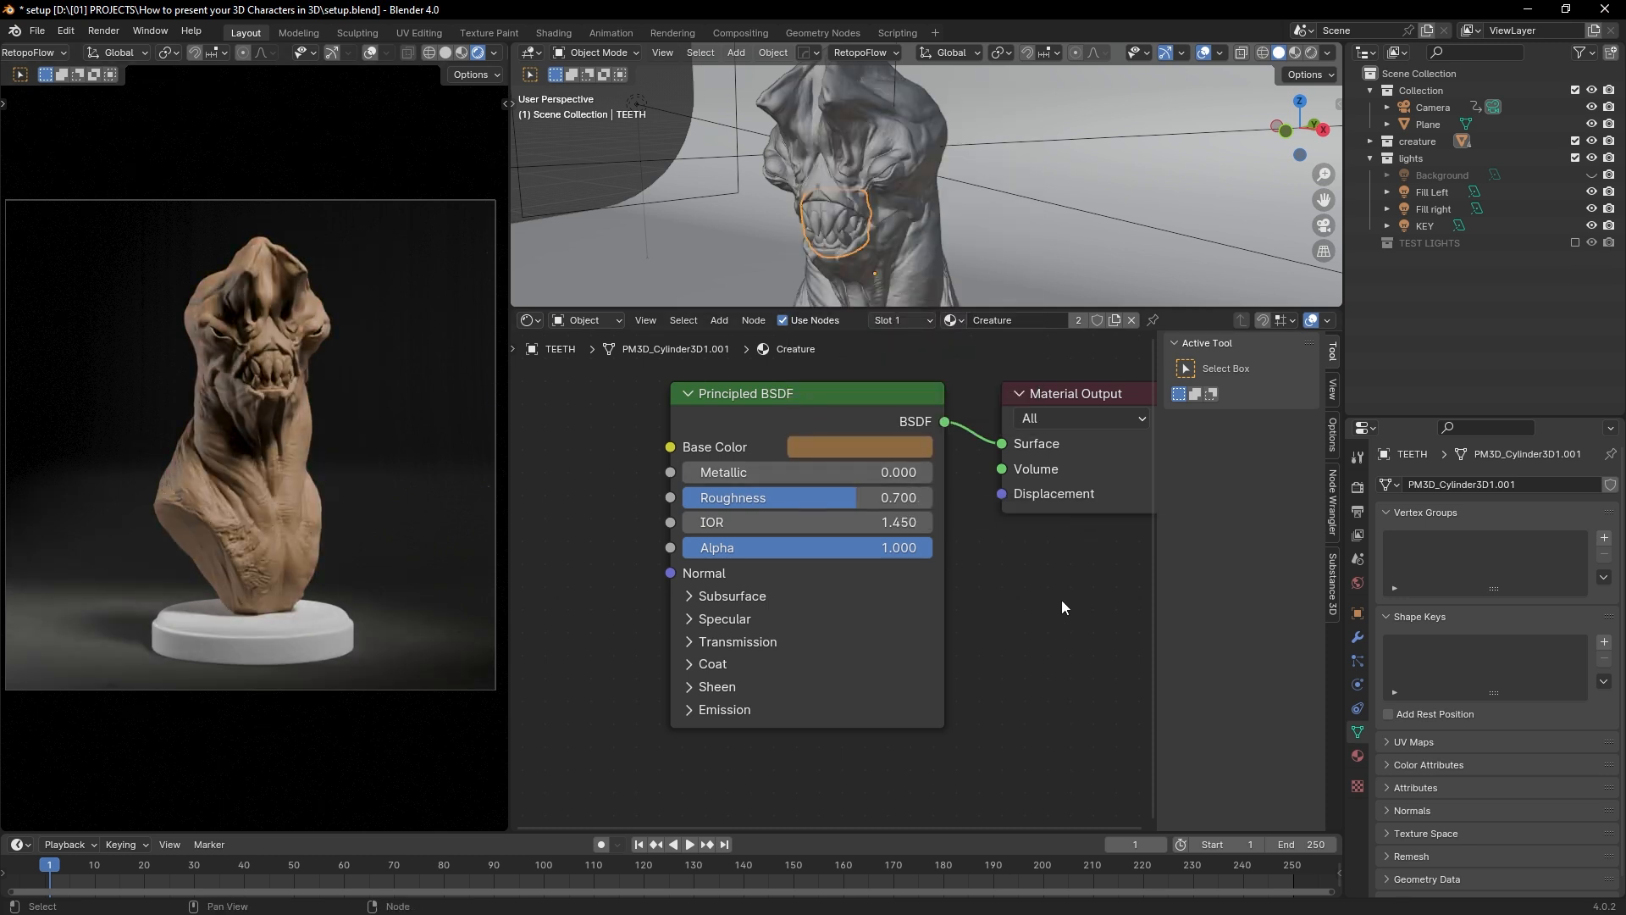
Step: Select the creature's eyes and delete the Principled BSDF and Normal Map nodes from the Eyes material
scroll(887, 165, up, 4)
click(883, 170)
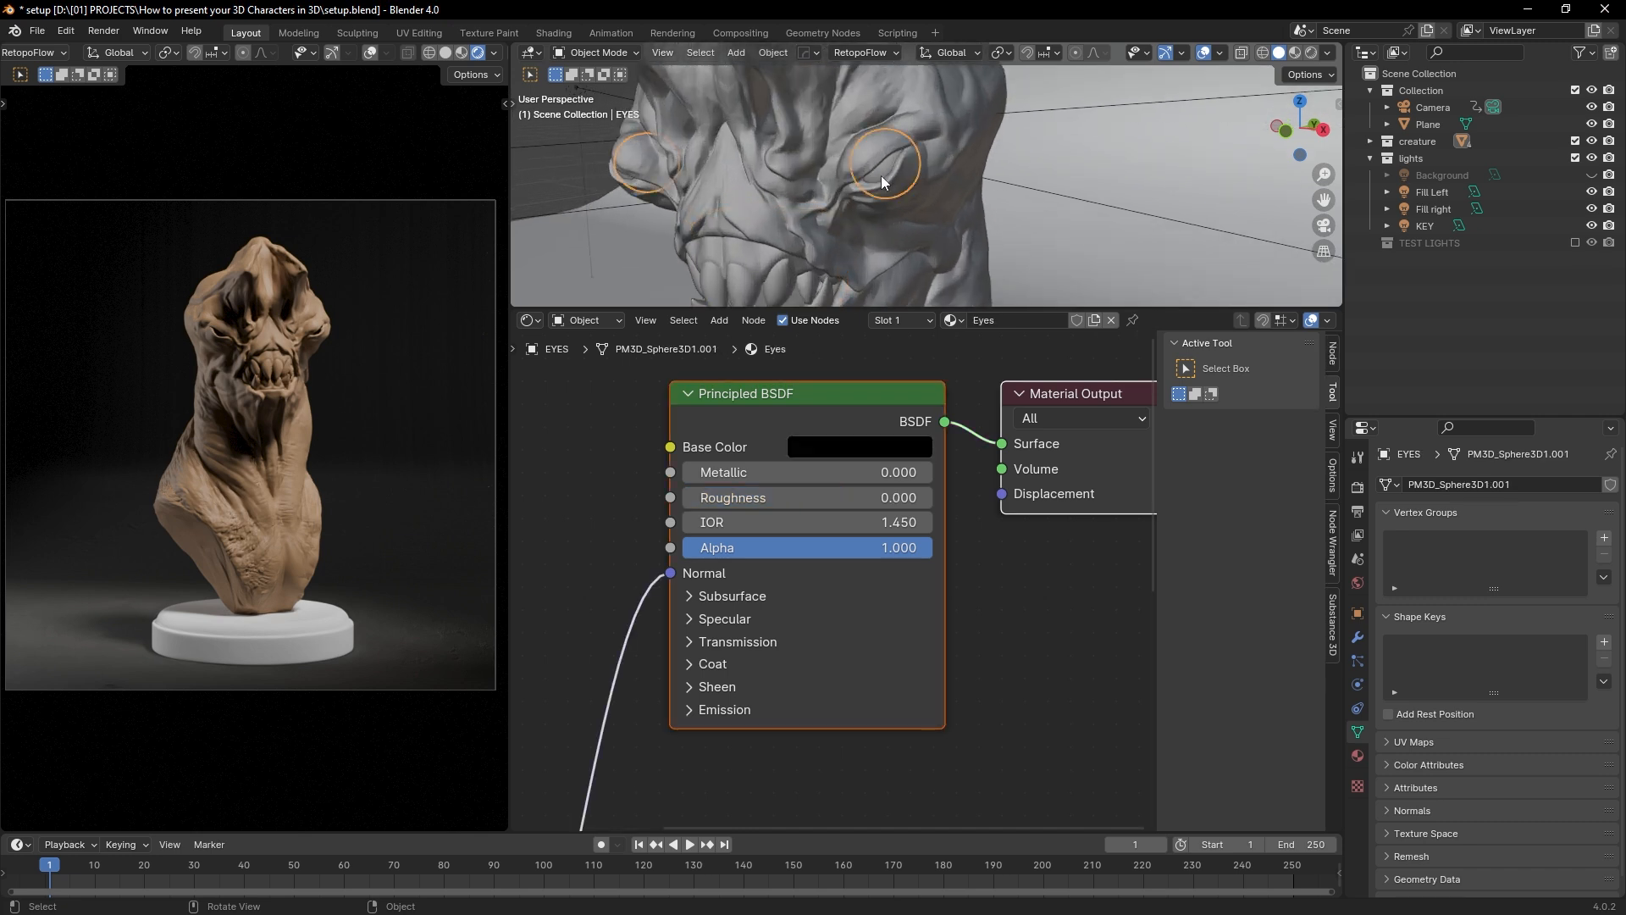
scroll(813, 474, down, 6)
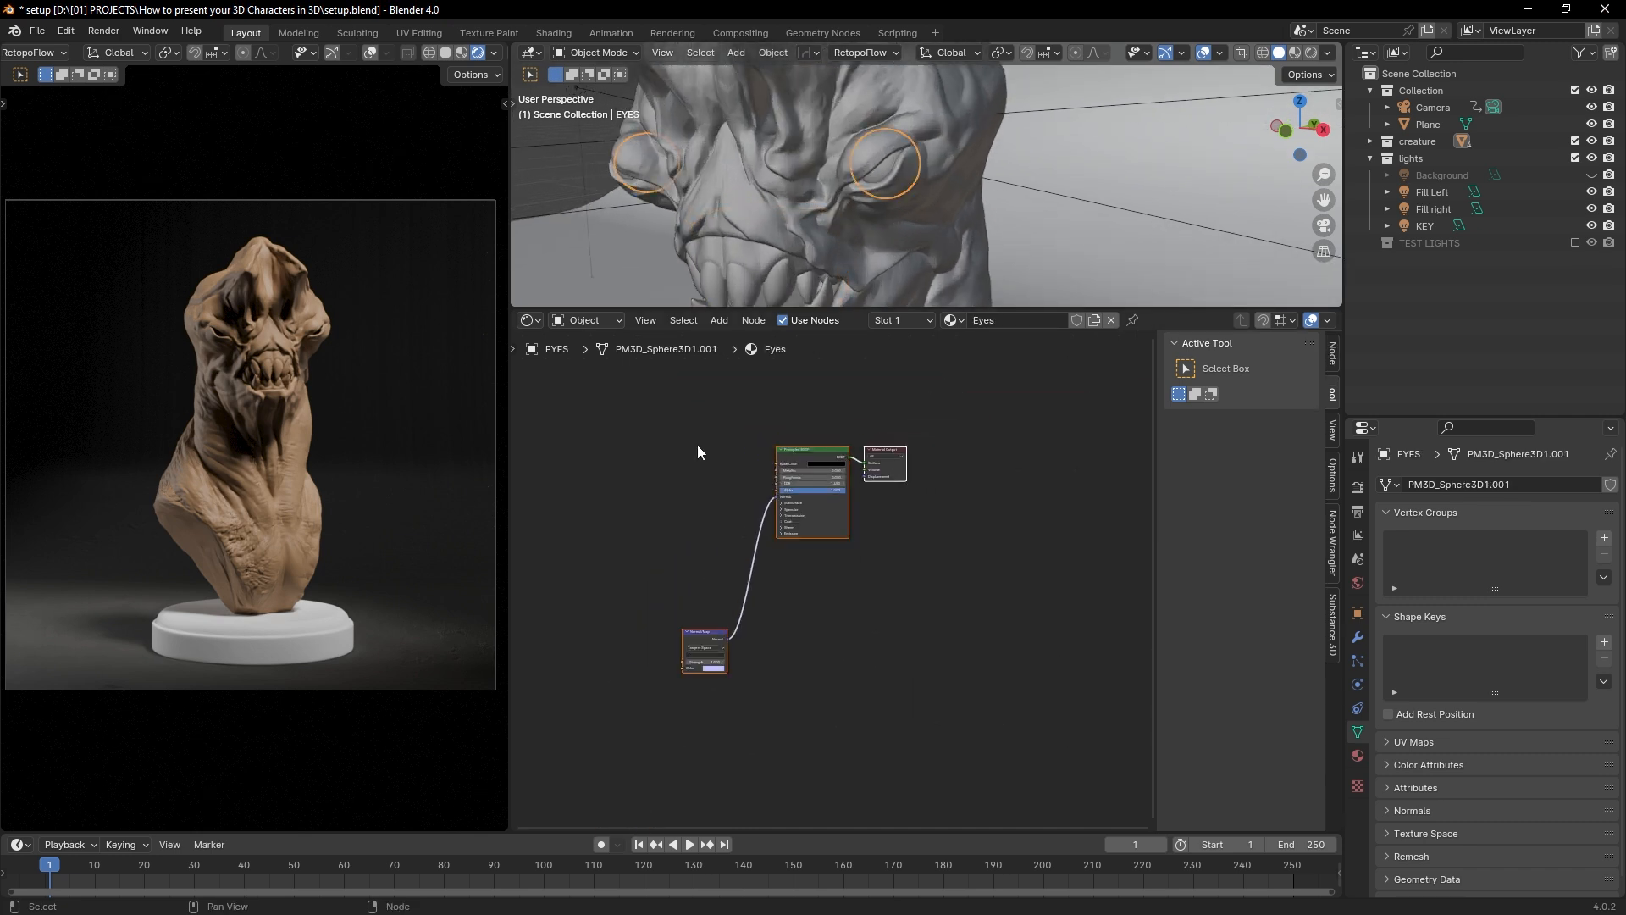
drag(657, 432, 801, 693)
key(x)
Step: Add a new Principled BSDF to the Eyes material and connect it to the Material Output's Surface
key(shift+a)
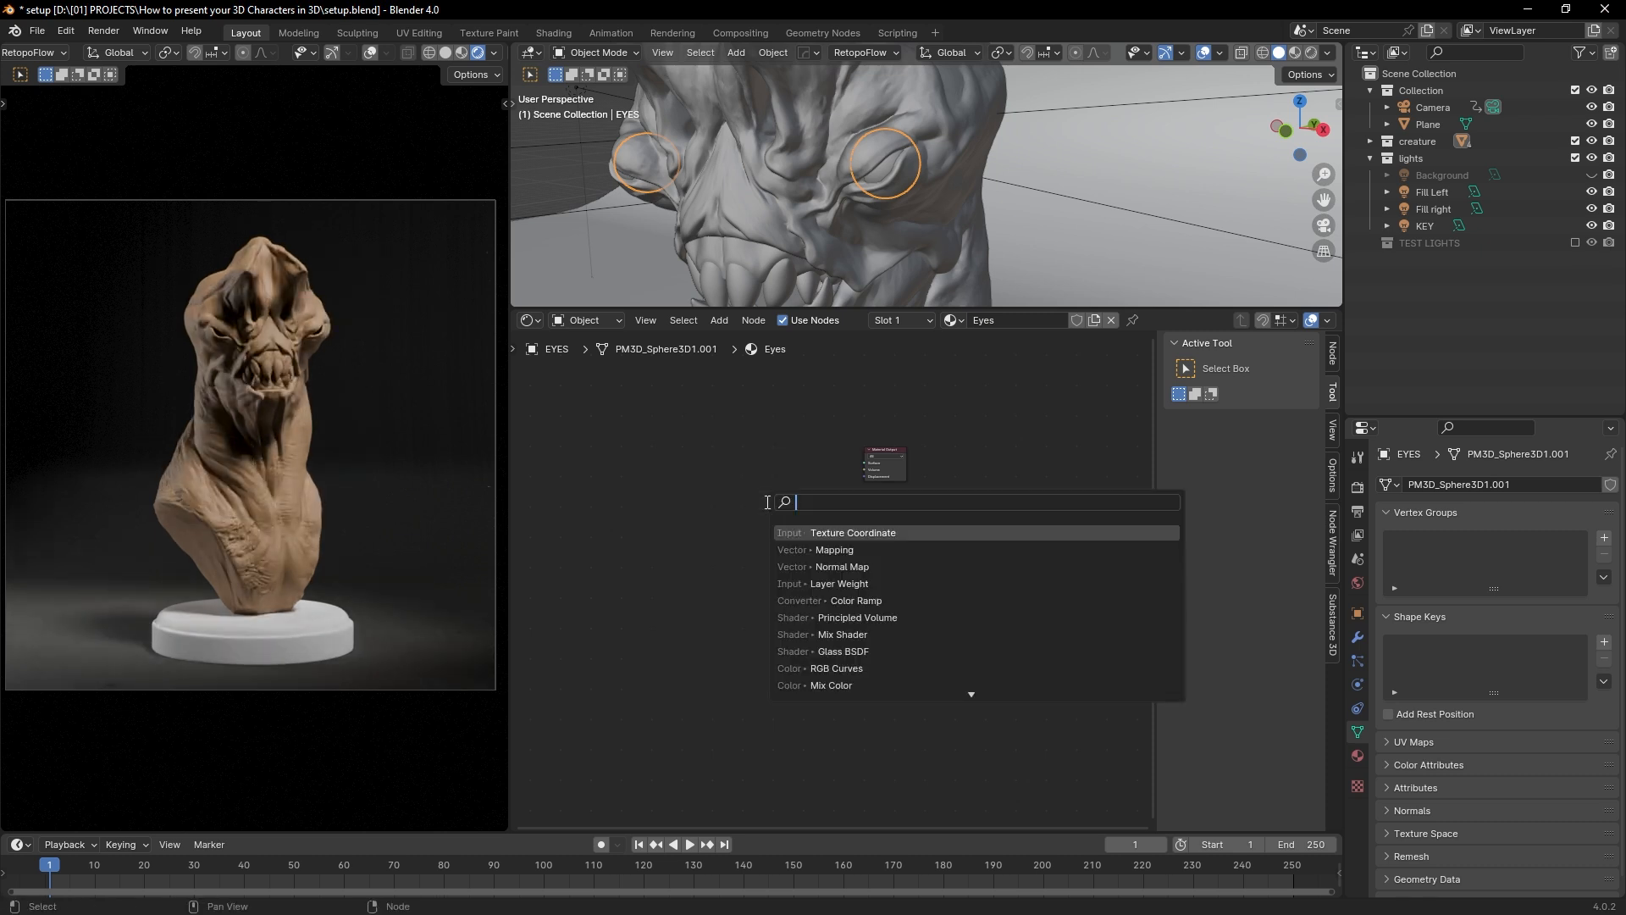
text(pric)
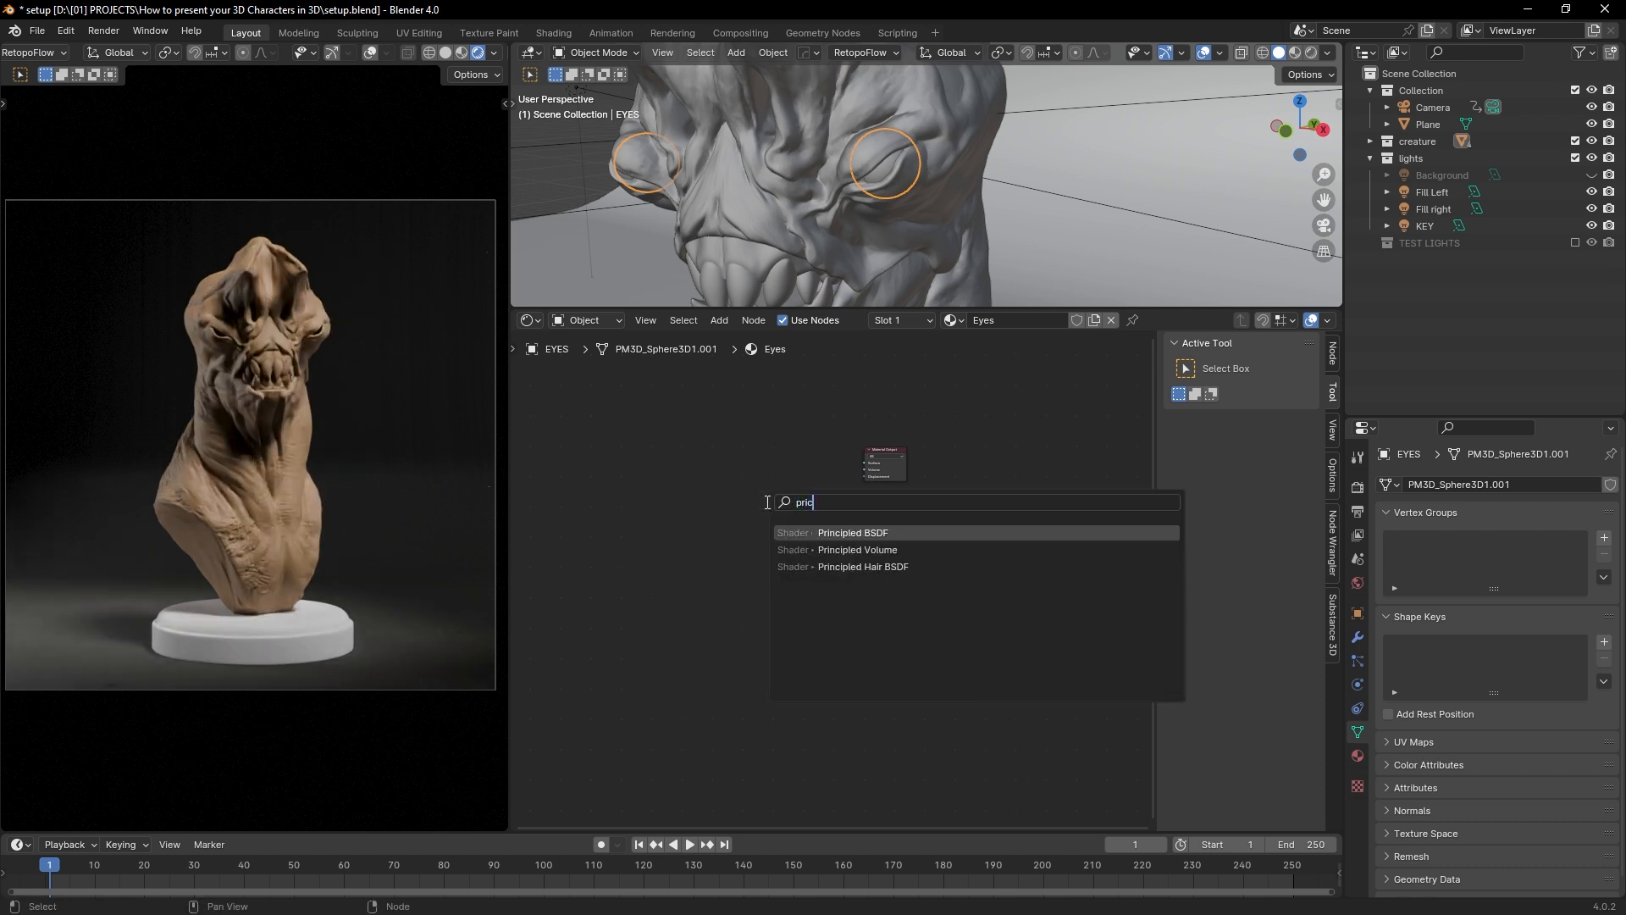
click(846, 533)
click(767, 437)
scroll(809, 449, up, 4)
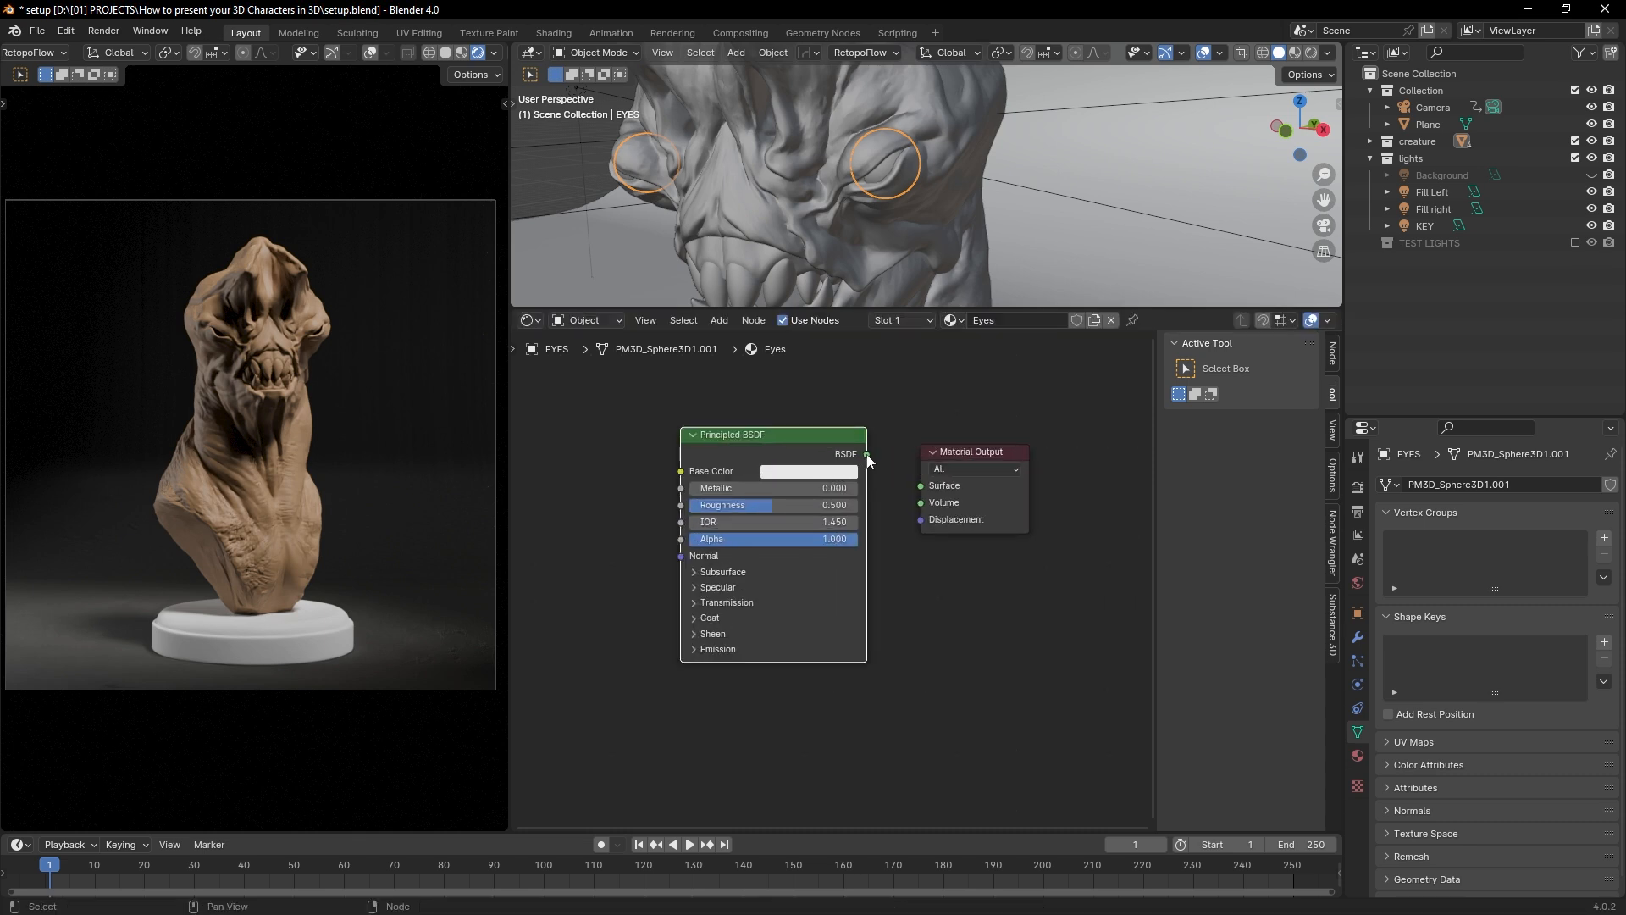
drag(867, 455, 920, 486)
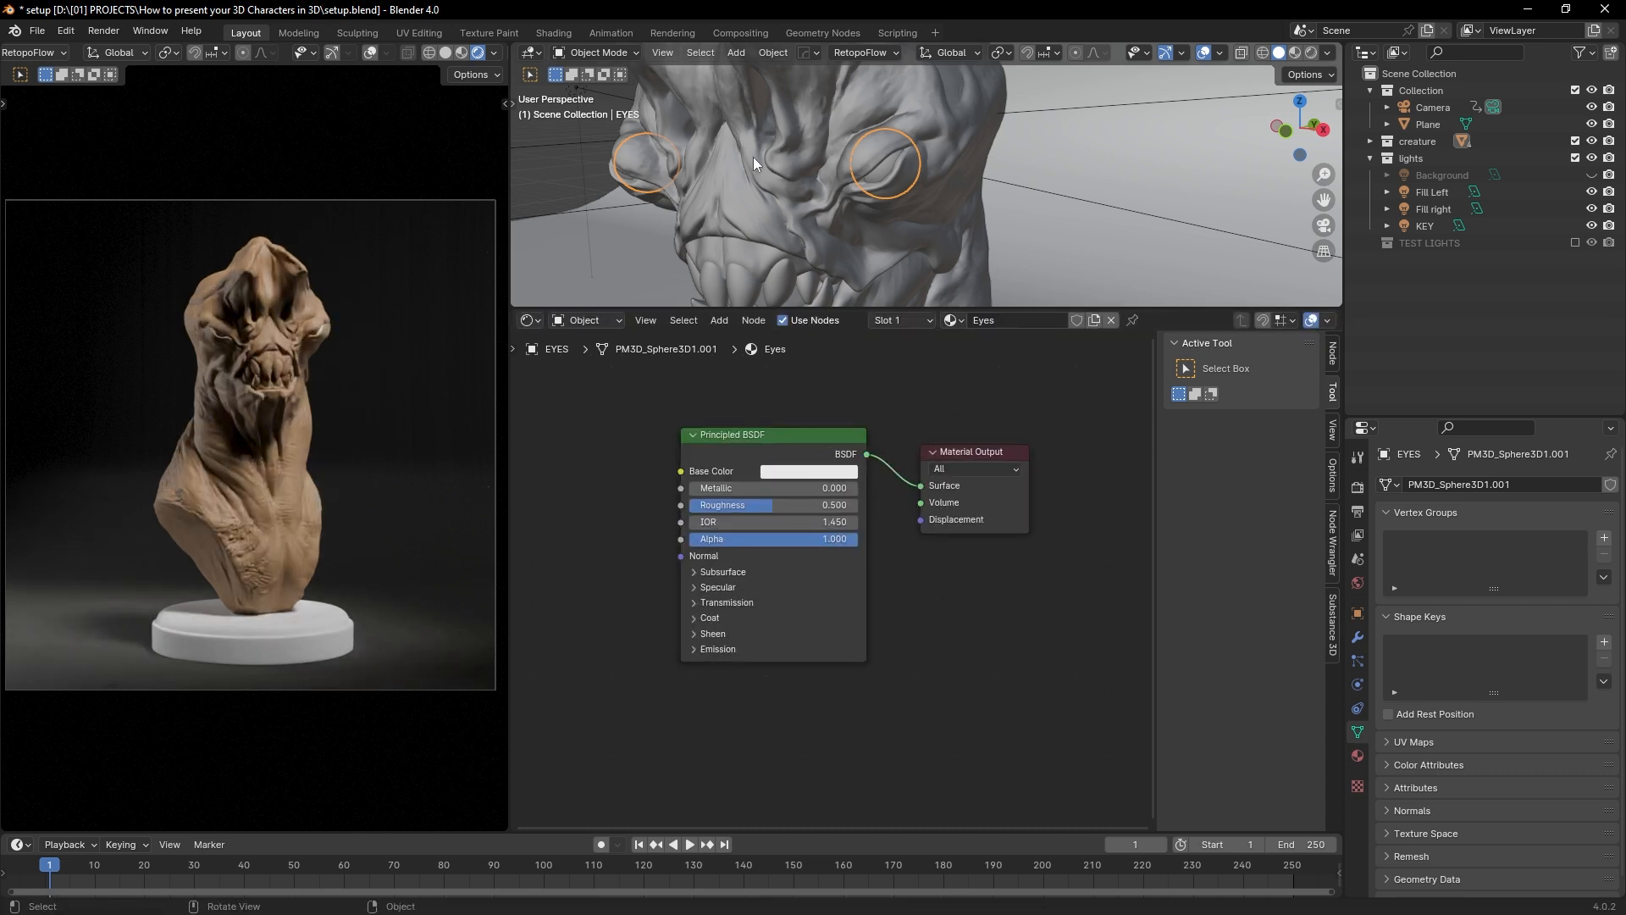
Step: Set the Eyes material's Base Color to black and its Roughness to 0
click(787, 479)
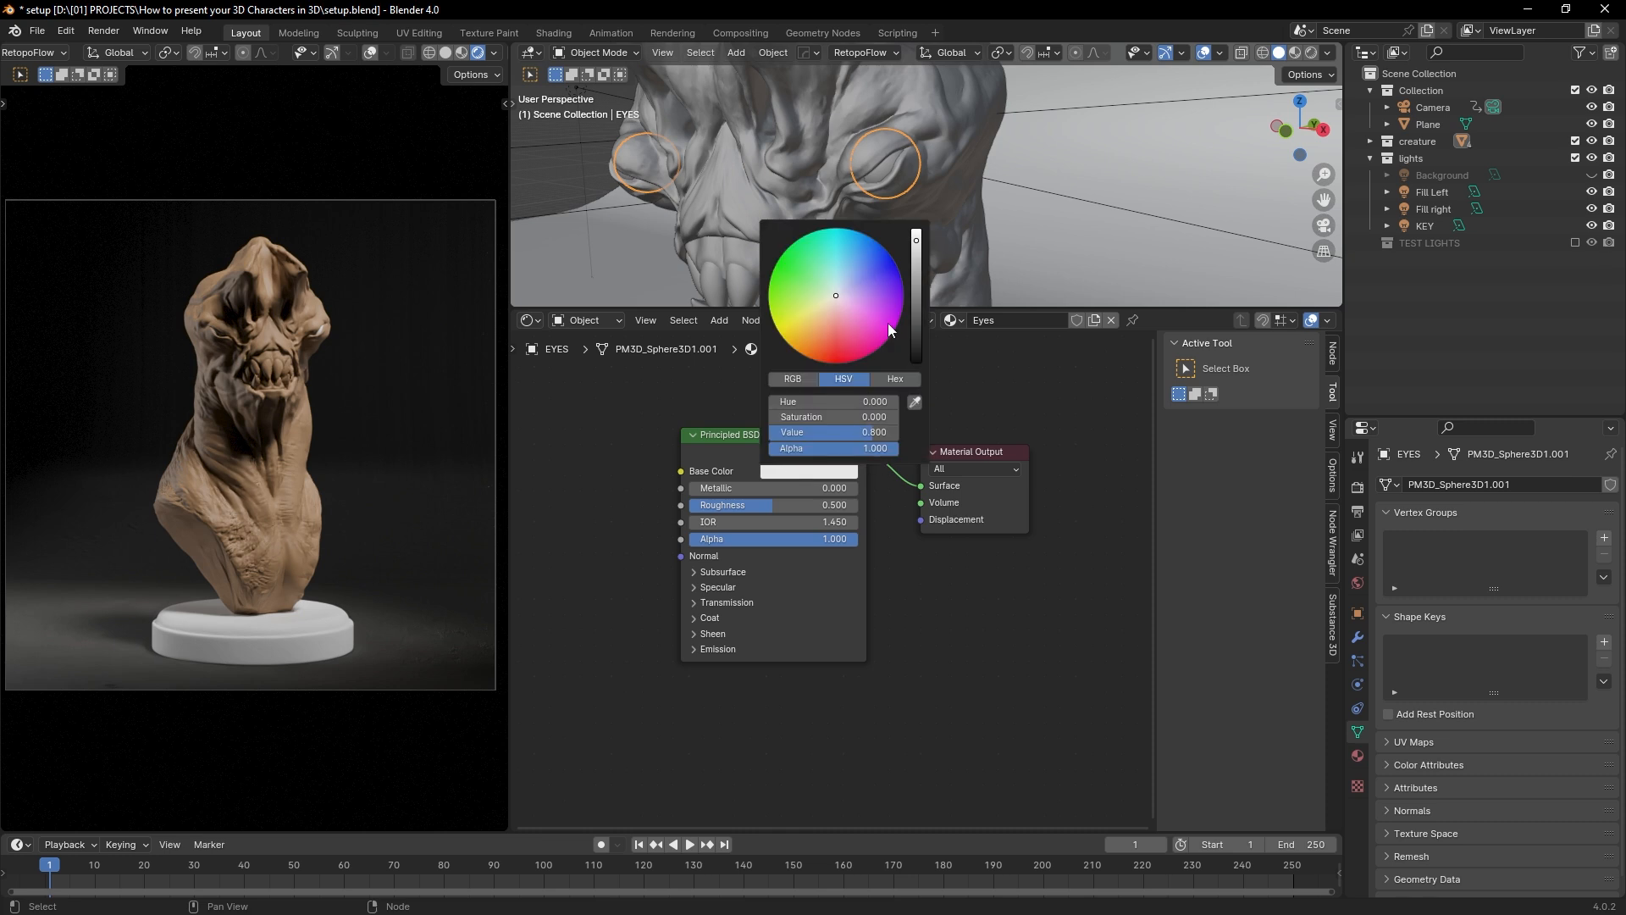
drag(916, 310, 917, 360)
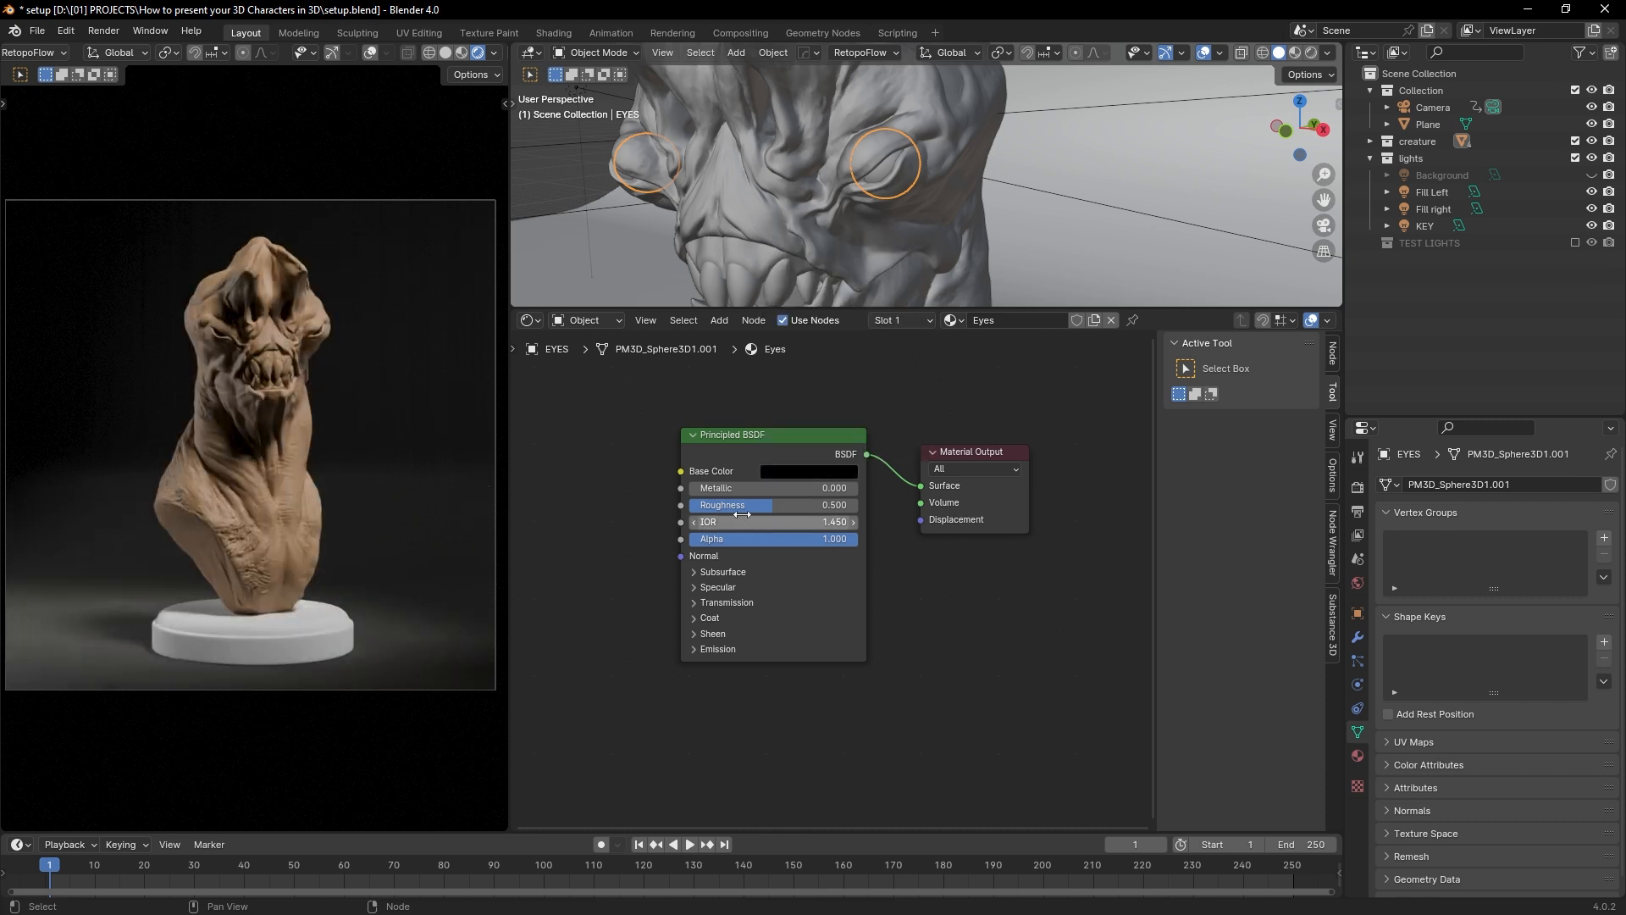
drag(744, 502, 657, 502)
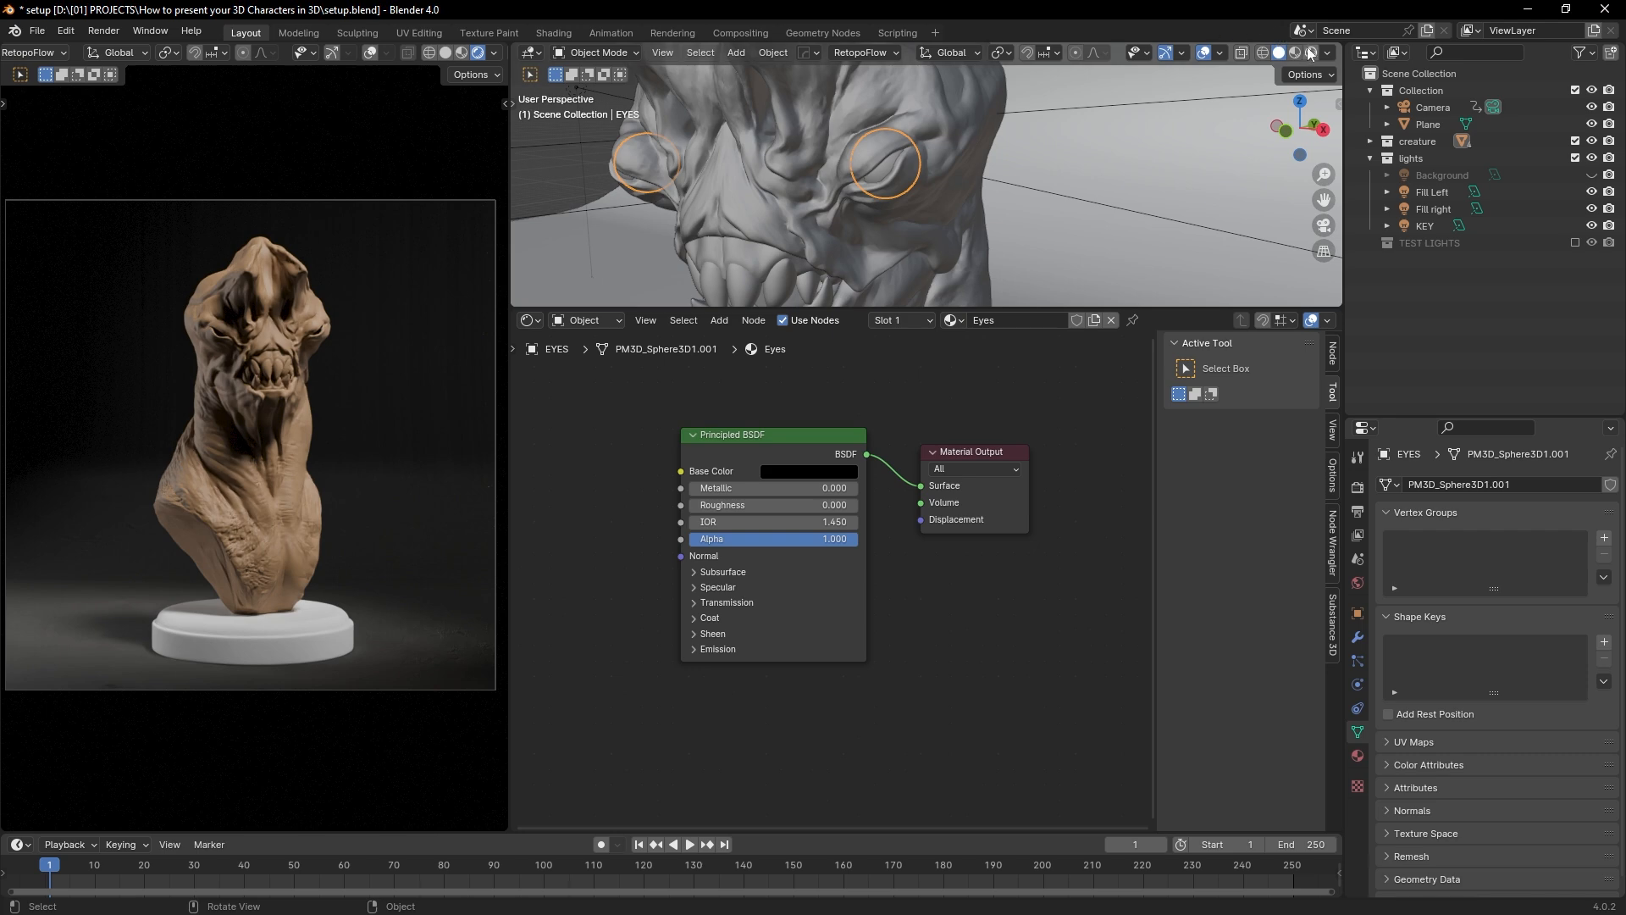
Step: Check the eye's reflections up close in rendered shading and set the Eyes material's Specular IOR Level to 1.0
mouse_move(887, 175)
middle_down()
mouse_move(911, 105)
mouse_move(907, 257)
middle_up()
scroll(882, 154, up, 7)
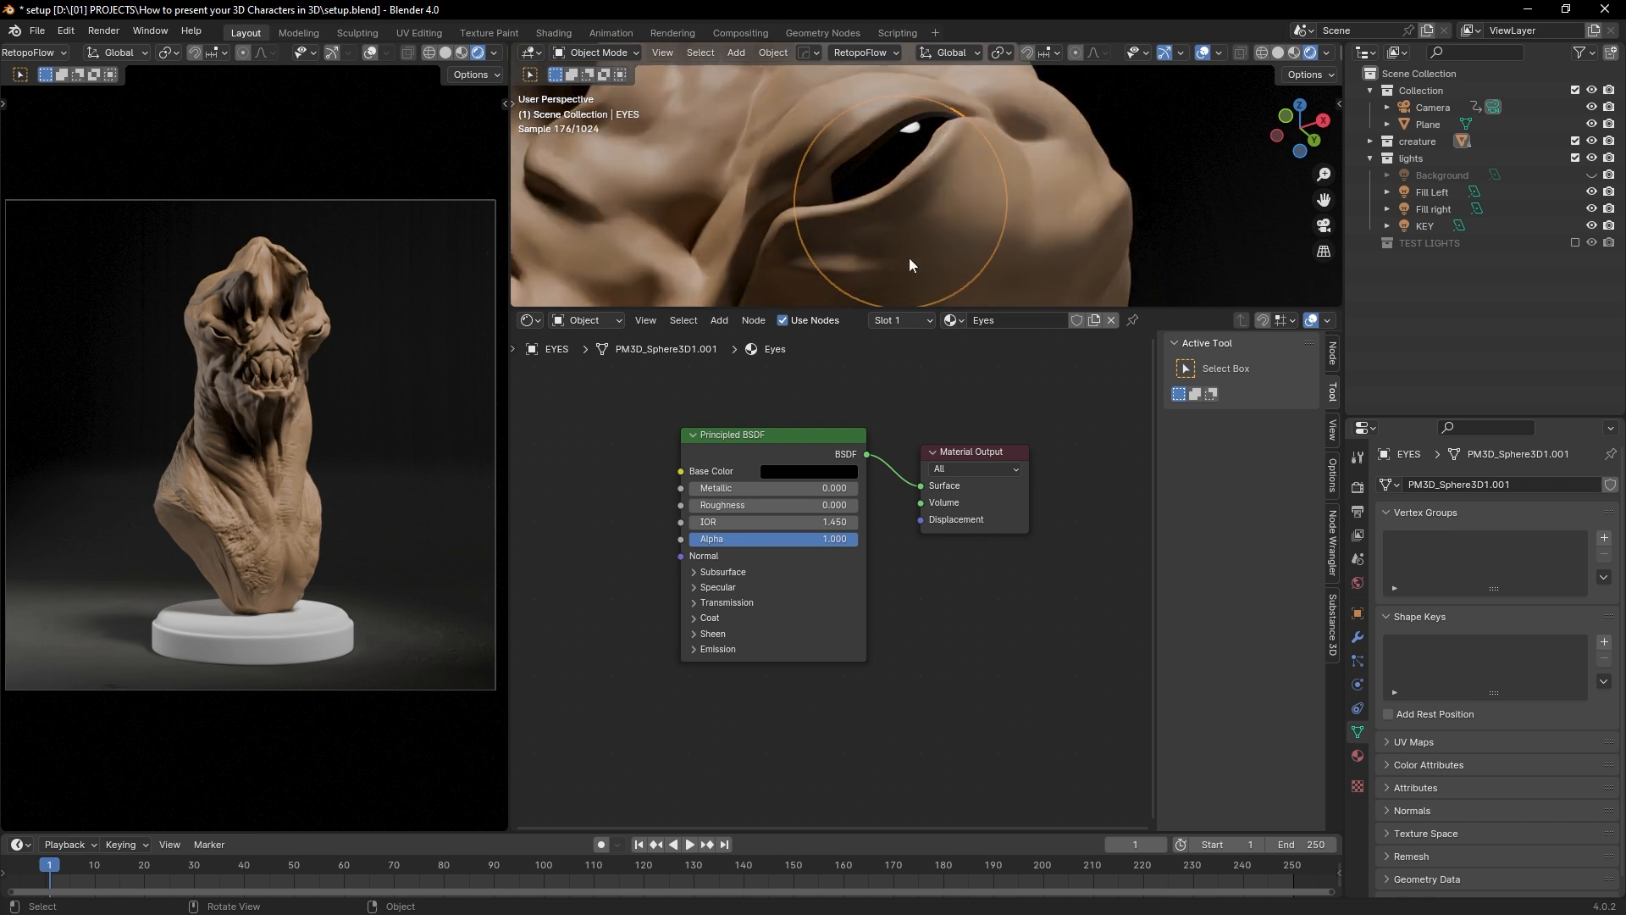
click(732, 587)
drag(788, 625, 859, 625)
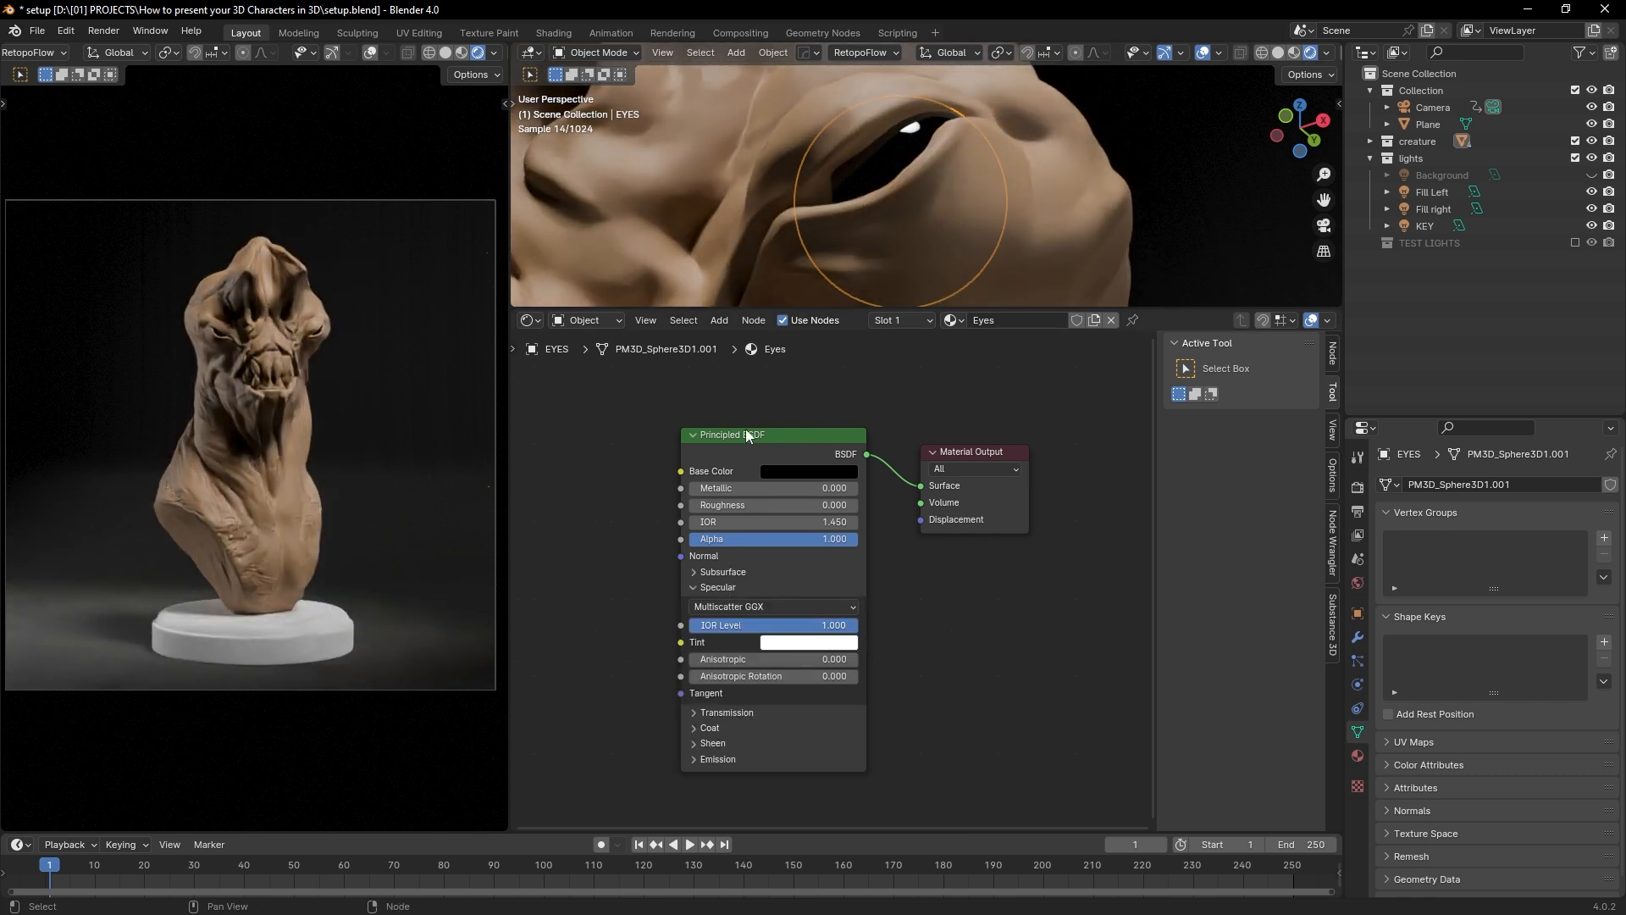
click(745, 433)
Step: Select the pedestal under the bust and change its material's Base Color to a very dark grey, just above black
scroll(884, 226, down, 7)
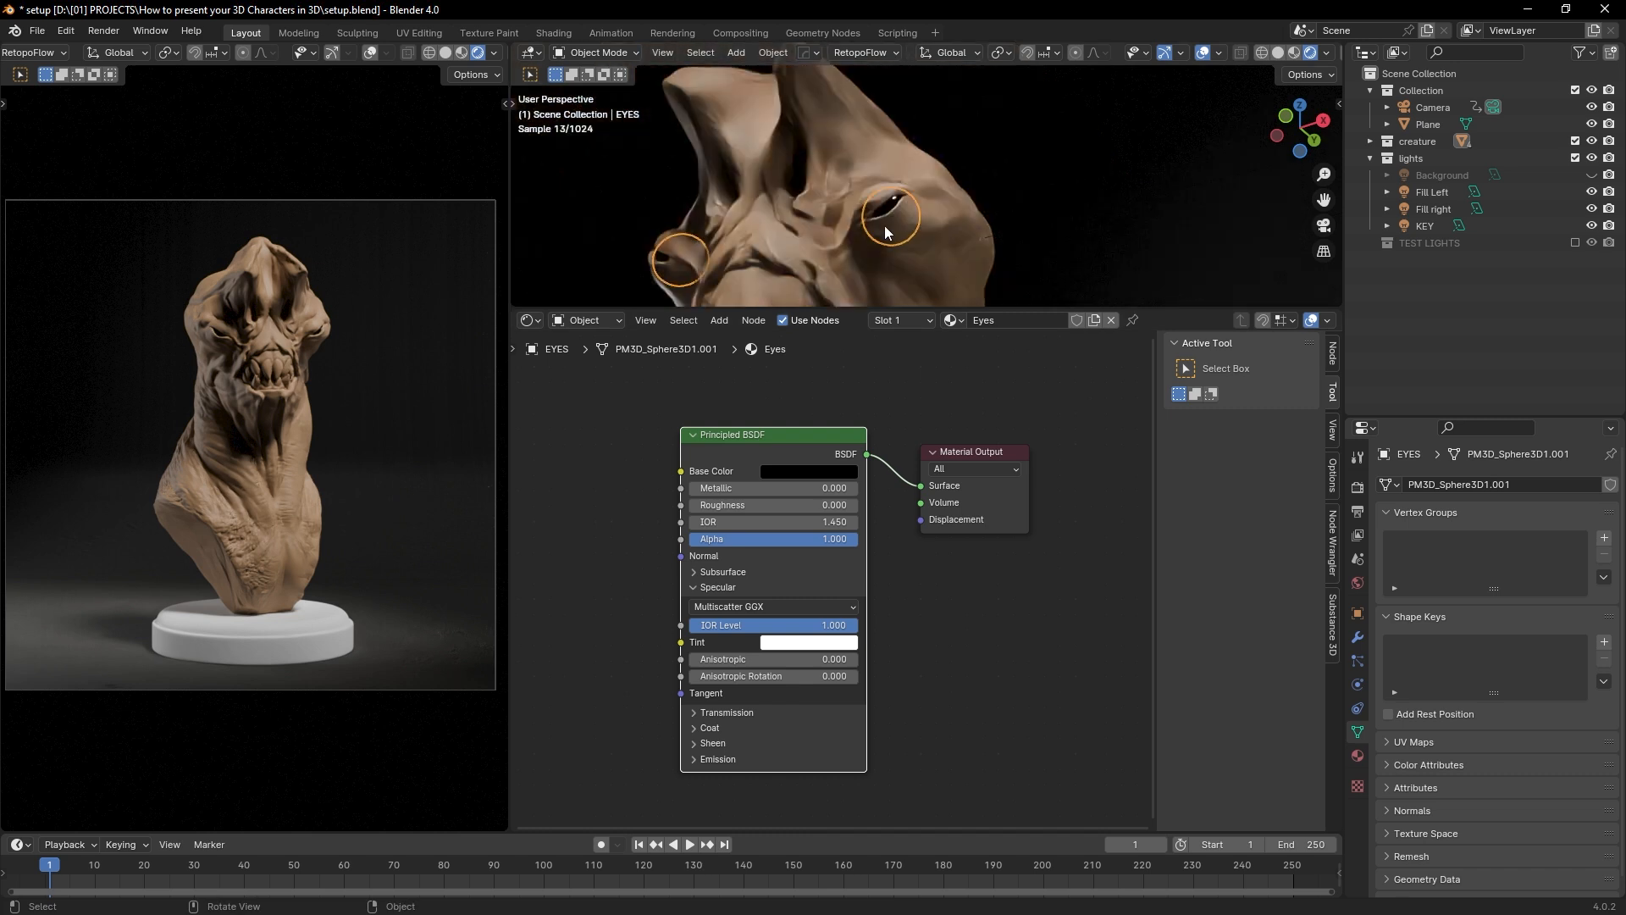
scroll(884, 226, down, 5)
mouse_move(884, 227)
middle_down()
mouse_move(905, 276)
mouse_move(927, 269)
mouse_move(882, 162)
mouse_move(923, 262)
mouse_move(937, 254)
mouse_move(892, 200)
mouse_move(854, 221)
mouse_move(876, 231)
middle_up()
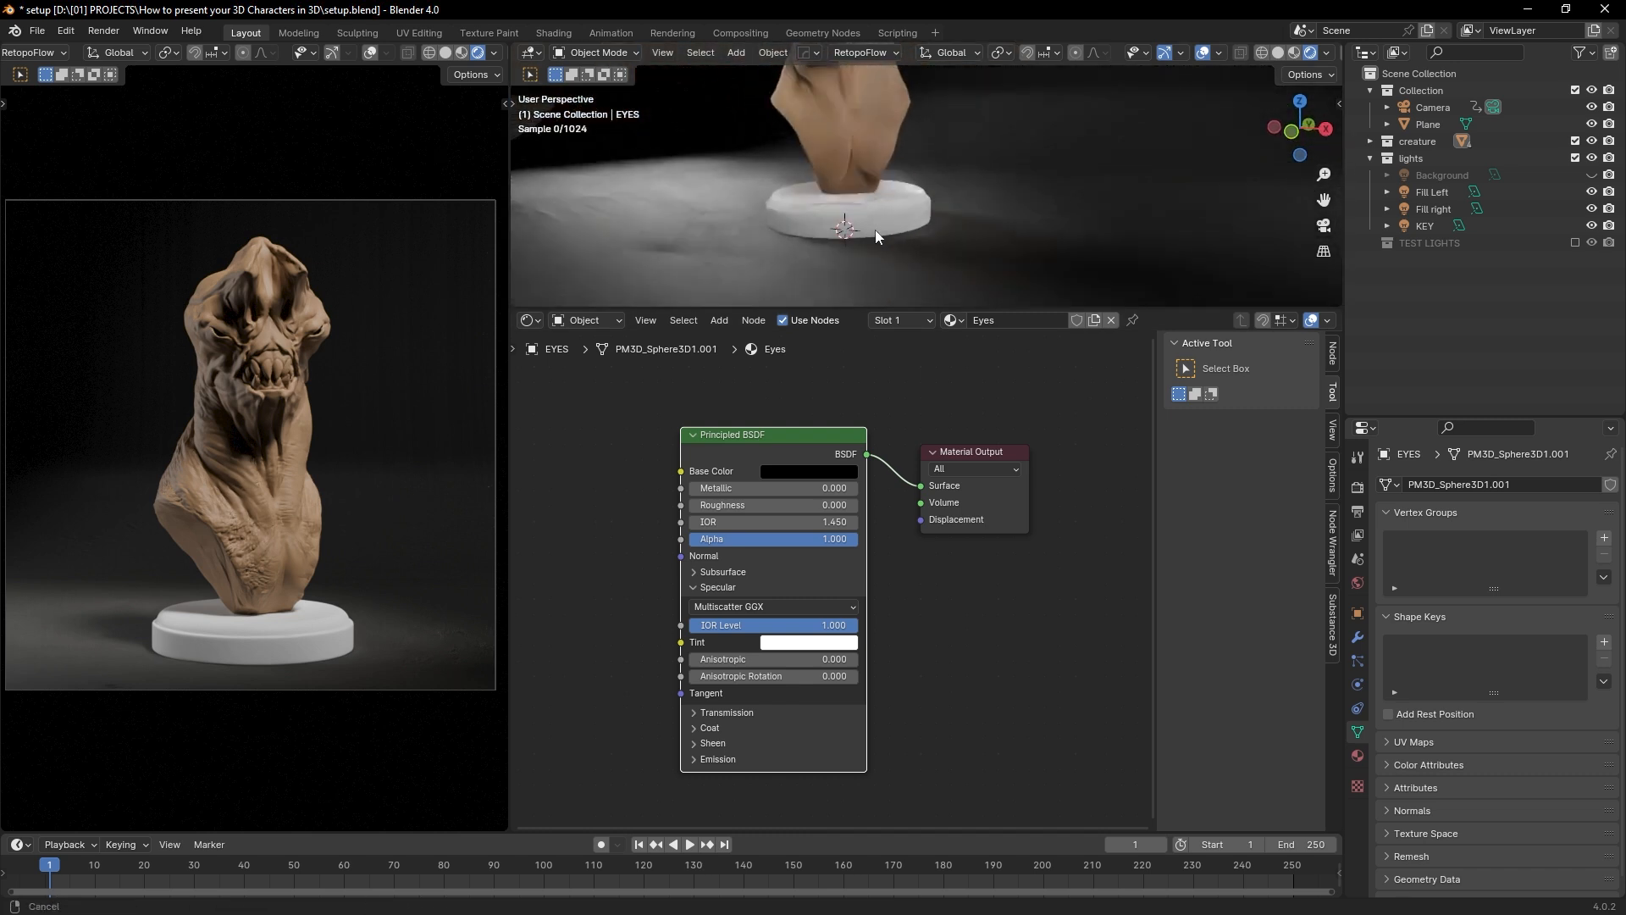
click(881, 221)
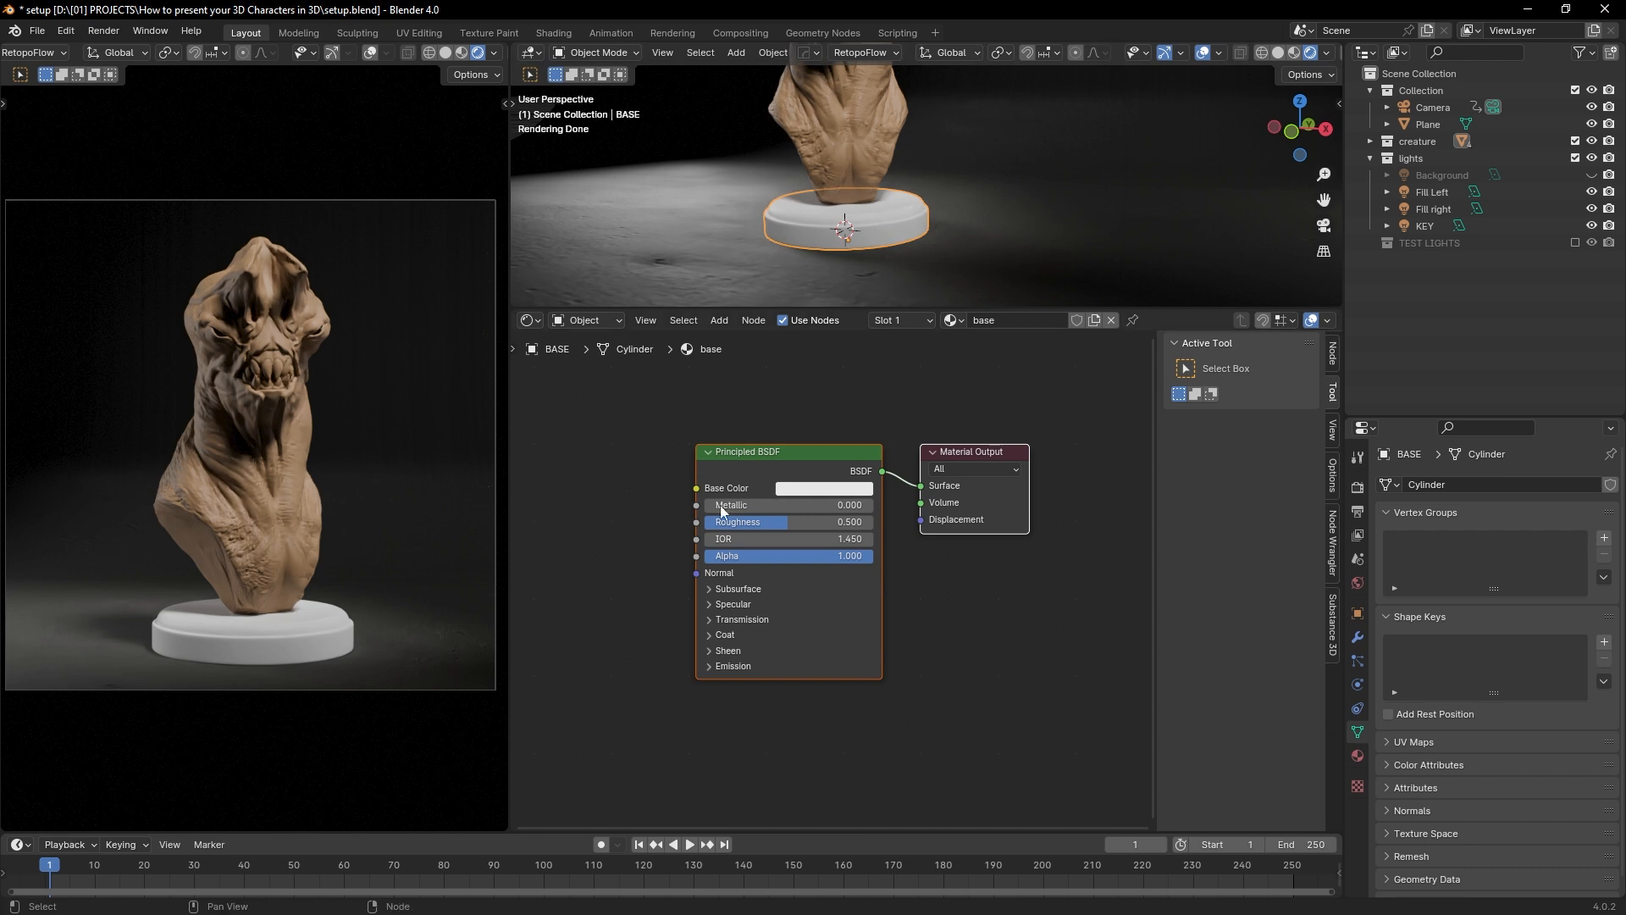
click(798, 489)
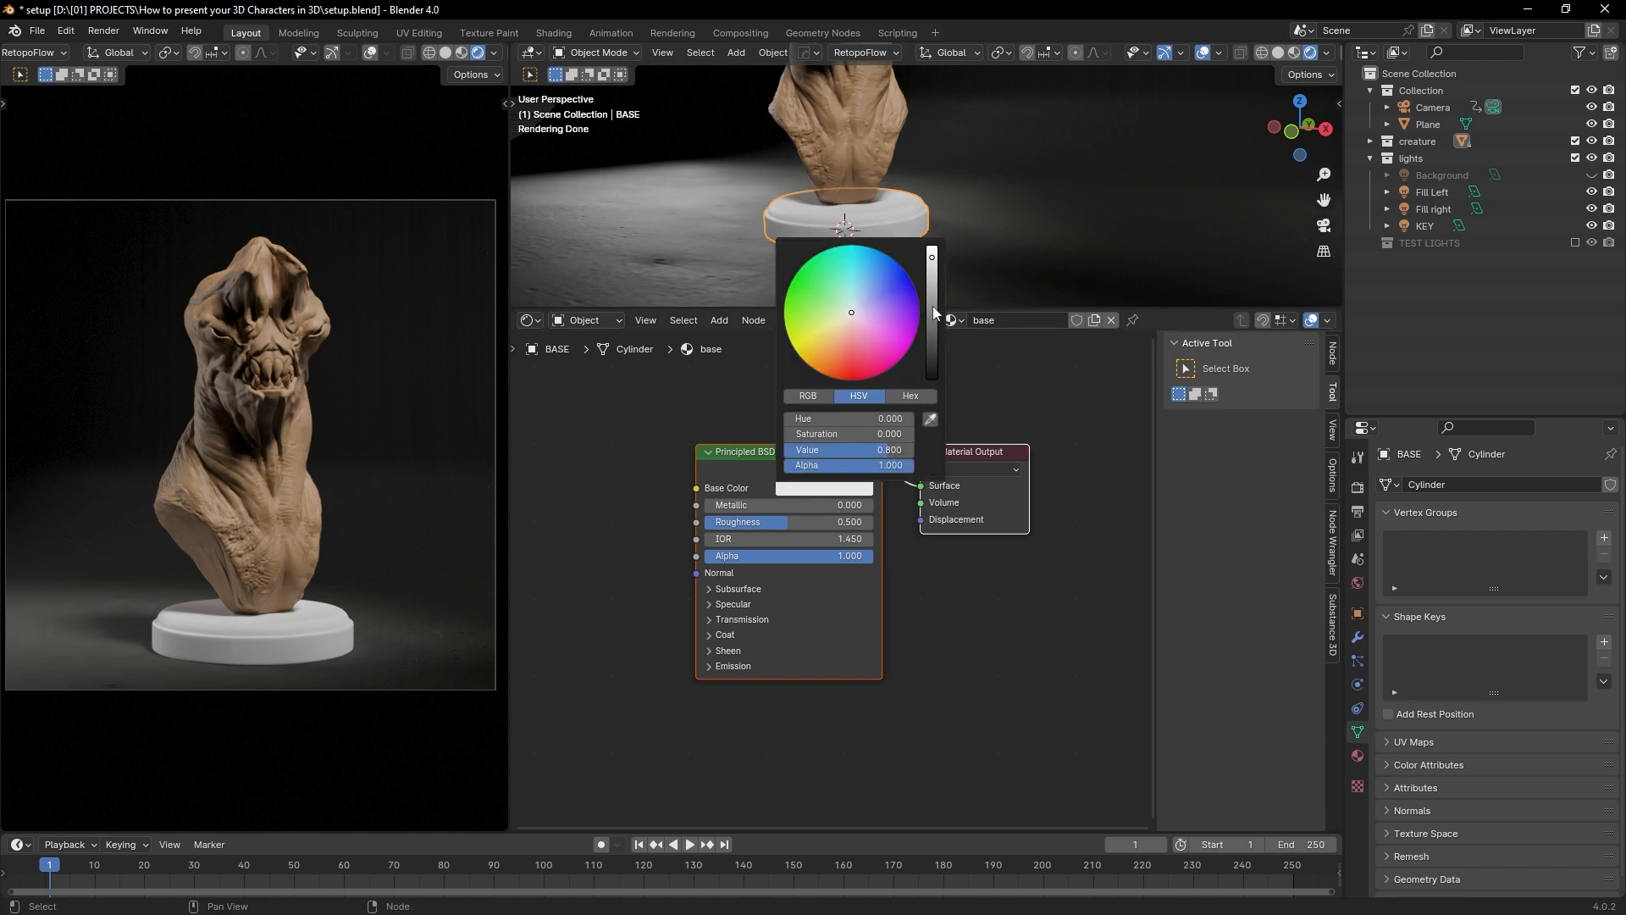
scroll(934, 312, down, 16)
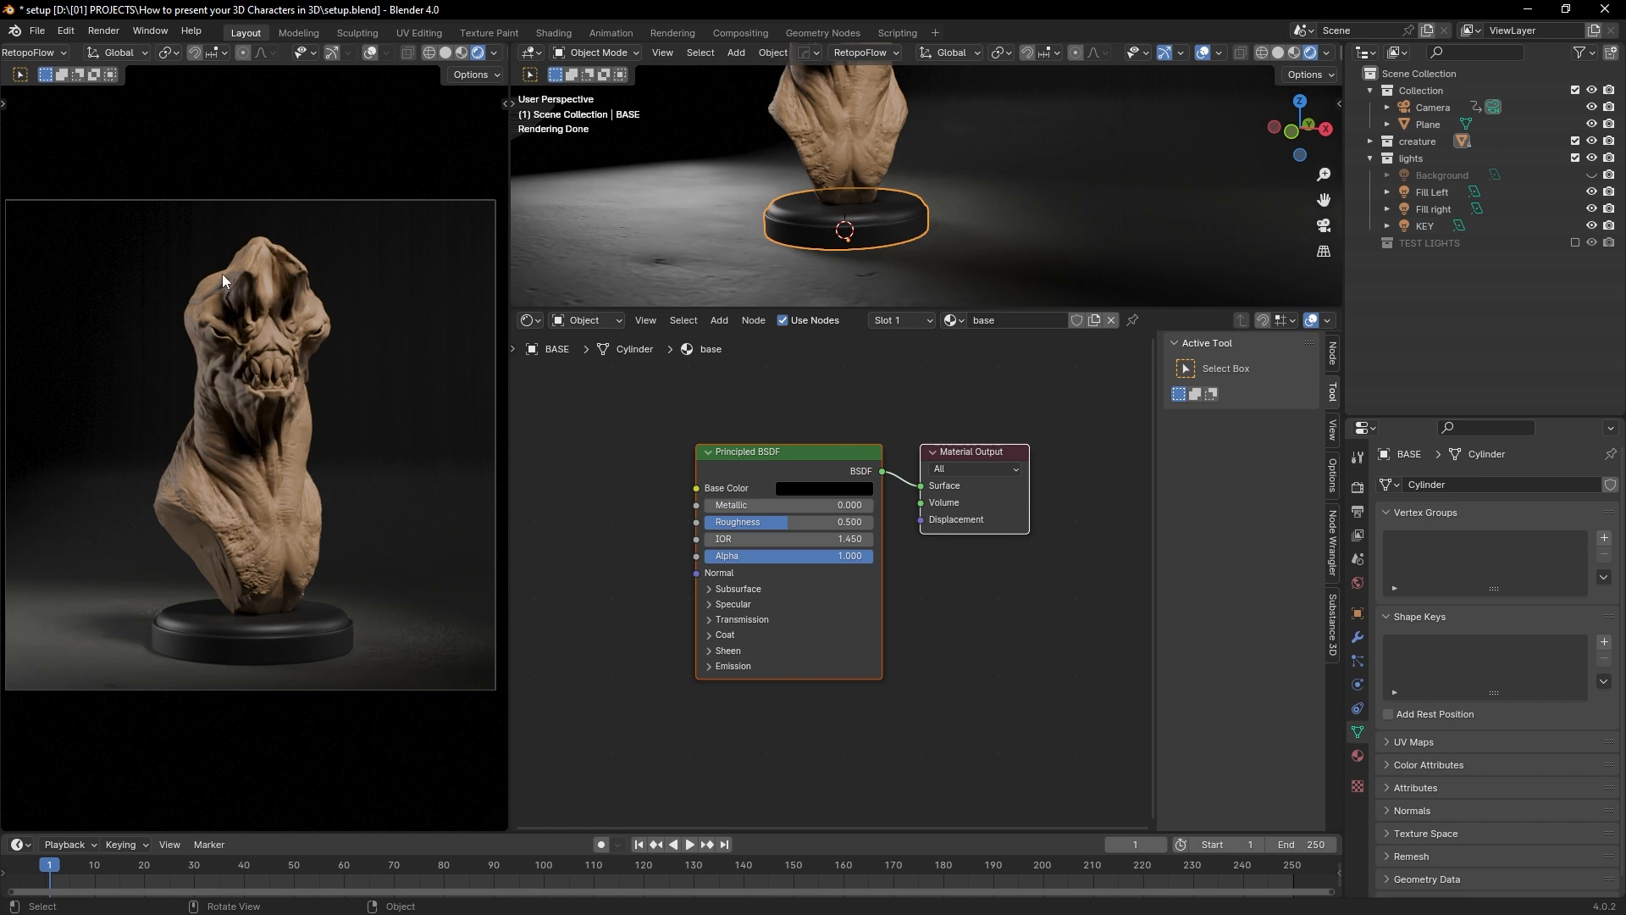
click(818, 490)
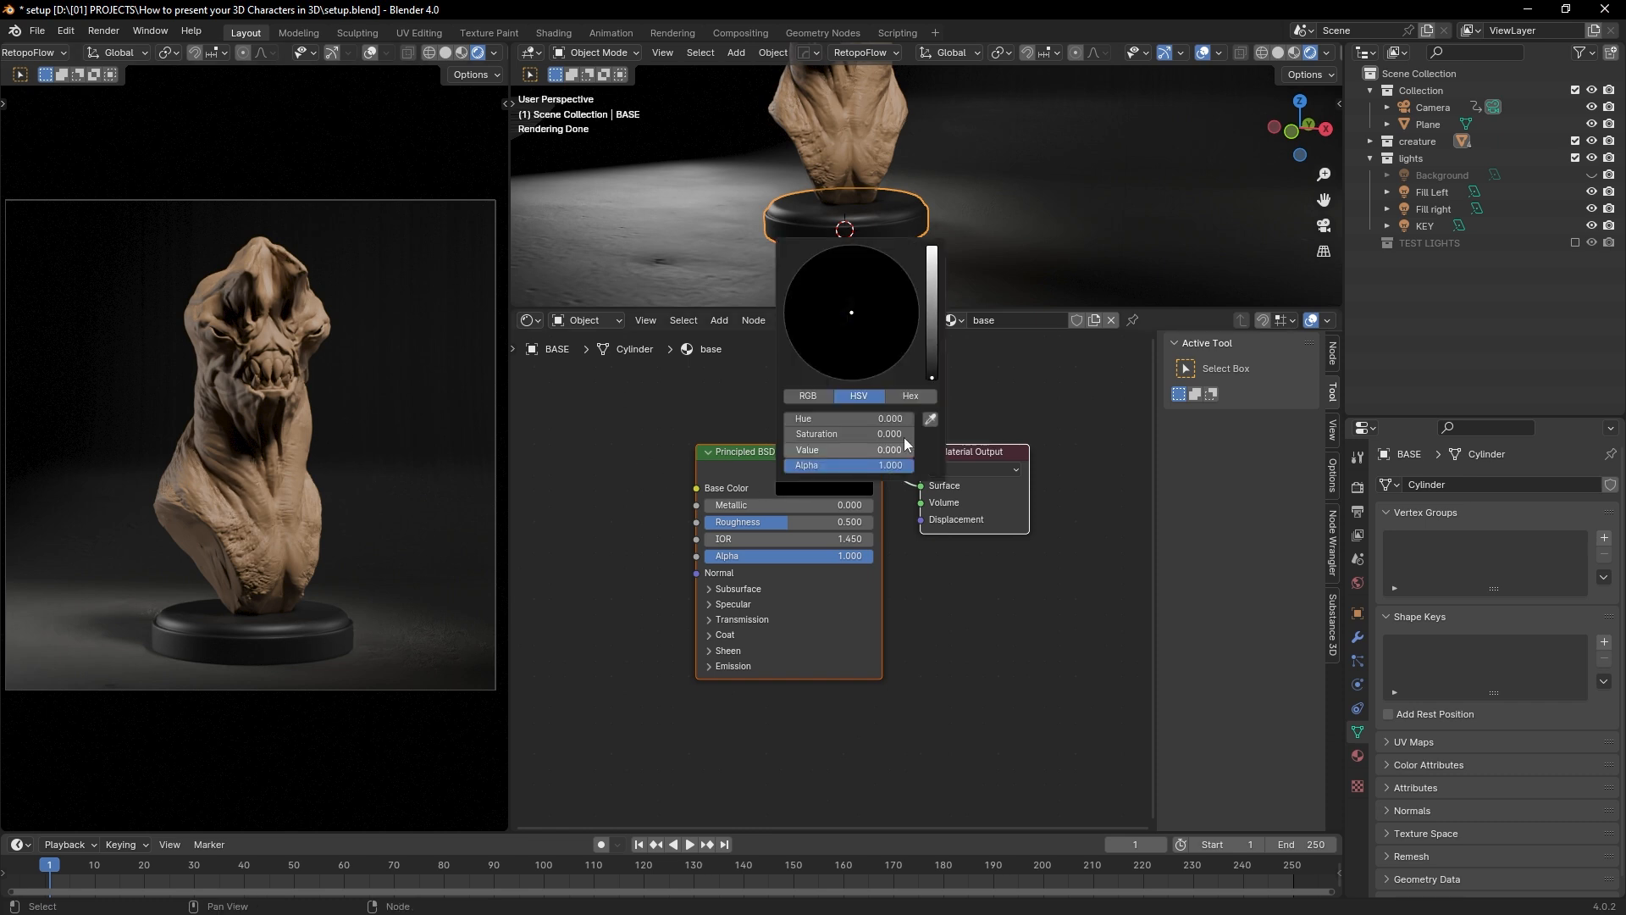
click(932, 361)
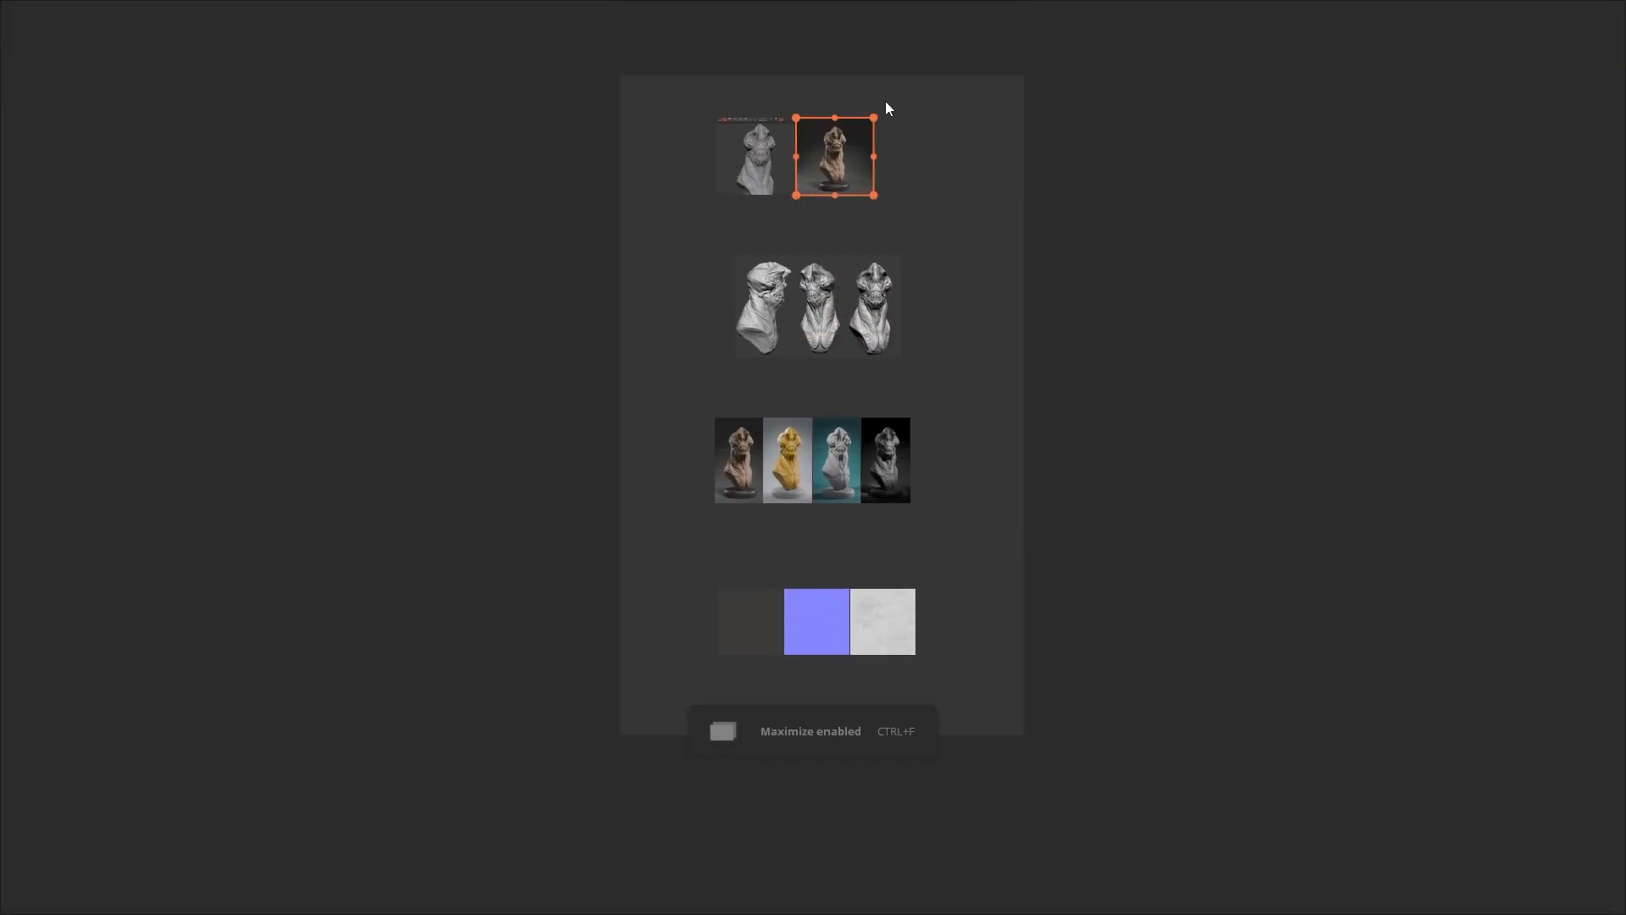
Step: Examine the dark pedestal's surface up close in the brown bust render on the reference board
scroll(886, 106, up, 8)
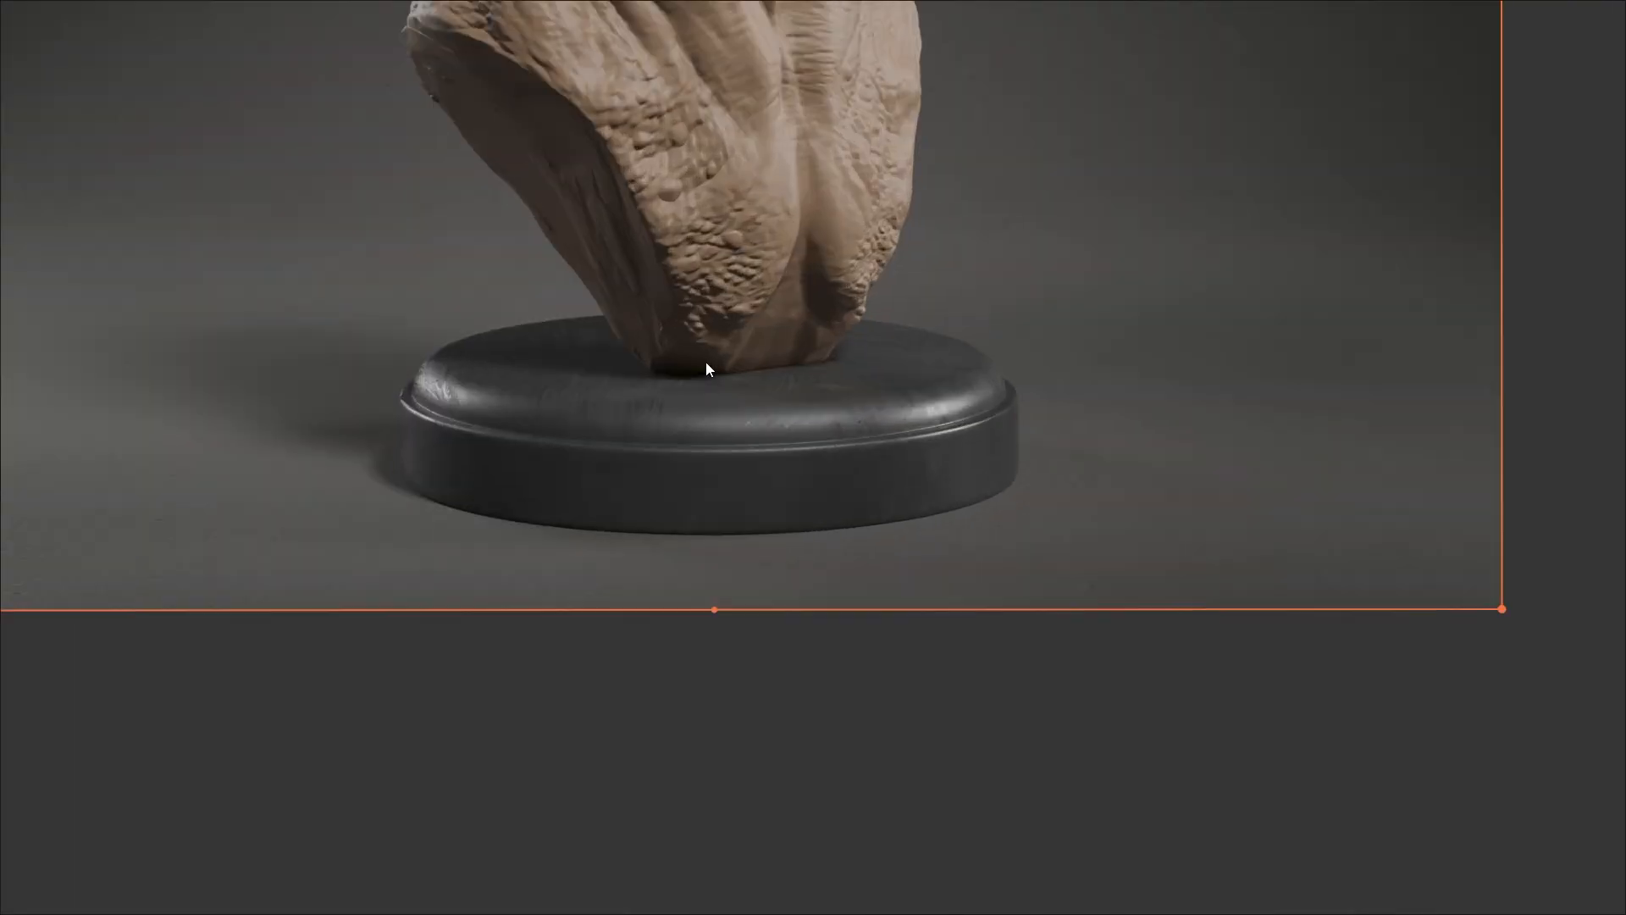
scroll(705, 361, up, 3)
middle_drag(605, 465, 672, 518)
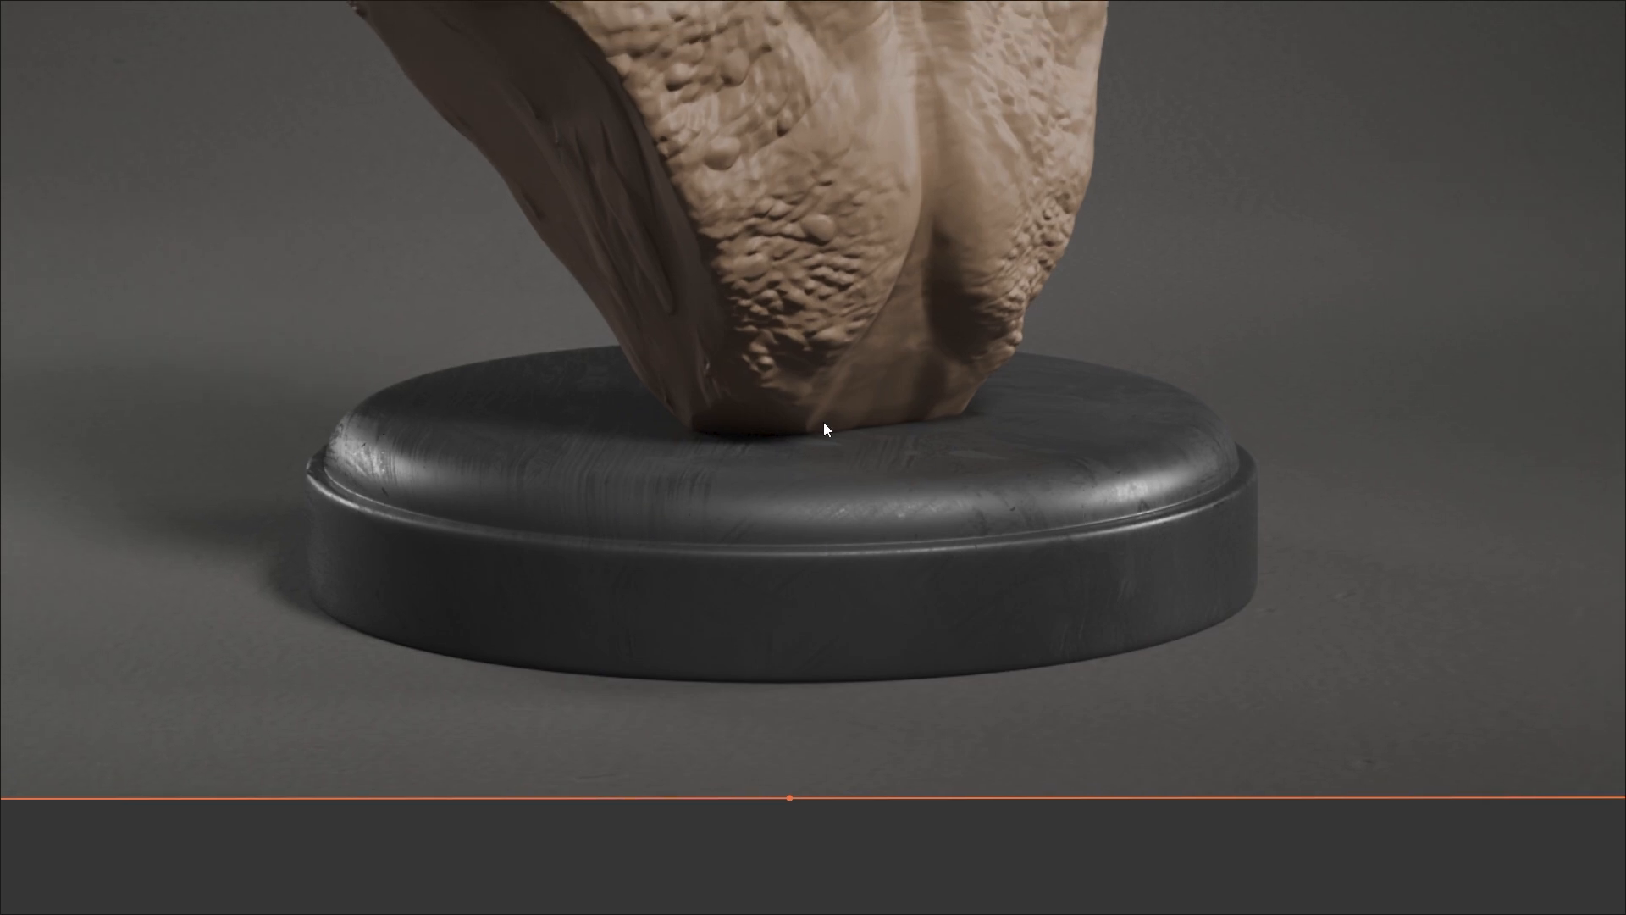
scroll(829, 434, down, 3)
middle_drag(826, 428, 815, 540)
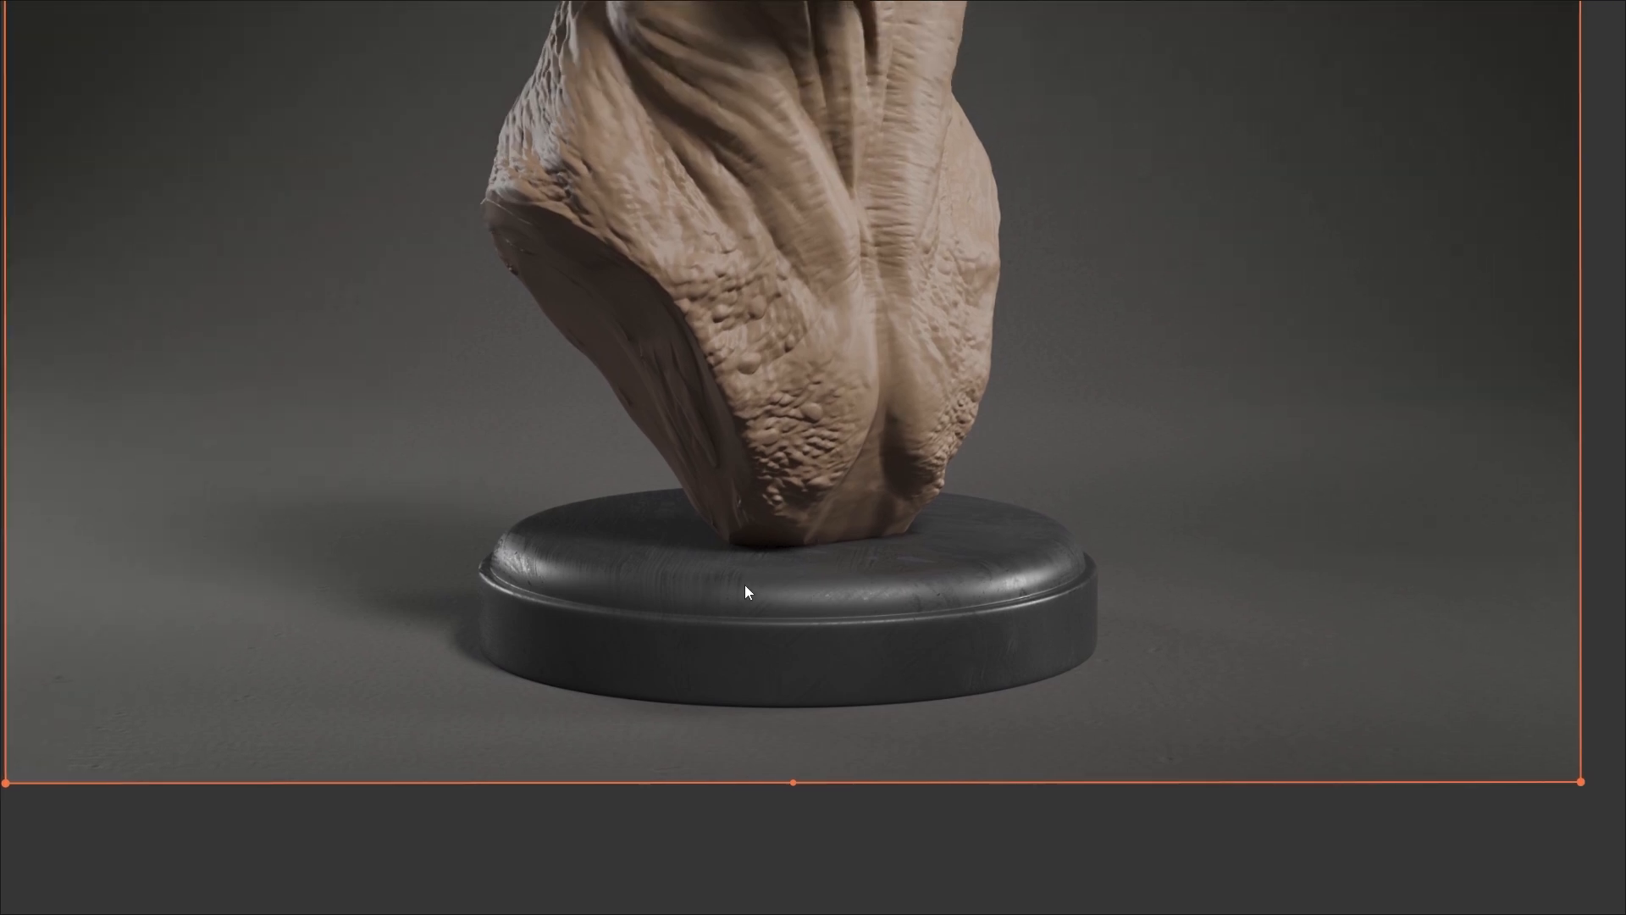
scroll(830, 501, down, 3)
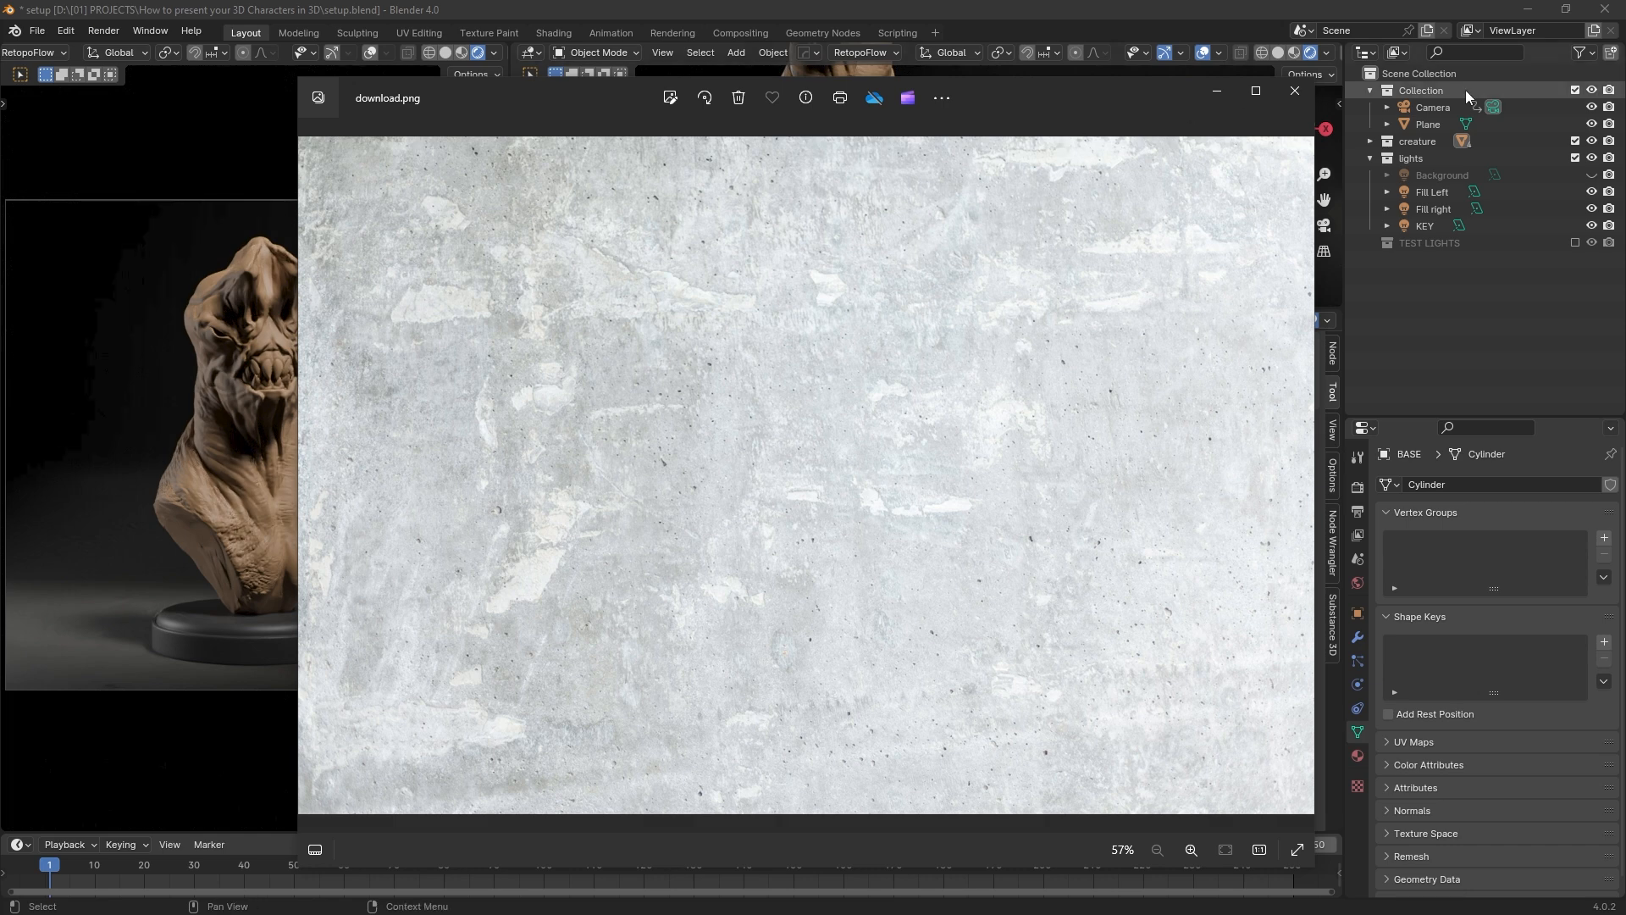
Step: Close the texture preview, add download.png as an image texture in the base material, and attach Texture Coordinate and Mapping nodes
drag(1177, 93, 1026, 86)
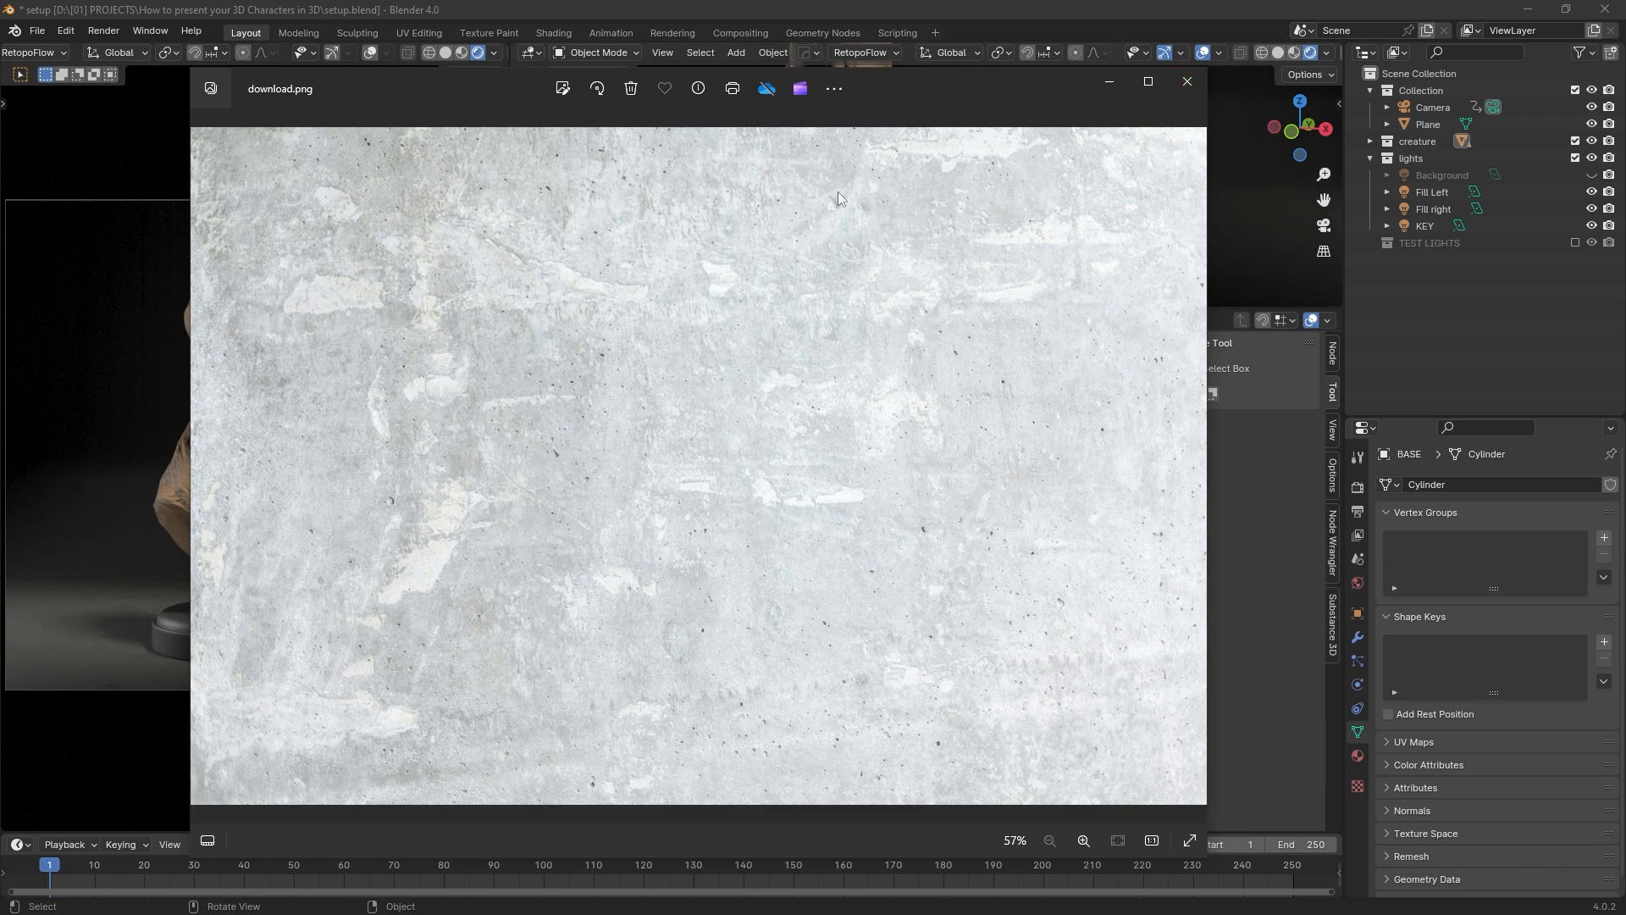
click(1186, 82)
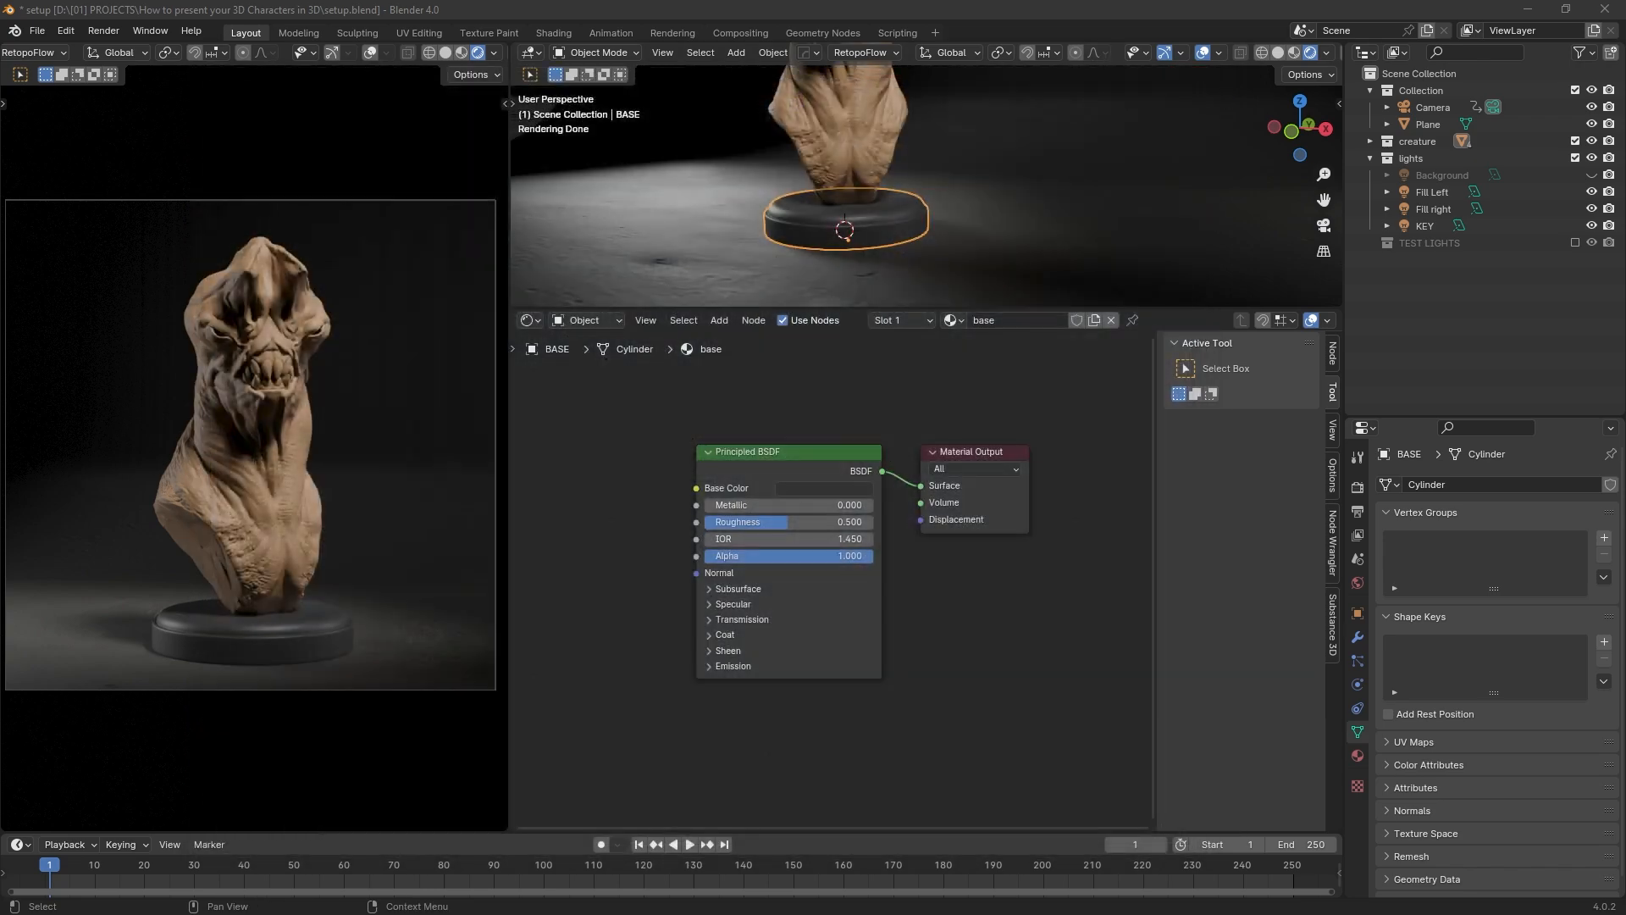
drag(813, 485, 572, 557)
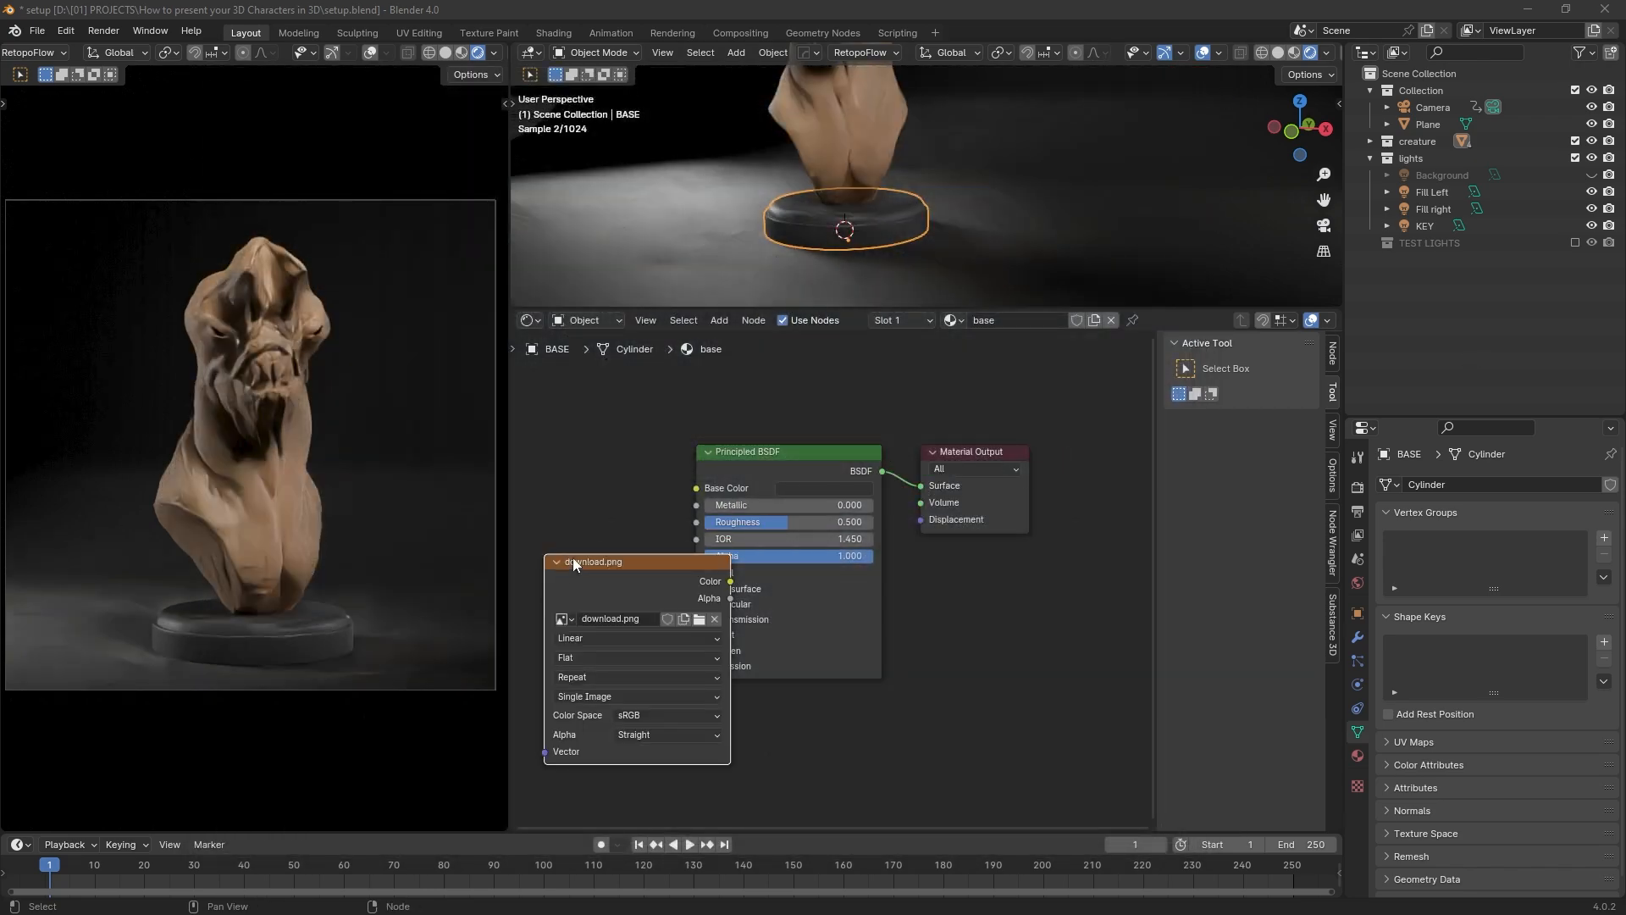
middle_drag(951, 390, 976, 384)
drag(657, 576, 793, 486)
key(ctrl+t)
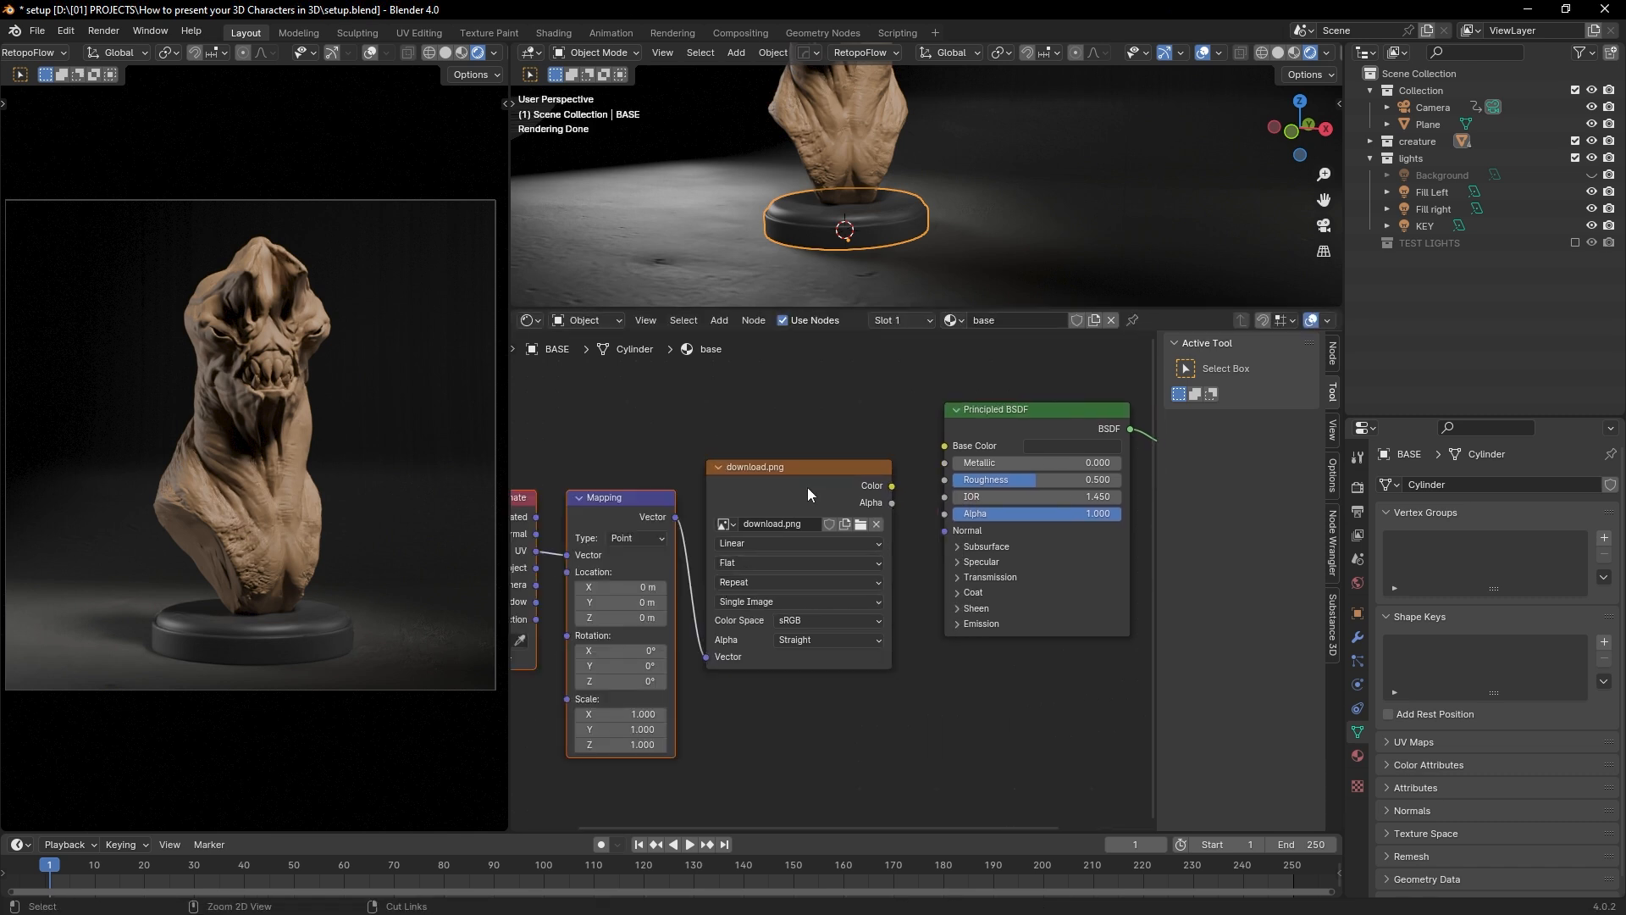
Step: Set the download.png texture's Color Space to Non-Color and connect its Color output to the base material's Roughness
middle_drag(758, 477, 841, 459)
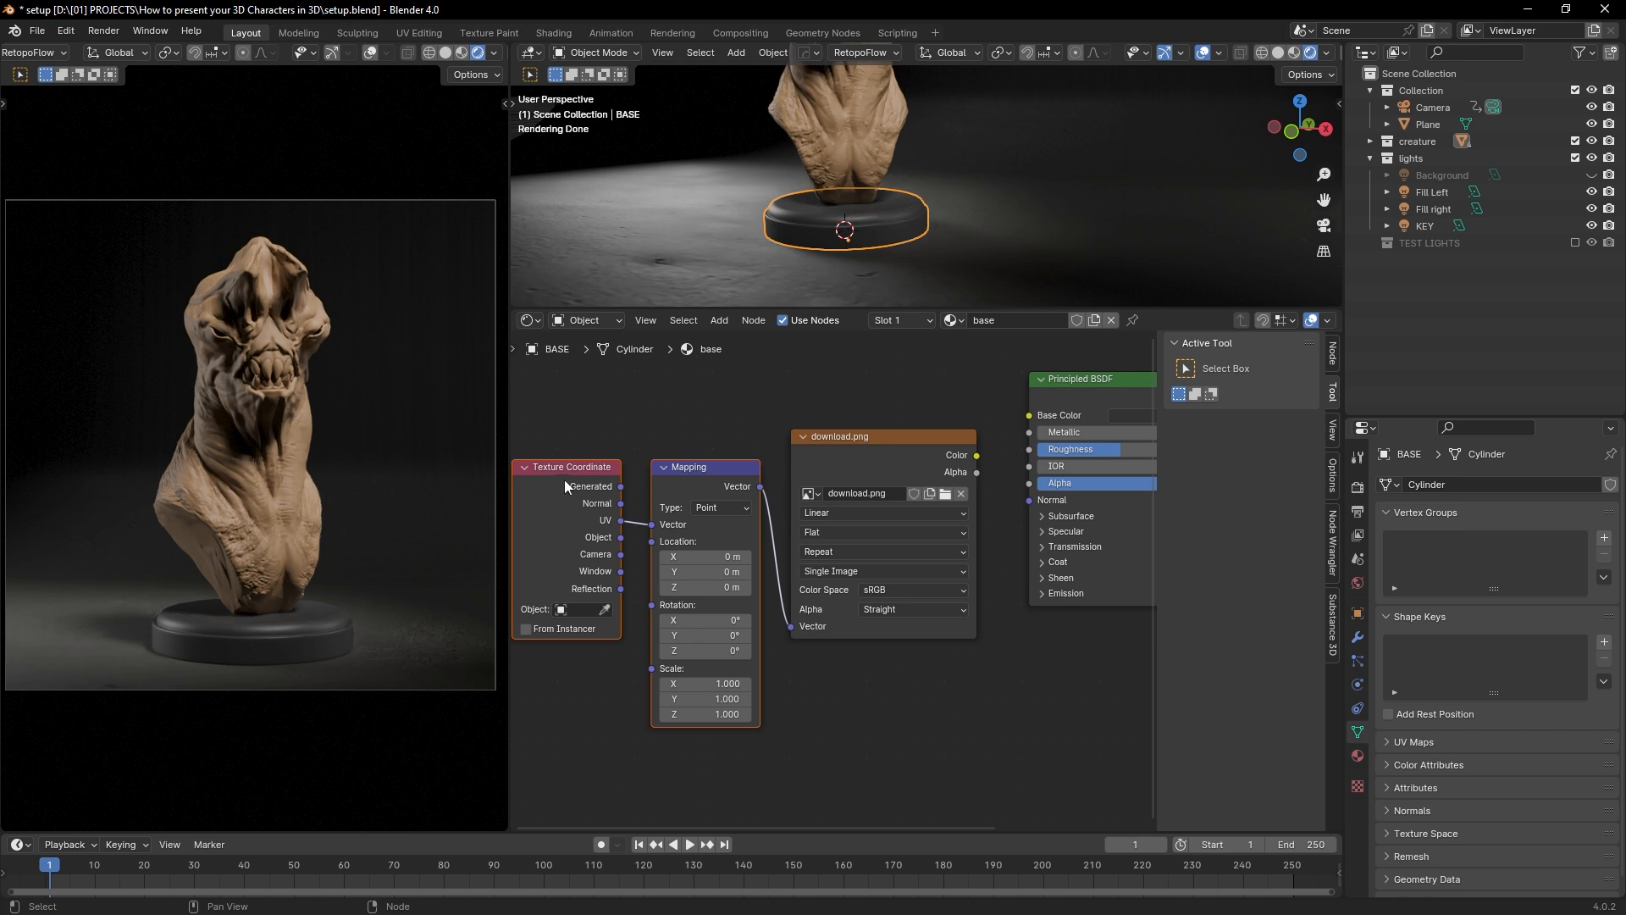
middle_drag(733, 485, 596, 498)
scroll(790, 511, up, 1)
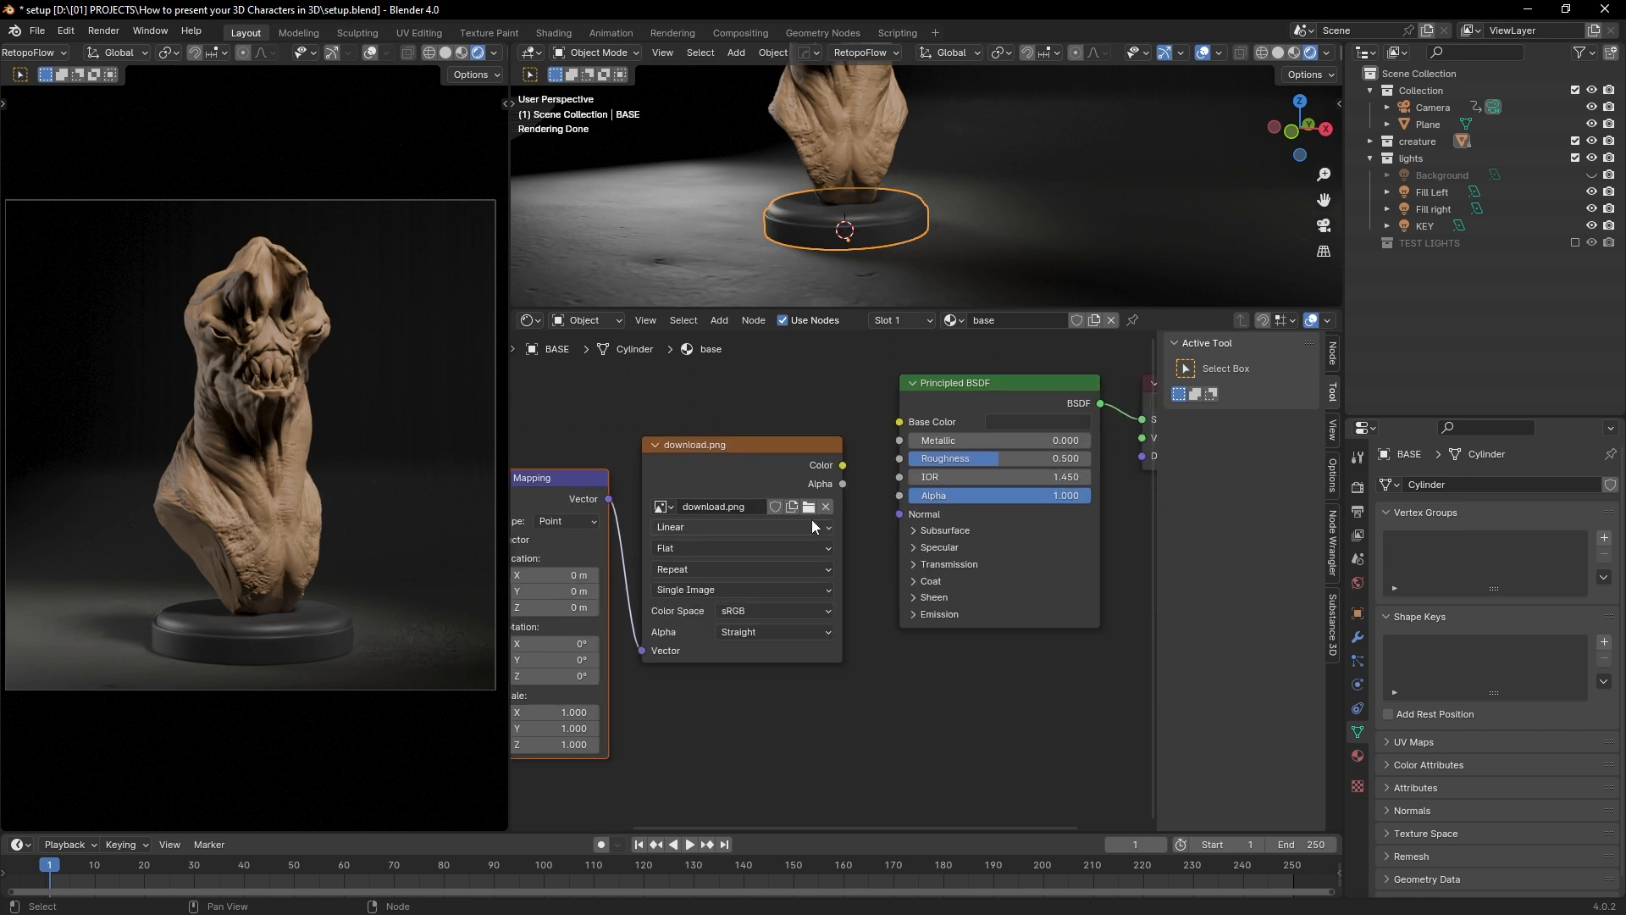
middle_drag(811, 520, 672, 591)
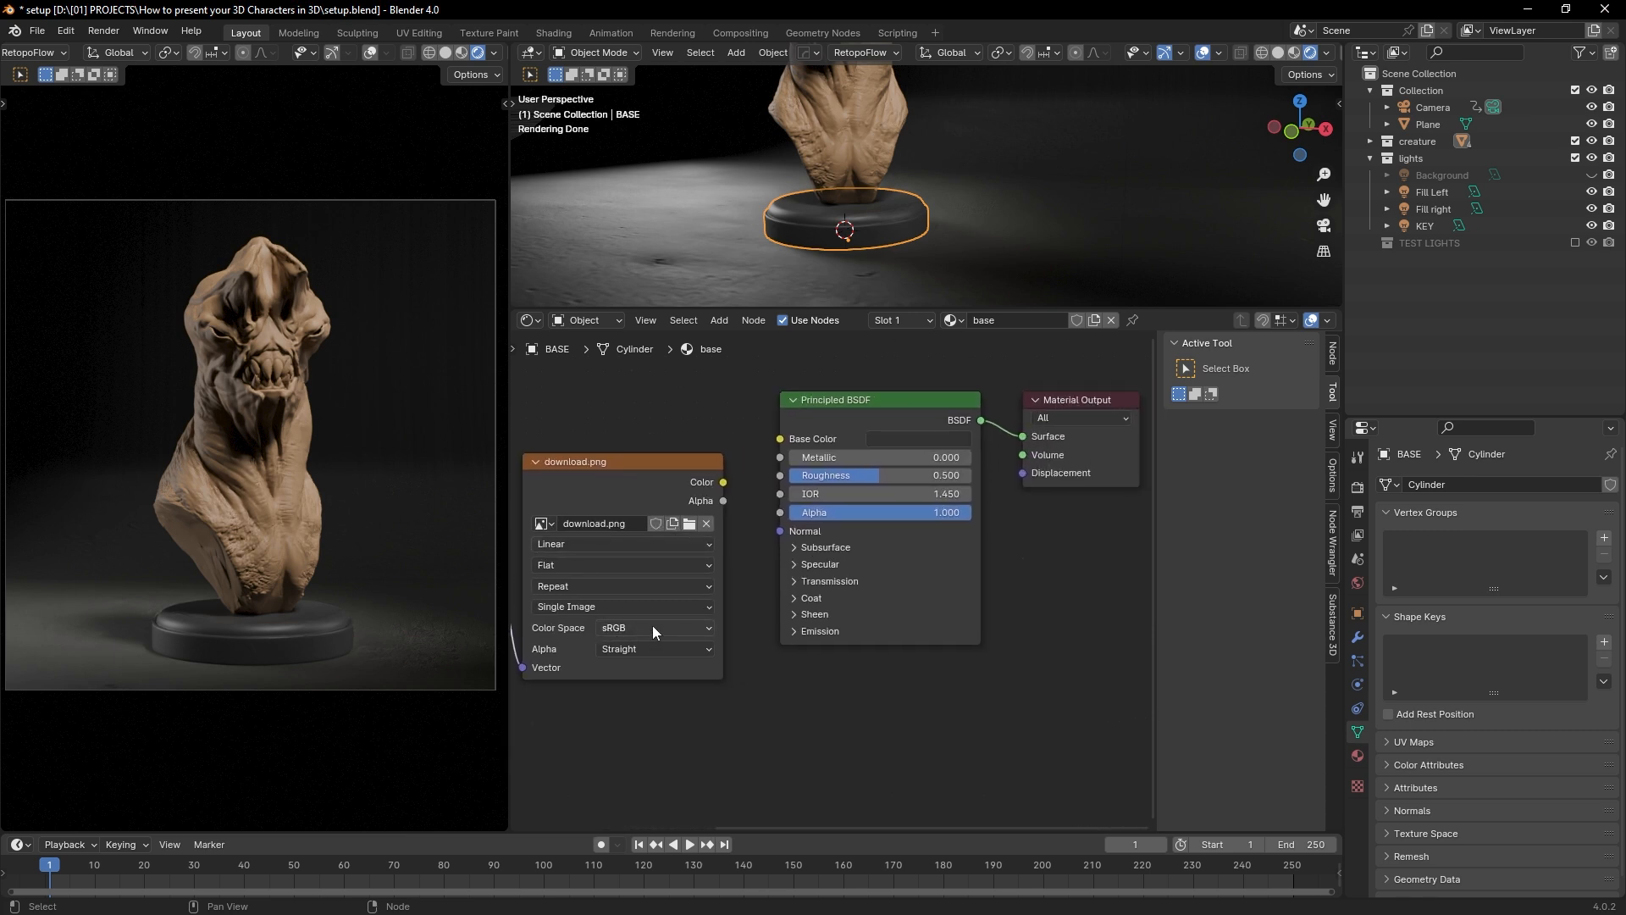
click(653, 627)
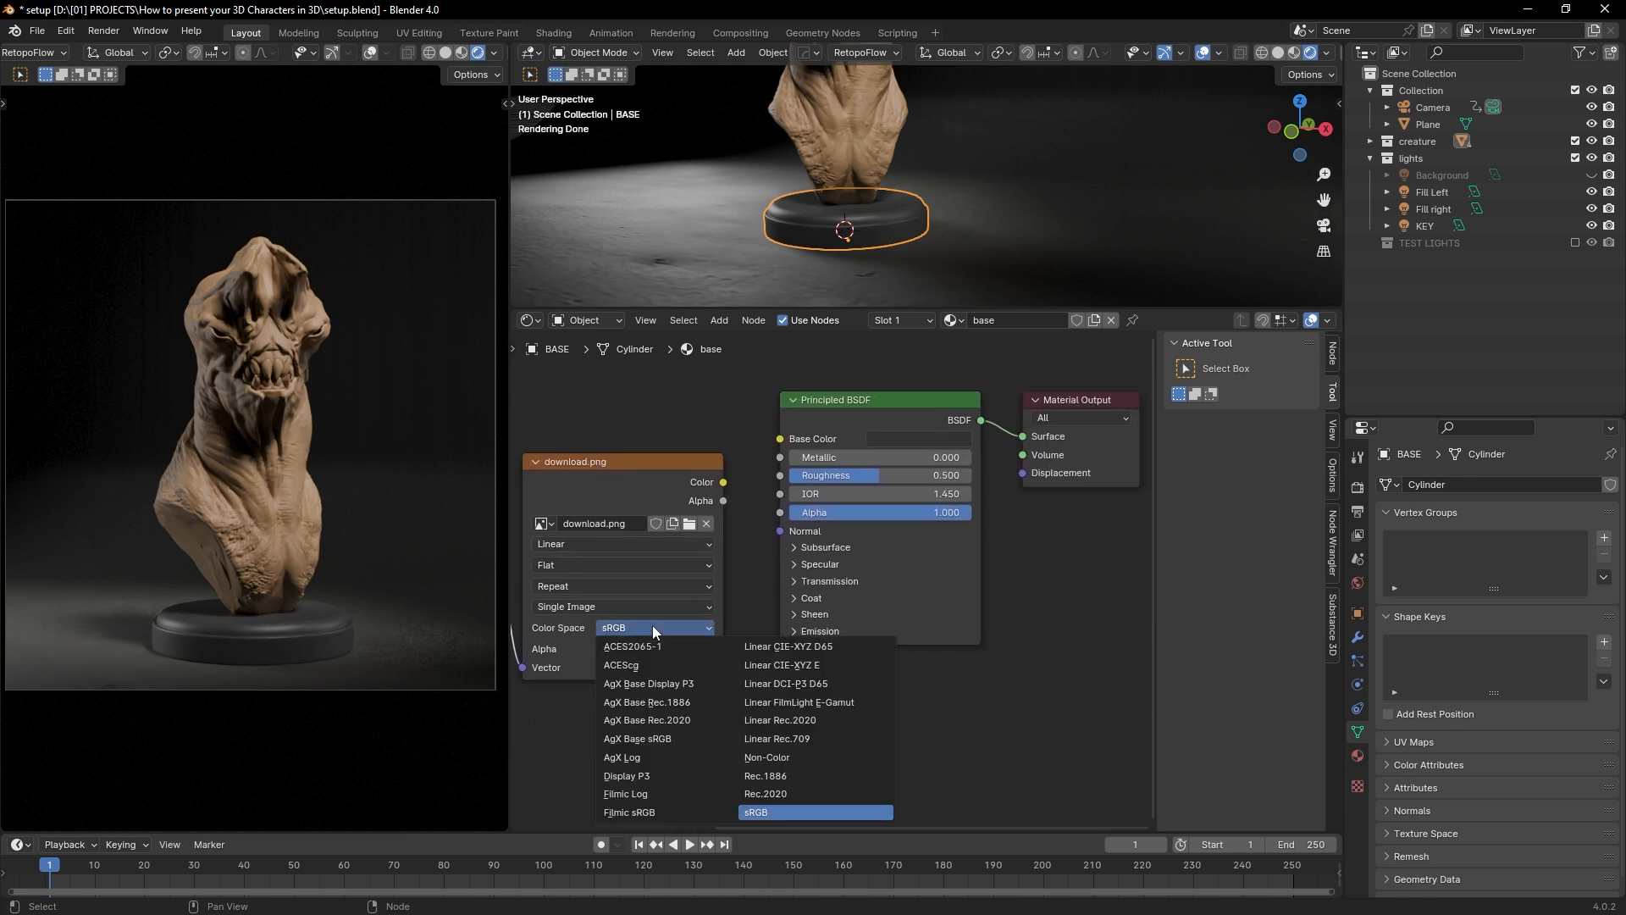
click(771, 751)
drag(723, 482, 780, 475)
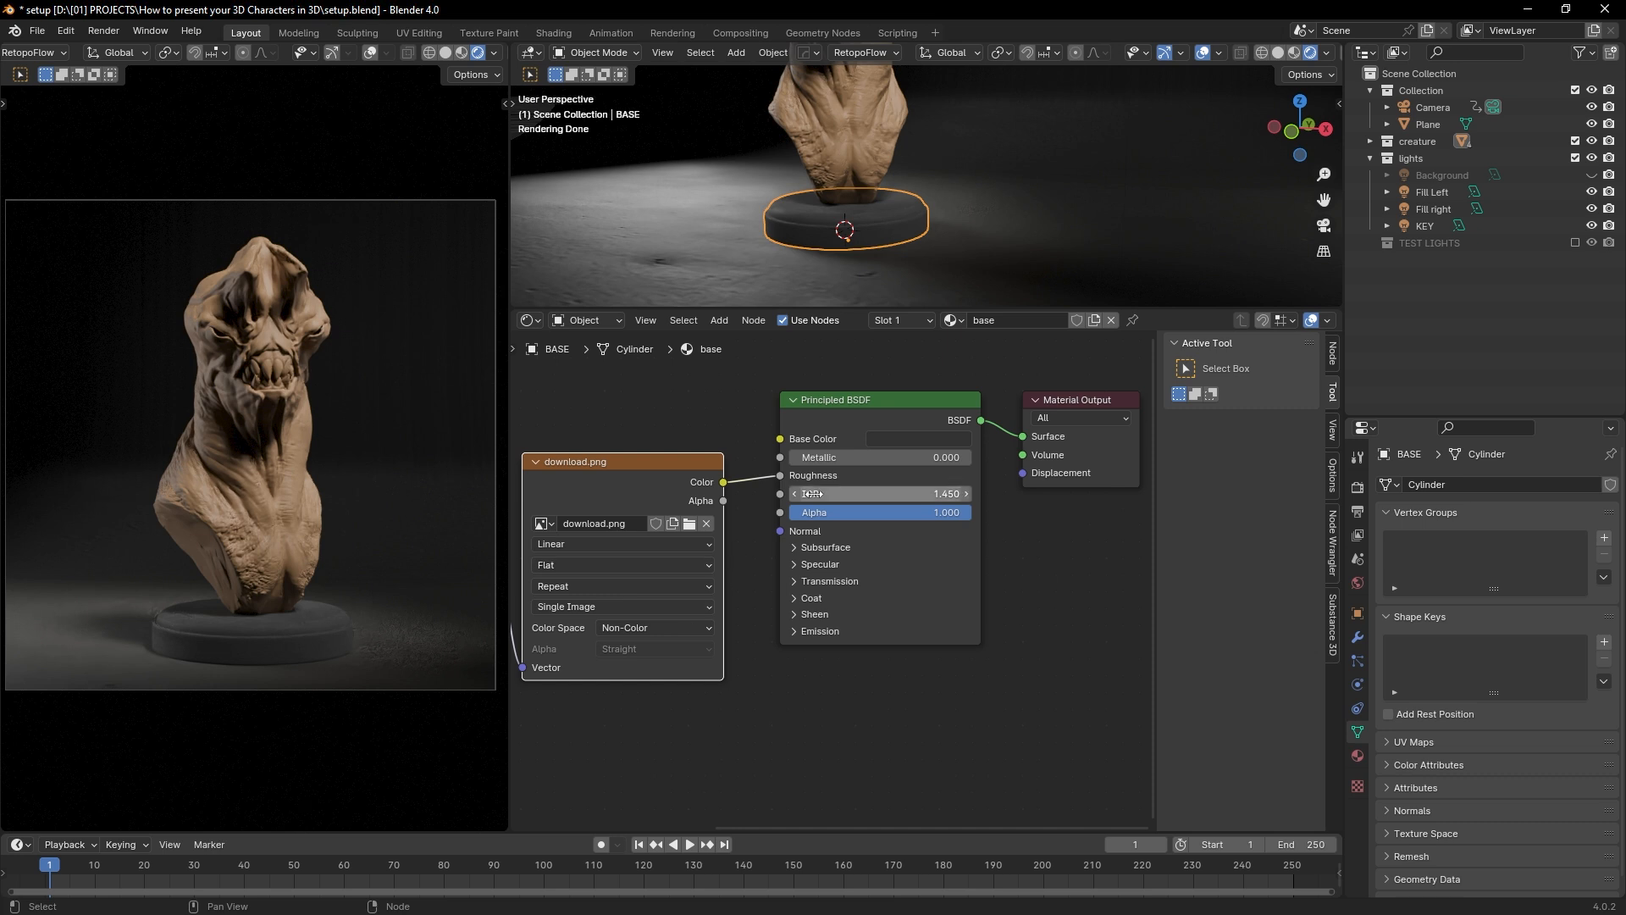
Step: Select the backdrop plane and set the Color Space of its BG_Roughness.jpg texture to Non-Color
click(247, 481)
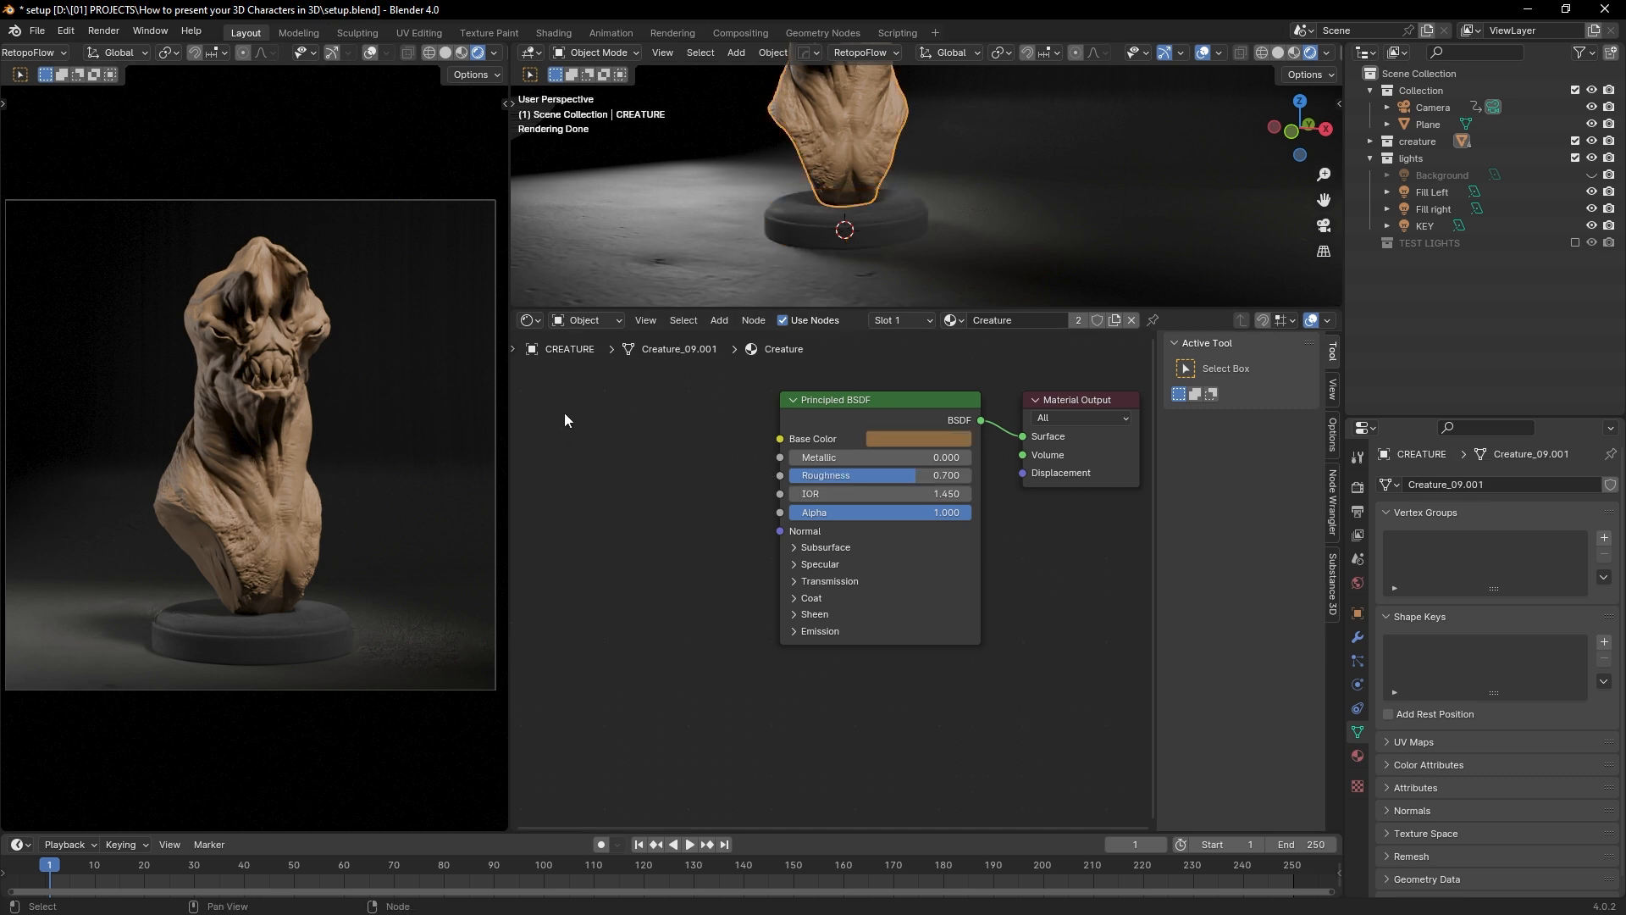
click(454, 398)
middle_drag(746, 530, 825, 480)
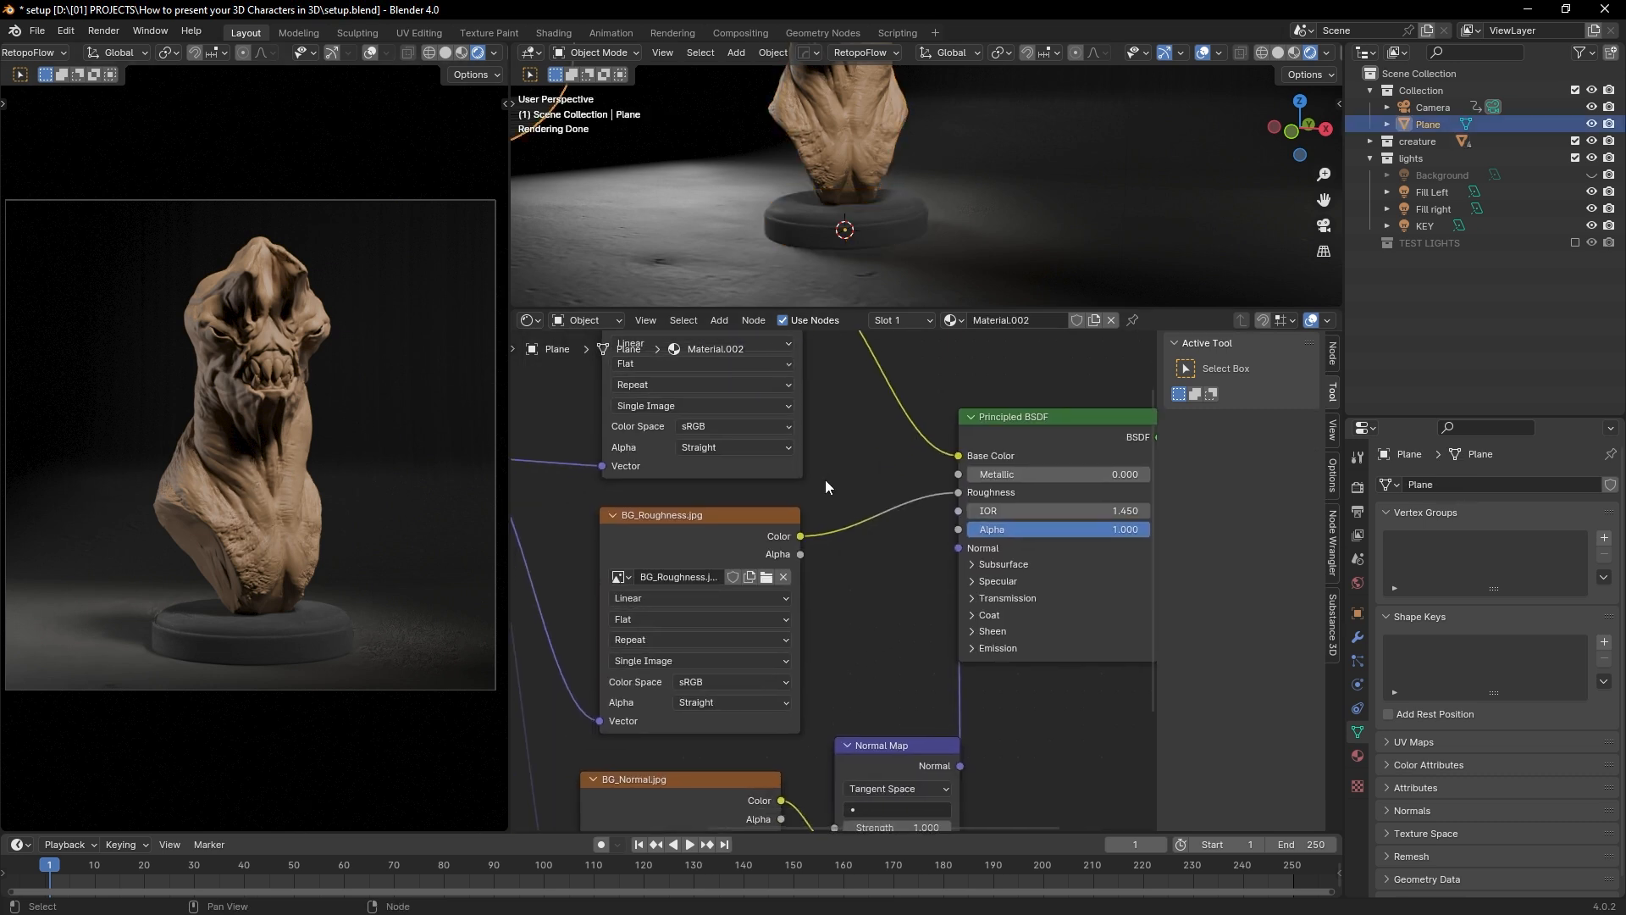
click(723, 681)
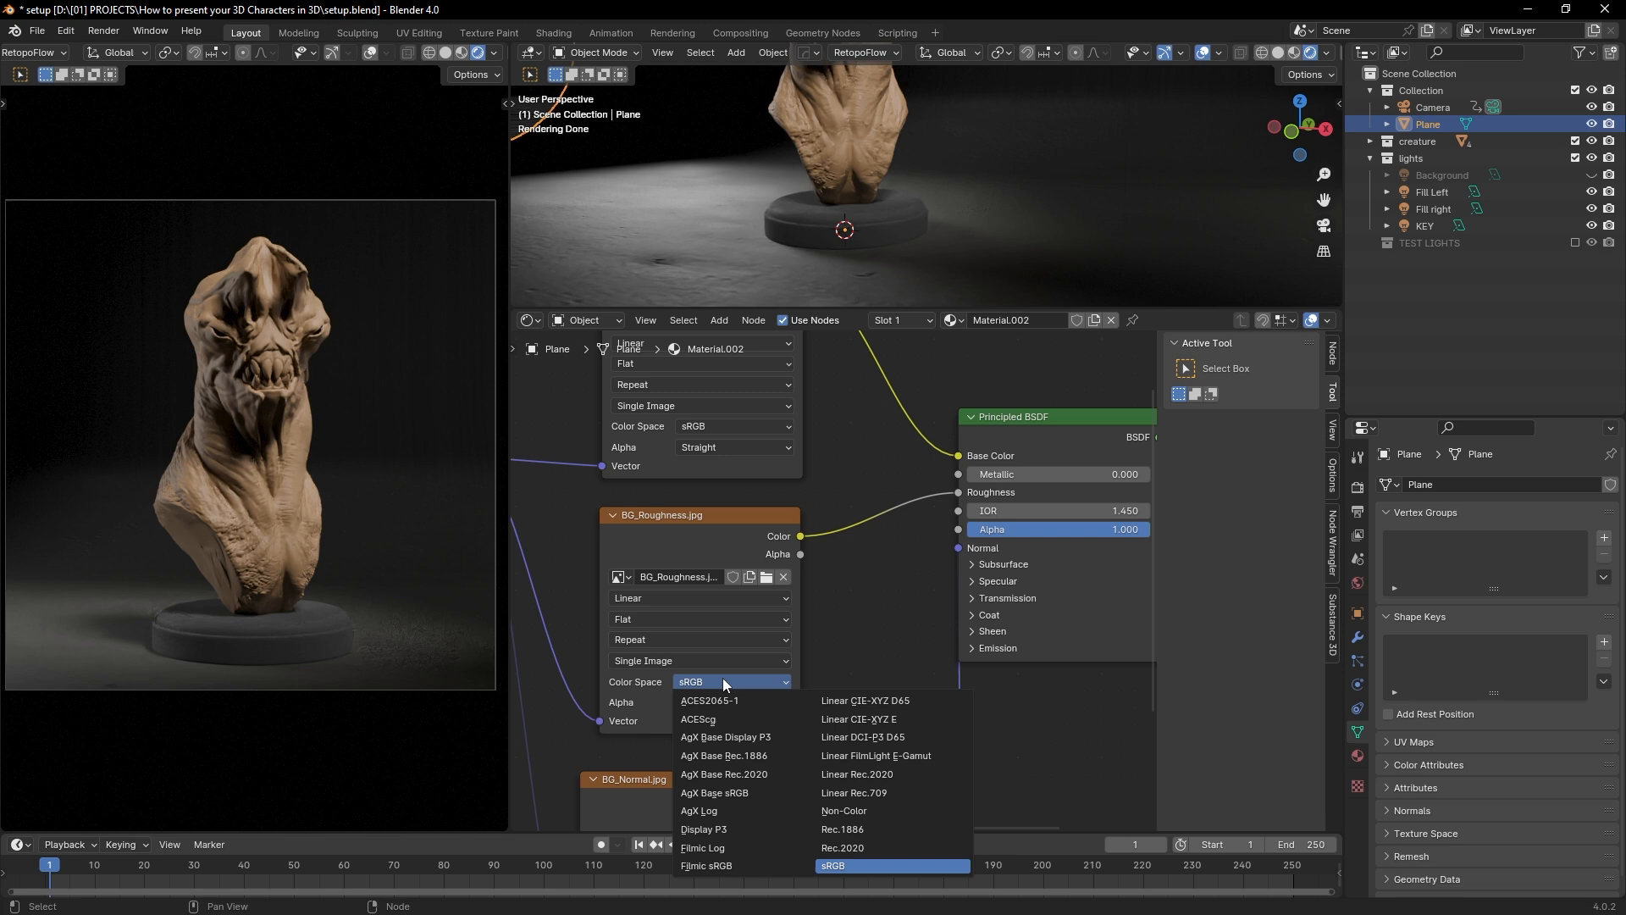
click(862, 810)
Step: Set the Color Space of the backdrop's BG_Normal.jpg texture to Non-Color
middle_drag(830, 641, 826, 484)
middle_drag(809, 744, 809, 633)
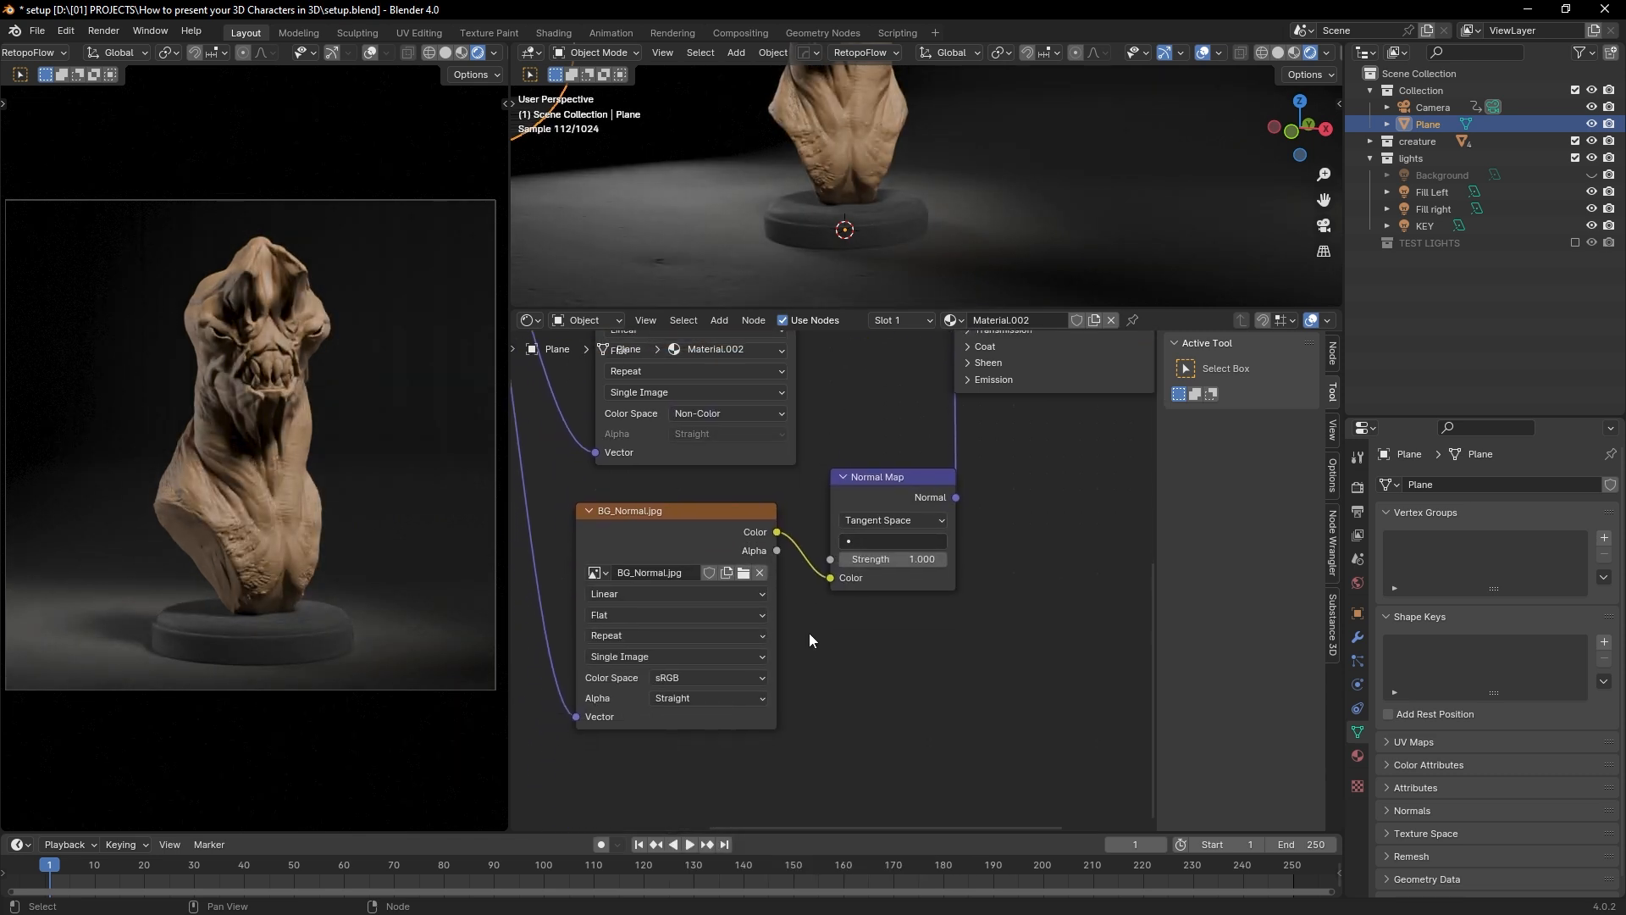
click(718, 679)
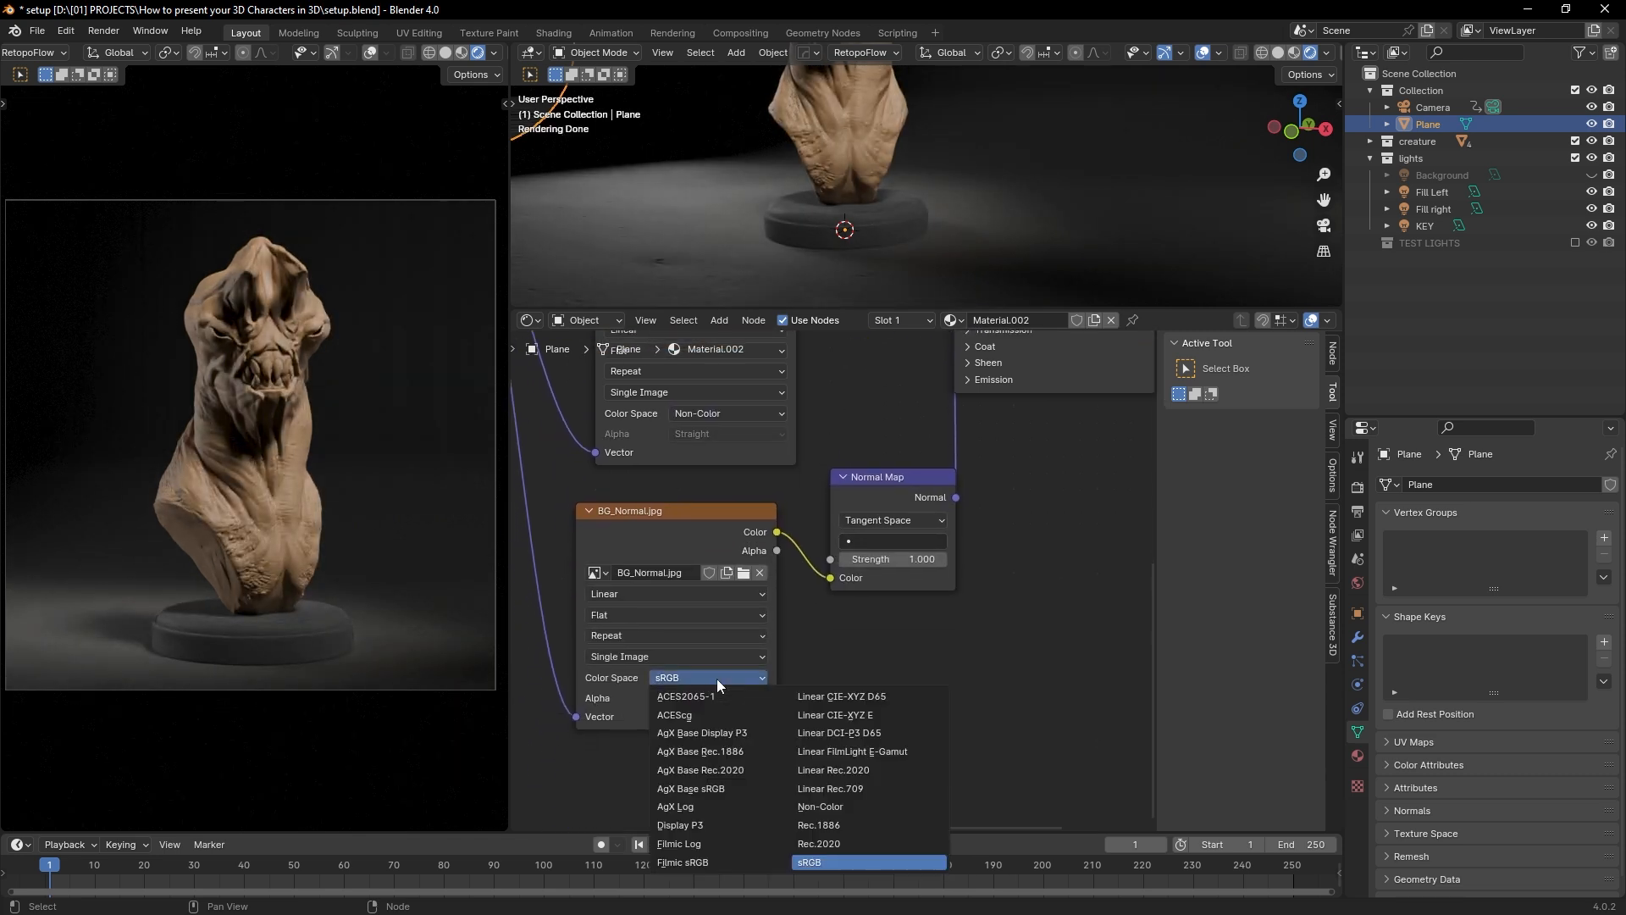
click(841, 803)
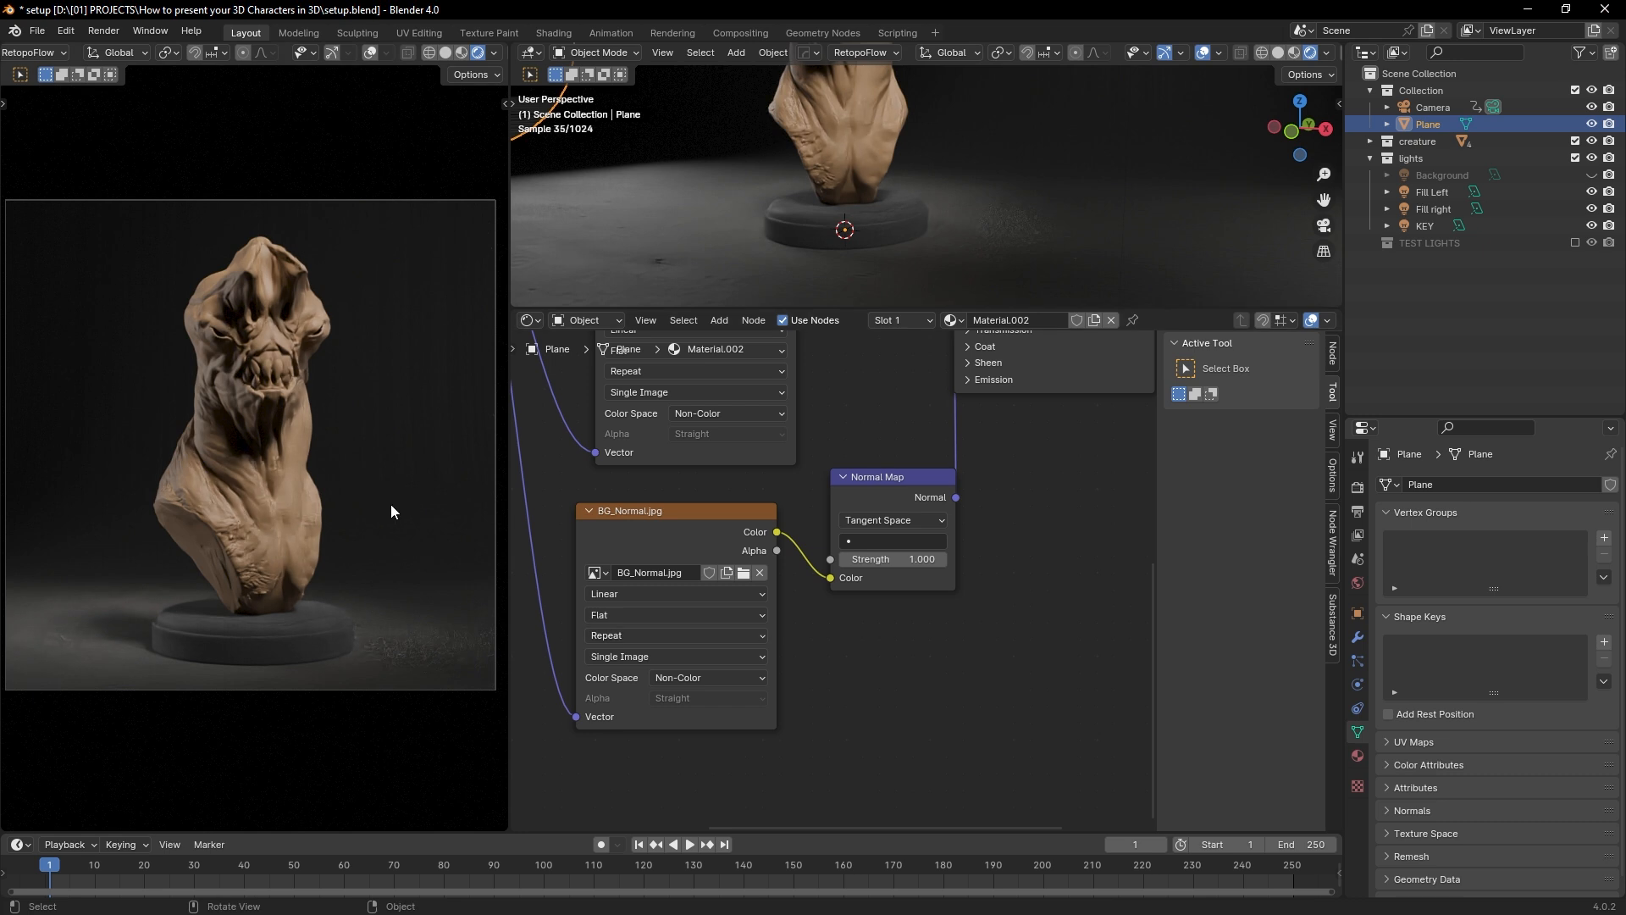
scroll(801, 494, down, 2)
middle_drag(823, 430, 825, 465)
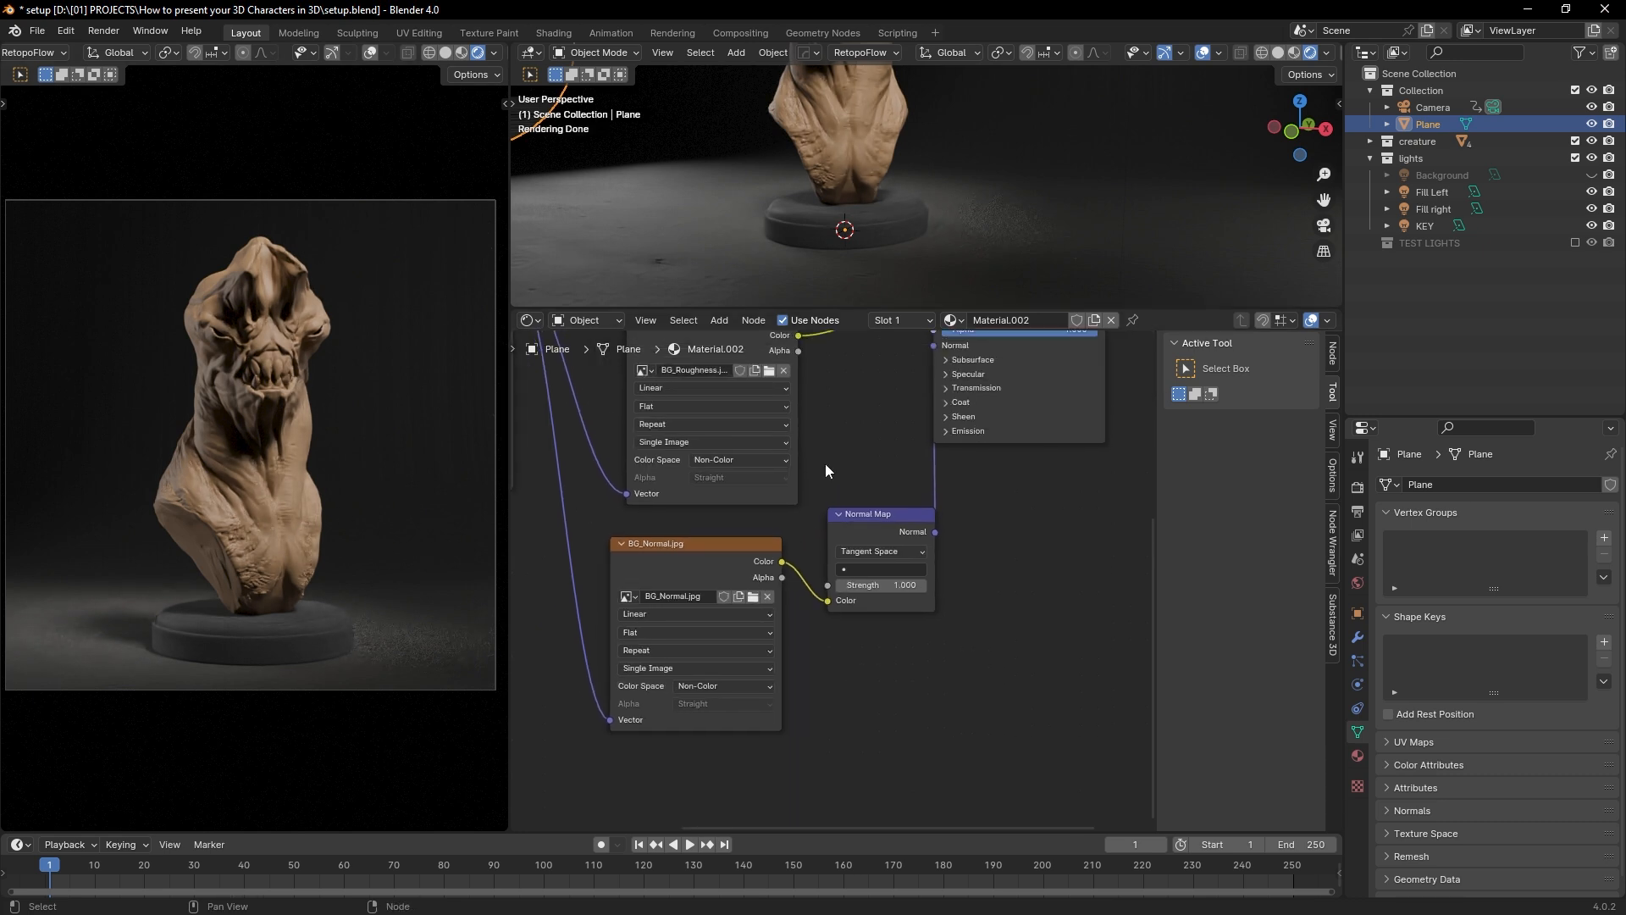
Step: Select the pedestal and move its Principled BSDF and Material Output nodes away from the download.png texture to make room between them
click(844, 227)
key(Home)
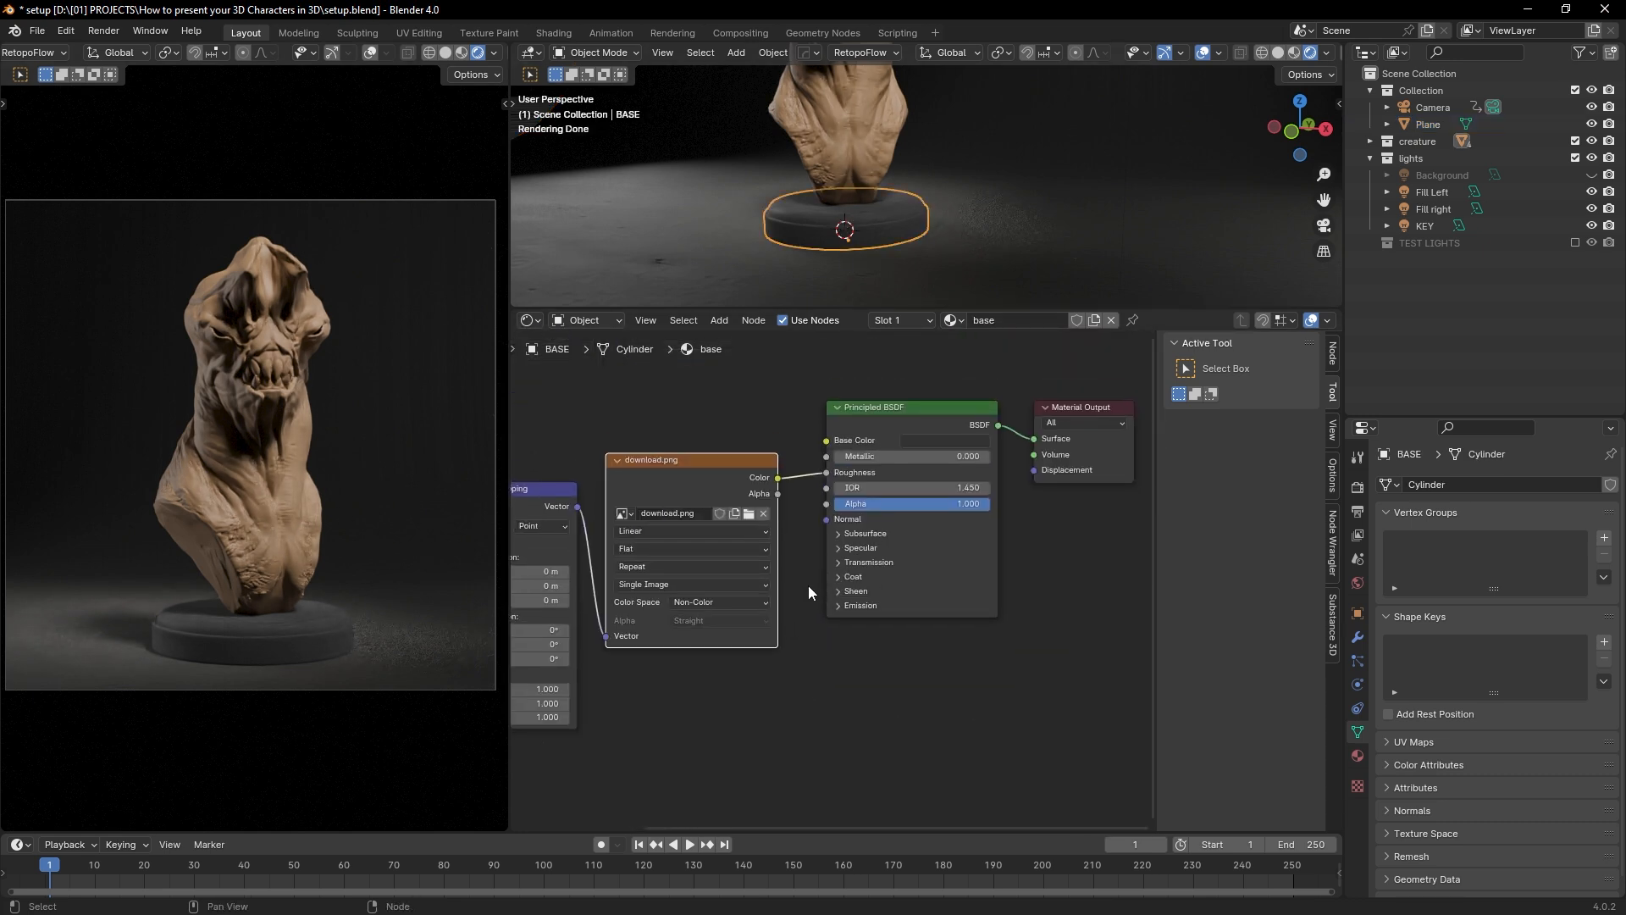
scroll(795, 588, down, 3)
drag(769, 419, 600, 637)
drag(820, 424, 1028, 711)
drag(856, 515, 965, 502)
click(884, 583)
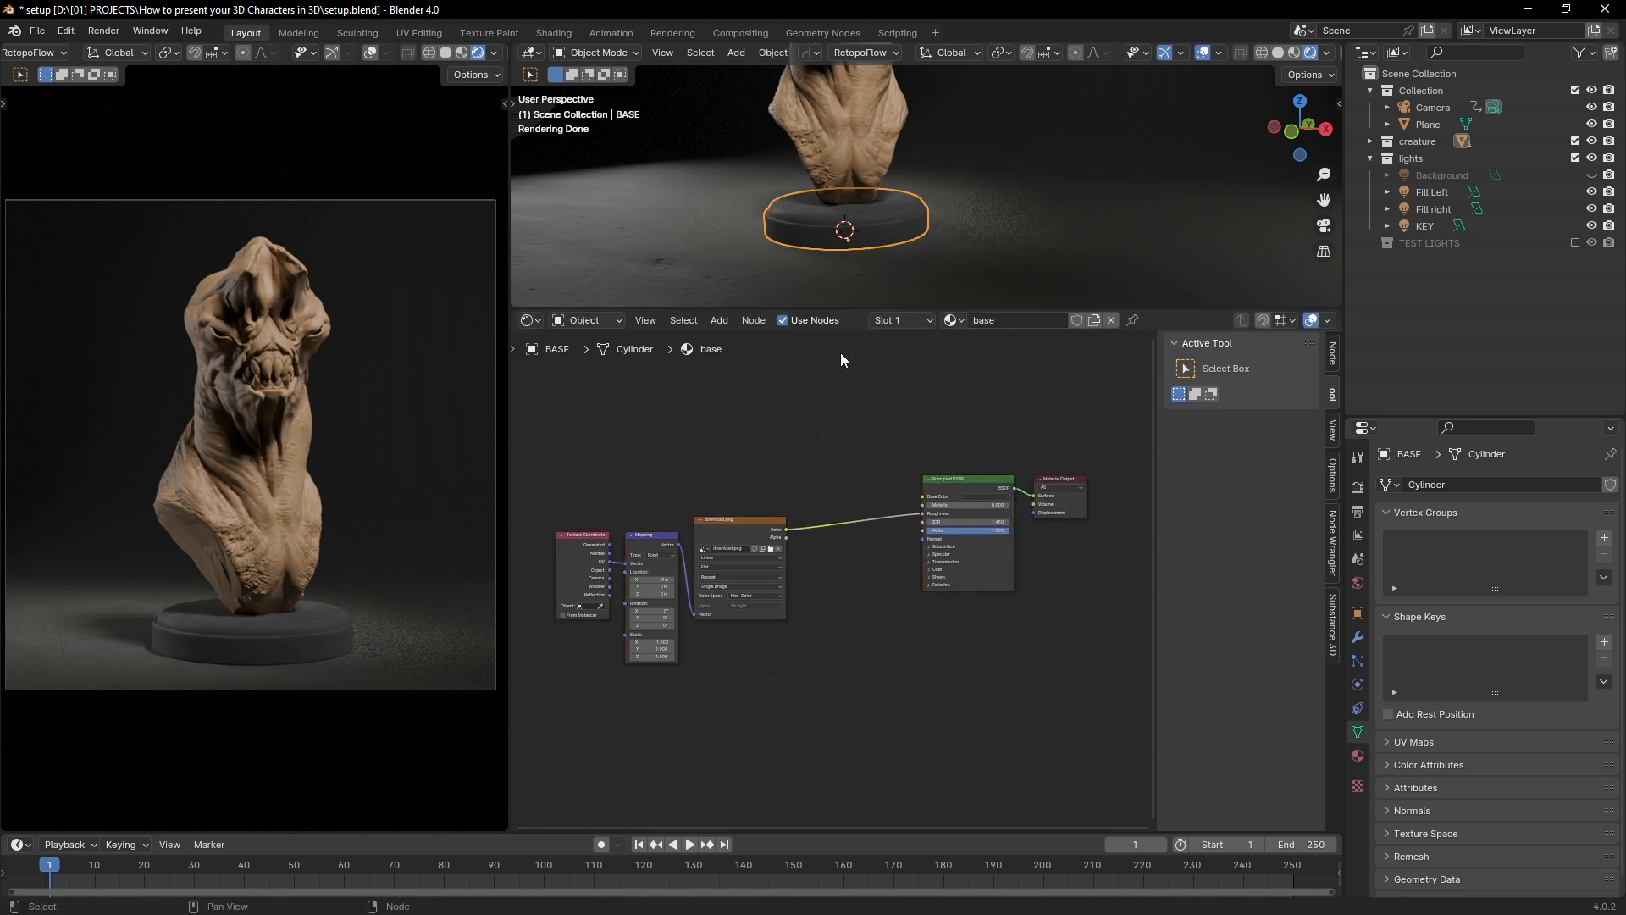
Step: Preview the download.png texture directly on the pedestal and examine its pattern up close
scroll(871, 180, up, 5)
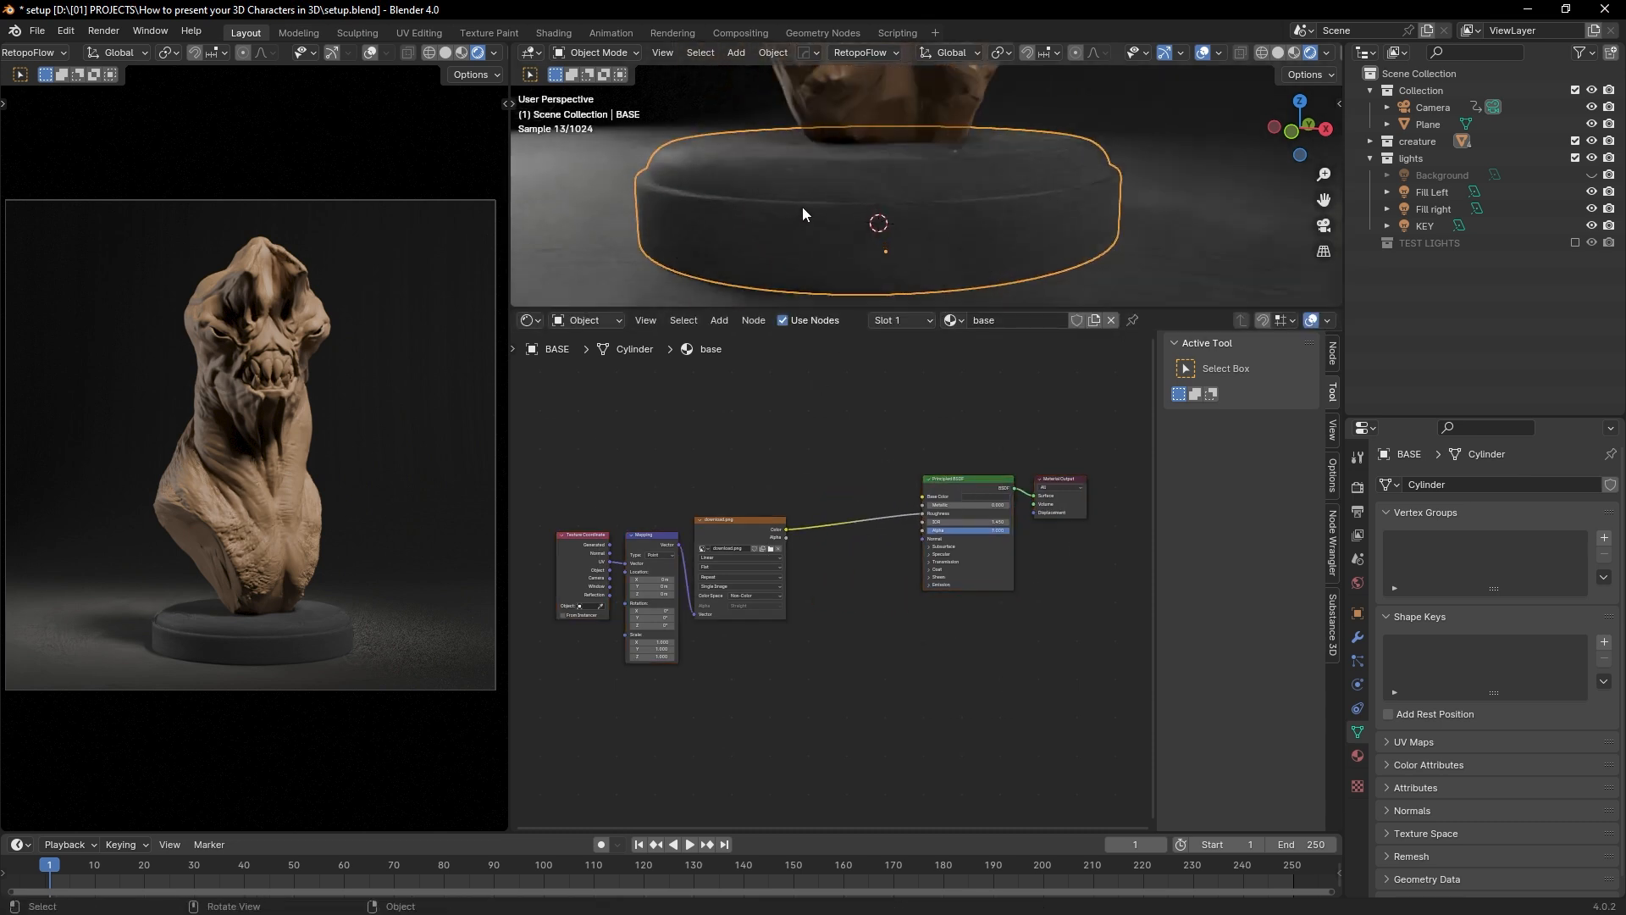
scroll(887, 221, up, 2)
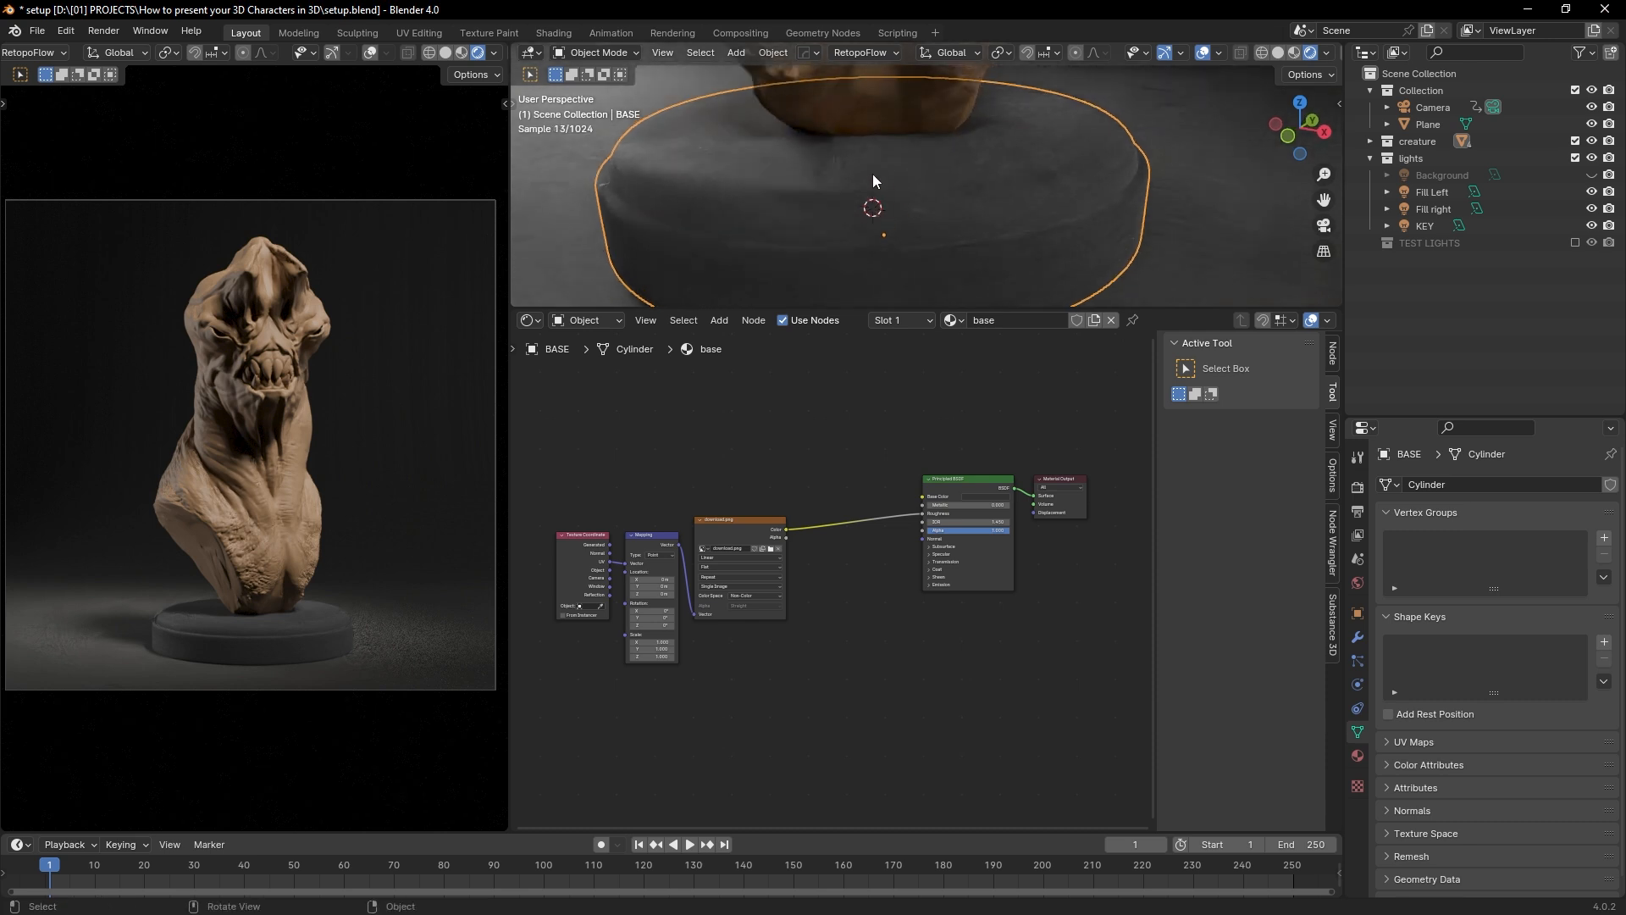
shift+middle_drag(880, 195, 884, 182)
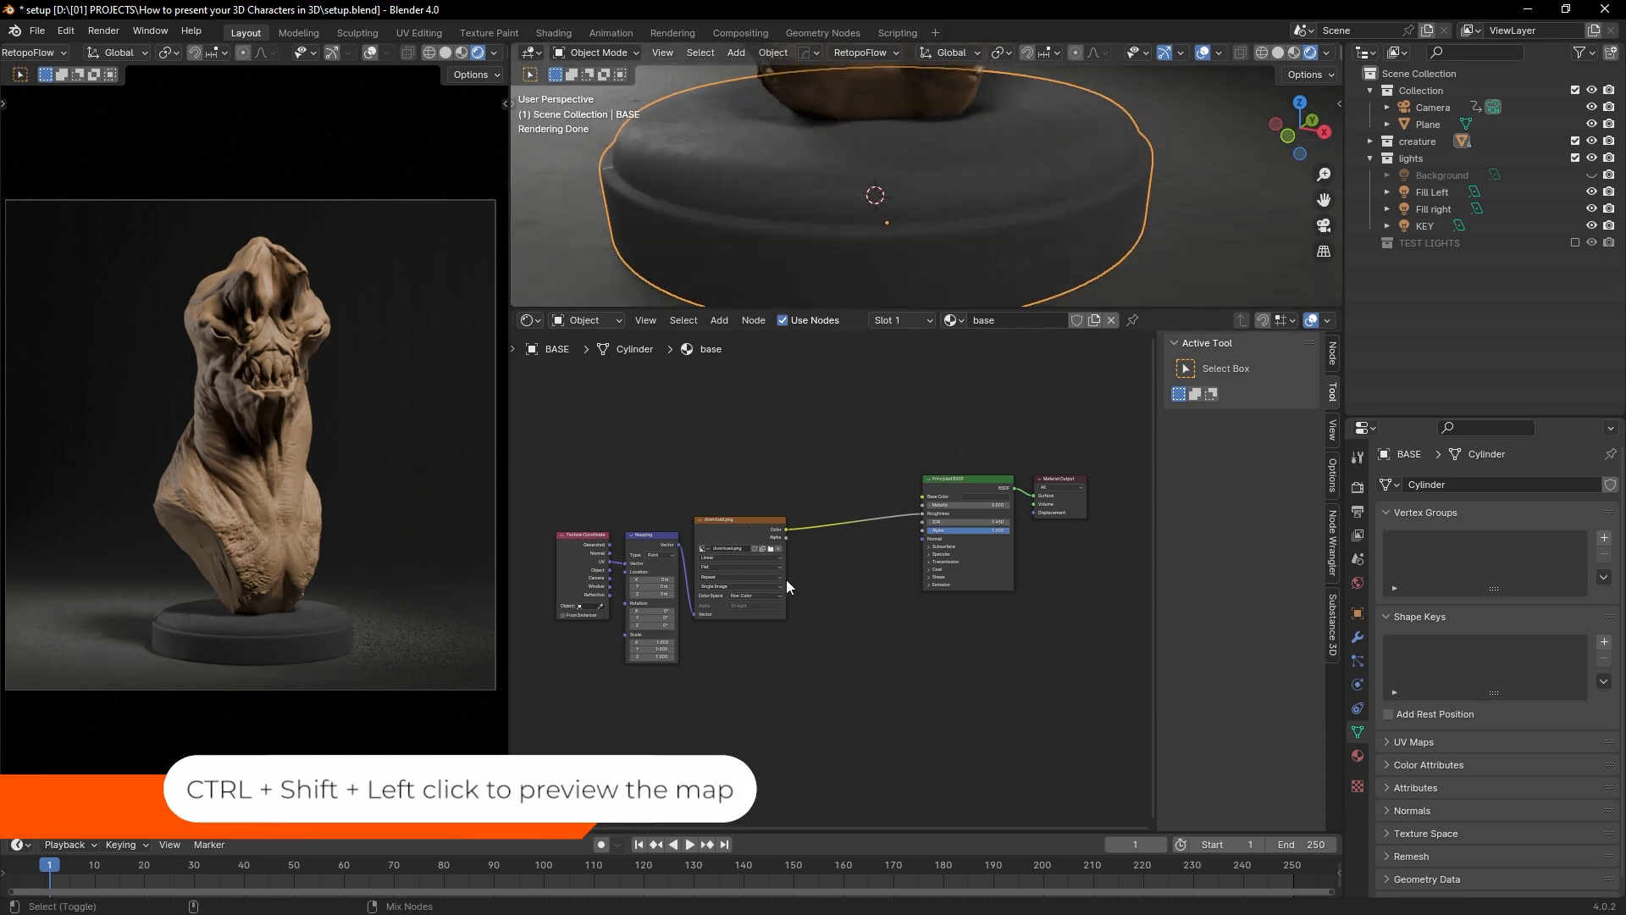
ctrl+shift+click(745, 525)
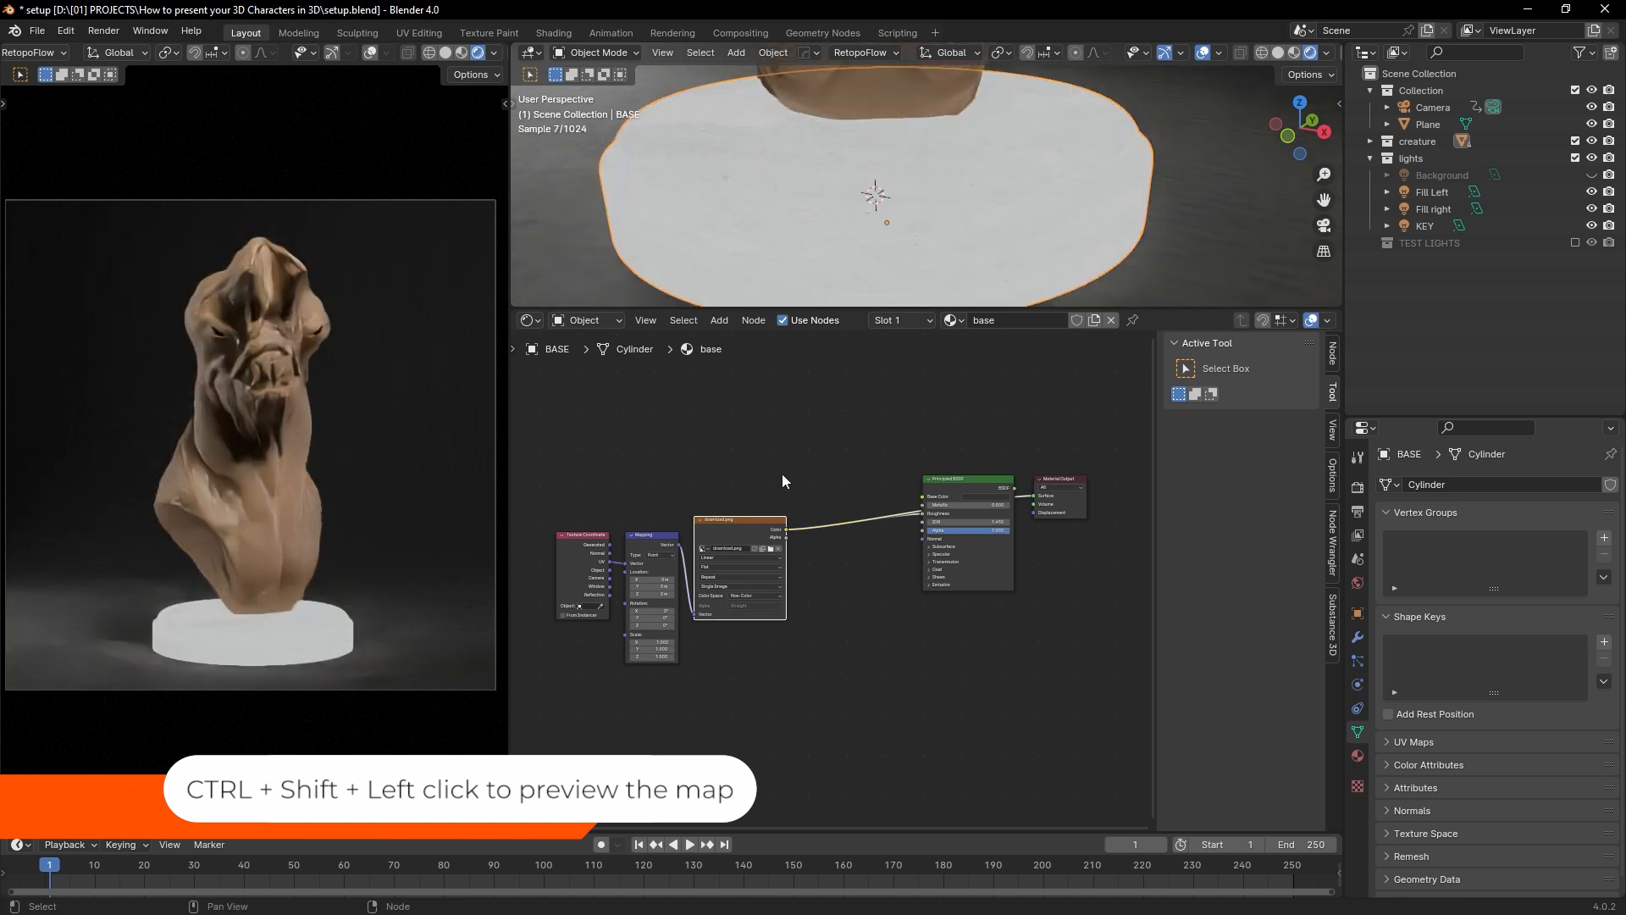
middle_drag(801, 188, 937, 185)
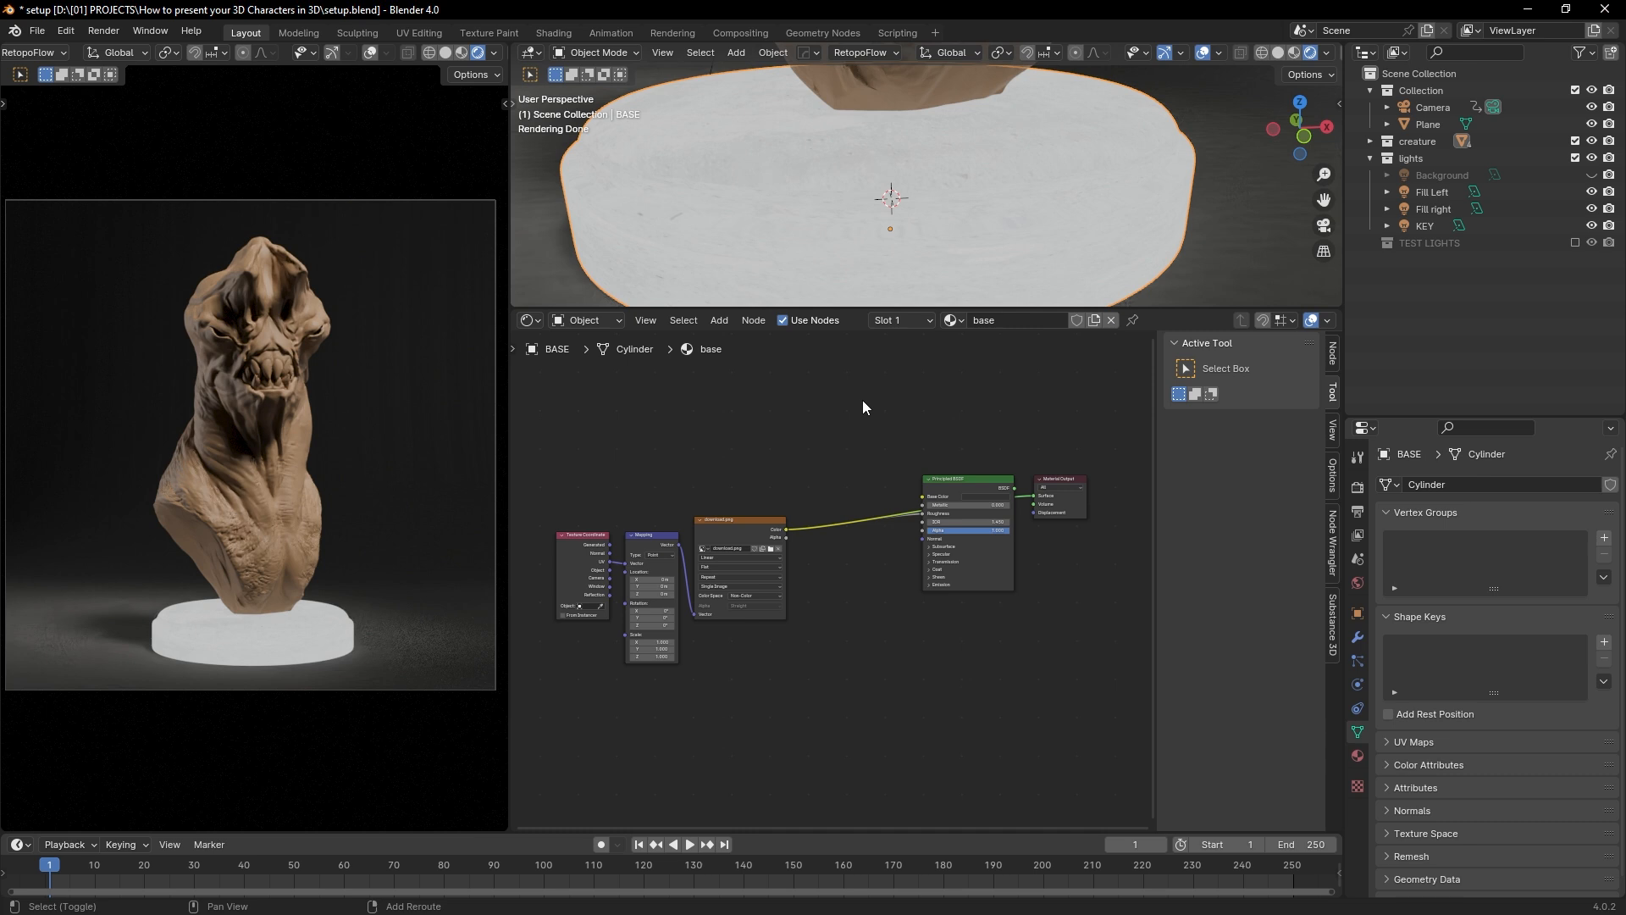
Step: Add a Color Ramp node between the download.png texture and the Principled BSDF's Roughness
key(shift+a)
text(ra)
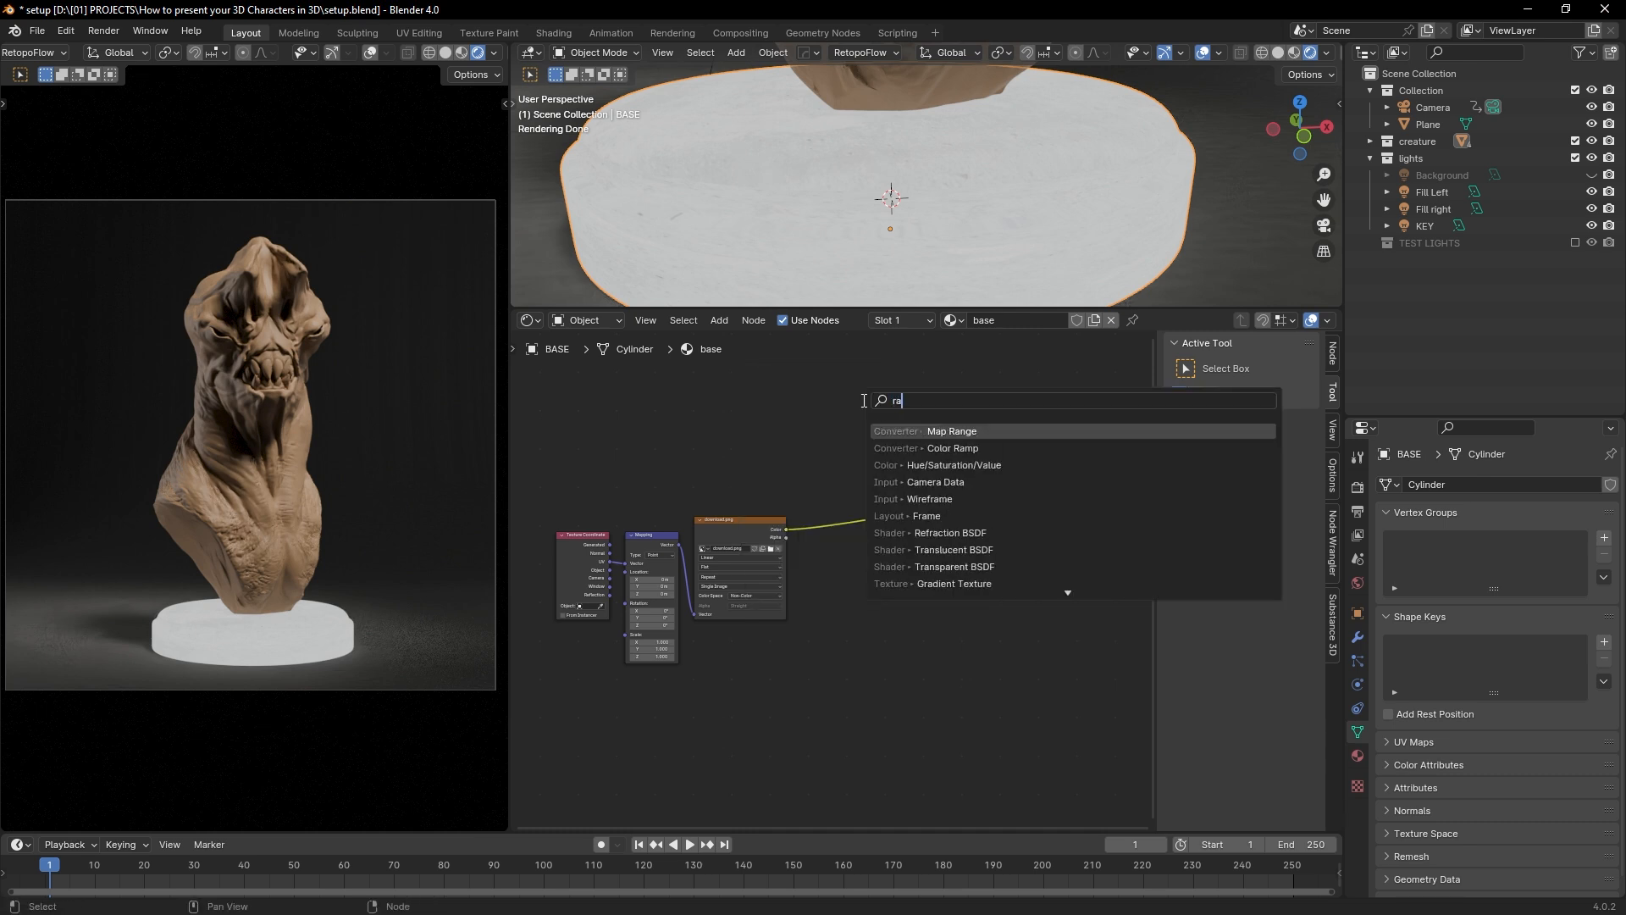
text(mp)
click(913, 430)
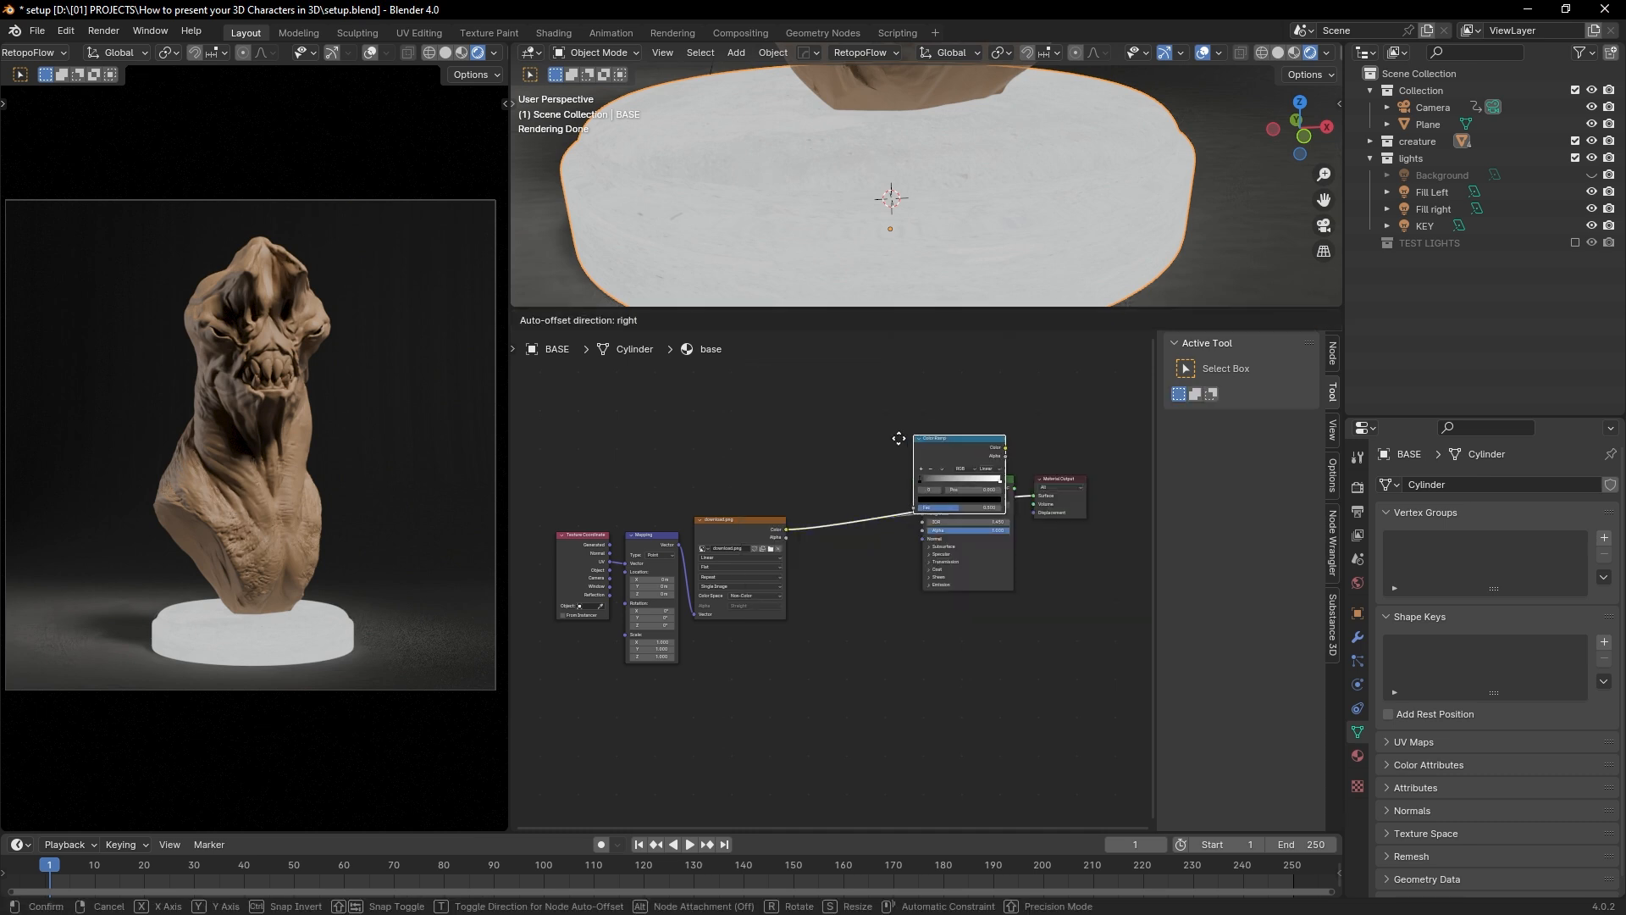
click(819, 498)
scroll(818, 498, up, 3)
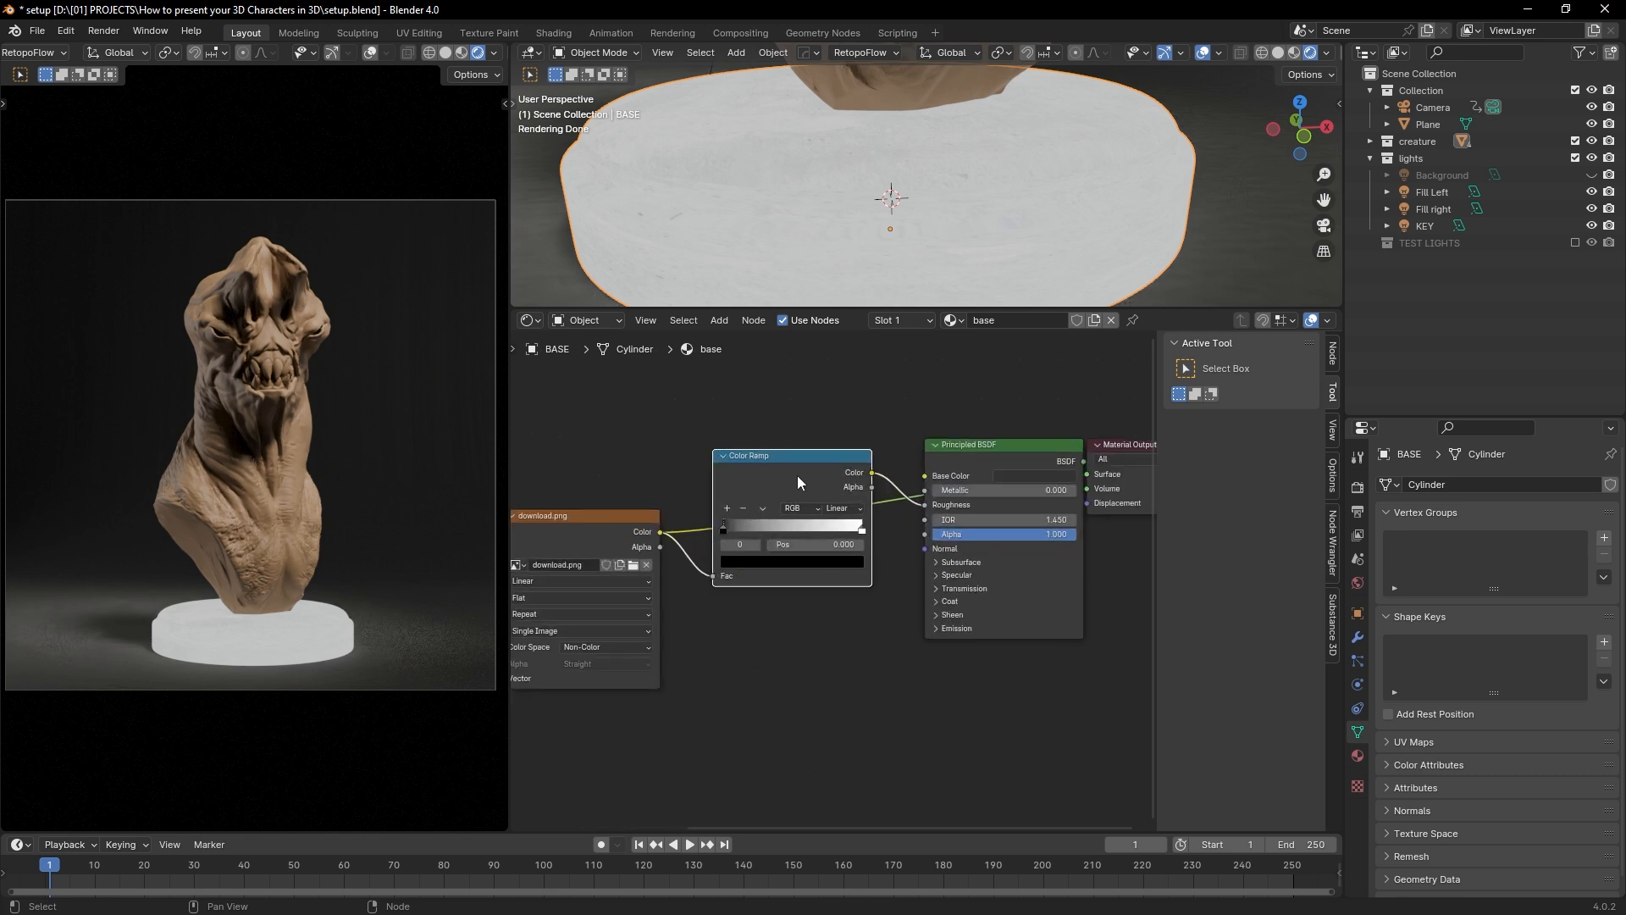
Step: Move the Principled BSDF node below the Material Output and preview the Color Ramp's Color output on the pedestal
ctrl+shift+click(800, 459)
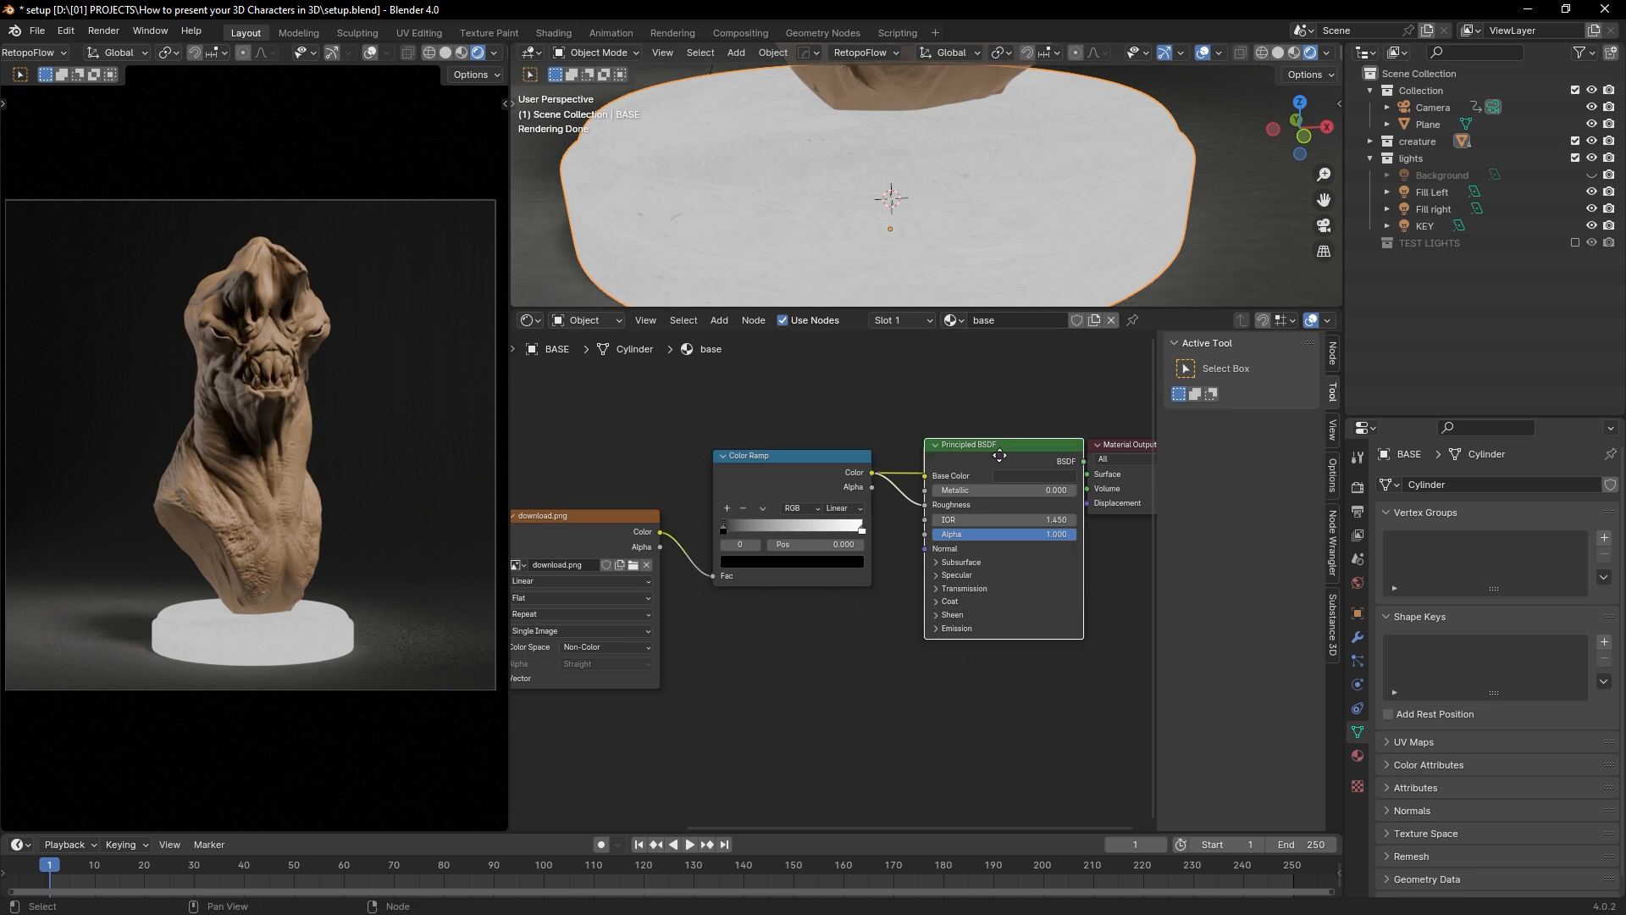
drag(998, 441, 987, 566)
ctrl+shift+click(608, 523)
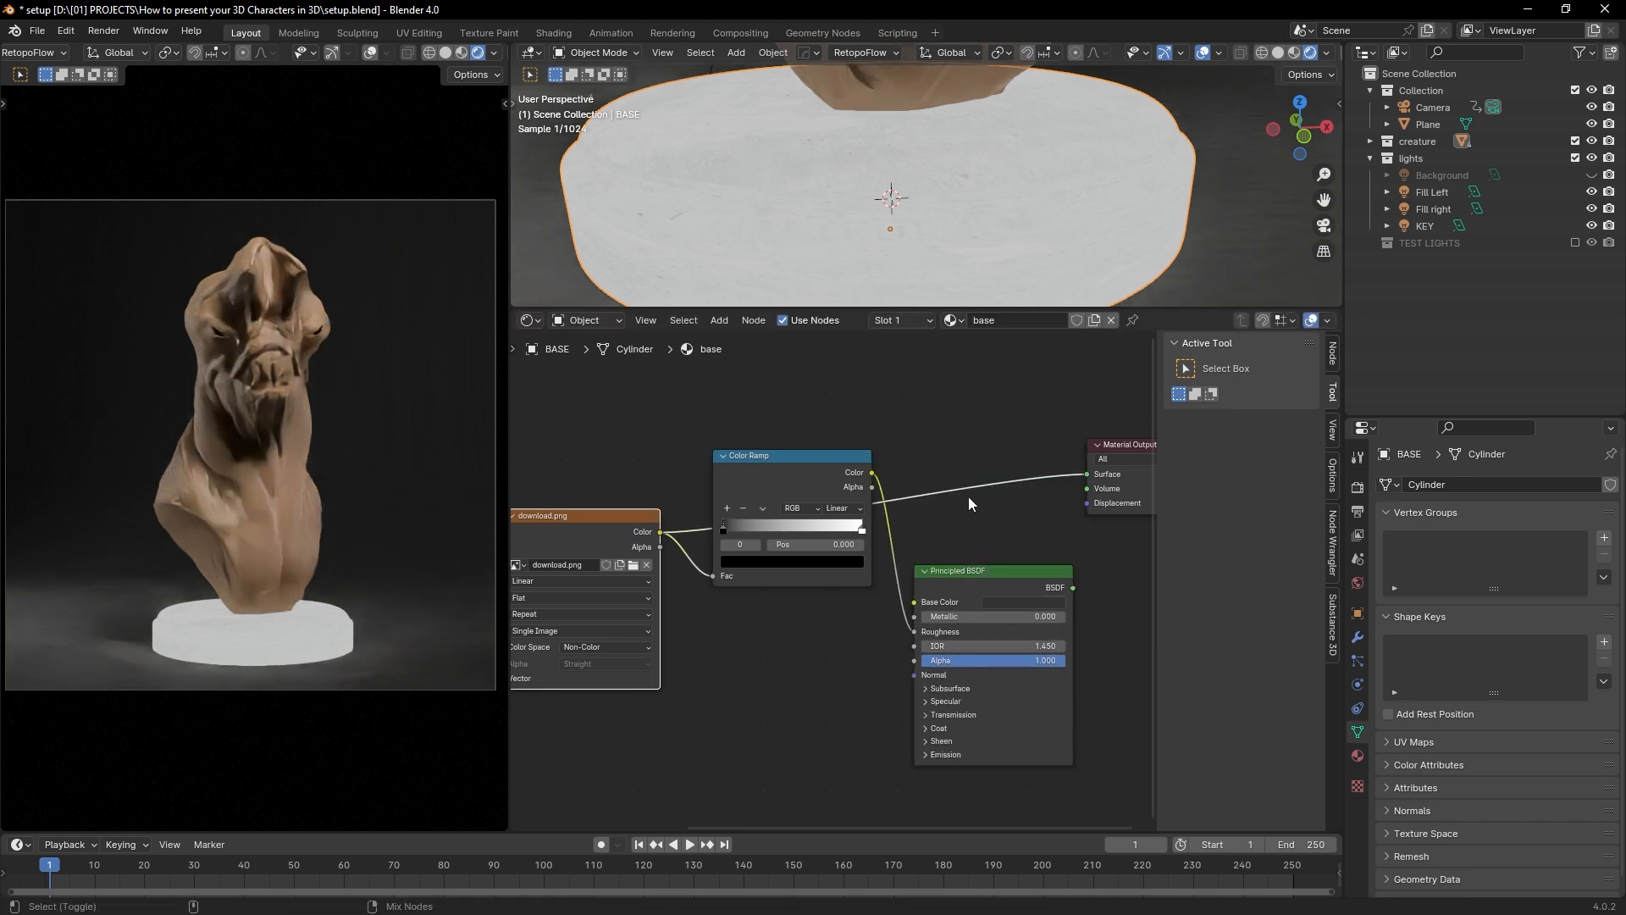
ctrl+shift+click(800, 480)
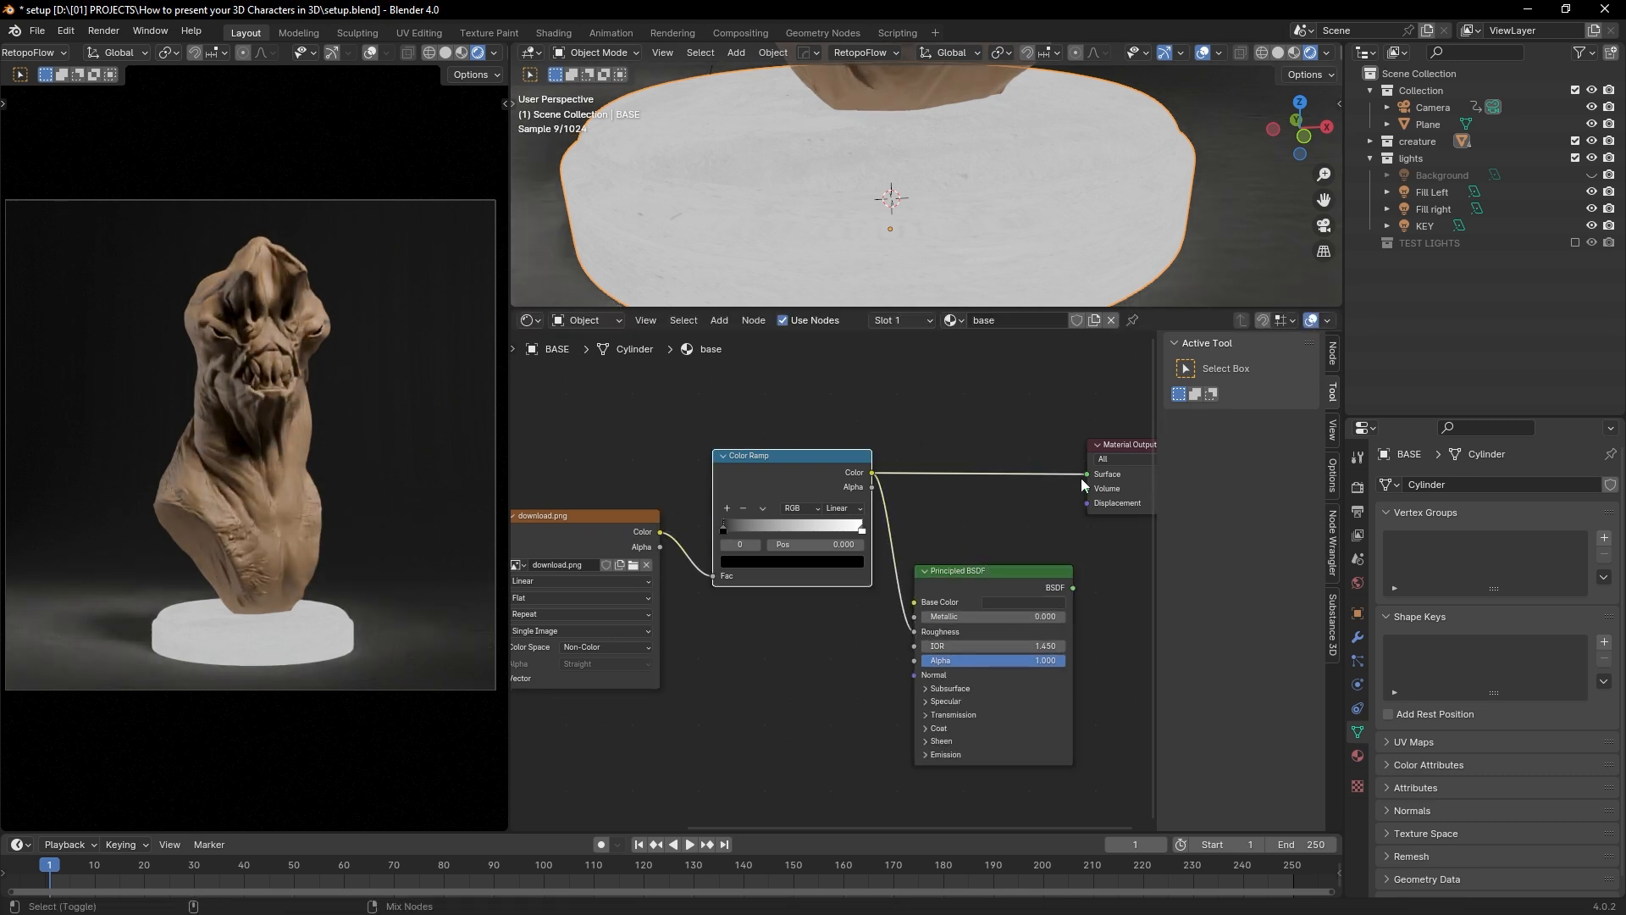
ctrl+shift+click(983, 576)
ctrl+shift+click(776, 490)
middle_drag(1100, 474, 1053, 475)
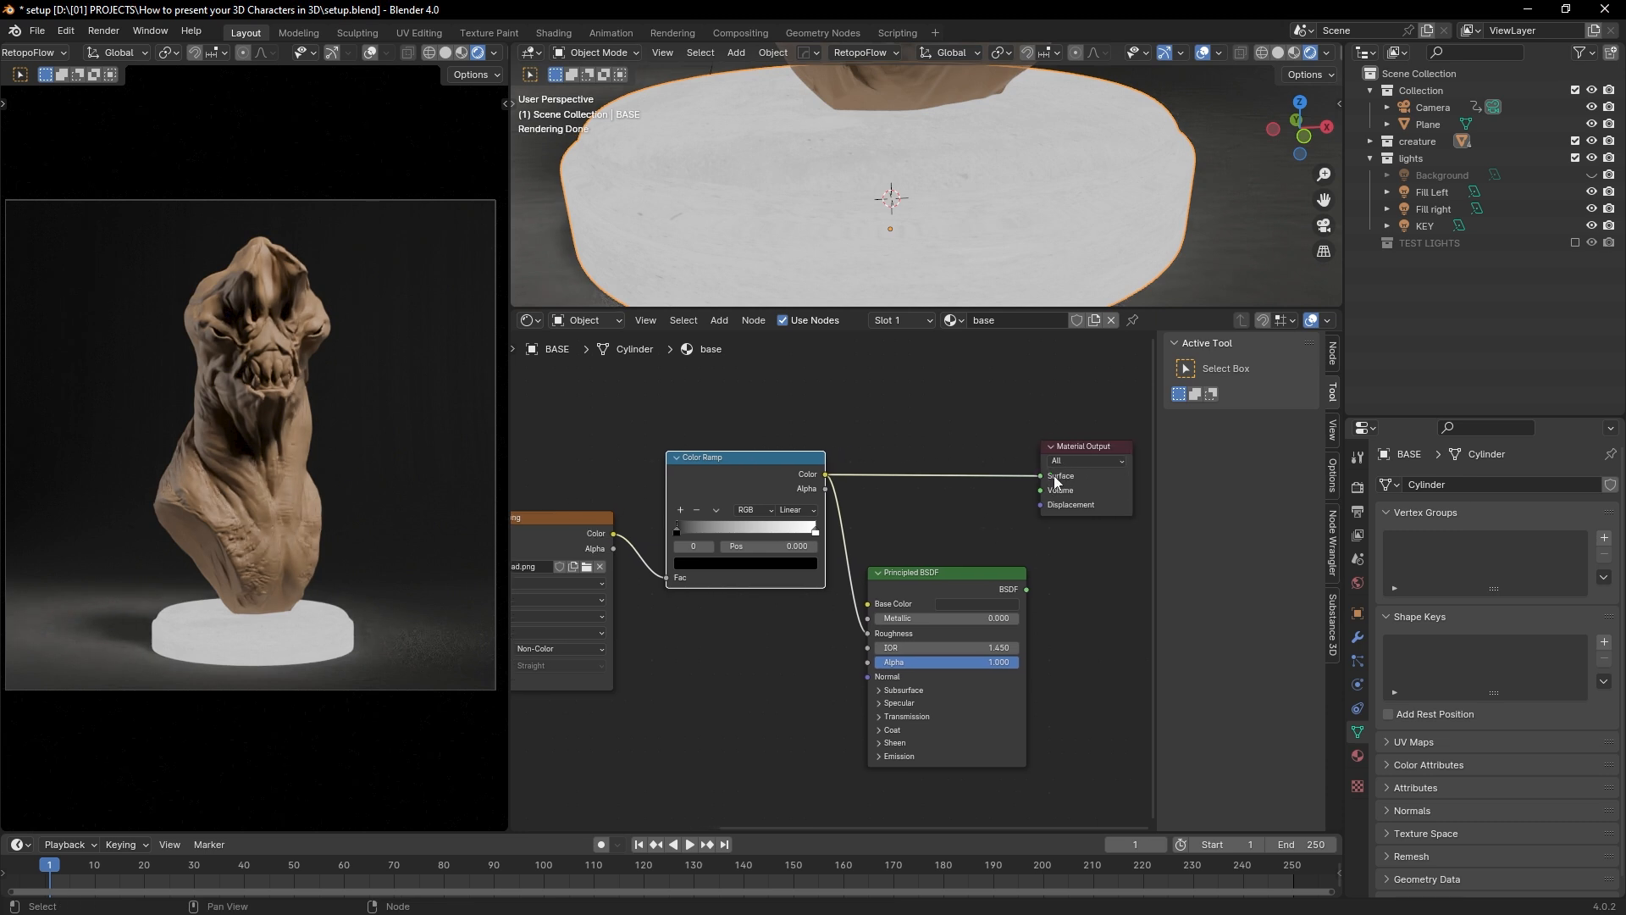
ctrl+shift+click(786, 471)
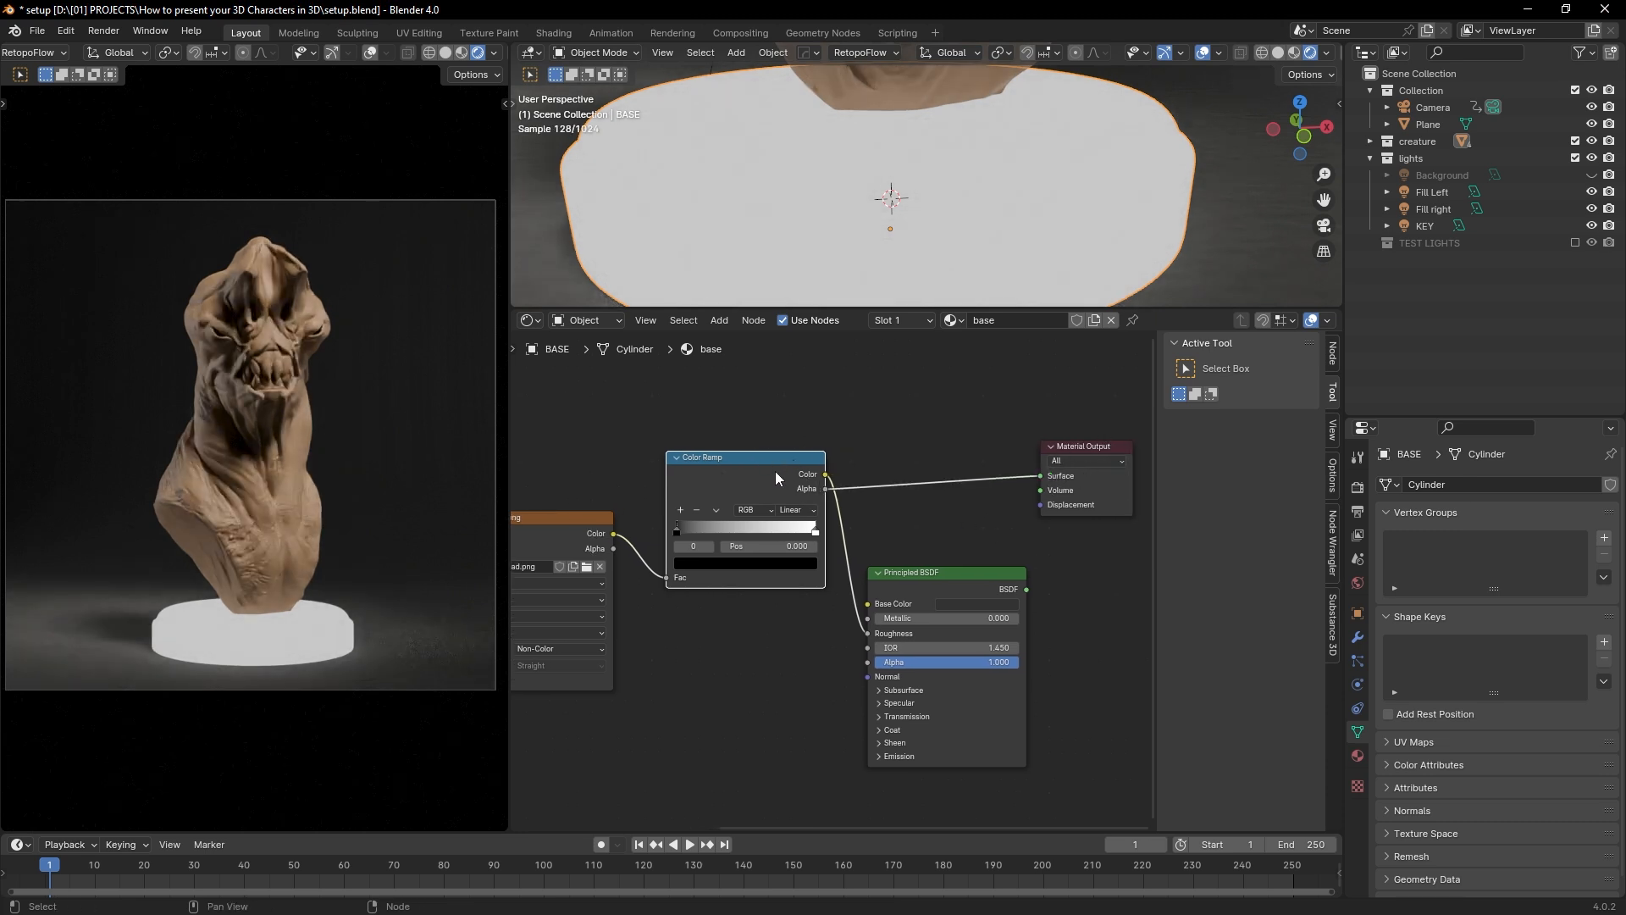
ctrl+shift+click(733, 470)
middle_drag(758, 481, 791, 490)
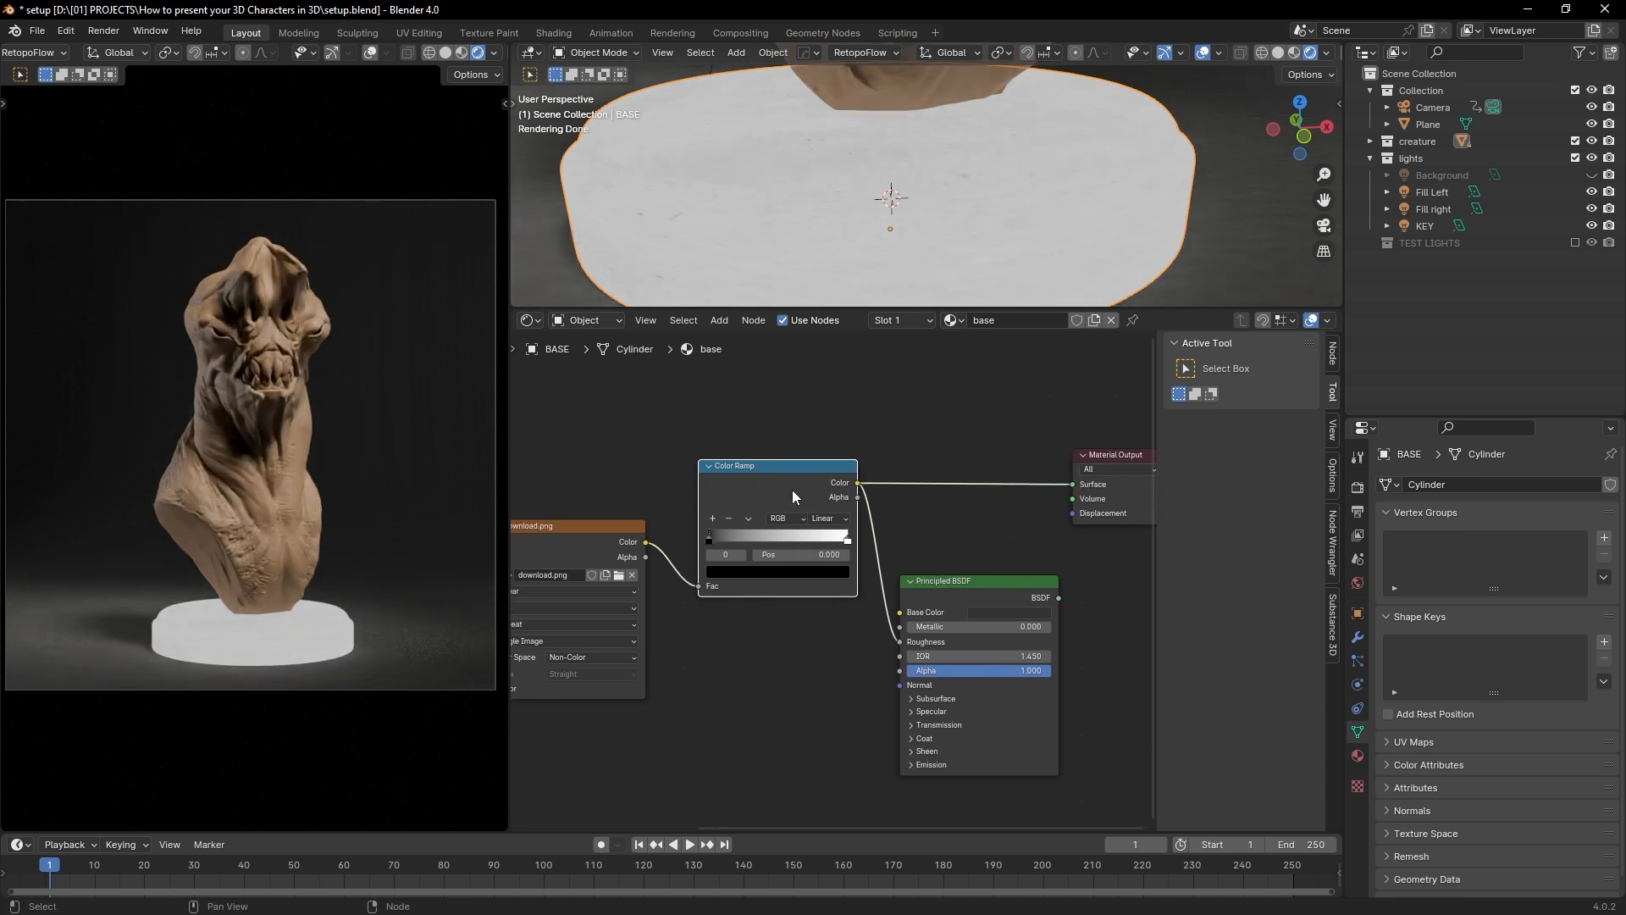
Step: Move the Color Ramp's black stop to position 0.623 and reconnect the Principled BSDF to the Material Output
drag(847, 537, 833, 542)
drag(711, 542, 781, 535)
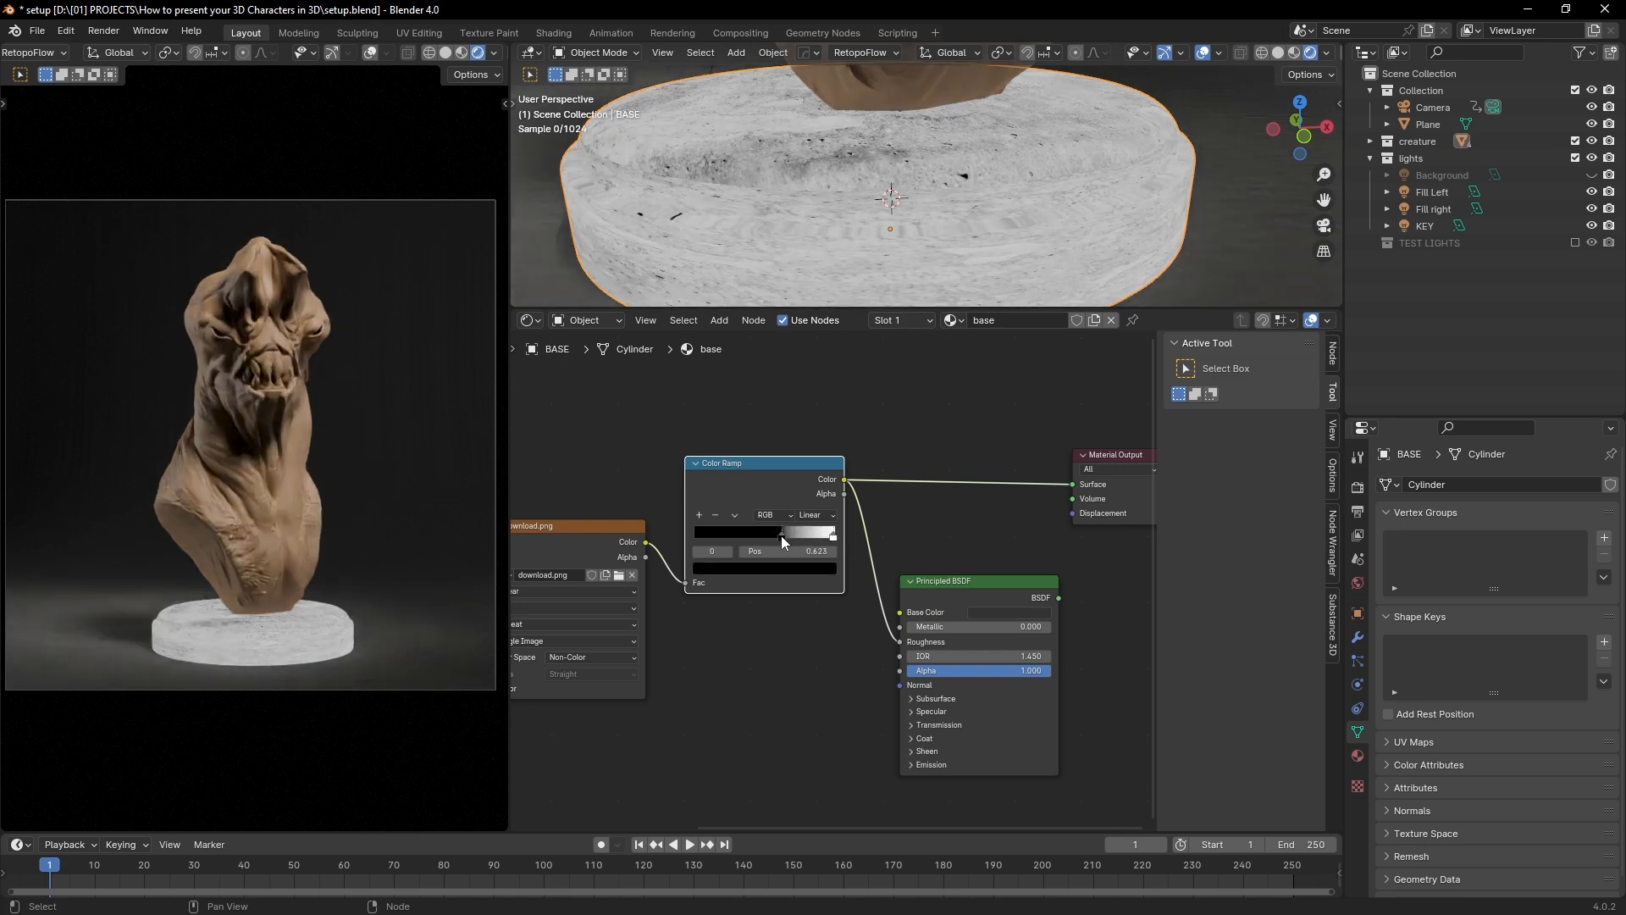
click(966, 585)
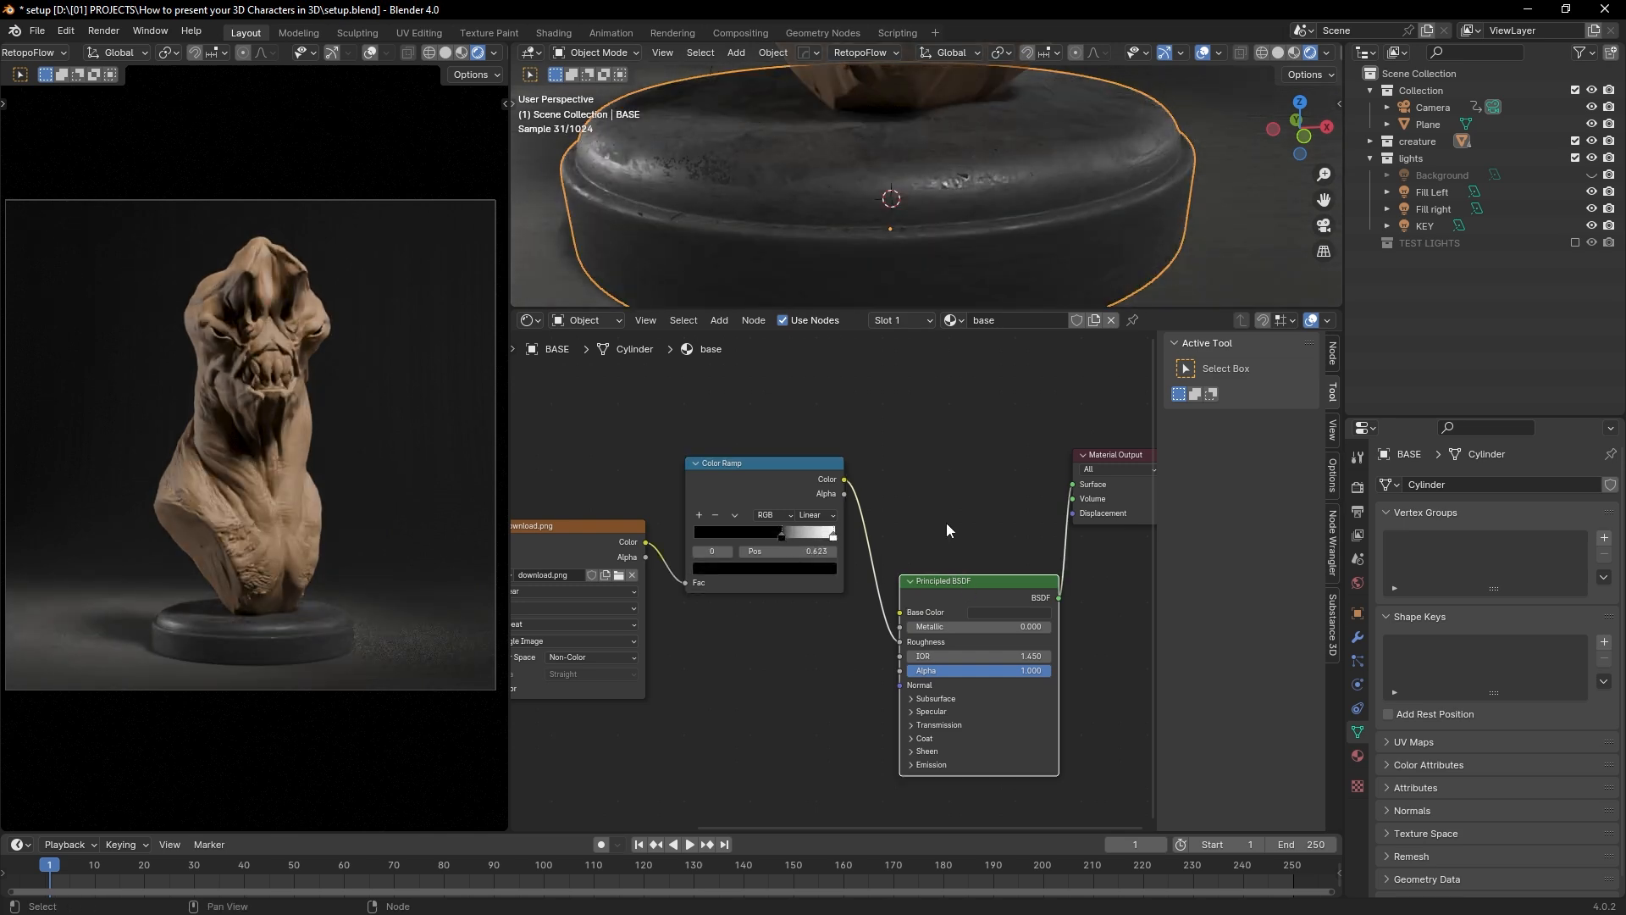
Step: Shift the Color Ramp's black stop to position 0.645 and darken its white stop to a very light grey
click(813, 537)
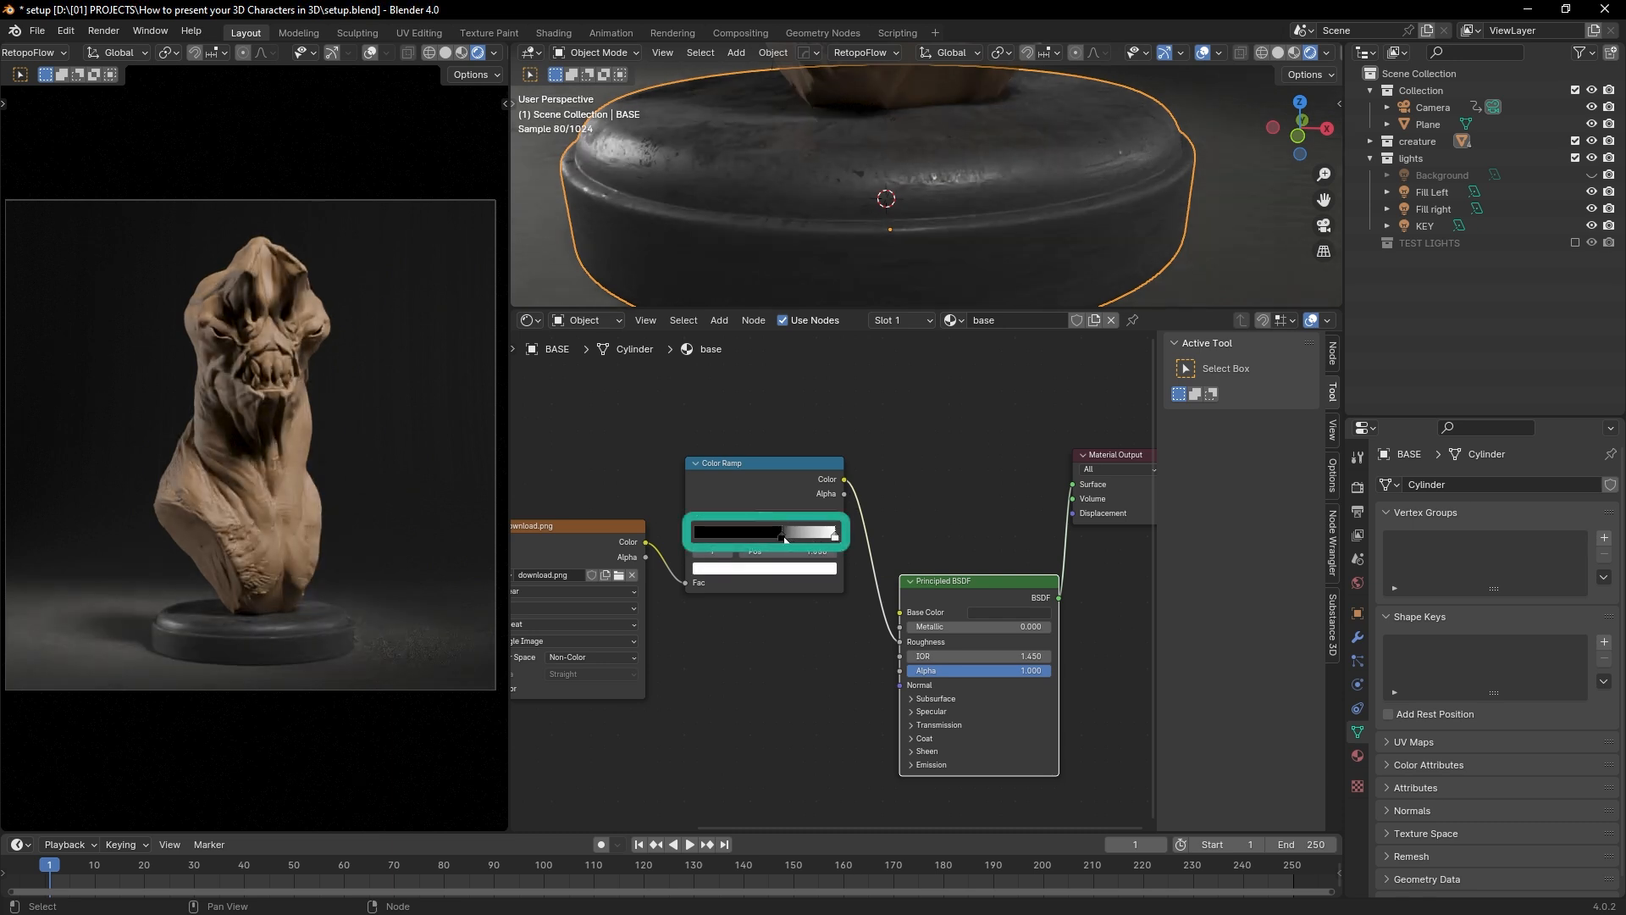
drag(785, 539, 786, 534)
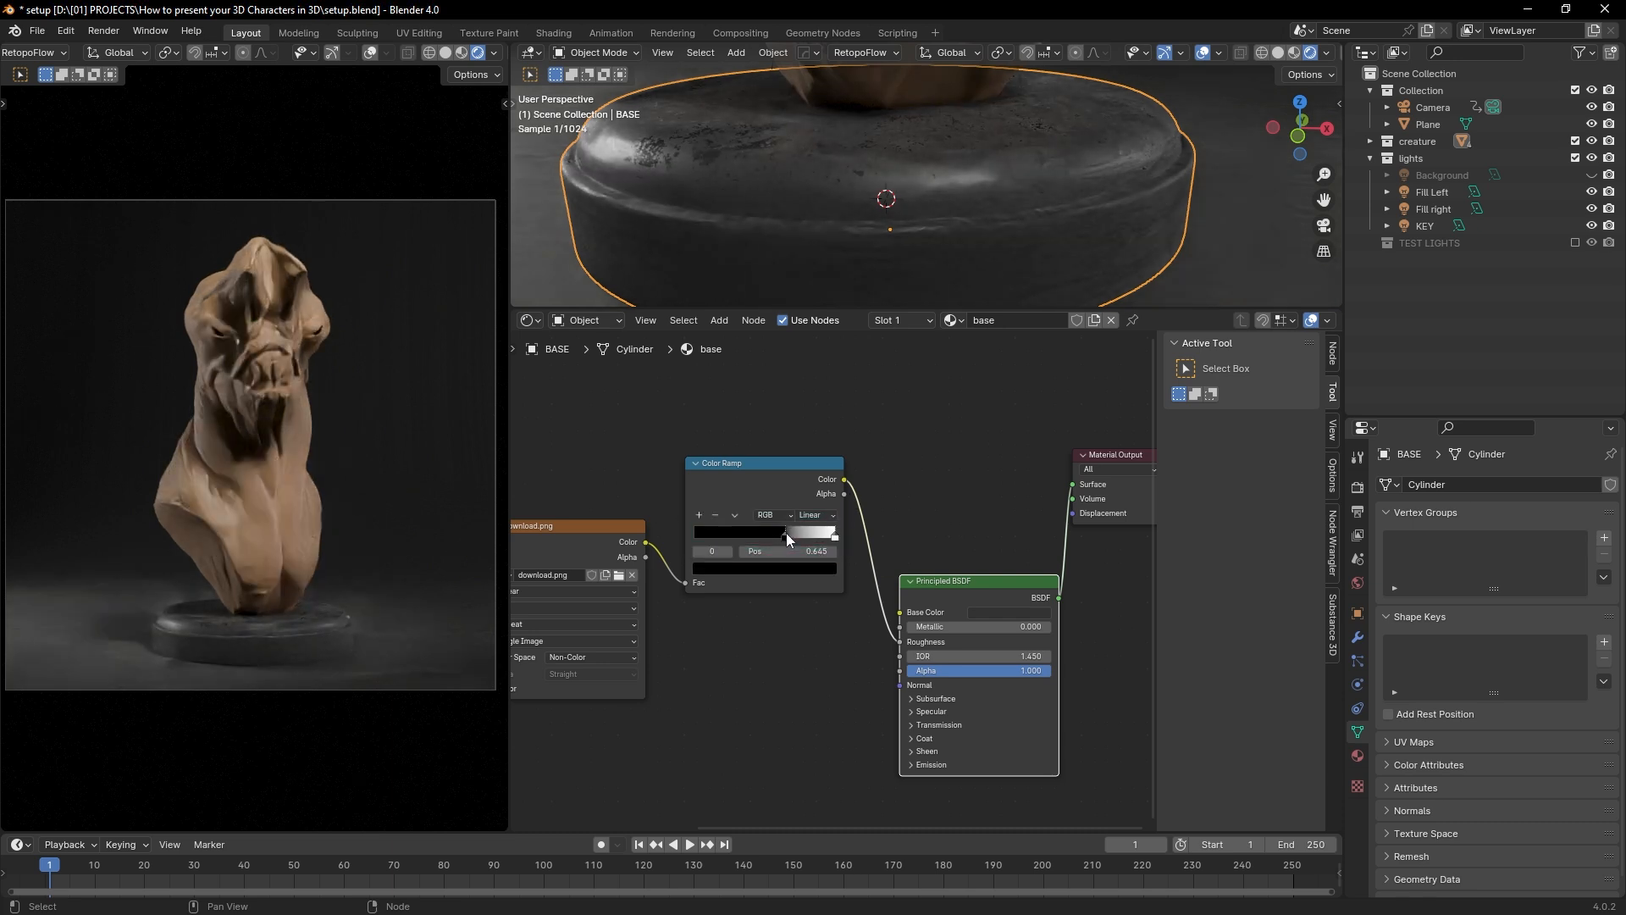
click(835, 538)
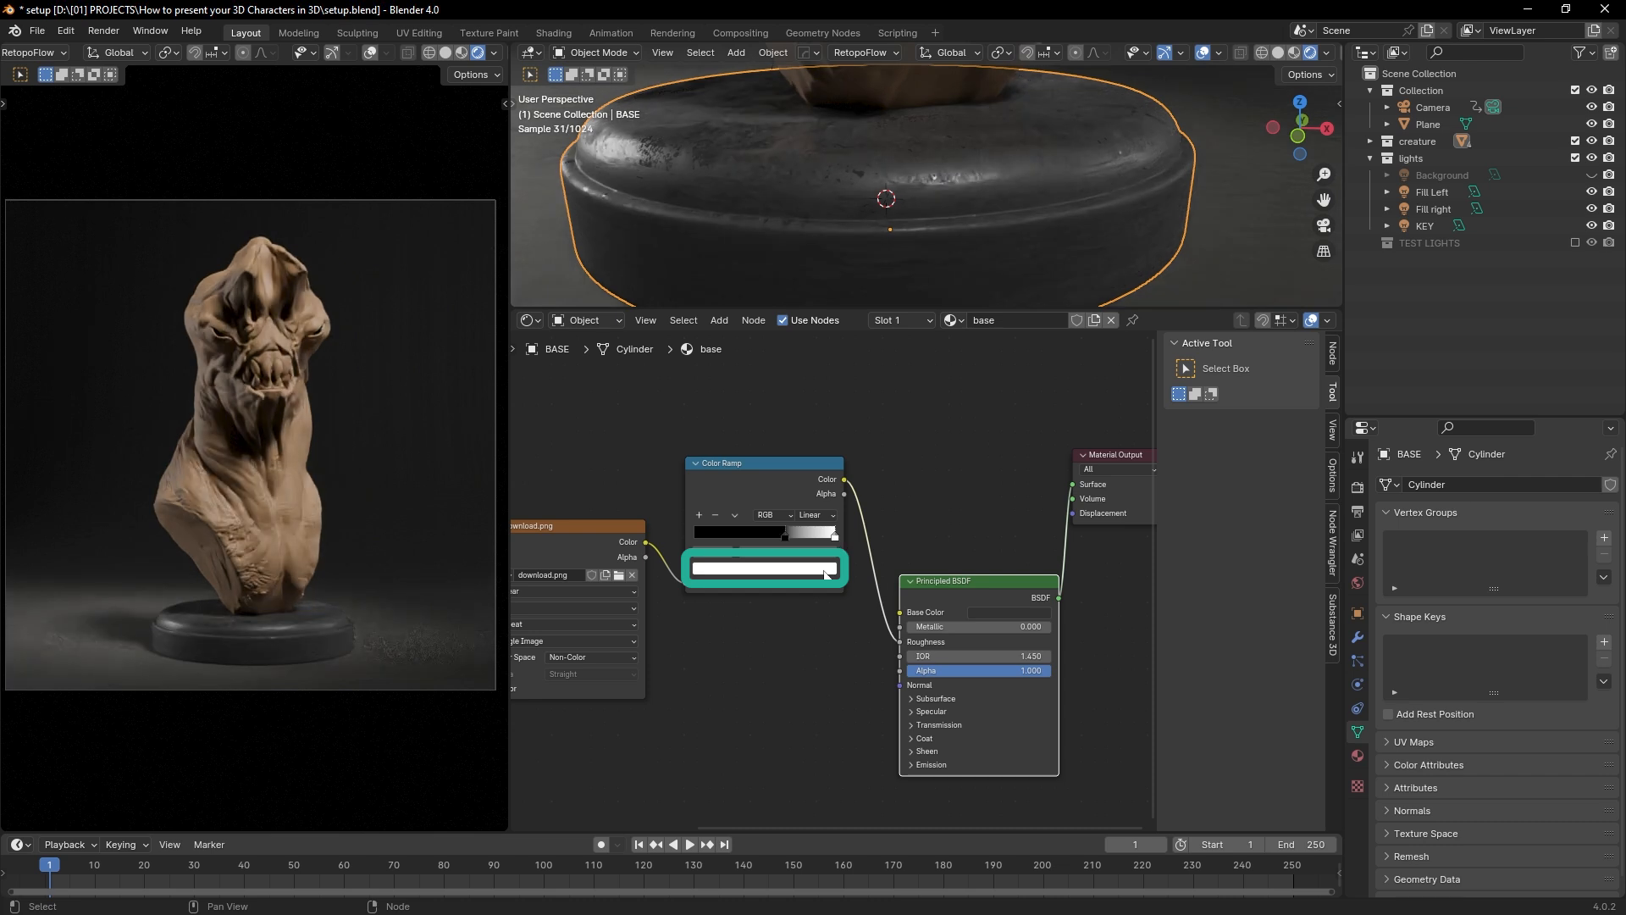
click(826, 572)
drag(827, 383, 826, 378)
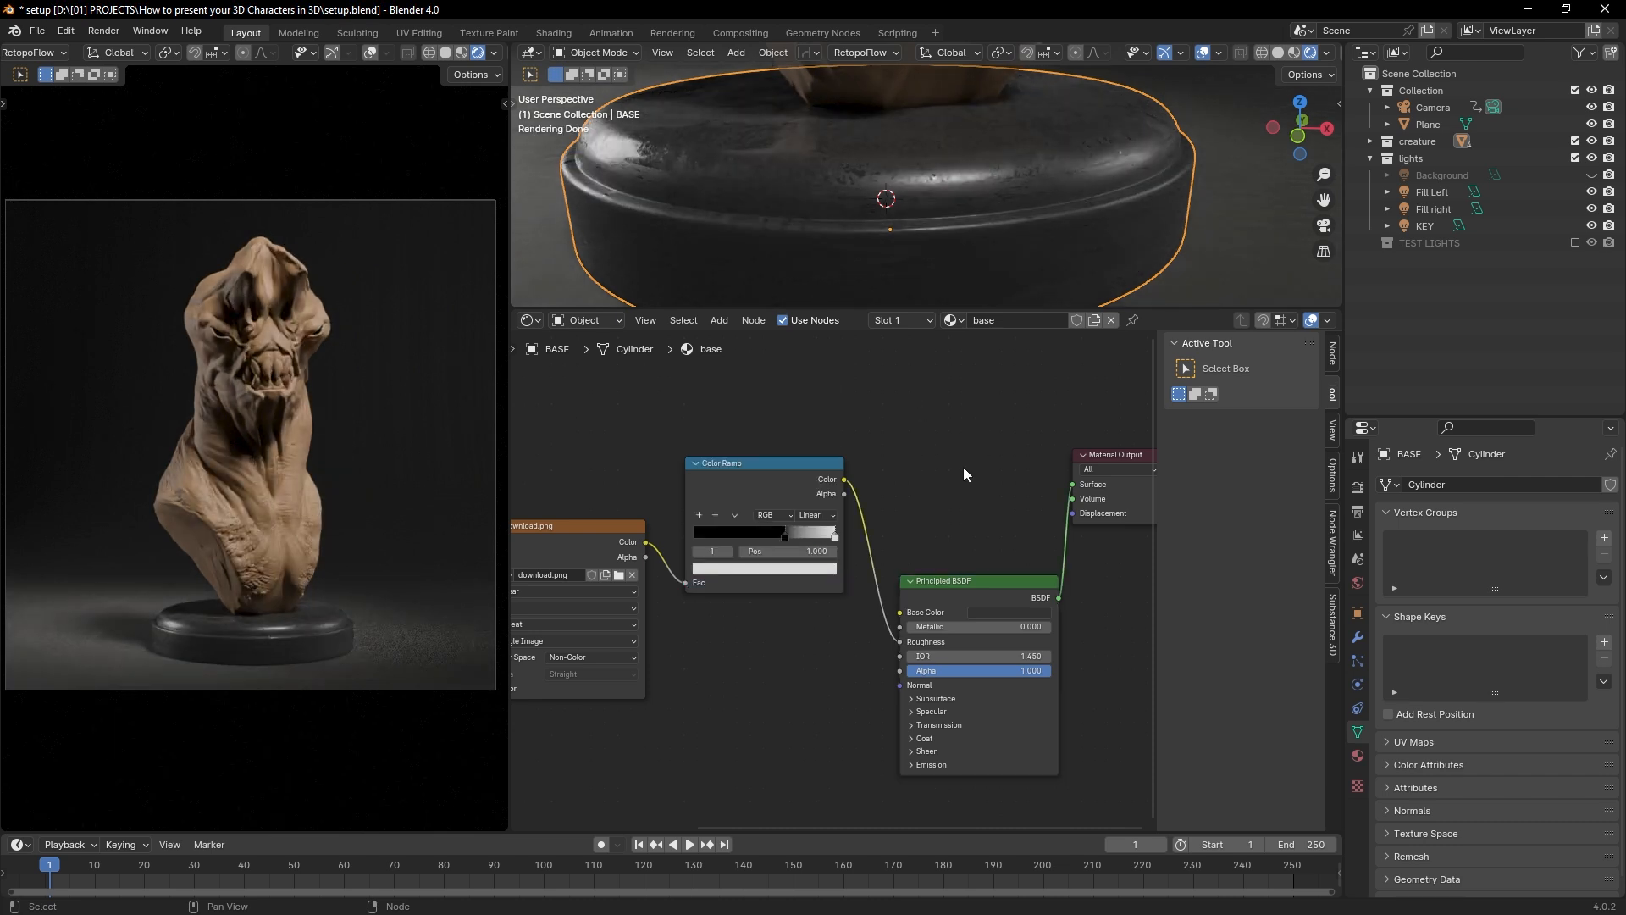
Step: Line up the download.png and Color Ramp nodes in the base material and check the pedestal's surface from several angles
scroll(963, 466, down, 2)
drag(796, 445, 799, 480)
drag(674, 493, 683, 468)
click(777, 471)
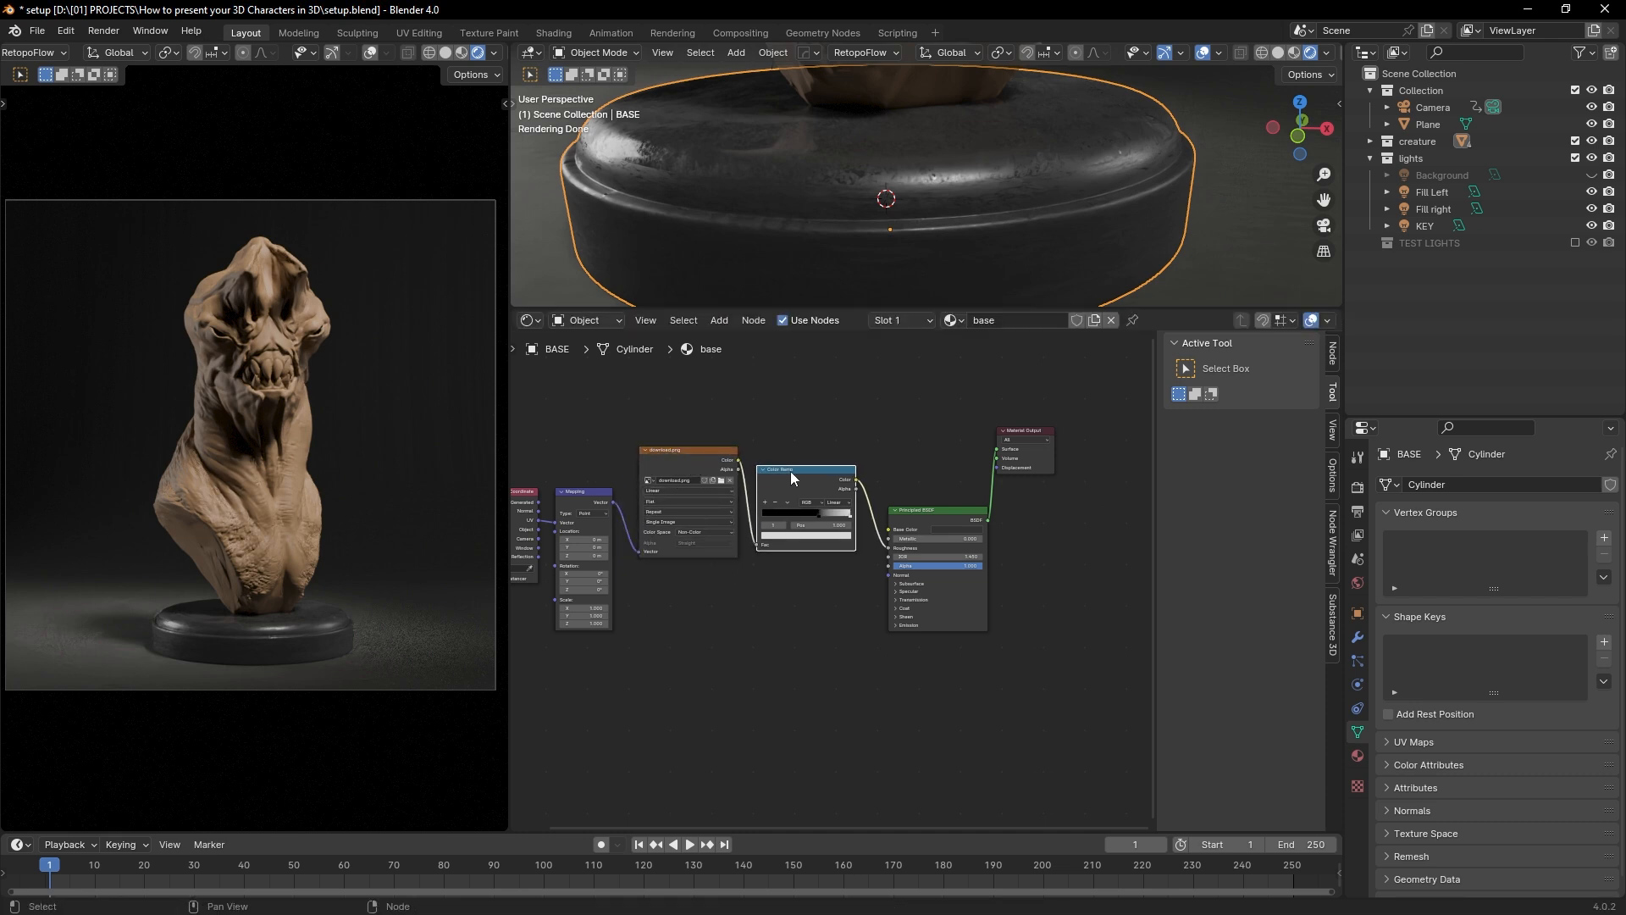
scroll(838, 538, up, 4)
middle_drag(907, 542, 881, 664)
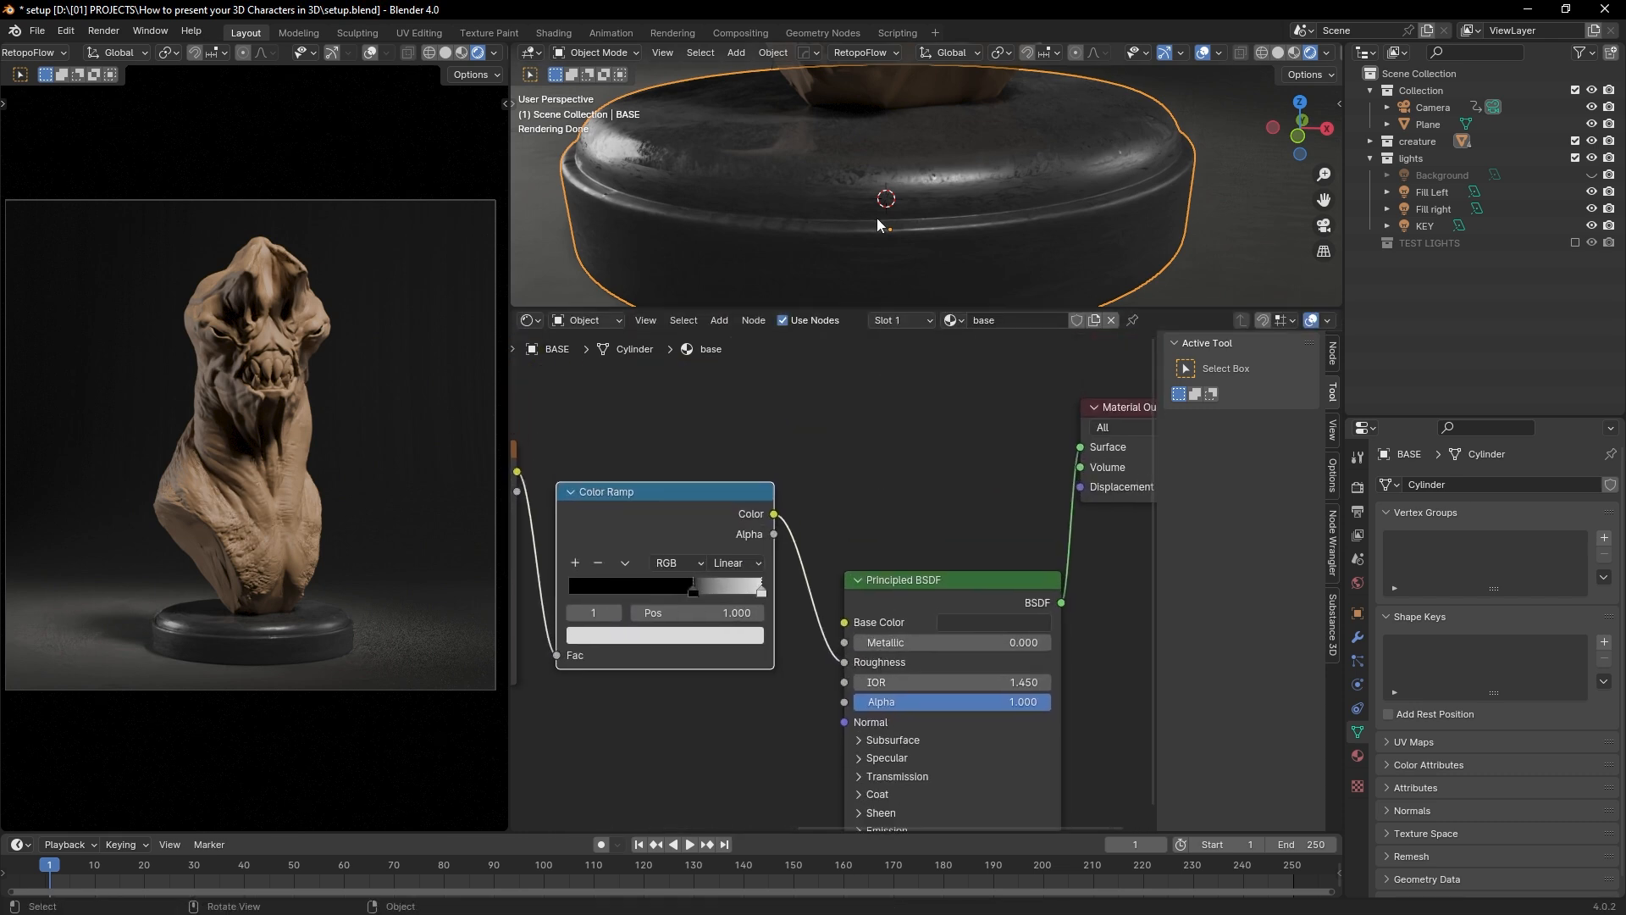
middle_drag(876, 217, 830, 230)
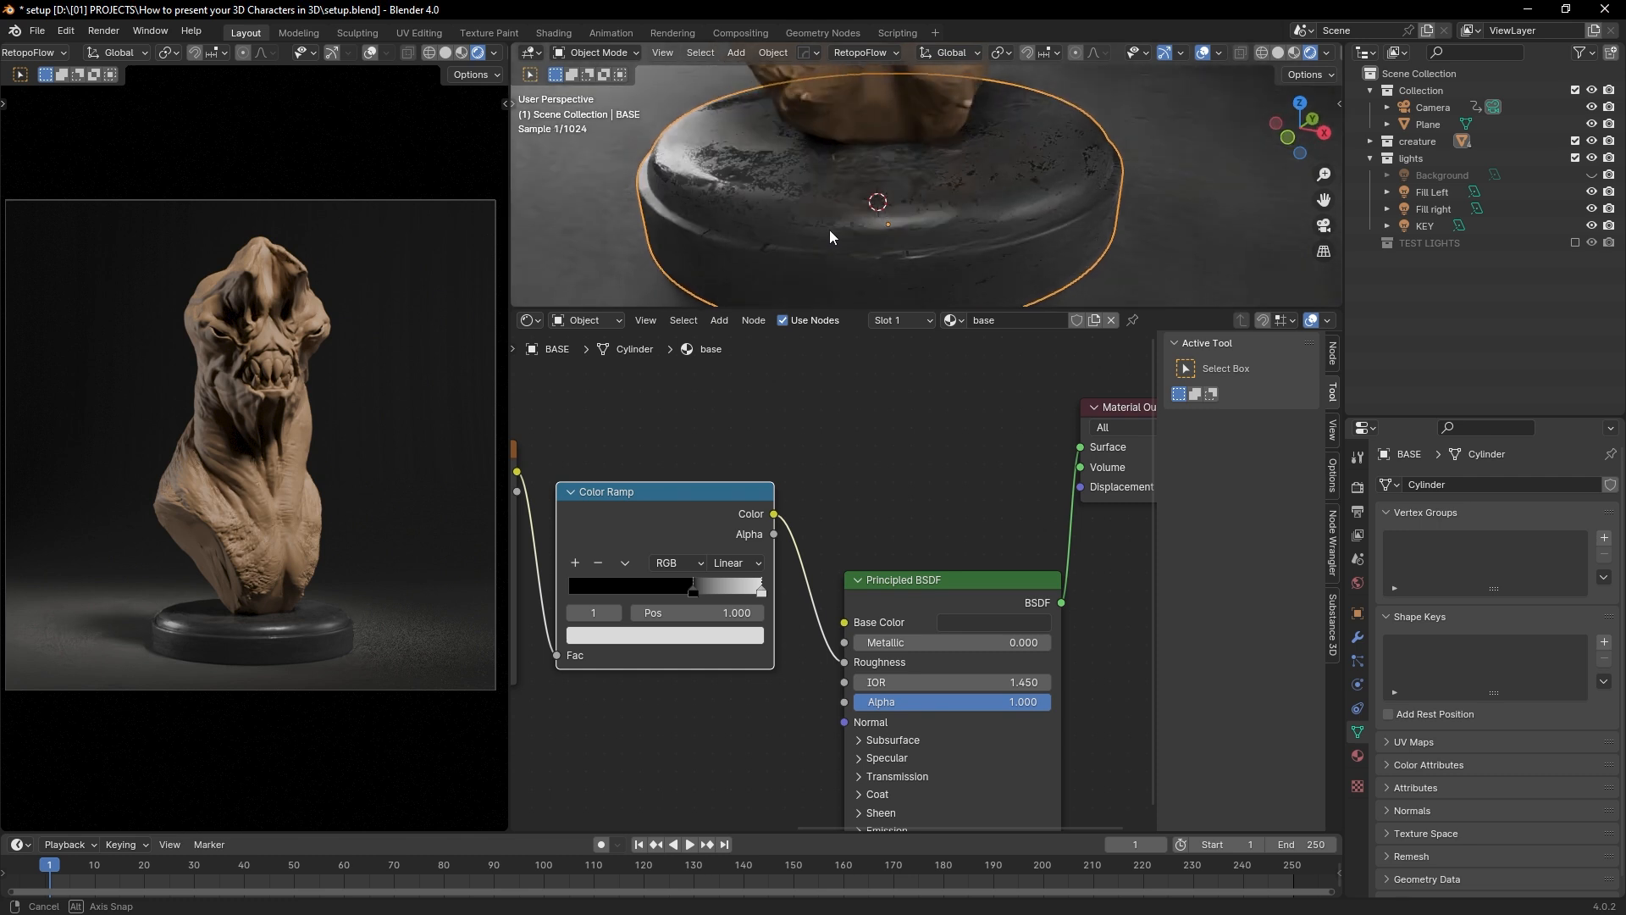
middle_drag(756, 163, 815, 186)
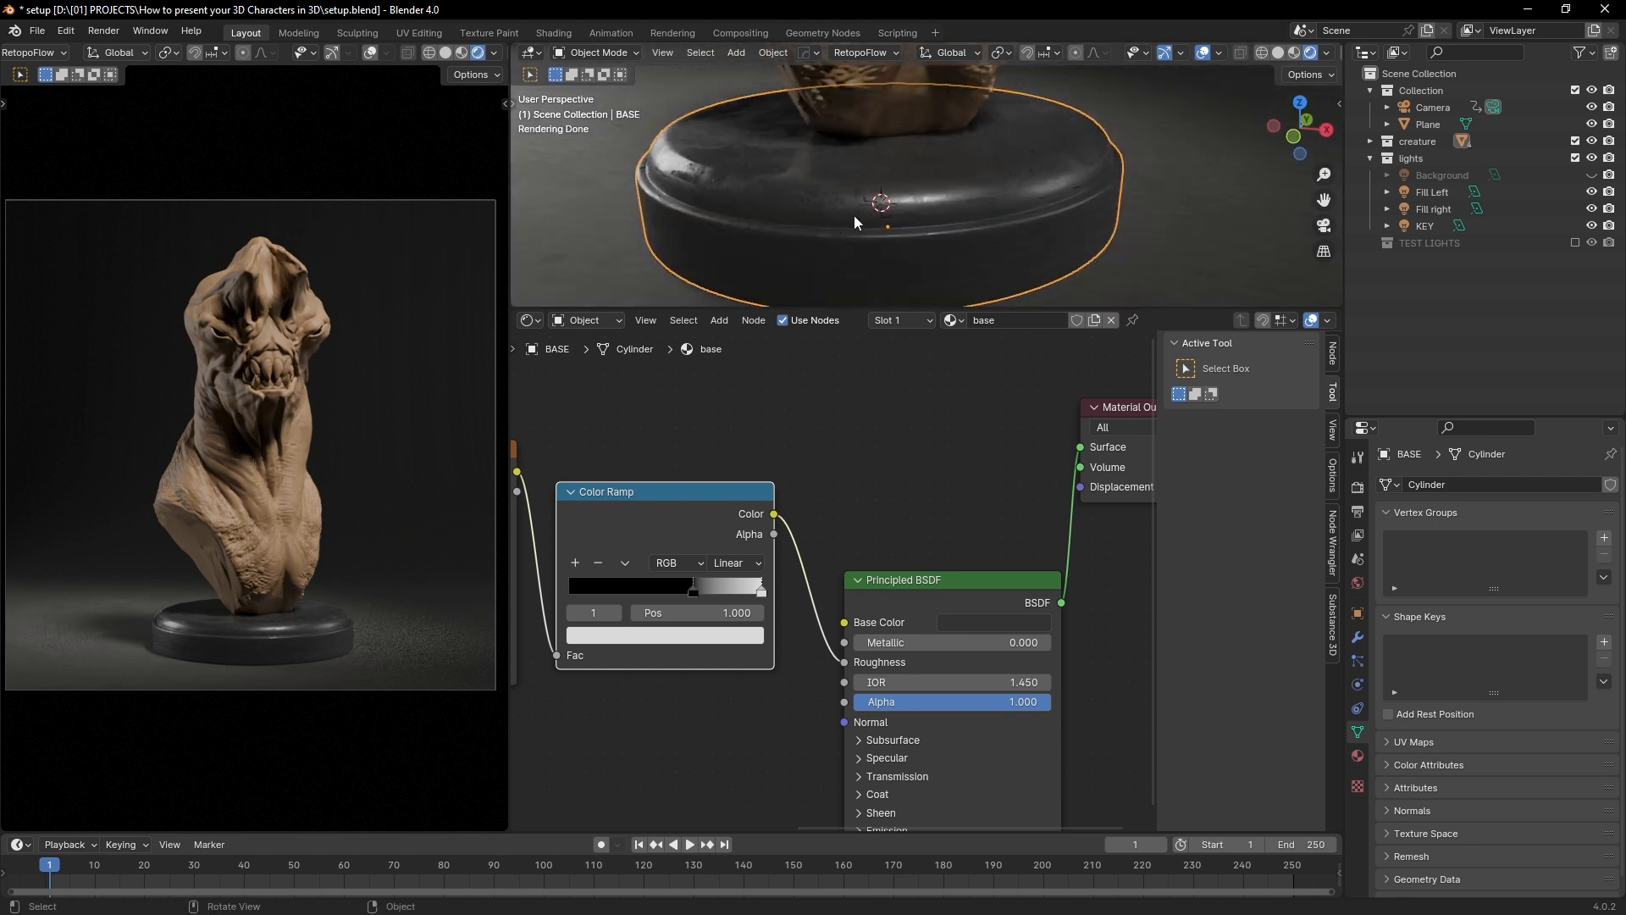
Step: Enlarge the 3D viewport, switch it to solid shading and frame the bust with its lights, camera and backdrop
drag(825, 309, 834, 523)
click(1279, 51)
scroll(945, 202, down, 8)
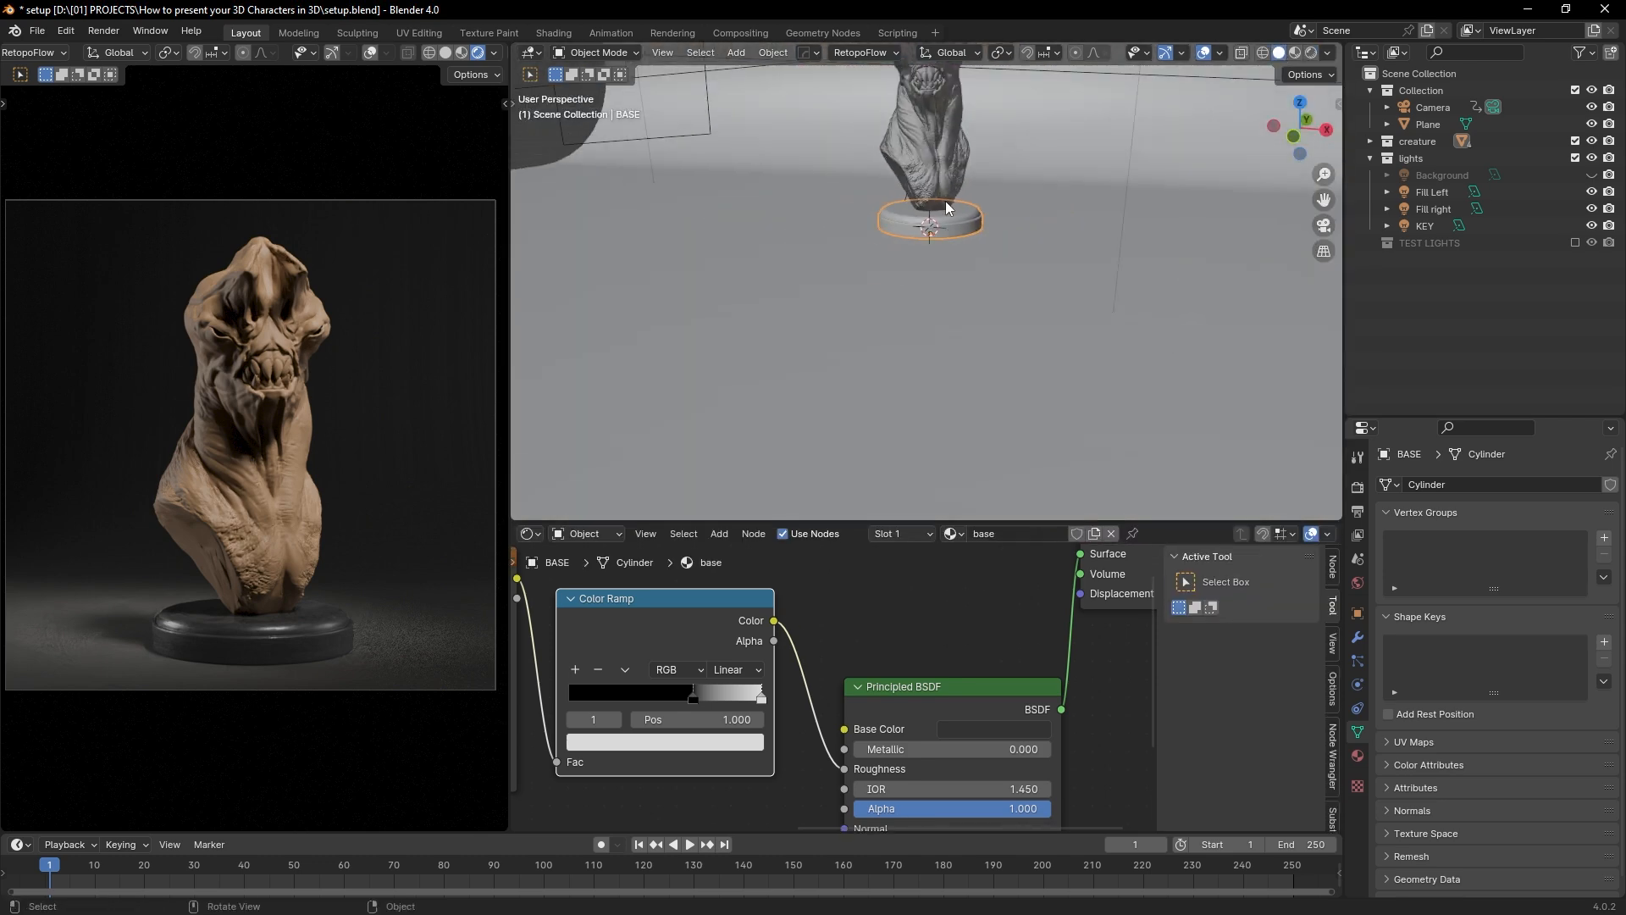
shift+middle_drag(945, 201, 881, 339)
middle_drag(912, 286, 937, 285)
scroll(901, 259, down, 3)
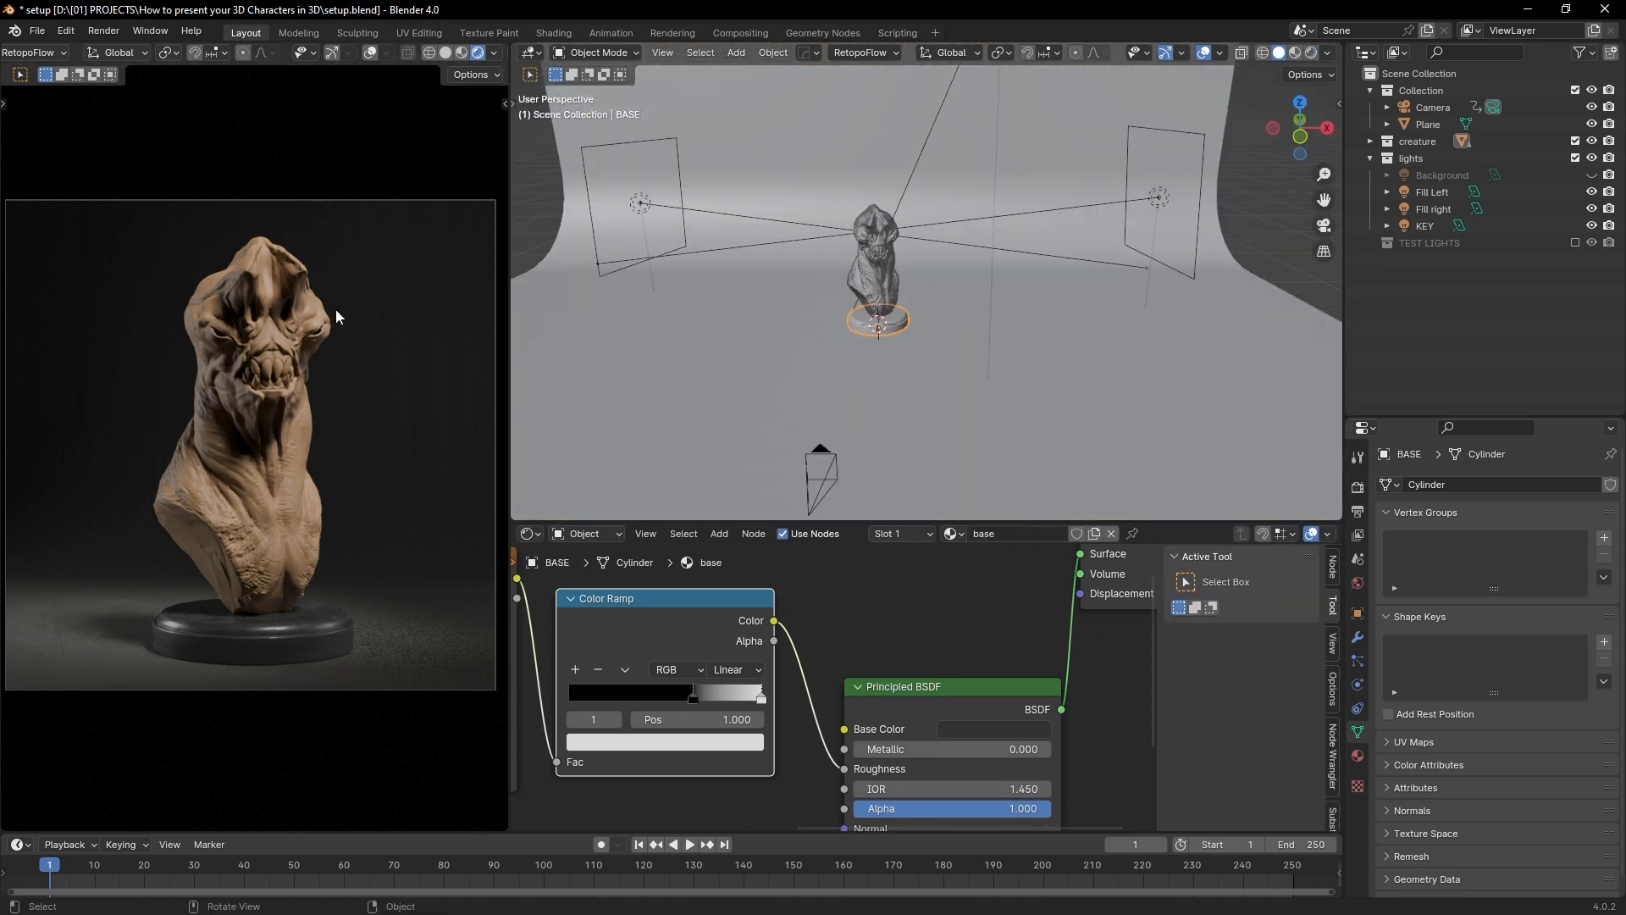
Step: Unhide the Background light in the lights collection
click(721, 216)
shift+middle_drag(916, 195, 935, 310)
click(1020, 156)
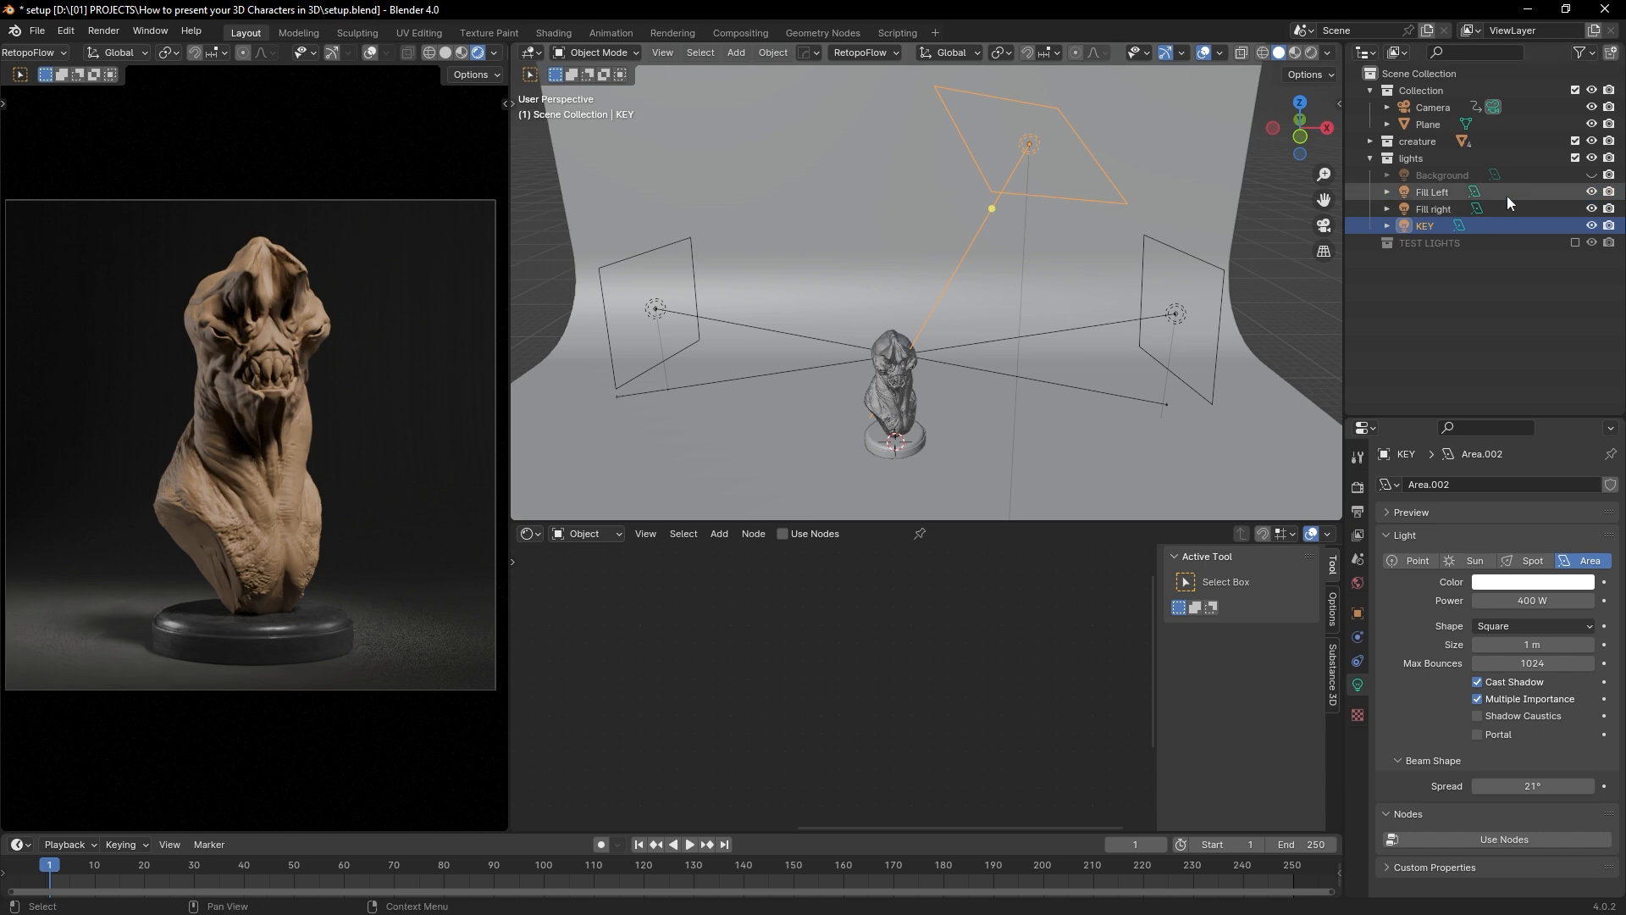
click(1593, 175)
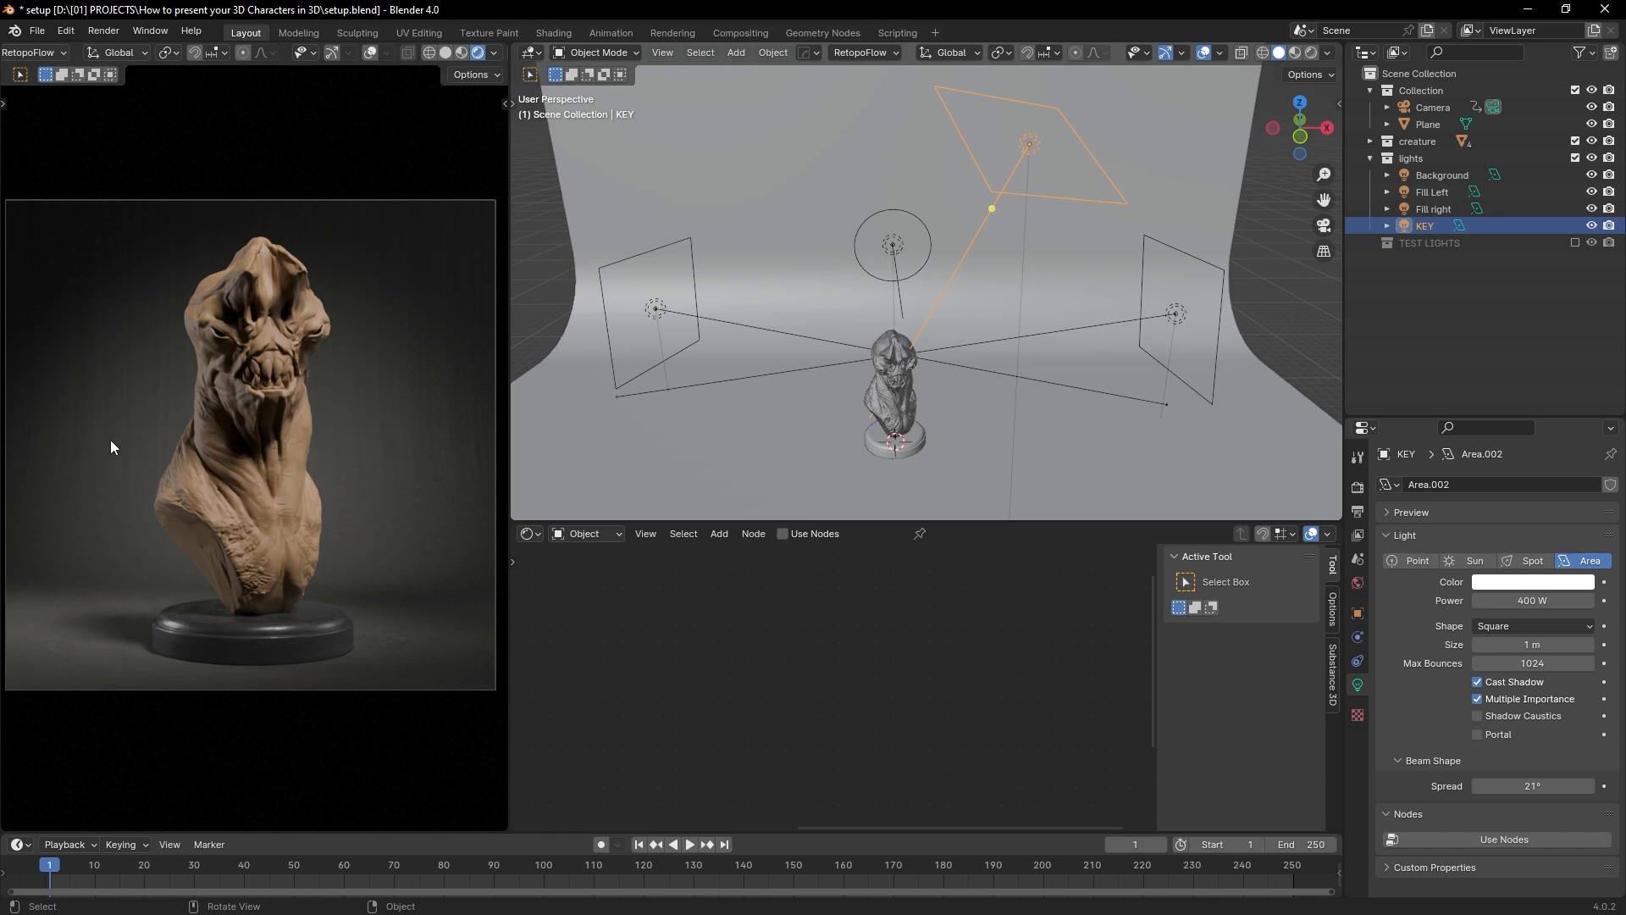
Step: Select the whole mesh of the backdrop plane in Edit Mode and unwrap its UVs
click(803, 257)
scroll(803, 257, down, 5)
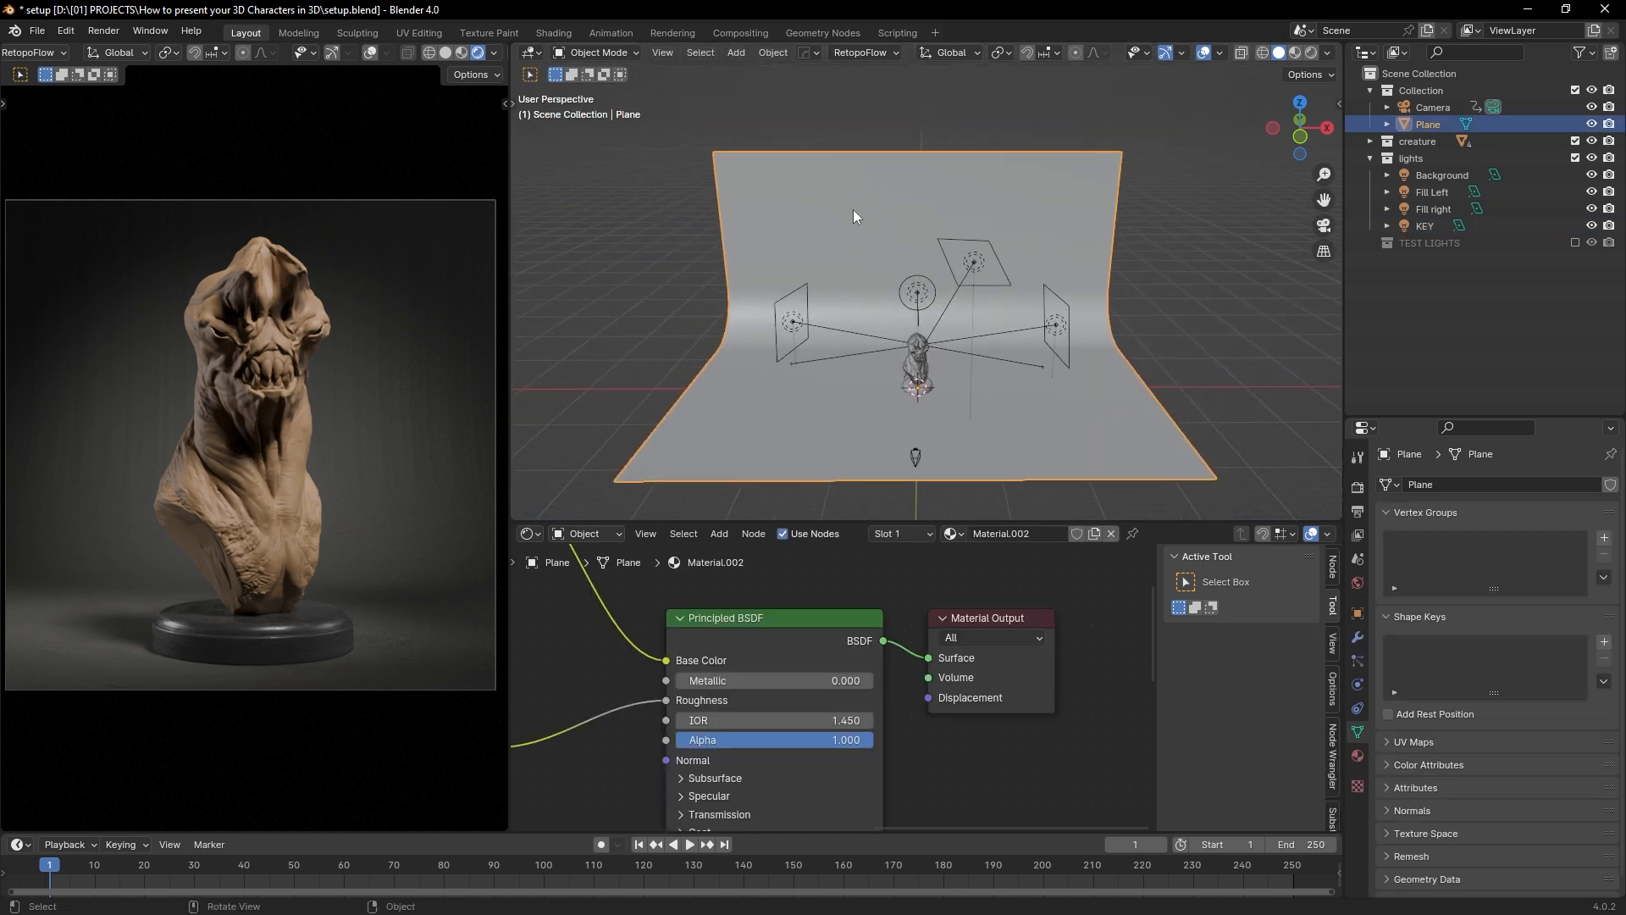
key(Tab)
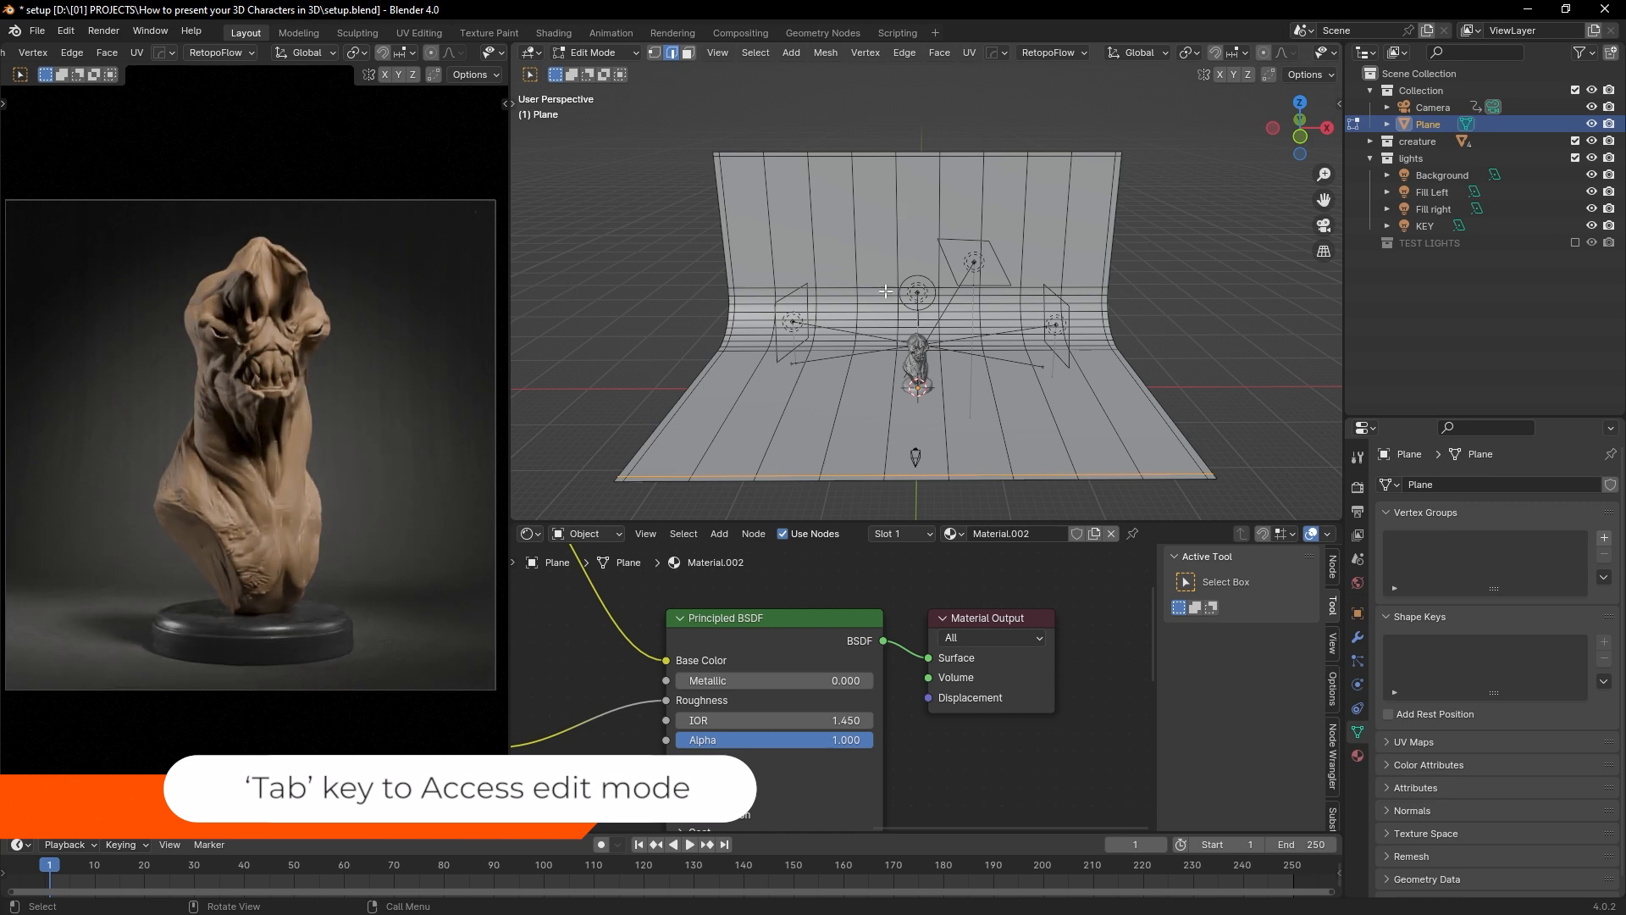
middle_drag(986, 200, 868, 264)
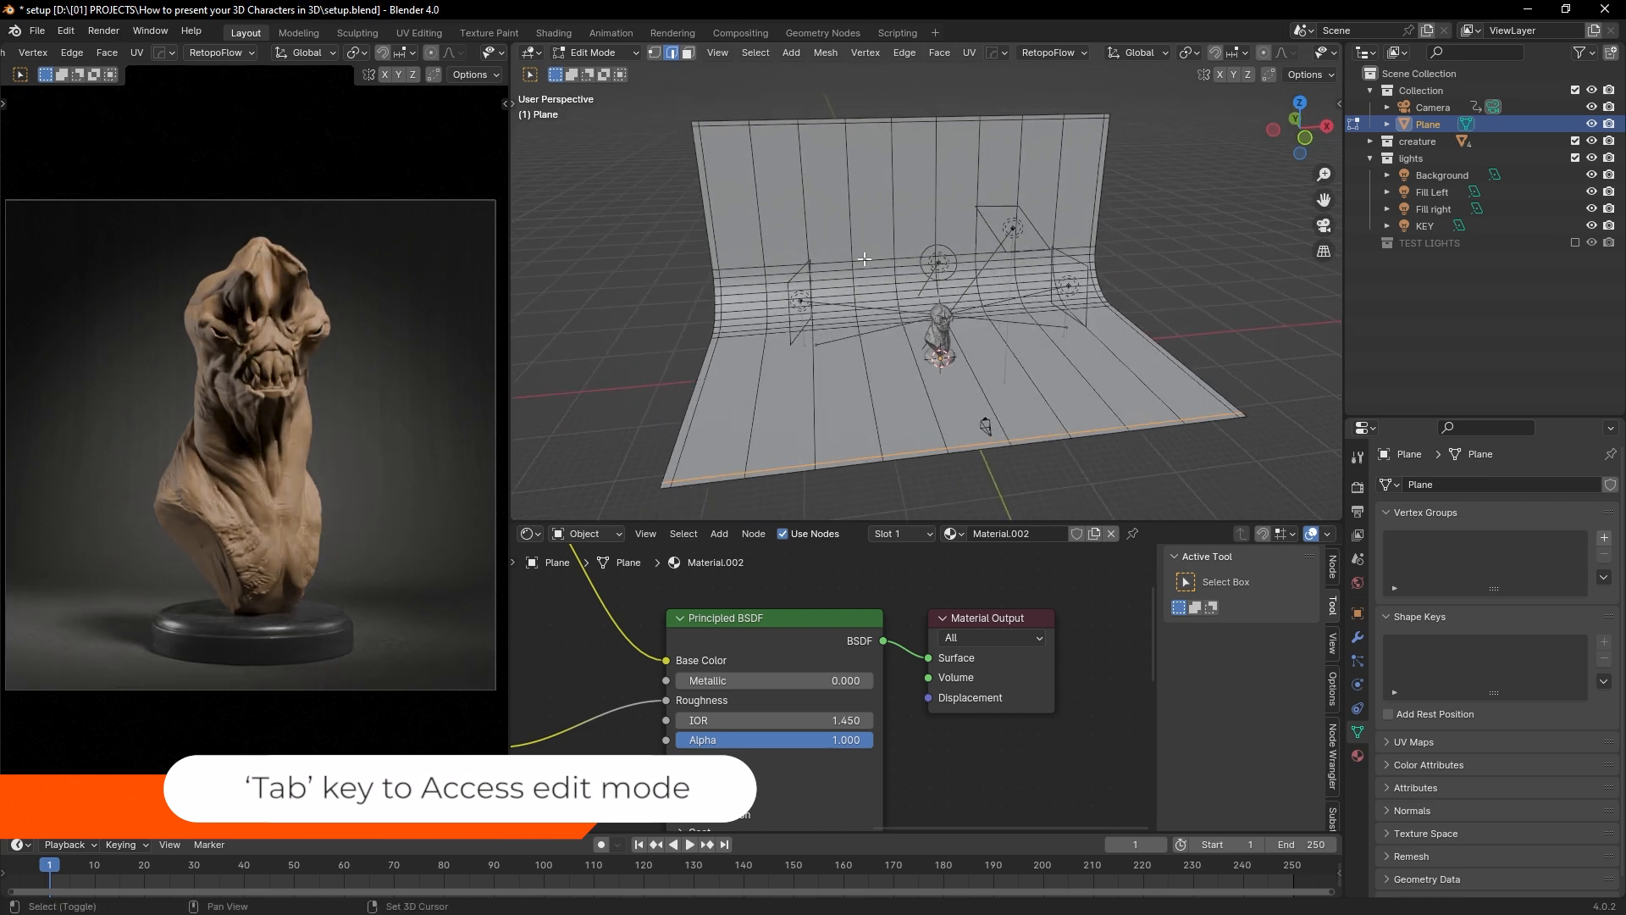
key(a)
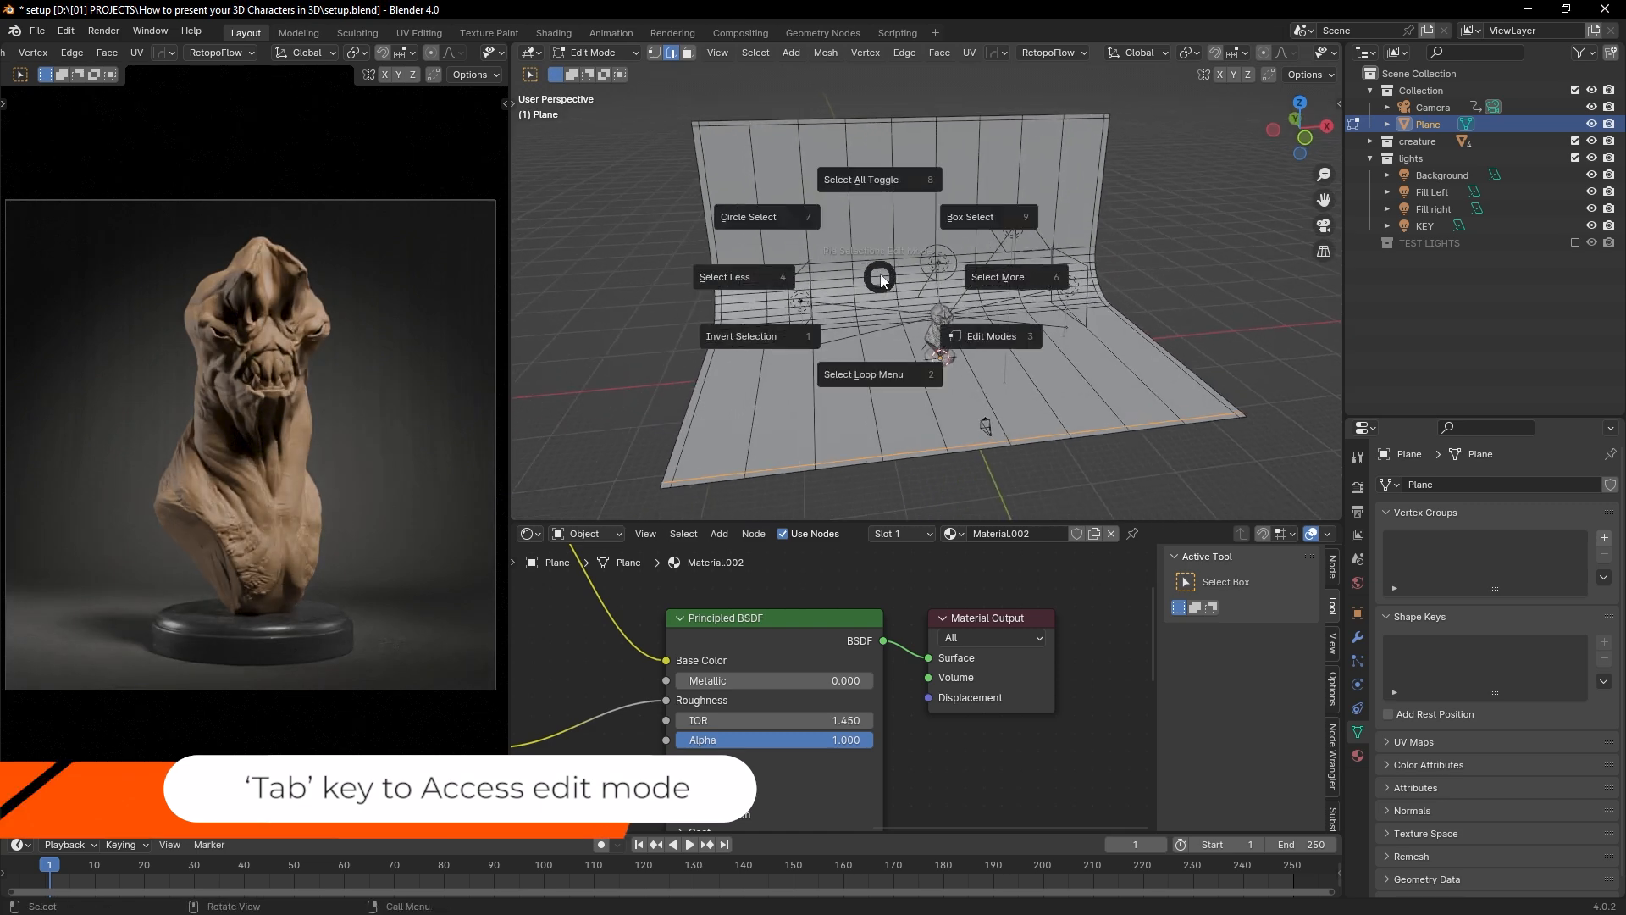
click(878, 187)
key(a)
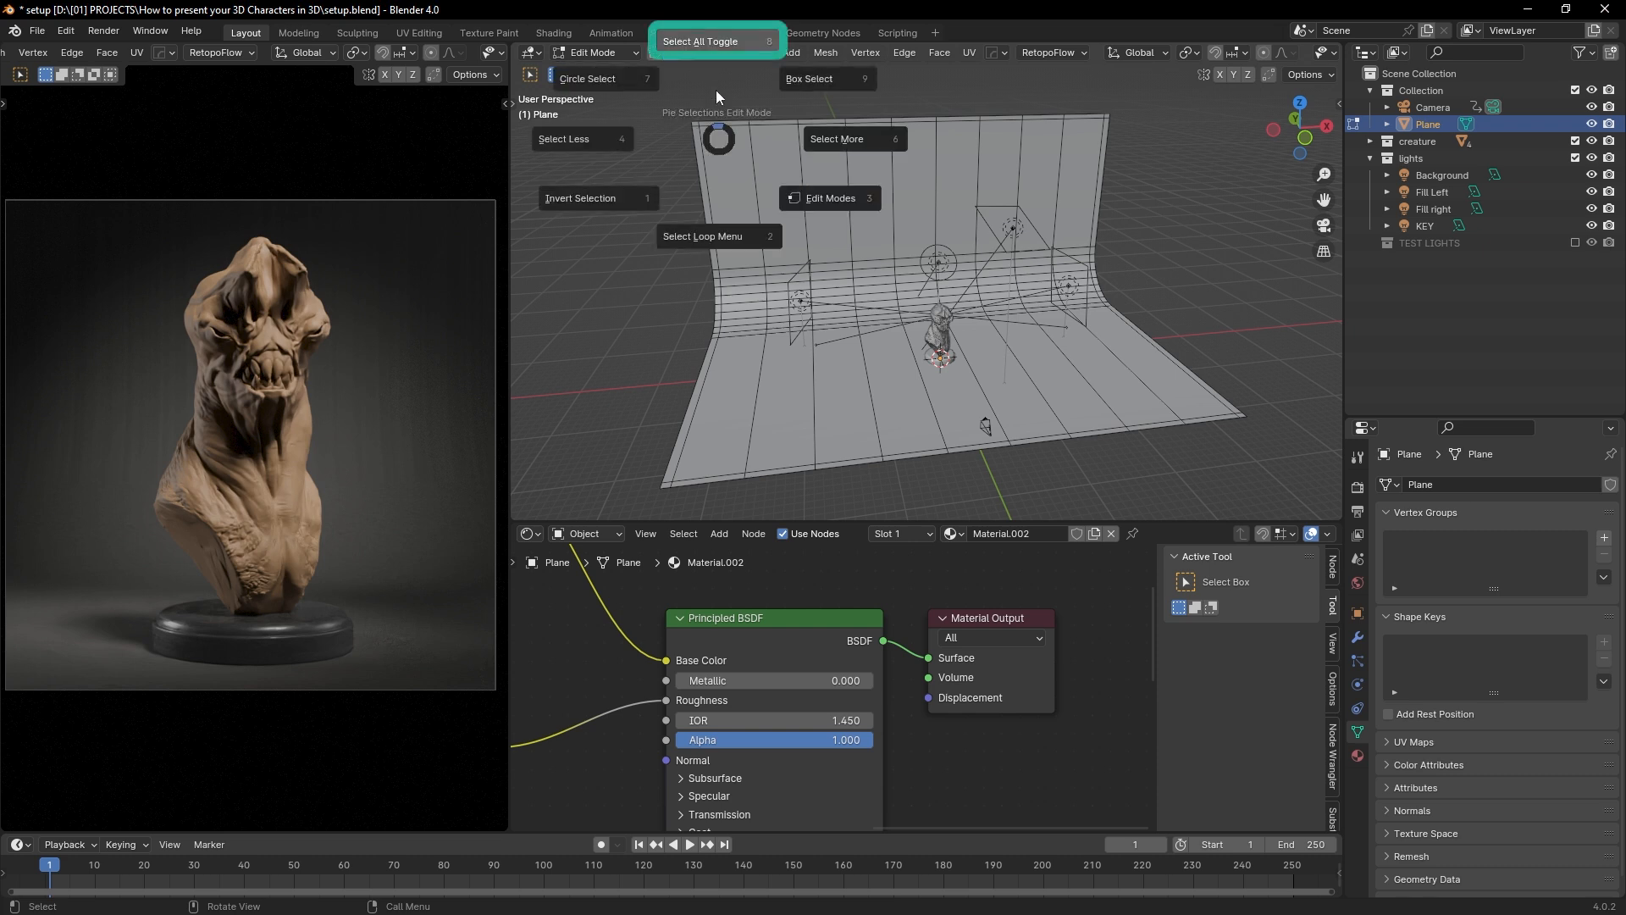
click(721, 73)
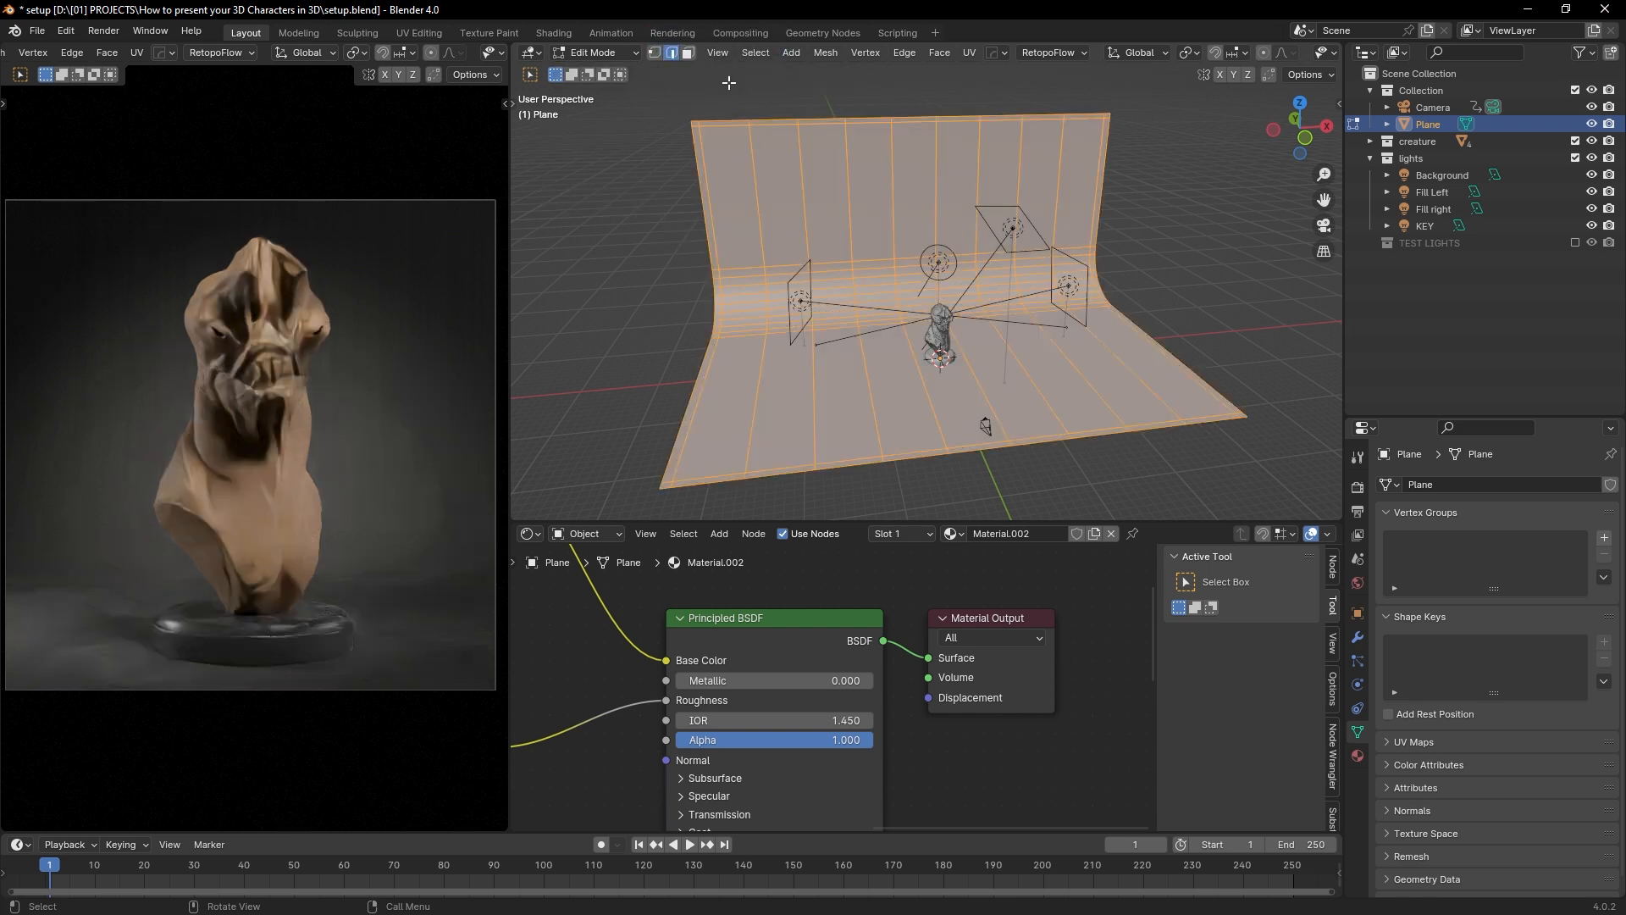
click(970, 52)
click(985, 70)
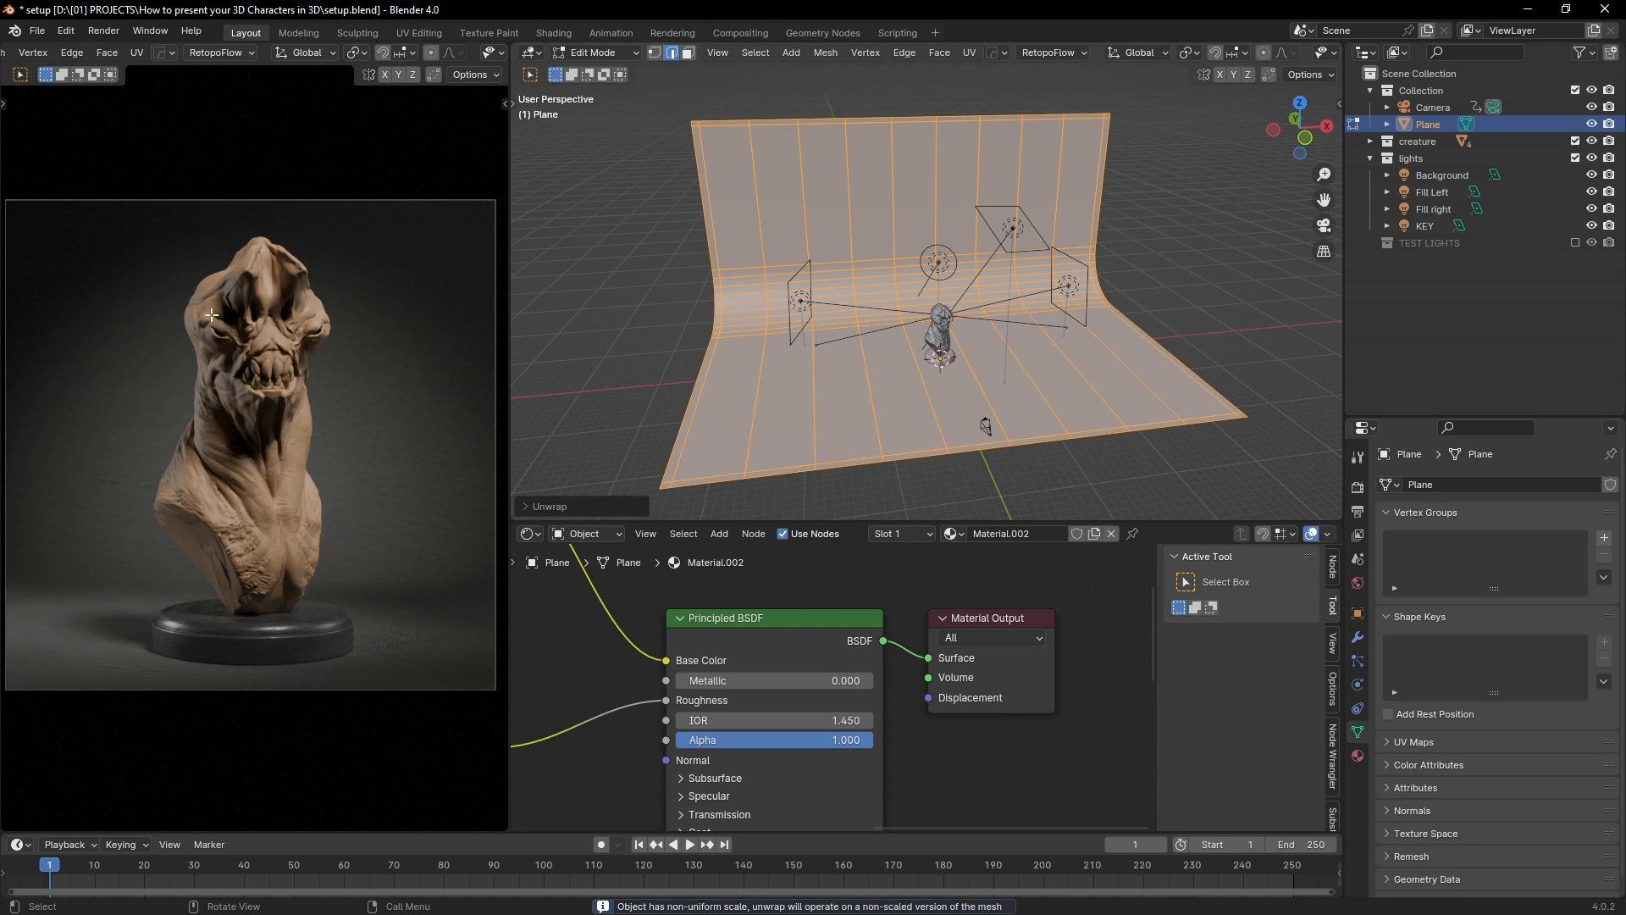
Step: Display the backdrop's unwrap in the UV Editor in place of the 3D viewport and select all its UVs
click(530, 53)
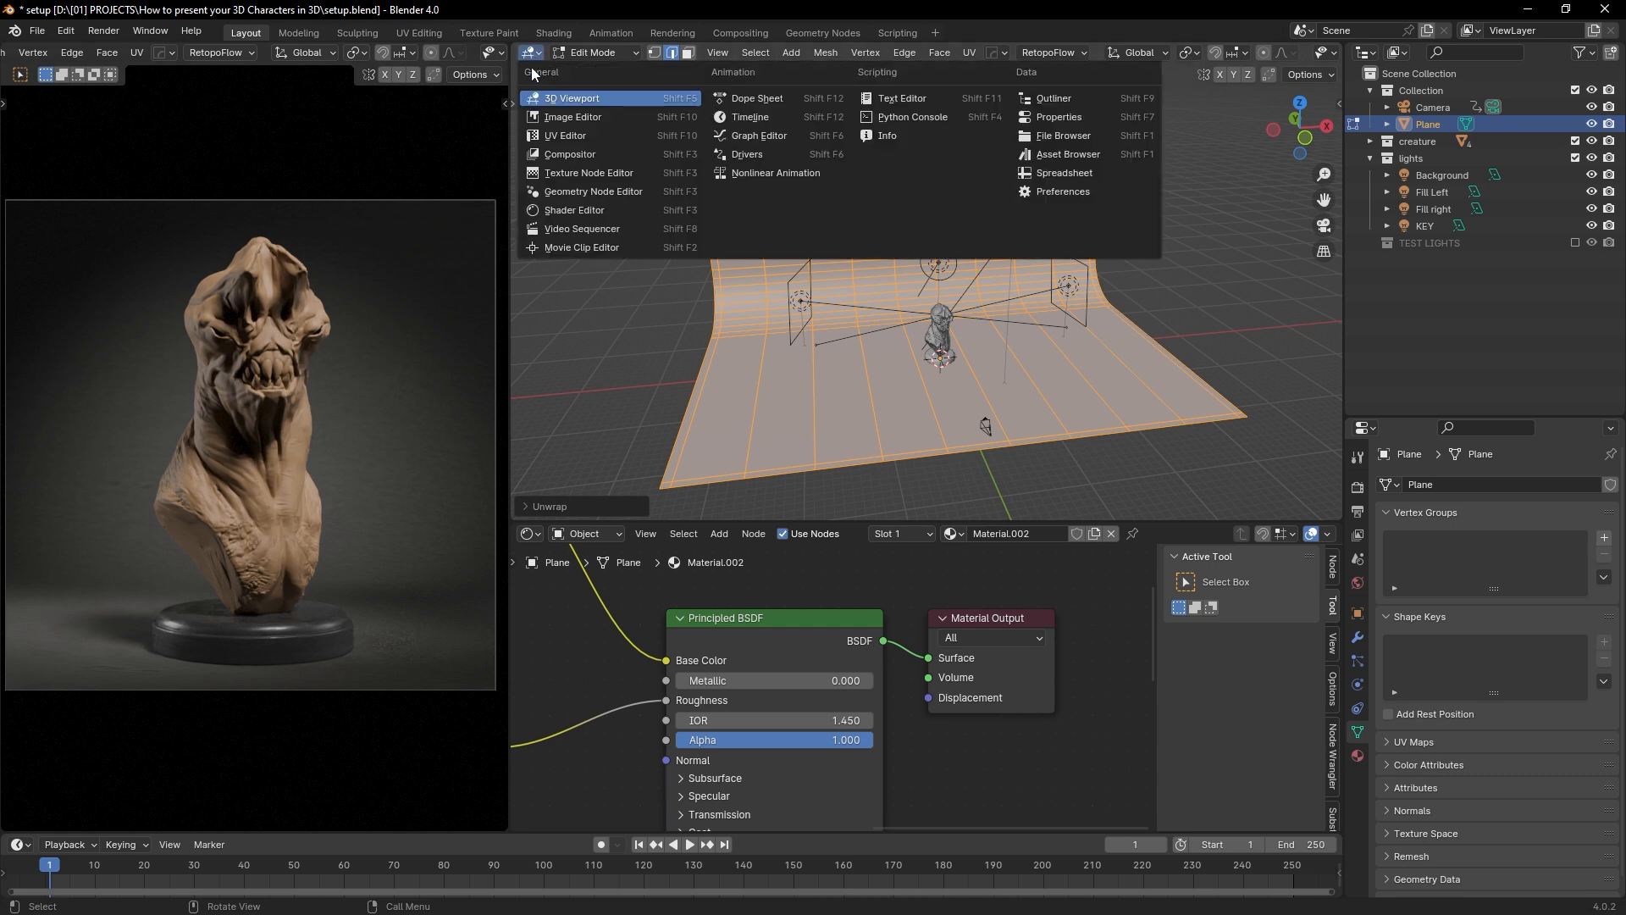
click(579, 136)
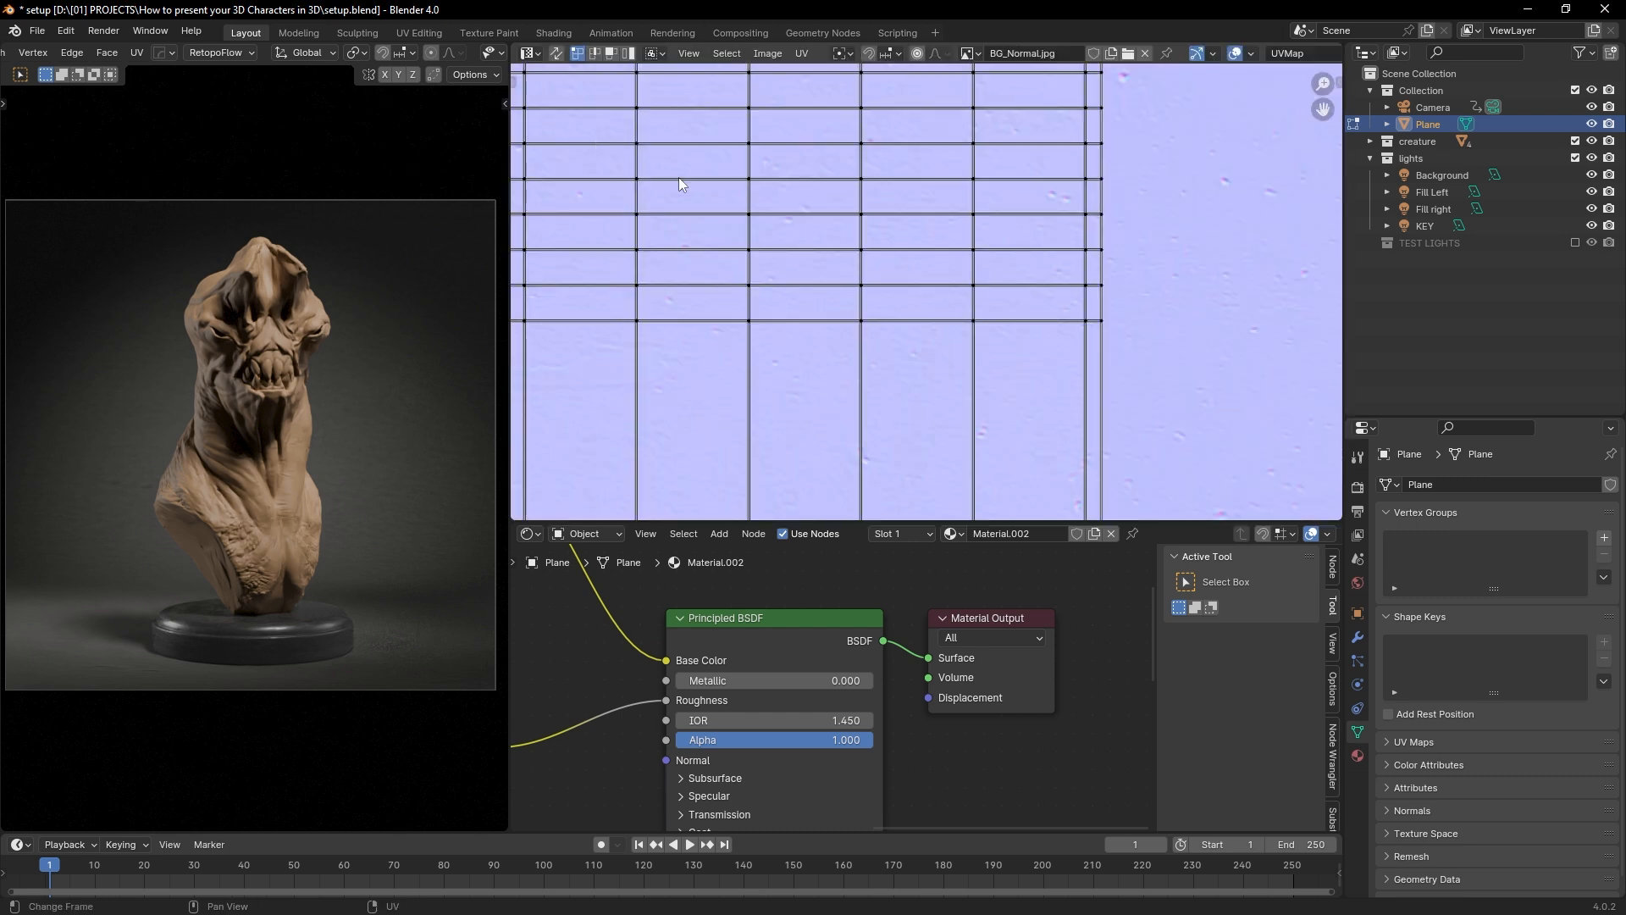
scroll(678, 176, down, 6)
drag(673, 126, 828, 341)
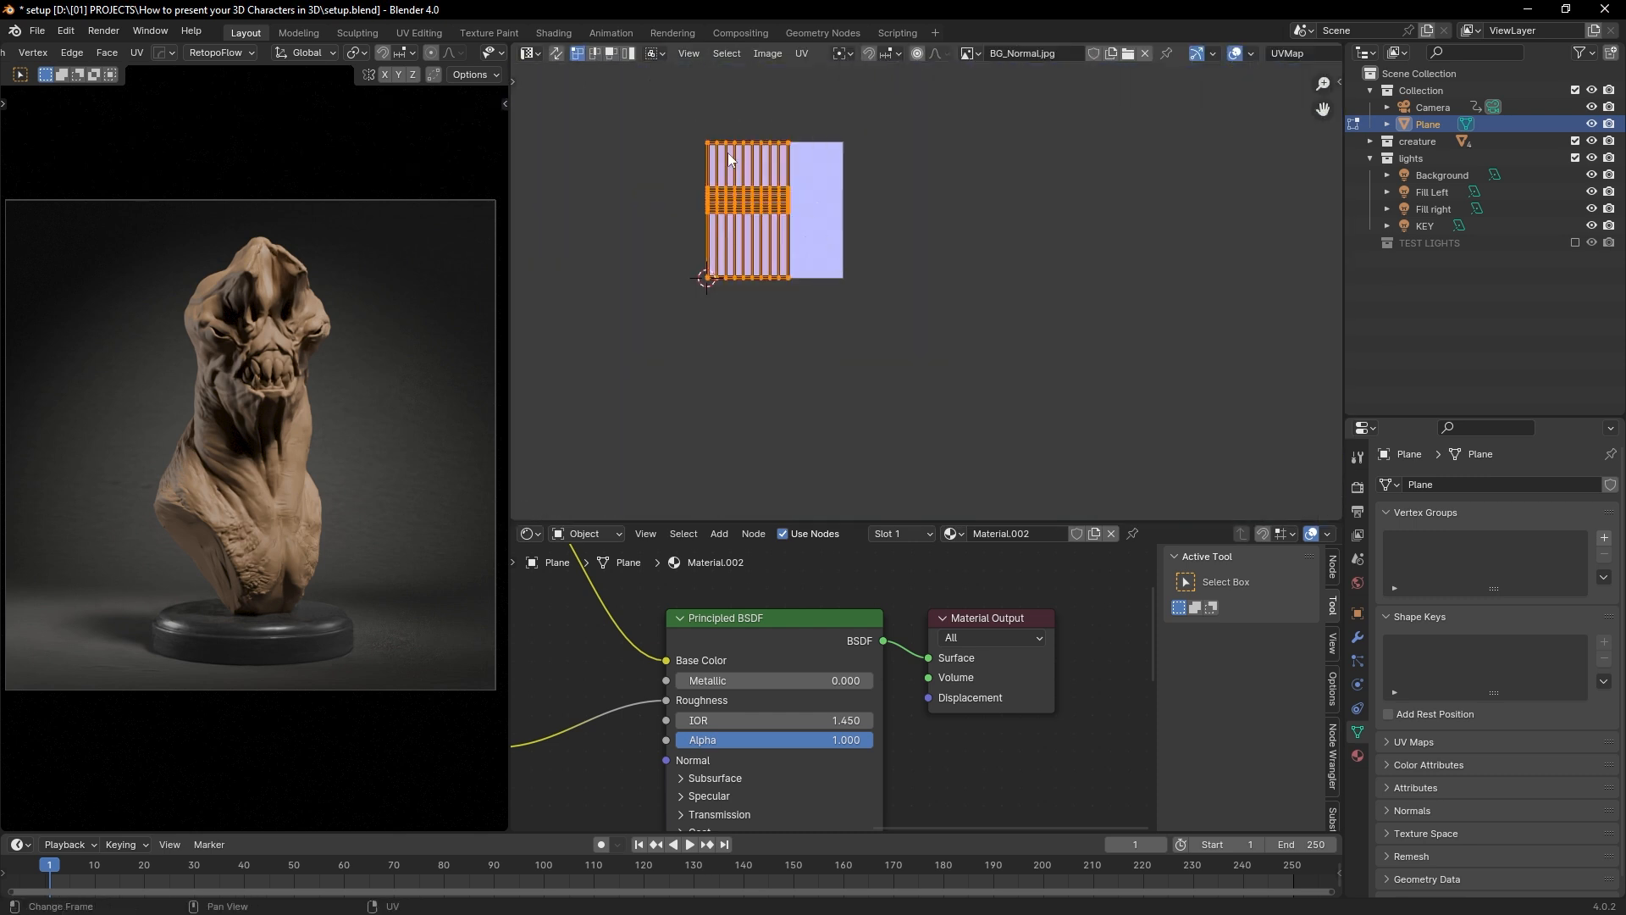
scroll(776, 175, up, 5)
scroll(774, 212, down, 2)
scroll(886, 242, up, 6)
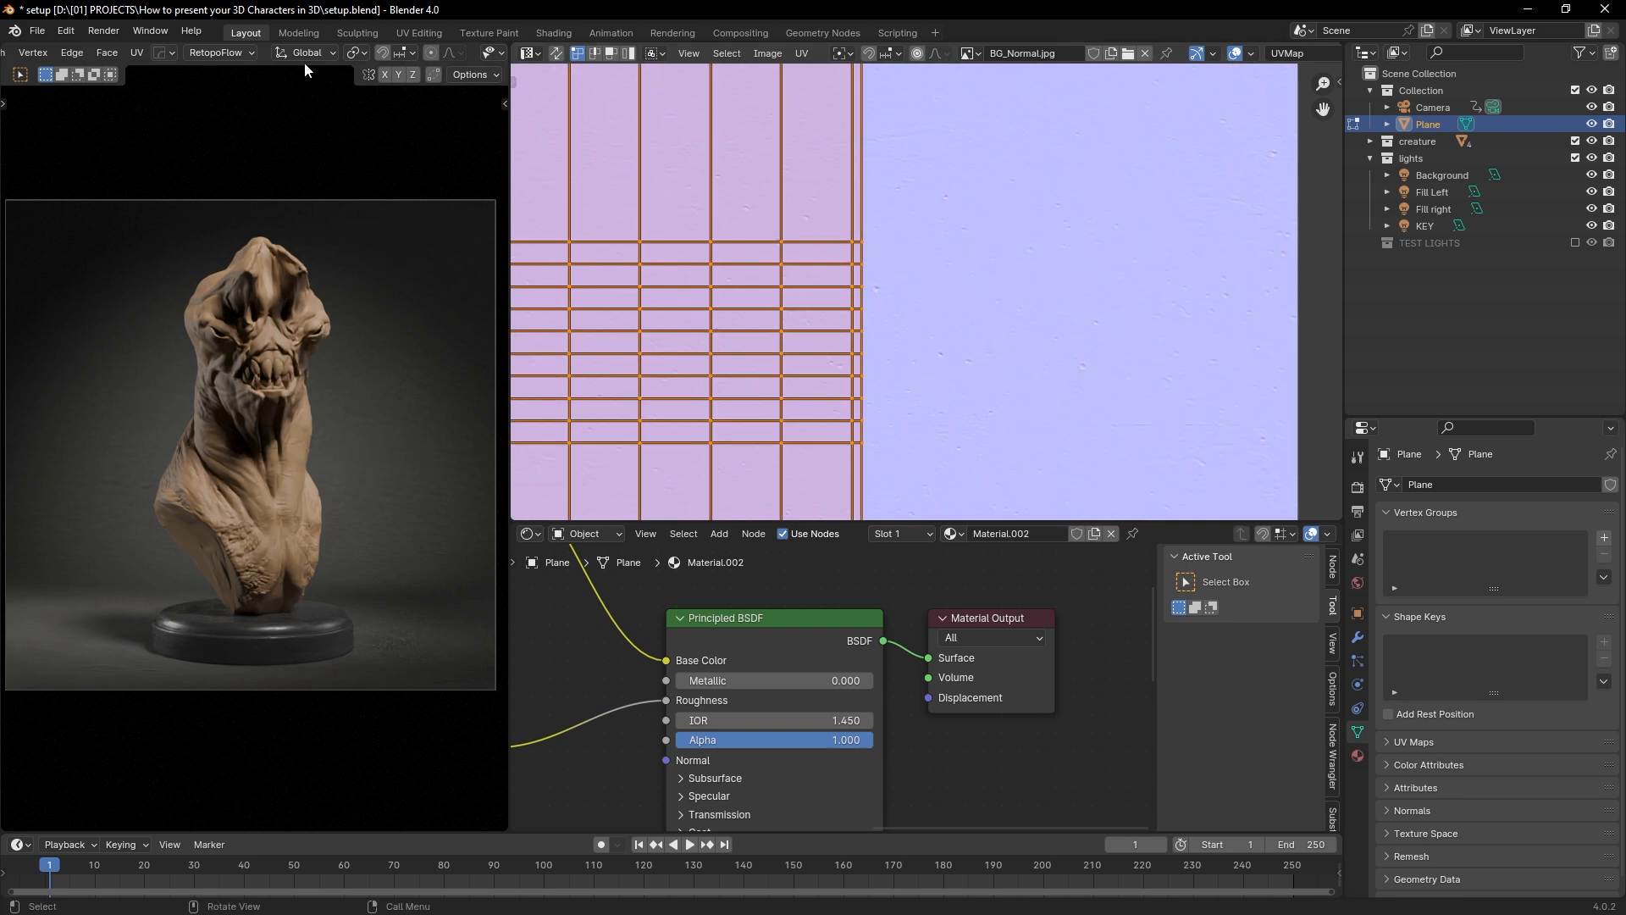
Step: Inspect the backdrop's texture up close in the rendered view and scale its UVs uniformly to about twice their size
middle_drag(302, 126, 305, 250)
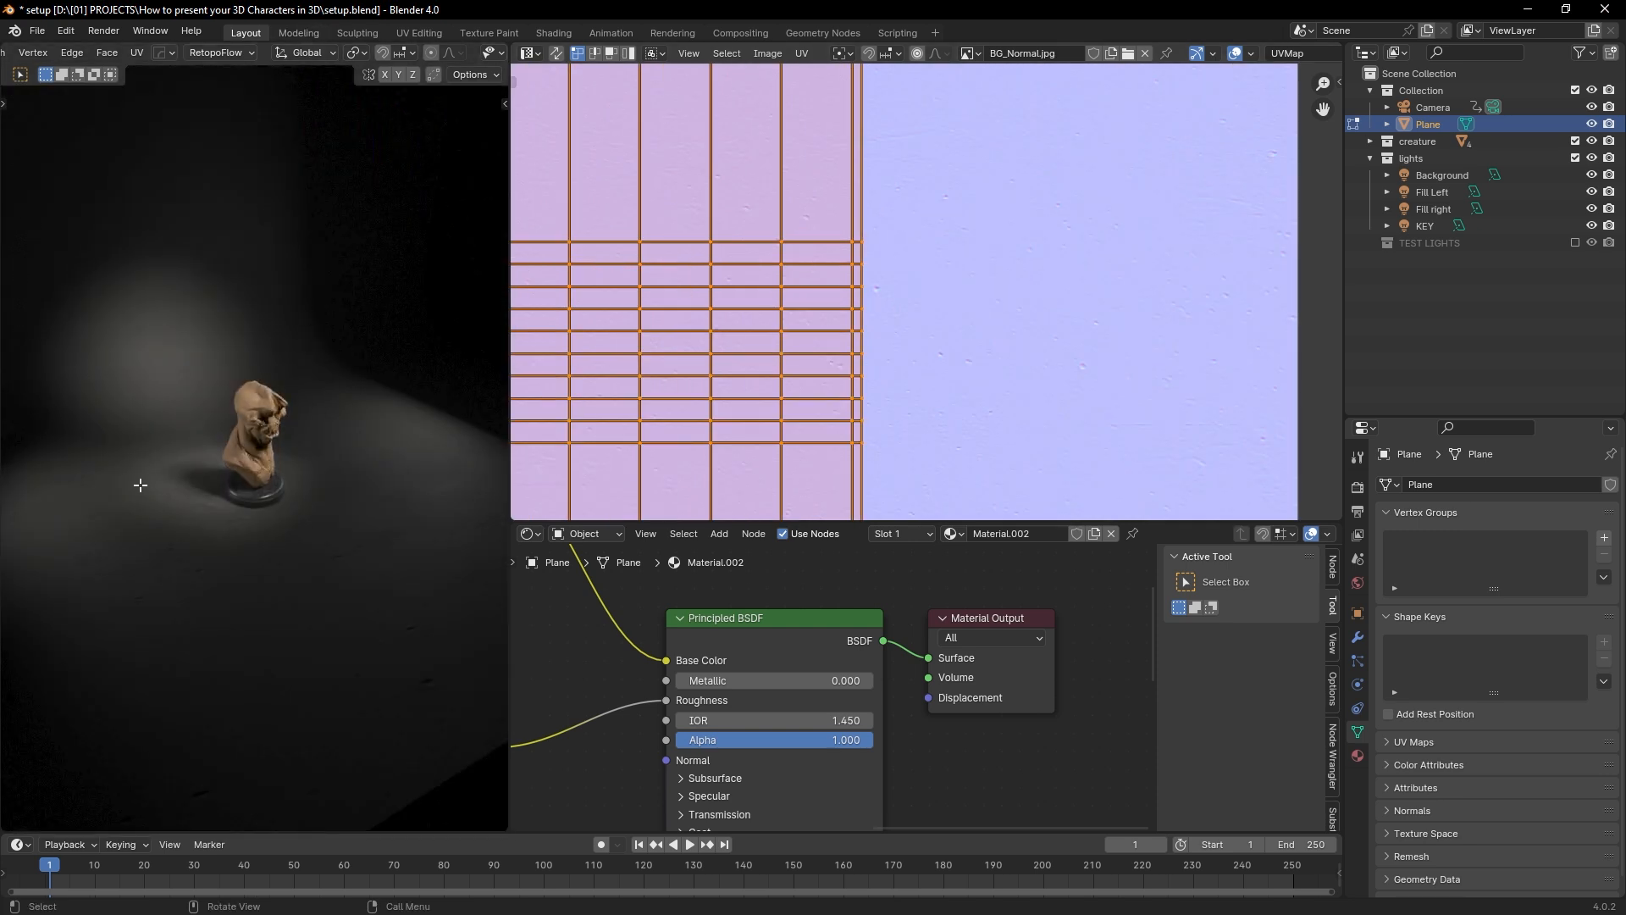
scroll(110, 418, up, 6)
shift+middle_drag(127, 421, 248, 392)
scroll(248, 392, down, 4)
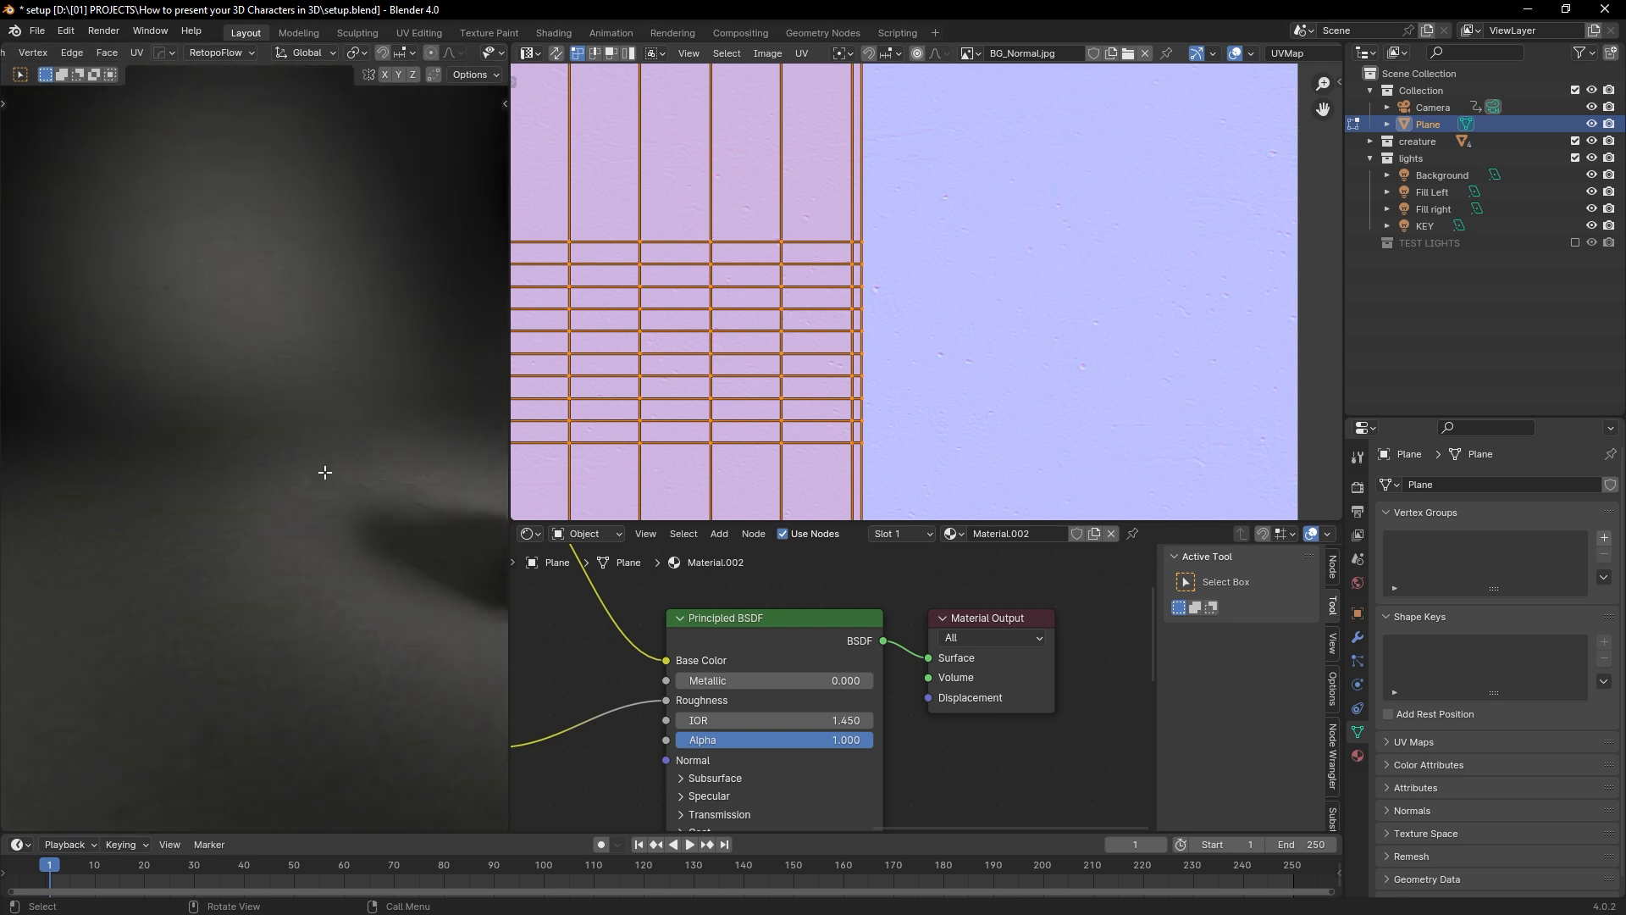
shift+middle_drag(322, 472, 236, 361)
scroll(831, 315, down, 8)
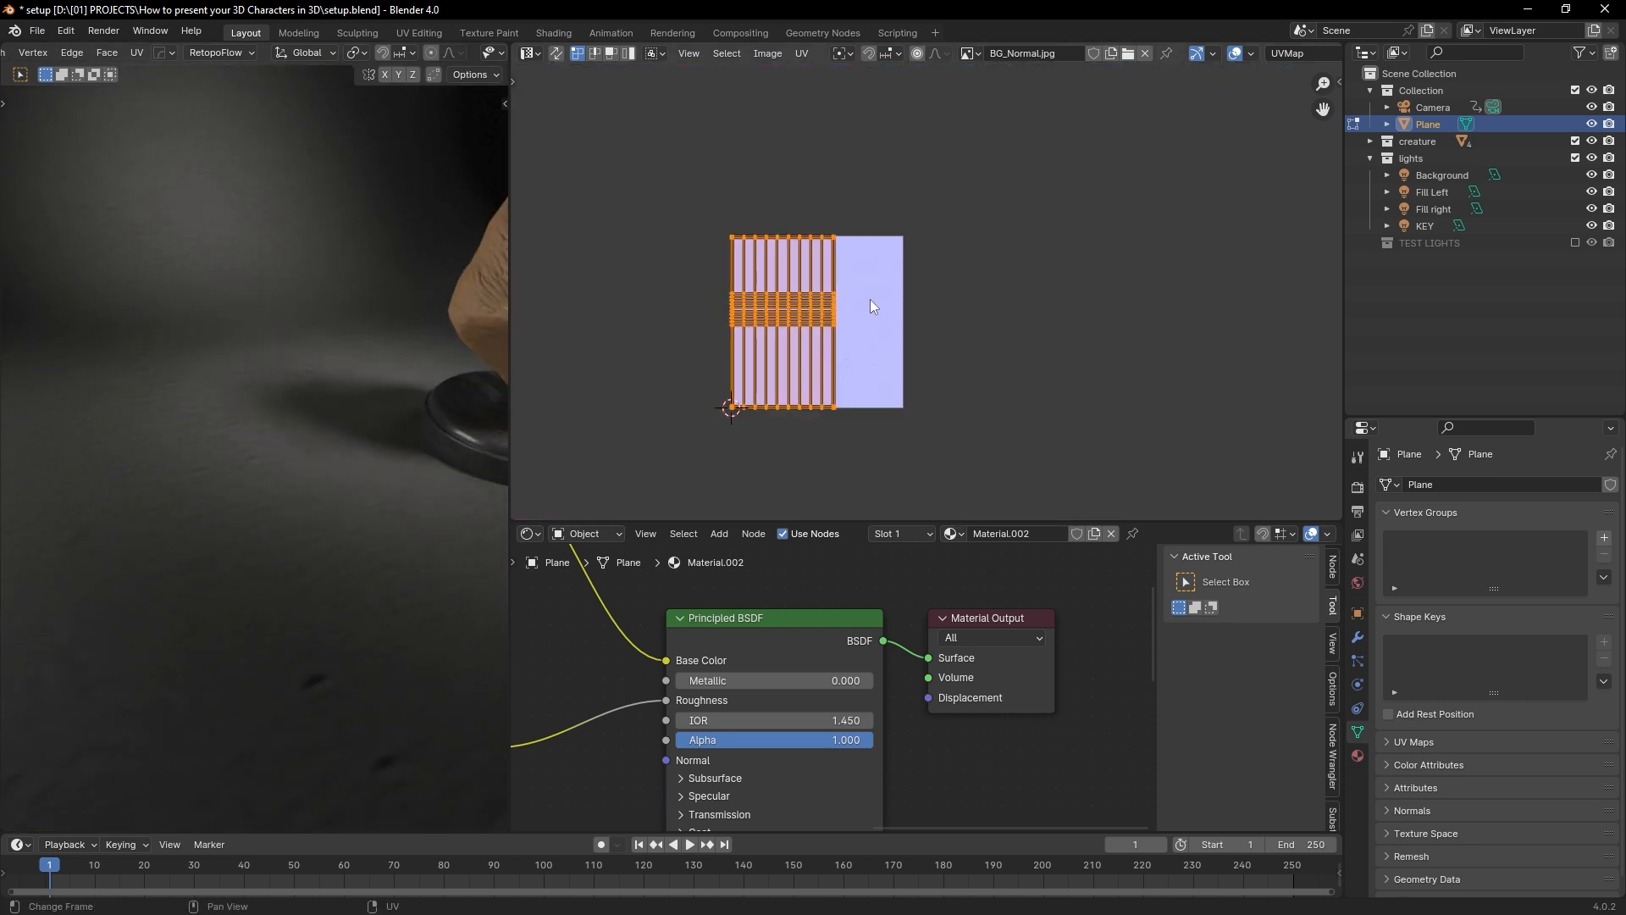
key(s)
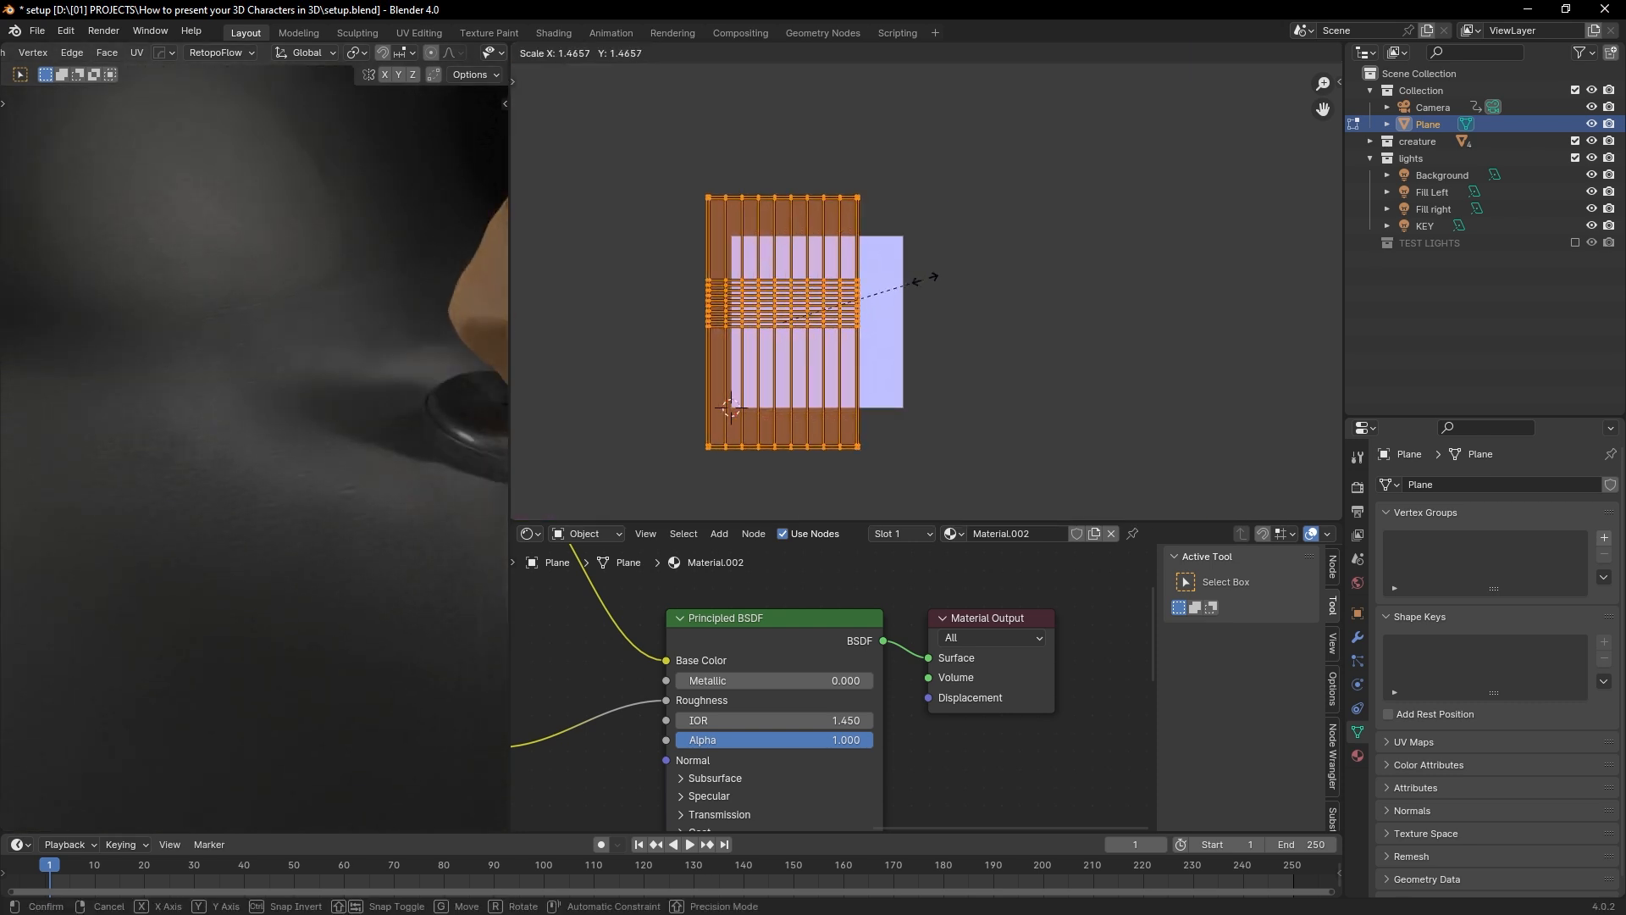
click(926, 276)
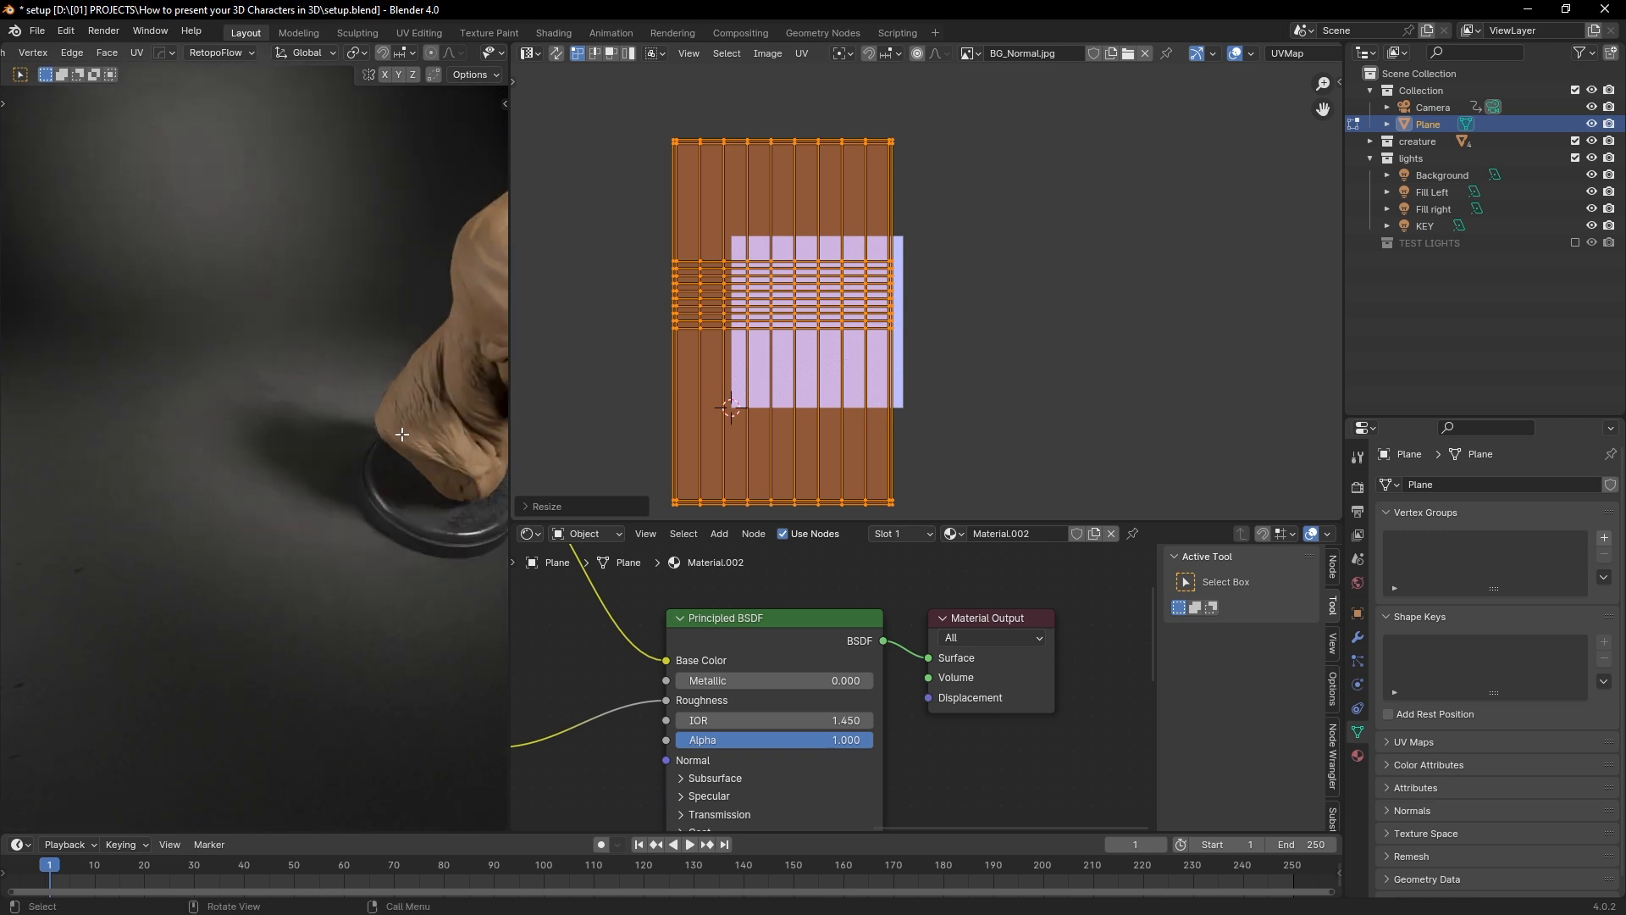
key(s)
key(y)
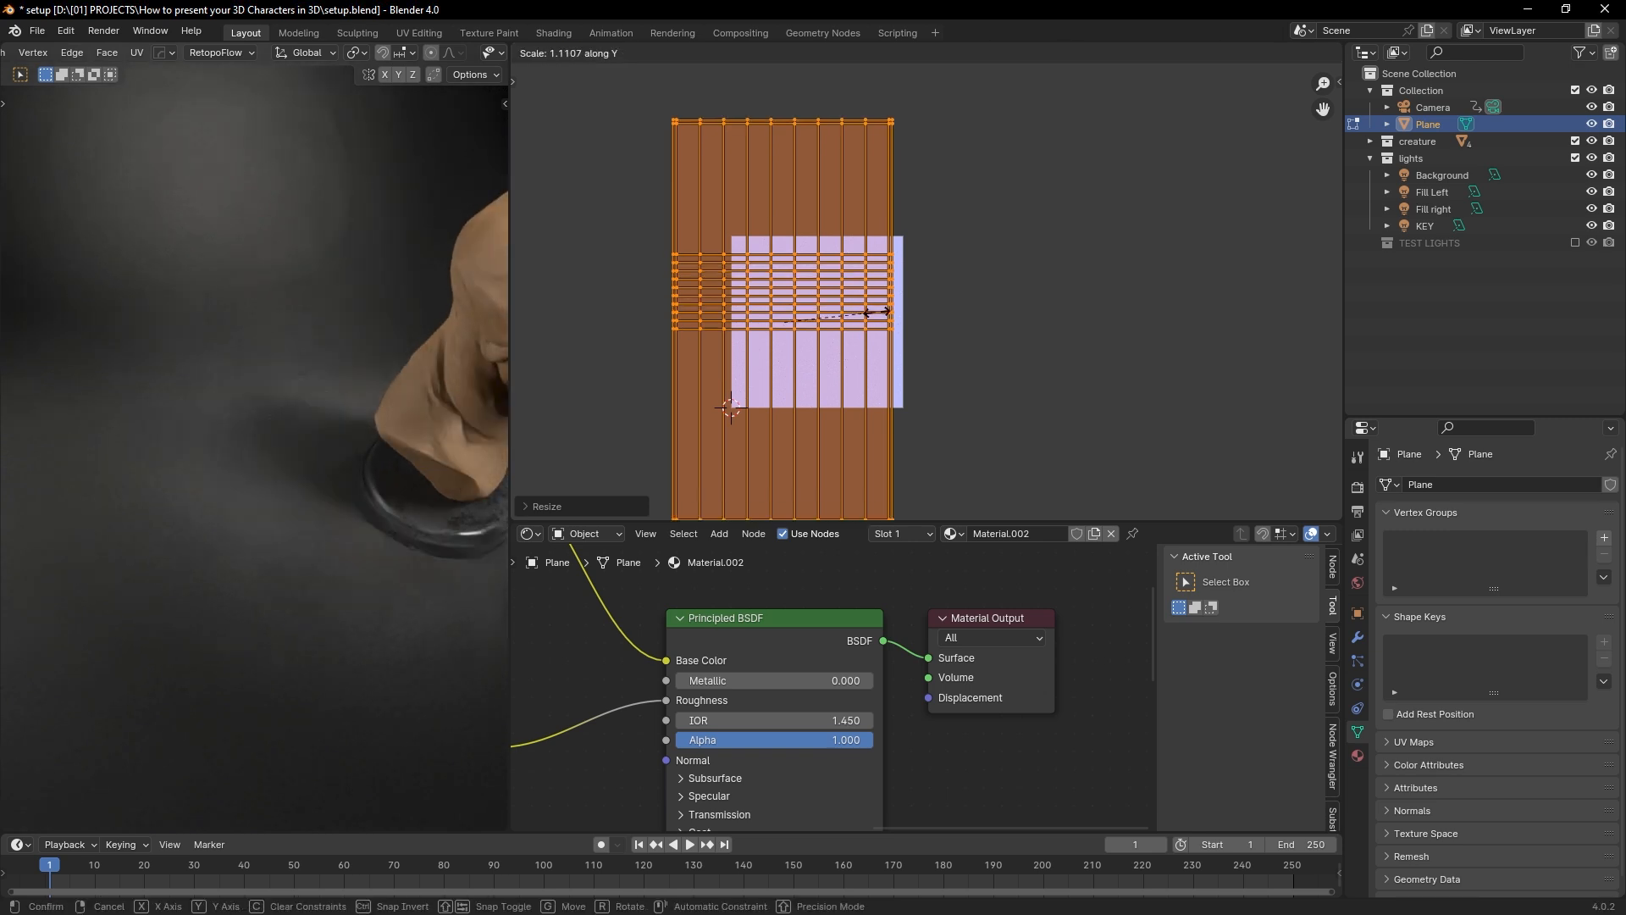
click(879, 308)
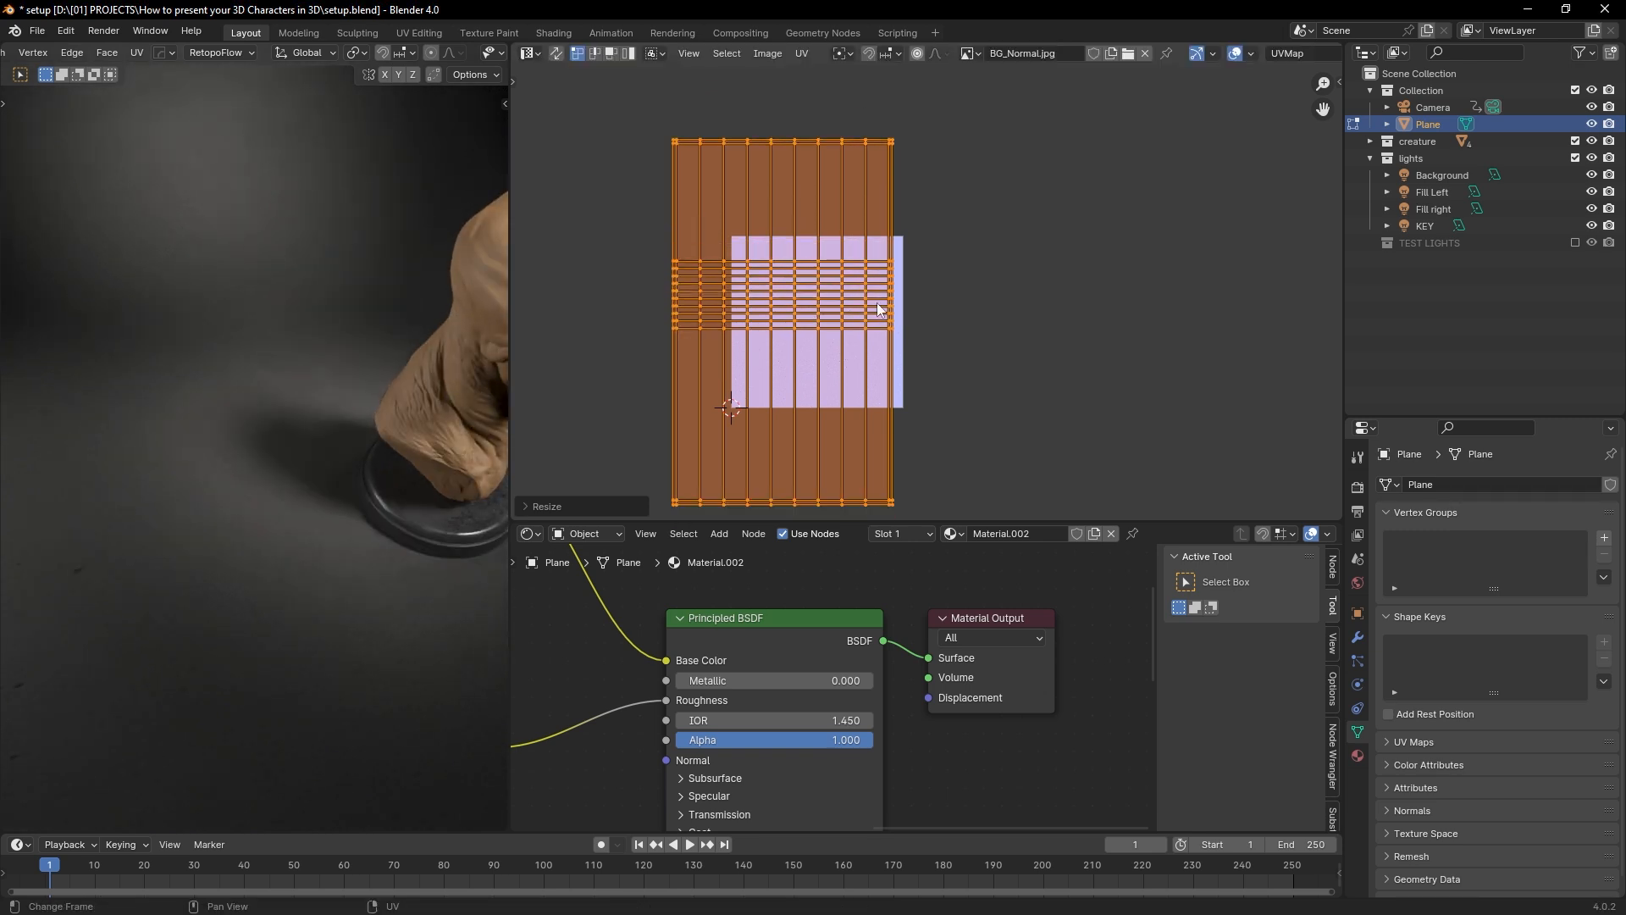
Step: Stretch the backdrop's UVs along X to about 1.98 times their width and return to Object Mode
key(s)
key(x)
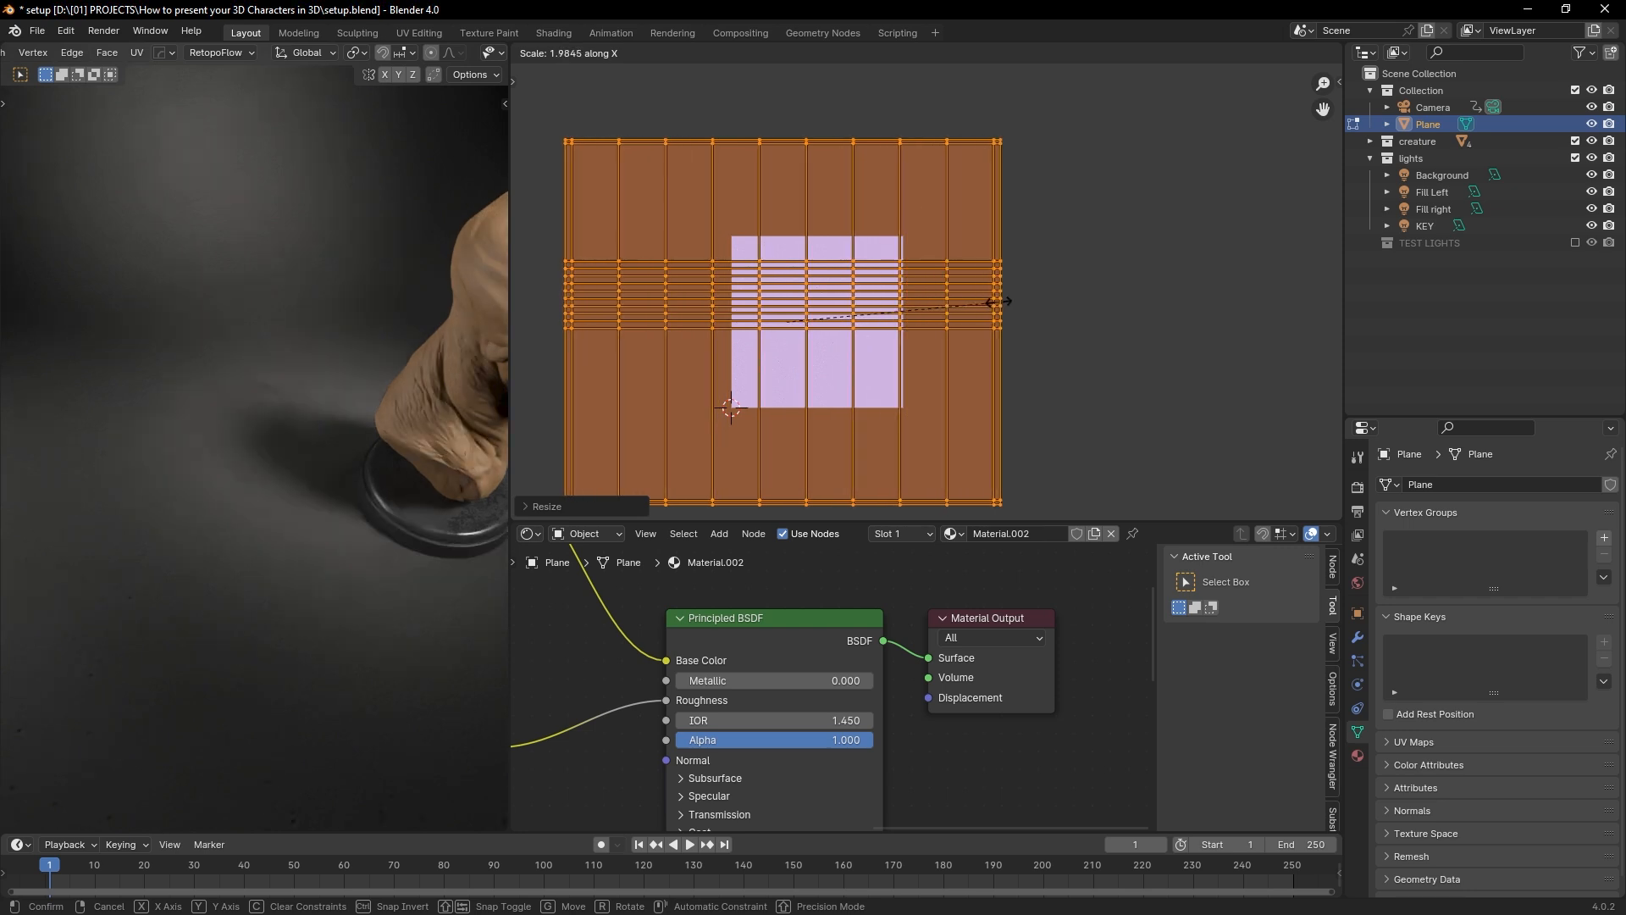
click(1002, 302)
key(Tab)
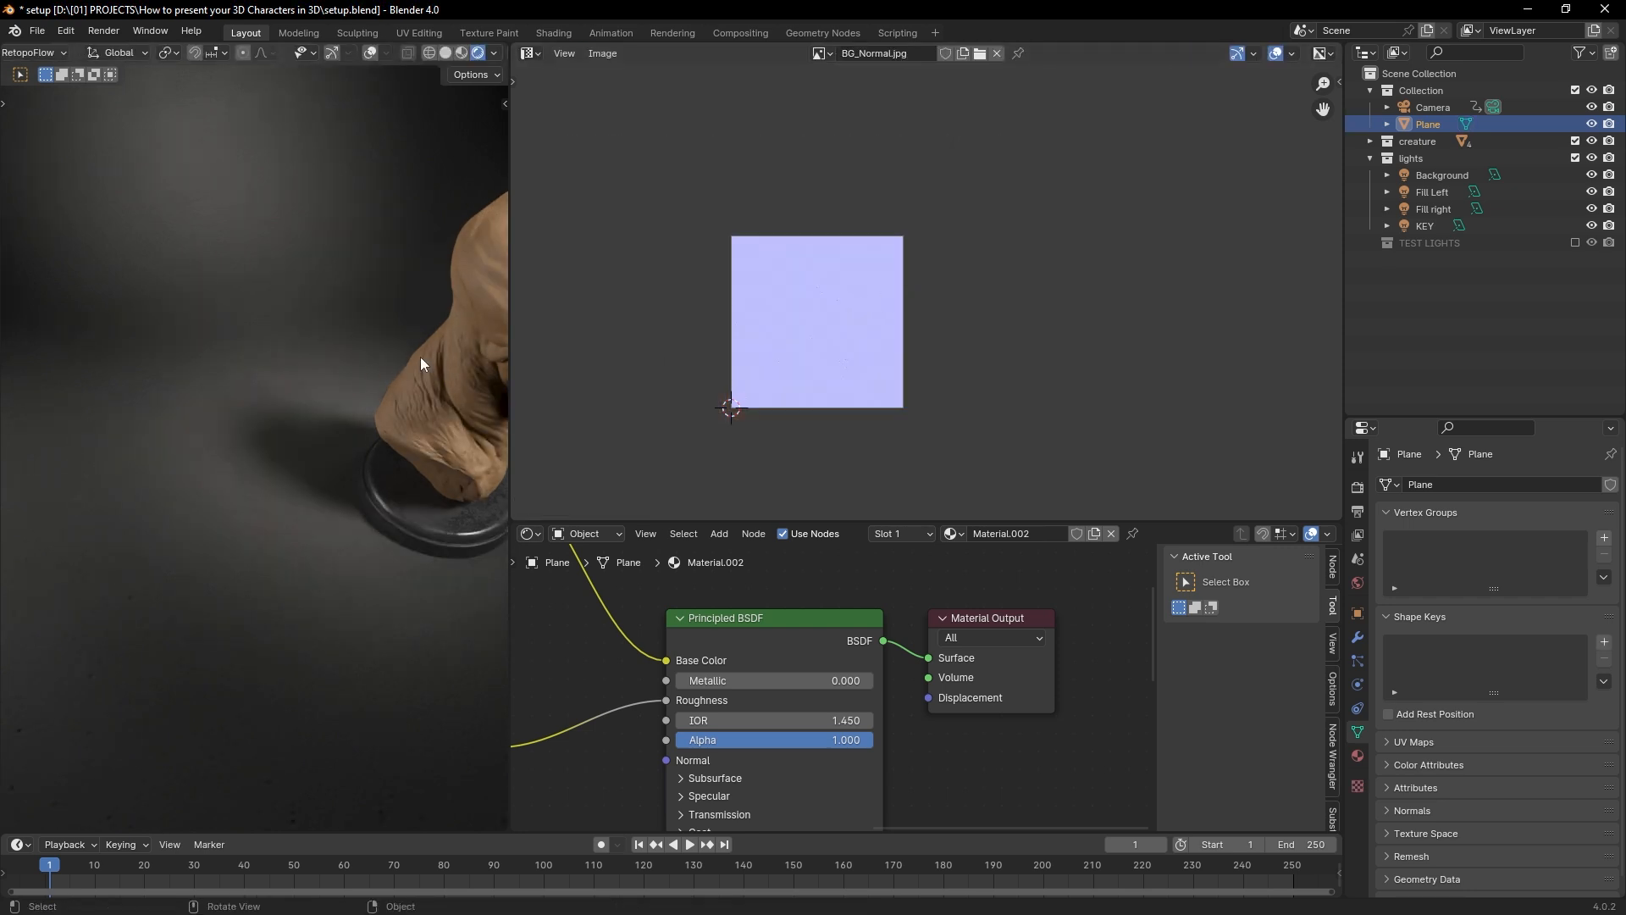
Step: Check the bust and backdrop in the rendered view and switch the UV Editor area back to the 3D Viewport
middle_drag(381, 369, 384, 408)
key(Tab)
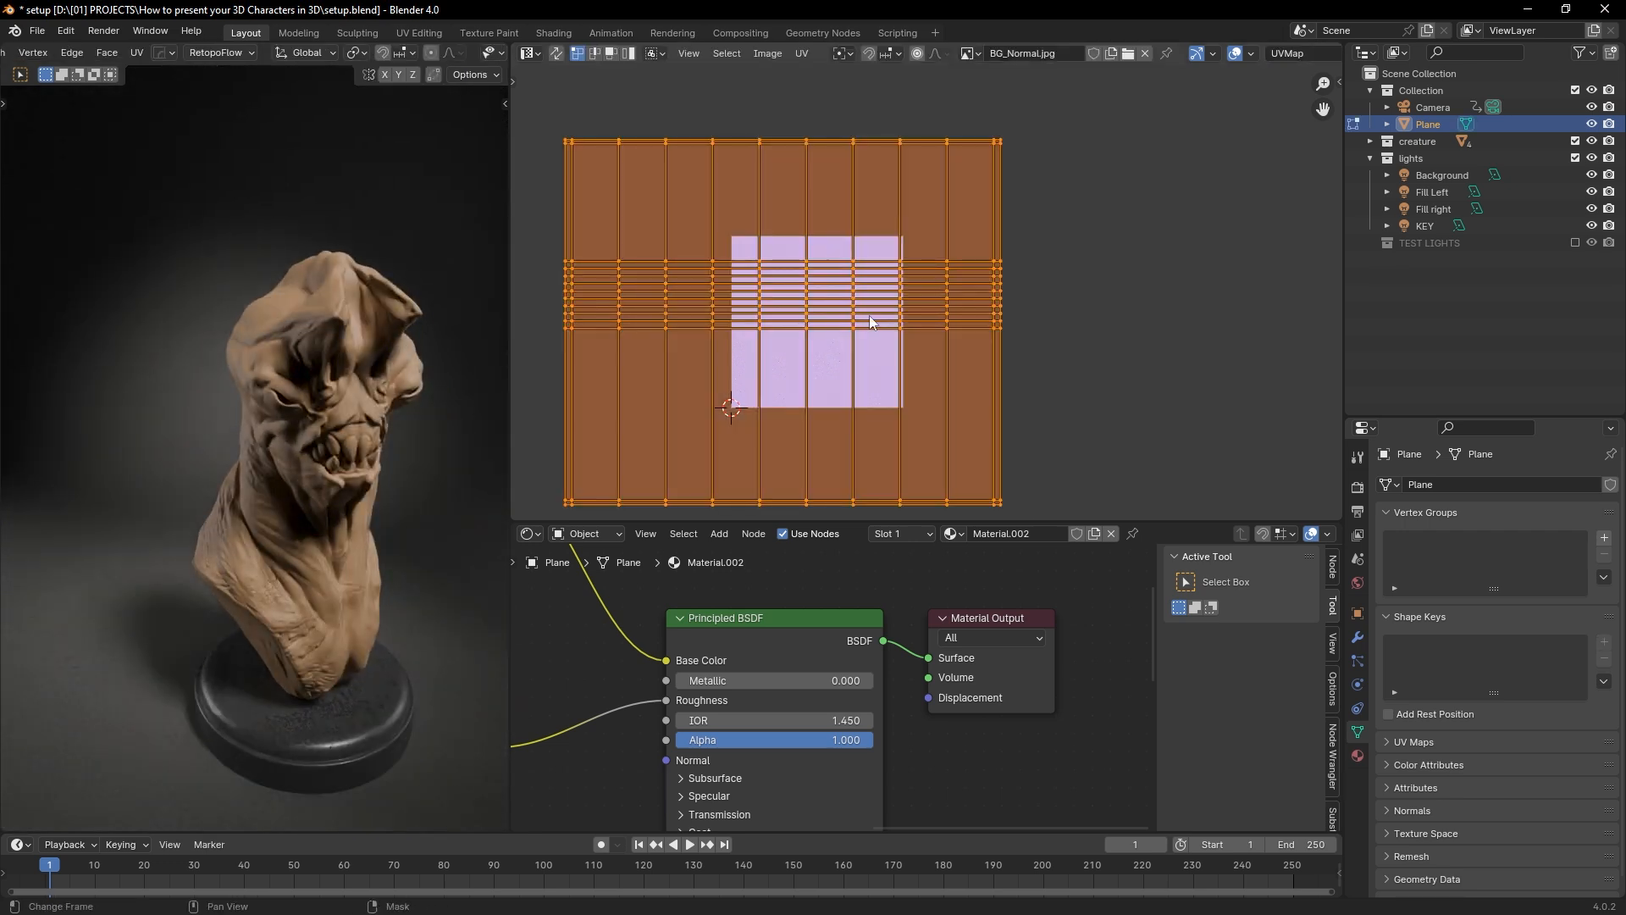
key(Tab)
click(526, 58)
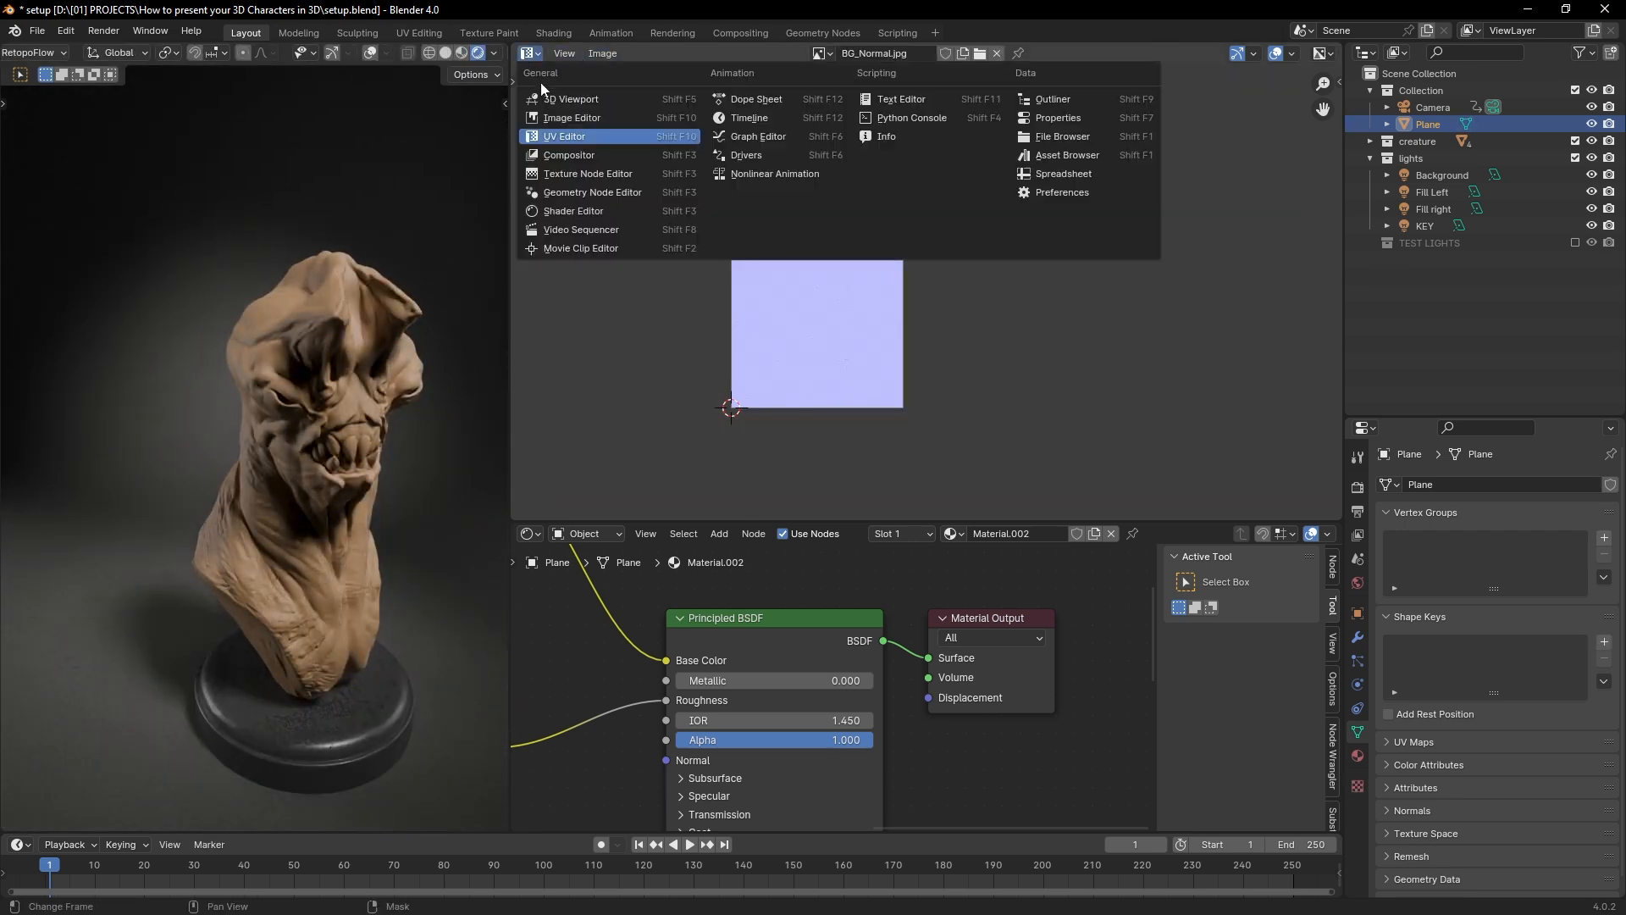
click(566, 102)
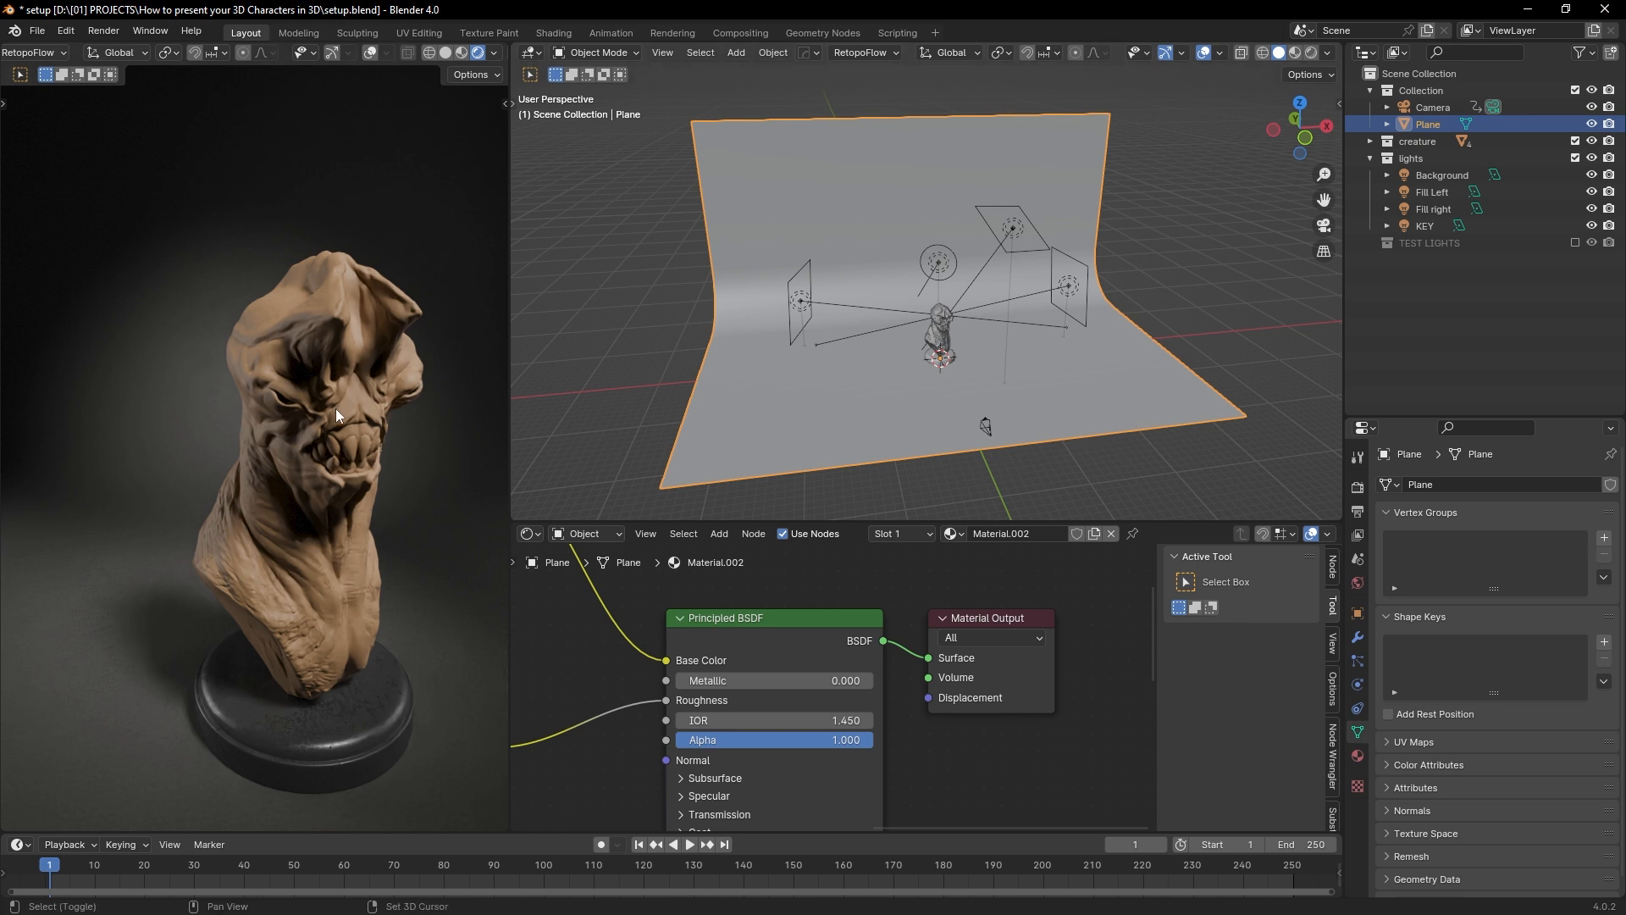
Step: Inspect the backdrop around the bust from several angles and distances, and return to the camera view
middle_drag(336, 409, 286, 371)
scroll(286, 371, up, 4)
scroll(356, 430, down, 6)
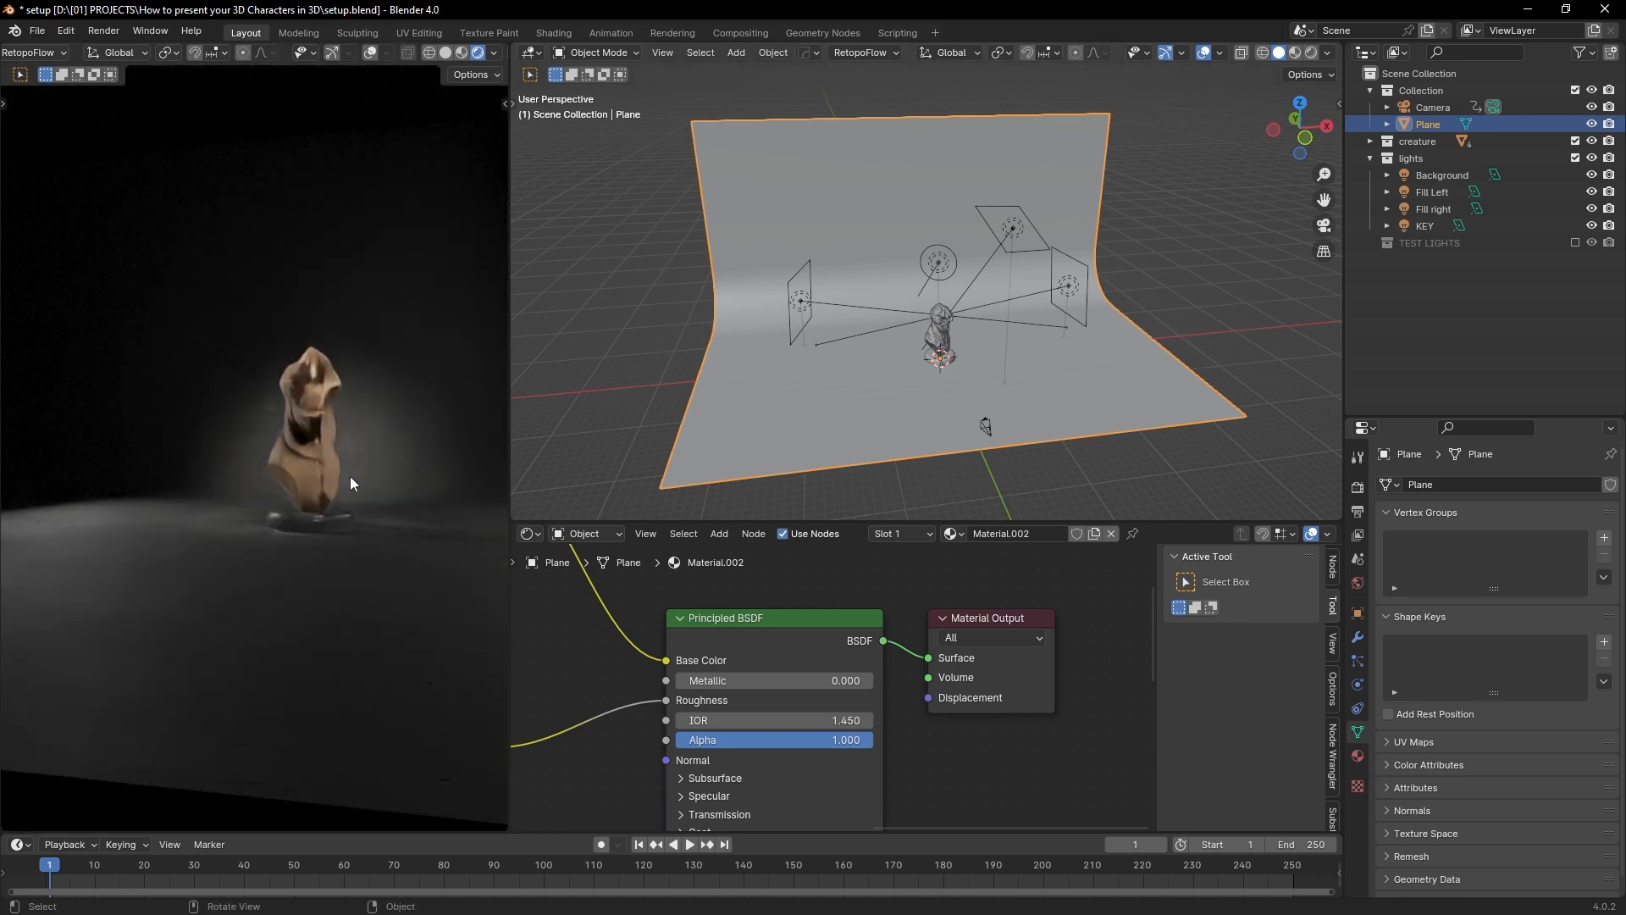
middle_drag(349, 476, 165, 449)
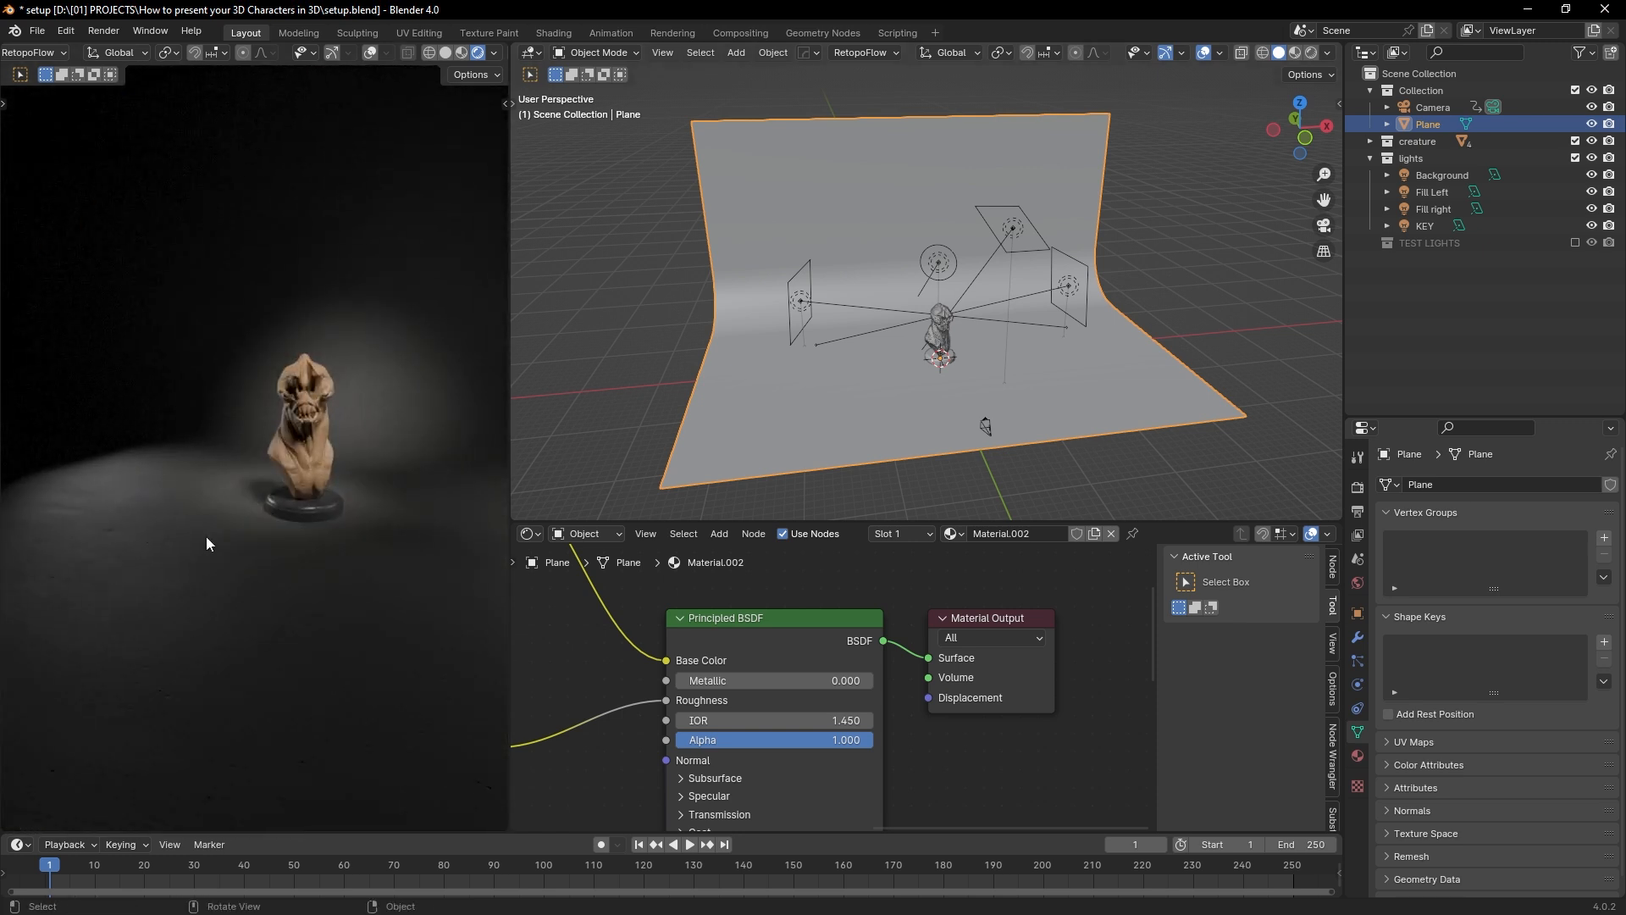
key(KP_0)
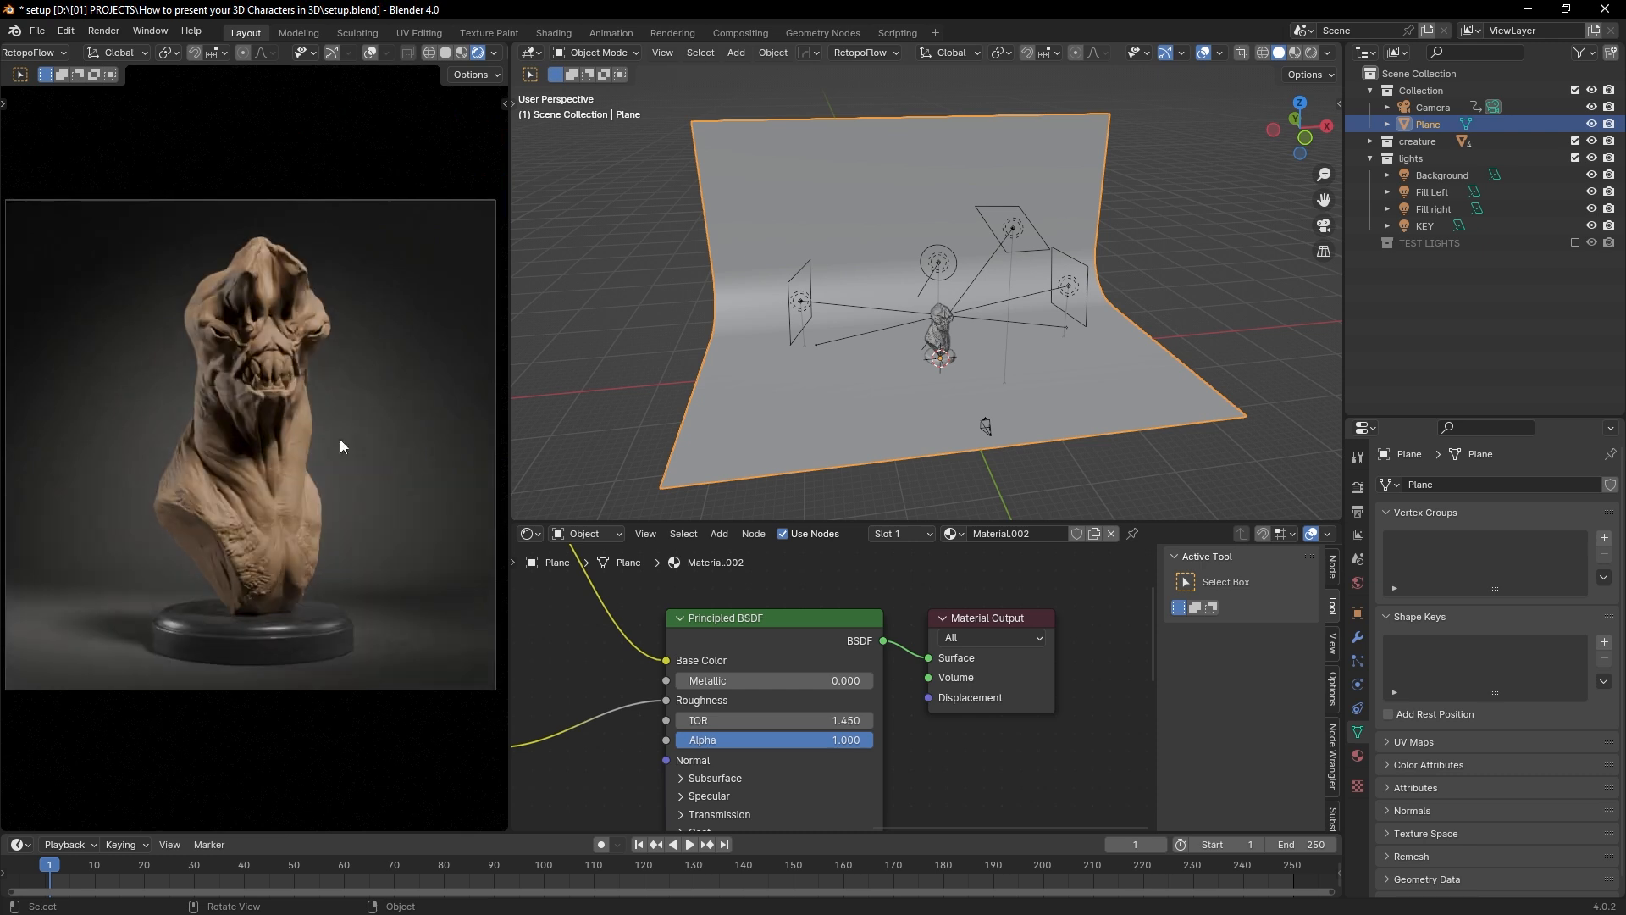
Step: Compare the render with the Background light hidden and shown, and examine how the light is aimed at the backdrop
scroll(958, 265, up, 4)
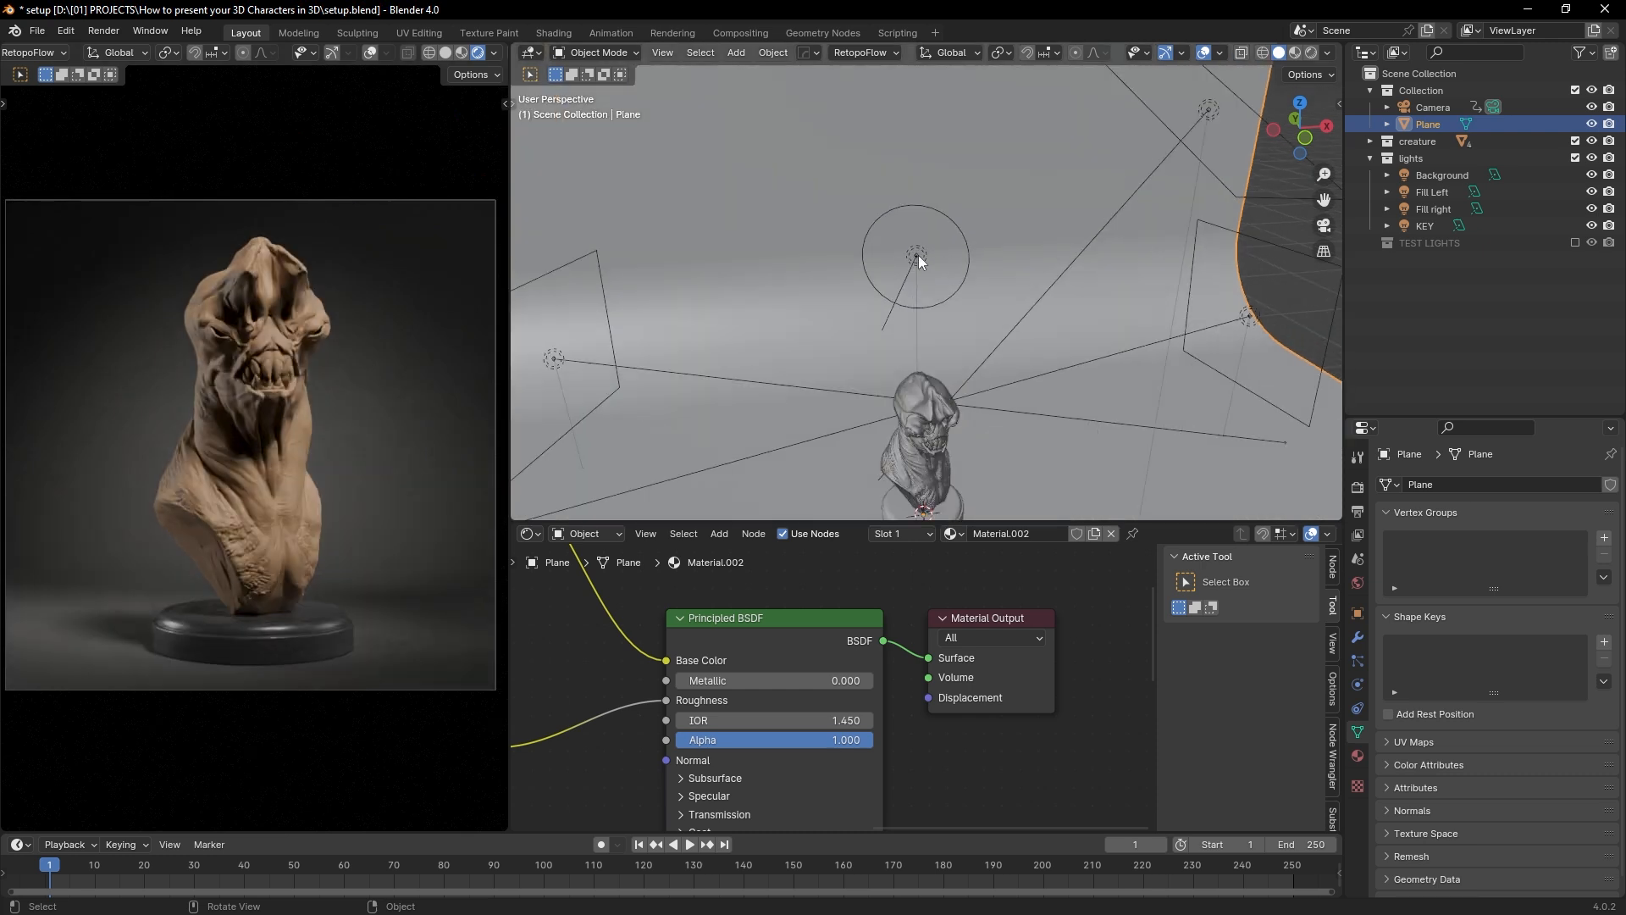
click(918, 256)
scroll(924, 264, down, 2)
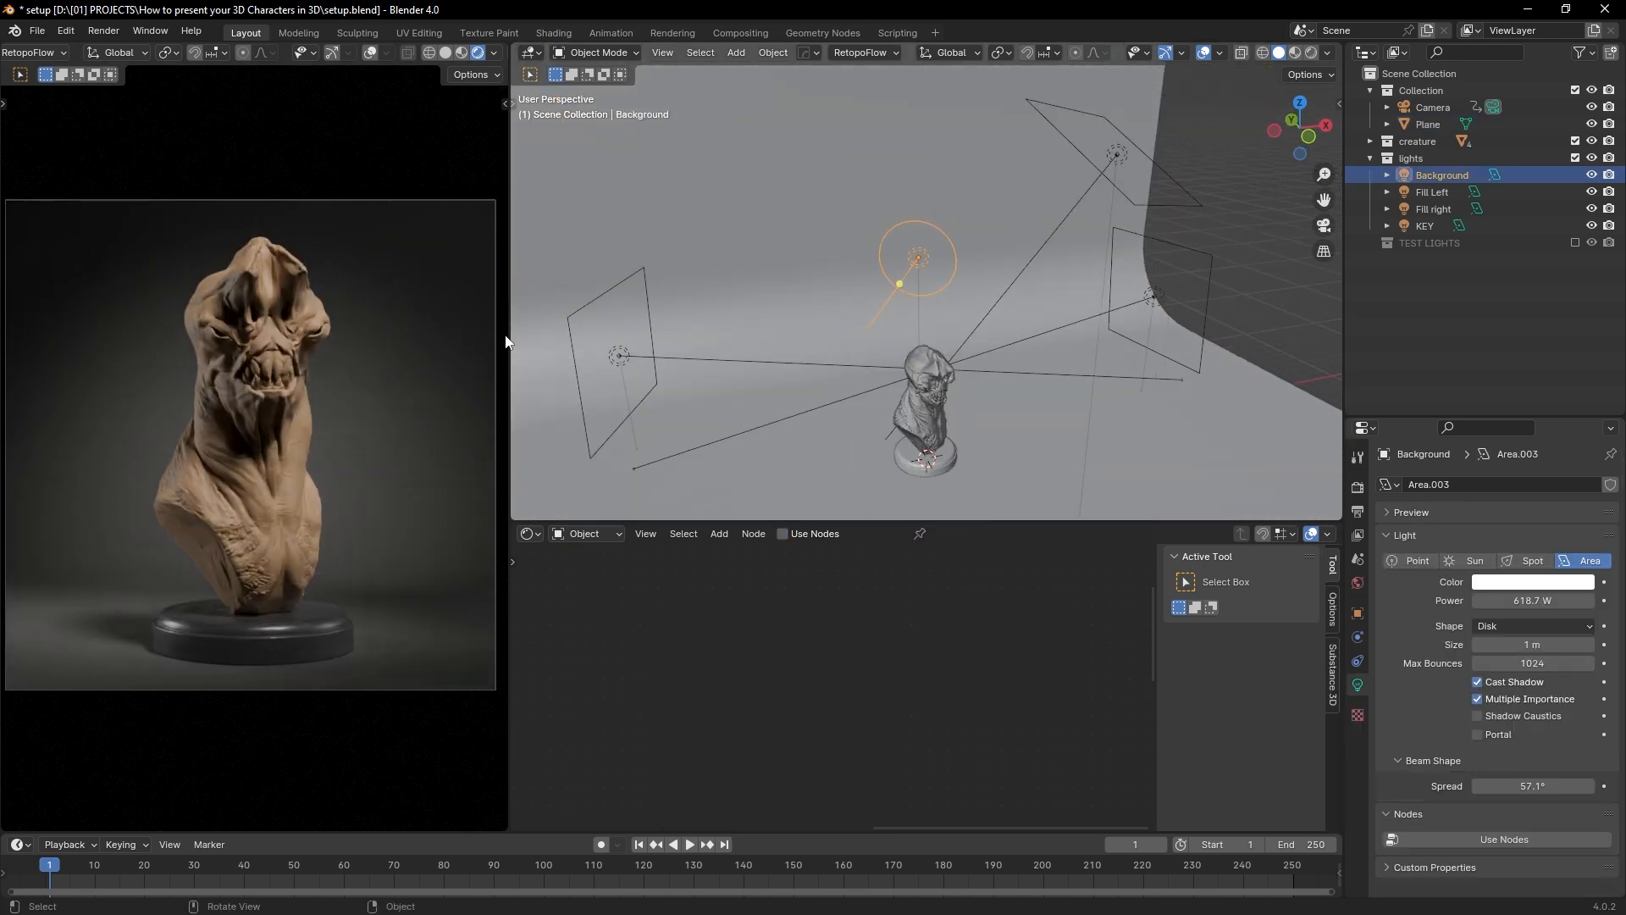
click(1592, 174)
click(1592, 174)
middle_drag(864, 262, 996, 254)
scroll(1080, 202, up, 3)
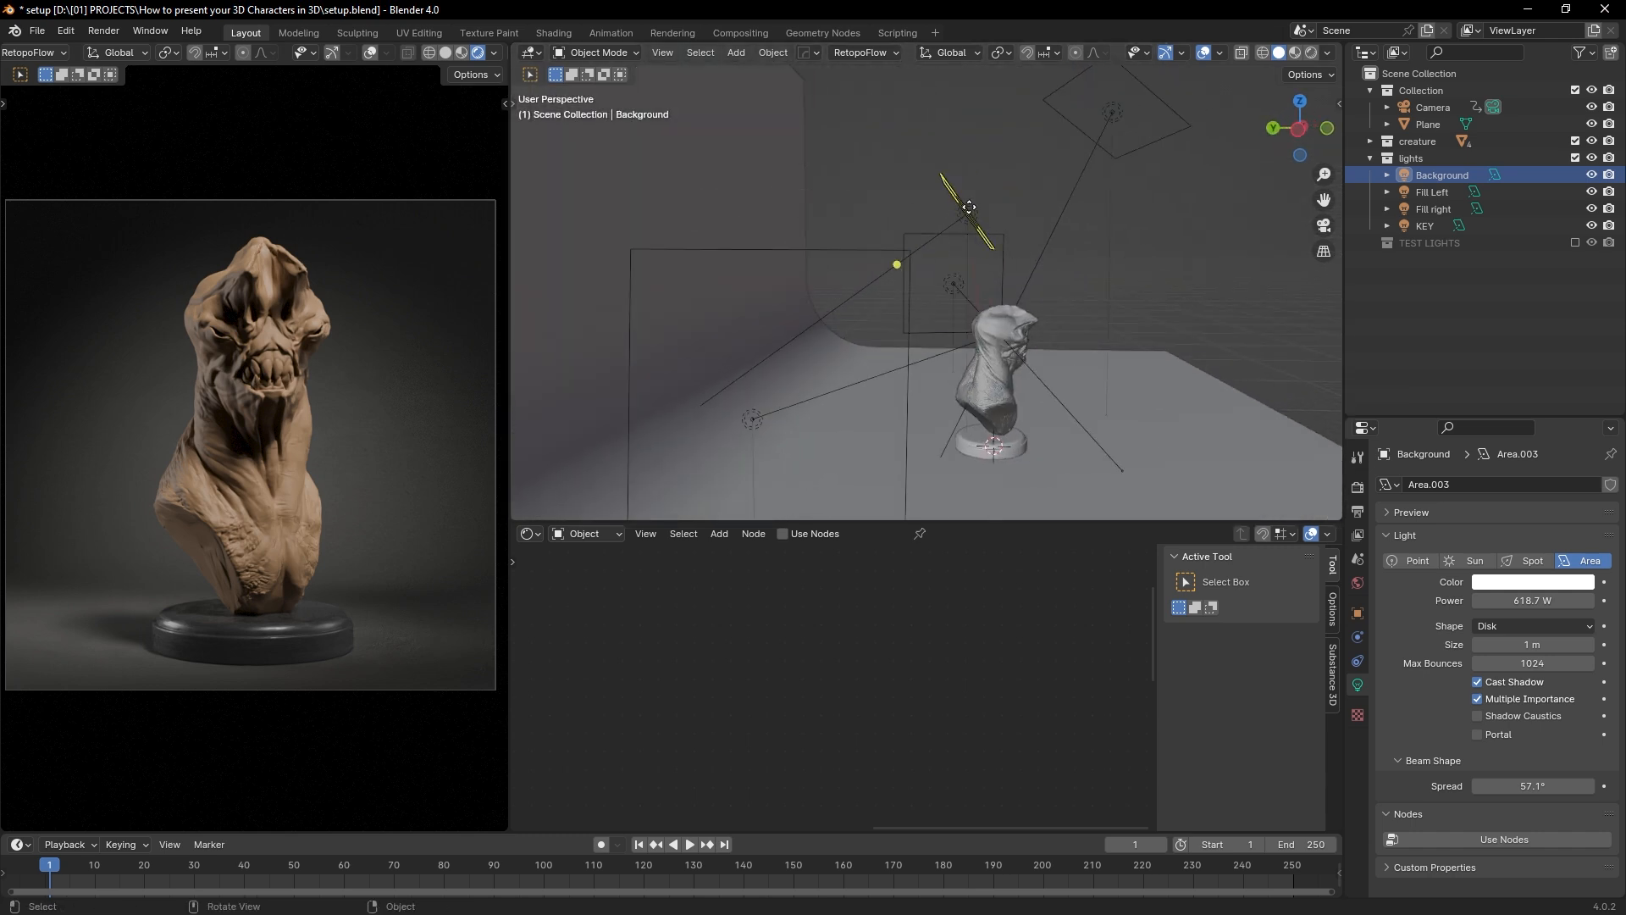
click(985, 238)
middle_drag(949, 321, 974, 232)
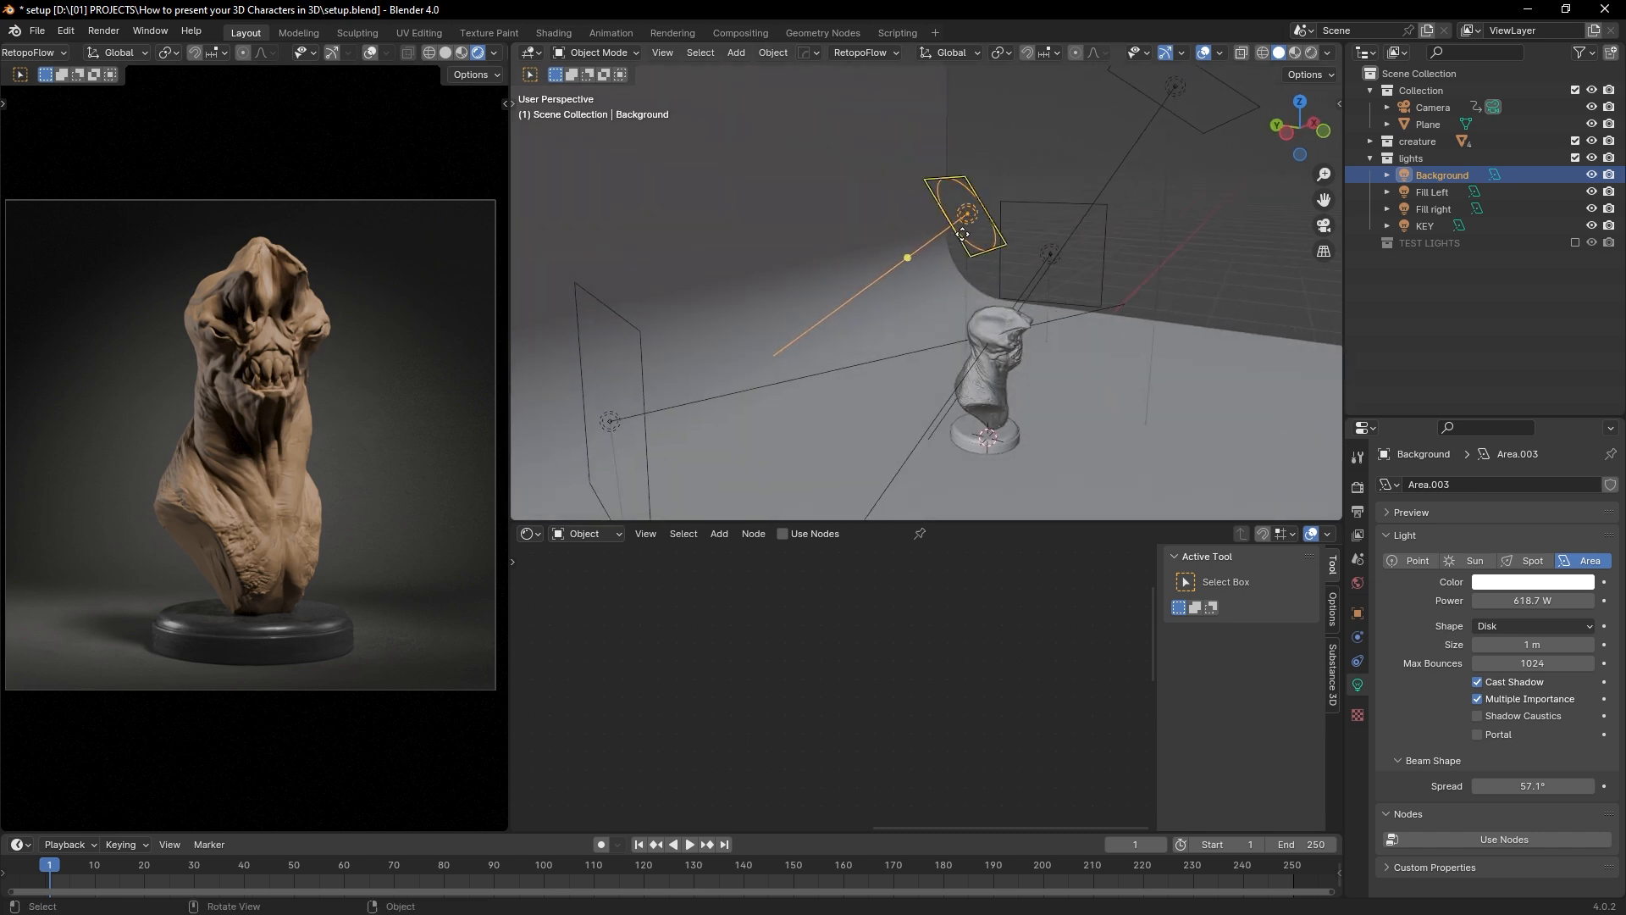
click(1052, 208)
click(977, 208)
Step: Try the Square shape on the Background area light and set it back to Disk
click(1515, 625)
click(1525, 636)
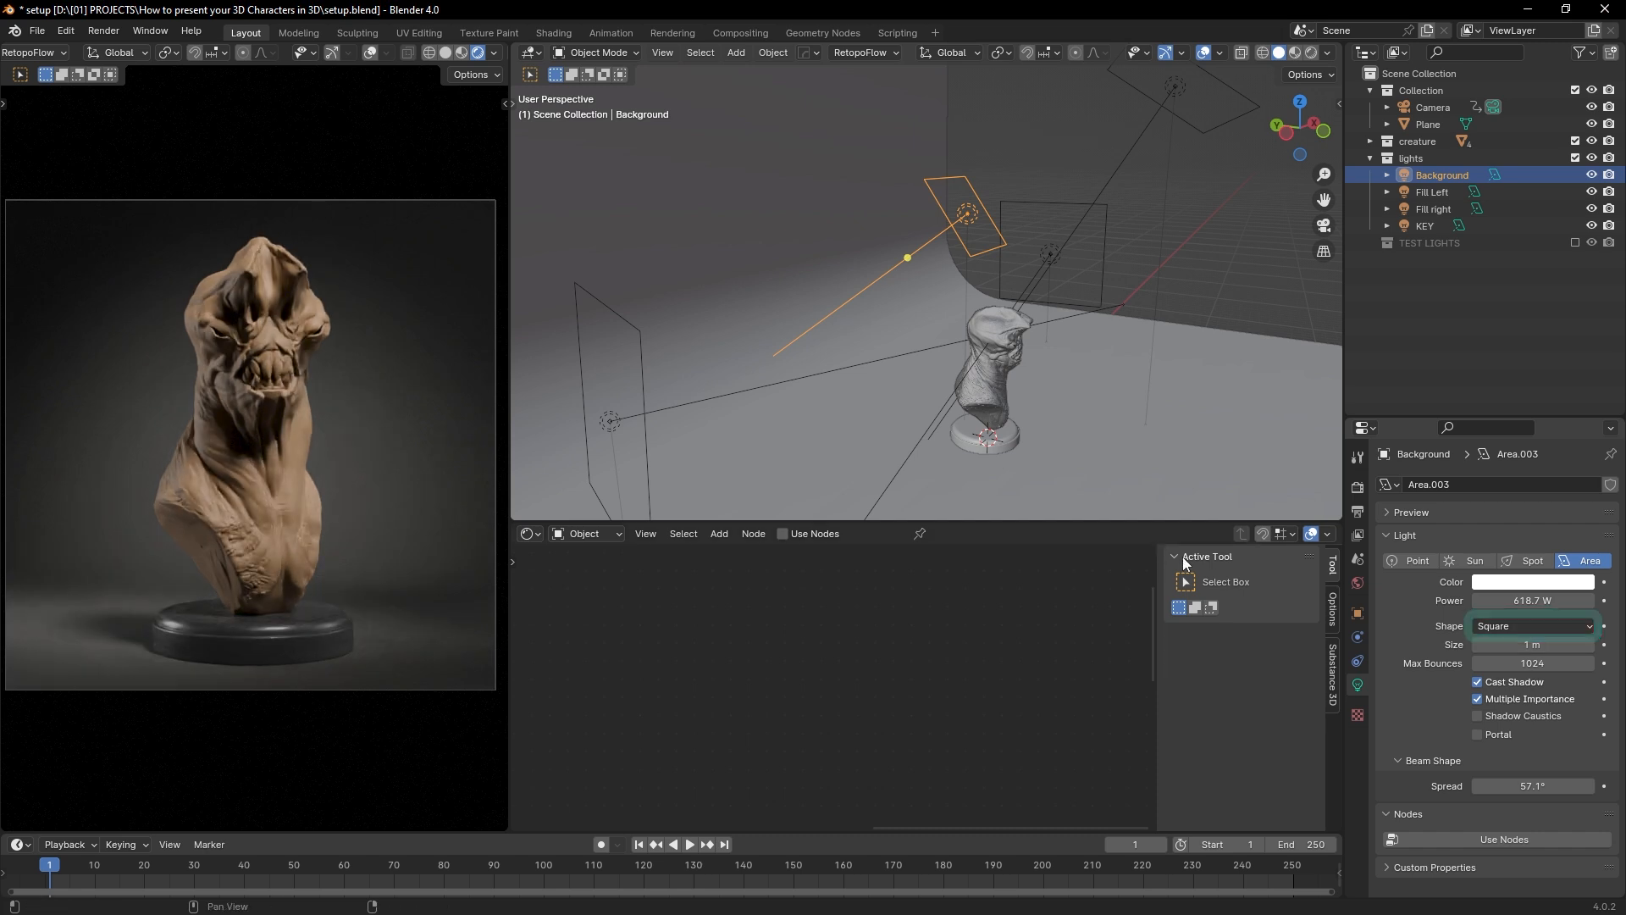
click(1518, 626)
click(1524, 682)
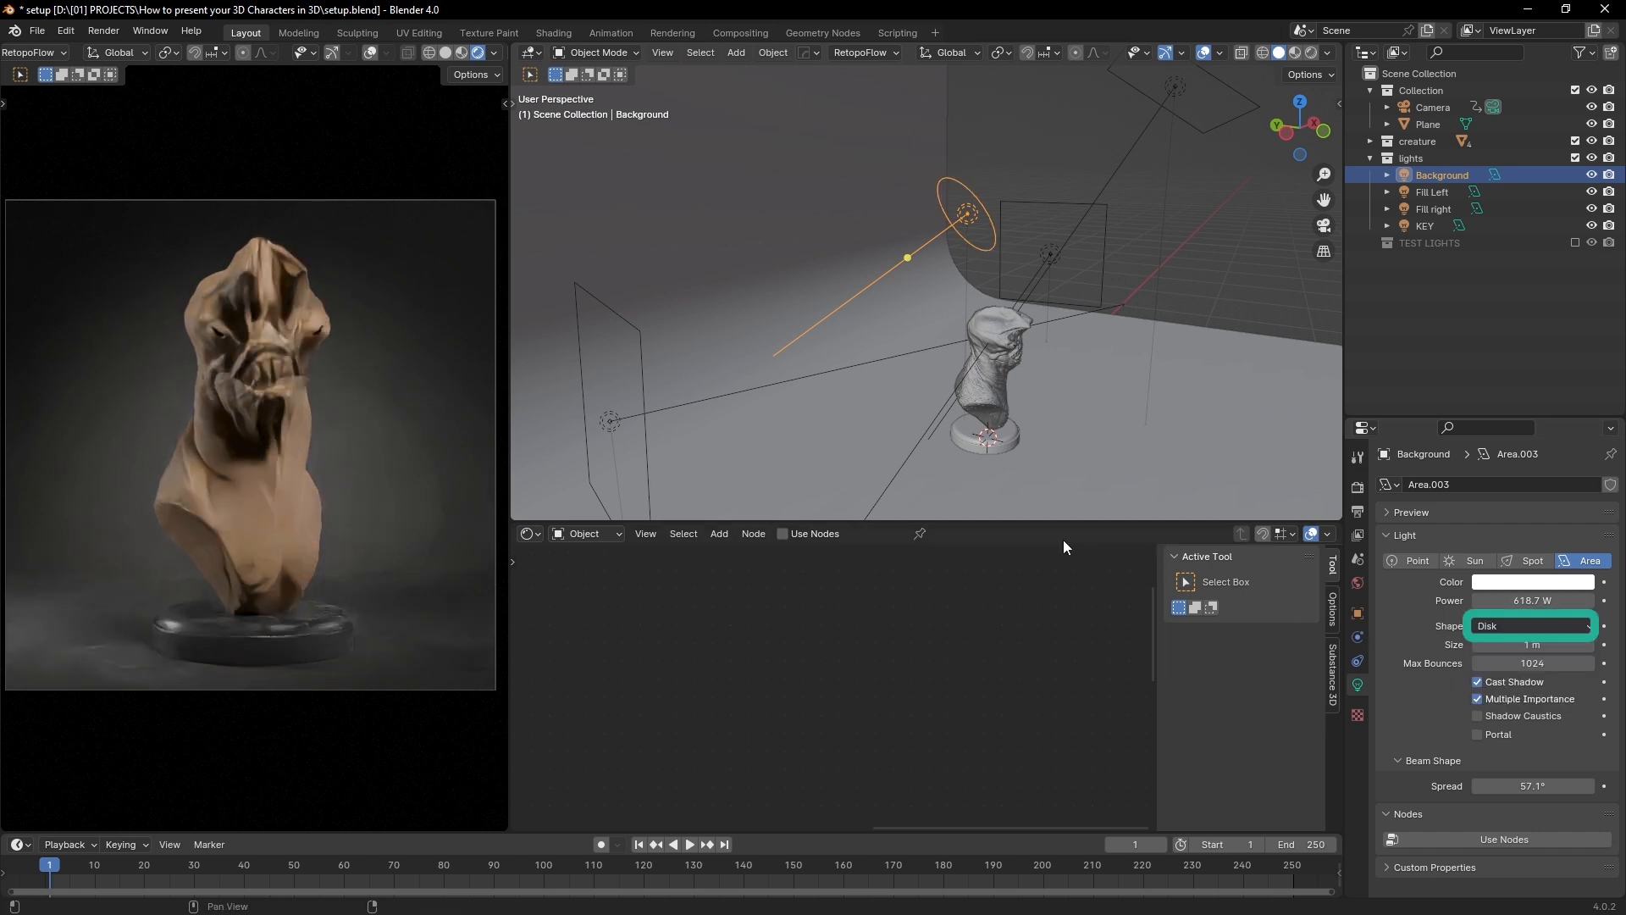
Step: Duplicate the Background light in place
key(shift+d)
right_click(1024, 226)
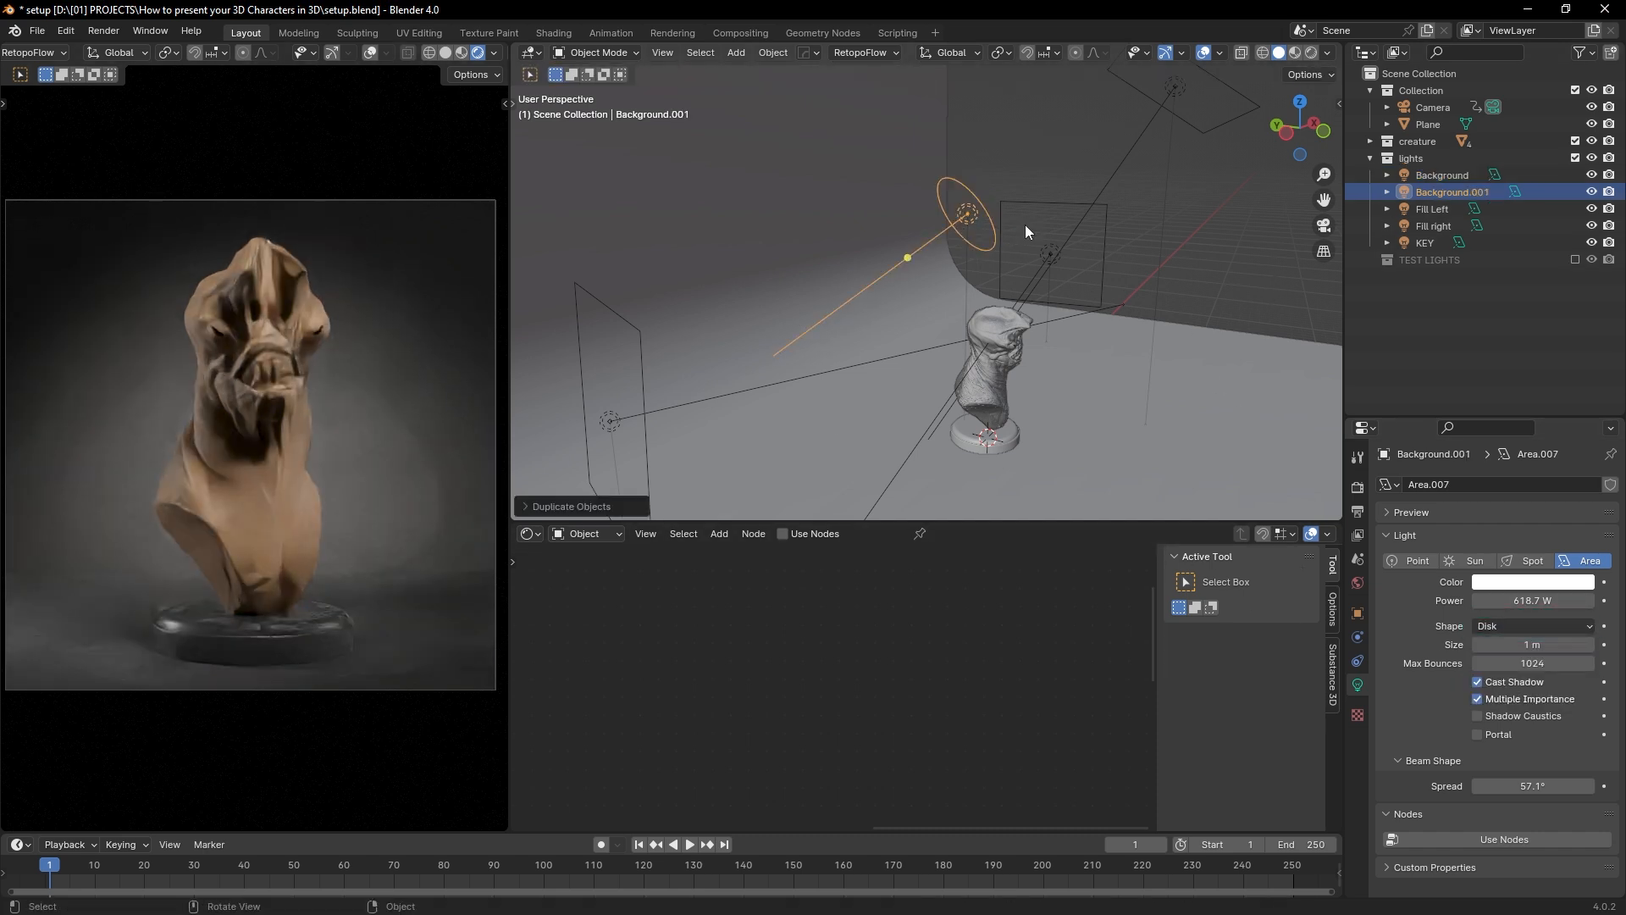
Step: Hide the original Background, Fill Left, Fill right and KEY lights so only the duplicated background light shines
click(1592, 174)
click(1592, 208)
click(1592, 225)
click(1592, 243)
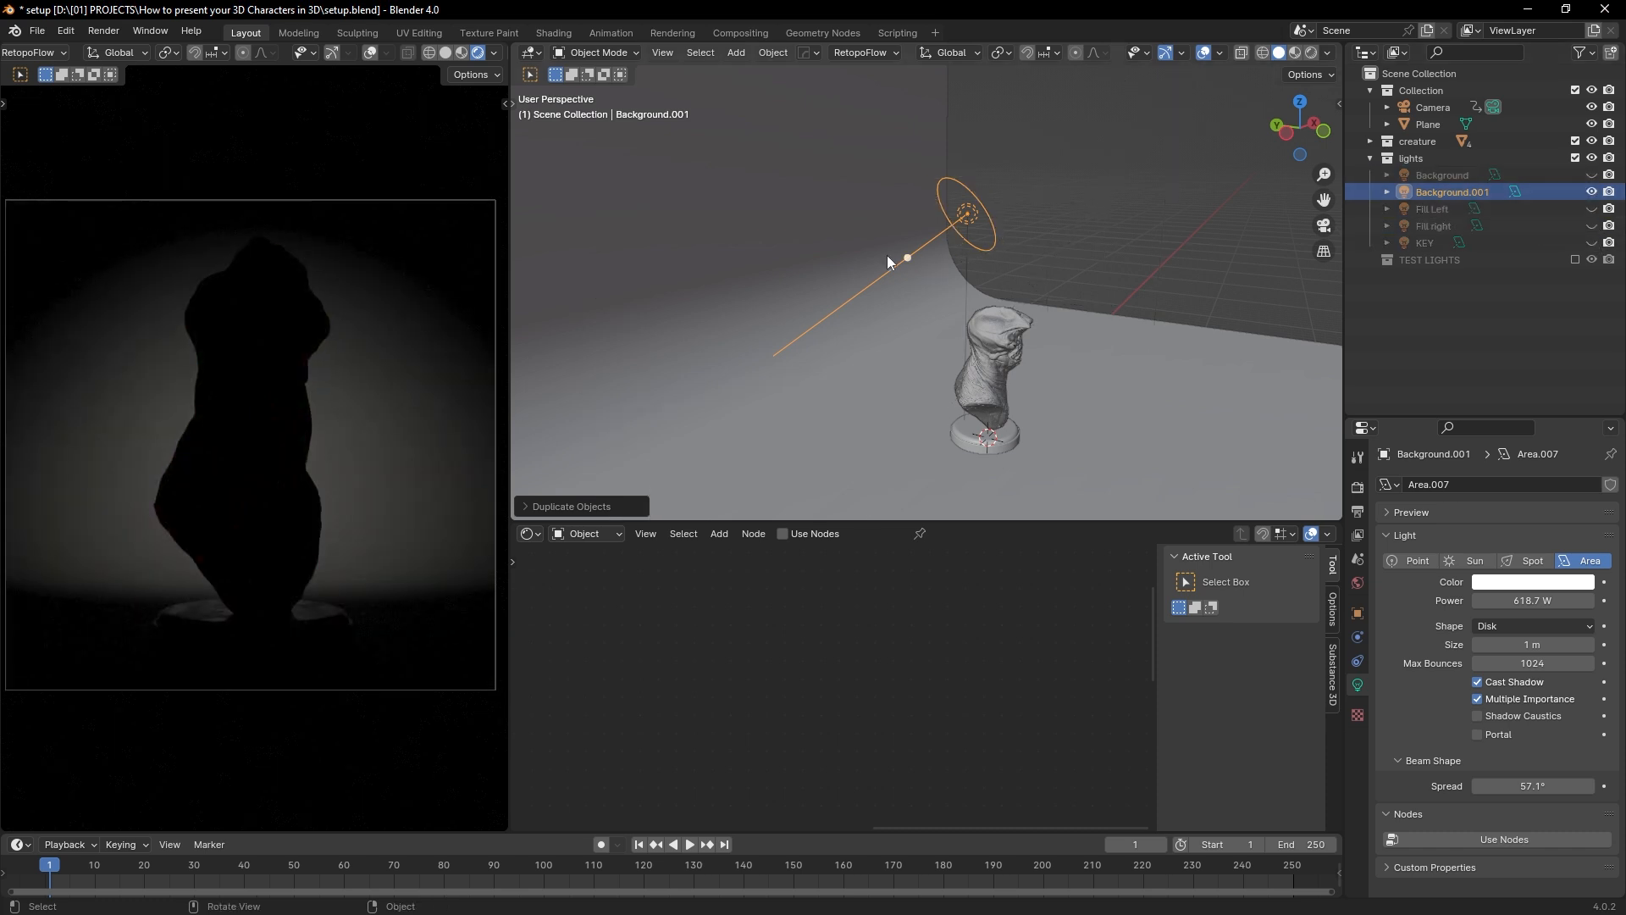
Step: Try a Square shape on the duplicated background light, with 2070.5 W power, 1.82 m size and 2.8° spread
click(1537, 627)
click(1533, 643)
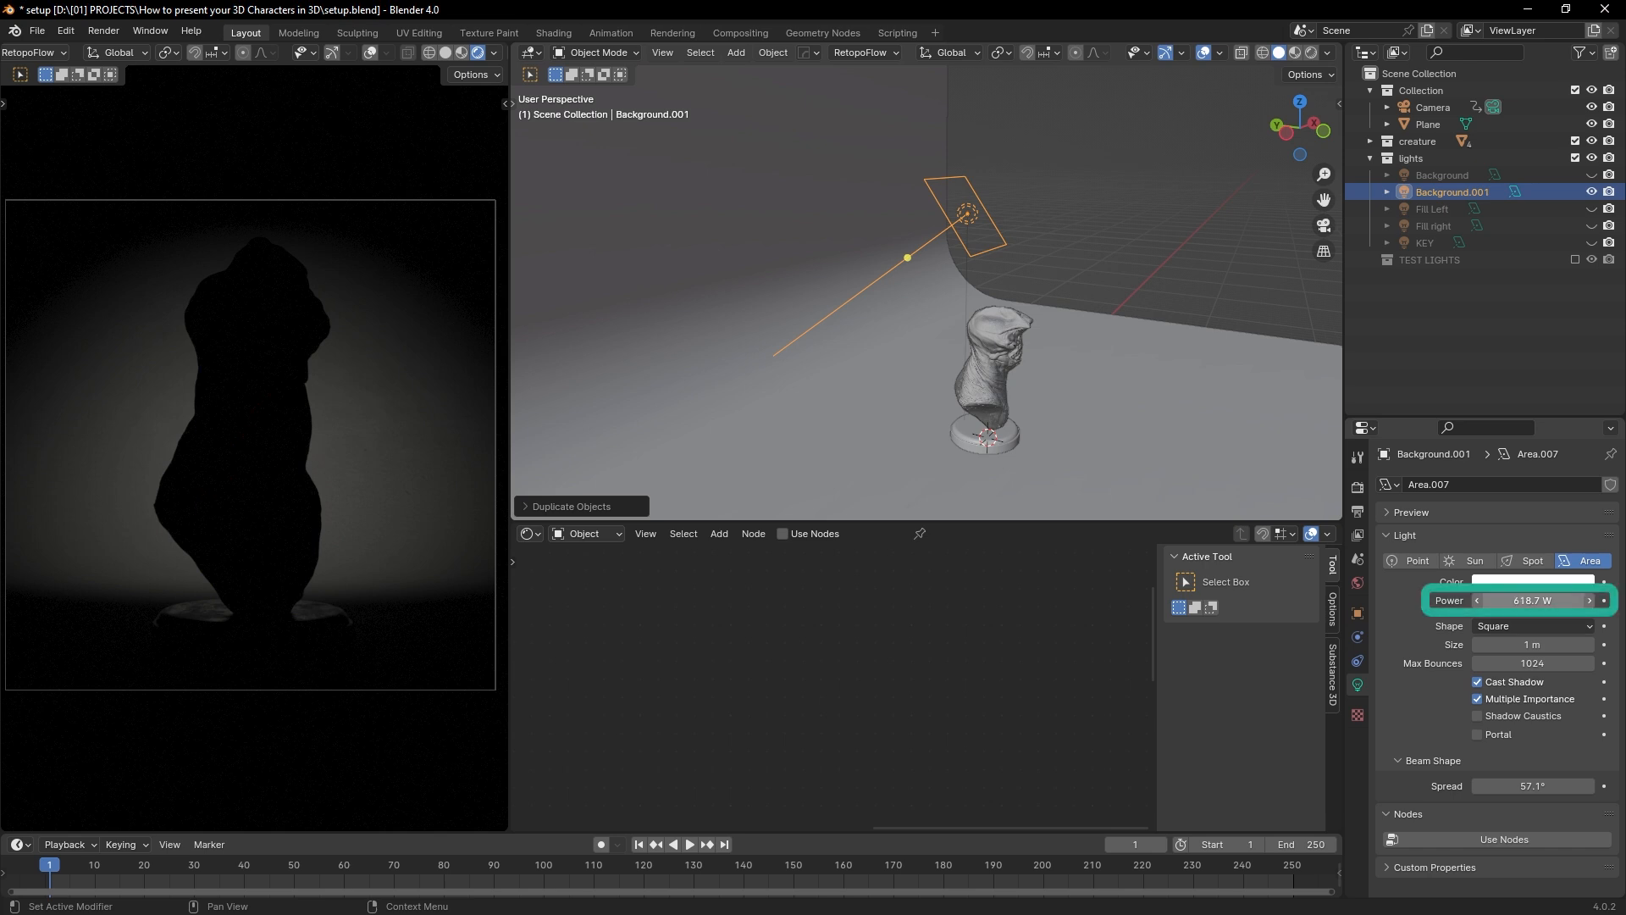
drag(1533, 601, 1582, 600)
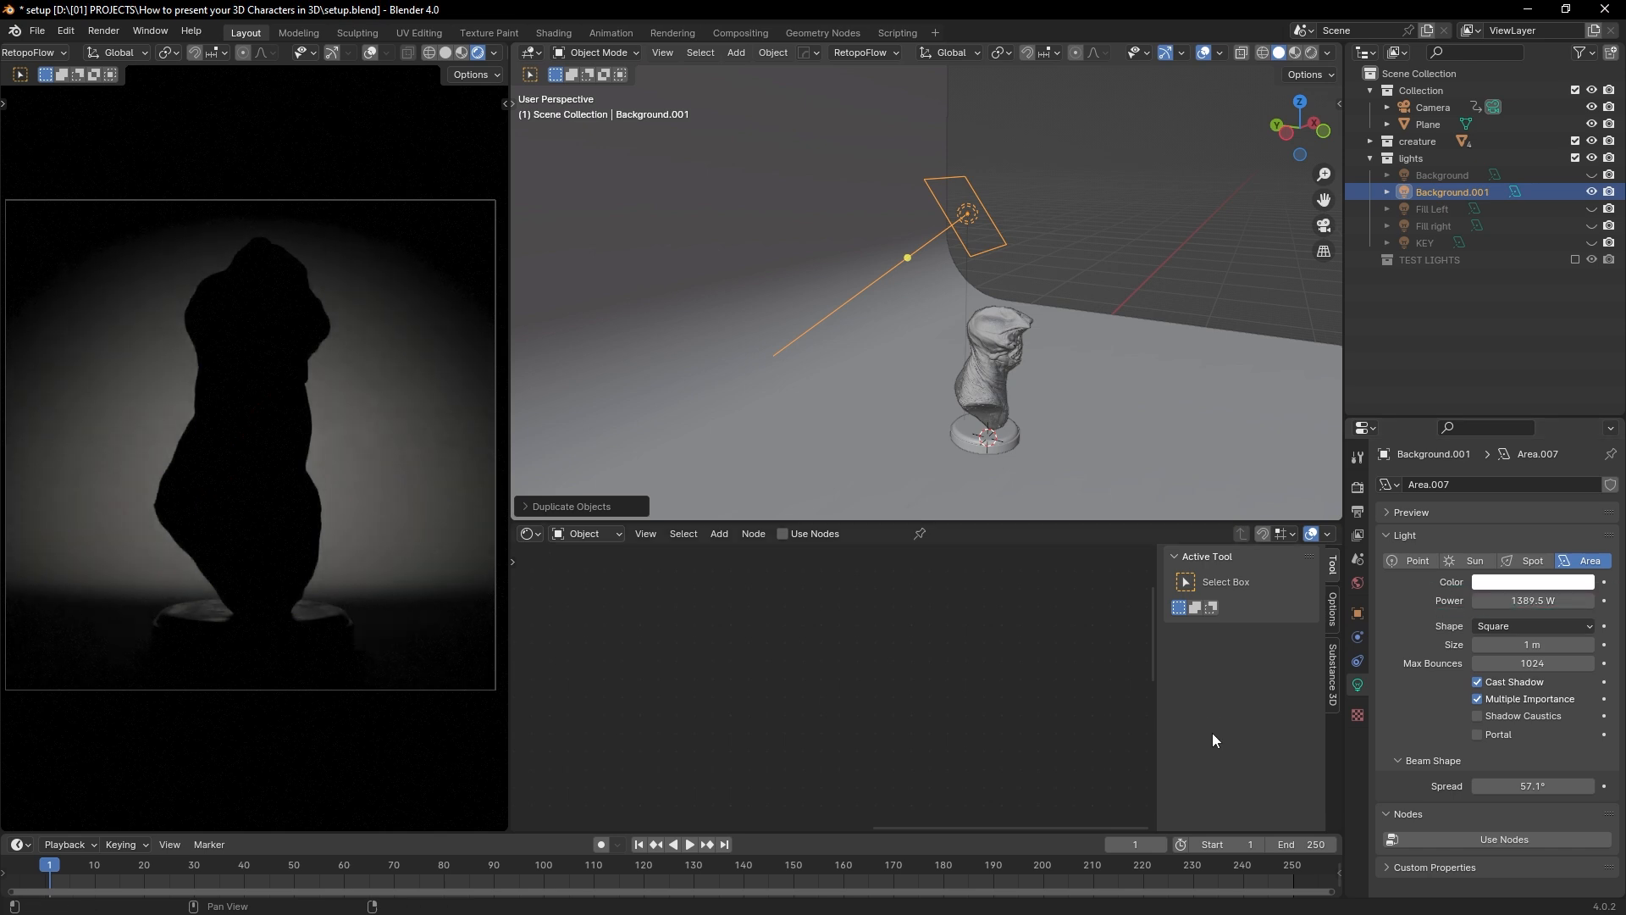
drag(1533, 786, 1482, 786)
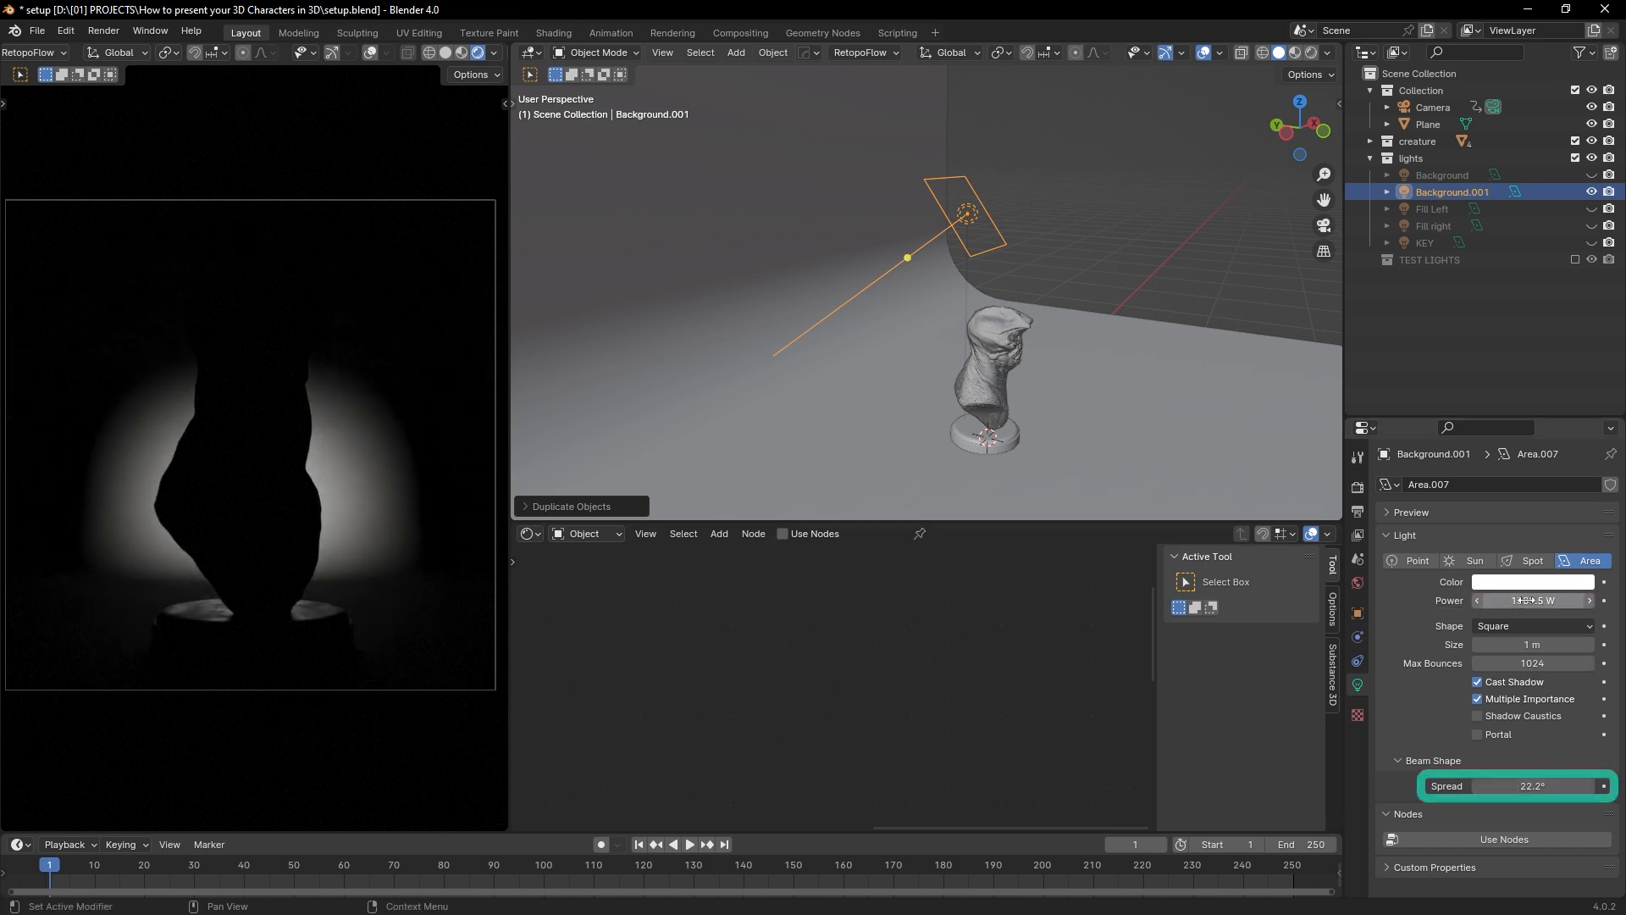
drag(1525, 601, 1565, 600)
drag(1533, 786, 1501, 786)
drag(1533, 644, 1580, 645)
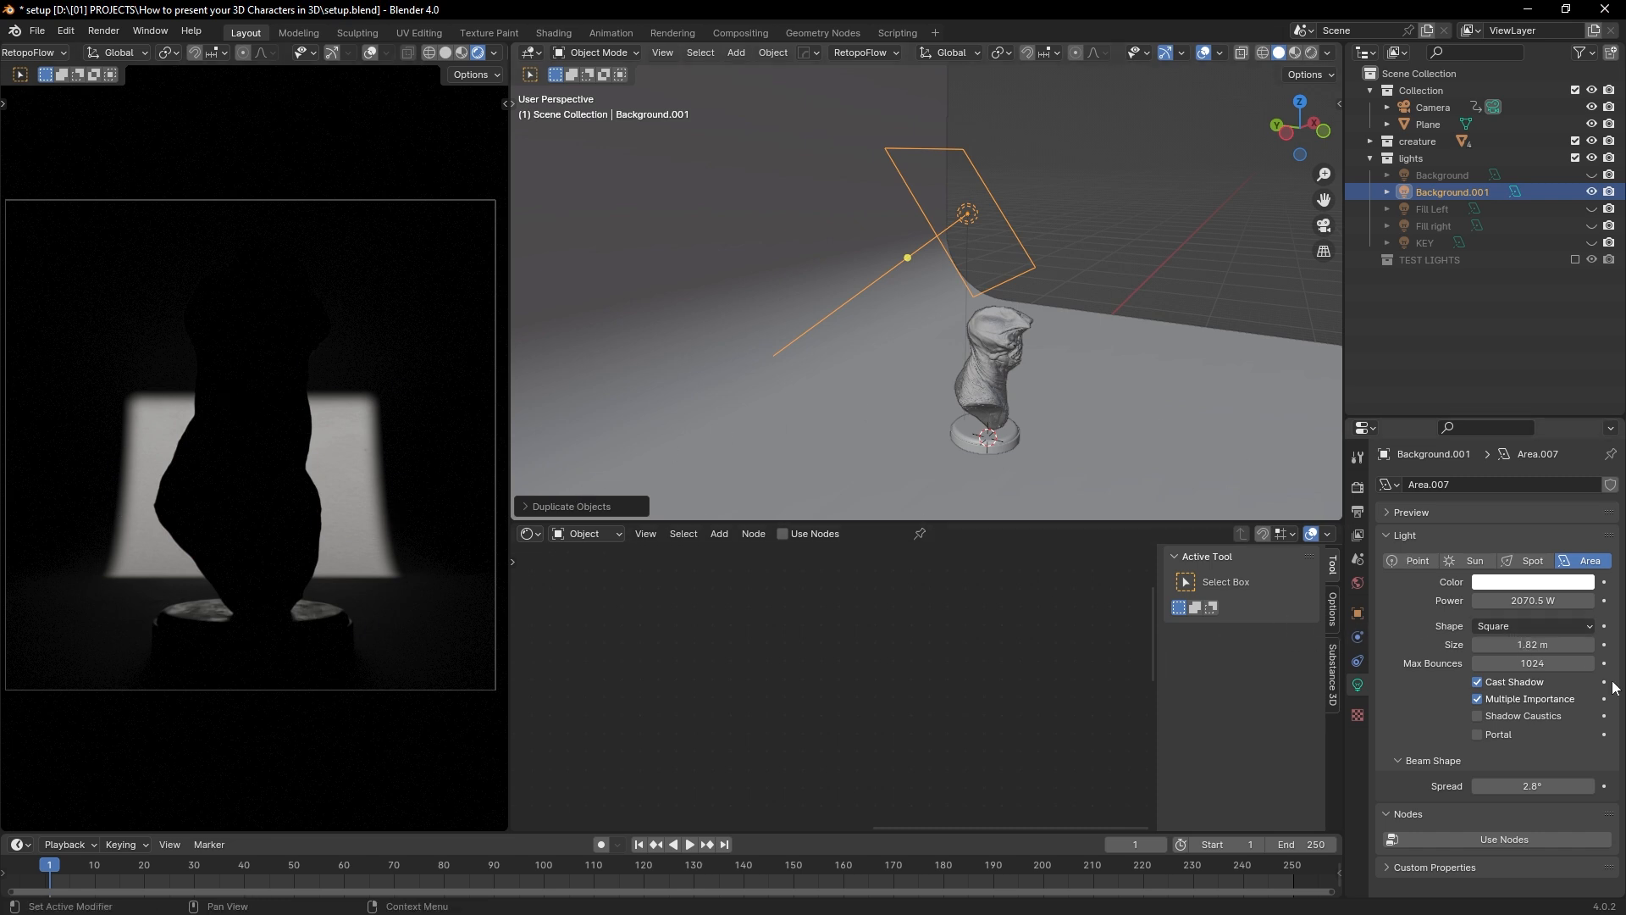
Step: Try the duplicated light as a Disk with a size of 2.61 m and a spread of 42.7°
click(1547, 625)
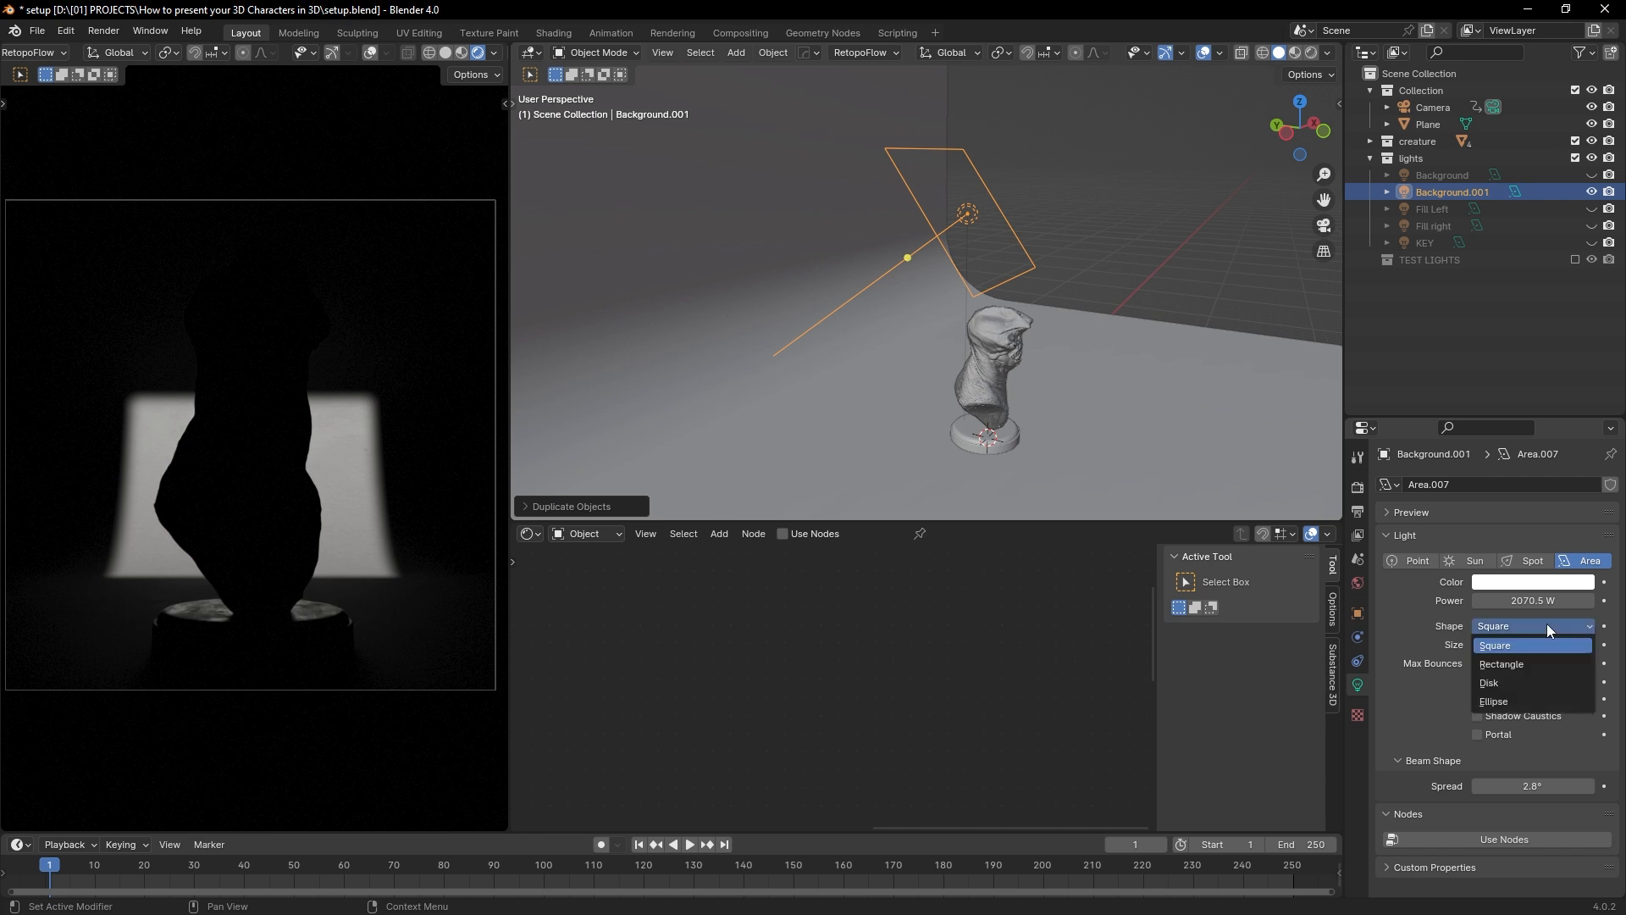
click(1502, 681)
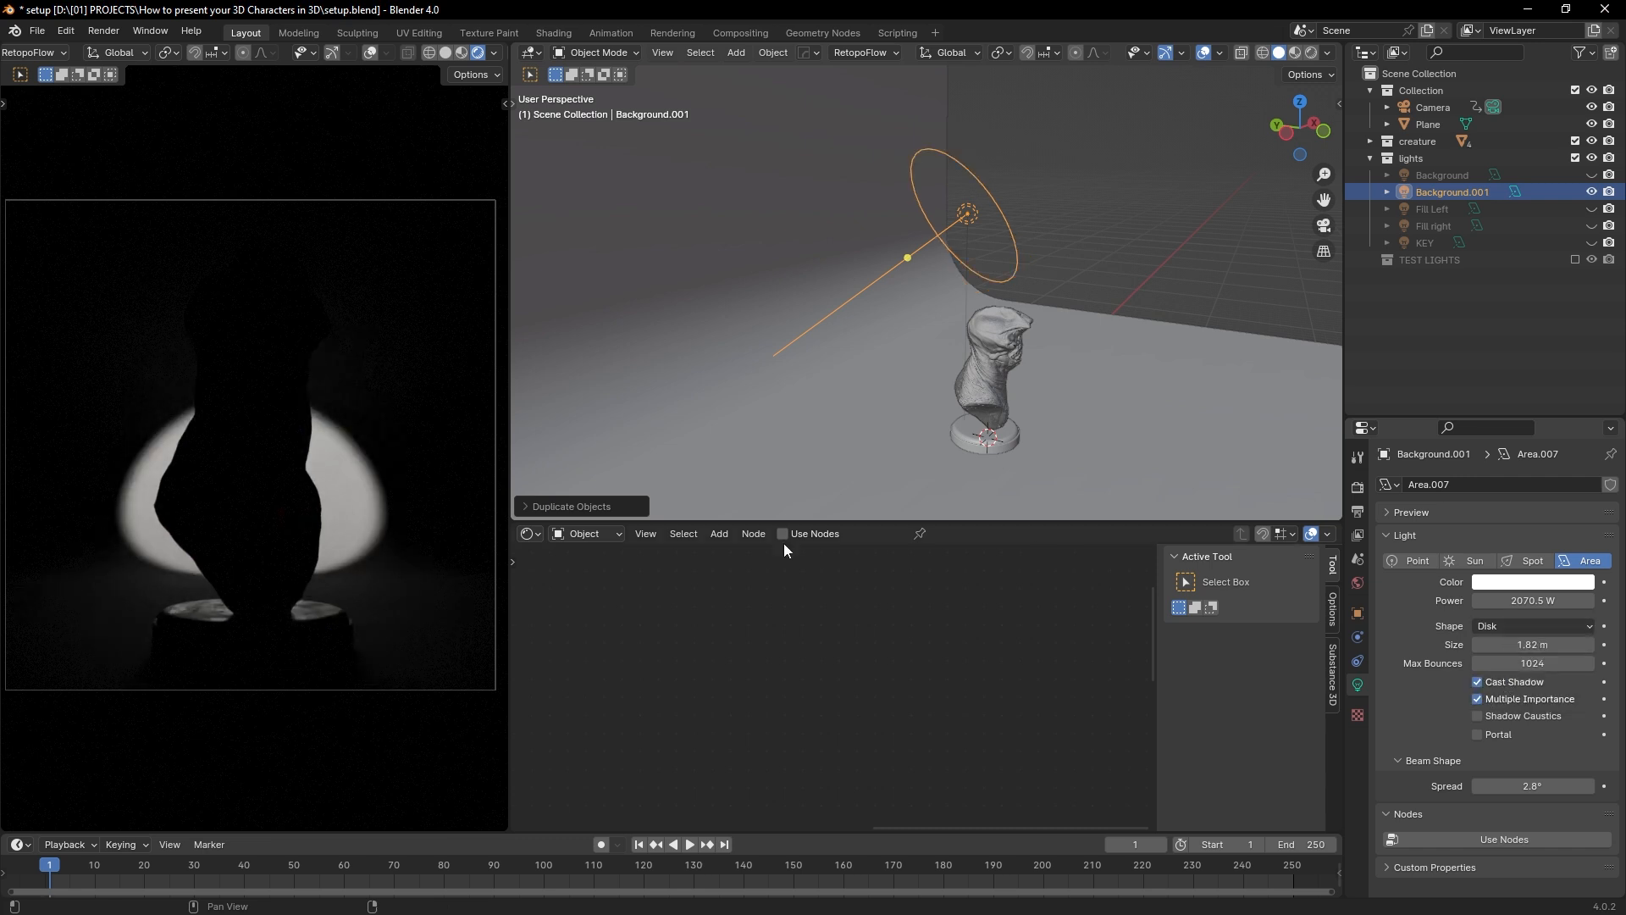
drag(1516, 644, 1567, 645)
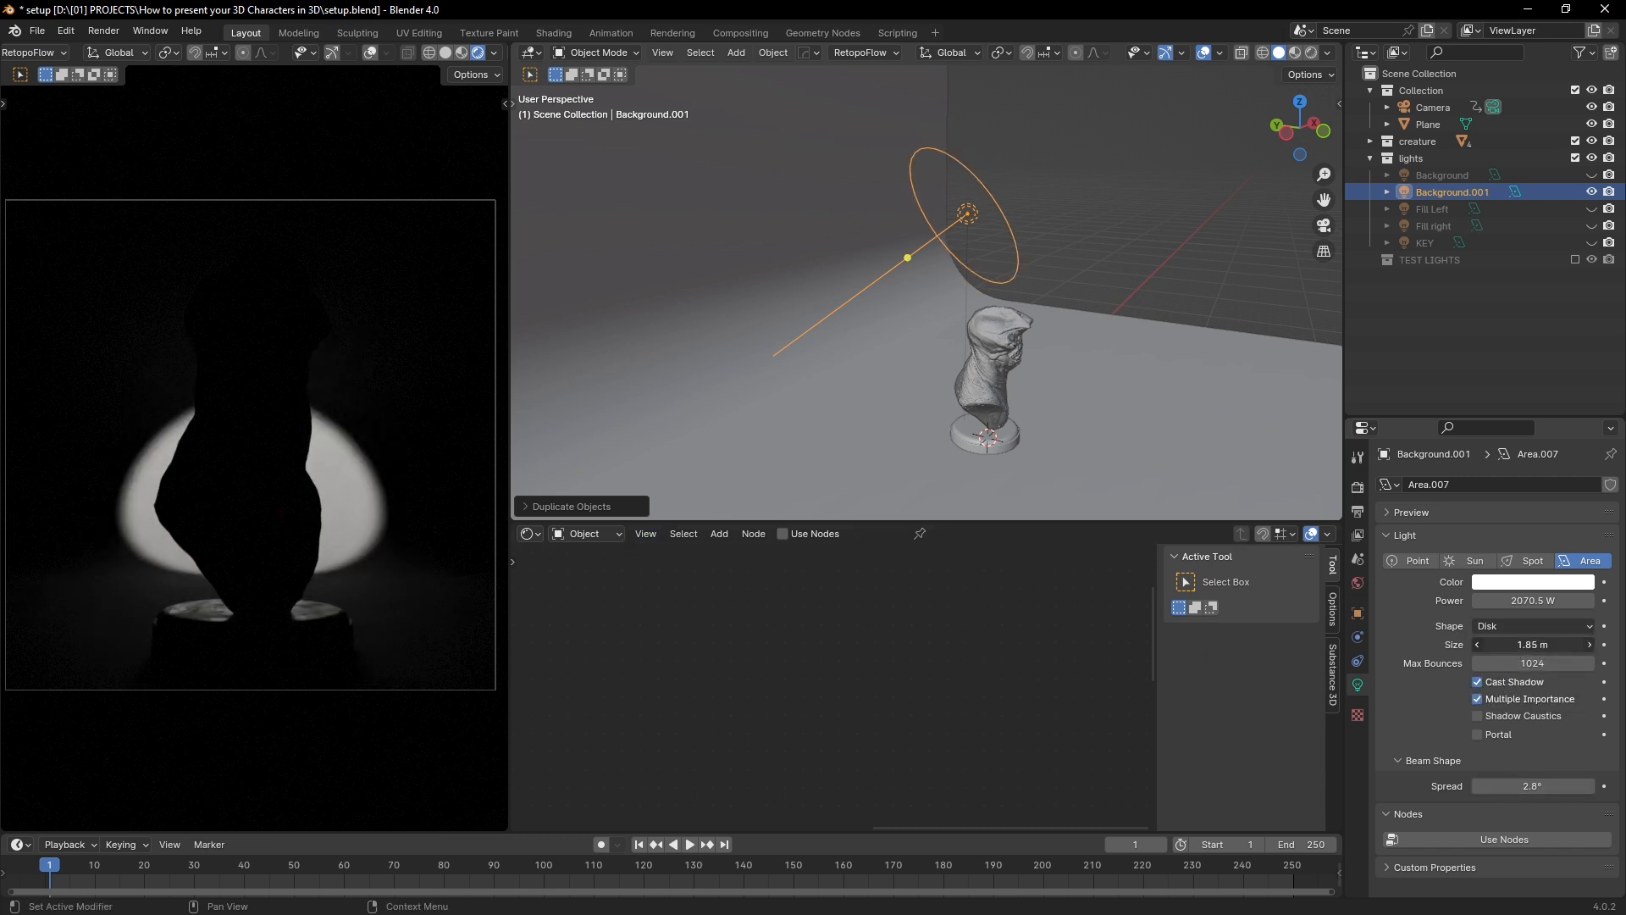
drag(1525, 786, 1609, 786)
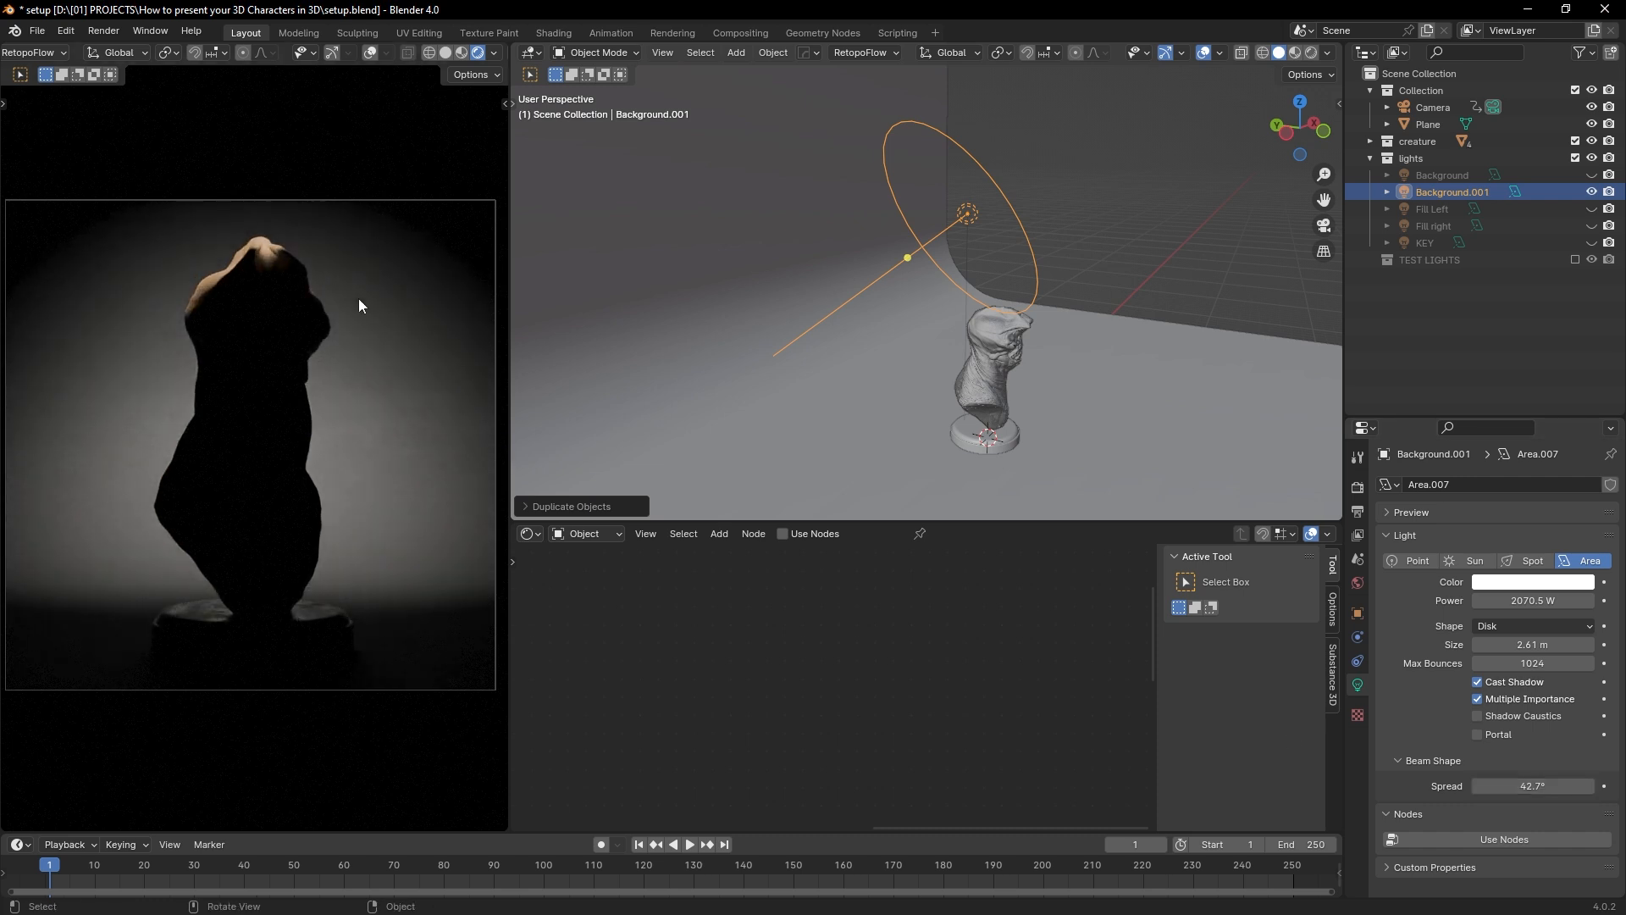
Step: Move the duplicated background light away from the bust, closer to the backdrop
middle_drag(992, 256, 984, 201)
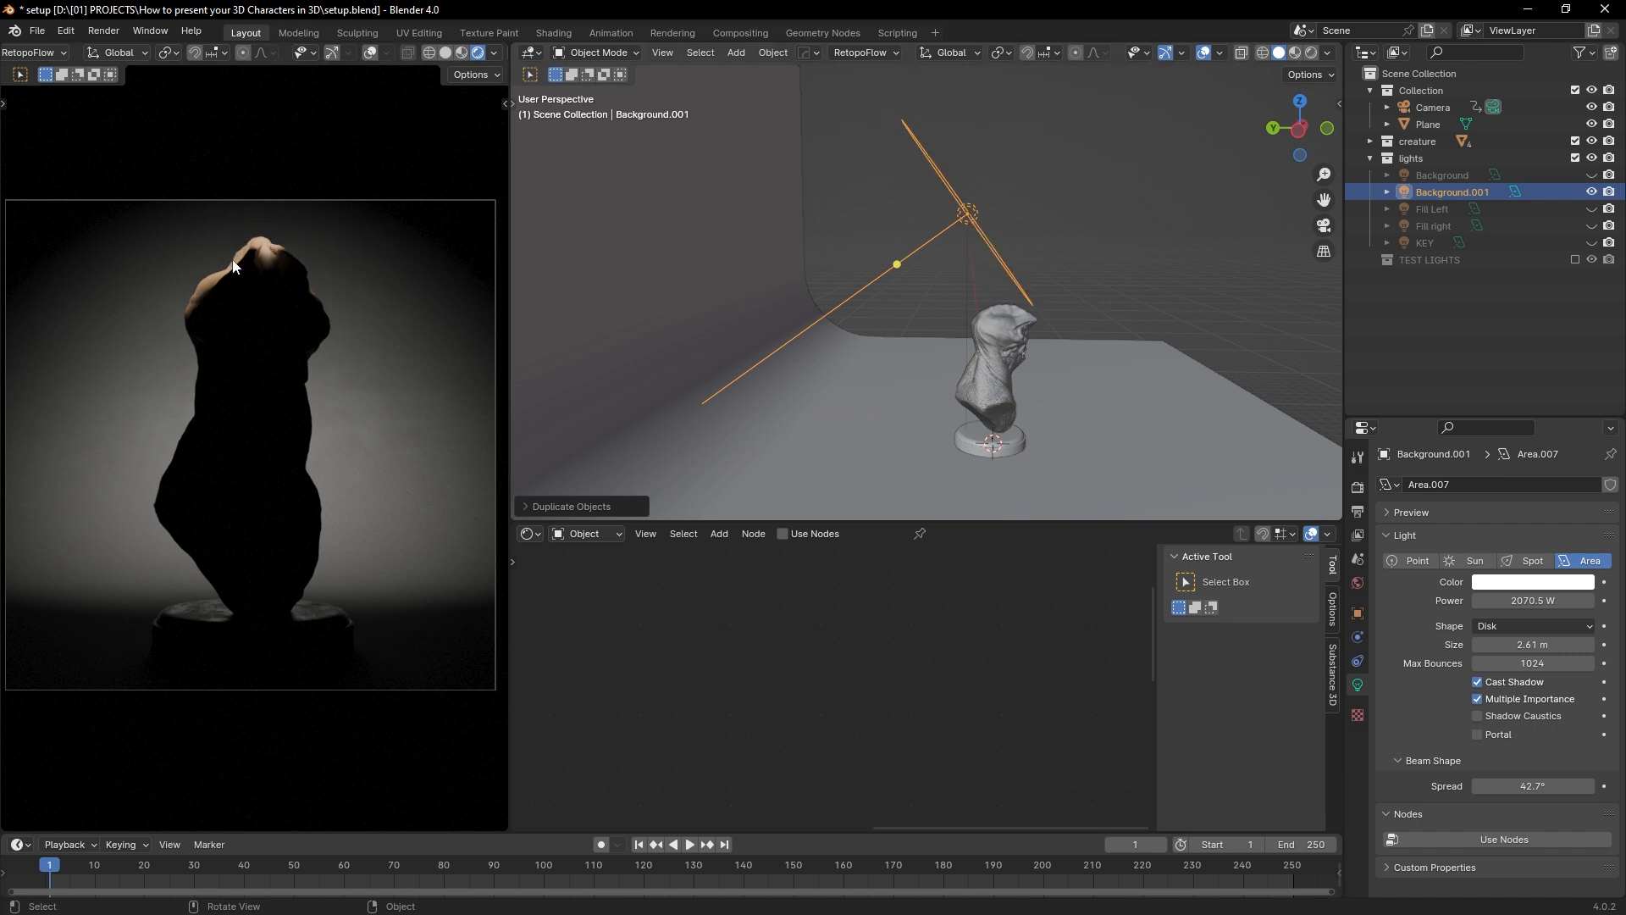
key(g)
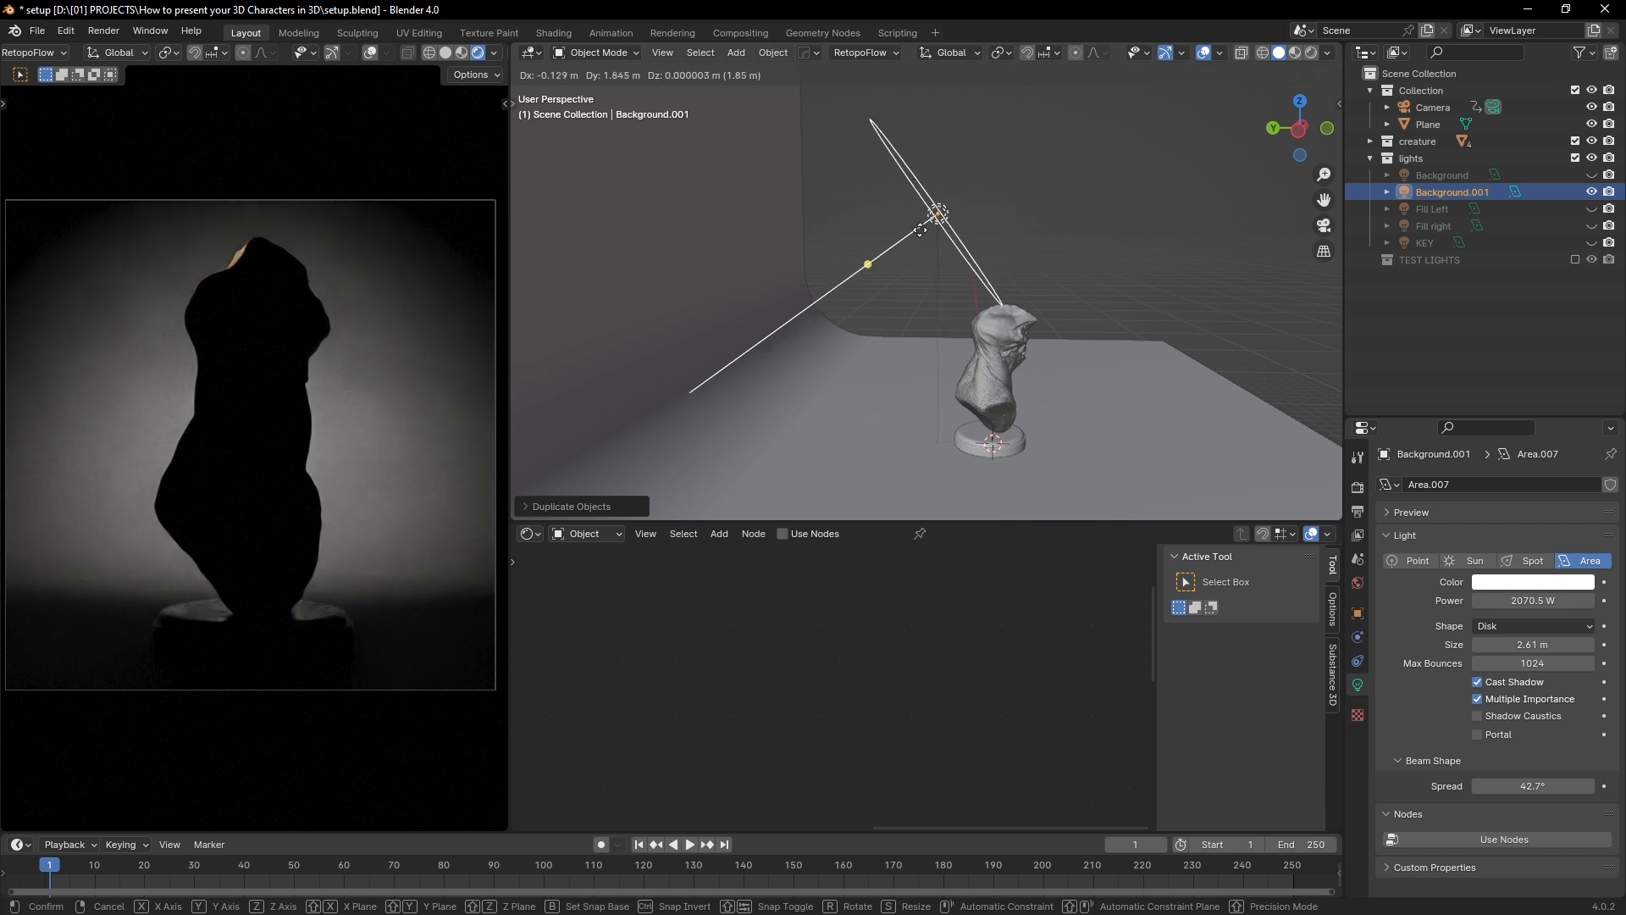
click(903, 229)
Step: Delete the duplicated background light and show the Background, Fill Left, Fill right and KEY lights again
click(1455, 191)
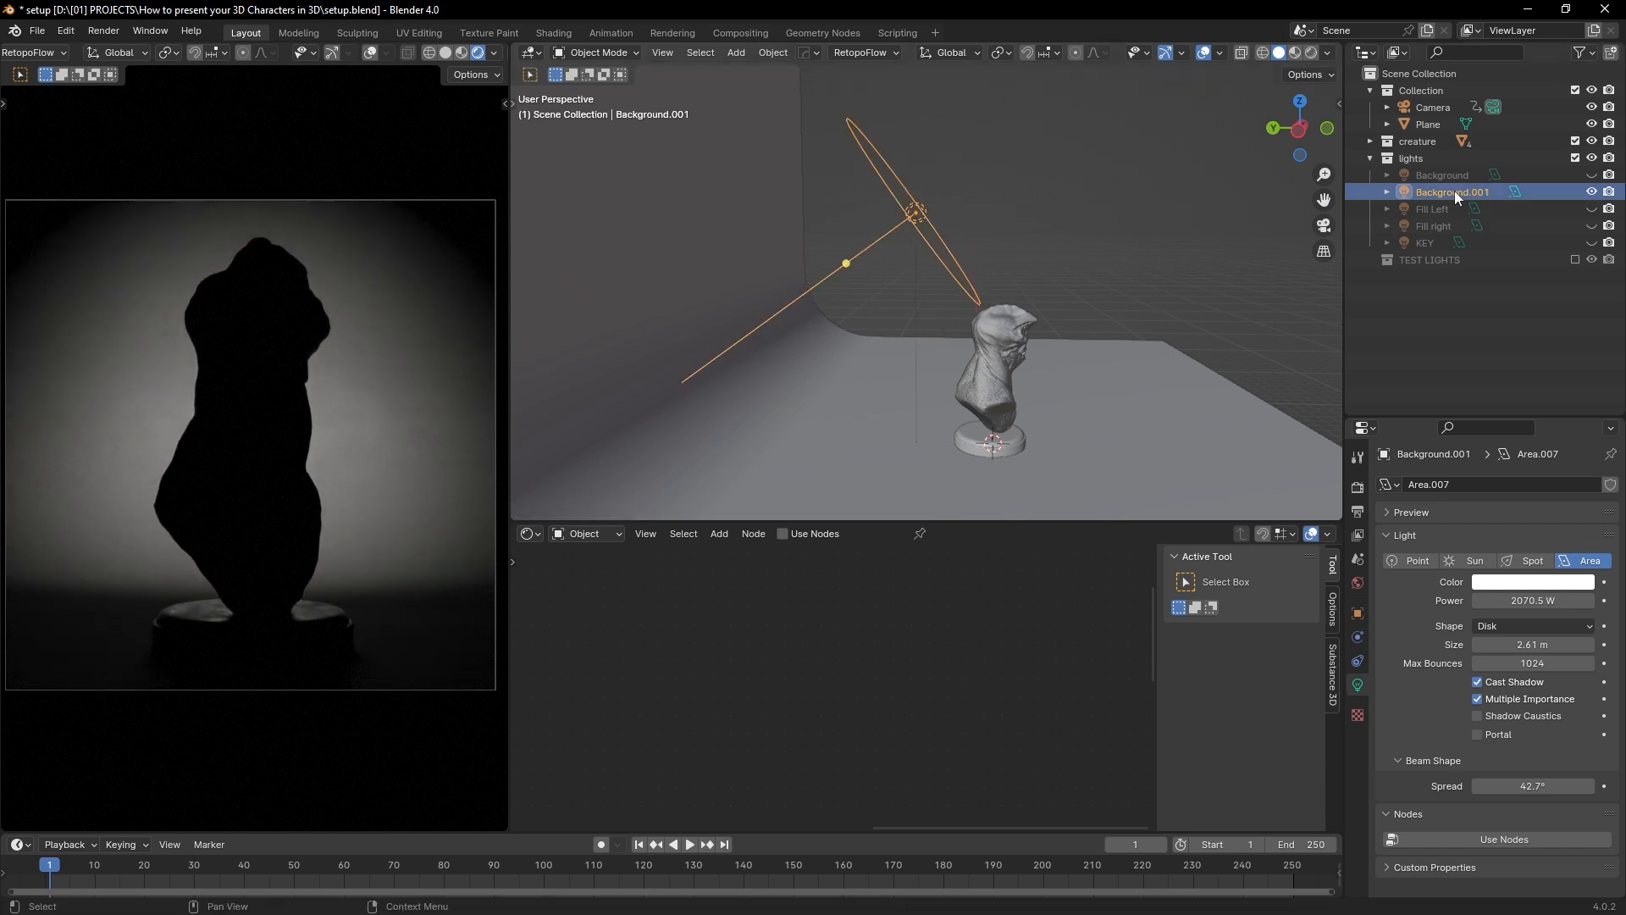
key(Delete)
click(1592, 175)
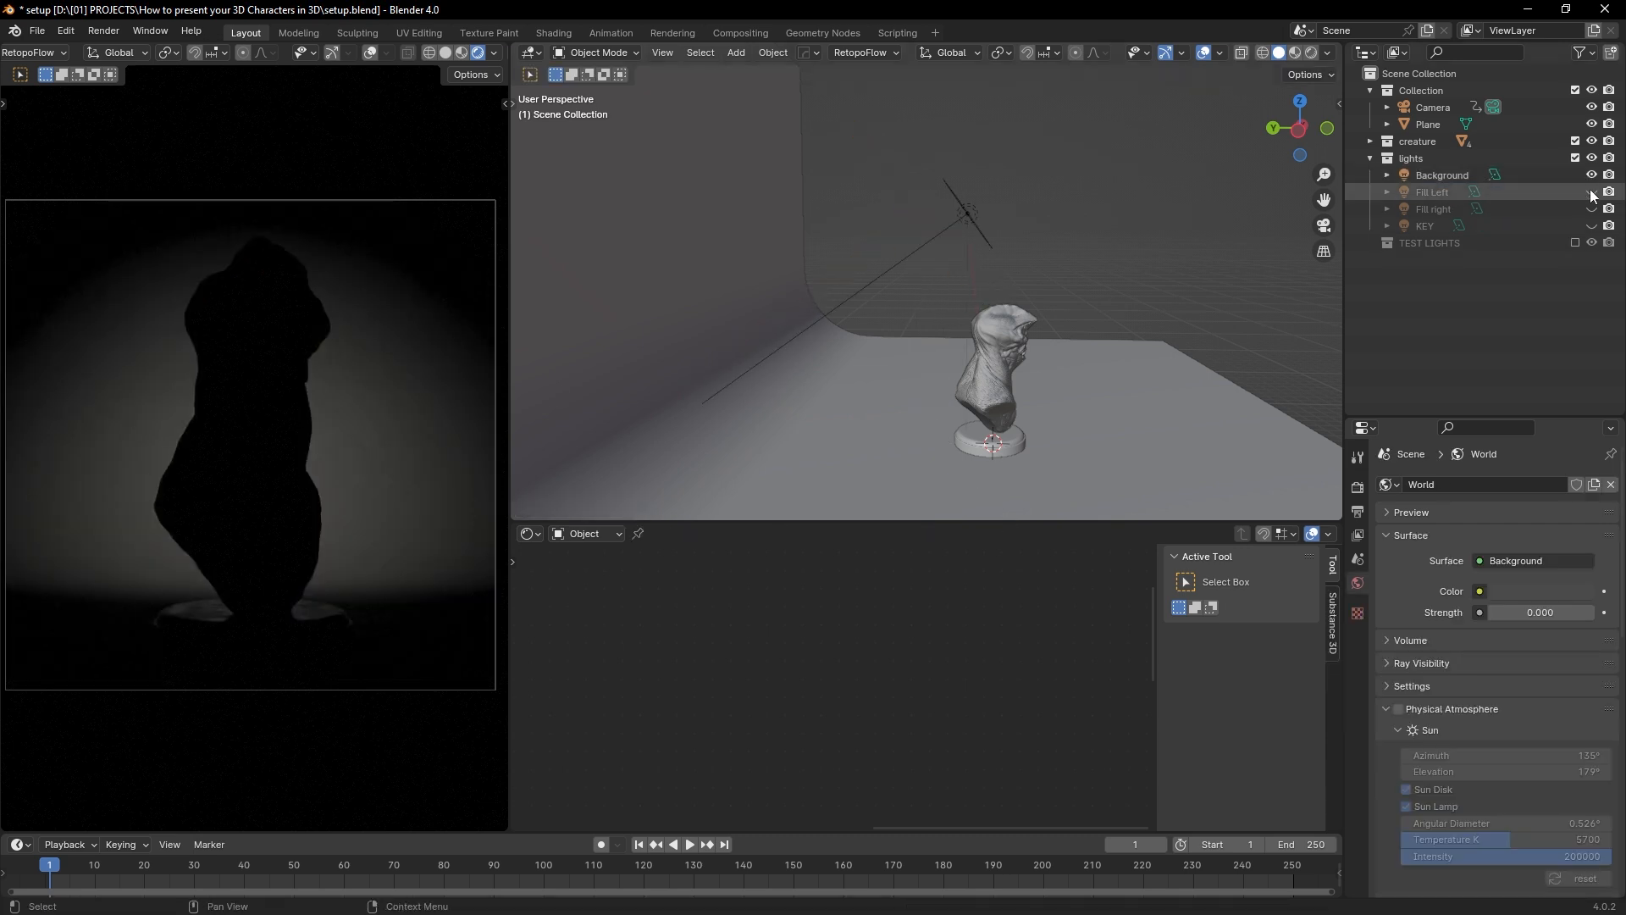
drag(1592, 193, 1592, 225)
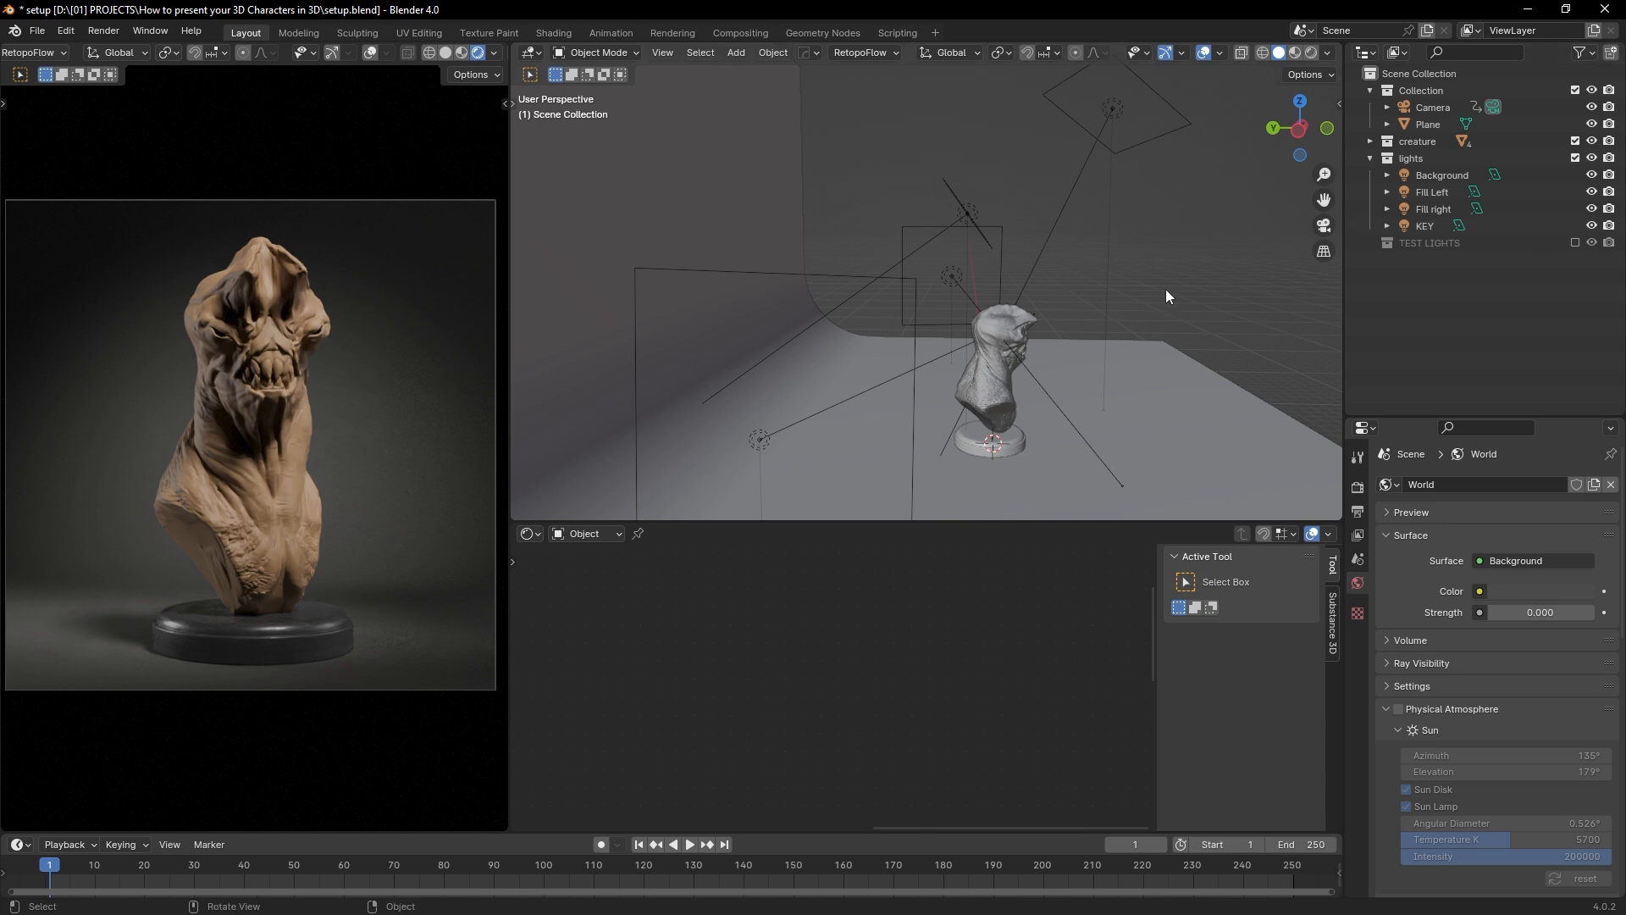
Step: Review the placement of the key, fill and background lights around the bust one by one, and check the reference board
middle_drag(1162, 288, 966, 324)
middle_drag(902, 388, 882, 389)
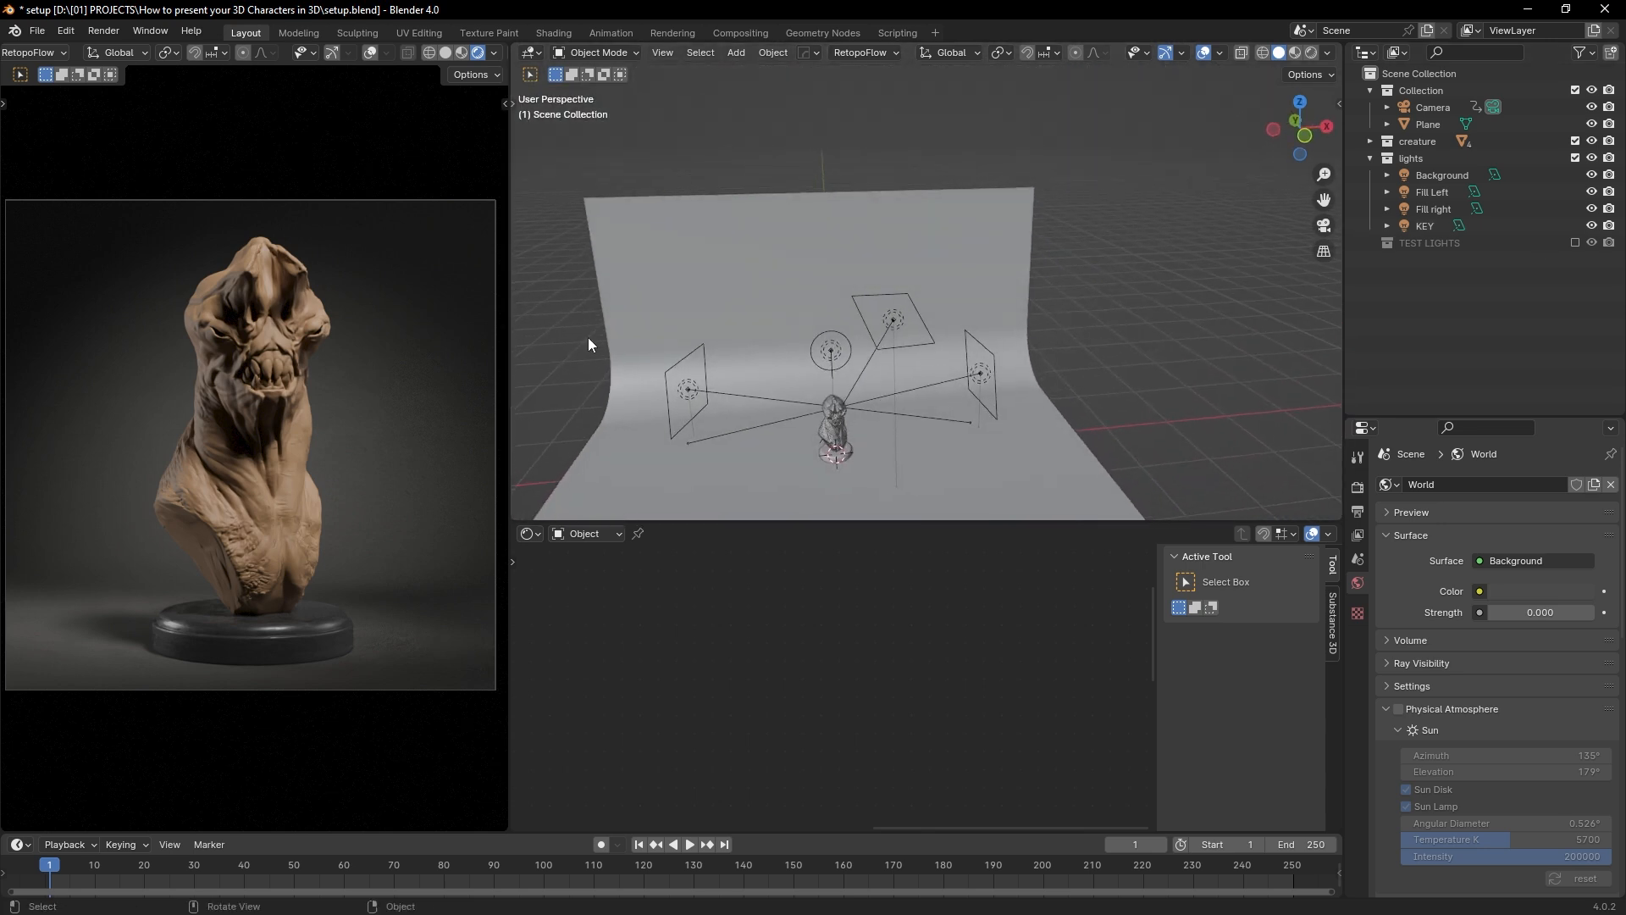
middle_drag(592, 345, 932, 317)
click(931, 310)
click(1016, 347)
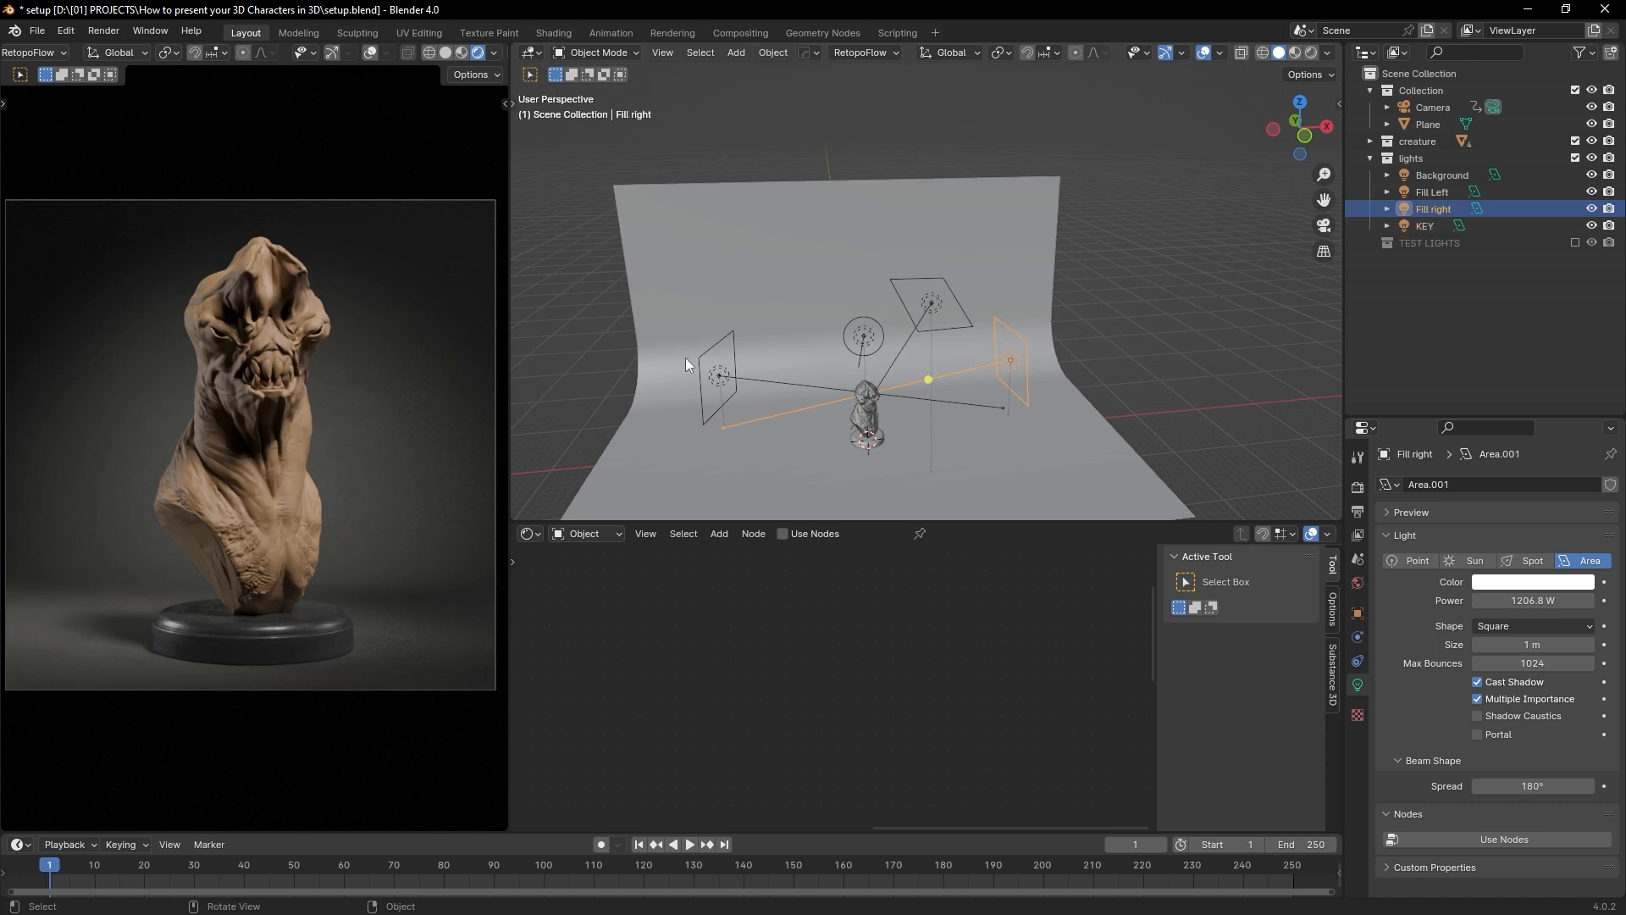
click(716, 372)
click(855, 337)
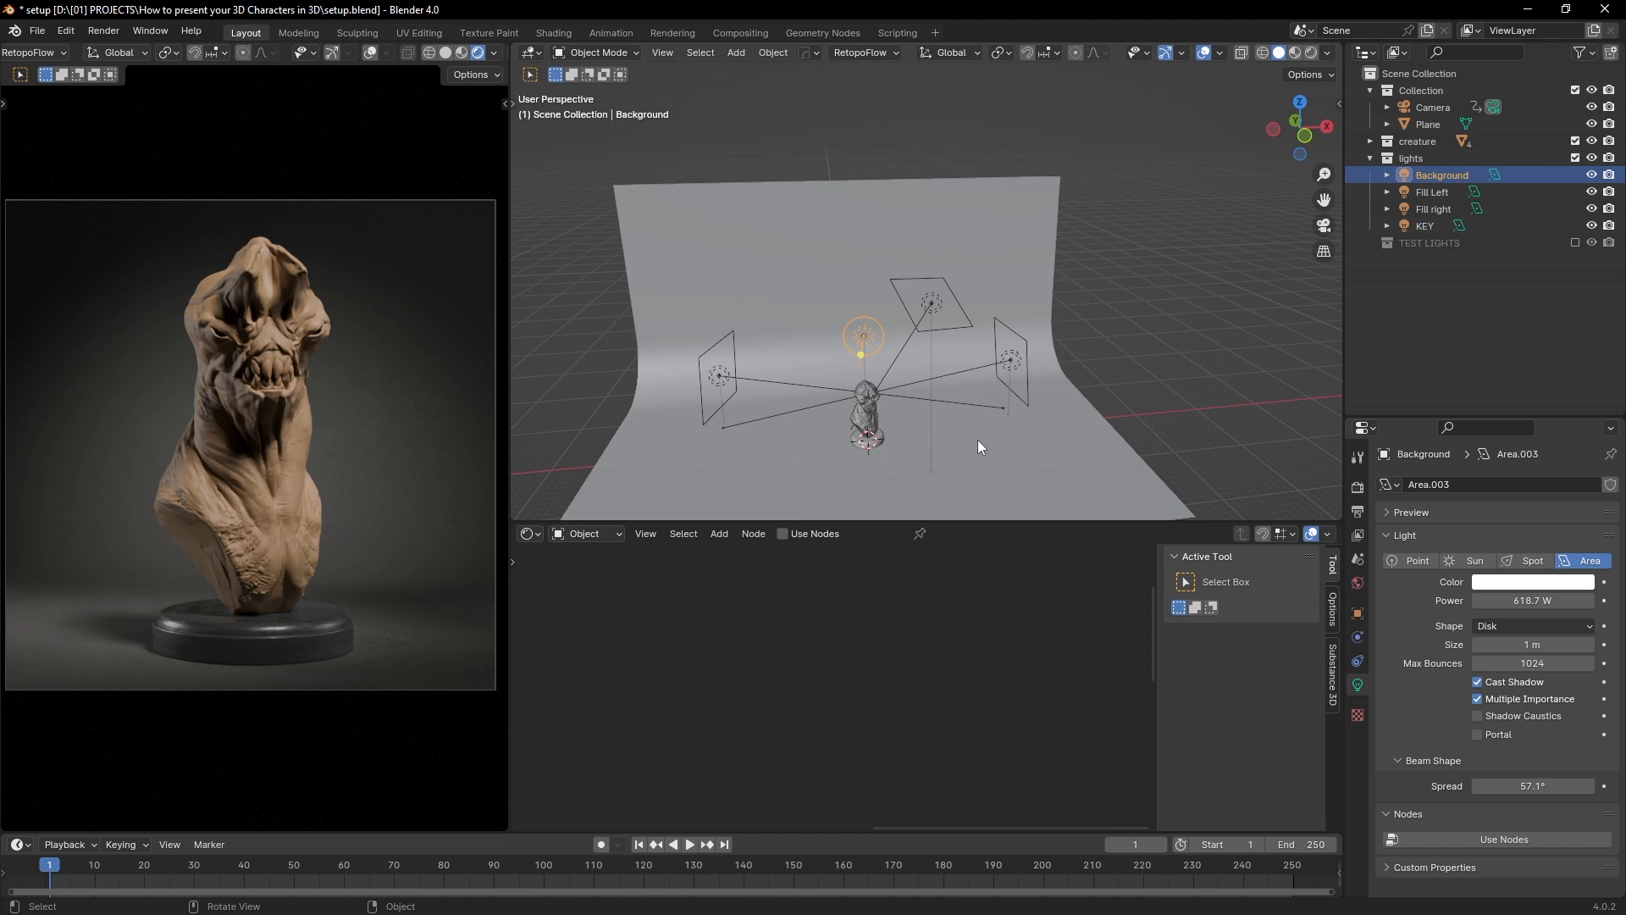
middle_drag(1034, 290, 954, 224)
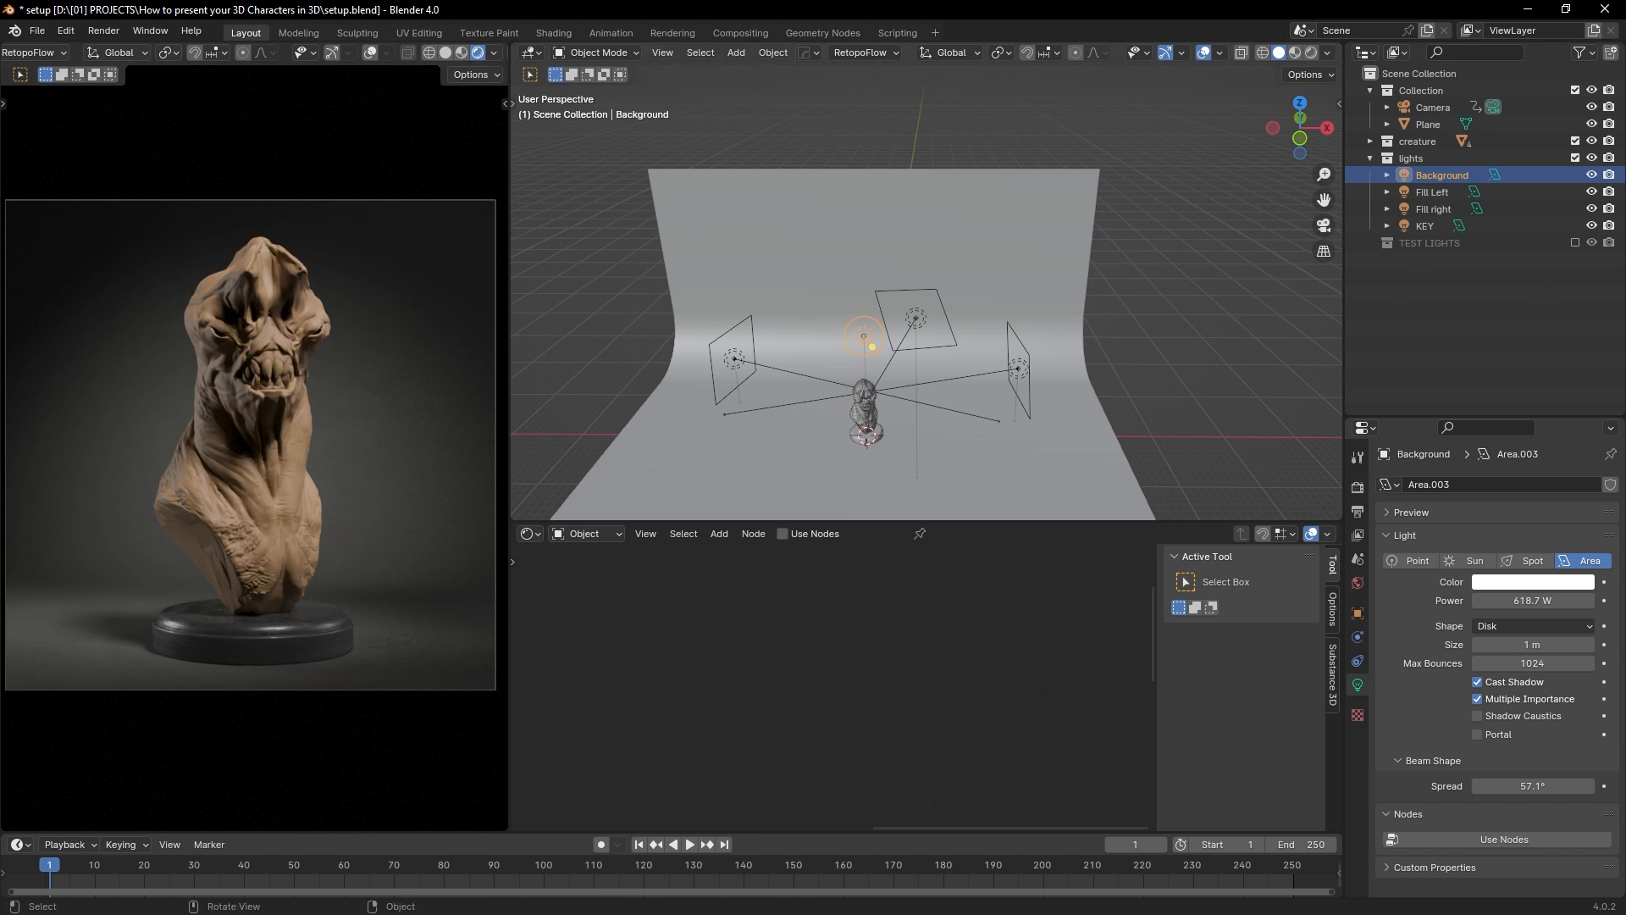
key(ctrl+f)
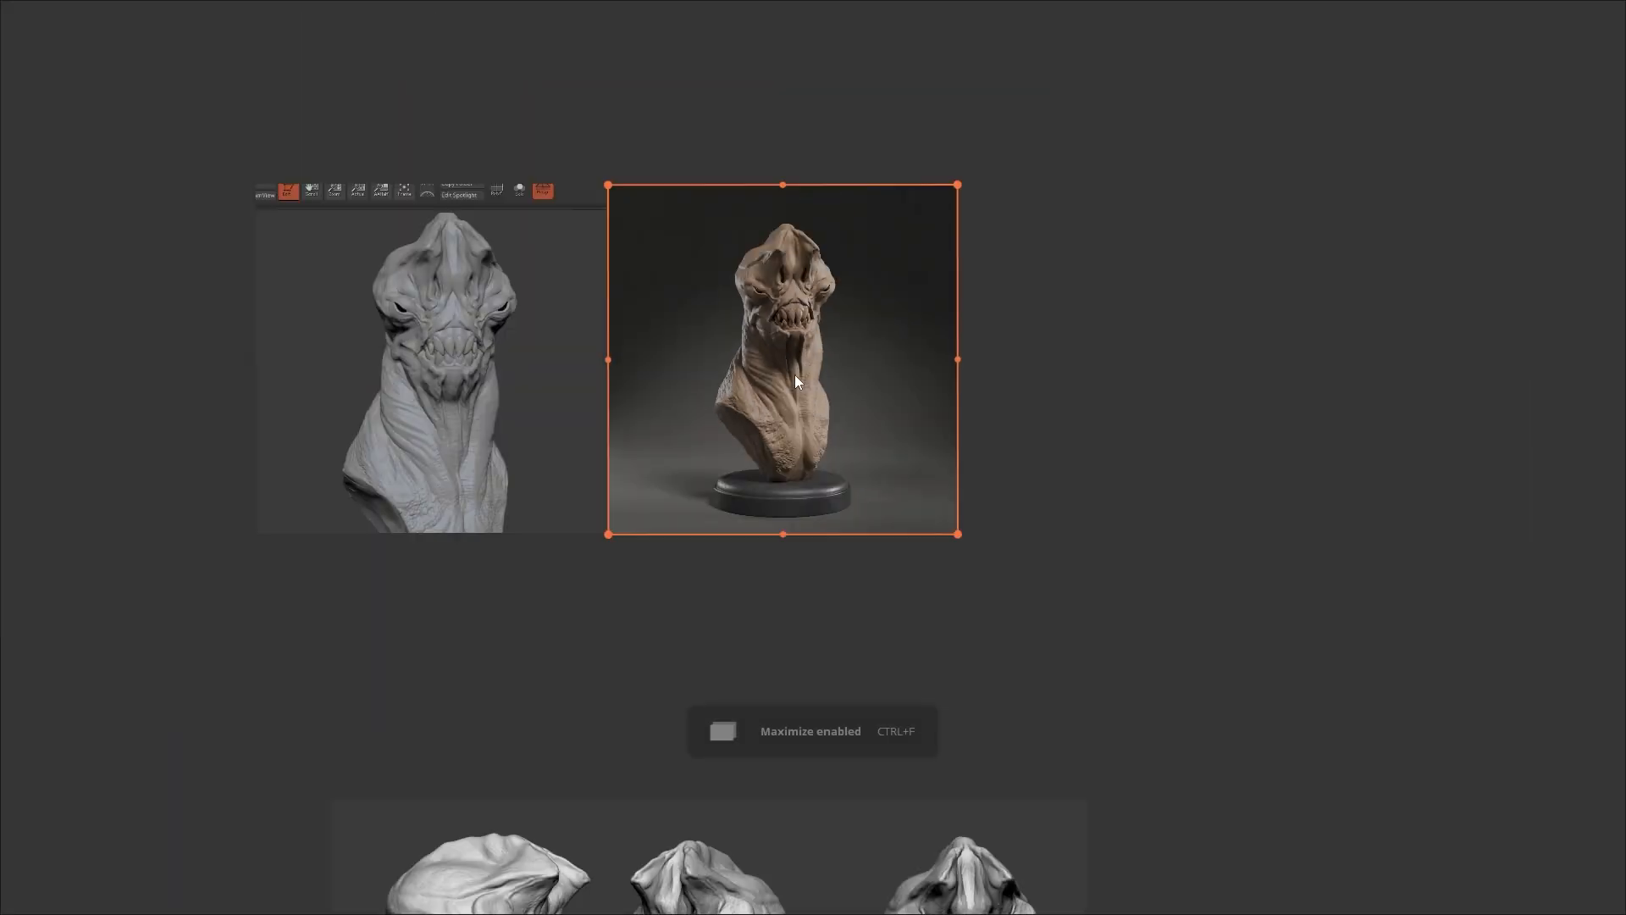
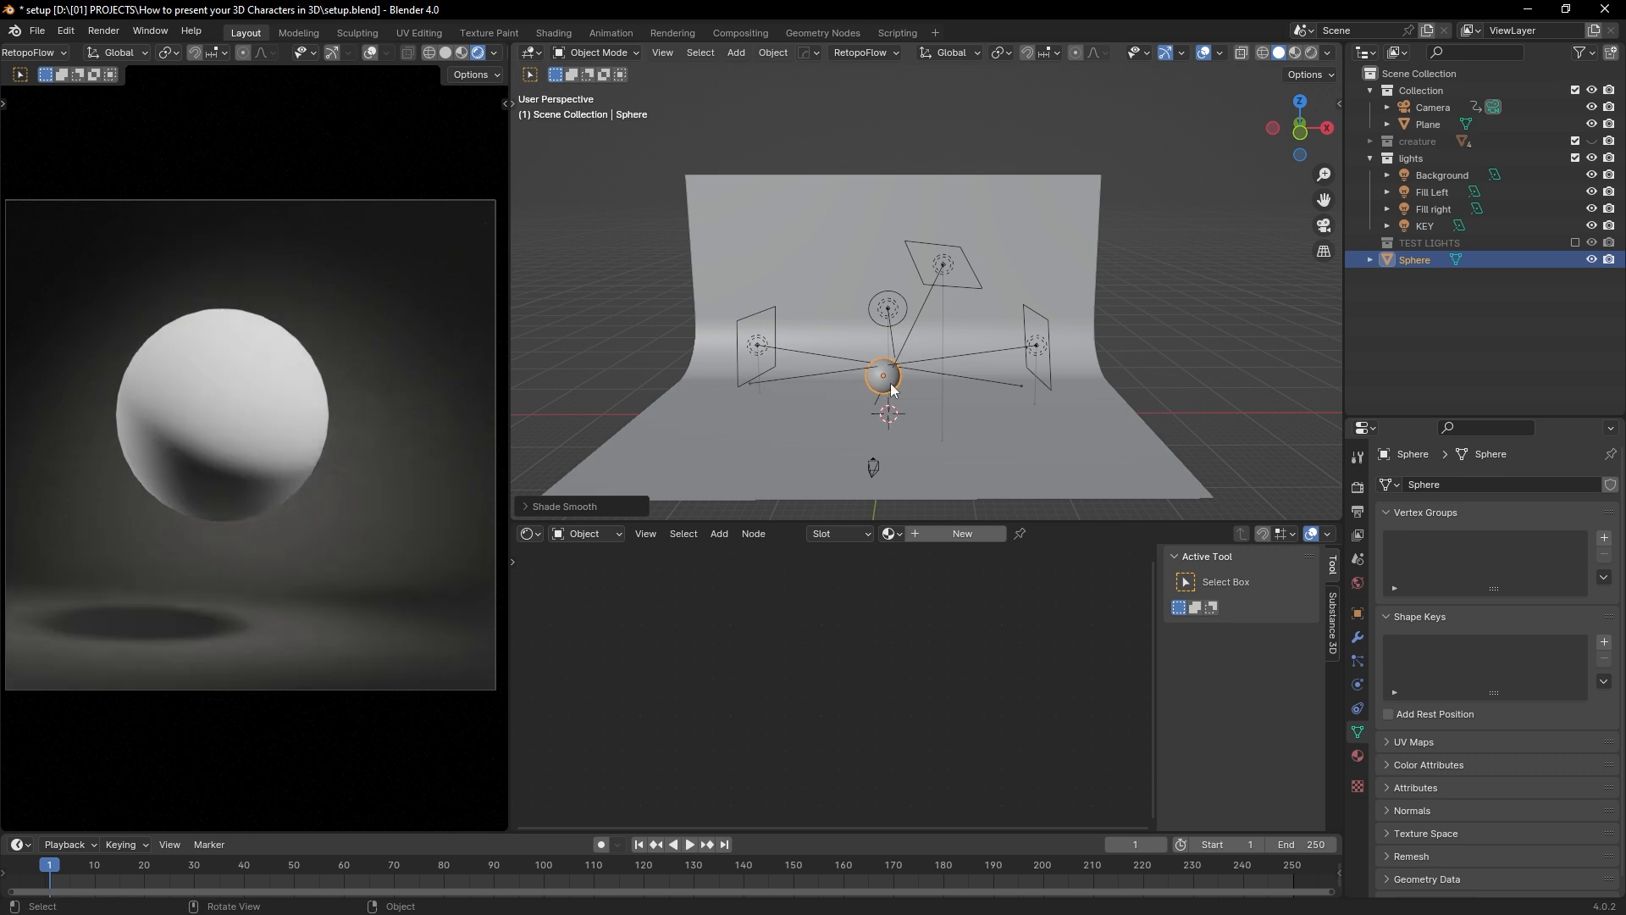
Step: Assign the existing Creature material to the test sphere
click(1358, 755)
click(1393, 561)
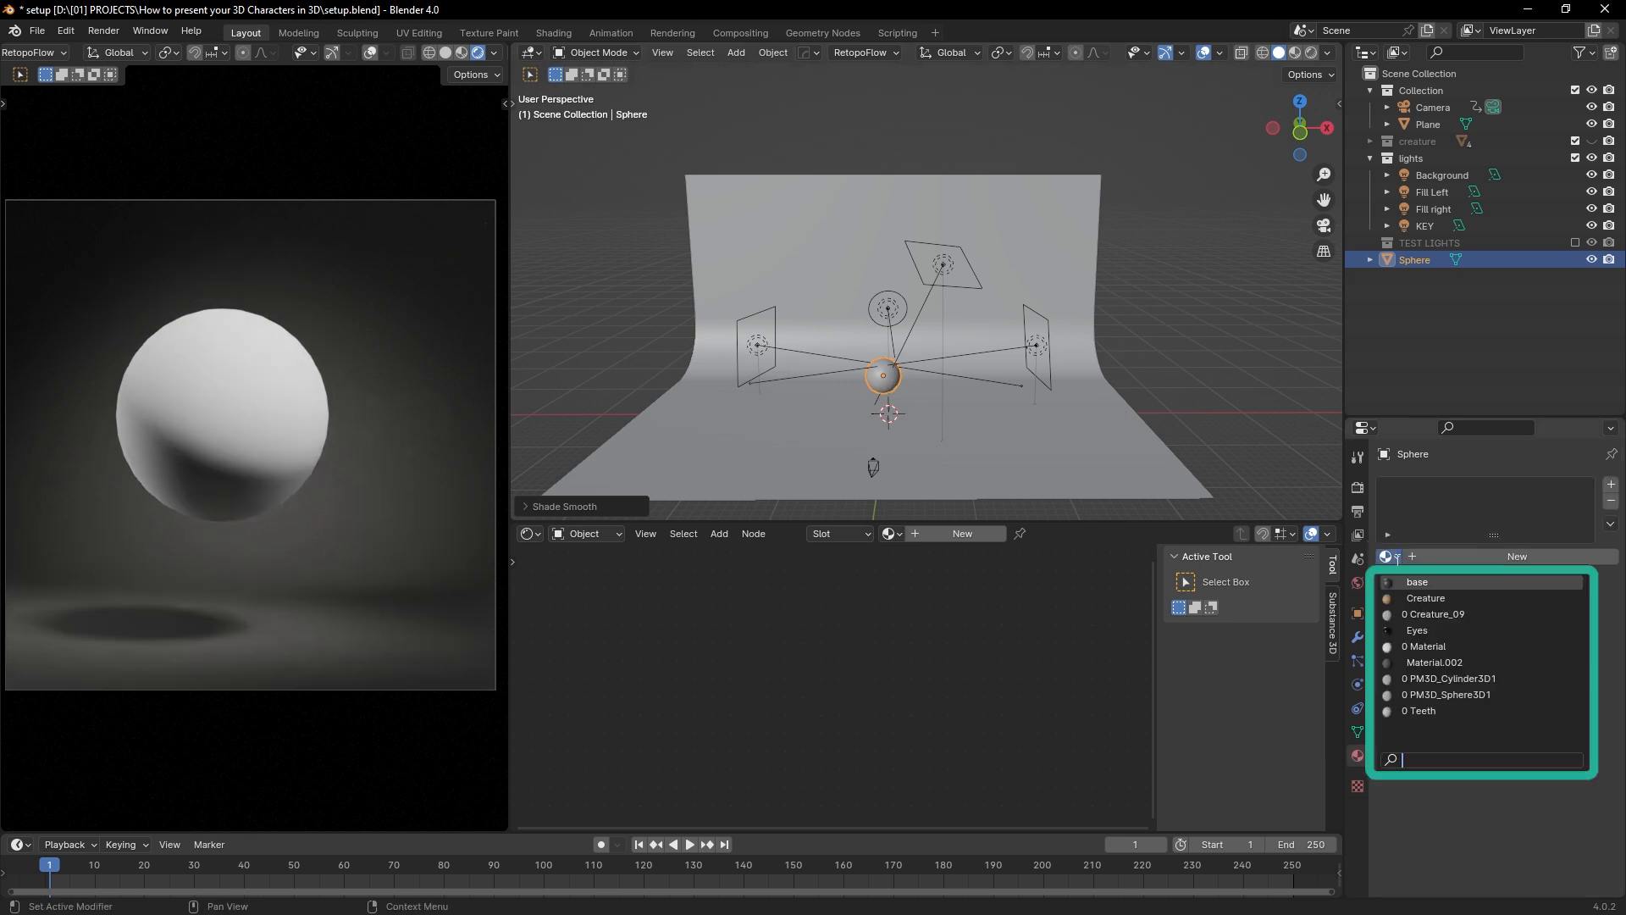
click(1430, 595)
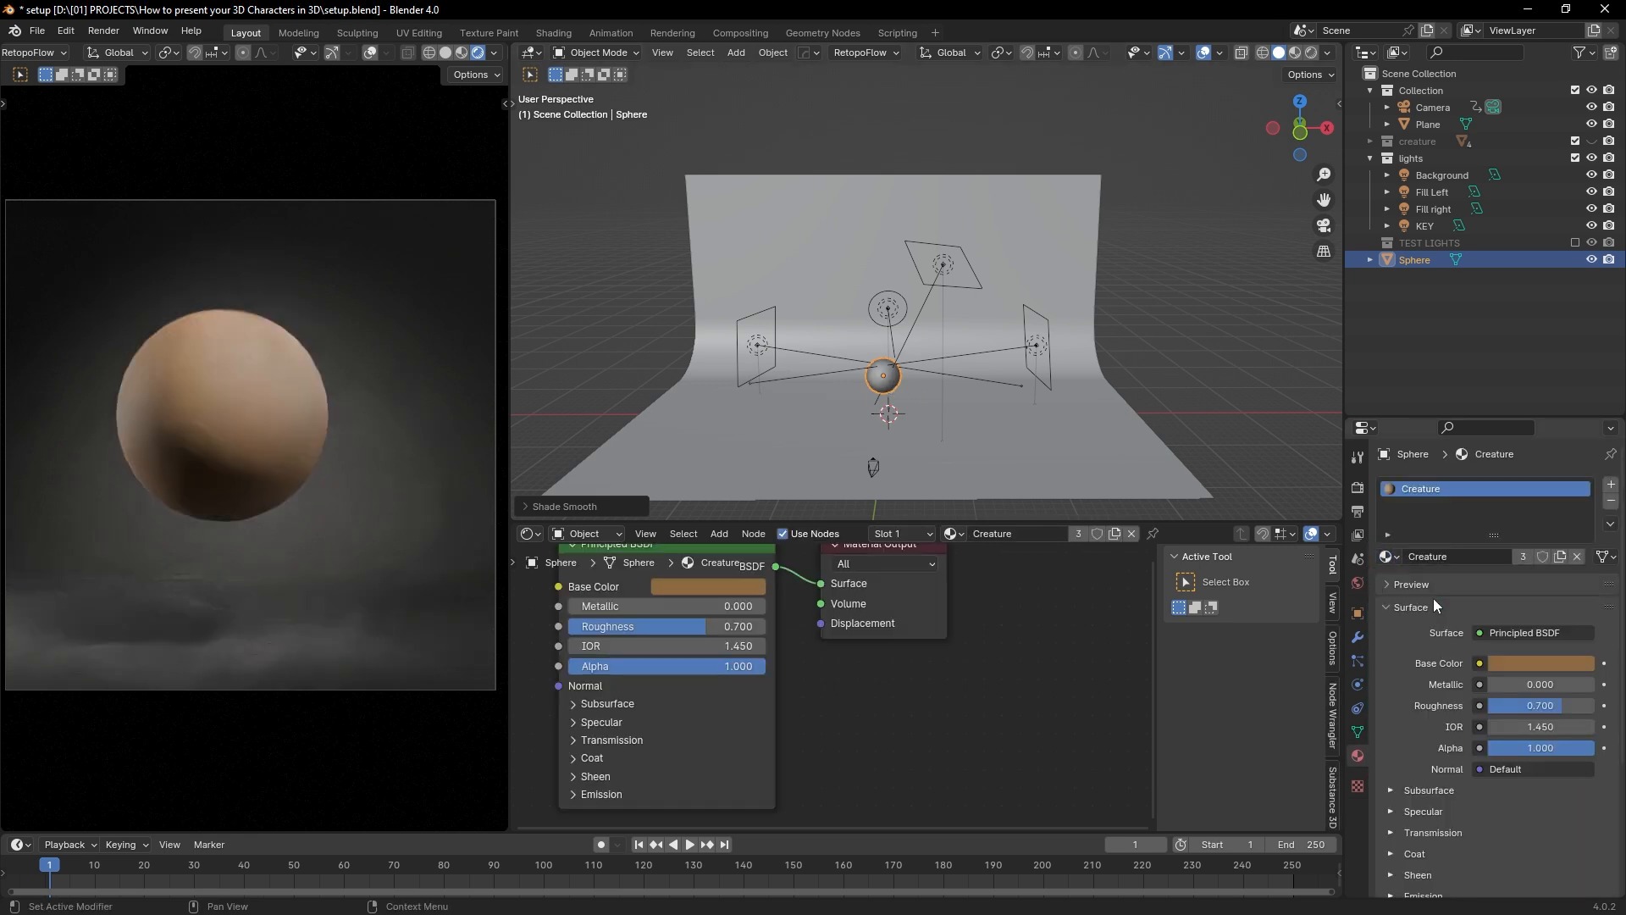
Step: Rename the Creature material as CLAY
double_click(1443, 556)
text(CALY)
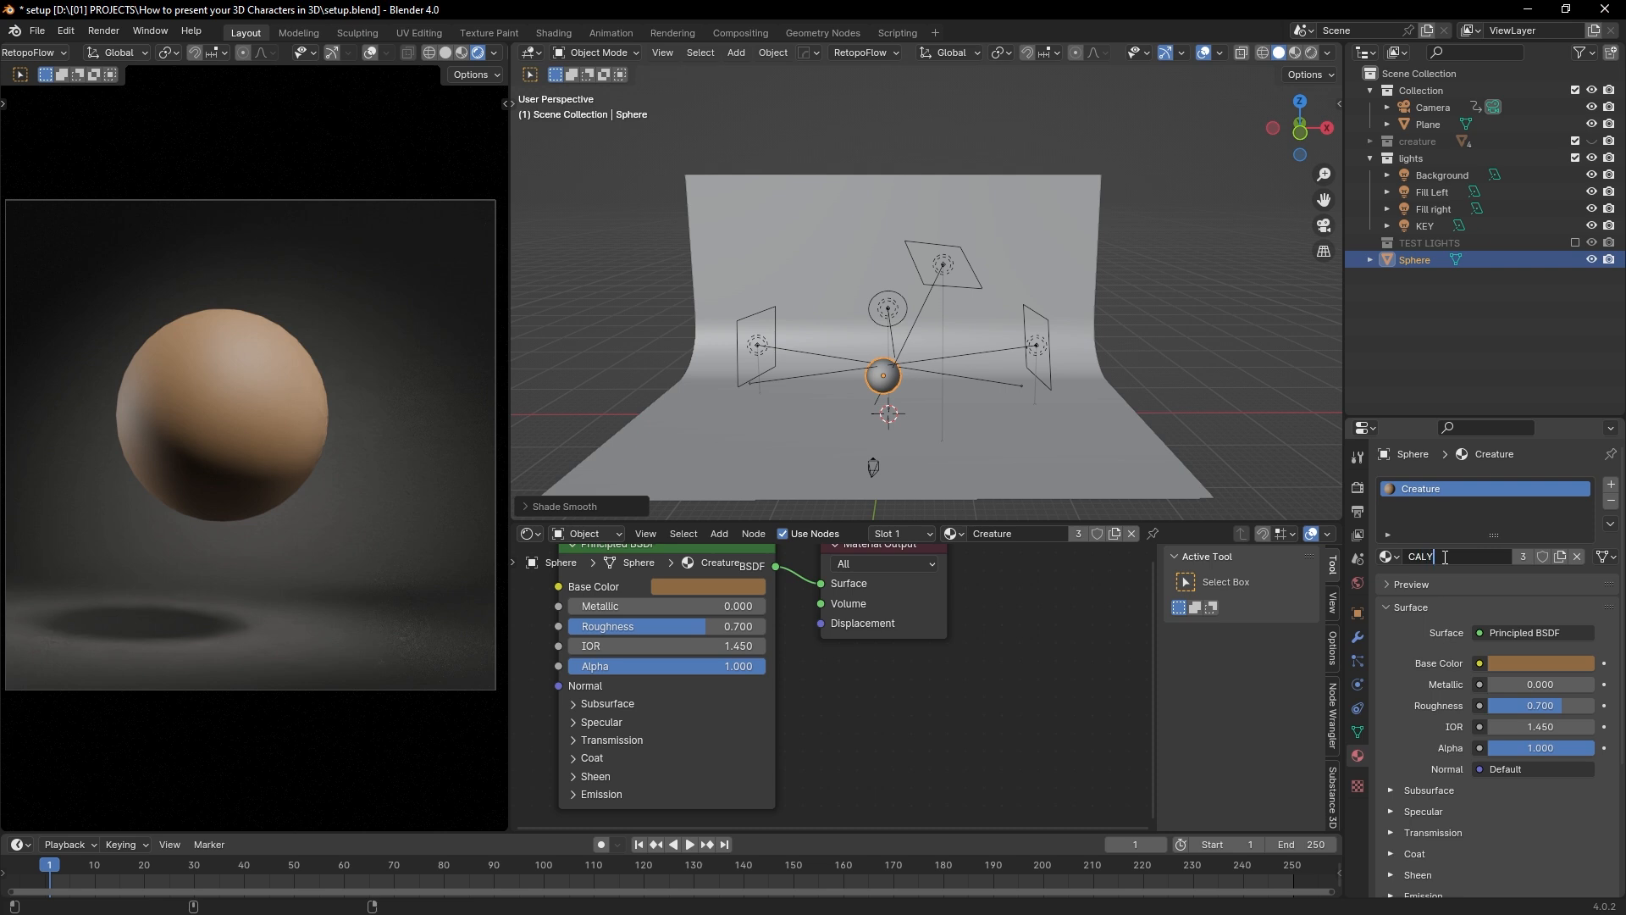
key(Return)
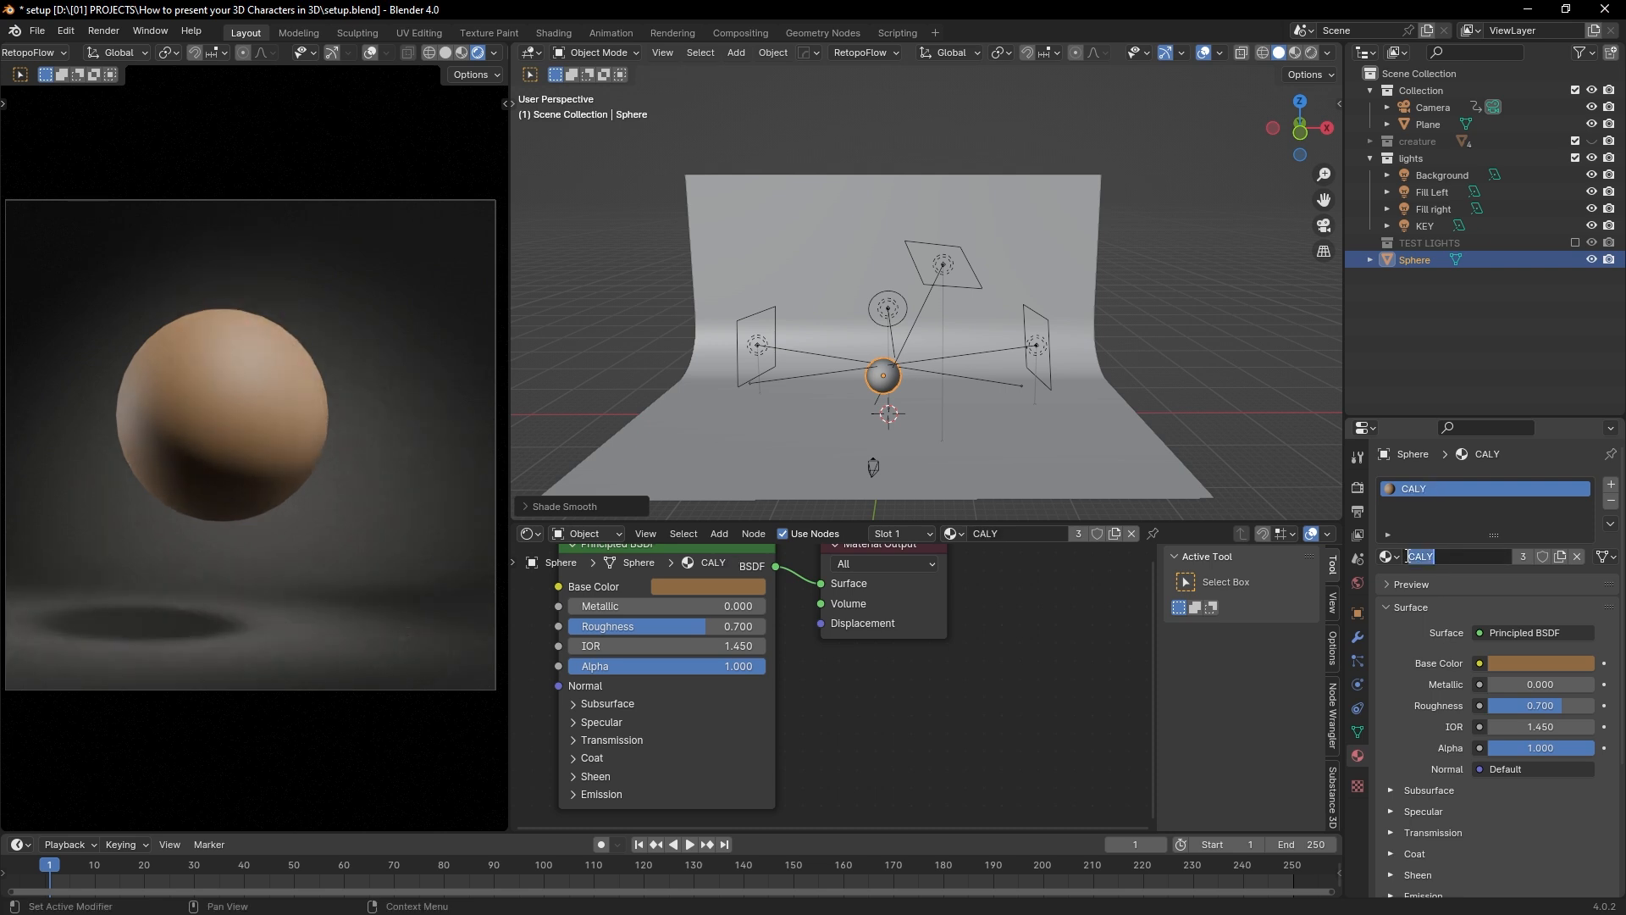
text(CLAY)
key(Return)
Step: Nudge the test sphere and delete it, and show the creature collection again
key(g)
click(897, 379)
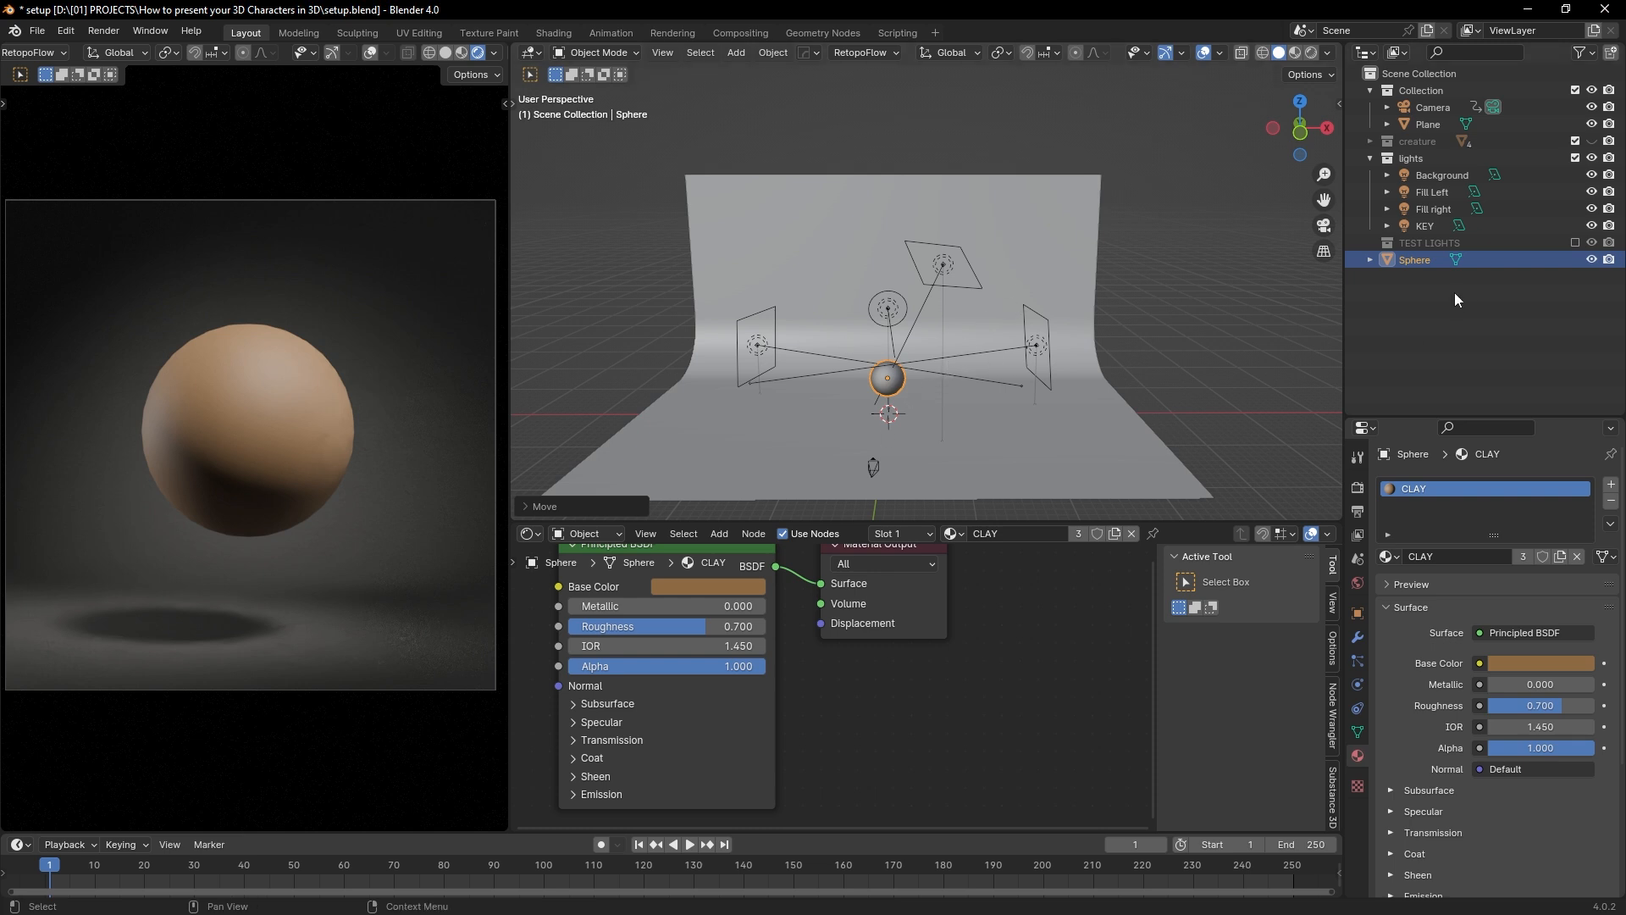
click(1420, 266)
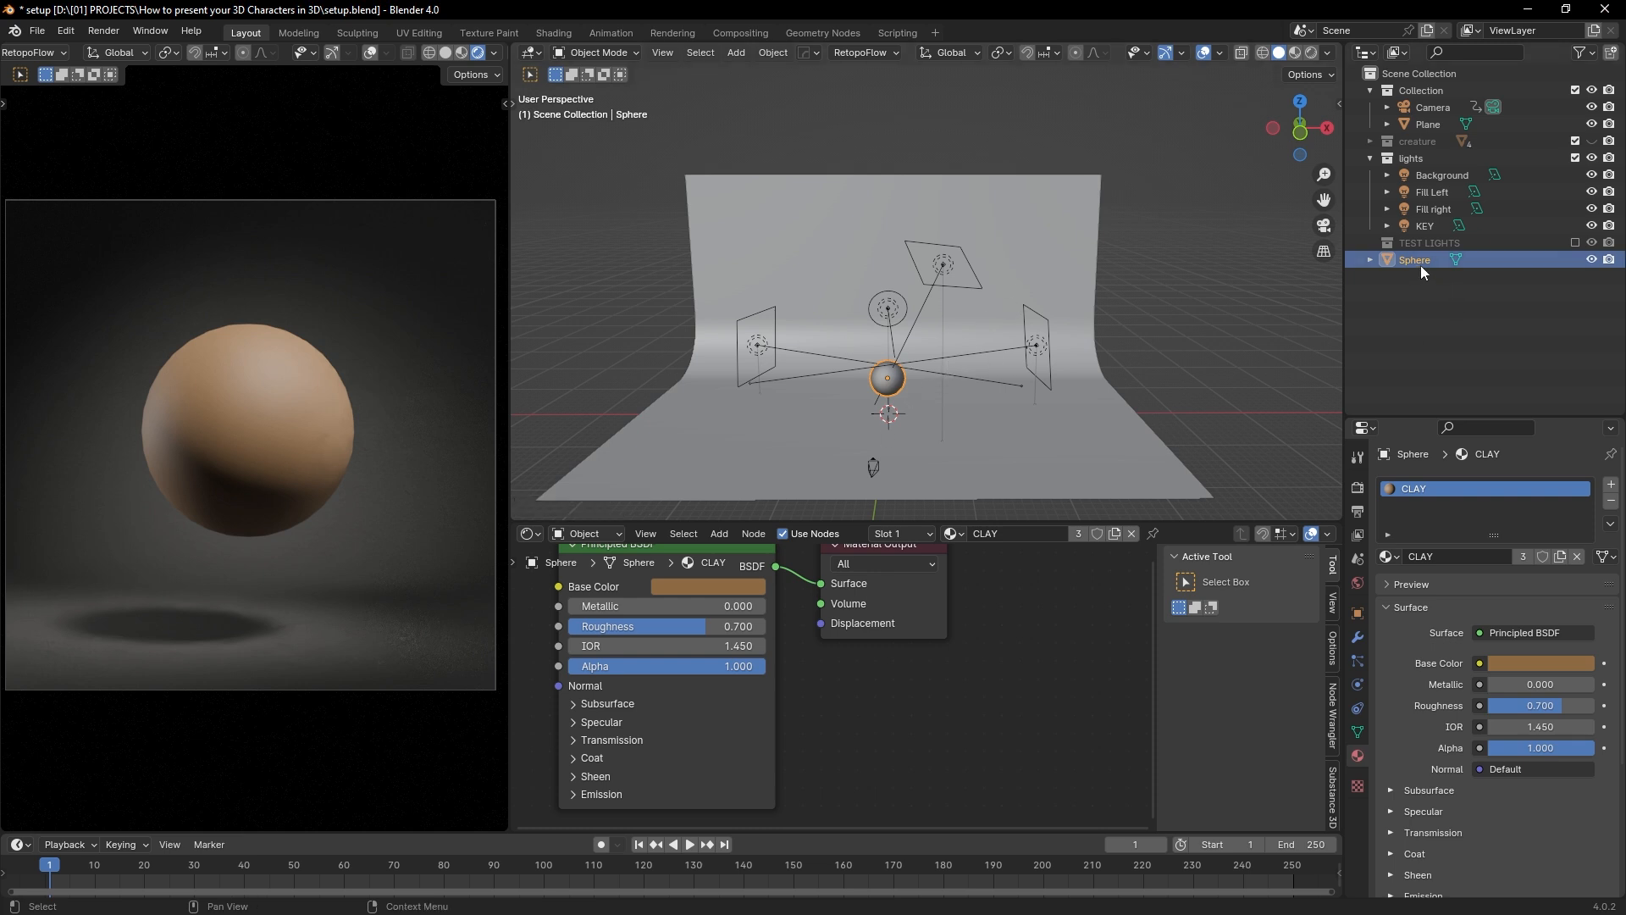
key(Delete)
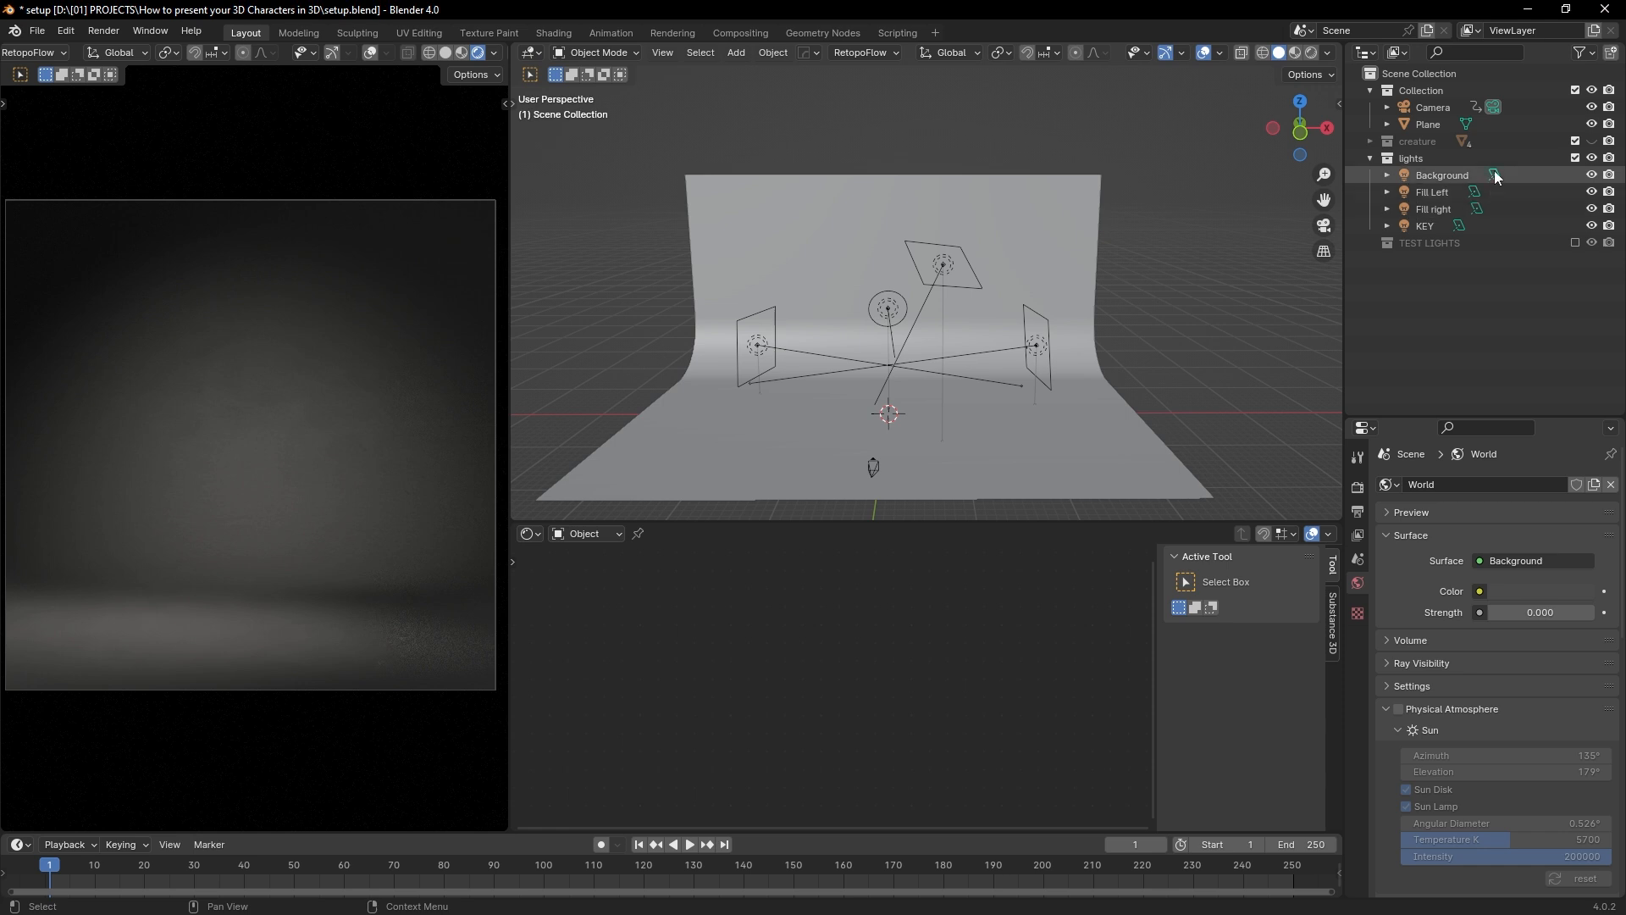
click(1592, 140)
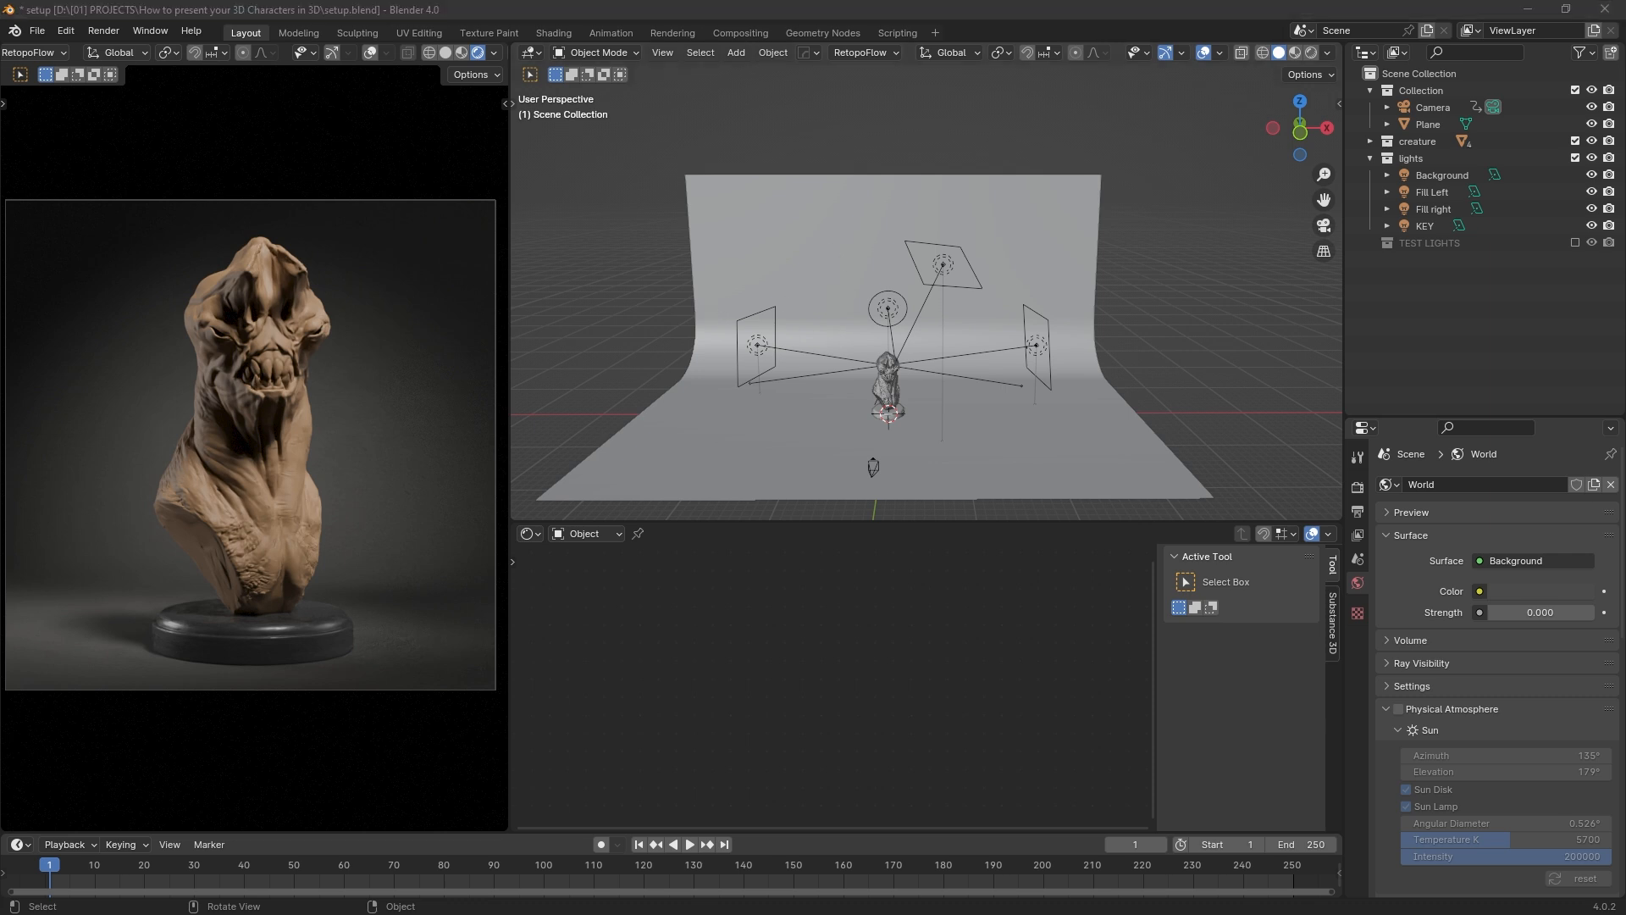
Step: Change the base color of the creature's CLAY material to golden yellow and lower its roughness to about 0.414
middle_drag(424, 325, 360, 291)
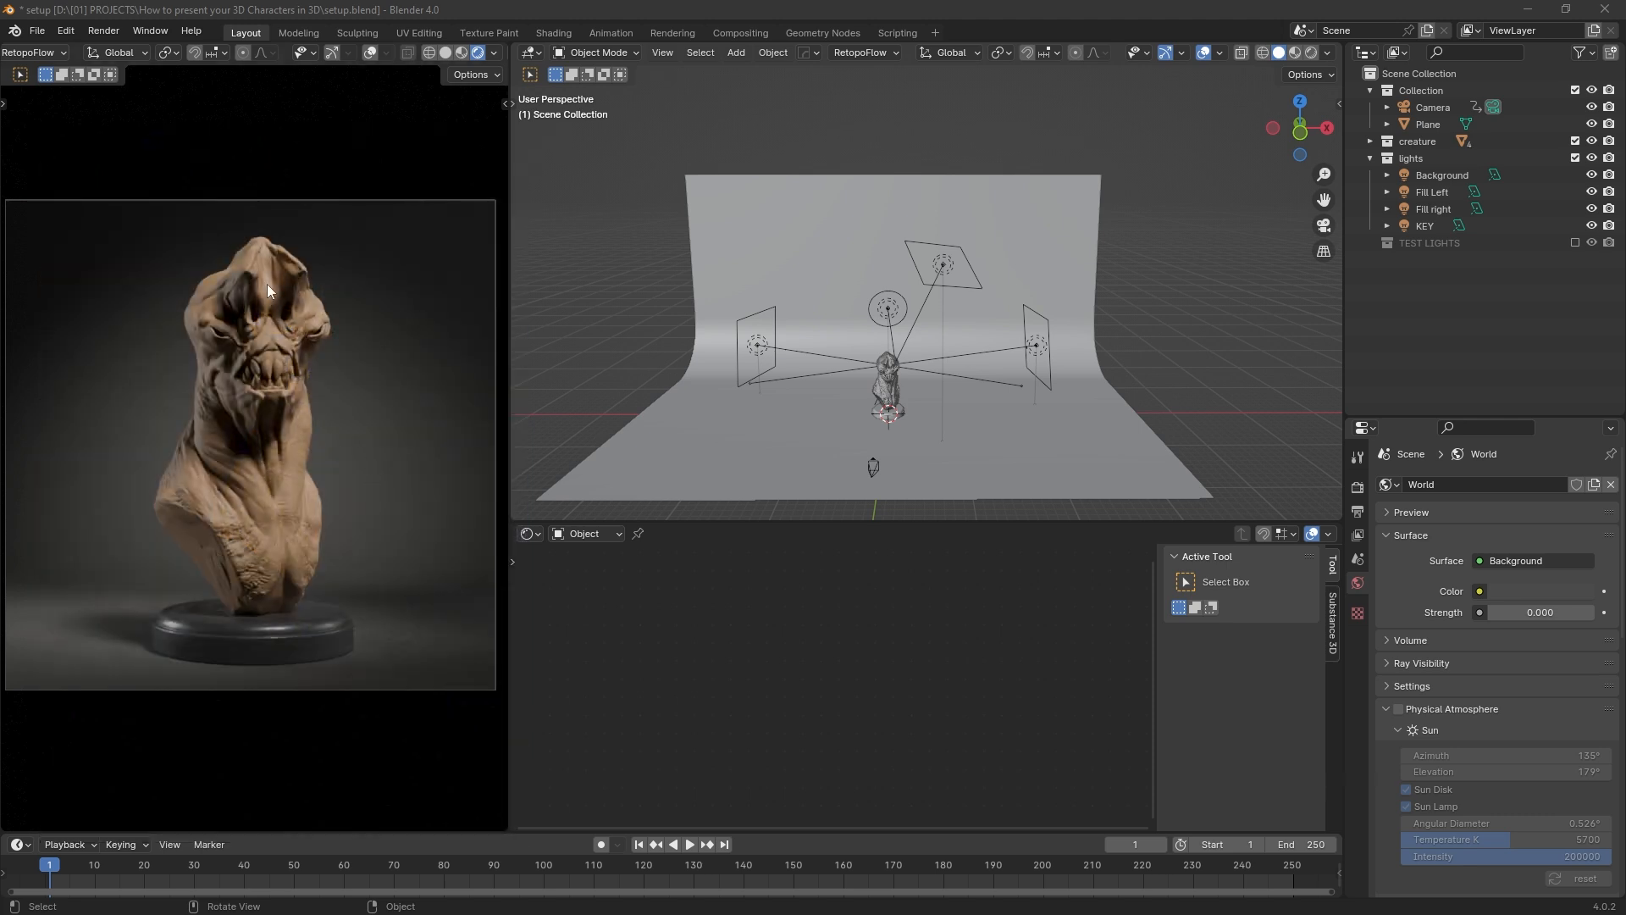
click(267, 283)
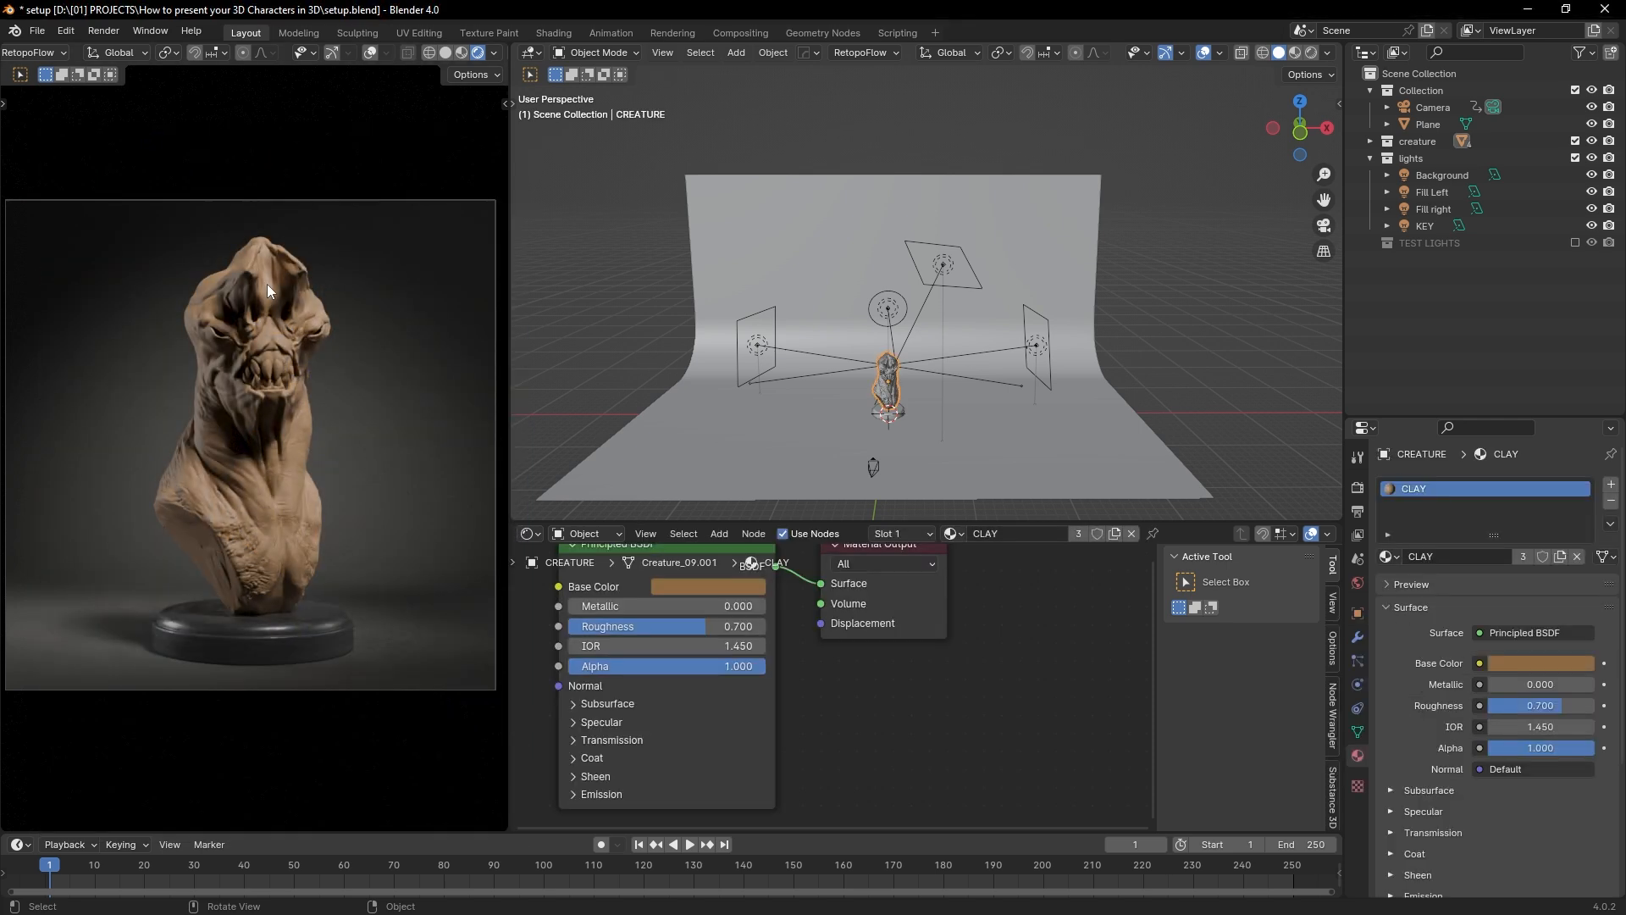
middle_drag(754, 602, 801, 633)
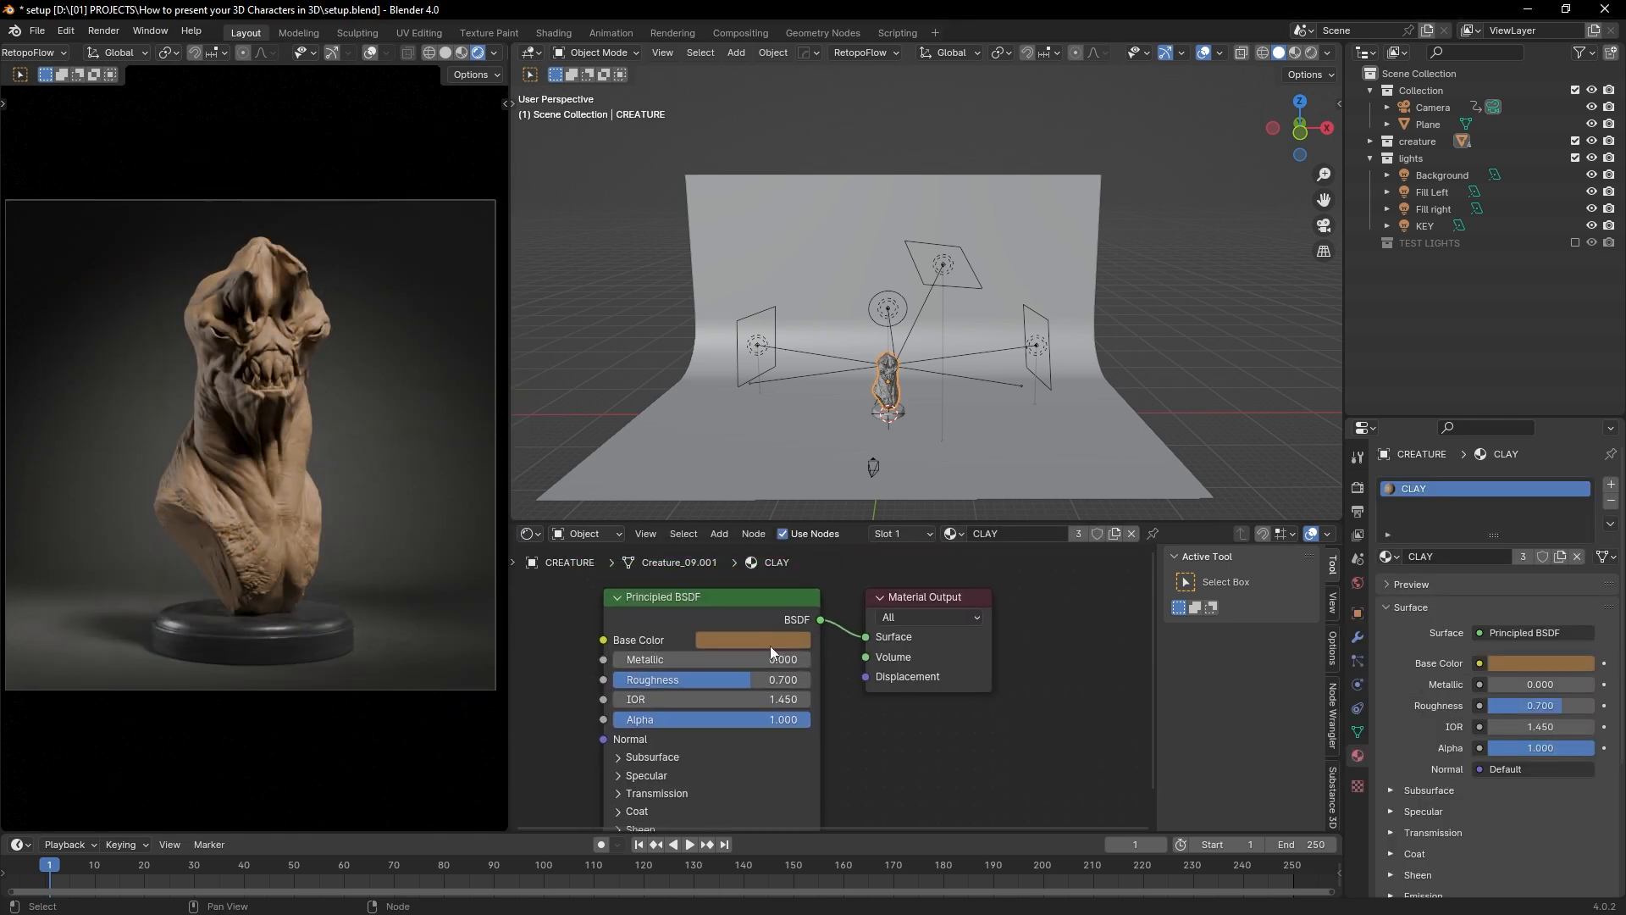
click(770, 639)
drag(765, 493, 735, 498)
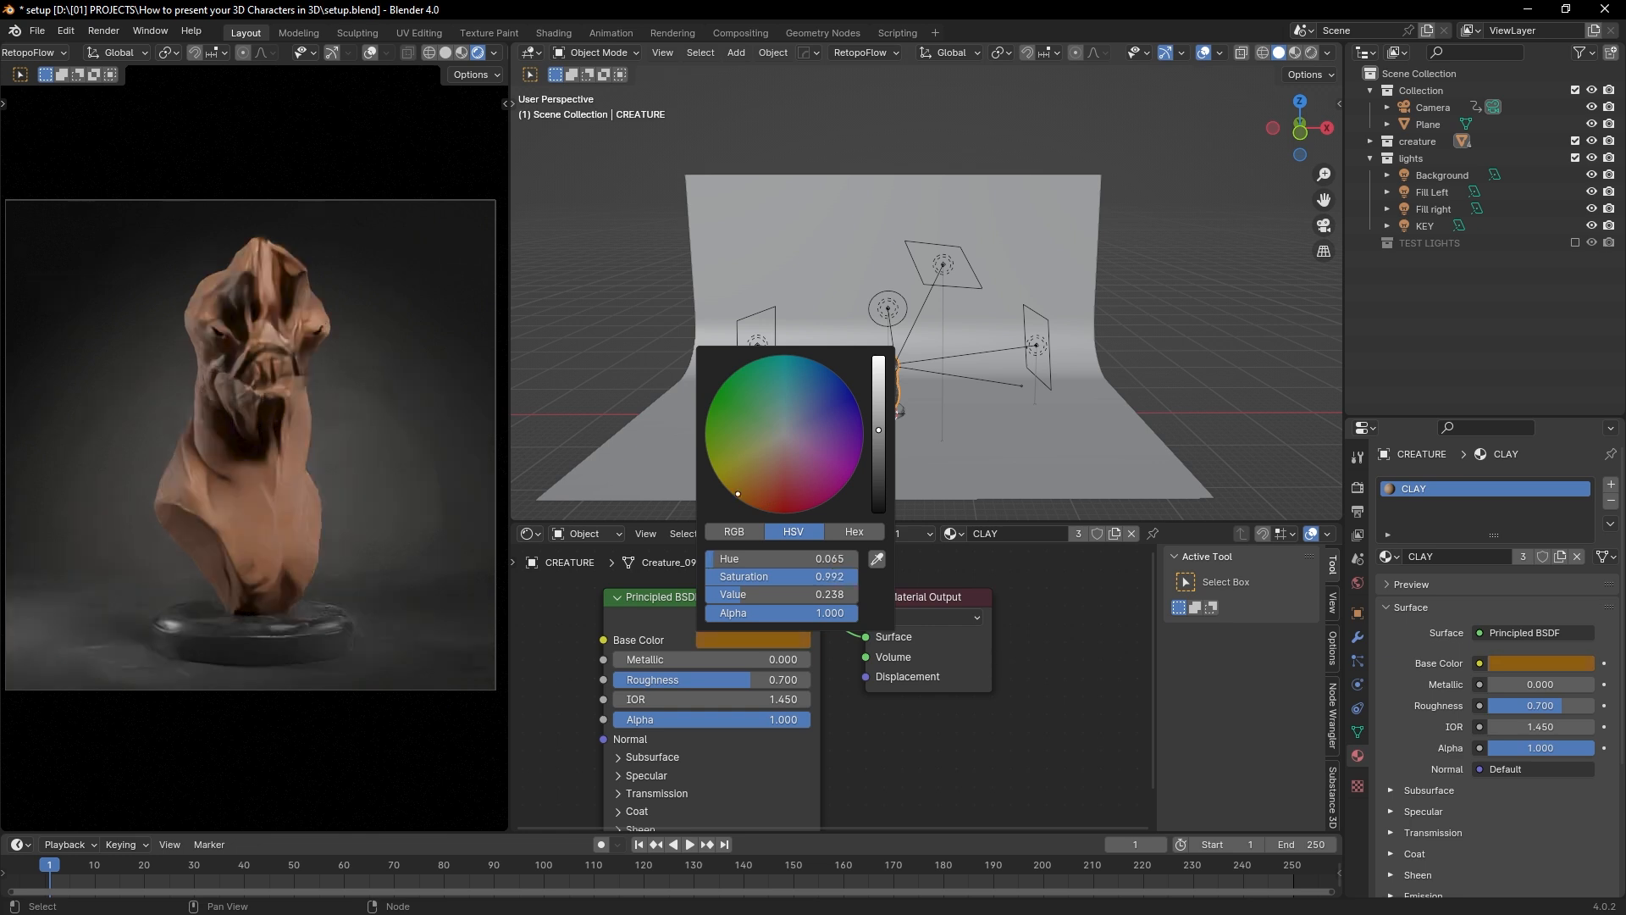
drag(878, 410, 879, 376)
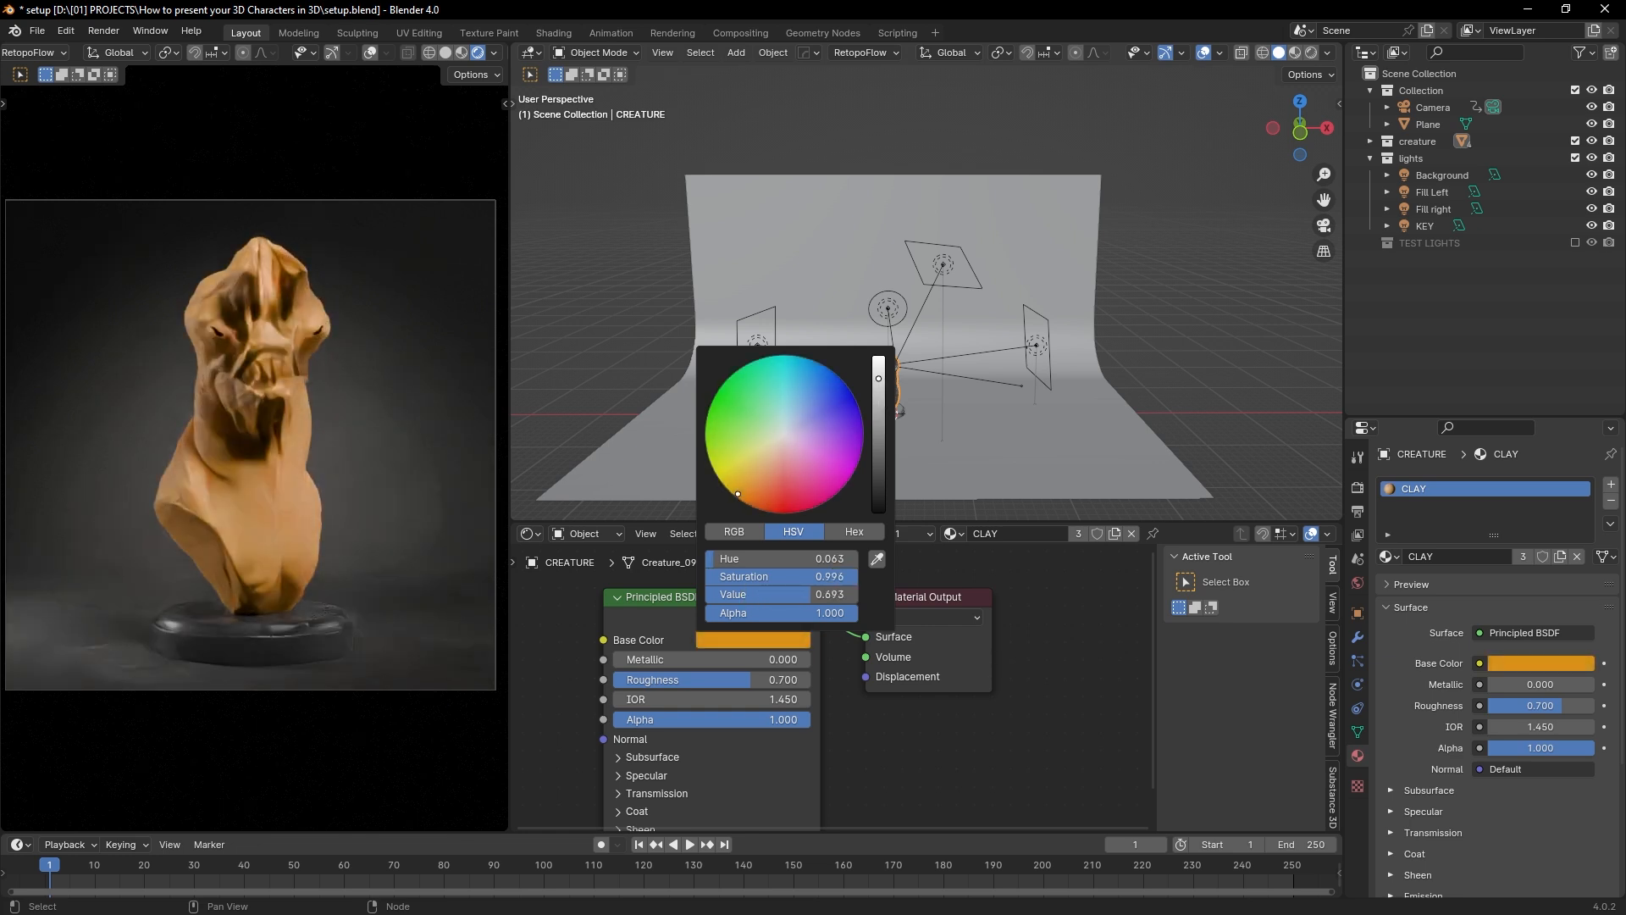
drag(757, 474, 740, 481)
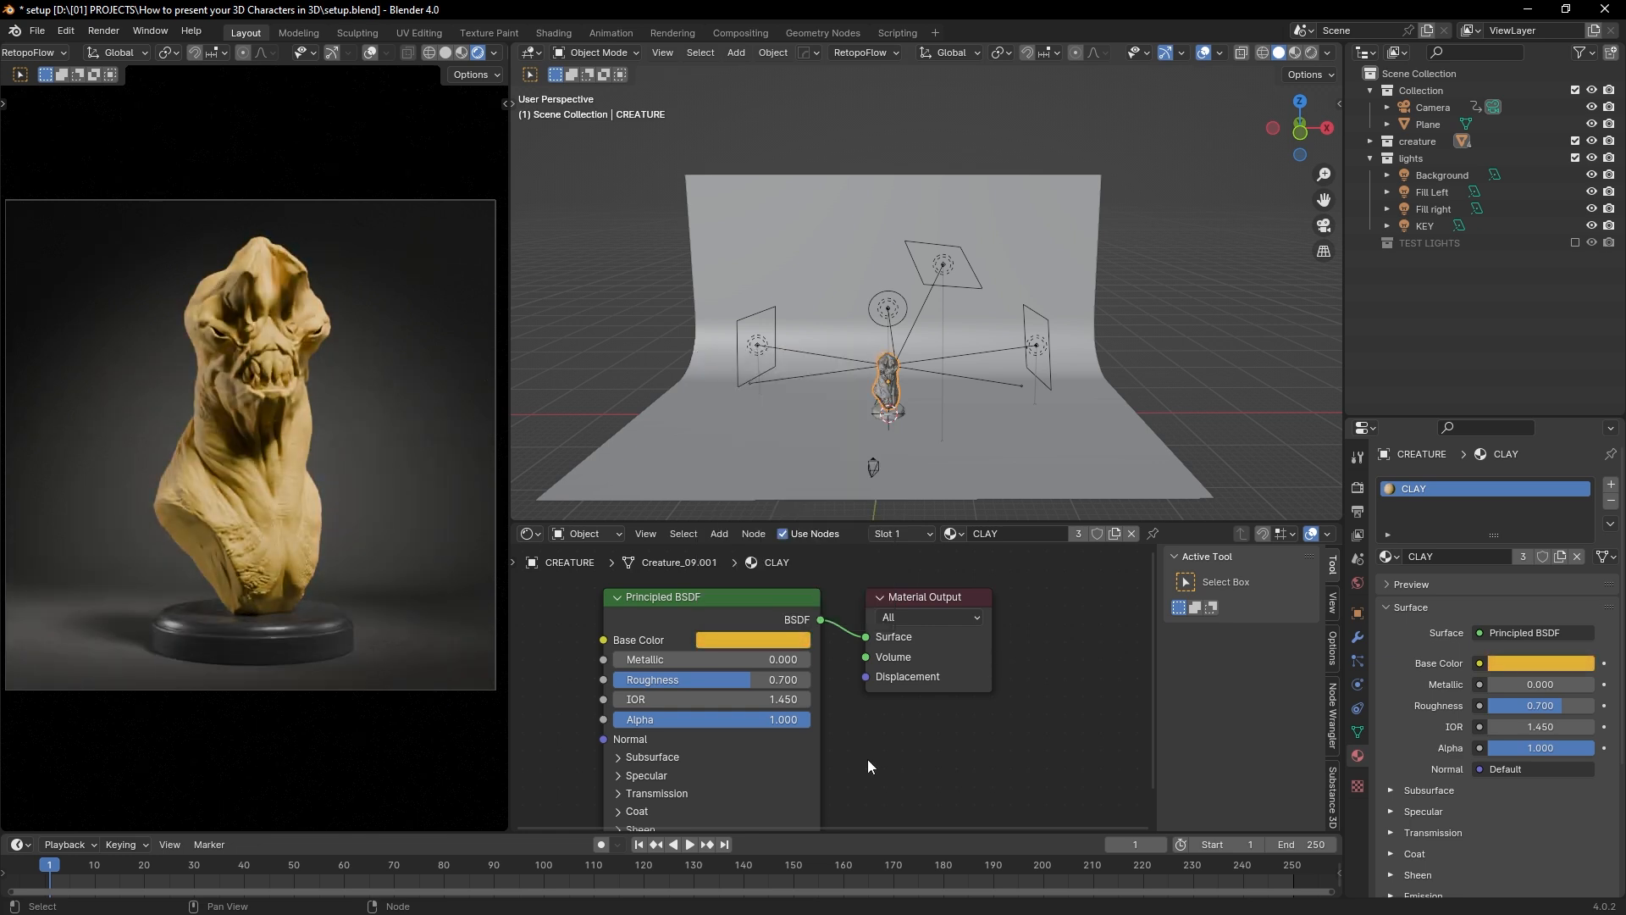
drag(758, 678, 695, 686)
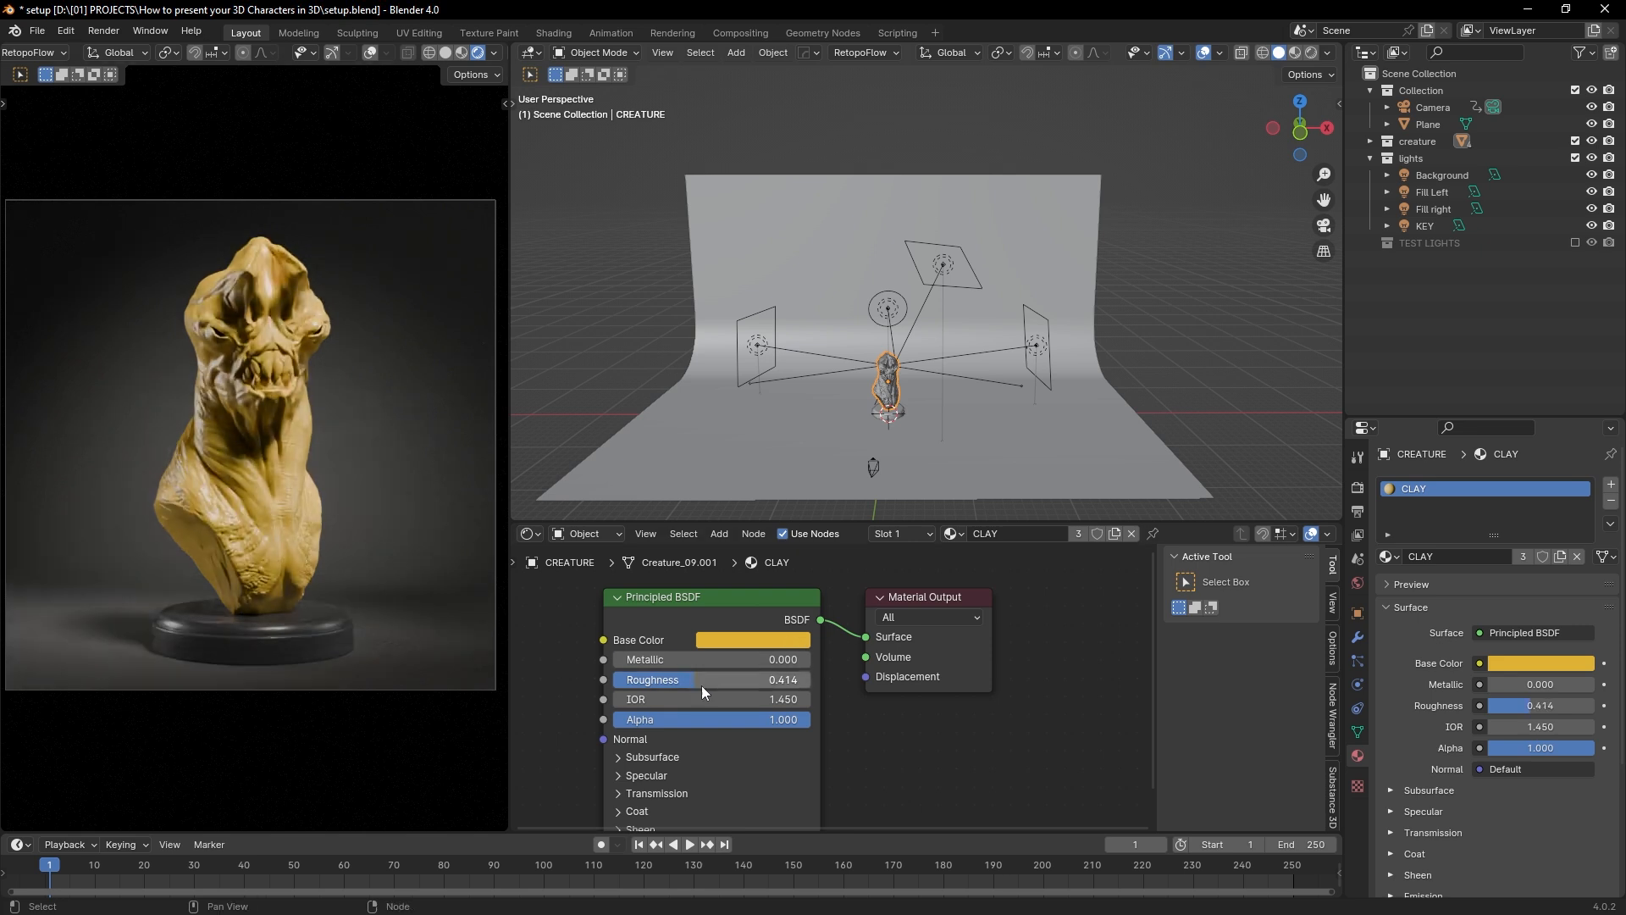
Step: Raise the roughness of the creature's CLAY material slightly to about 0.427
drag(701, 682, 705, 682)
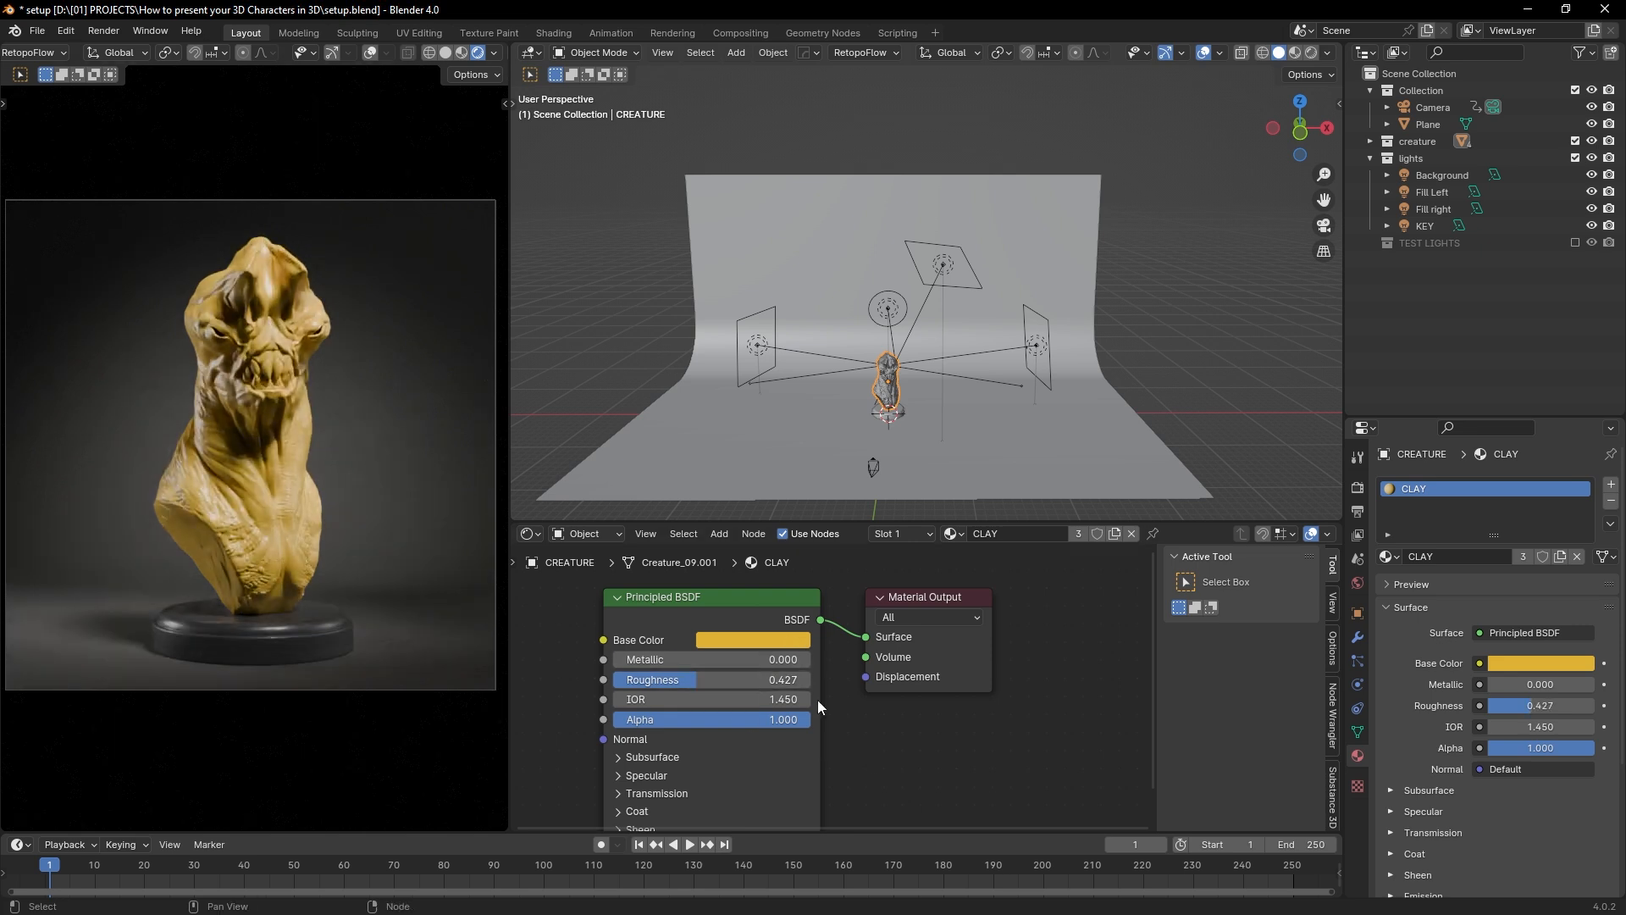
Step: Disconnect the BG_BaseColor texture from the base color of the backdrop plane's Principled BSDF
click(835, 232)
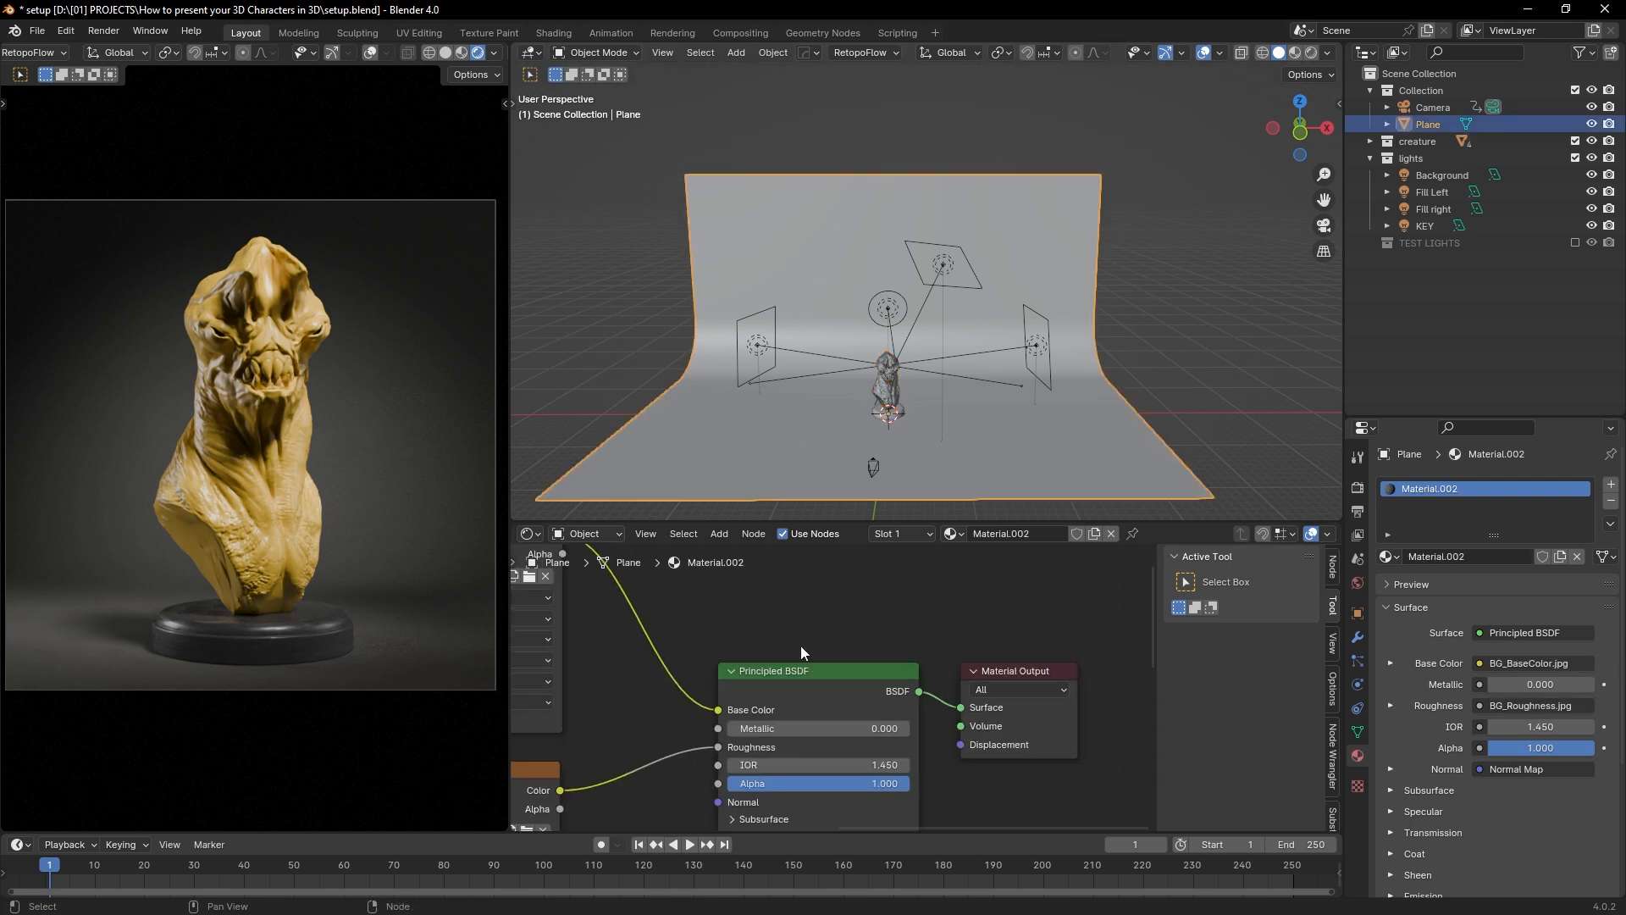
scroll(800, 646, down, 4)
drag(811, 603, 962, 641)
click(749, 614)
middle_drag(742, 611, 753, 682)
drag(918, 729, 892, 698)
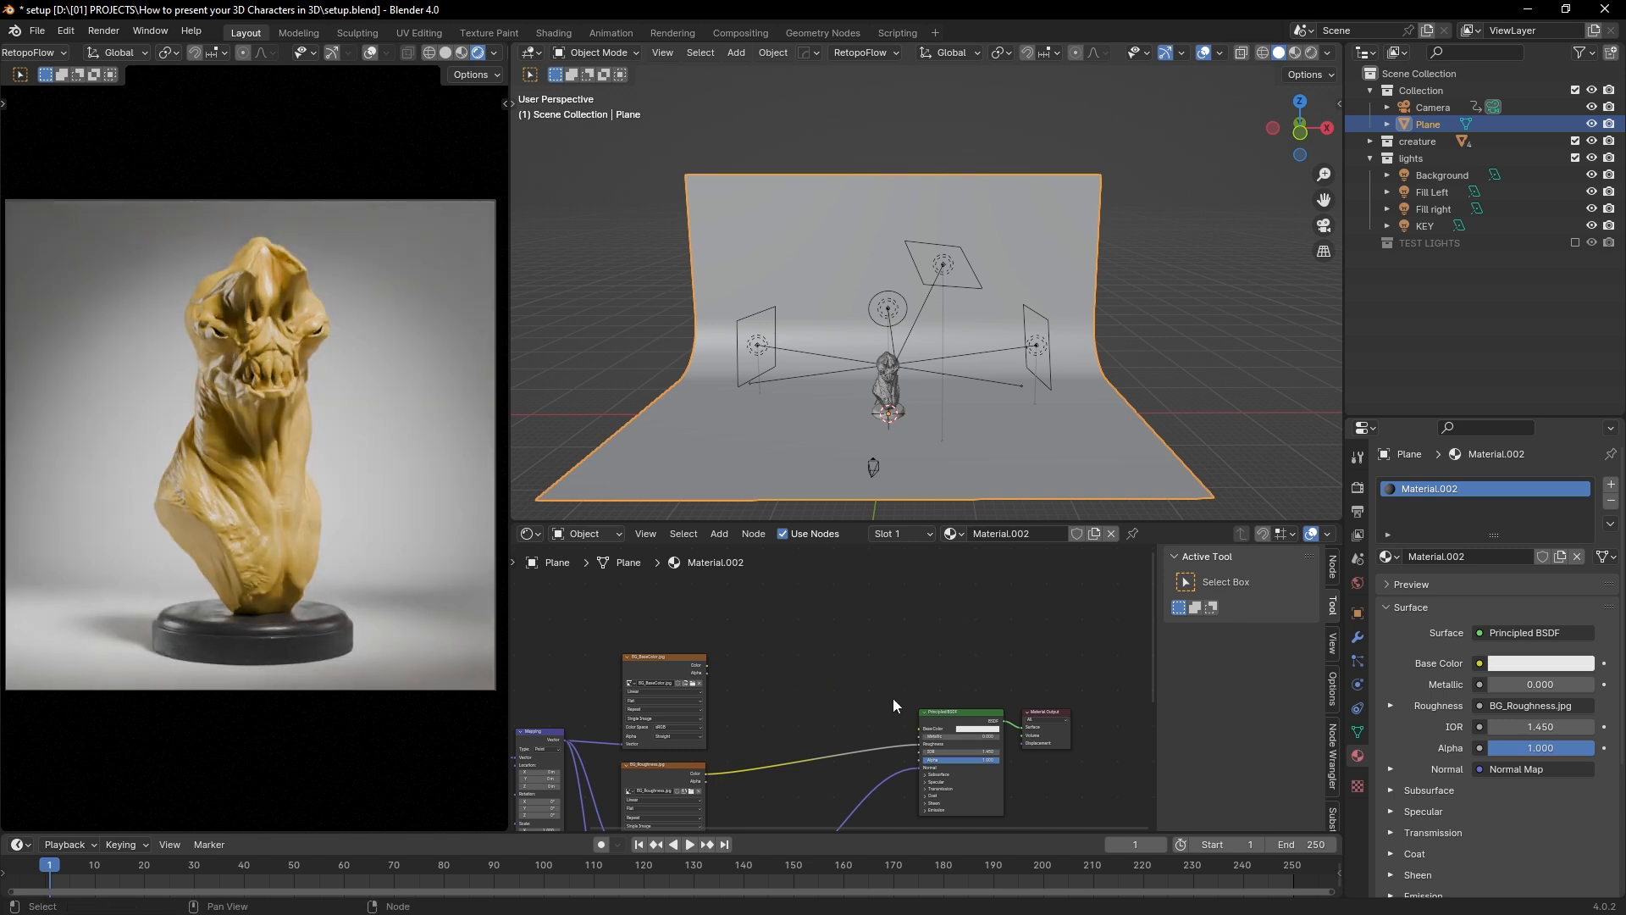
middle_drag(892, 698, 858, 662)
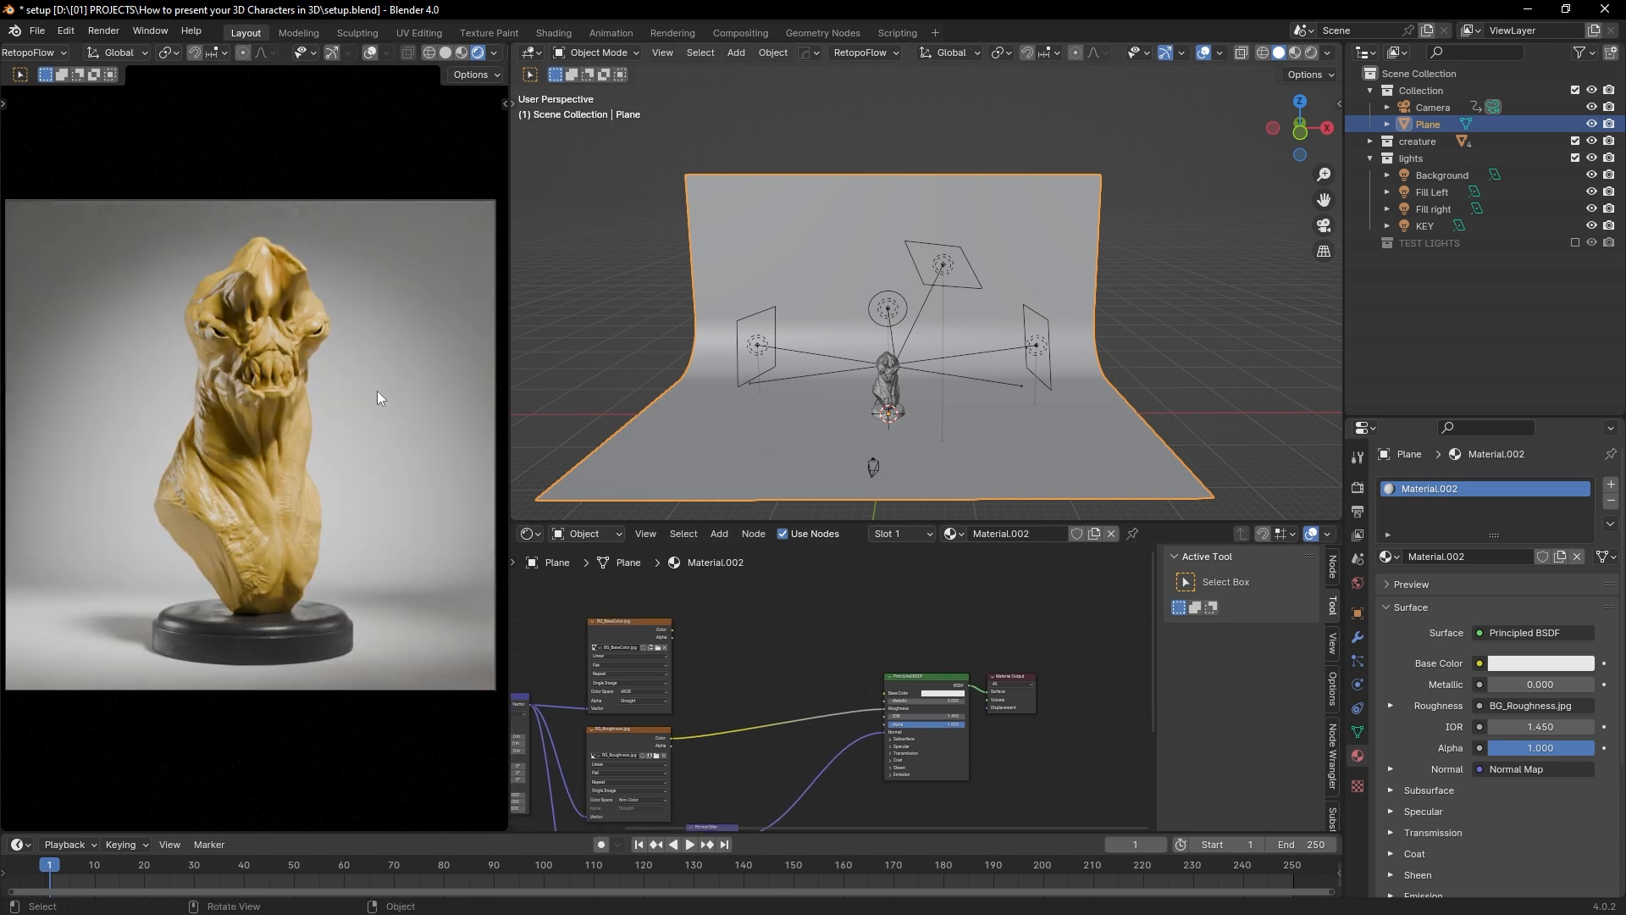
Step: Tint the backdrop material's base color a very pale, slightly bluish grey, keeping the value at 0.800
click(938, 693)
scroll(935, 696, up, 3)
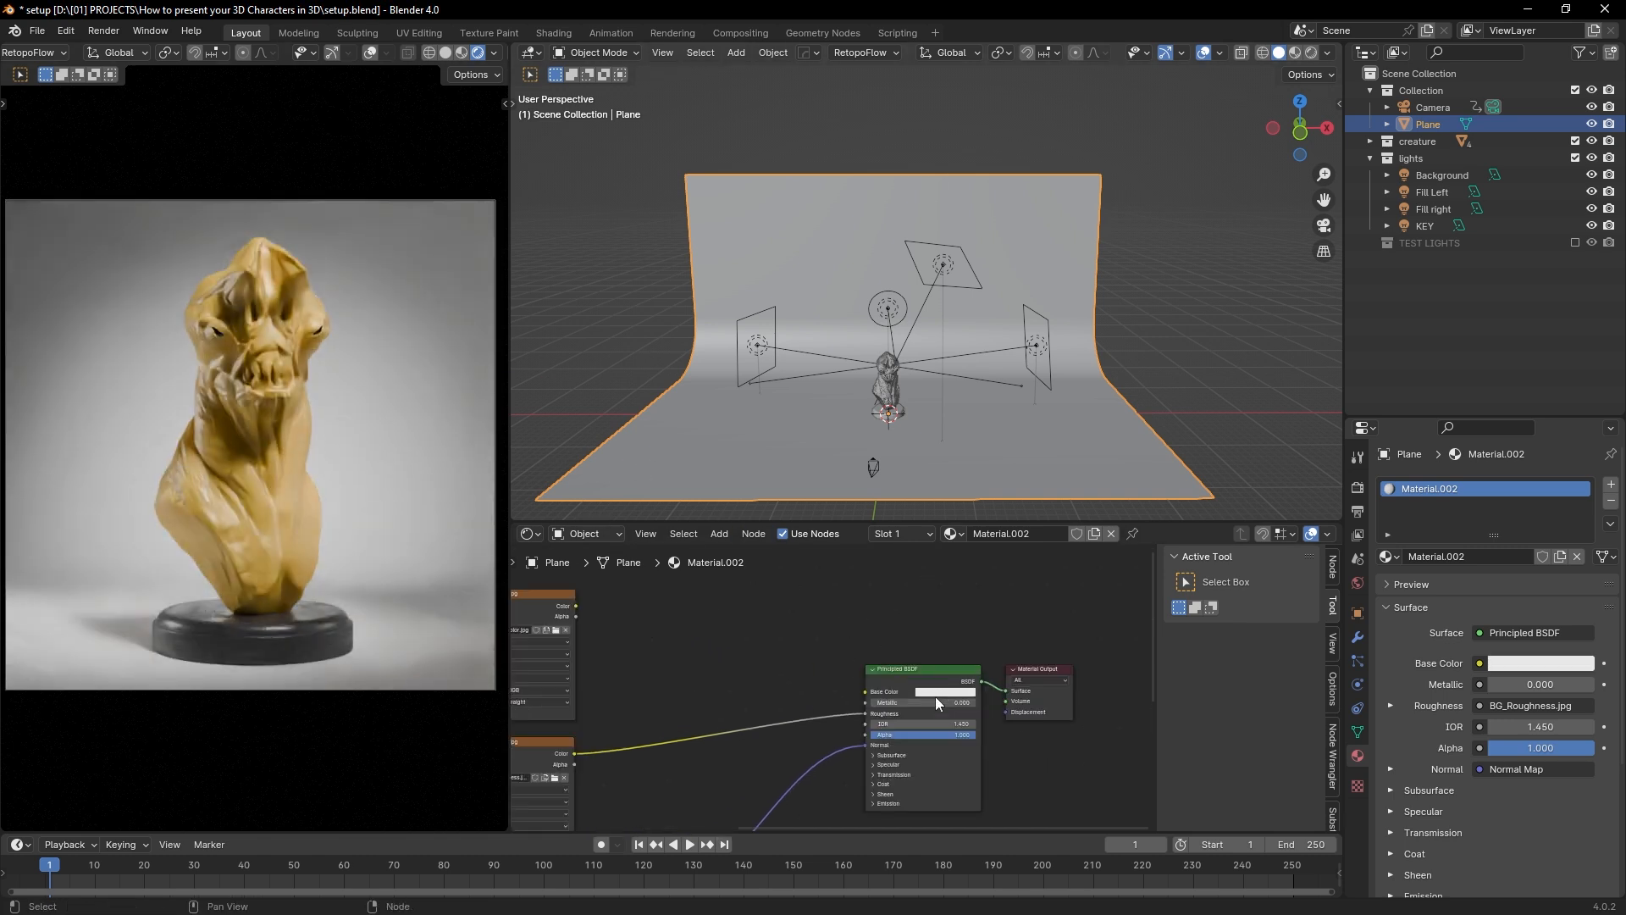
scroll(860, 623, up, 1)
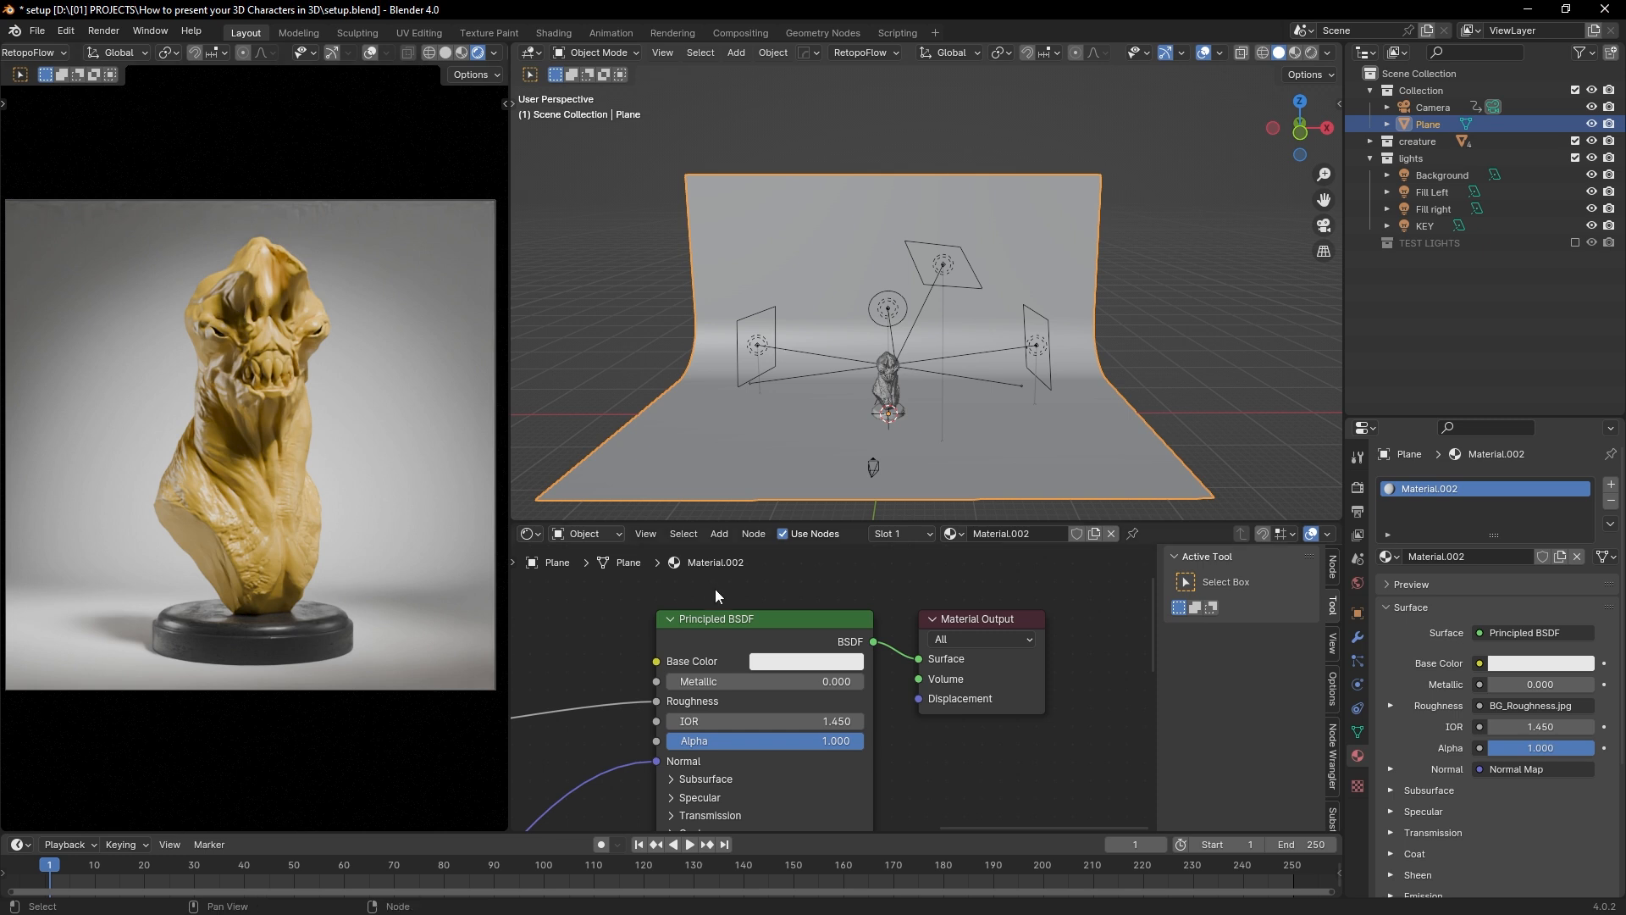
click(816, 660)
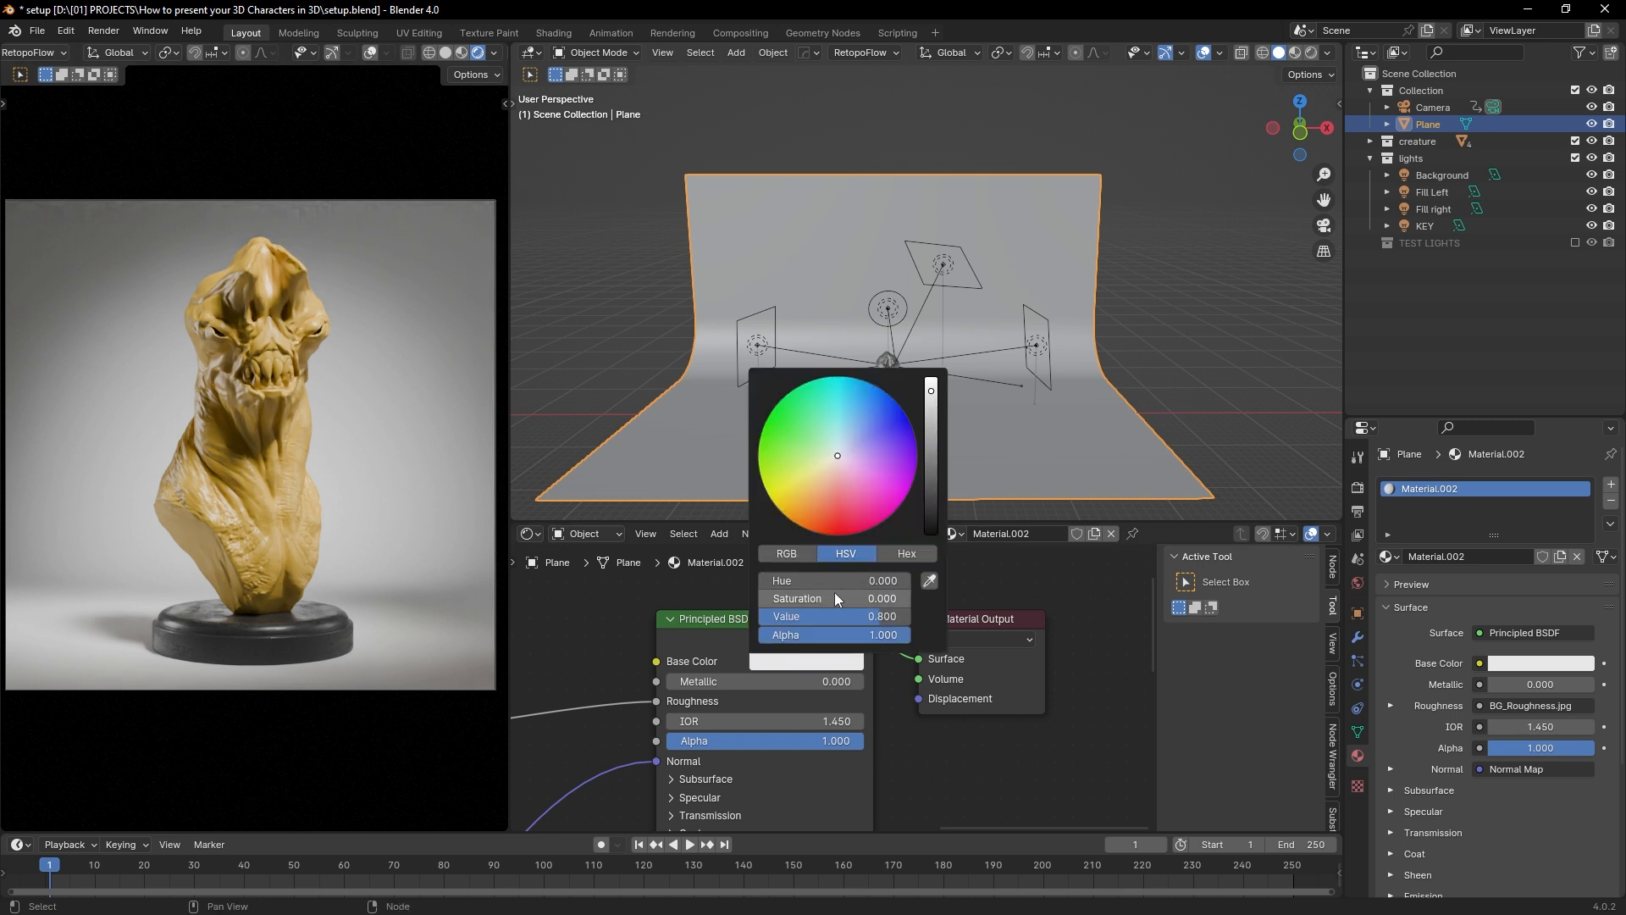
click(841, 554)
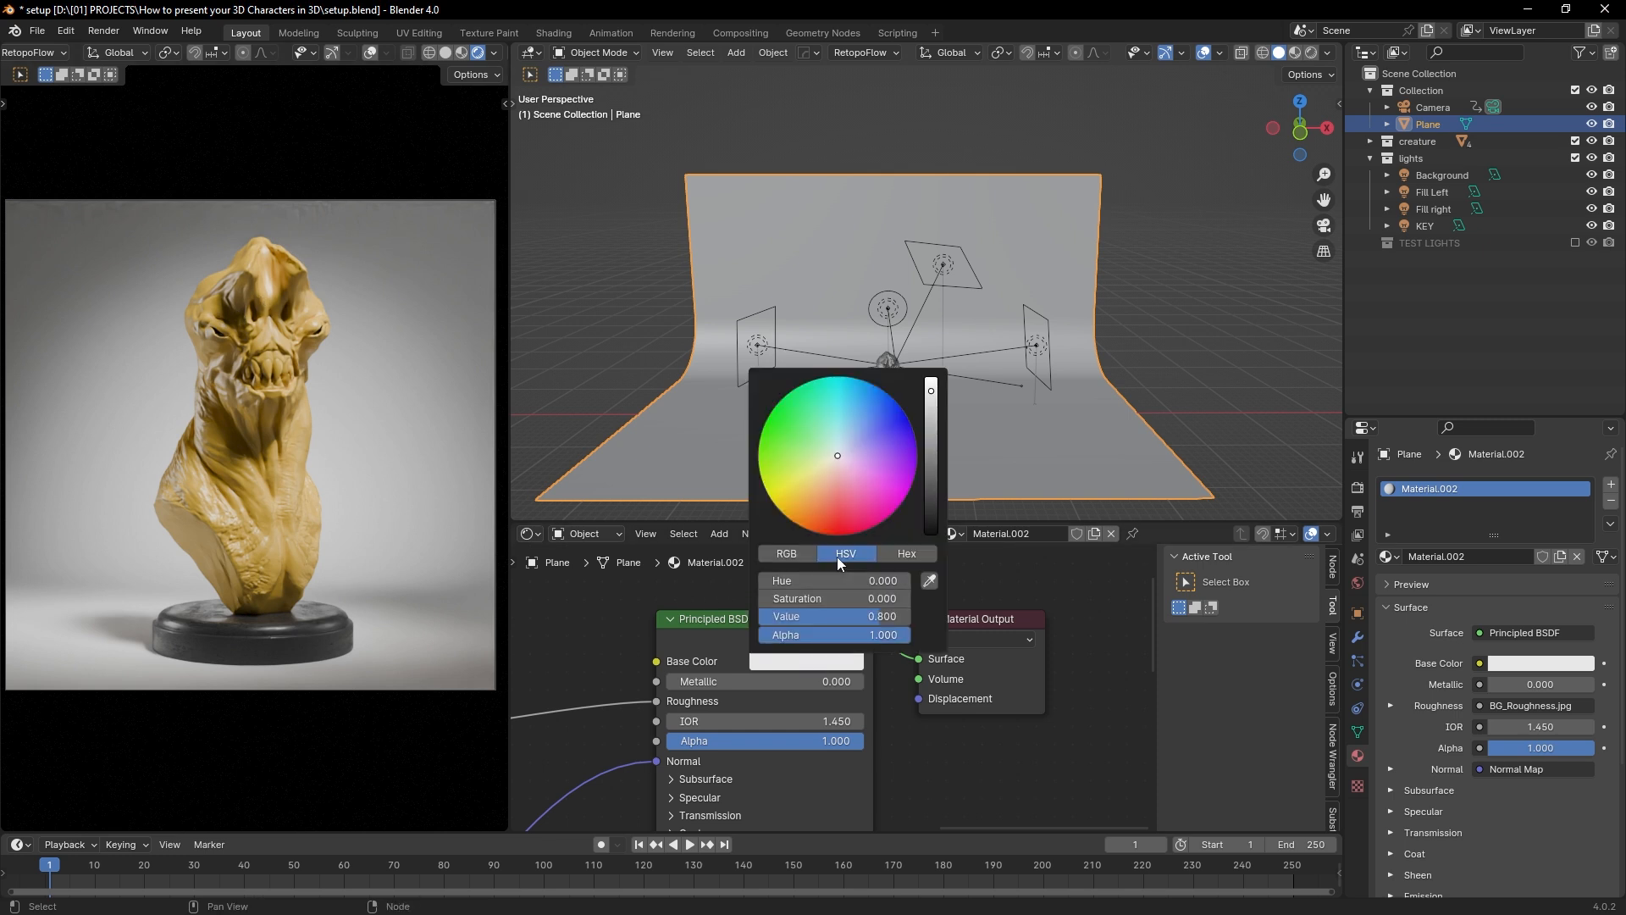
click(840, 449)
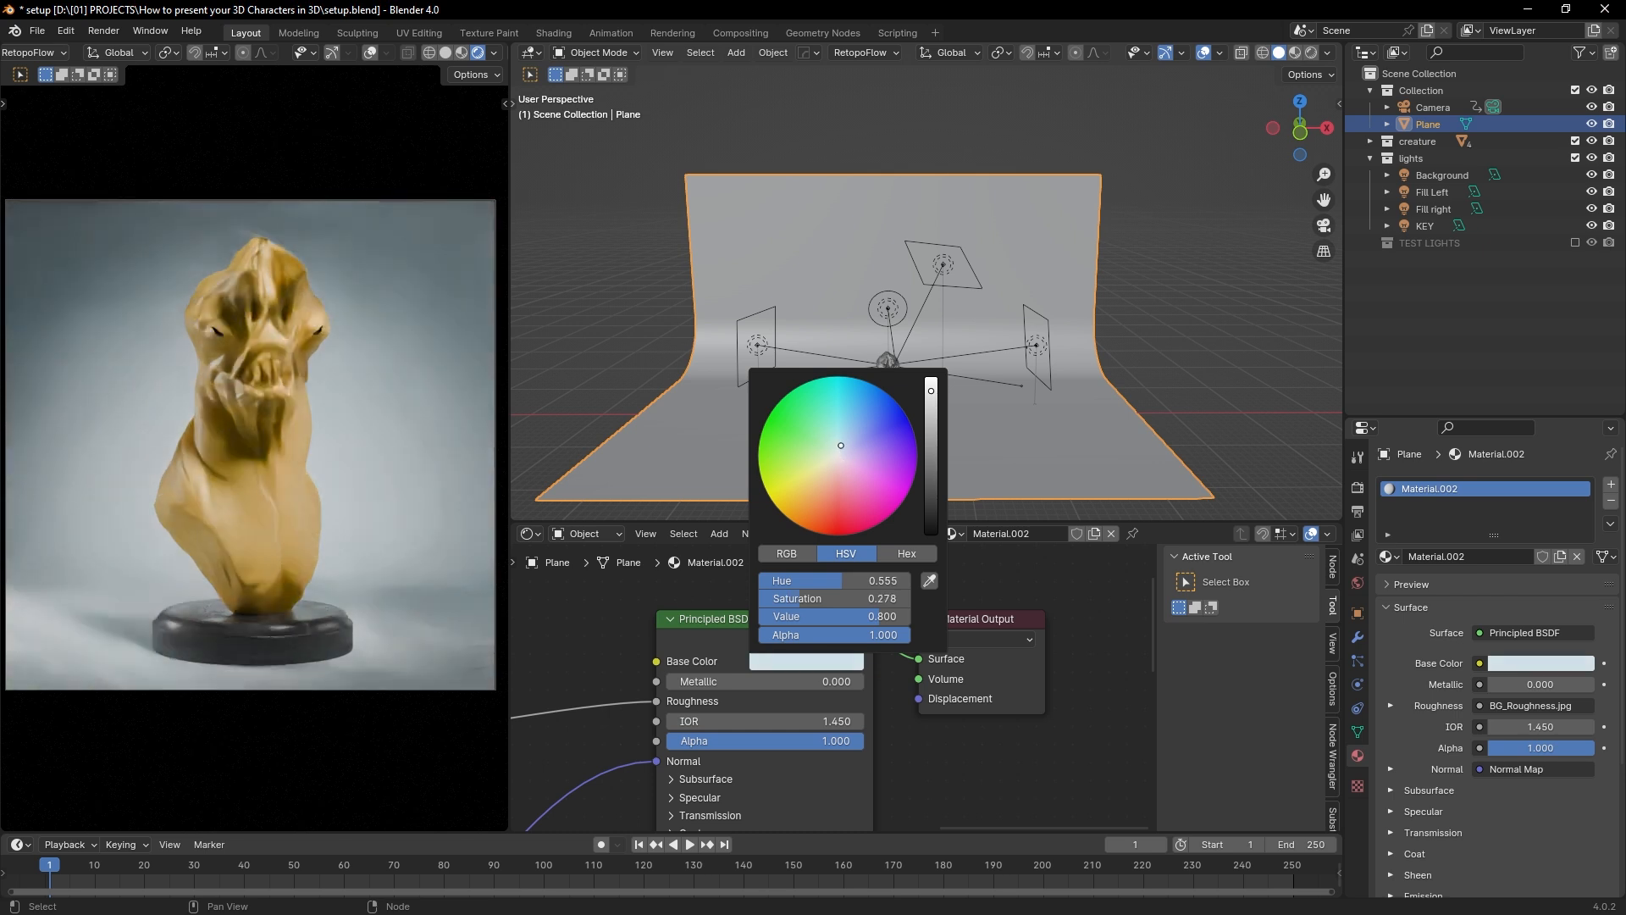
click(842, 445)
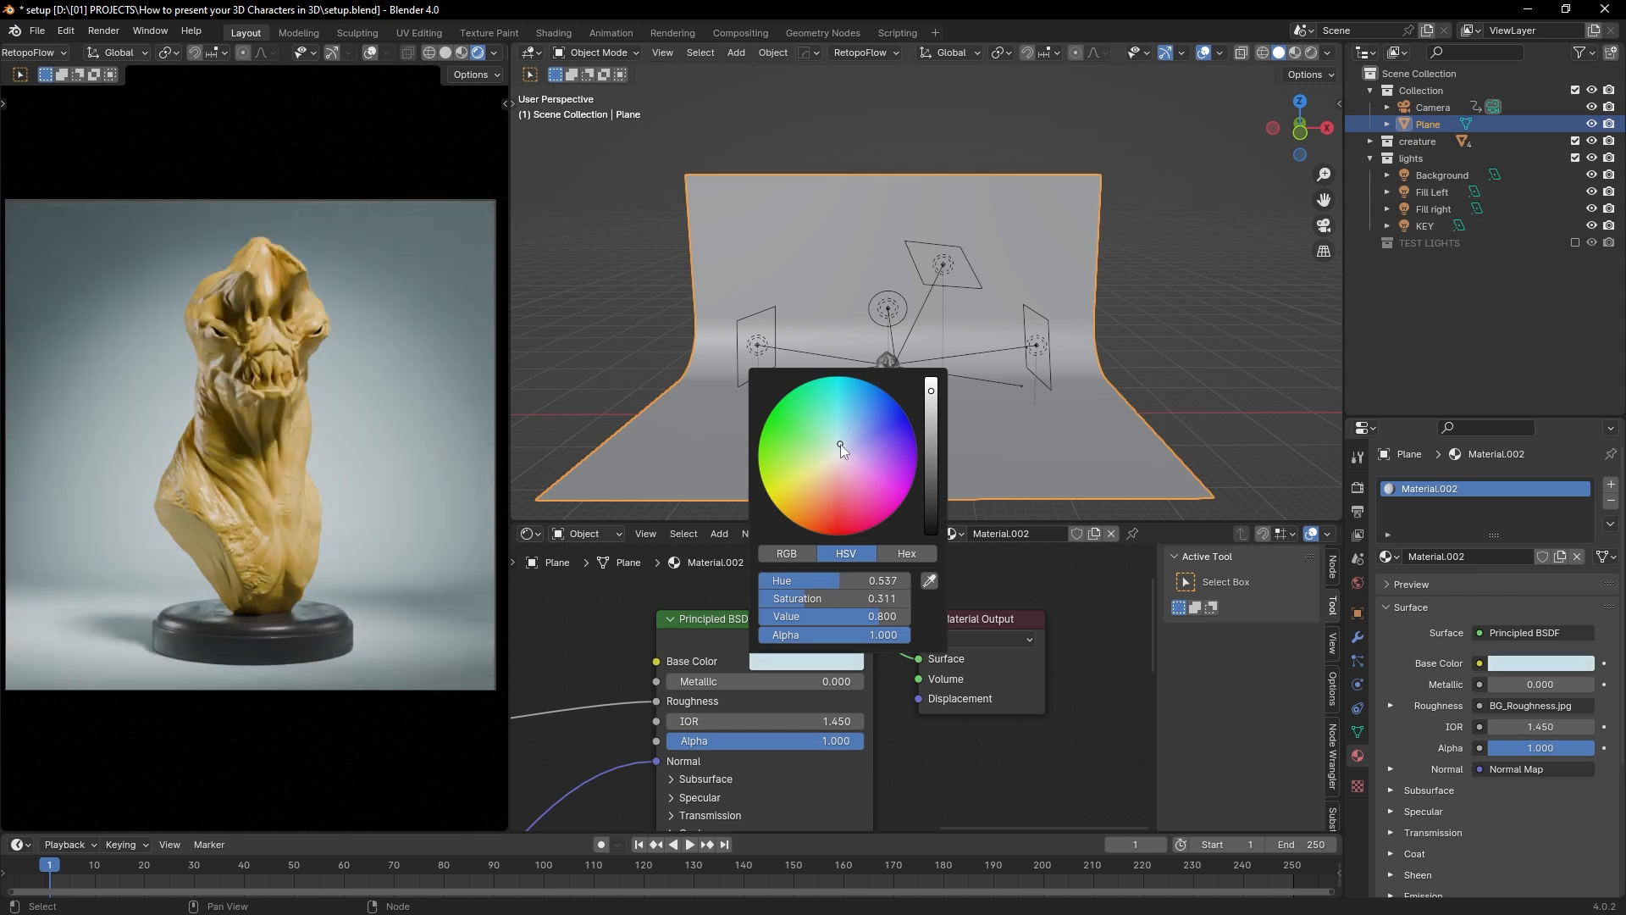
click(840, 443)
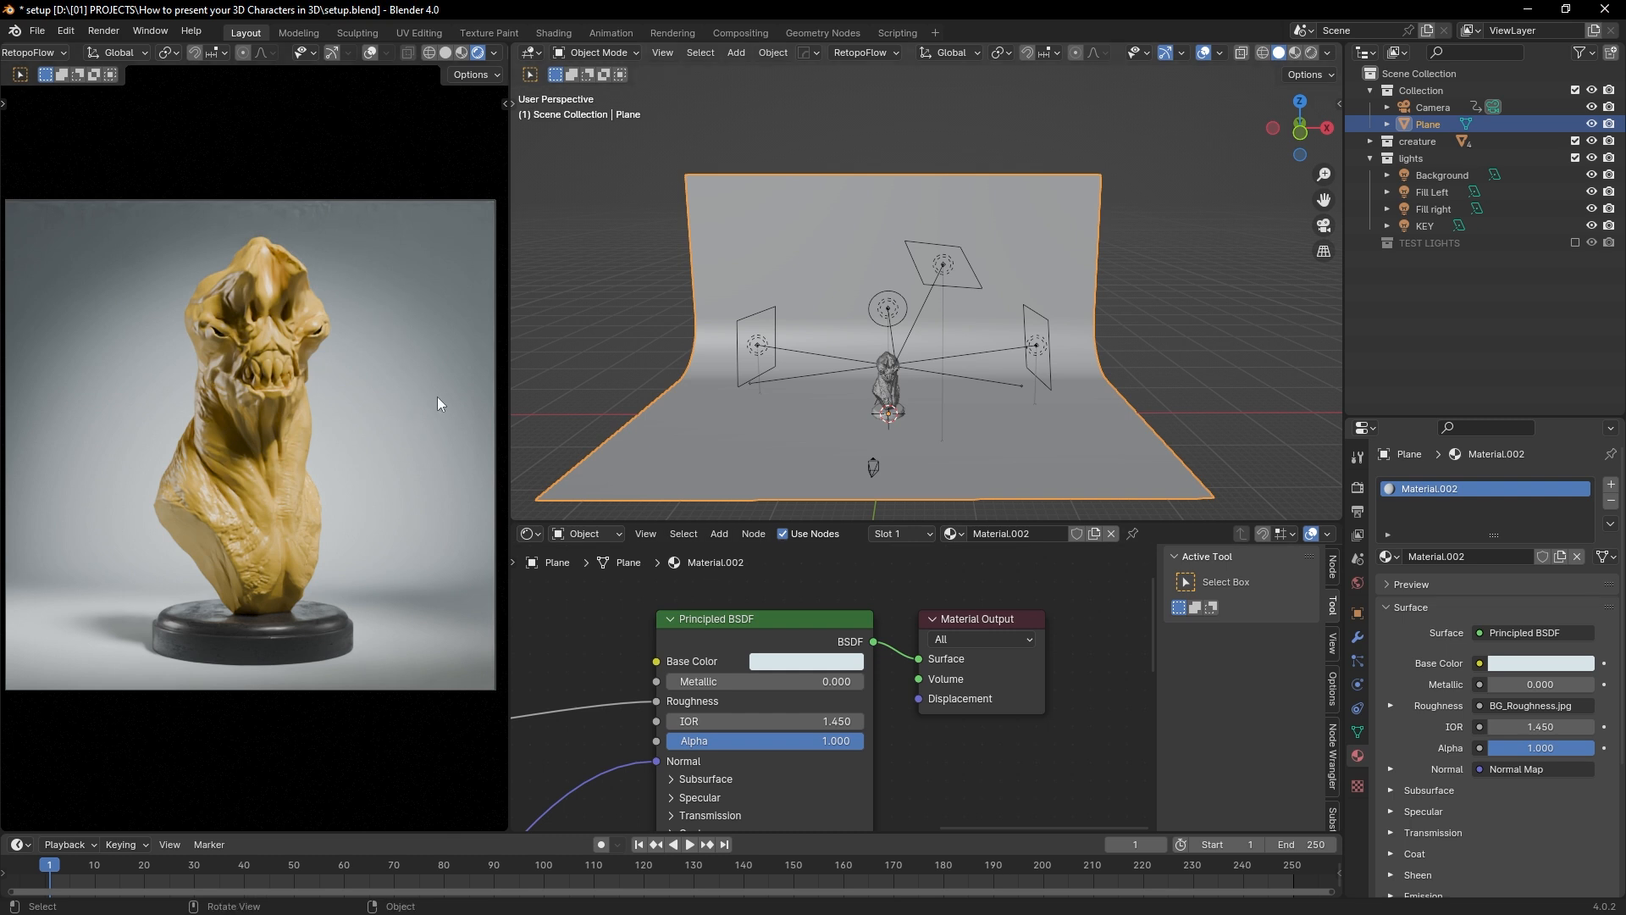
Step: Change the base color of the bust's round base to light grey
click(313, 638)
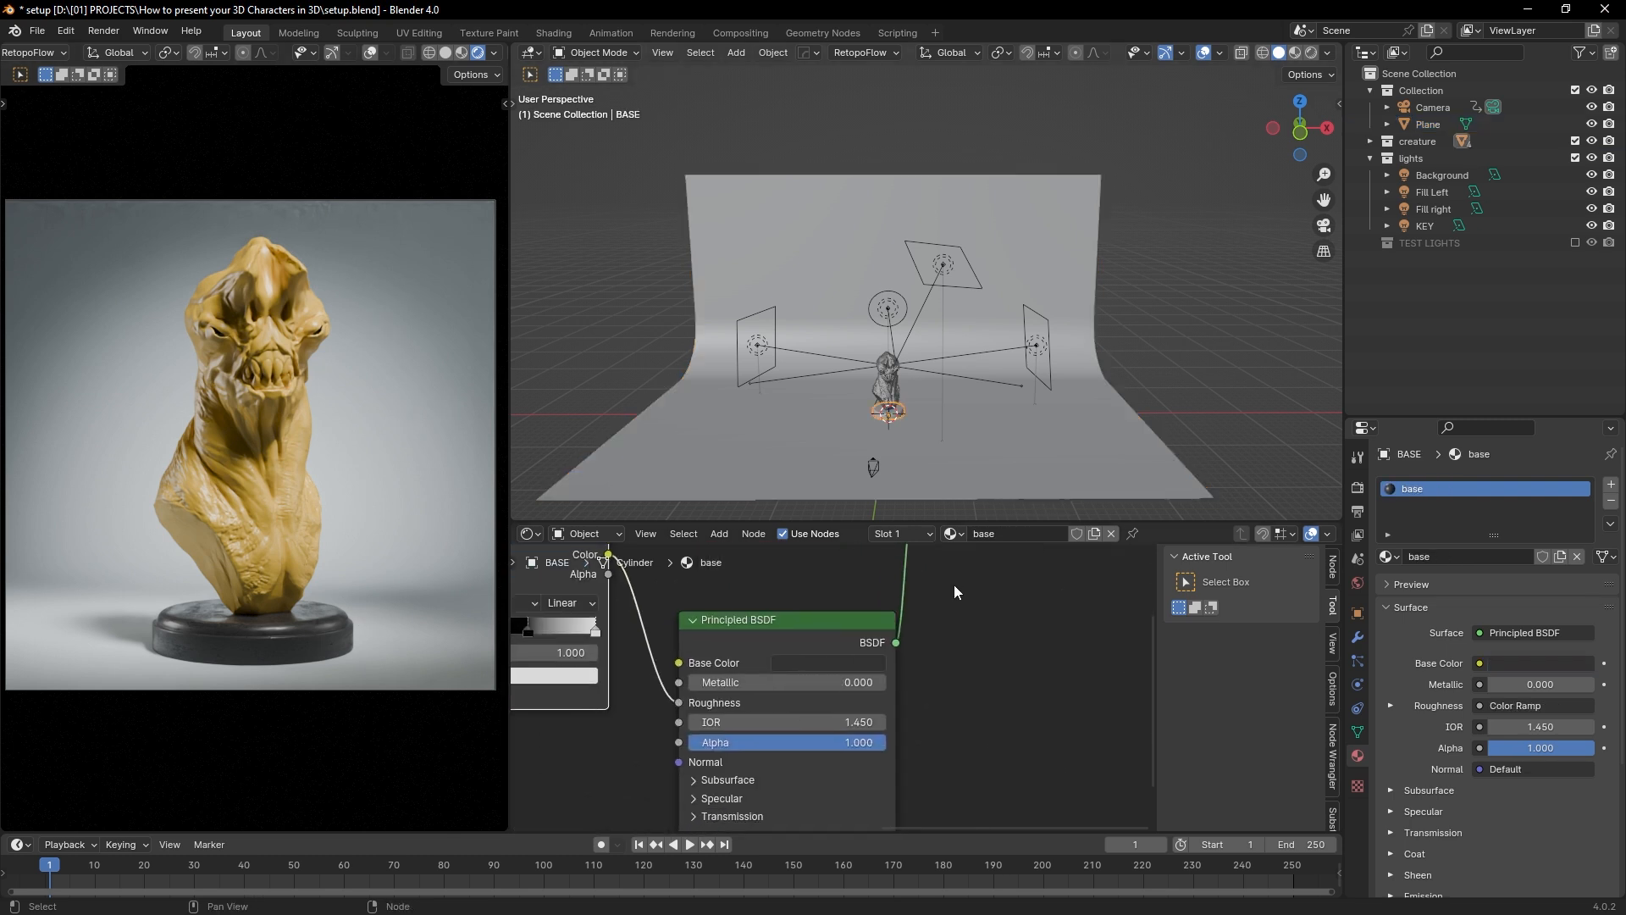
click(843, 663)
drag(953, 446, 955, 423)
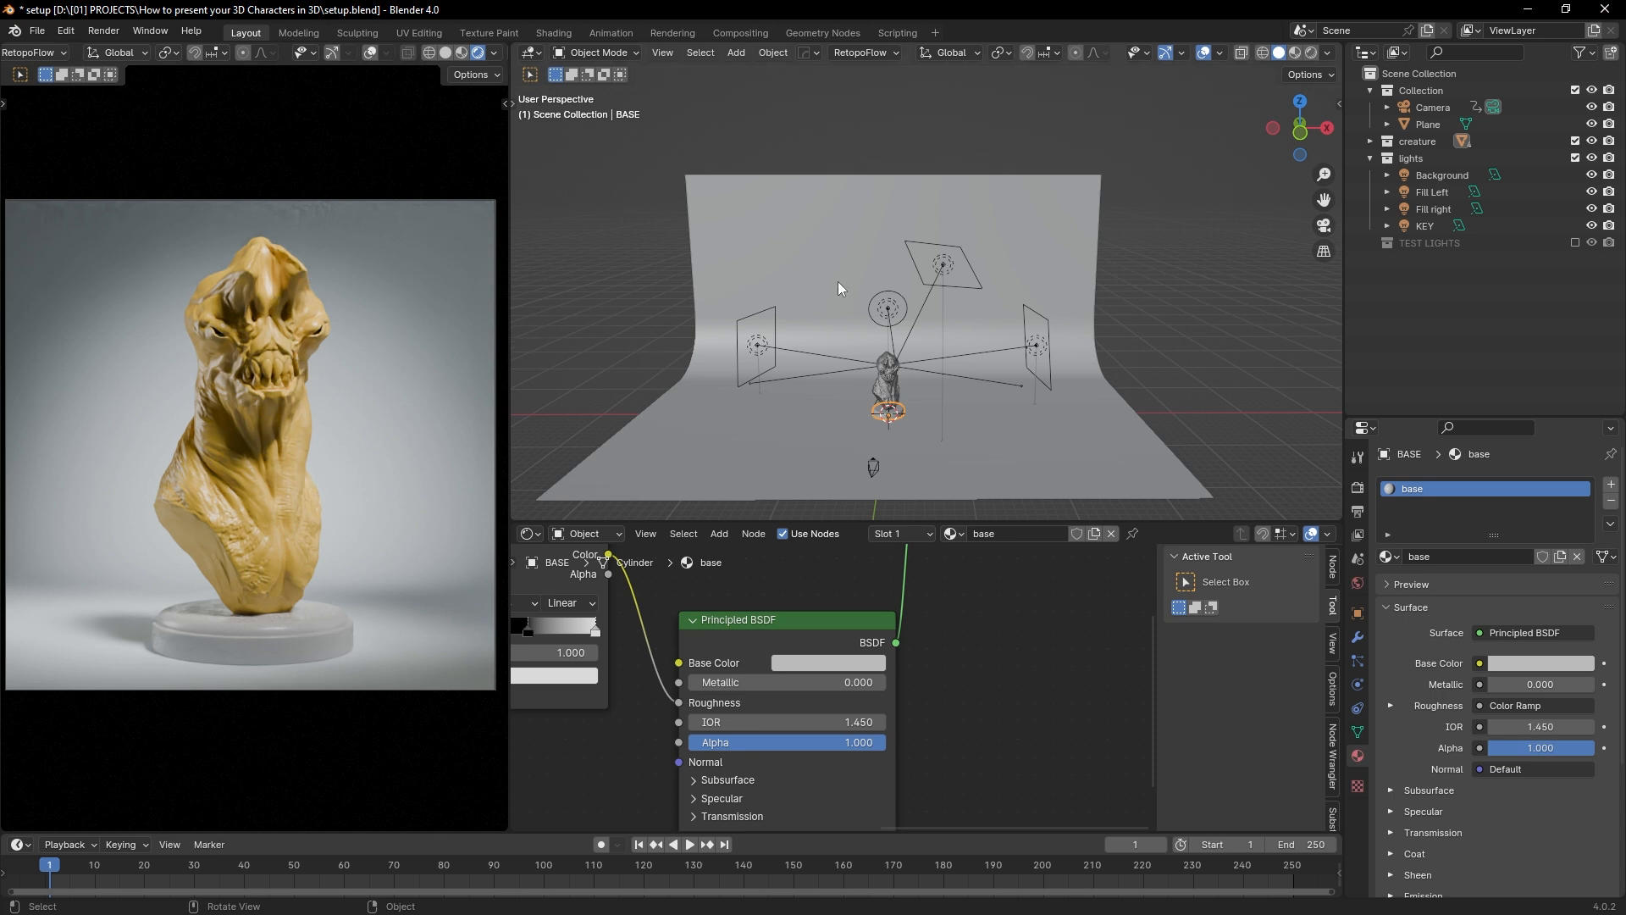
Step: Hide the Background, Fill Left and Fill right lights, leaving only the KEY light visible
middle_drag(837, 281, 842, 303)
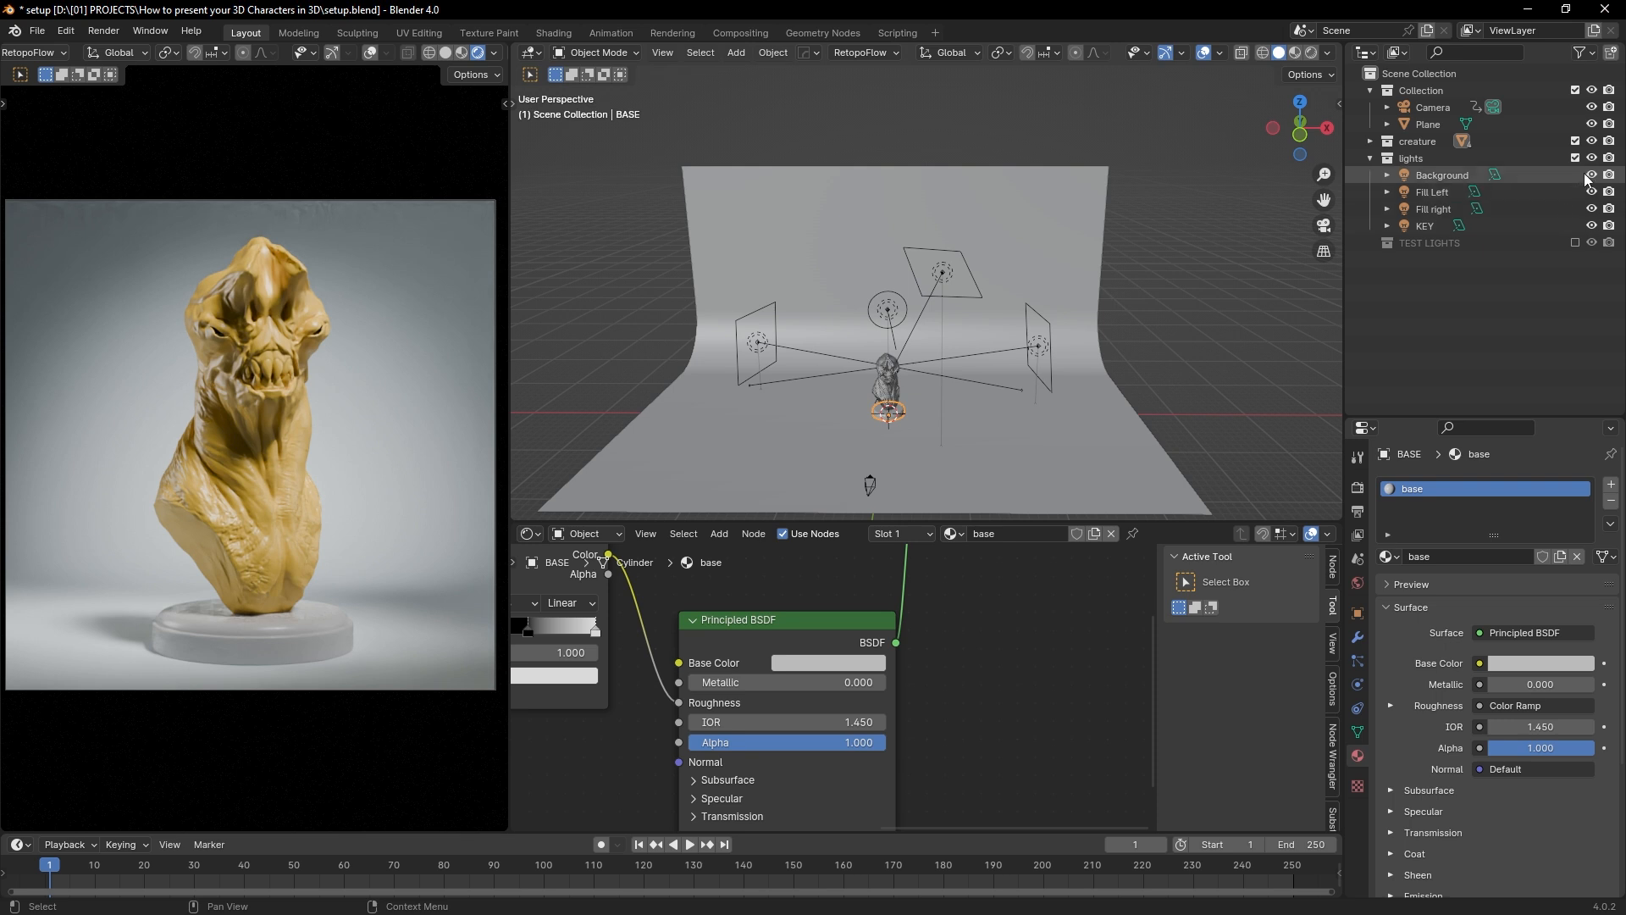
drag(1588, 175, 1595, 227)
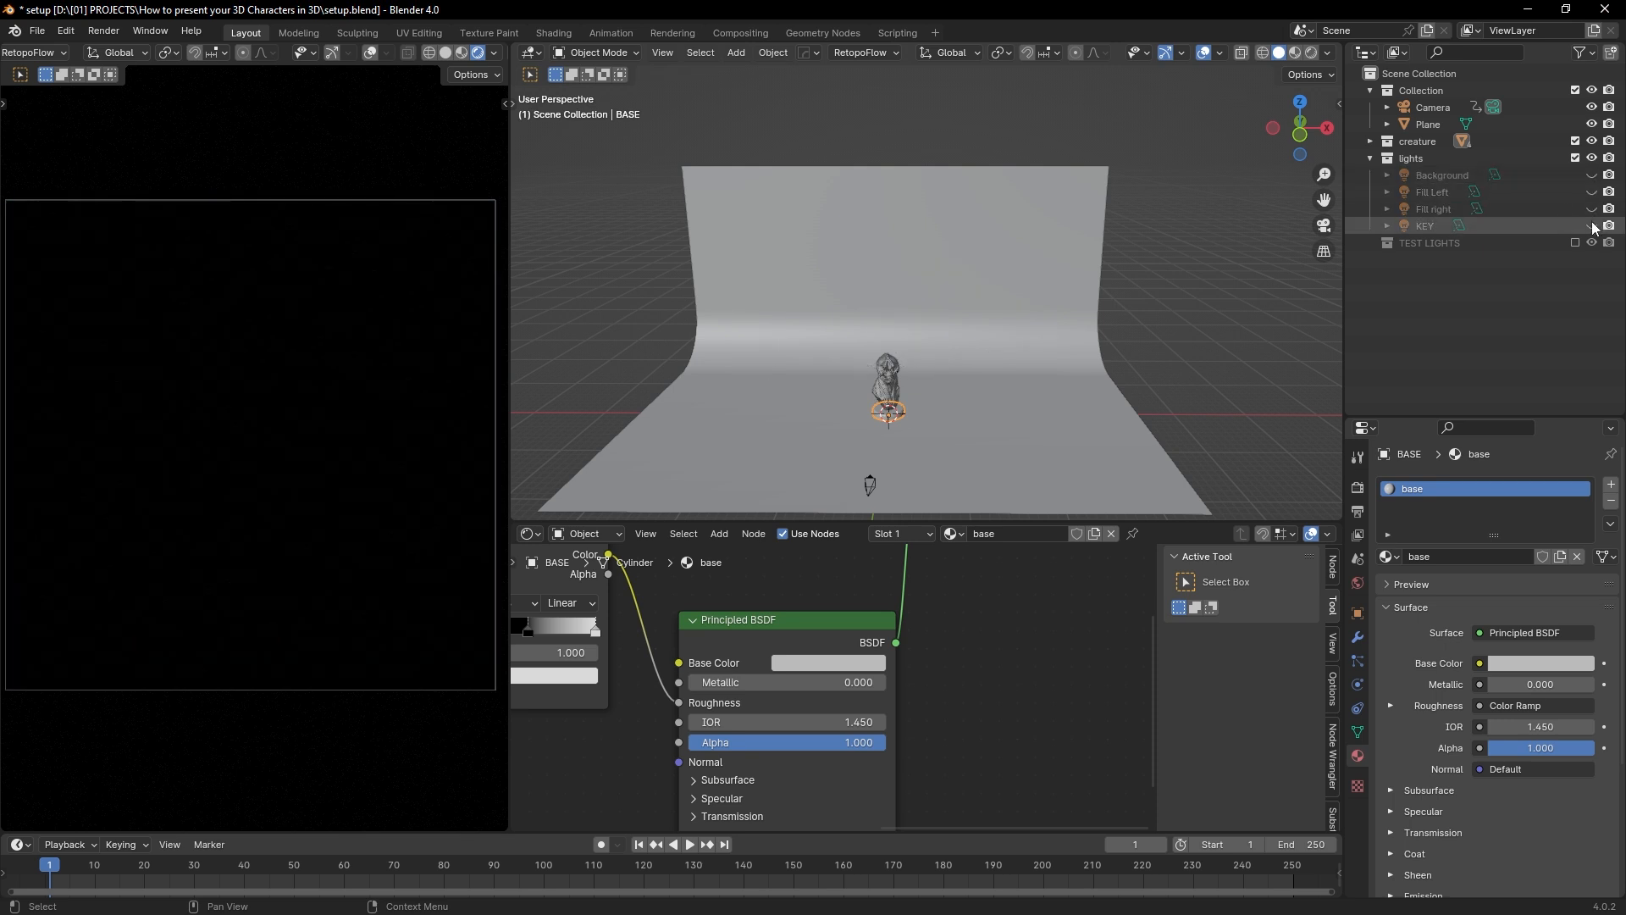
click(1591, 225)
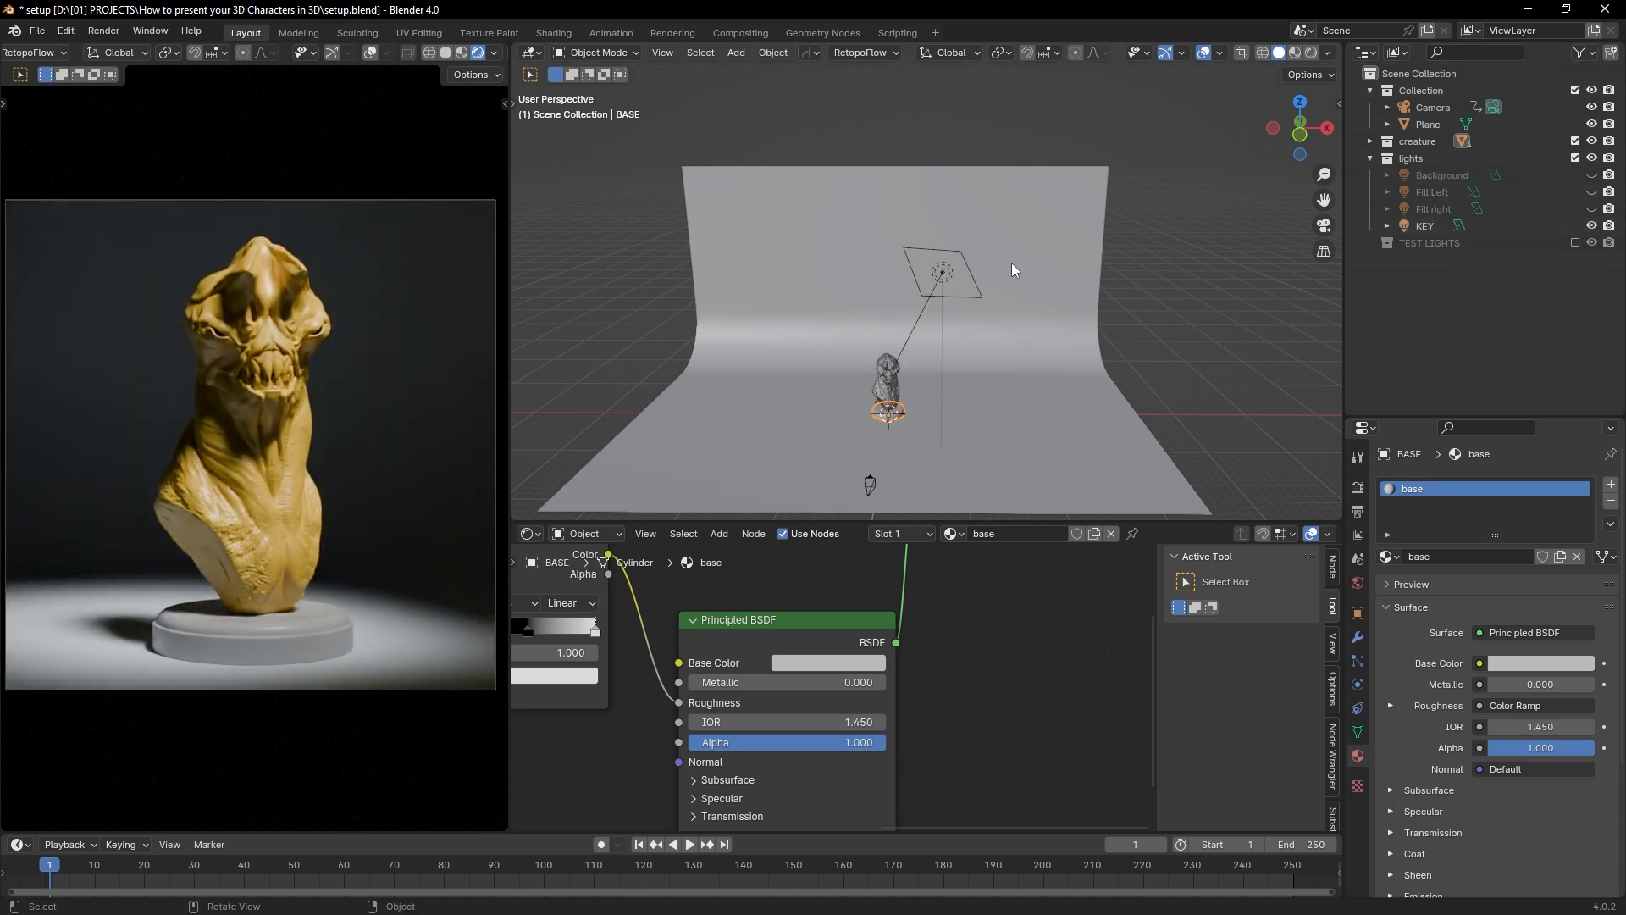
Step: Move the KEY light closer in front of the bust and rotate it to aim at the creature
mouse_move(1013, 270)
middle_down()
mouse_move(1019, 243)
mouse_move(982, 269)
mouse_move(974, 315)
mouse_move(986, 252)
middle_up()
click(969, 266)
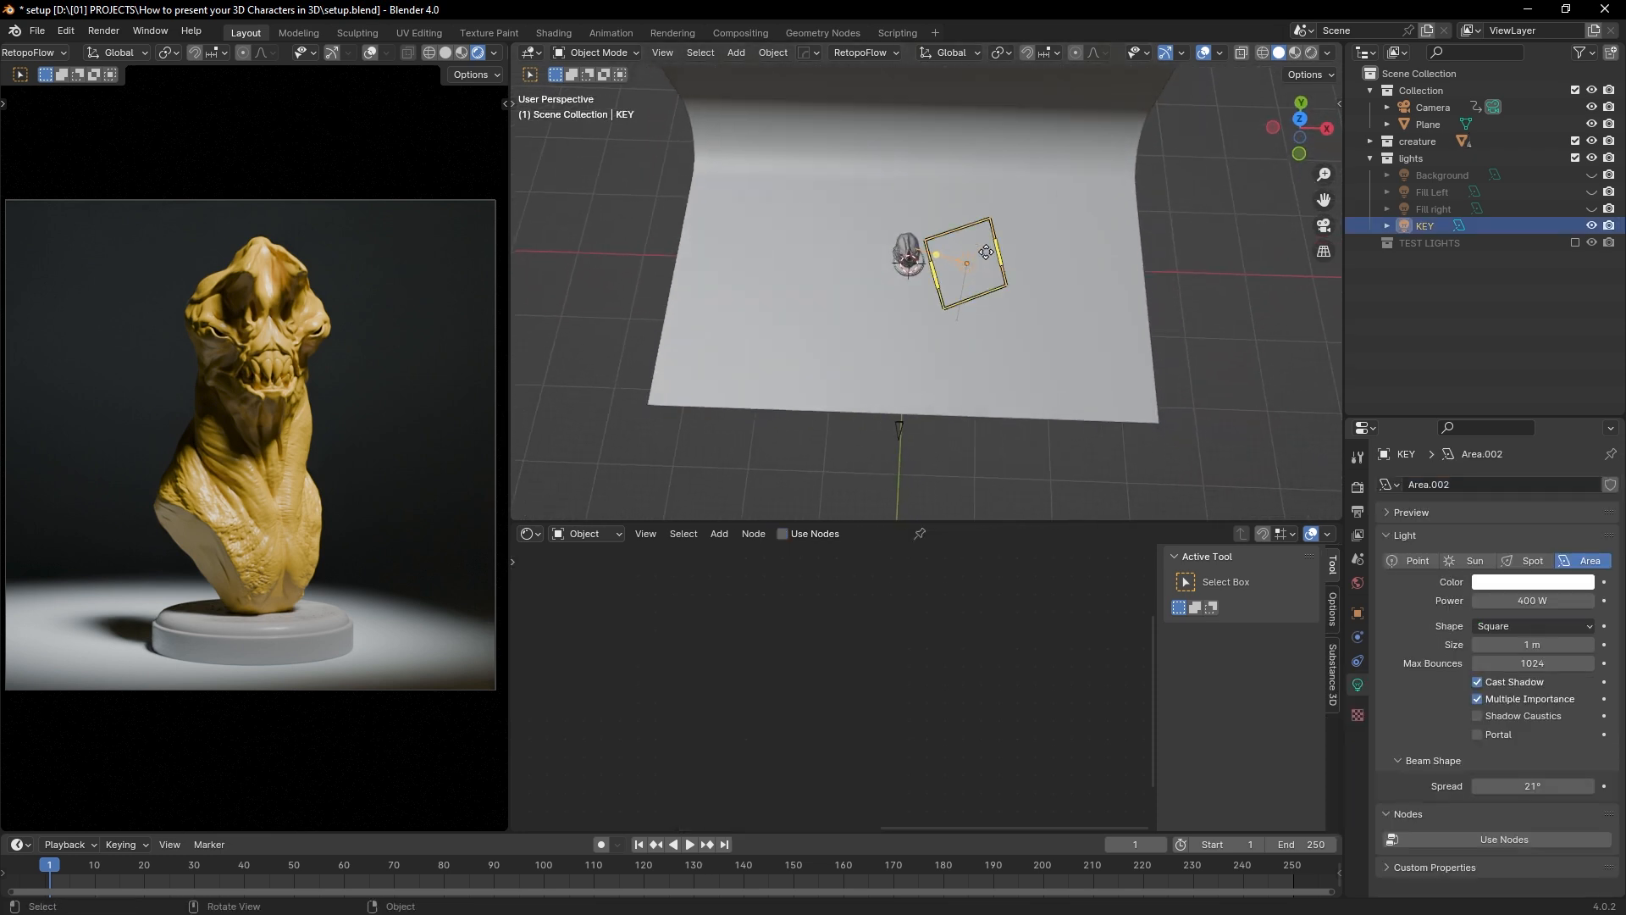
key(g)
click(1038, 265)
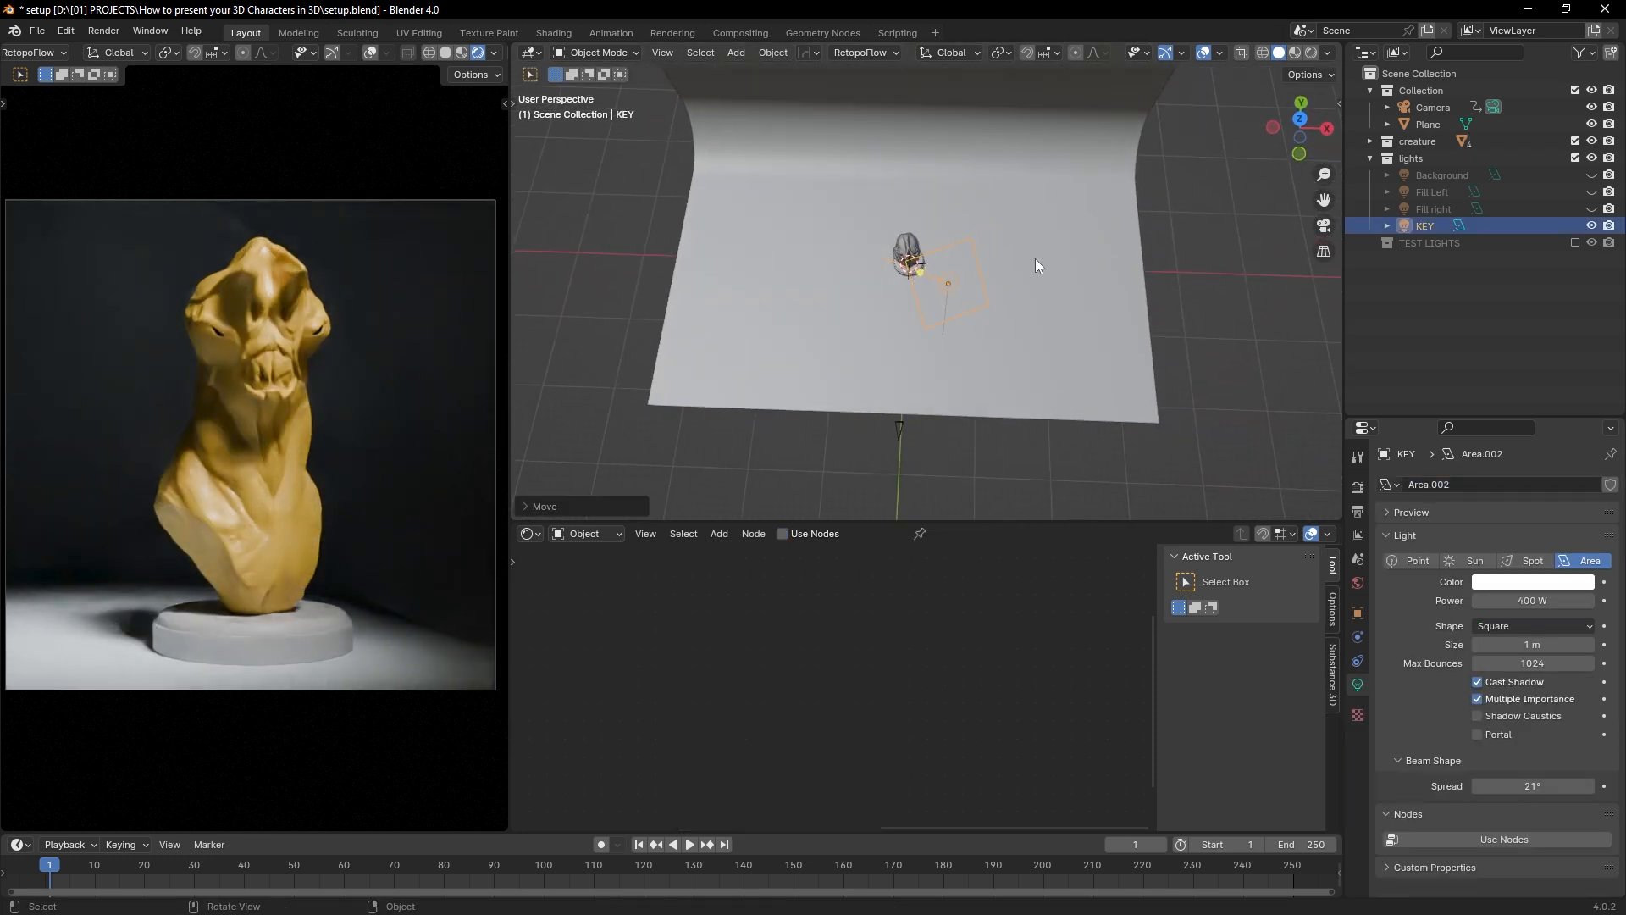
key(r)
key(r)
click(1061, 268)
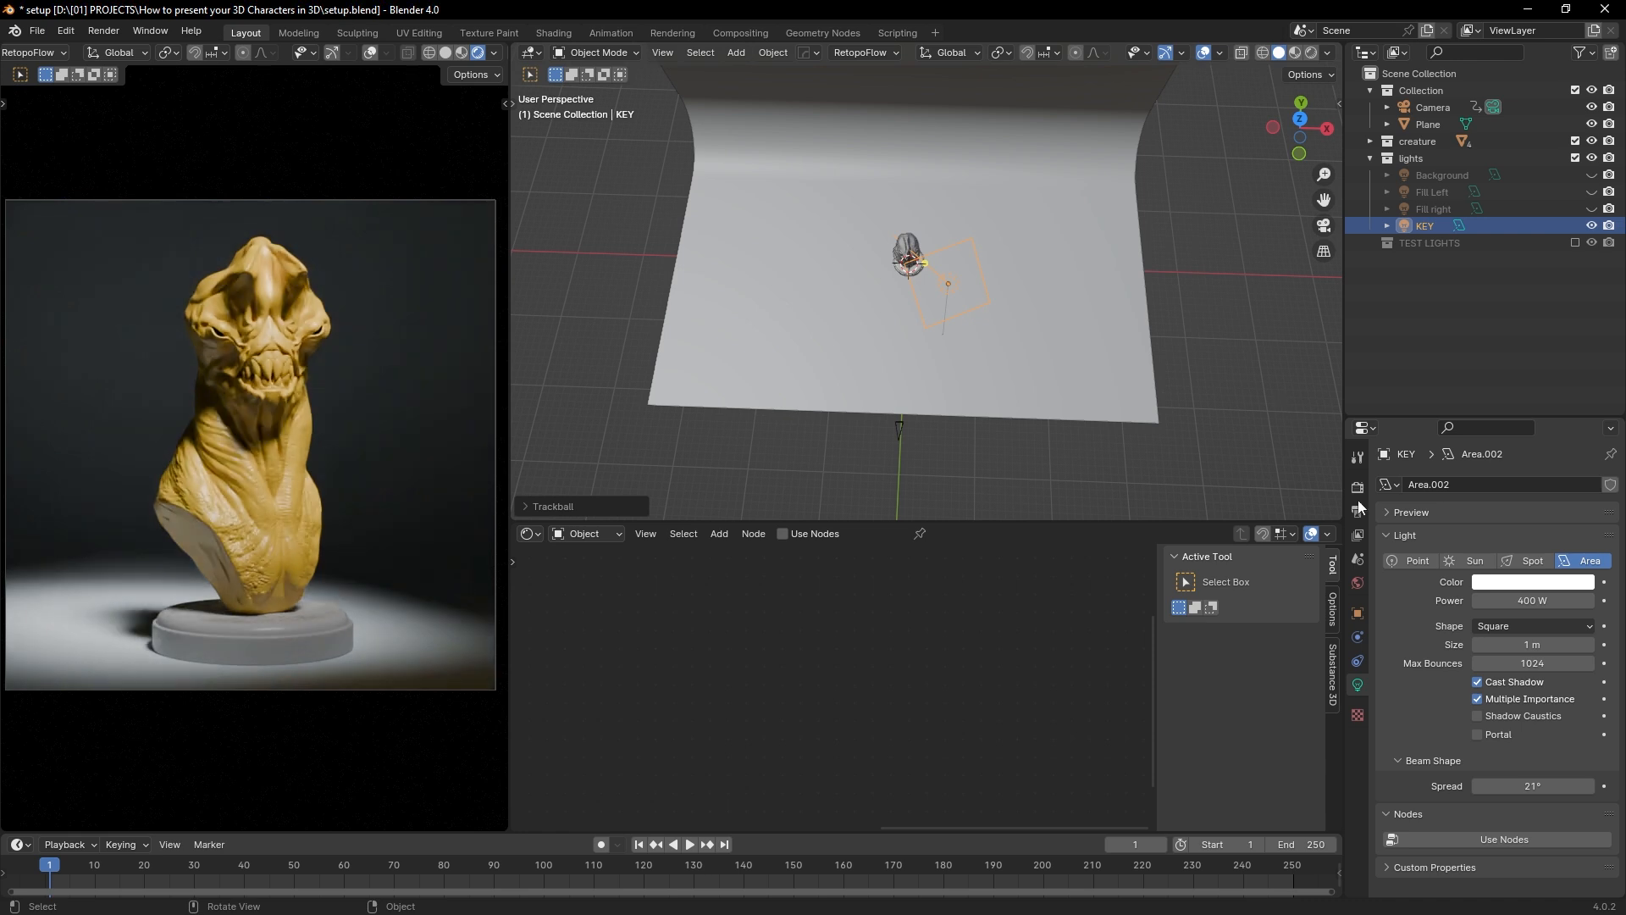
Step: Set the KEY light's beam spread to about 38.9° and its size to about 1.52 m
drag(1533, 786, 1593, 786)
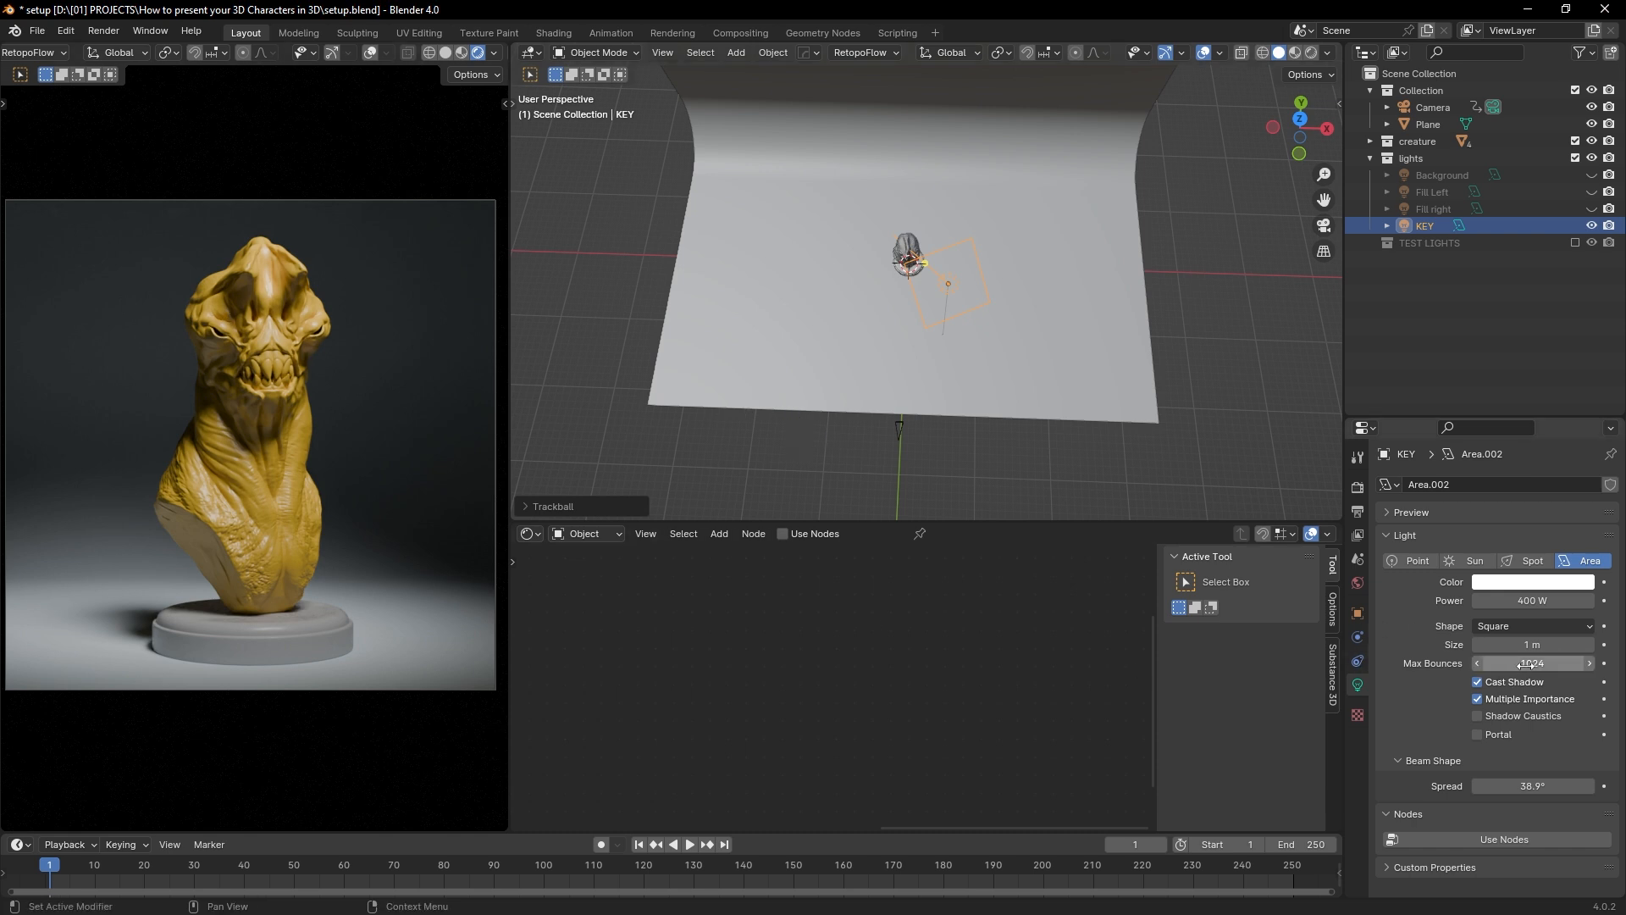
drag(1528, 645, 1576, 644)
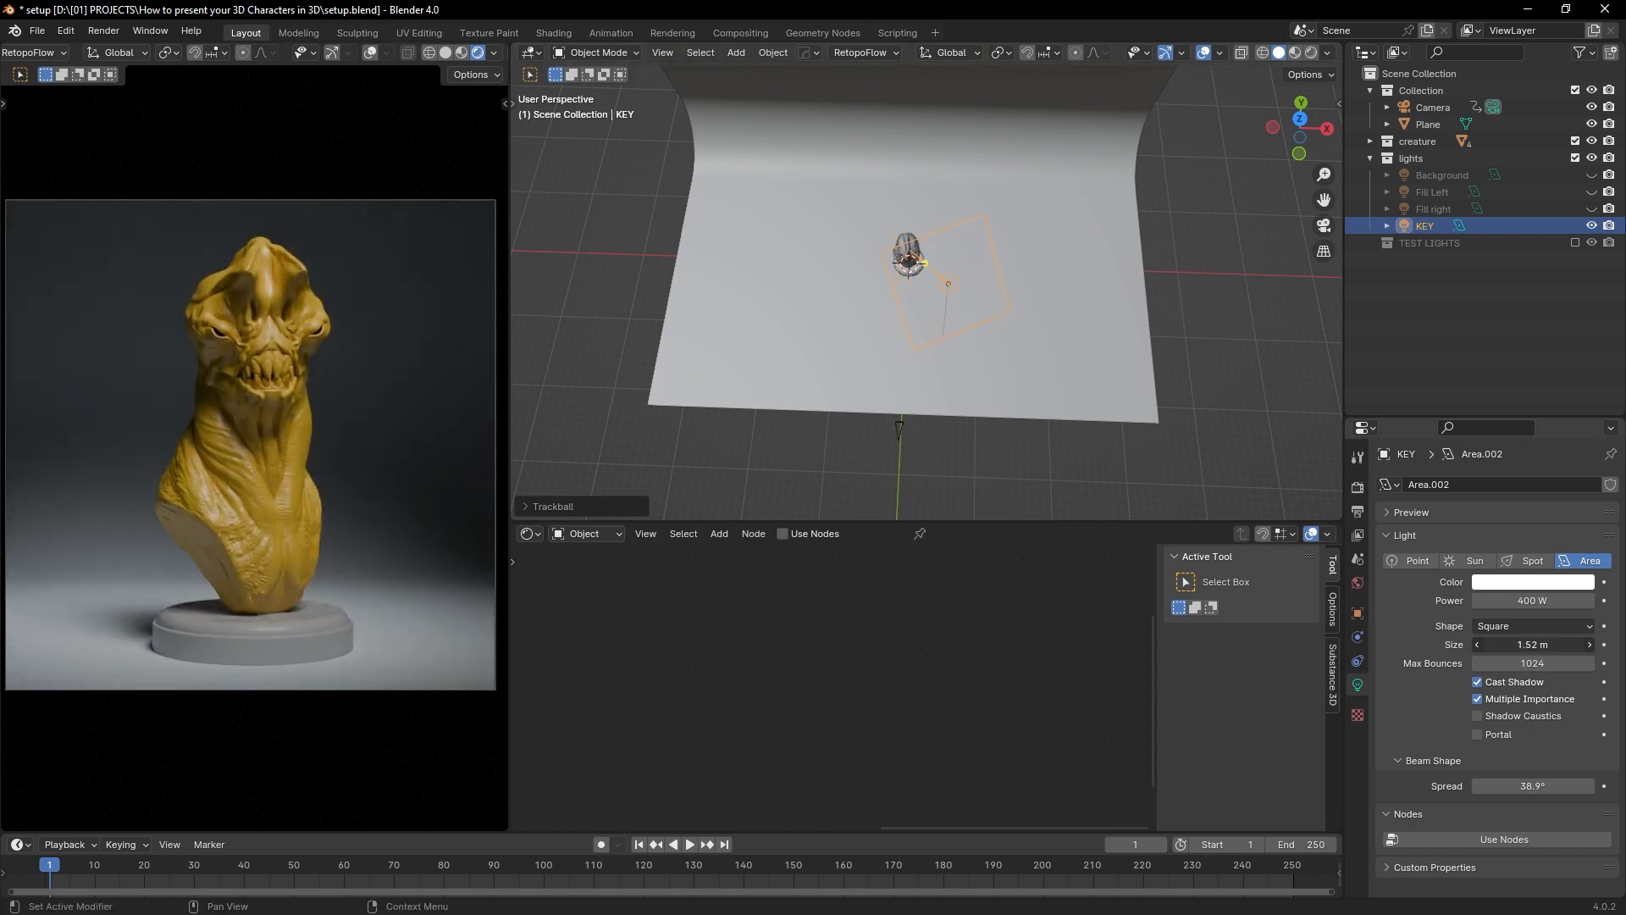
Step: Refine the KEY light's position above and beside the bust and re-aim it at the creature
key(g)
click(866, 301)
key(r)
key(r)
click(1006, 288)
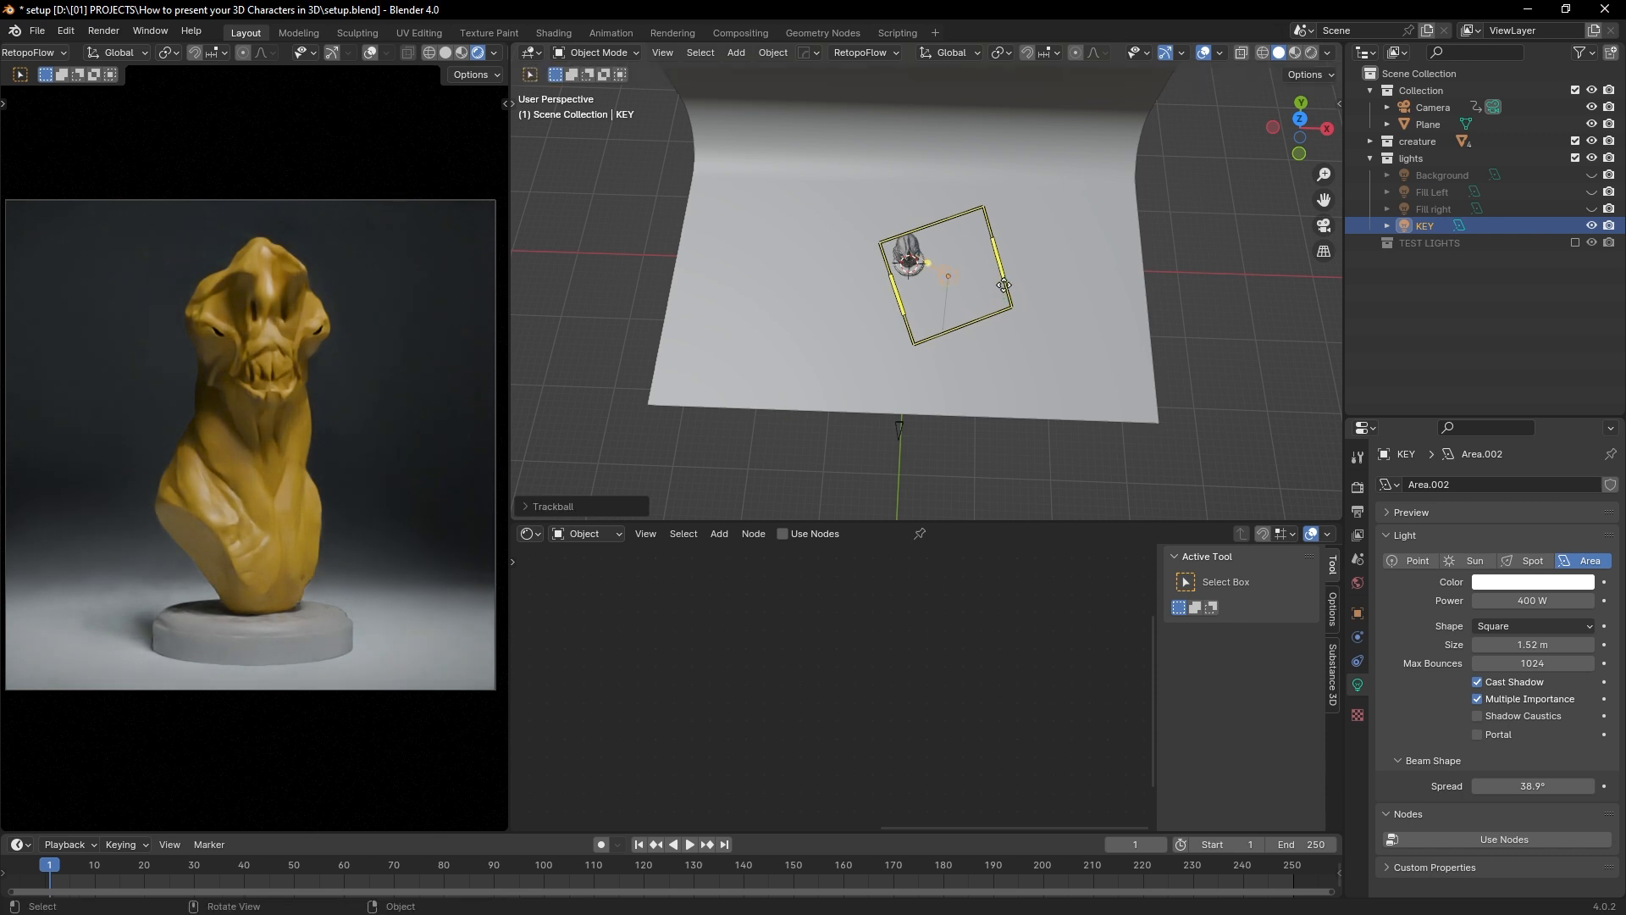
key(g)
click(993, 273)
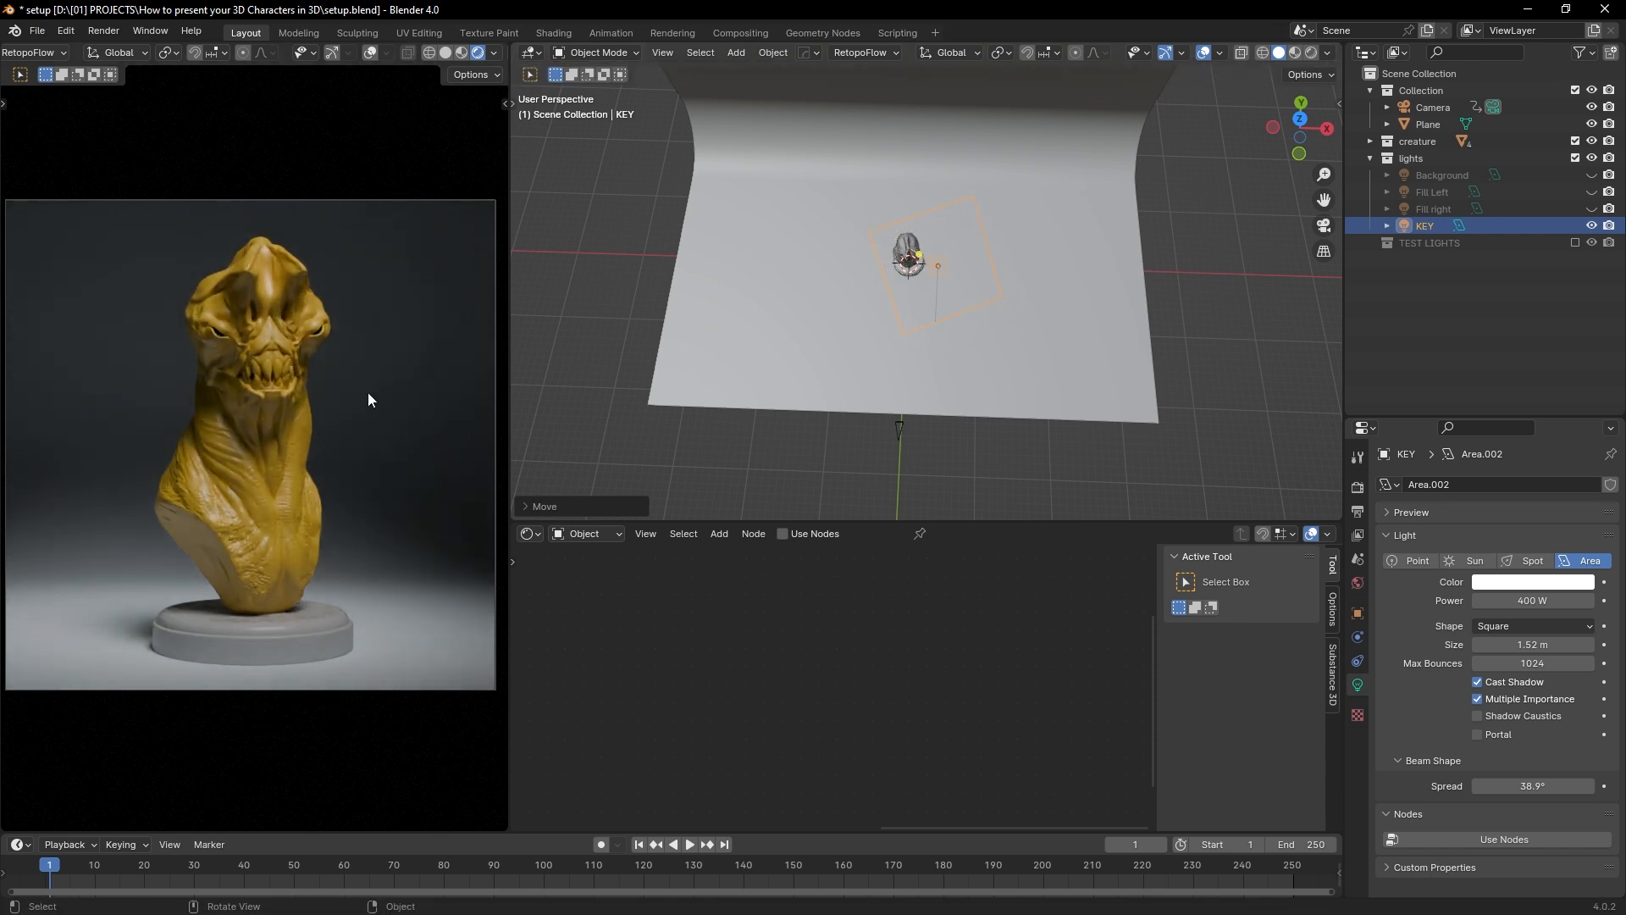
key(r)
key(r)
click(920, 303)
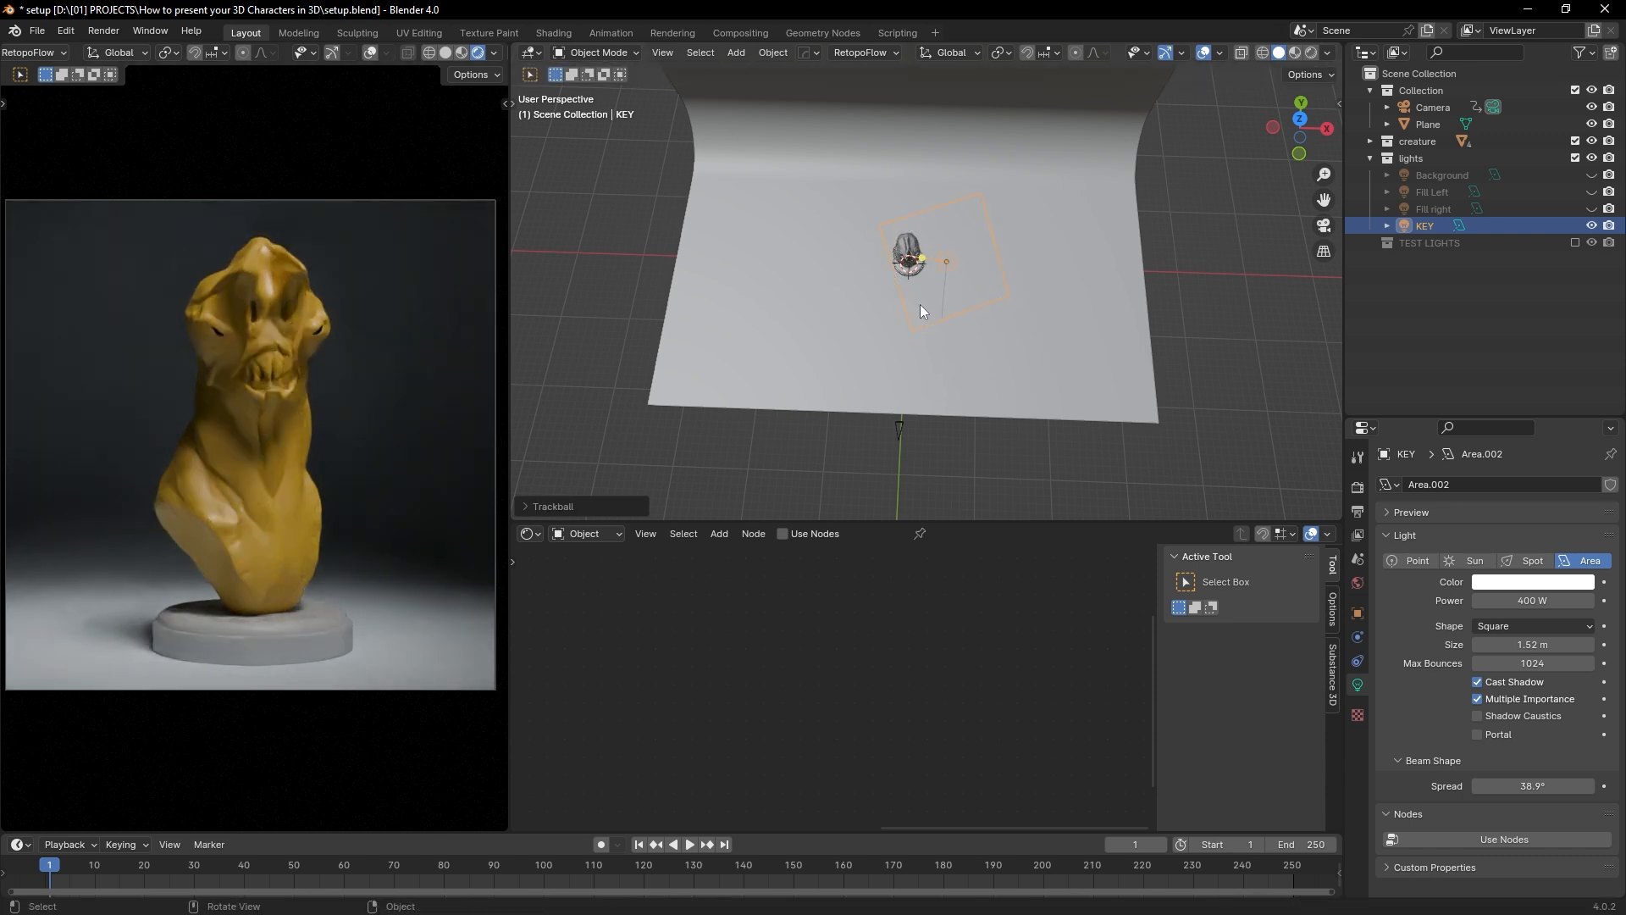
key(g)
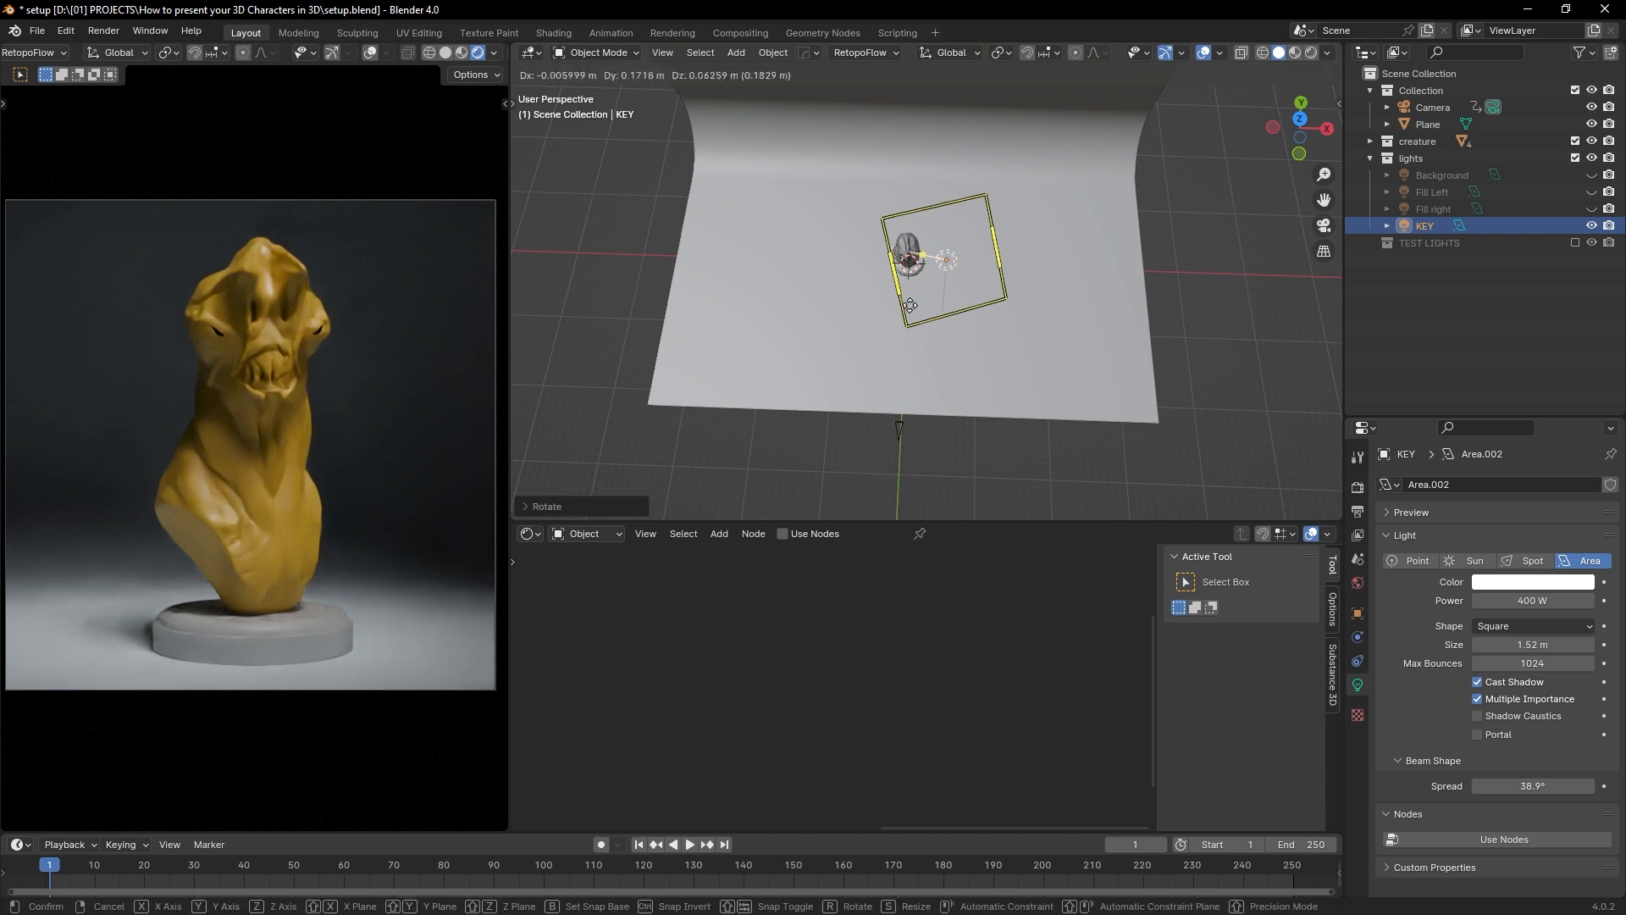
click(909, 296)
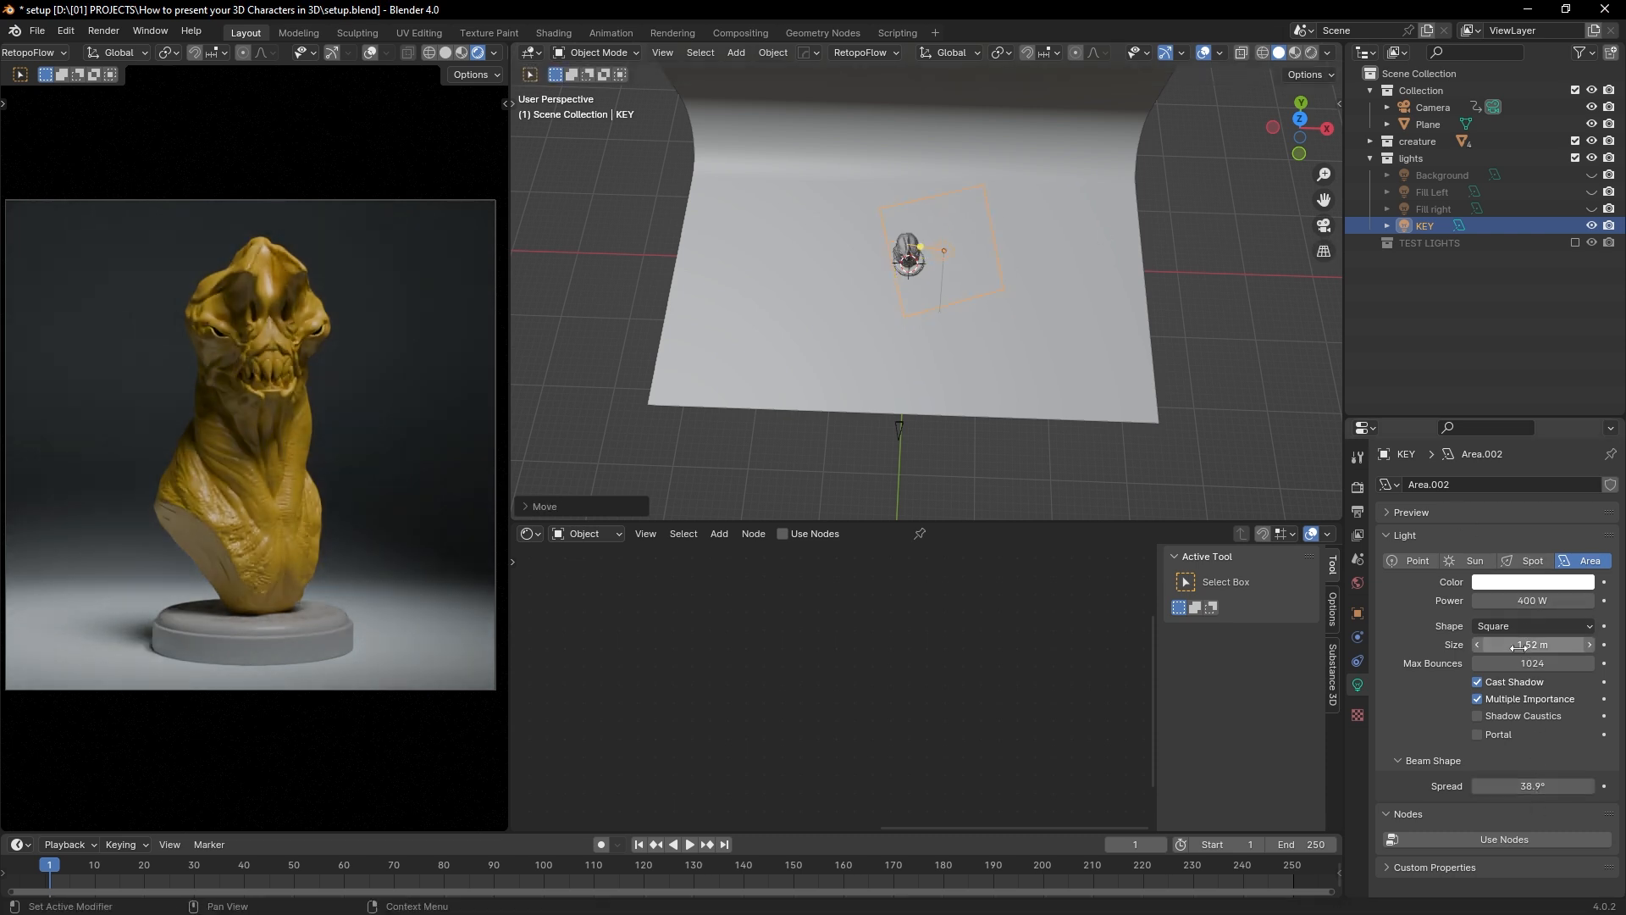
Step: Try a power of 1000 W on the KEY light
click(1528, 599)
text(10)
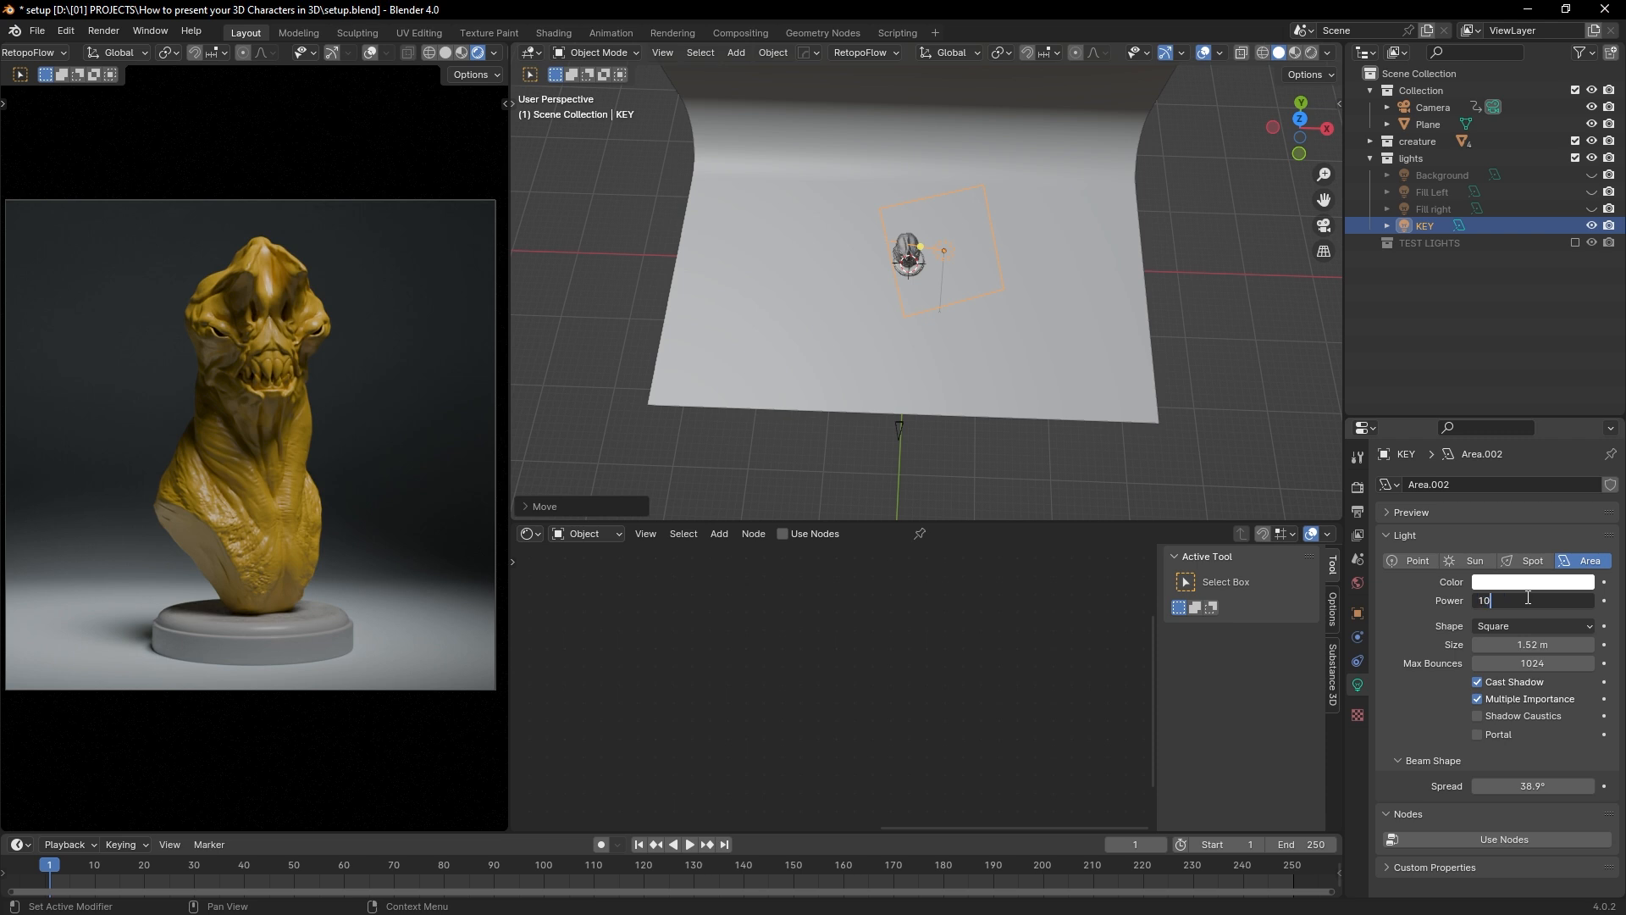
text(00)
key(Return)
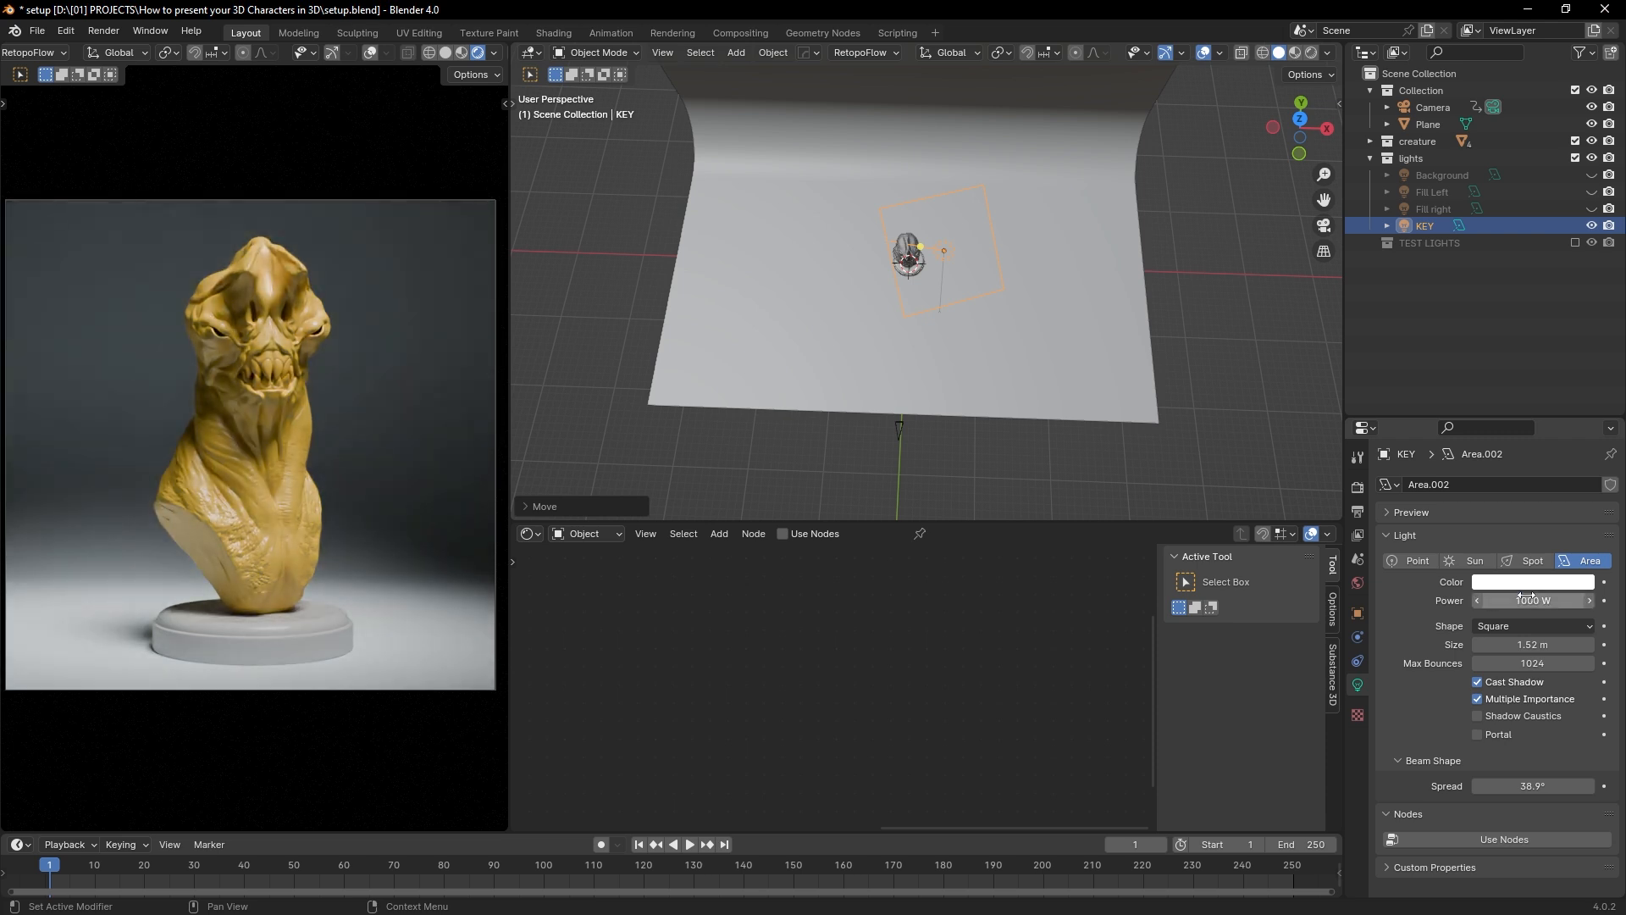
Step: Set the KEY light's power to 800 W
click(1523, 598)
text(800)
key(Return)
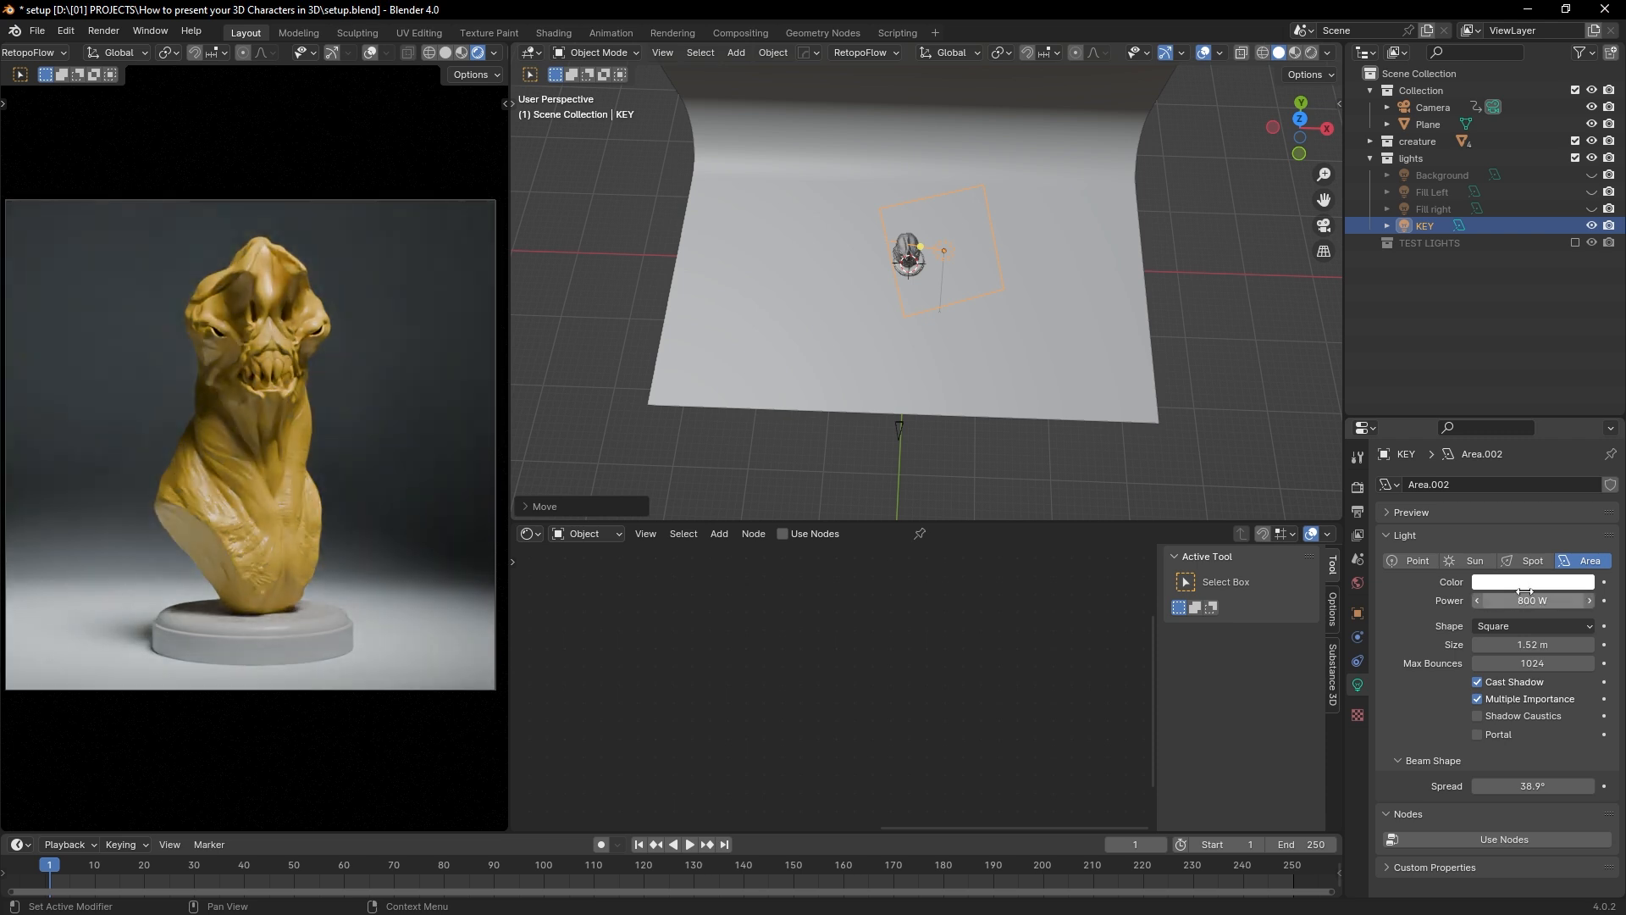
Step: Show the Fill right light, move it farther behind the bust in top view, and rotate it to face the creature
click(1592, 210)
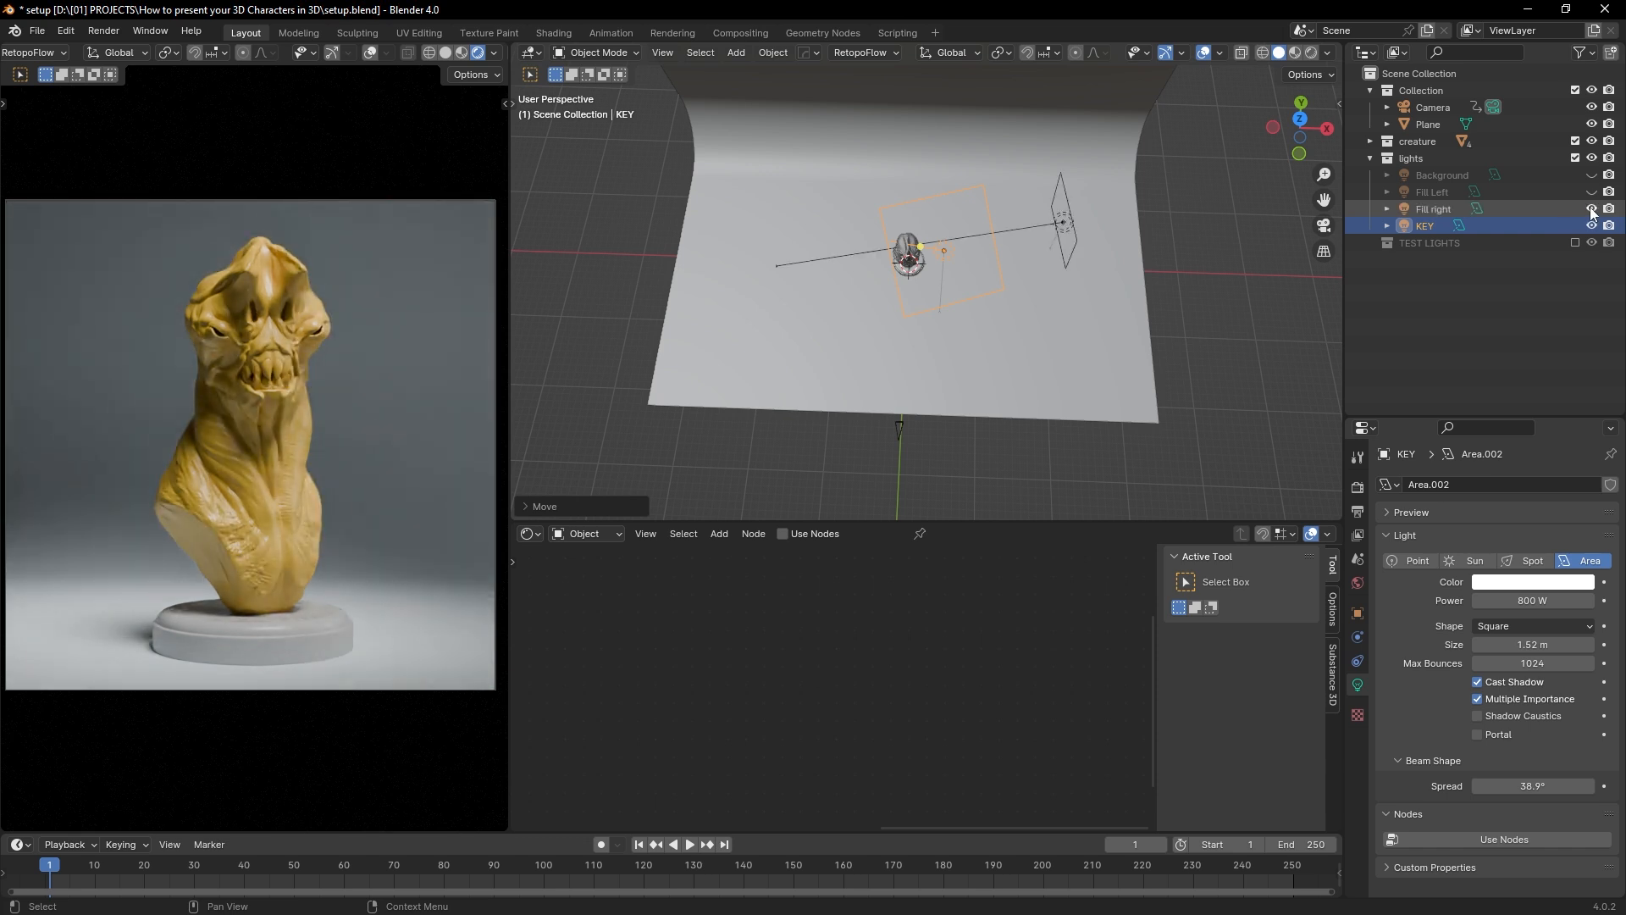
click(1065, 227)
key(KP_7)
key(g)
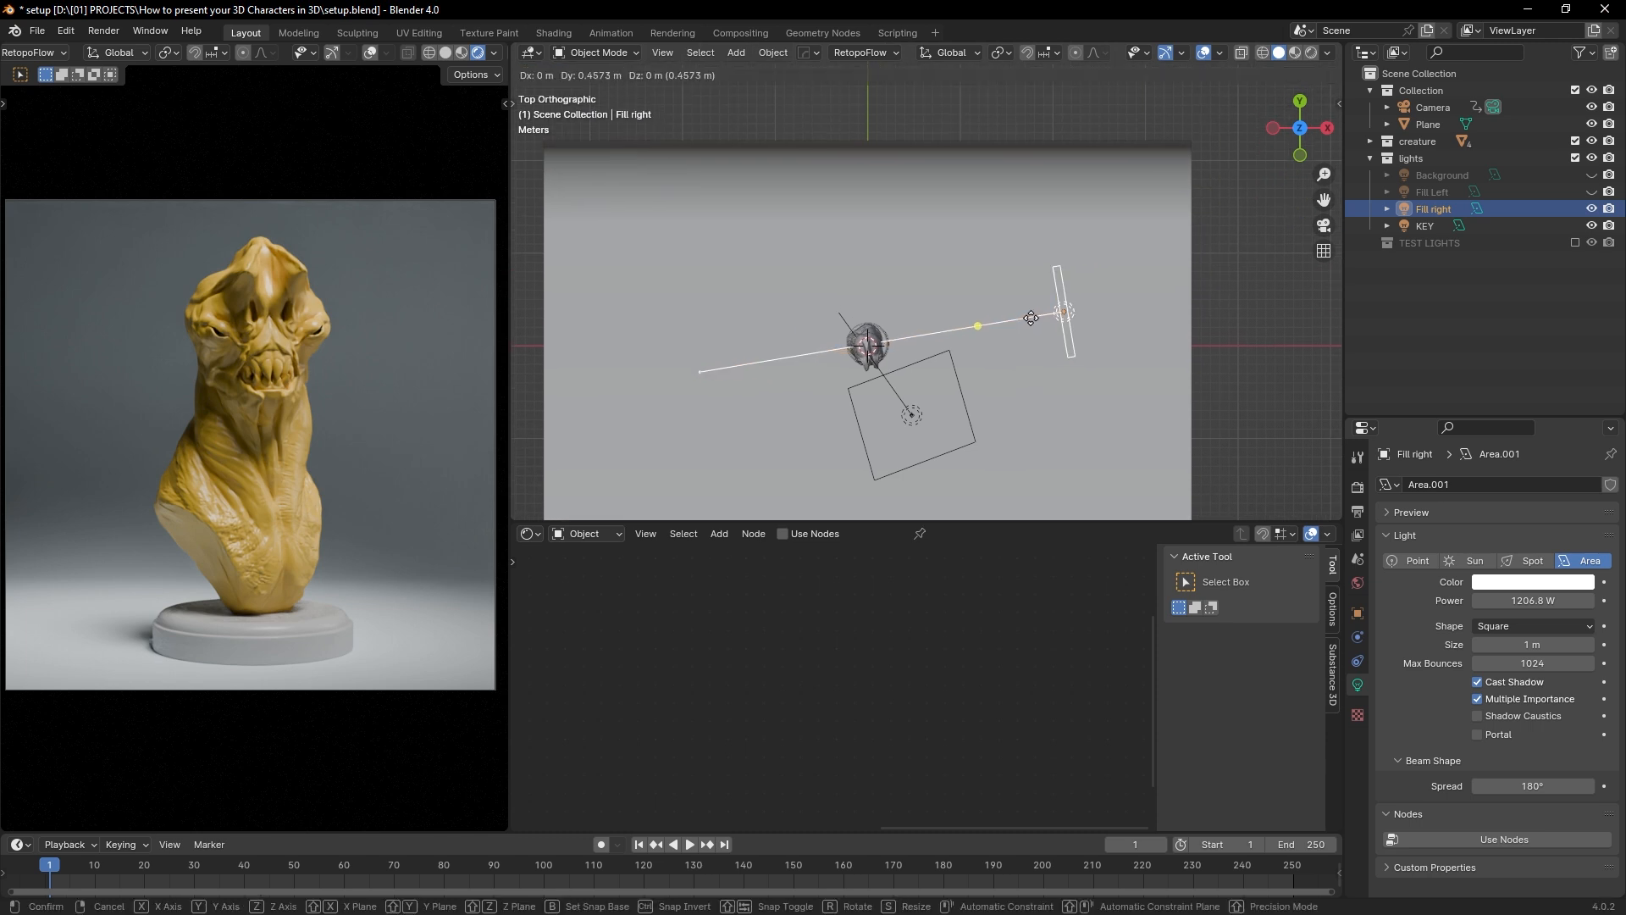
click(1001, 288)
key(r)
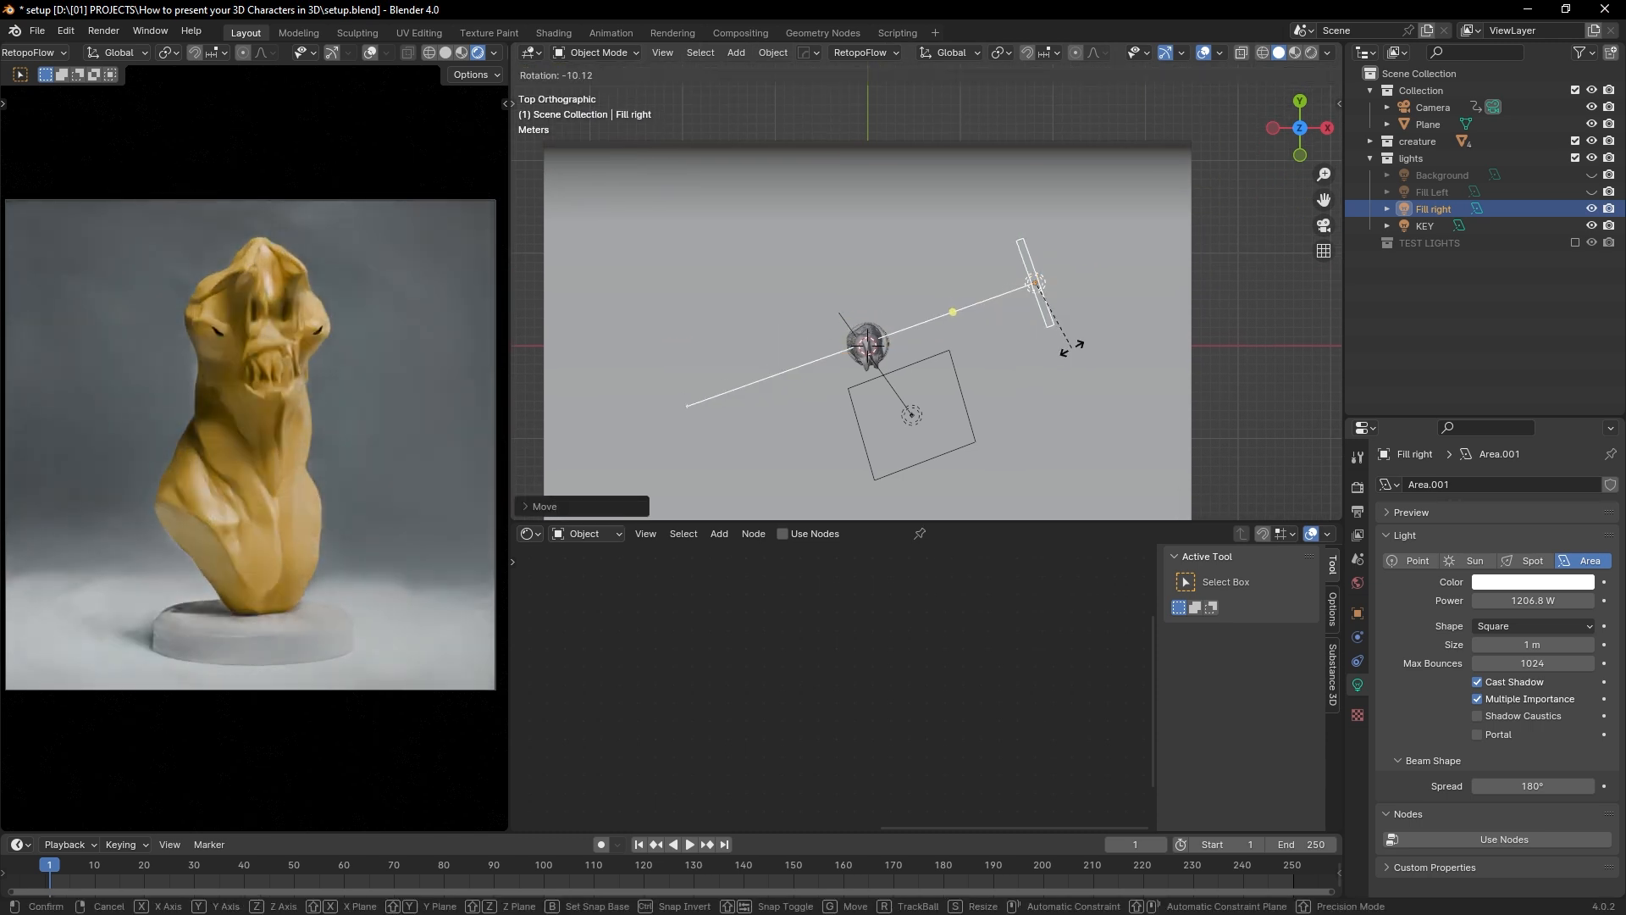
click(1089, 364)
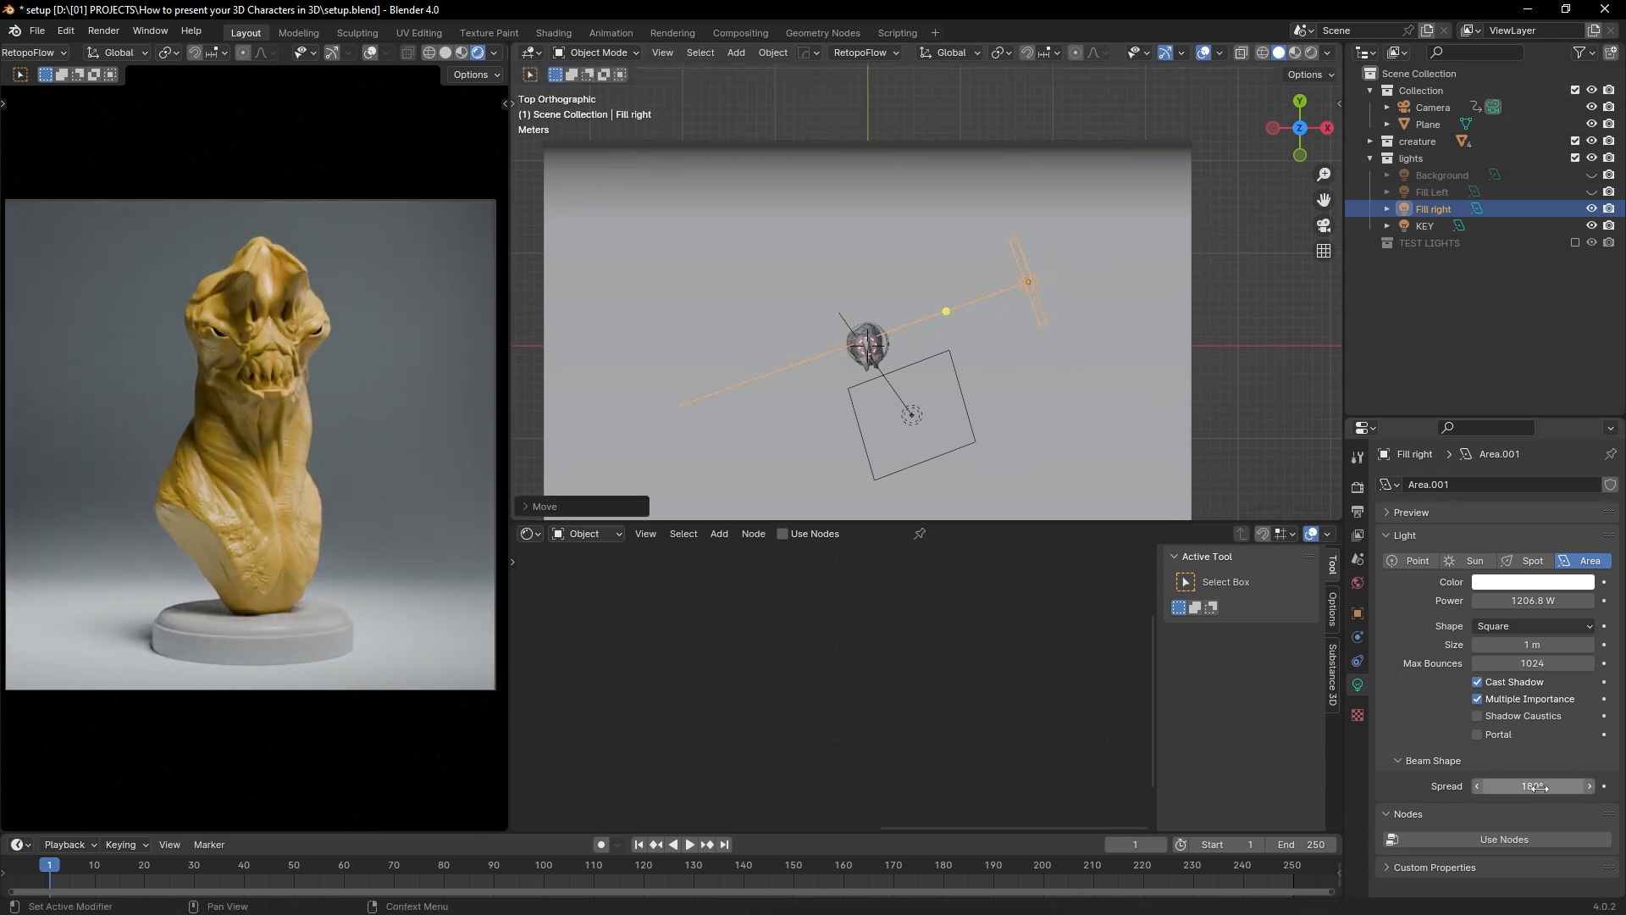
Step: Reduce the Fill right light's beam spread to about 156° and shift the light slightly away from the bust
drag(1538, 787, 1506, 787)
key(g)
click(912, 235)
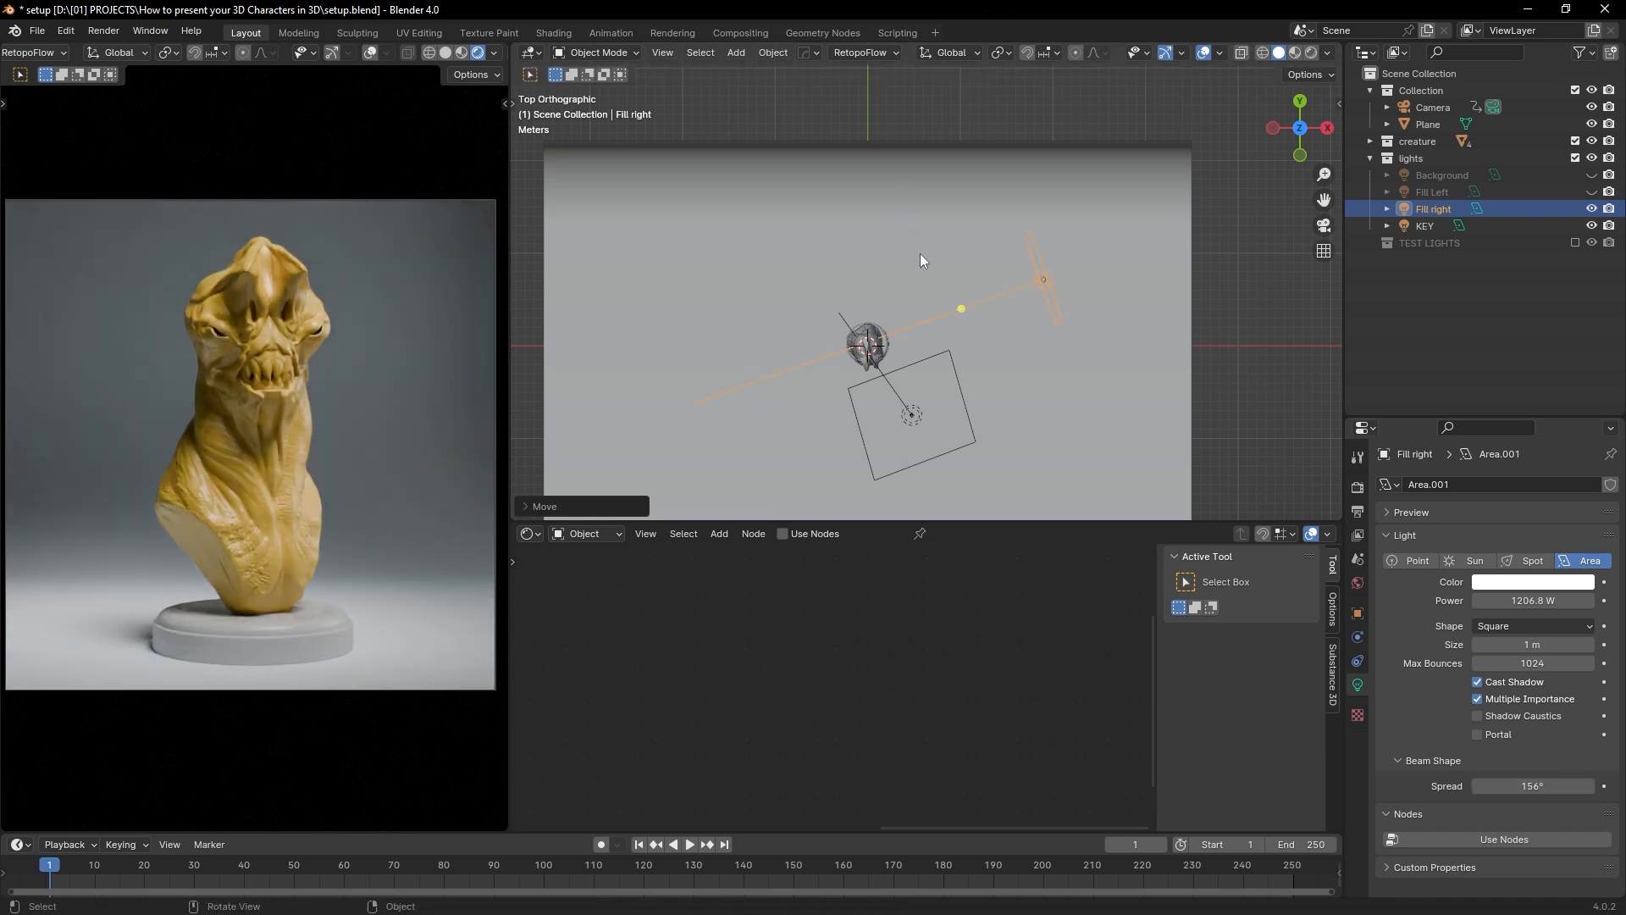
Step: Show the Fill Left light and rotate it slightly in top view so its beam points more toward the front of the bust
click(1592, 191)
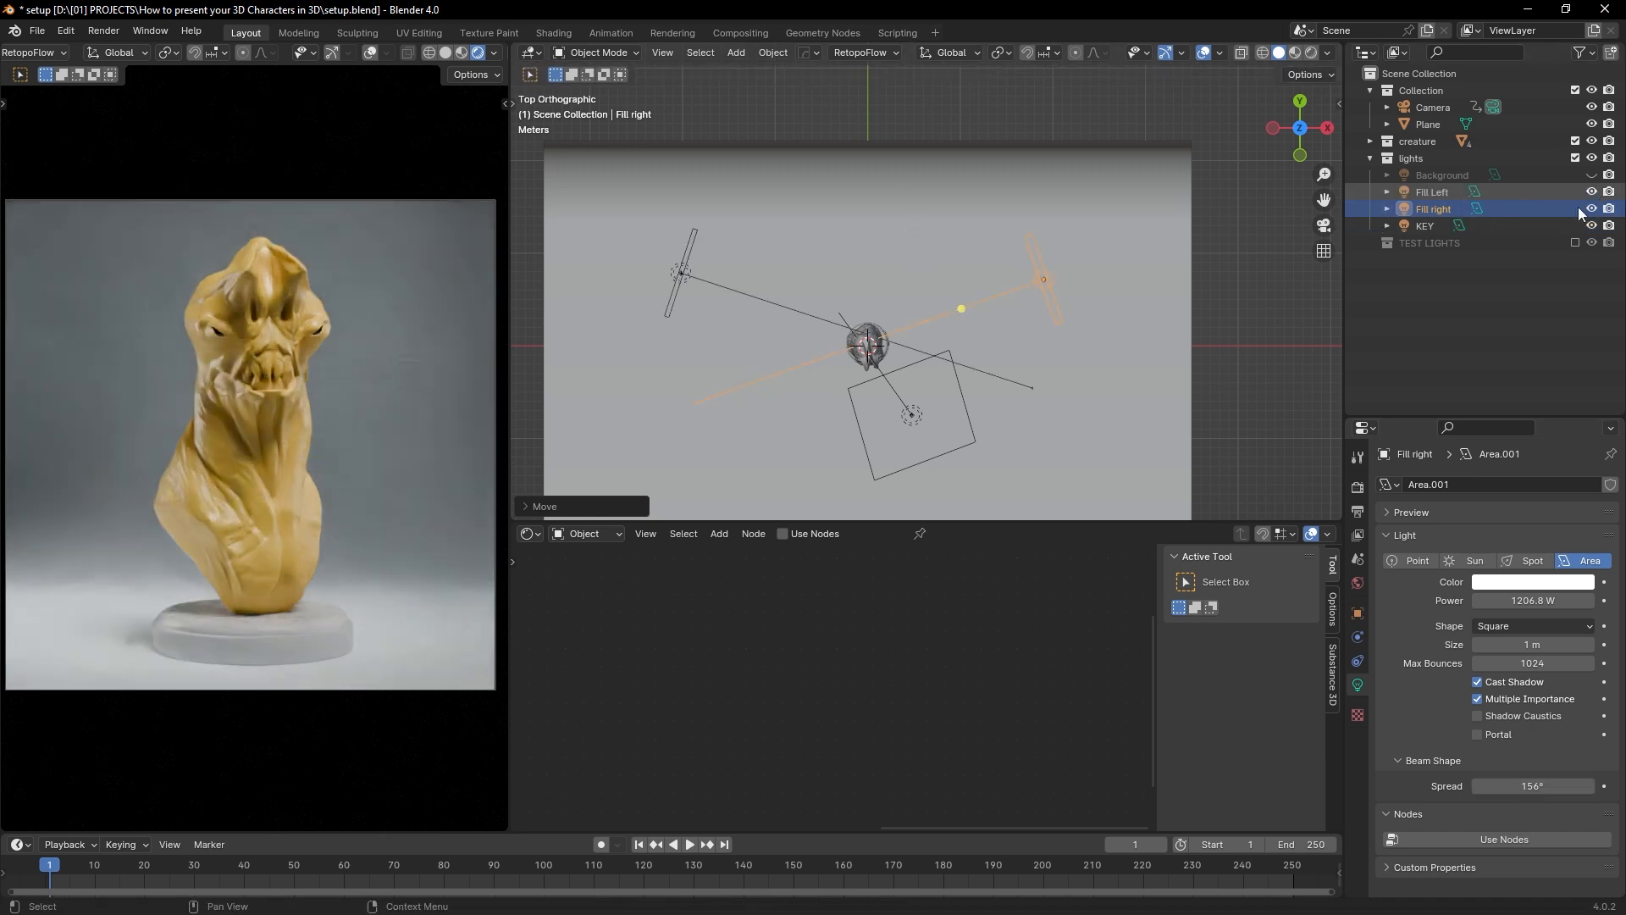
click(682, 273)
key(r)
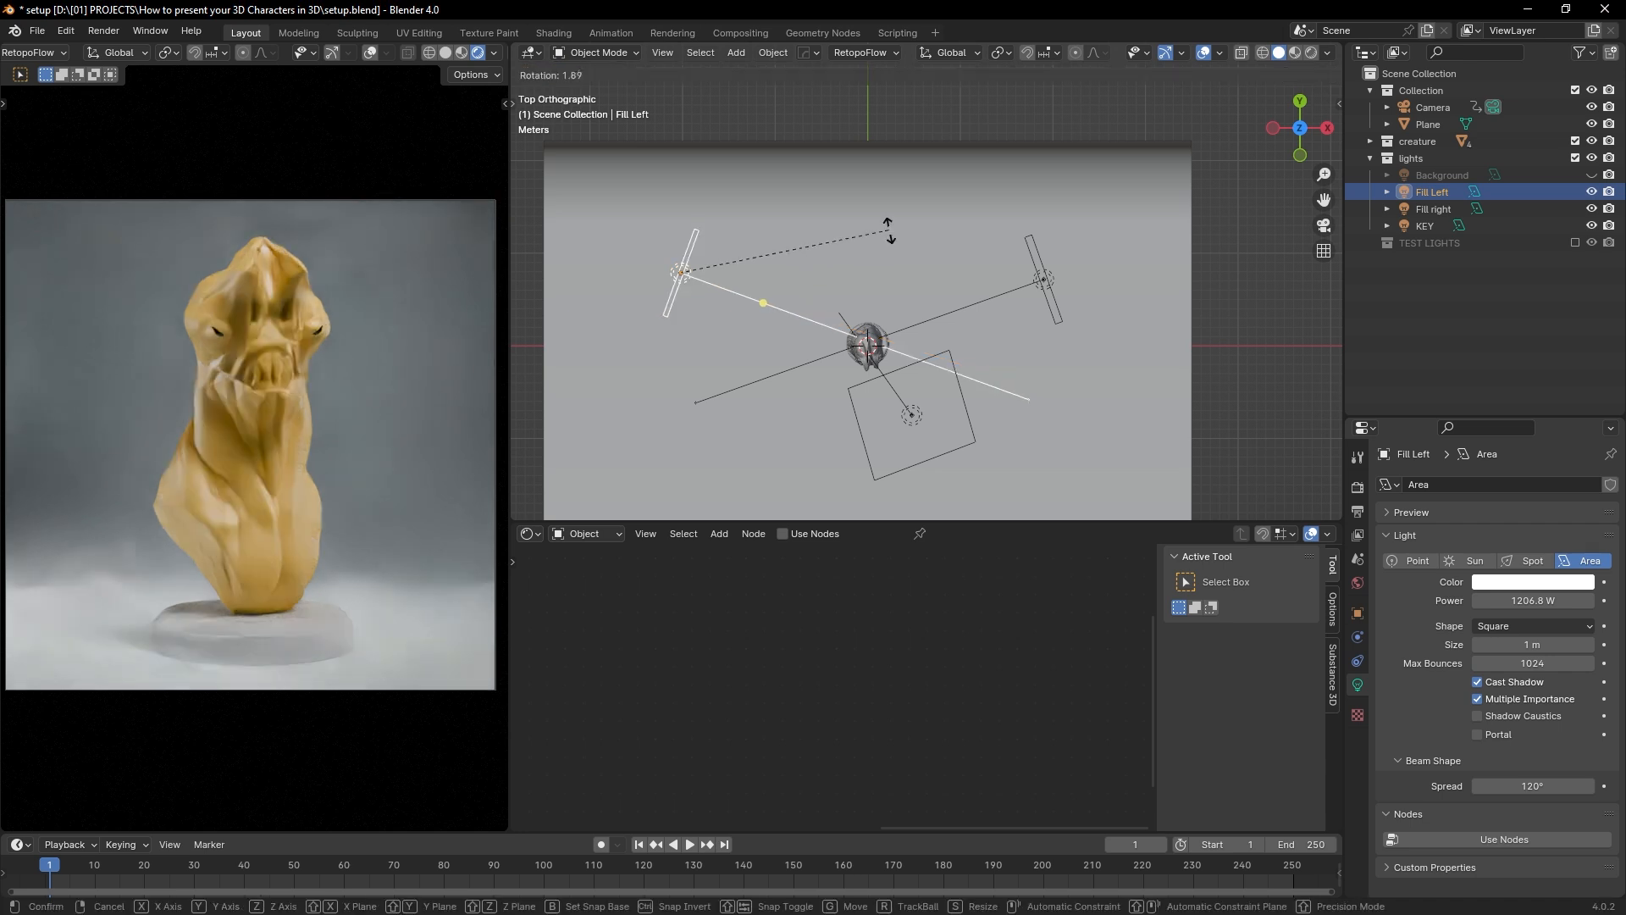
click(949, 307)
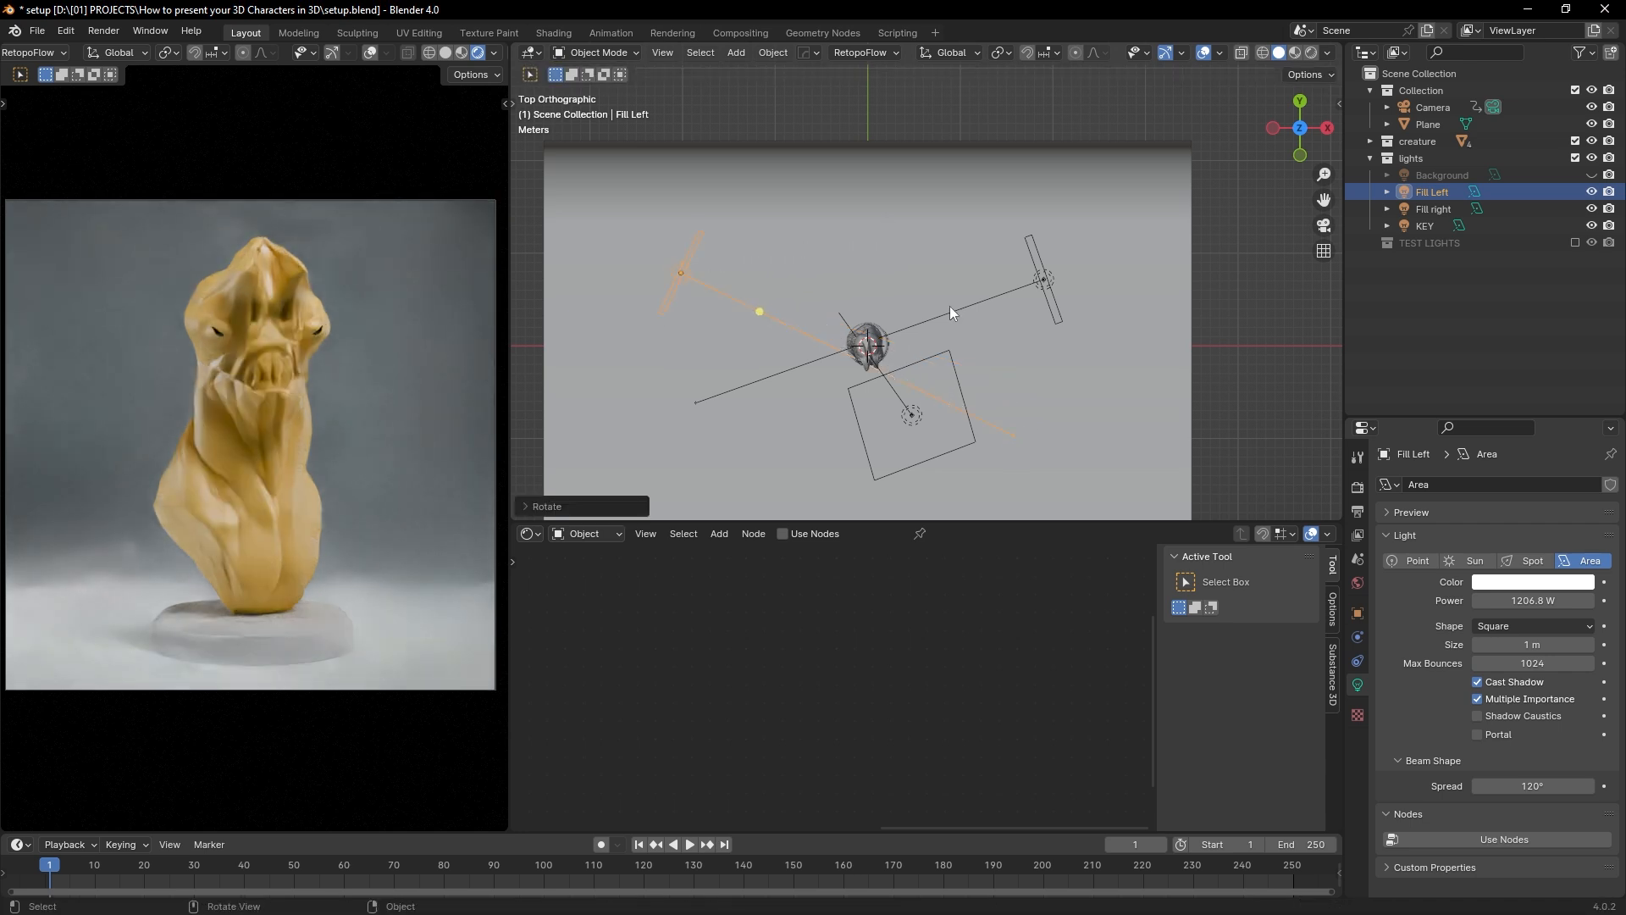
Step: Narrow the Fill Left light's beam spread to 5°, move it farther behind the bust, and shrink its size to about 0.28 m
click(1535, 786)
text(5)
key(Return)
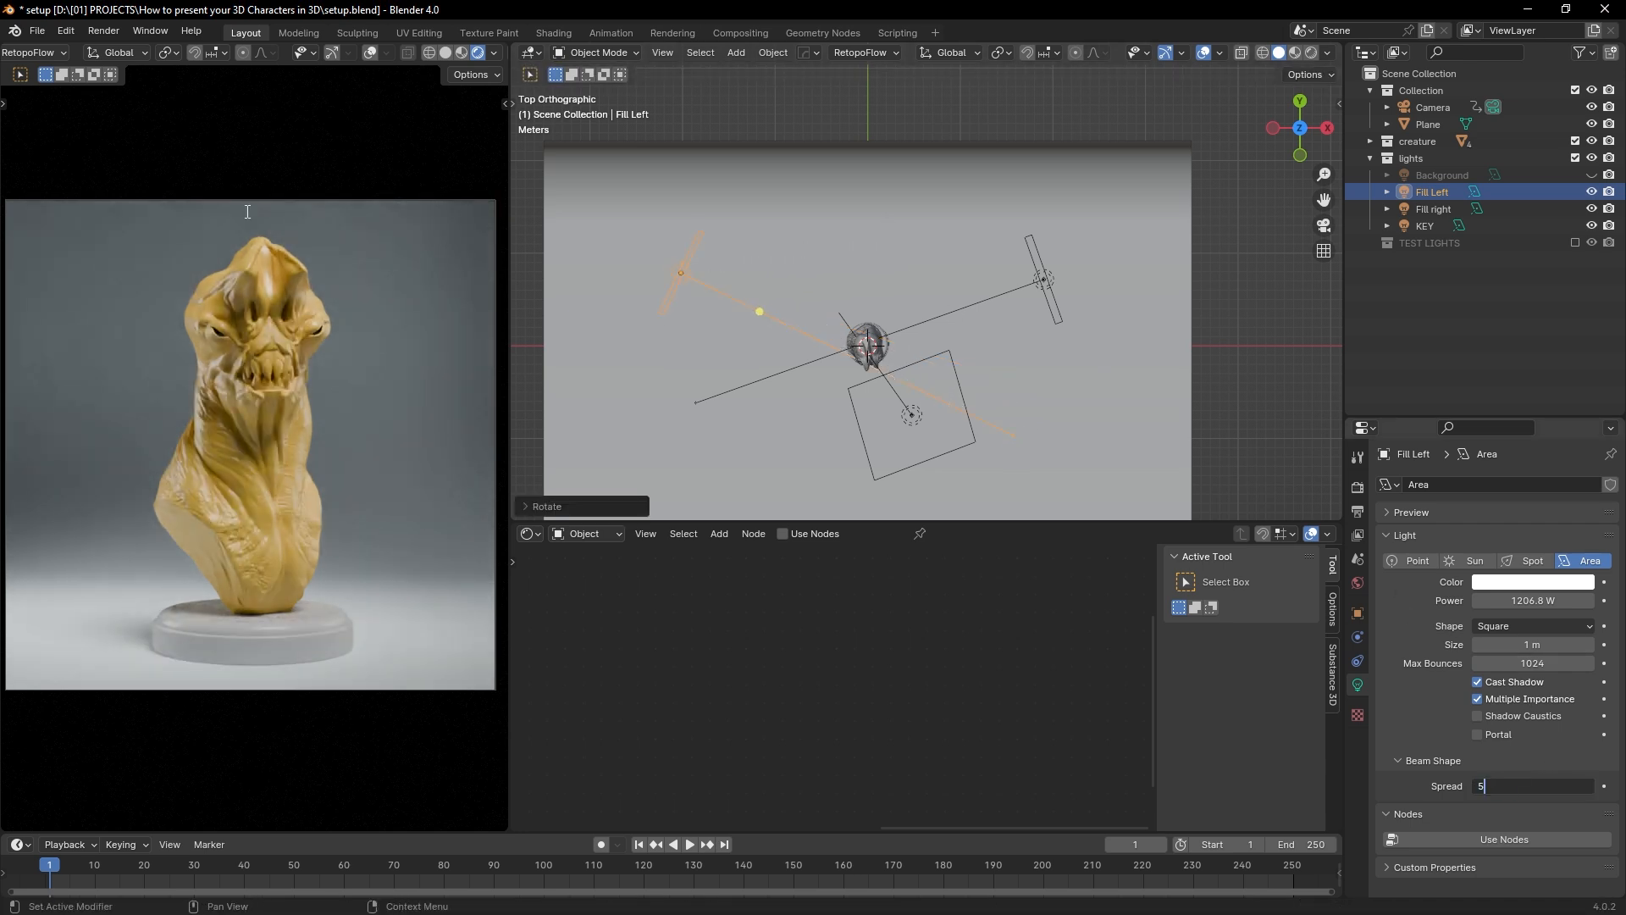
key(g)
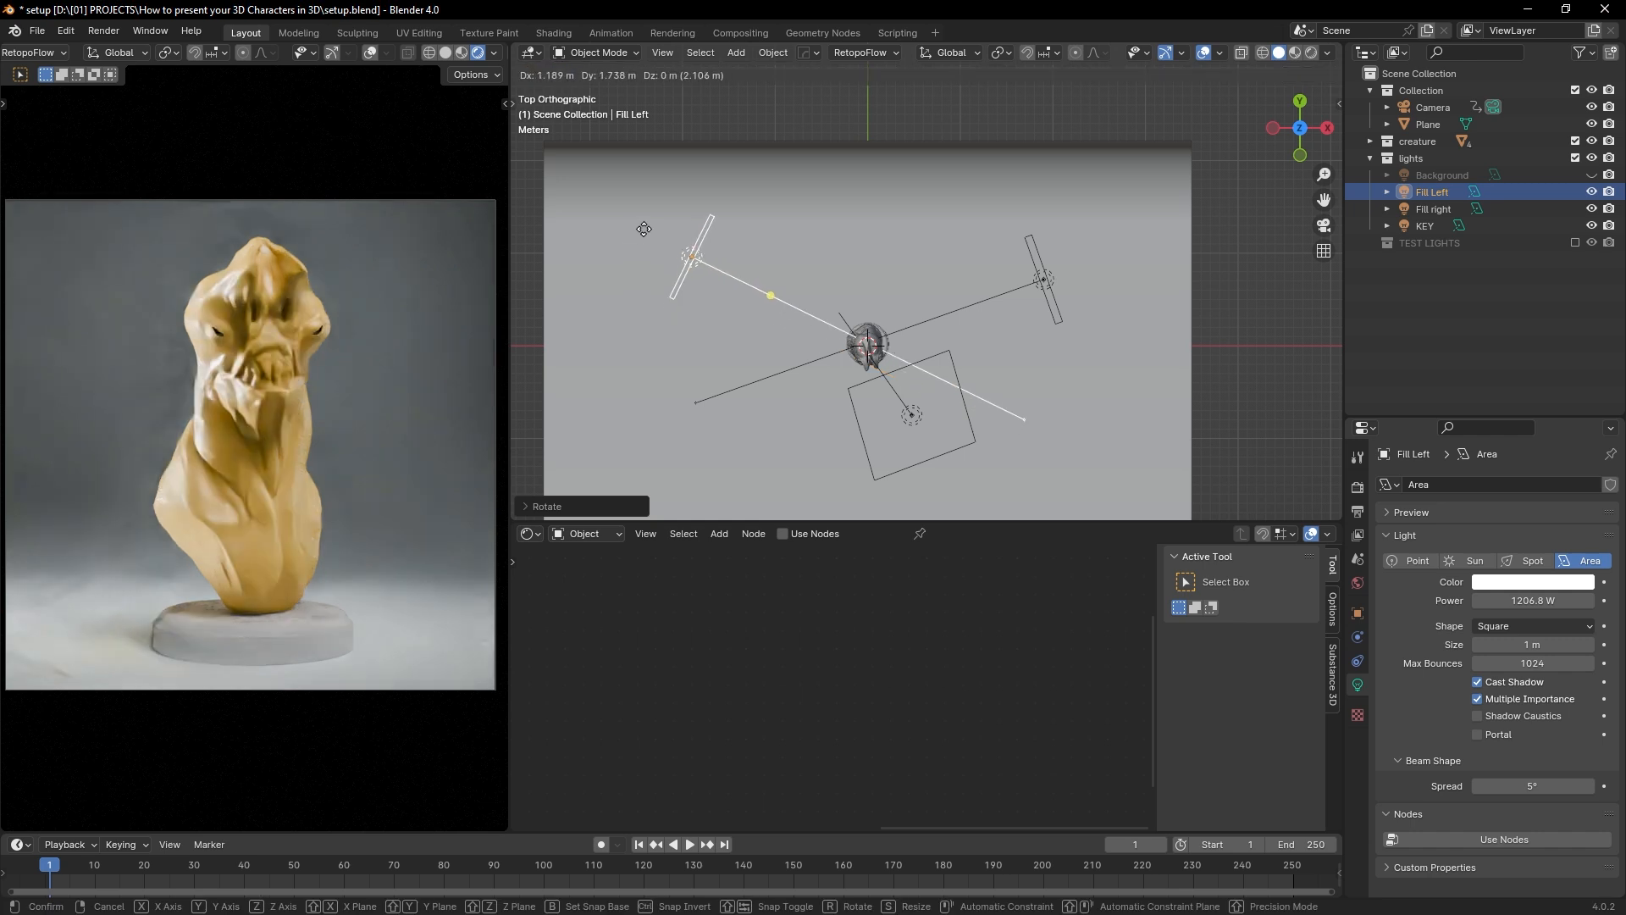
click(645, 230)
drag(1532, 644, 1469, 644)
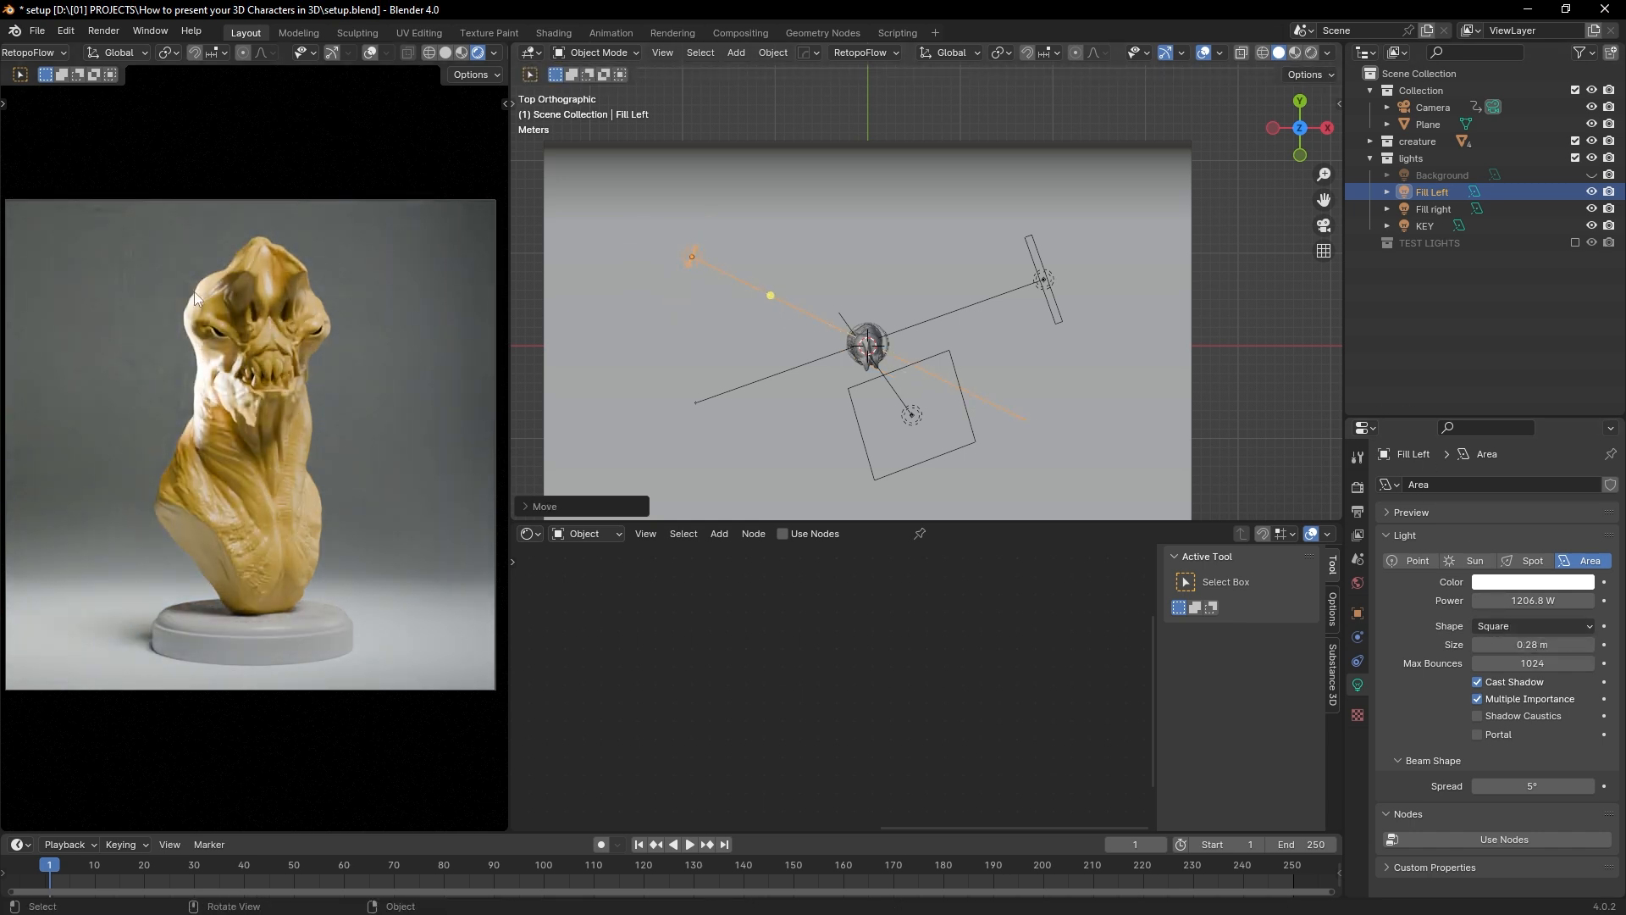
Step: Rotate the Fill Left light toward the bust, shift it farther back, and adjust its position in perspective view
key(r)
click(827, 244)
key(g)
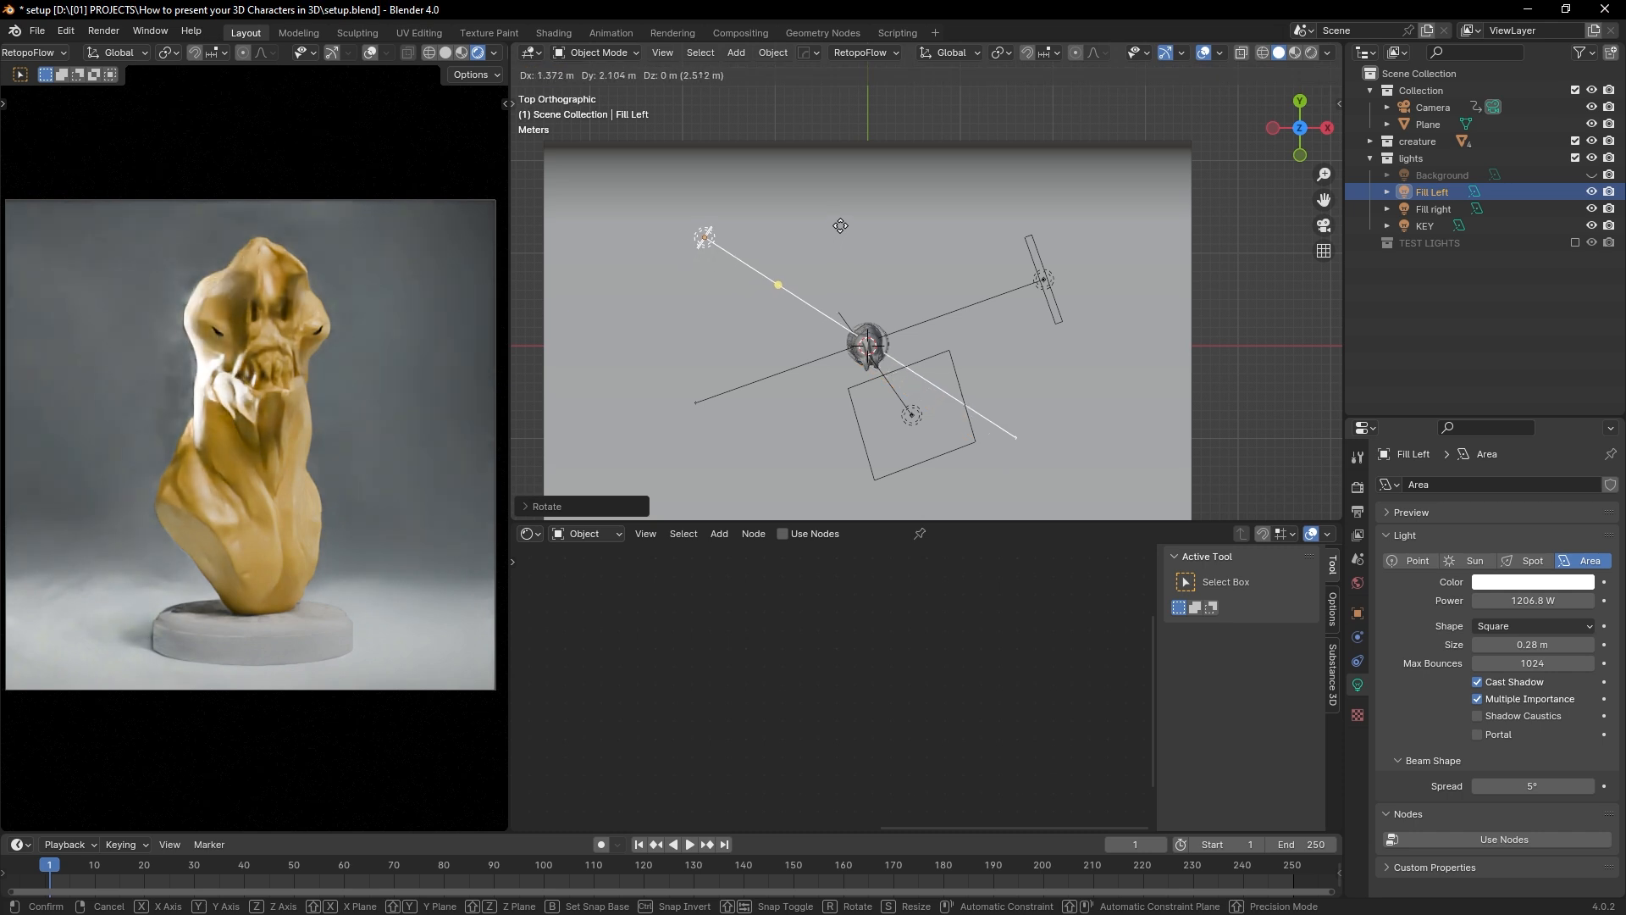
click(826, 222)
middle_drag(893, 245, 976, 161)
key(g)
click(978, 195)
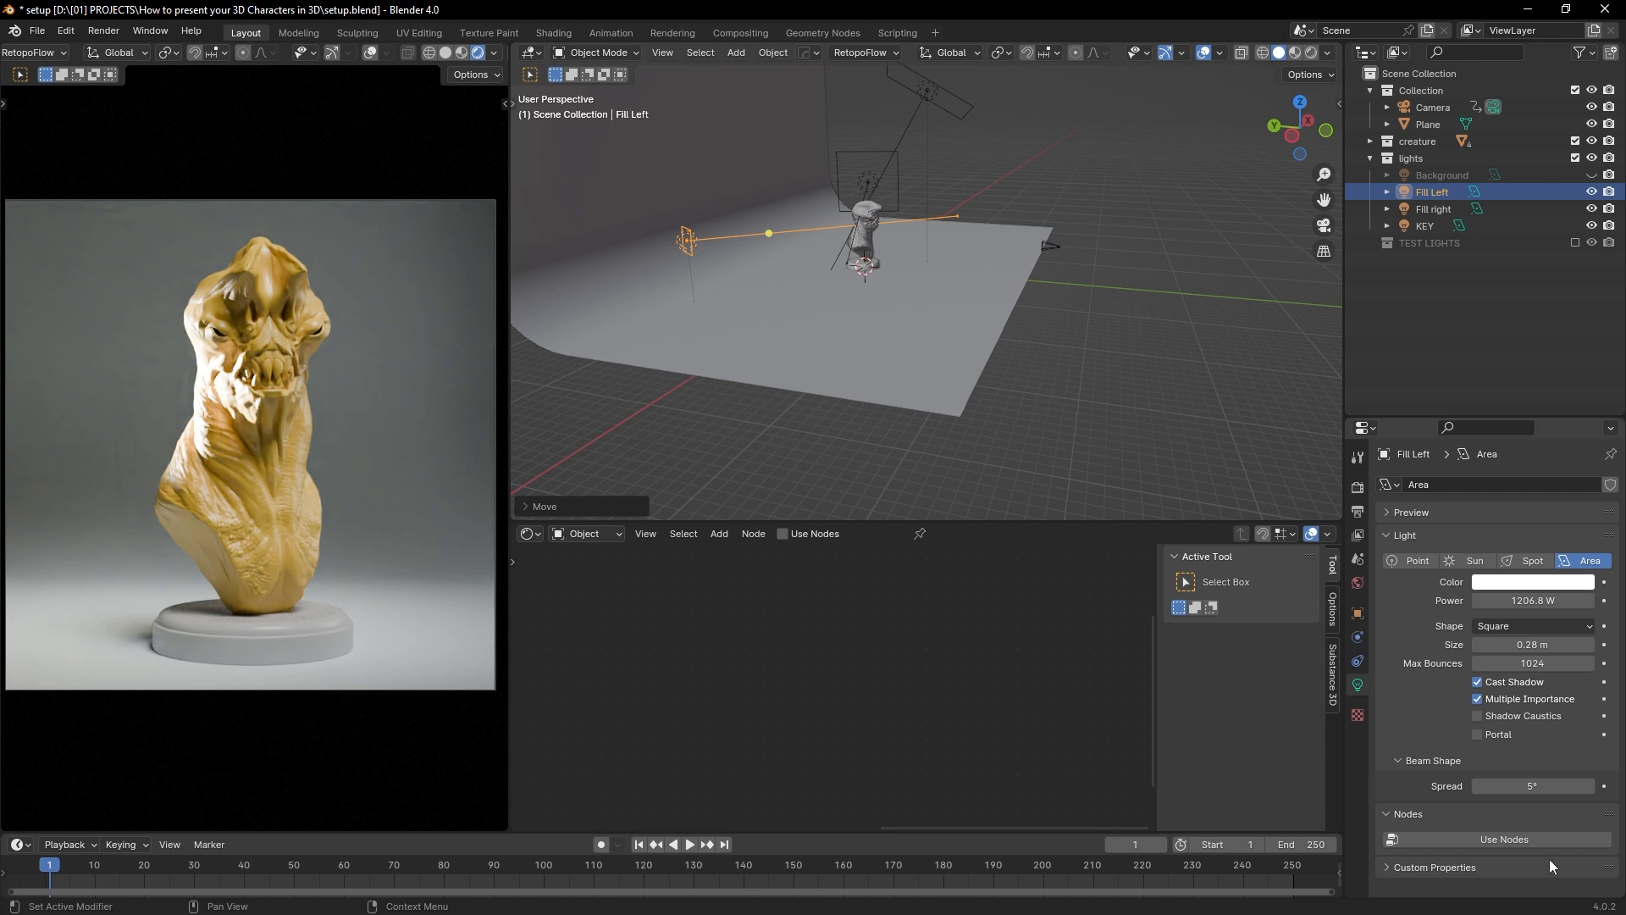
Step: Widen the Fill Left light's beam spread to about 21.8° and lower its power to about 1023 W
drag(1532, 786, 1562, 786)
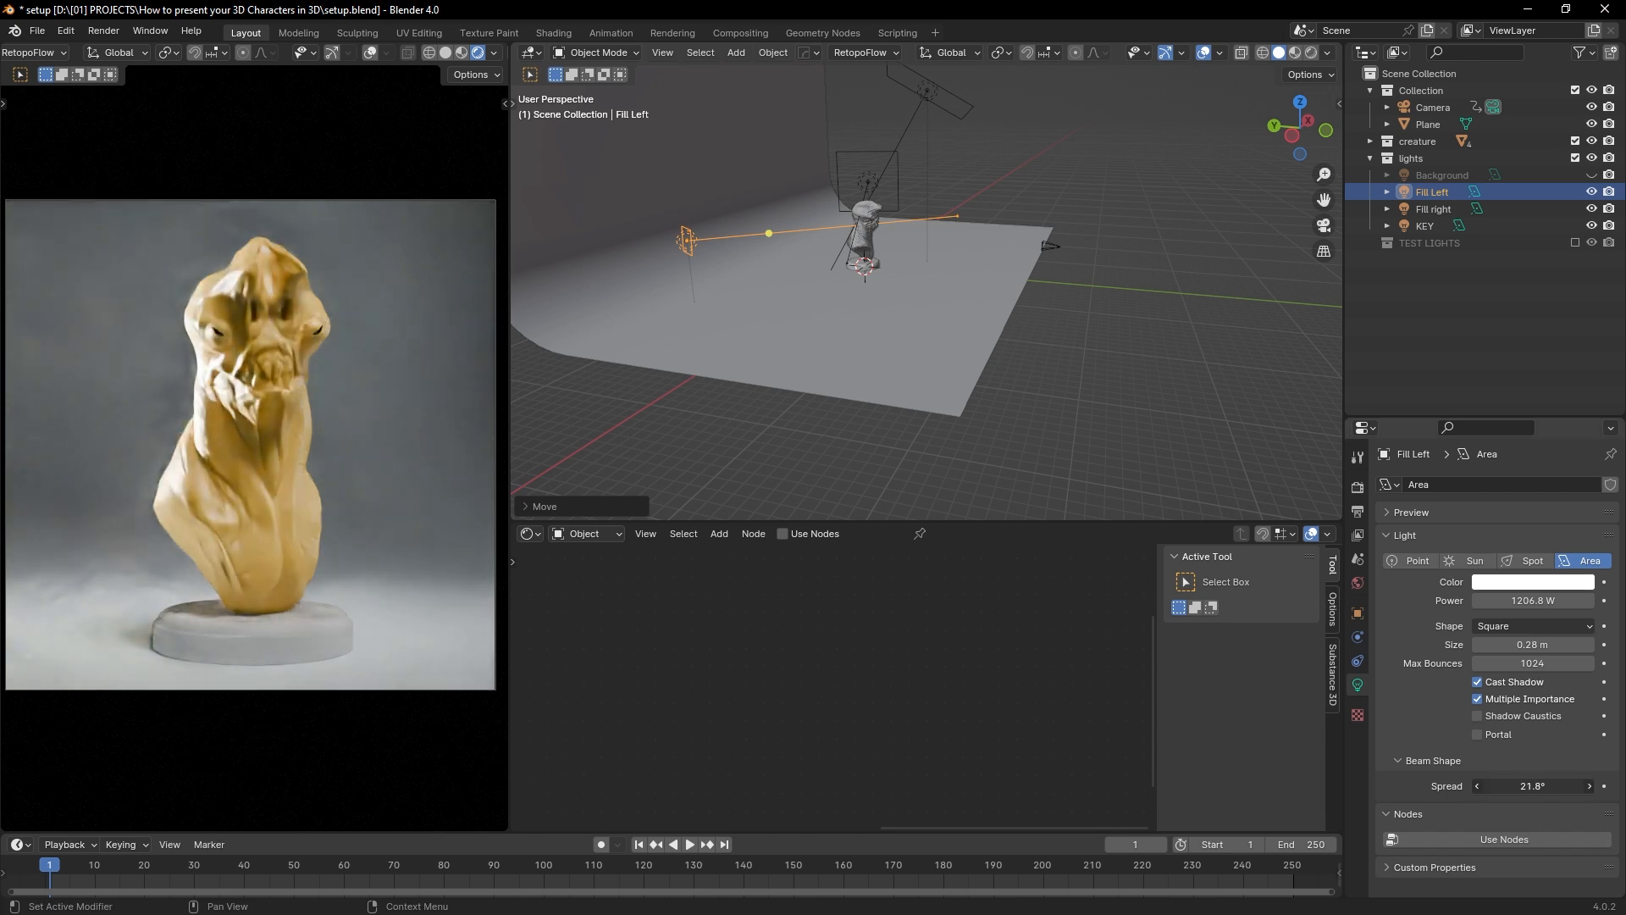
drag(1533, 600, 1520, 601)
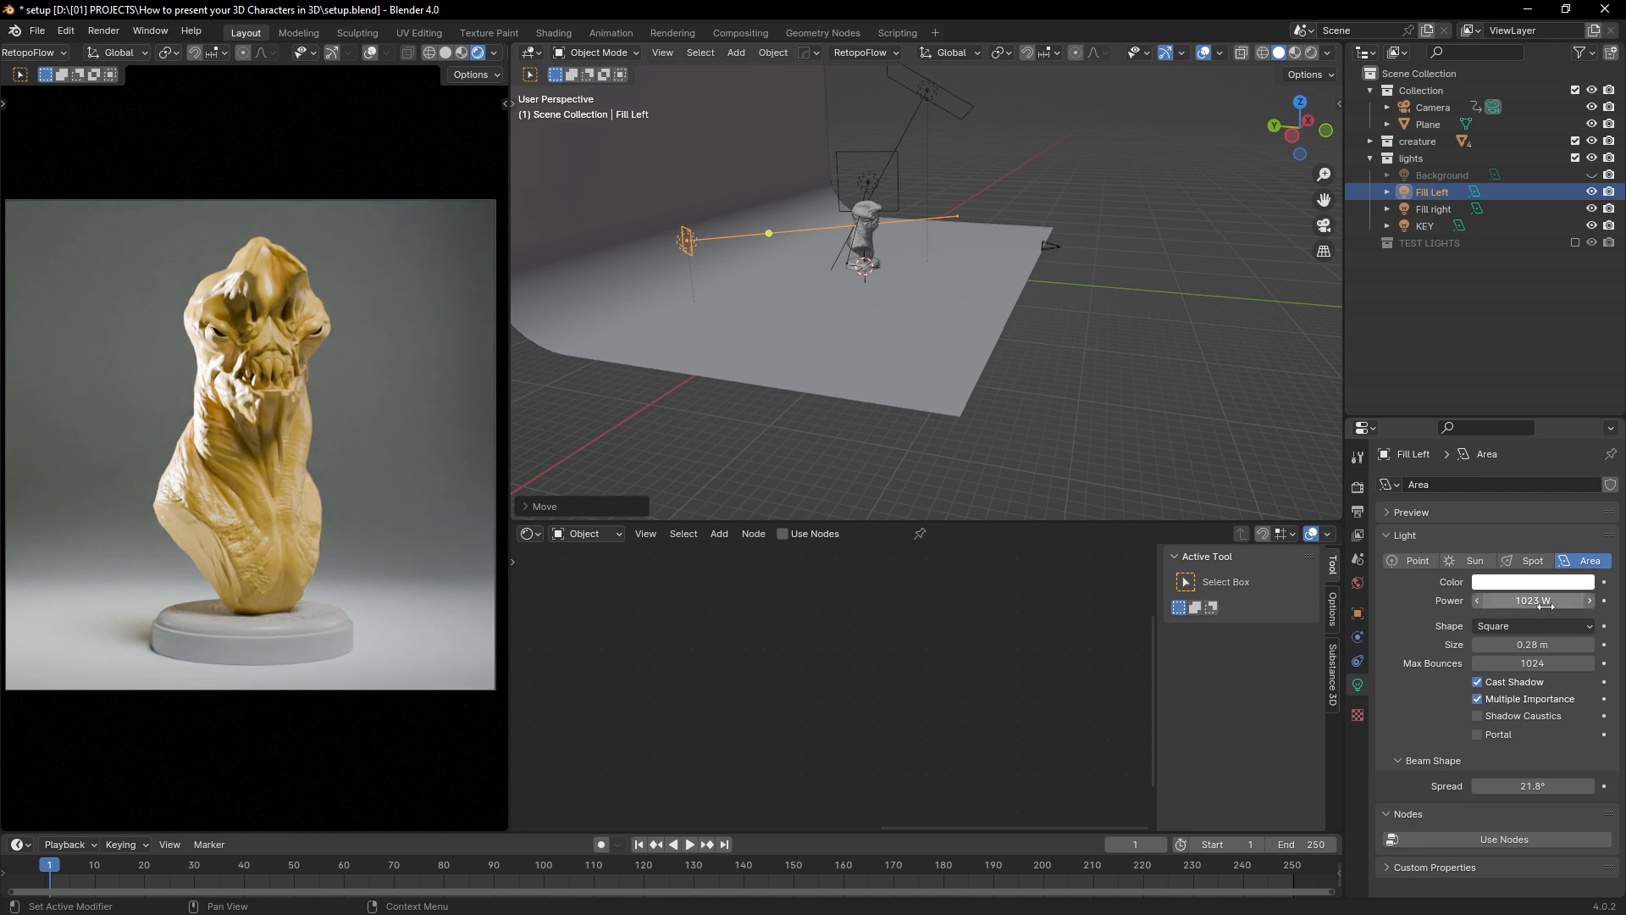
Step: Try powers of 5000 W and 500 W on the Fill Left light
click(1547, 607)
text(5000)
key(Return)
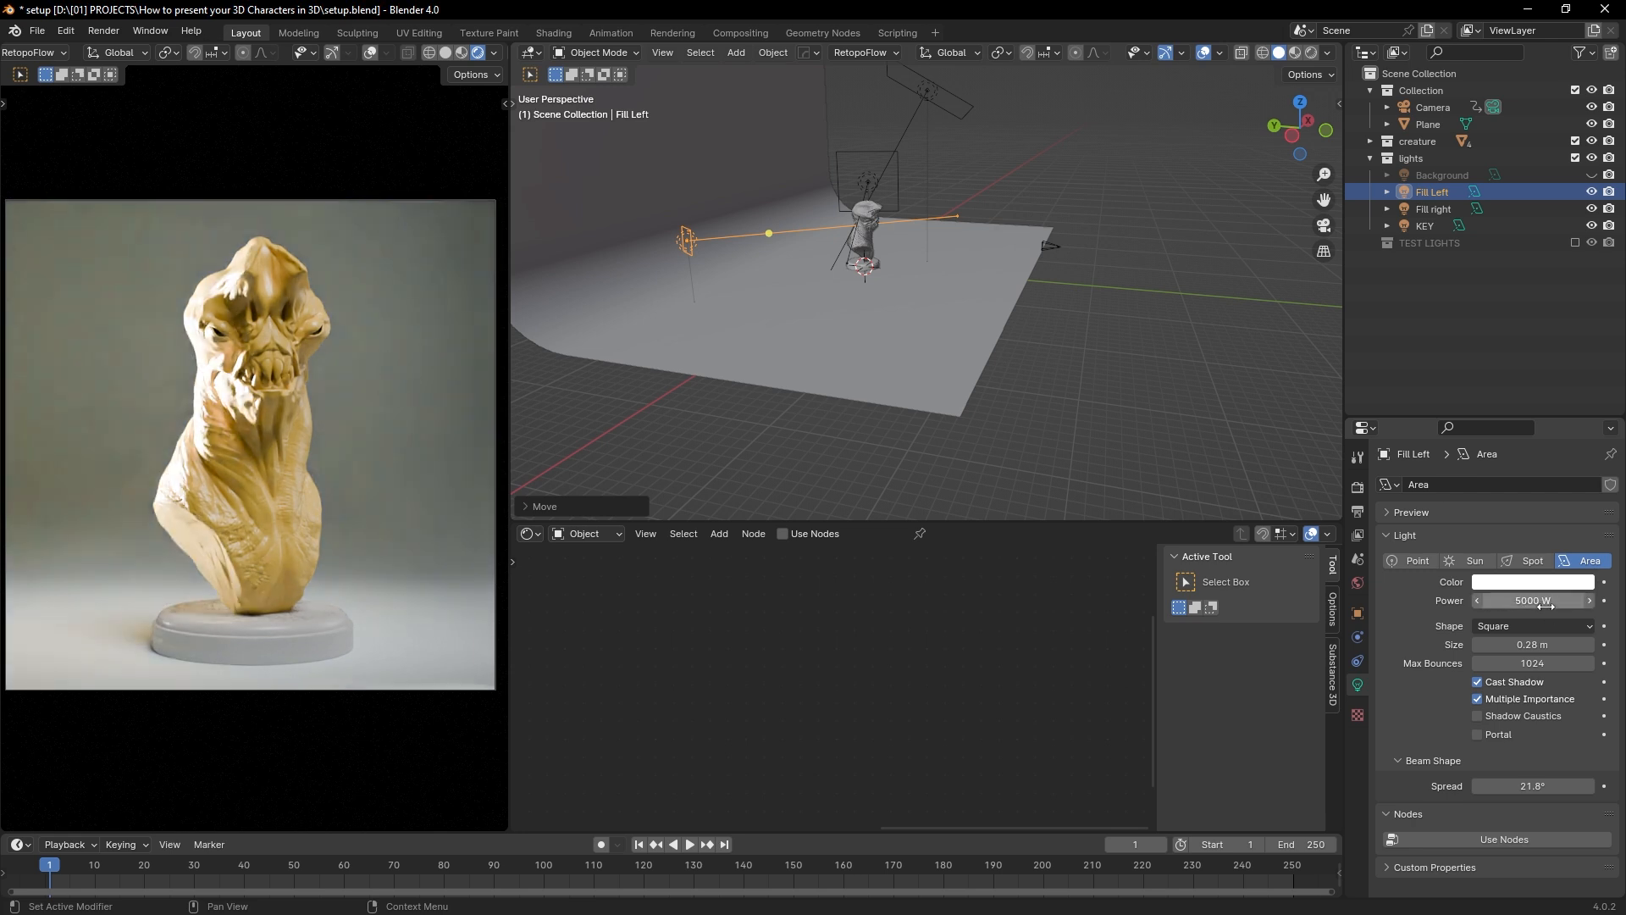
click(1547, 606)
text(500)
key(Return)
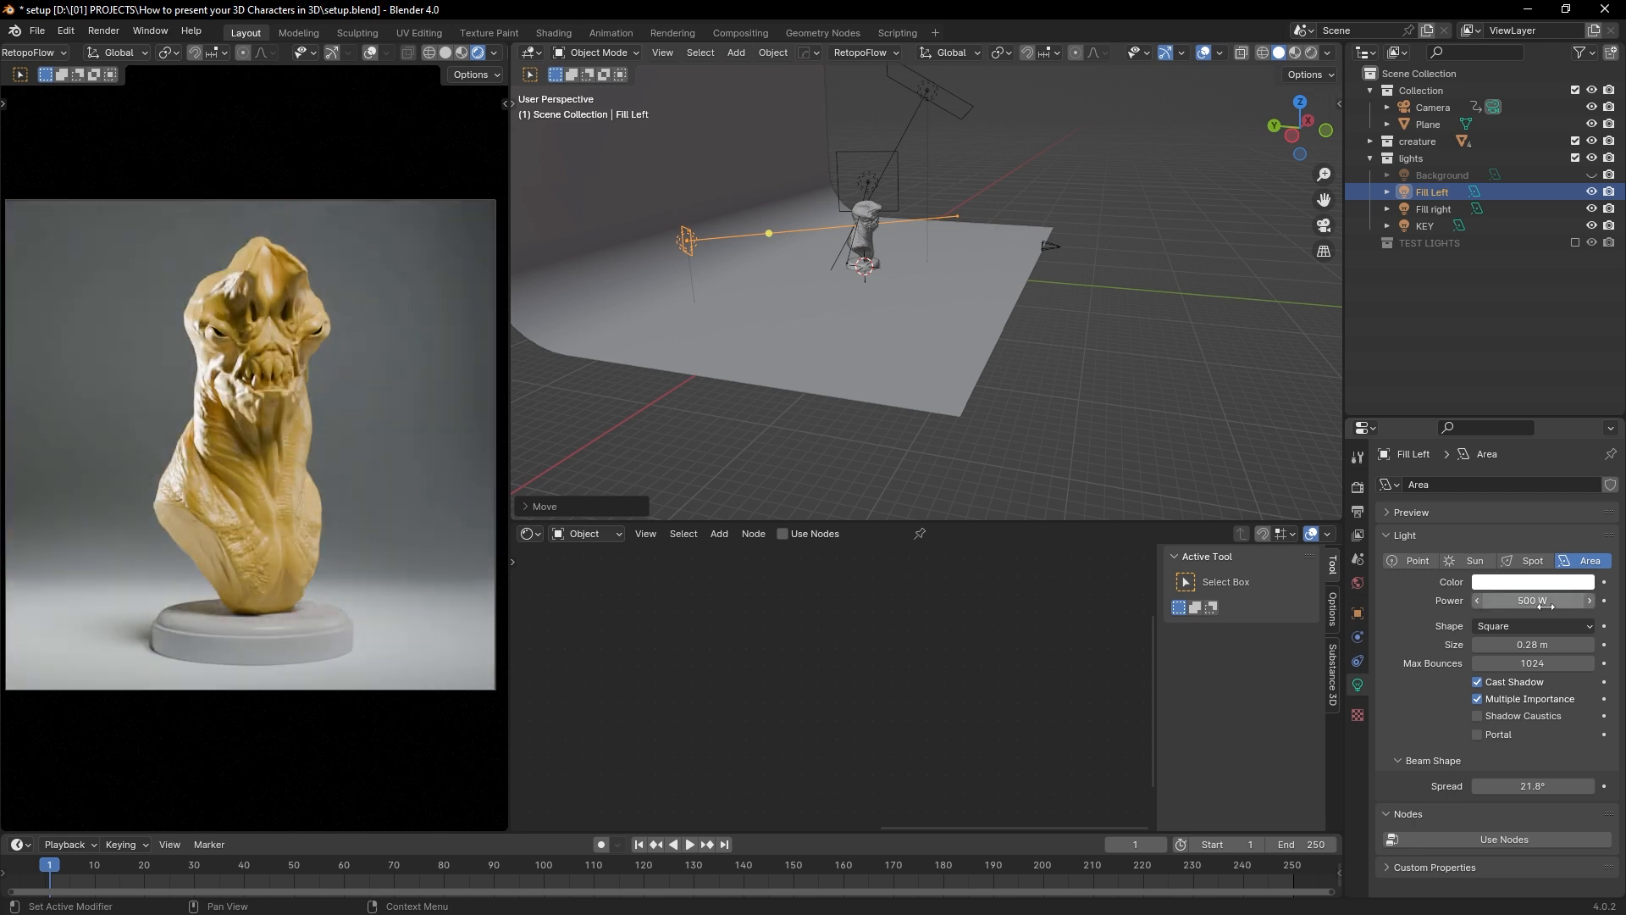
Step: Lower the Fill Left light's power to about 102.6 W and enlarge its size to about 0.85 m
mouse_move(1546, 606)
mouse_down()
mouse_move(1512, 607)
mouse_move(1548, 602)
mouse_up()
middle_drag(881, 356, 923, 320)
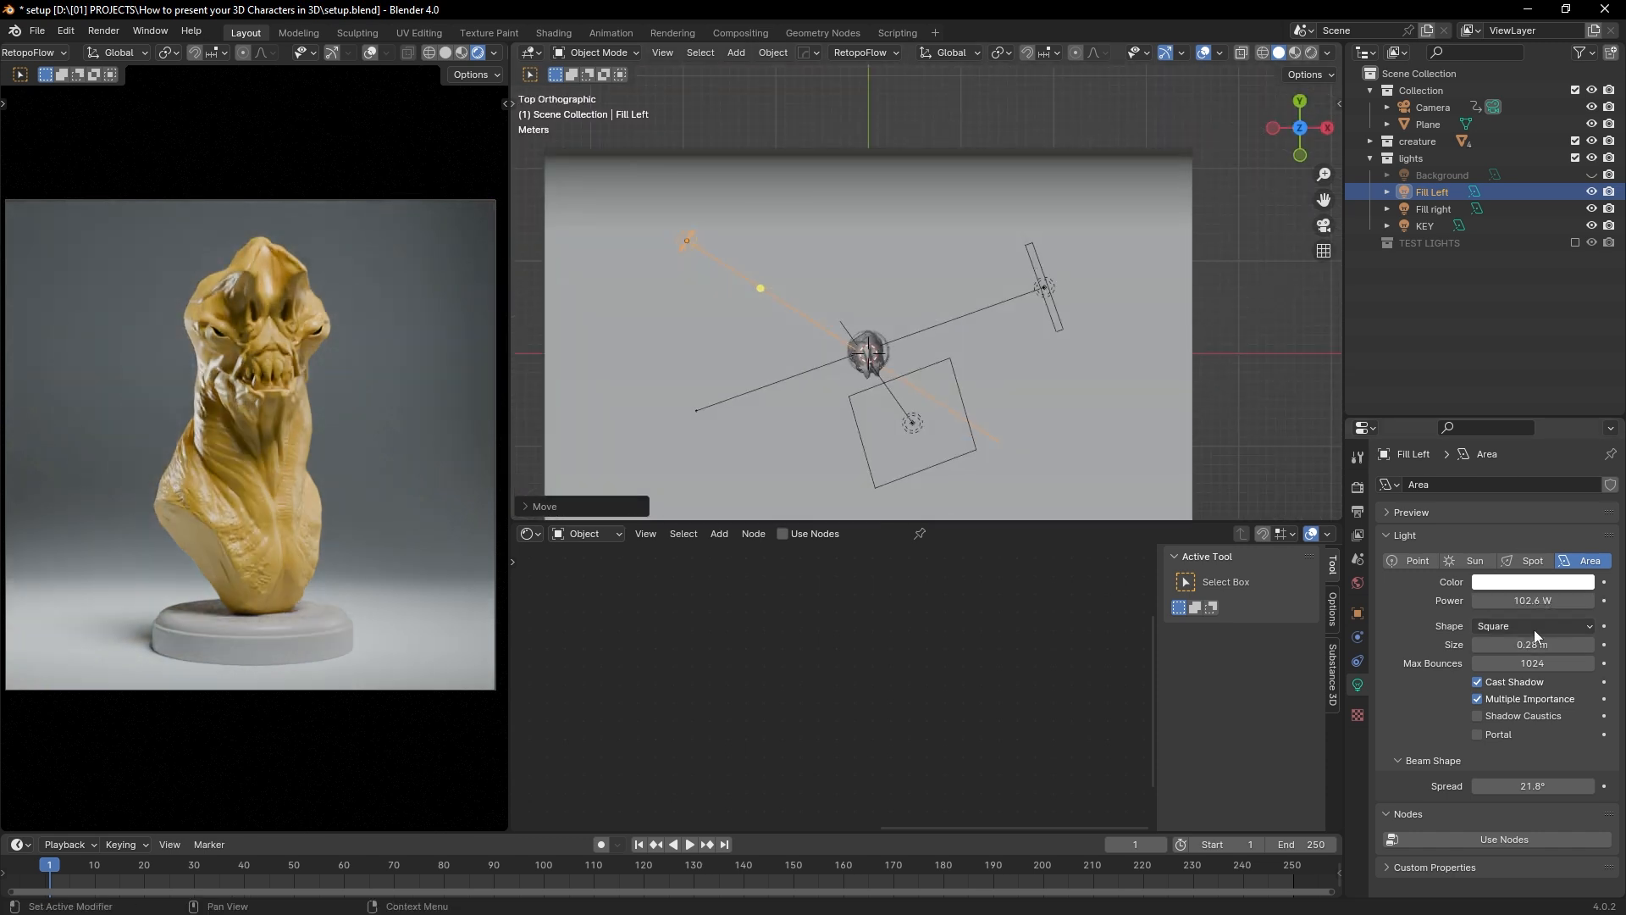
mouse_move(1533, 643)
mouse_down()
mouse_move(1563, 644)
mouse_move(1533, 643)
mouse_up()
Step: Reposition the Fill Left light slightly forward in top view and rotate it so its beam crosses the bust
key(g)
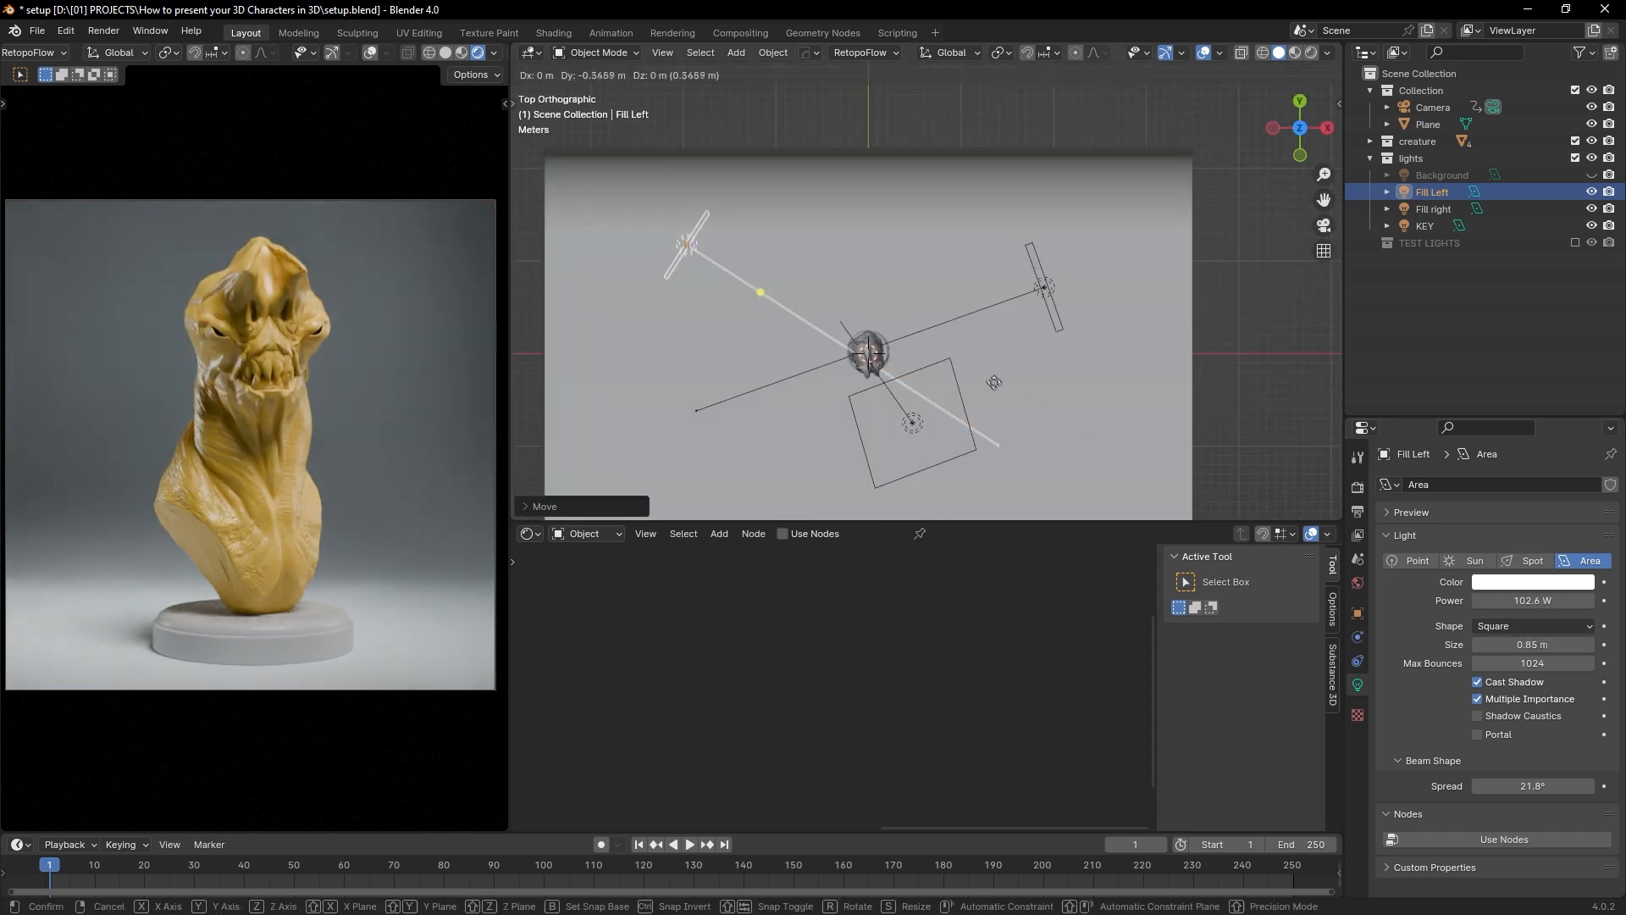
click(1020, 381)
key(r)
click(1031, 360)
key(g)
click(1019, 371)
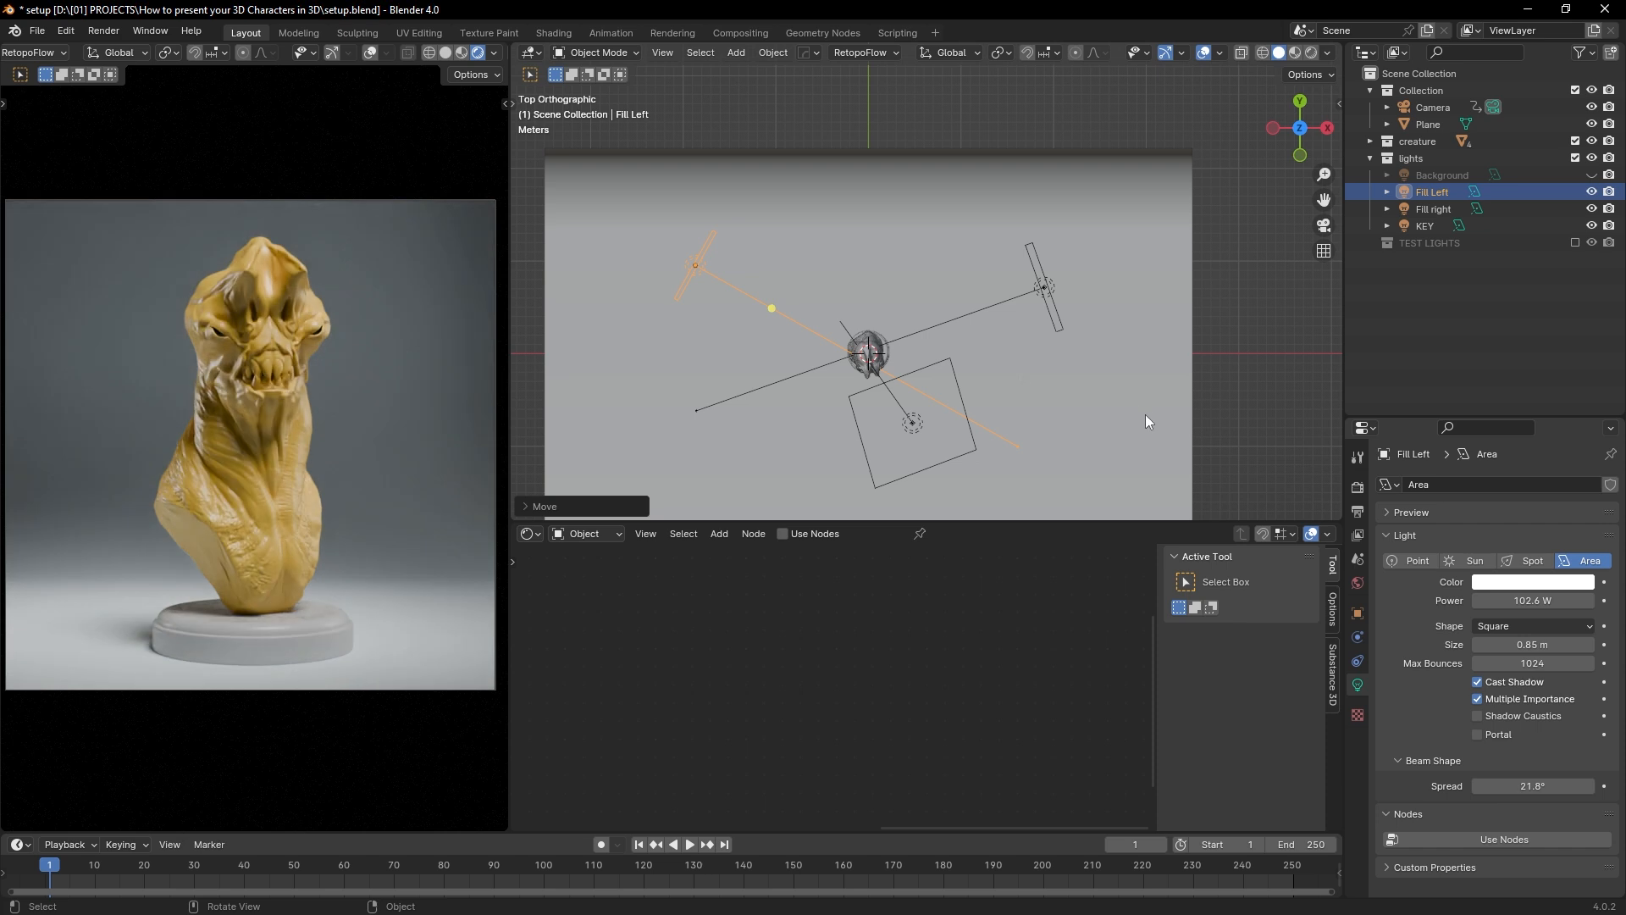
Step: Tilt the KEY light with trackball rotation and nudge its position in top view so it aims at the bust
click(943, 383)
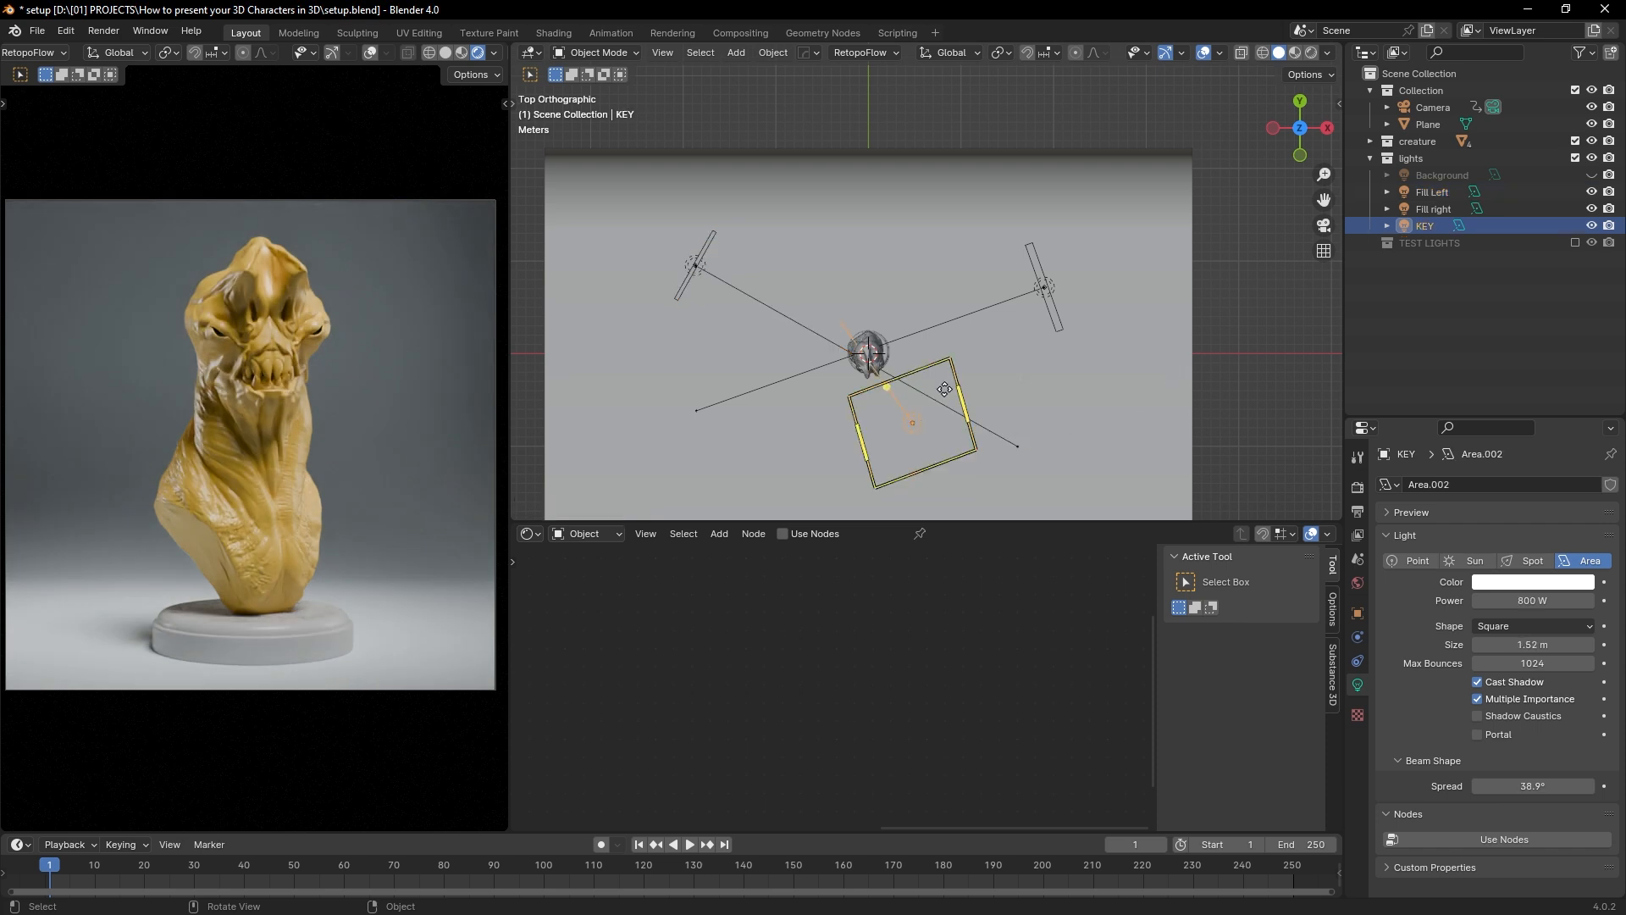
key(r)
key(r)
click(945, 379)
key(g)
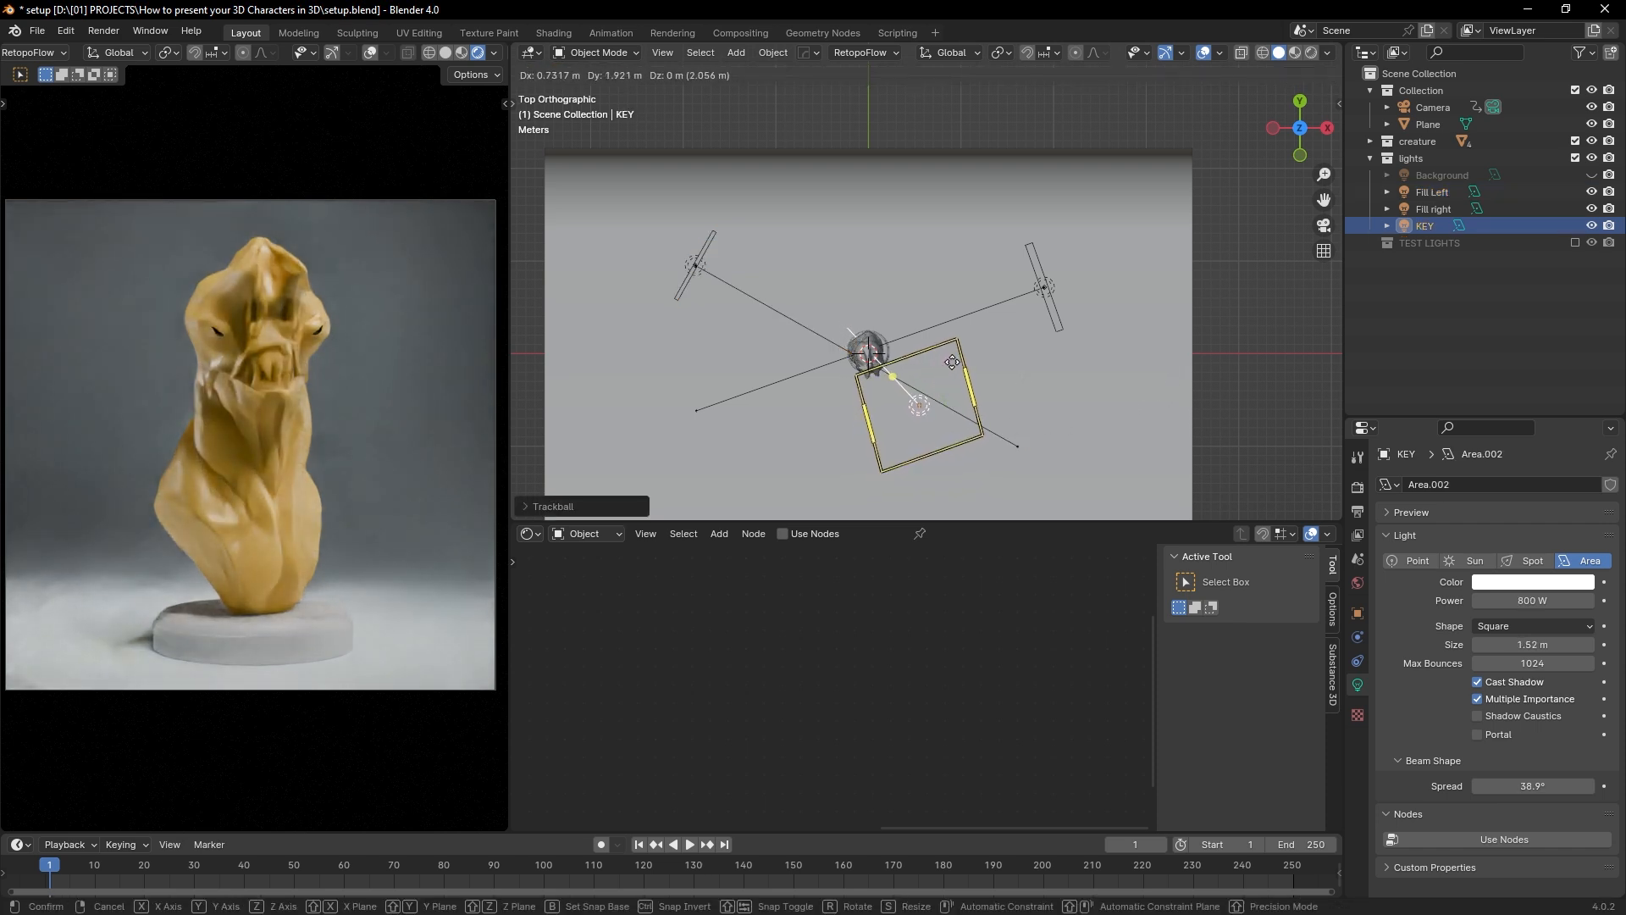
click(948, 359)
key(r)
key(r)
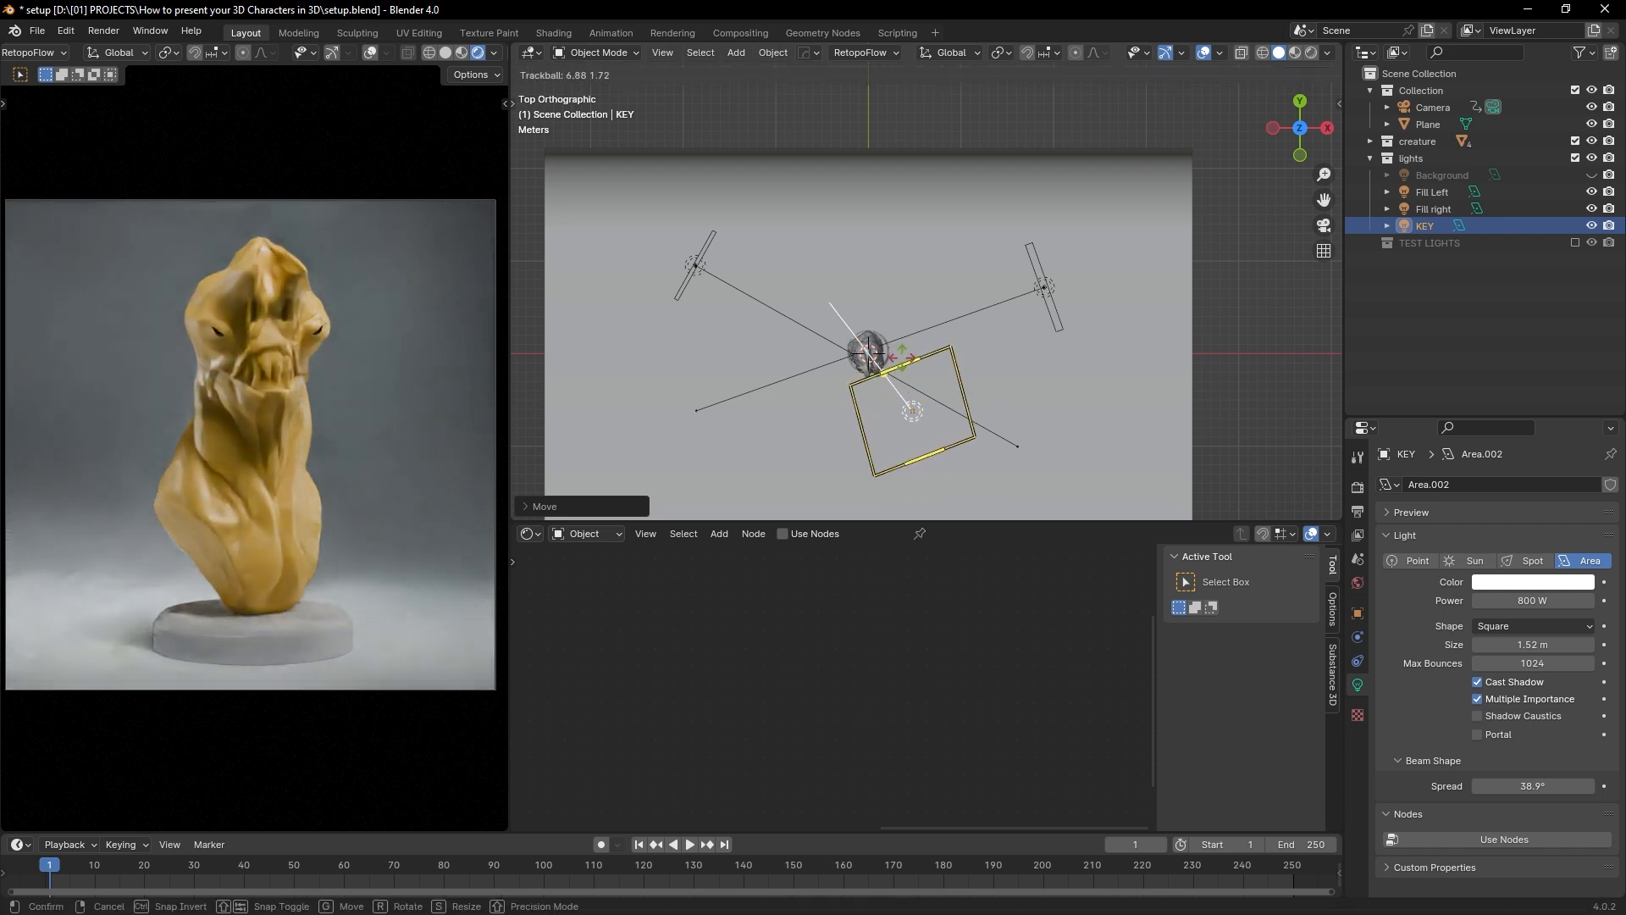
click(902, 337)
key(g)
click(904, 339)
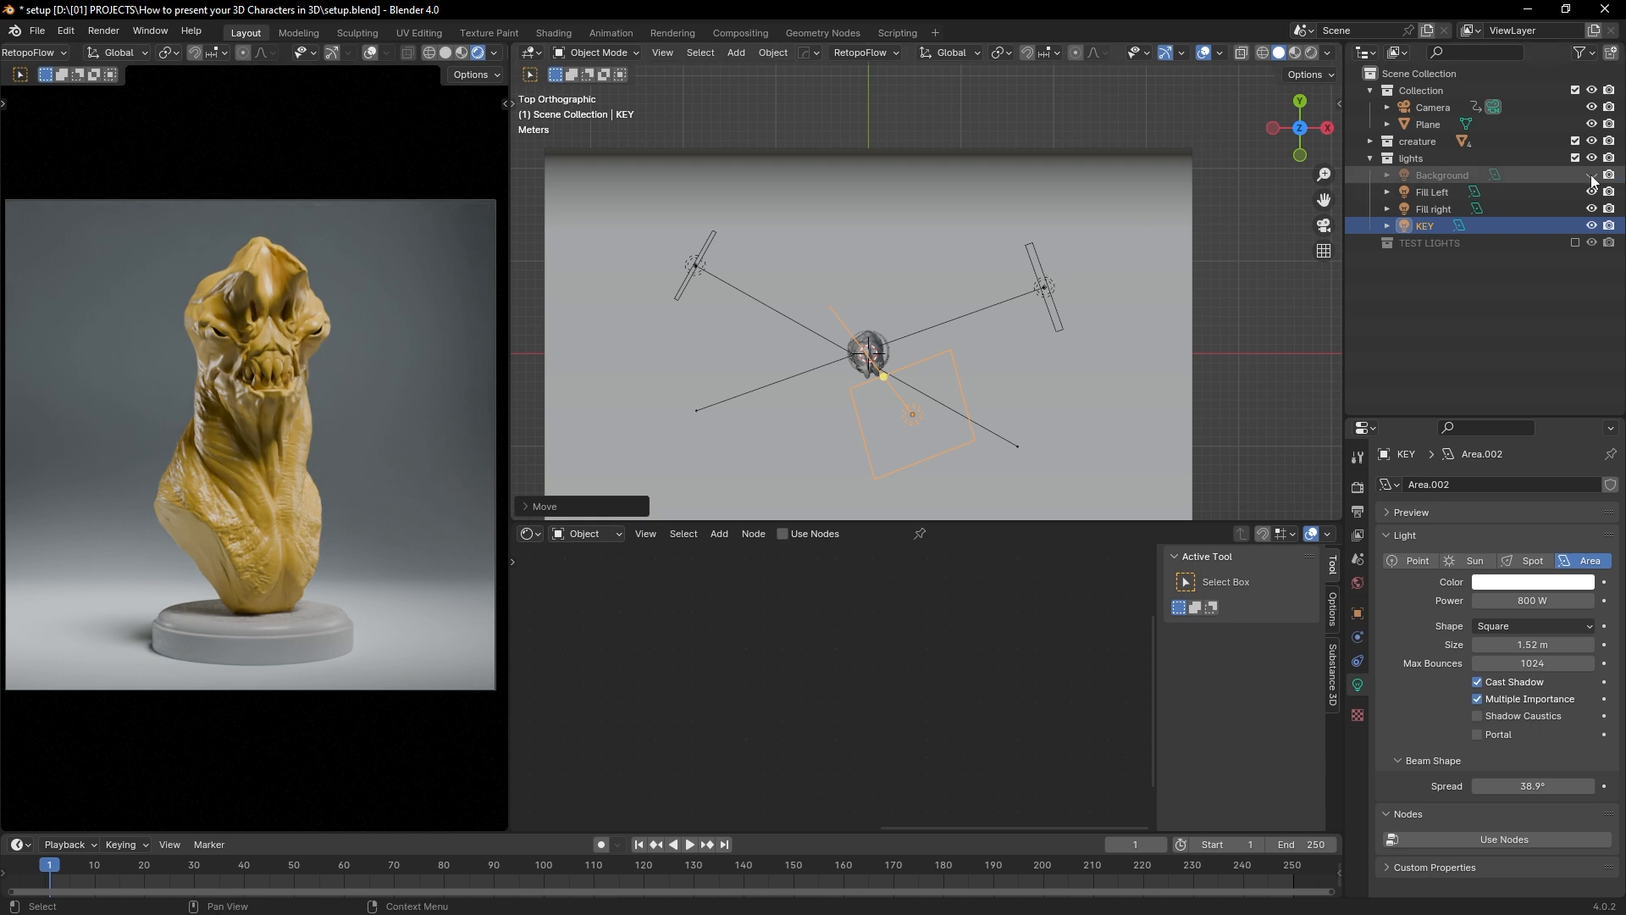
Step: Show the Background light, raise its power to about 835.5 W and beam spread to 70°, and move it closer to the backdrop
click(1455, 172)
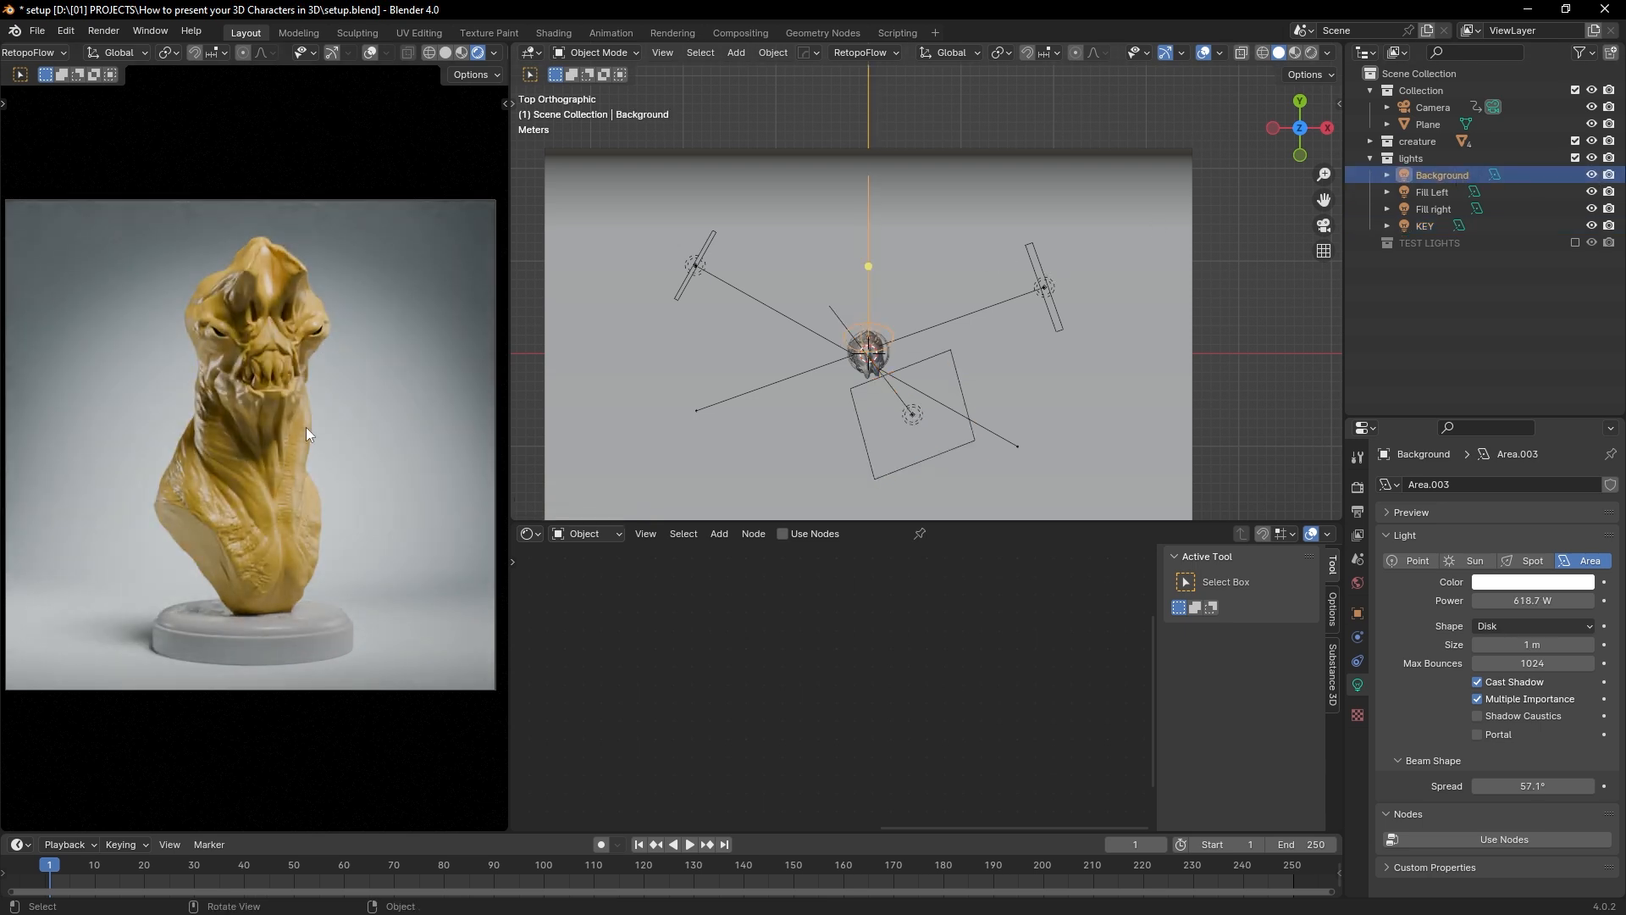
drag(1516, 602, 1582, 602)
drag(1499, 787, 1543, 787)
key(g)
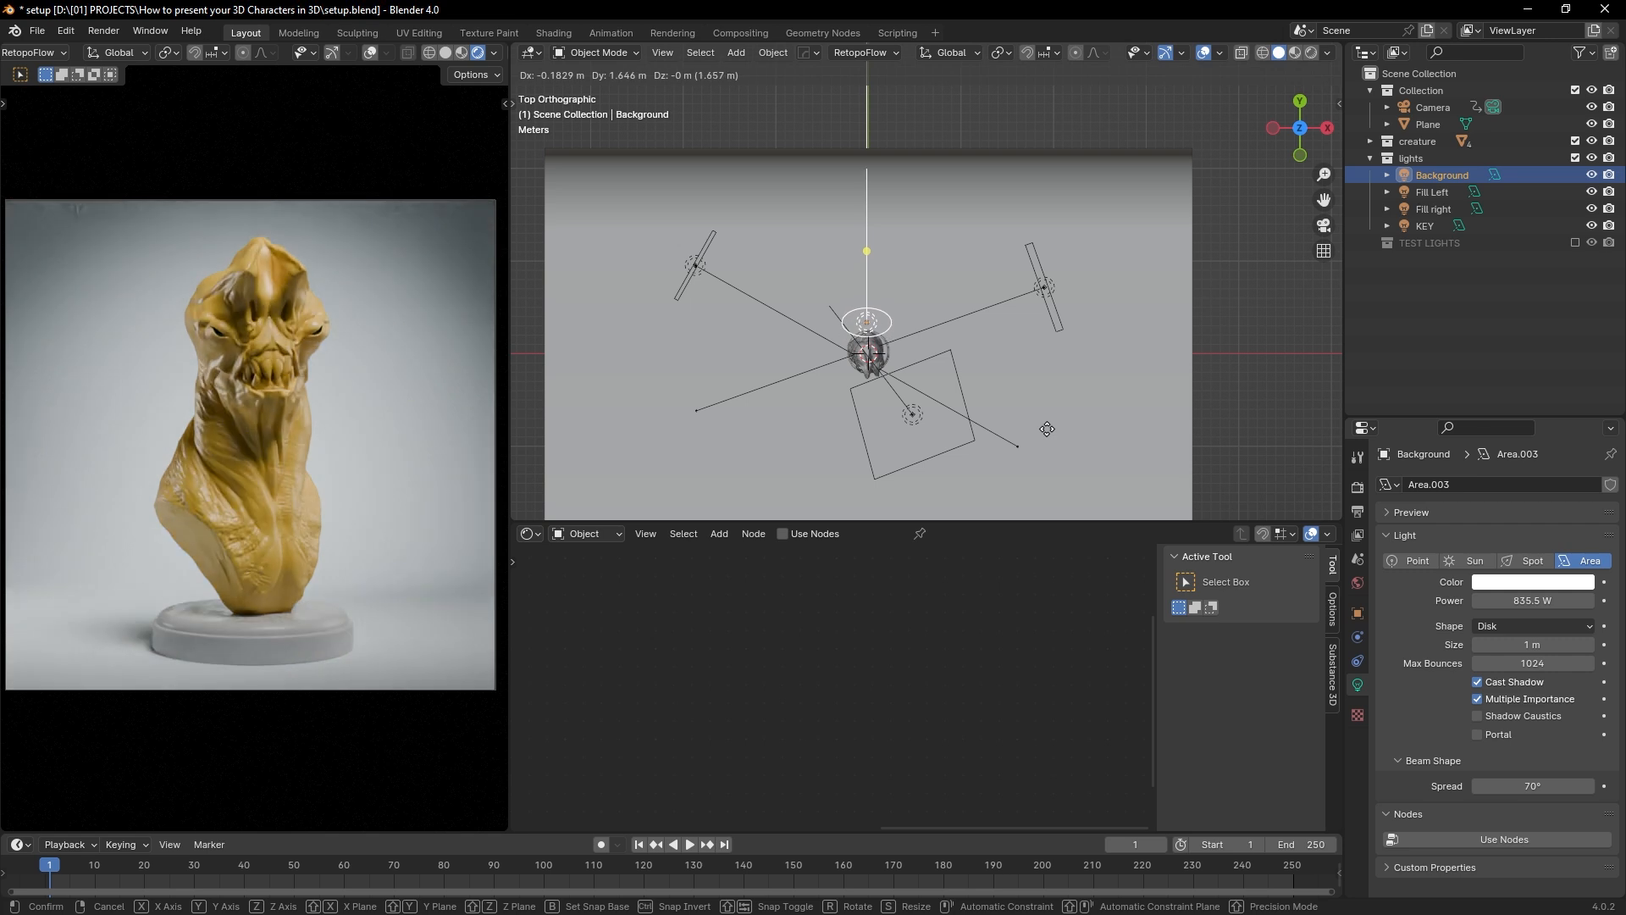
click(1046, 430)
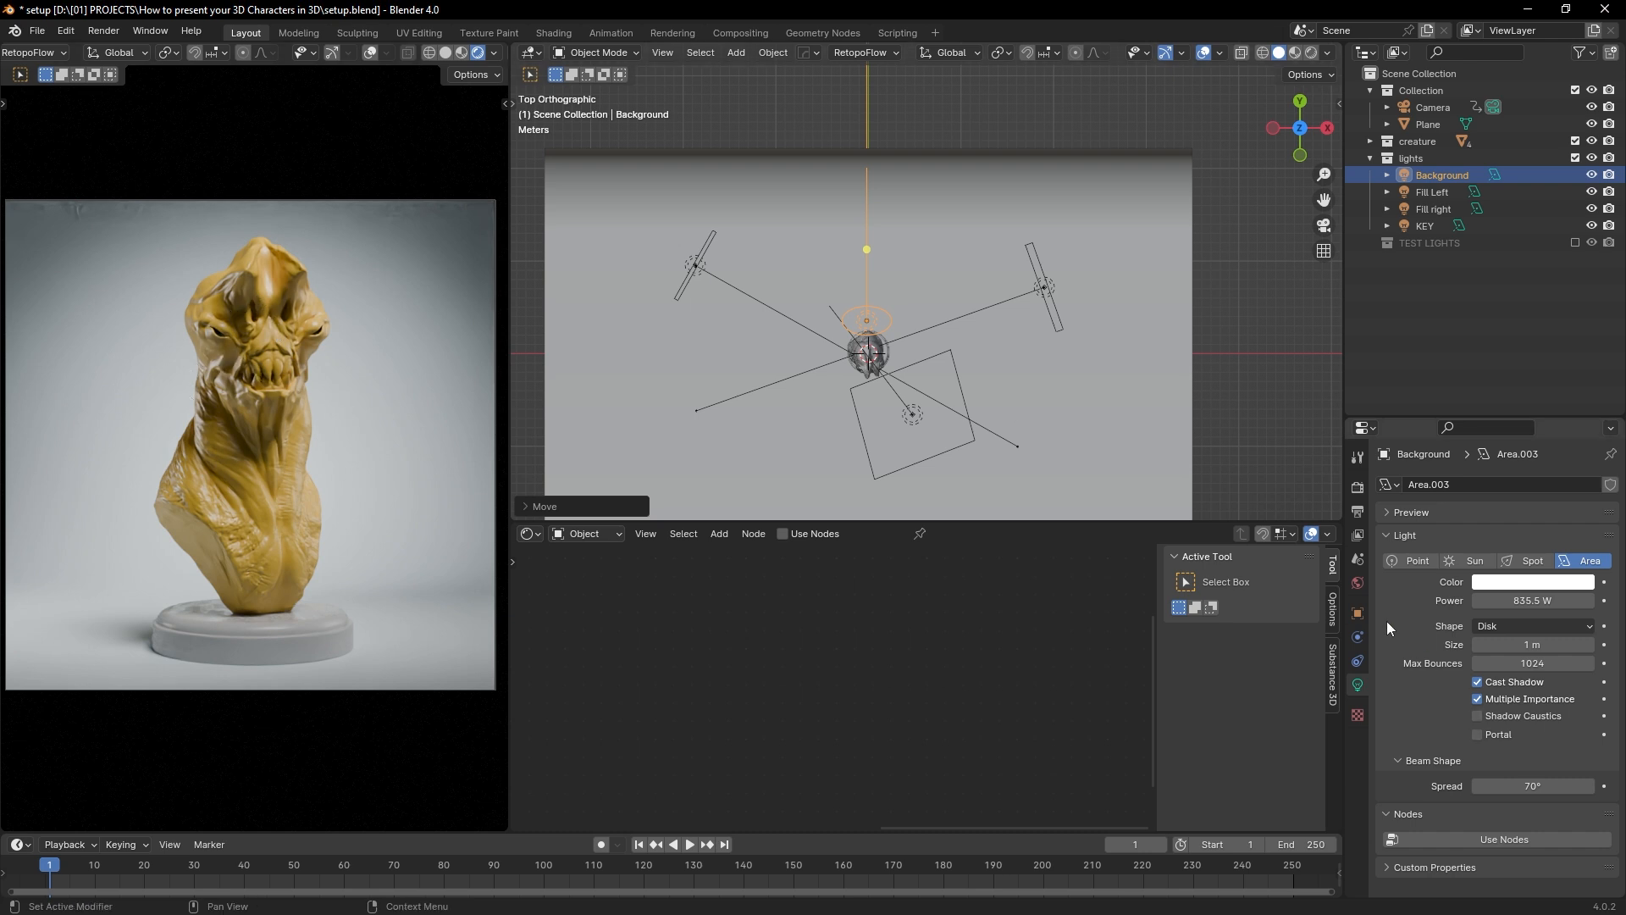
Step: Try a World background strength of 1
click(1358, 583)
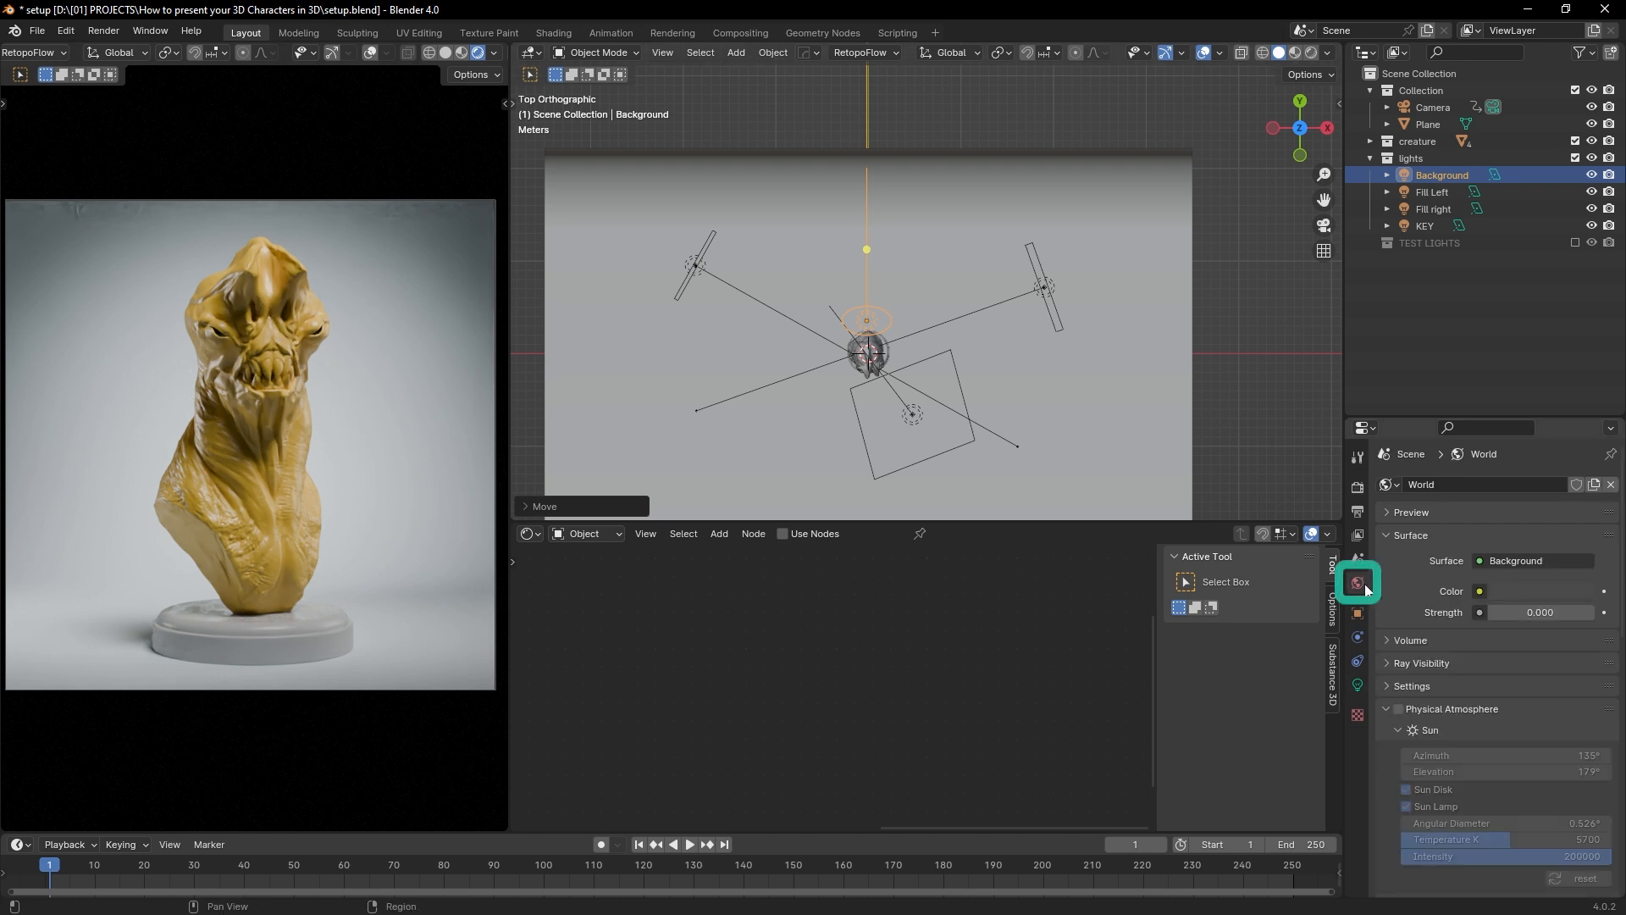
click(1536, 611)
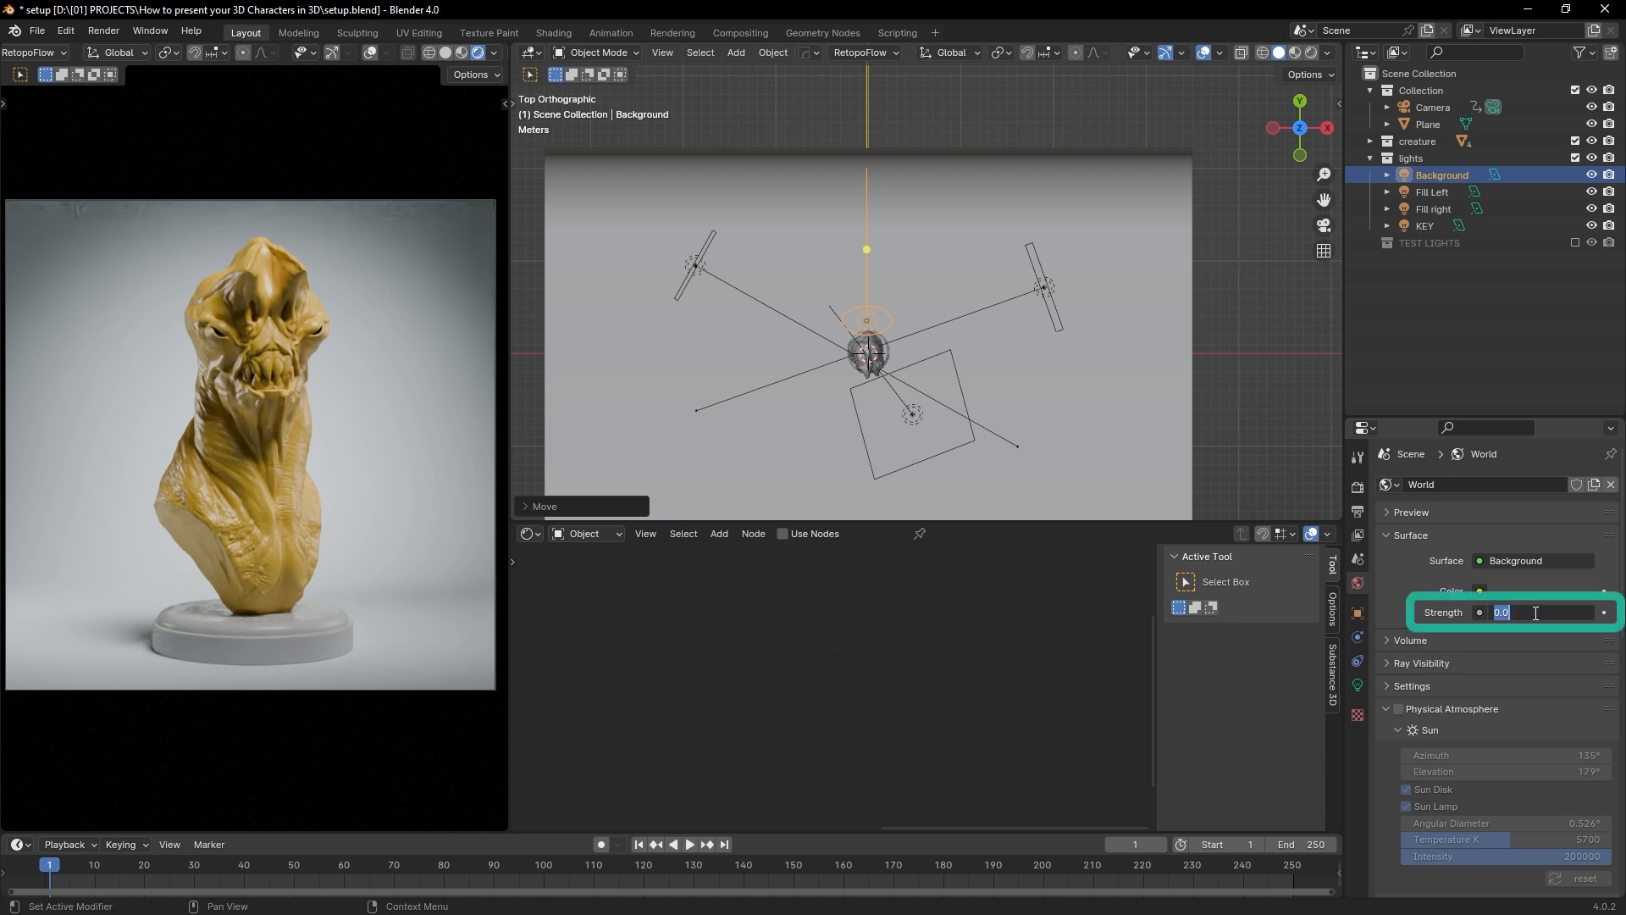
text(1)
key(Return)
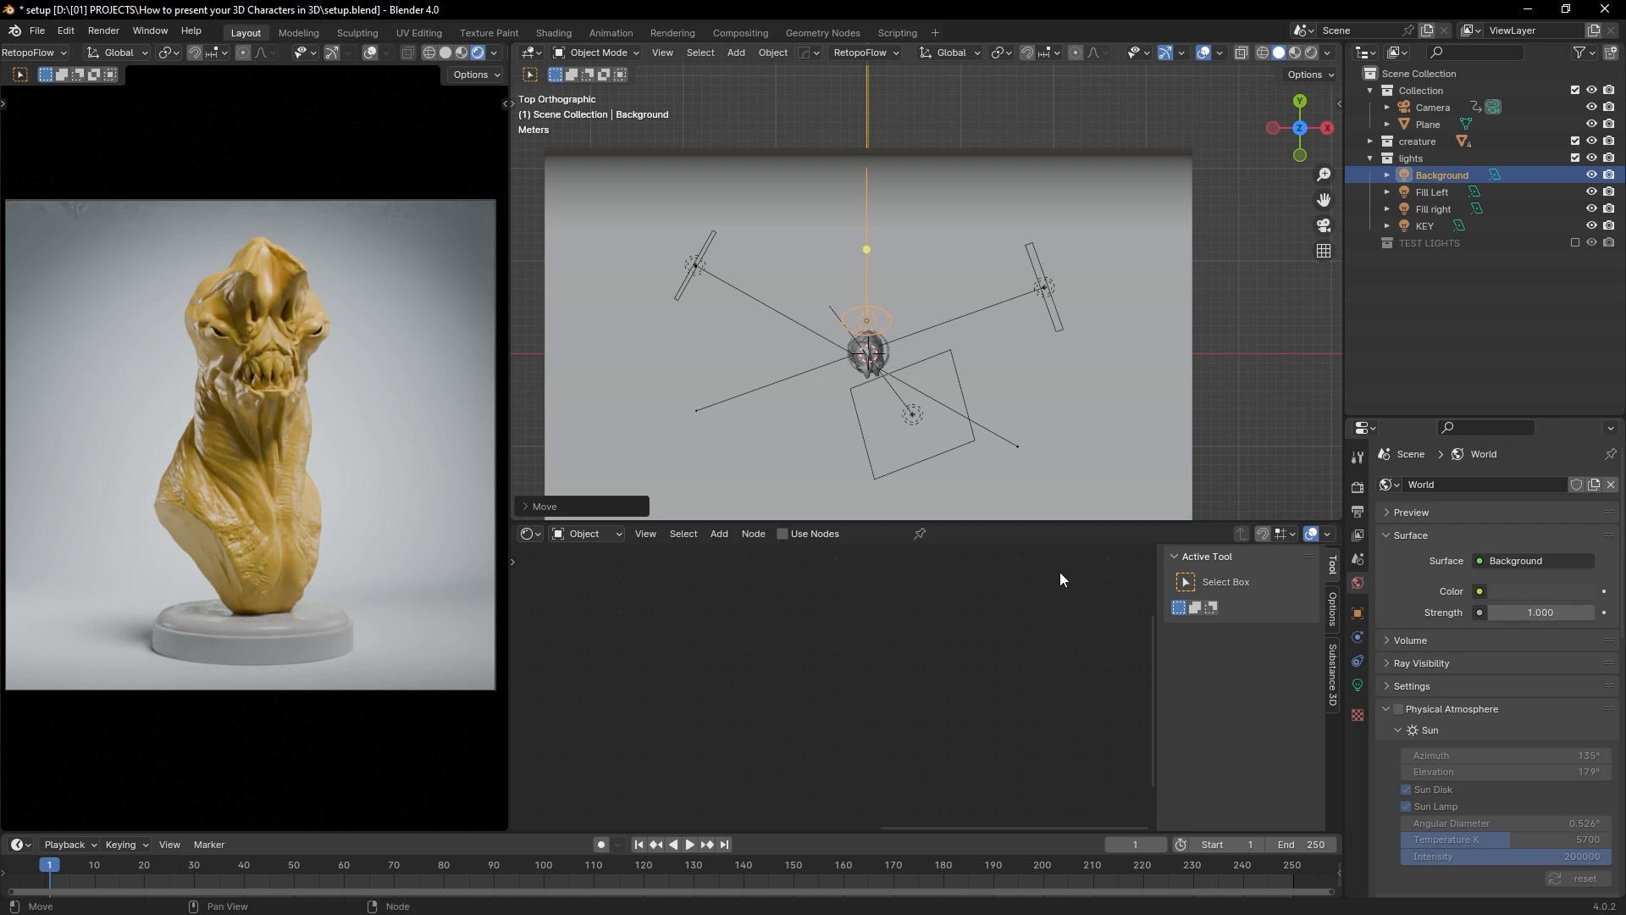
Step: Set the World background strength to 0
click(1533, 611)
text(0)
key(Return)
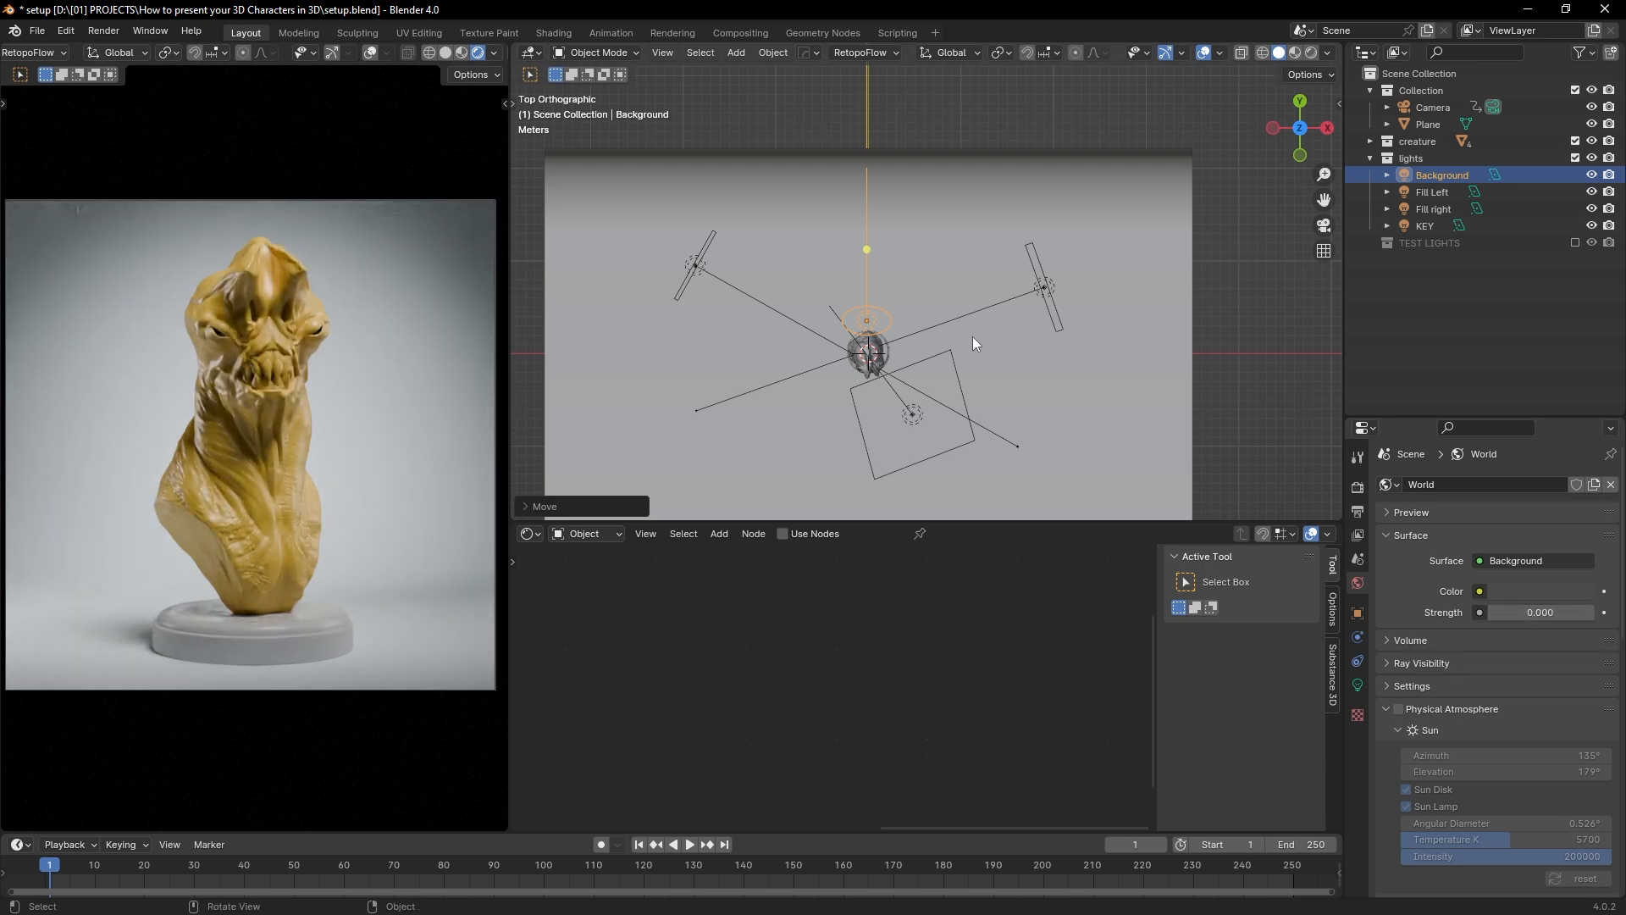
Step: Duplicate the KEY light to the opposite side of the bust's front in top view and hide all the other lights
scroll(972, 337, down, 2)
shift+middle_drag(959, 397, 978, 328)
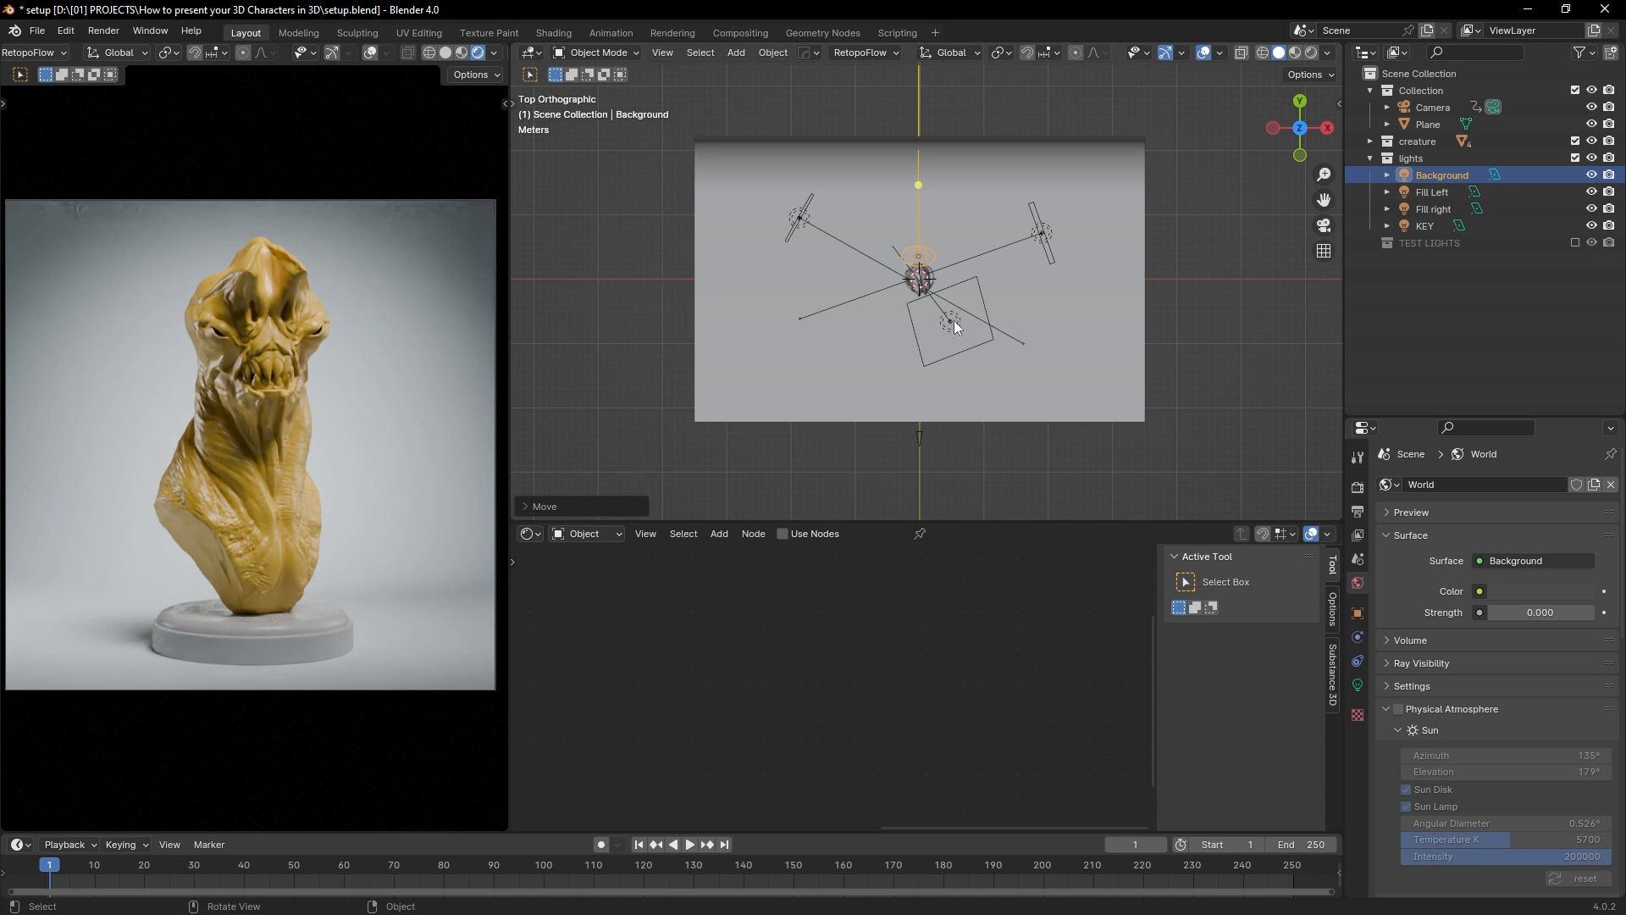
click(954, 320)
scroll(953, 335, up, 2)
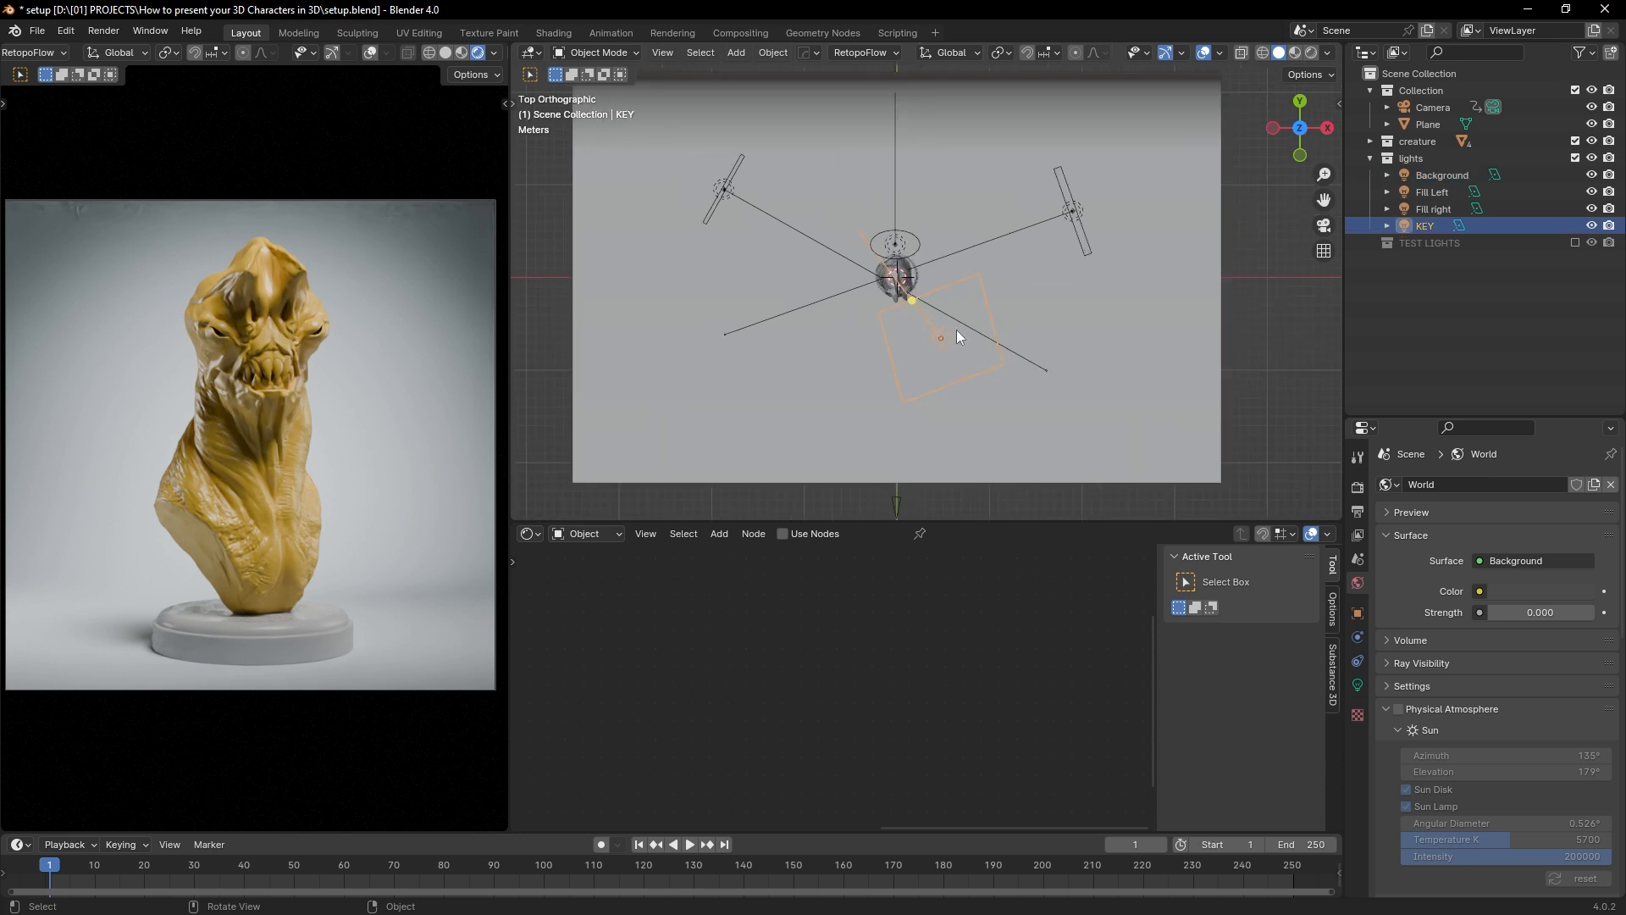
key(shift+d)
click(882, 343)
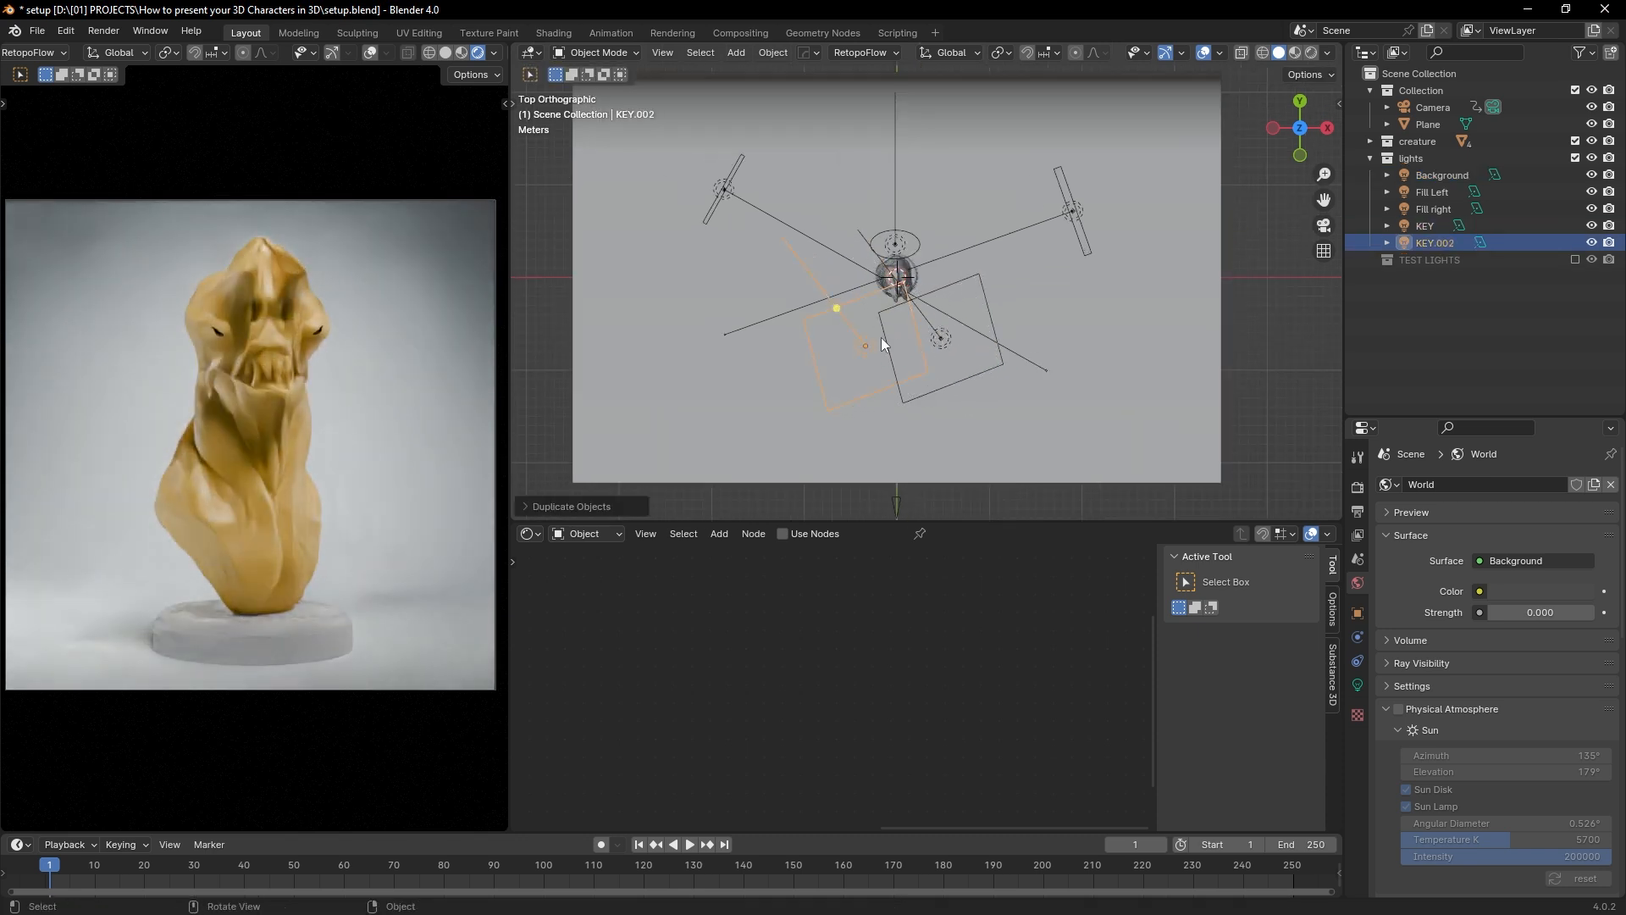
drag(1592, 226, 1595, 184)
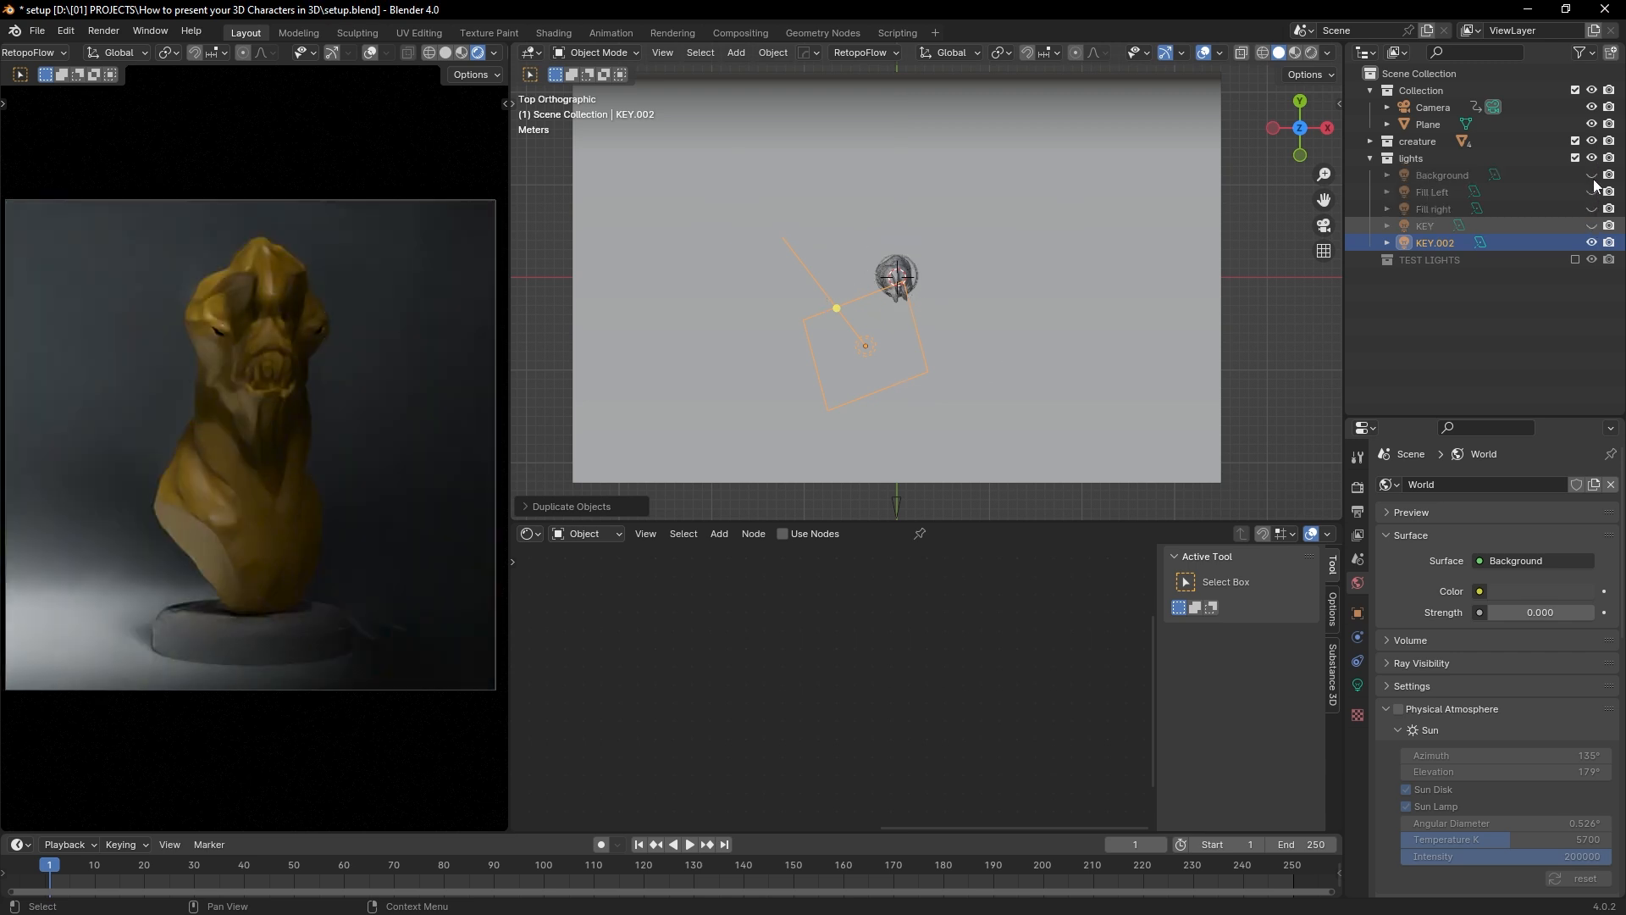
Step: Aim the duplicated KEY light at the bust with trackball rotation, scale it down, and reposition it in top view
key(r)
key(r)
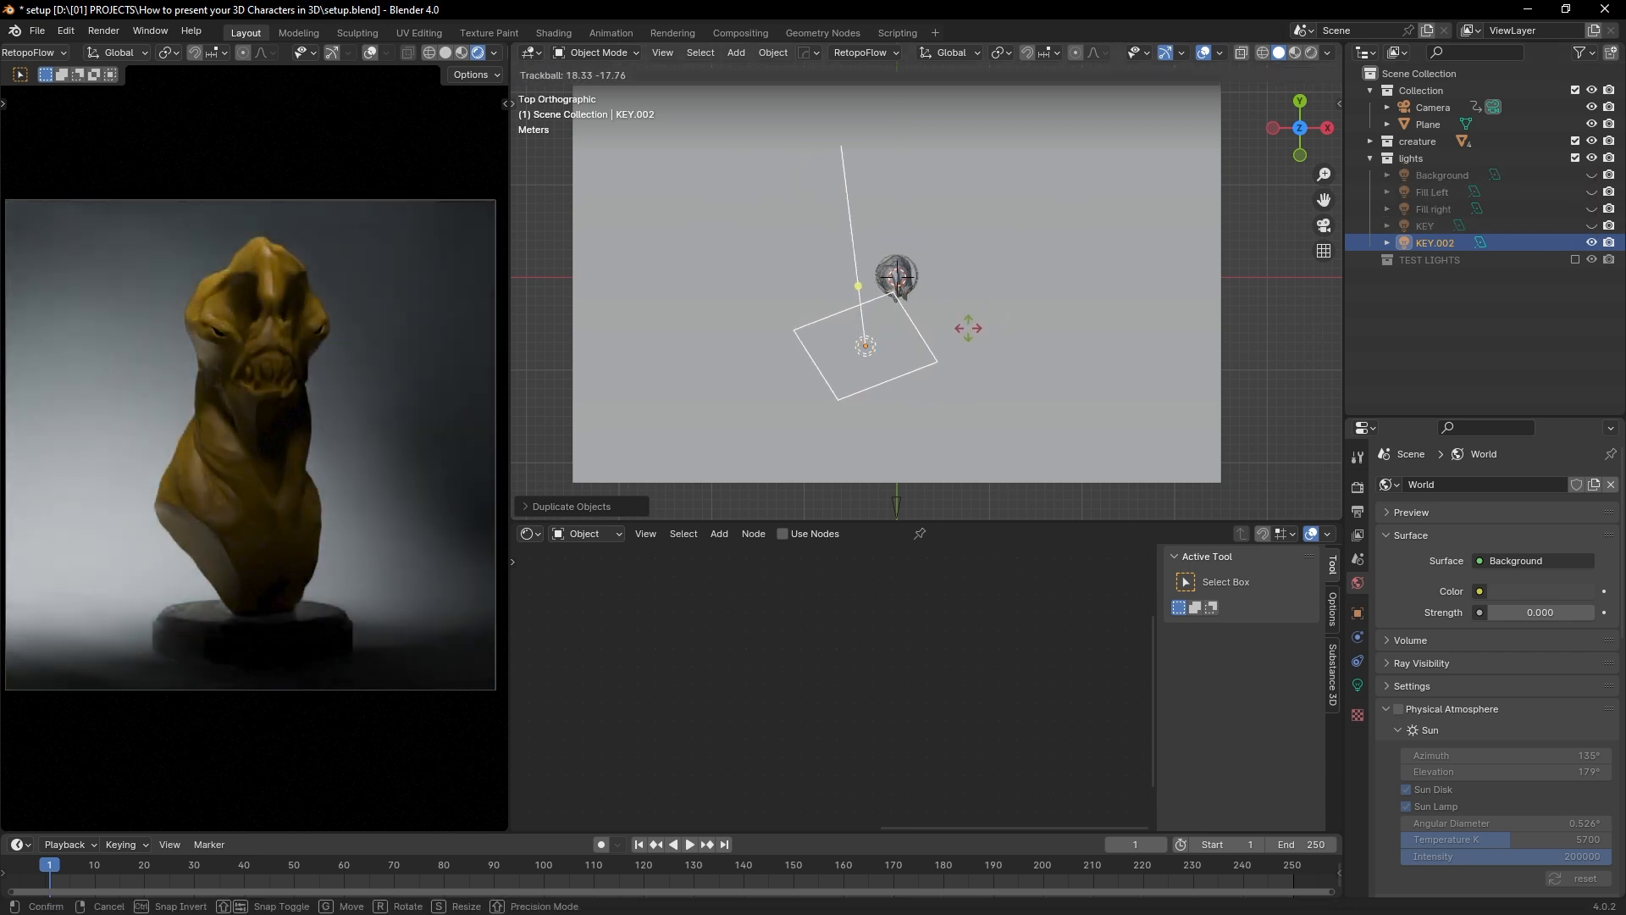
click(938, 314)
key(s)
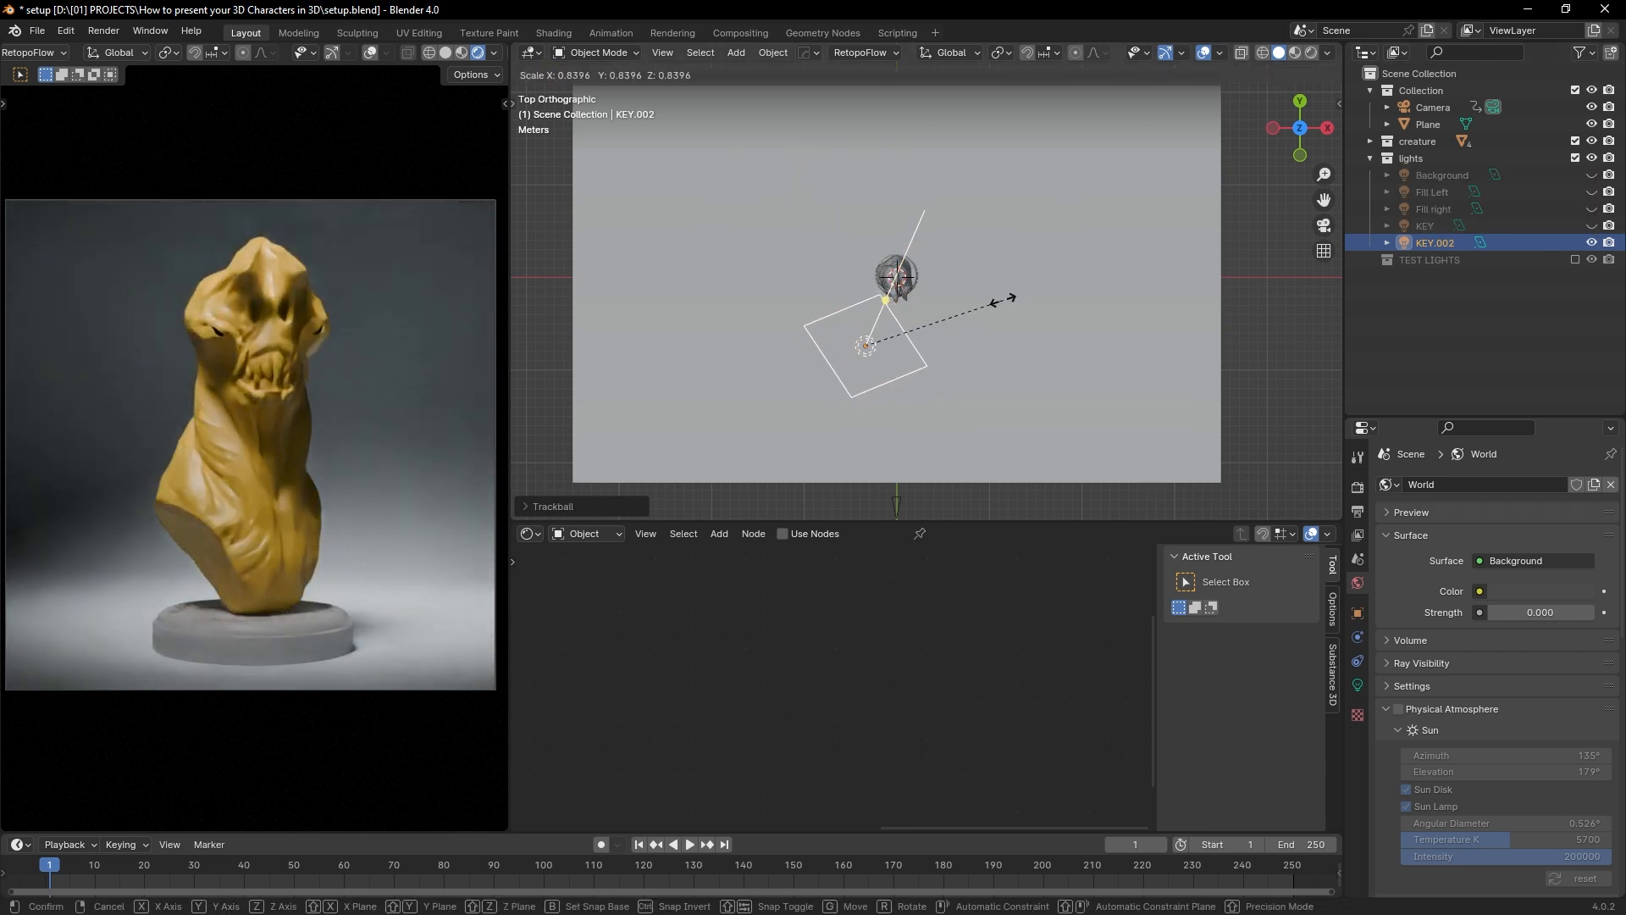
click(979, 302)
key(g)
click(989, 281)
Step: Tilt the KEY.002 light toward the bust in a side view and move it in front of and above the head
middle_drag(990, 281, 971, 223)
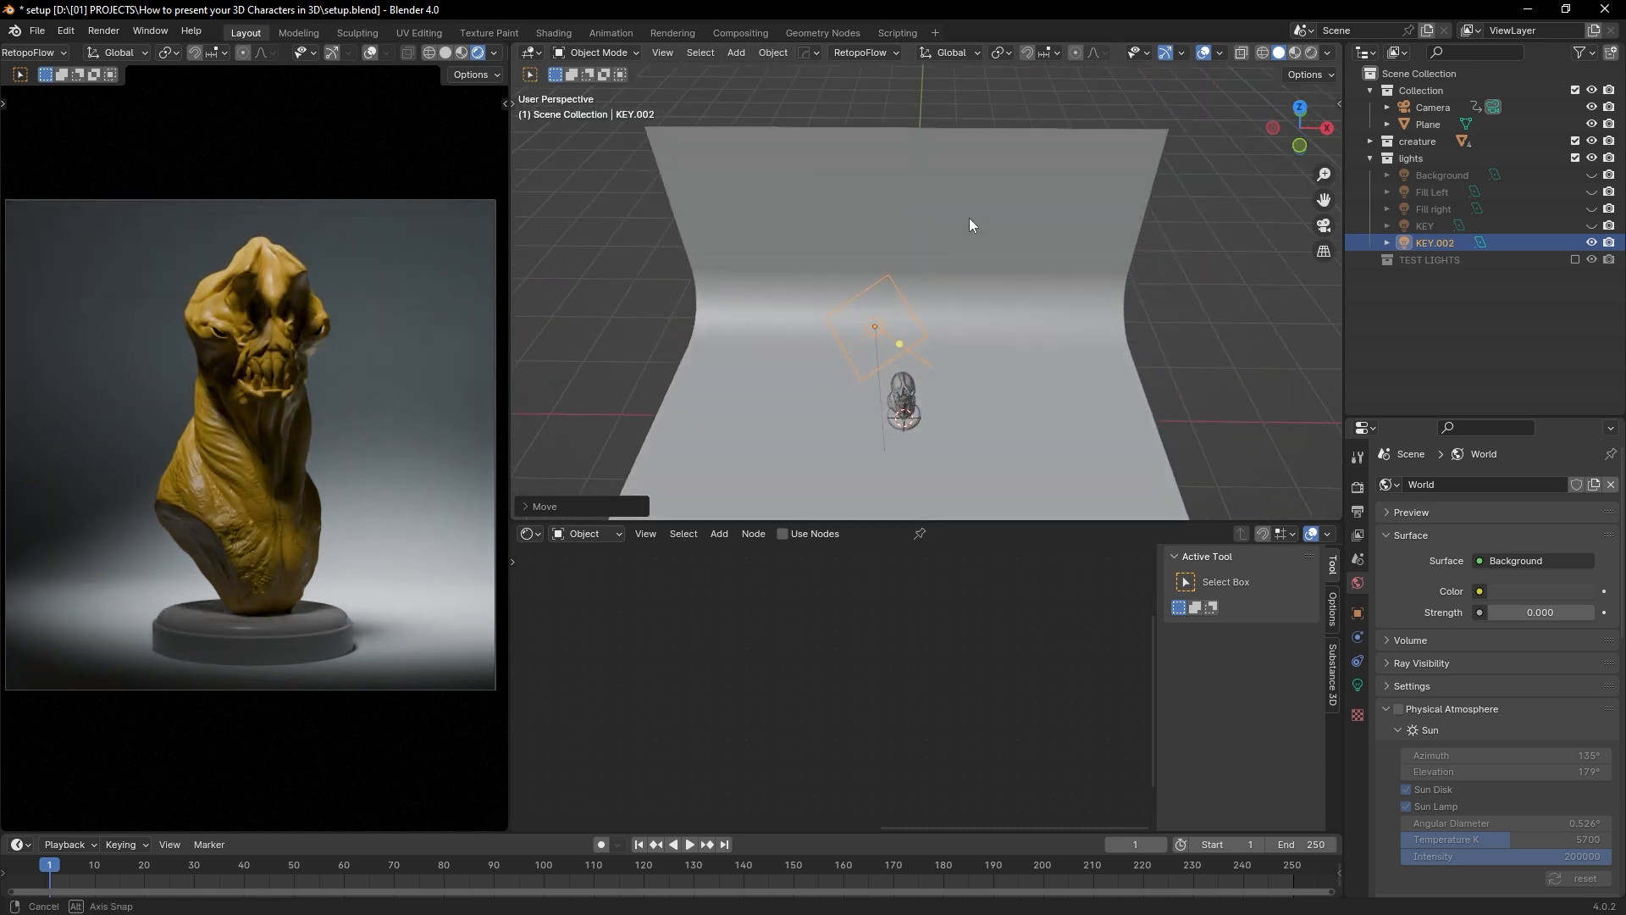
middle_drag(928, 371, 822, 354)
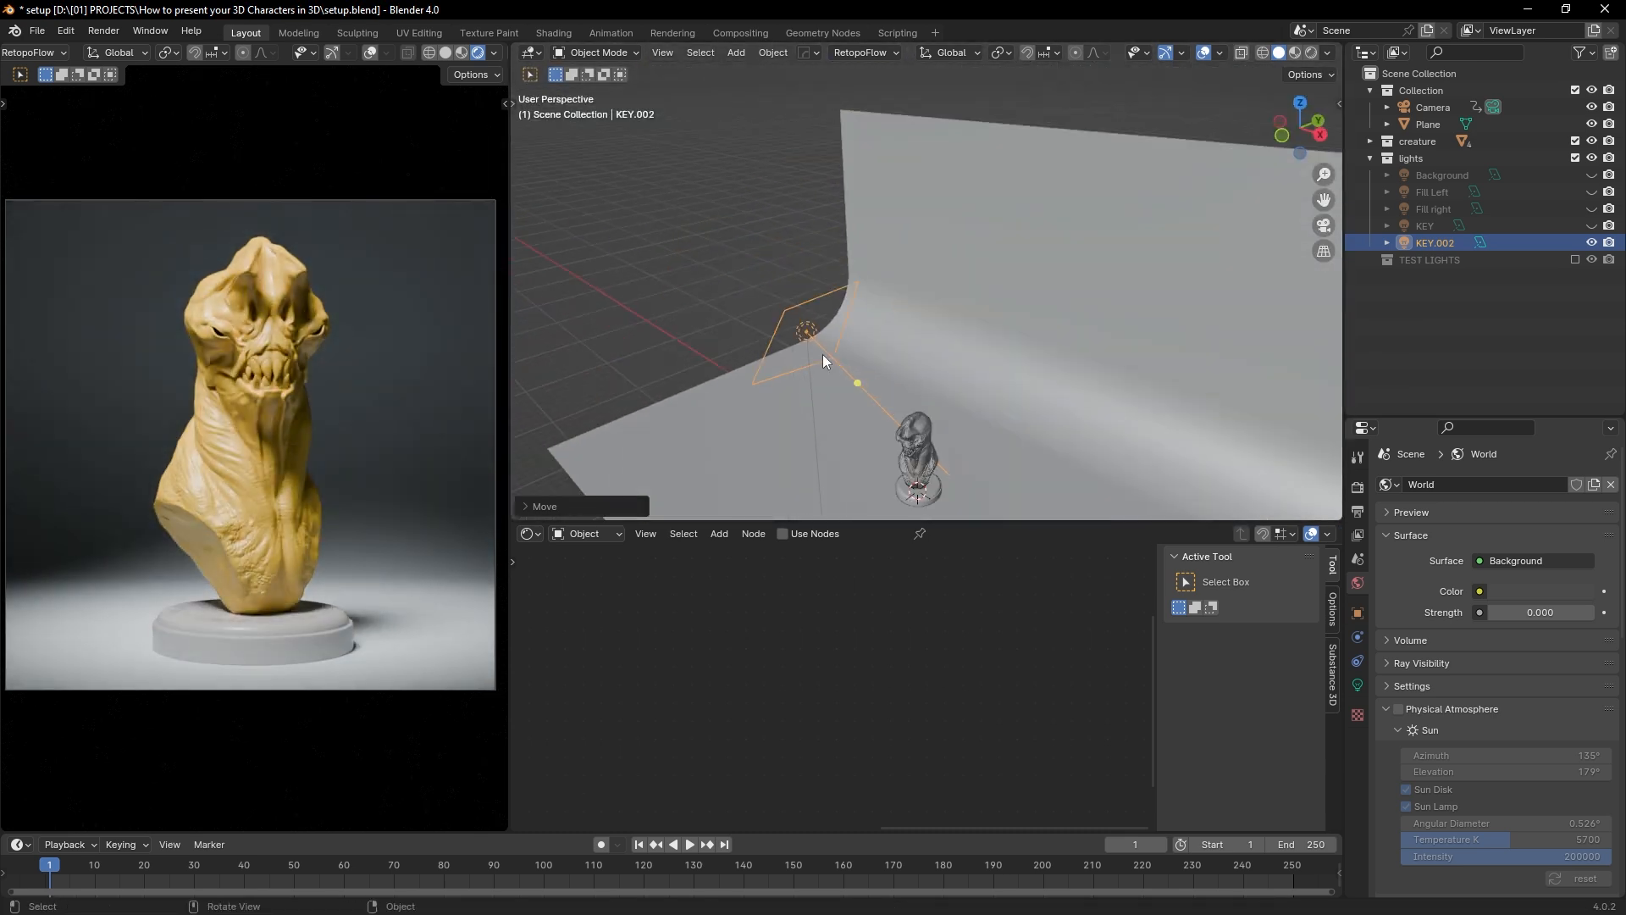
scroll(823, 356, down, 3)
middle_drag(931, 395, 764, 298)
key(r)
click(776, 360)
key(g)
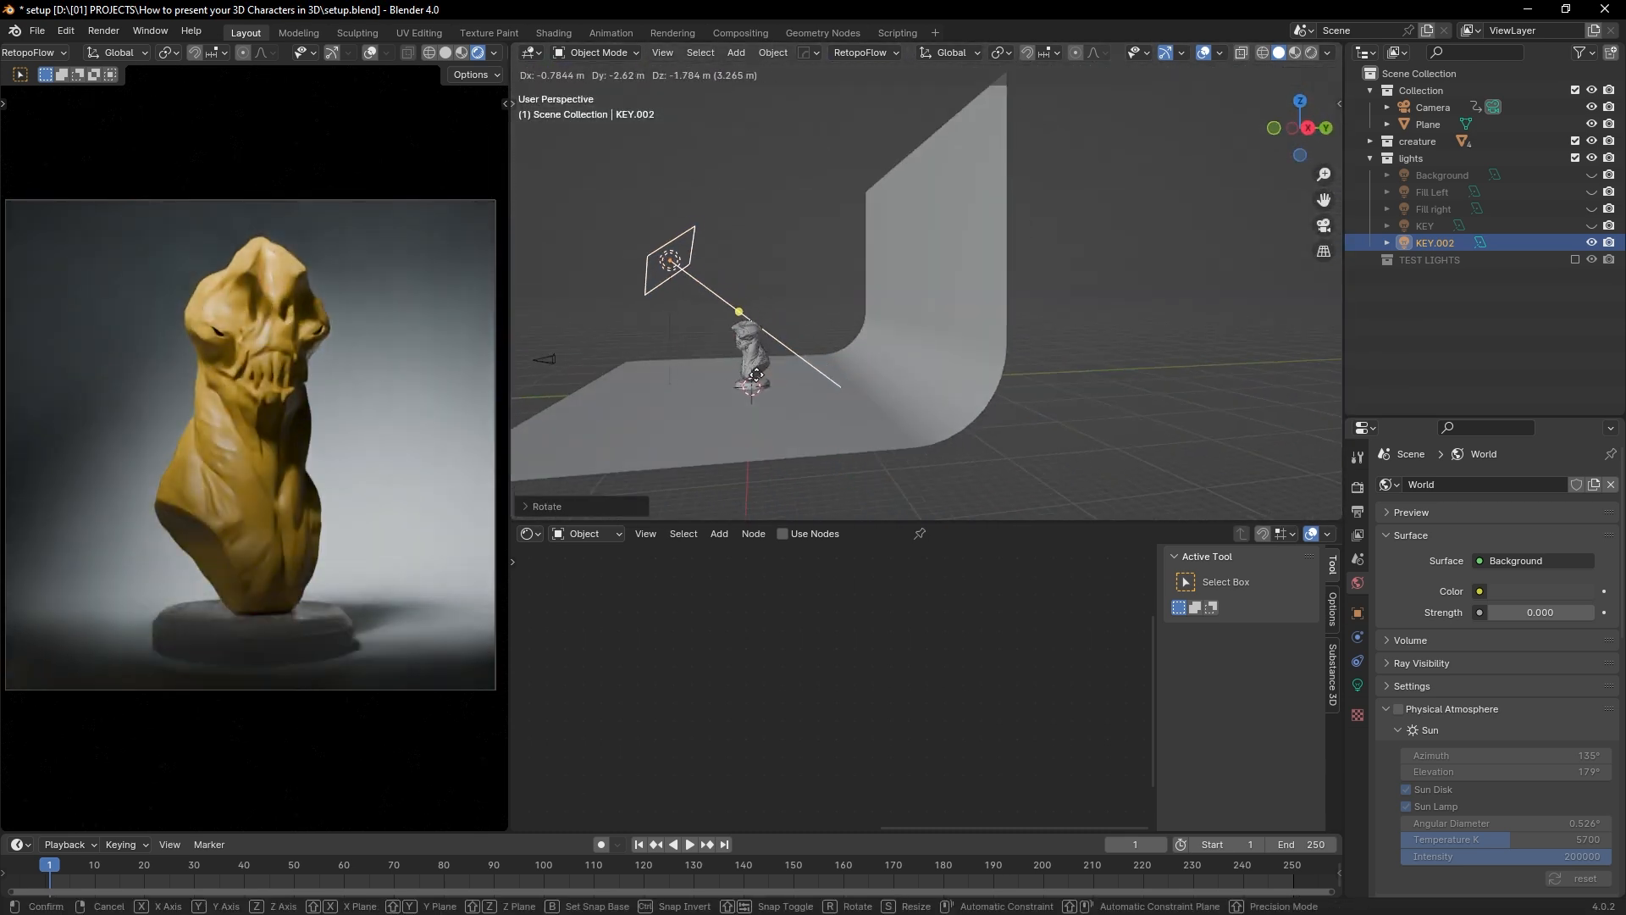
click(747, 388)
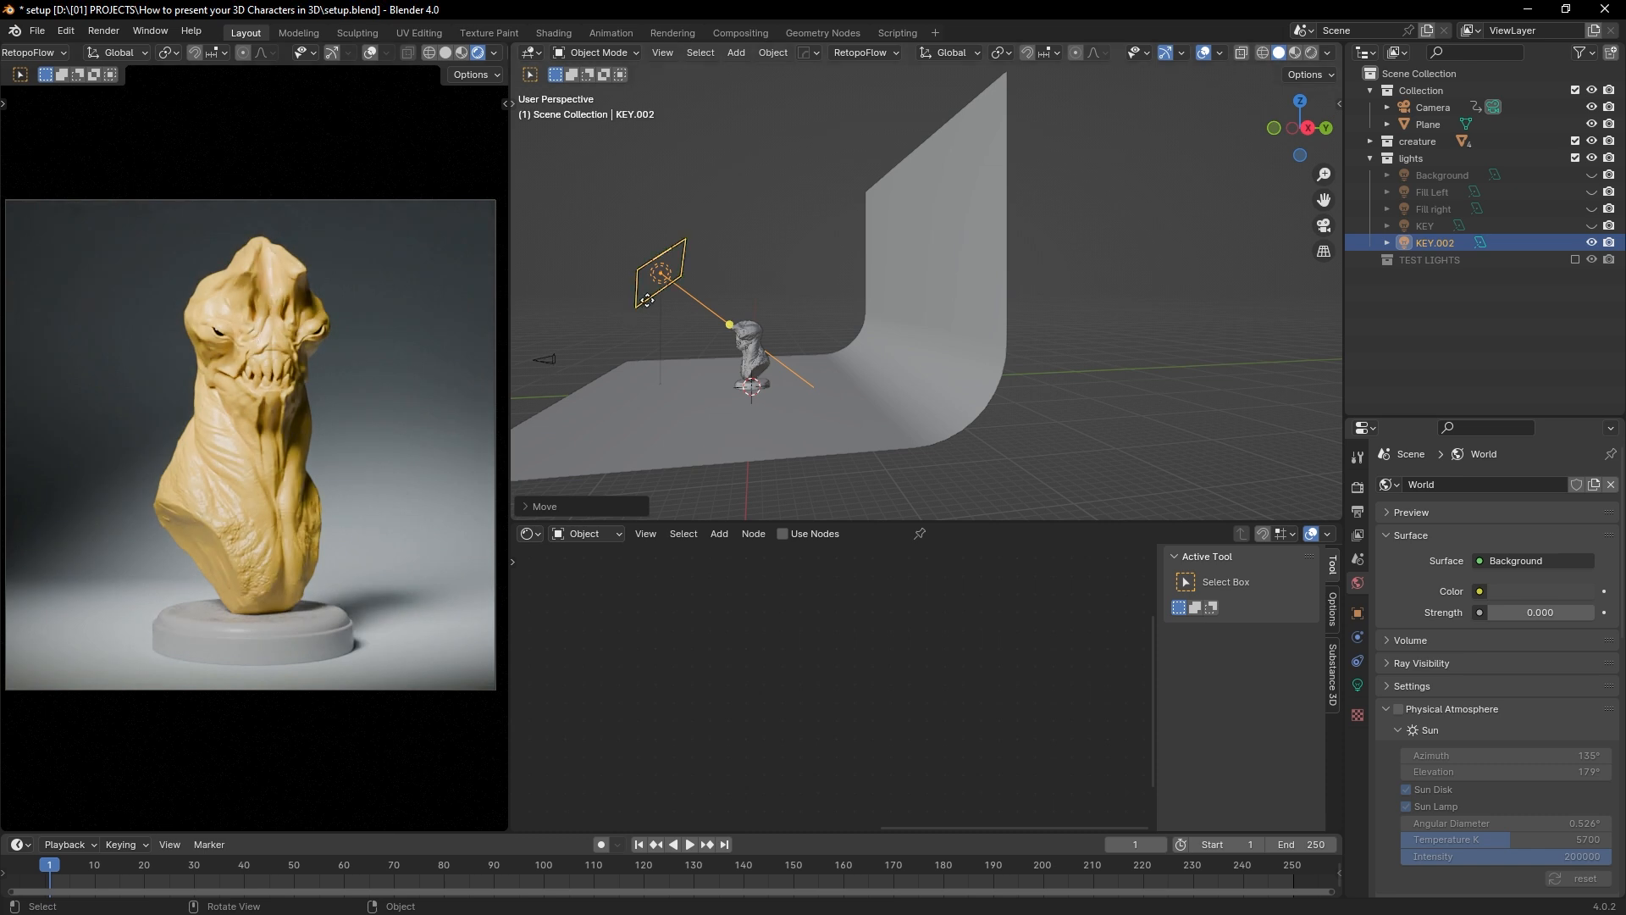
key(g)
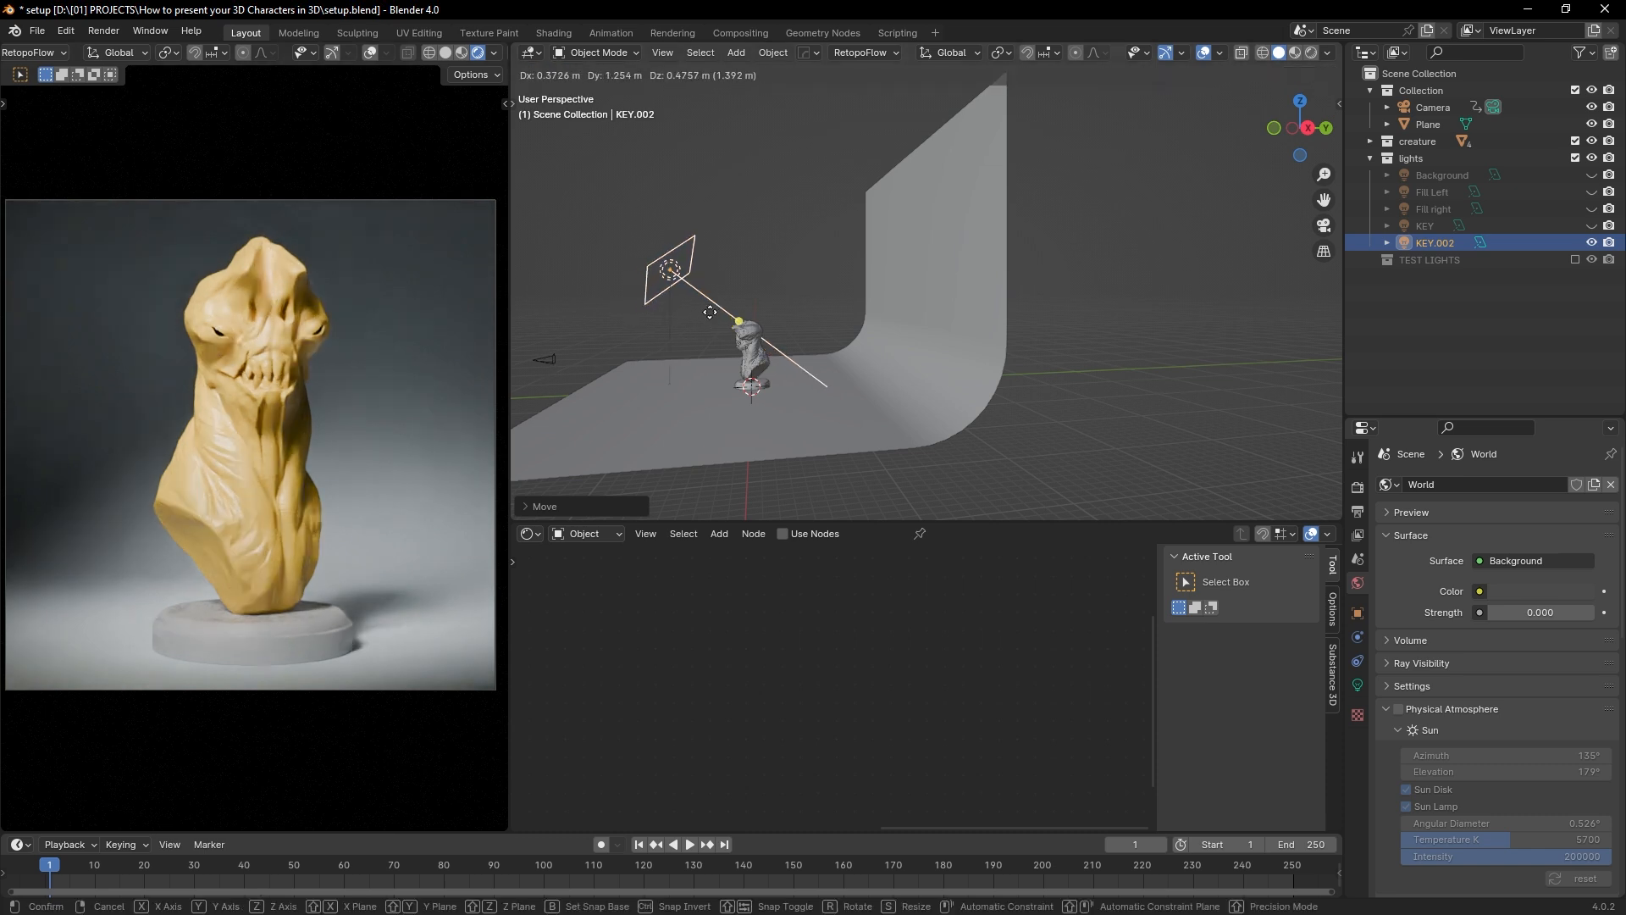
click(709, 318)
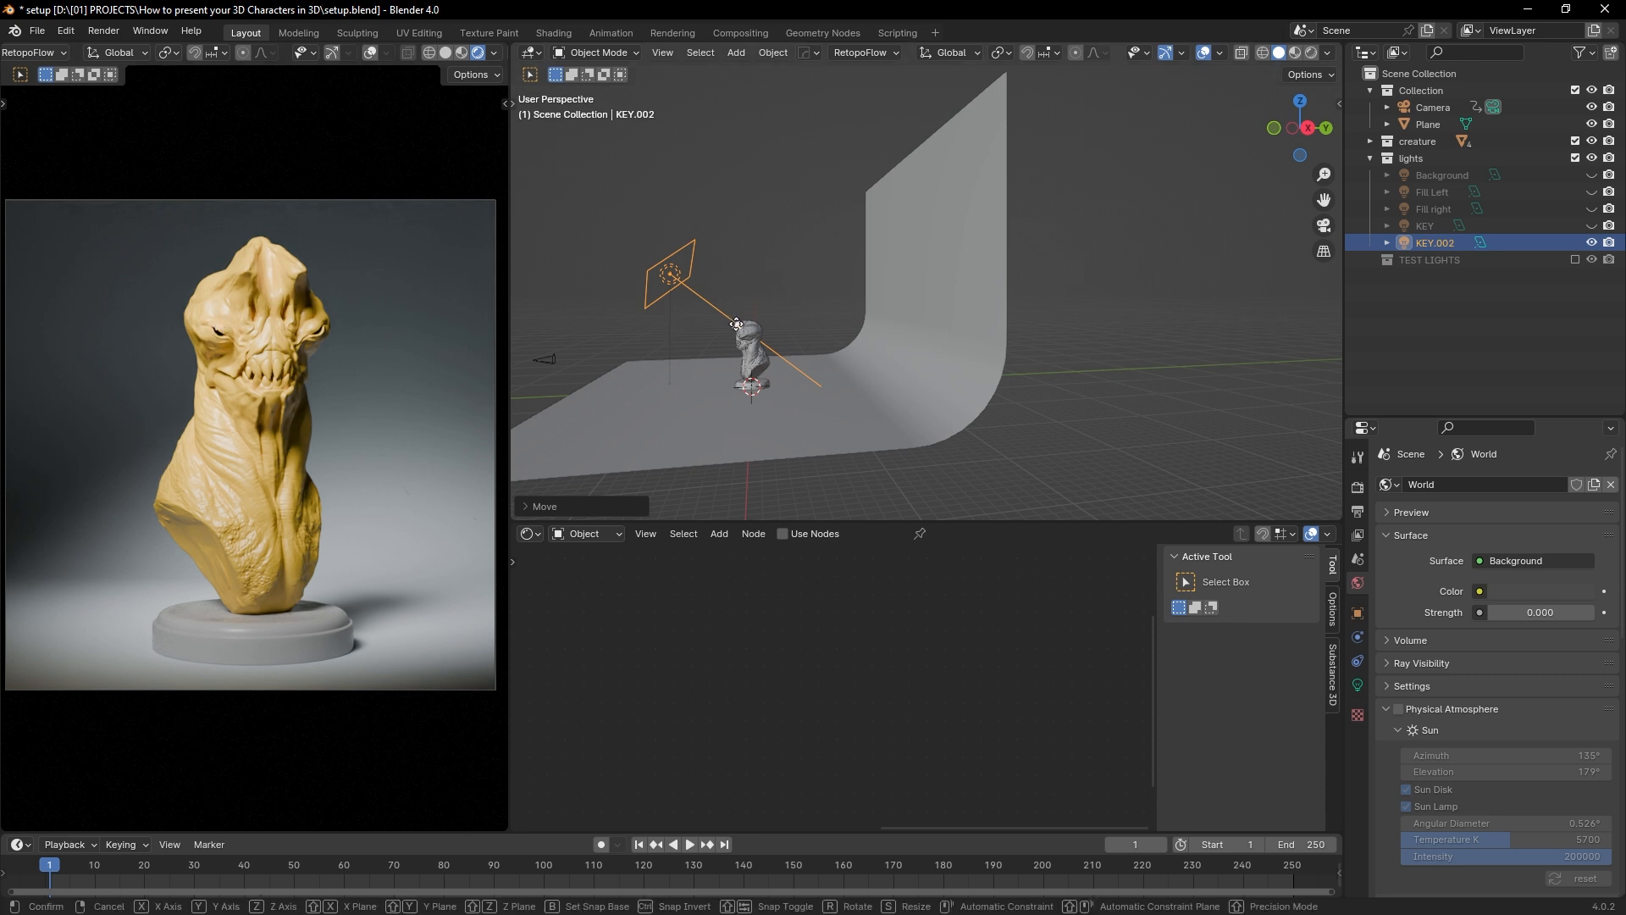
Step: Shift the KEY.002 light slightly closer to the bust from a front angle and scale it down a little
drag(734, 320, 722, 332)
mouse_move(721, 332)
middle_down()
mouse_move(850, 334)
mouse_move(746, 317)
middle_up()
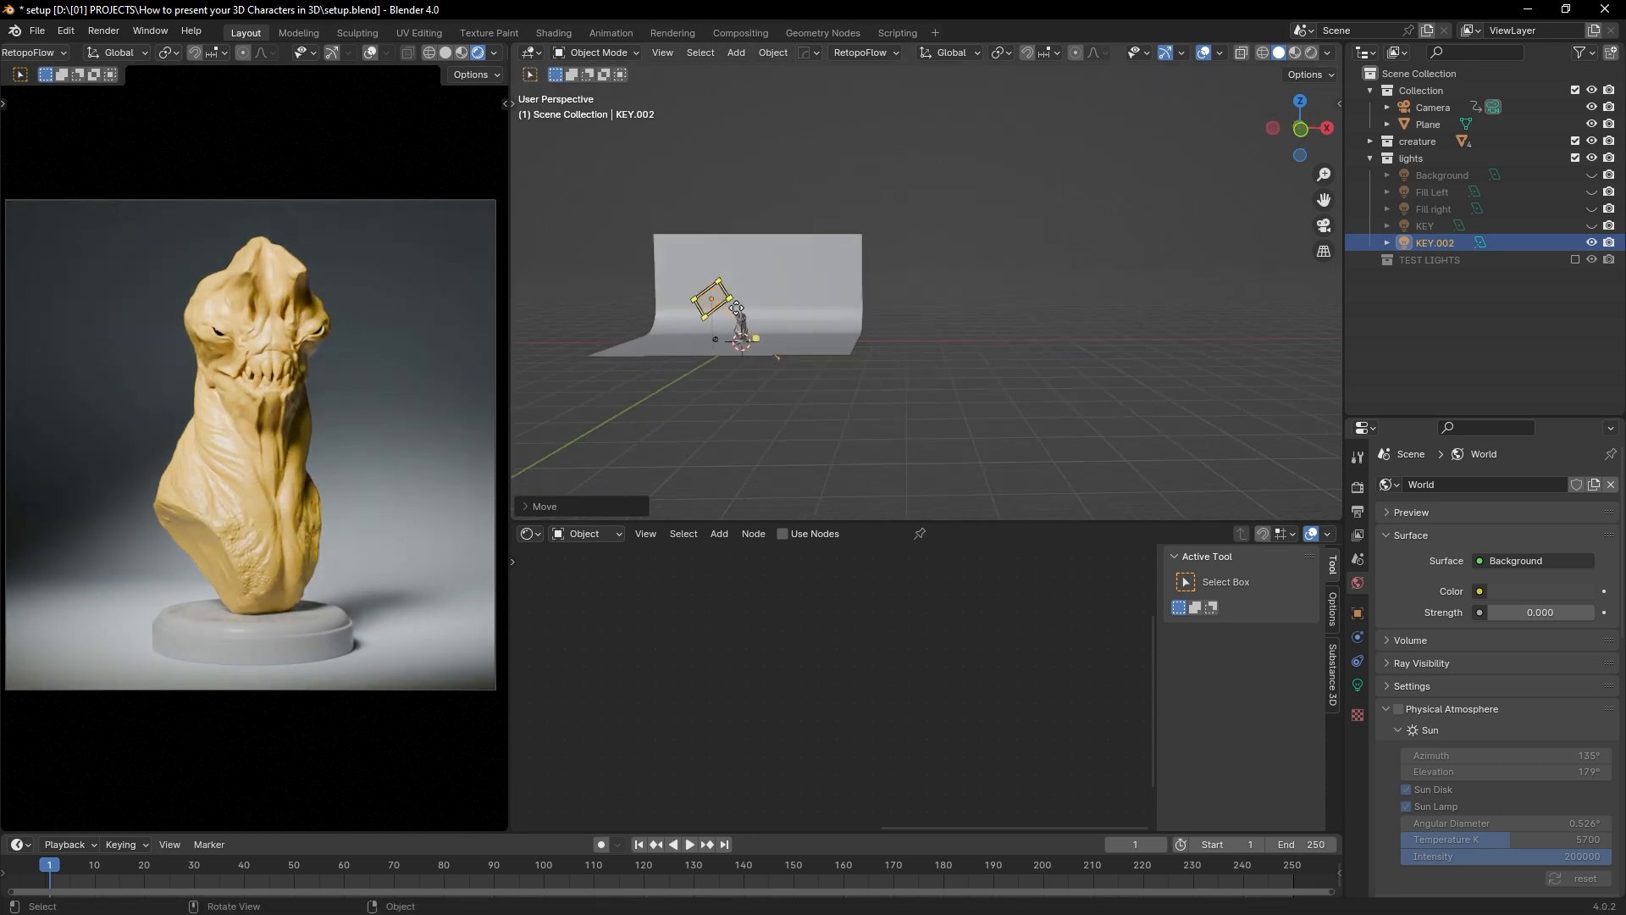
scroll(737, 315, up, 8)
key(g)
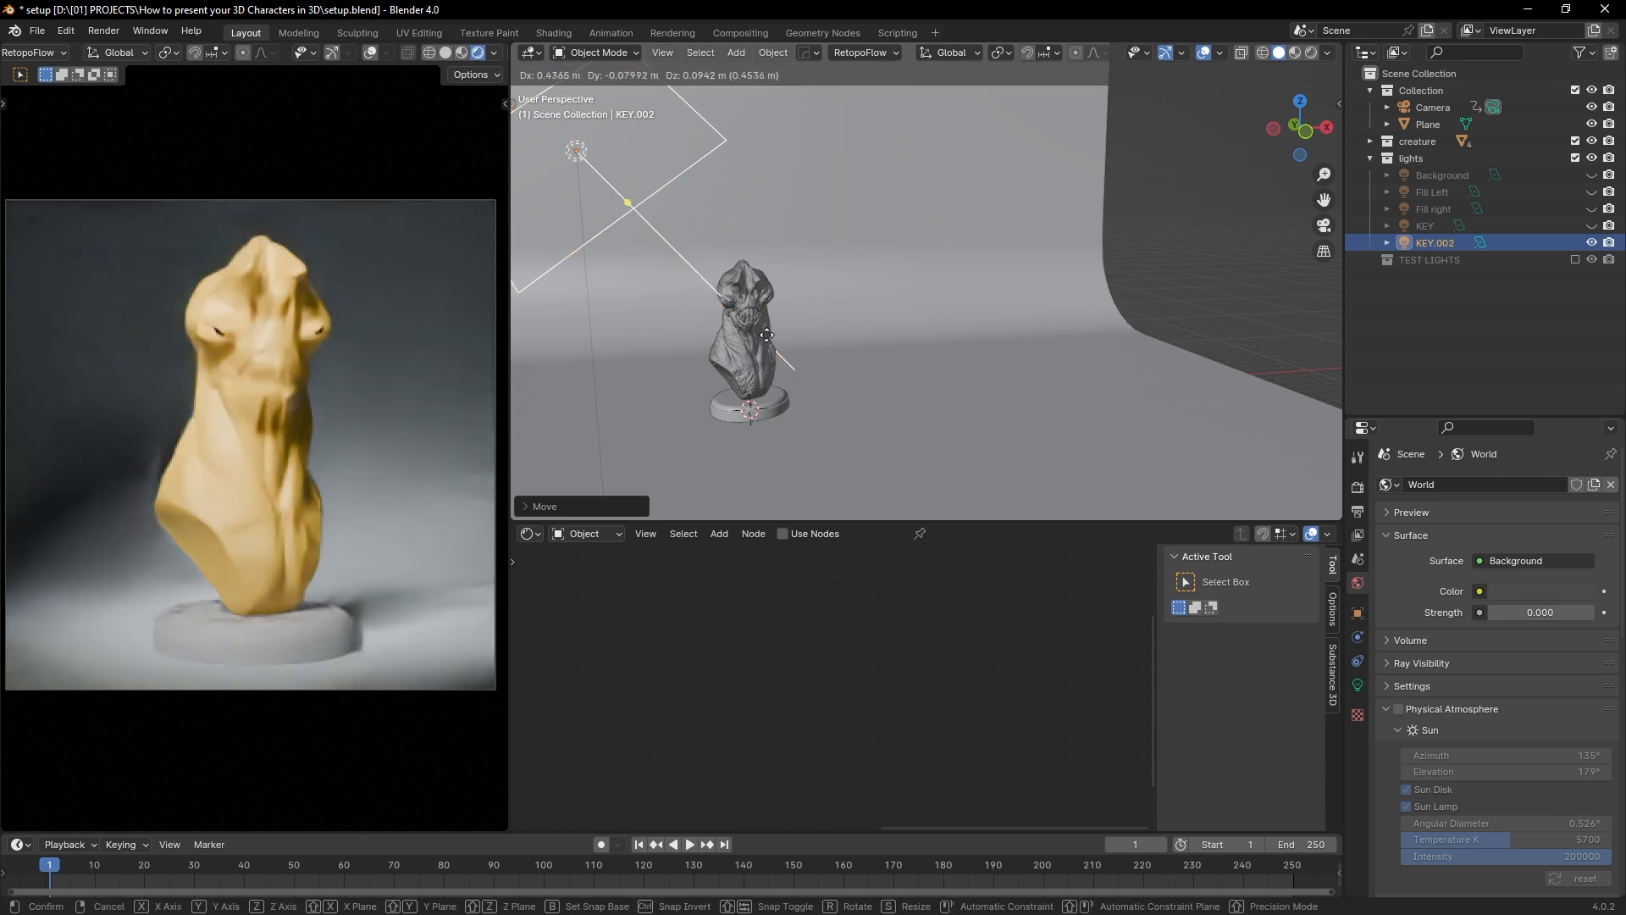
click(786, 344)
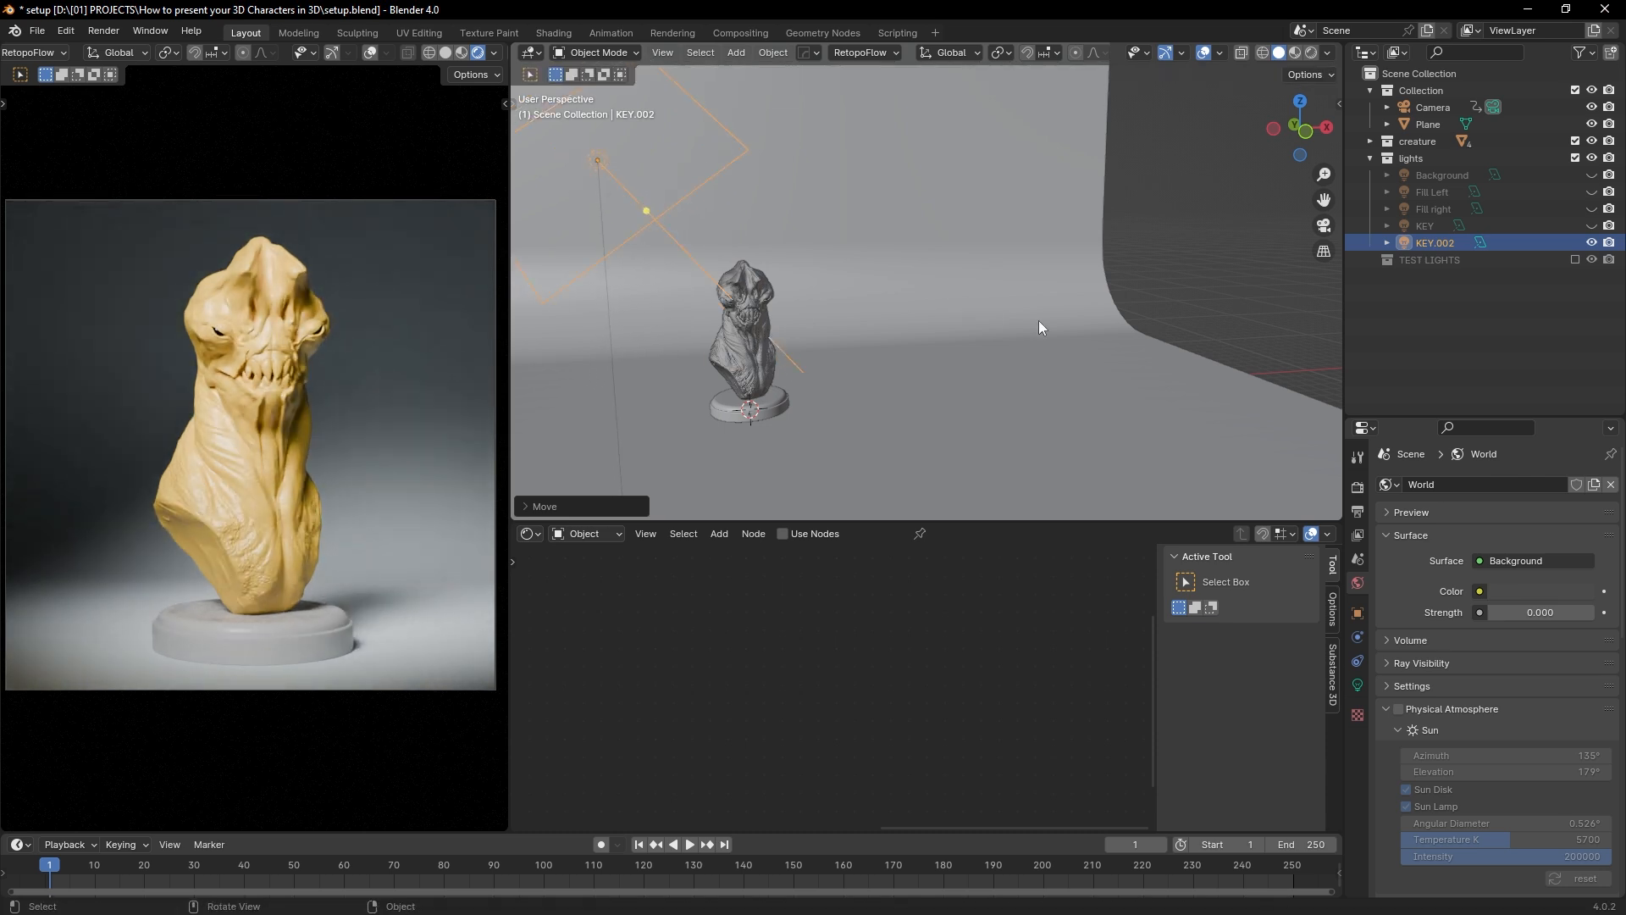
key(s)
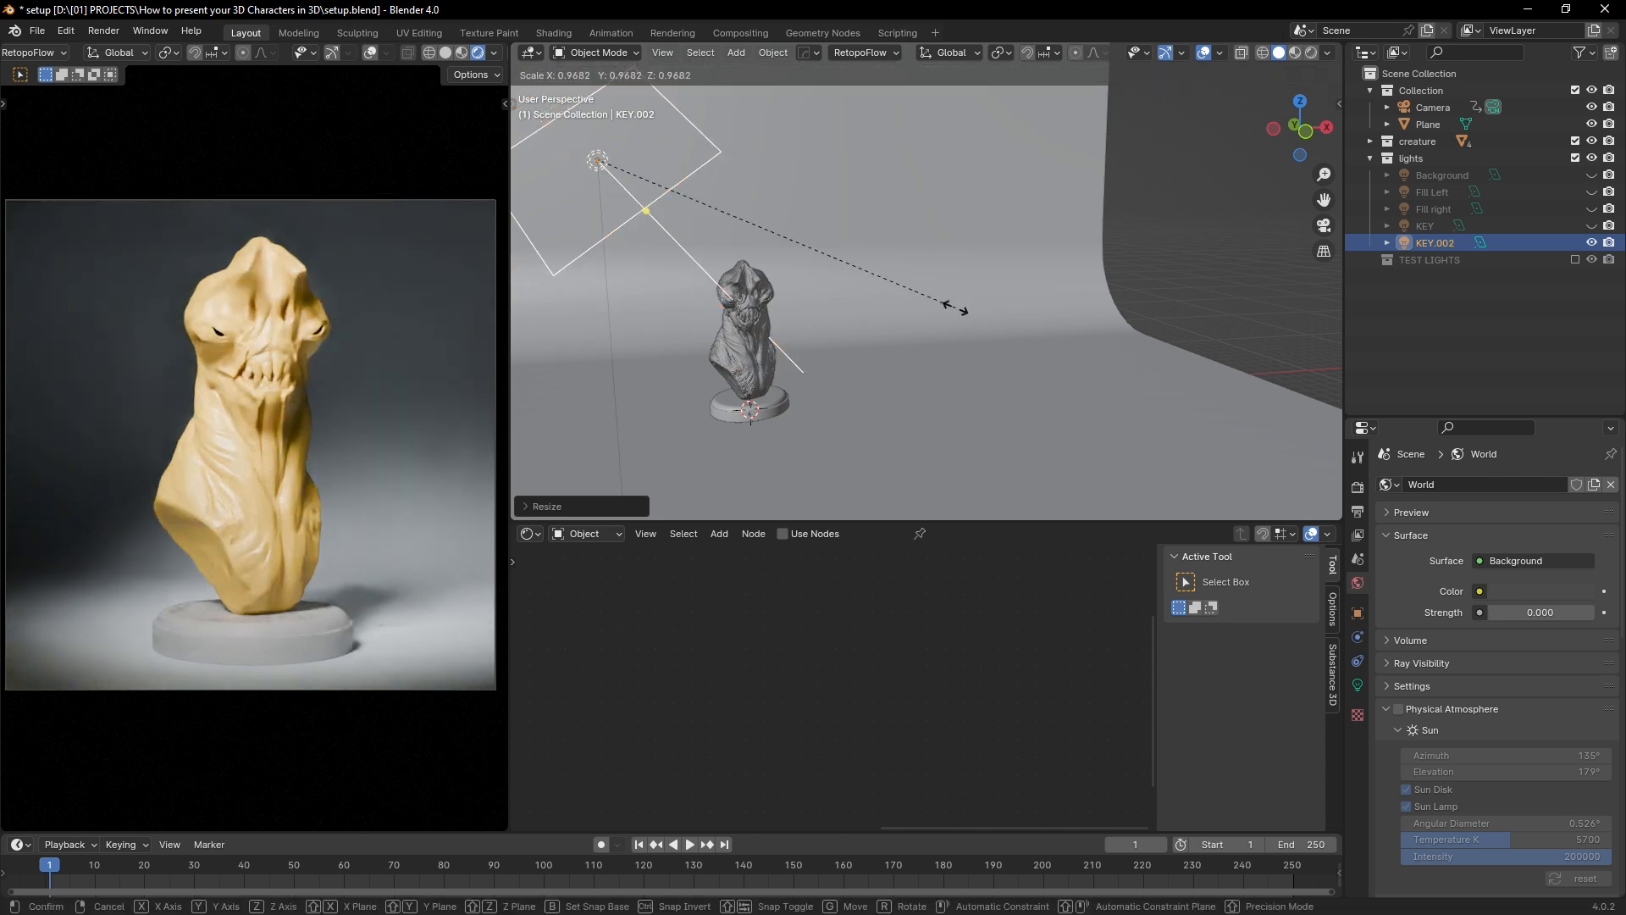
right_click(968, 310)
Step: Set the KEY.002 light's power to 54.9 W, its size to 0.97 m and its beam spread to 14.5°
click(1357, 684)
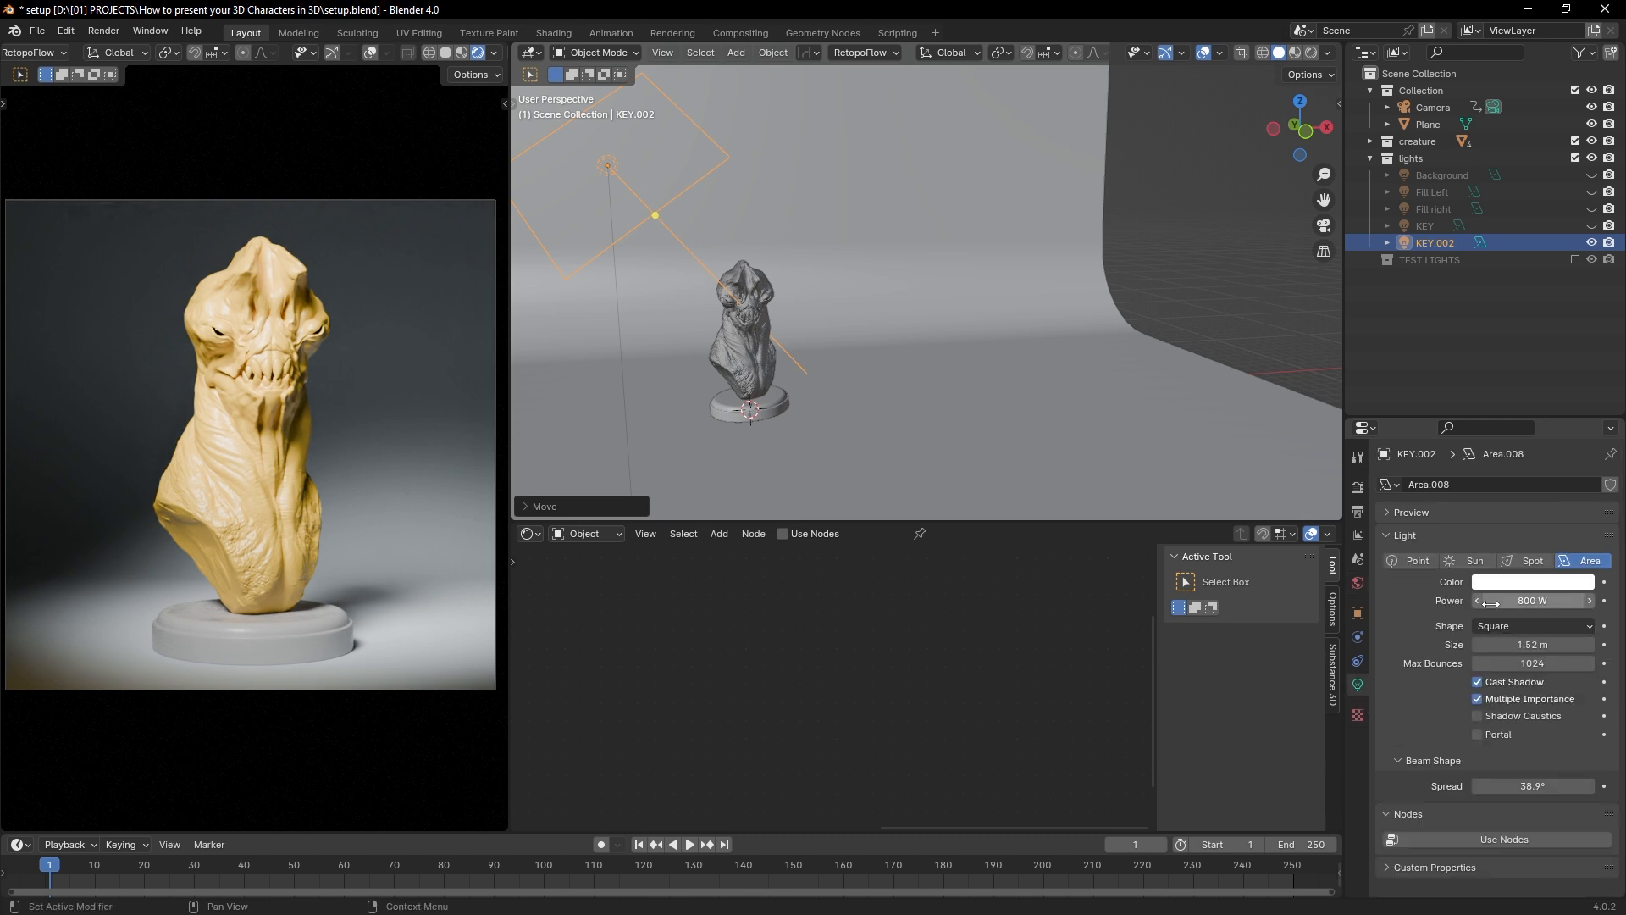
click(1553, 602)
text(50)
key(Return)
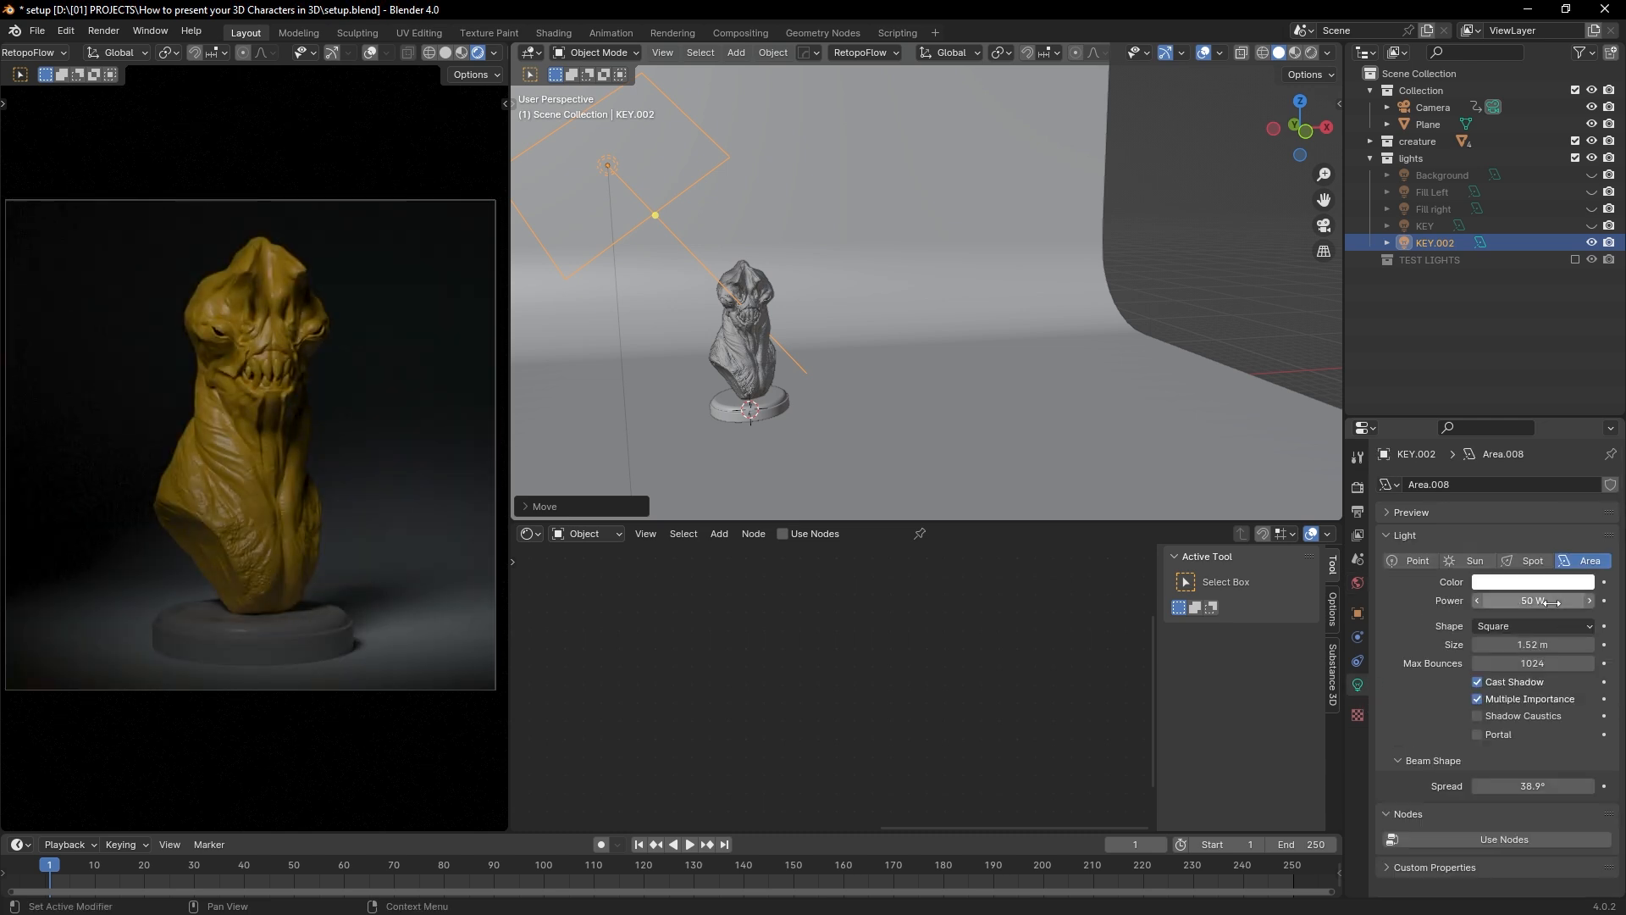
drag(1551, 603, 1547, 603)
drag(1548, 786, 1488, 786)
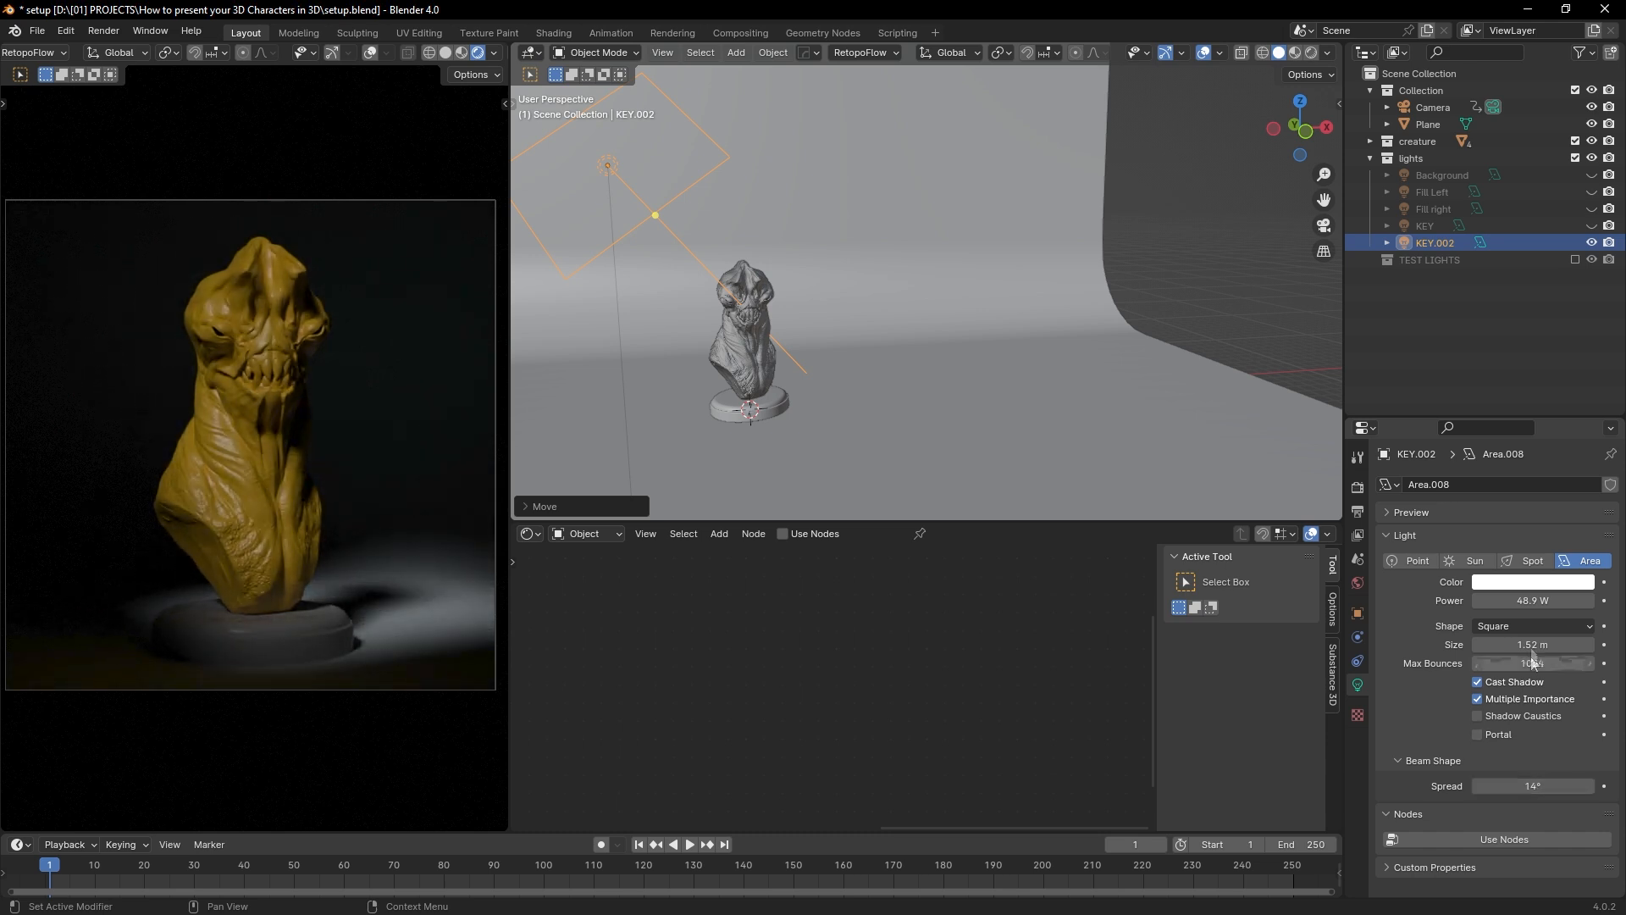
drag(1533, 645, 1499, 646)
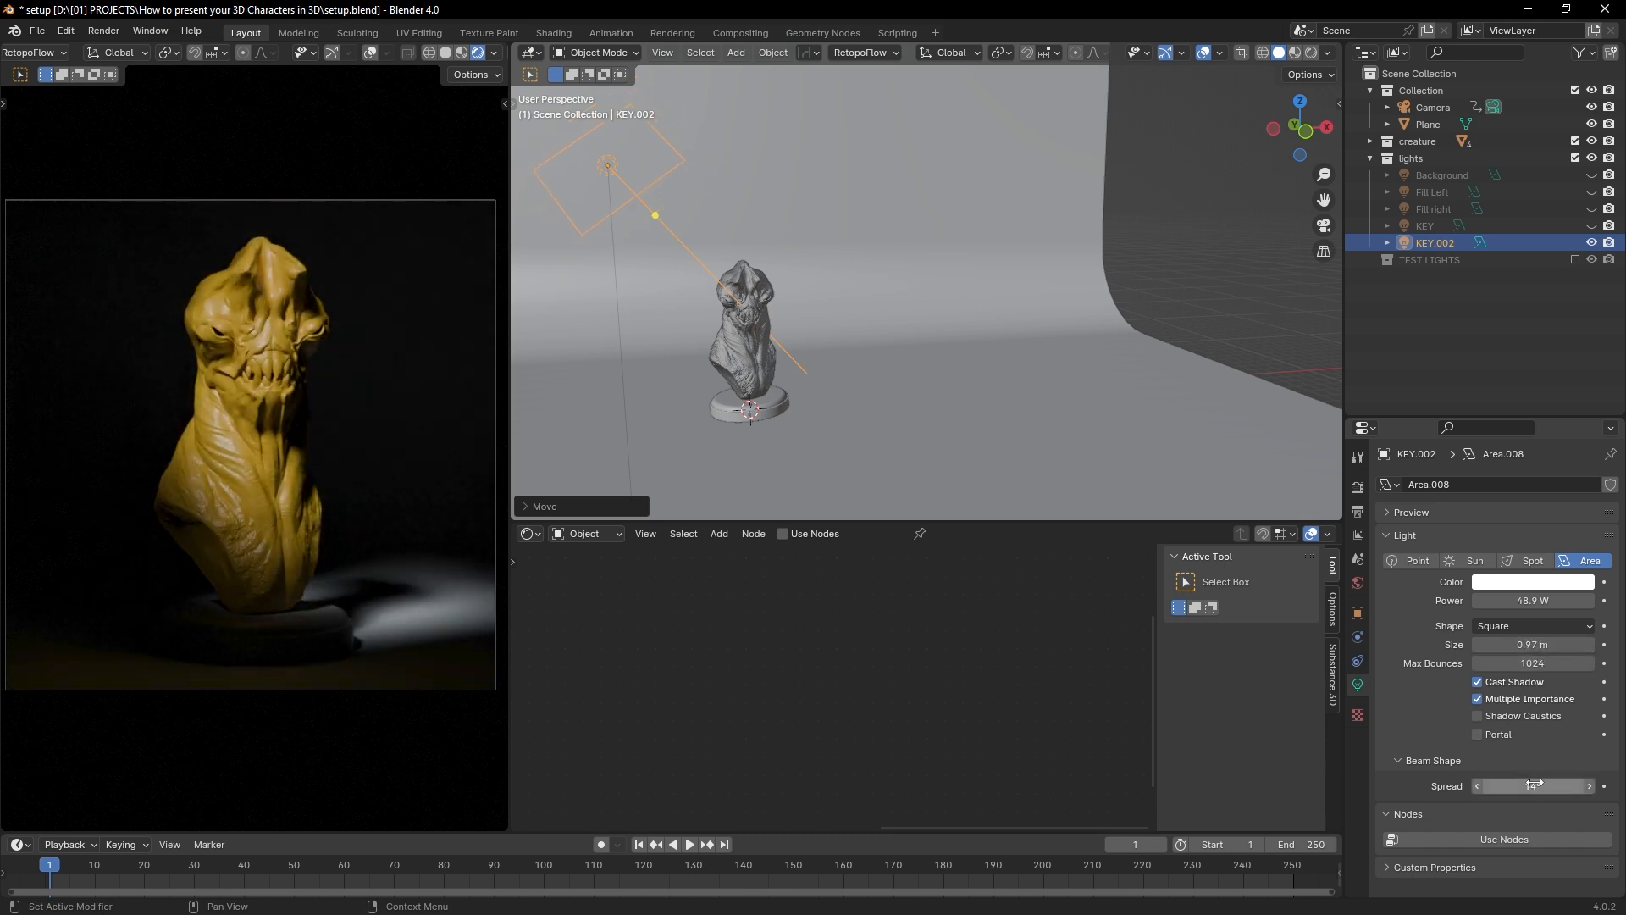
drag(1534, 784, 1535, 785)
drag(1533, 601, 1541, 600)
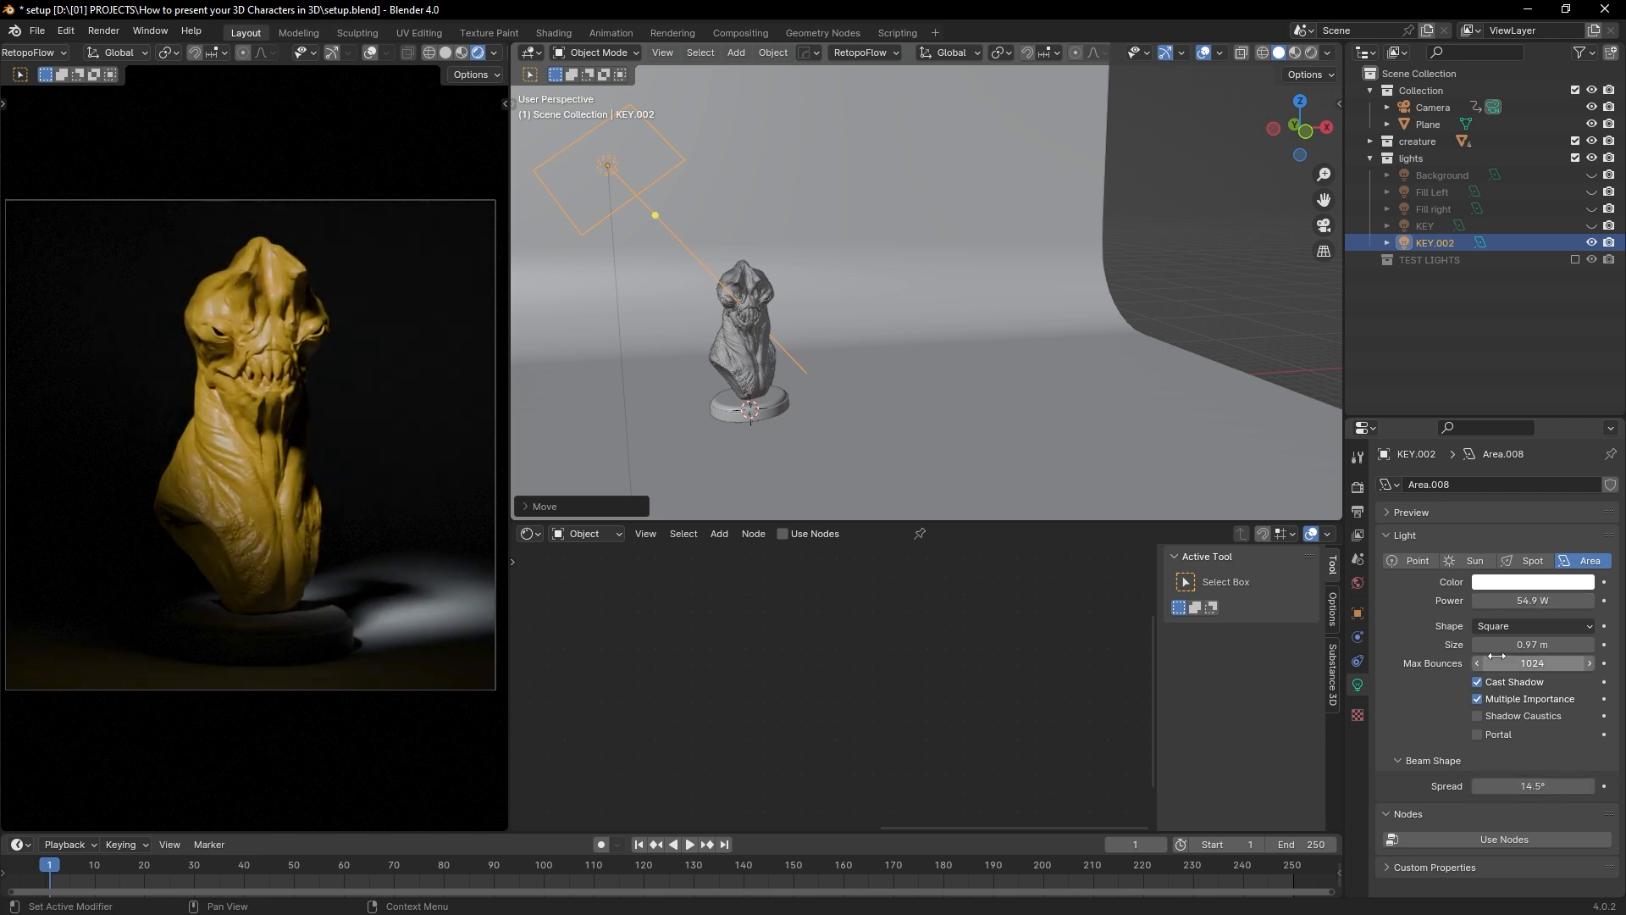
Step: Rotate and reposition the KEY.002 light in top view so that its beam points at the bust
middle_drag(827, 253, 826, 368)
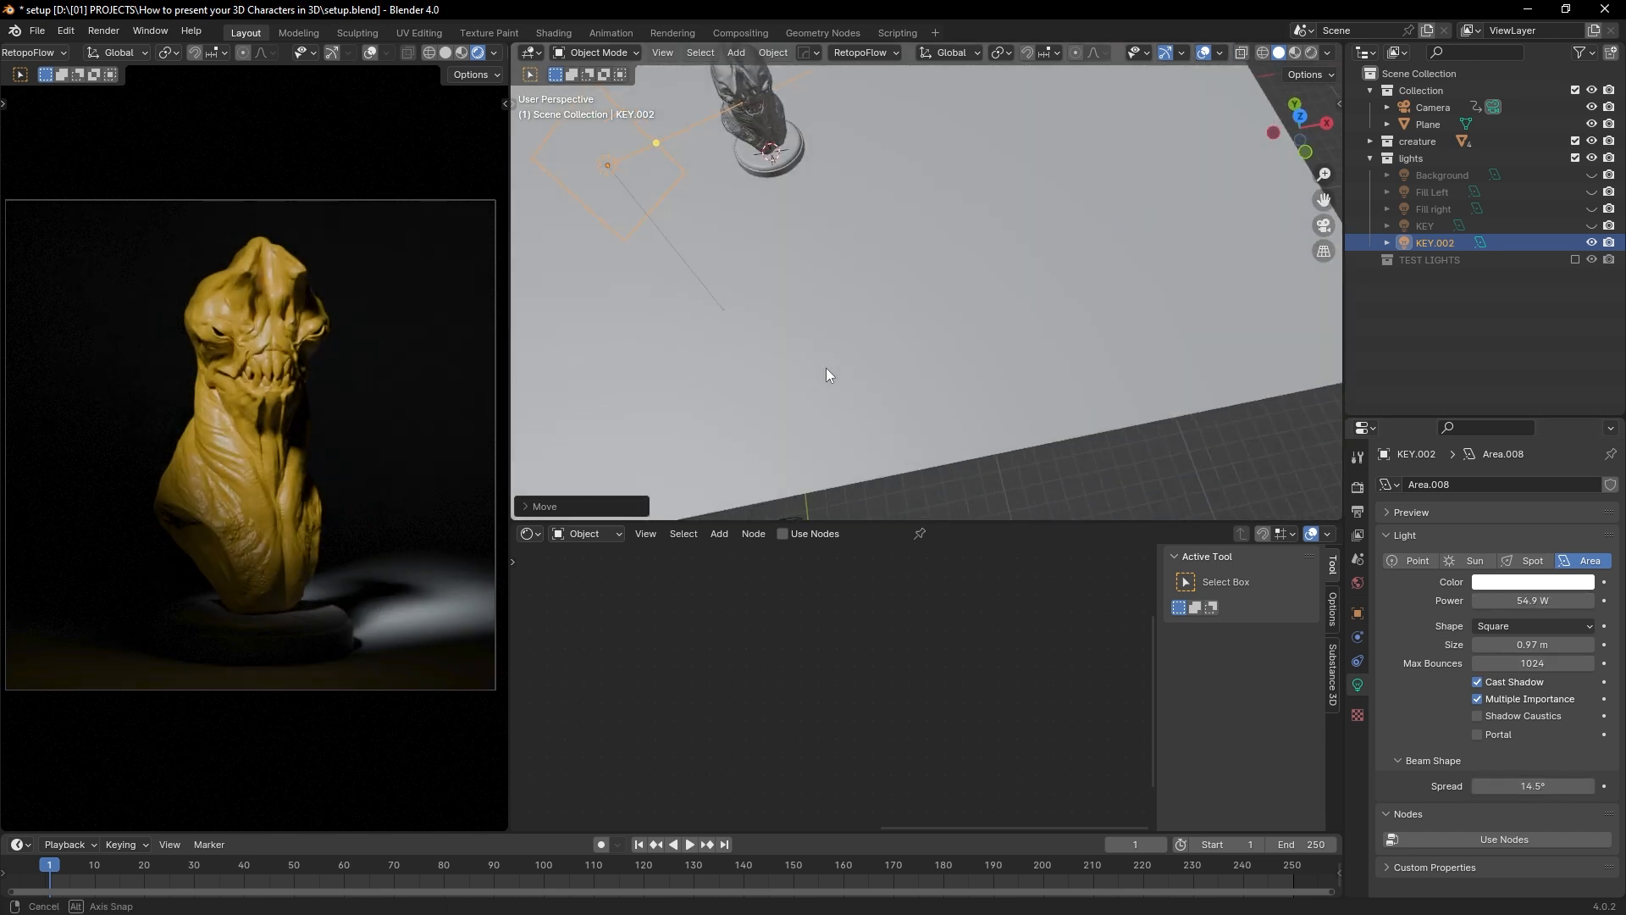
key(KP_7)
shift+middle_drag(903, 231, 878, 303)
key(r)
click(964, 367)
key(g)
click(969, 360)
Step: Tilt the KEY.002 light to a shallower angle in side view and lower it so the beam hits the face
key(r)
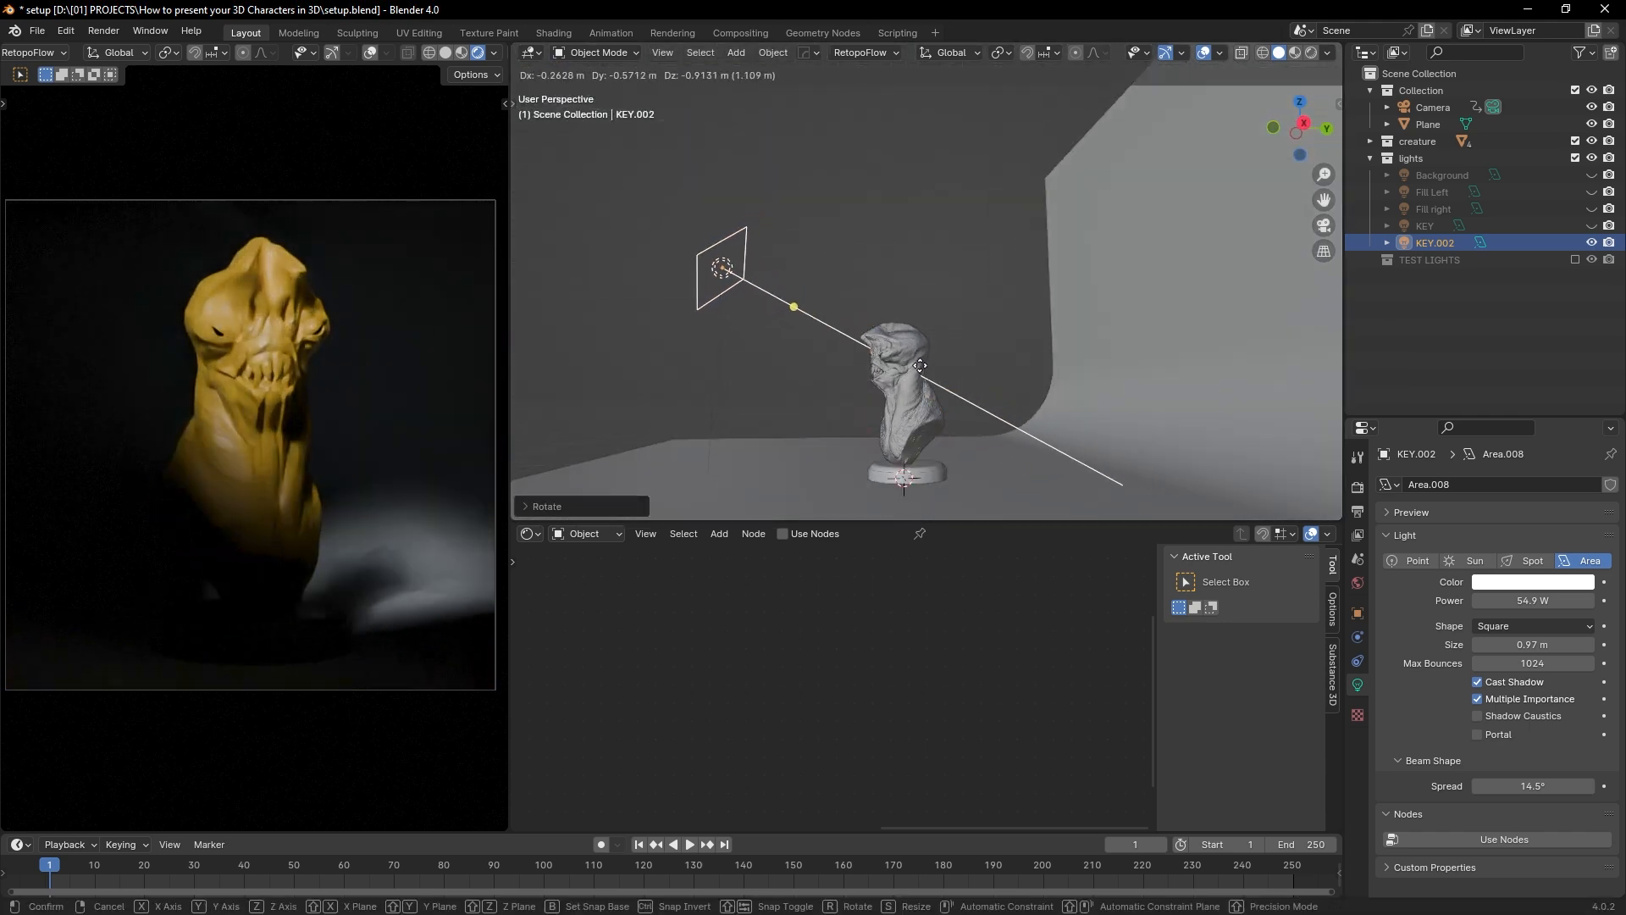
click(907, 384)
key(g)
click(927, 367)
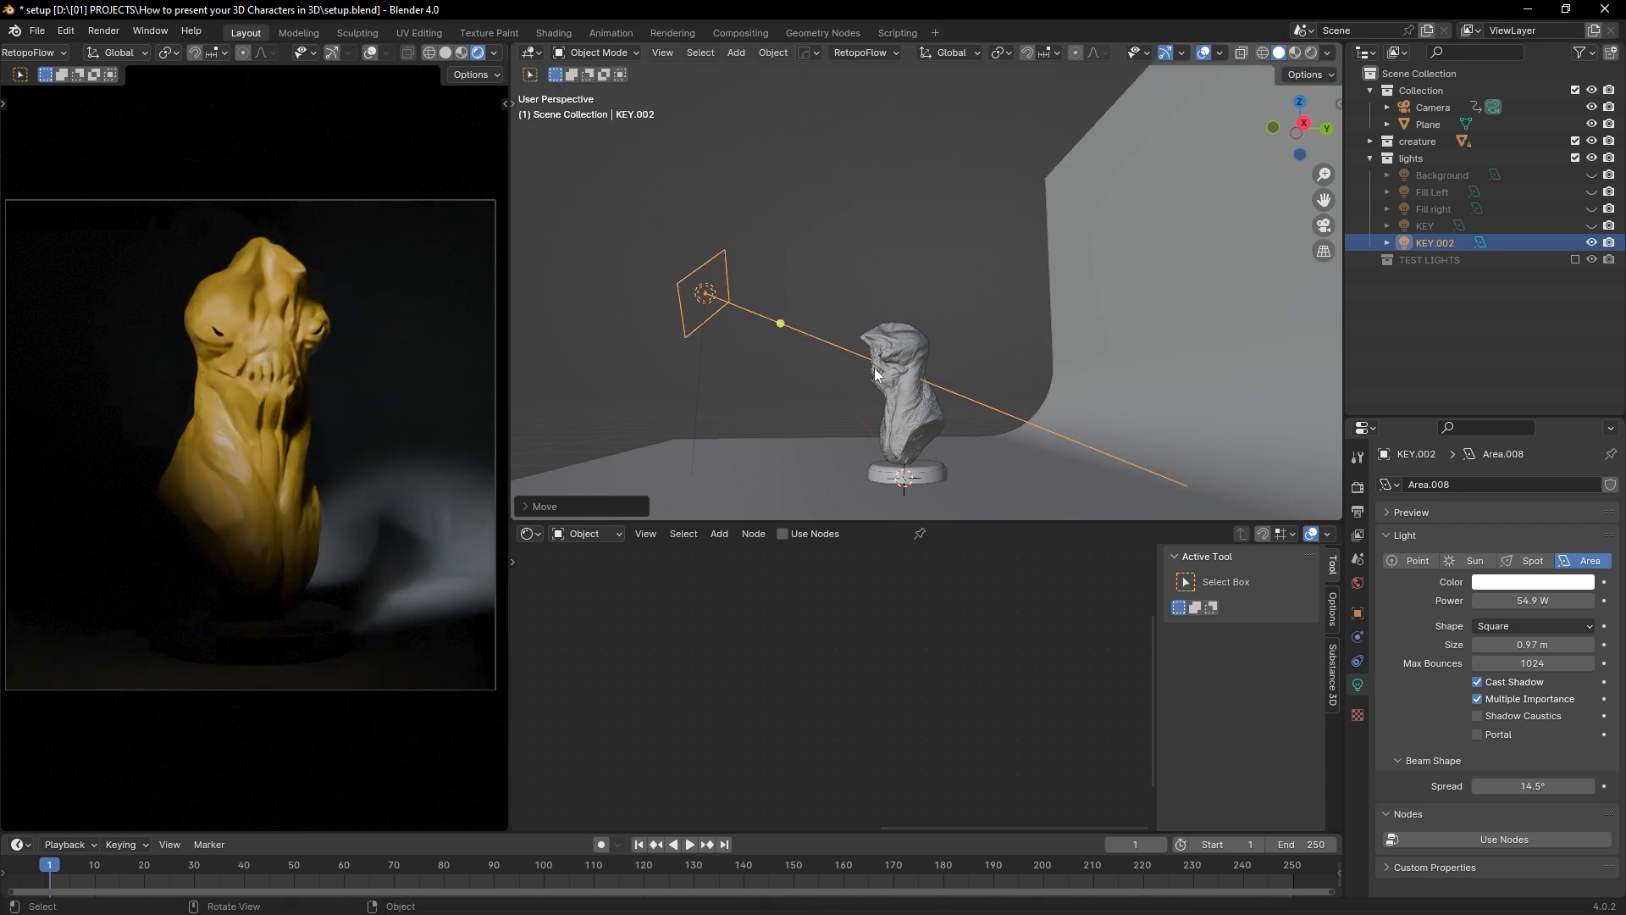
middle_drag(926, 368, 1059, 406)
key(g)
click(1051, 400)
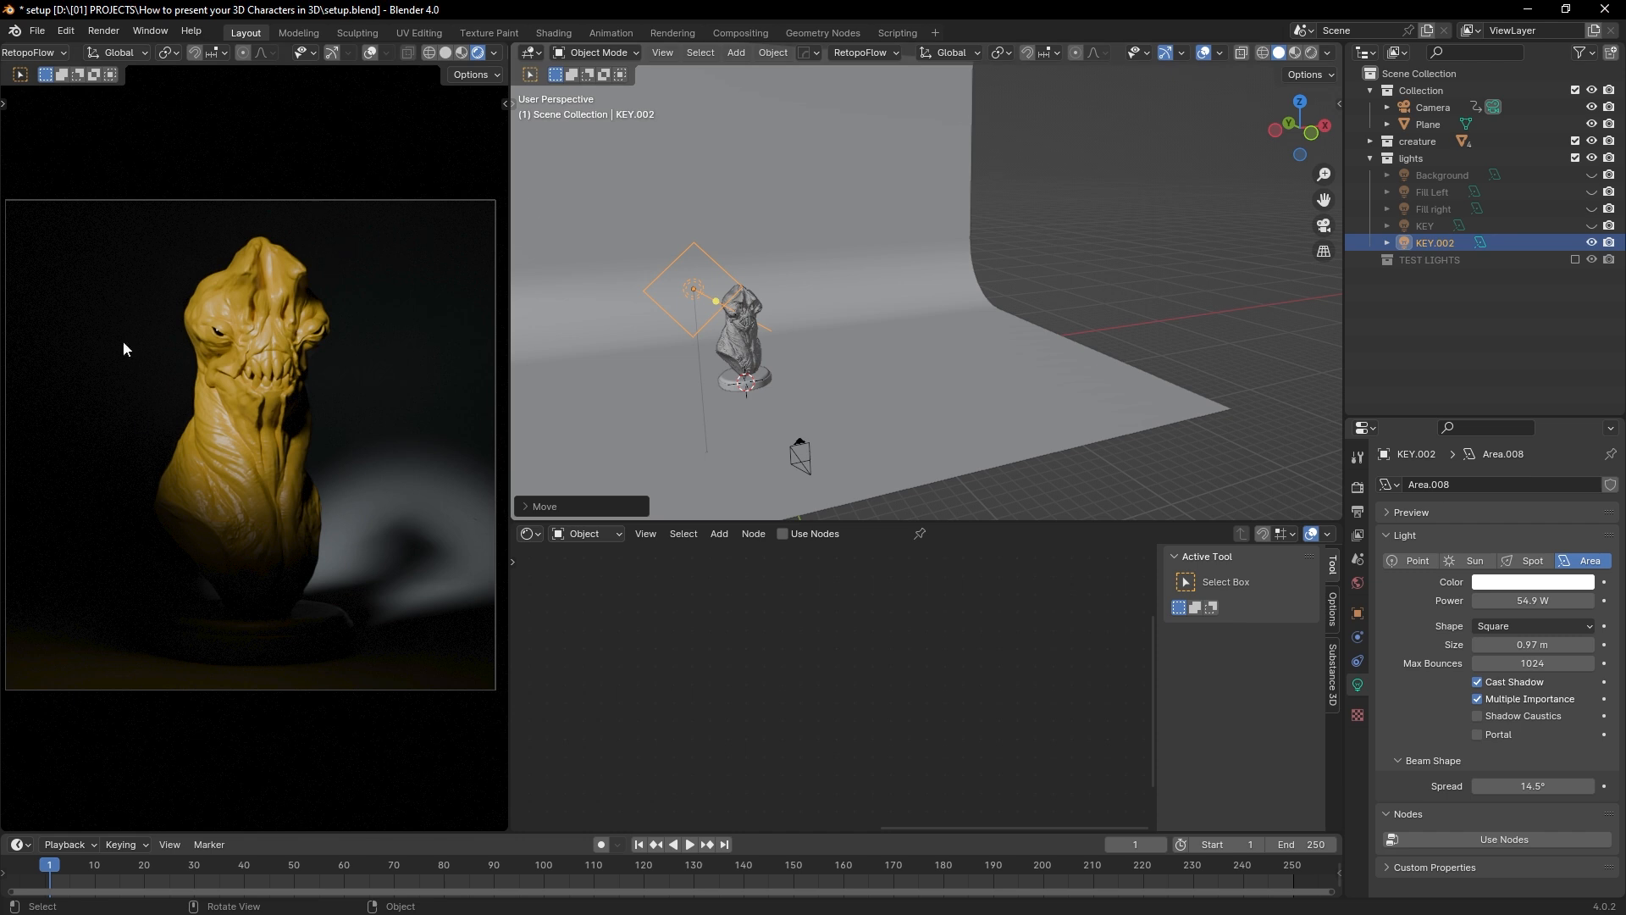
Step: Rename the KEY.002 light as "extra fill - face fill"
double_click(1431, 243)
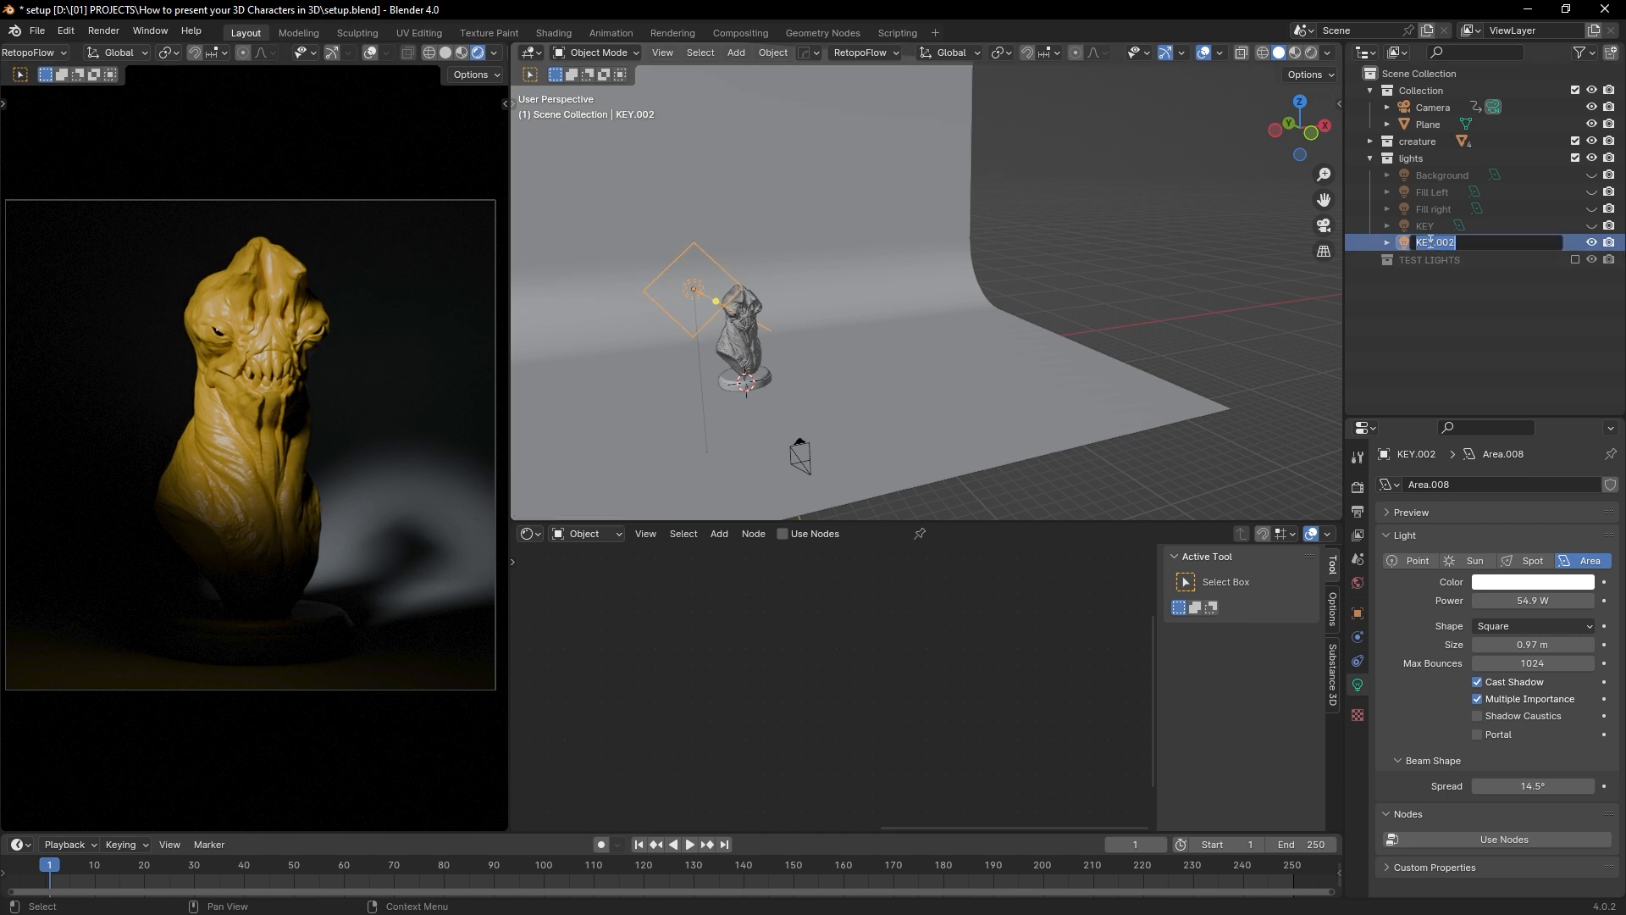
text(extra fill - face fill)
key(Return)
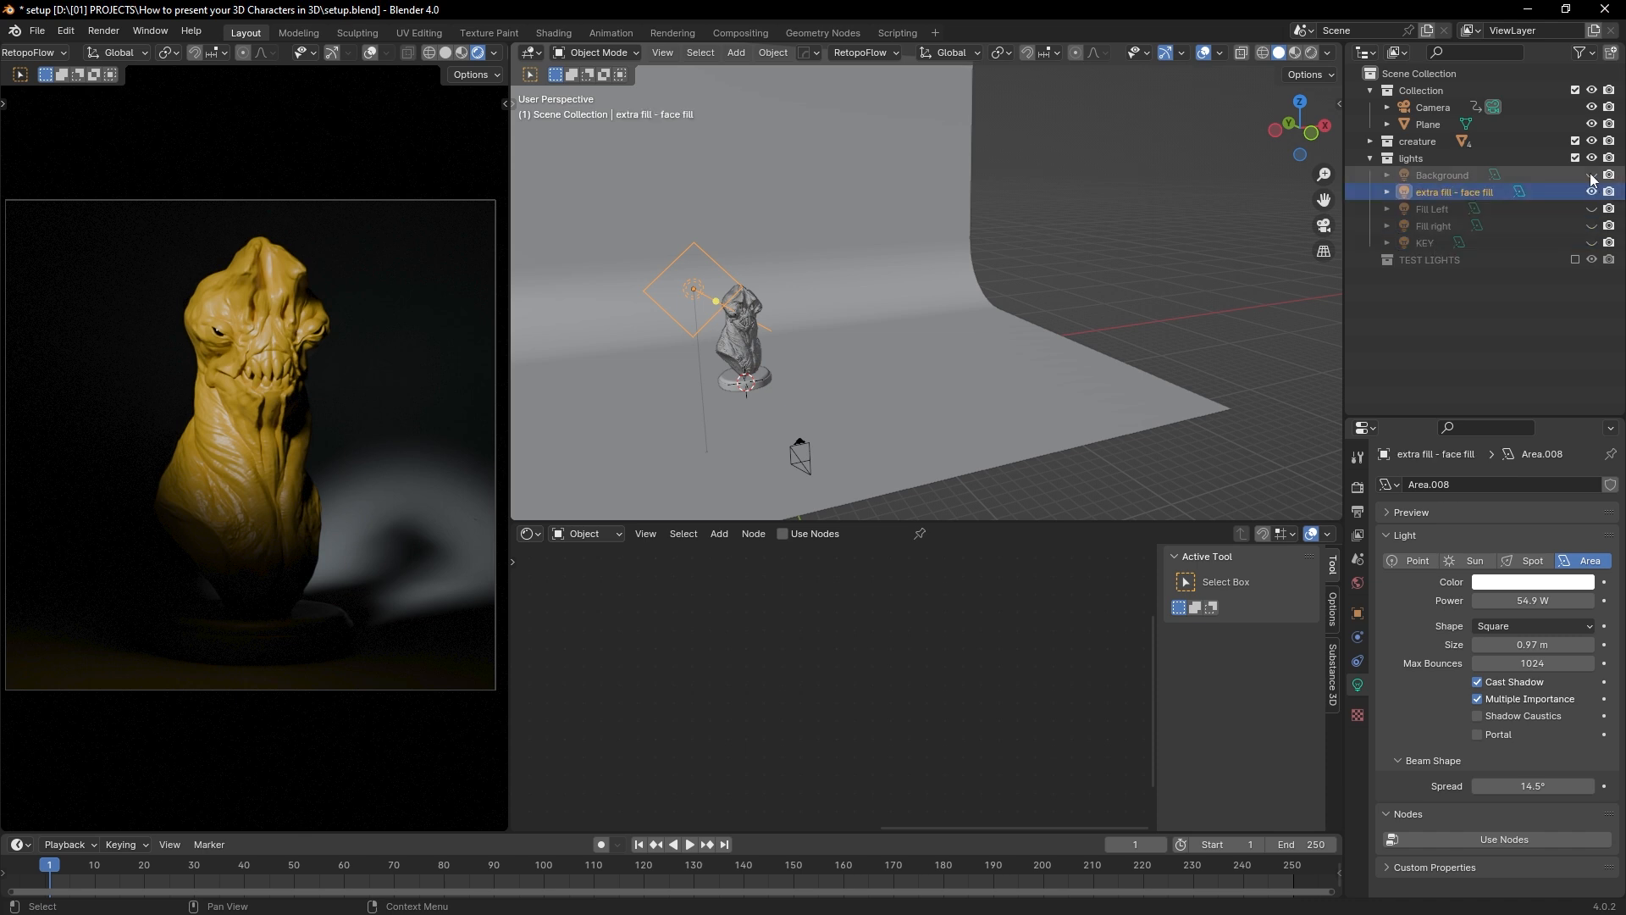
Step: Unhide all the other lights and compare the render with the face fill light off and on
drag(1592, 175, 1592, 243)
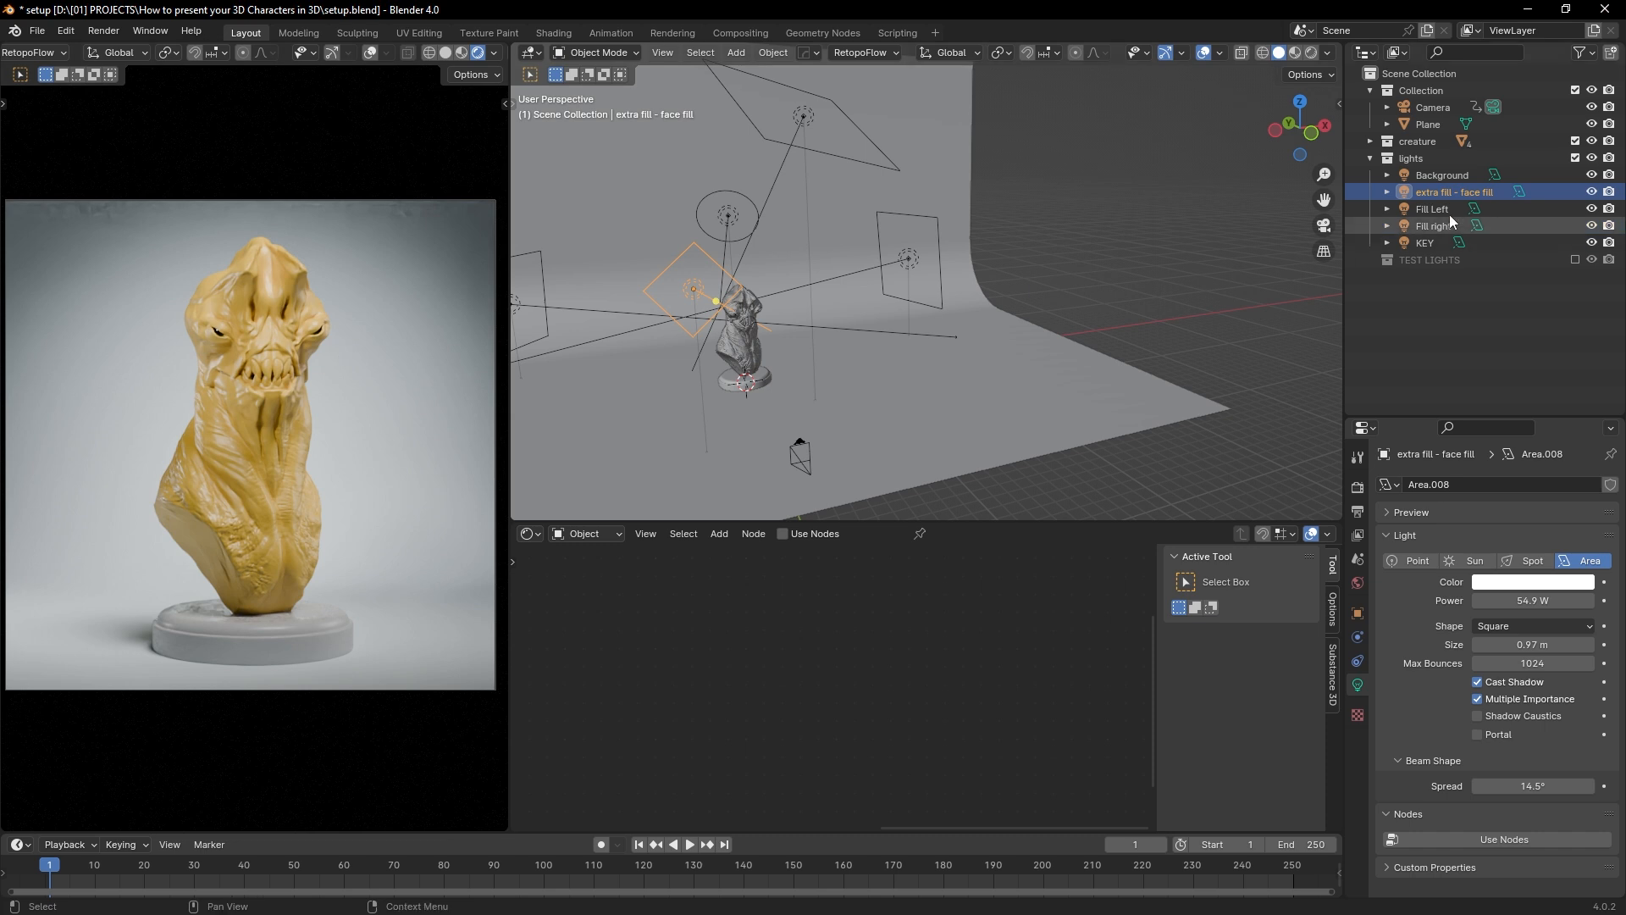
click(1591, 192)
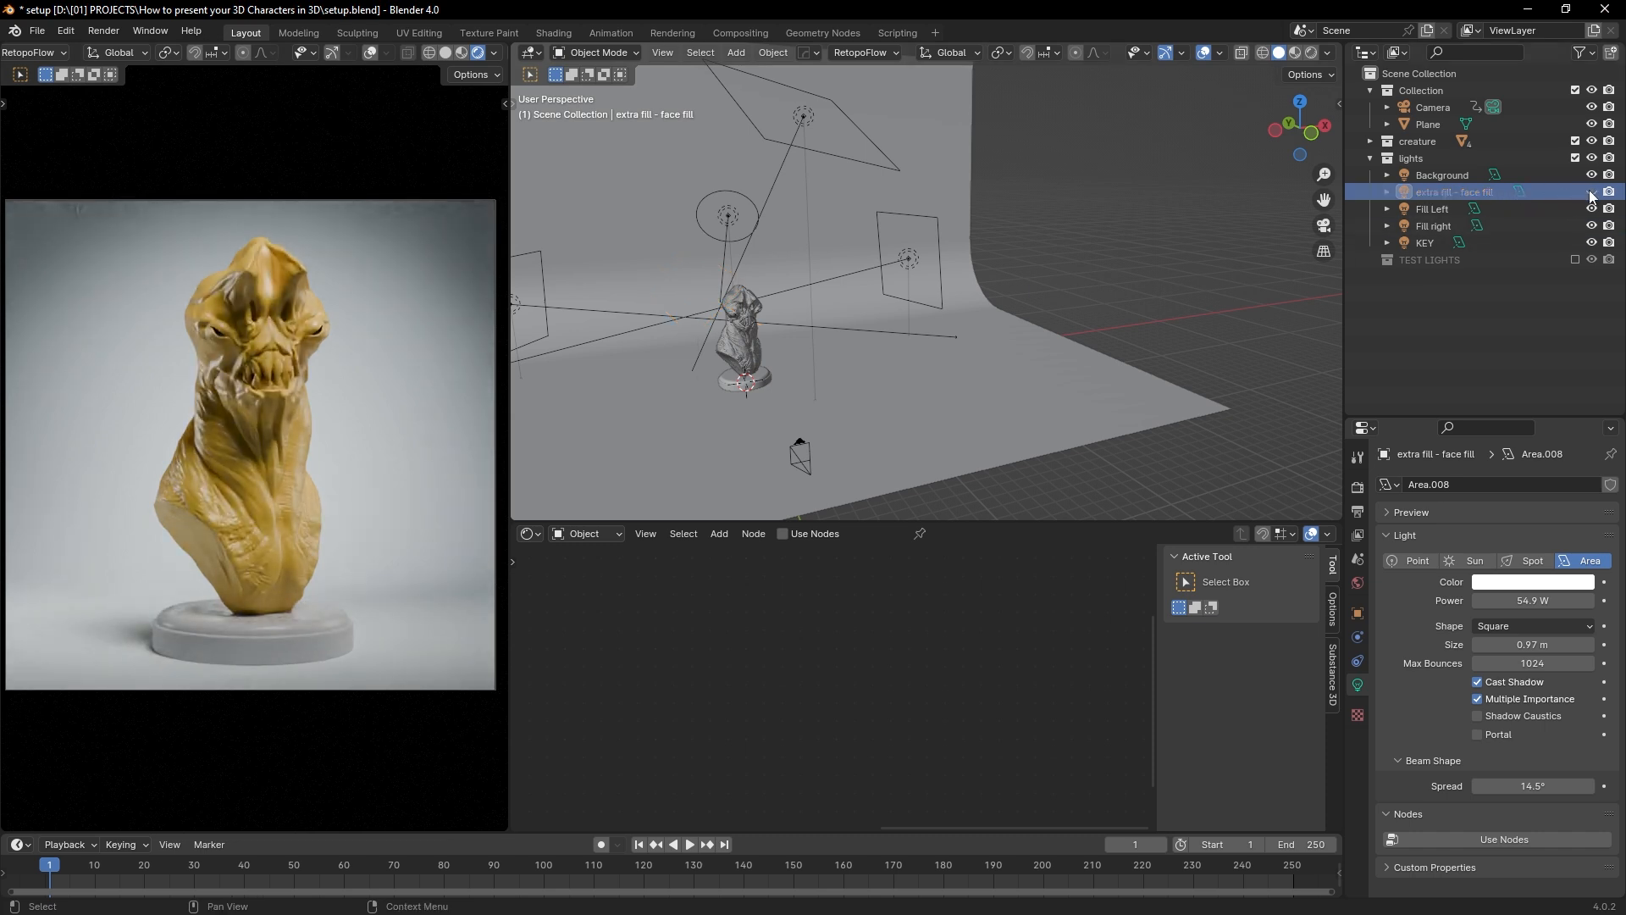
click(1591, 192)
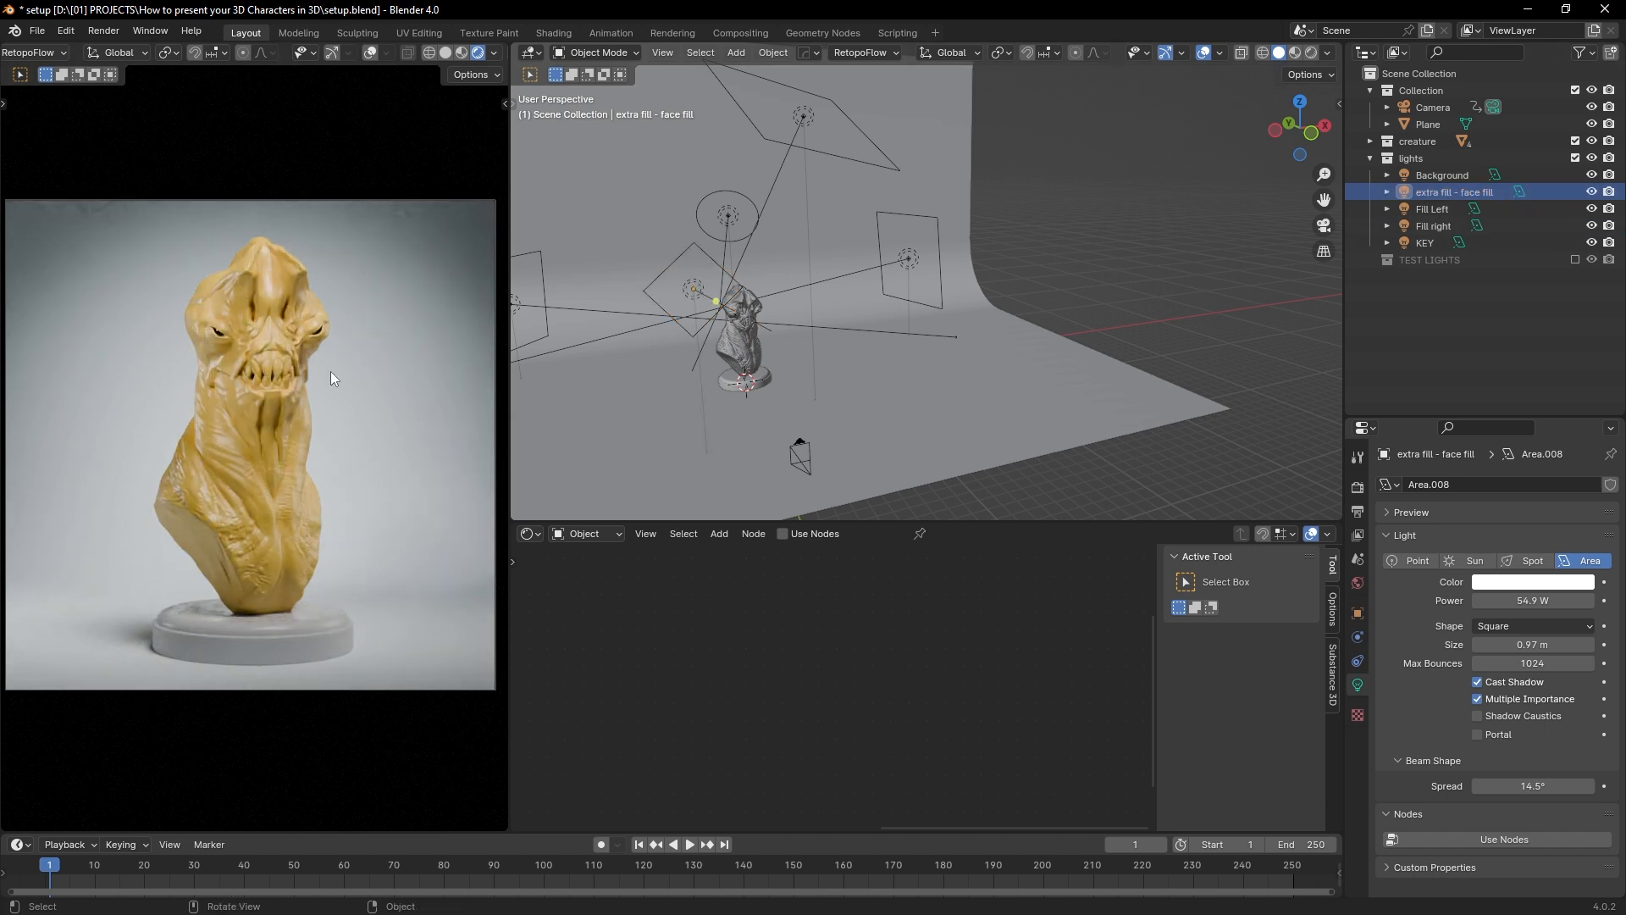
Step: Reduce the face fill light's power to 8.4 W
click(1538, 601)
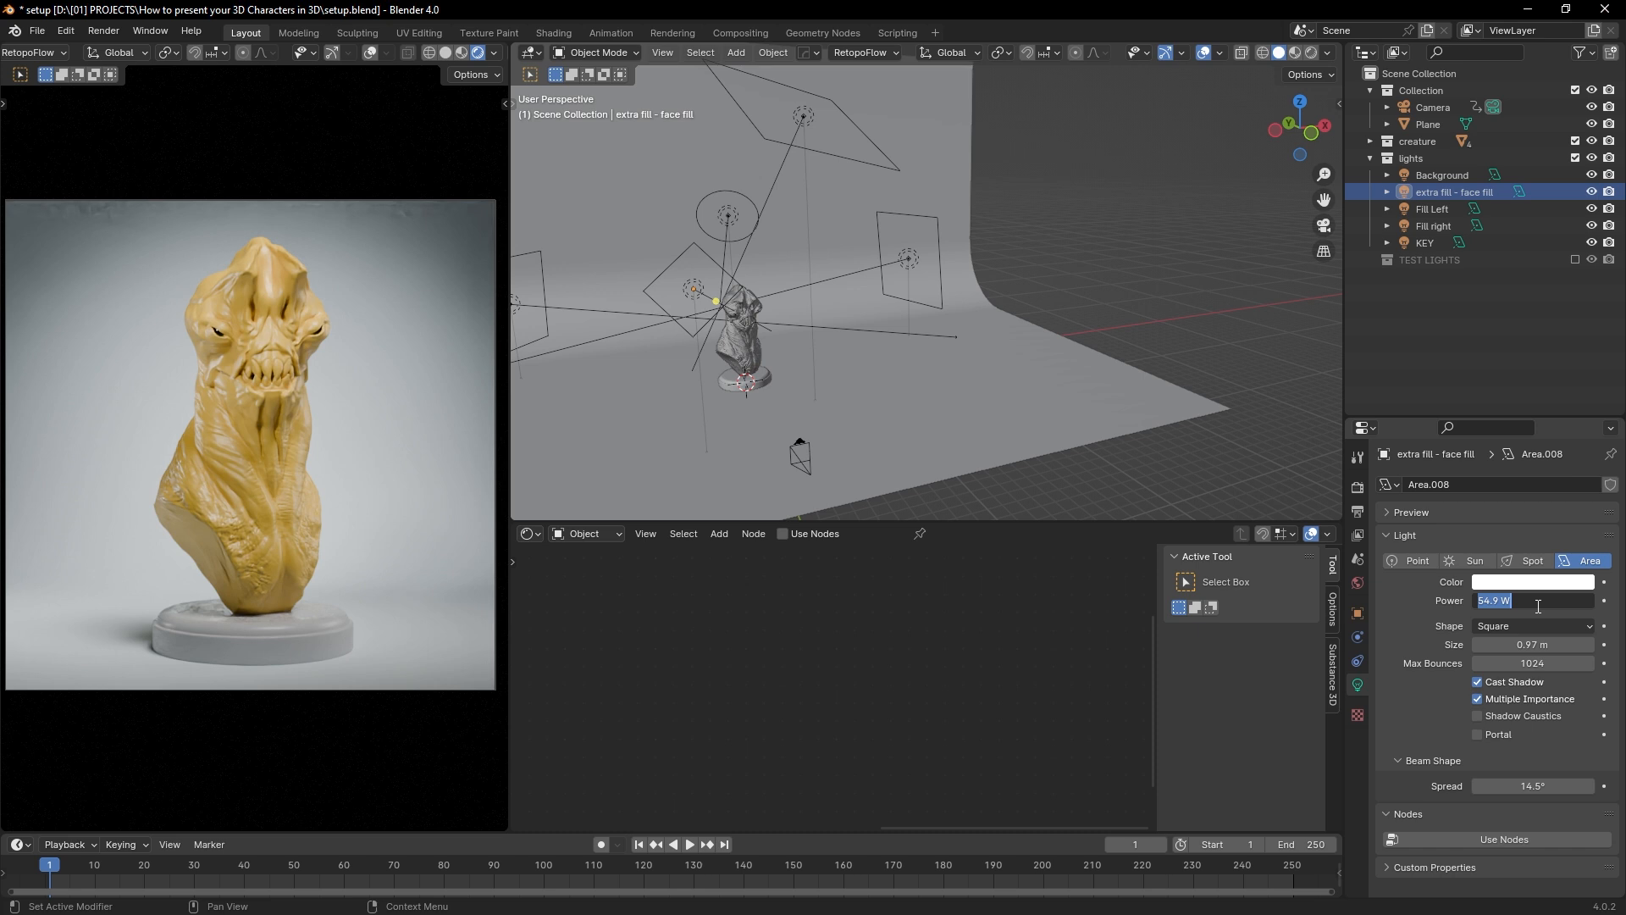
text(15)
key(Return)
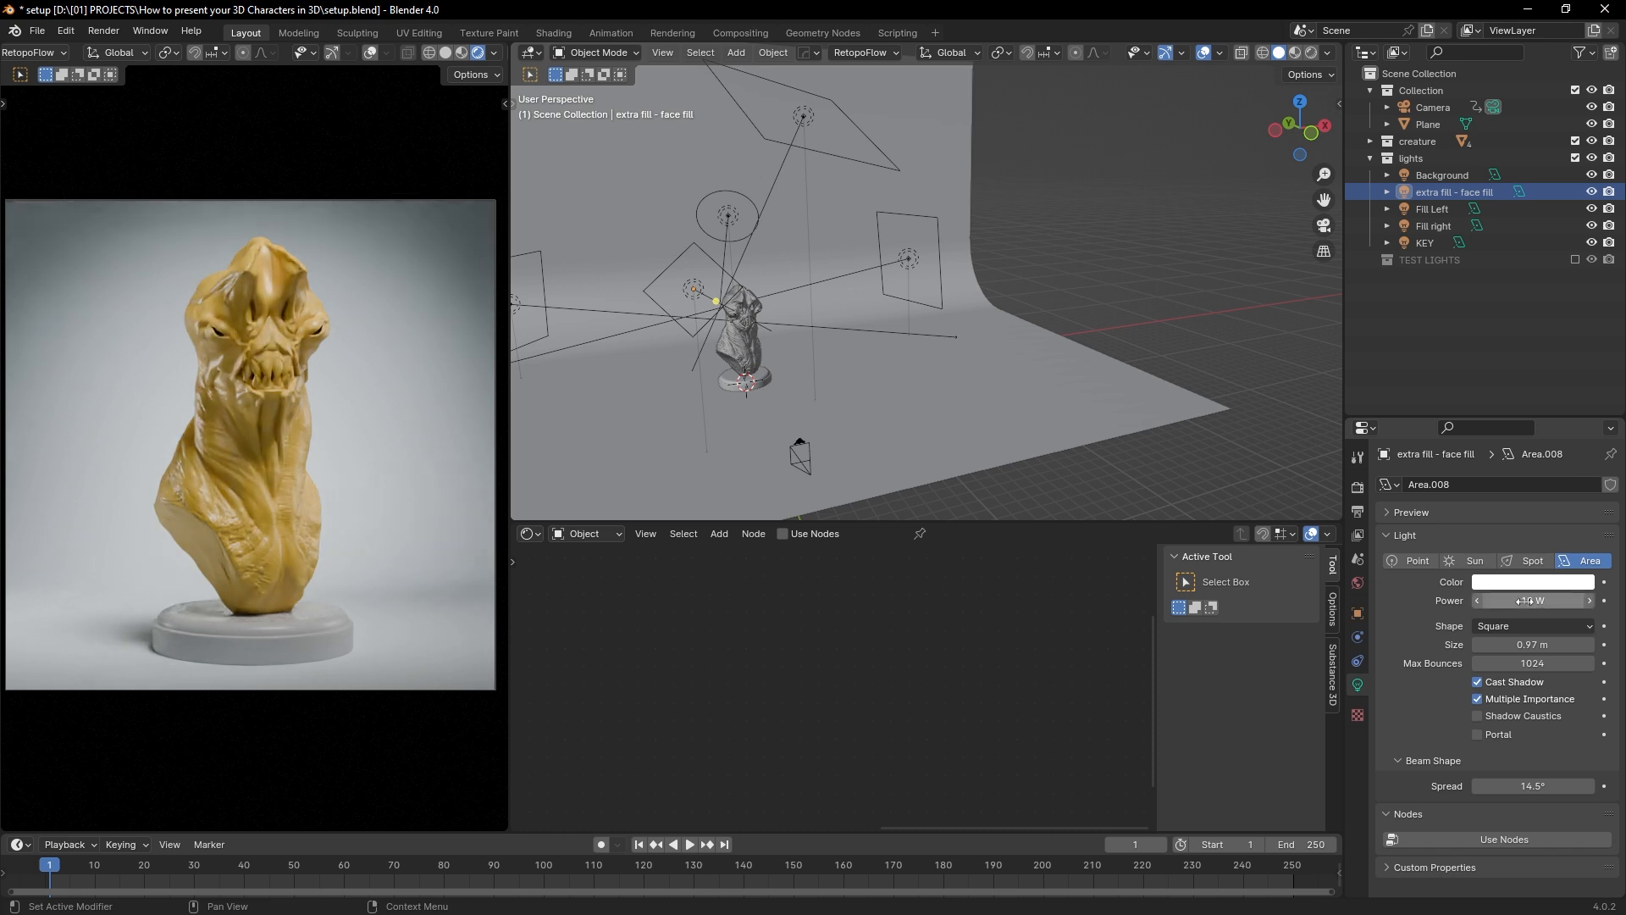
mouse_move(1529, 600)
mouse_down()
mouse_move(1475, 600)
mouse_move(1543, 600)
mouse_up()
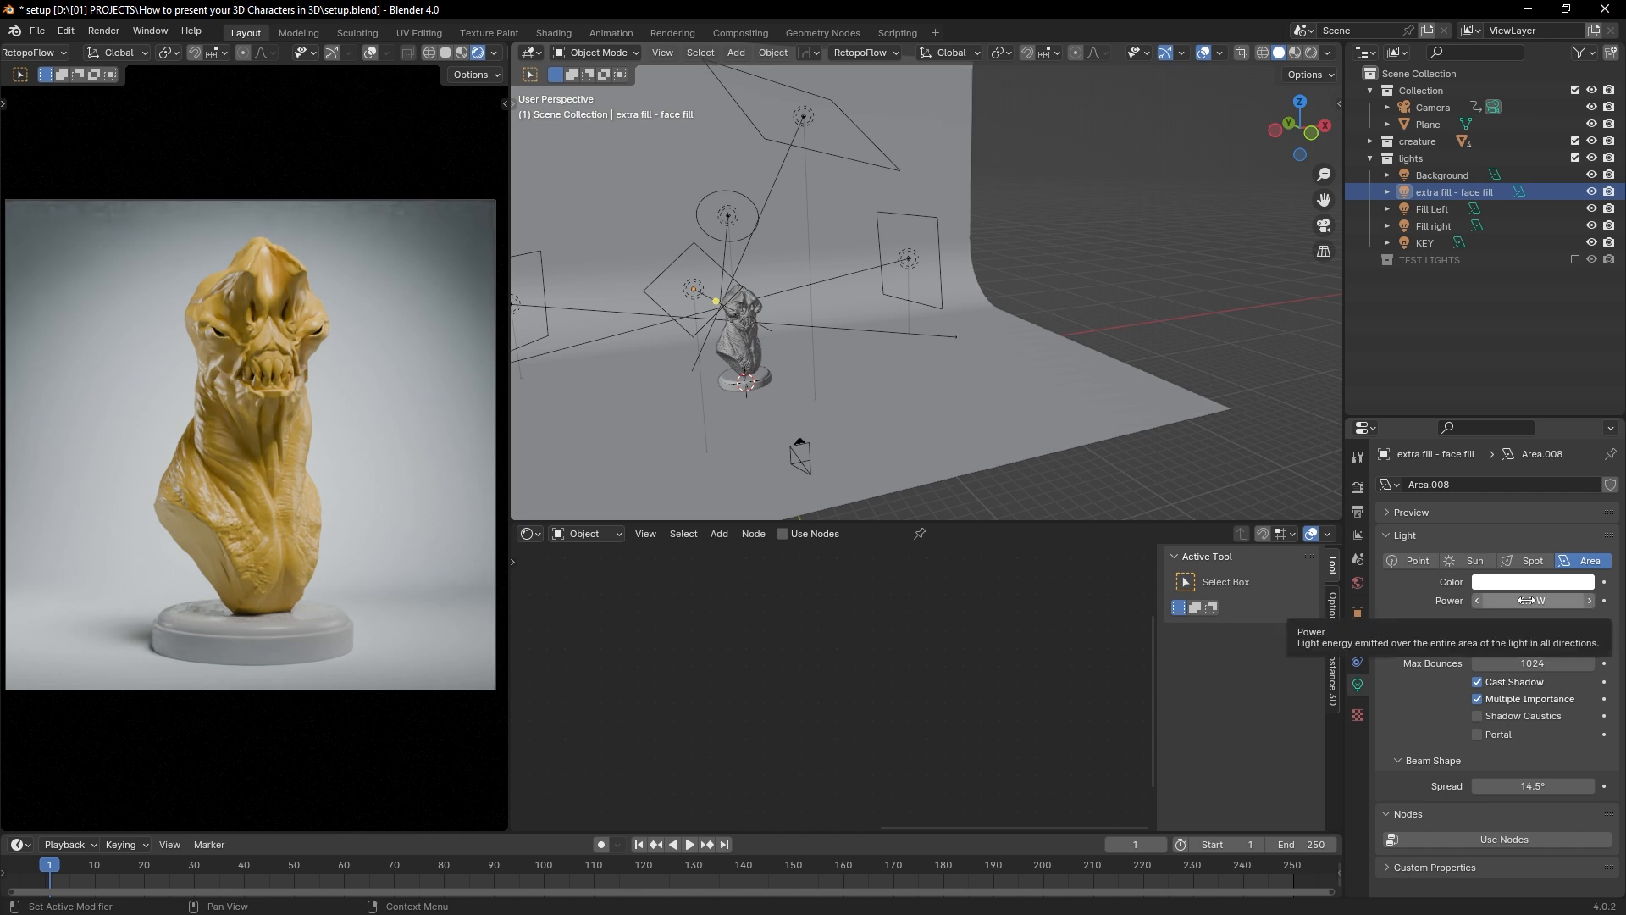
click(1526, 601)
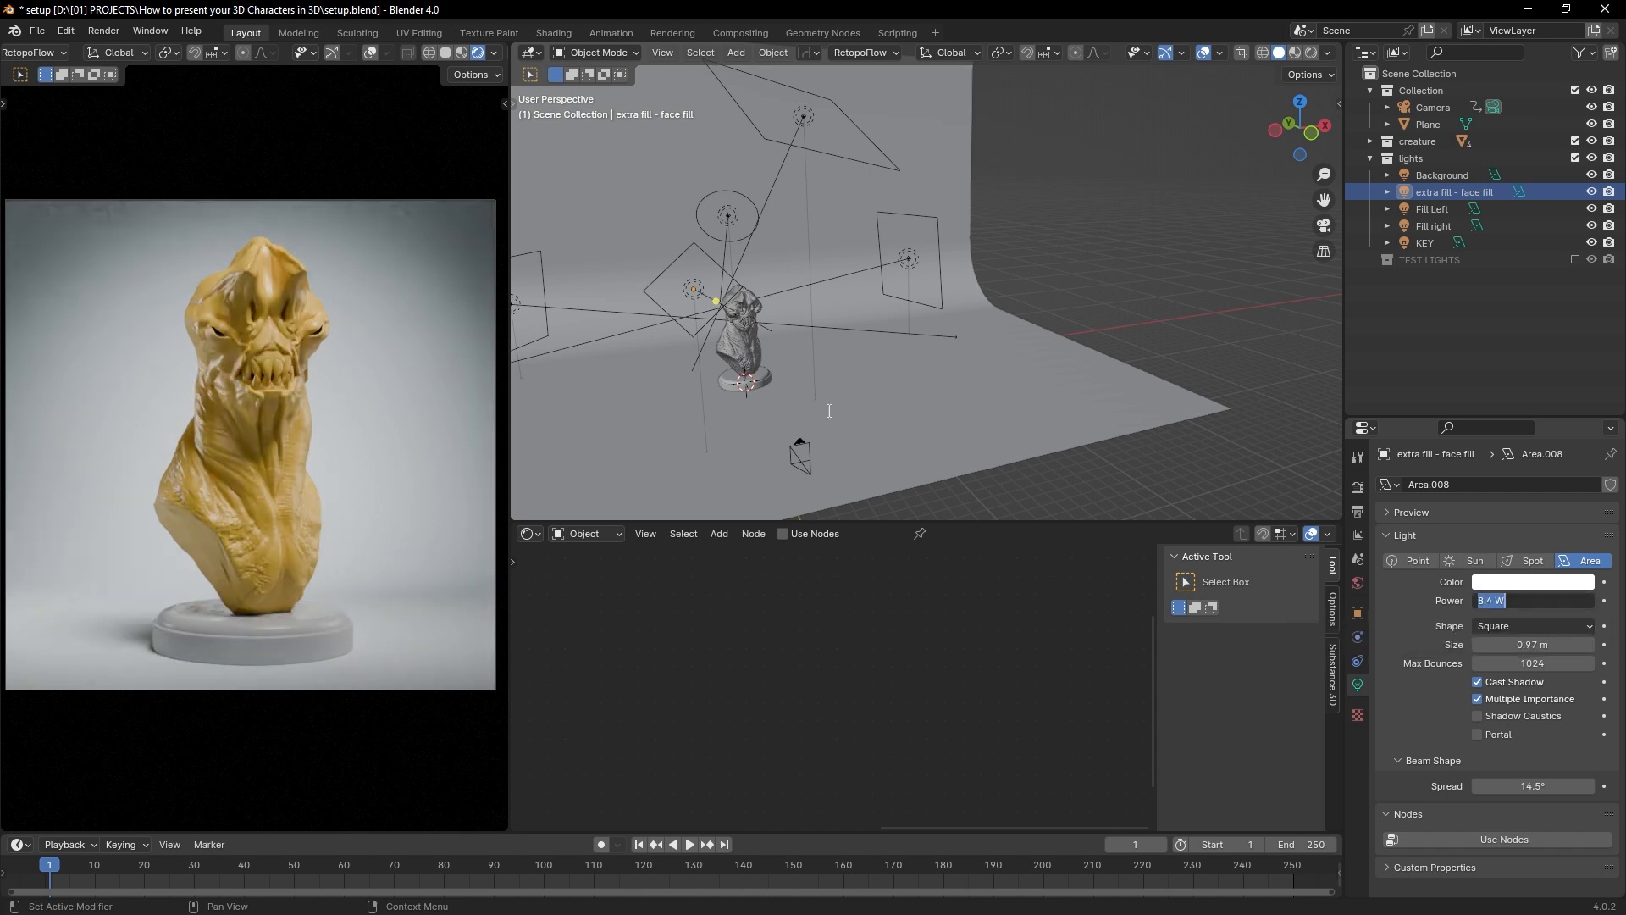
click(1105, 299)
Step: Select the face fill light, tilt it more steeply downward in side view, and move it higher and closer to the head
click(708, 296)
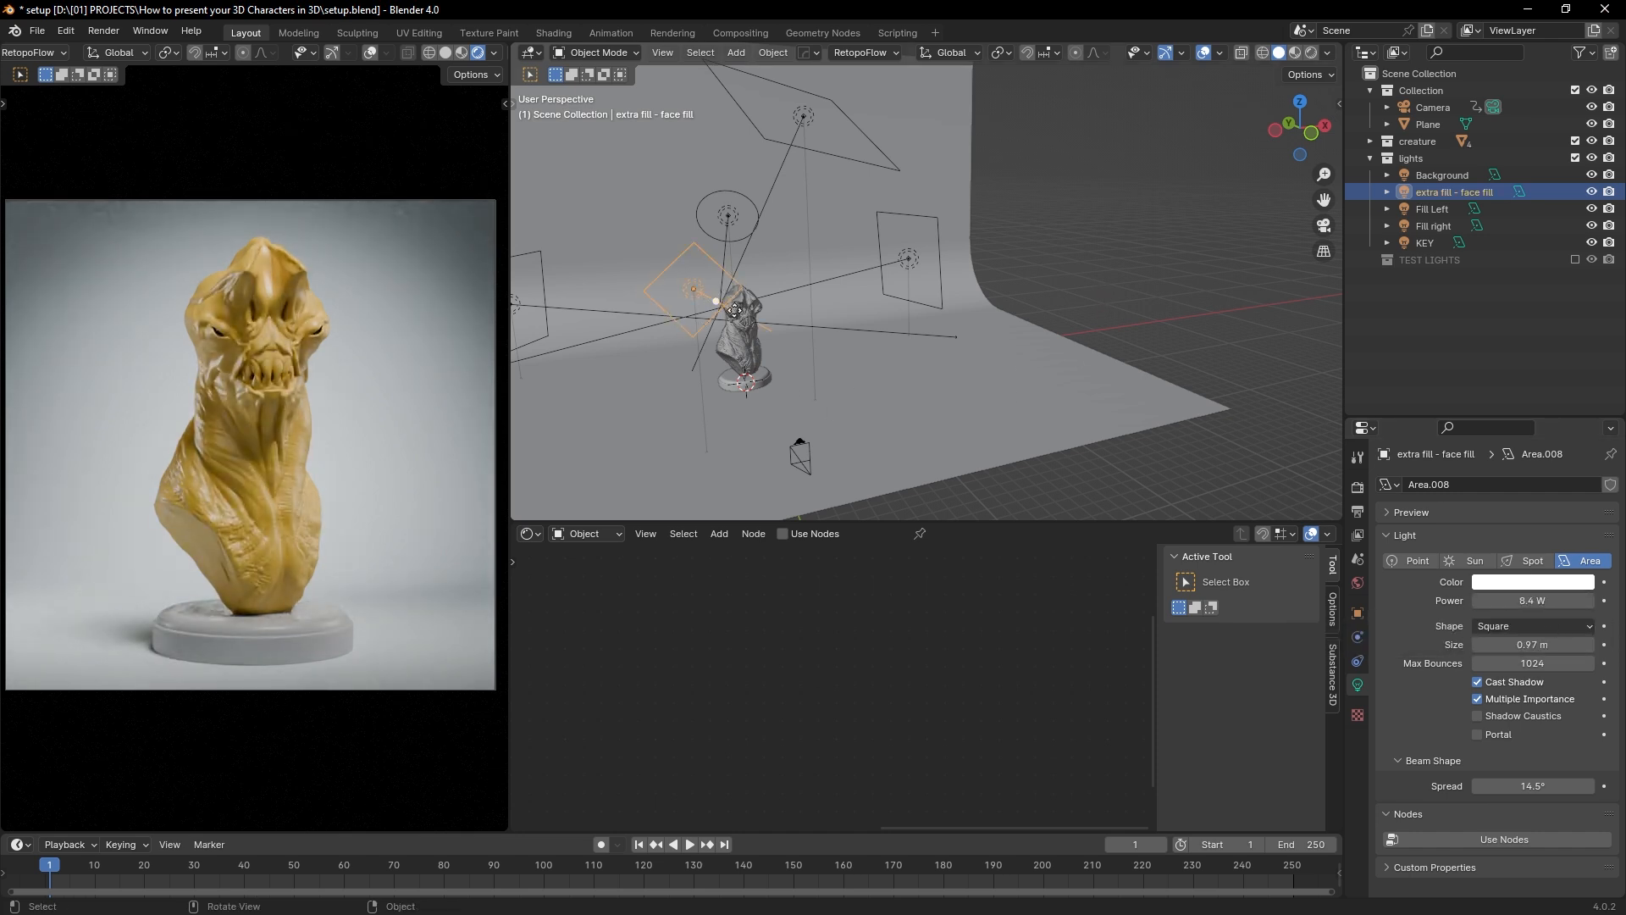
middle_drag(734, 310, 989, 261)
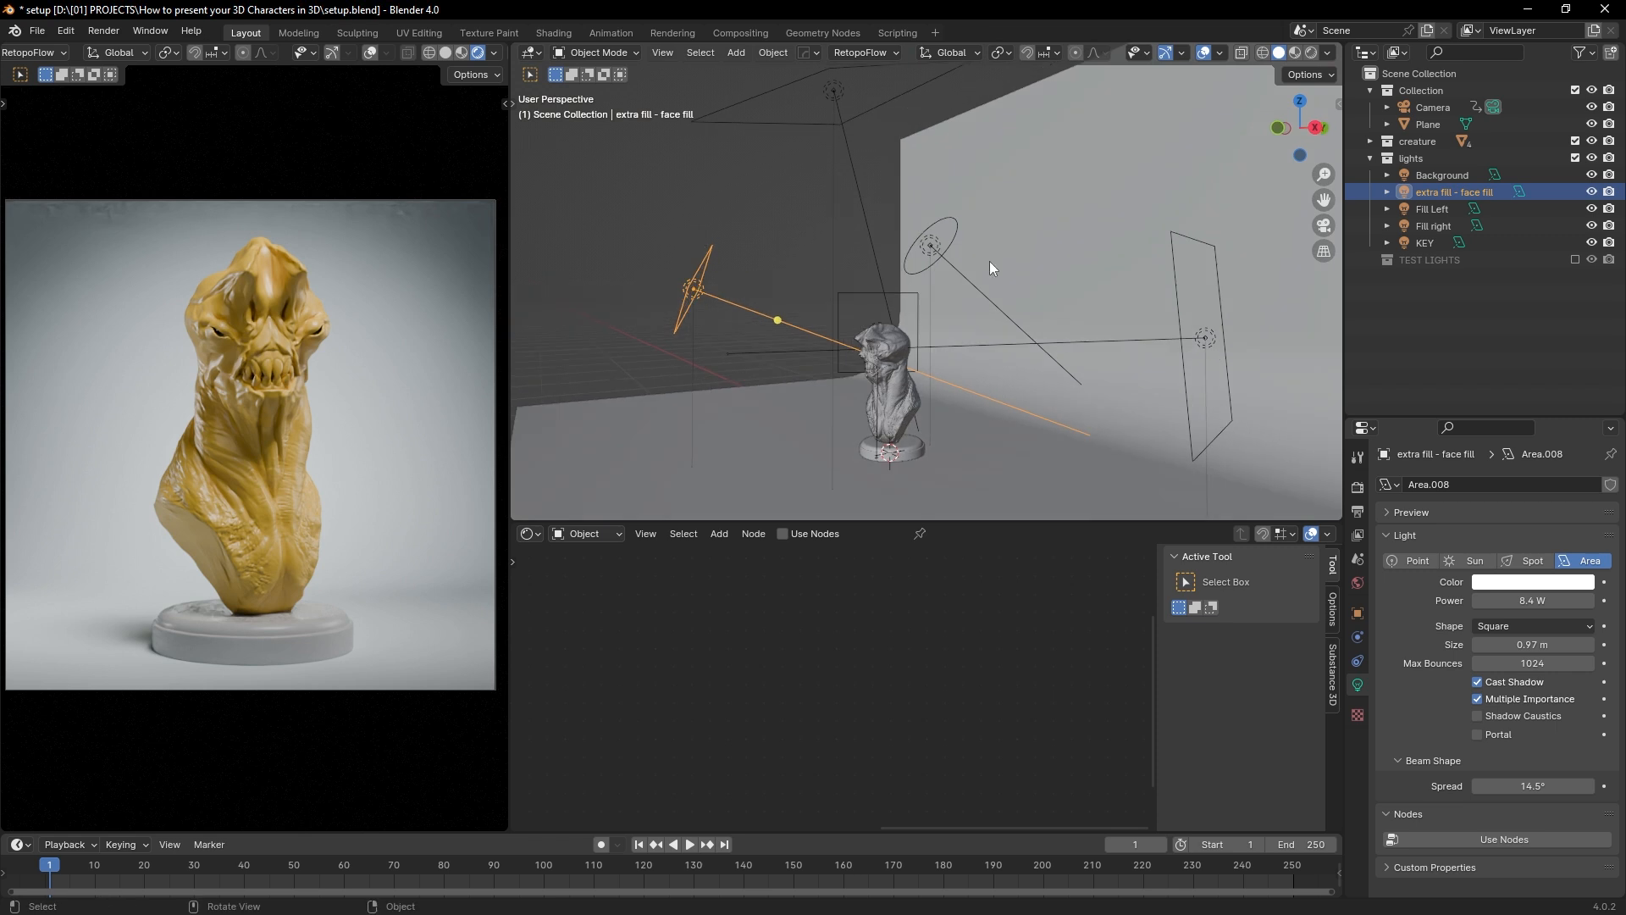
key(r)
click(952, 371)
key(g)
click(1026, 339)
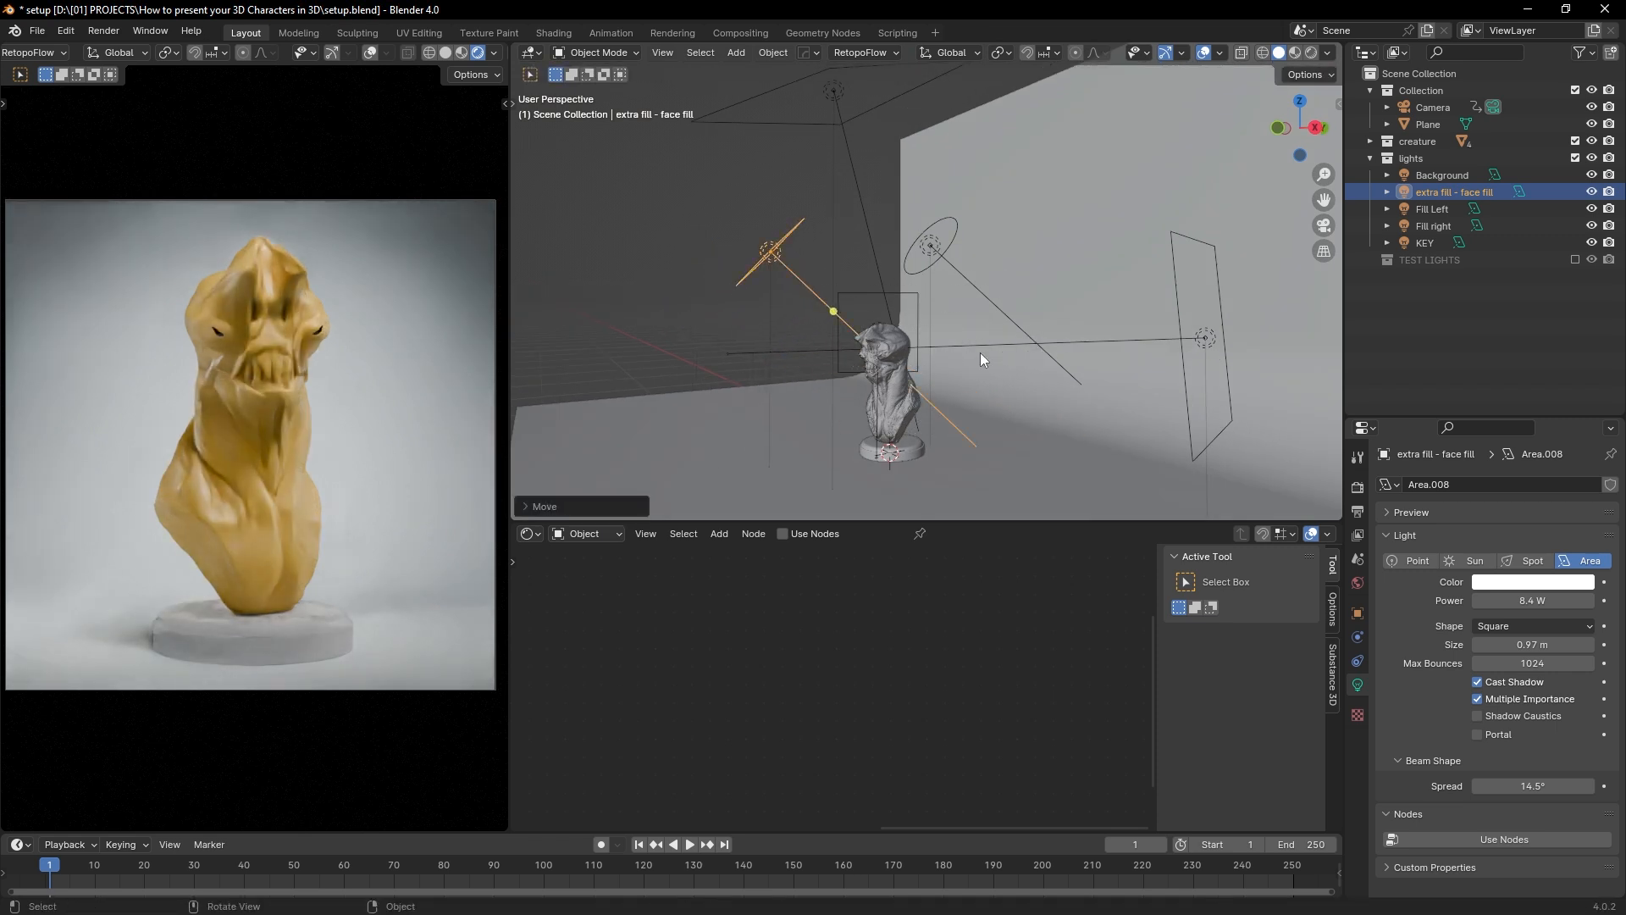
Step: Fine-tune the face fill light's rotation and position from a raised front view so it lights the face
middle_drag(979, 352, 1072, 339)
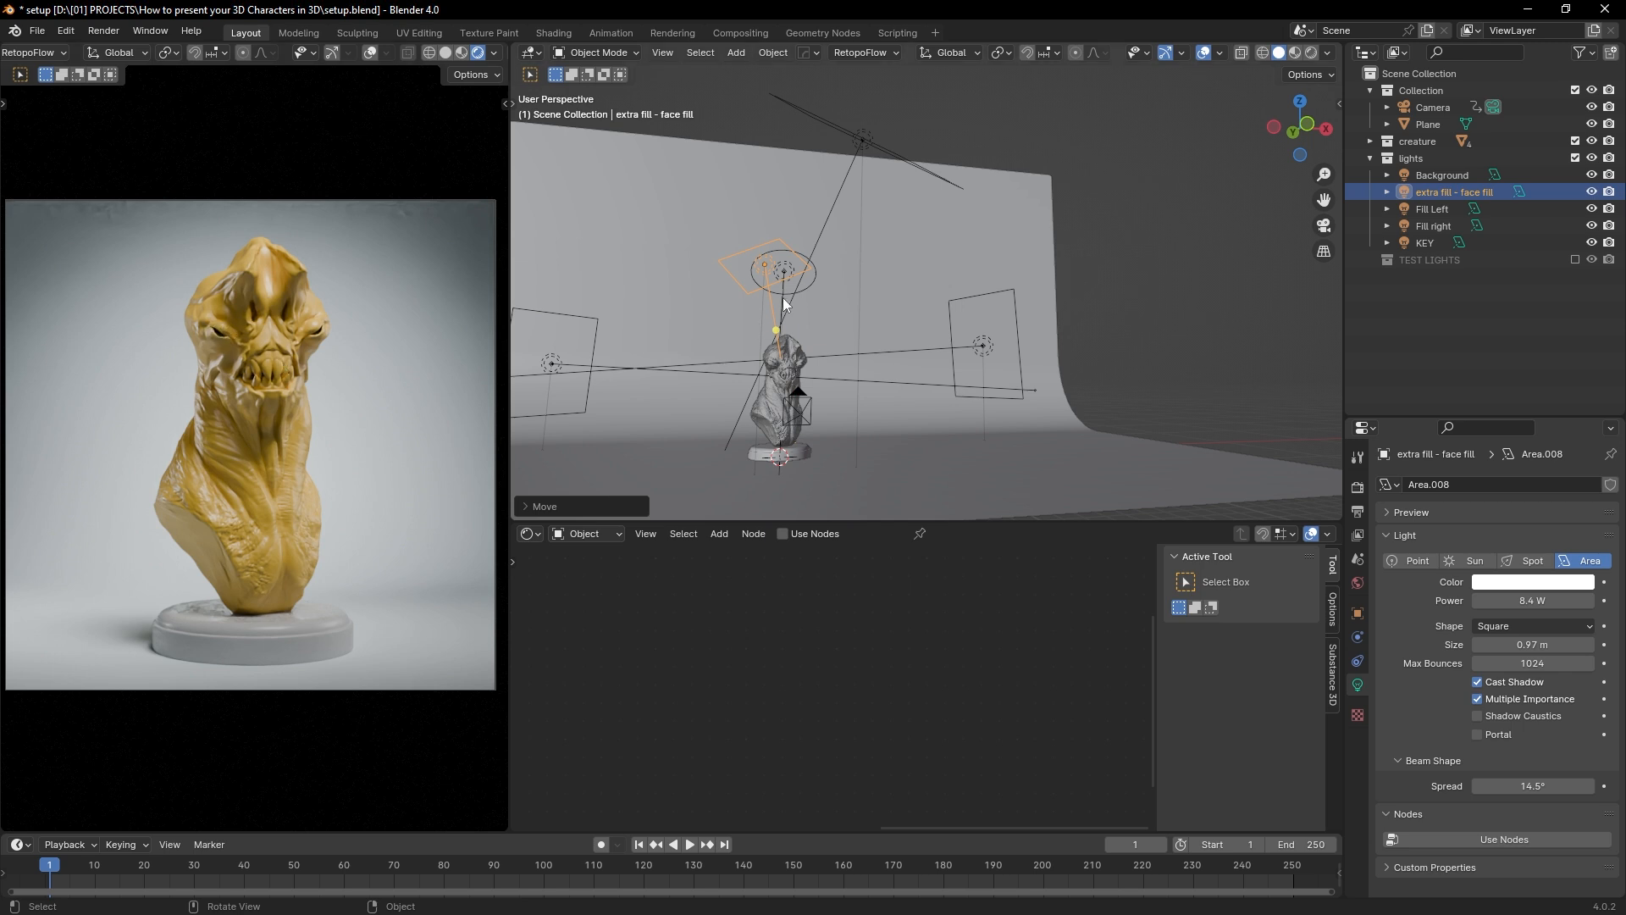
middle_drag(784, 305, 792, 338)
key(r)
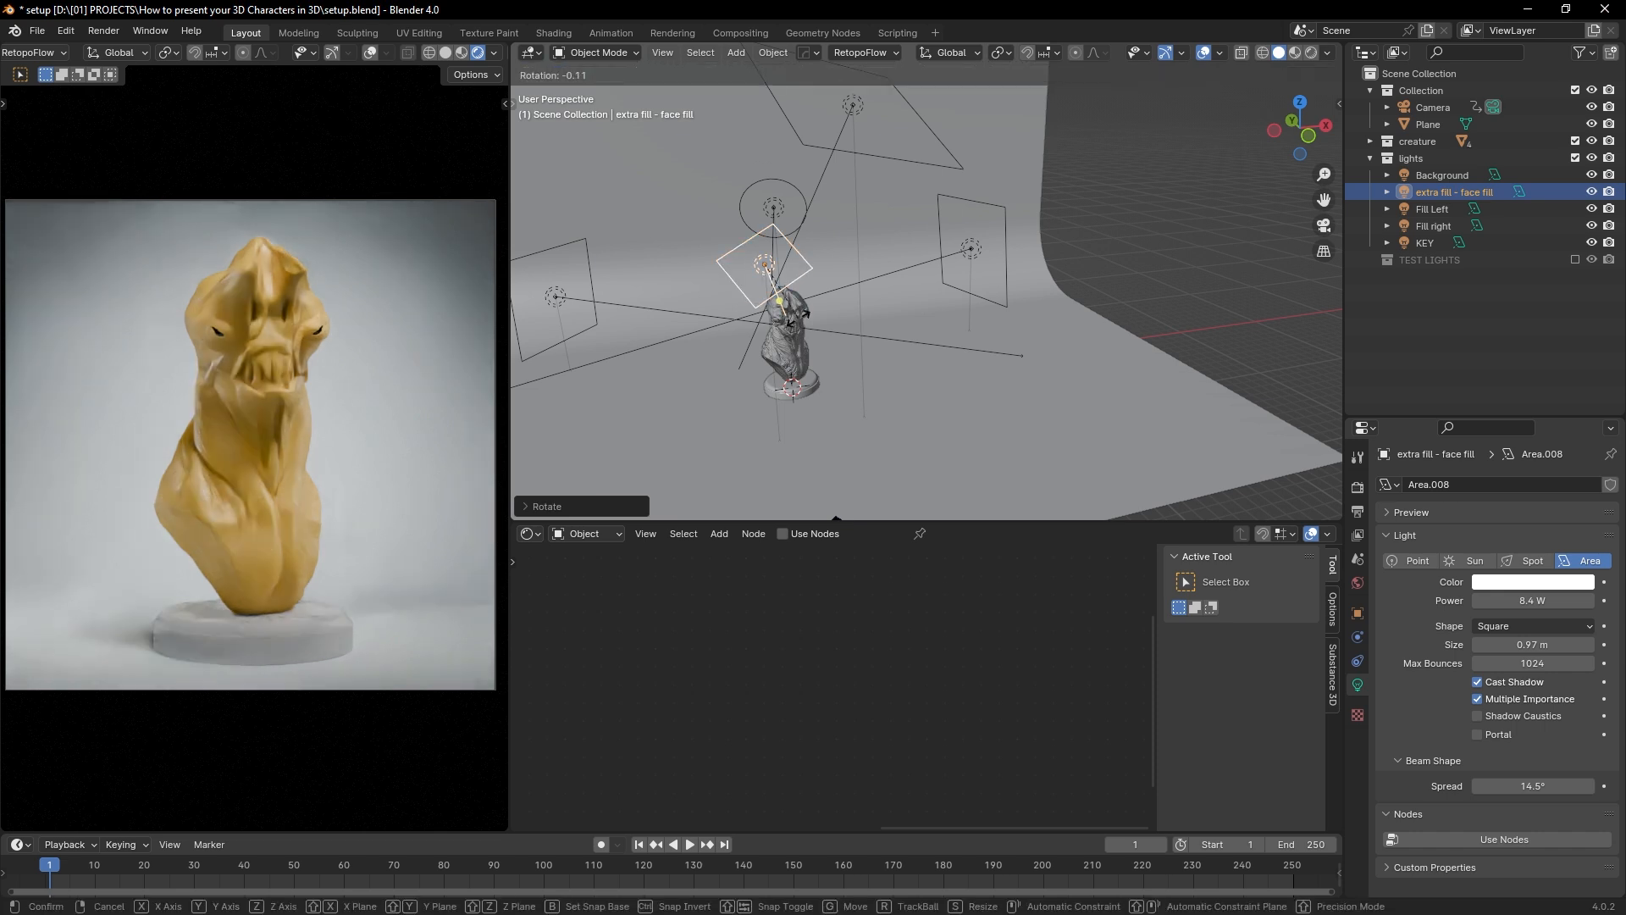
key(r)
click(805, 323)
key(g)
click(807, 334)
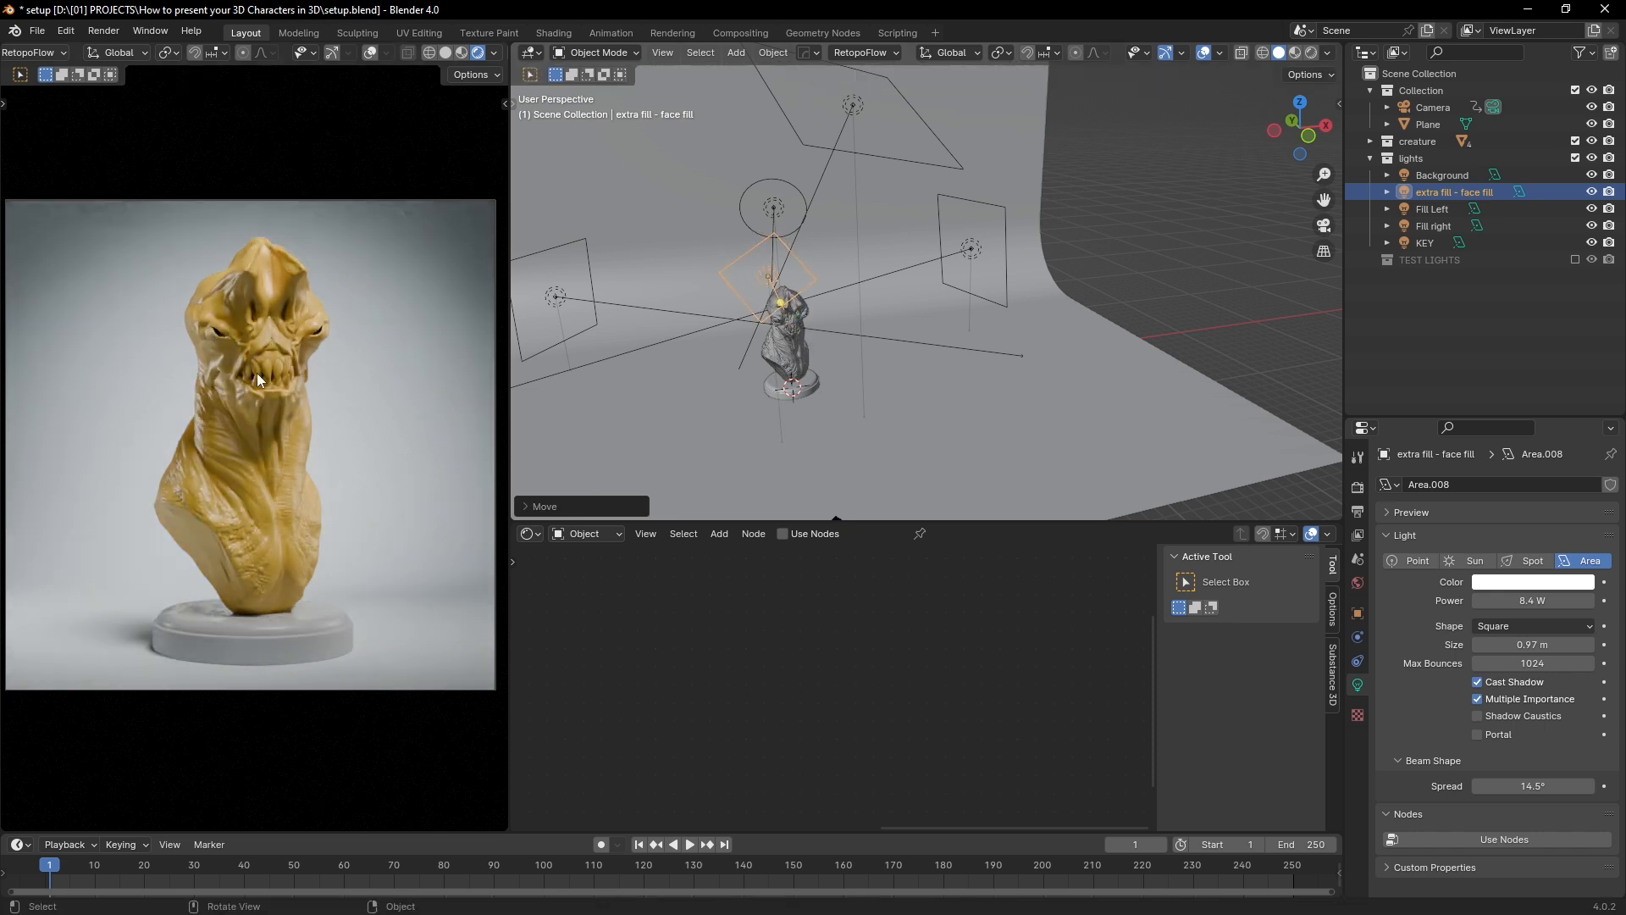
Step: Select the creature bust and set its CLAY material's roughness to 0.518
middle_drag(901, 283, 845, 289)
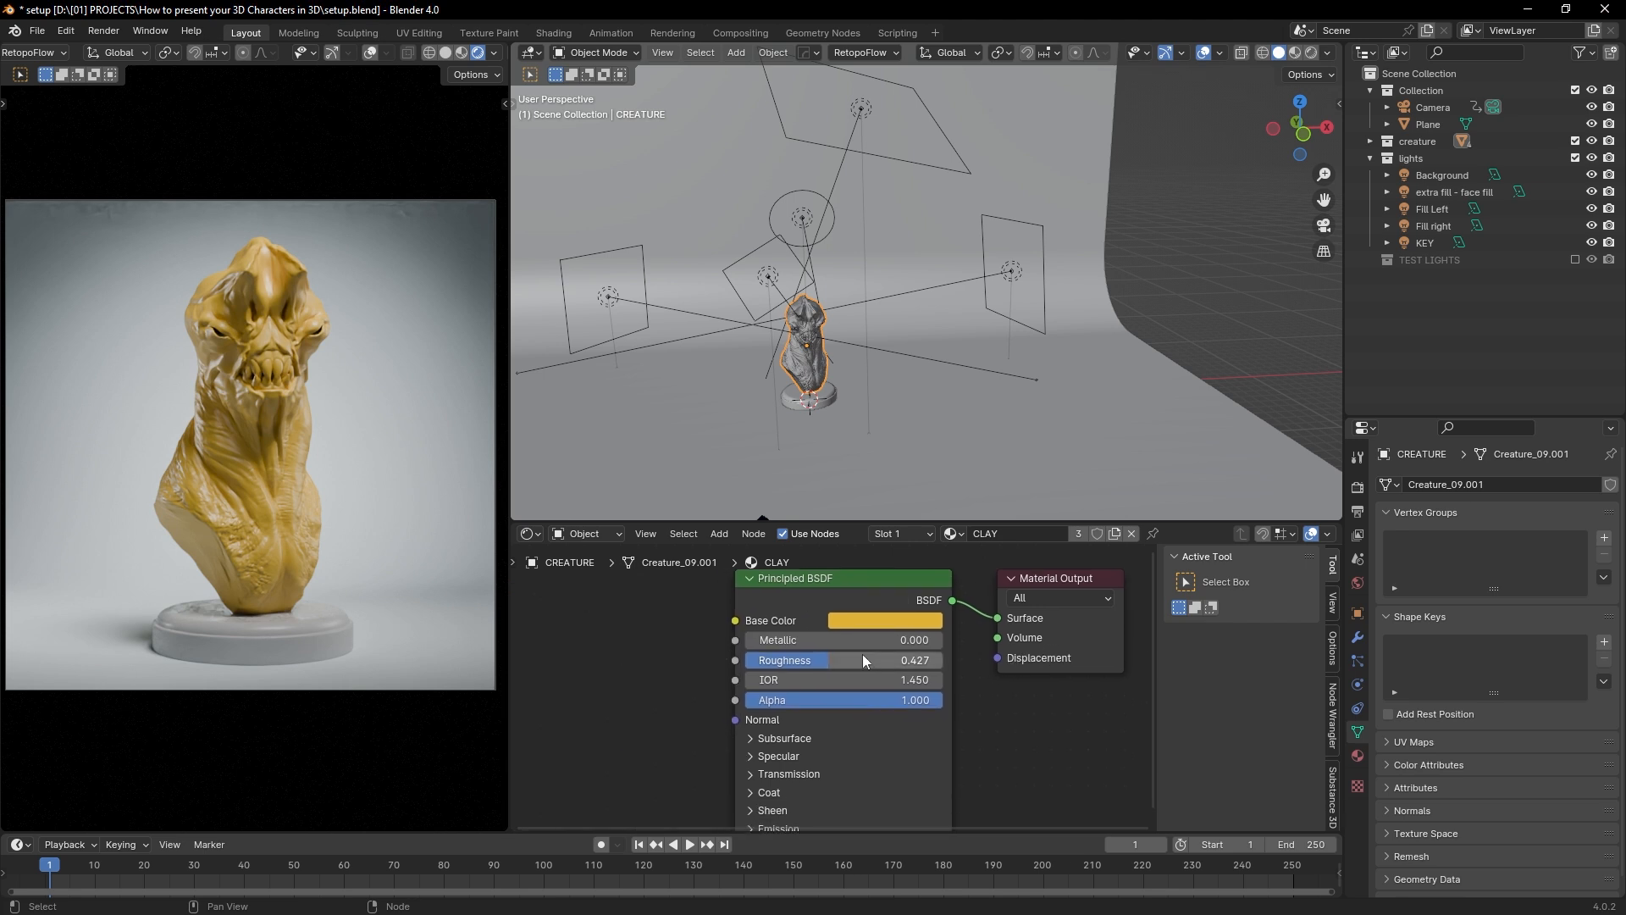
mouse_move(864, 661)
mouse_down()
mouse_move(881, 660)
mouse_move(821, 659)
mouse_move(841, 659)
mouse_up()
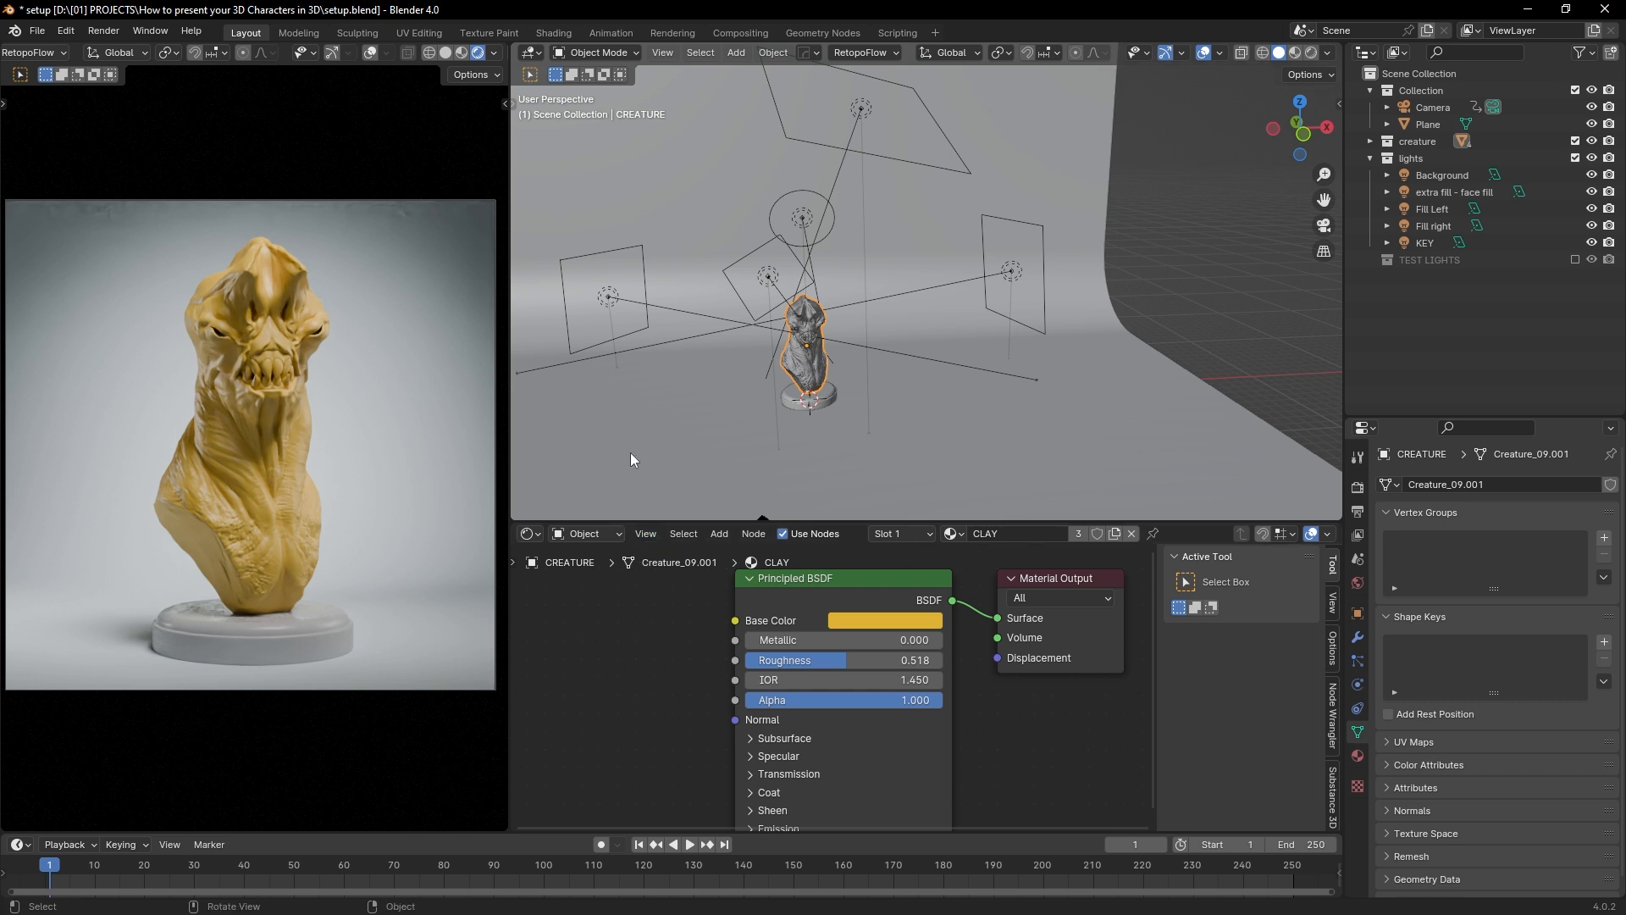
middle_drag(823, 356, 865, 357)
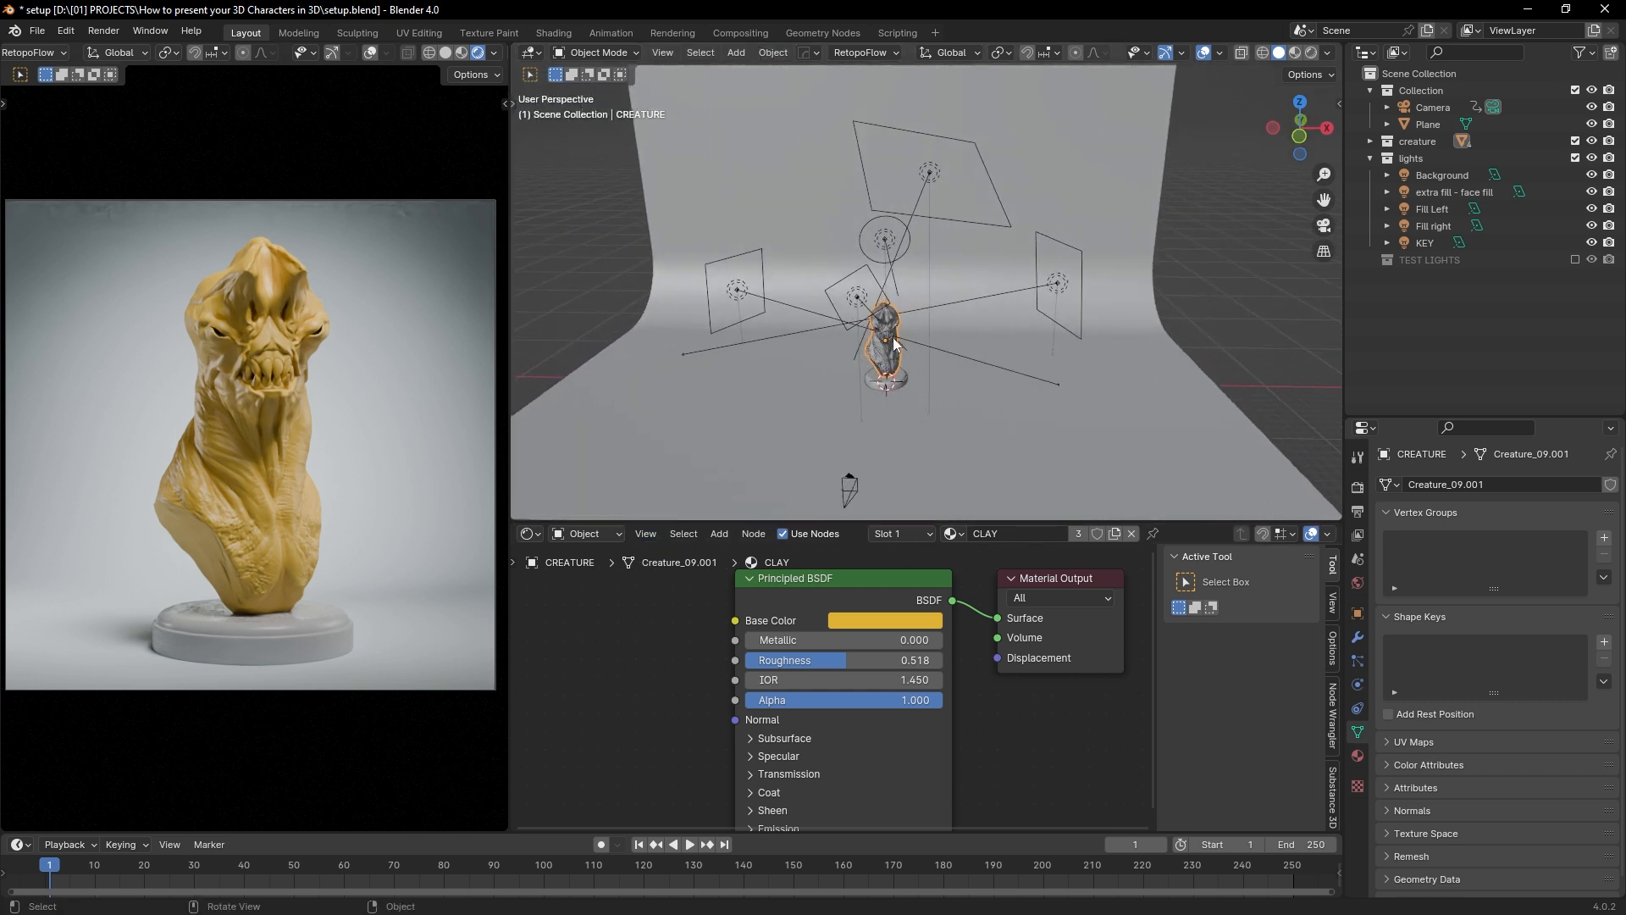